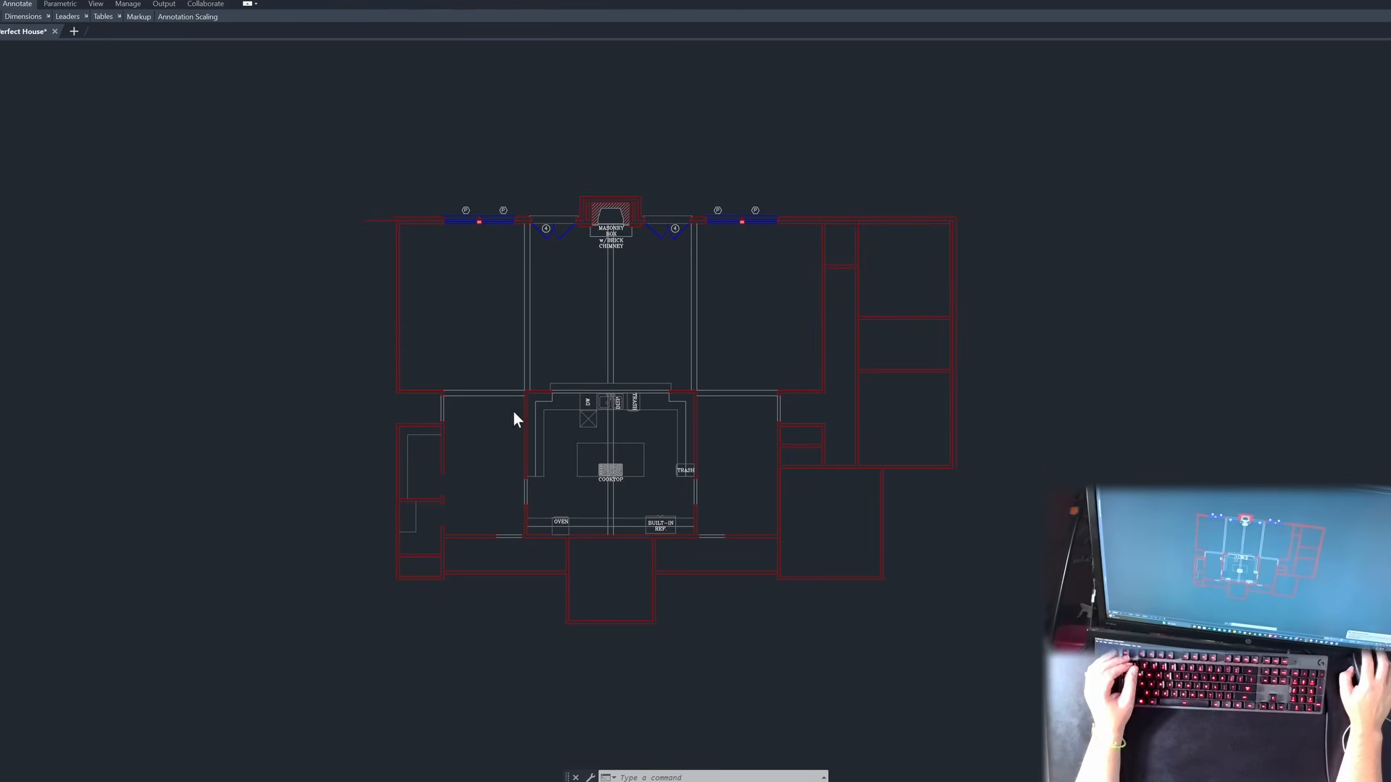
key(Escape)
scroll(700, 314, down, 2)
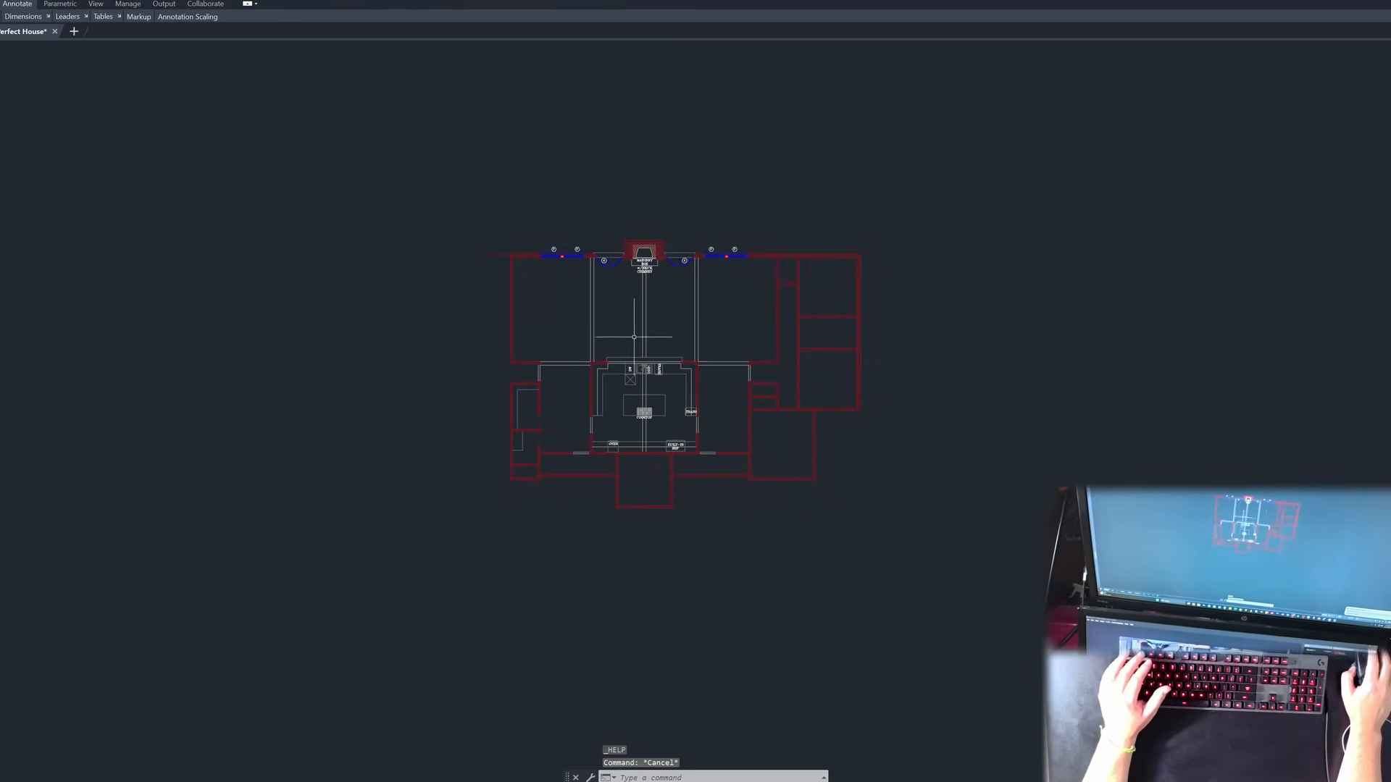
scroll(896, 248, up, 2)
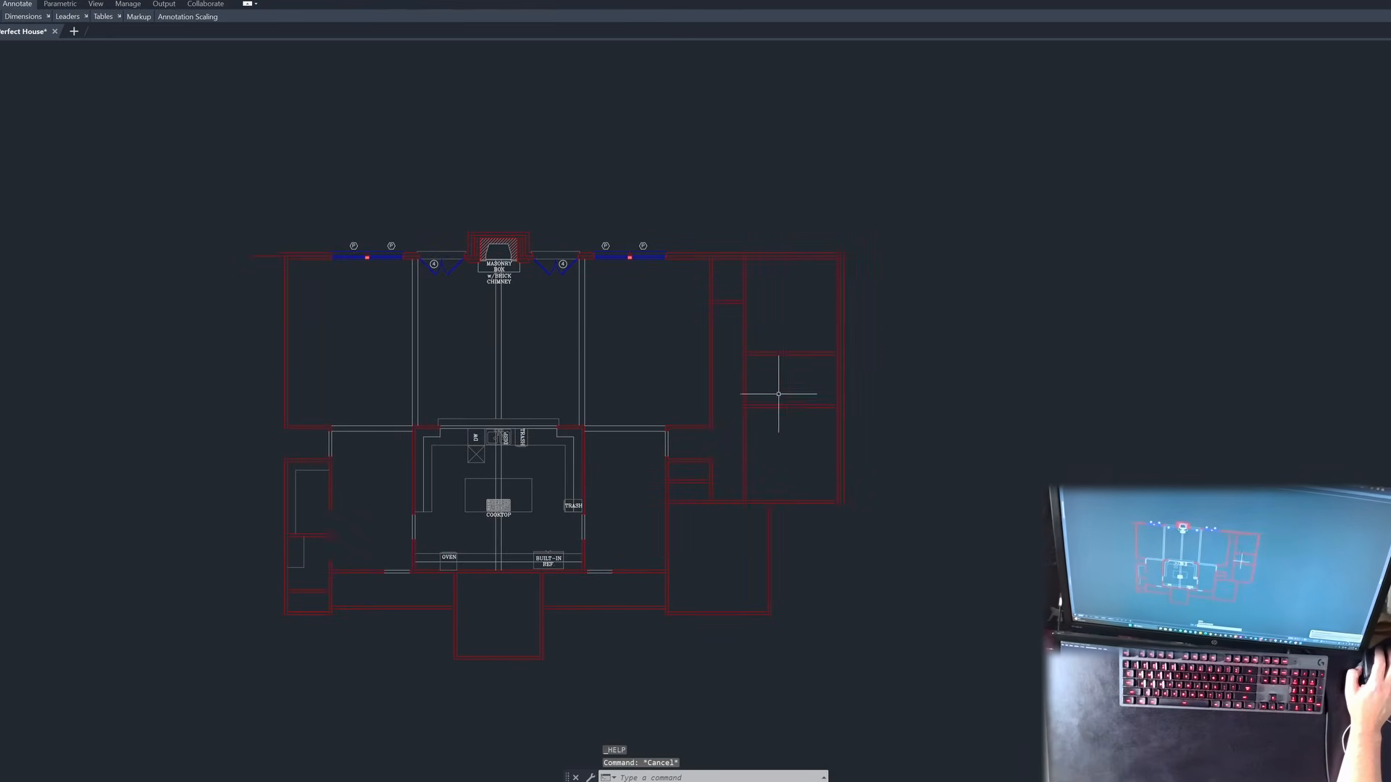
key(Escape)
key(Escape)
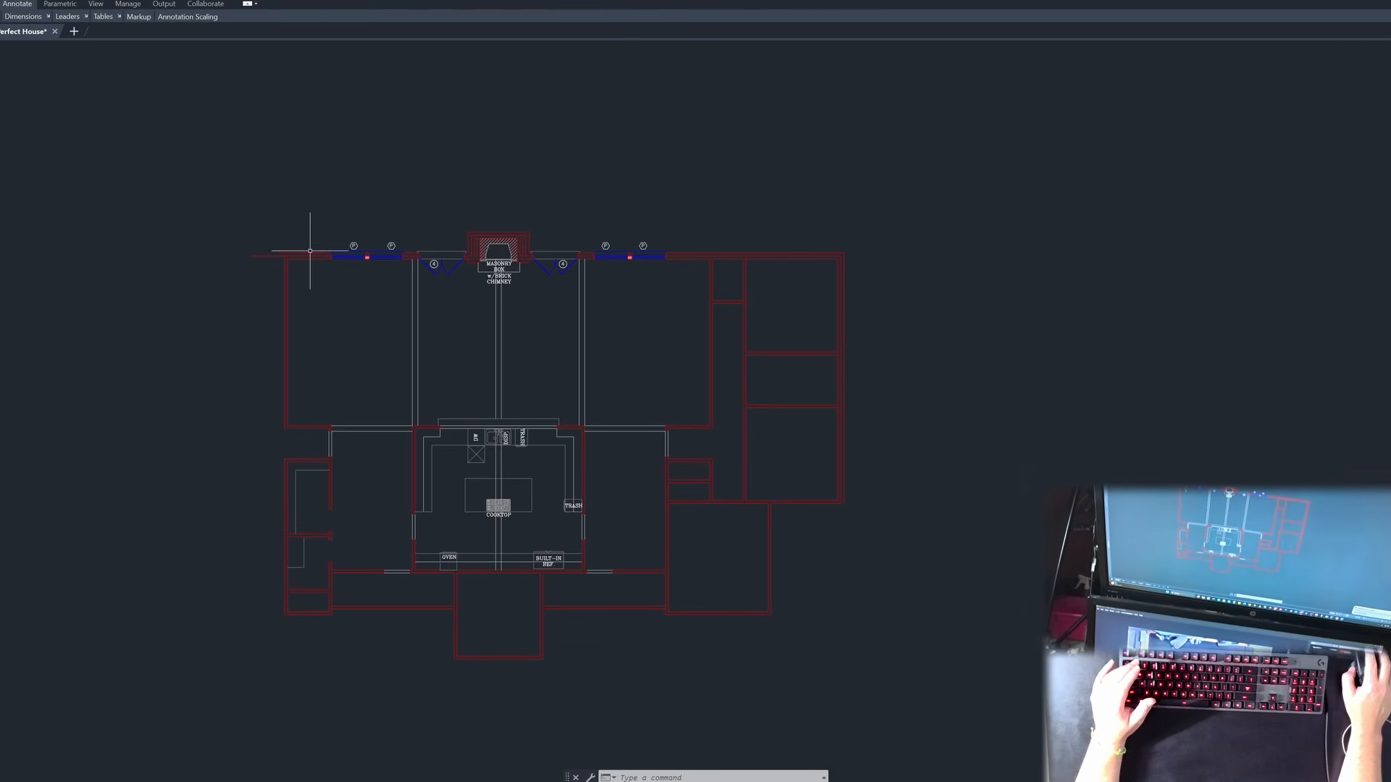
scroll(834, 305, up, 2)
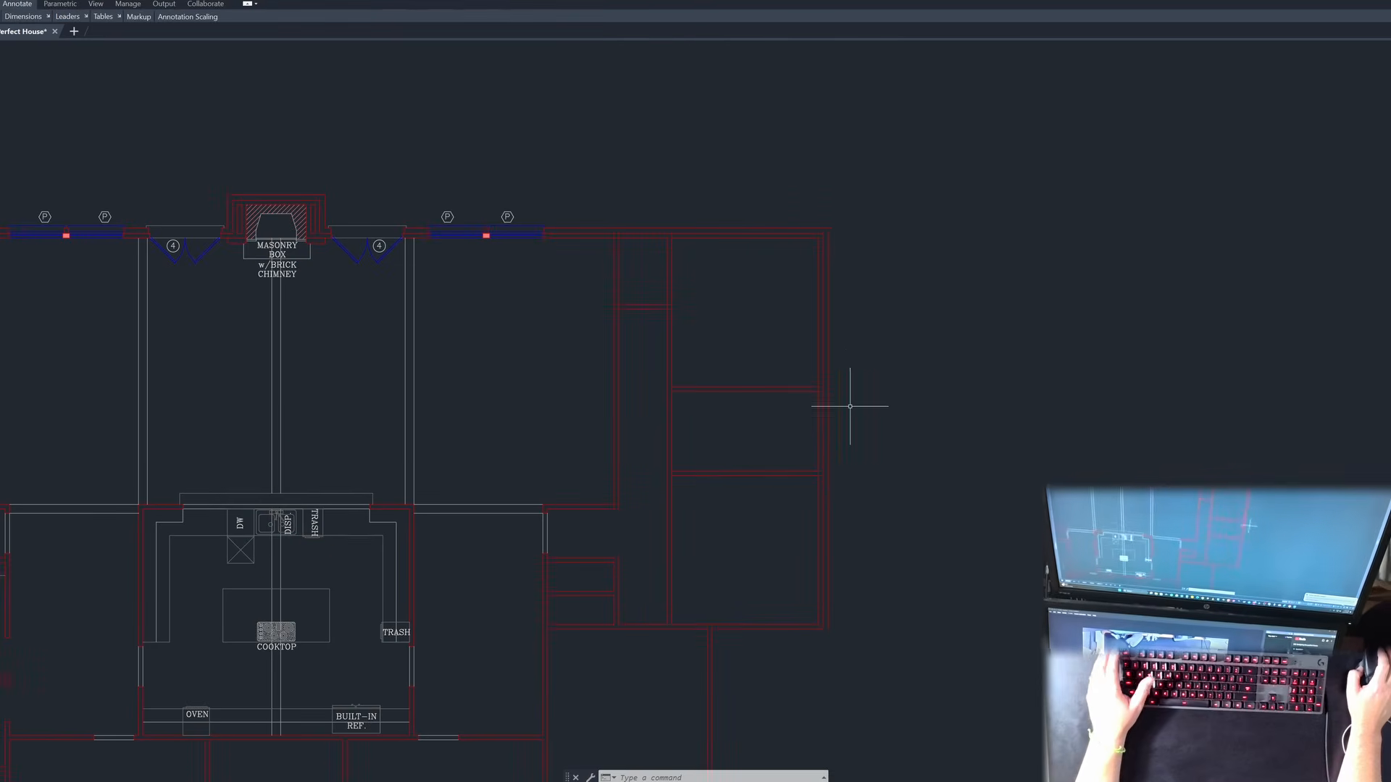
Step: Offset the upper partition line in the east wing 2' upward into the northeast room
key(Escape)
key(Escape)
key(Escape)
text(o)
key(Return)
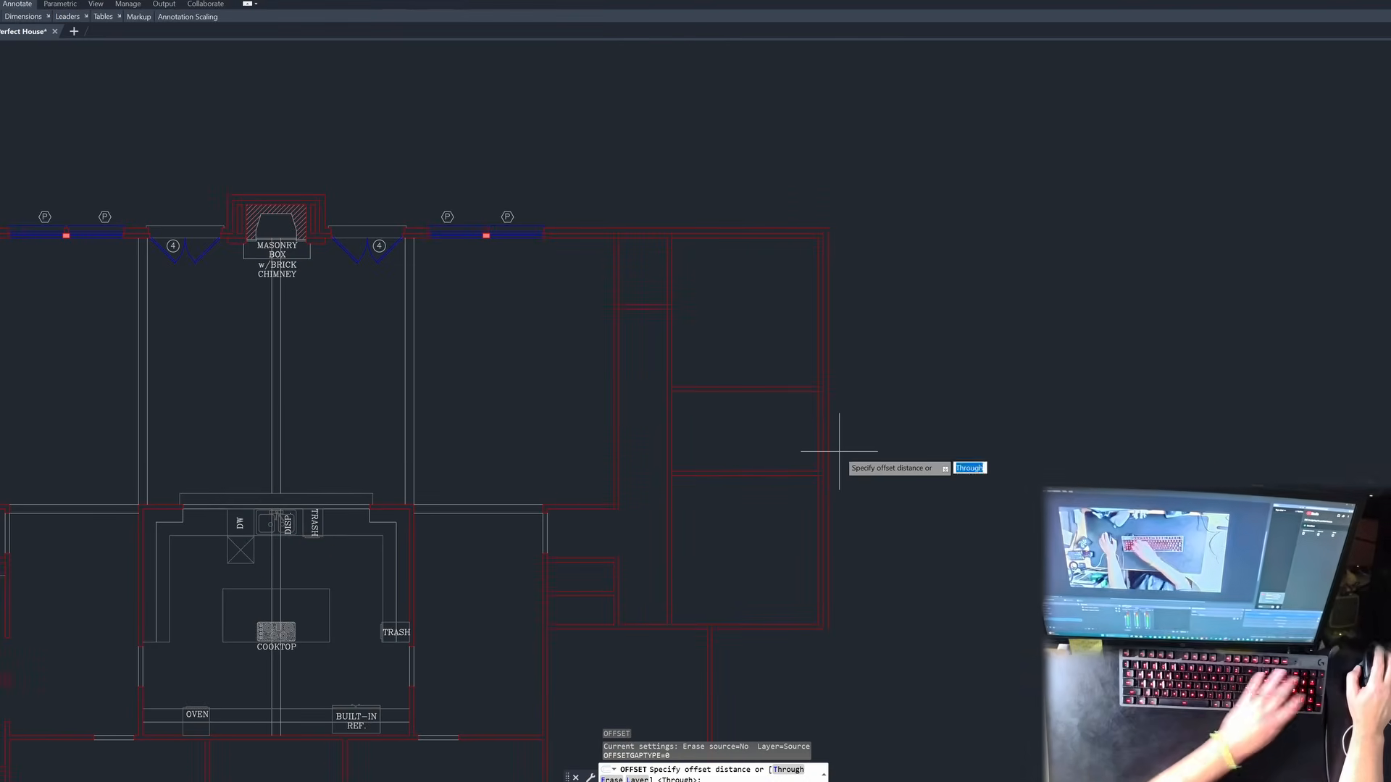
text(2)
key(Return)
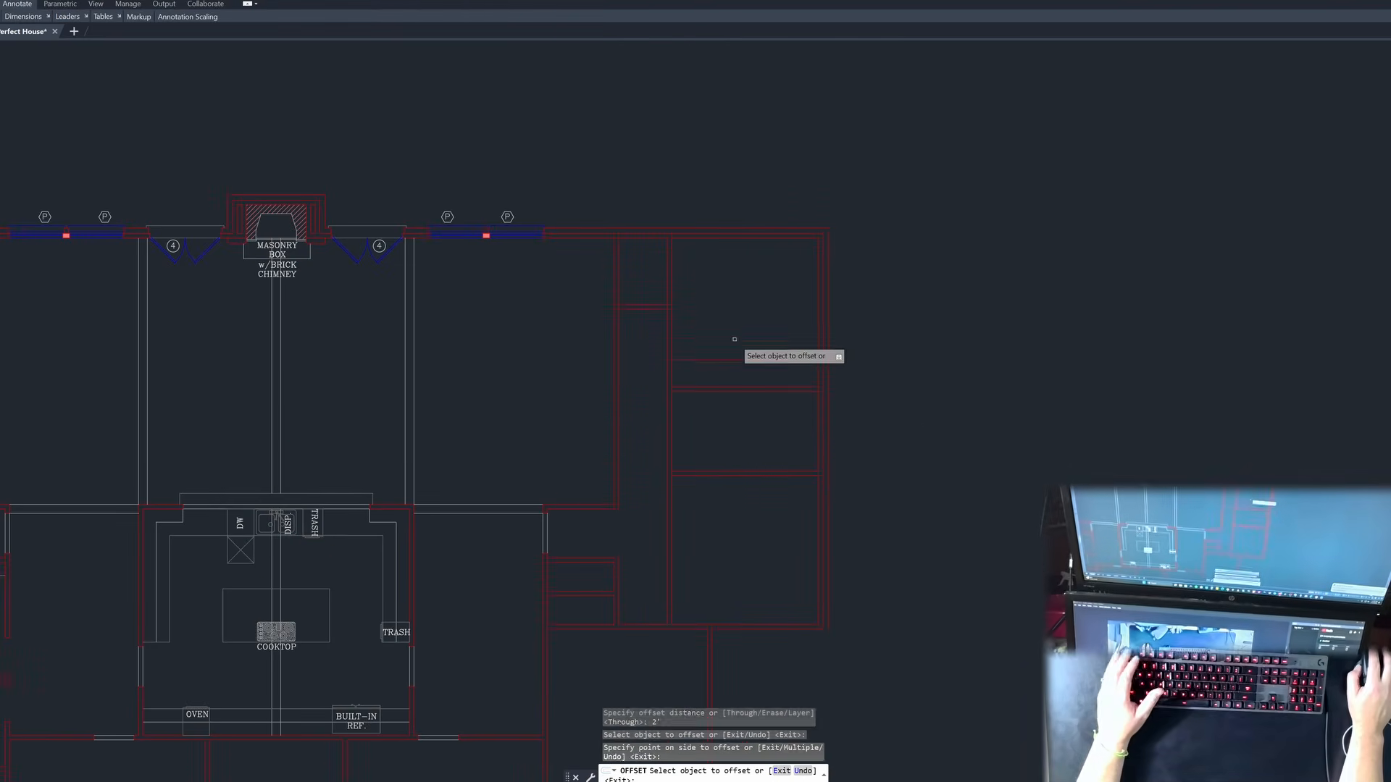
key(Escape)
key(Escape)
text(o)
key(Return)
text(4)
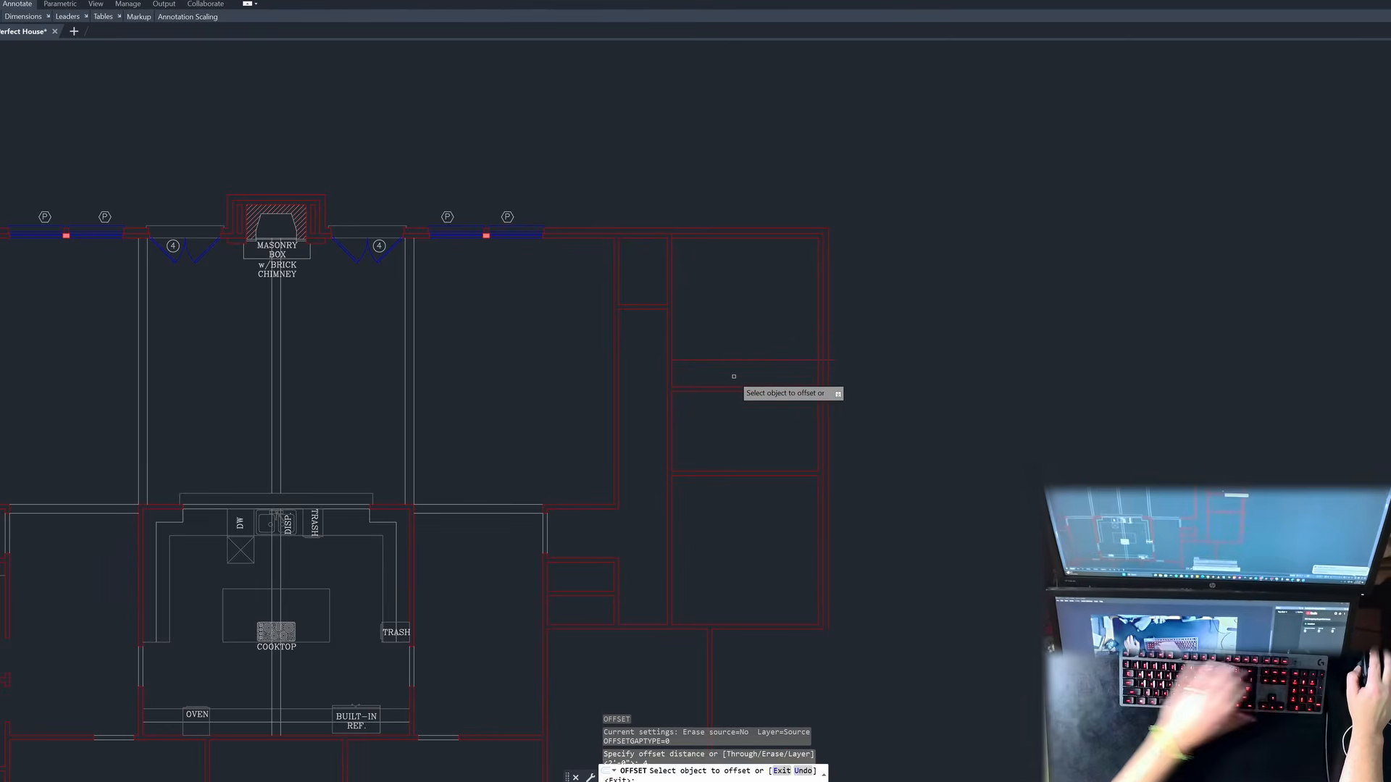
key(Return)
key(Escape)
Step: Delete the newly offset line inside the northeast room
click(740, 360)
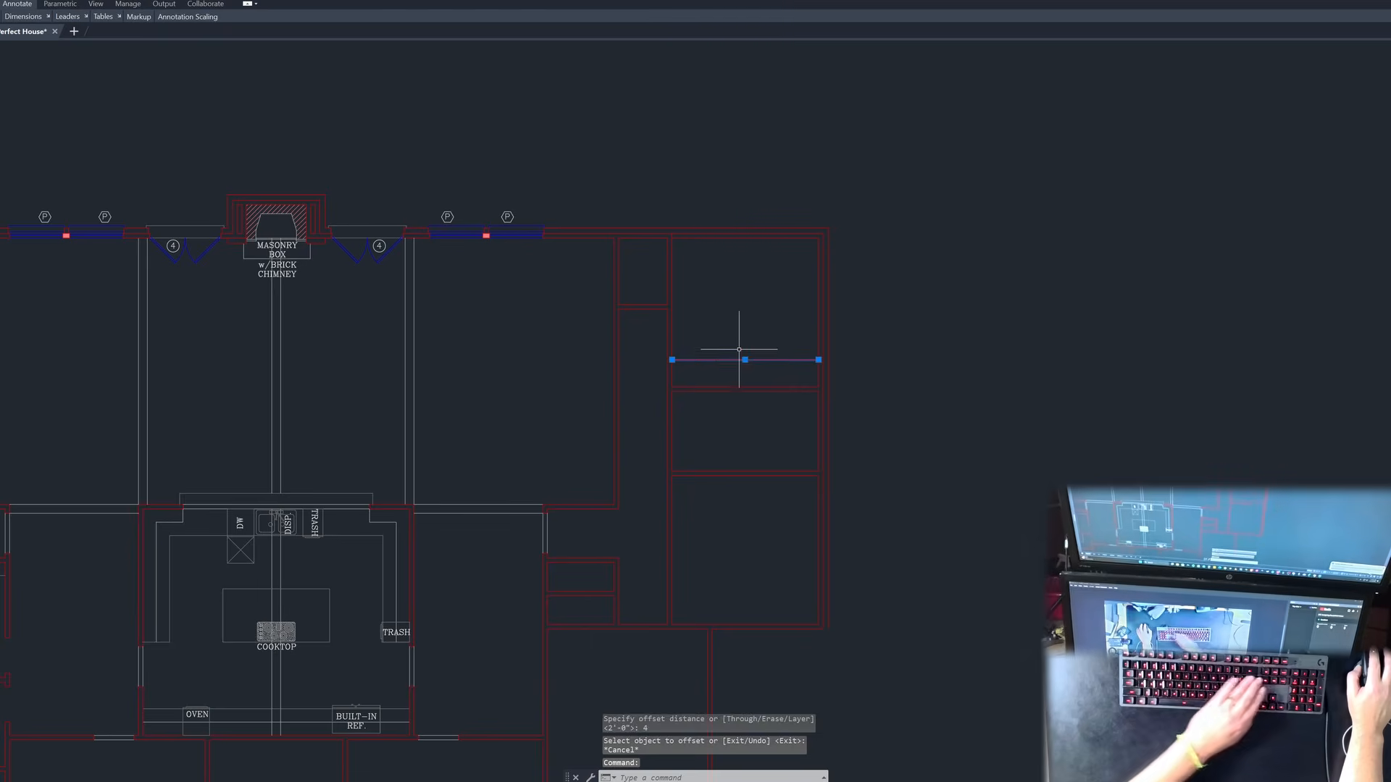
key(Delete)
key(Escape)
key(Escape)
key(Escape)
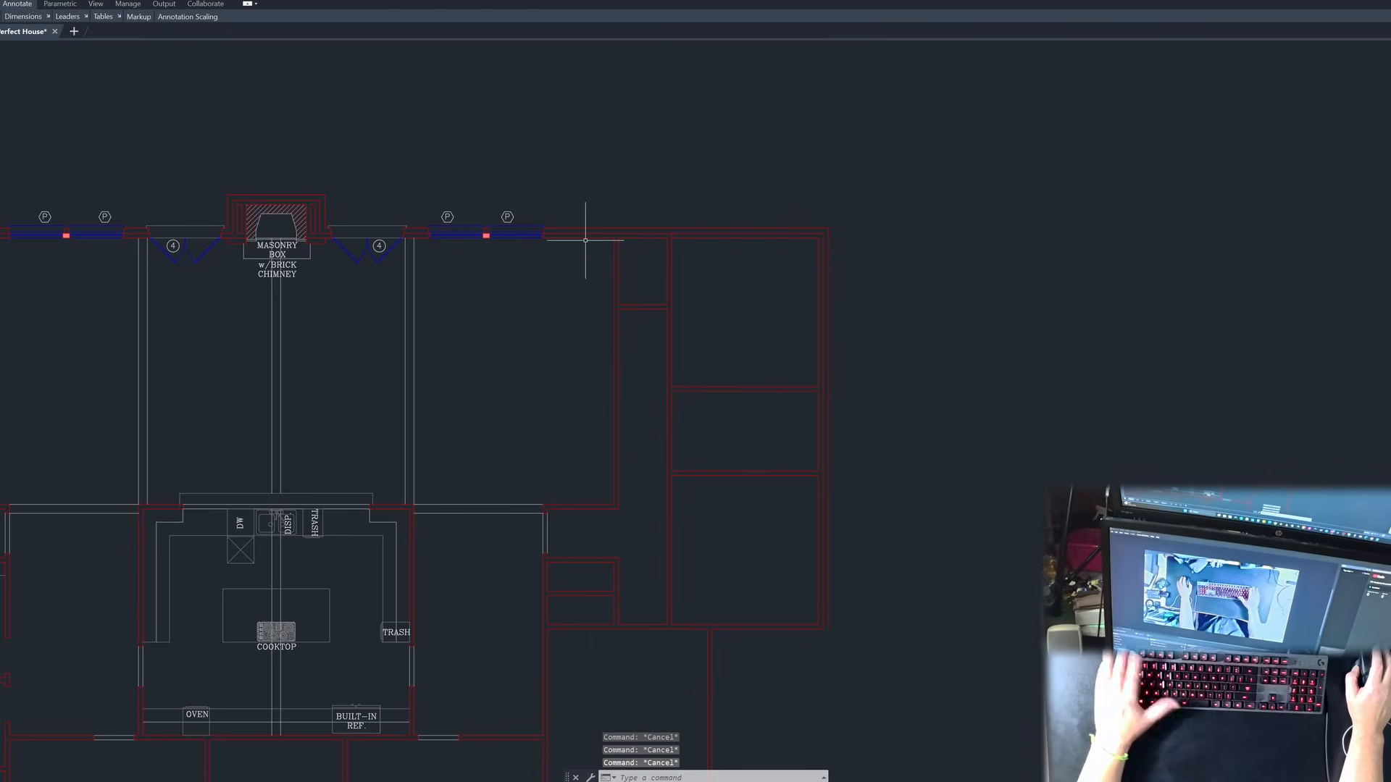
Step: Break the outer lines of the north exterior wall where the east wing's small closet begins
text(br)
key(Return)
scroll(596, 239, up, 4)
click(647, 276)
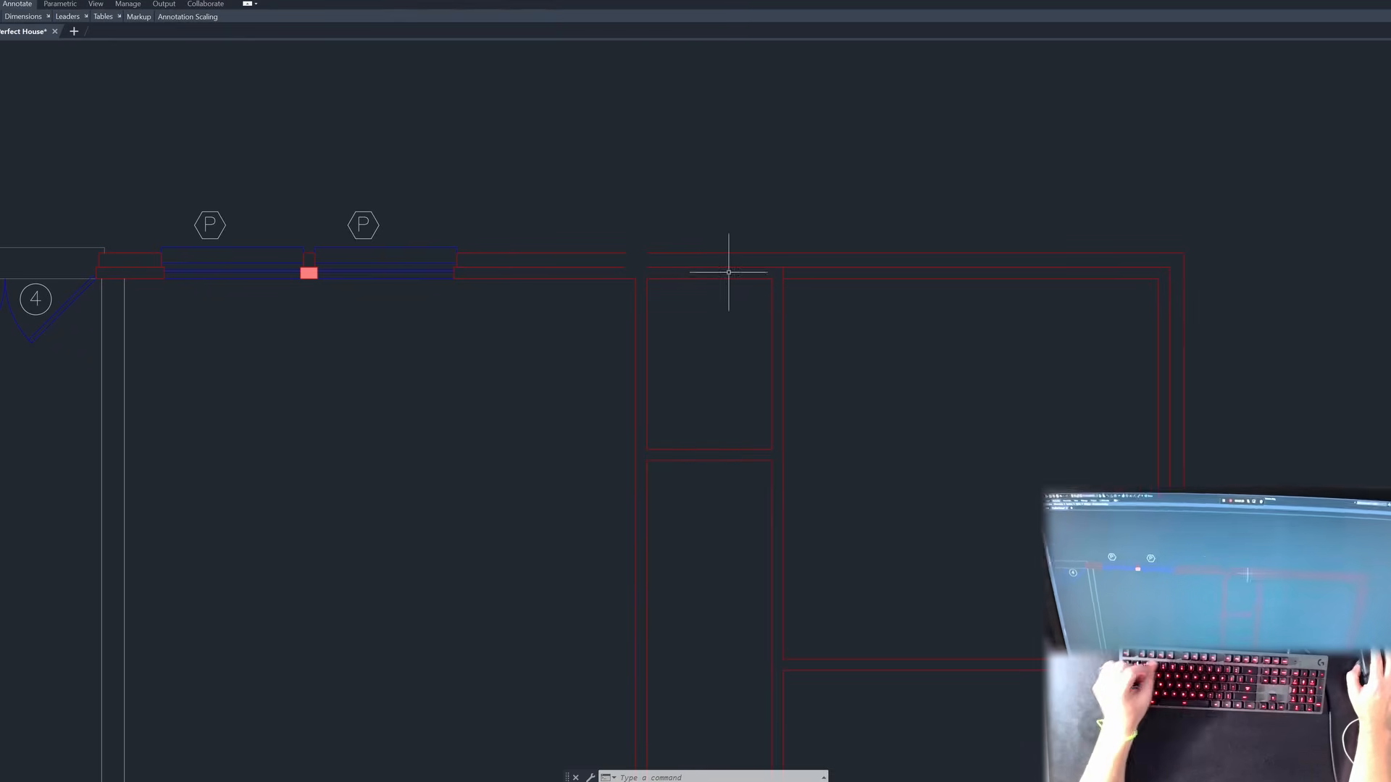
key(Escape)
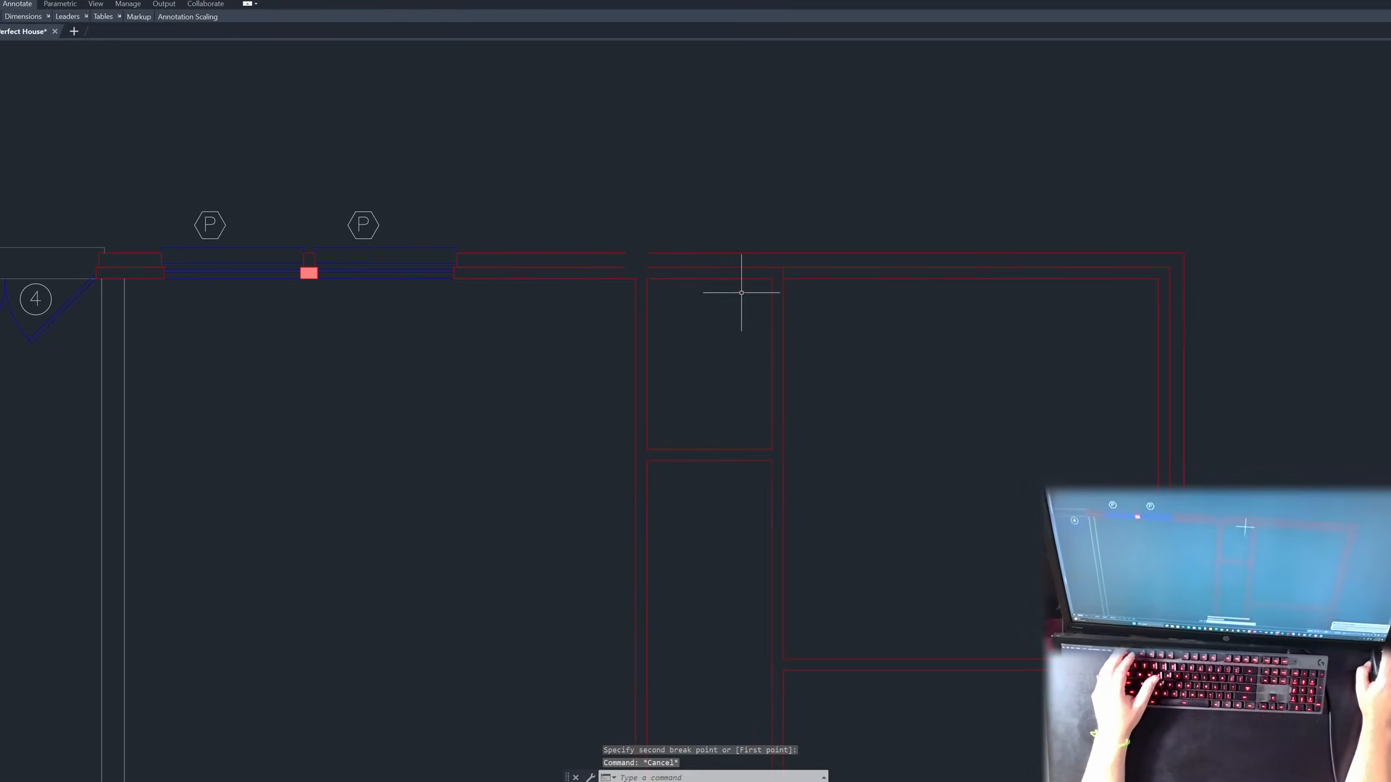
key(Escape)
key(Escape)
Step: Stretch the east wing's north wall and the closet partition upward by 2'4"
scroll(652, 235, down, 2)
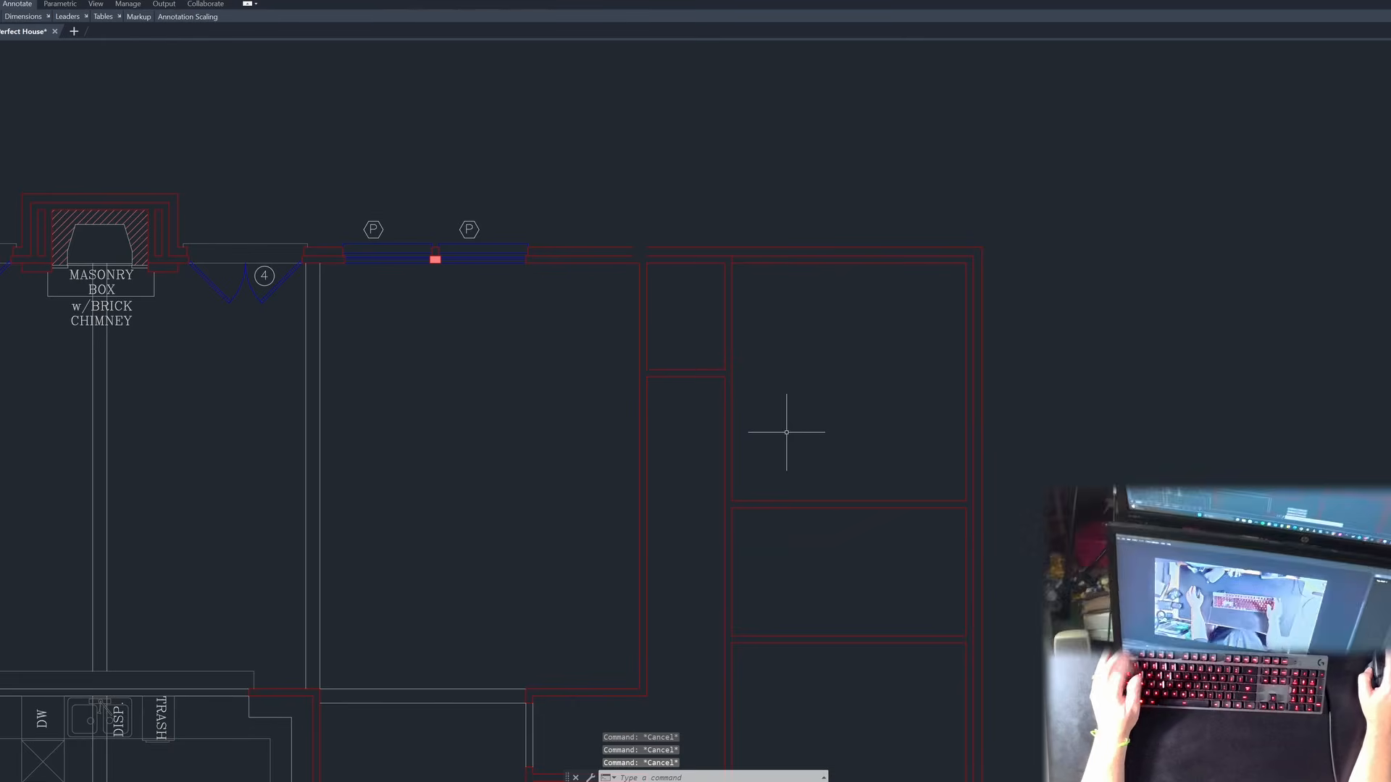
text(s)
key(Return)
click(1031, 429)
click(643, 210)
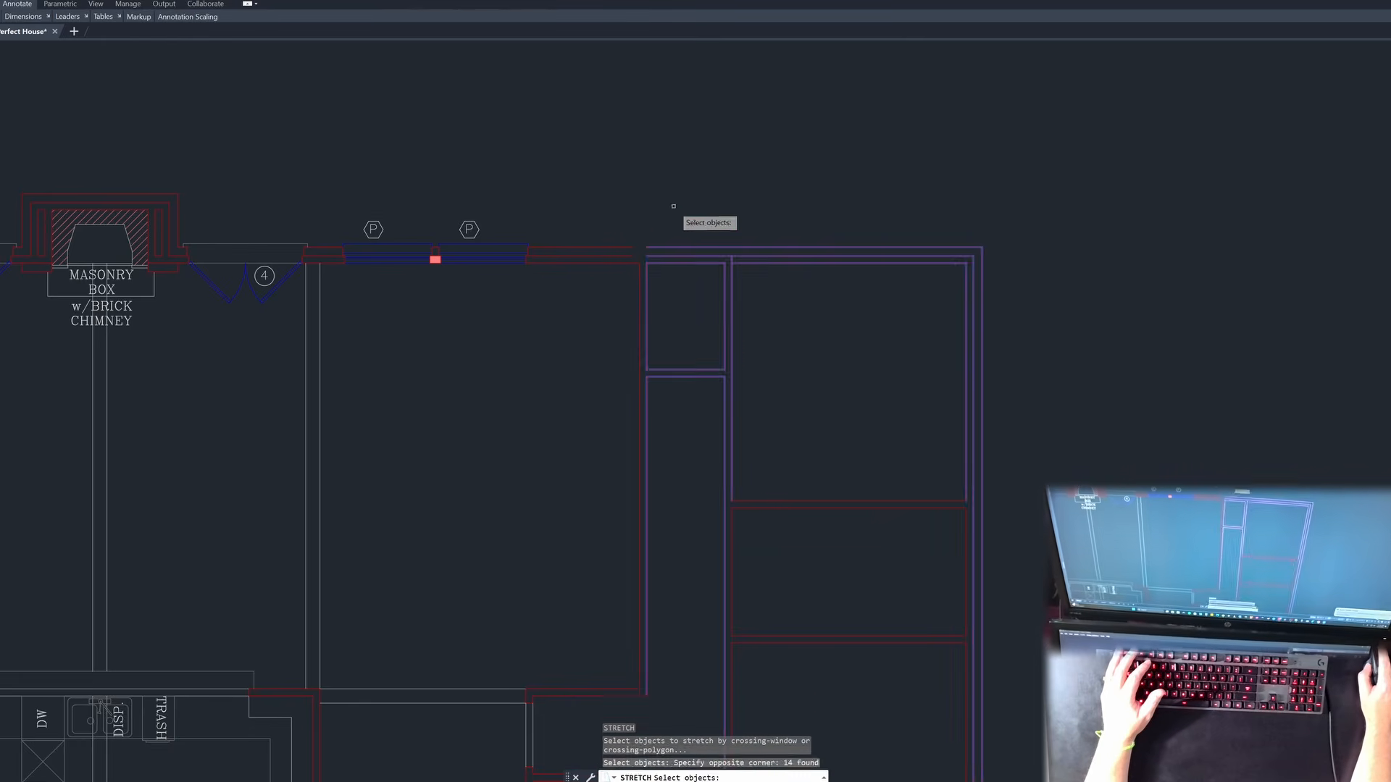
key(Return)
click(676, 203)
text(2'4)
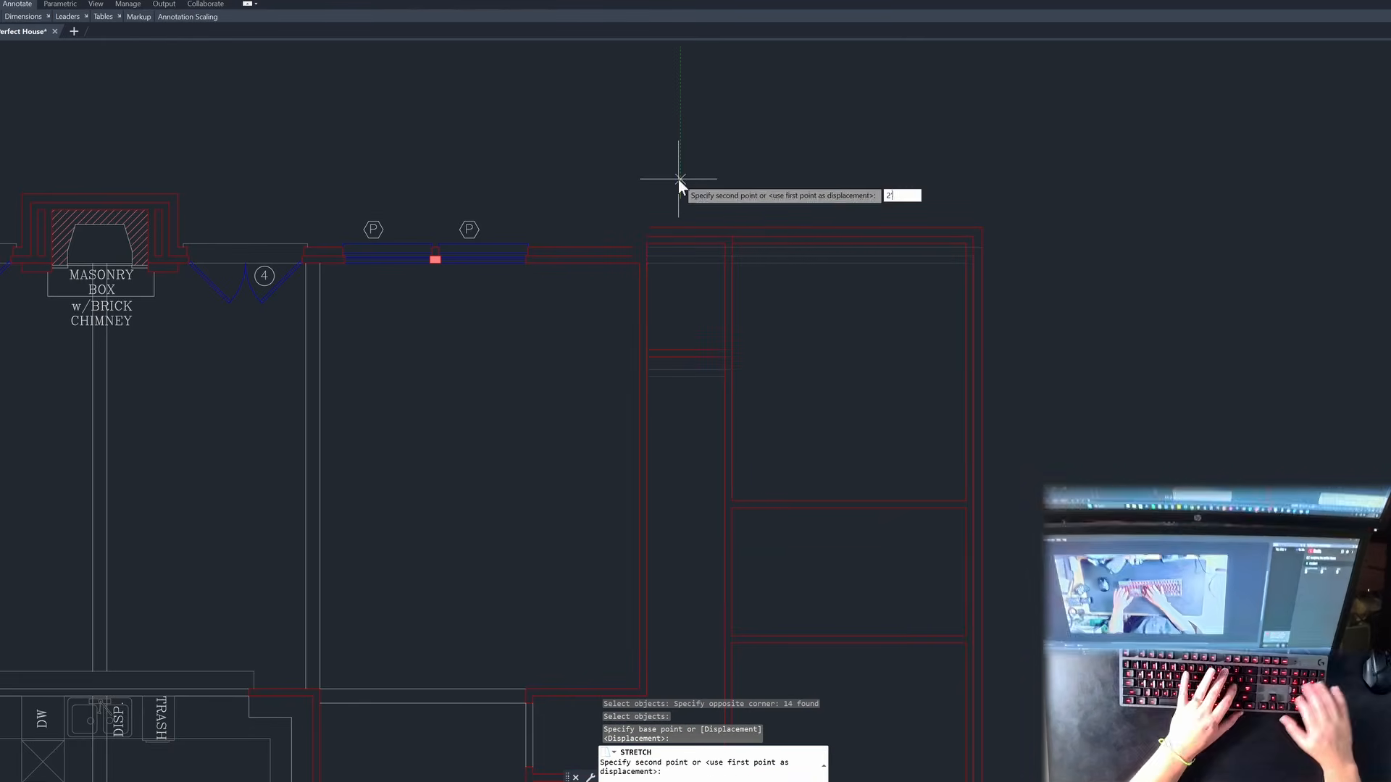
key(Return)
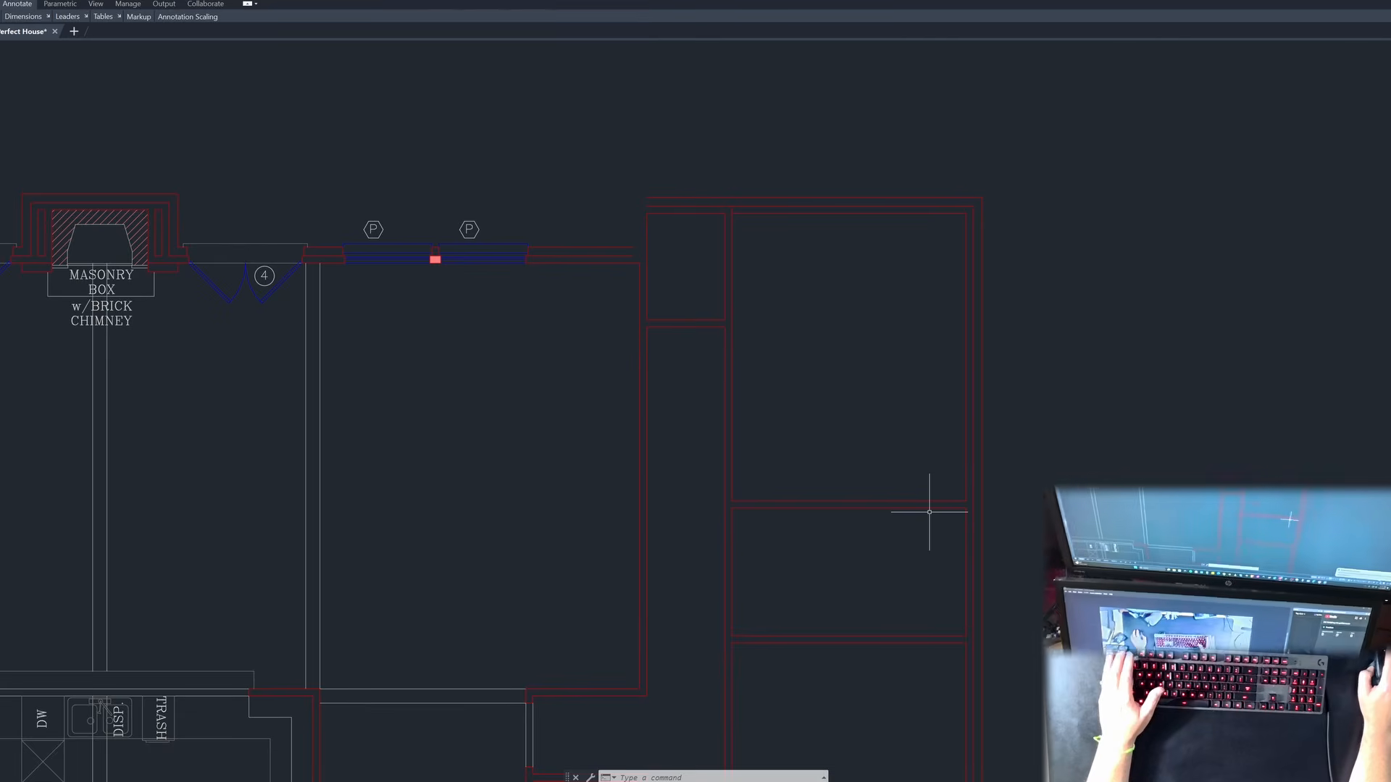
Step: Stretch the east wing's north wall, closet partition and both horizontal room partitions upward by another 2'4"
key(Escape)
key(Escape)
text(s)
key(Return)
scroll(869, 416, down, 2)
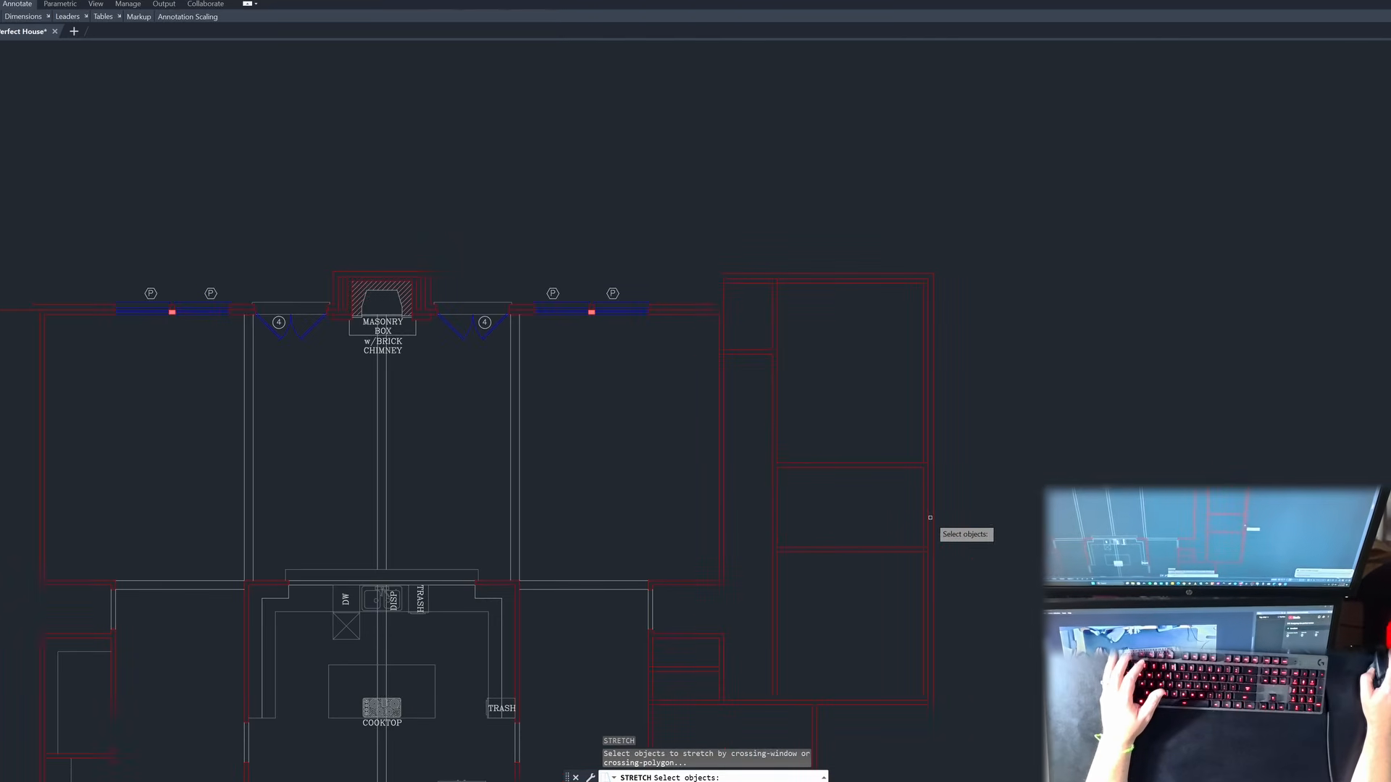
click(966, 565)
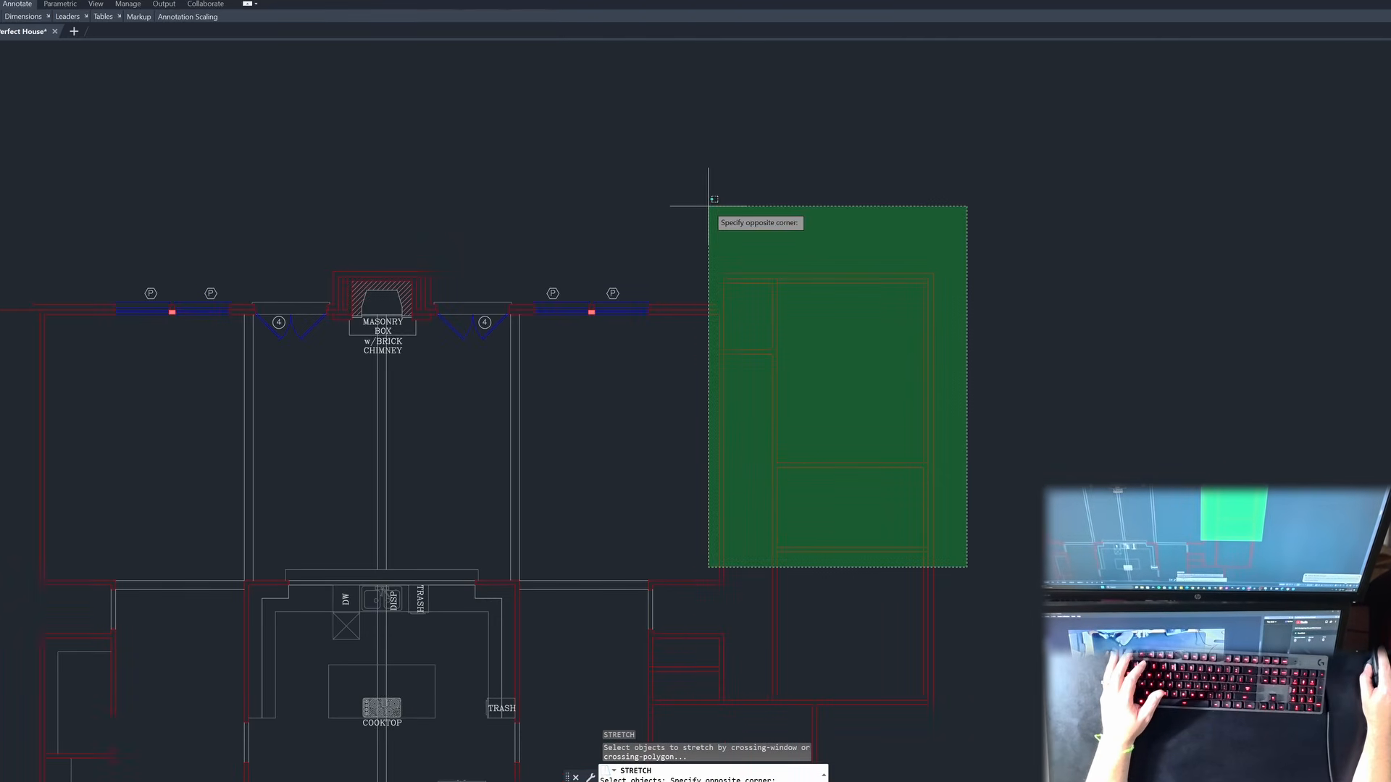
click(739, 197)
key(Return)
click(740, 194)
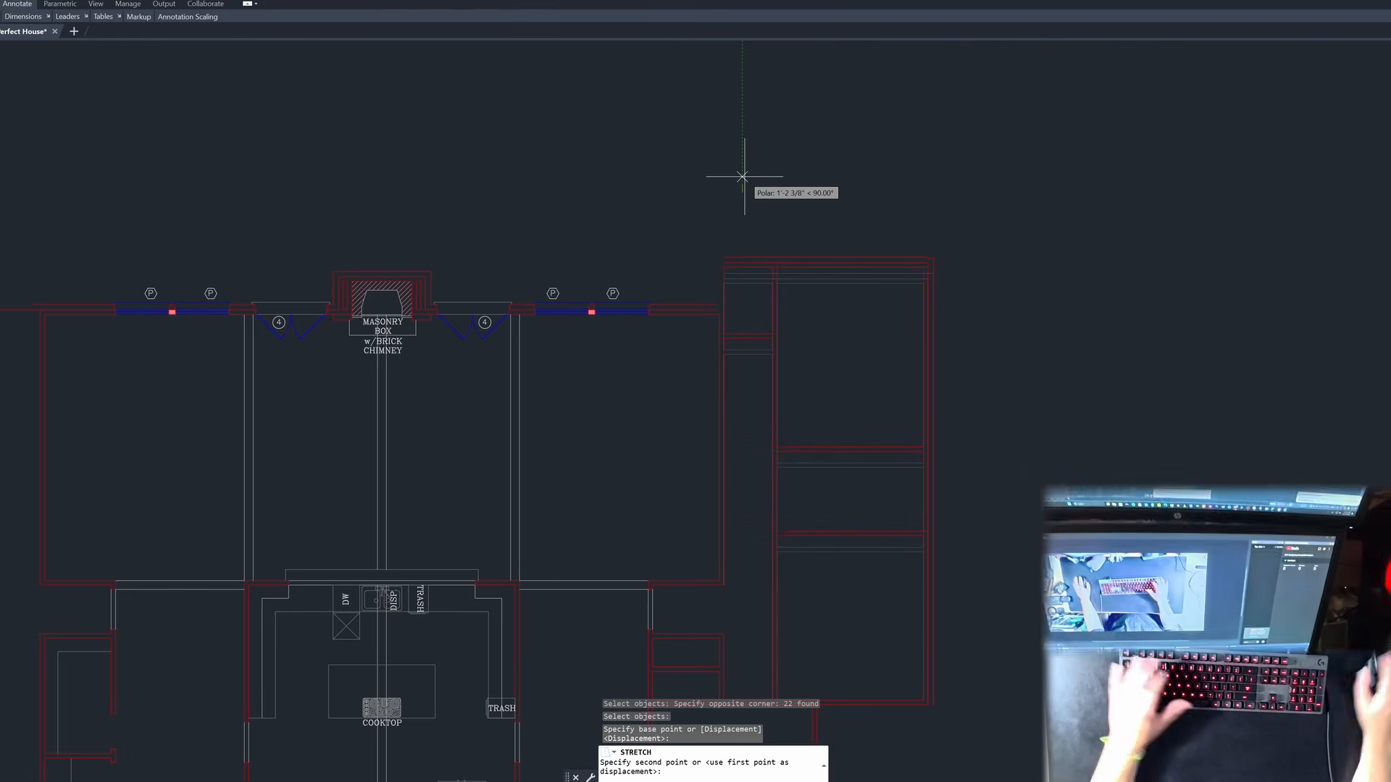
text(2'4)
key(Return)
key(Escape)
key(Escape)
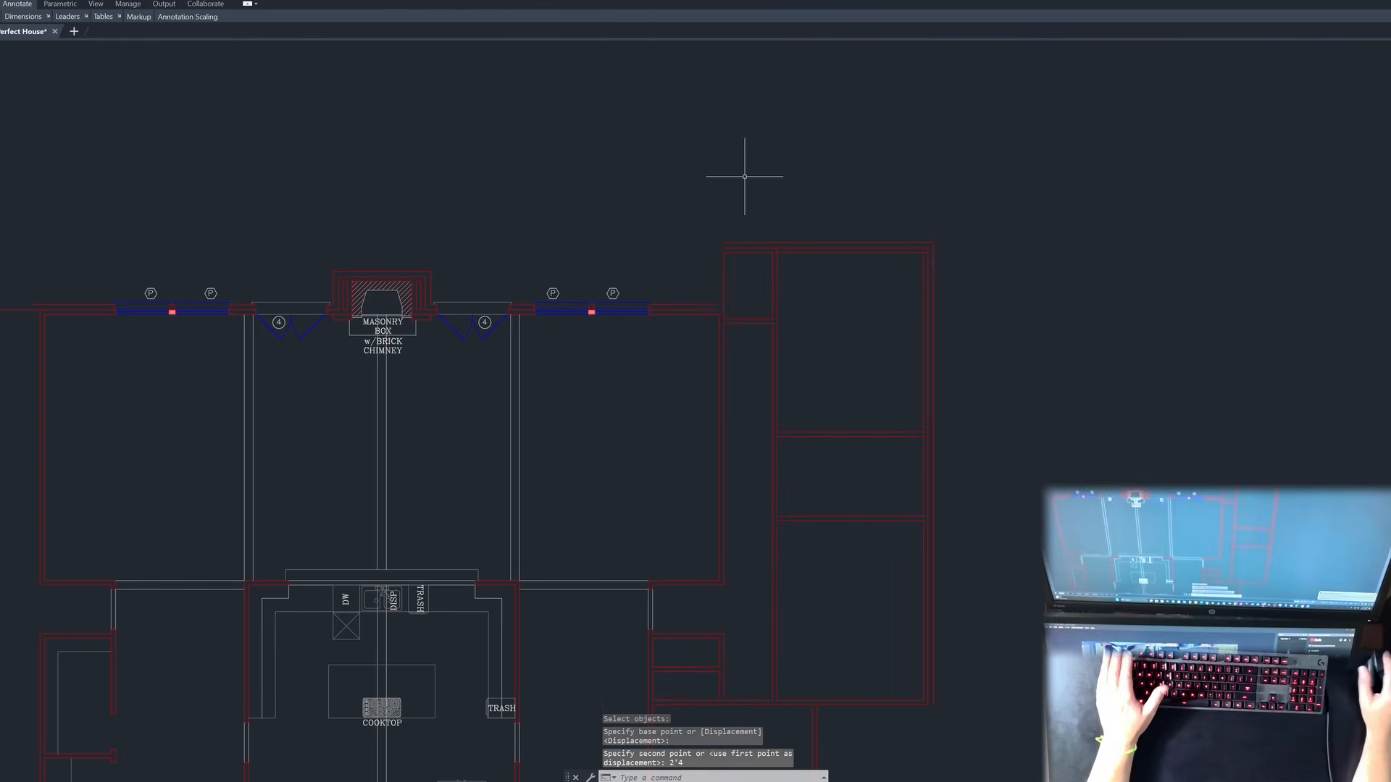
key(Escape)
Step: Offset the top line of the partition below the northeast room 2' upward
scroll(904, 474, up, 2)
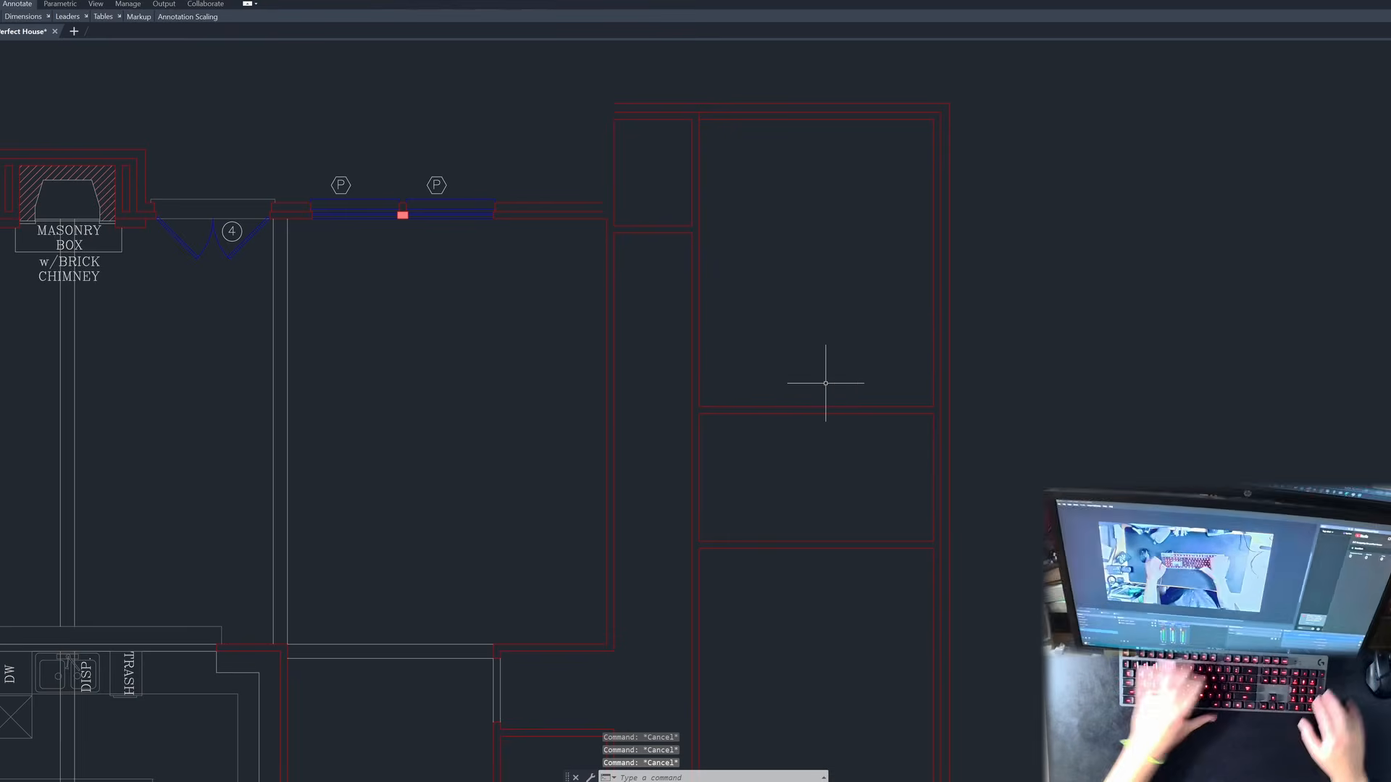
text(o)
key(Return)
text(2')
key(Return)
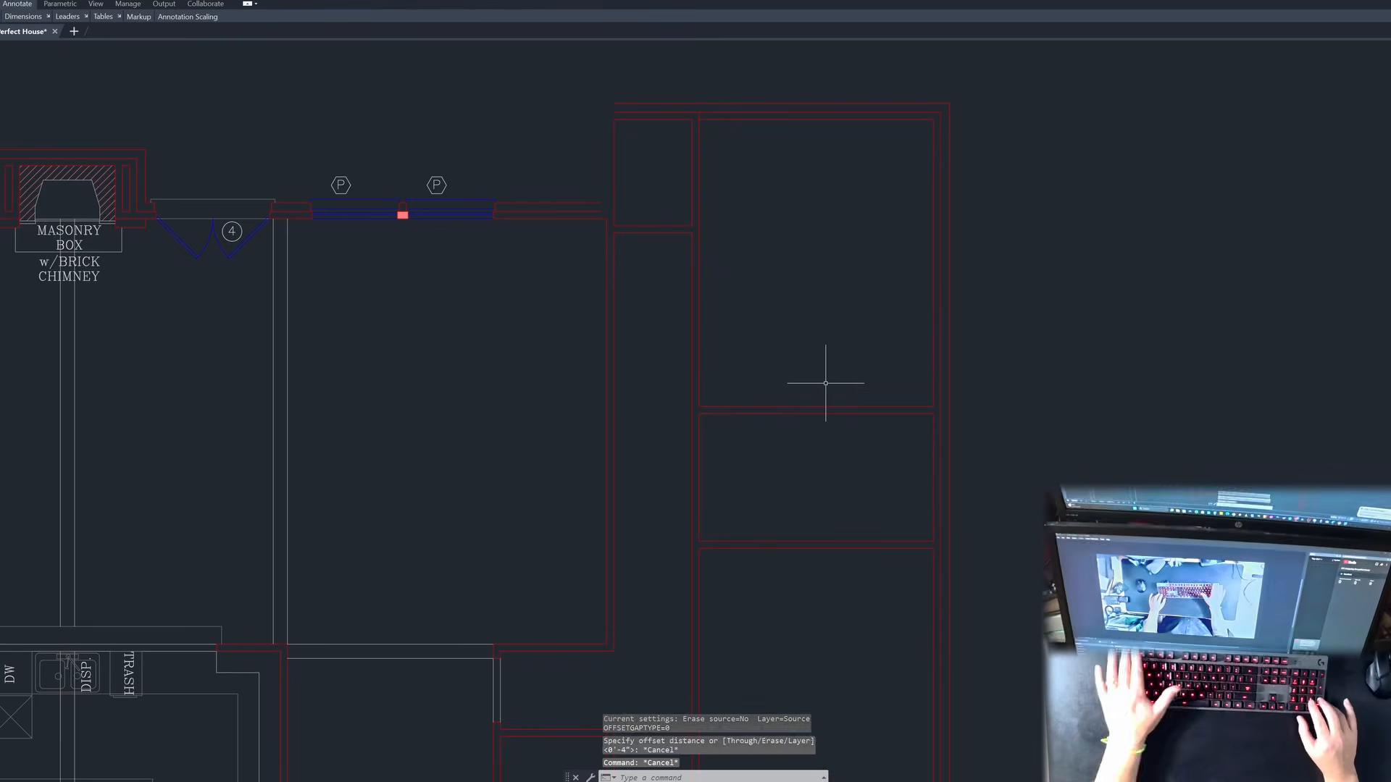
click(873, 405)
click(881, 360)
key(Escape)
key(Escape)
Step: Offset the new line in the northeast room 4" upward to complete the partition's thickness
text(o)
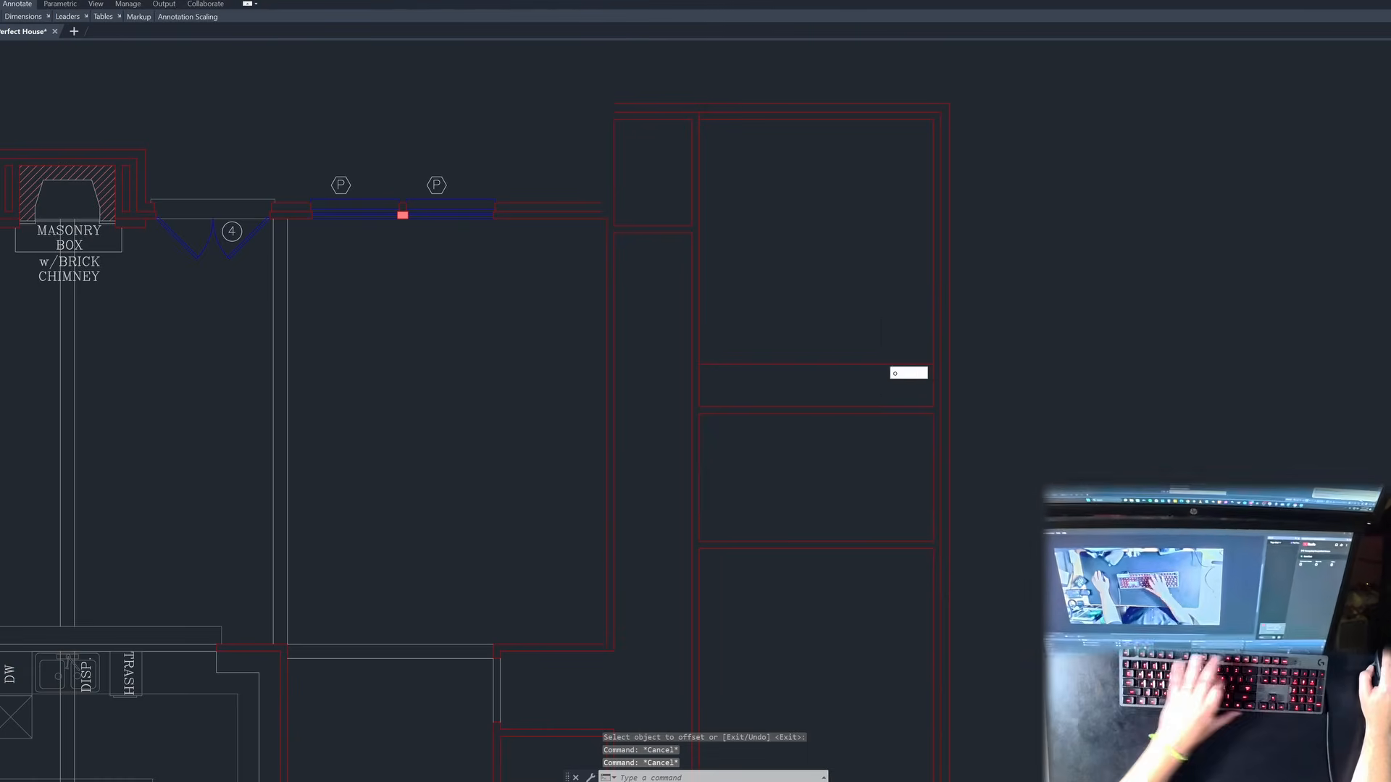
key(Return)
text(4)
key(Return)
click(860, 362)
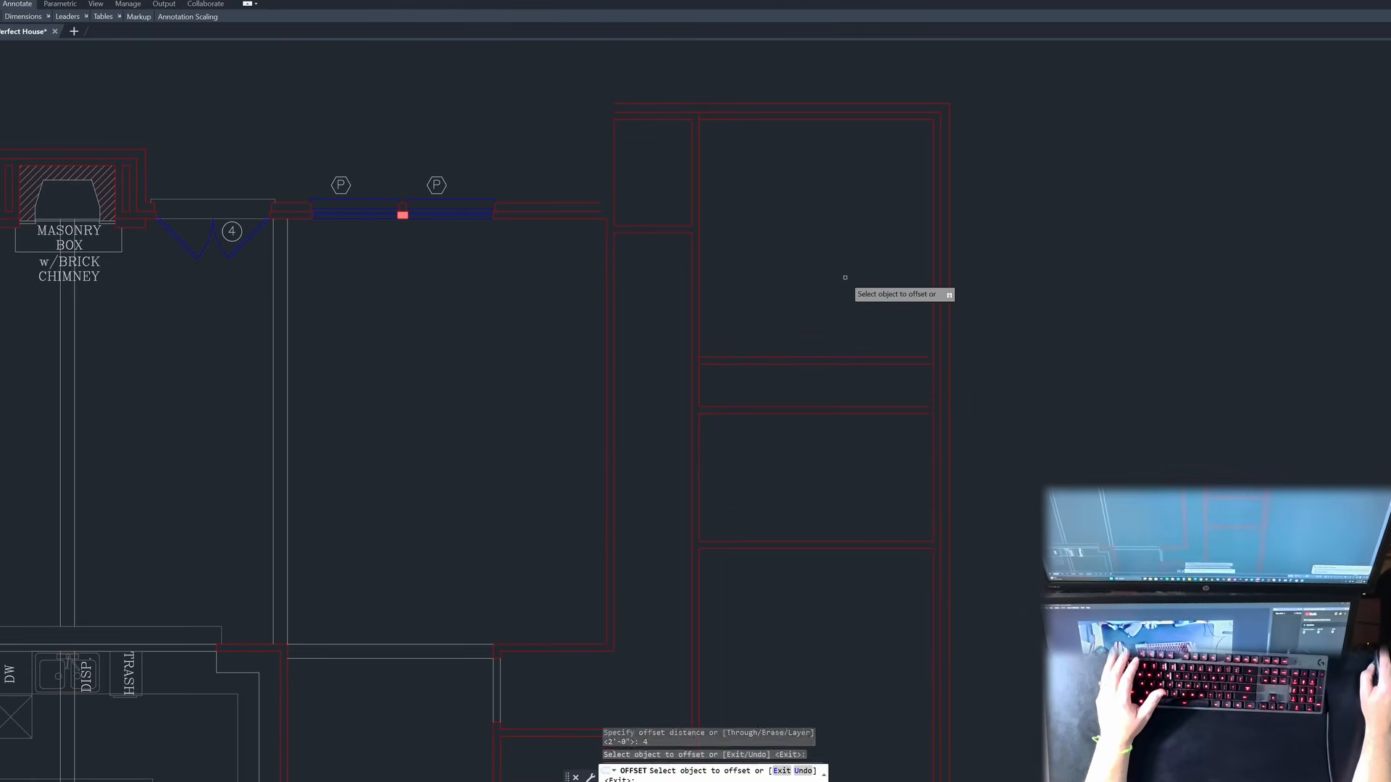
click(854, 290)
key(Escape)
key(Escape)
key(Escape)
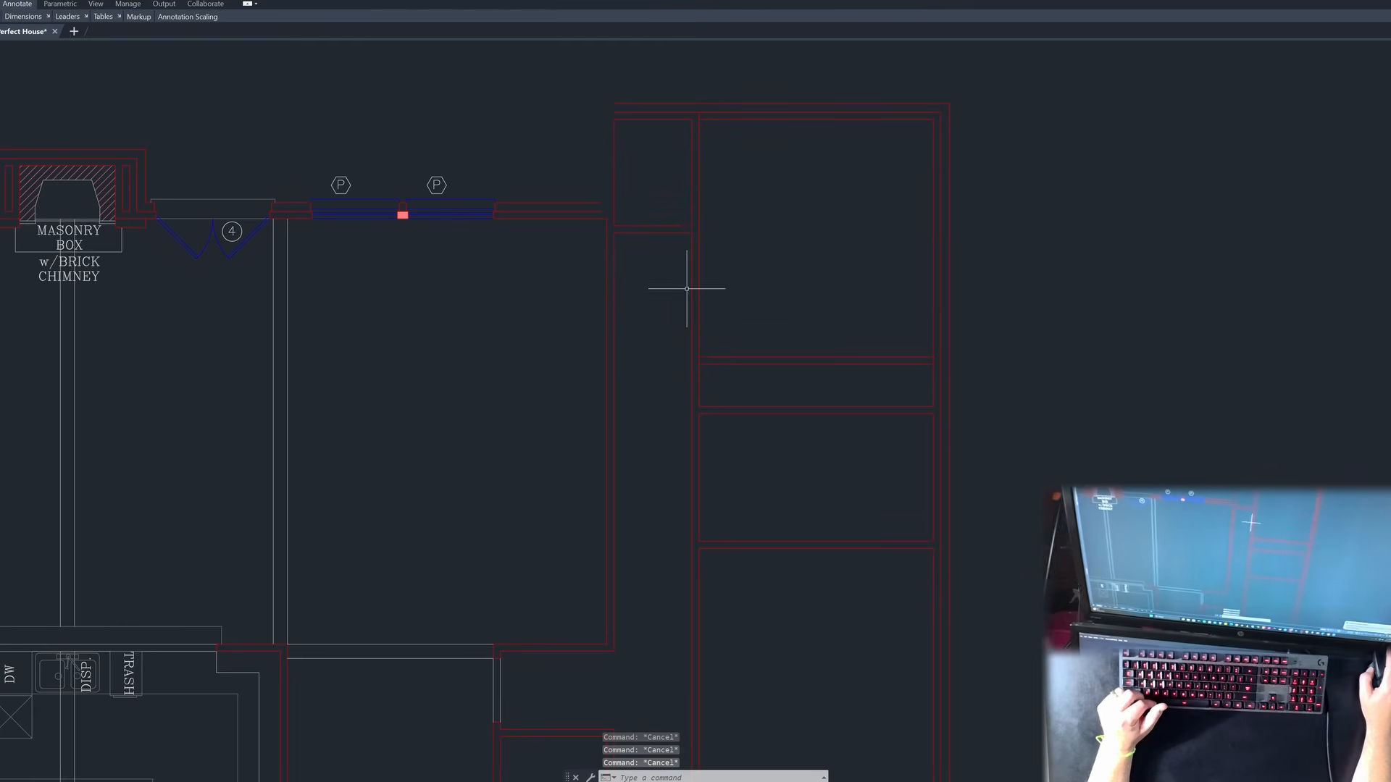
scroll(802, 286, down, 3)
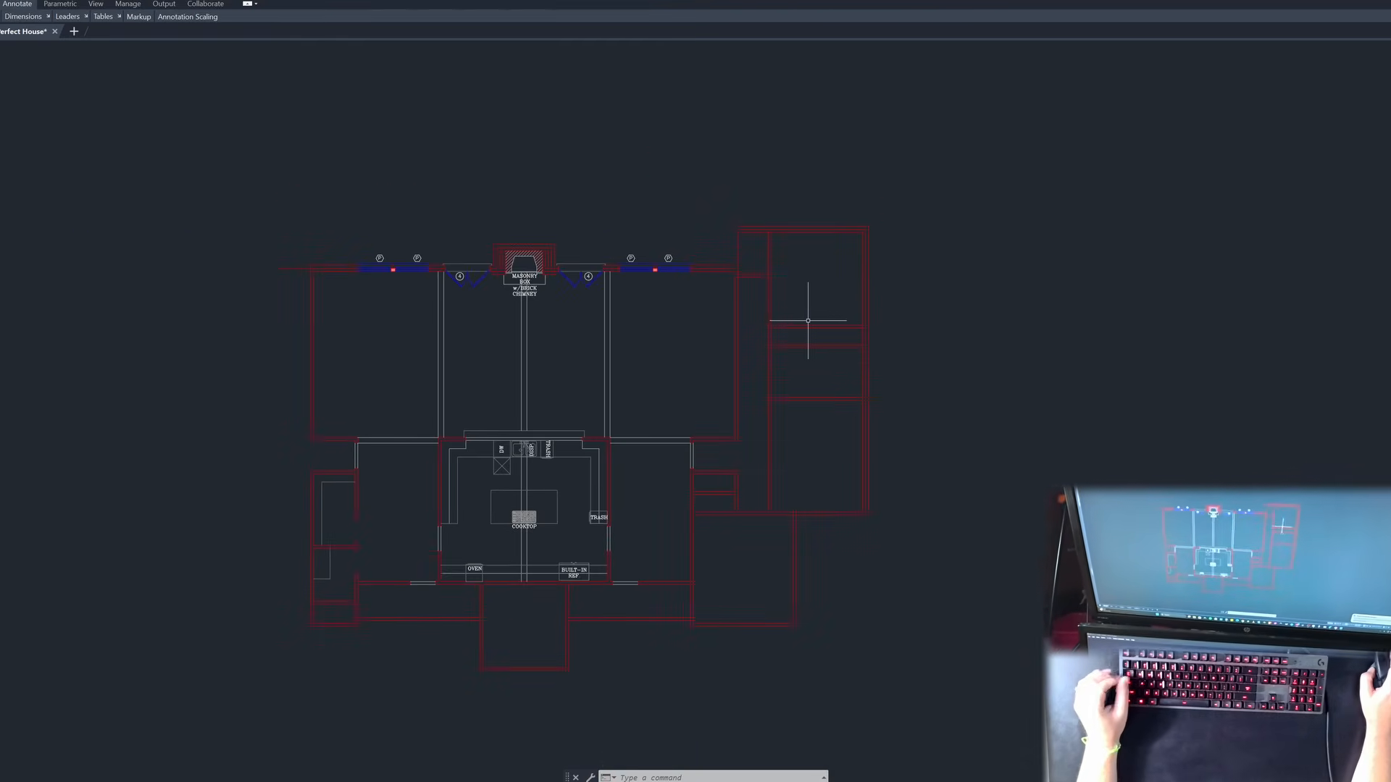
scroll(808, 321, up, 2)
scroll(781, 328, up, 3)
key(Escape)
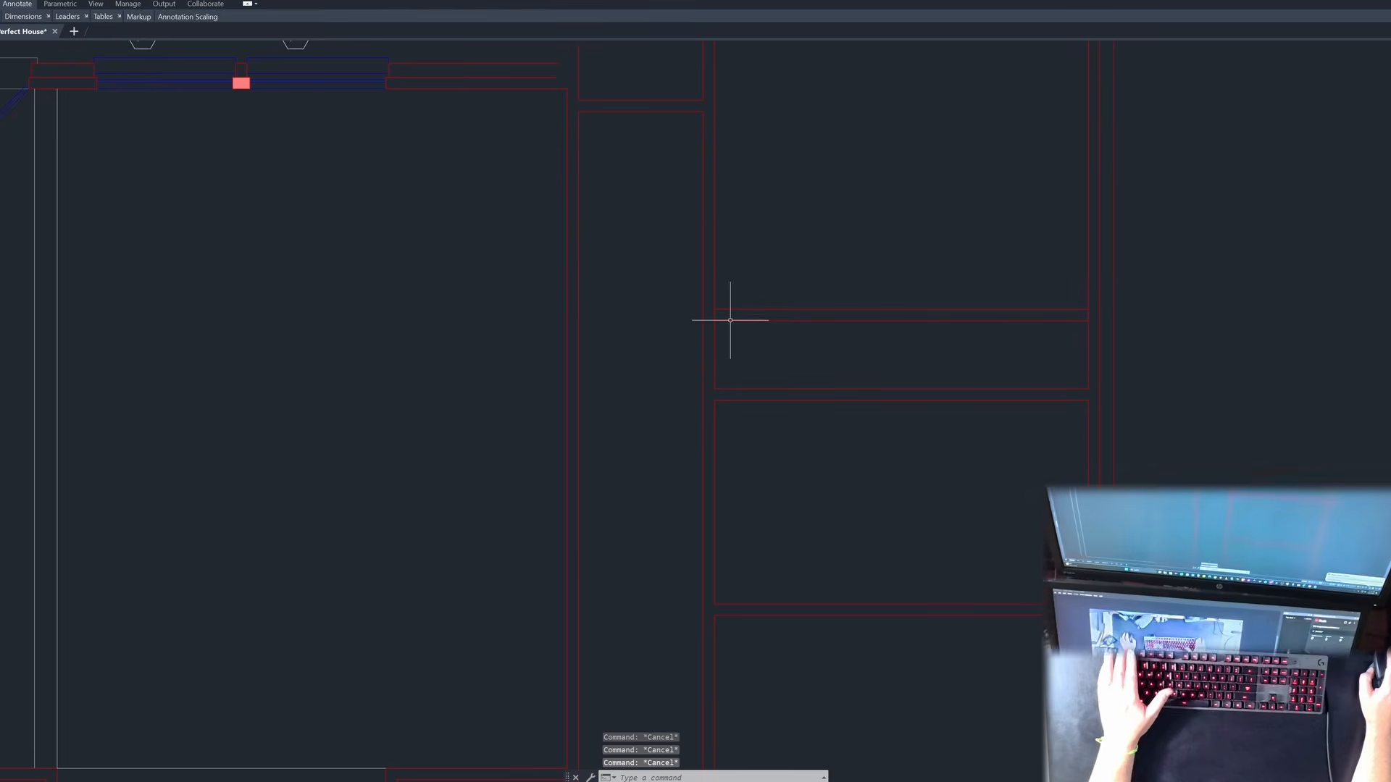
text(o)
key(Return)
text(3)
key(Return)
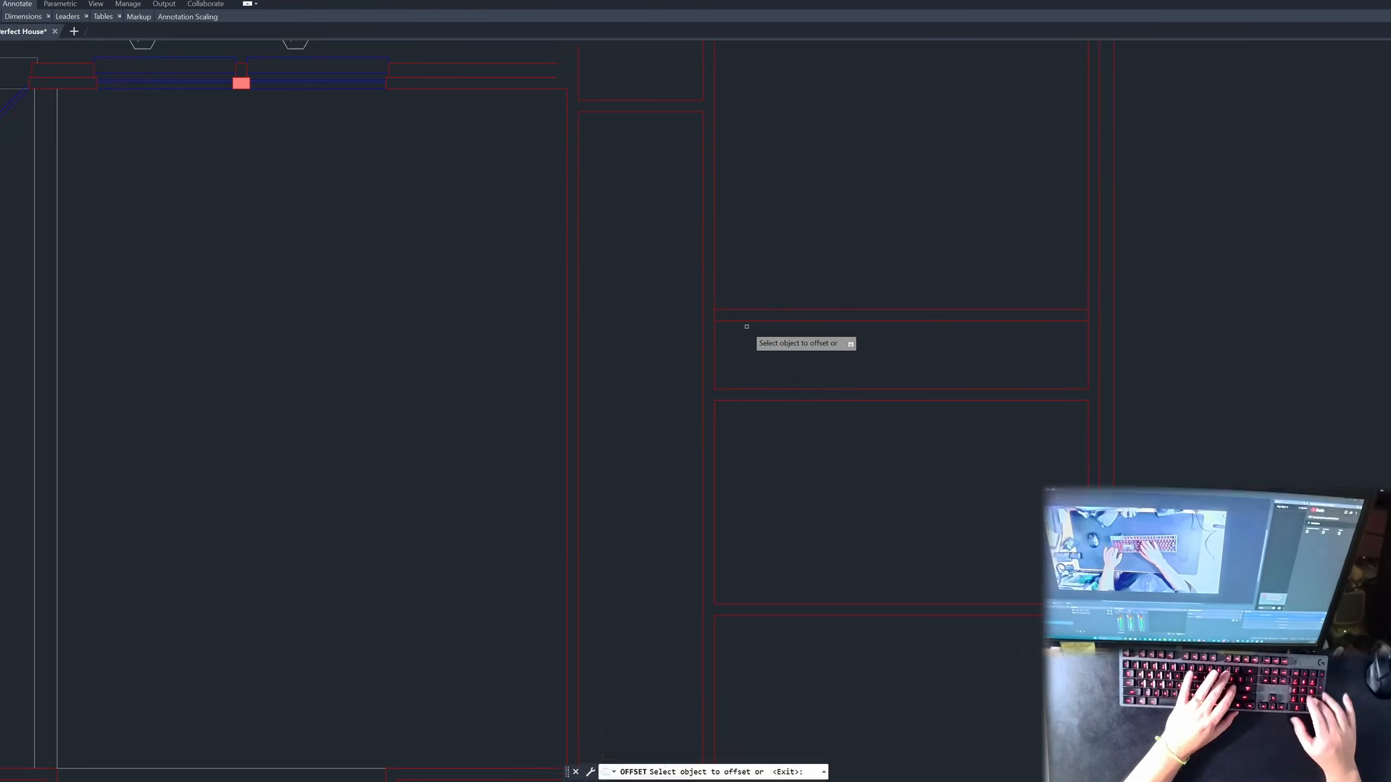
key(Escape)
key(Escape)
key(Escape)
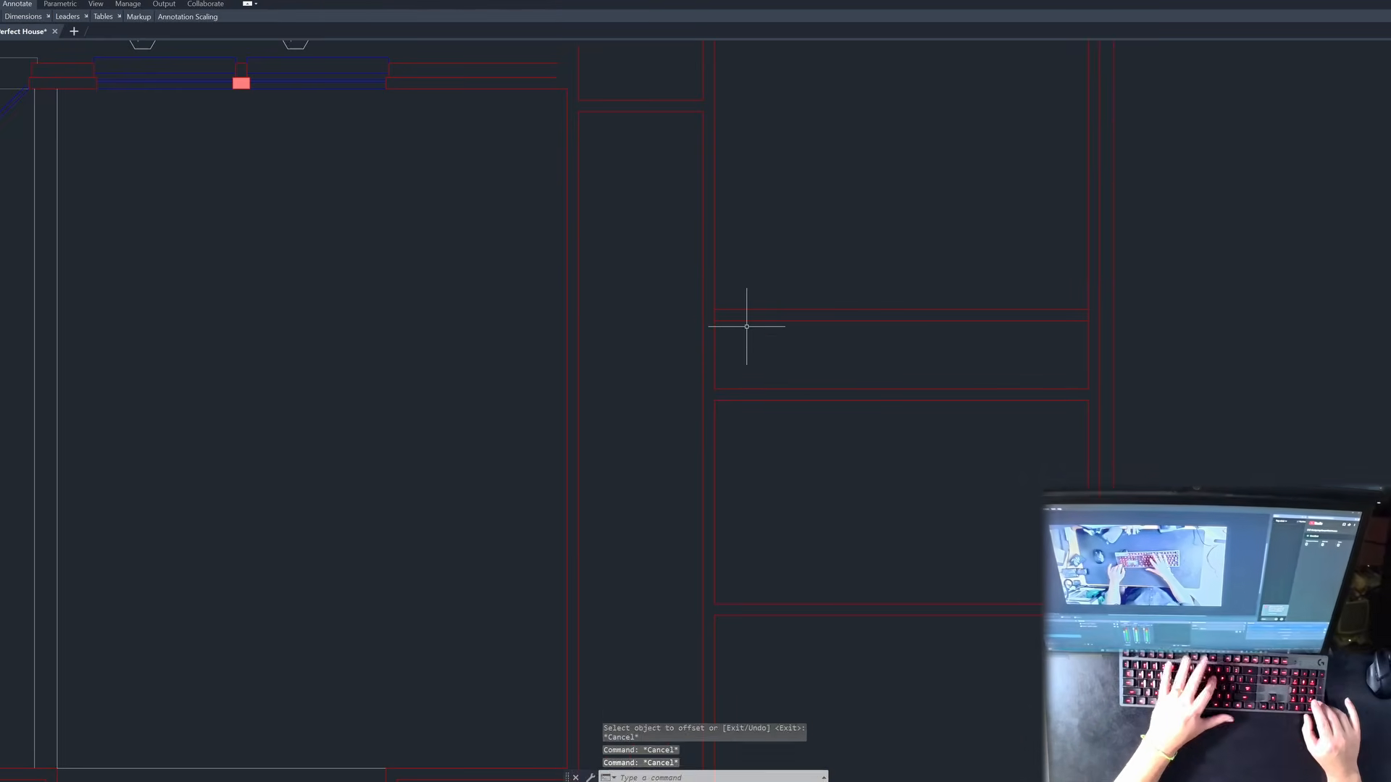
text(o)
key(Return)
text('4)
key(Return)
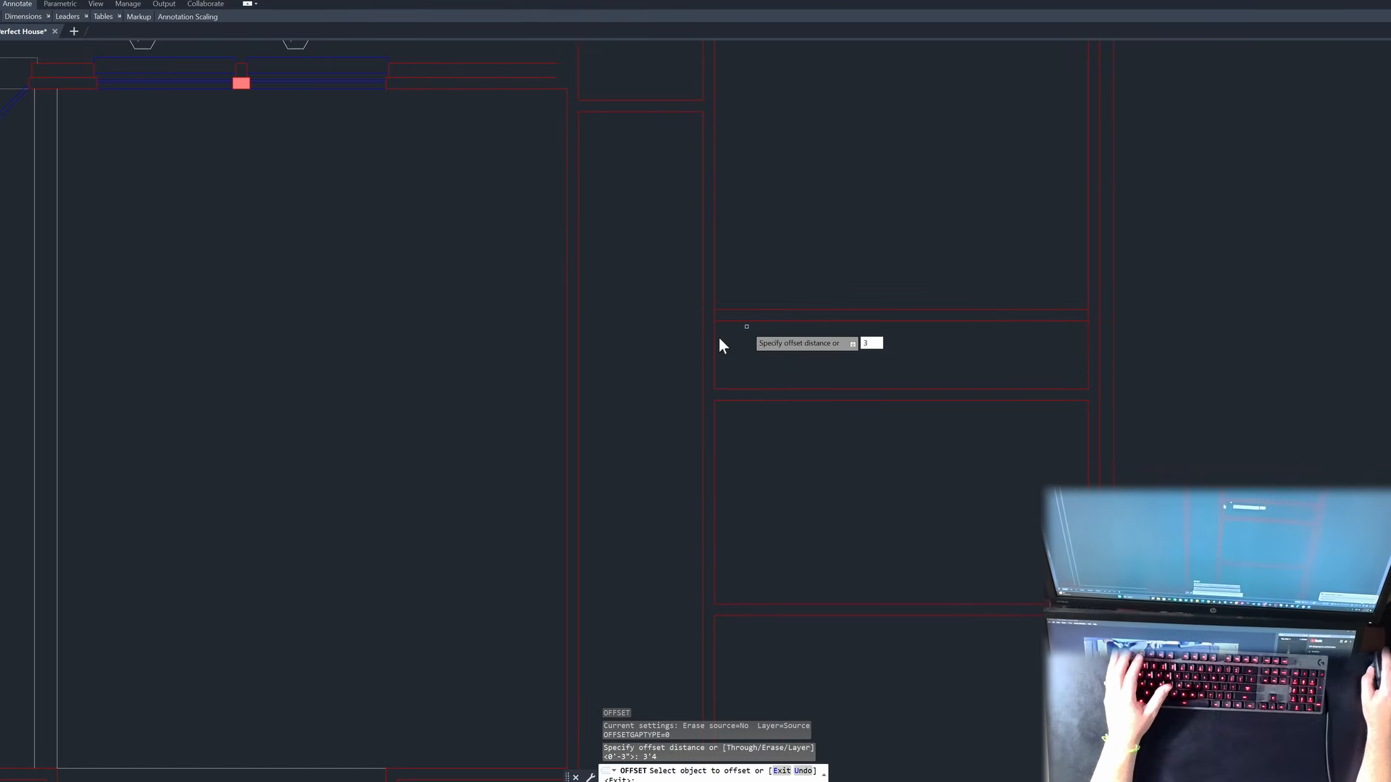
key(Escape)
text(o)
key(Return)
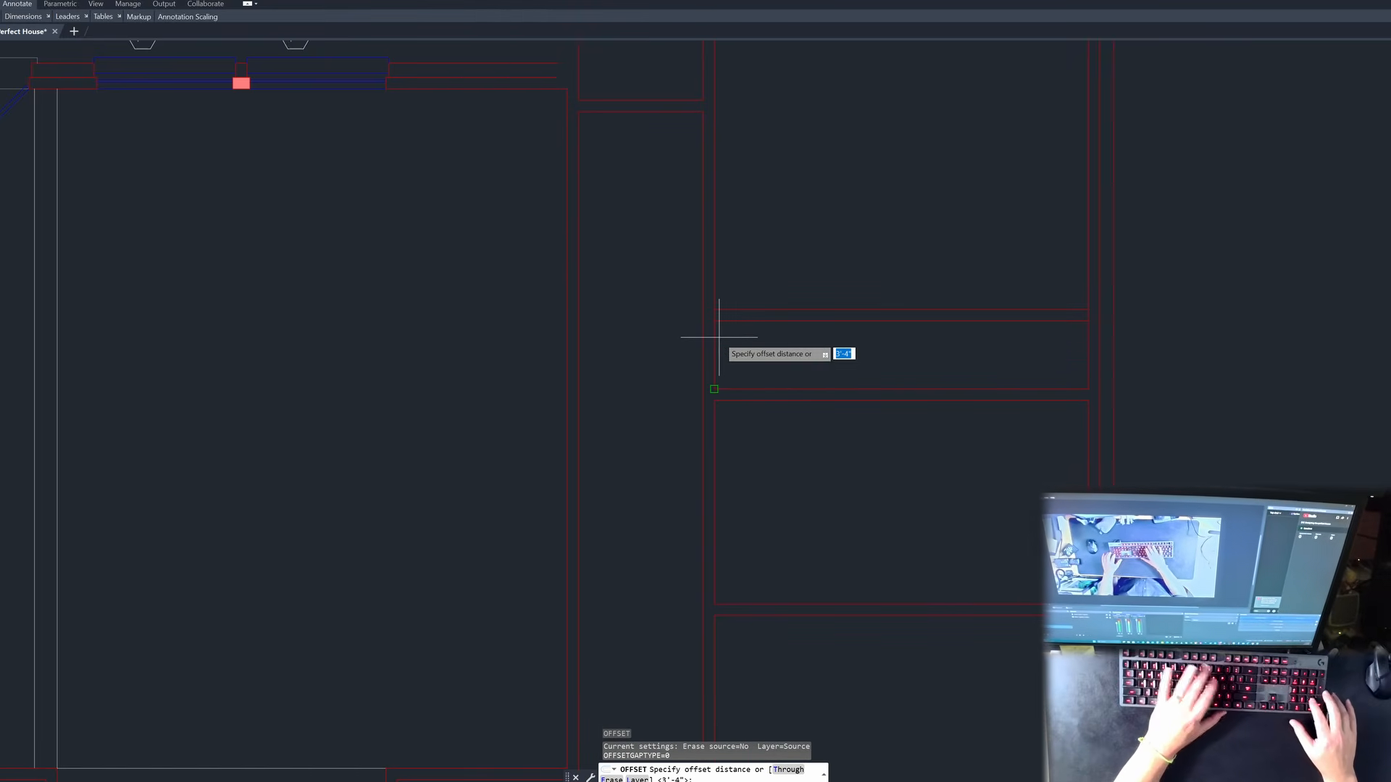
text(3'4)
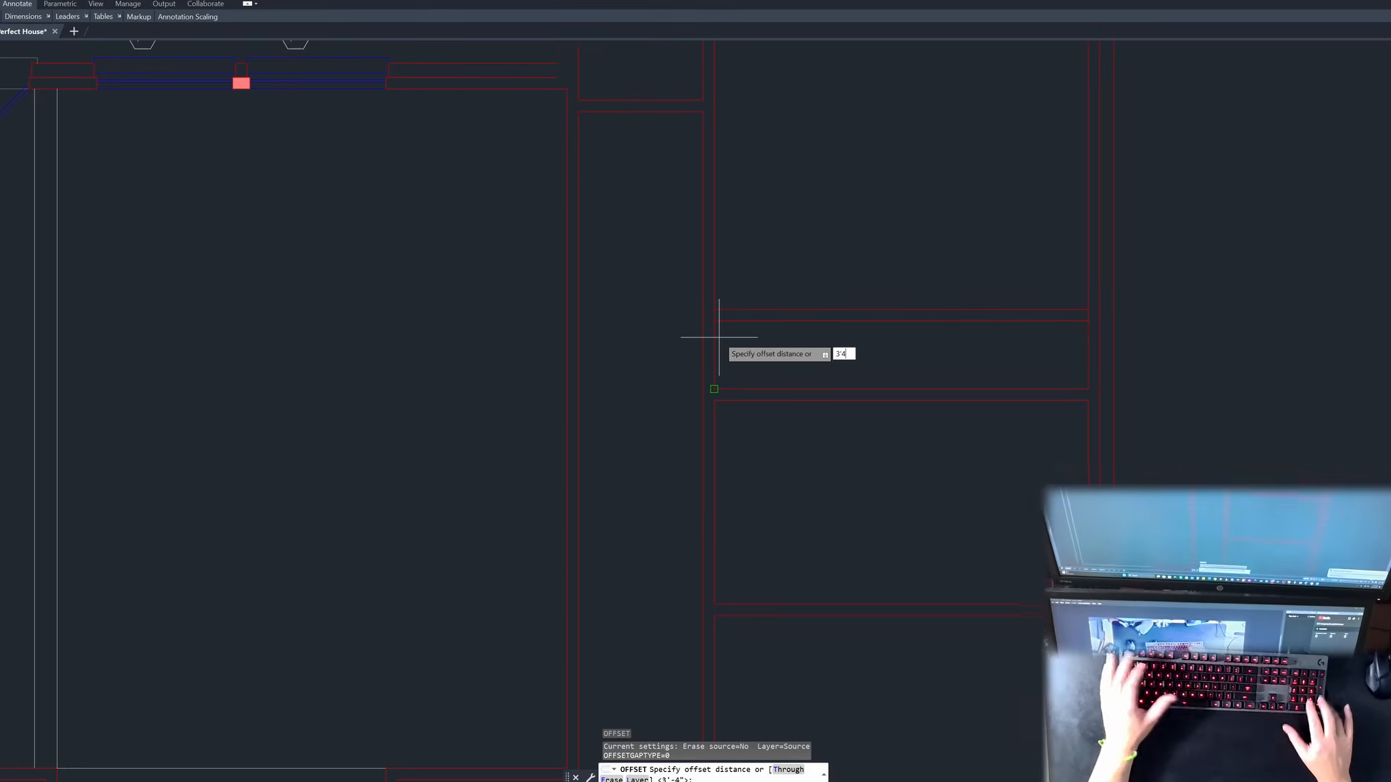
key(Return)
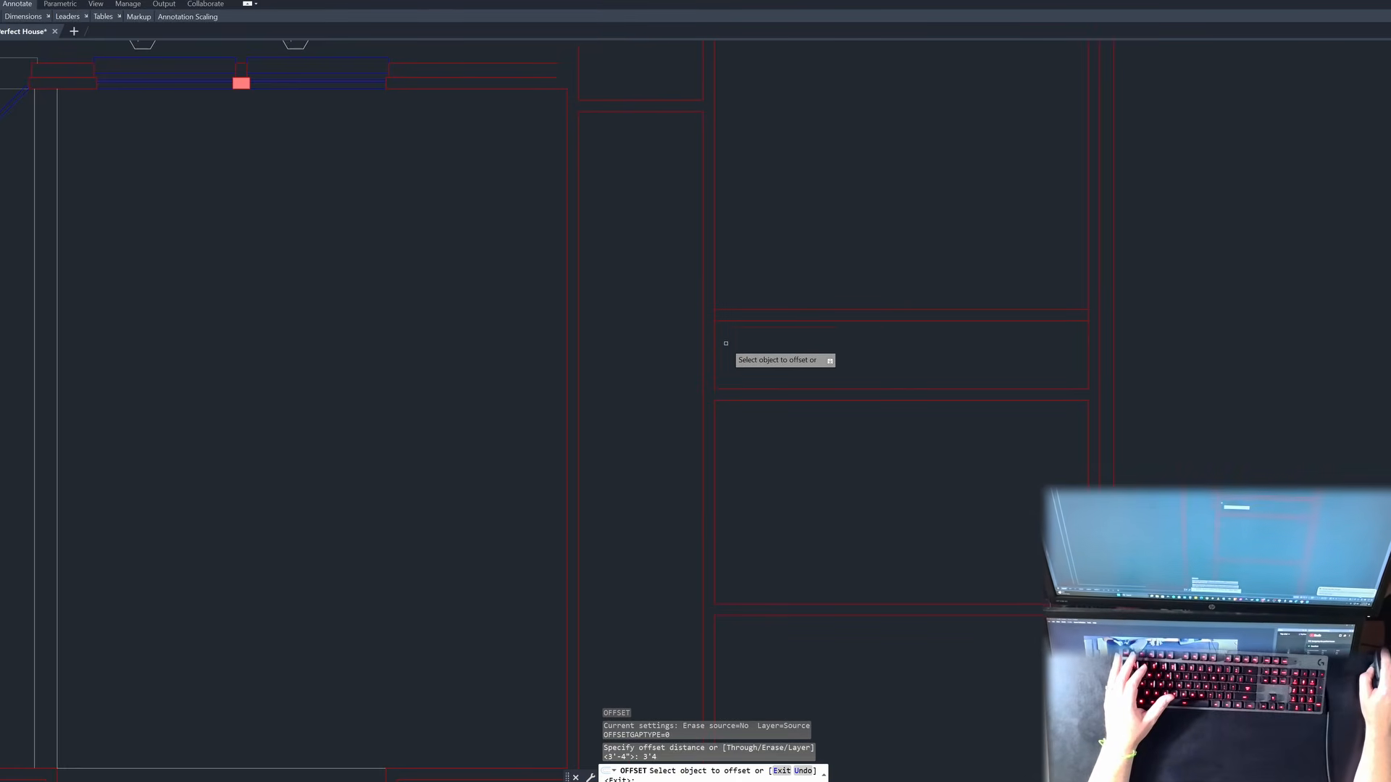
key(Escape)
Step: Offset the northeast room's west wall line 3'8" east into the room
key(space)
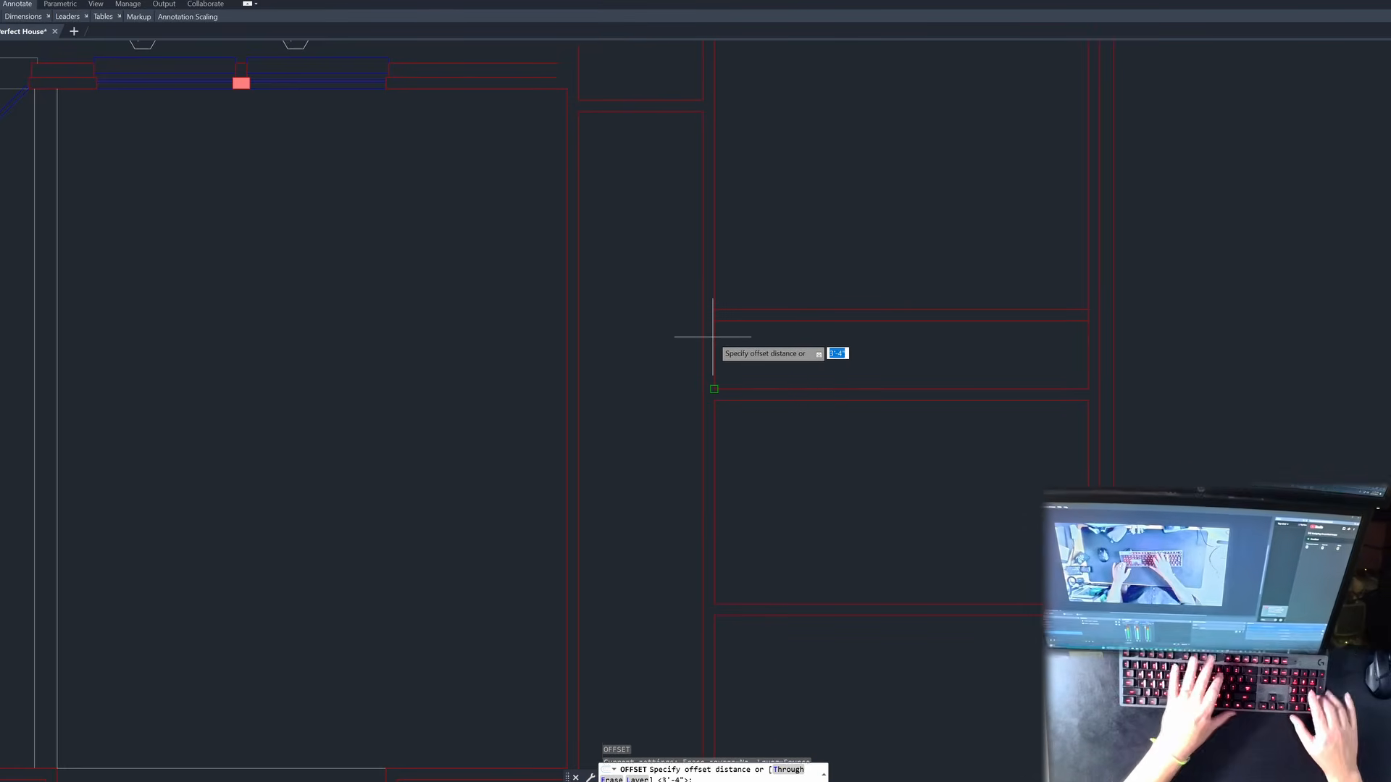
text(3'8)
key(Return)
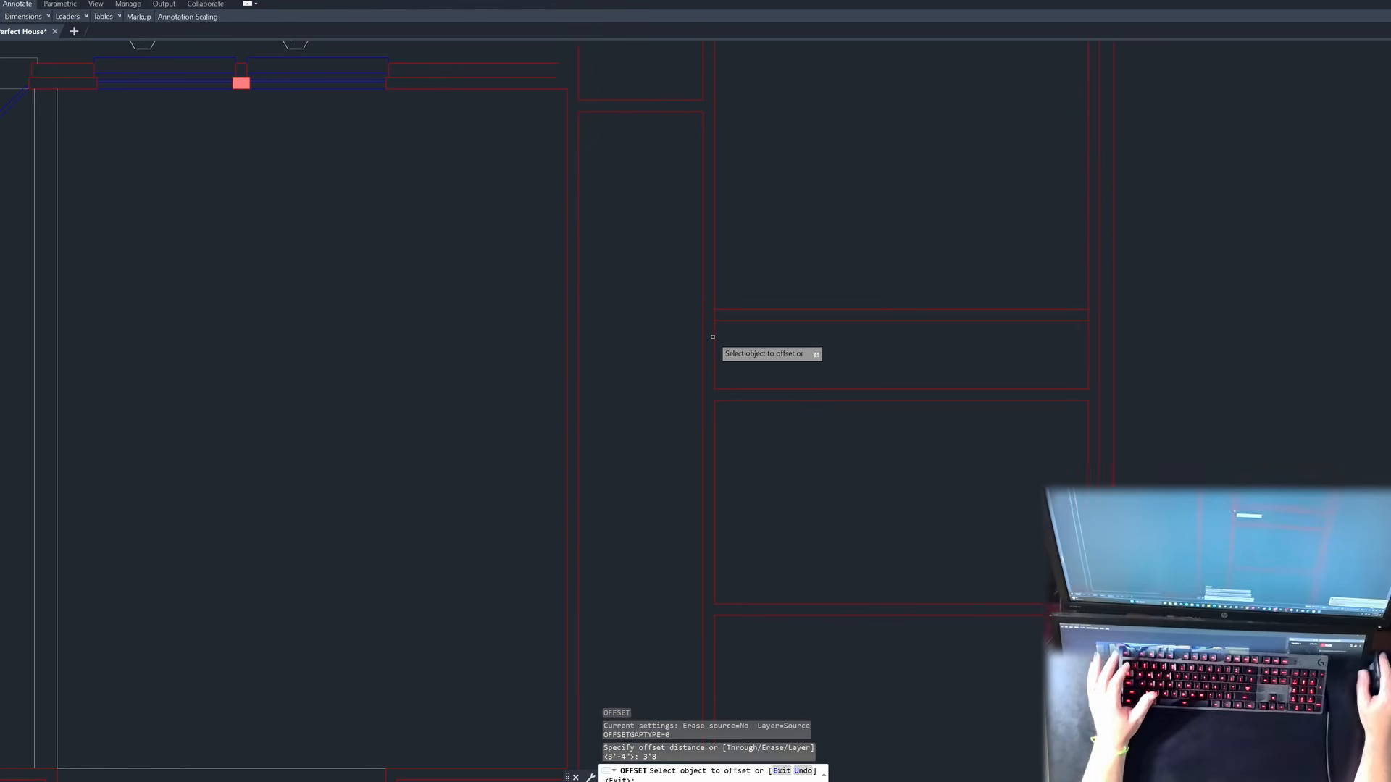
click(715, 336)
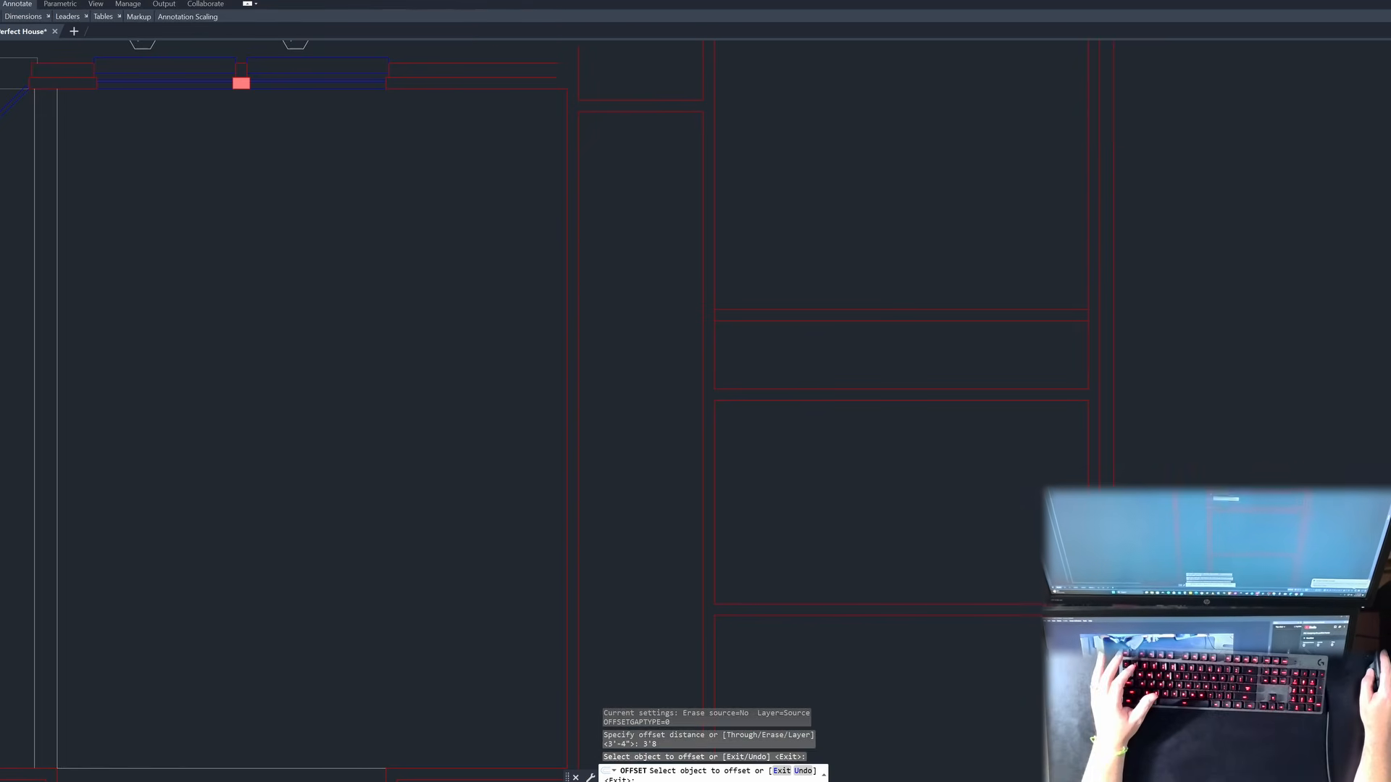
click(767, 353)
key(space)
Step: Offset the new vertical line 4" east to give the partition its thickness
key(space)
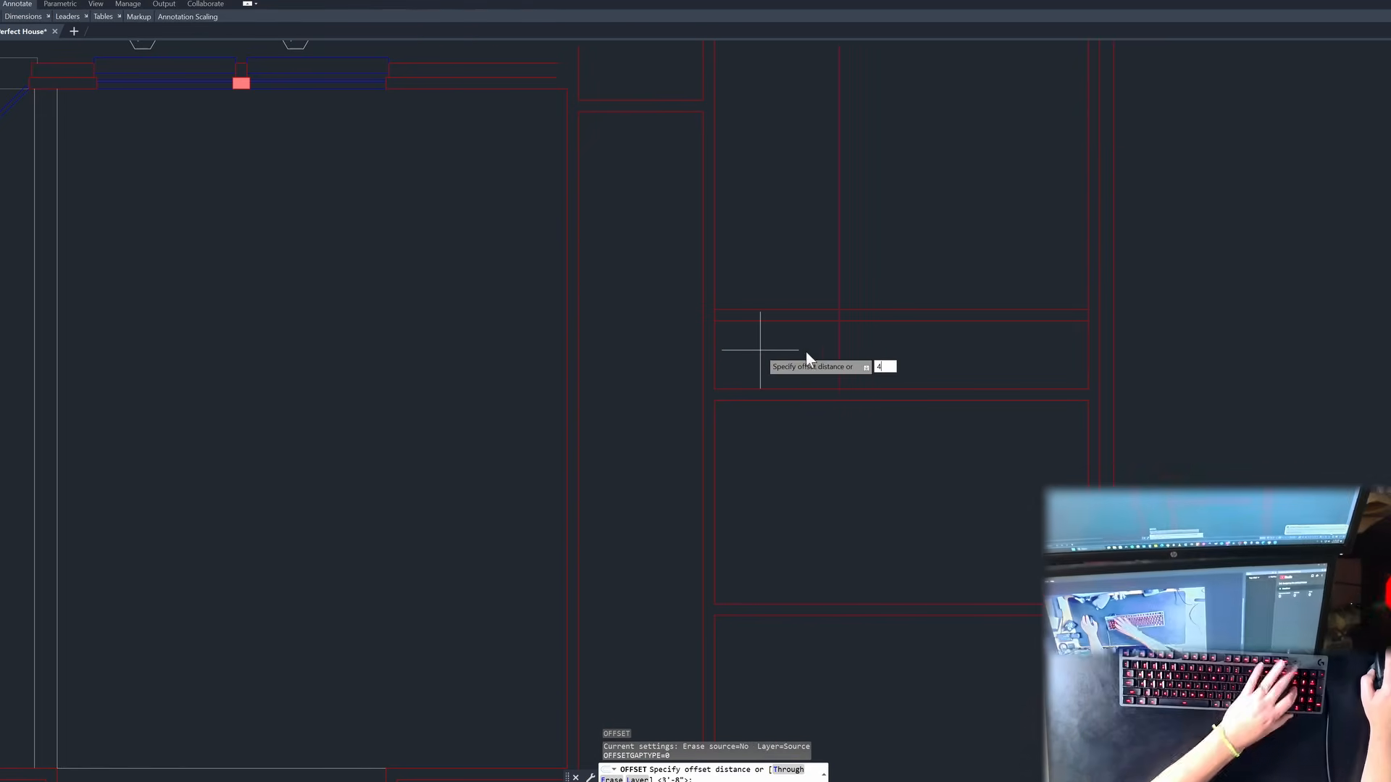
text(4)
key(Return)
click(836, 327)
click(862, 336)
key(Return)
Step: Fillet the inner and outer pairs of vertical and horizontal partition lines with zero radius to form an L-shaped closet corner
text(f)
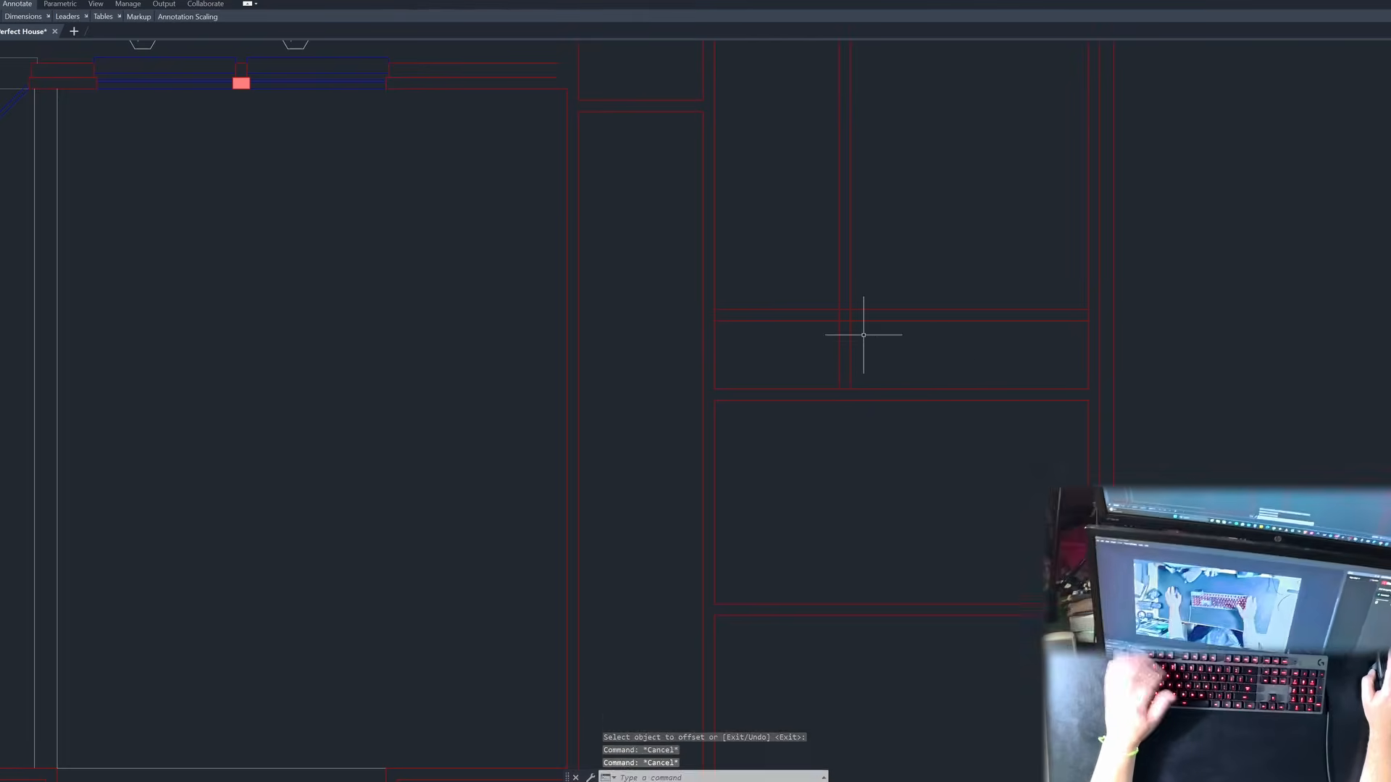
key(space)
click(861, 324)
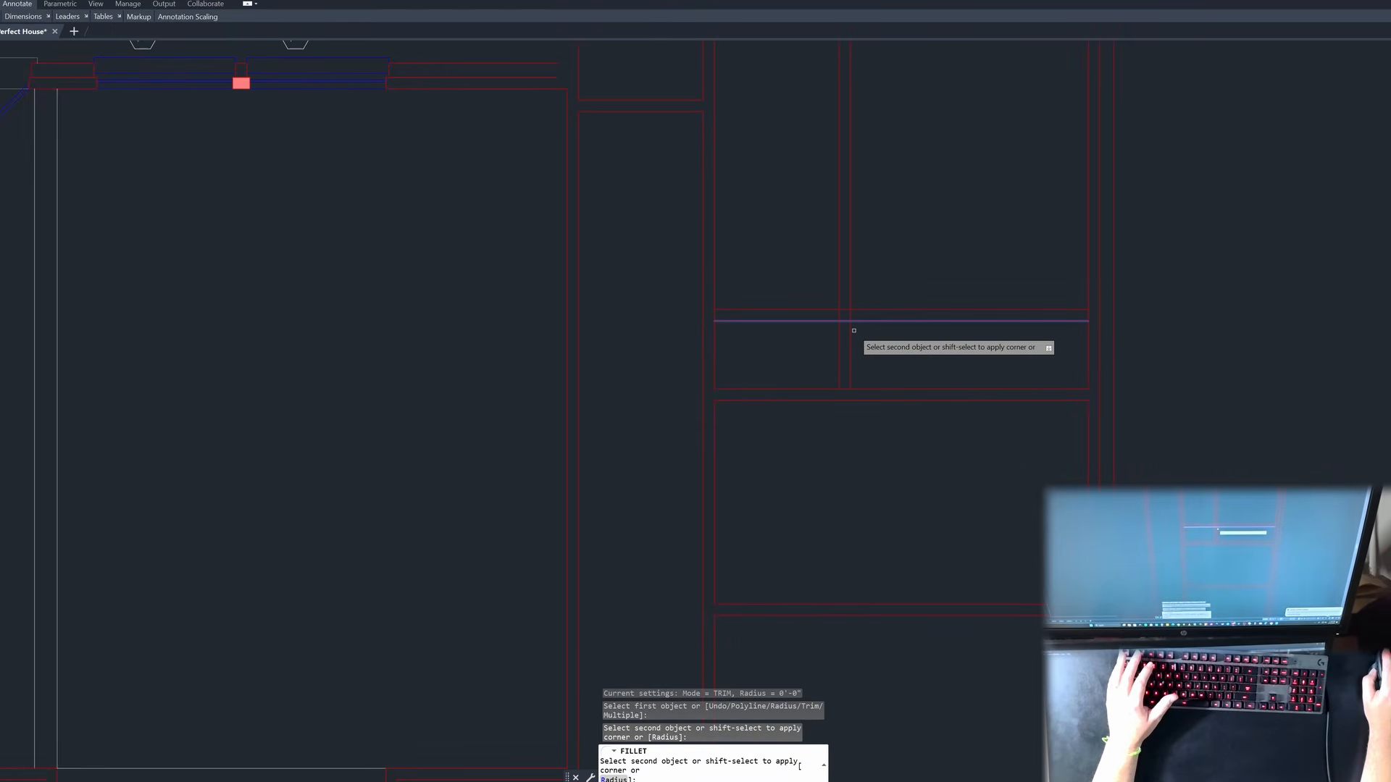
click(851, 331)
key(space)
click(839, 326)
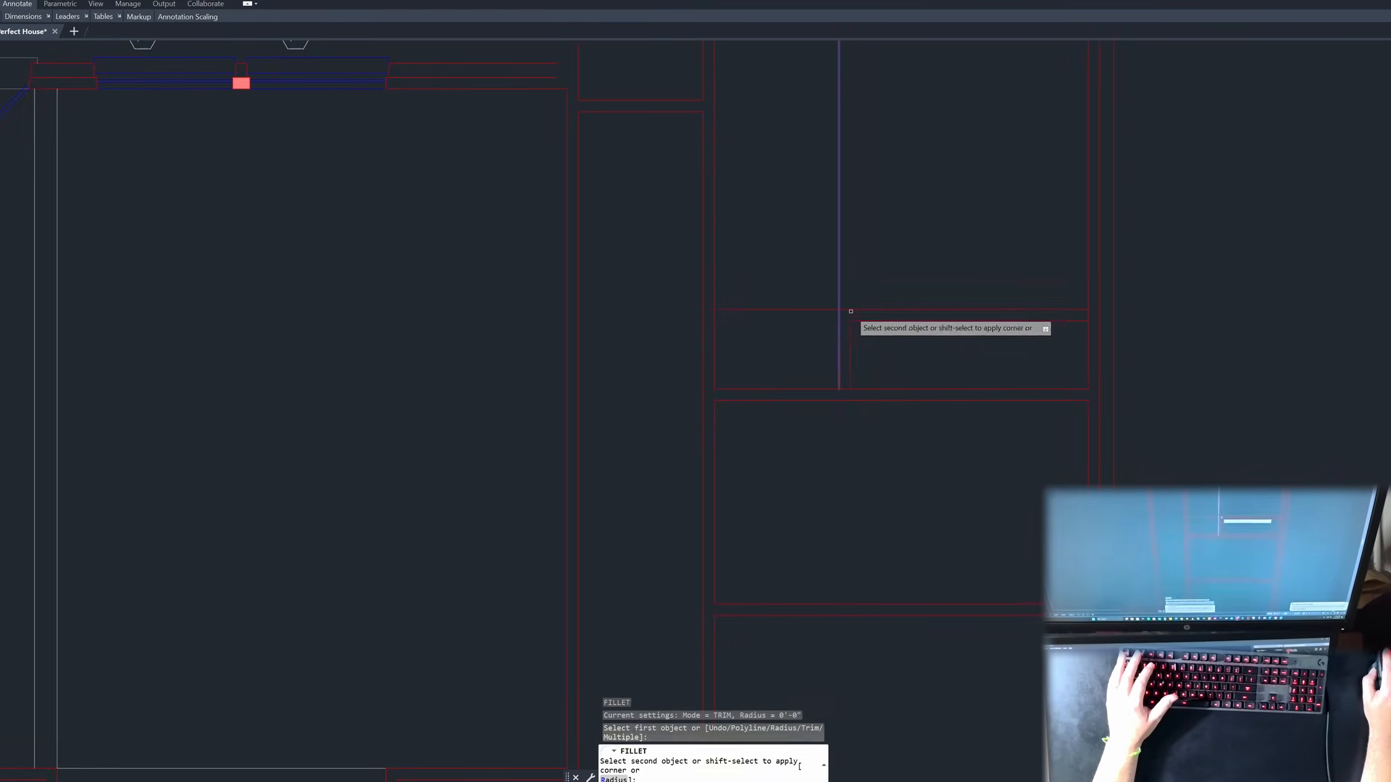
click(852, 310)
scroll(739, 278, down, 2)
scroll(852, 351, up, 2)
key(Escape)
key(Escape)
Step: Mirror the L-shaped closet partition across the middle room's horizontal centreline into the room below, keeping the original
text(mi)
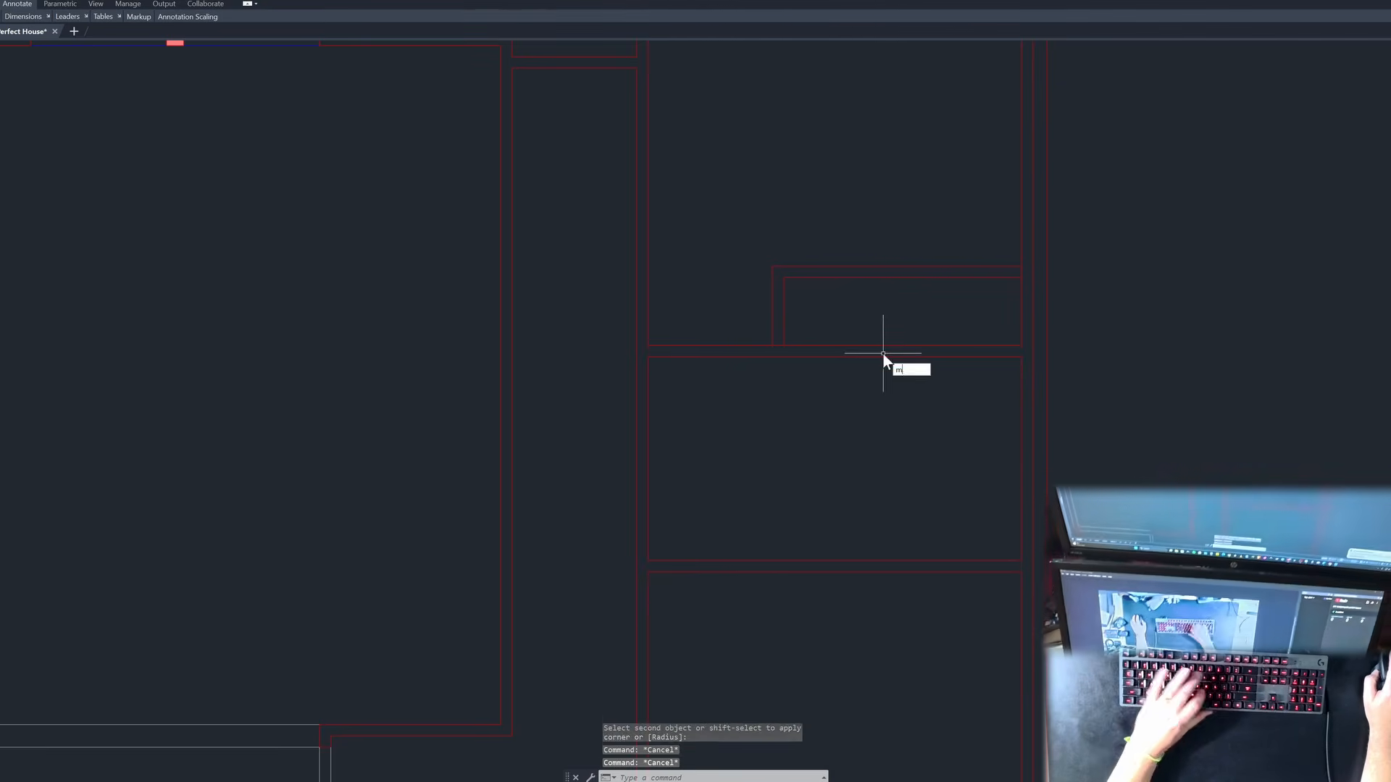
key(space)
click(843, 302)
click(755, 250)
key(space)
click(1021, 462)
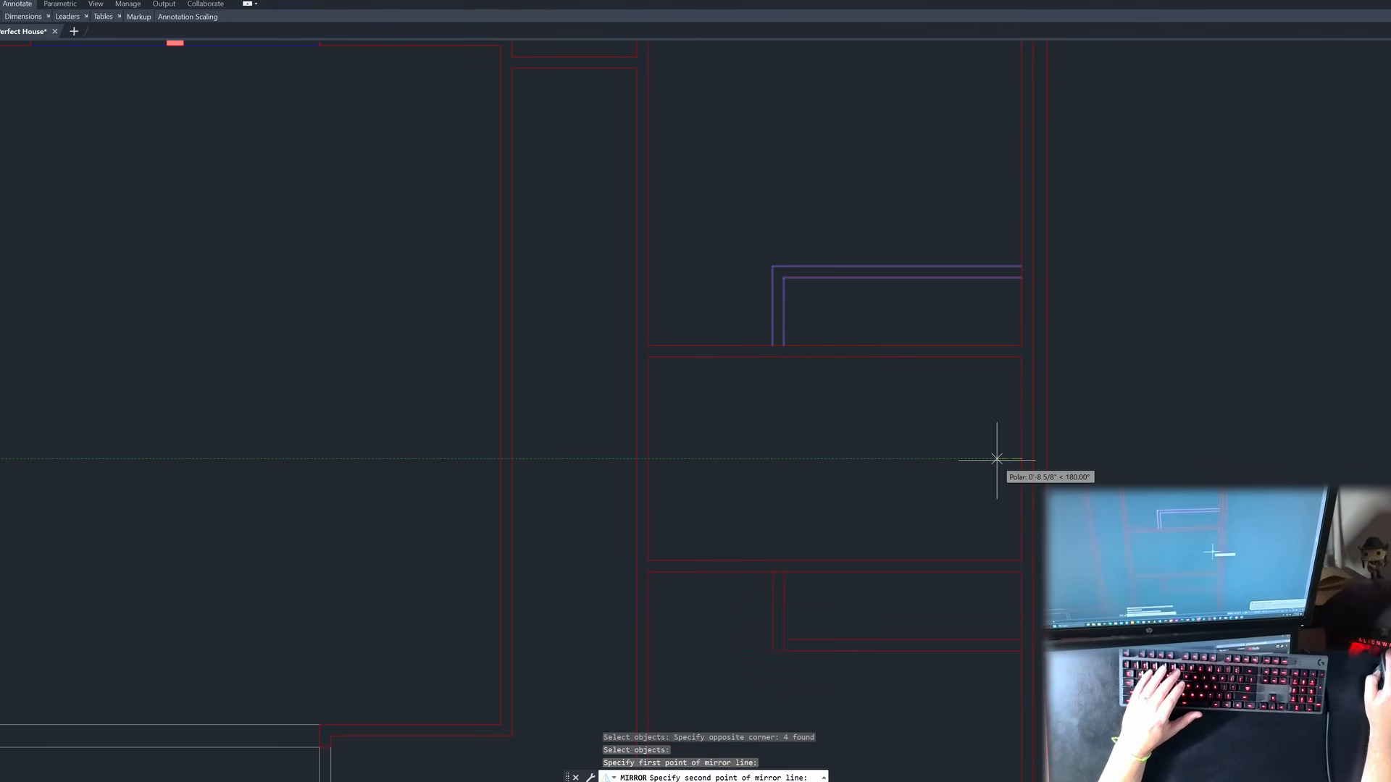
click(997, 460)
key(space)
Step: Trim the wall lines crossing the junctions where both L-shaped closet partitions meet the adjoining walls
scroll(652, 319, down, 2)
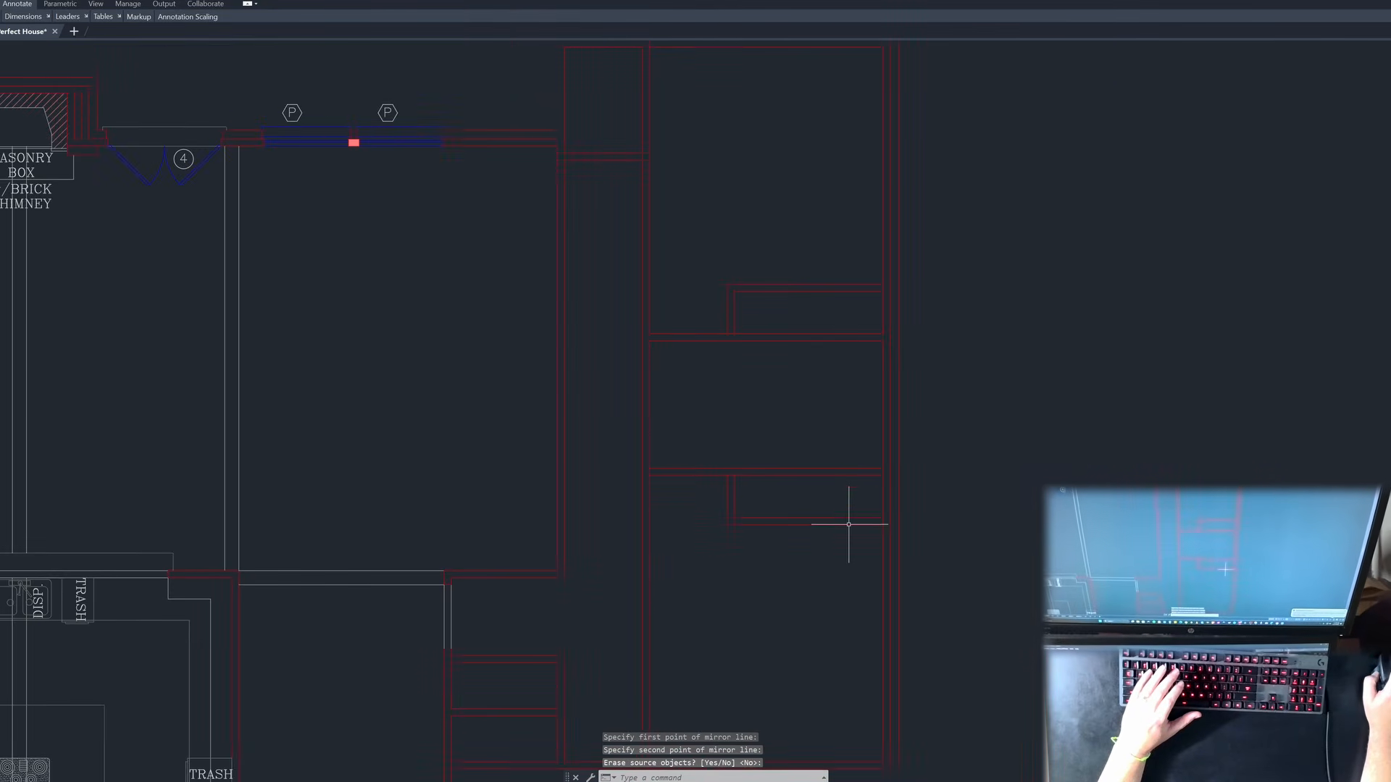
scroll(799, 546, up, 2)
text(tr)
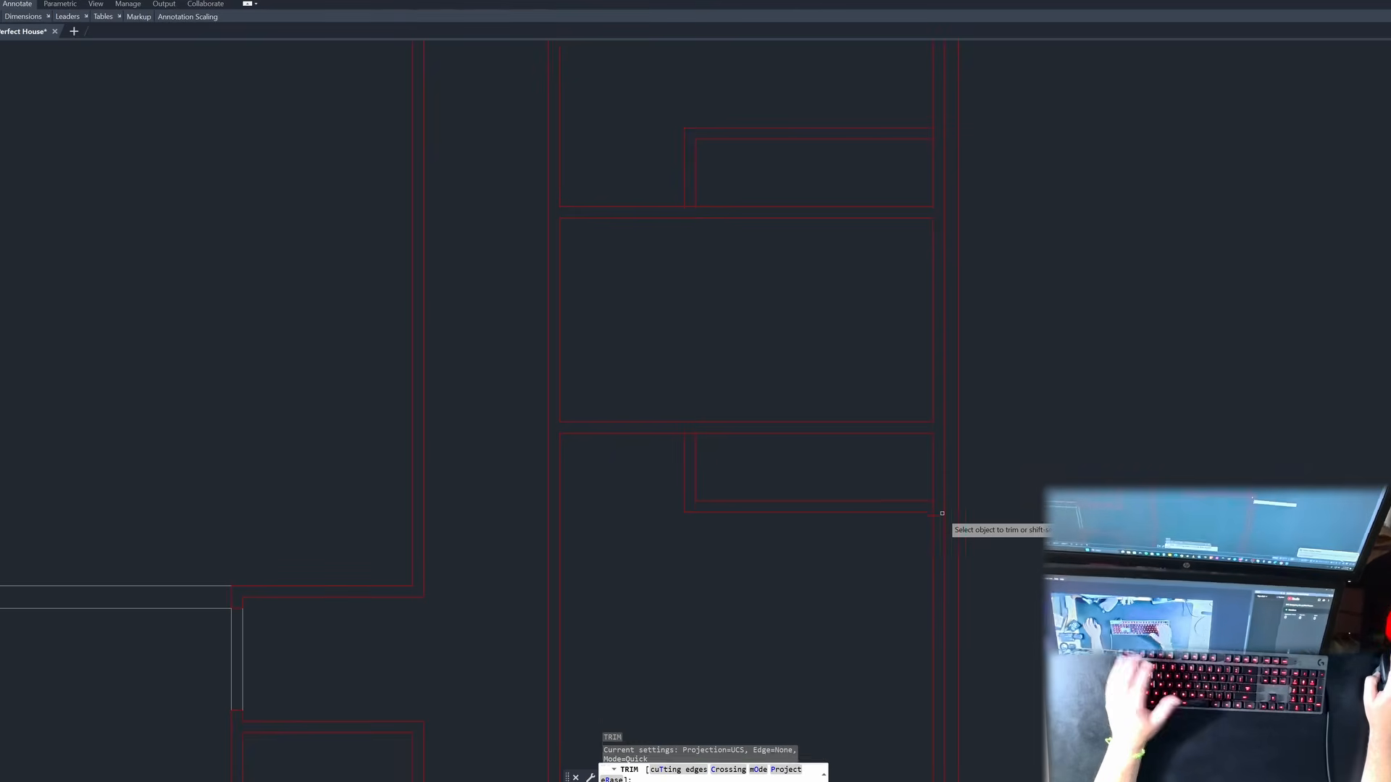
key(space)
click(932, 506)
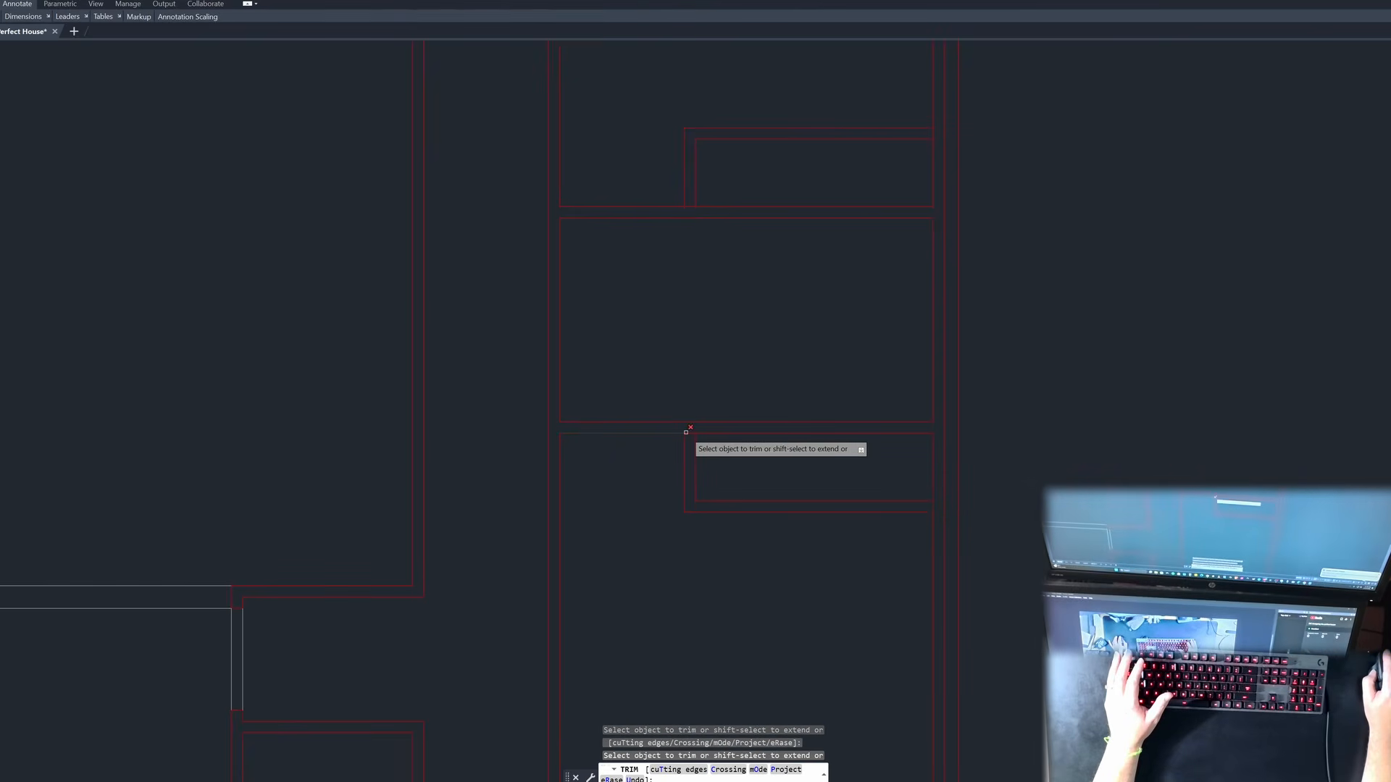
click(691, 213)
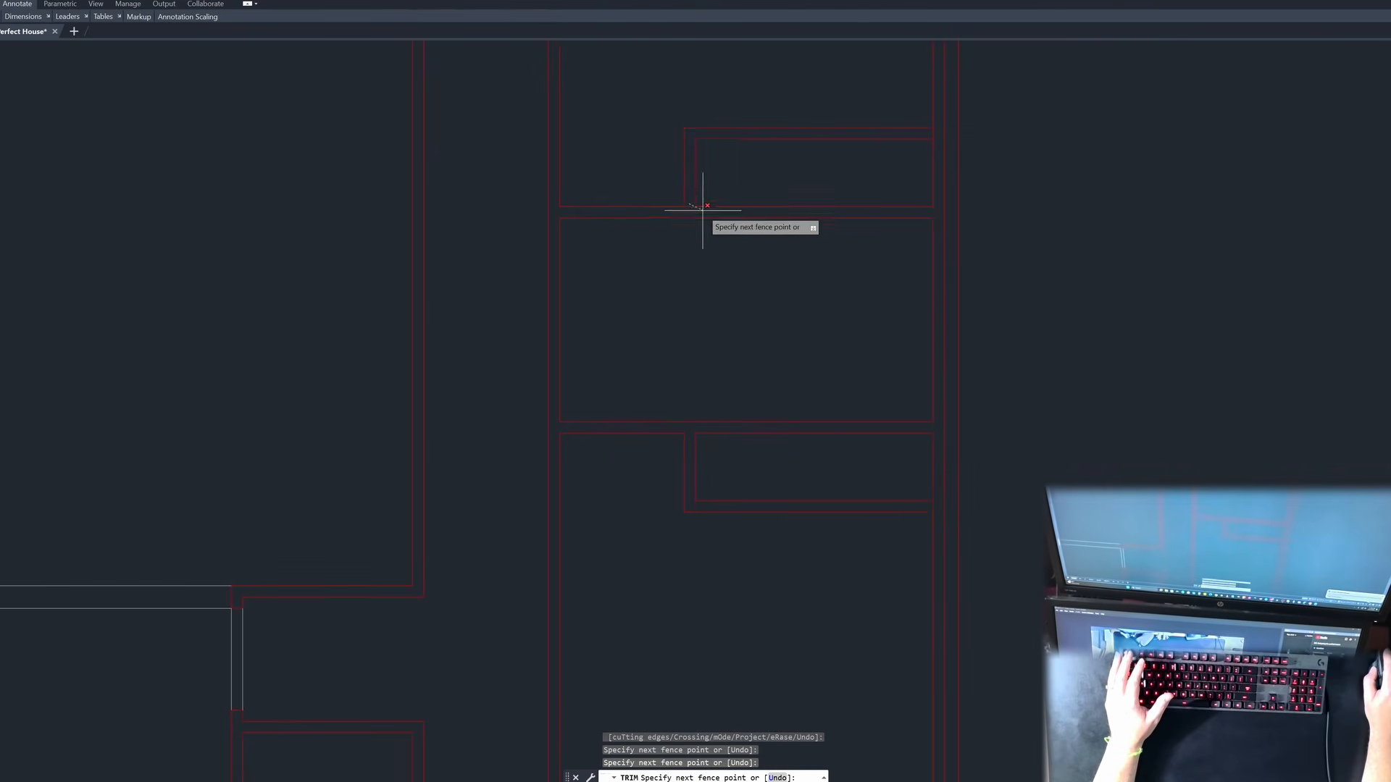
click(691, 210)
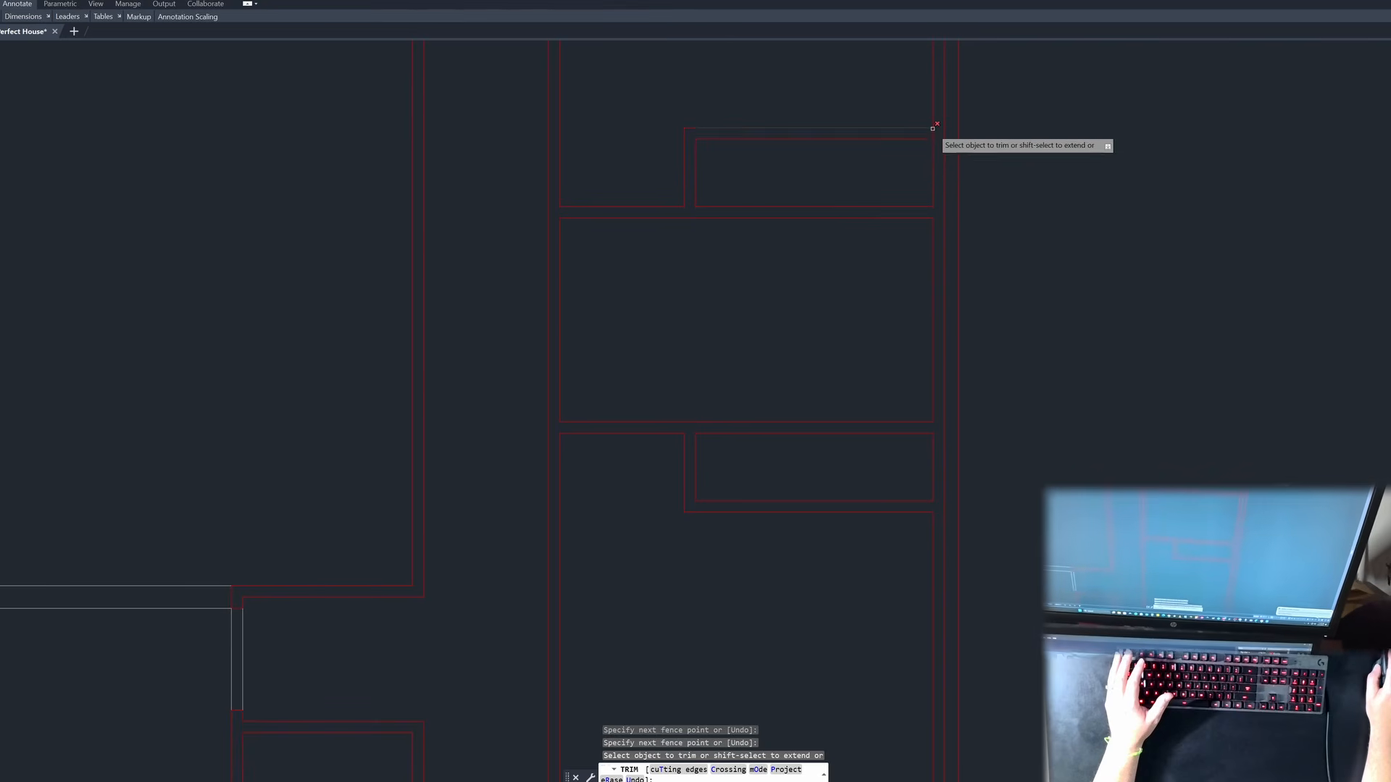
key(Escape)
Step: Examine the east wing's new closets and hallway in relation to the rest of the floor plan
scroll(768, 478, down, 3)
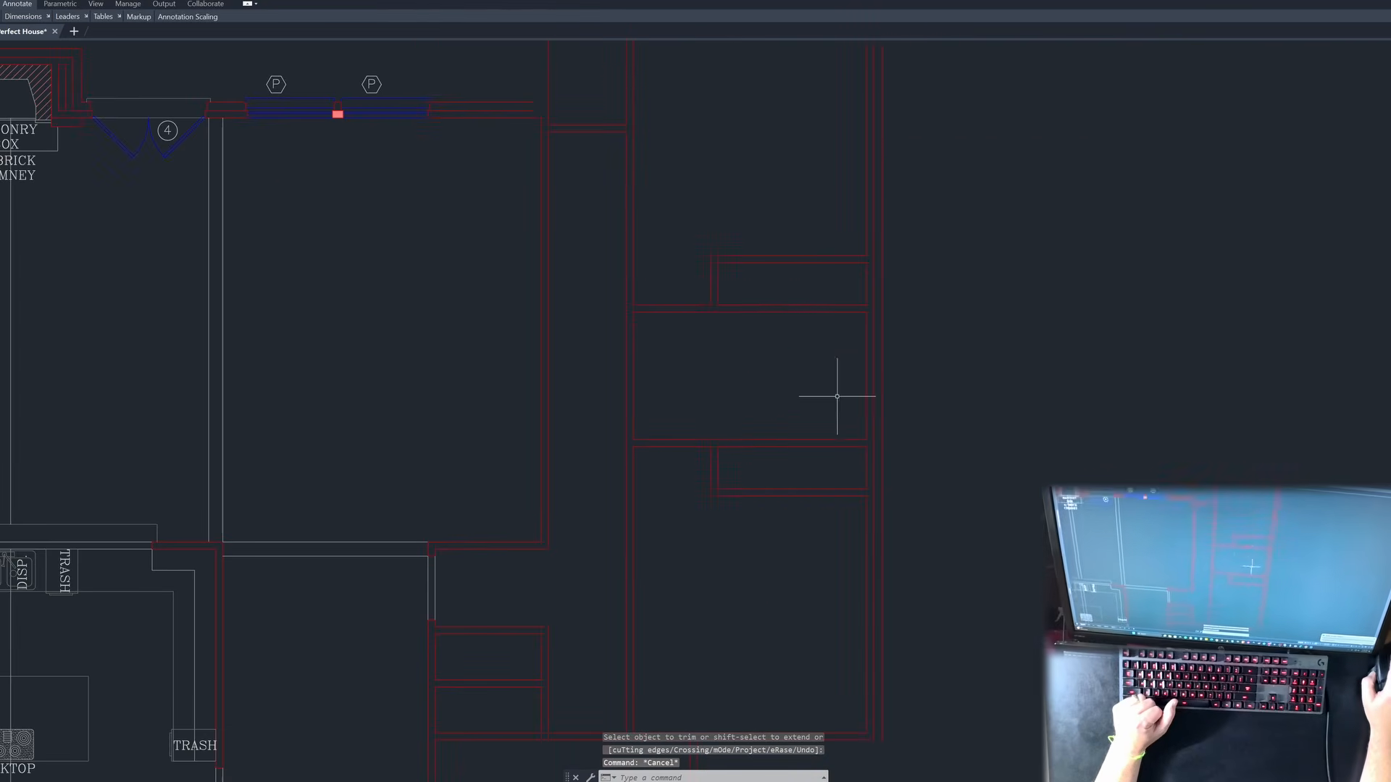
scroll(793, 517, down, 2)
scroll(792, 517, down, 2)
scroll(766, 608, up, 2)
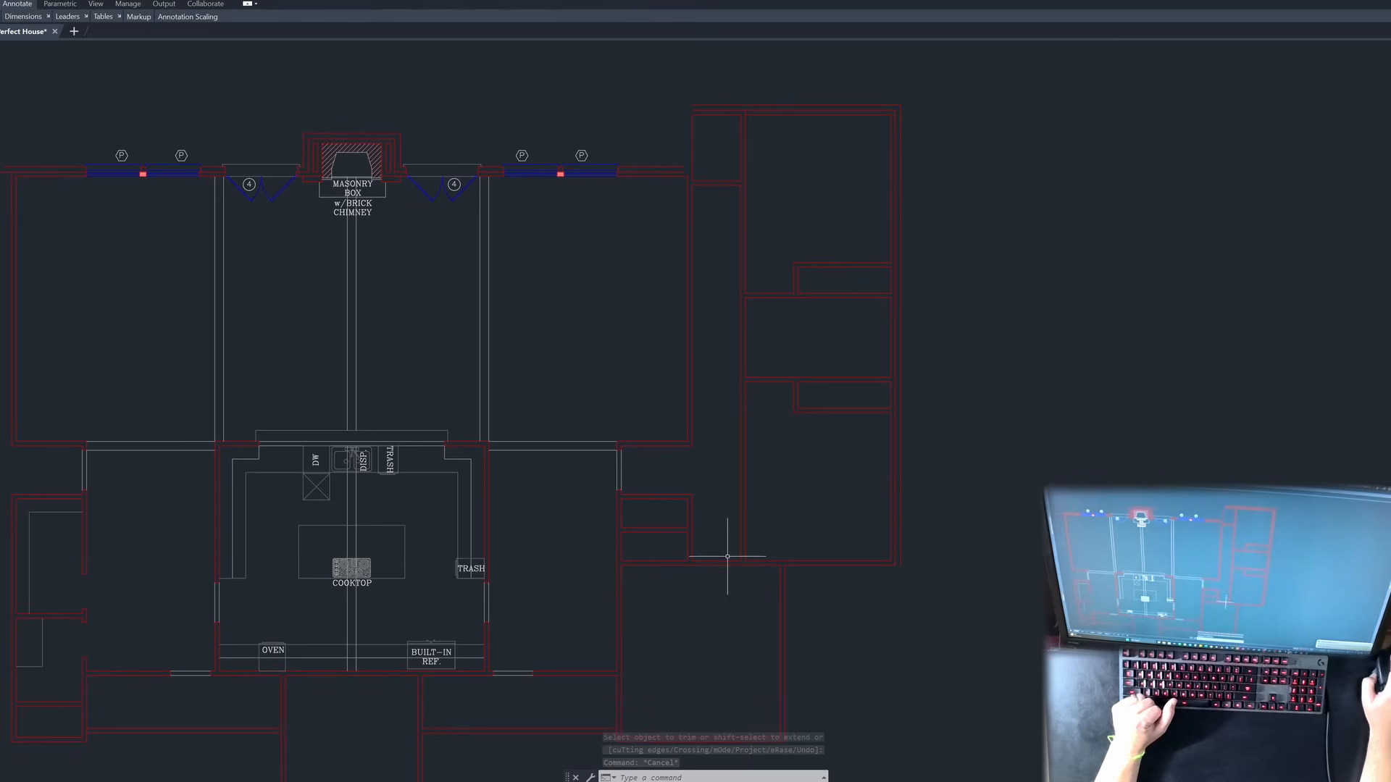
scroll(753, 557, down, 3)
scroll(590, 481, up, 3)
scroll(683, 320, down, 4)
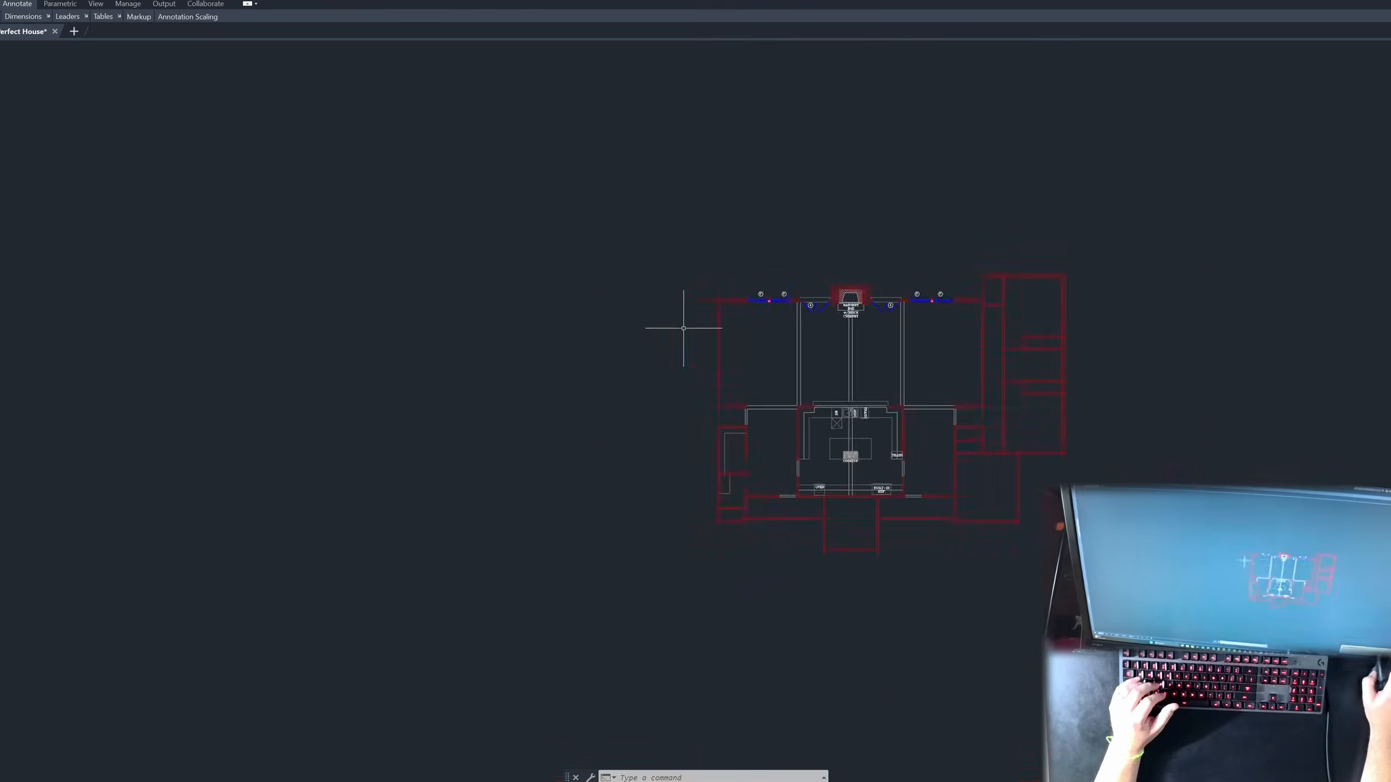
scroll(851, 333, up, 2)
scroll(1214, 240, up, 2)
key(Escape)
key(Escape)
key(Escape)
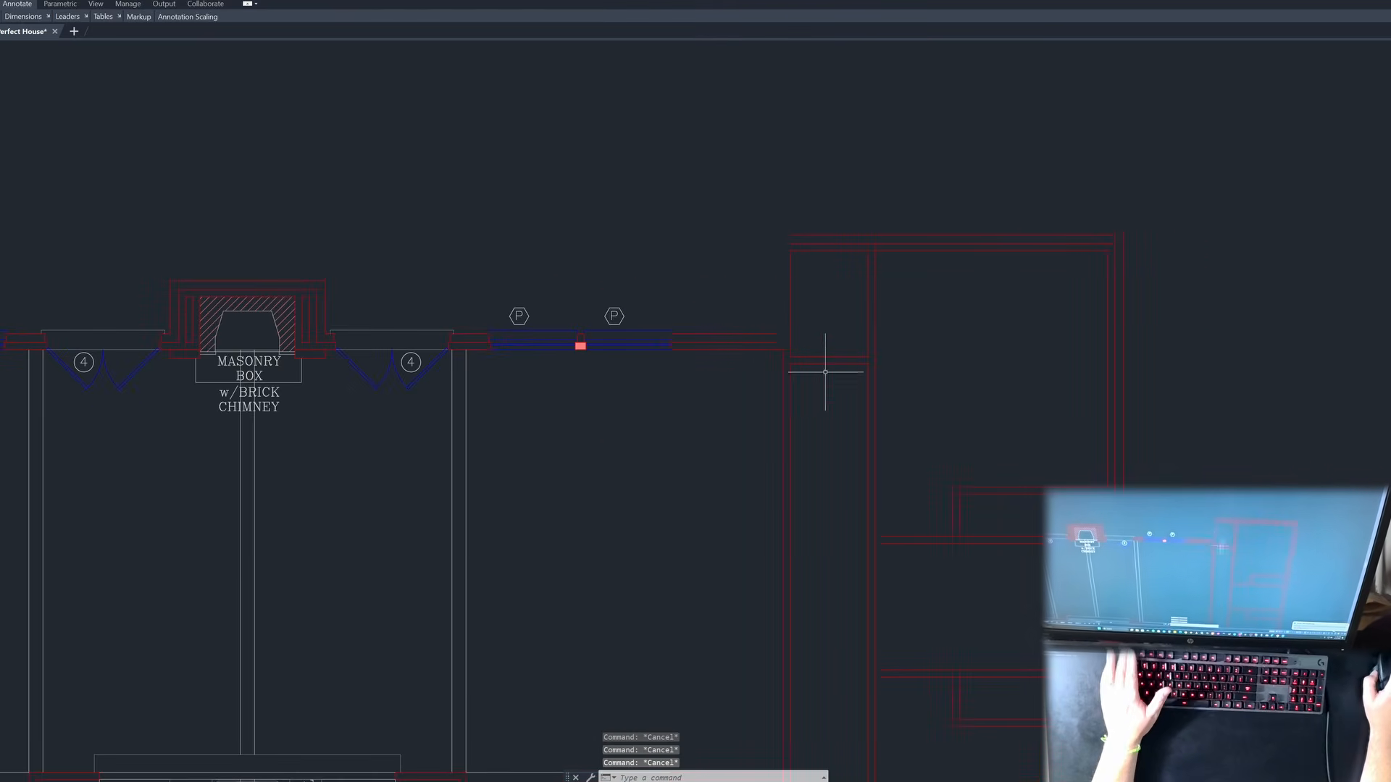
scroll(720, 271, down, 3)
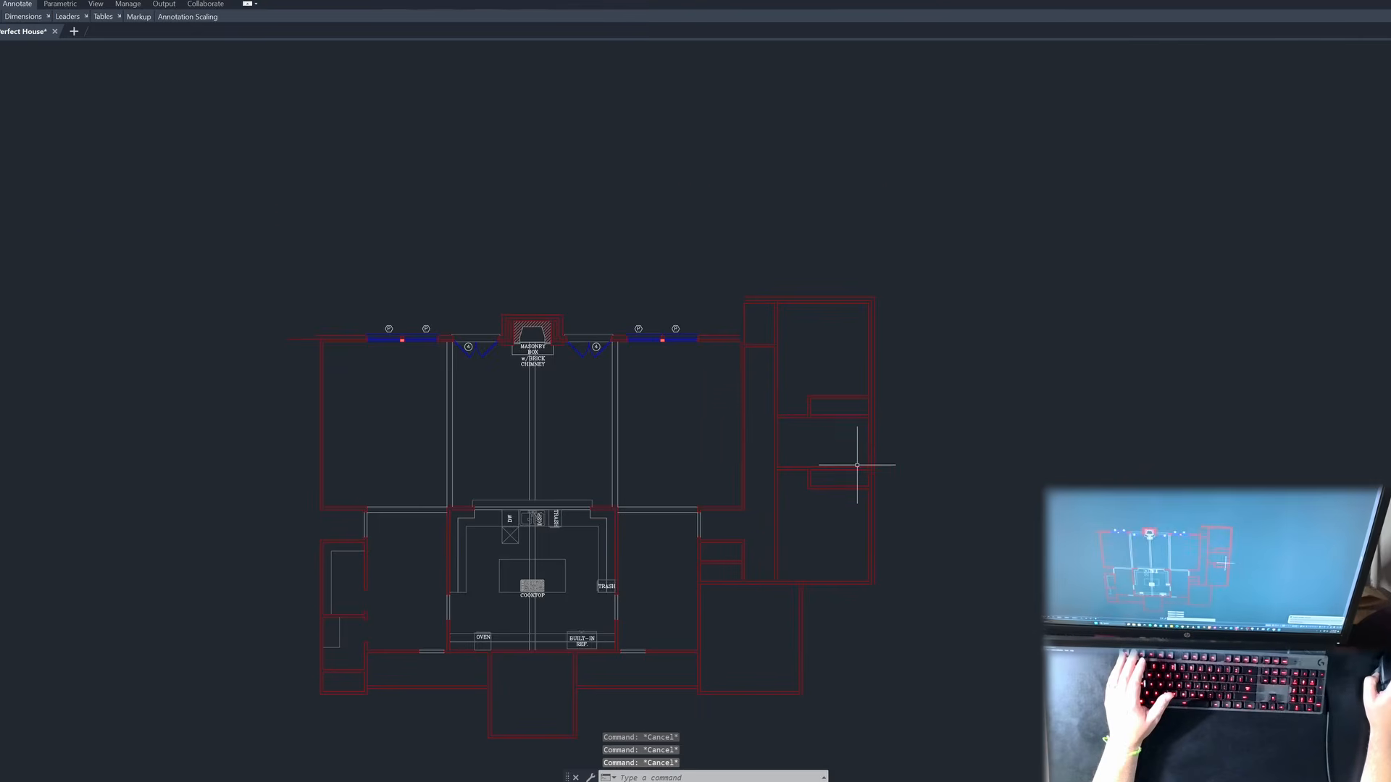
scroll(856, 465, up, 2)
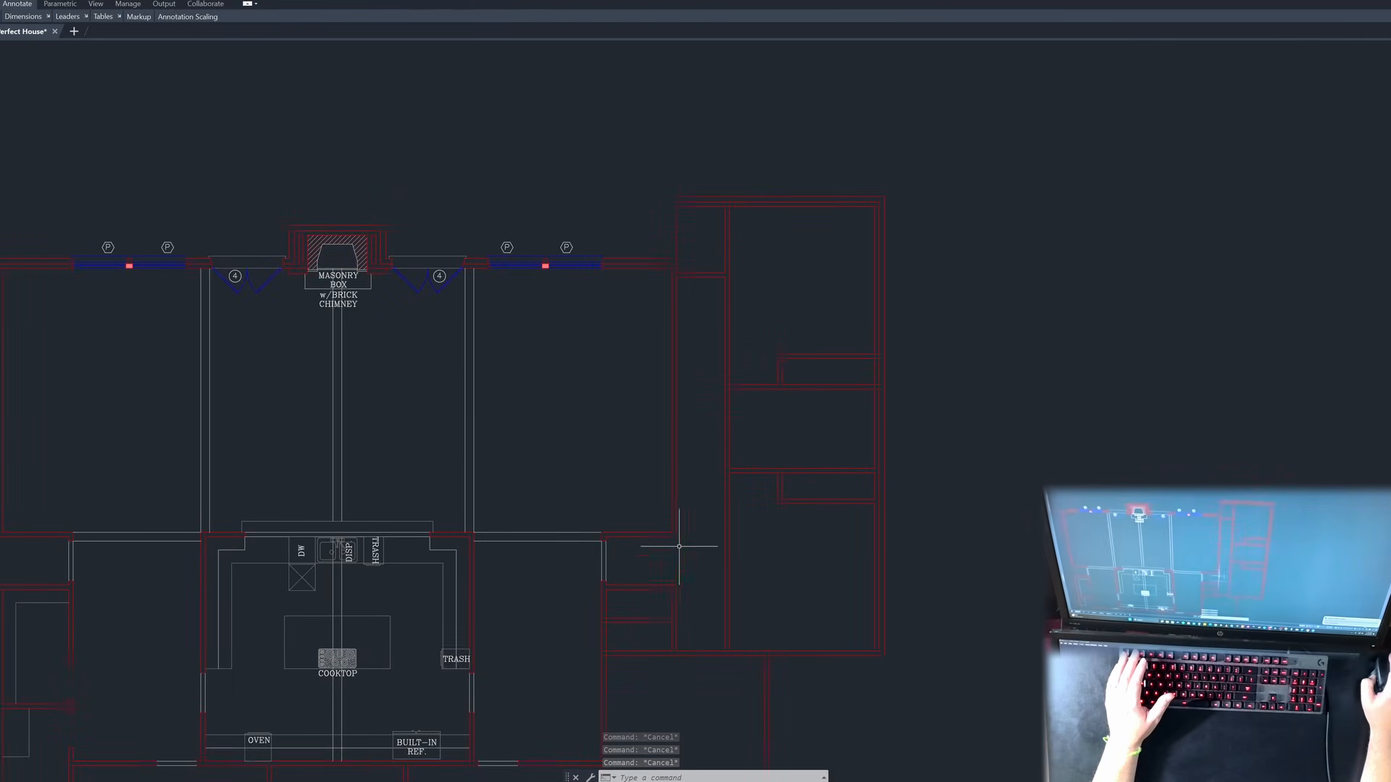
scroll(678, 546, down, 2)
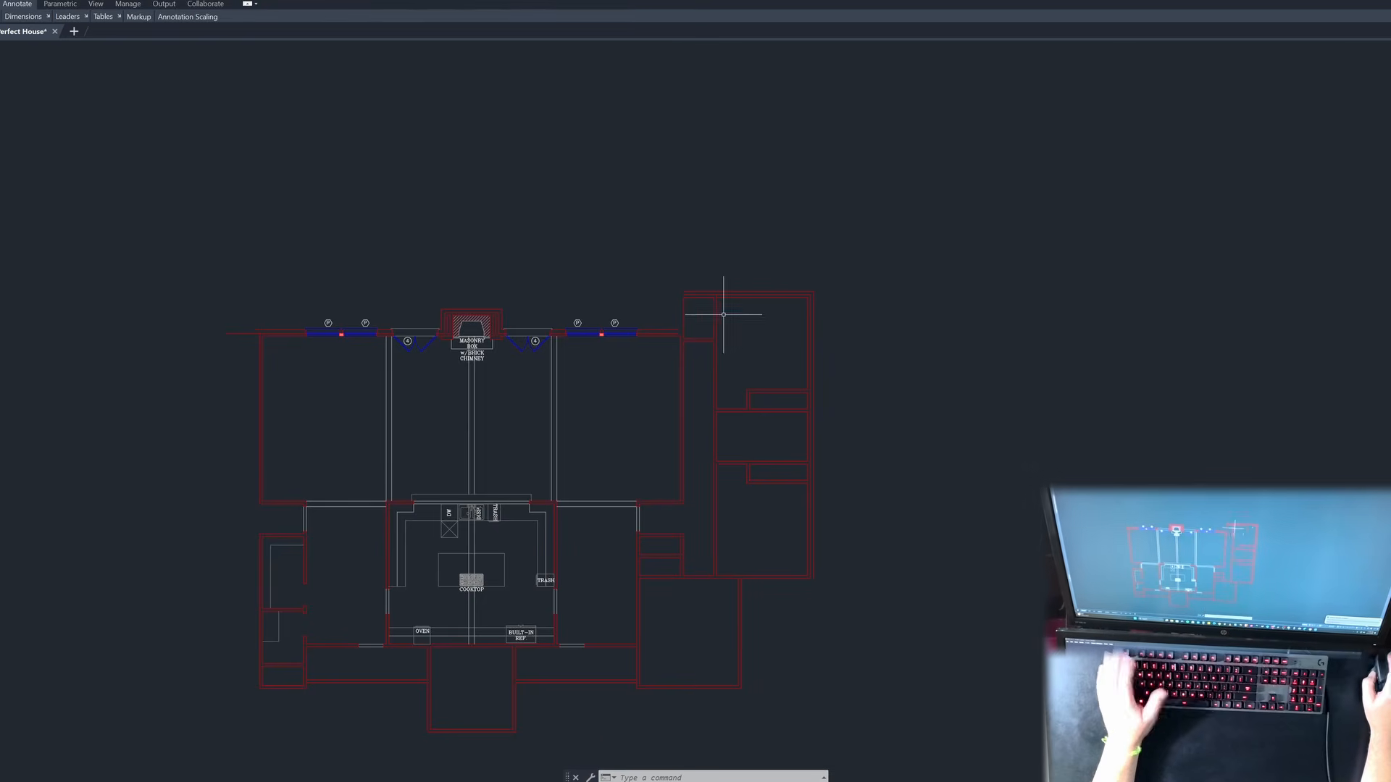
key(Escape)
key(Escape)
key(Escape)
scroll(808, 312, down, 2)
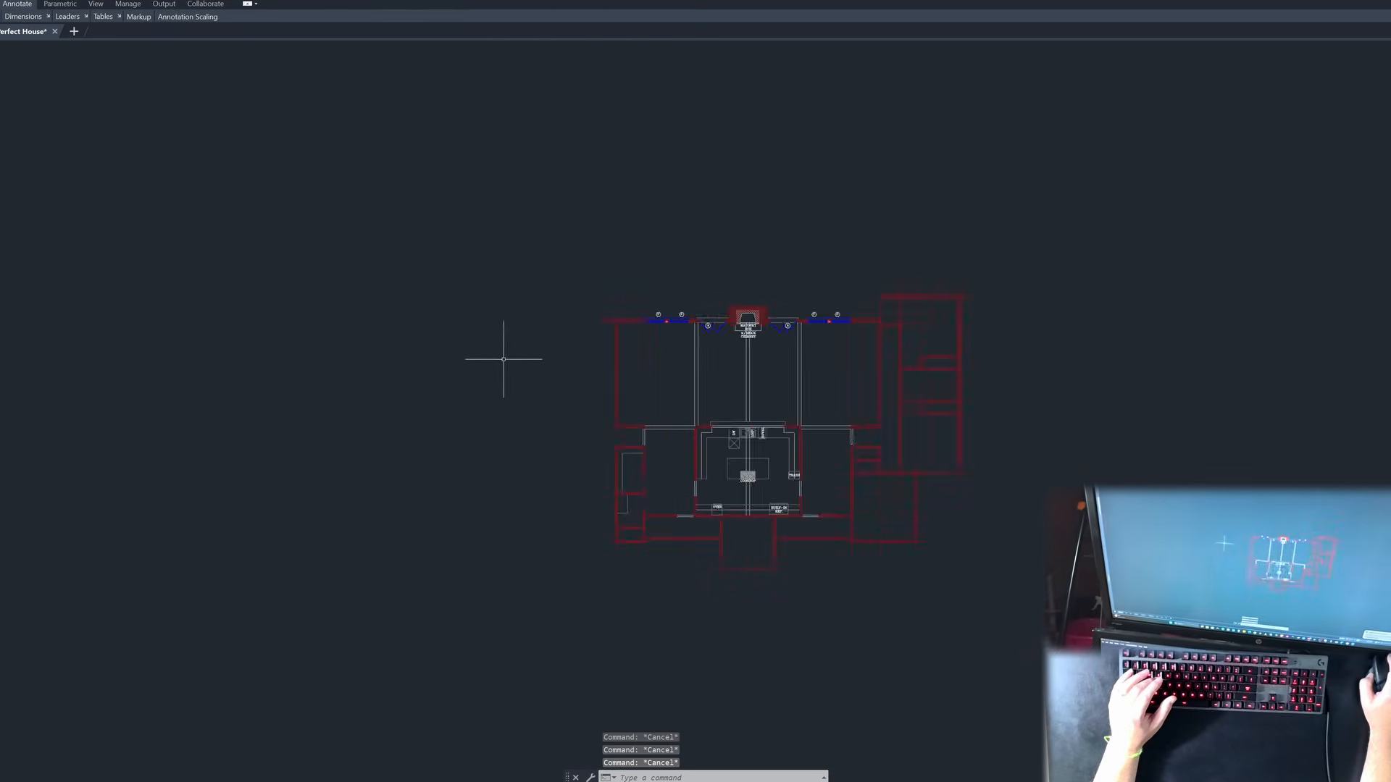
scroll(678, 323, up, 4)
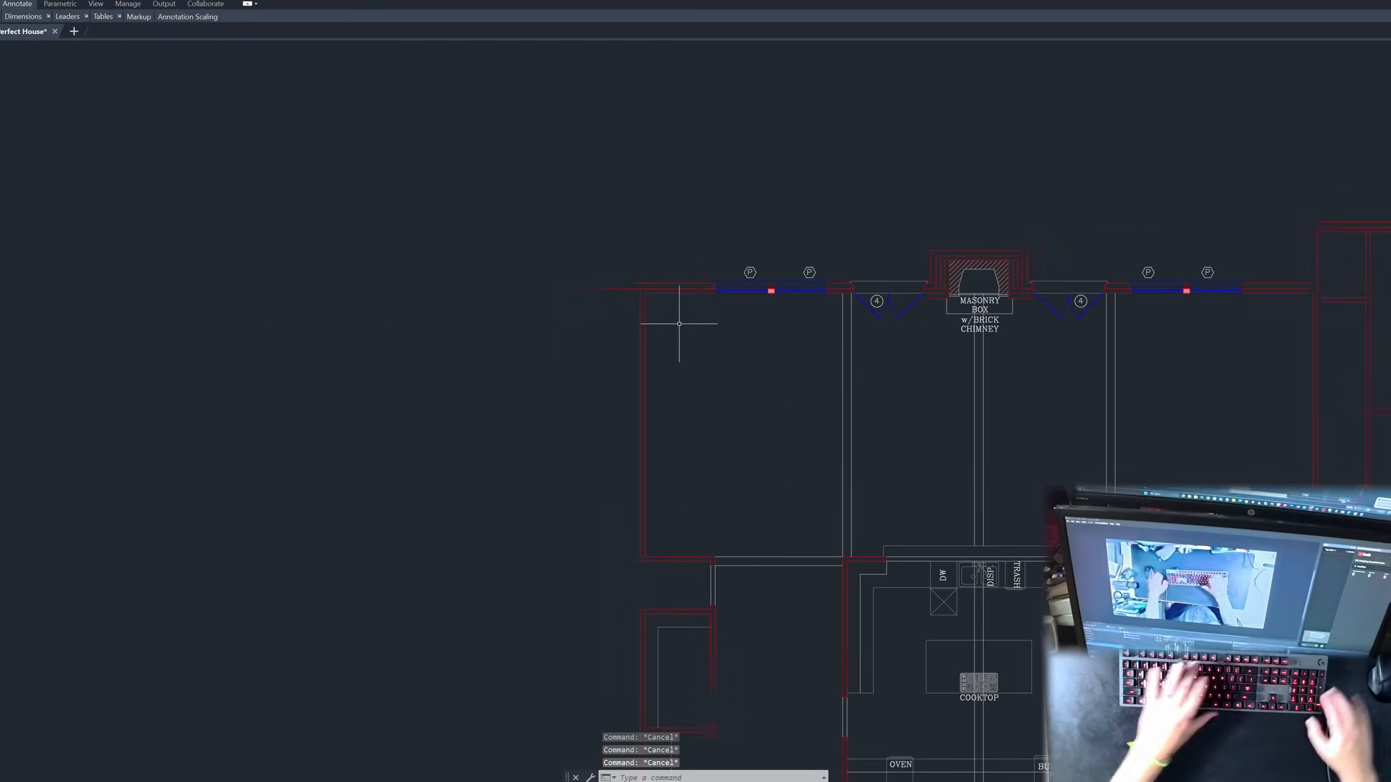
text(o)
key(Return)
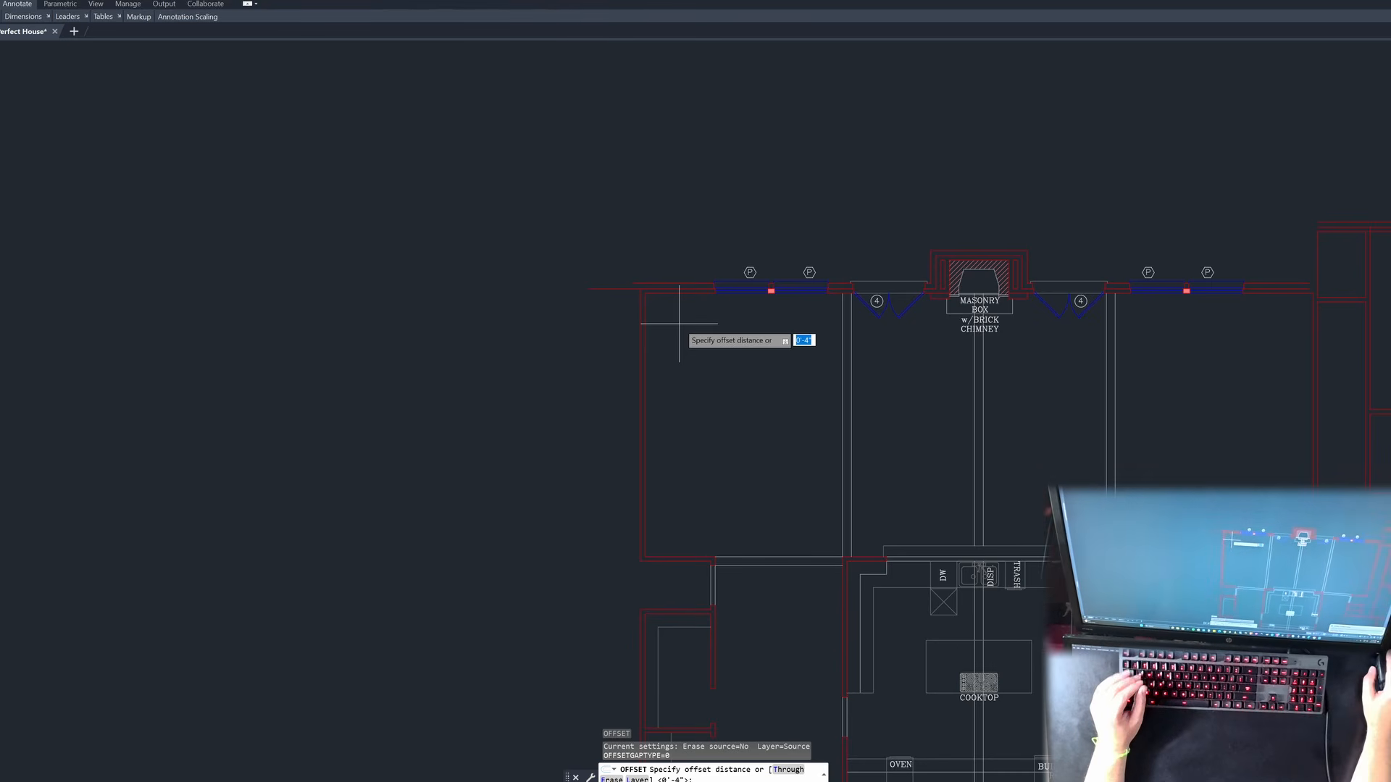
key(Escape)
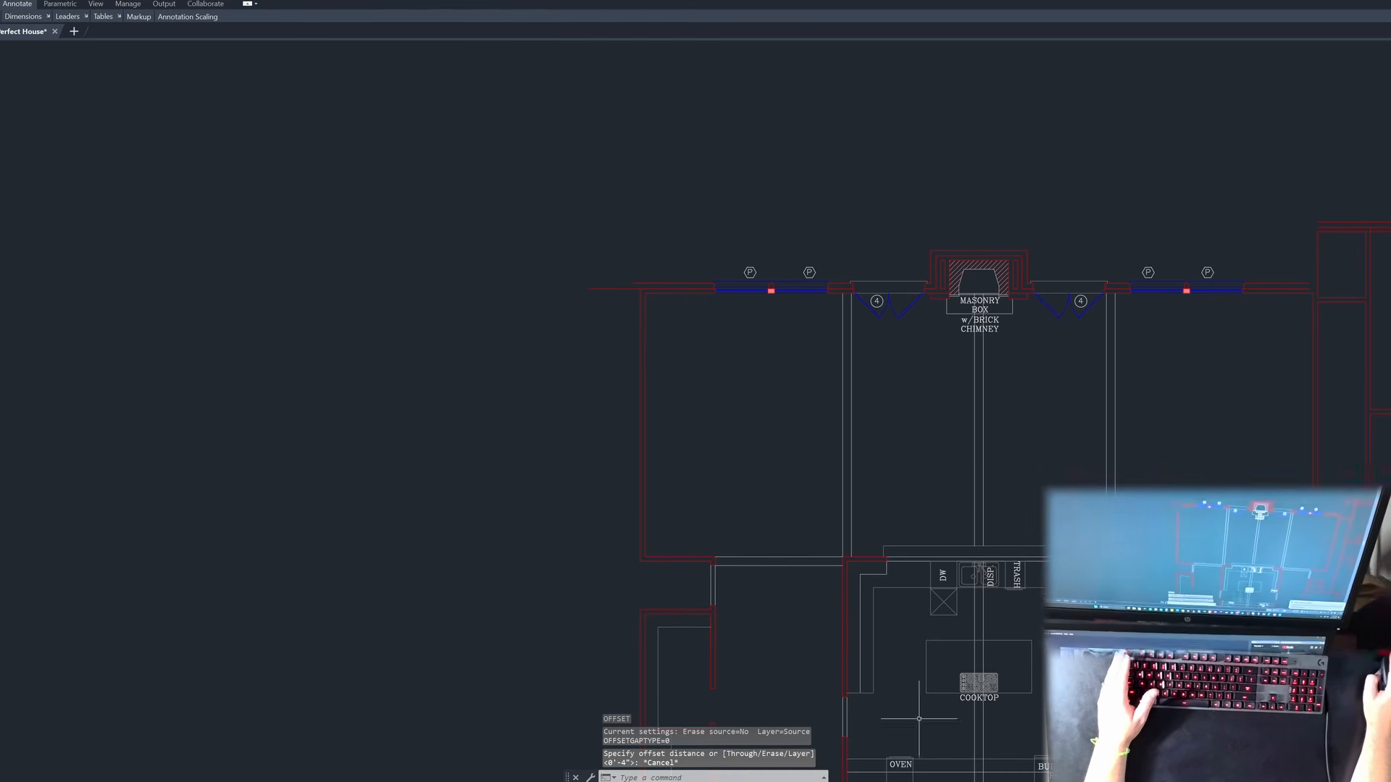
Step: Choose the KING BED drawing from the FURNITURE block folder for insertion
click(280, 0)
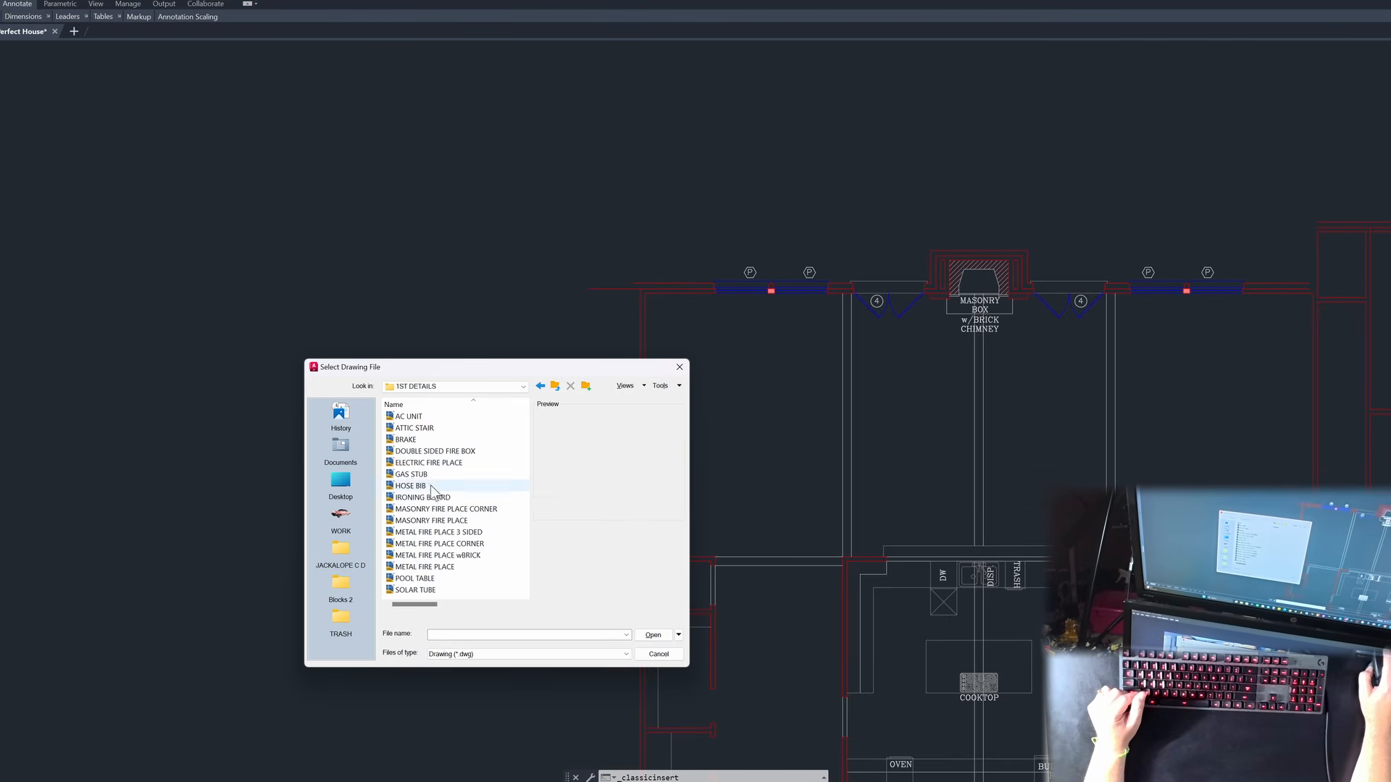
click(555, 386)
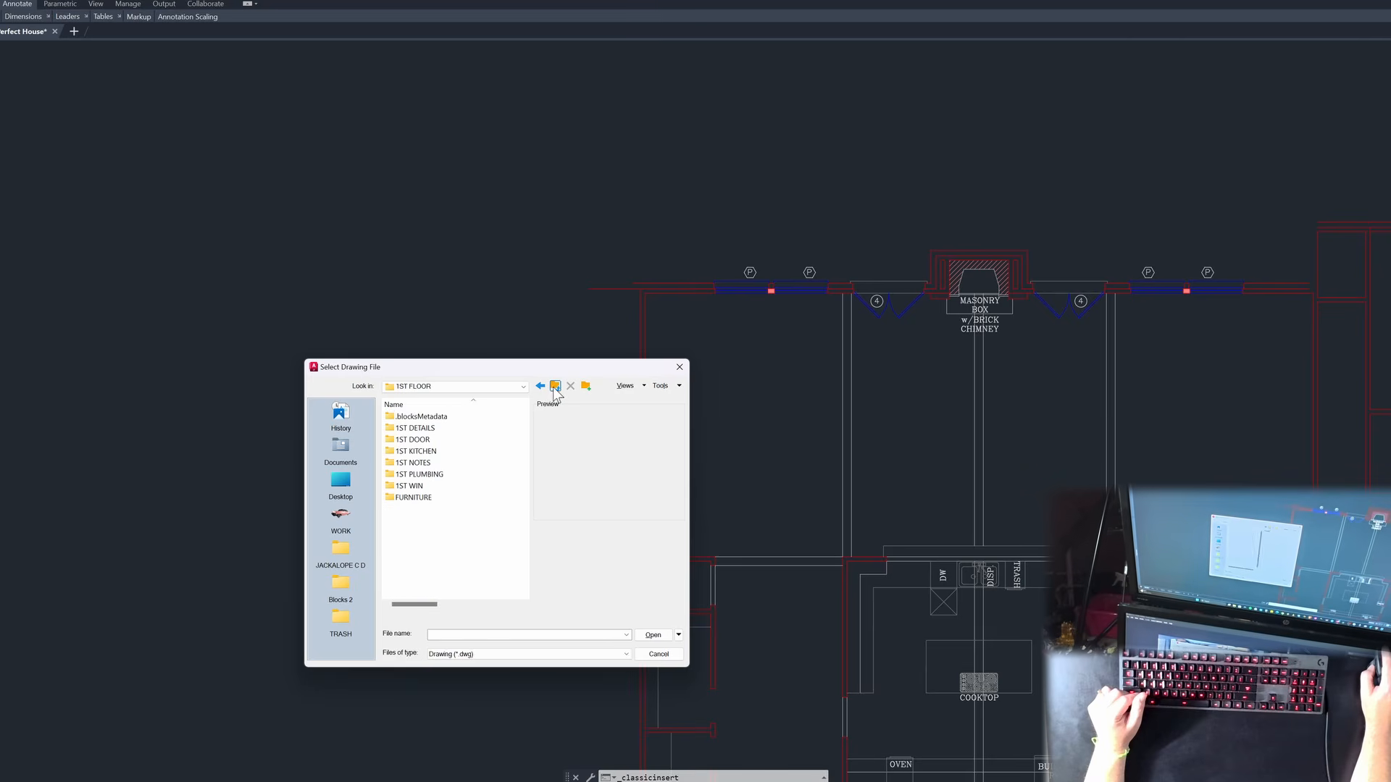
double_click(412, 498)
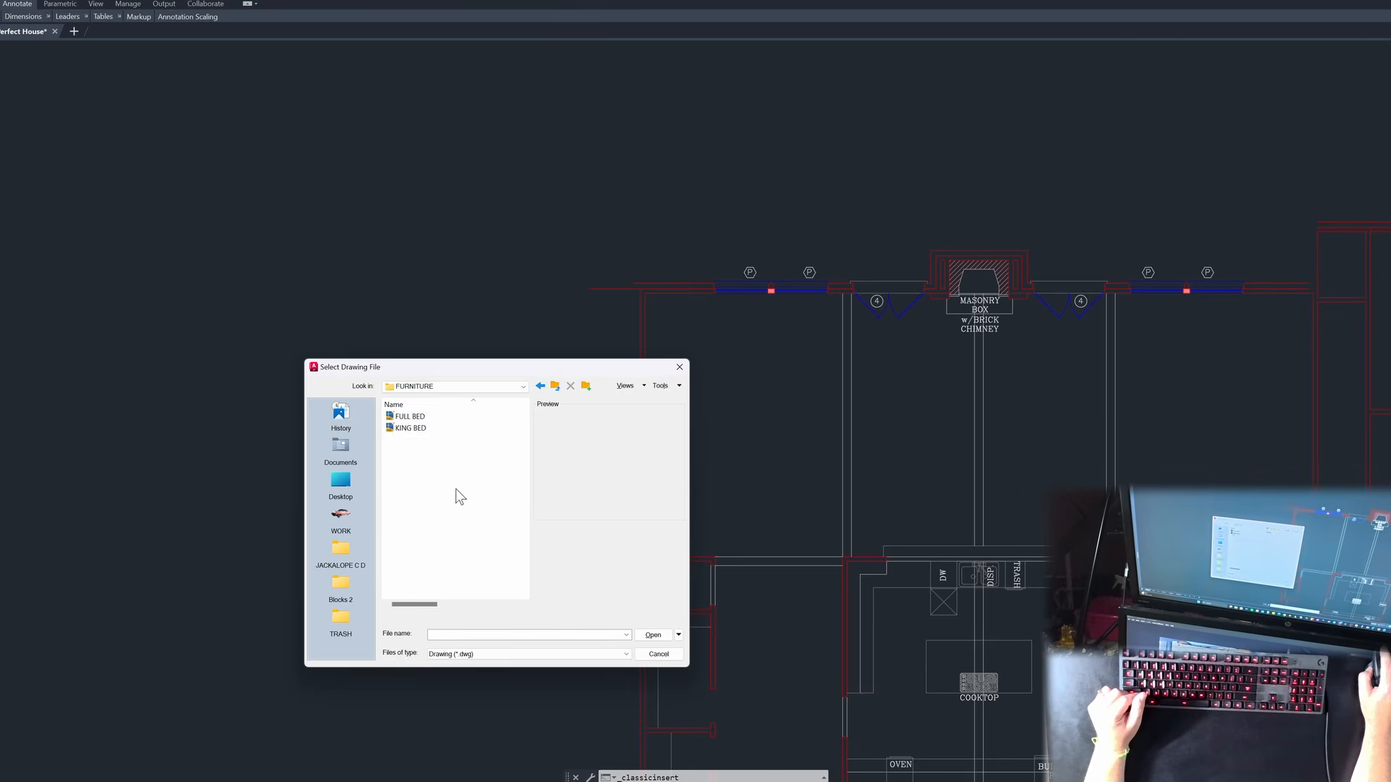
click(407, 429)
double_click(407, 429)
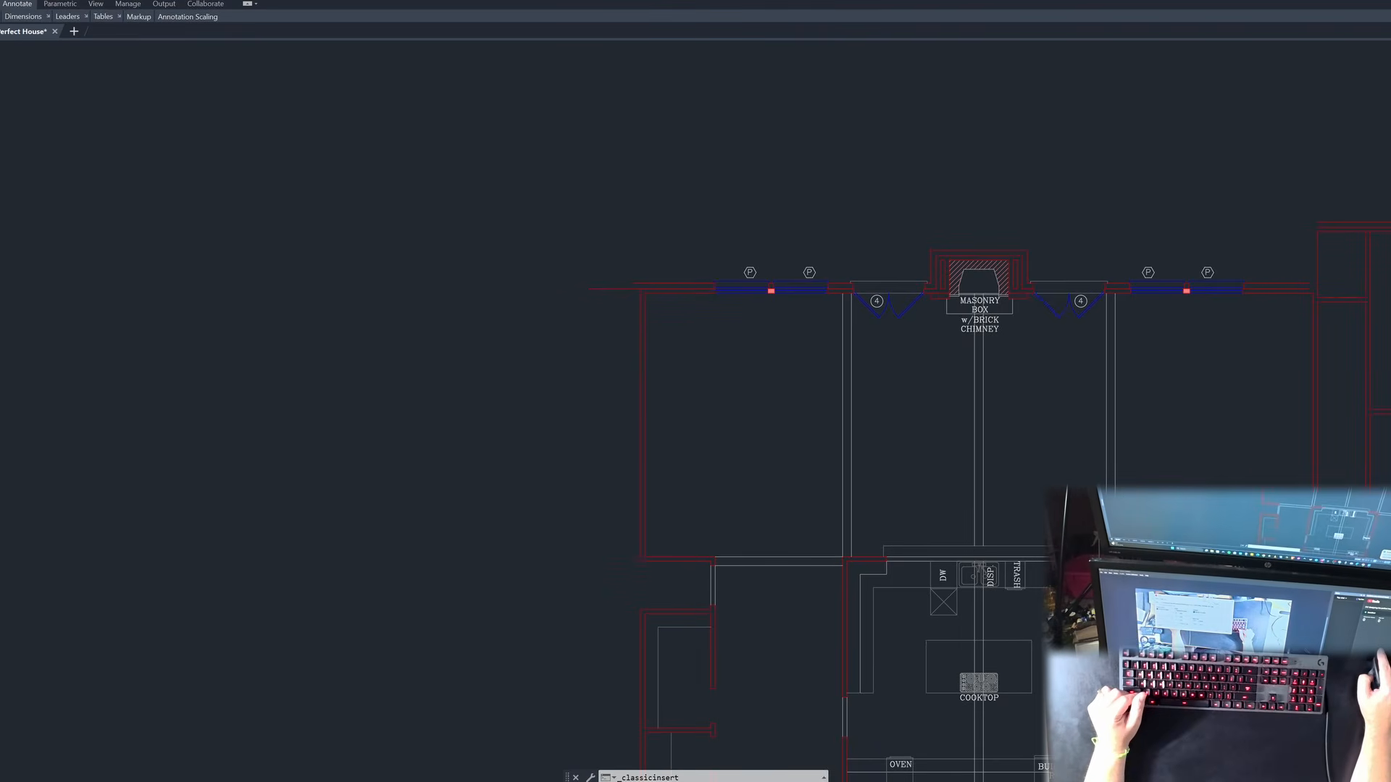
click(455, 493)
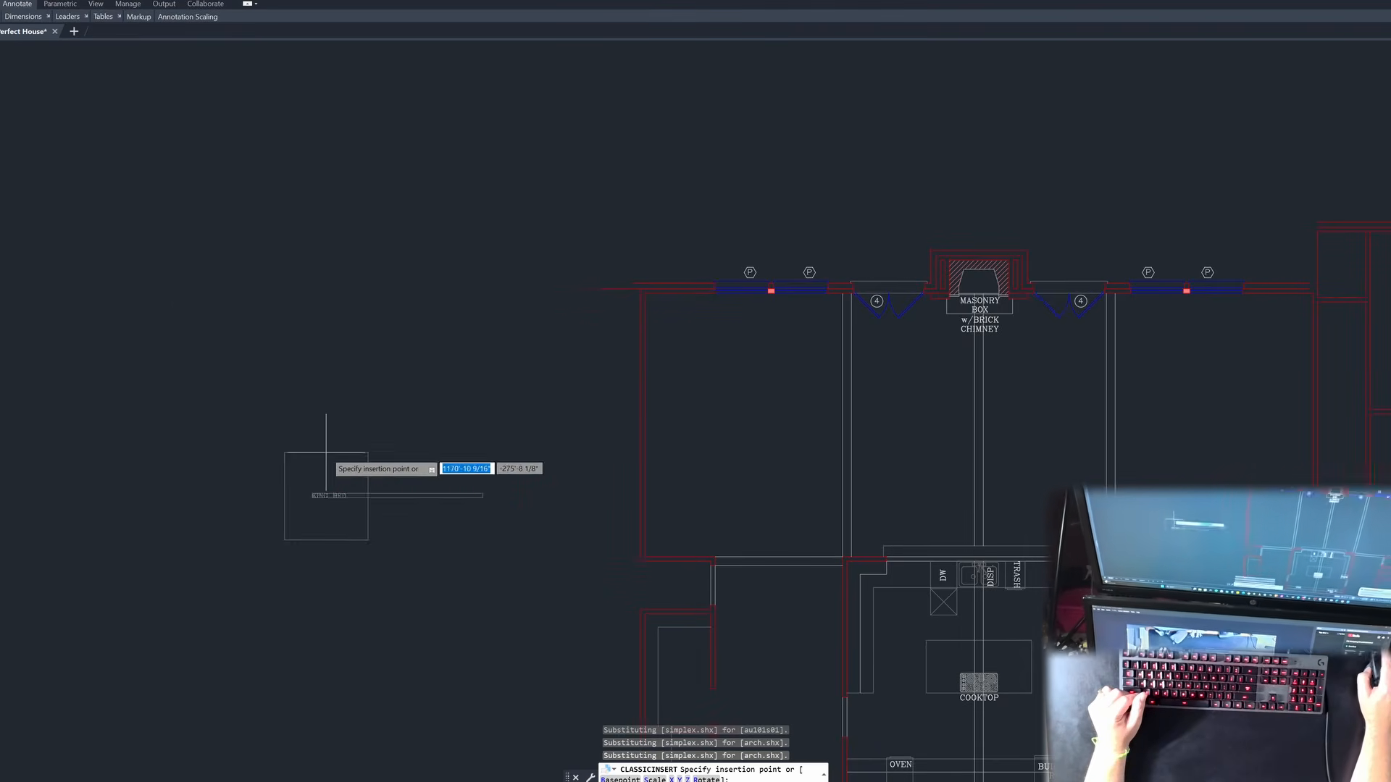
Step: Place the king bed block outside the northwest room, turned so its head sits against the middle of the west wall's outer face
scroll(471, 297, down, 3)
scroll(478, 301, up, 2)
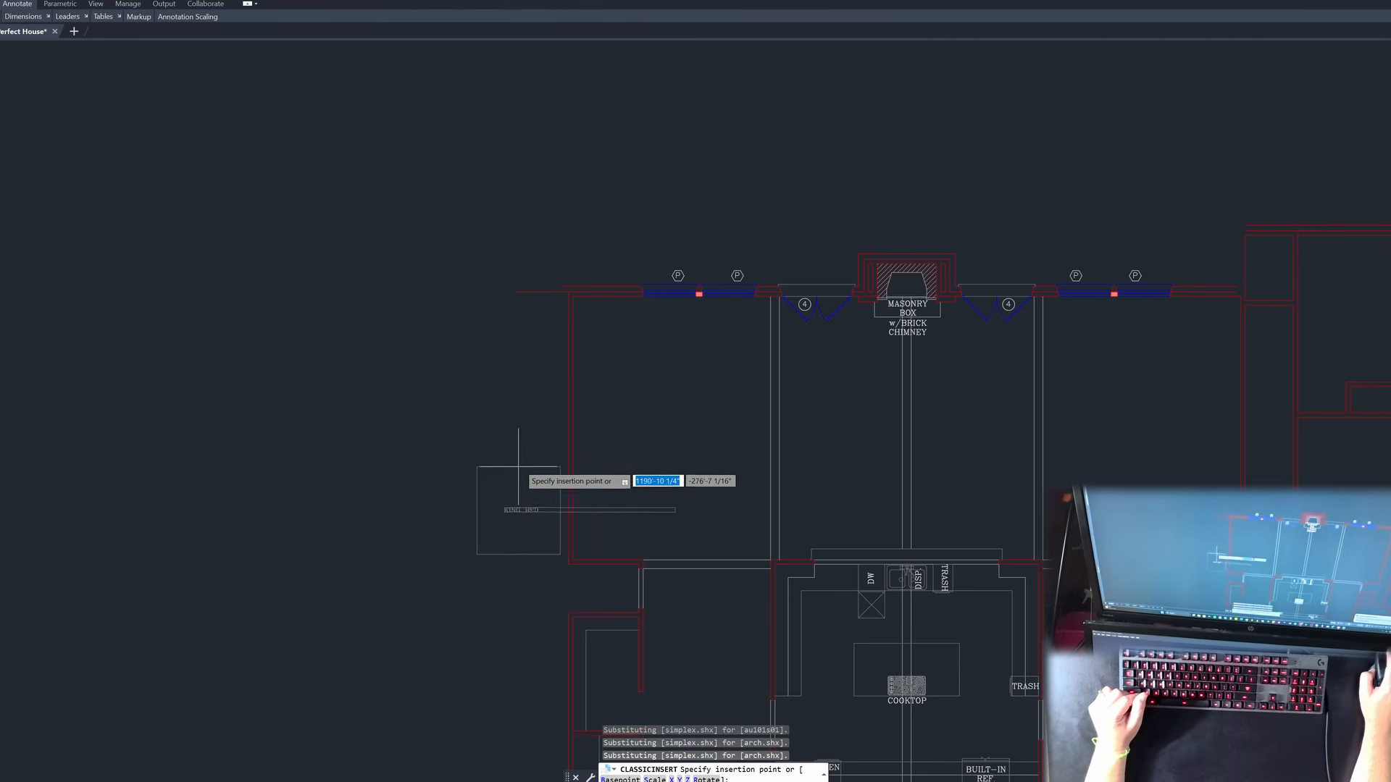
click(569, 428)
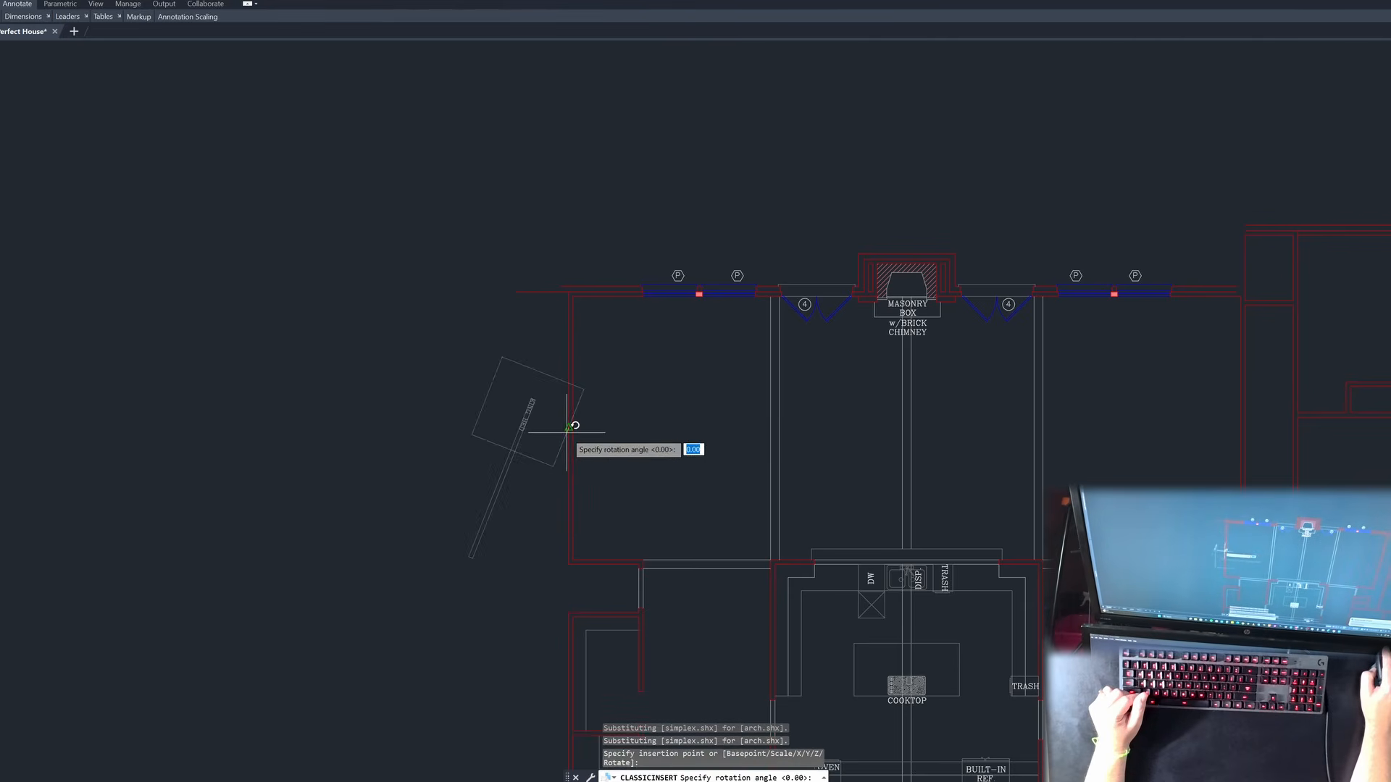
scroll(465, 319, down, 2)
scroll(414, 388, up, 4)
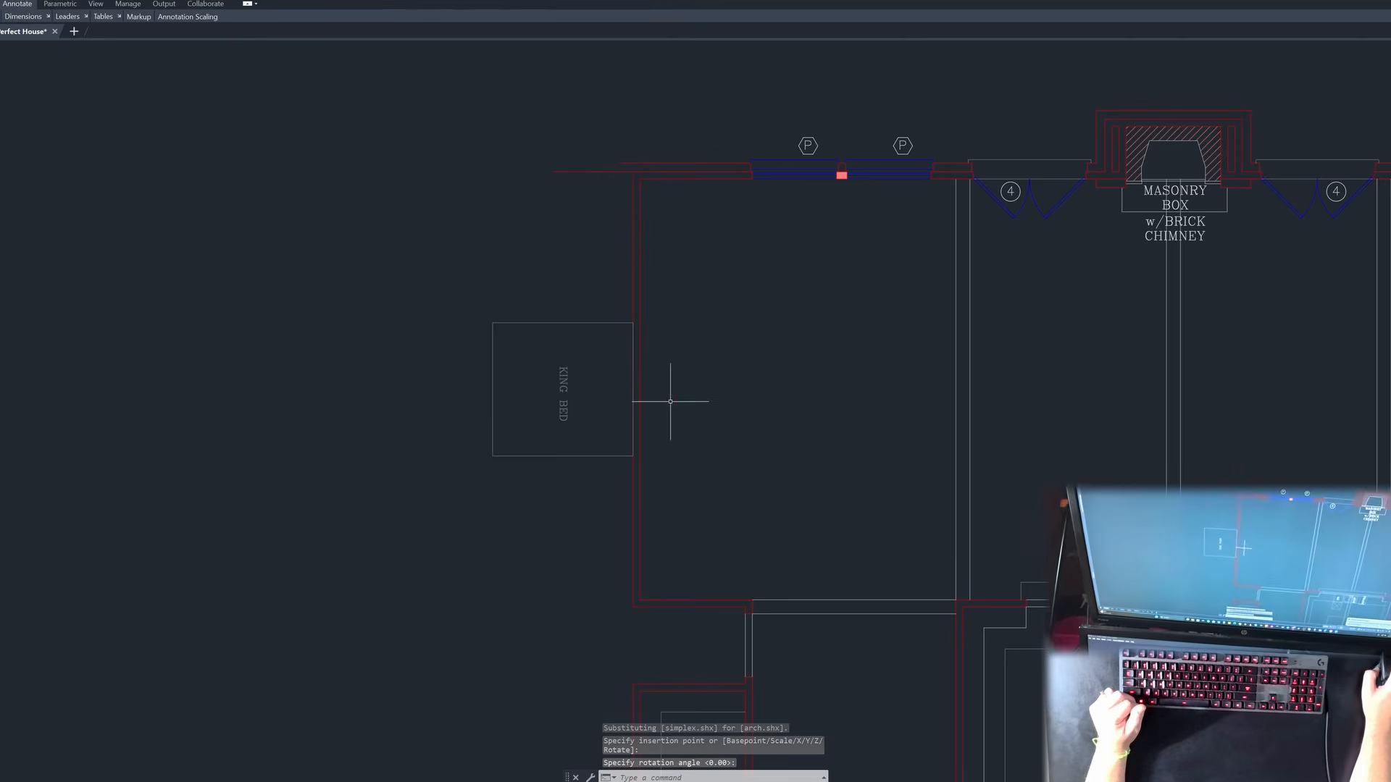
scroll(708, 444, down, 2)
scroll(708, 456, up, 2)
key(Escape)
key(Escape)
key(Escape)
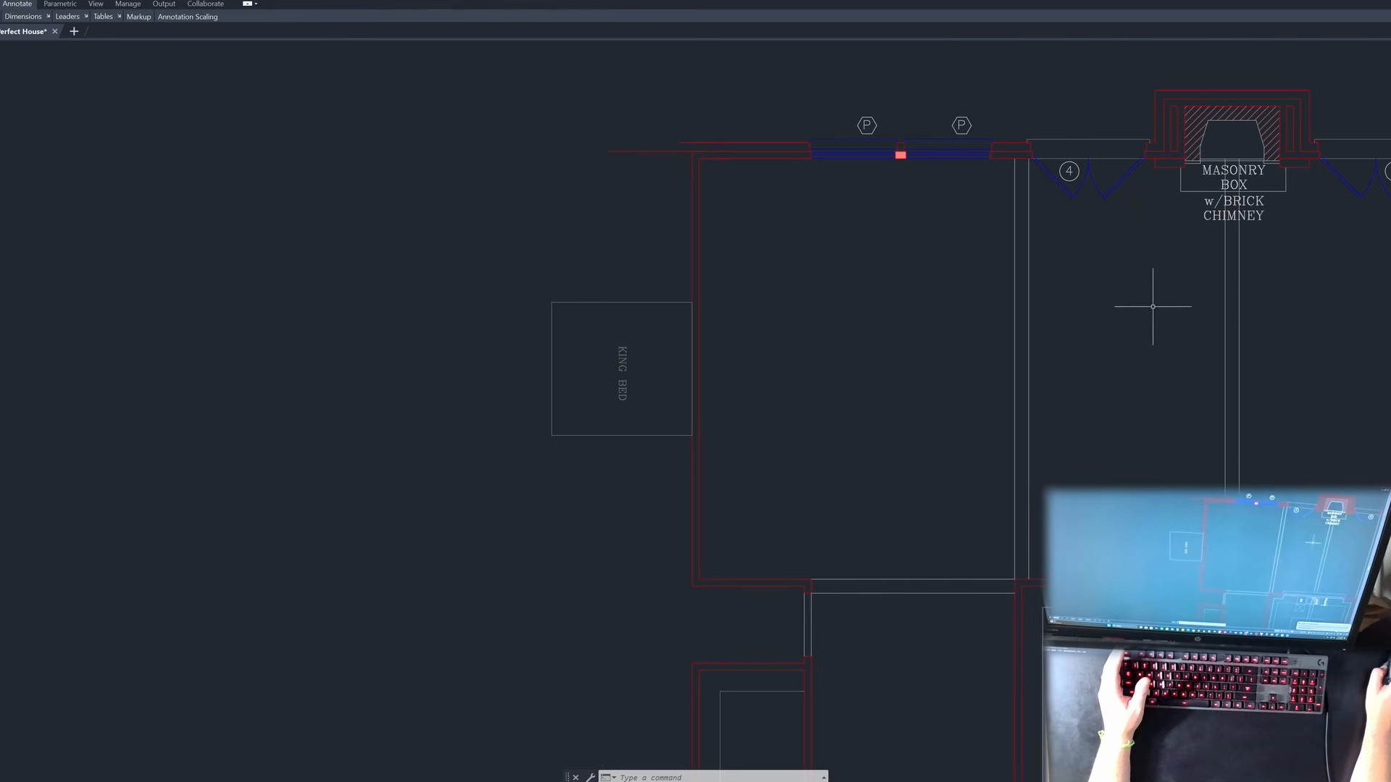
scroll(746, 351, down, 3)
scroll(689, 363, up, 3)
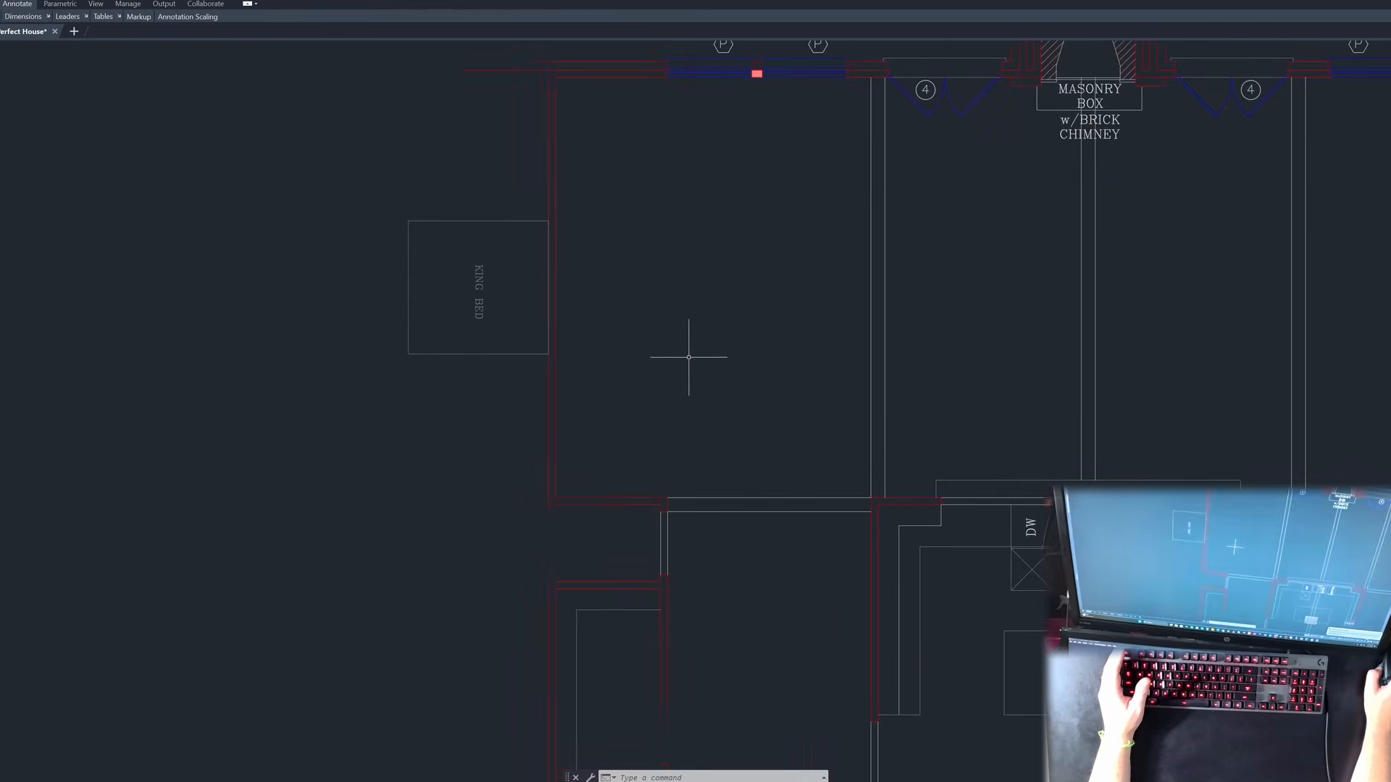
scroll(528, 302, down, 3)
scroll(528, 308, up, 3)
scroll(738, 345, down, 3)
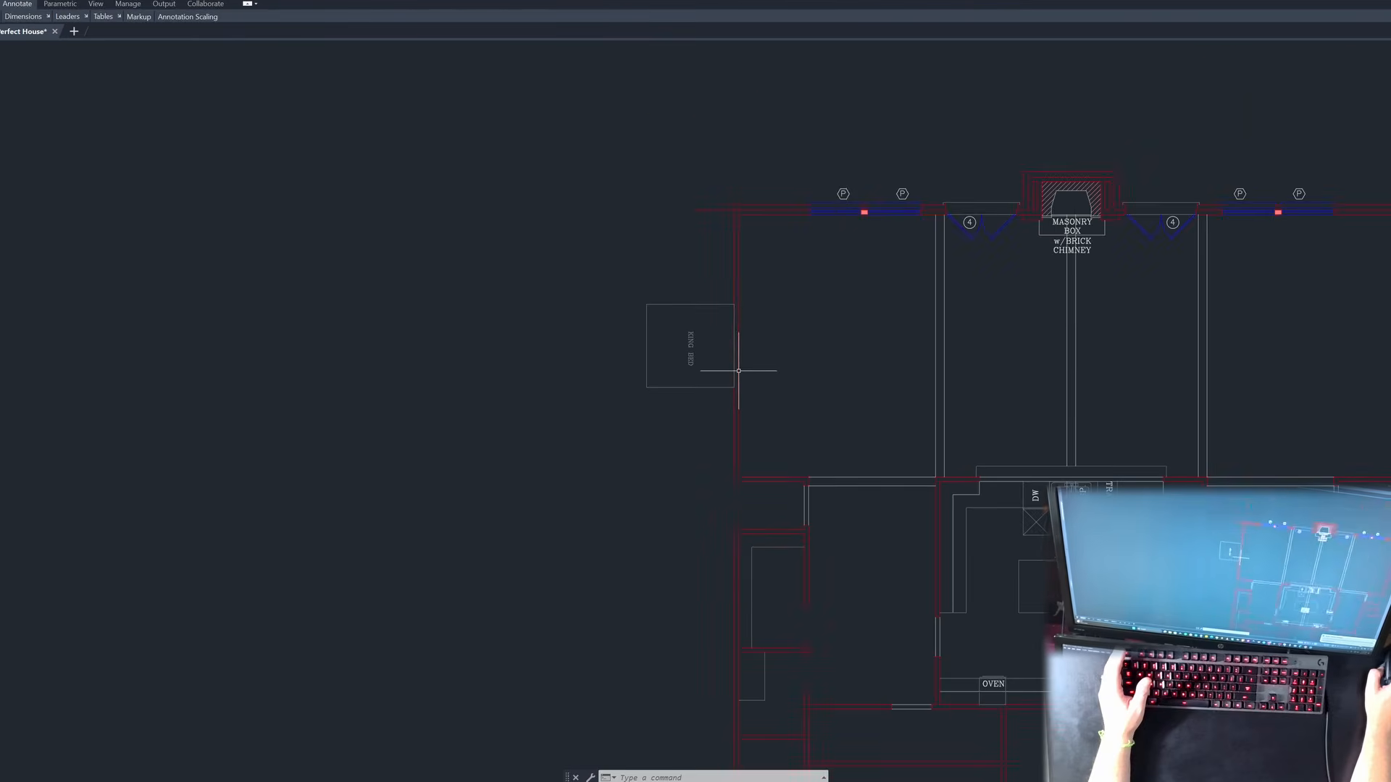
scroll(689, 368, up, 3)
key(Escape)
key(Escape)
key(Escape)
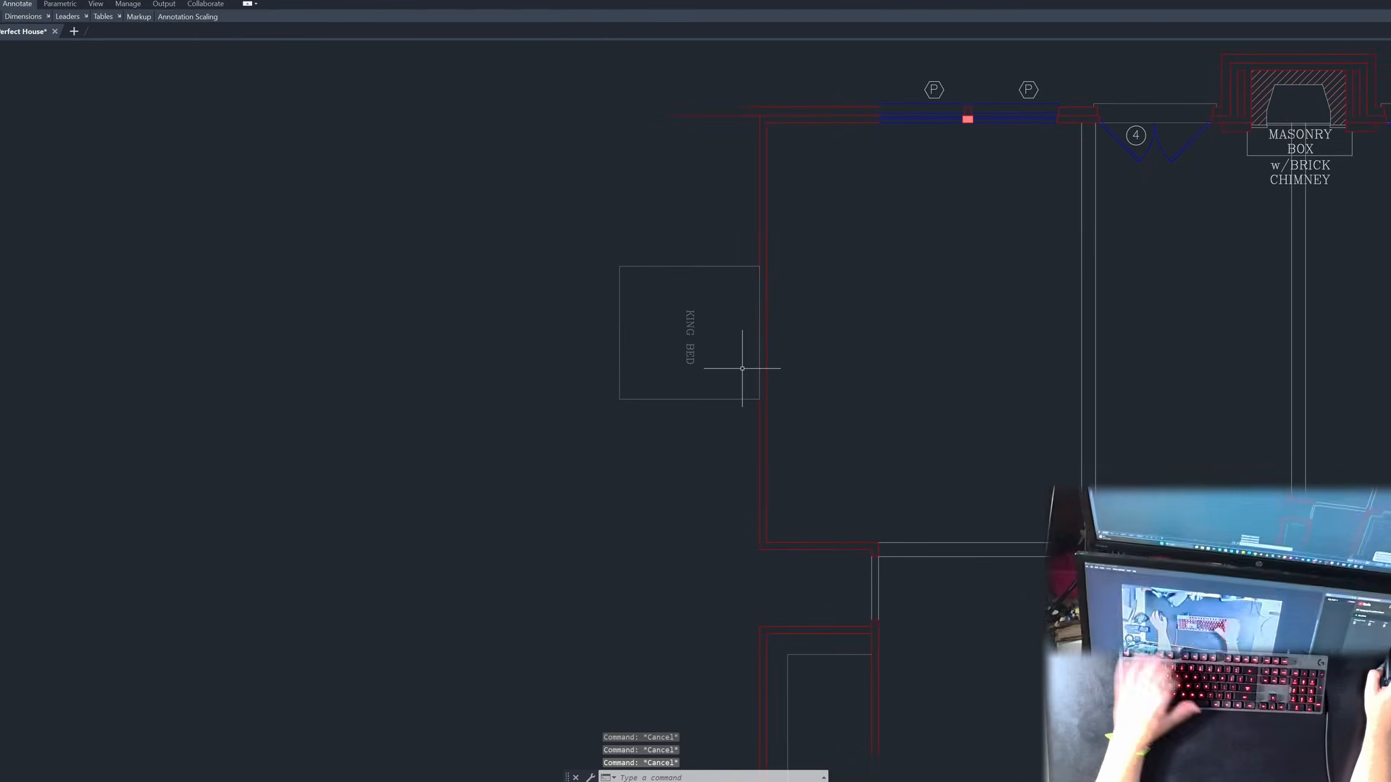
text(o)
key(Return)
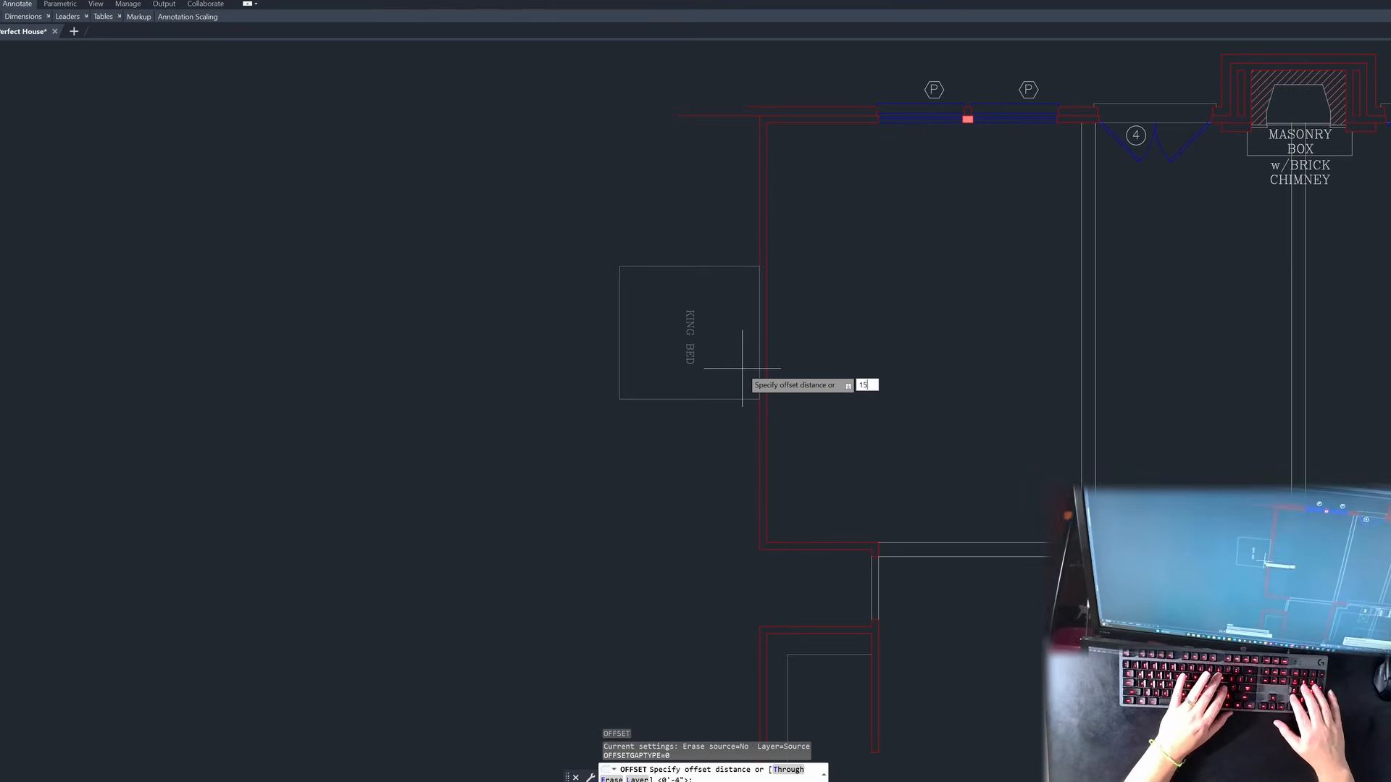
text(15)
key(Return)
key(Escape)
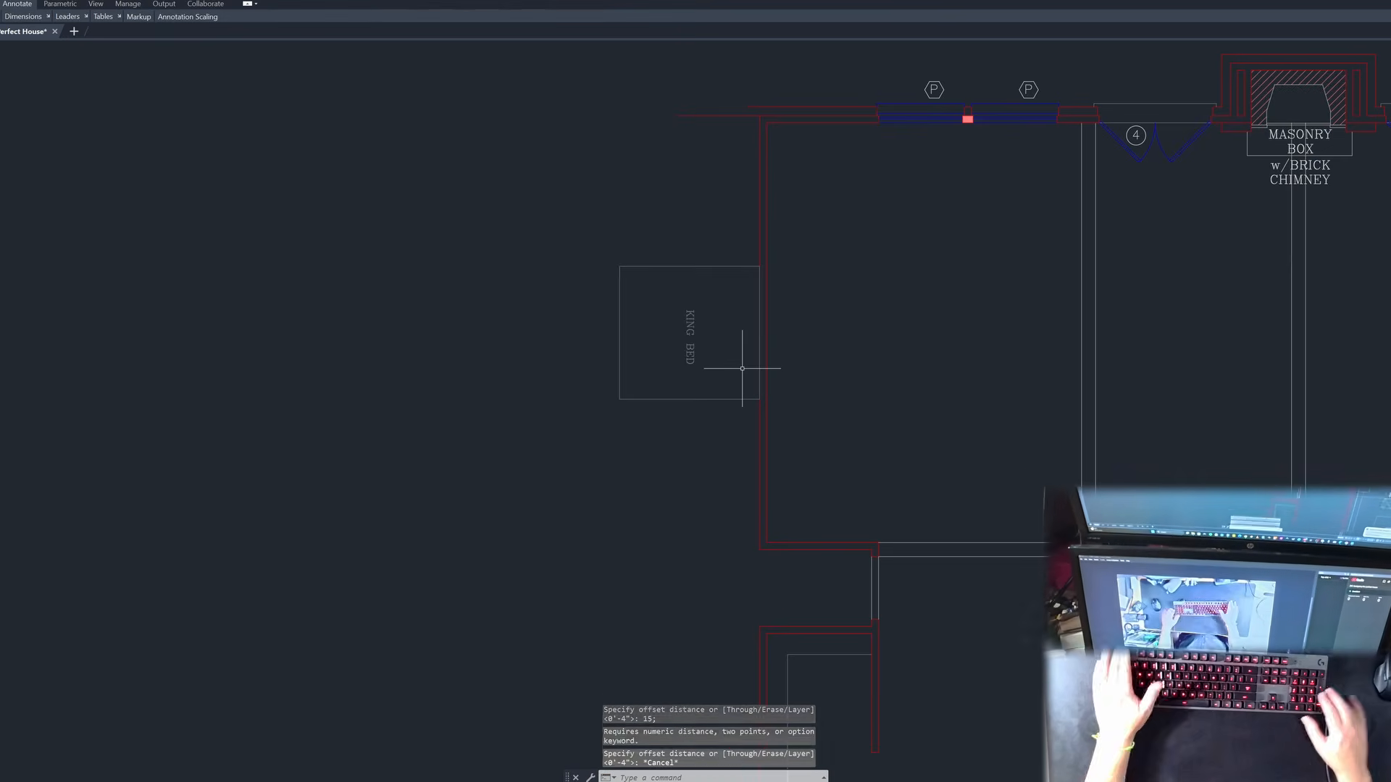
key(Escape)
Step: Offset the outer line of the northwest room's west wall 2' to the west, across the king bed
scroll(744, 368, up, 2)
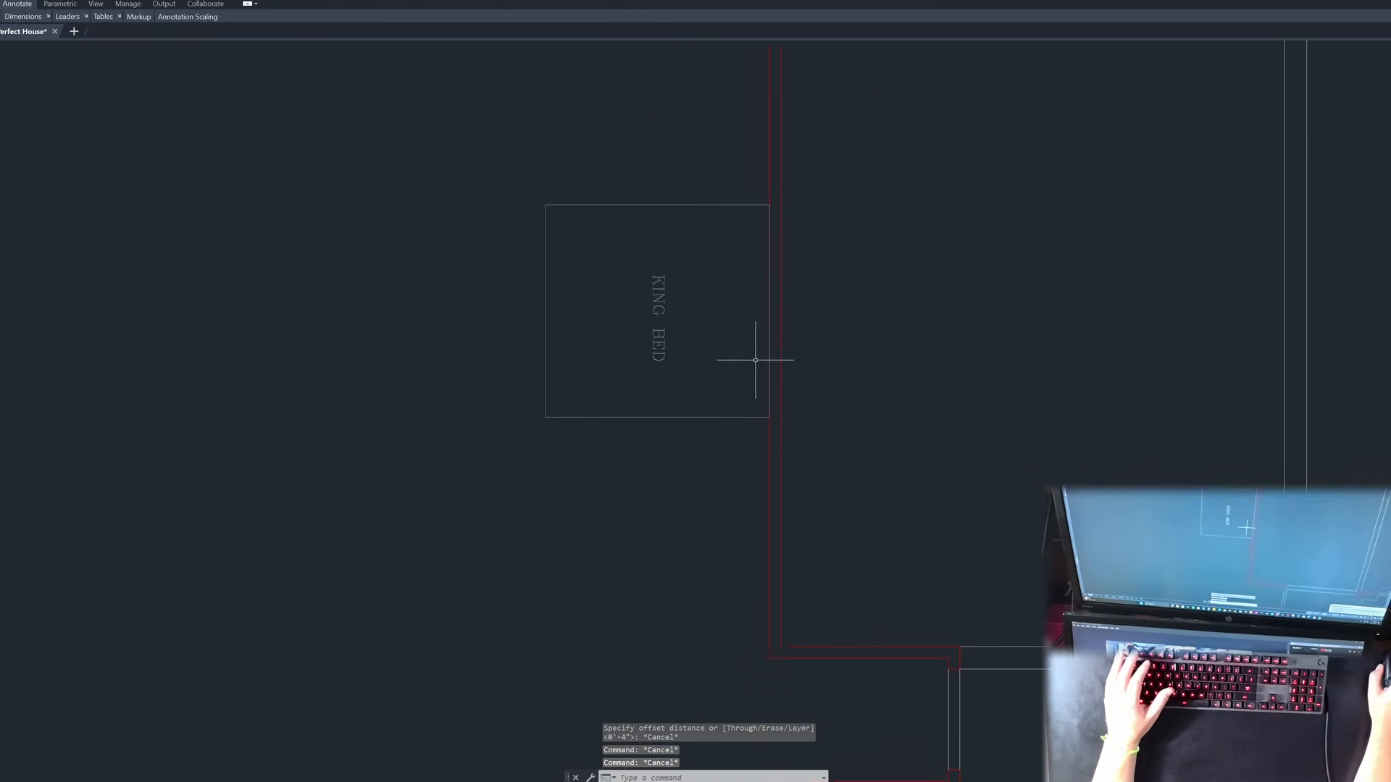
scroll(744, 395, down, 2)
key(Escape)
text(o)
key(Return)
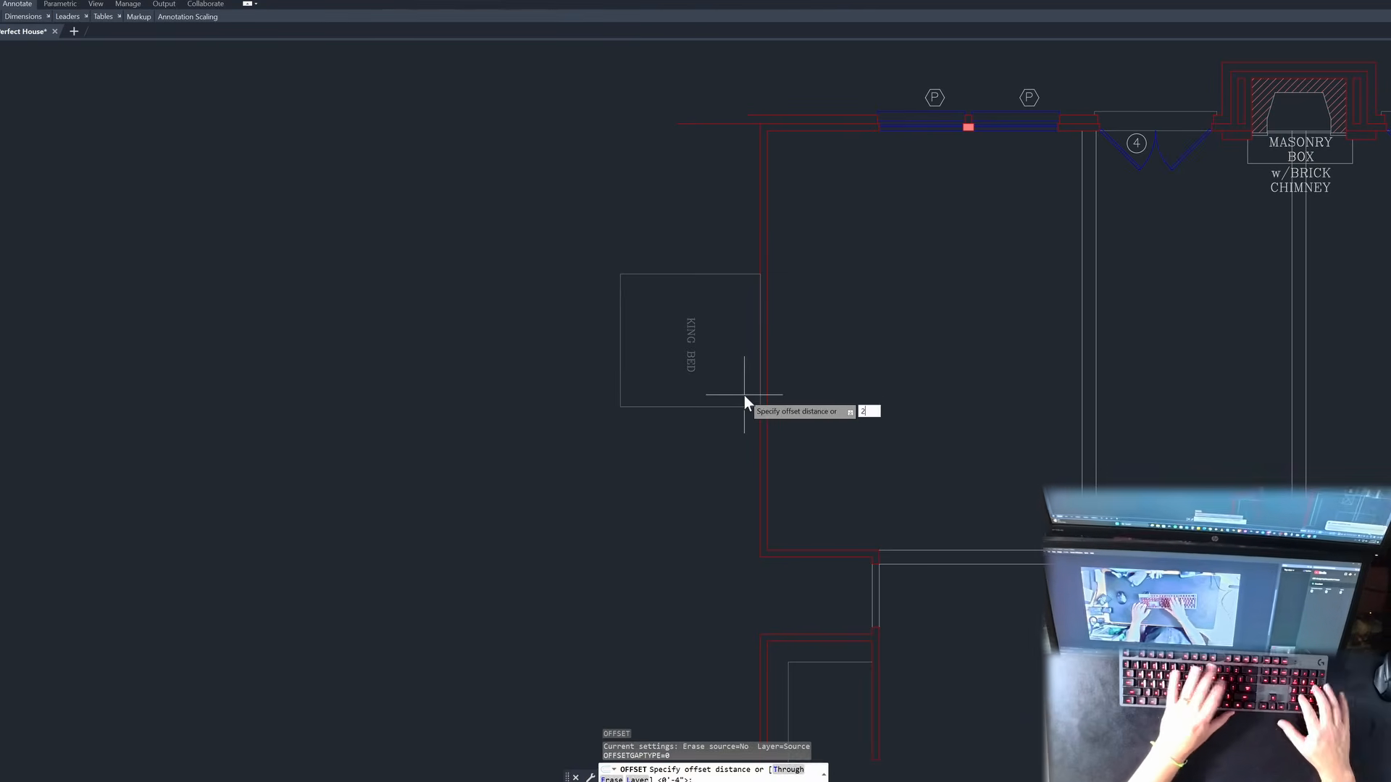
text(2')
key(Return)
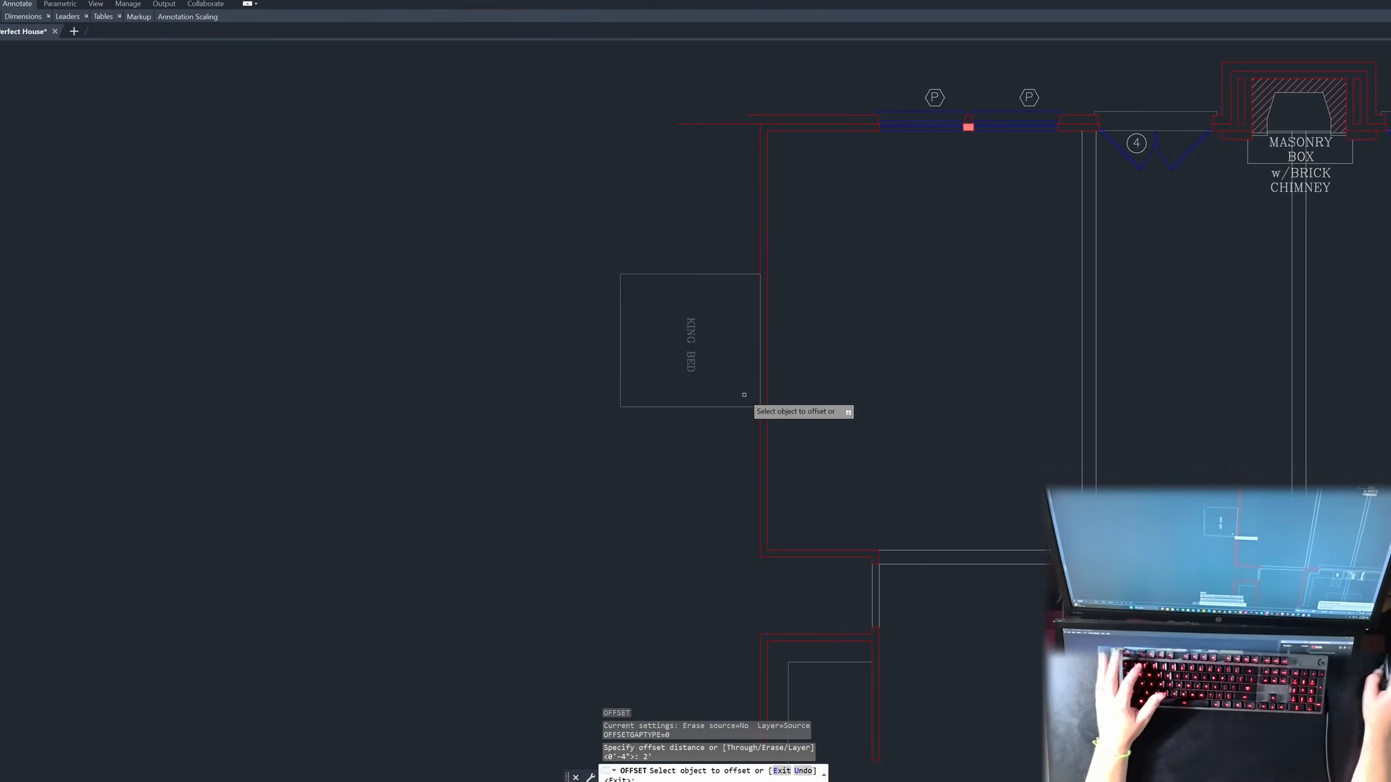
click(760, 258)
click(719, 233)
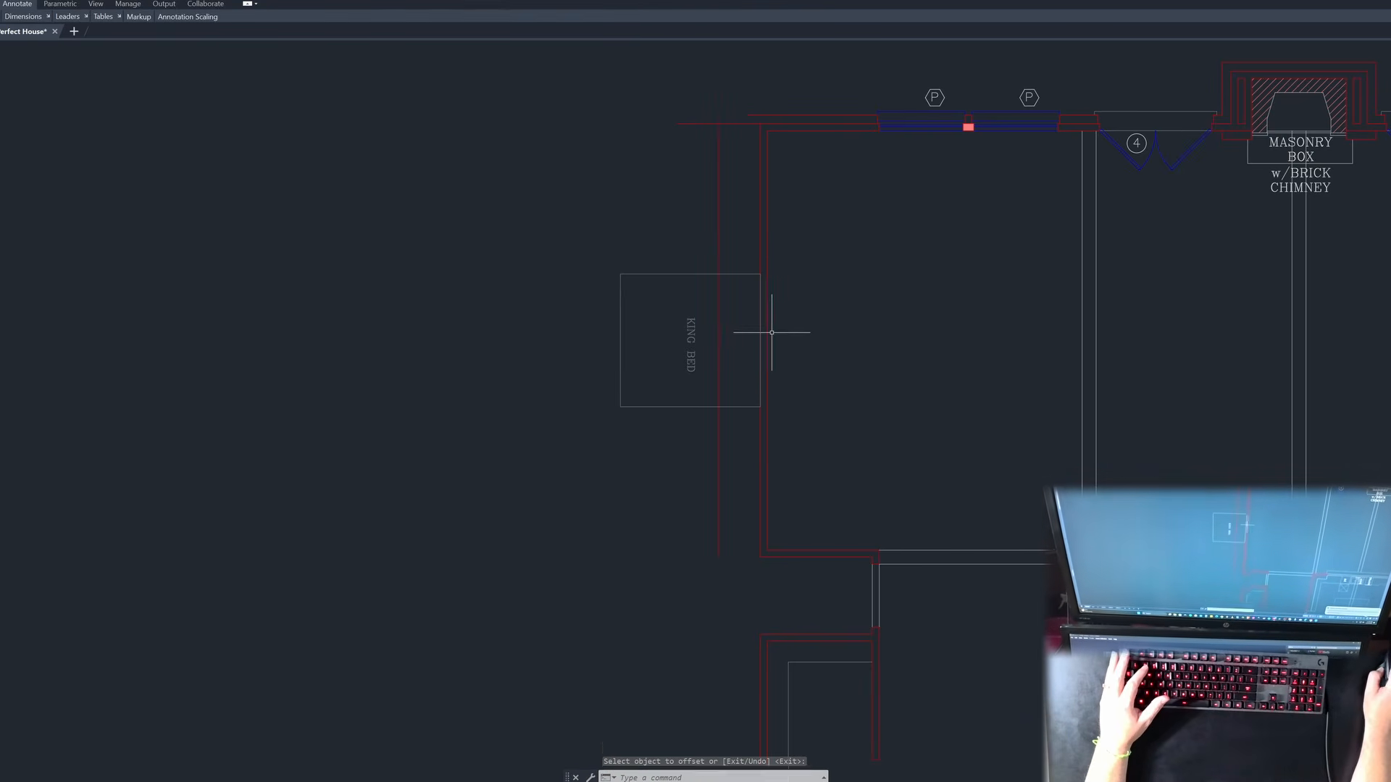
key(Escape)
key(Escape)
Step: Offset the new construction line another 4' to the west
text(o)
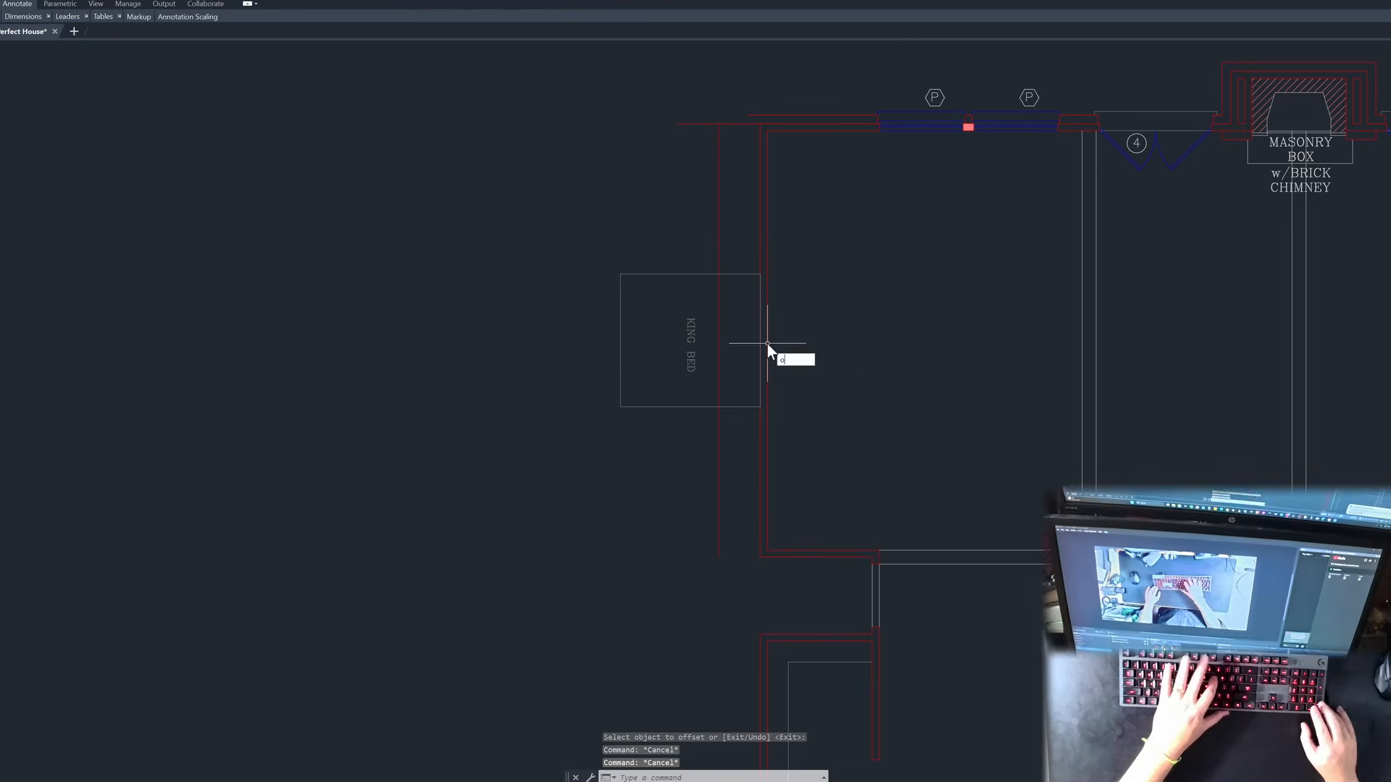
key(Return)
text(4')
key(Return)
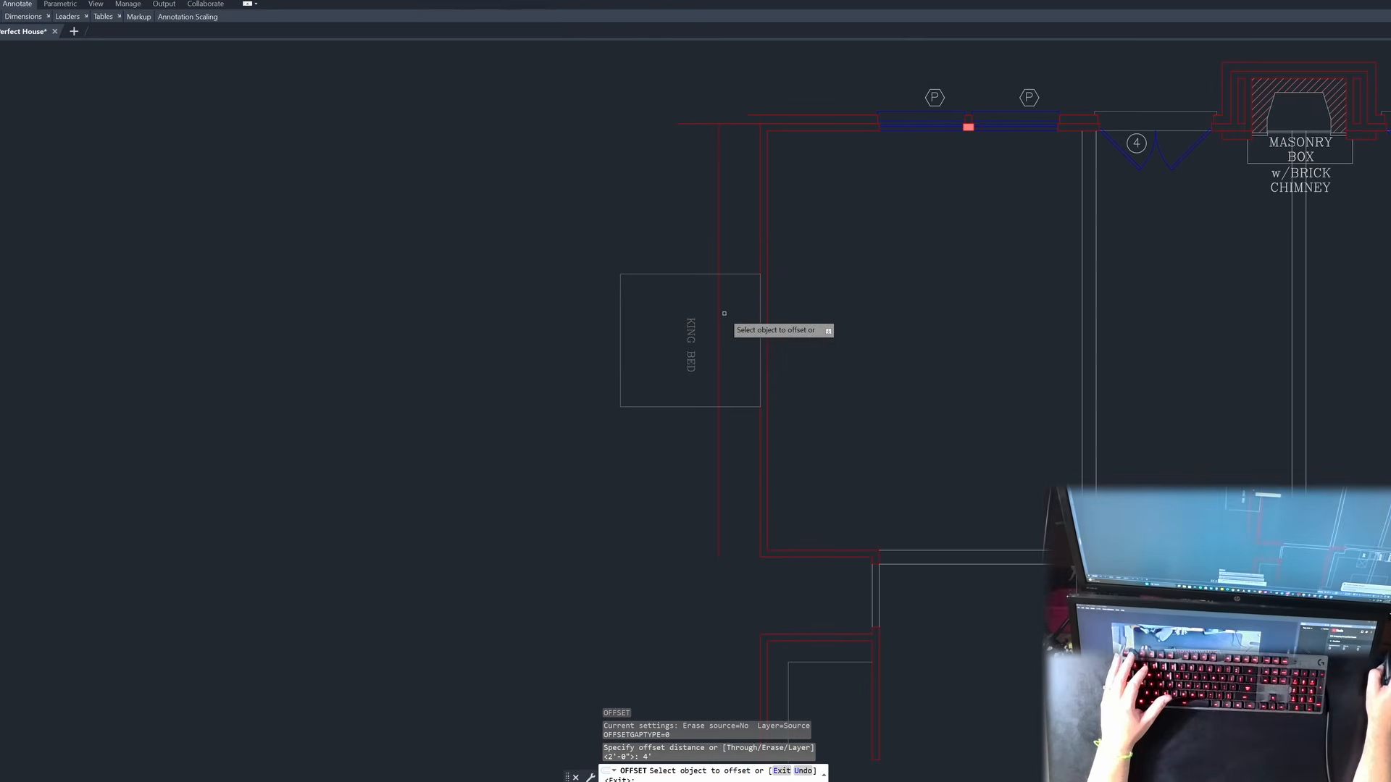
click(720, 313)
click(645, 312)
key(Escape)
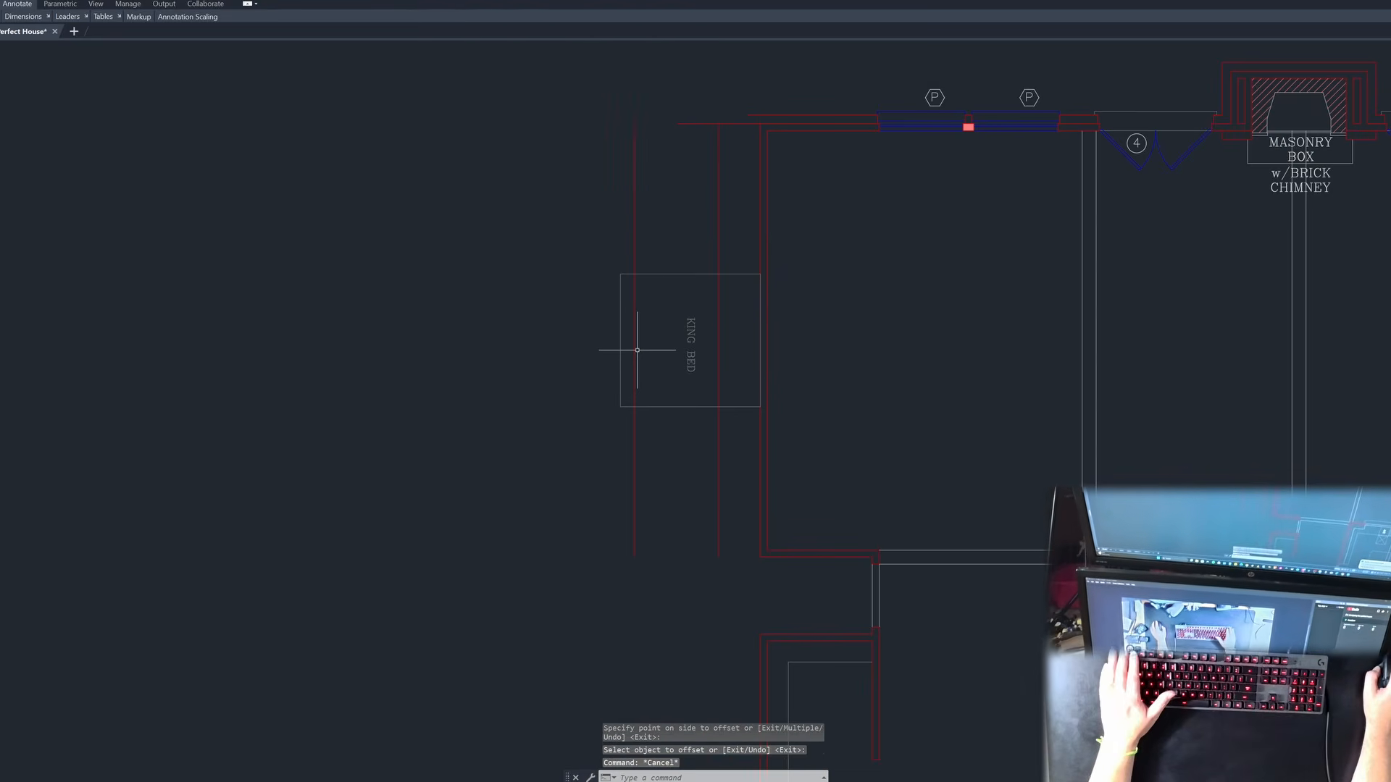
key(Escape)
Step: Move the king bed block west so its head sits against the westernmost construction line
text(m)
key(space)
click(668, 443)
click(654, 401)
key(space)
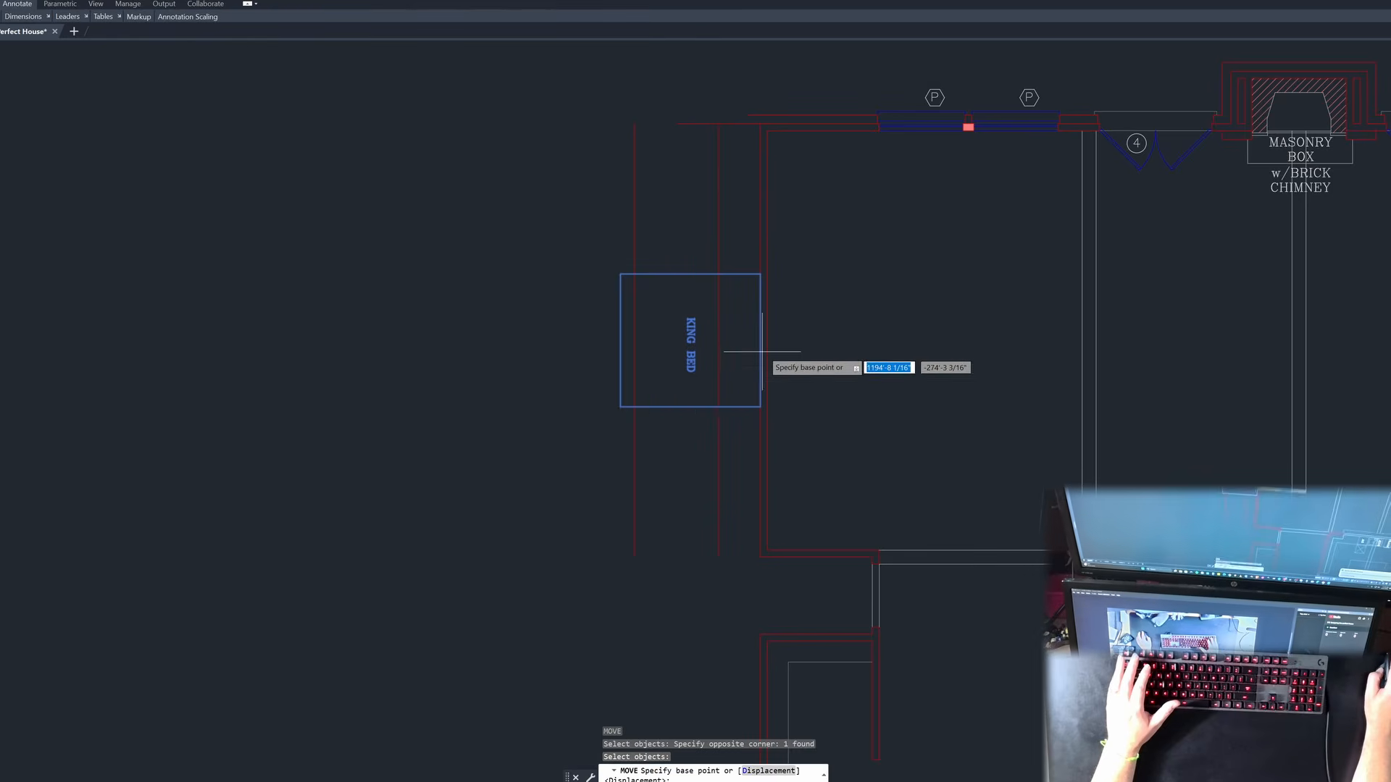
click(761, 346)
click(635, 355)
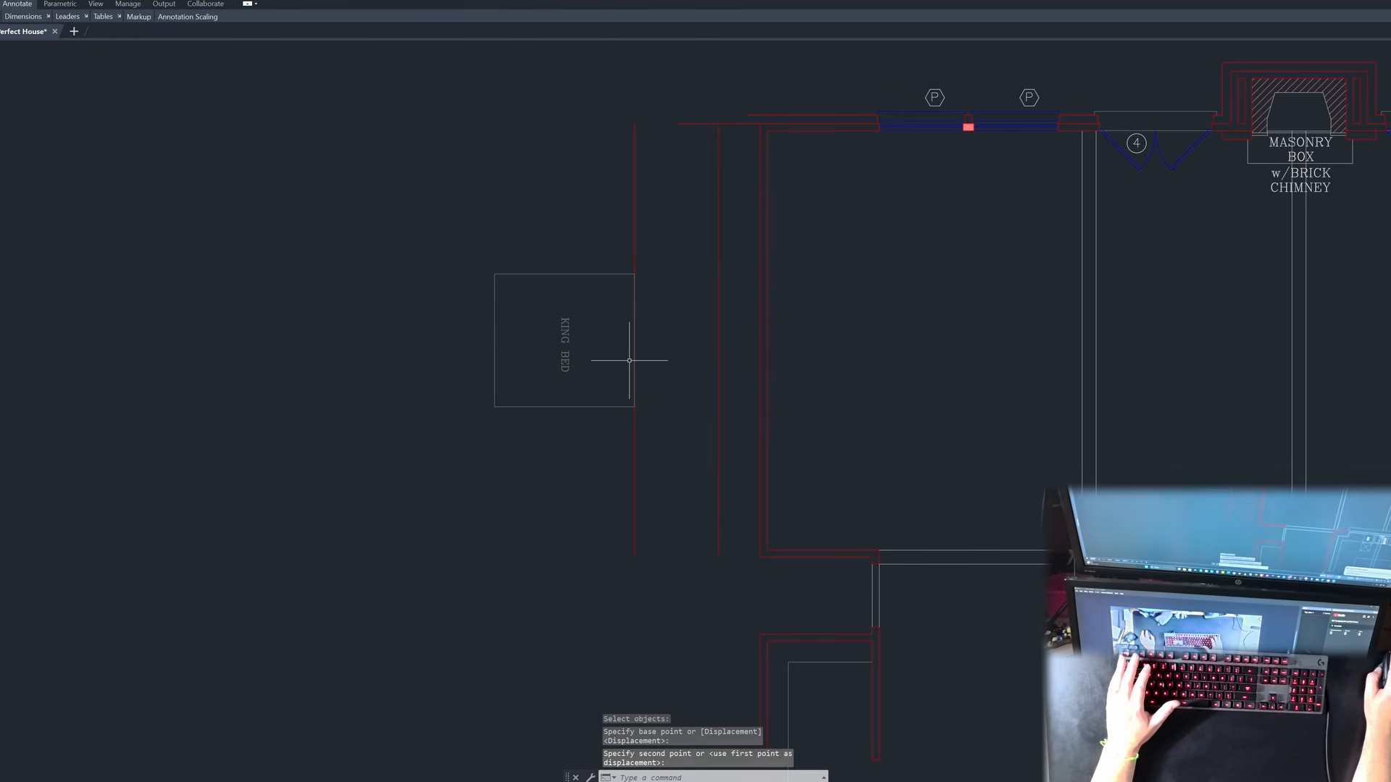
key(Escape)
key(Escape)
key(Escape)
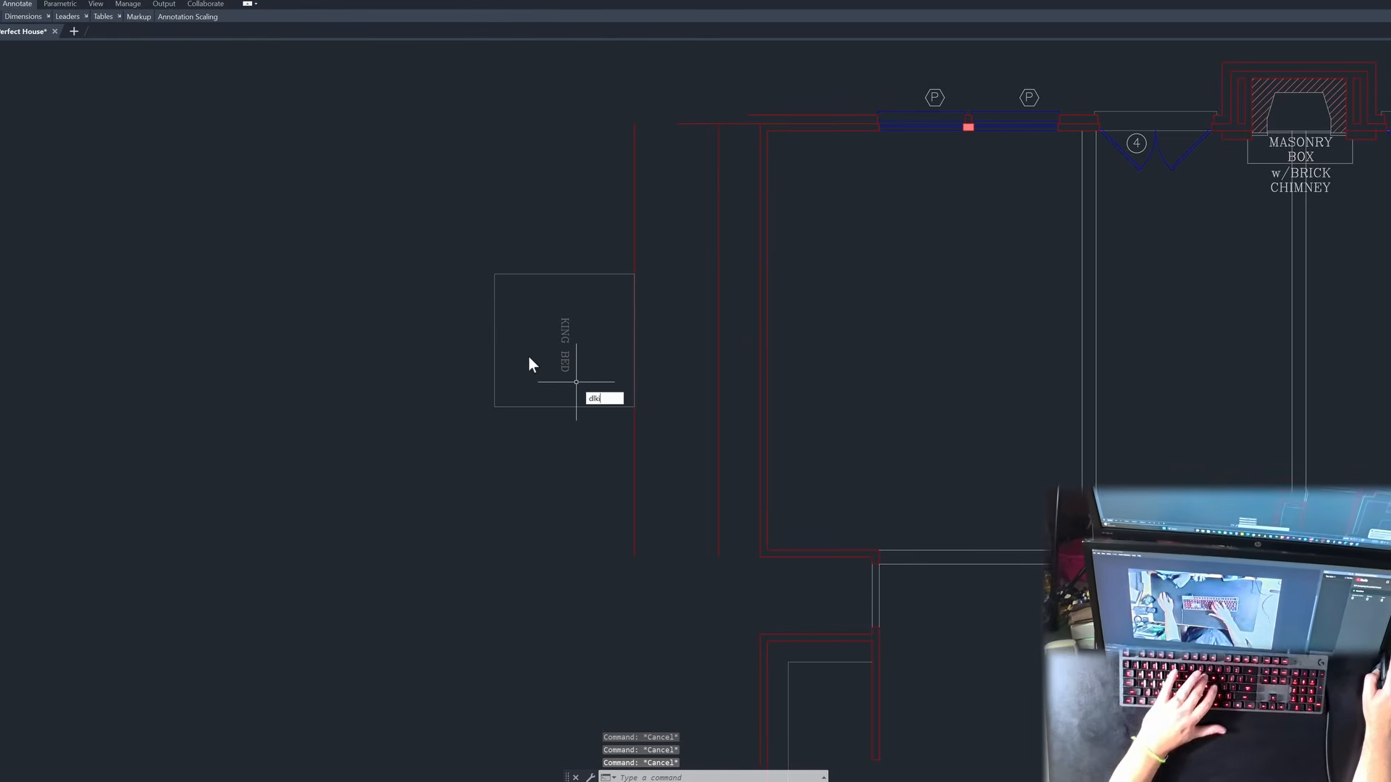
Step: Measure the horizontal distance from the foot of the king bed to the outer face of the northwest room's west wall
key(Escape)
text(dli)
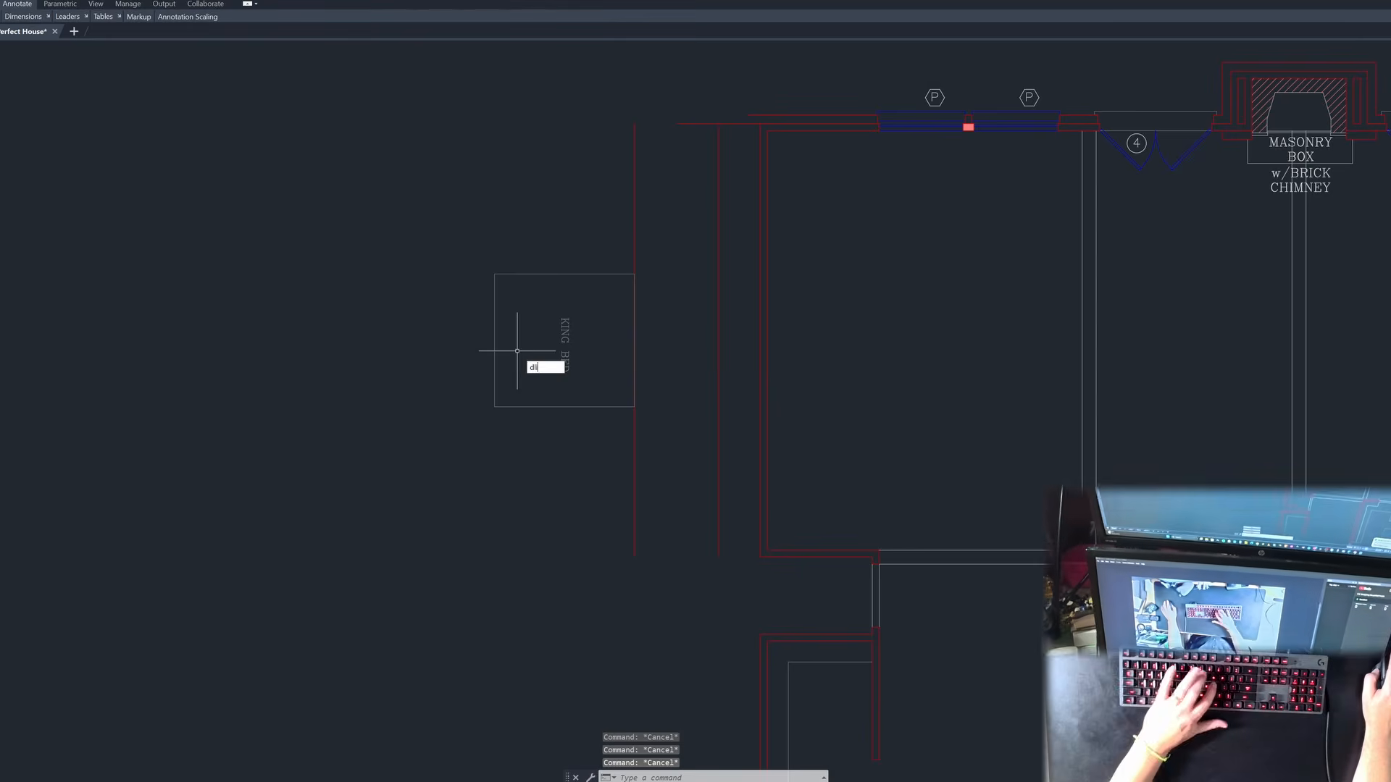
key(Return)
click(496, 340)
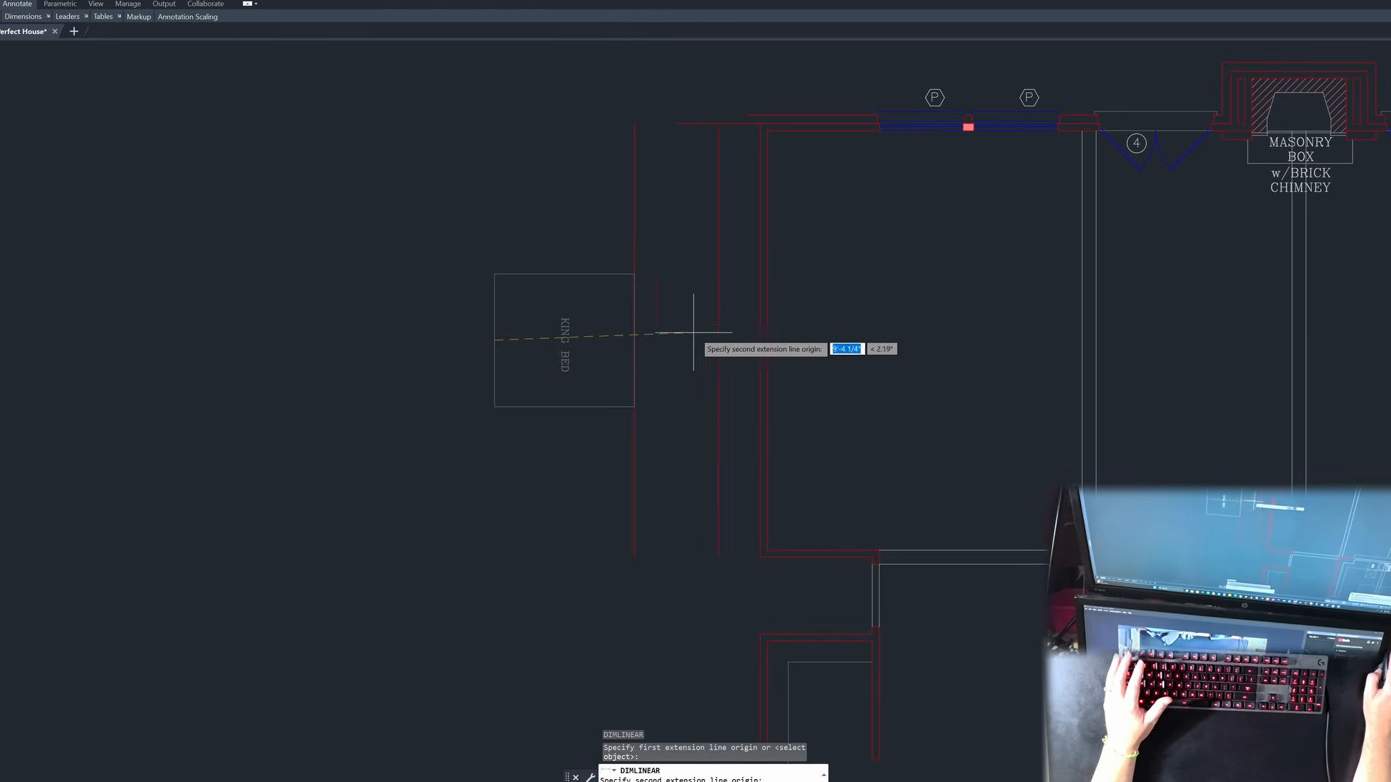
click(755, 333)
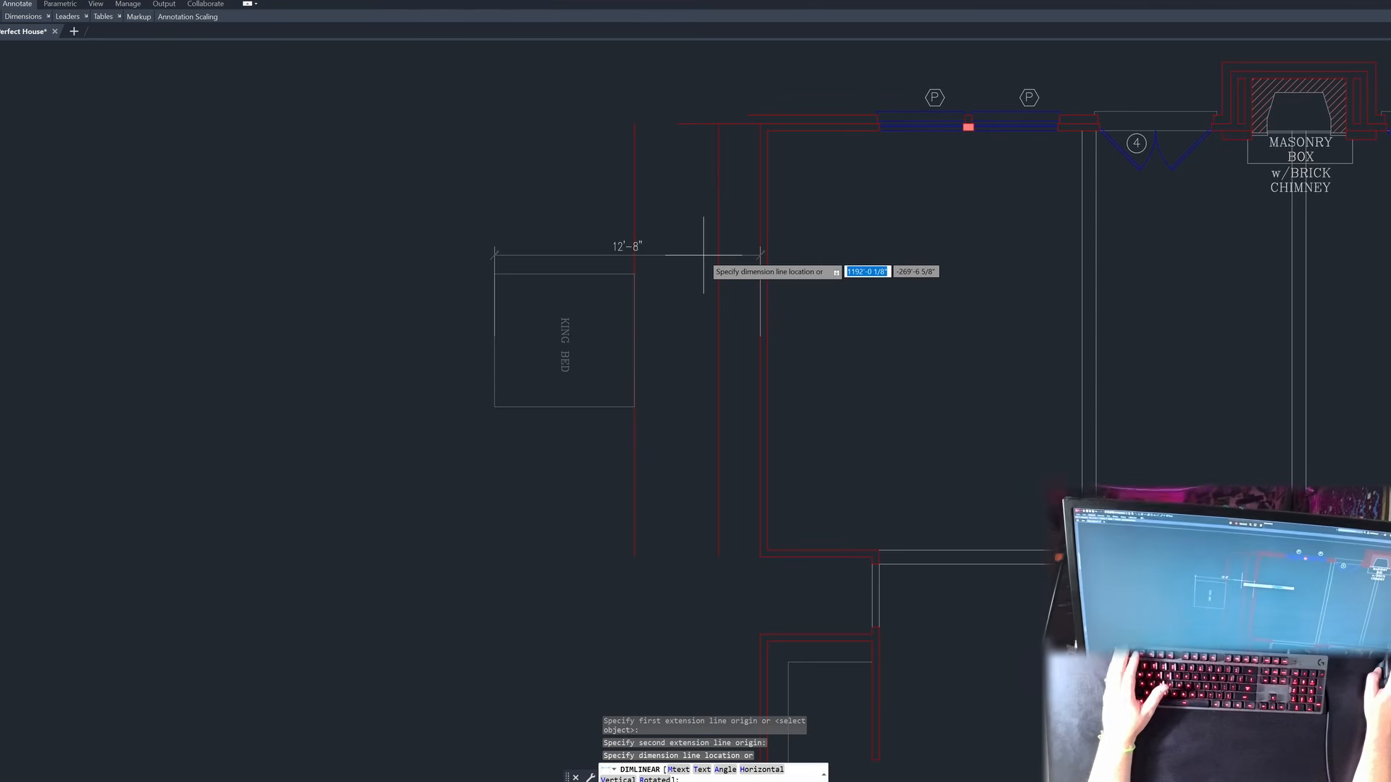
key(Escape)
key(Escape)
key(Escape)
text(o)
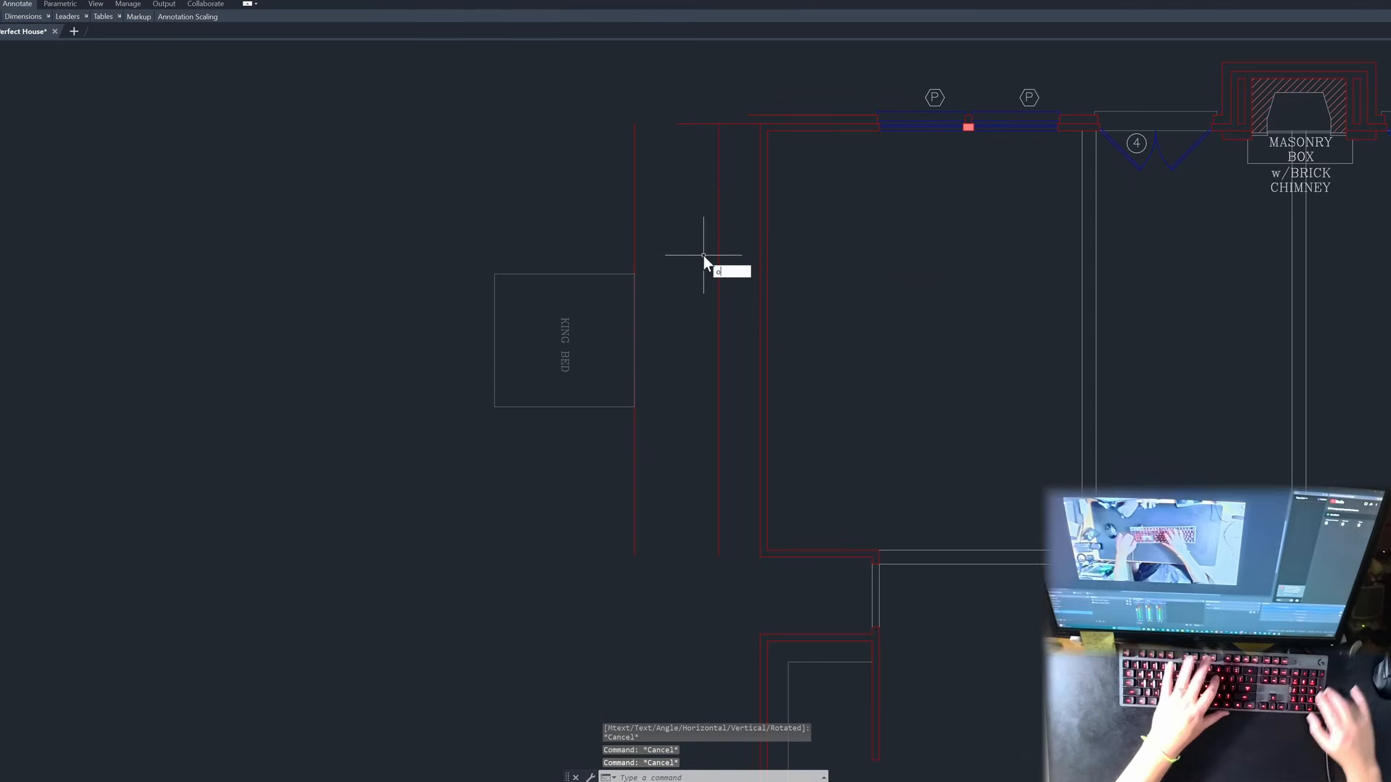
key(Return)
text(13')
key(Return)
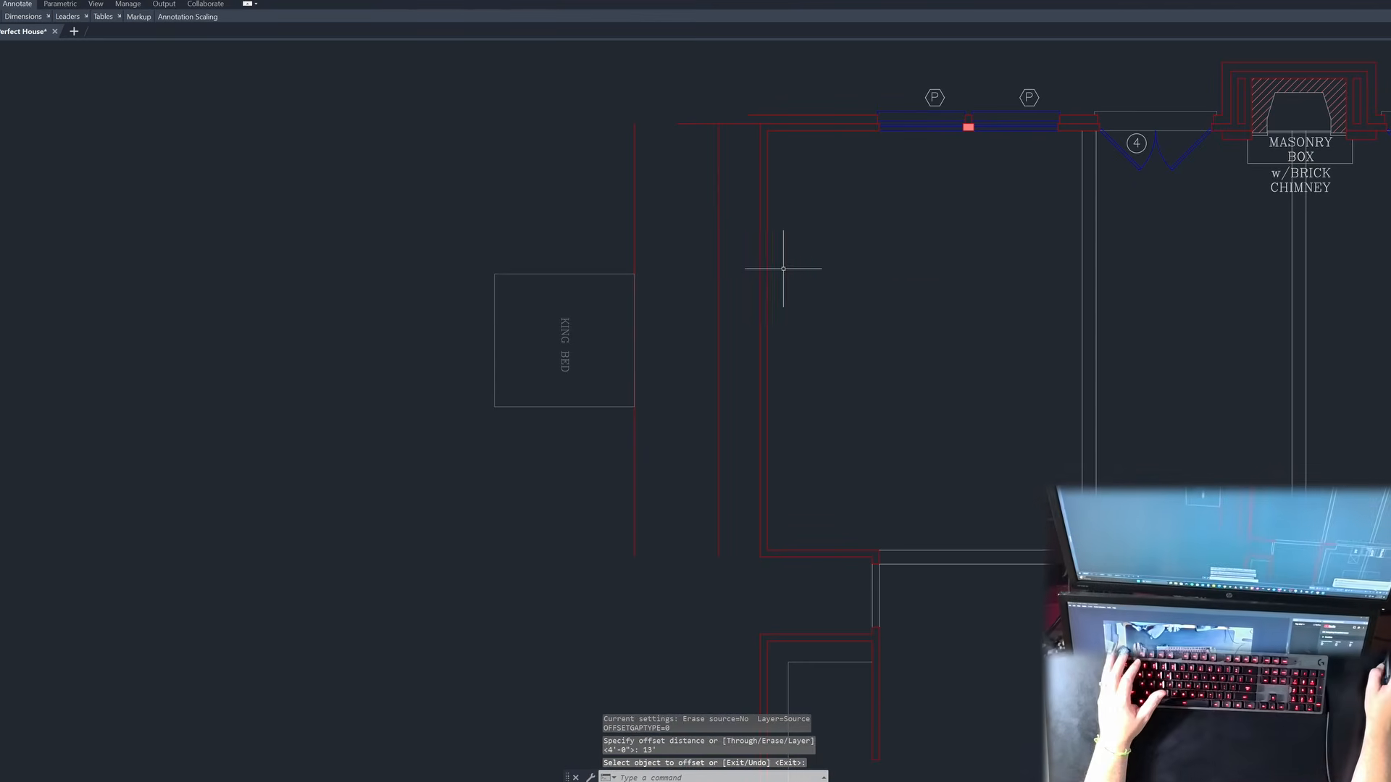
key(Escape)
key(Escape)
text(o)
key(Return)
text(13')
key(Return)
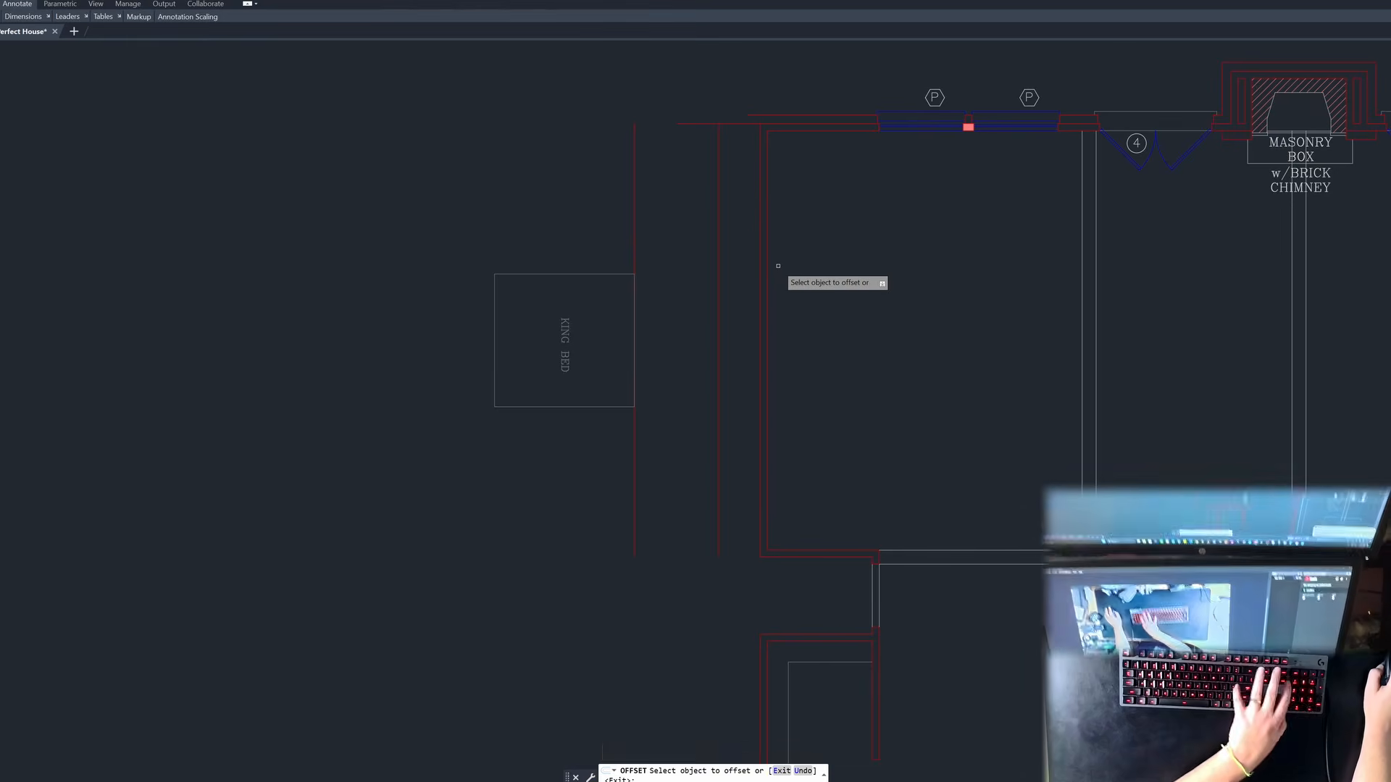
key(Escape)
key(Escape)
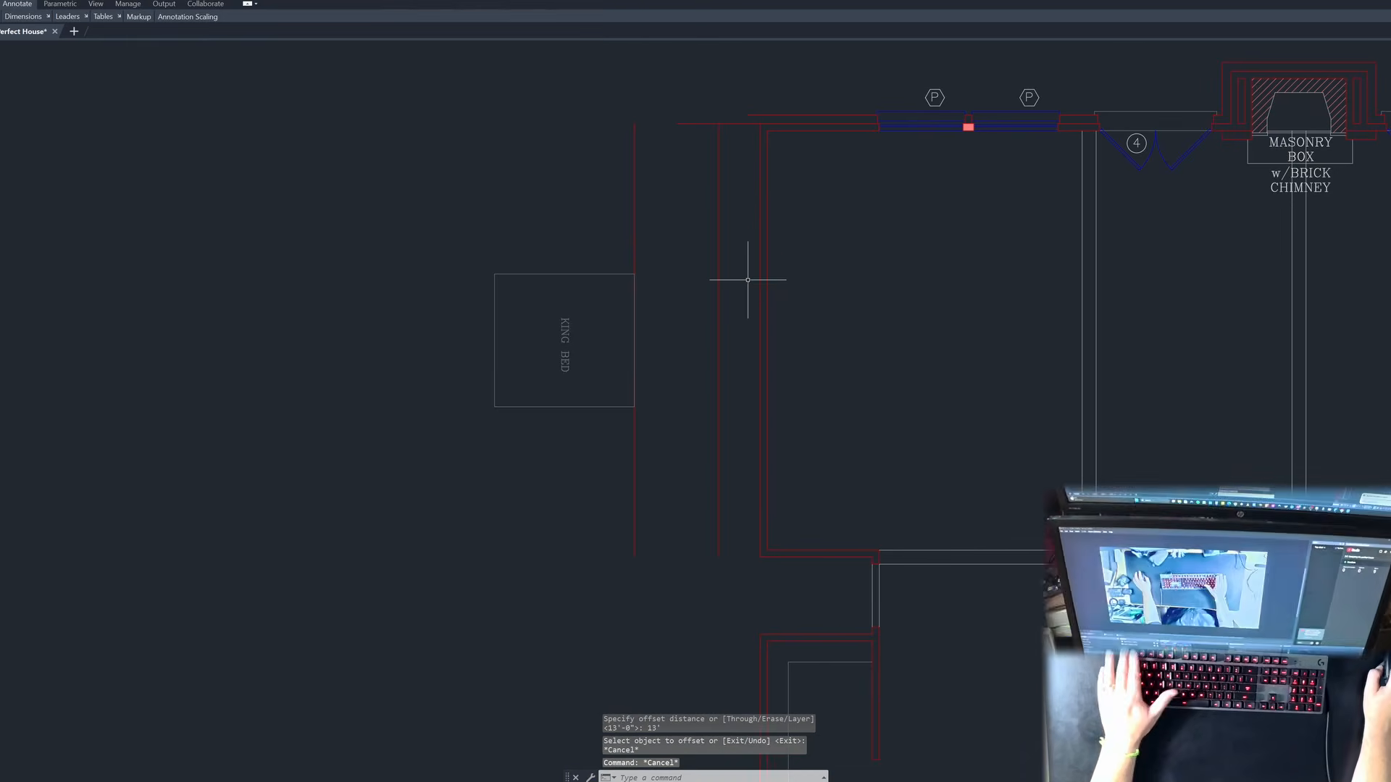
Step: Offset the outer line of the northwest room's west wall 13' to the west, beyond the foot of the bed
text(o)
key(Return)
text(13')
key(Return)
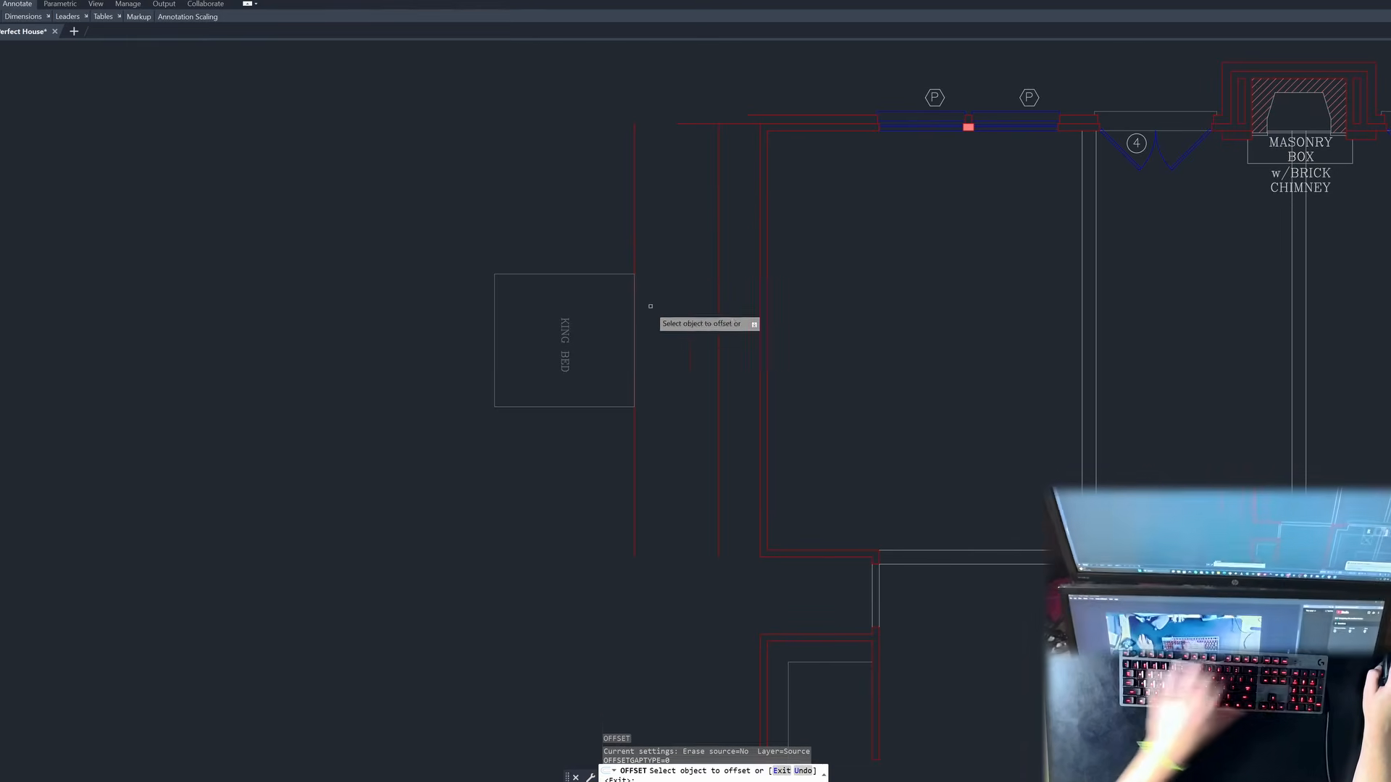
click(760, 216)
click(596, 183)
key(Escape)
Step: Delete the two vertical construction lines between the king bed and the northwest room's west wall
click(733, 197)
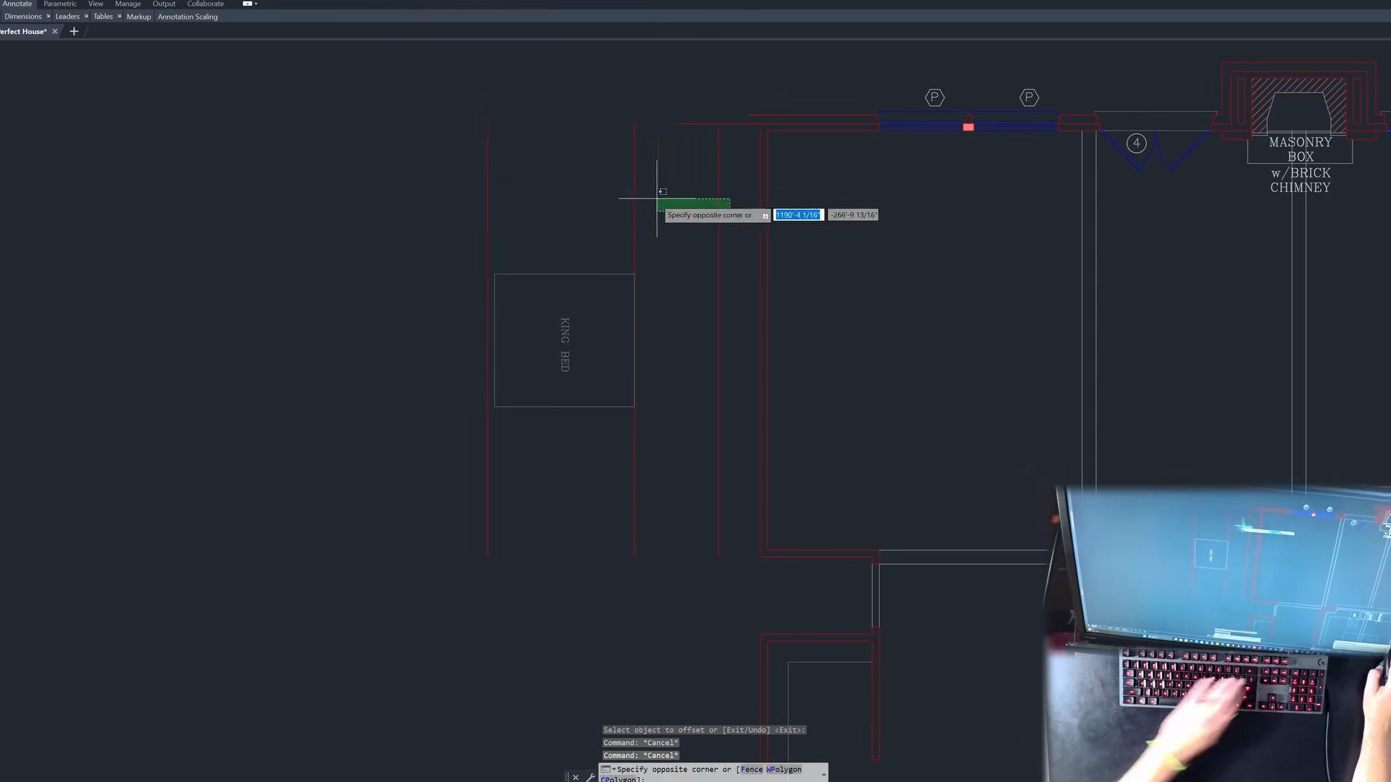
click(623, 206)
key(Delete)
key(Escape)
key(Escape)
Step: Offset the line beyond the foot of the bed 4" to the west to form a double-line wall
text(o)
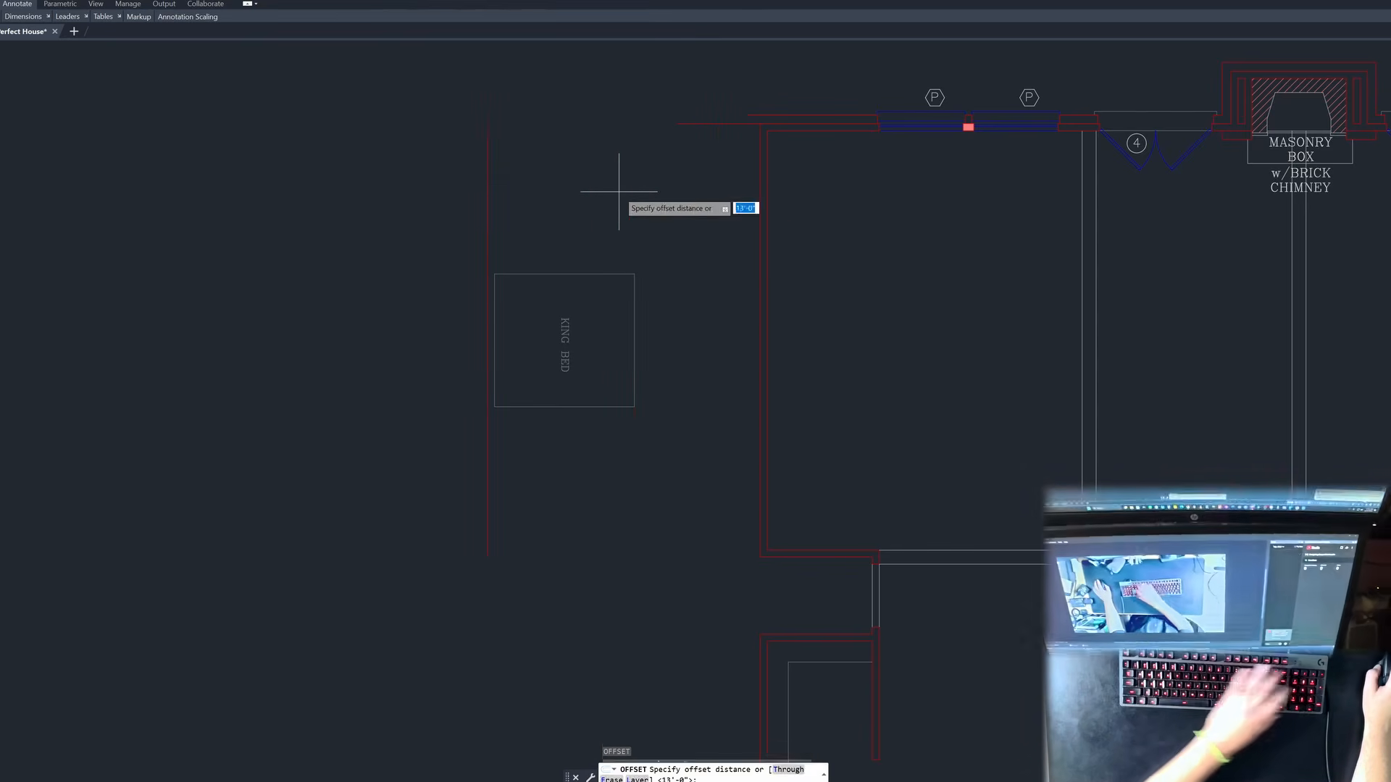
key(Return)
text(4)
key(Return)
click(492, 208)
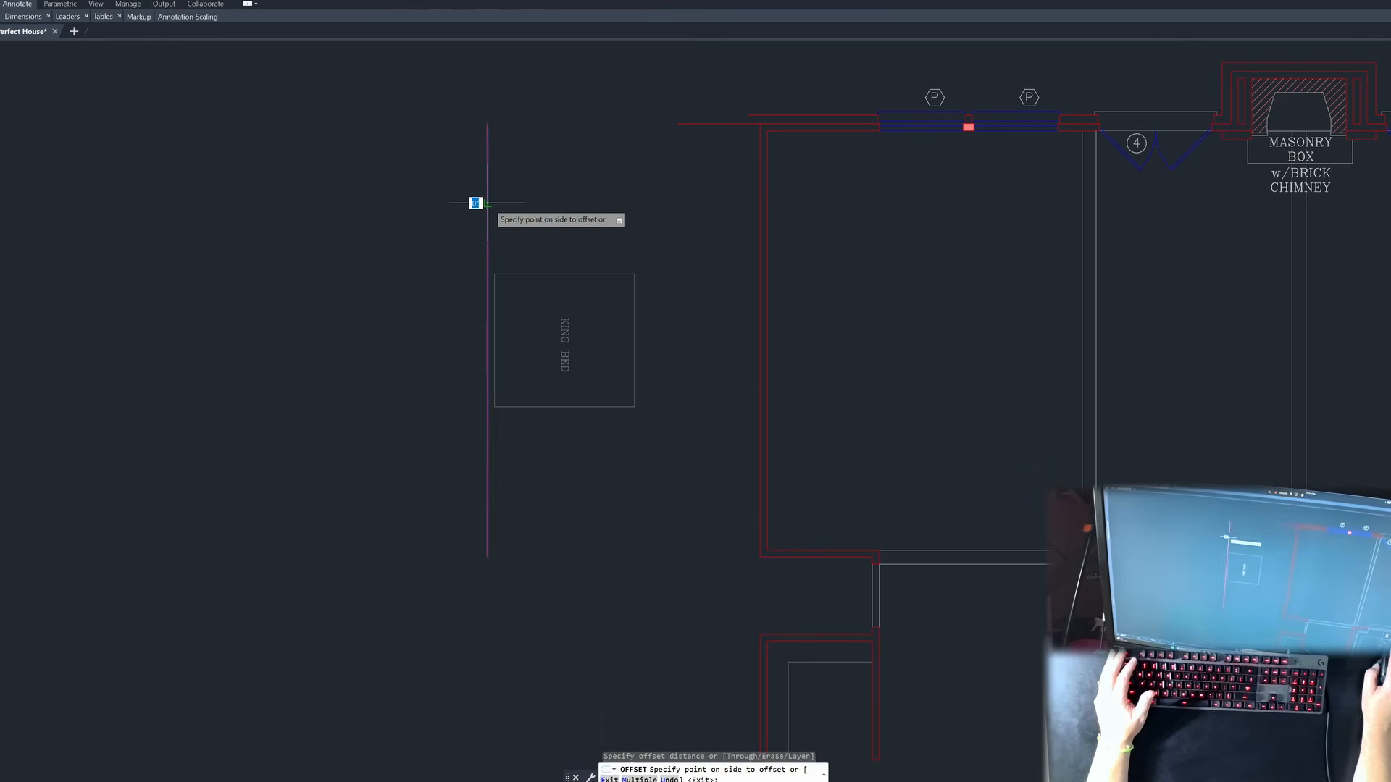
click(476, 206)
key(Escape)
key(Escape)
key(Escape)
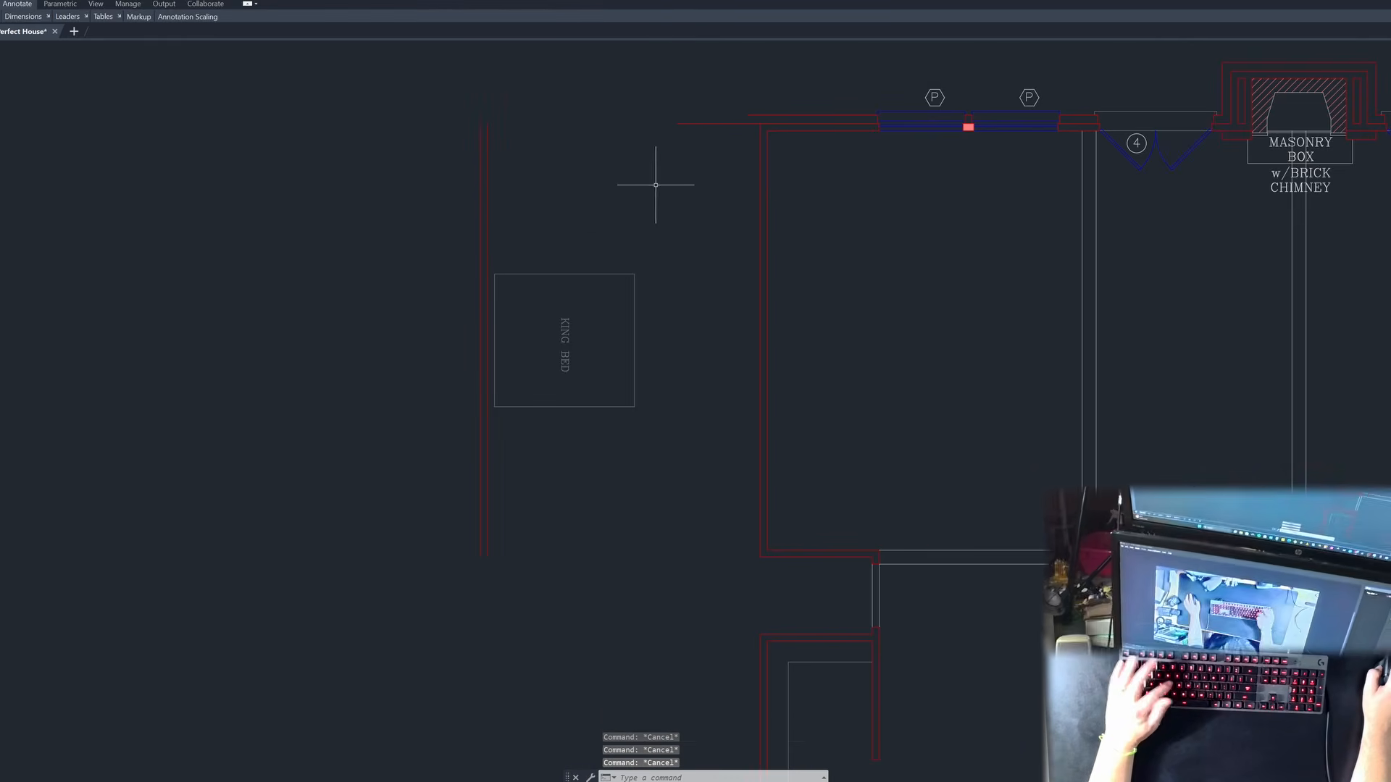
text(f)
key(Return)
click(773, 130)
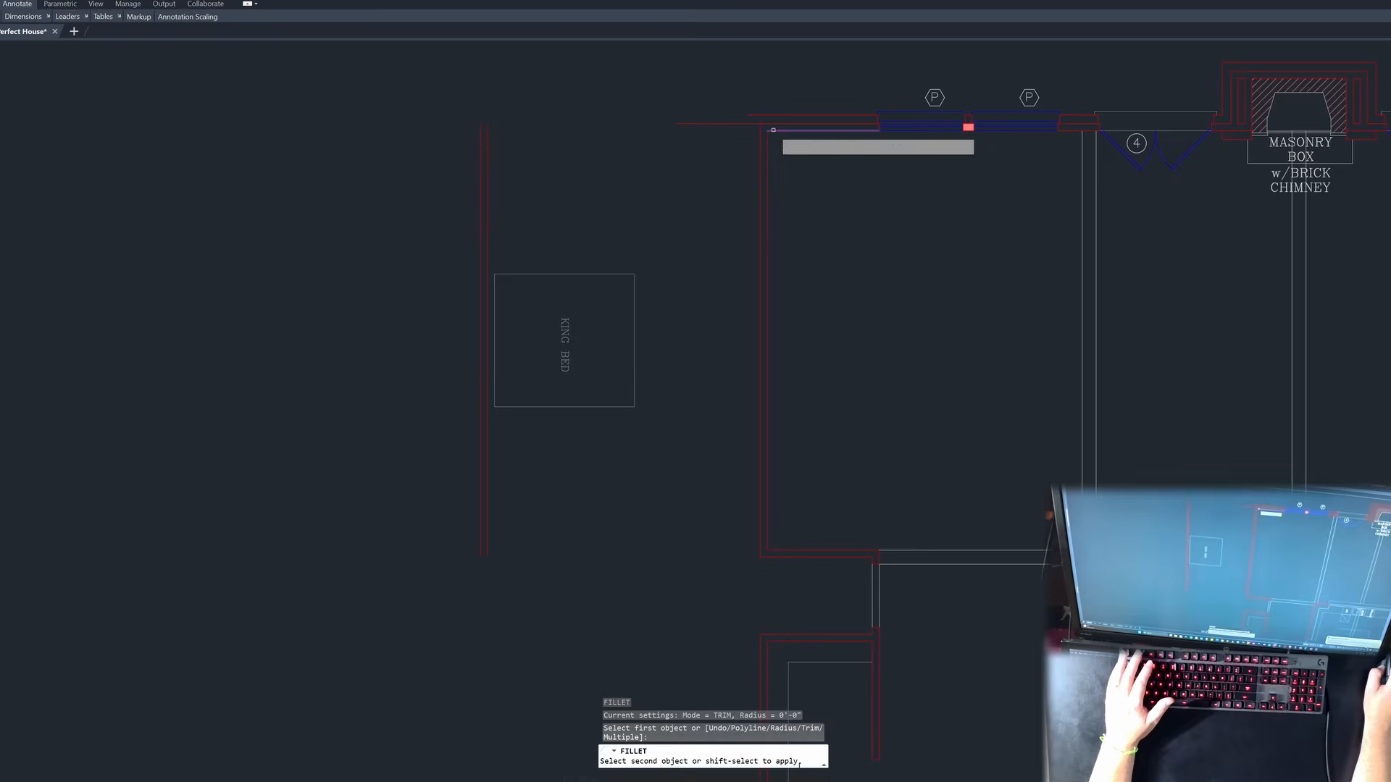
key(Escape)
scroll(387, 363, down, 2)
key(Escape)
key(Escape)
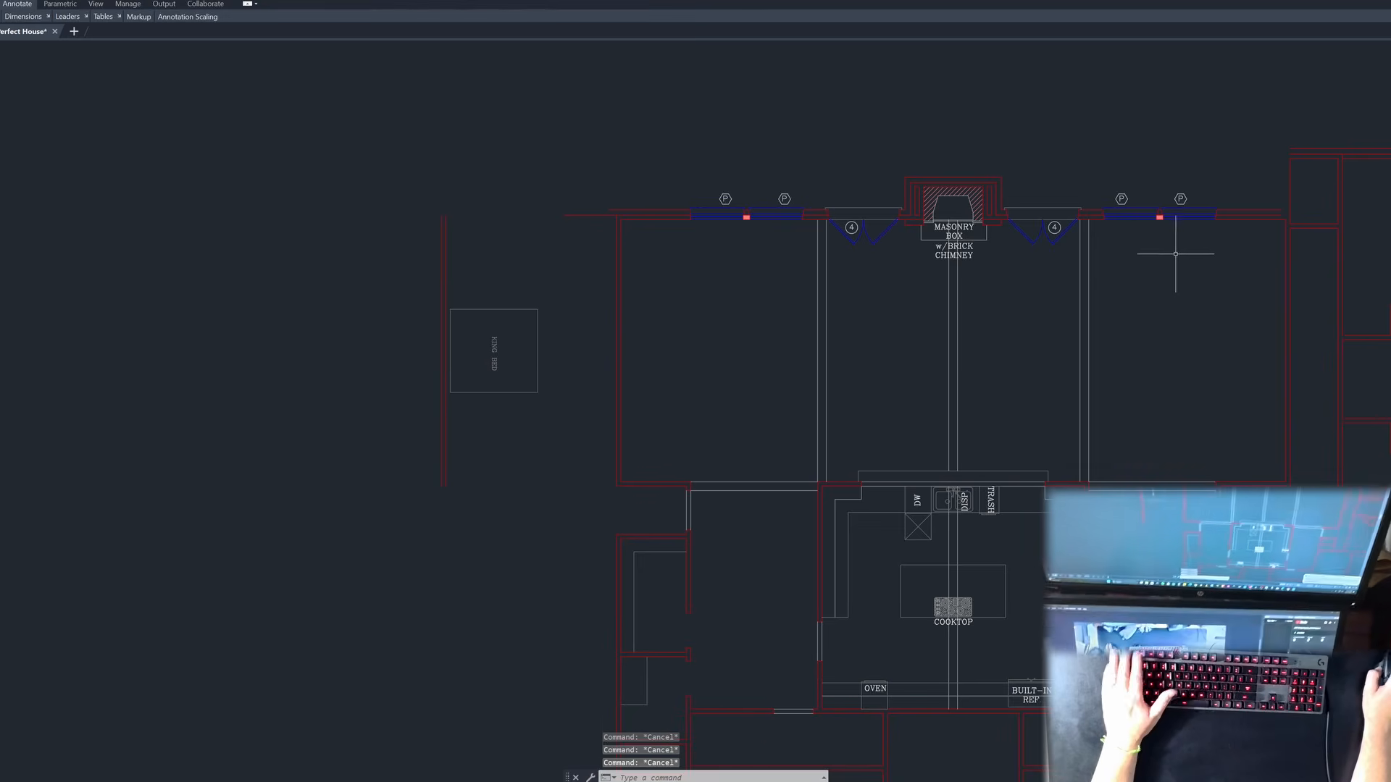
Step: Draw a horizontal line from the outer northwest corner of the east wing westward past the new wall beside the king bed
text(l)
key(Return)
click(1290, 148)
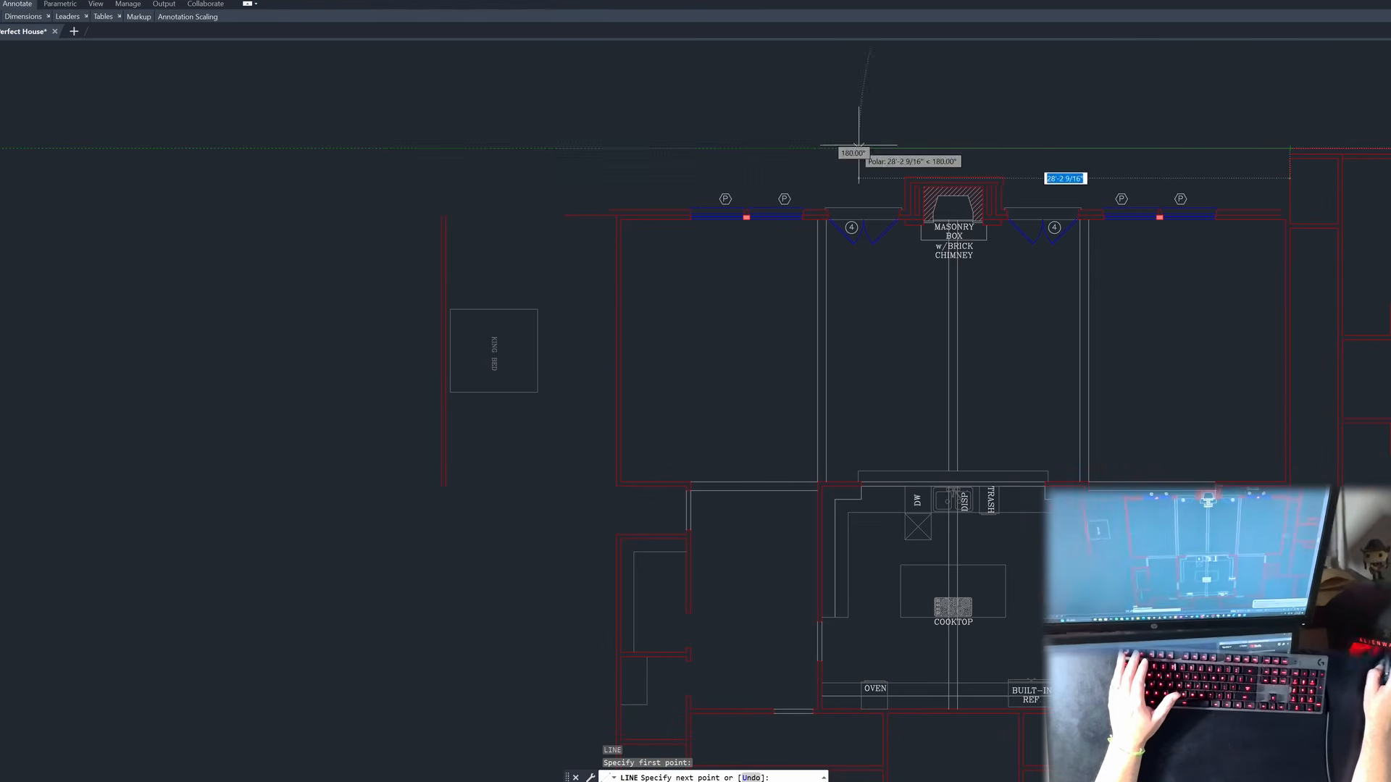
click(339, 149)
key(Return)
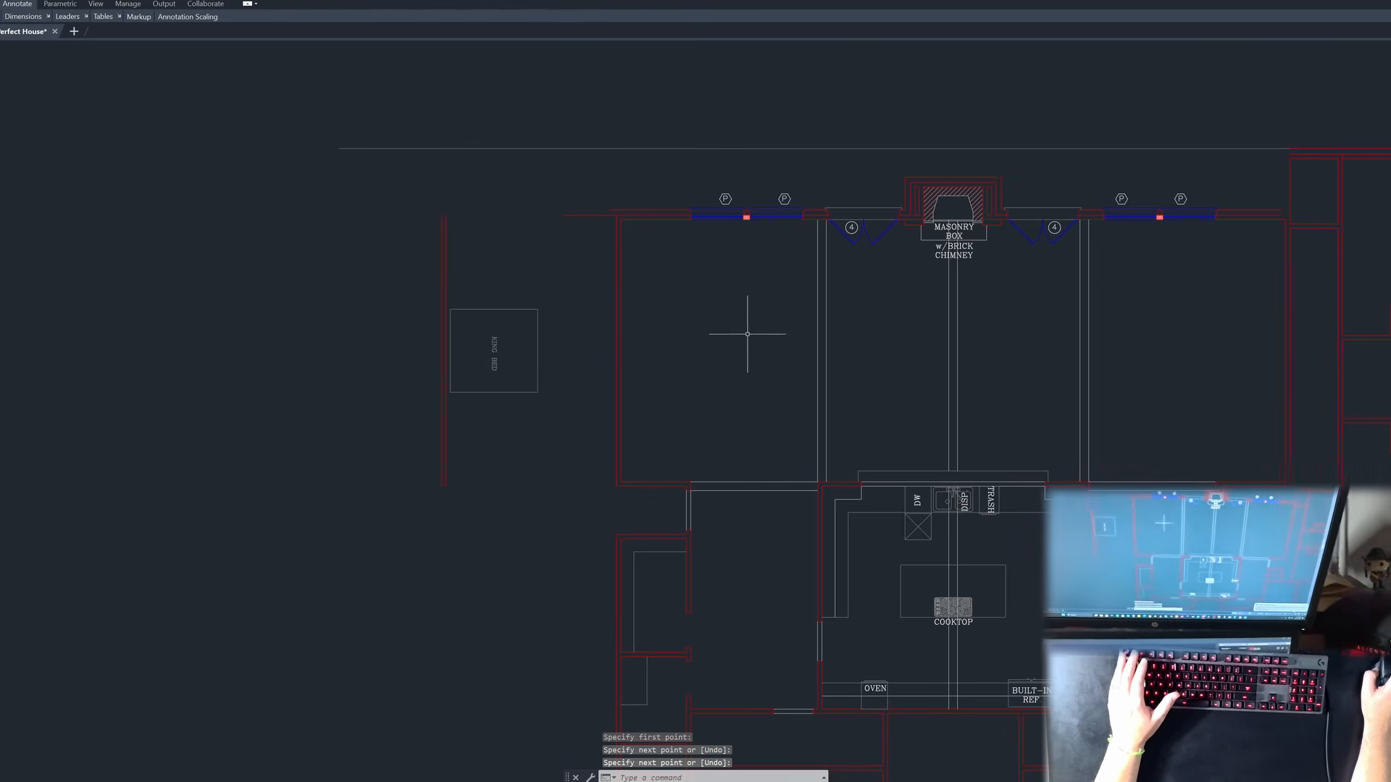
scroll(599, 258, up, 2)
key(Escape)
key(Escape)
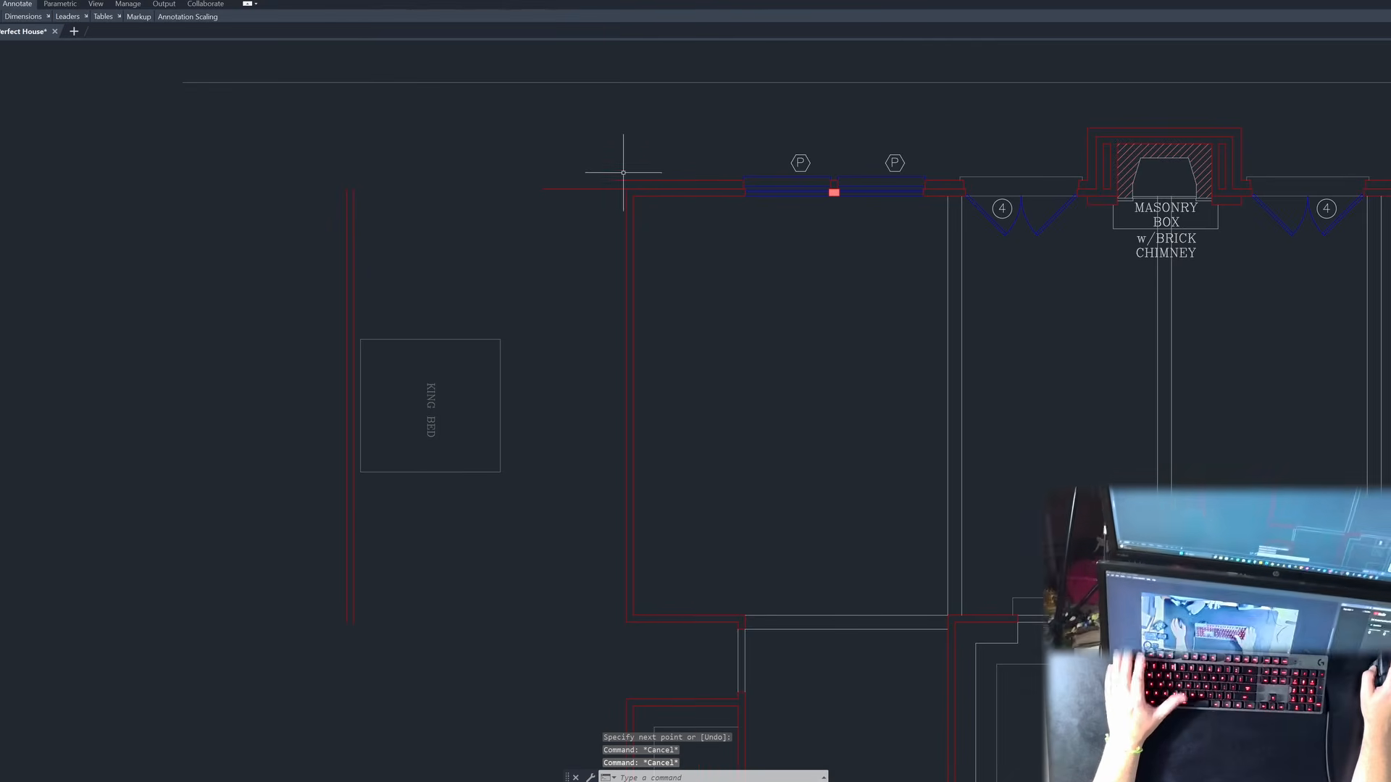
scroll(304, 302, down, 4)
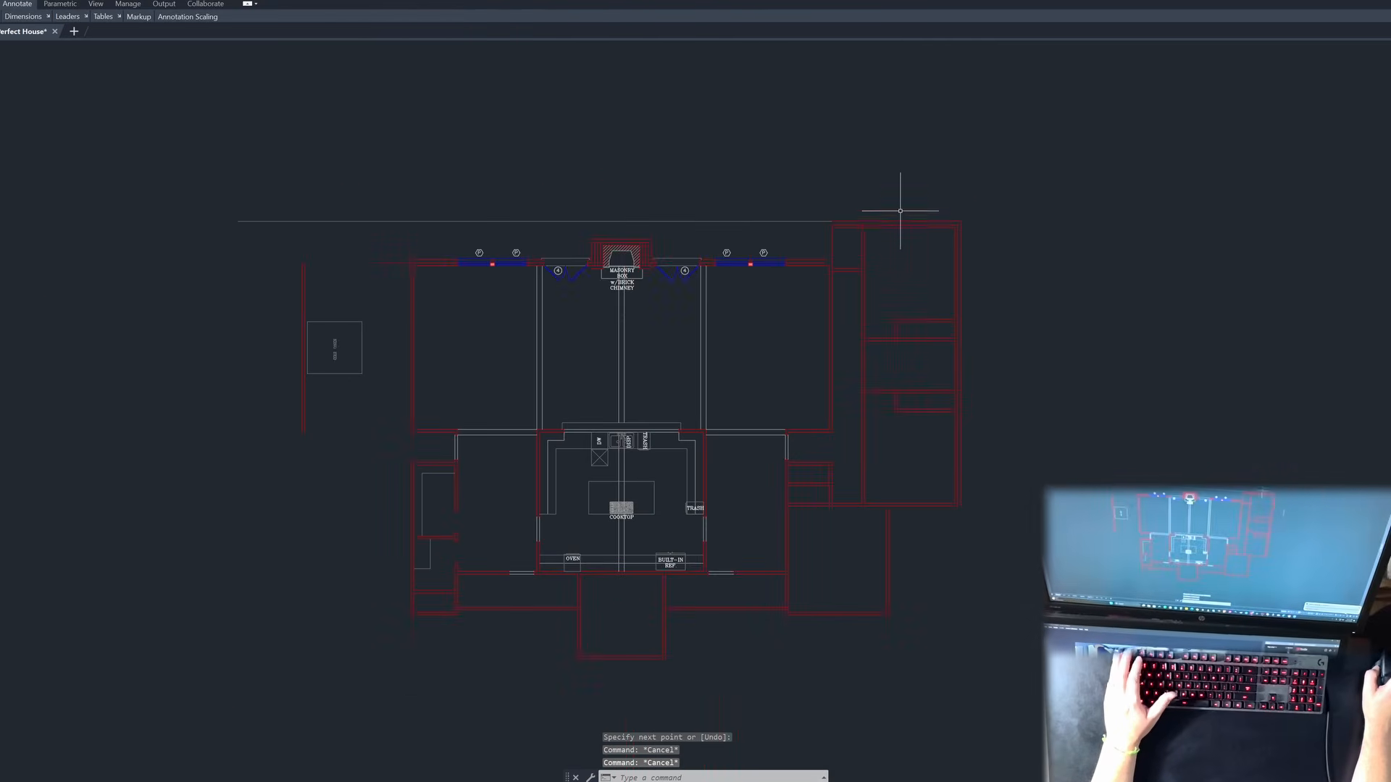
scroll(901, 211, up, 2)
key(Escape)
scroll(801, 254, up, 4)
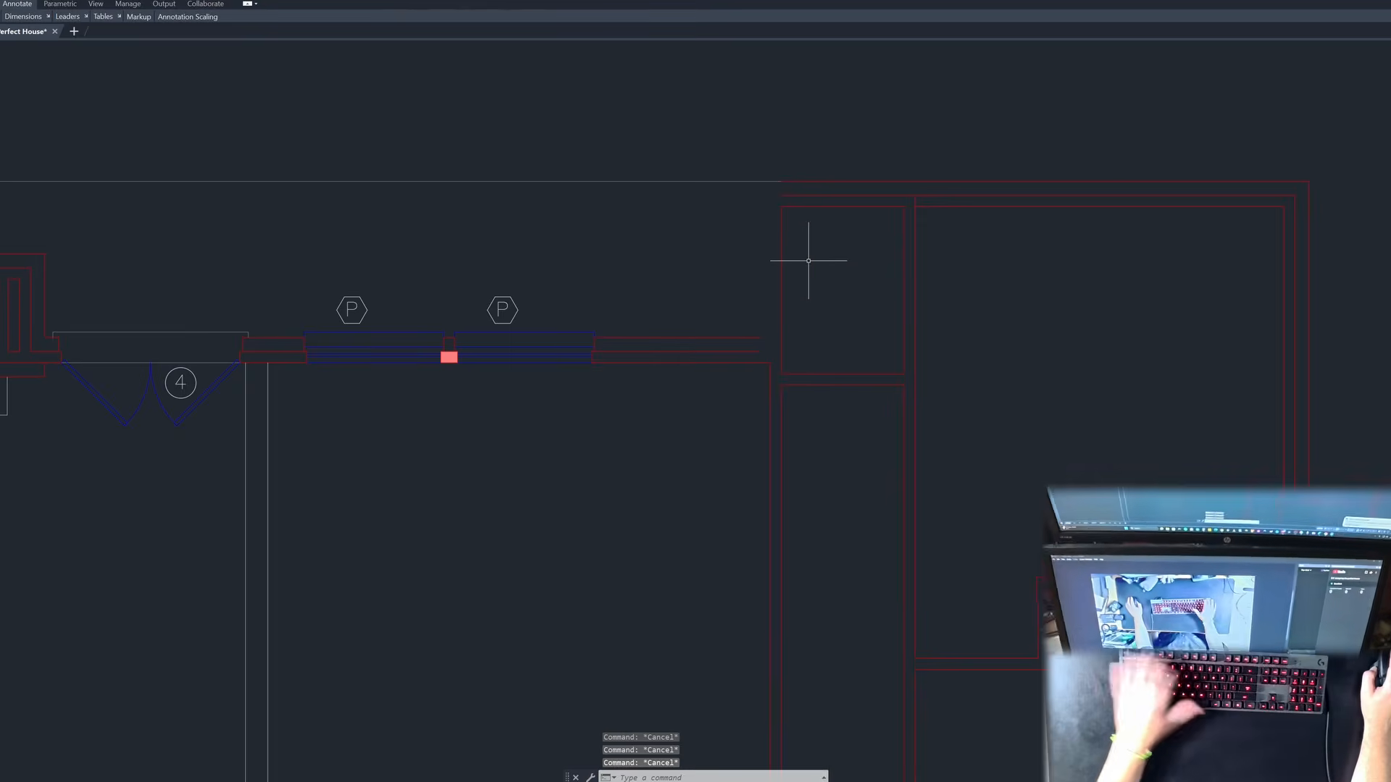
text(o)
key(Return)
text(4)
key(Return)
click(770, 254)
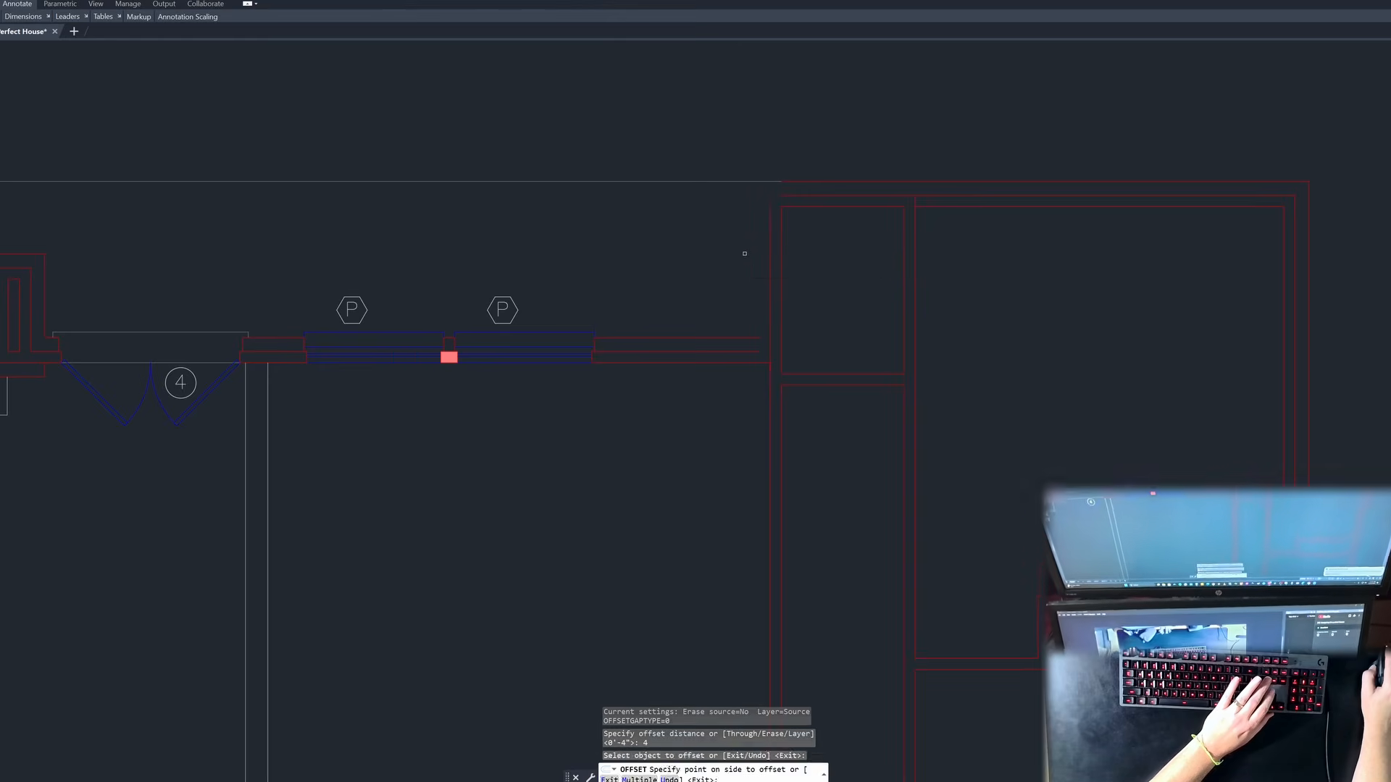
key(Escape)
Step: Offset the outer line of the east wing's northwest wall segment 5" to the west
text(o)
key(Return)
text(5)
key(Return)
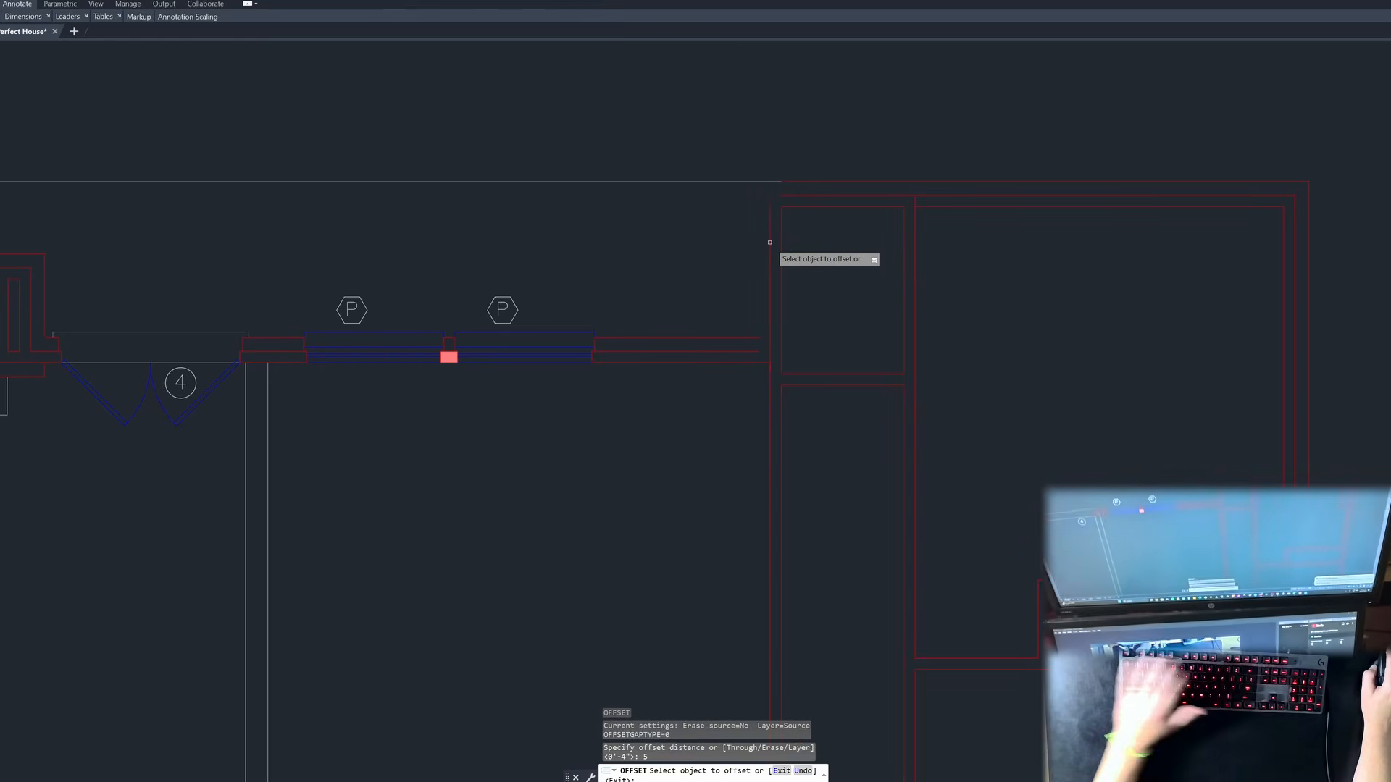
click(770, 243)
click(761, 272)
key(Escape)
Step: Fillet the main house's north wall lines with the east wing's west wall lines to close the inside corner at zero radius
text(f)
key(Return)
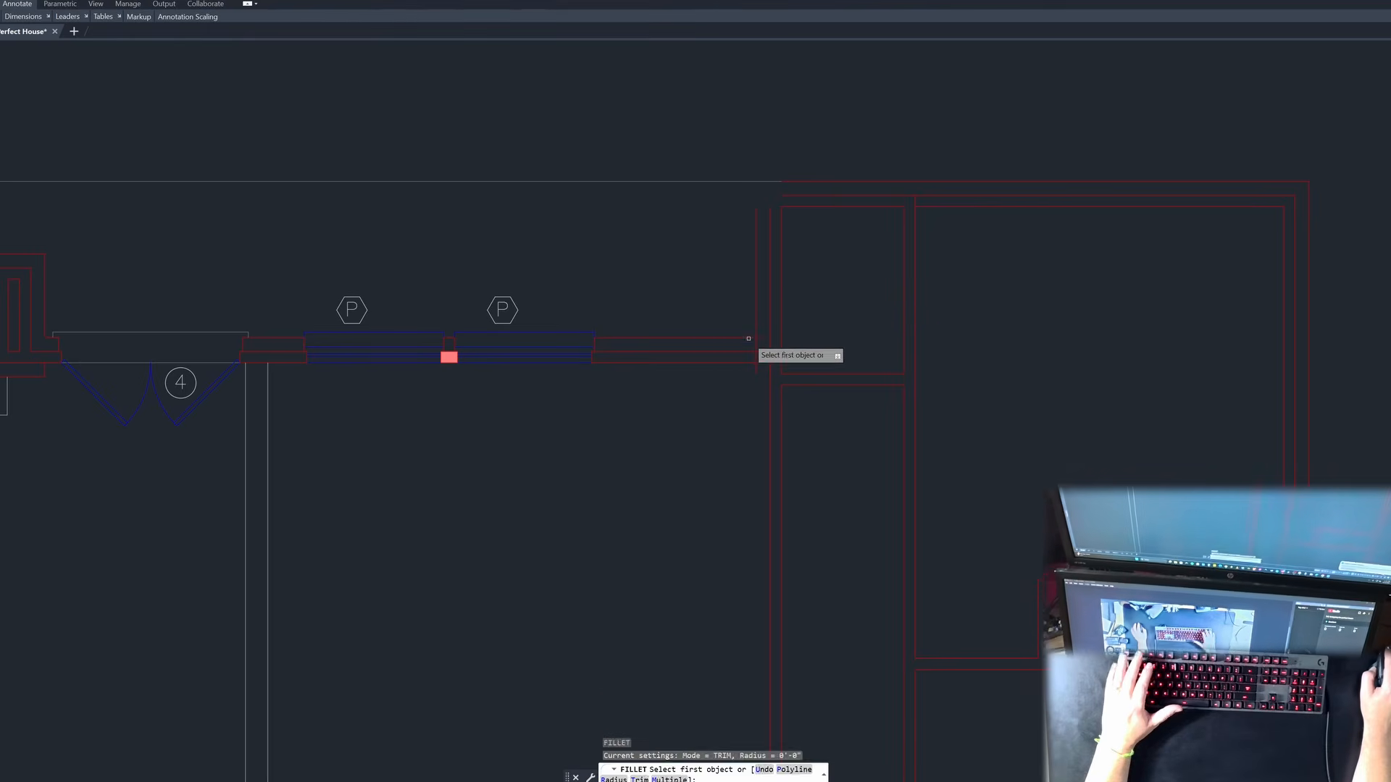
click(748, 338)
click(756, 319)
key(Return)
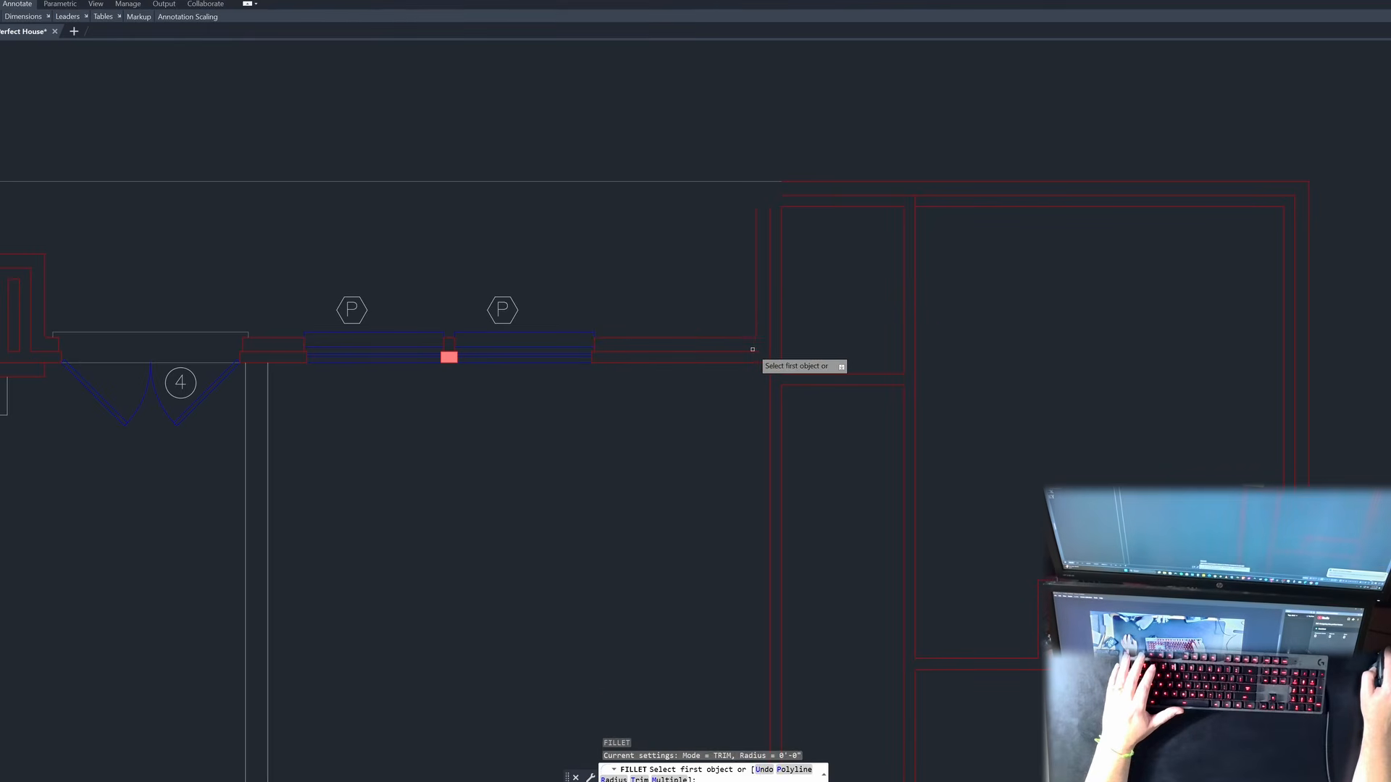
click(770, 333)
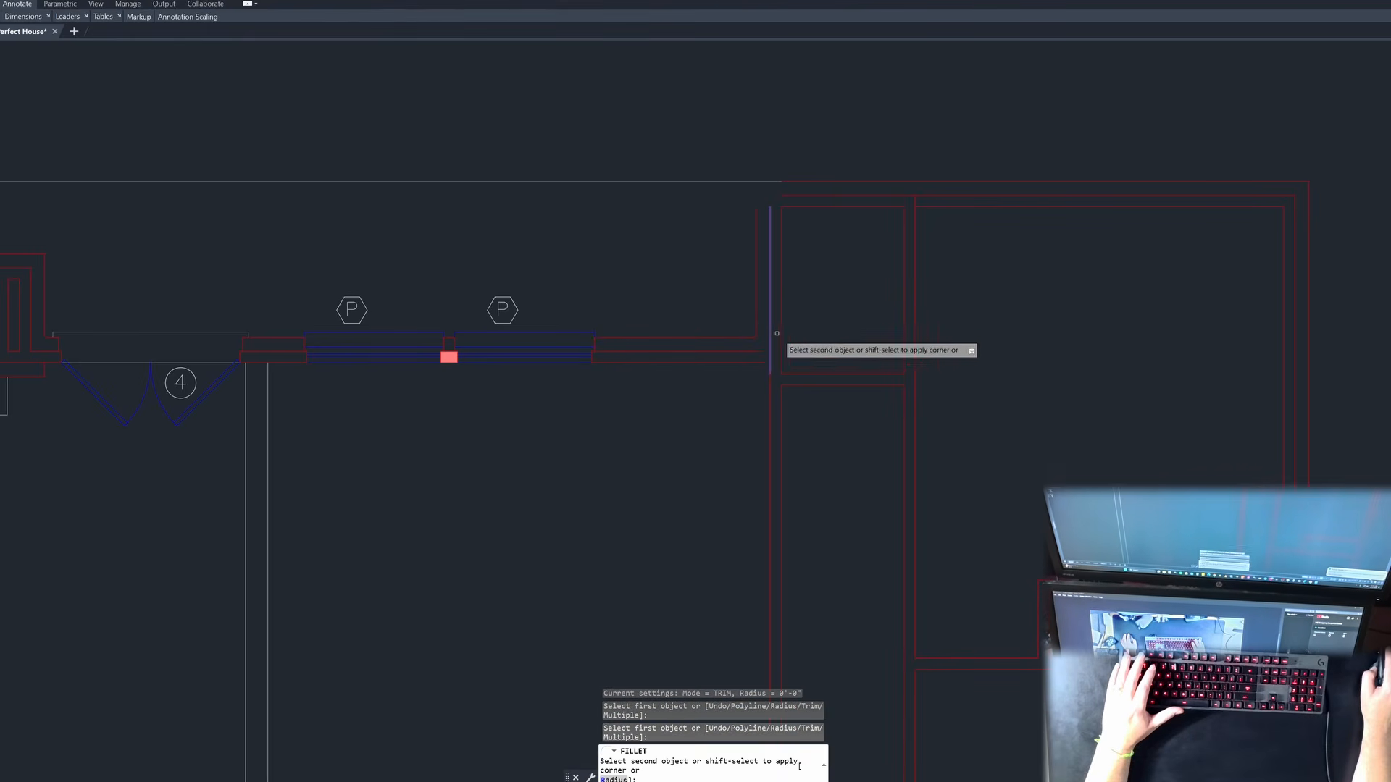
click(757, 352)
Step: Fillet the middle and outer wall lines at the east wing's northwest corner into closed corners, extending the outer north line to the west wall
key(Return)
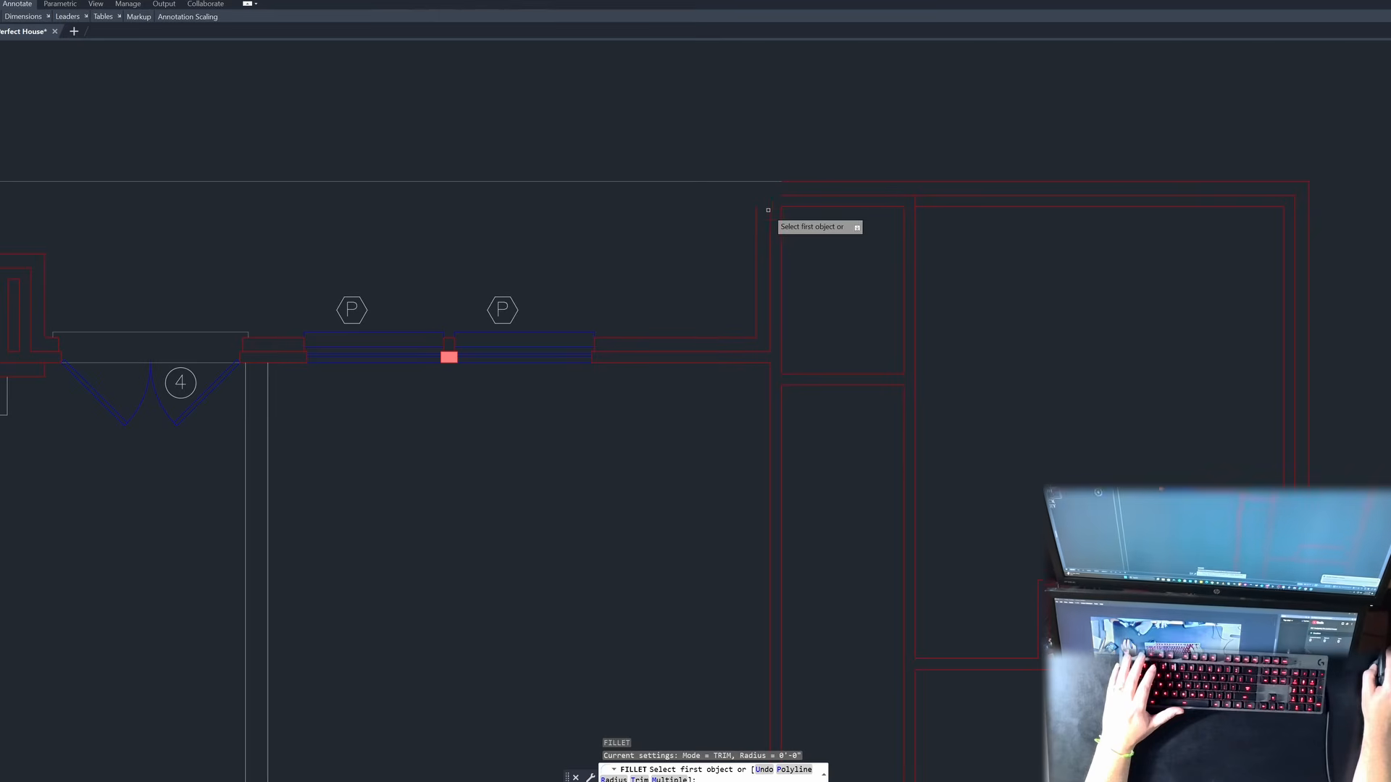
click(785, 196)
click(770, 217)
key(Return)
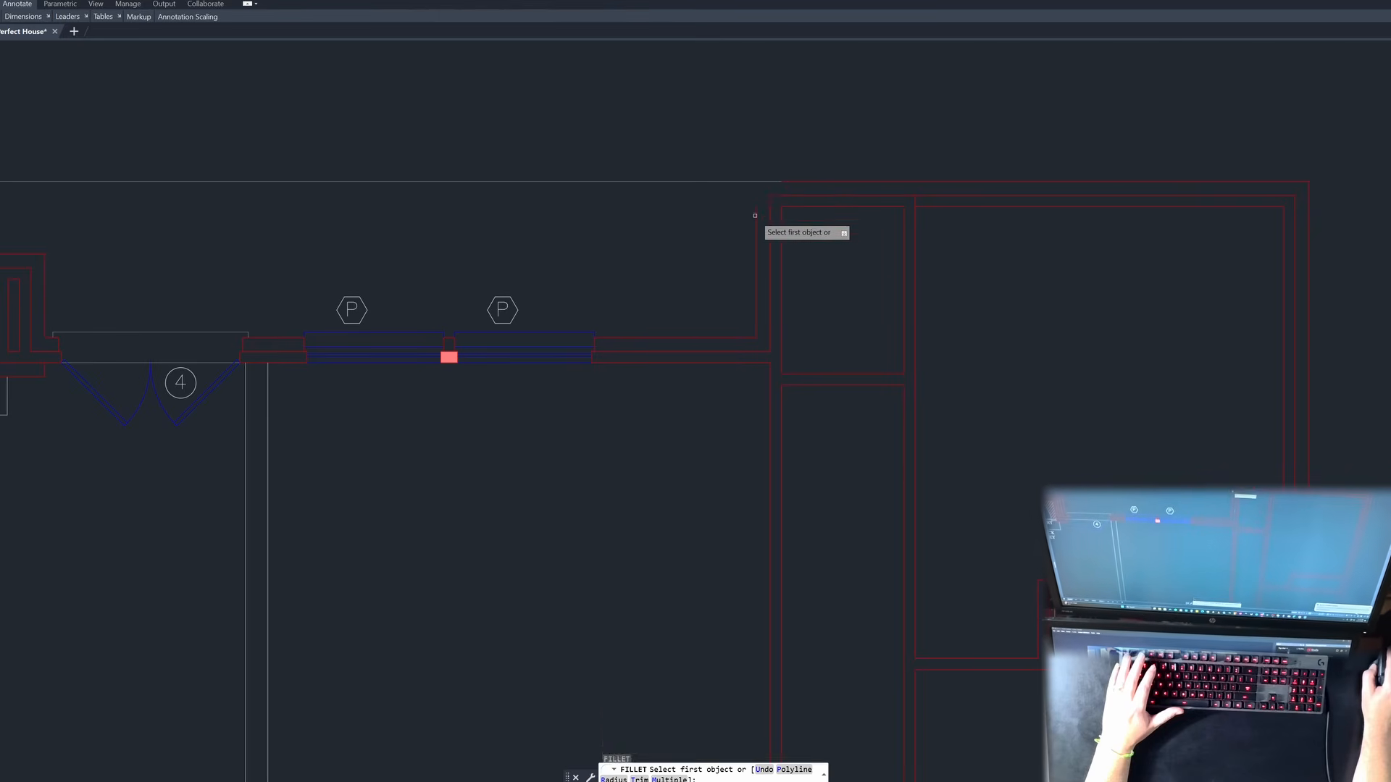
click(737, 181)
click(757, 215)
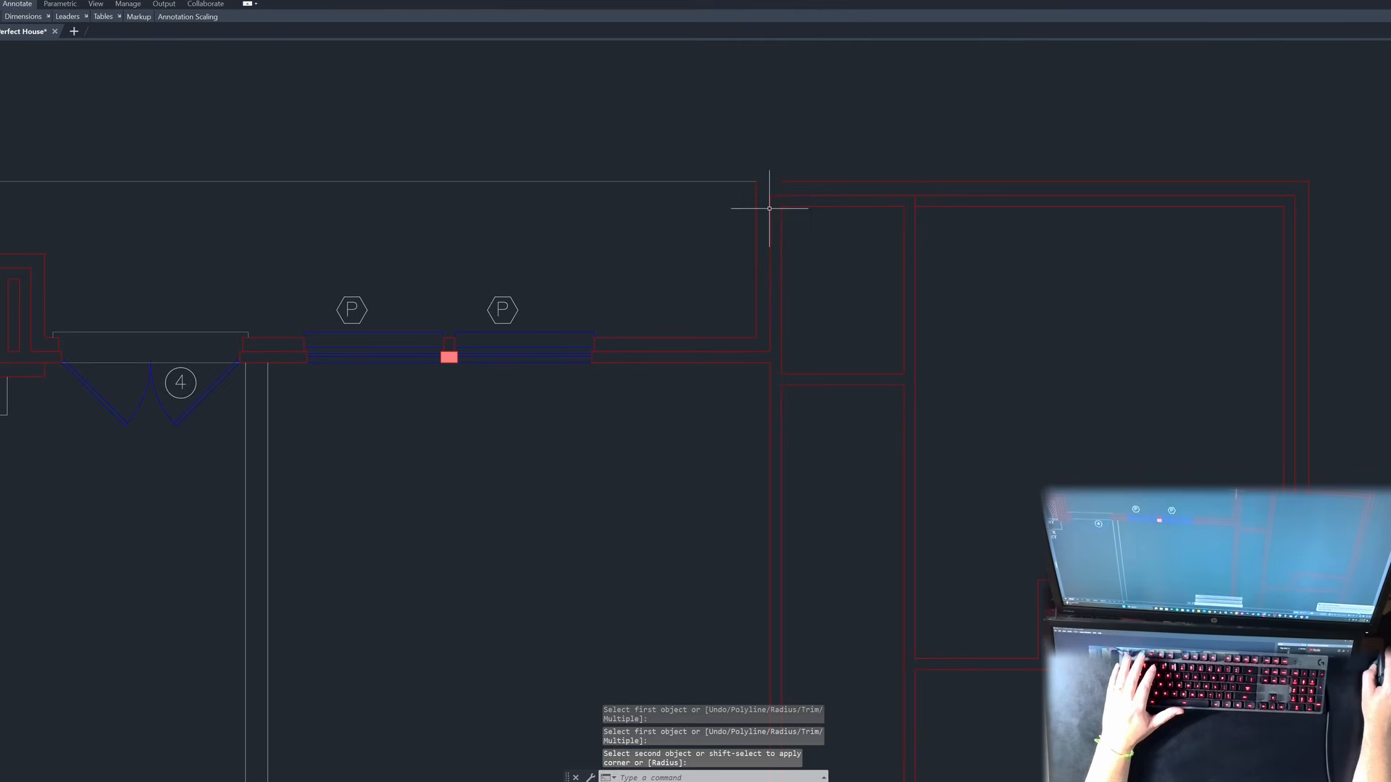
key(space)
click(757, 202)
click(783, 182)
scroll(798, 213, down, 5)
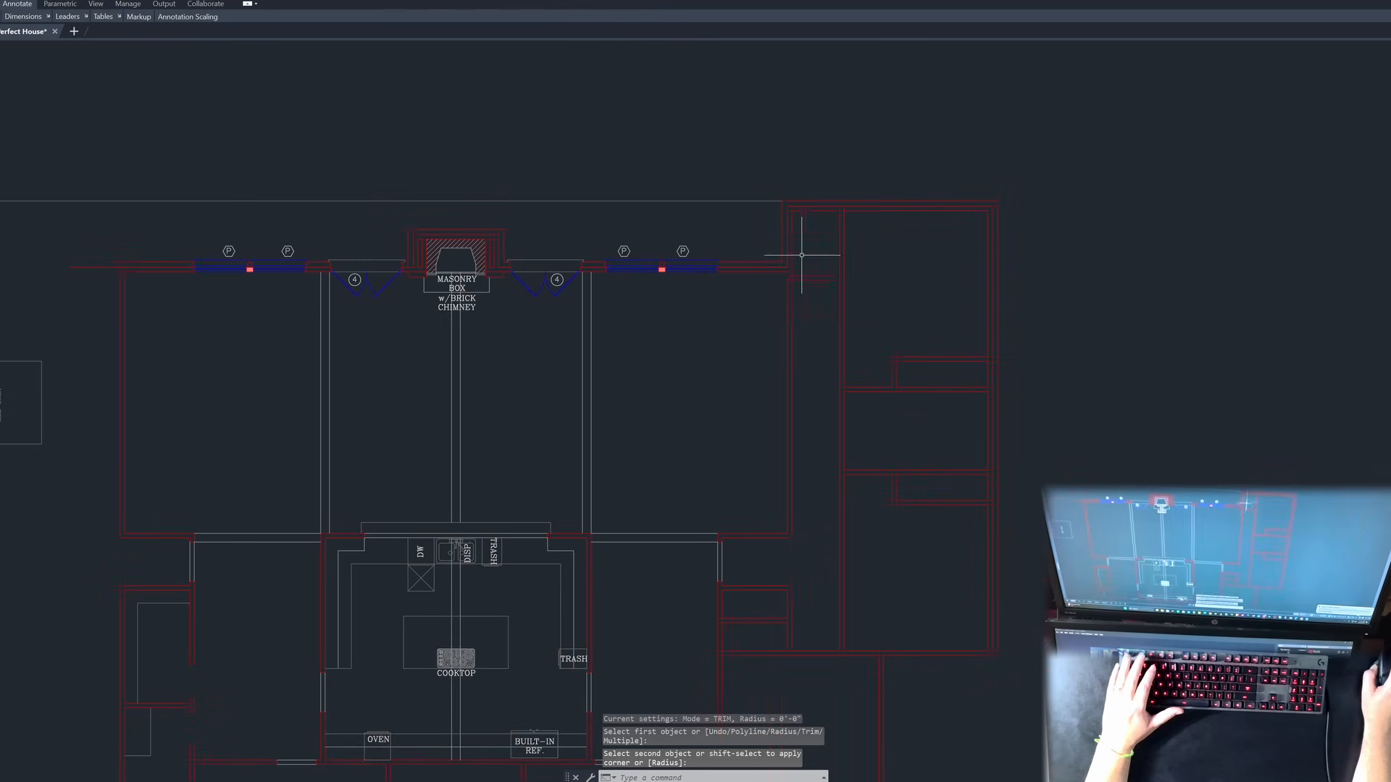
key(Escape)
key(Escape)
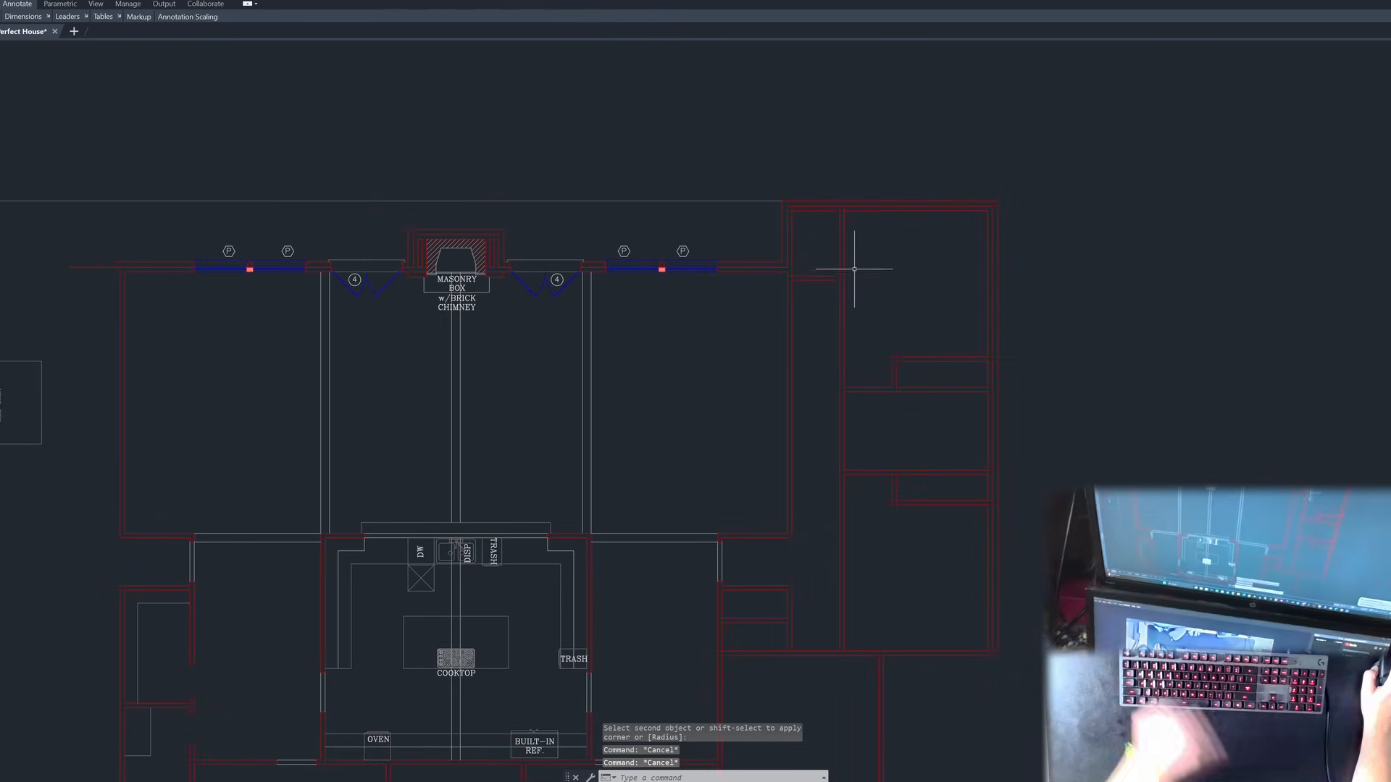
Step: Mirror the east wing's northwest corner wall lines to the west wing about the fireplace's vertical centerline, keeping the originals
scroll(363, 245, up, 2)
text(mi)
key(space)
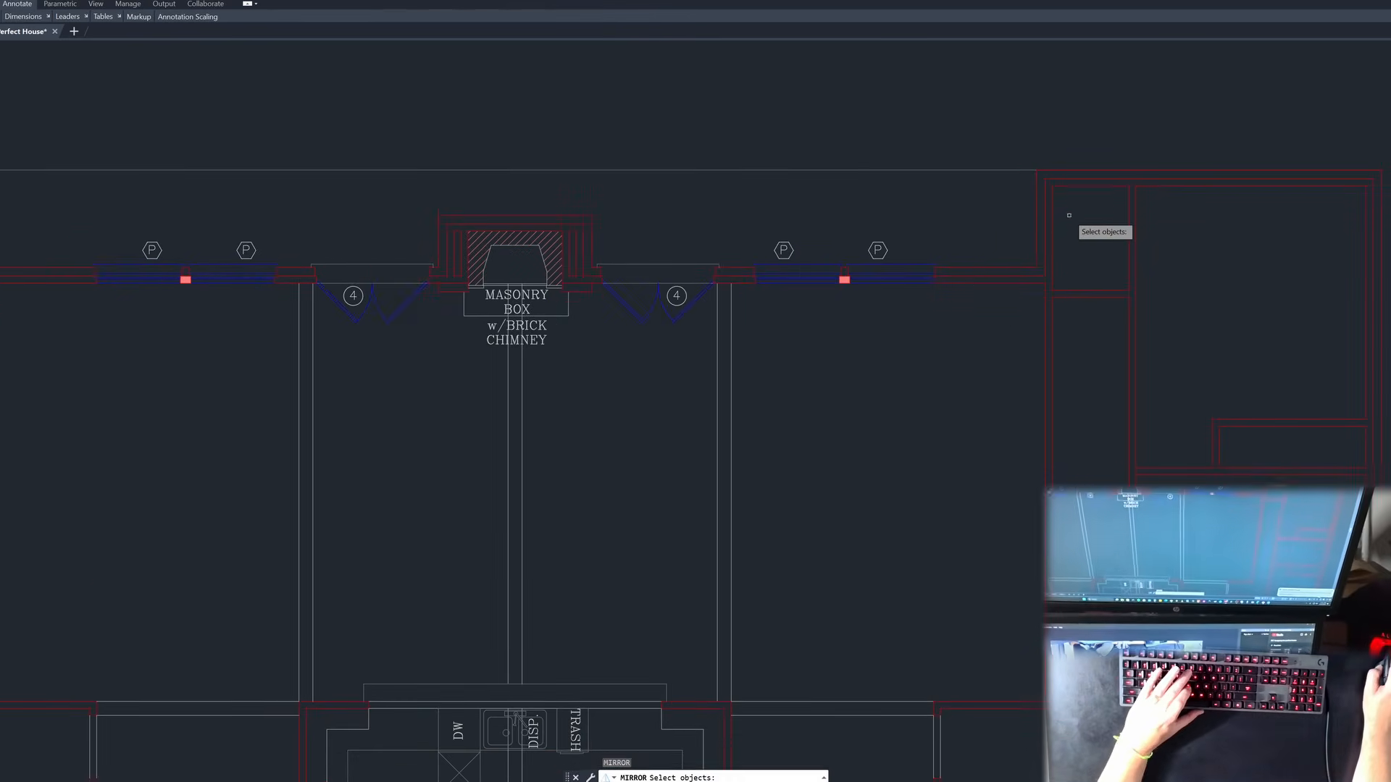
click(1070, 215)
click(1013, 203)
click(1085, 202)
click(1073, 158)
scroll(1103, 204, down, 5)
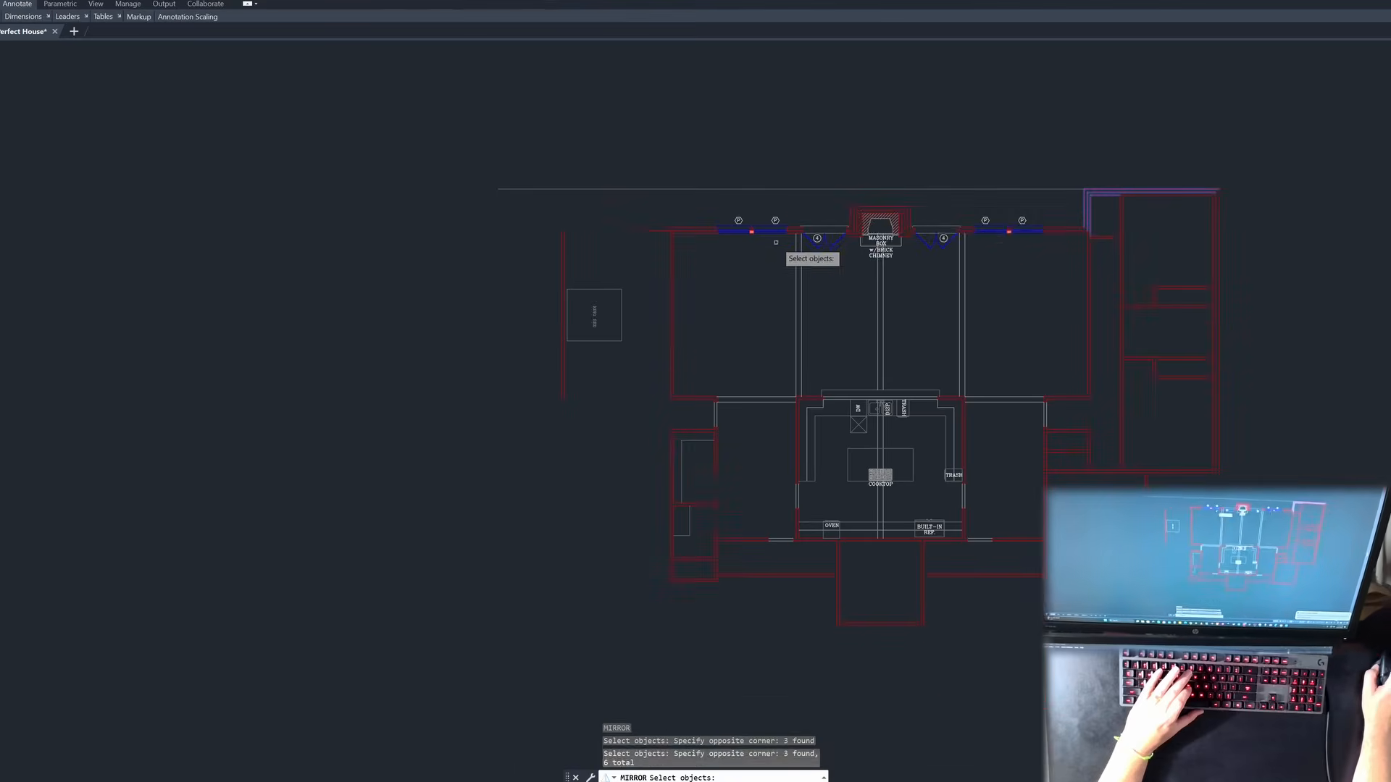
key(space)
scroll(891, 213, up, 5)
click(847, 213)
click(847, 195)
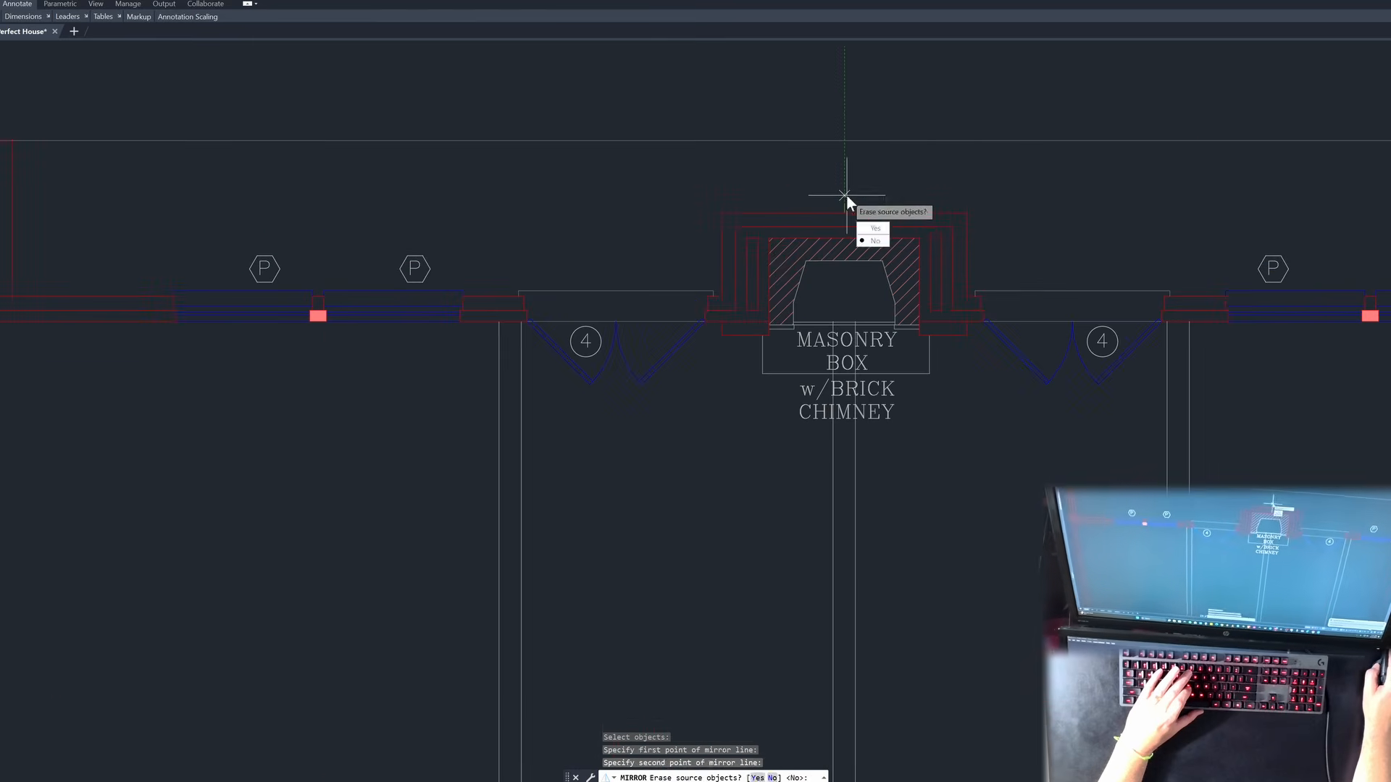
key(space)
scroll(902, 201, down, 4)
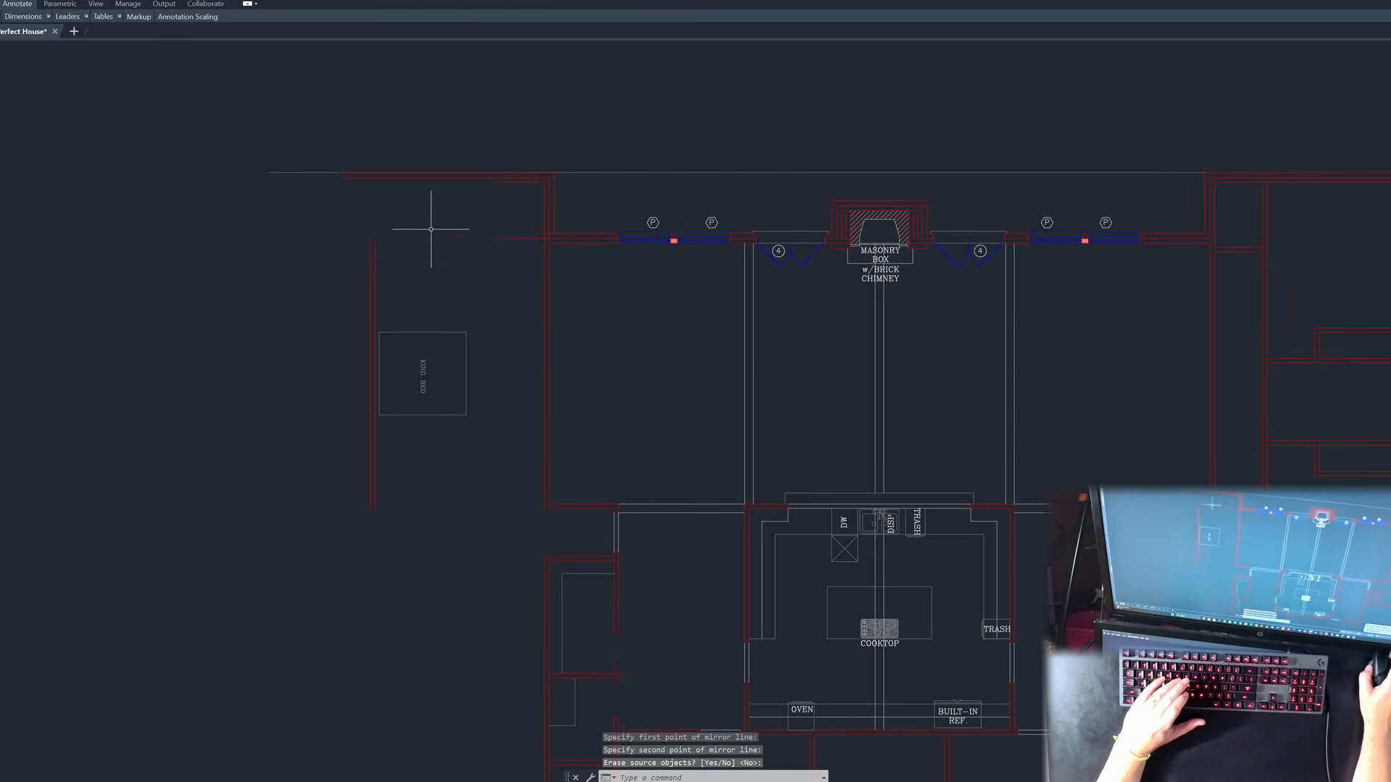
Step: Fillet the mirrored west wing wall lines with the main house's north wall lines to close their inside corner
scroll(529, 274, up, 4)
key(Escape)
key(Escape)
key(Escape)
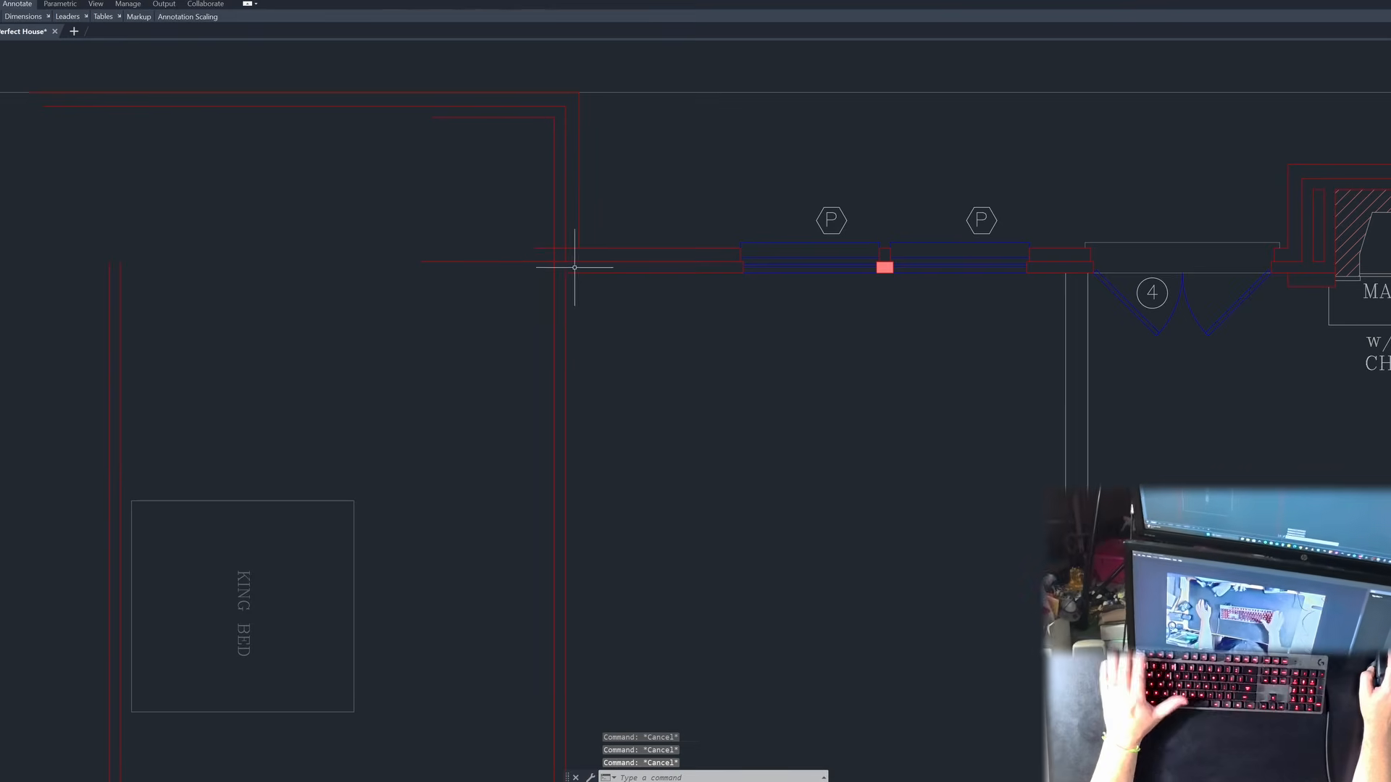
key(space)
click(596, 249)
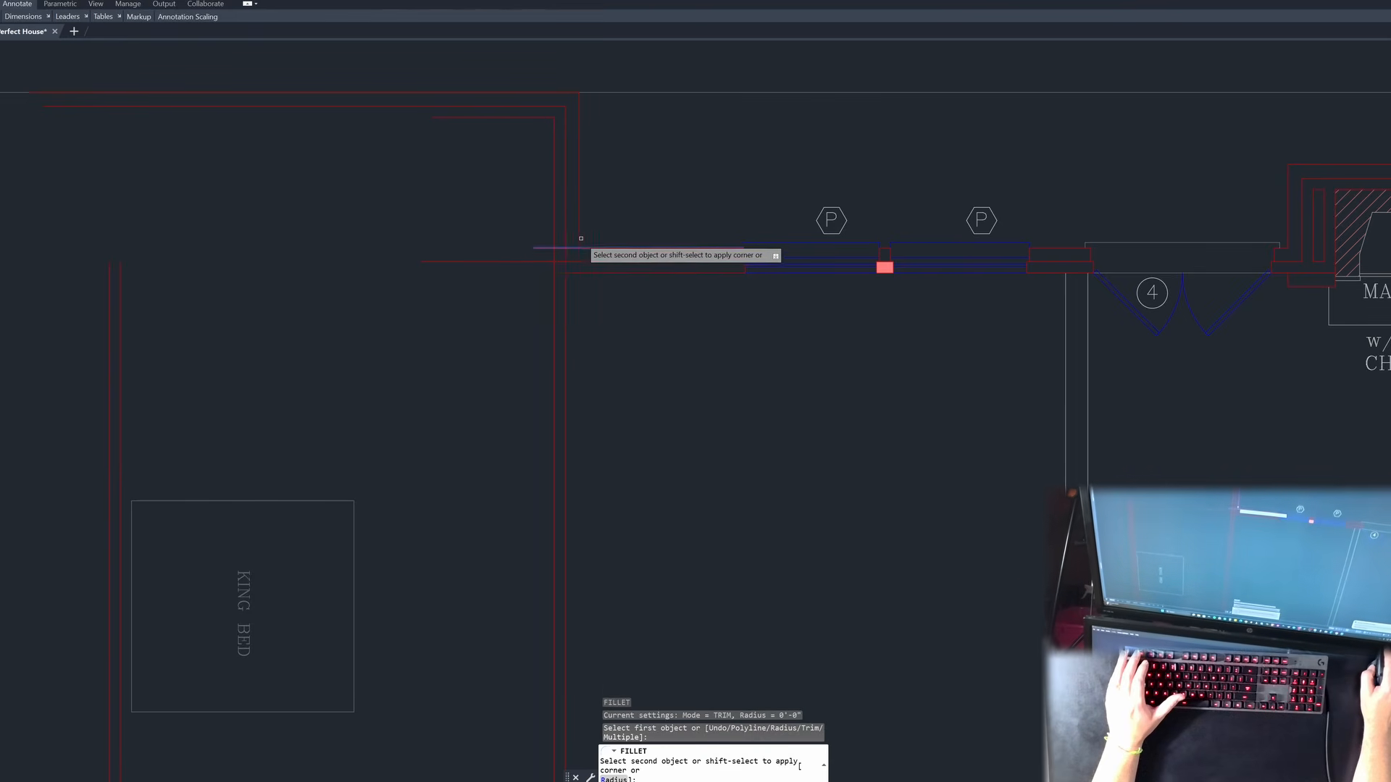
click(577, 238)
click(576, 238)
click(578, 235)
key(space)
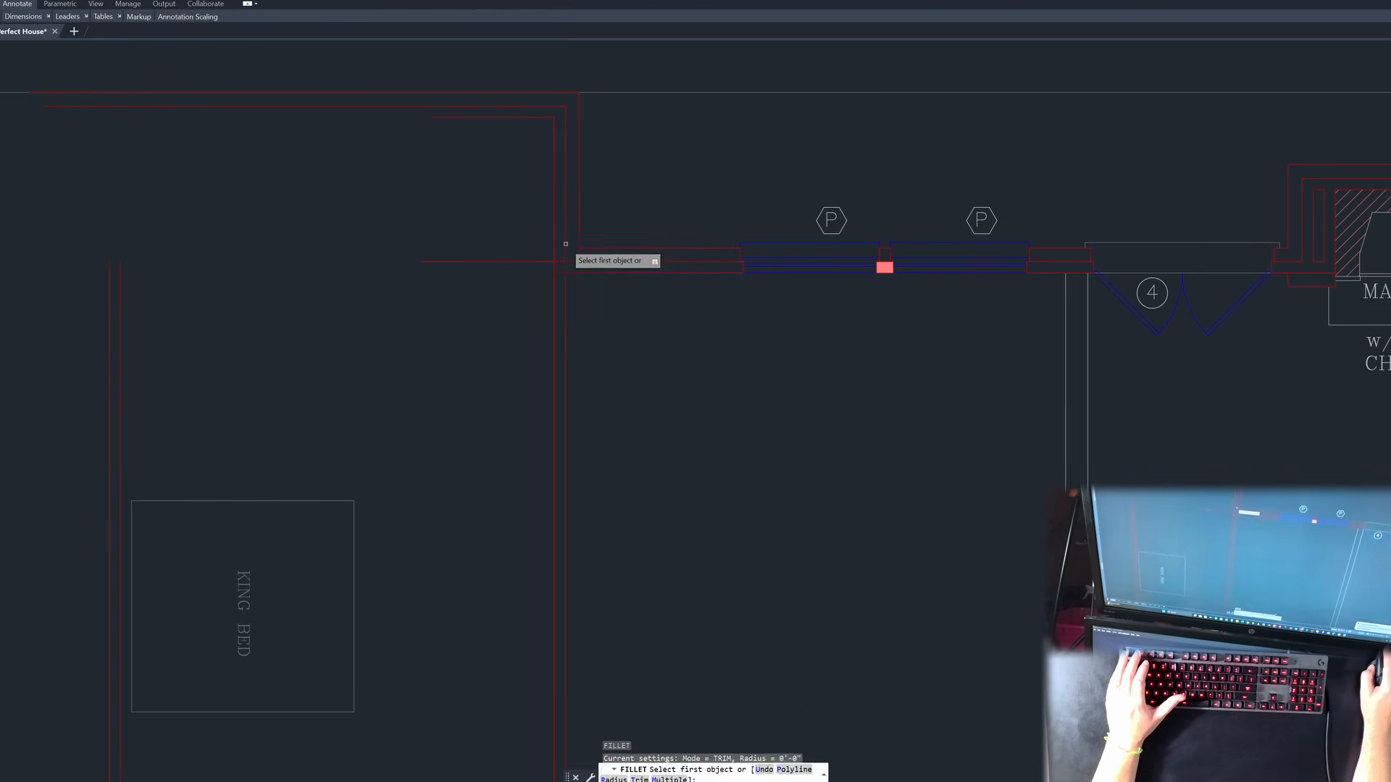
click(576, 262)
click(646, 274)
scroll(681, 279, down, 2)
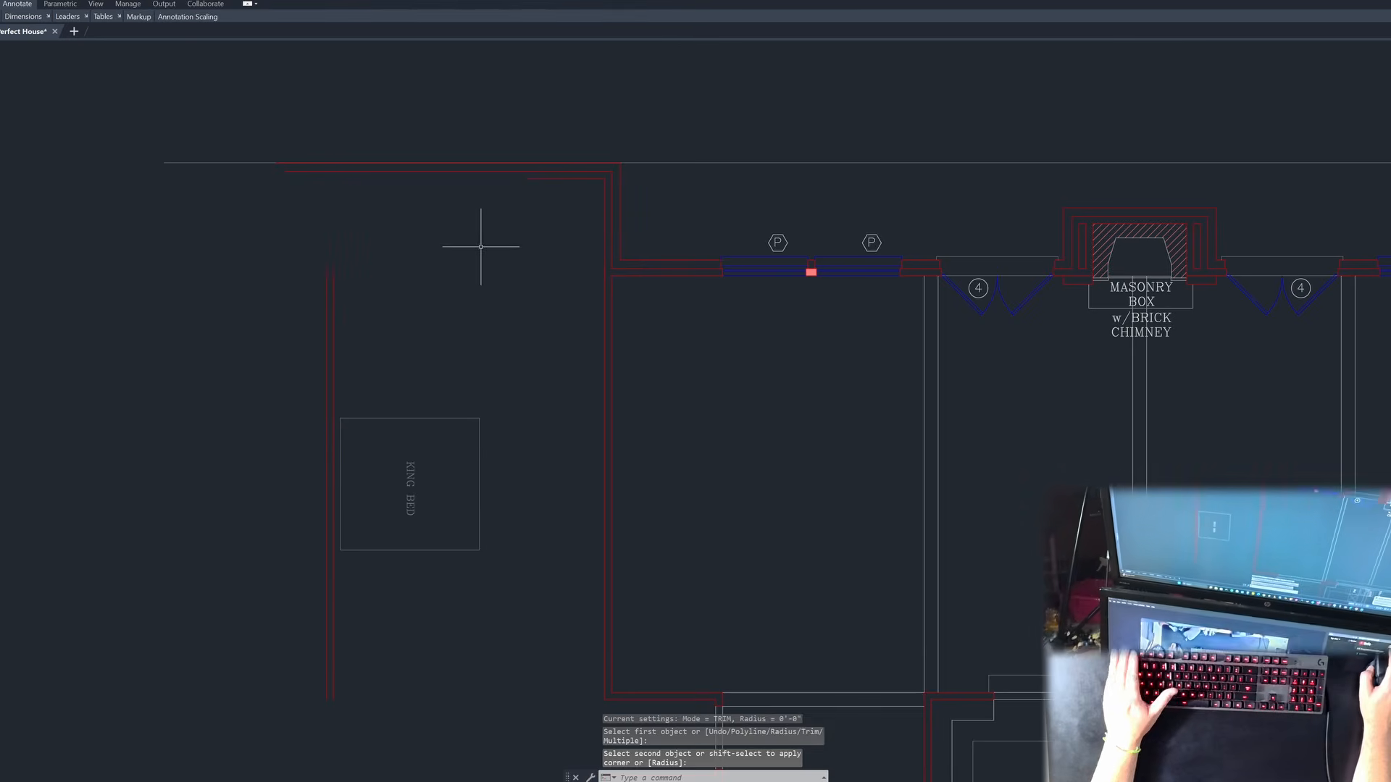
Step: Fillet the two inner north wall lines with the double-line west wall beside the king bed to form the bedroom's northwest corner
key(space)
click(554, 178)
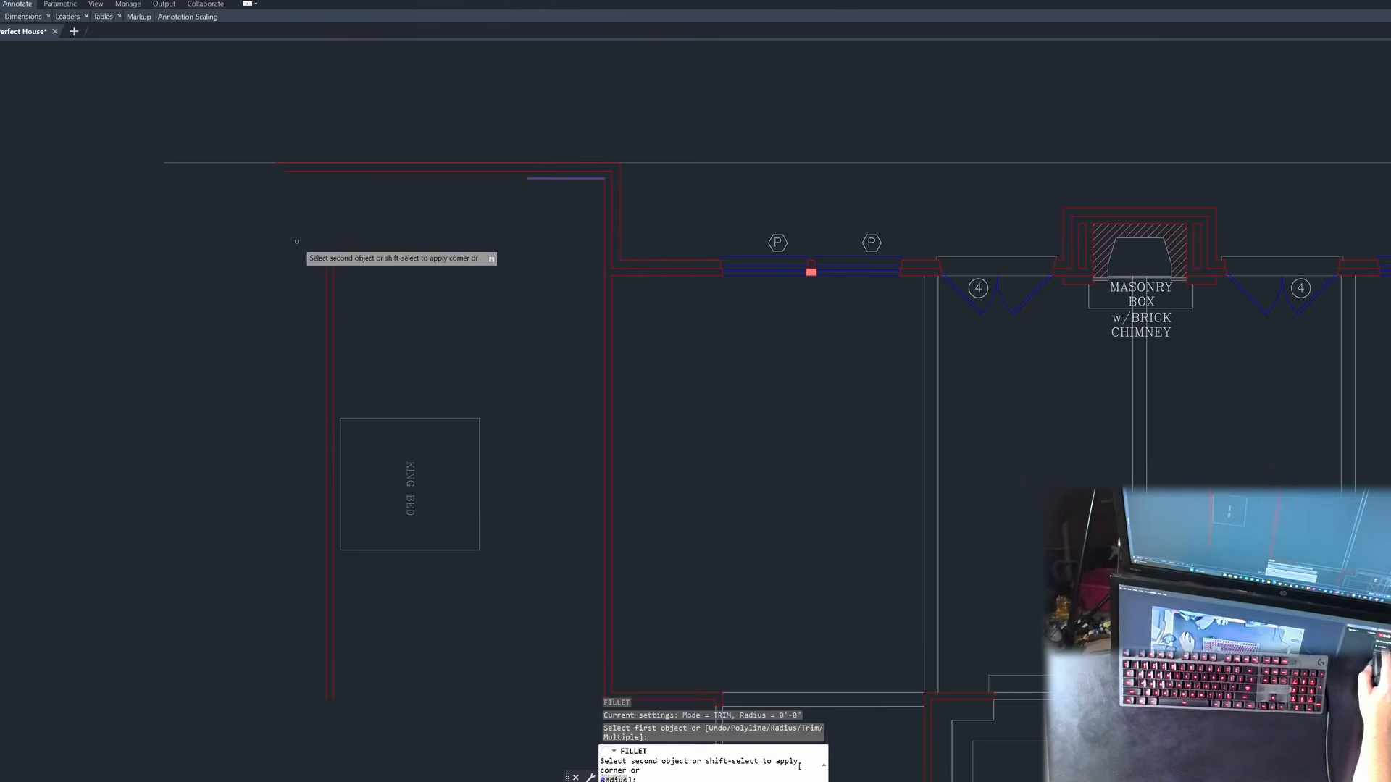
click(328, 281)
key(space)
click(329, 286)
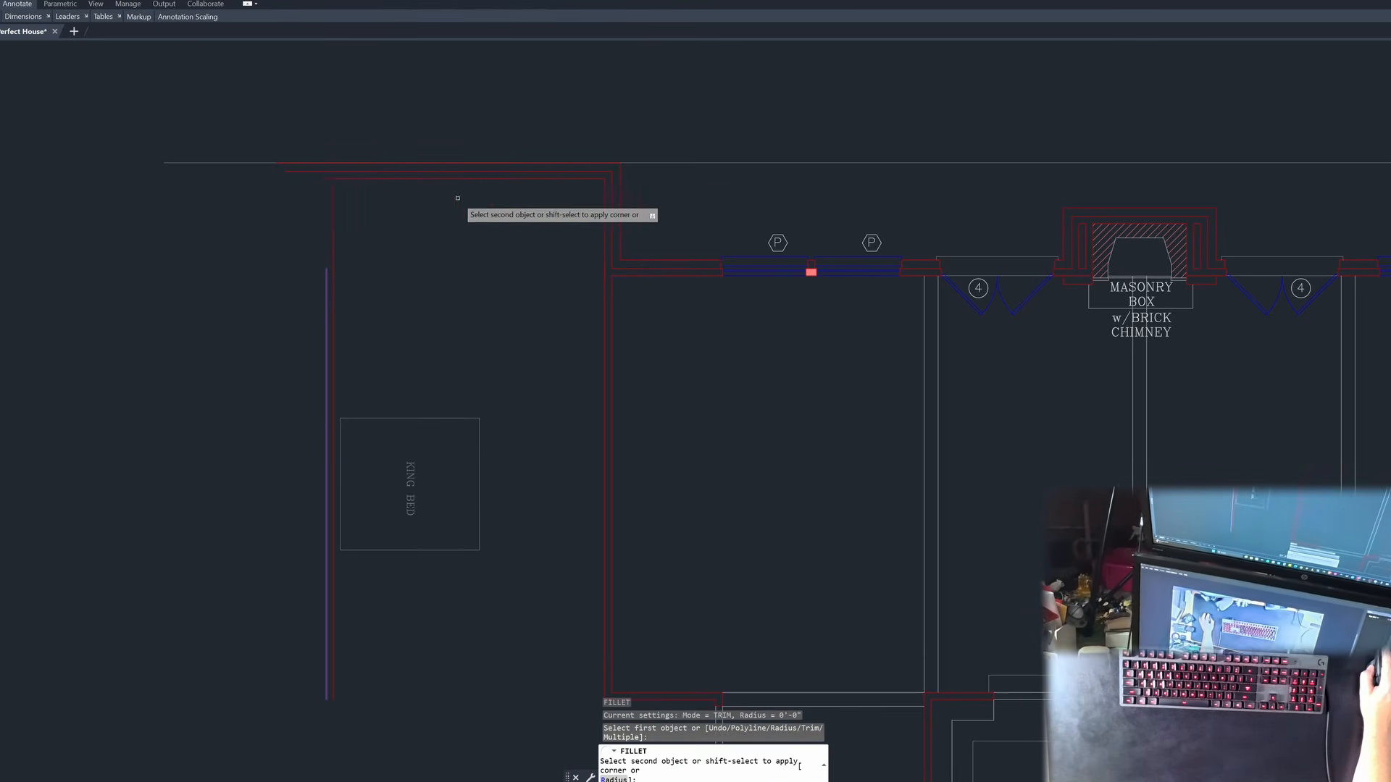
click(455, 172)
key(Escape)
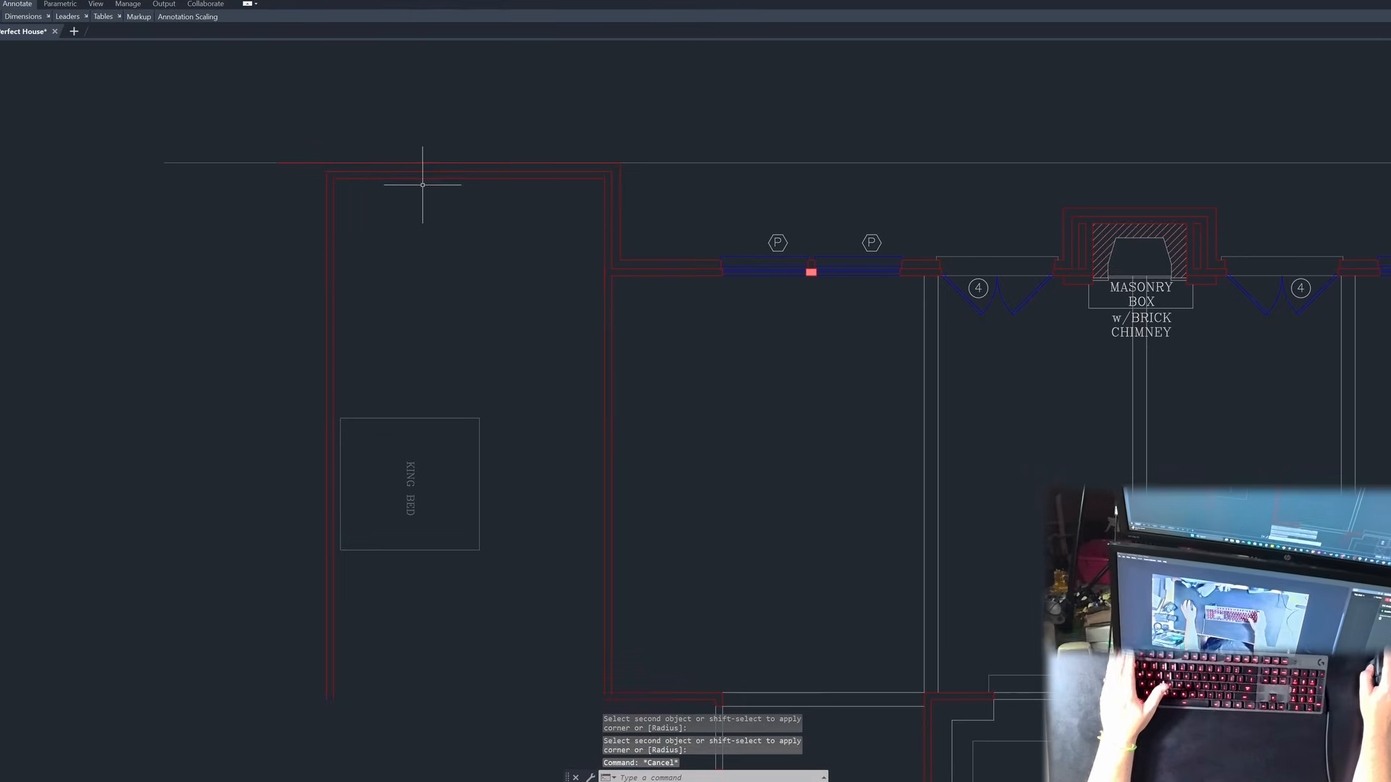
key(Escape)
Step: Offset the outer line of the bedroom's west wall 5" to the west
text(o)
key(Return)
text(5)
key(Return)
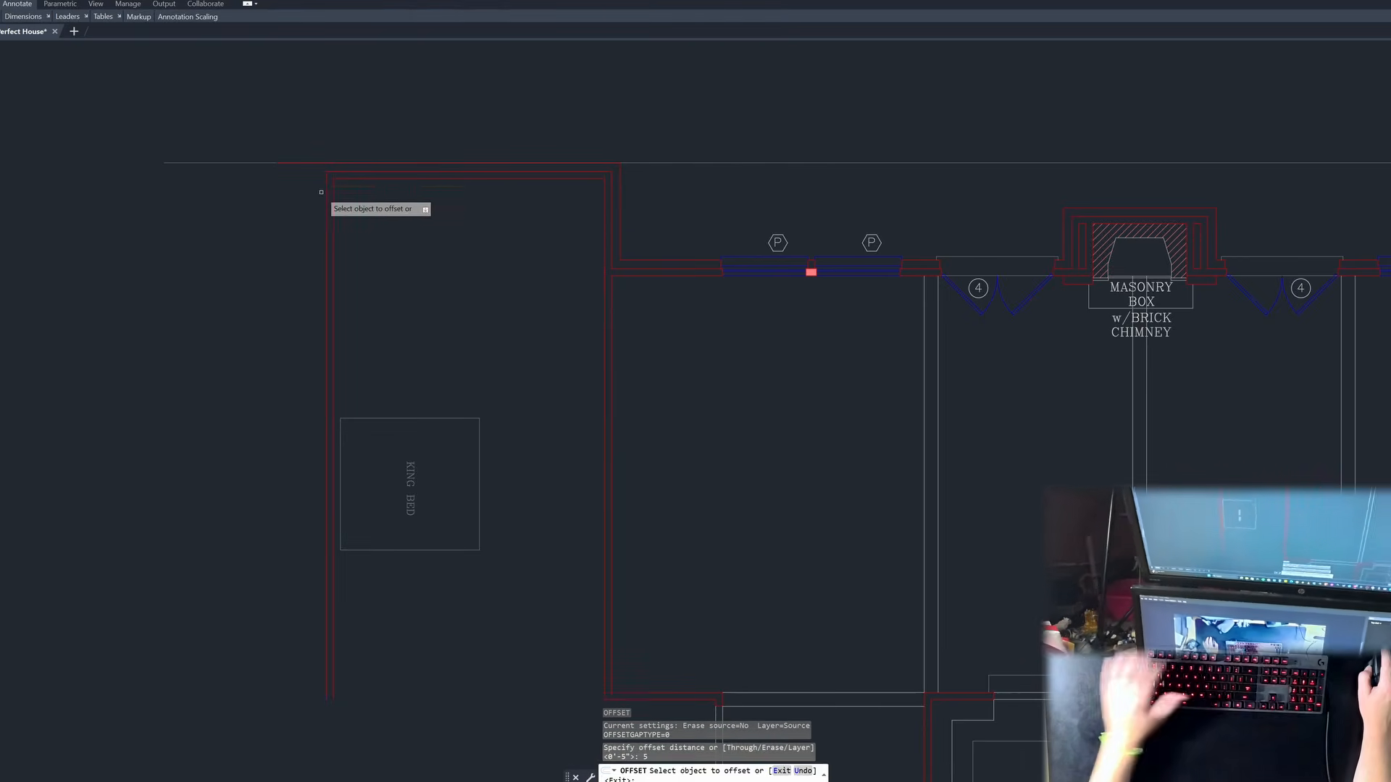
click(326, 181)
click(320, 172)
key(Escape)
Step: Delete the long horizontal construction line running along the north edge of both wings
click(679, 162)
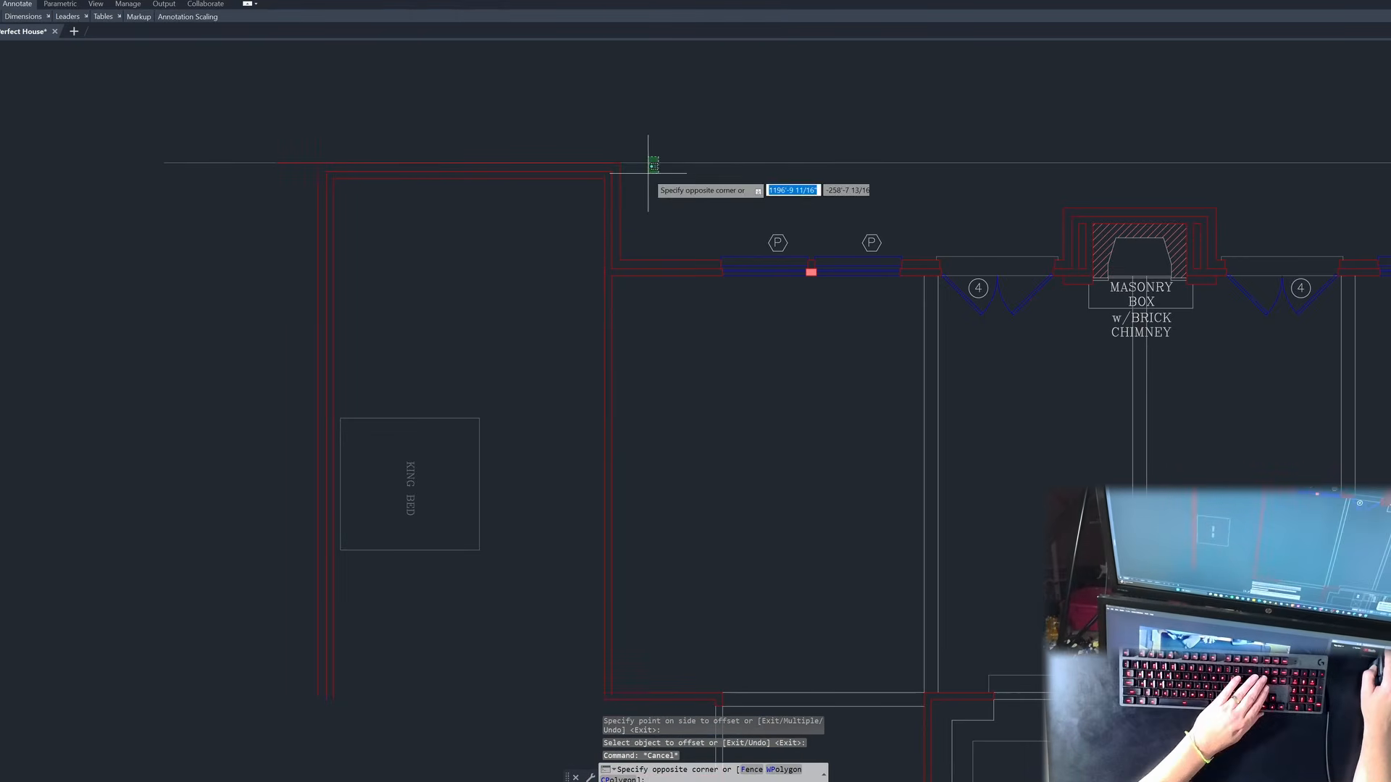
key(Delete)
key(Escape)
key(Escape)
Step: Fillet the outermost north and west wall lines to close the west wing's northwest corner
key(Return)
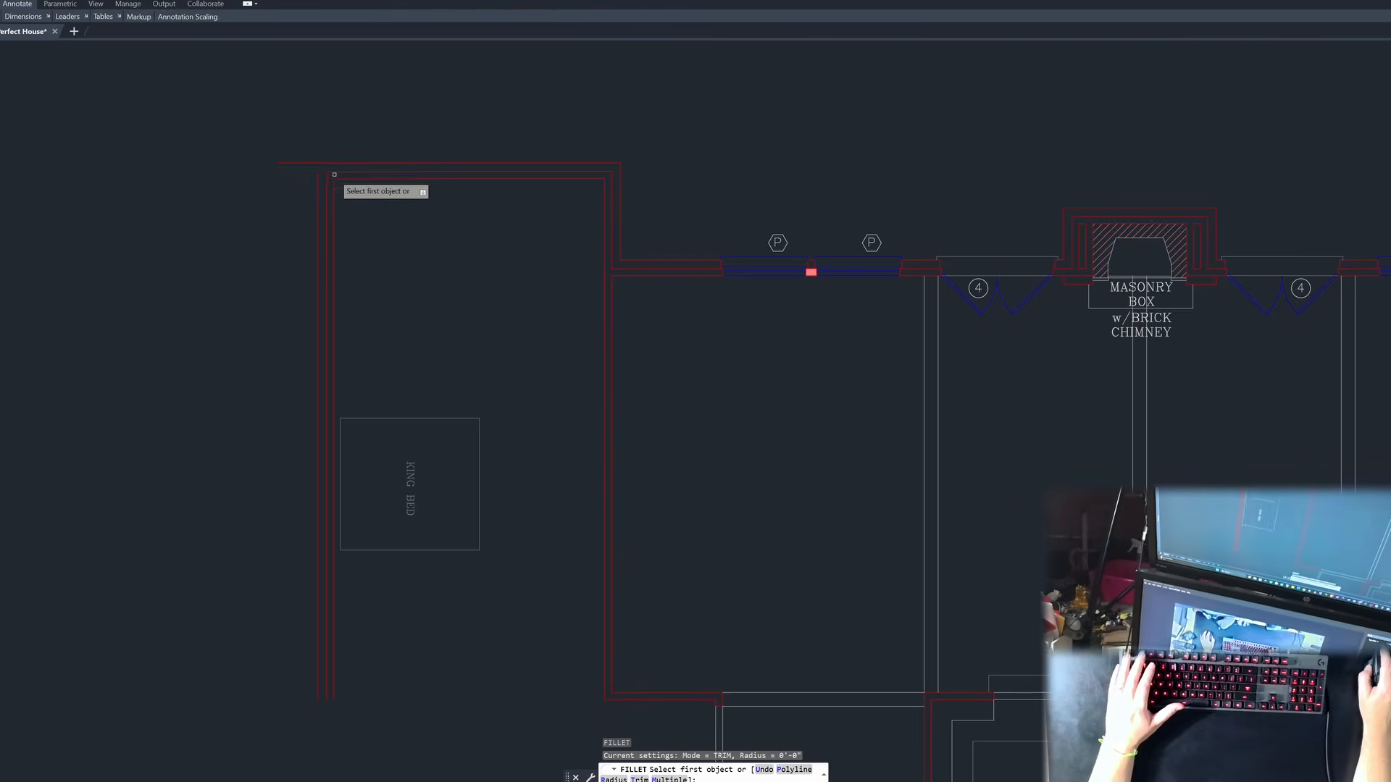
click(330, 163)
key(Escape)
key(Escape)
key(Escape)
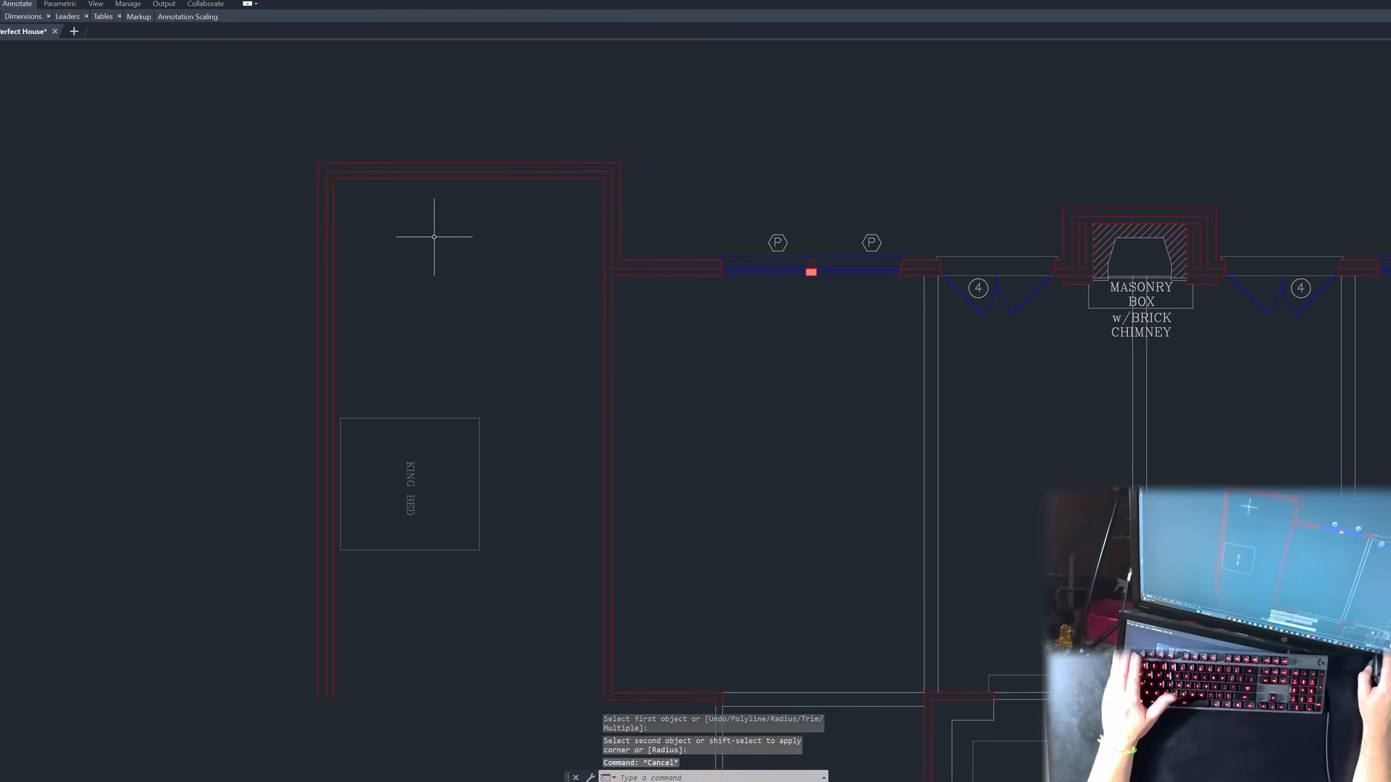
Step: Offset the inner line of the bedroom's north wall 5' to the south
scroll(512, 286, down, 2)
scroll(528, 388, up, 2)
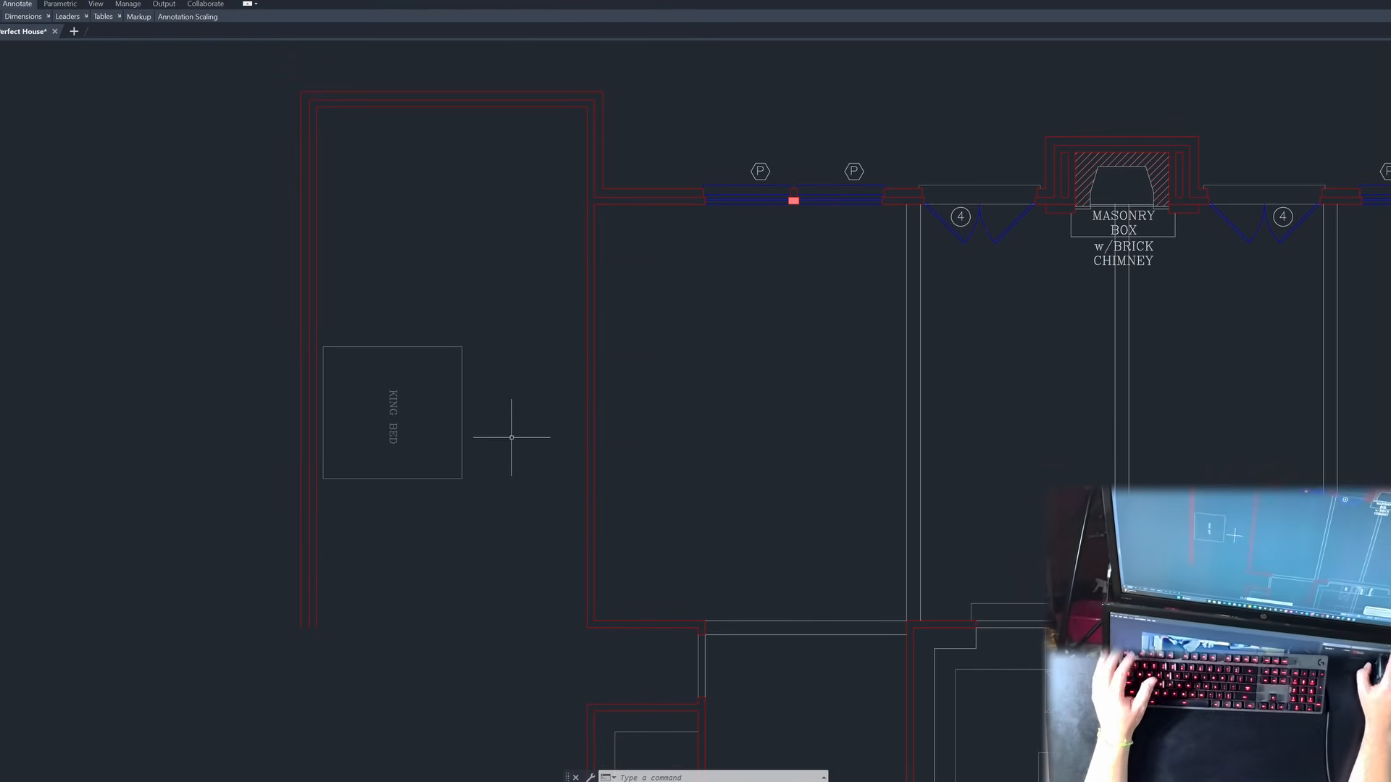
key(Escape)
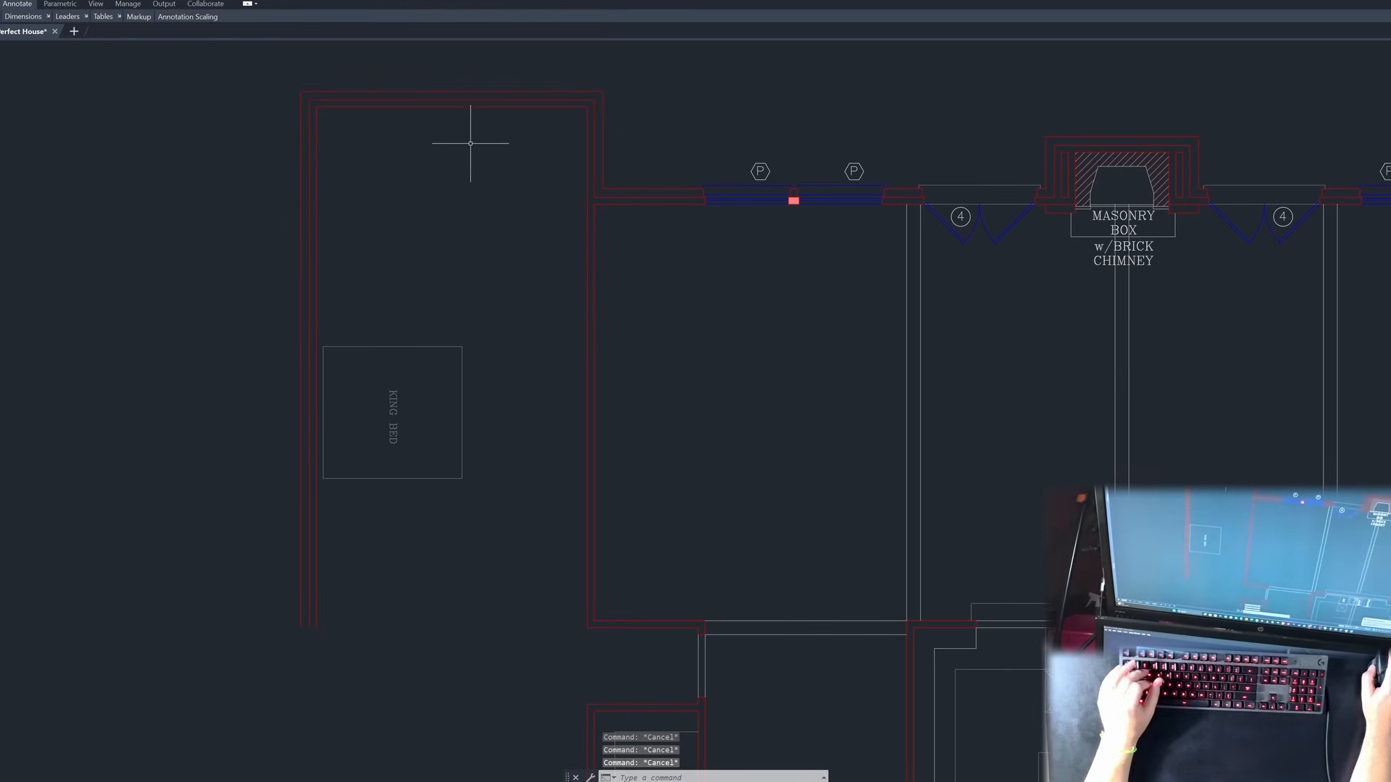
scroll(506, 233, down, 2)
scroll(488, 374, up, 2)
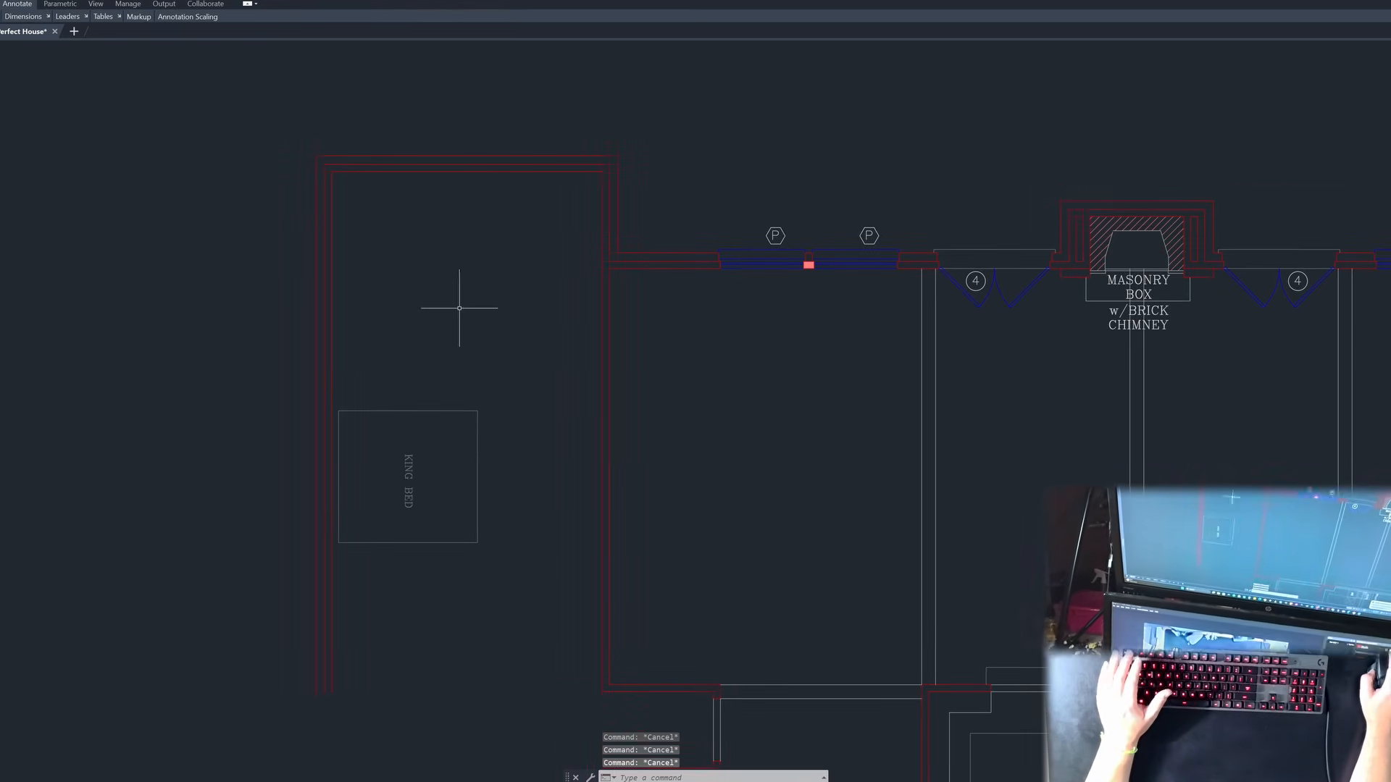
key(Return)
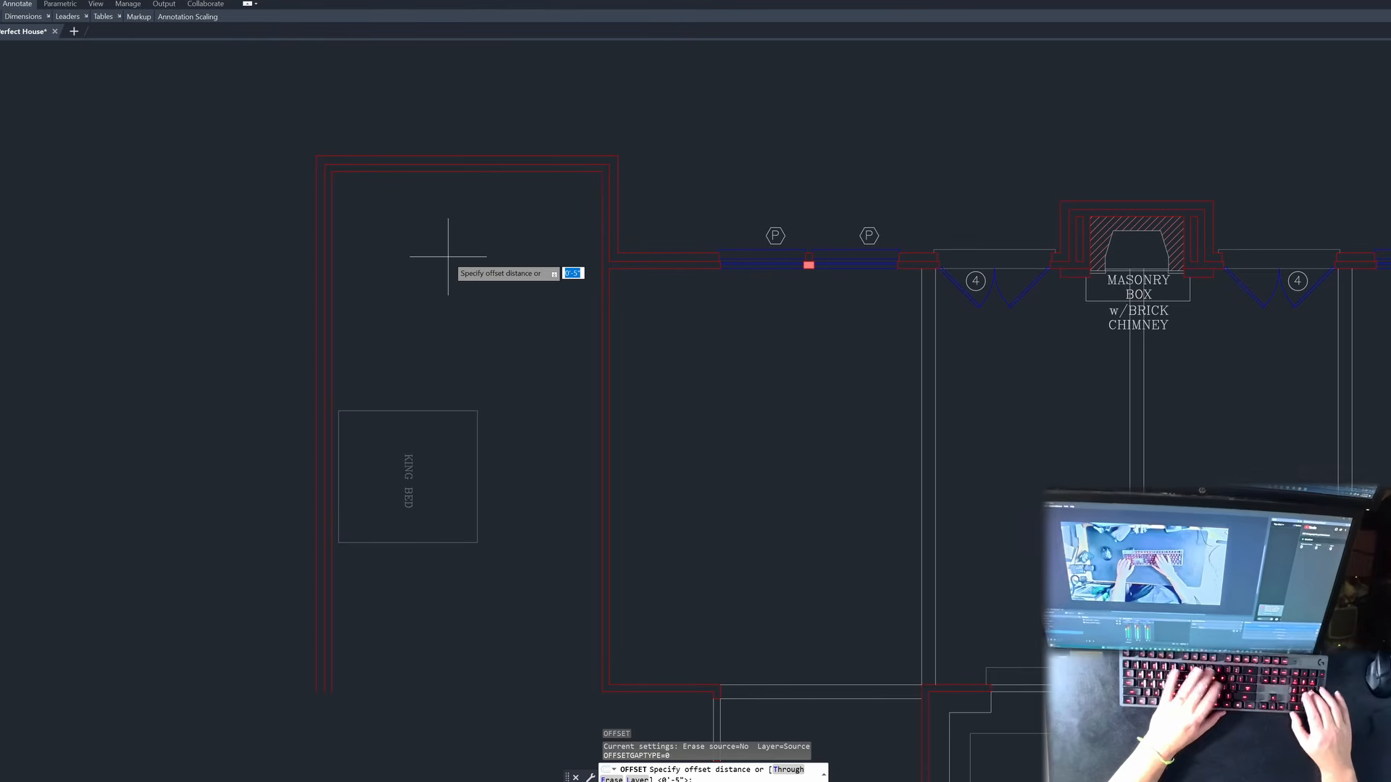
key(Return)
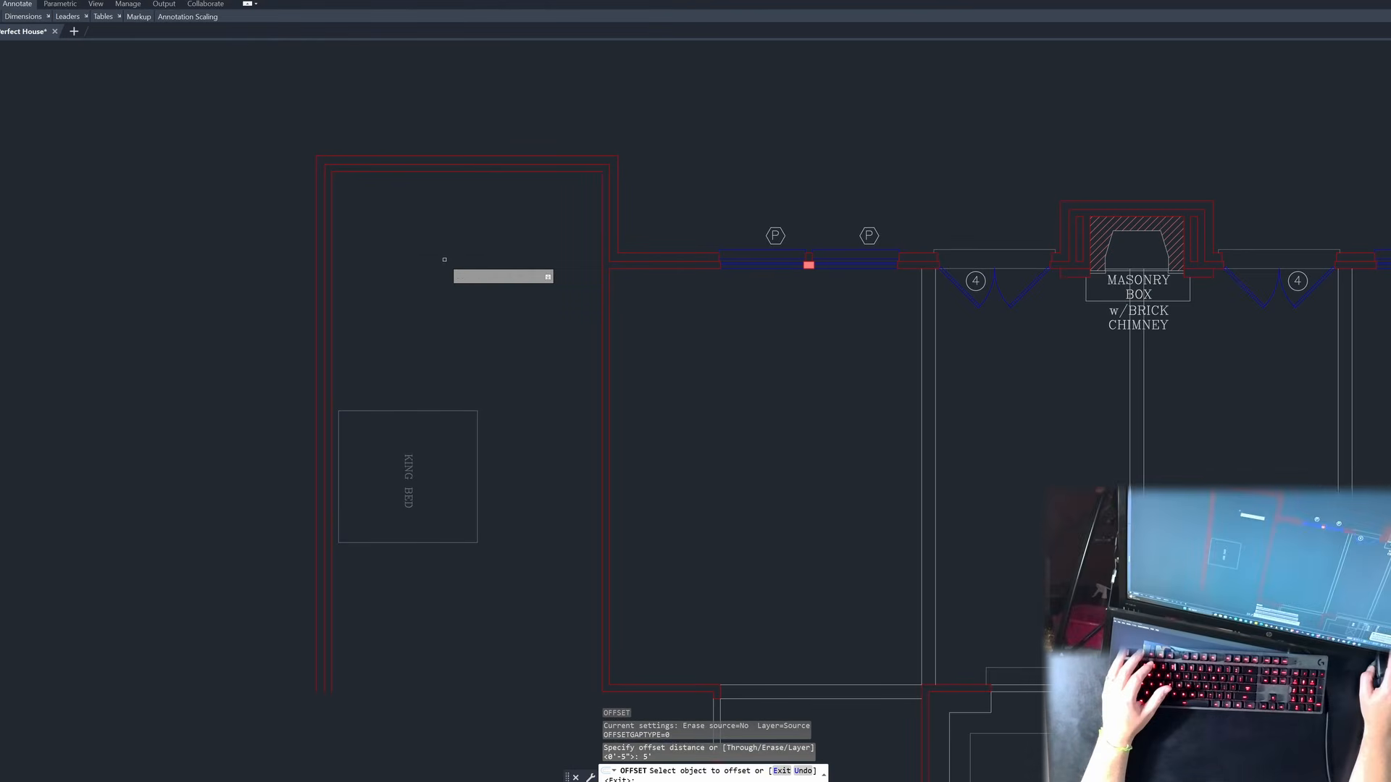
click(470, 172)
click(475, 315)
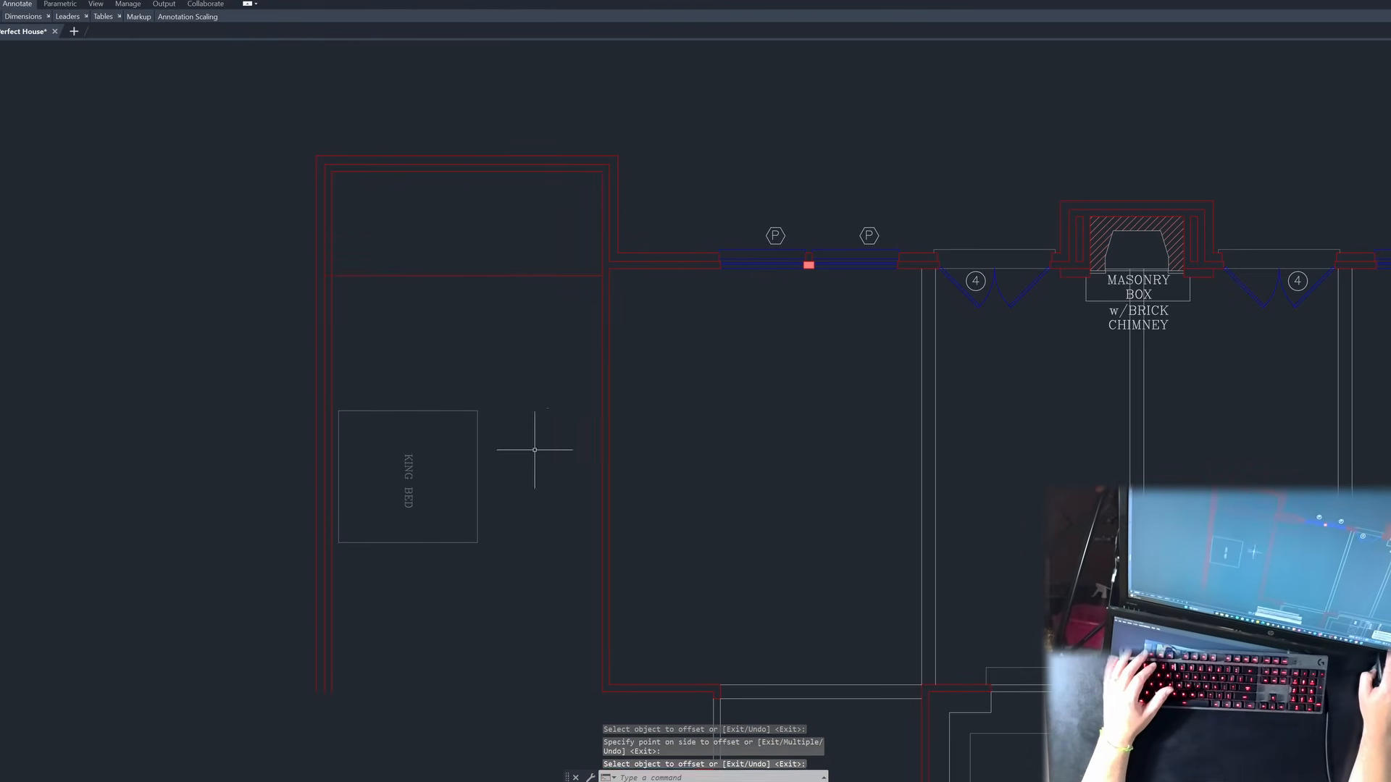
key(Return)
Step: Offset the new horizontal line inside the bedroom 4' farther south, toward the king bed
key(Return)
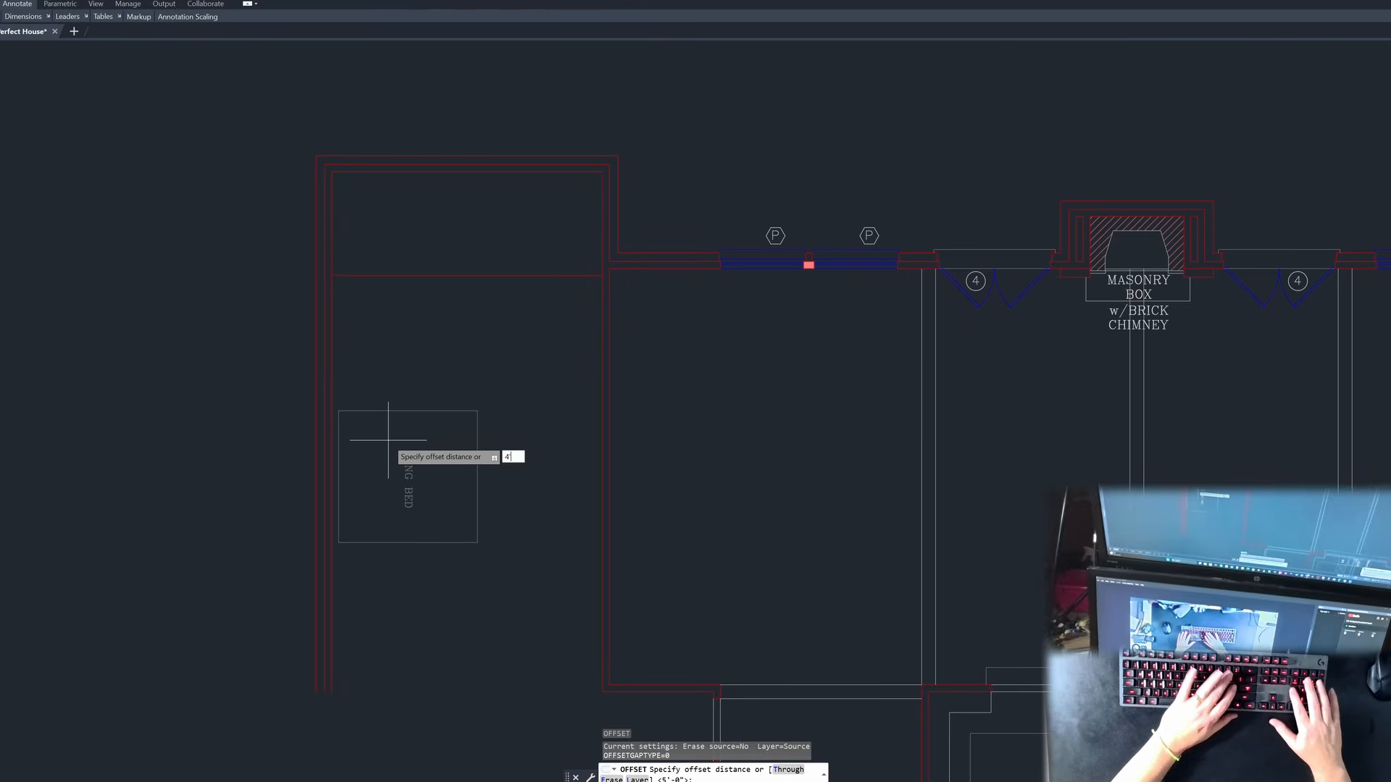
text(4')
key(Return)
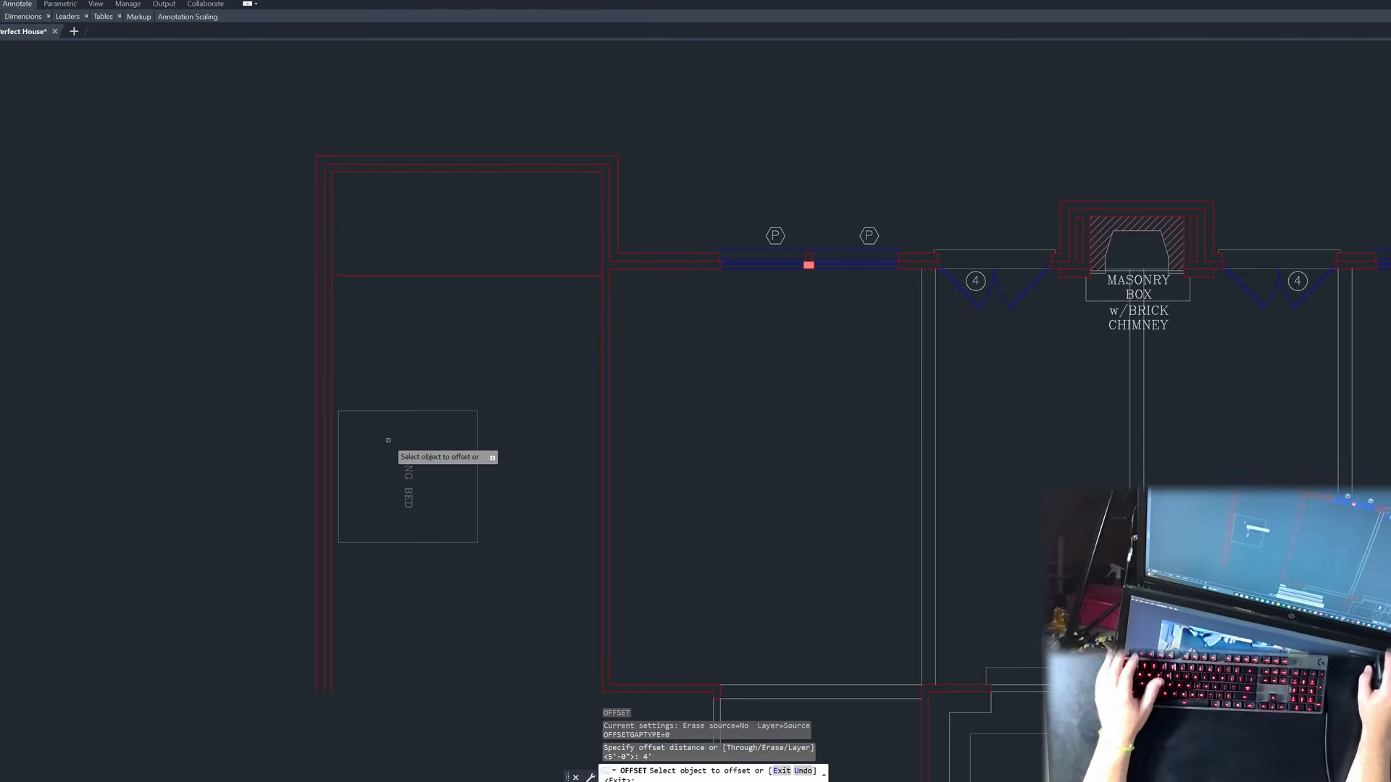
click(366, 275)
click(384, 344)
key(Escape)
key(Escape)
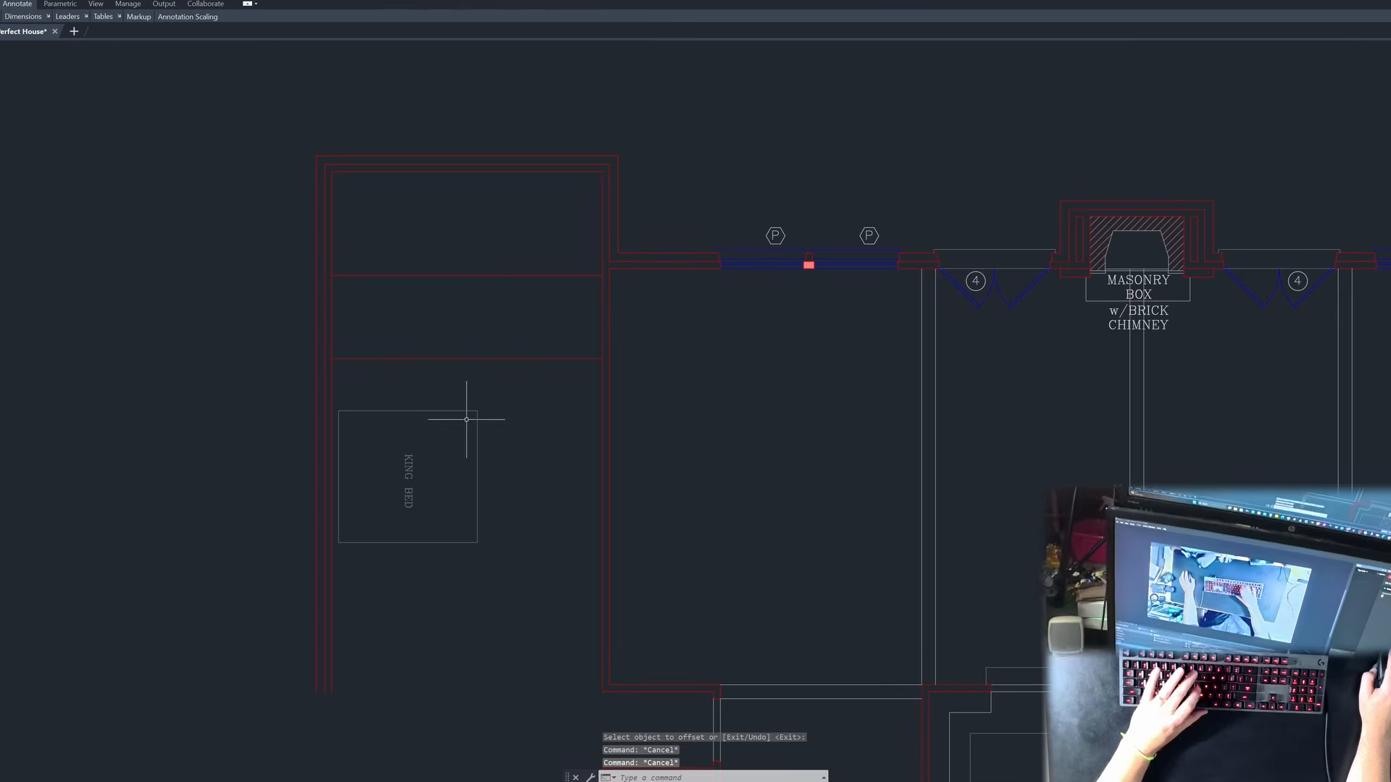
Step: Move the king bed by its northwest corner to where the lower offset line meets the inner face of the west wall
text(m)
key(Return)
click(403, 446)
click(342, 398)
key(Return)
click(339, 411)
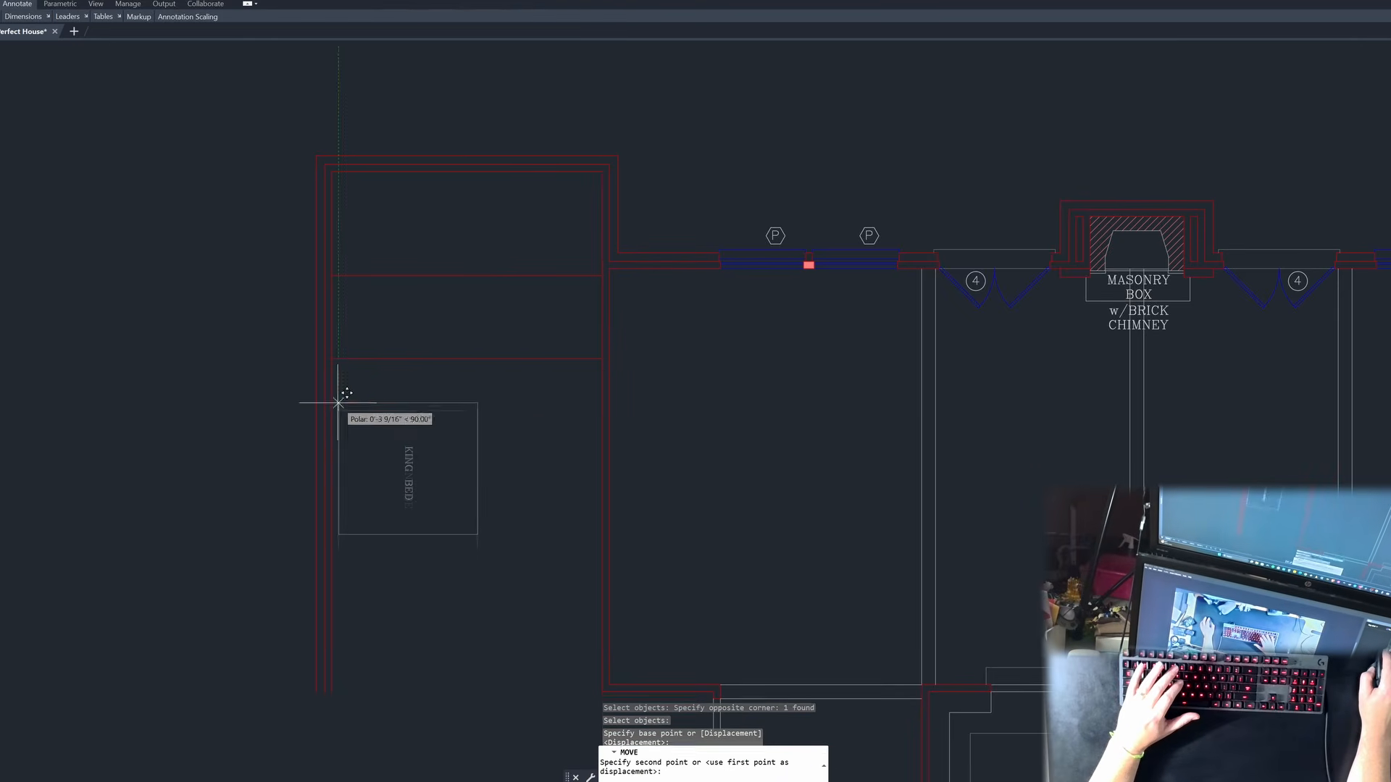
click(332, 360)
key(Escape)
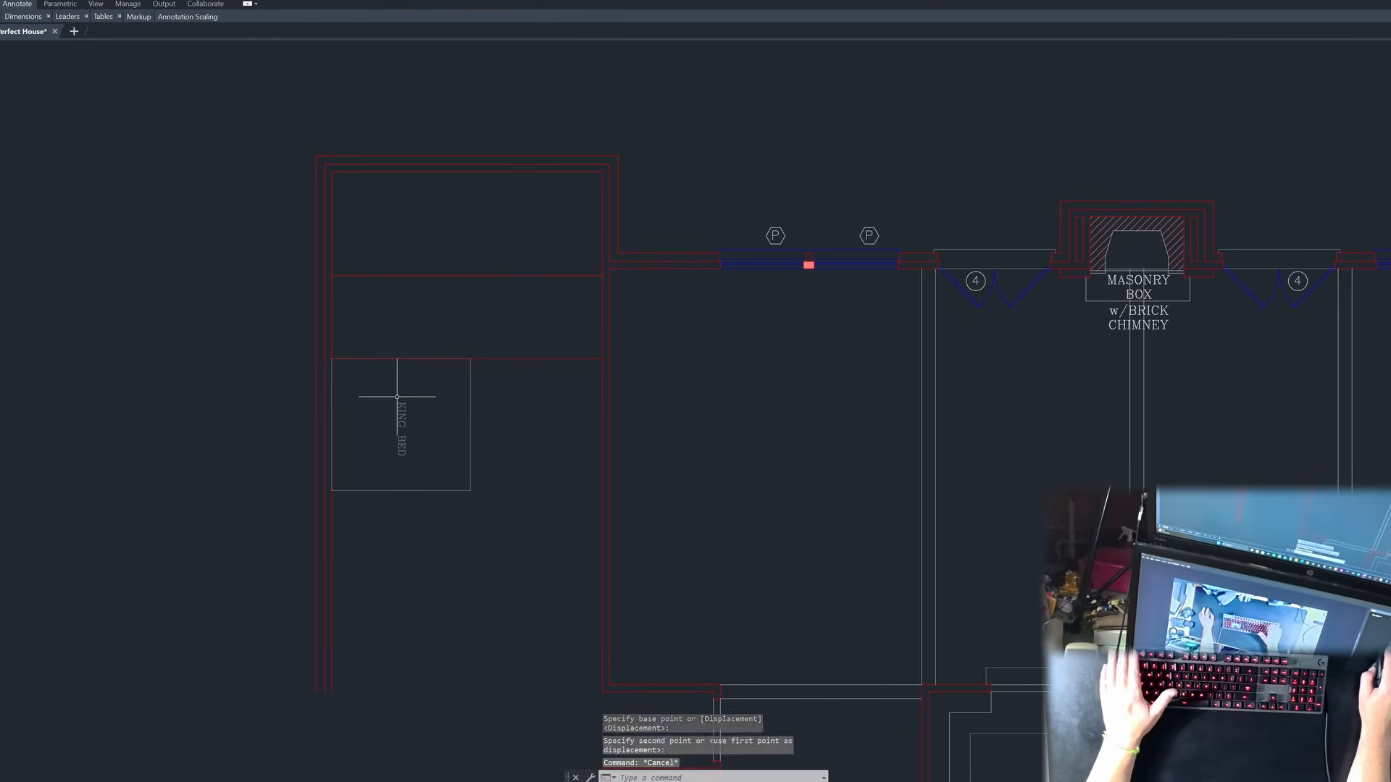
Step: Mirror the upper horizontal line in the bedroom across the king bed's horizontal centreline, keeping the original line
key(Escape)
scroll(506, 368, down, 2)
scroll(512, 372, up, 2)
key(Escape)
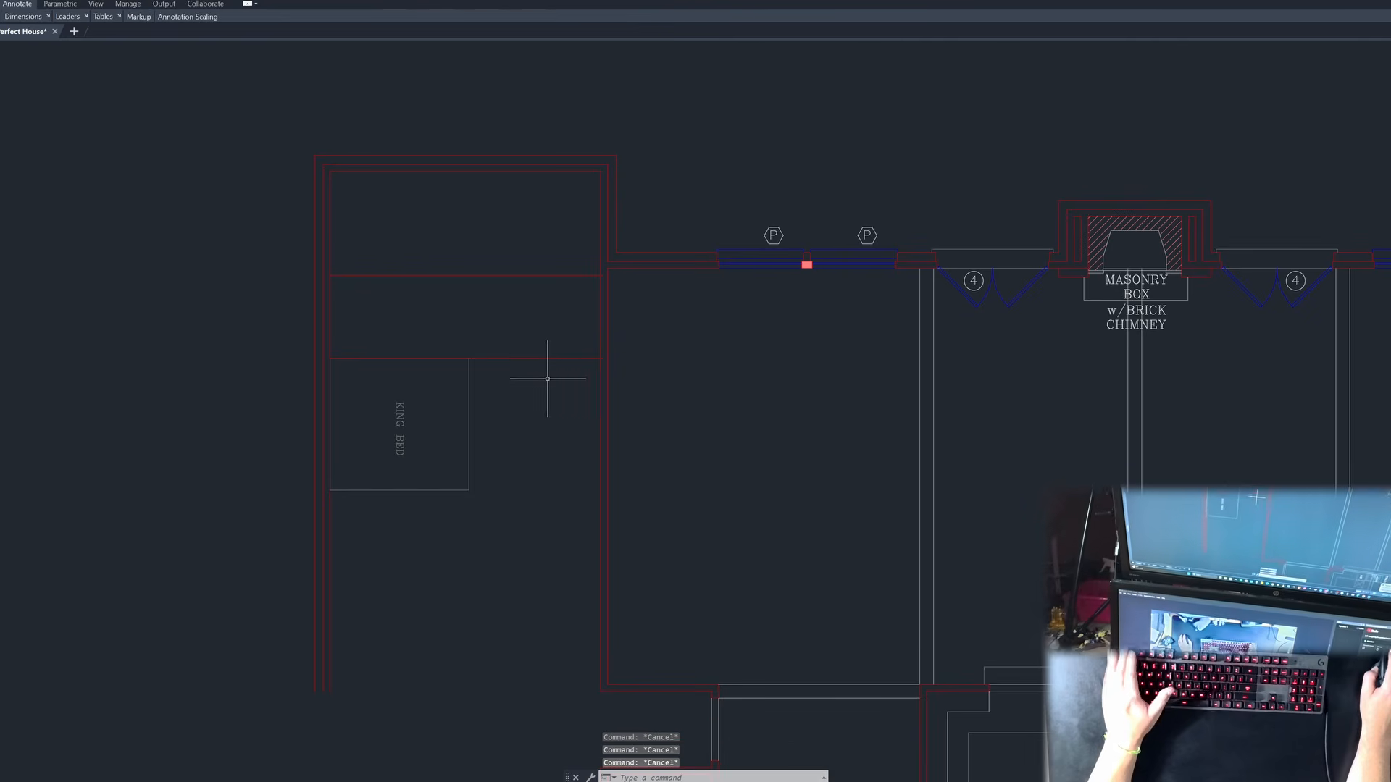
text(mi)
key(Return)
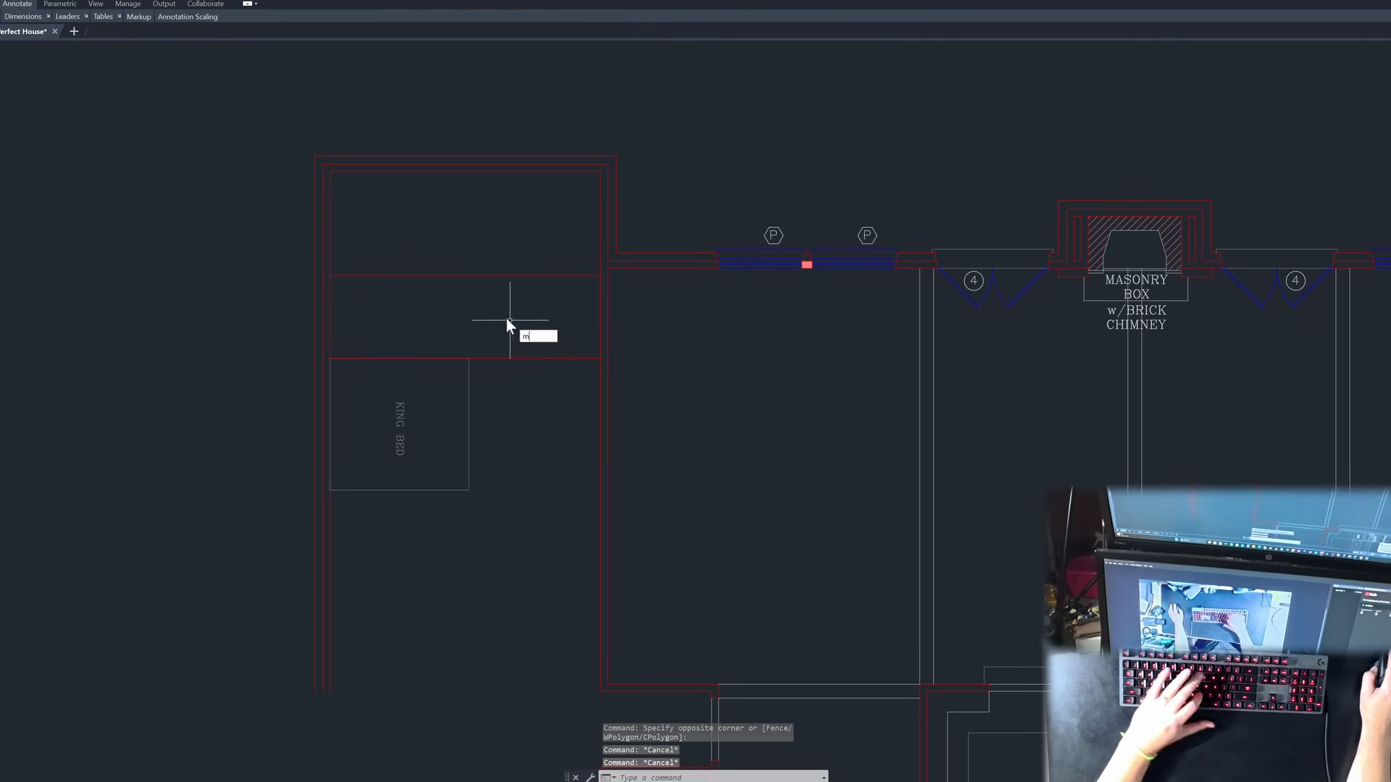
click(481, 310)
click(470, 292)
key(Return)
click(468, 424)
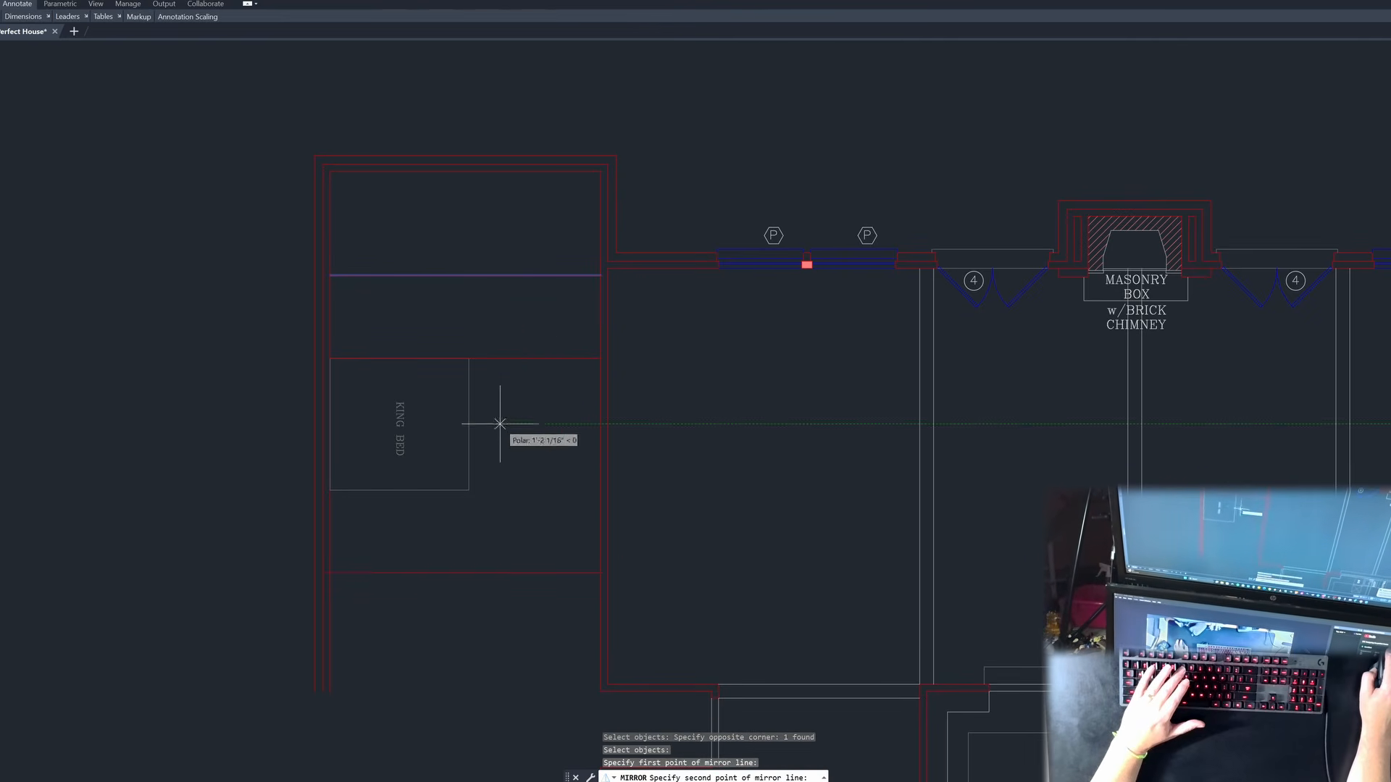
click(502, 423)
key(Return)
Step: Delete the two horizontal spacing lines between the bedroom's north wall and the king bed
click(558, 382)
click(505, 242)
key(Delete)
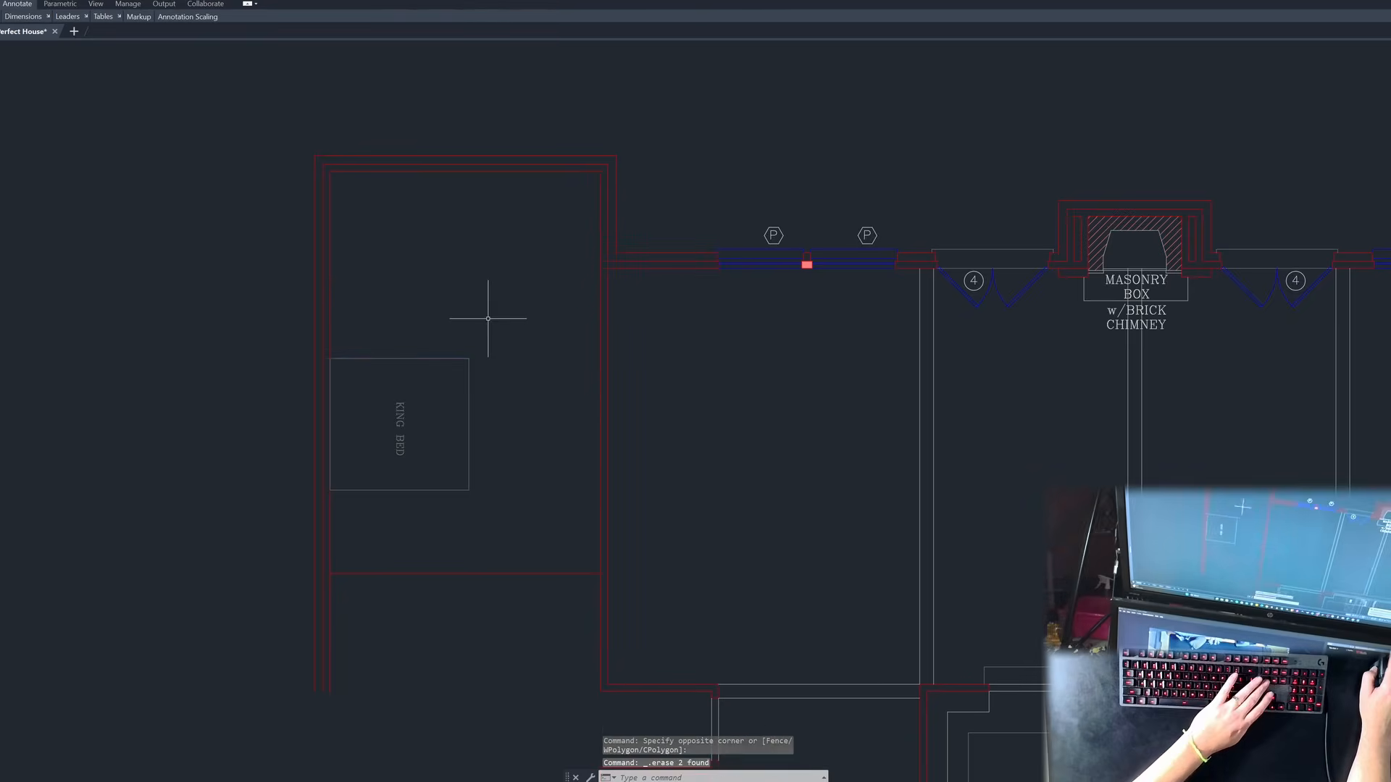
Step: Offset the mirrored line south of the king bed 4" farther south to form the bedroom's south wall
scroll(420, 415, down, 4)
scroll(420, 414, up, 2)
scroll(532, 355, up, 2)
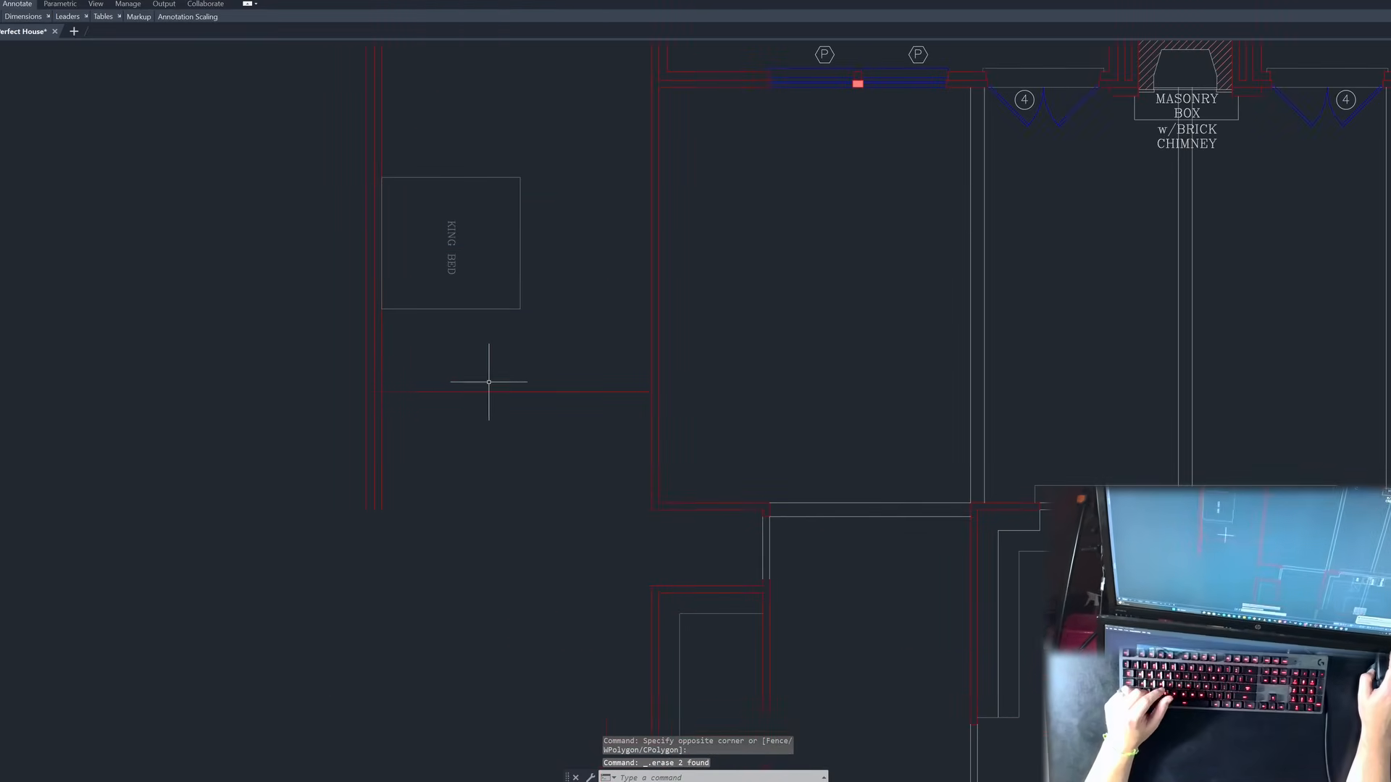
text(o)
key(Return)
text(4'-0")
key(Return)
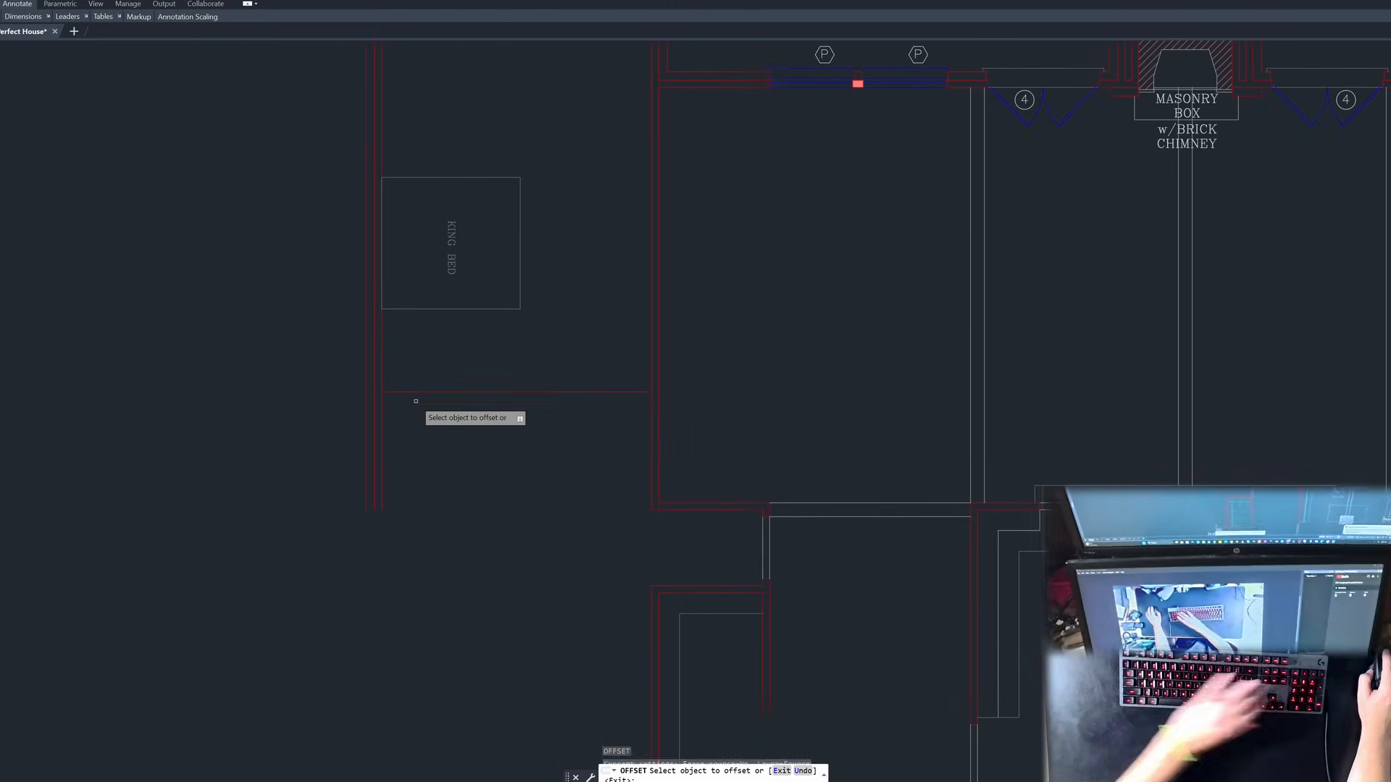
click(428, 392)
click(431, 427)
key(space)
scroll(356, 557, down, 2)
scroll(507, 319, up, 2)
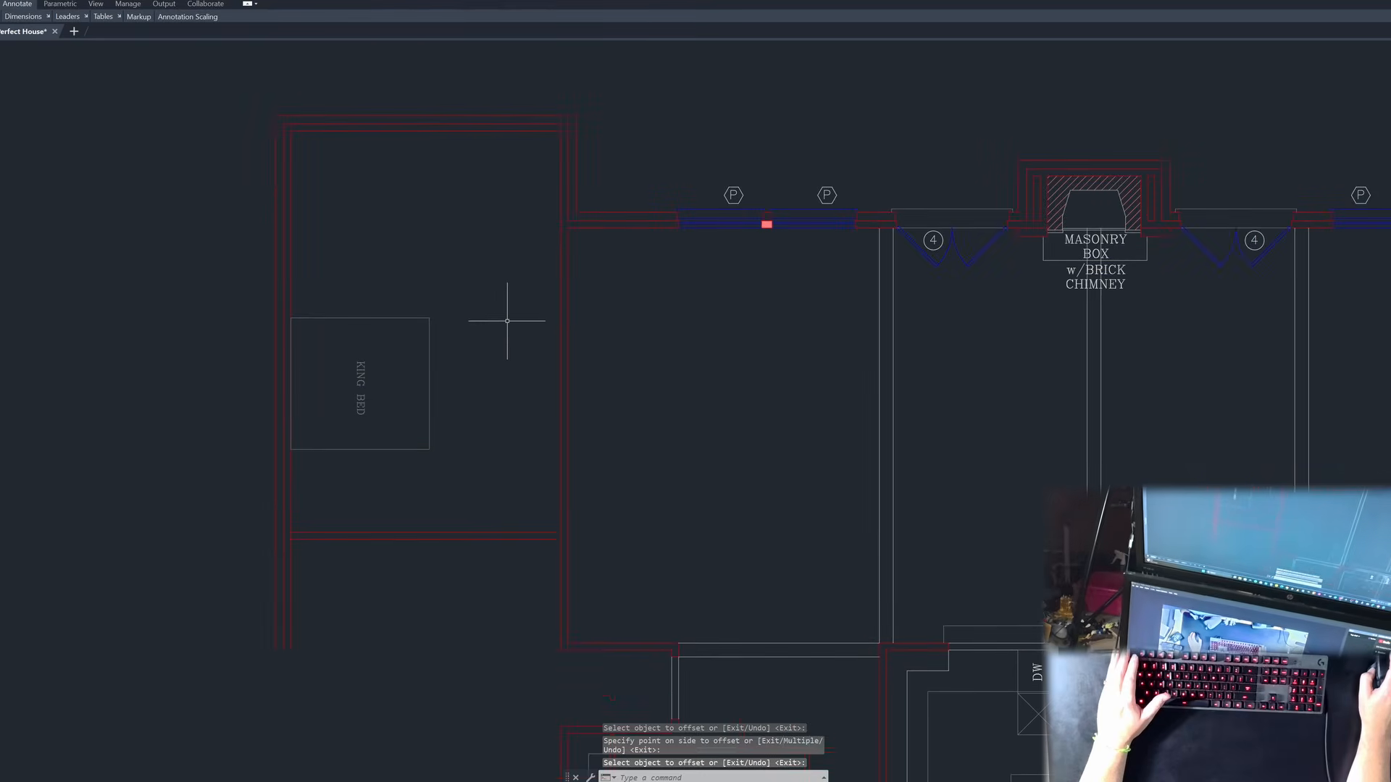
Step: Measure the bedroom's inside north-south length with a linear dimension between its north and south walls, and delete the dimension
key(Escape)
key(Escape)
text(dli)
key(Return)
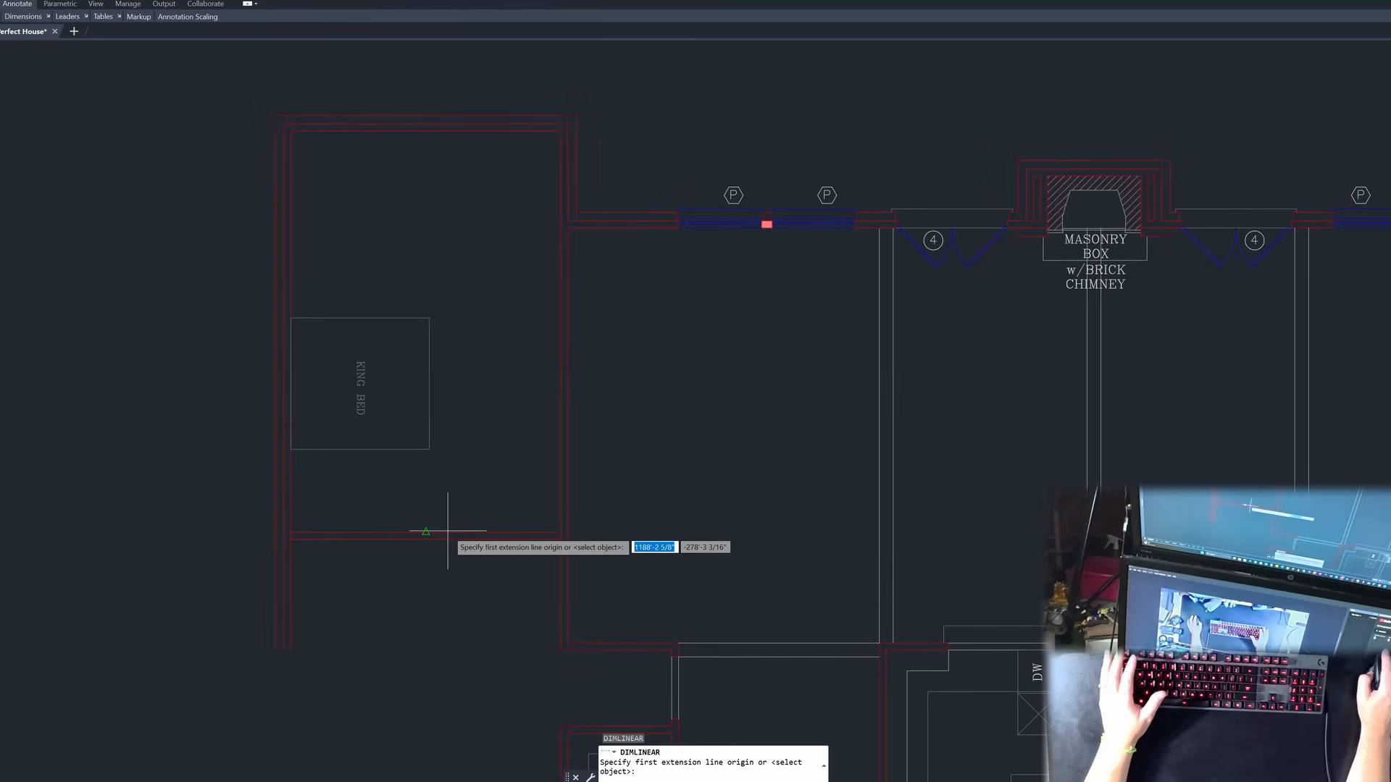
click(426, 535)
click(431, 130)
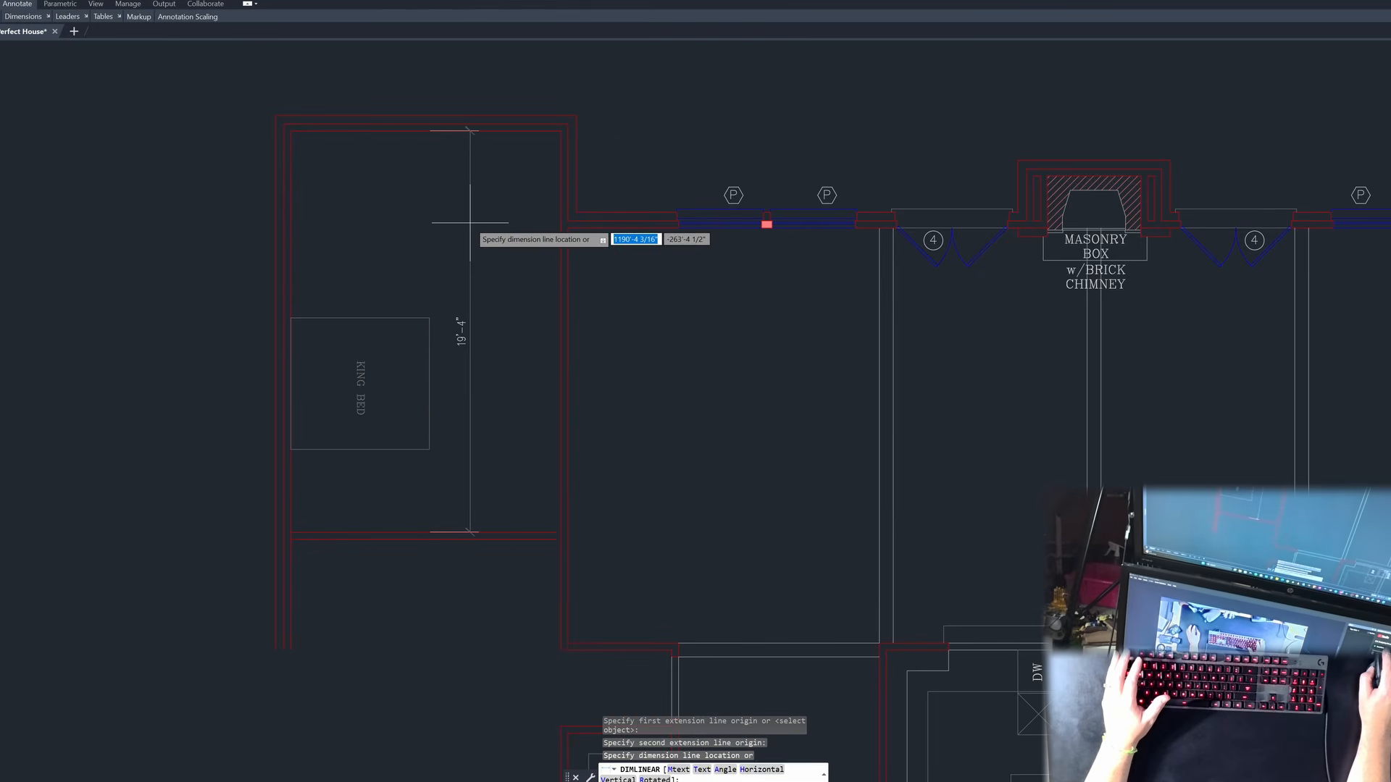
click(470, 224)
key(Escape)
key(Escape)
key(Escape)
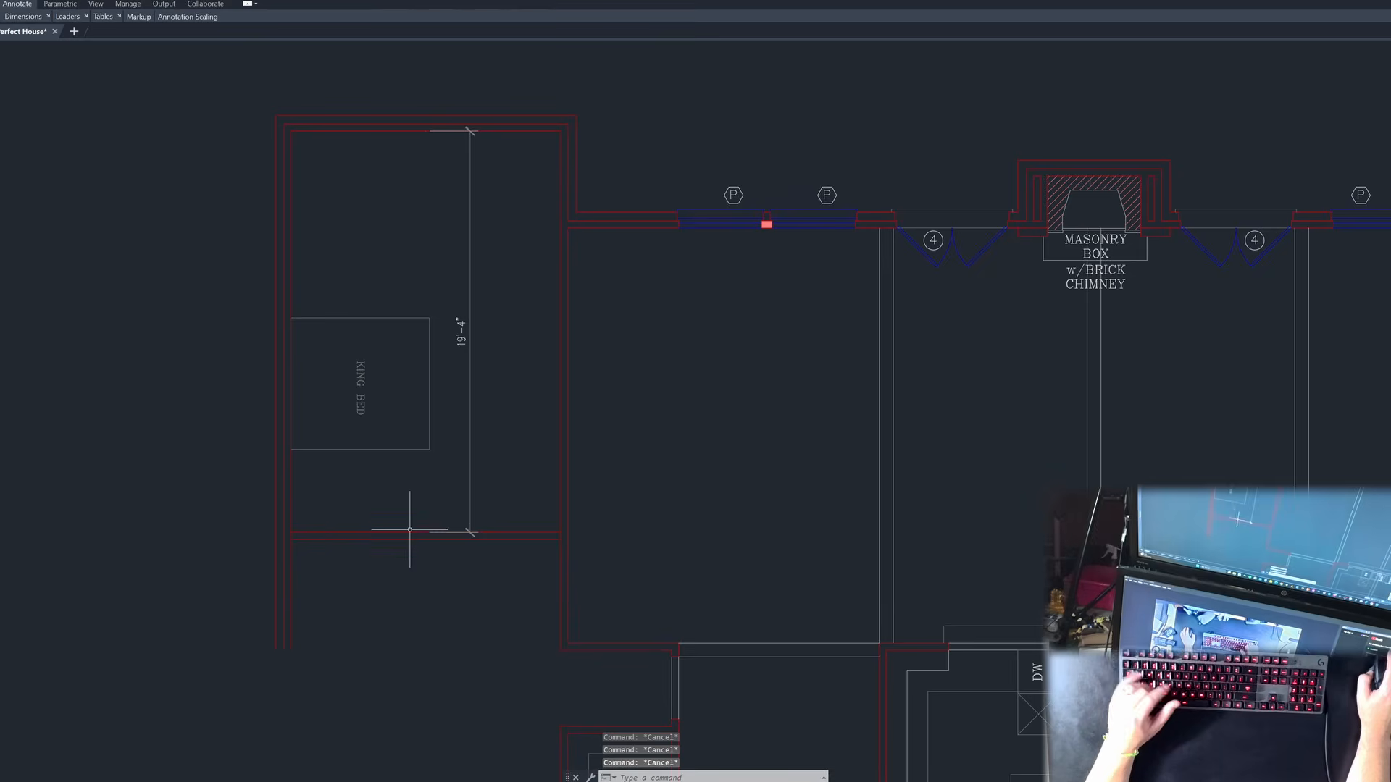
click(467, 463)
key(Delete)
Step: Trim the east and west wall line segments between the two lines of the bedroom's south wall to open both junctions
scroll(467, 468, down, 2)
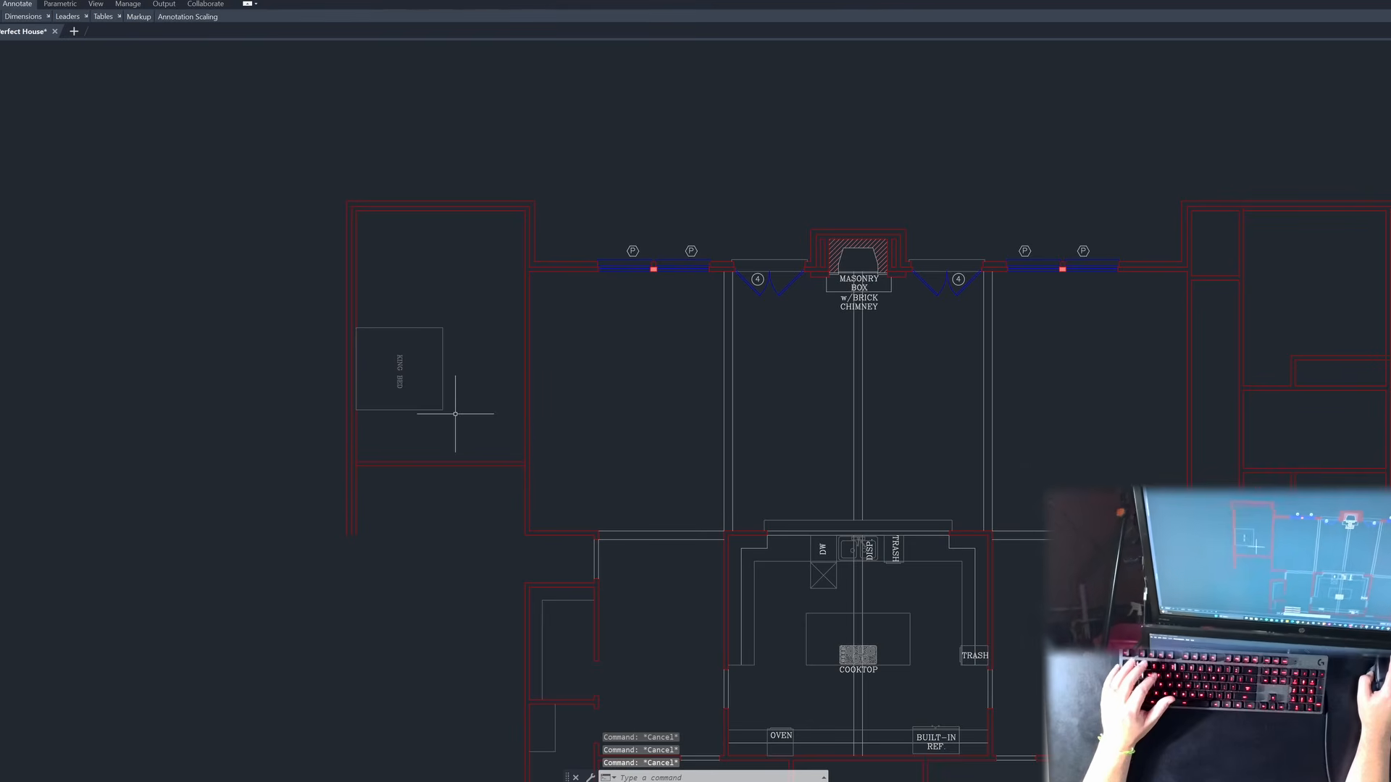
scroll(467, 400, down, 2)
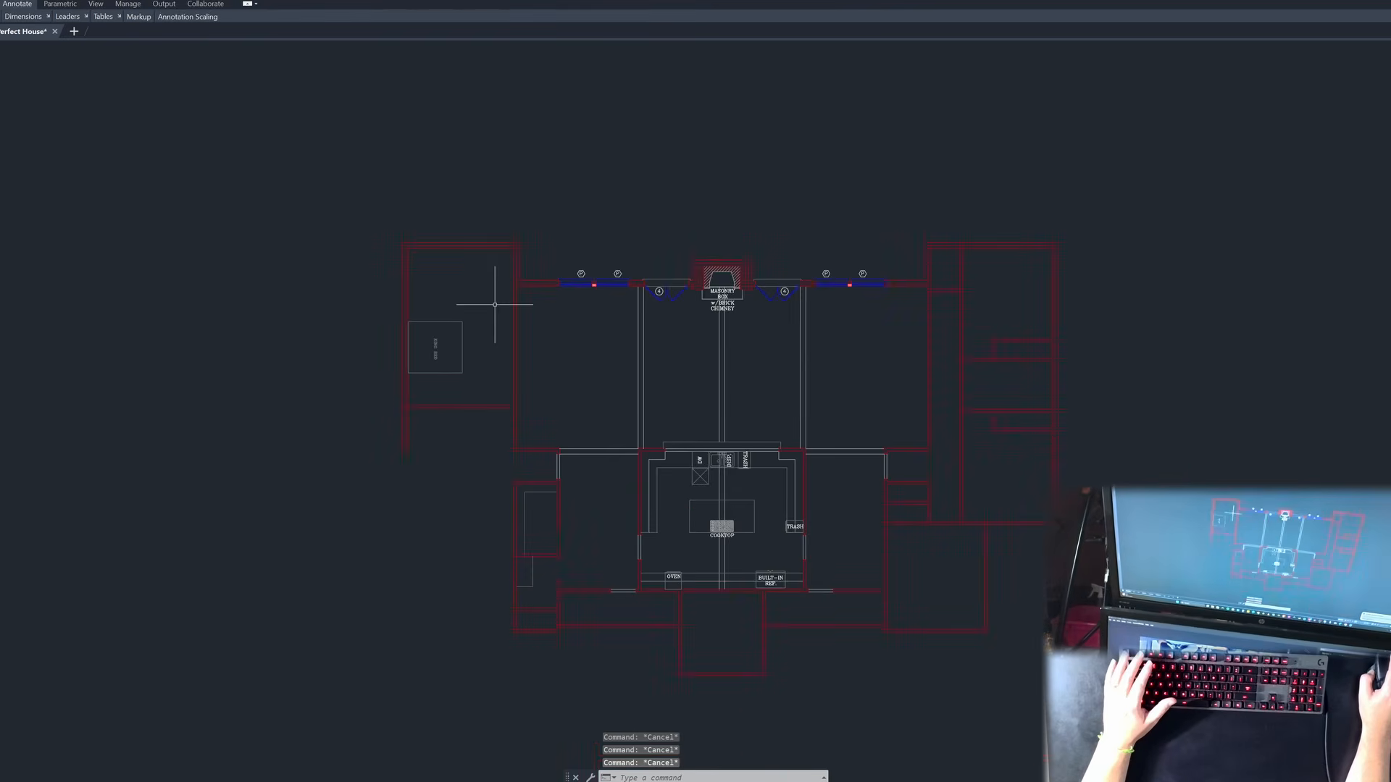
scroll(468, 439, up, 5)
scroll(363, 371, up, 2)
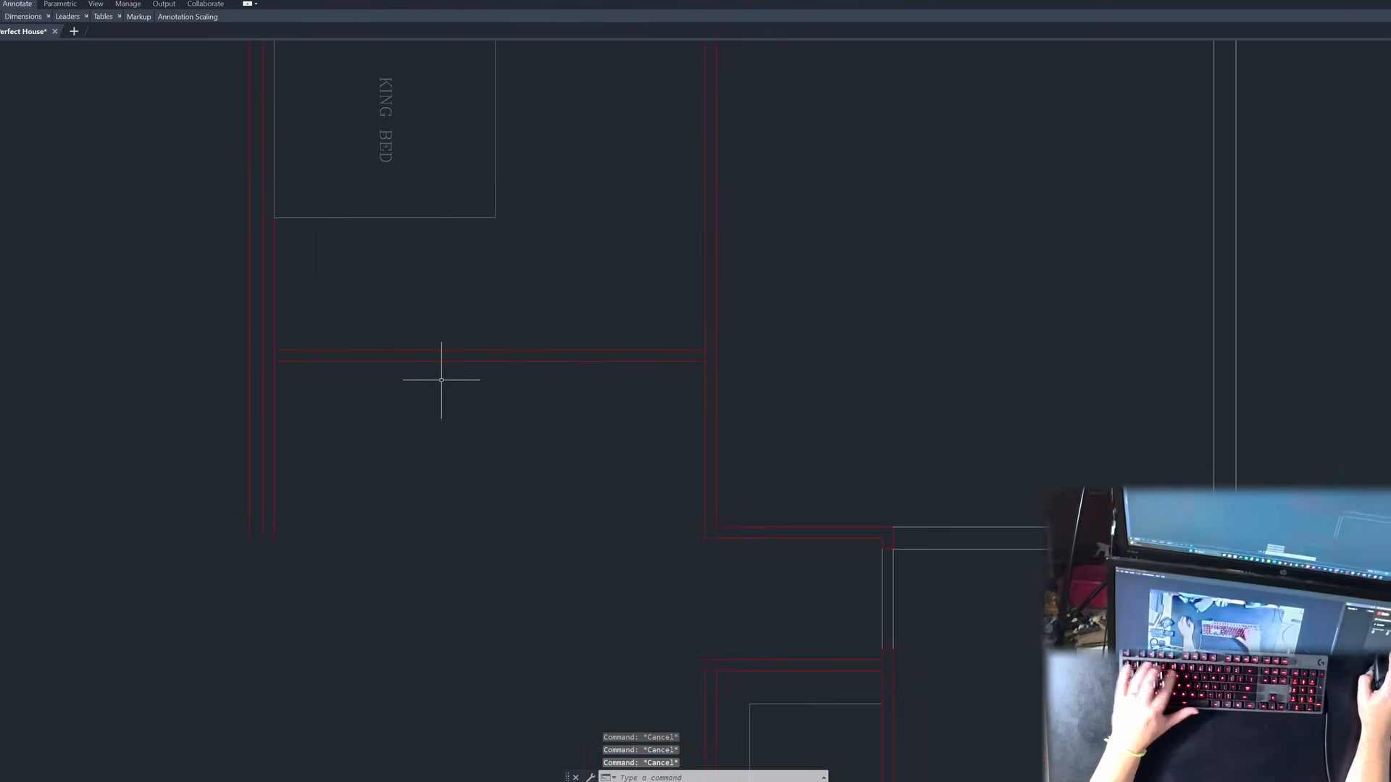
text(tr)
key(Return)
click(714, 366)
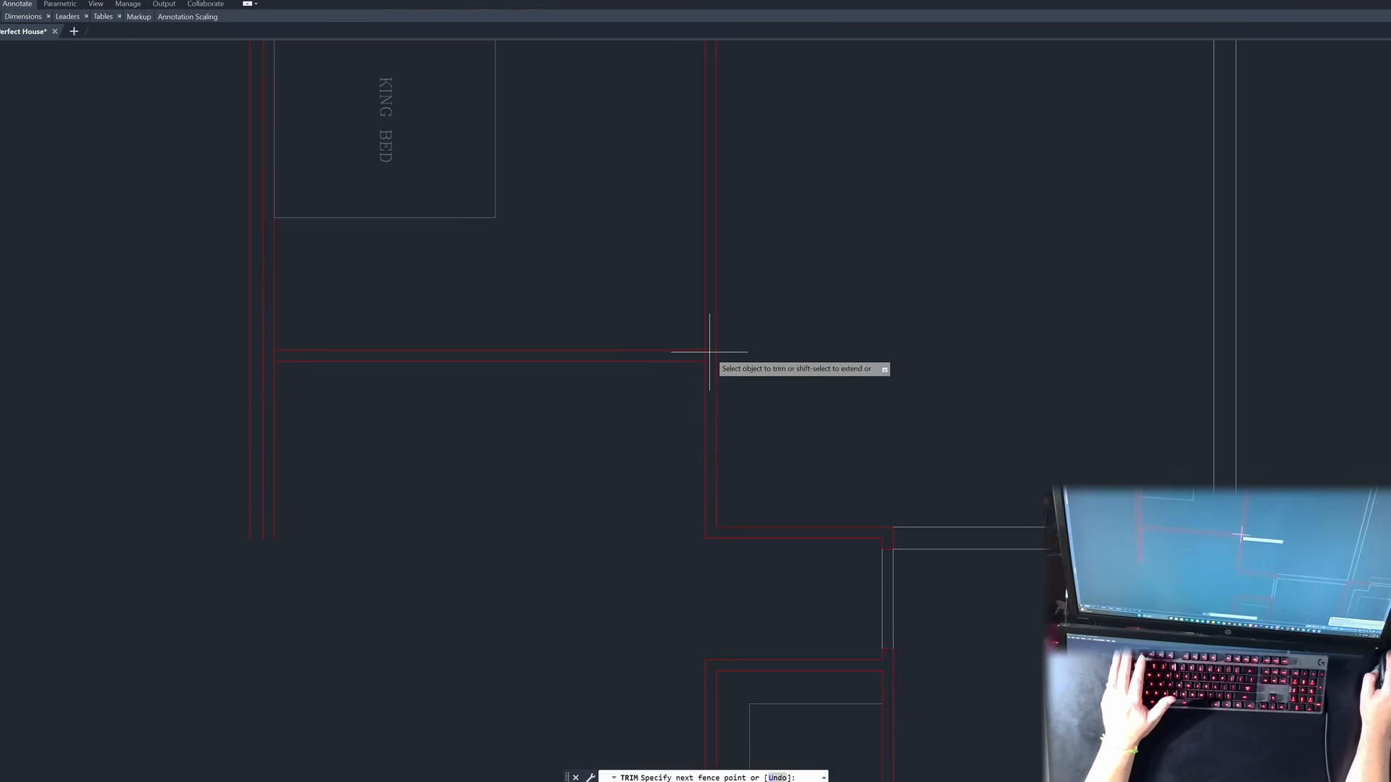
click(268, 356)
key(space)
scroll(424, 408, down, 4)
key(Escape)
key(Escape)
scroll(492, 442, down, 3)
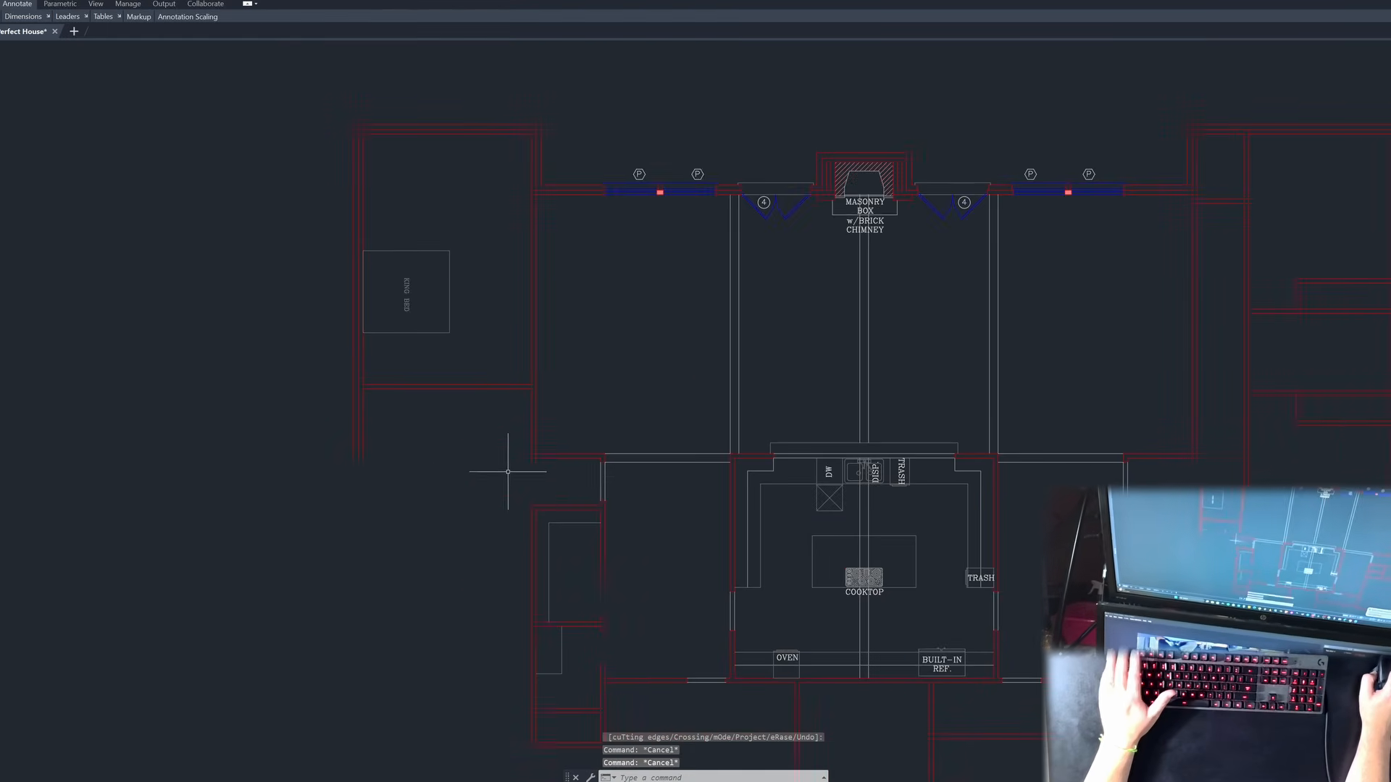
Step: Offset the west line of the bedroom's east wall 3'8" to the west, below the bedroom's south wall
scroll(459, 367, up, 6)
text(o)
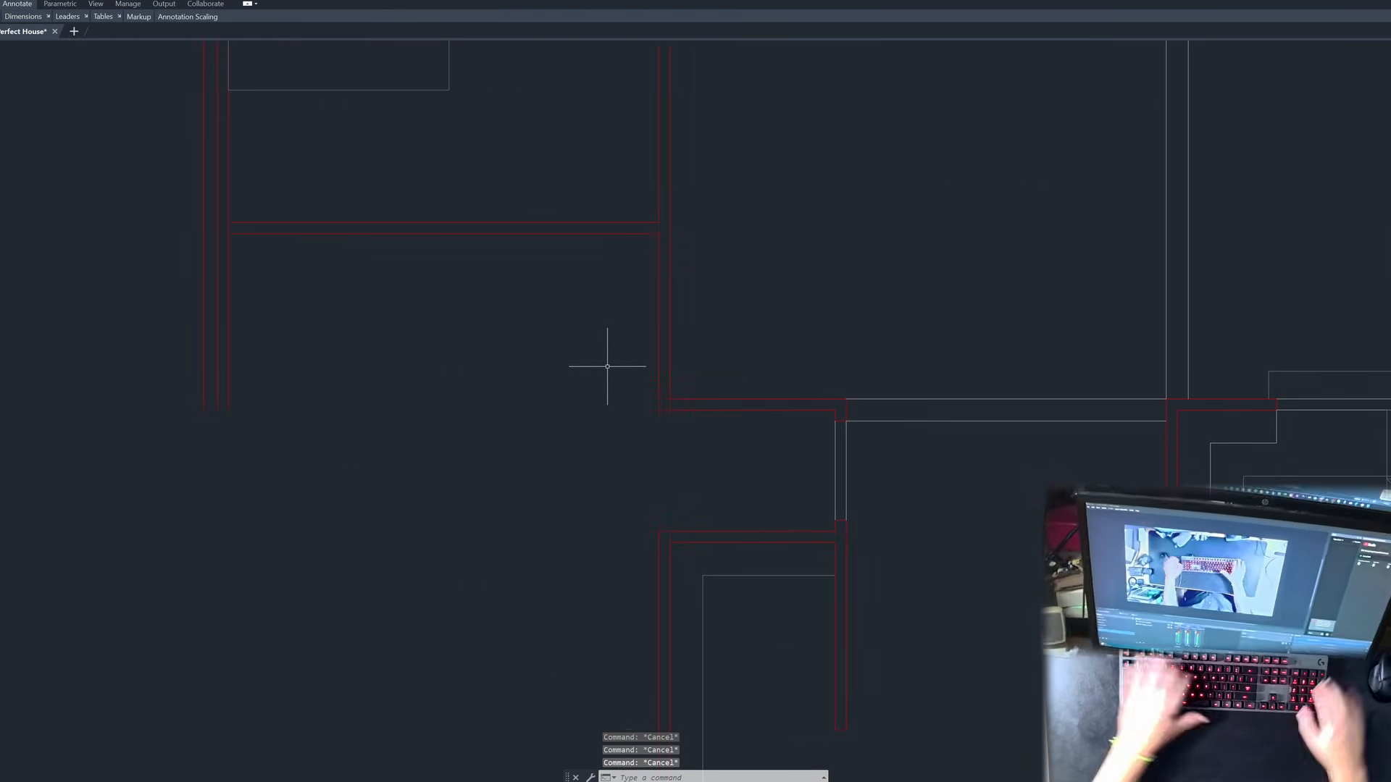
key(Return)
text(3'8)
key(Return)
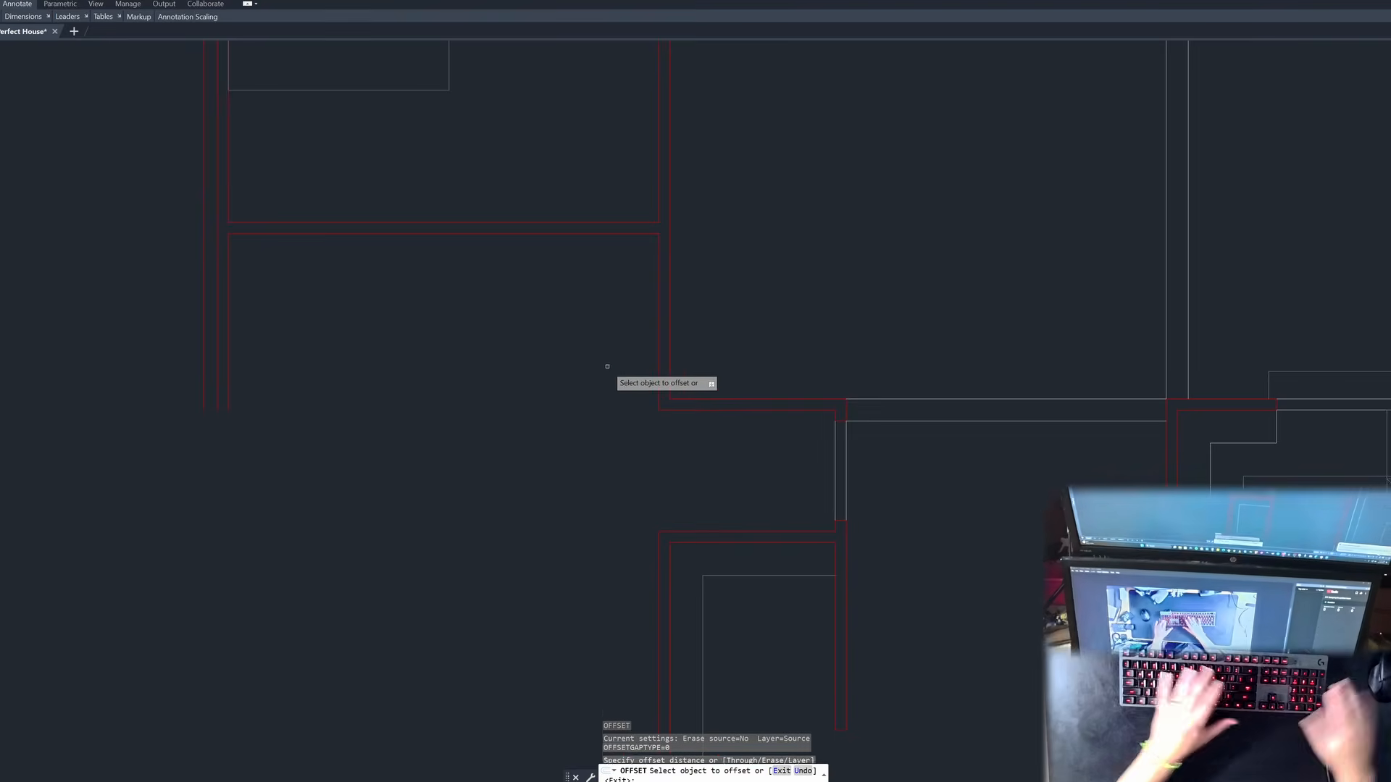
click(659, 364)
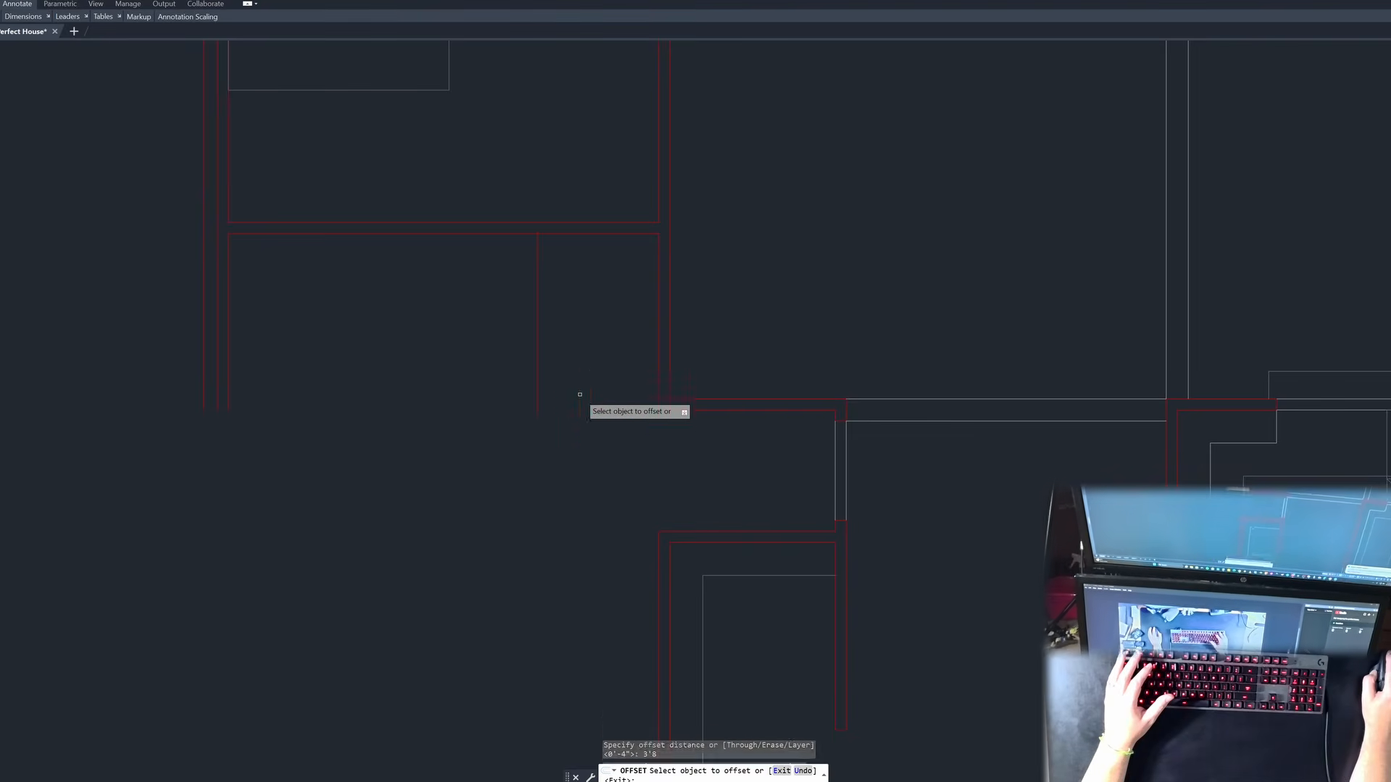
click(589, 408)
key(Escape)
key(Escape)
Step: Offset the new vertical line below the bedroom 4" farther west to form a partition wall
text(o)
key(Return)
key(Return)
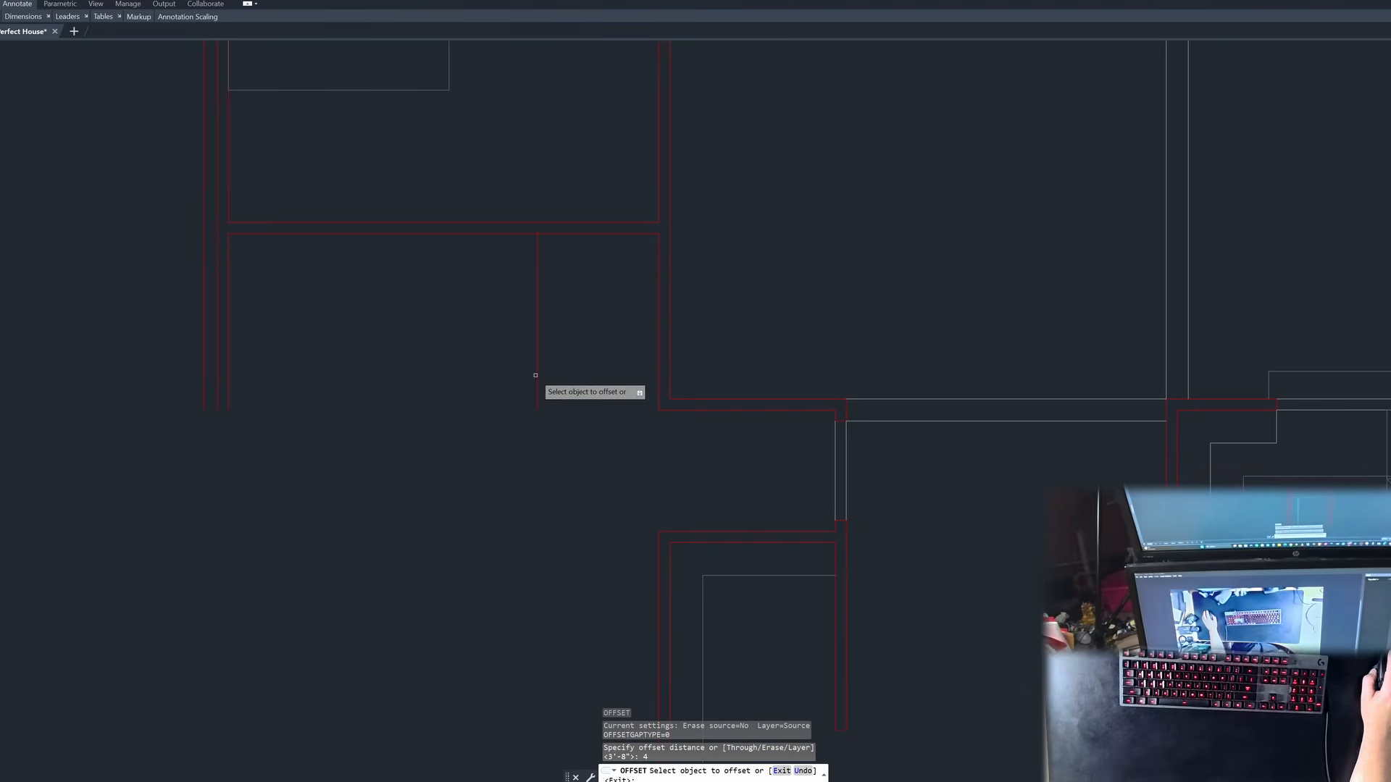
click(537, 374)
click(528, 362)
scroll(513, 382, down, 2)
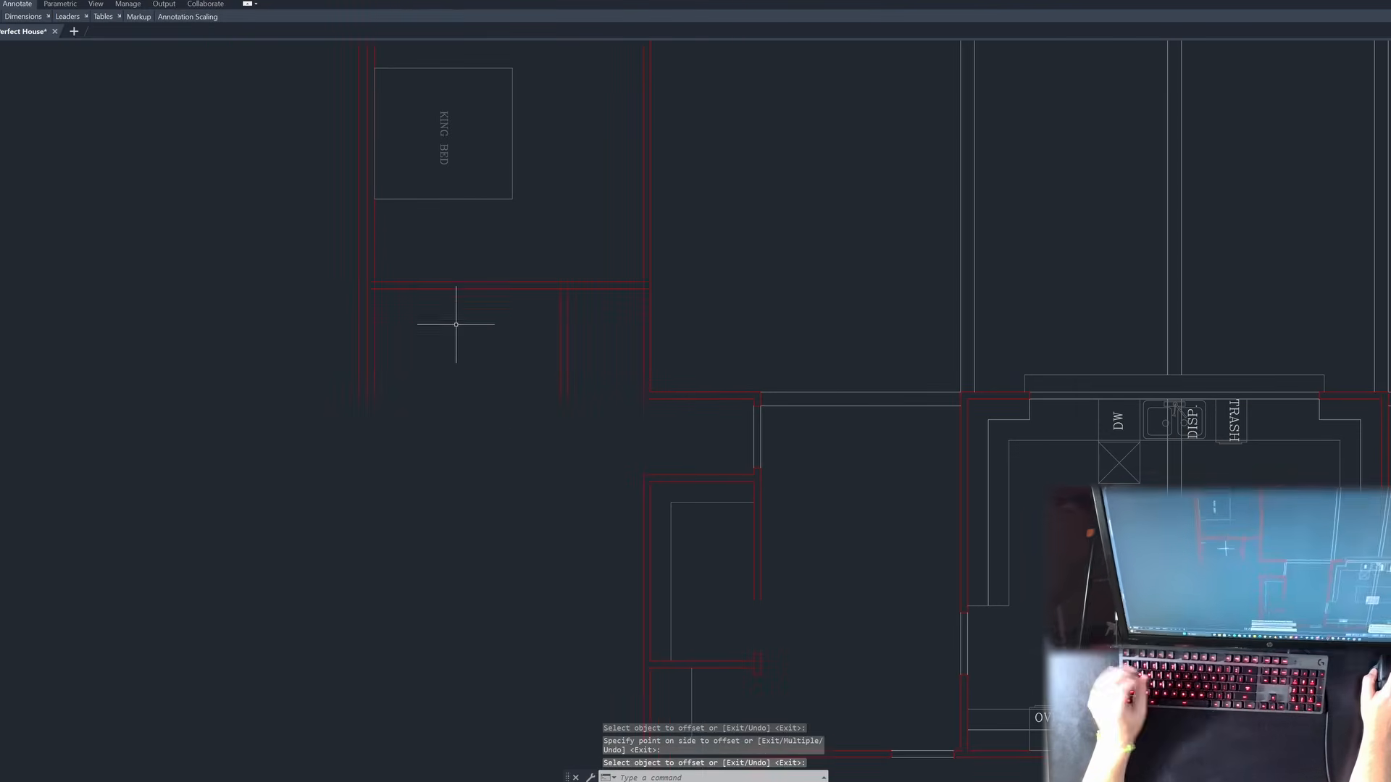
key(Escape)
key(Escape)
key(Escape)
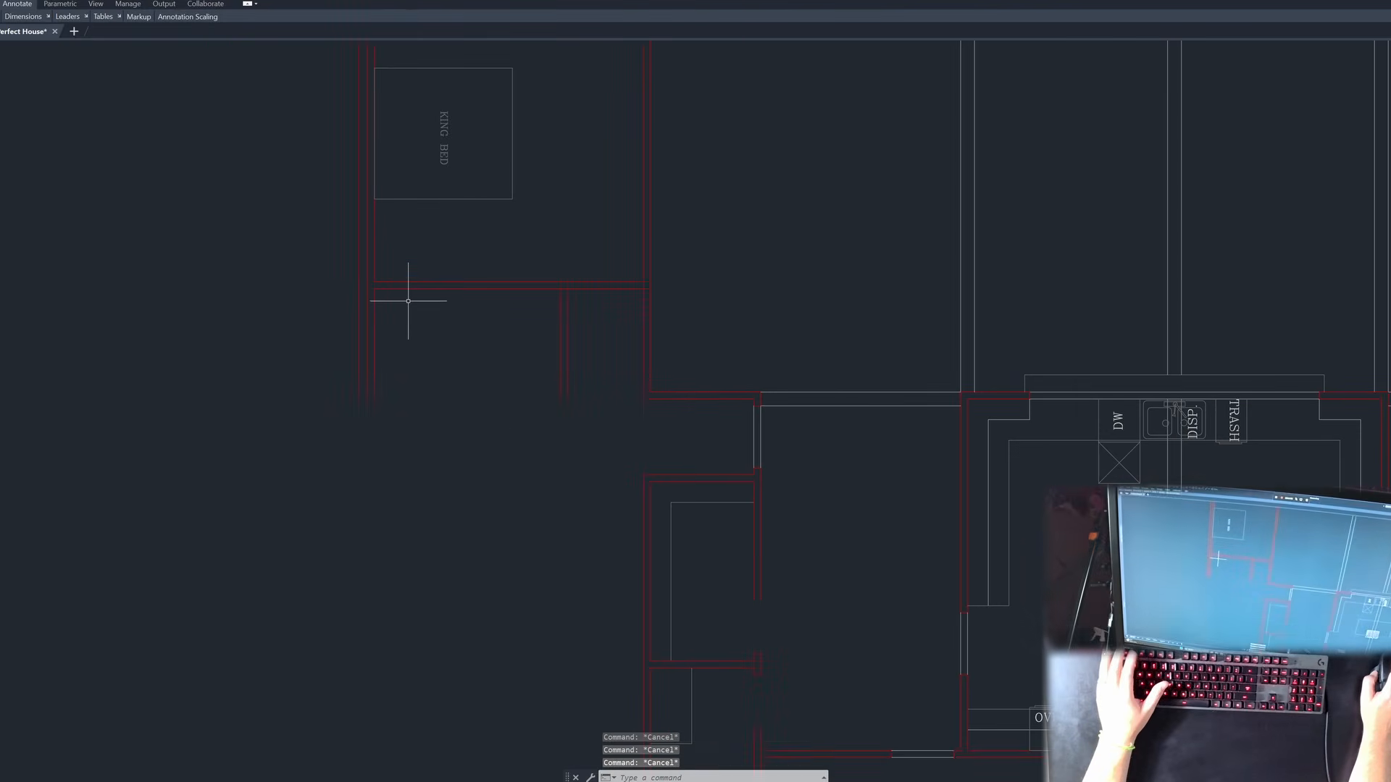
Step: Trim the bedroom south wall's lower line between the new partition's two lines to open the junction
text(tr)
key(Return)
scroll(584, 284, up, 2)
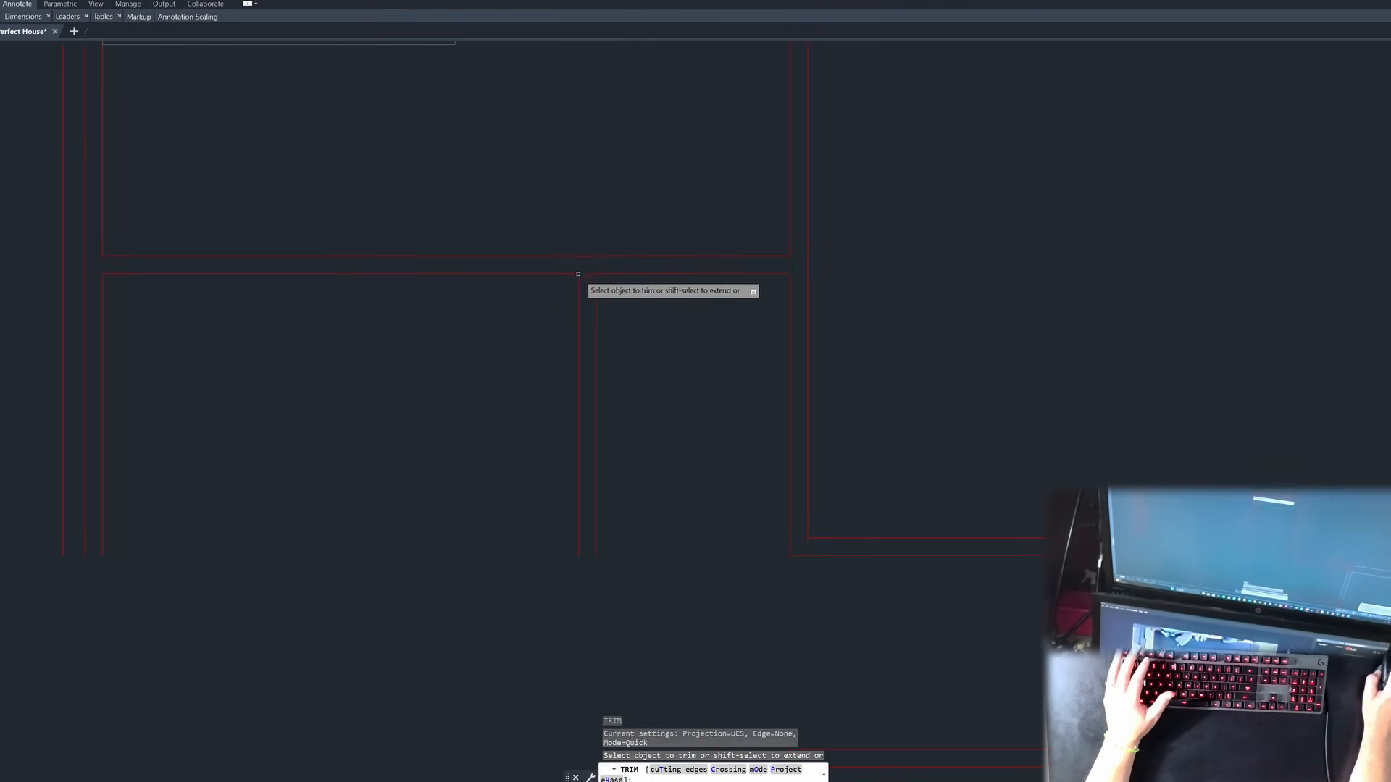
scroll(493, 362, down, 4)
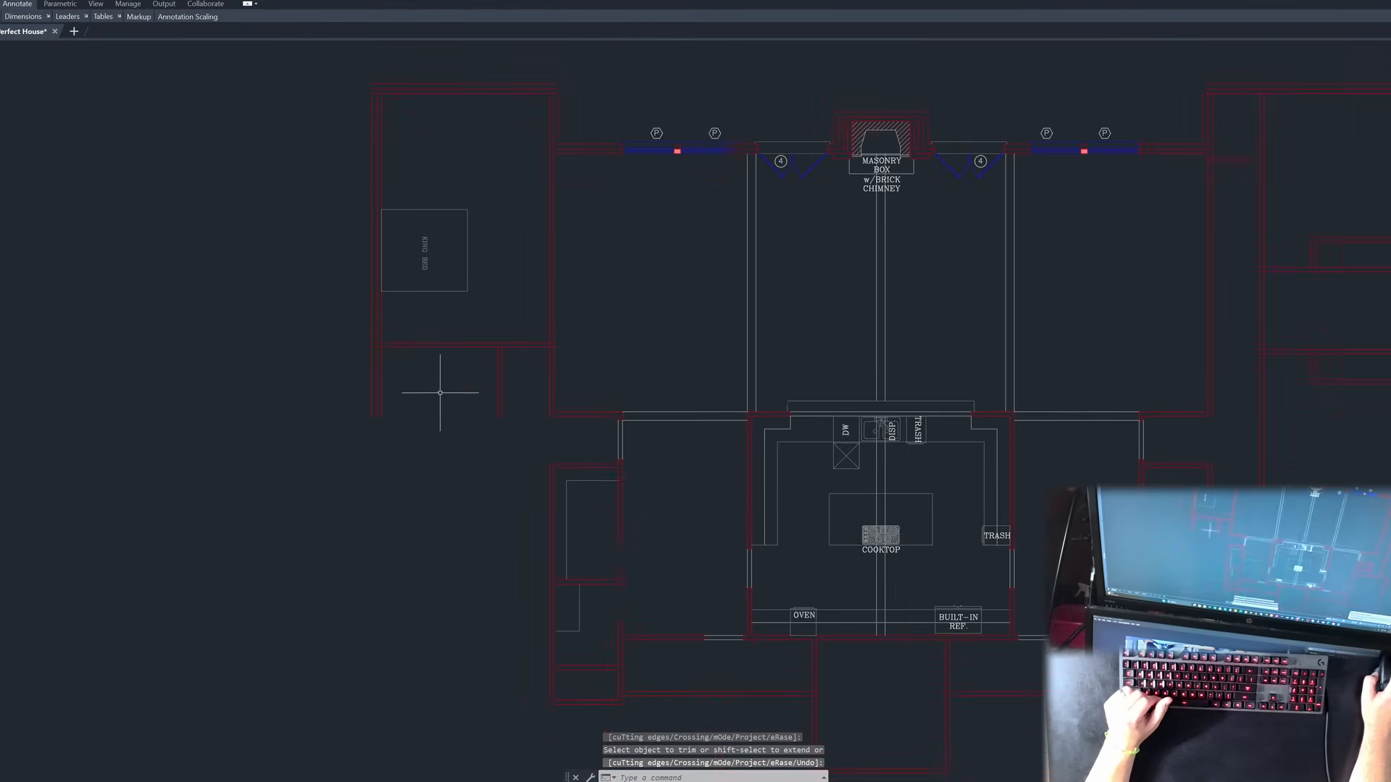
scroll(383, 348, up, 2)
scroll(547, 444, down, 2)
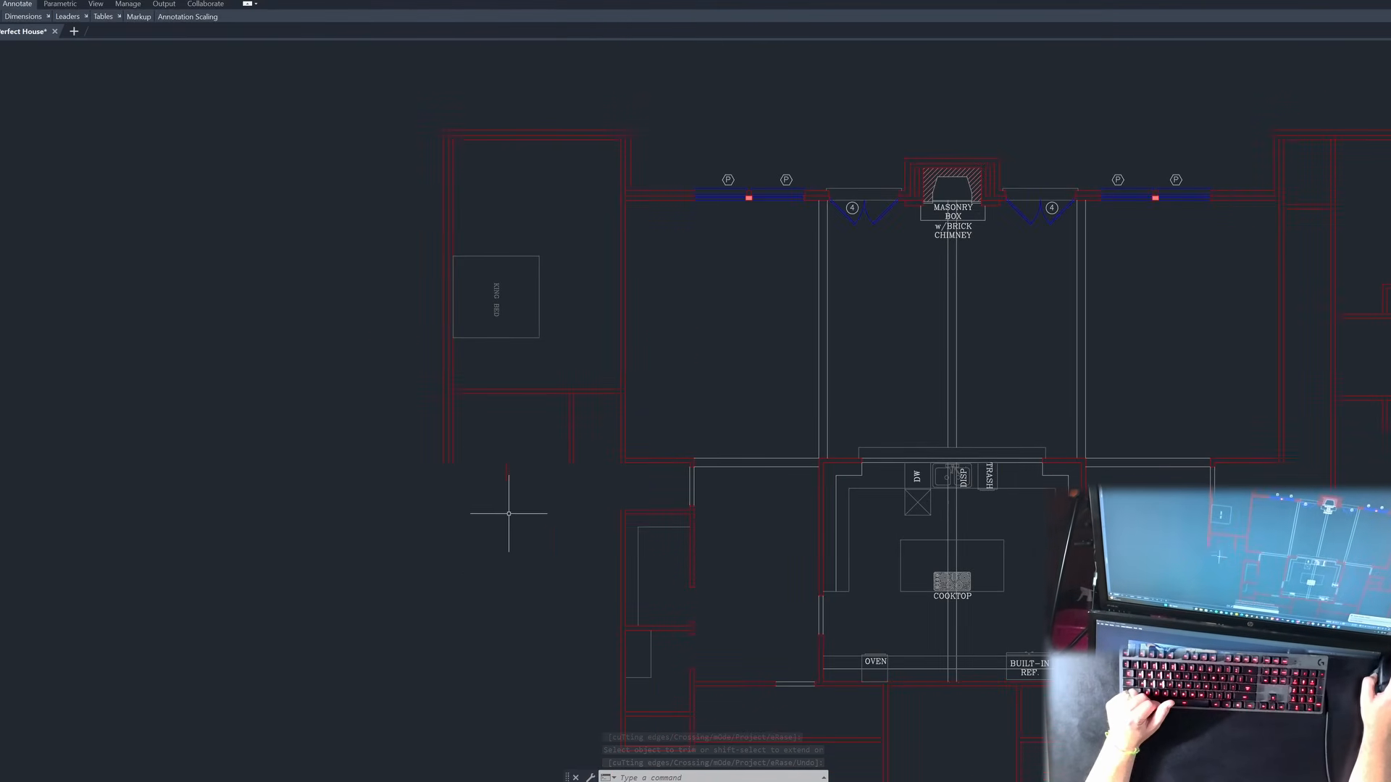
scroll(573, 495, down, 4)
scroll(564, 517, up, 4)
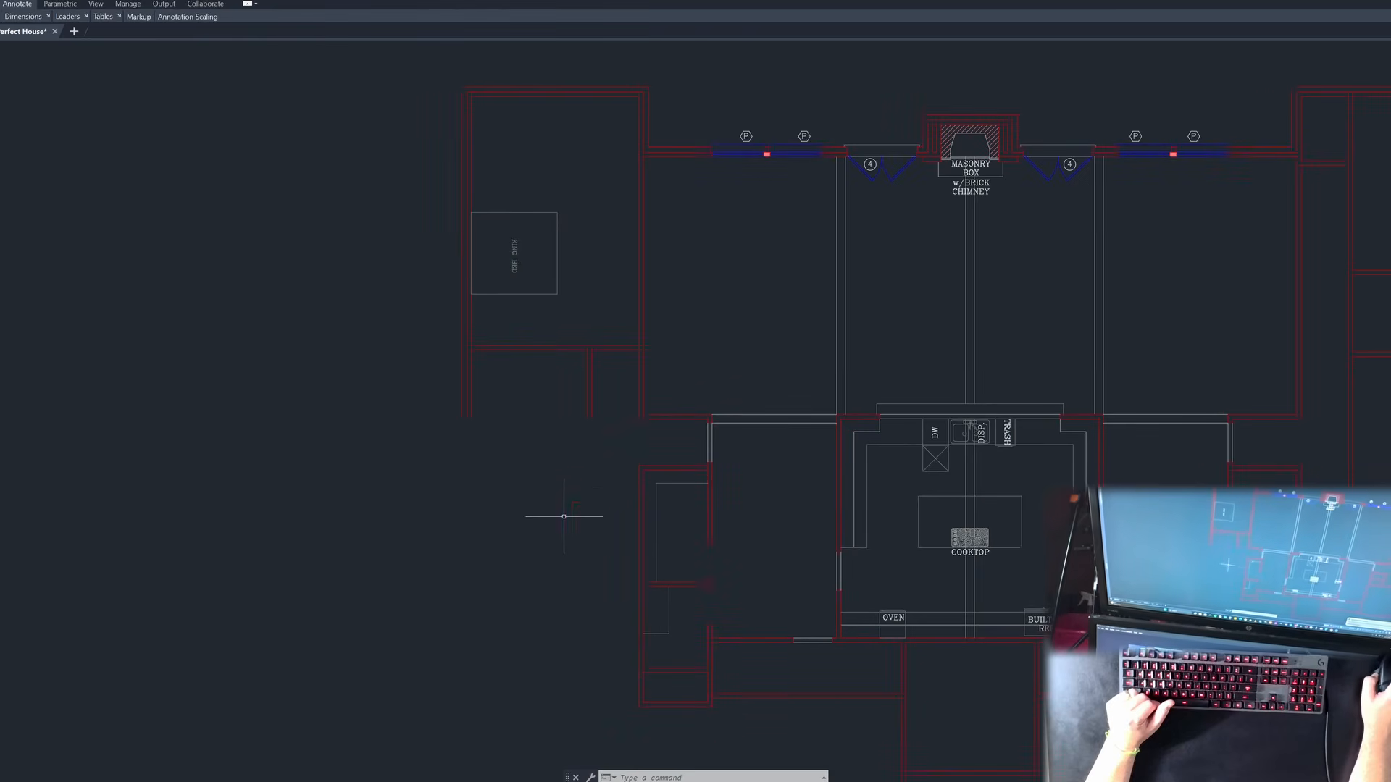
key(Escape)
key(Escape)
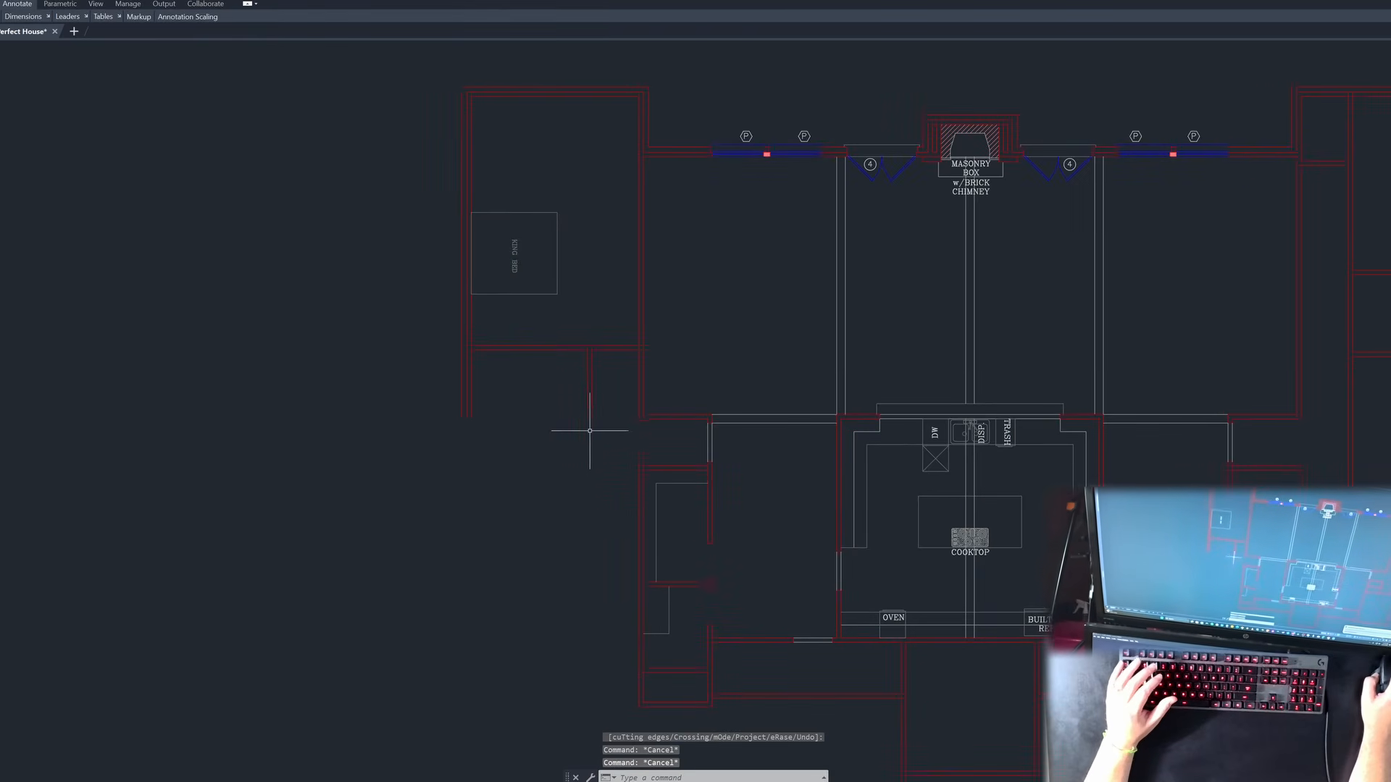
scroll(608, 386, down, 4)
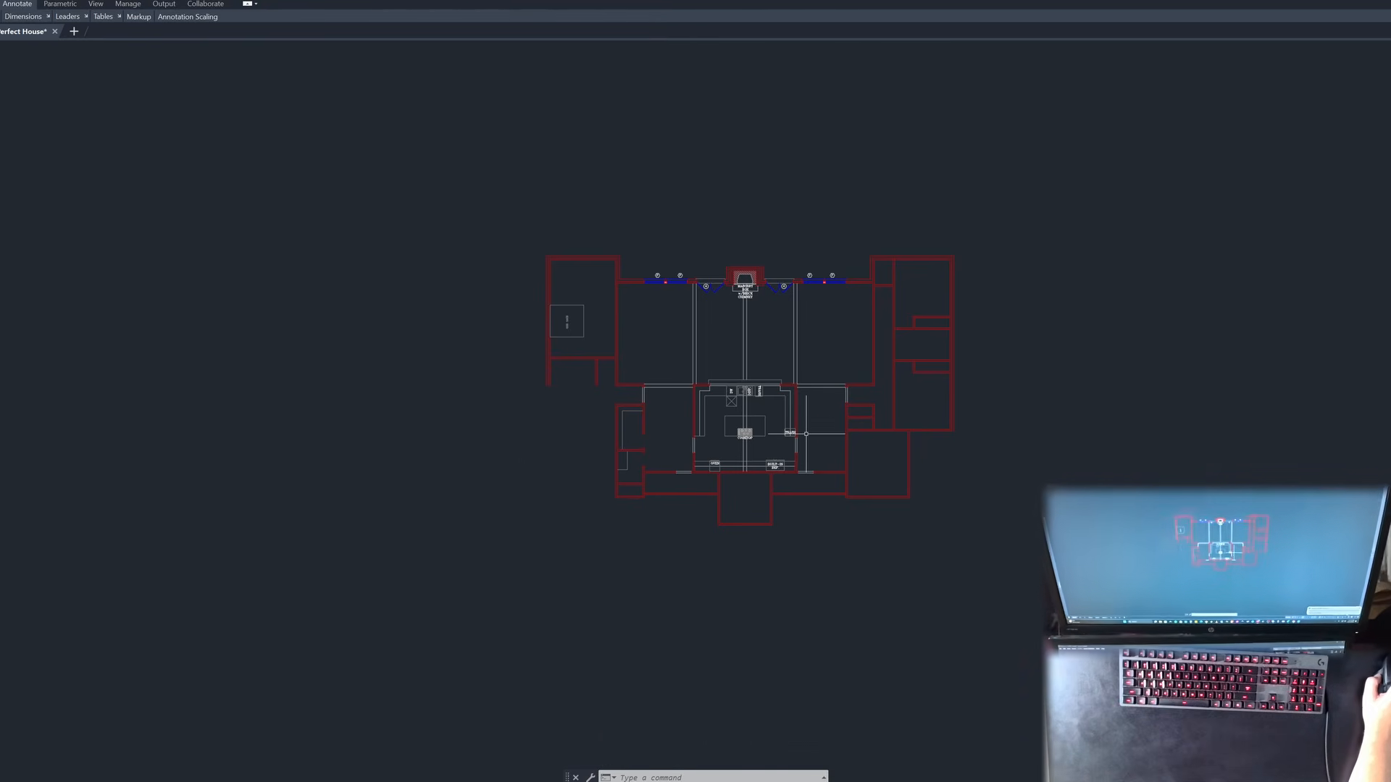
key(Escape)
key(Escape)
key(Escape)
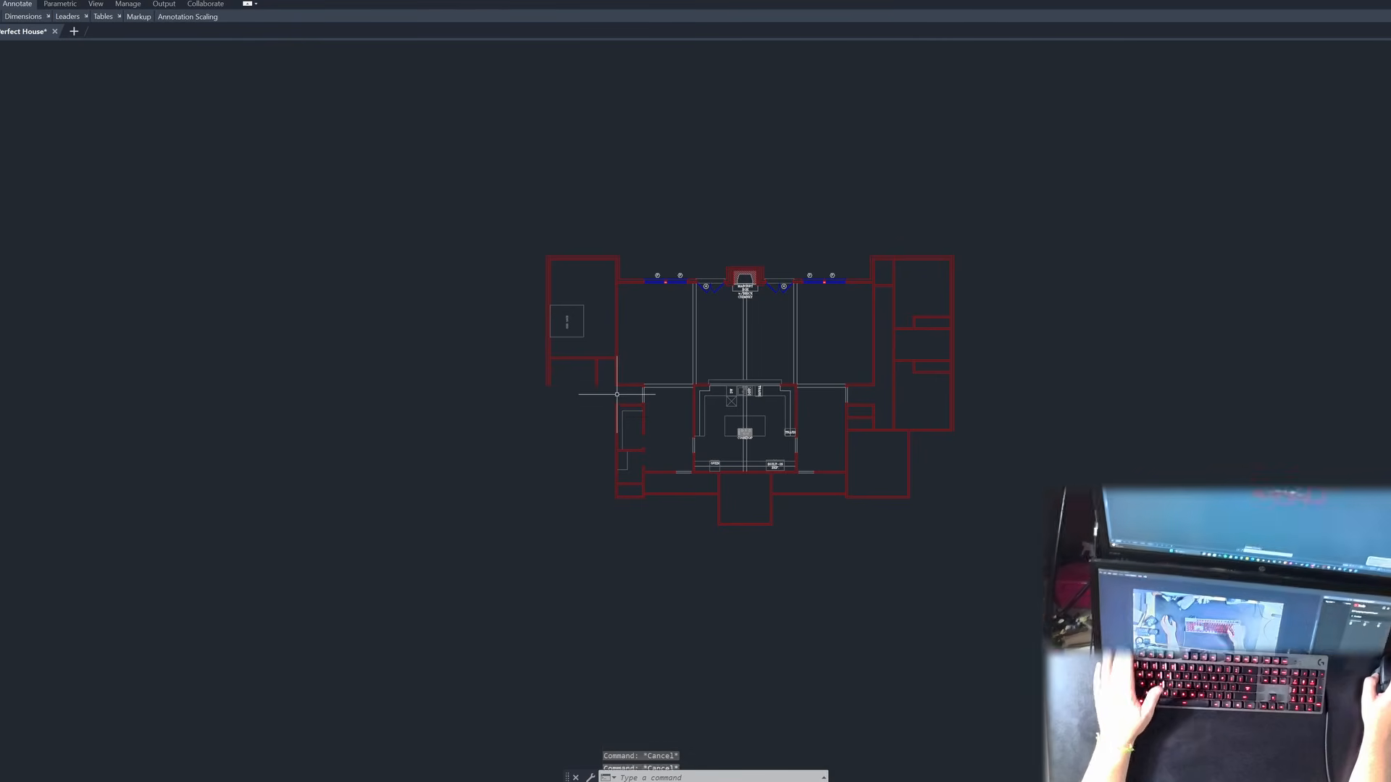
Step: Measure the house's overall width with a linear dimension between the west and east wings' outer north corners, and delete the dimension
text(dli)
key(space)
scroll(541, 272, up, 6)
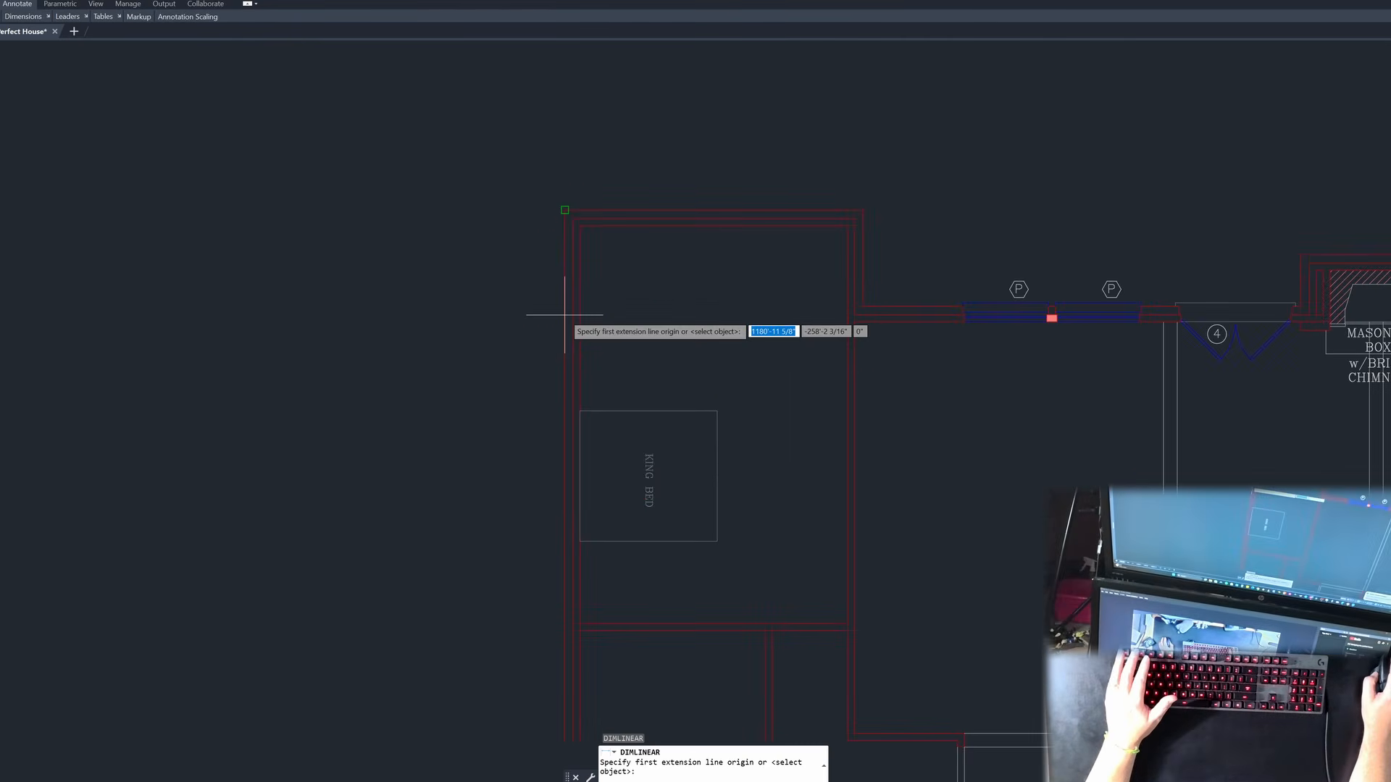
click(565, 317)
scroll(481, 356, down, 6)
scroll(902, 322, up, 6)
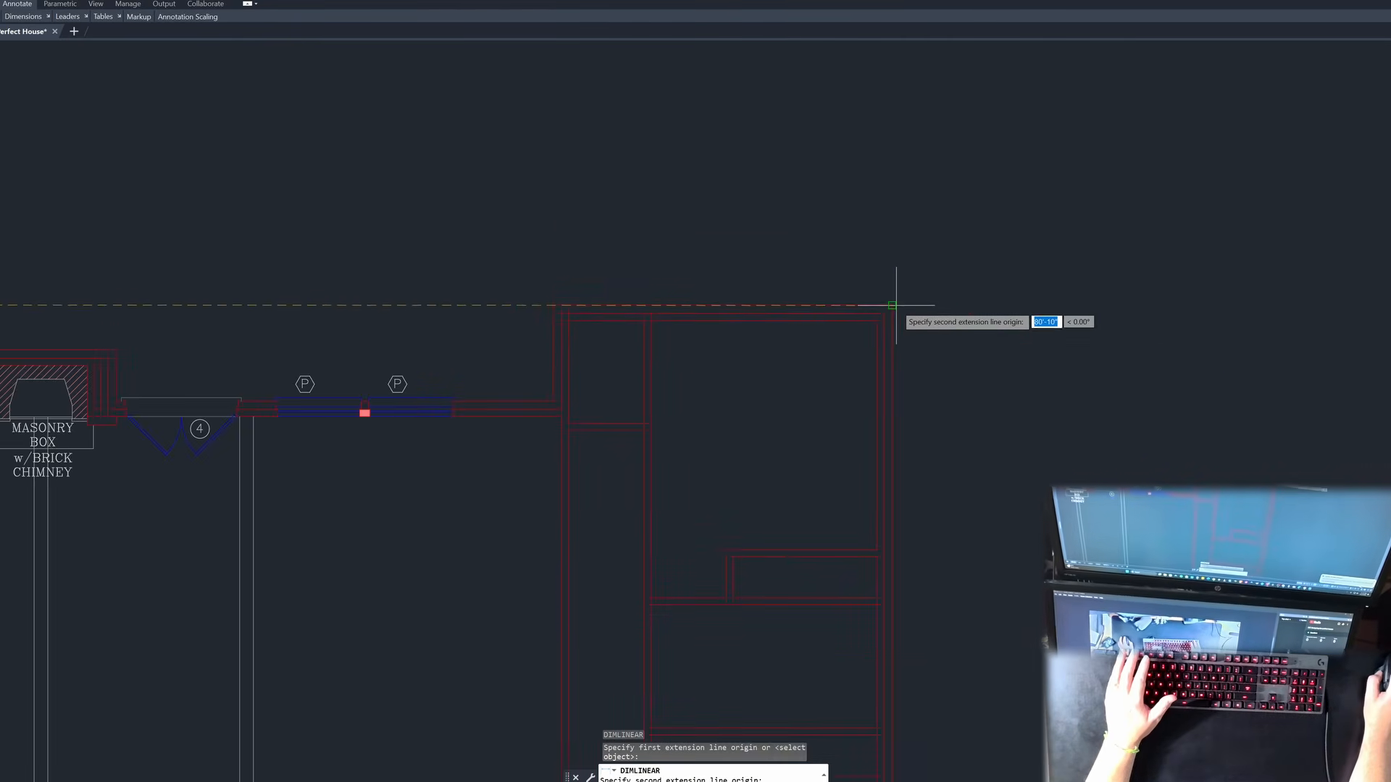
click(900, 311)
click(811, 264)
scroll(889, 290, down, 6)
click(778, 318)
click(553, 232)
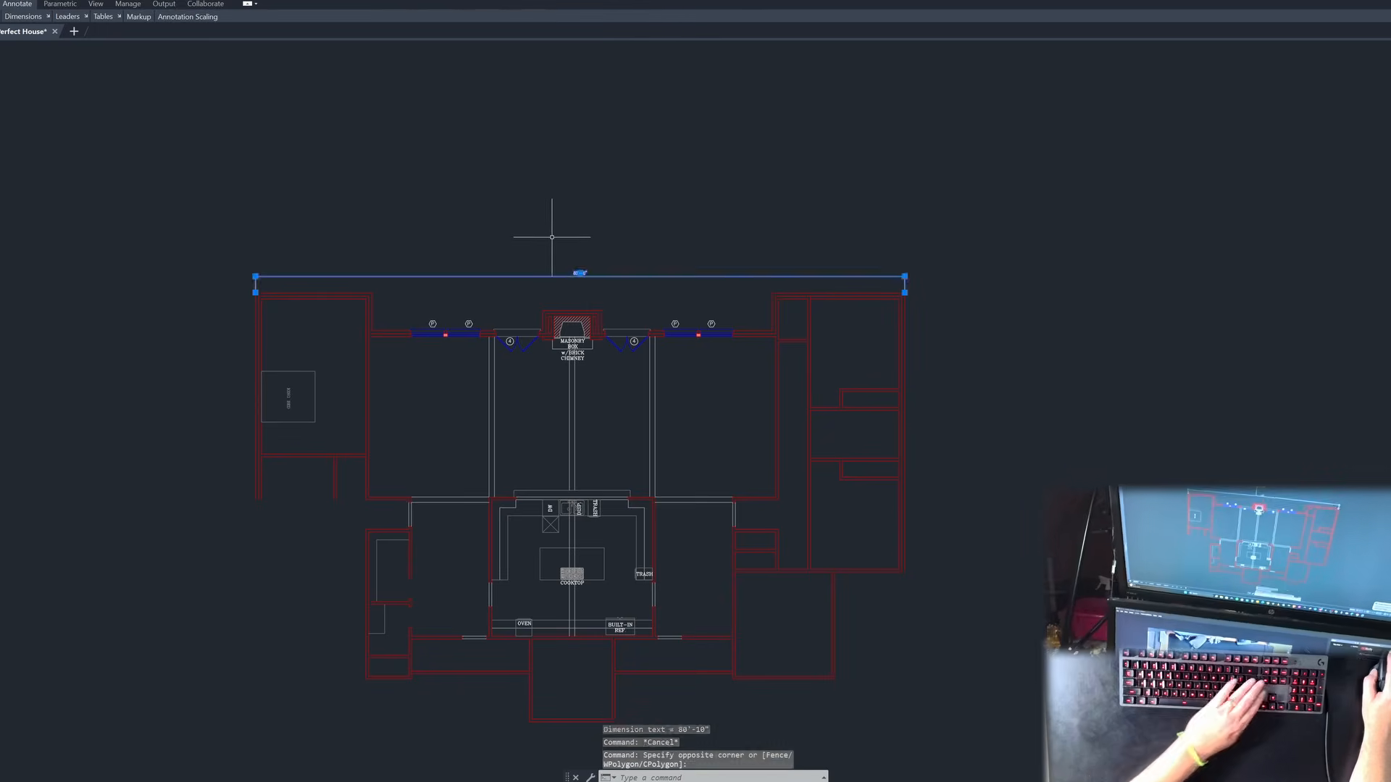
key(Delete)
key(Escape)
key(Escape)
key(Escape)
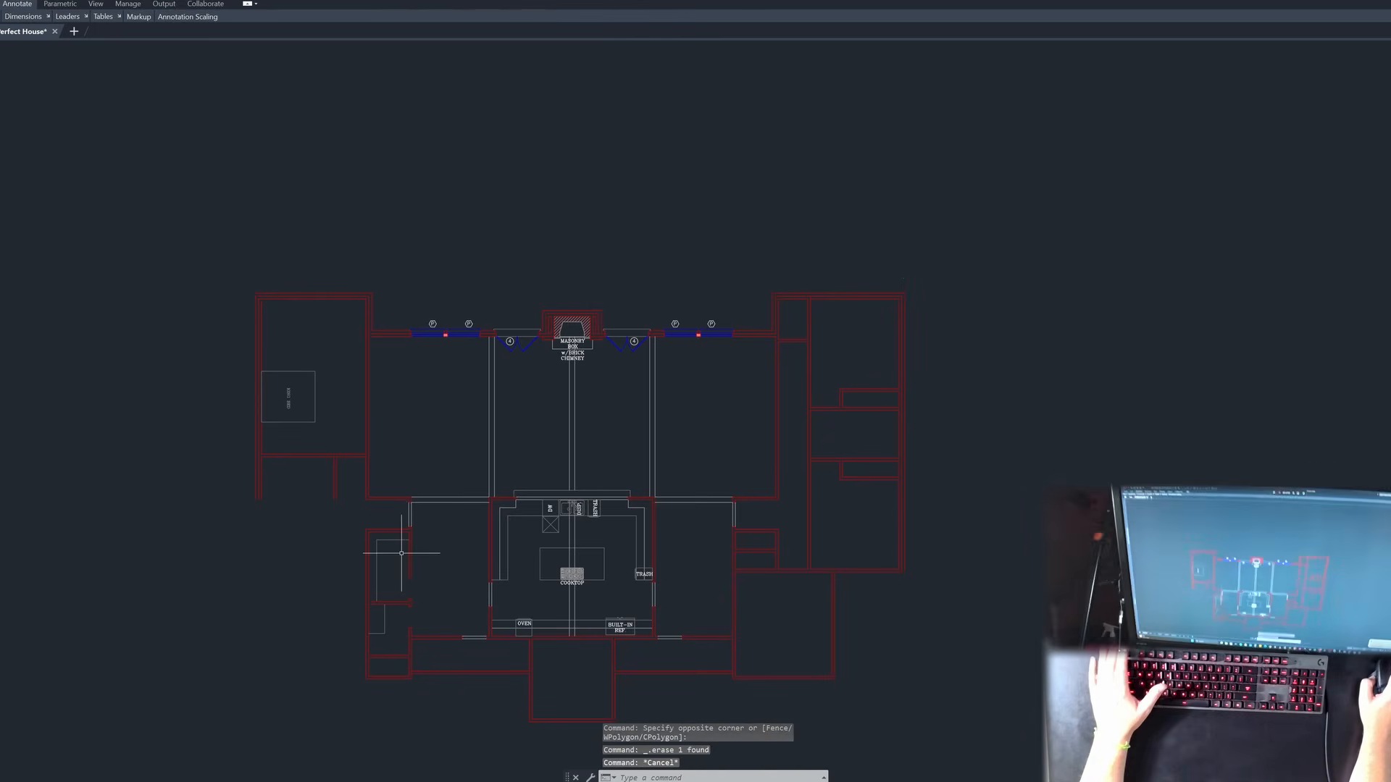
Step: Fillet the partition below the bedroom with the north wall of the small room to the southeast, joining both line pairs at the corner
scroll(345, 569, up, 2)
scroll(428, 548, down, 2)
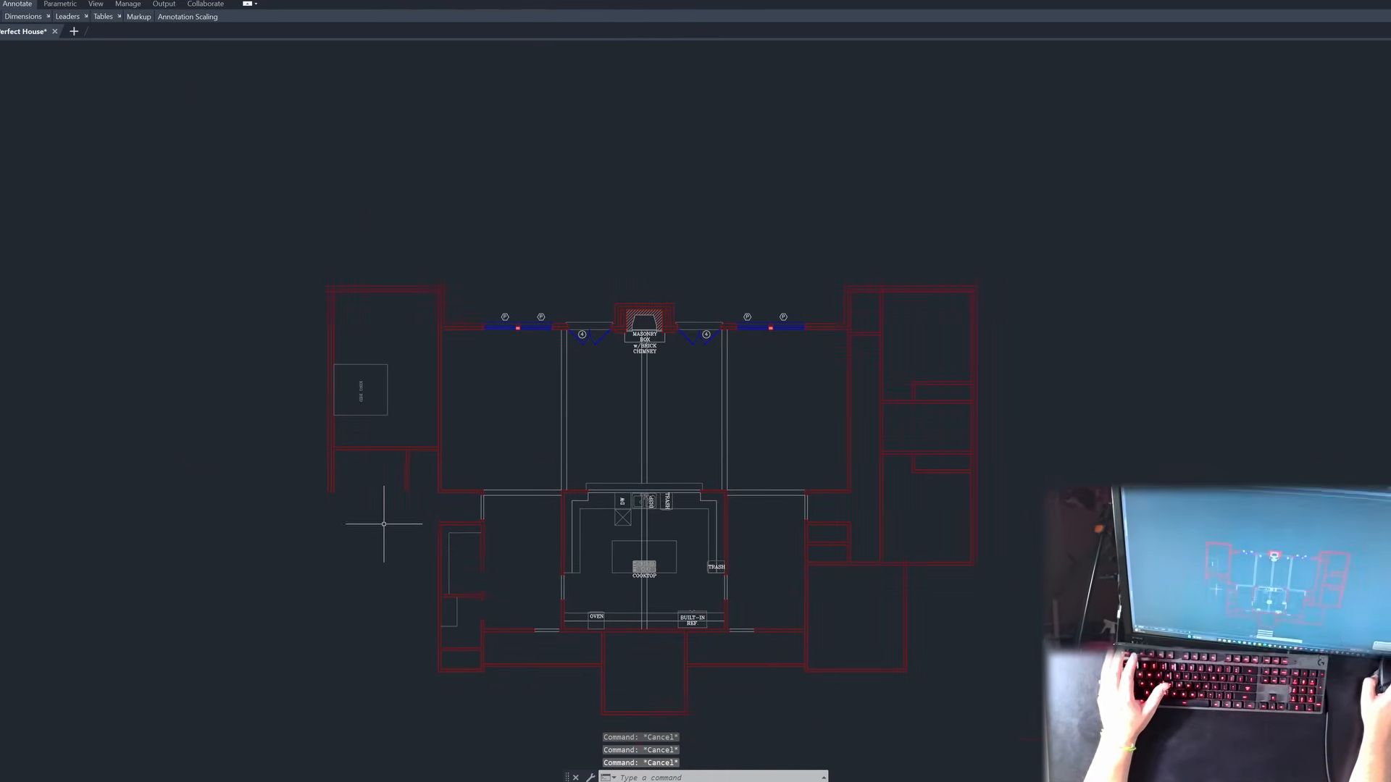
scroll(382, 522, up, 6)
text(f)
key(Return)
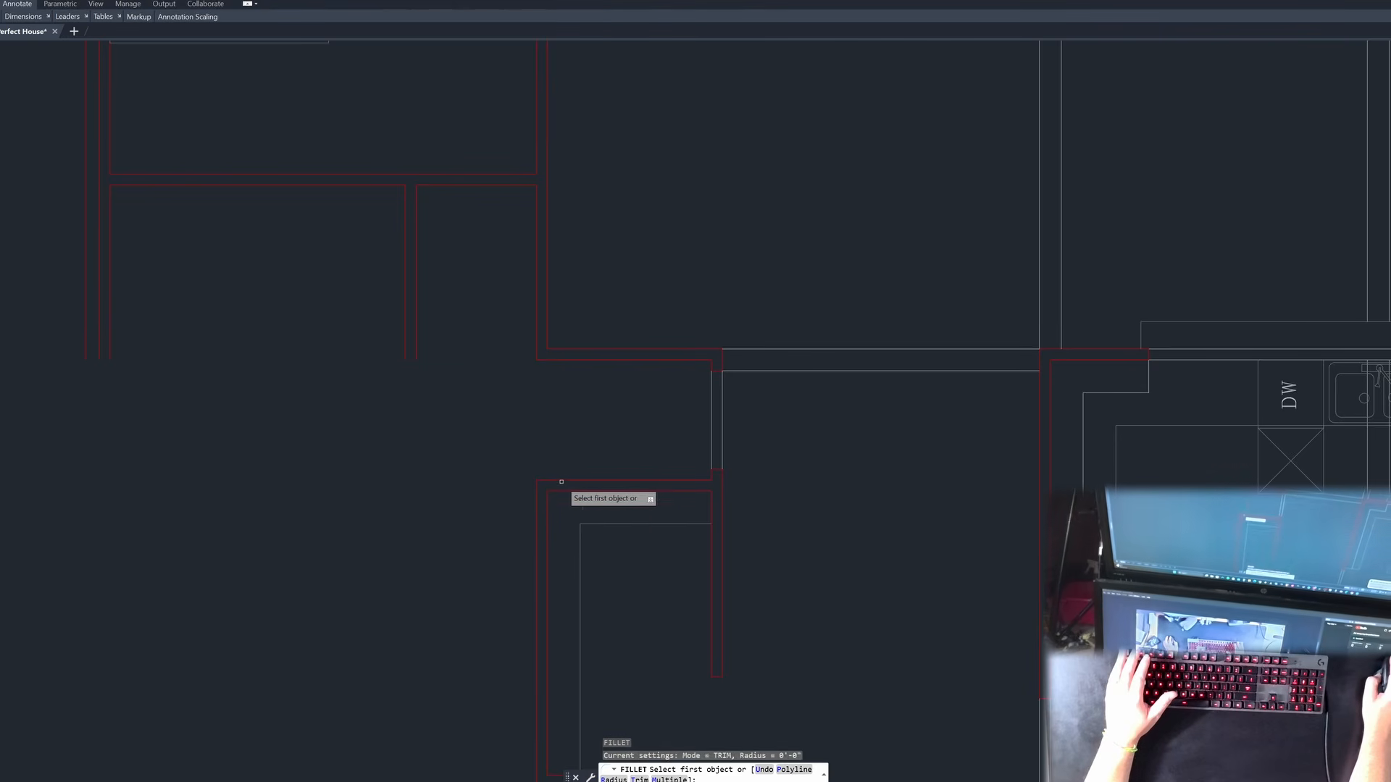
click(560, 481)
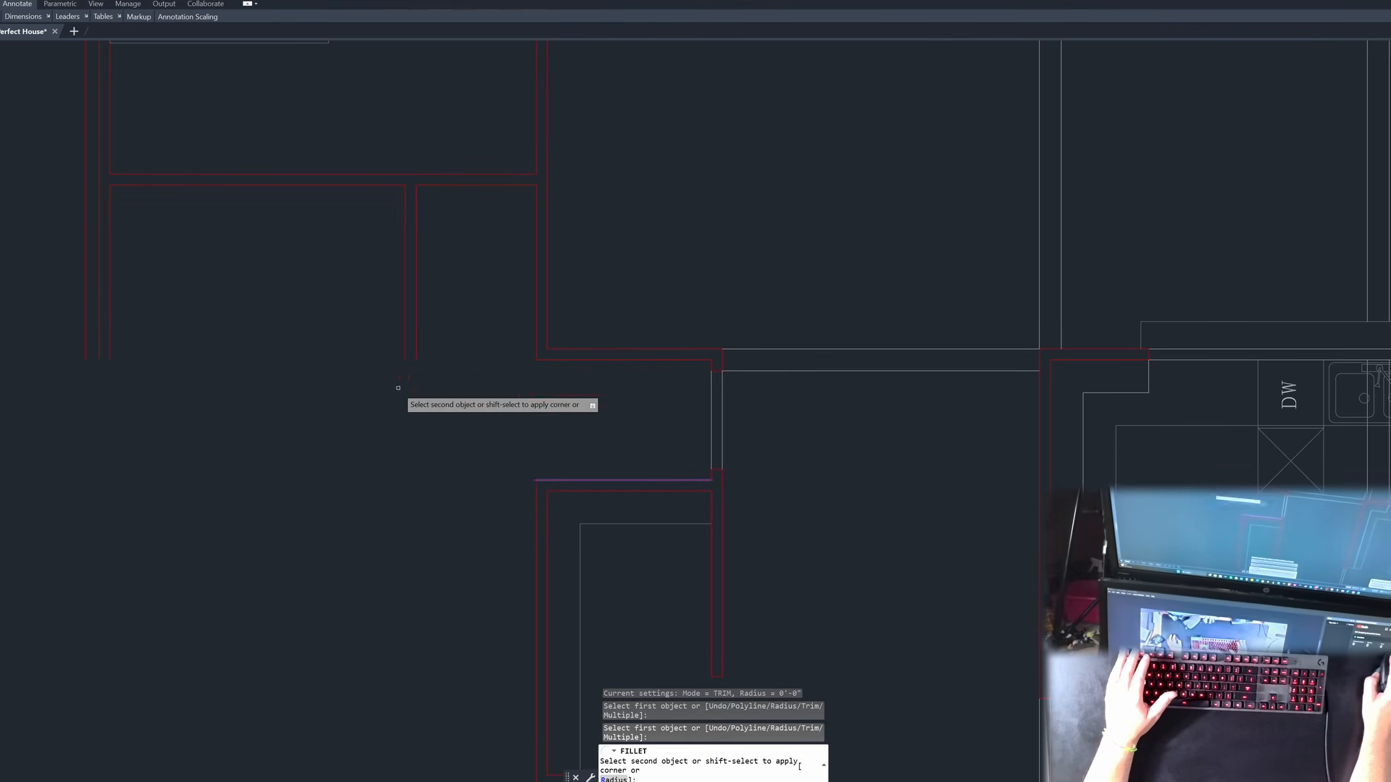
click(406, 339)
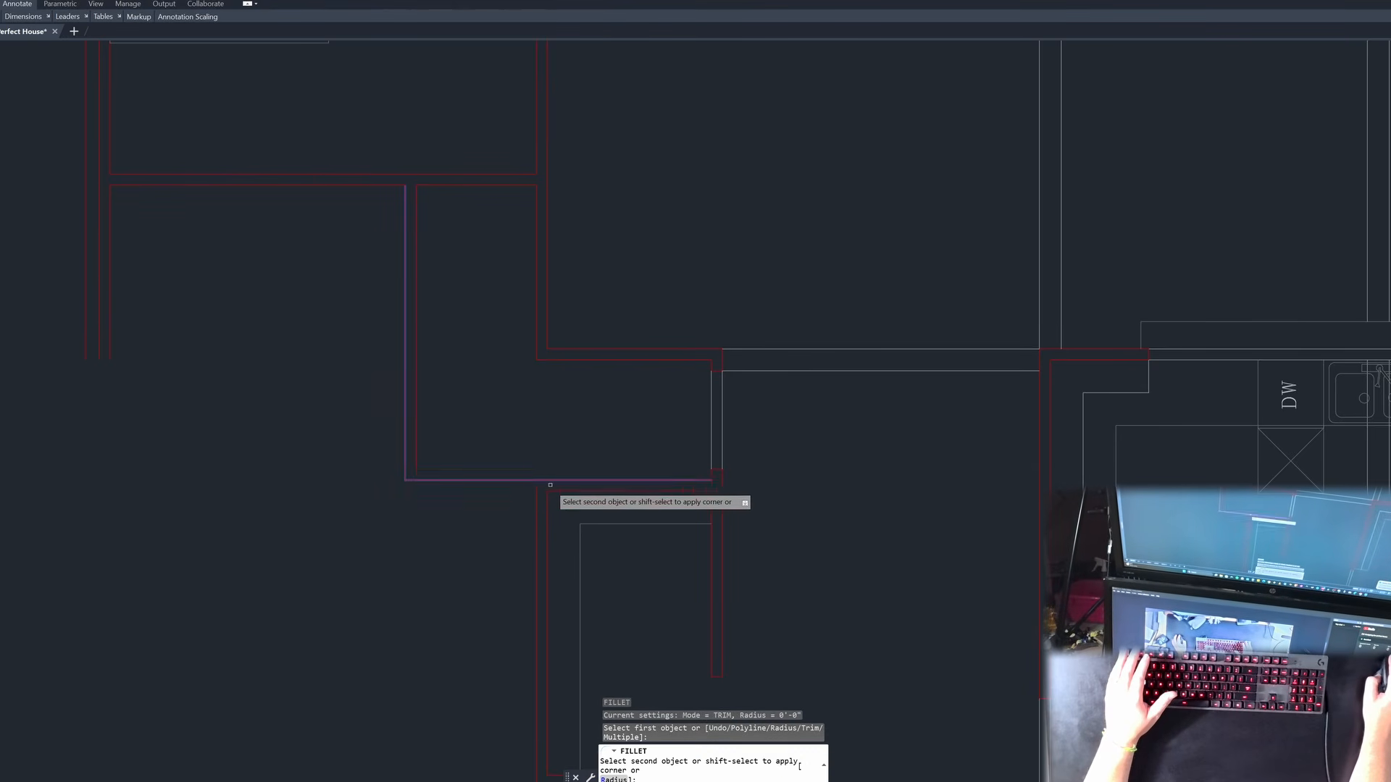
scroll(572, 475, down, 4)
scroll(569, 464, up, 6)
key(Escape)
key(Escape)
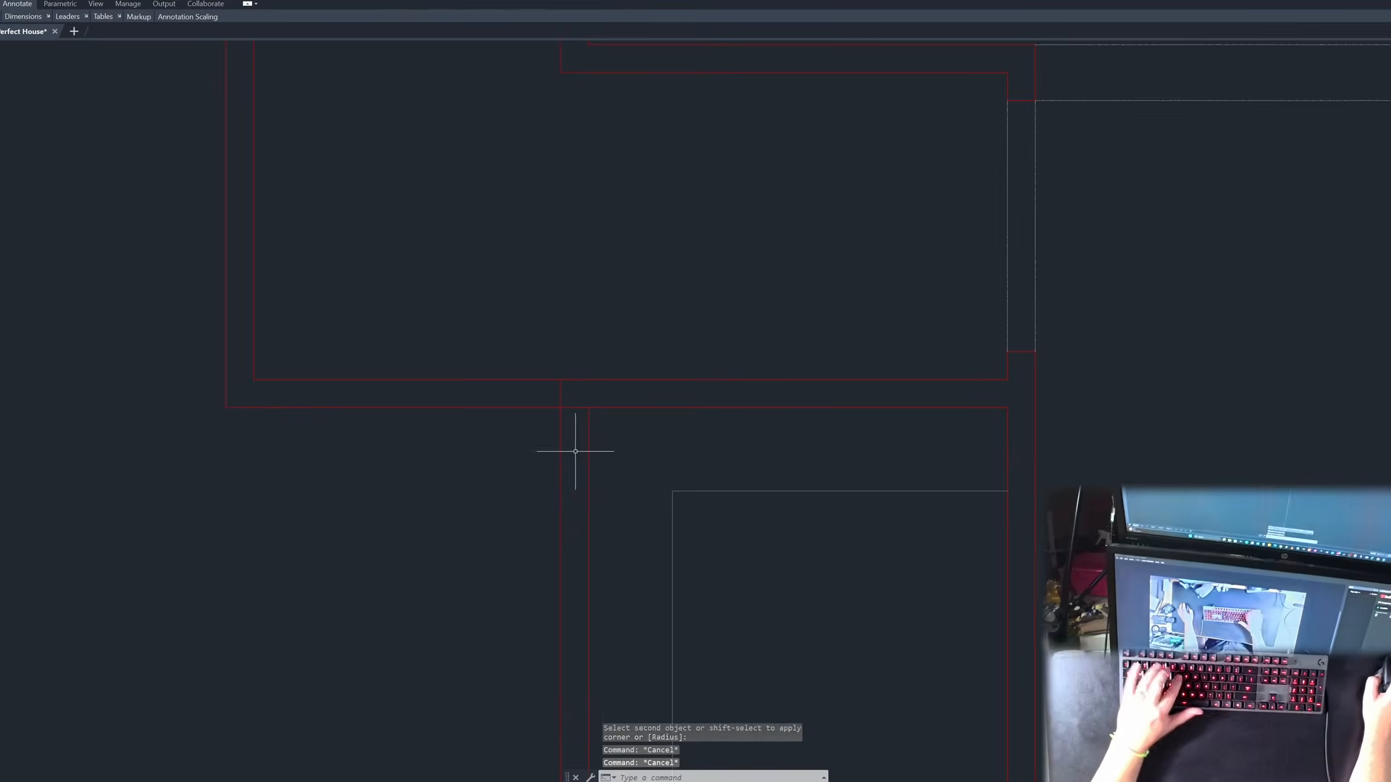
Step: Trim the overlapping lines where the small room's west wall meets the extended north wall to open the T-junction
text(tr)
key(space)
click(571, 410)
drag(581, 421, 543, 385)
key(space)
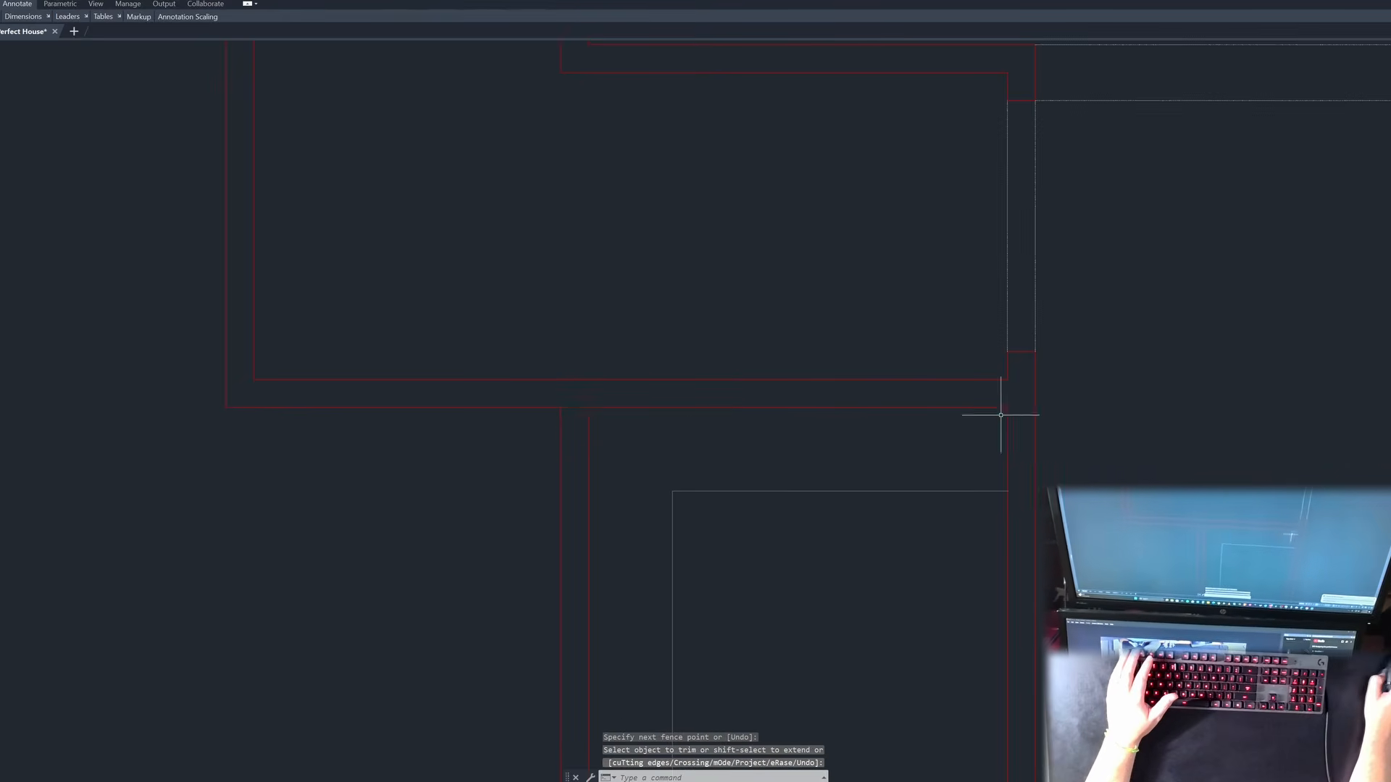
key(Escape)
key(Escape)
Step: Offset the west line of the partition below the bedroom 2' to the west
scroll(780, 500, down, 4)
scroll(631, 423, down, 2)
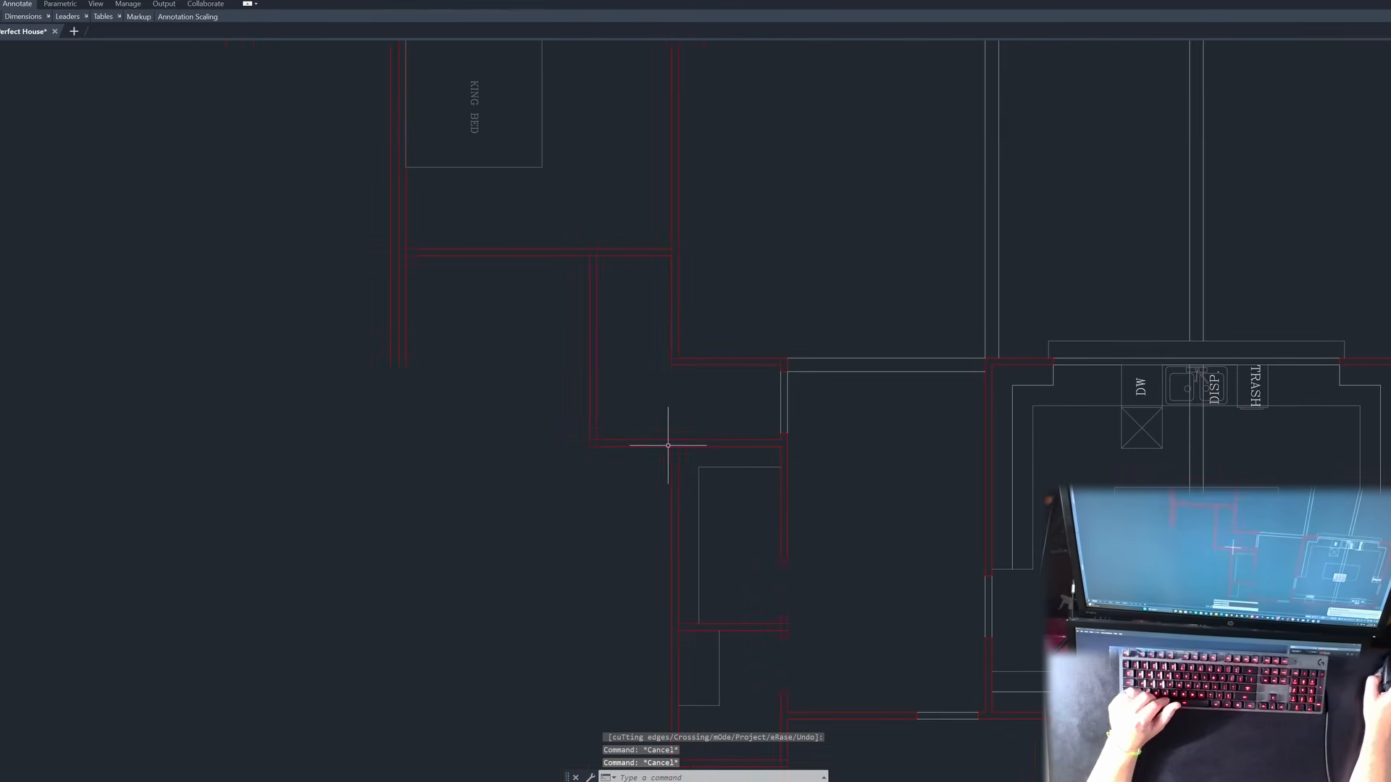
scroll(402, 487, down, 2)
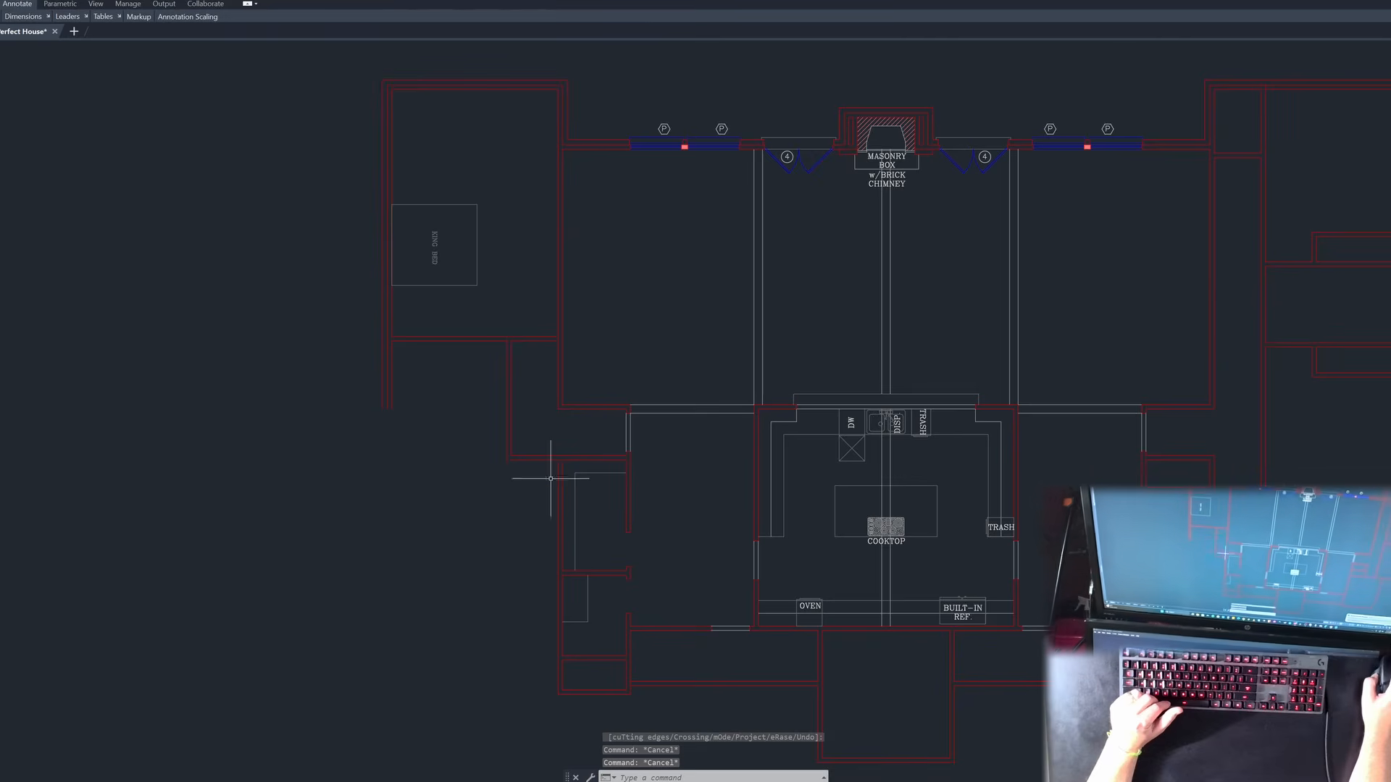
scroll(534, 419, up, 5)
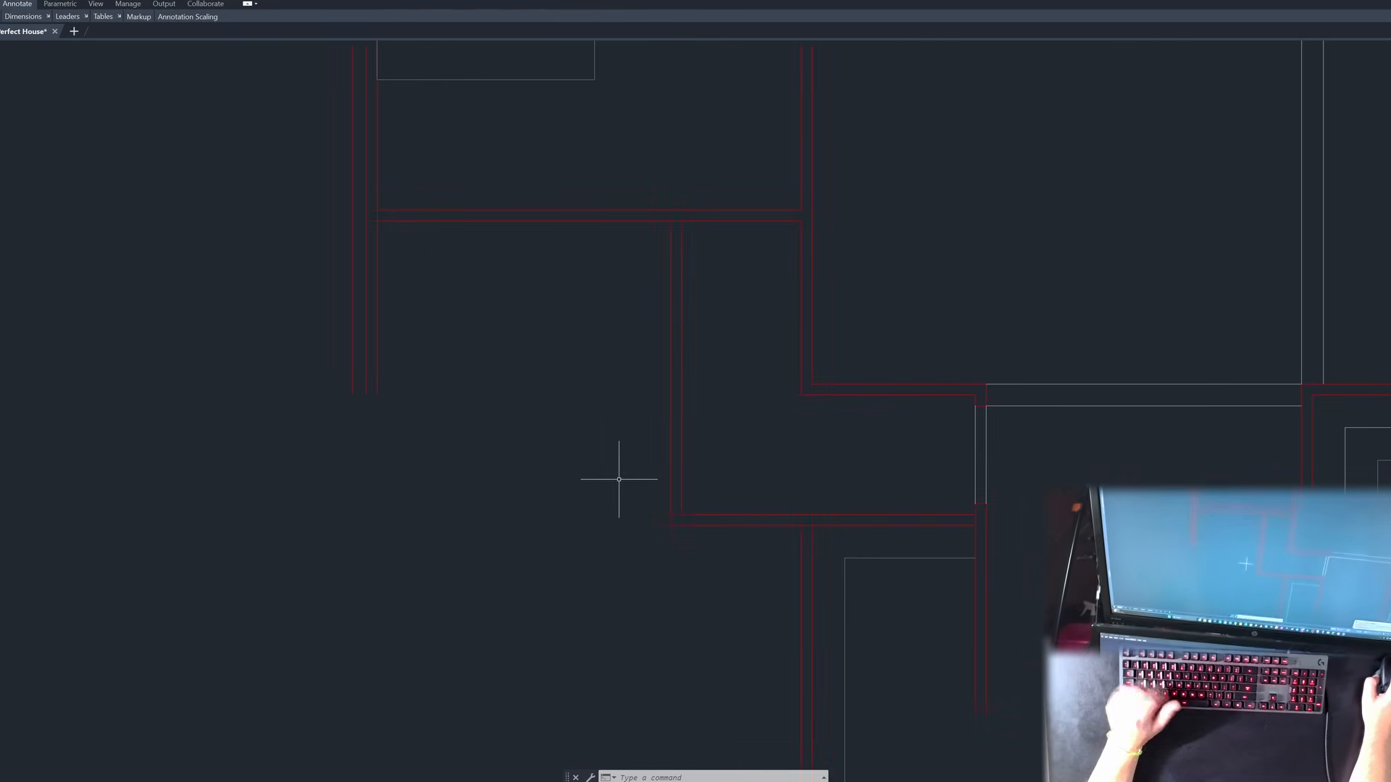
key(Escape)
key(Escape)
key(Escape)
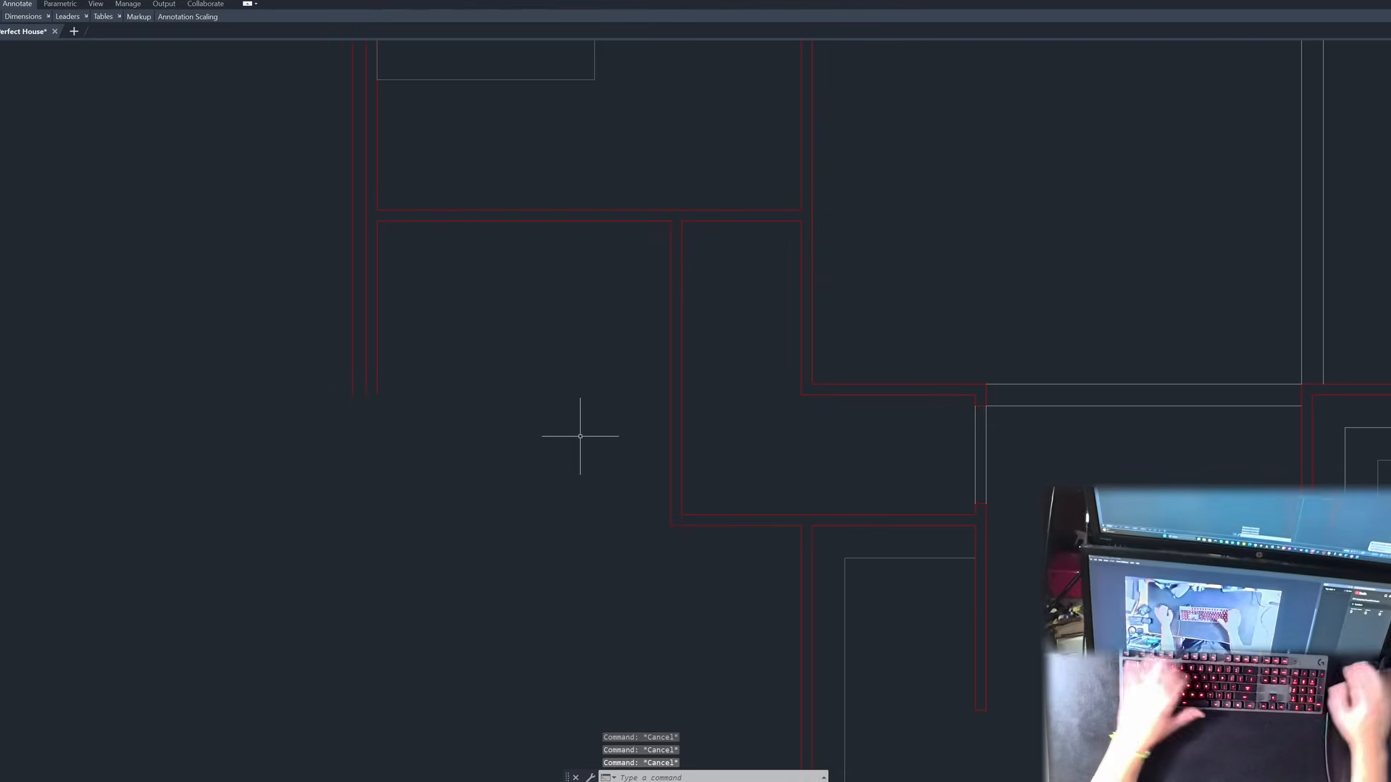
text(o)
key(Return)
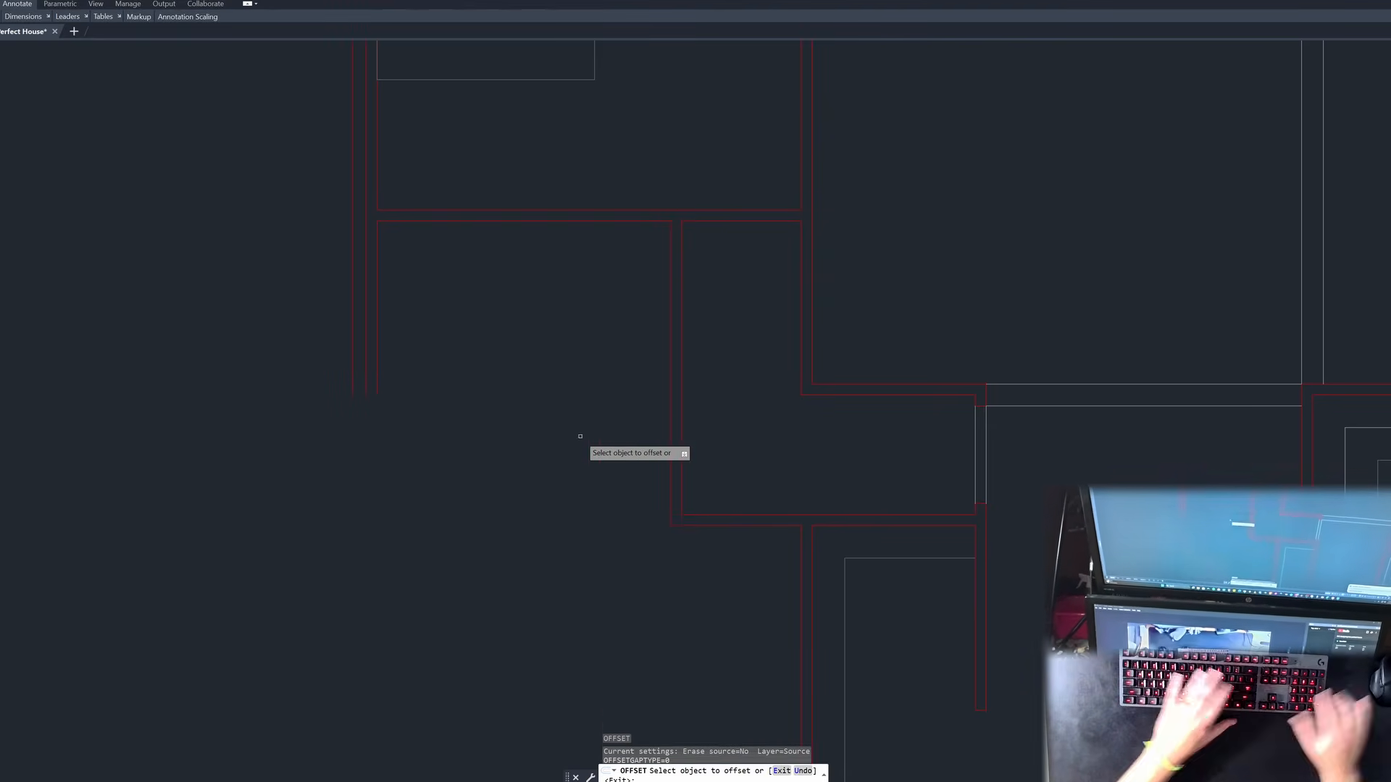
text(2')
key(Return)
click(670, 381)
click(600, 388)
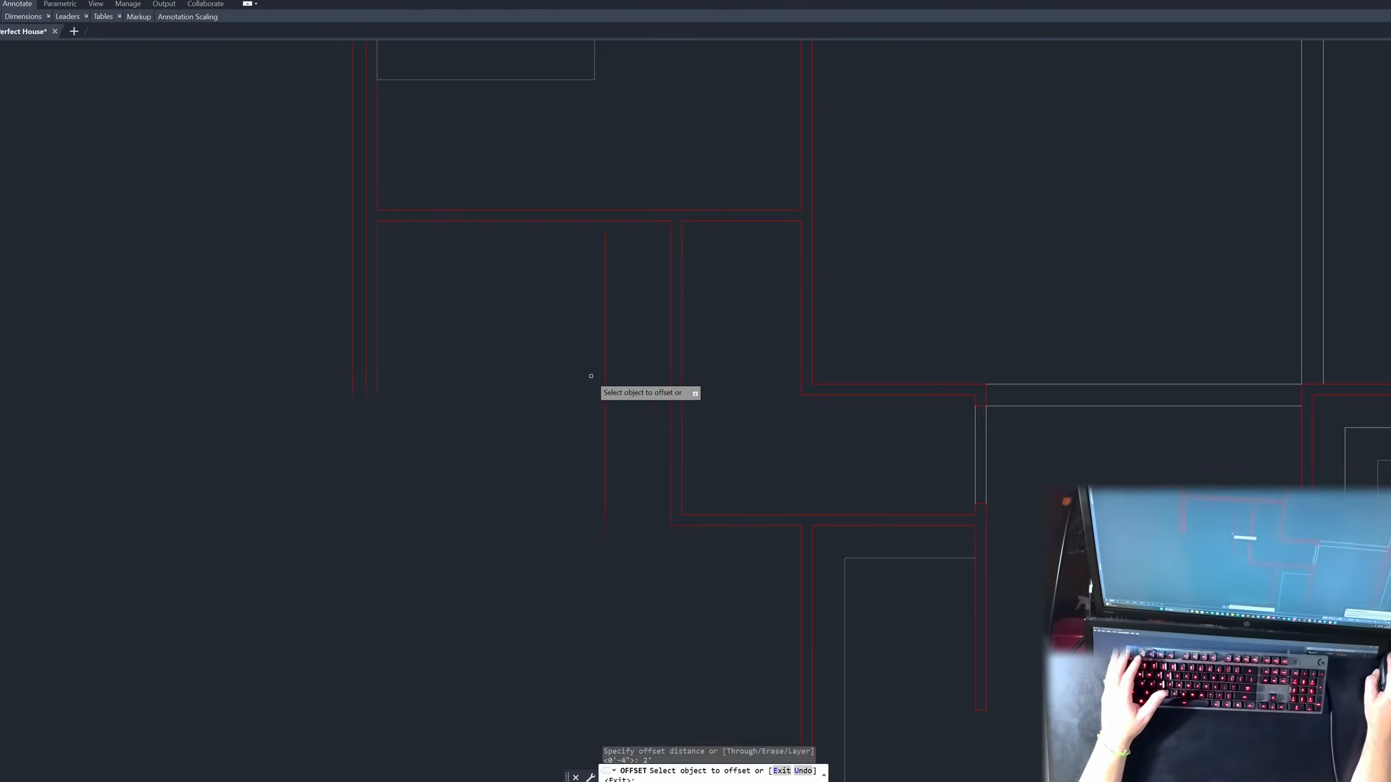
key(Escape)
key(Escape)
key(Escape)
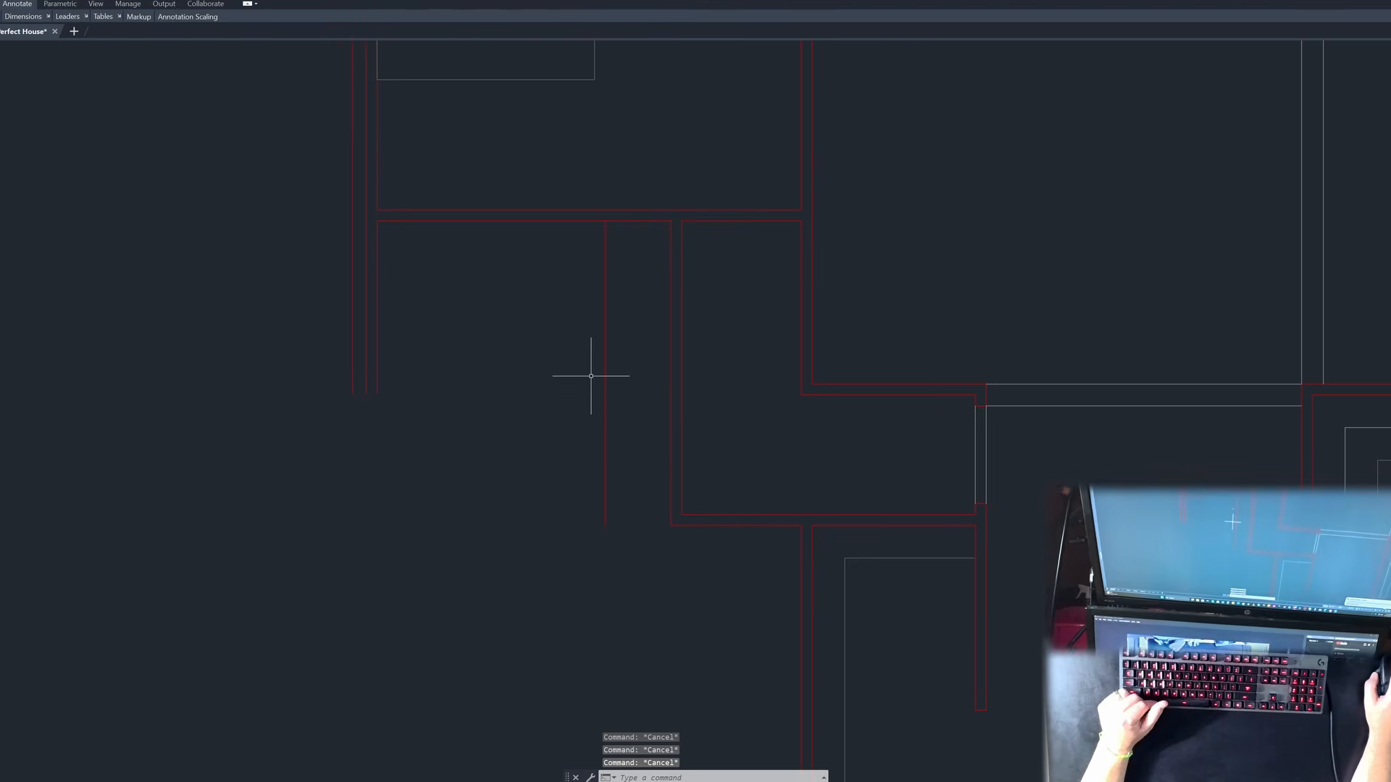
text(o)
key(Return)
text(4)
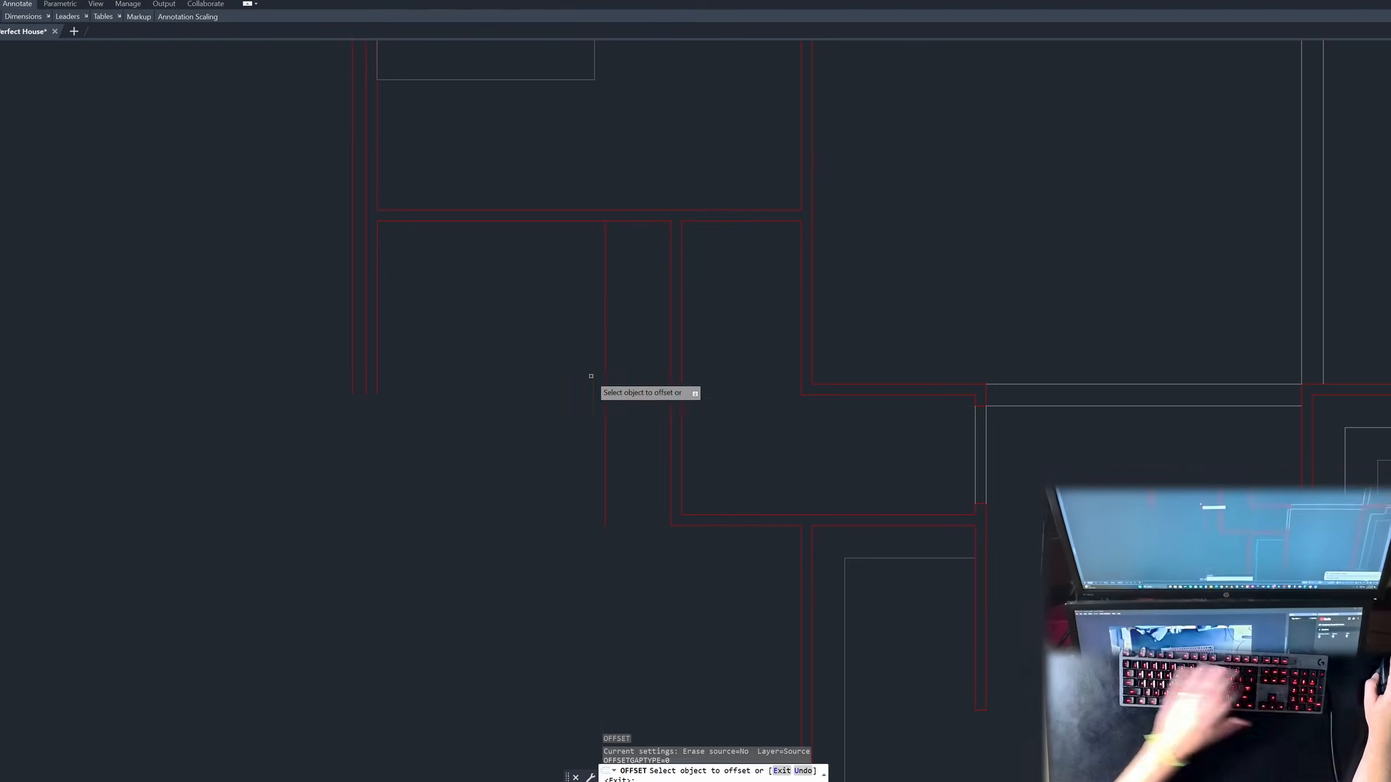
key(Return)
key(Escape)
key(Escape)
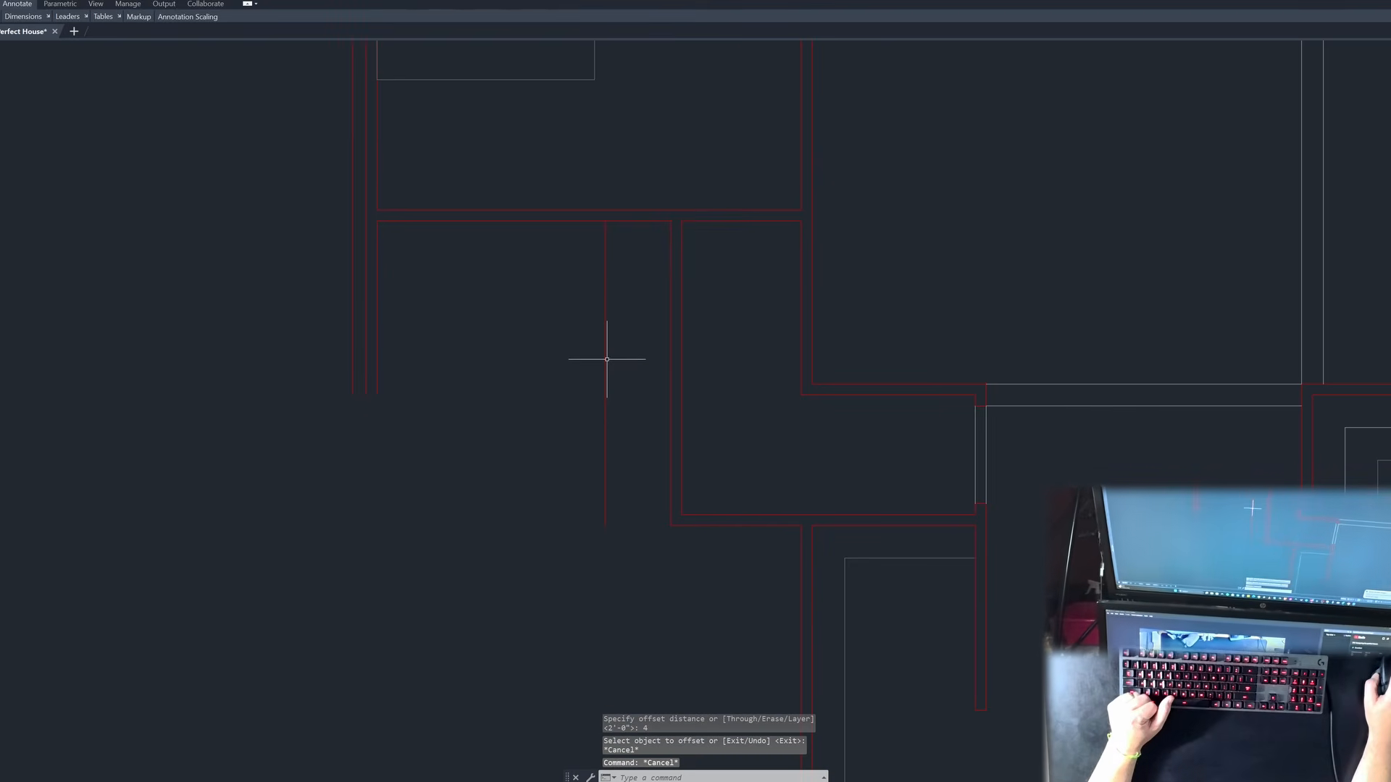
scroll(627, 373, down, 2)
key(Escape)
key(Escape)
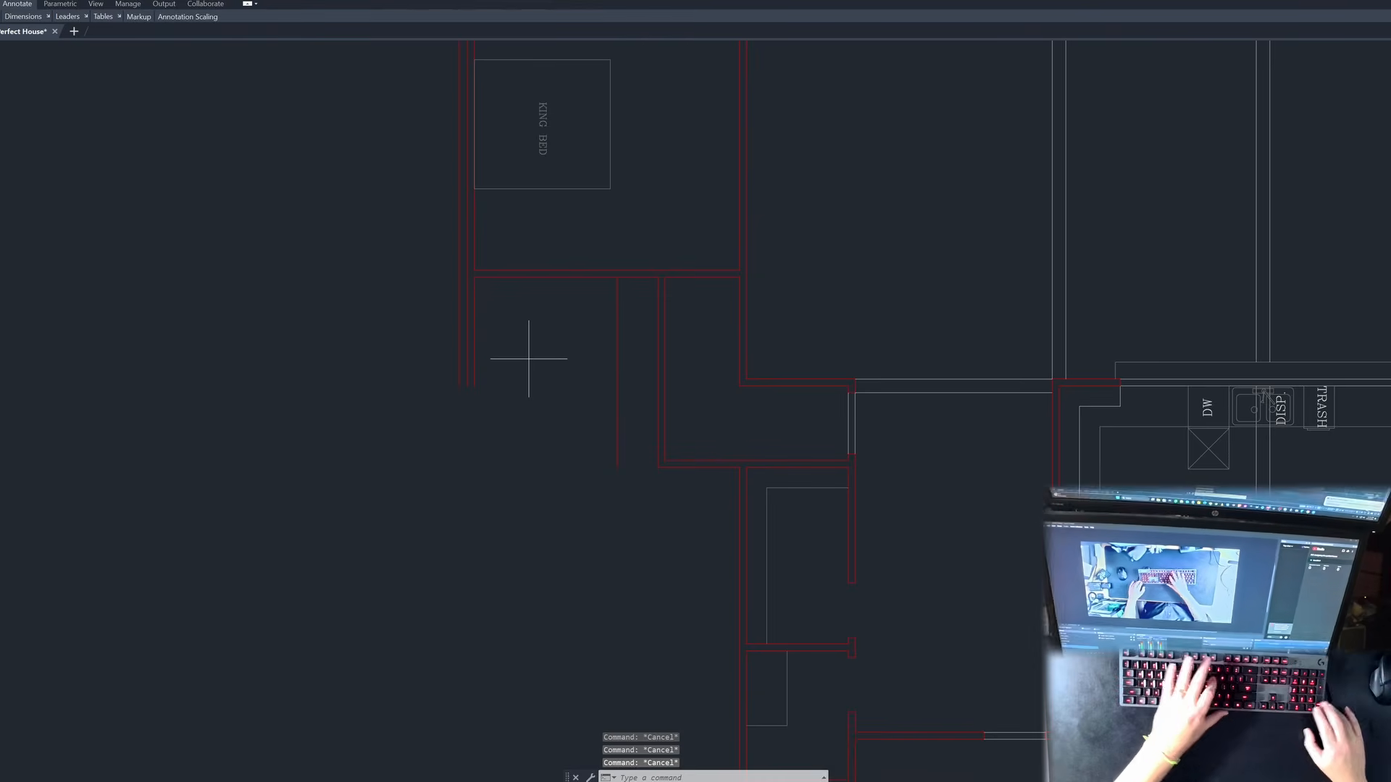
Step: Offset the inner line of the west exterior wall 3'4" to the east, below the bedroom's south wall
text(o)
key(Return)
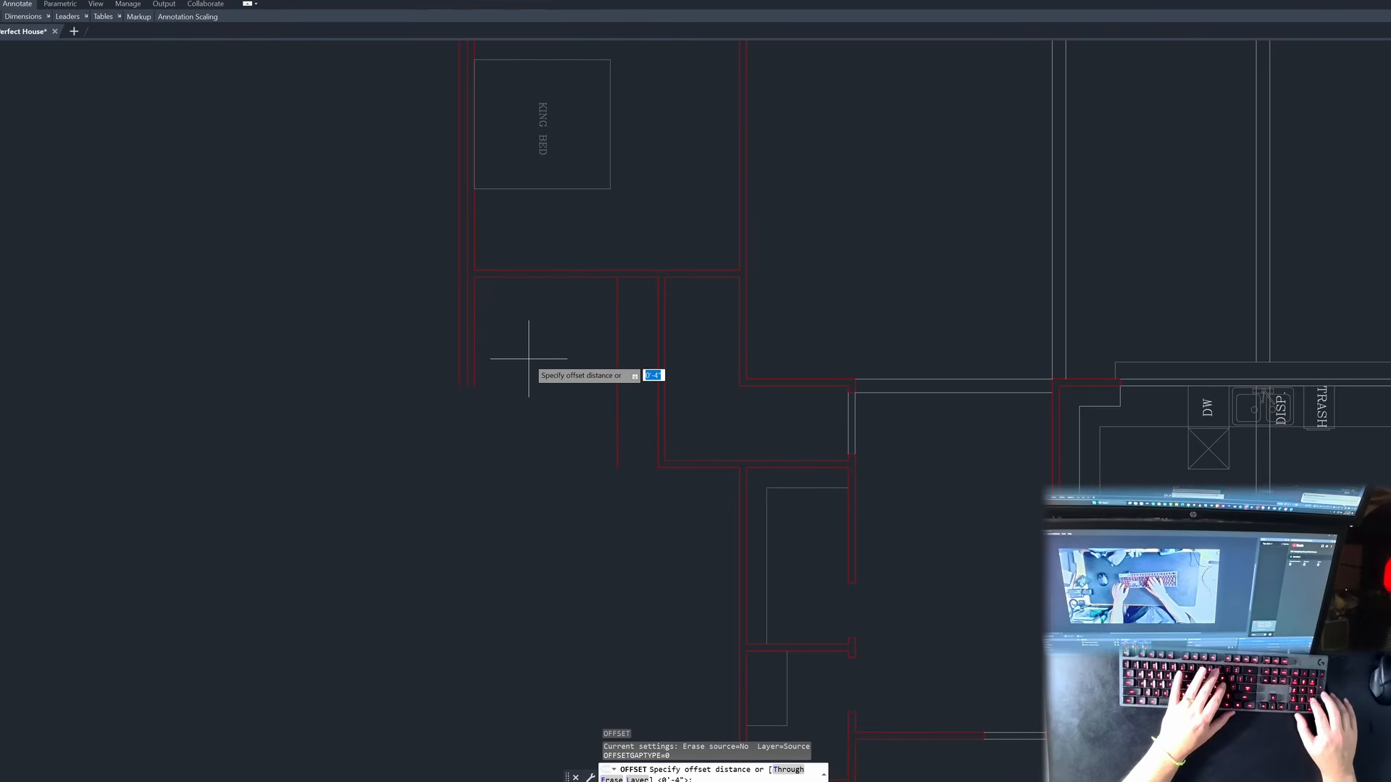
text(3'4)
key(Return)
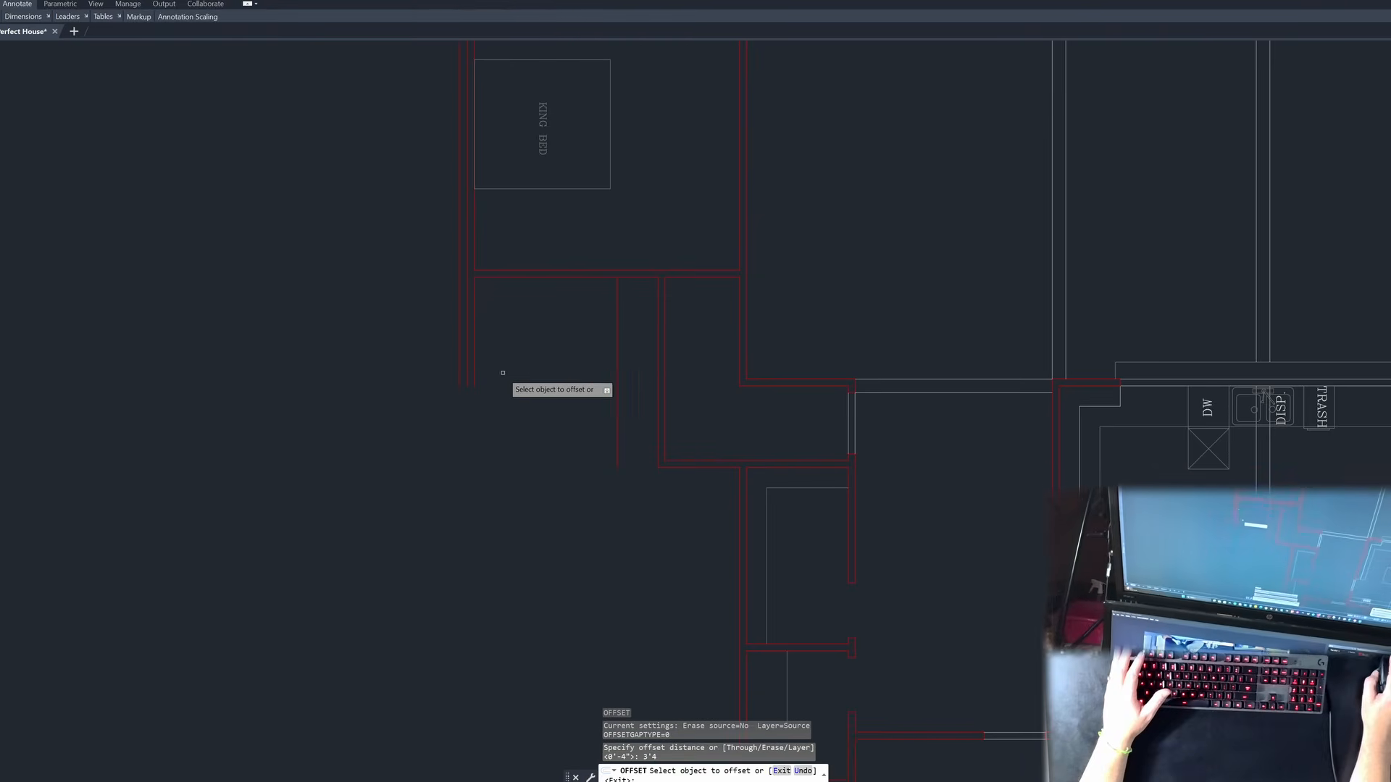
key(Escape)
key(Escape)
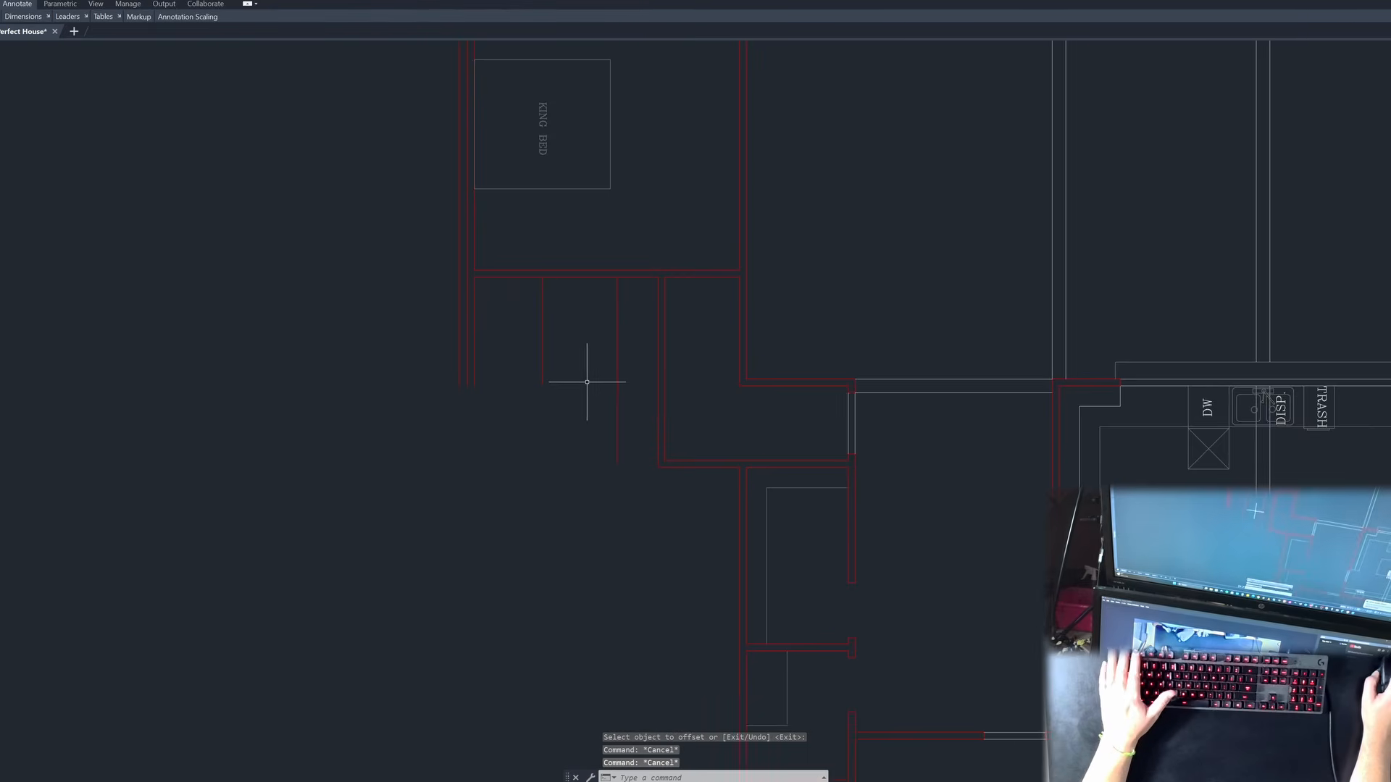
scroll(569, 340, up, 2)
key(Escape)
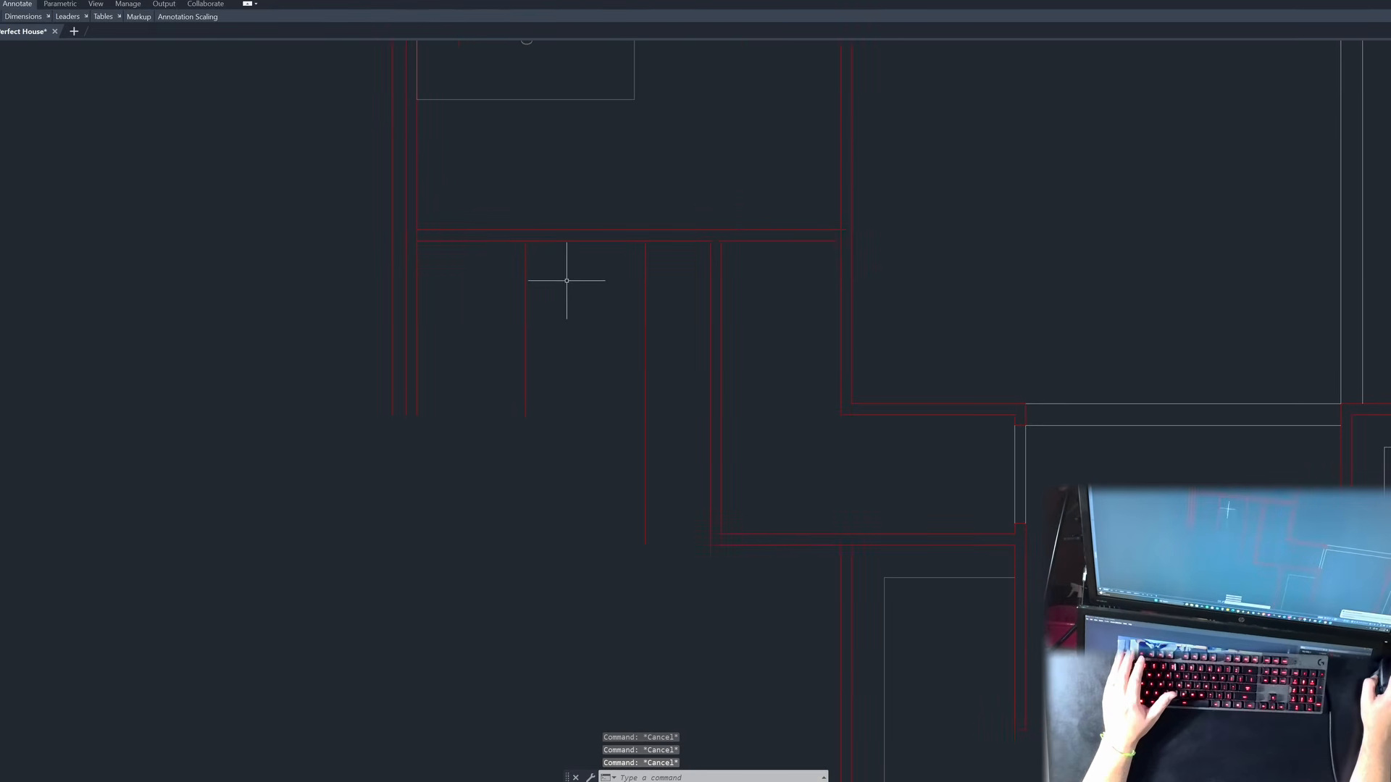
scroll(565, 319, down, 2)
scroll(543, 408, up, 2)
scroll(564, 307, down, 2)
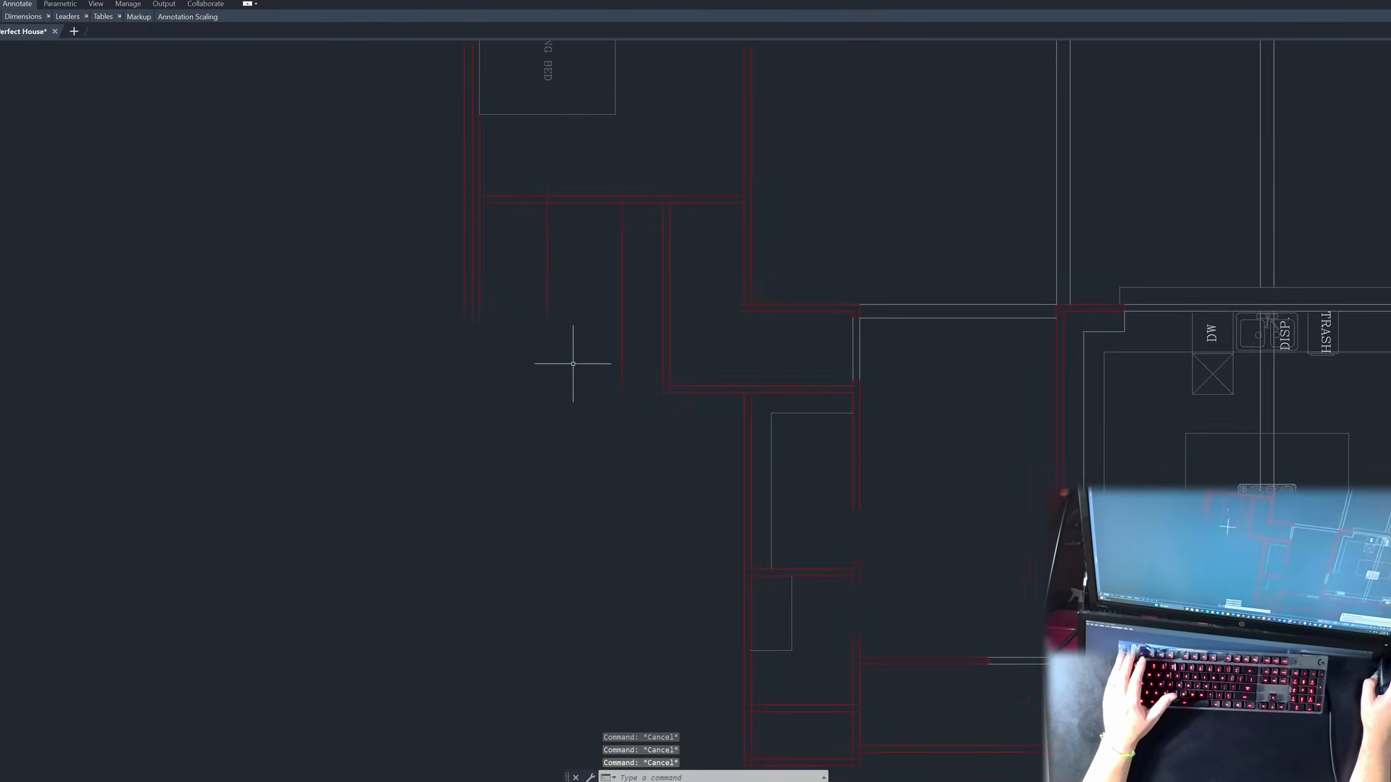
scroll(576, 382, up, 2)
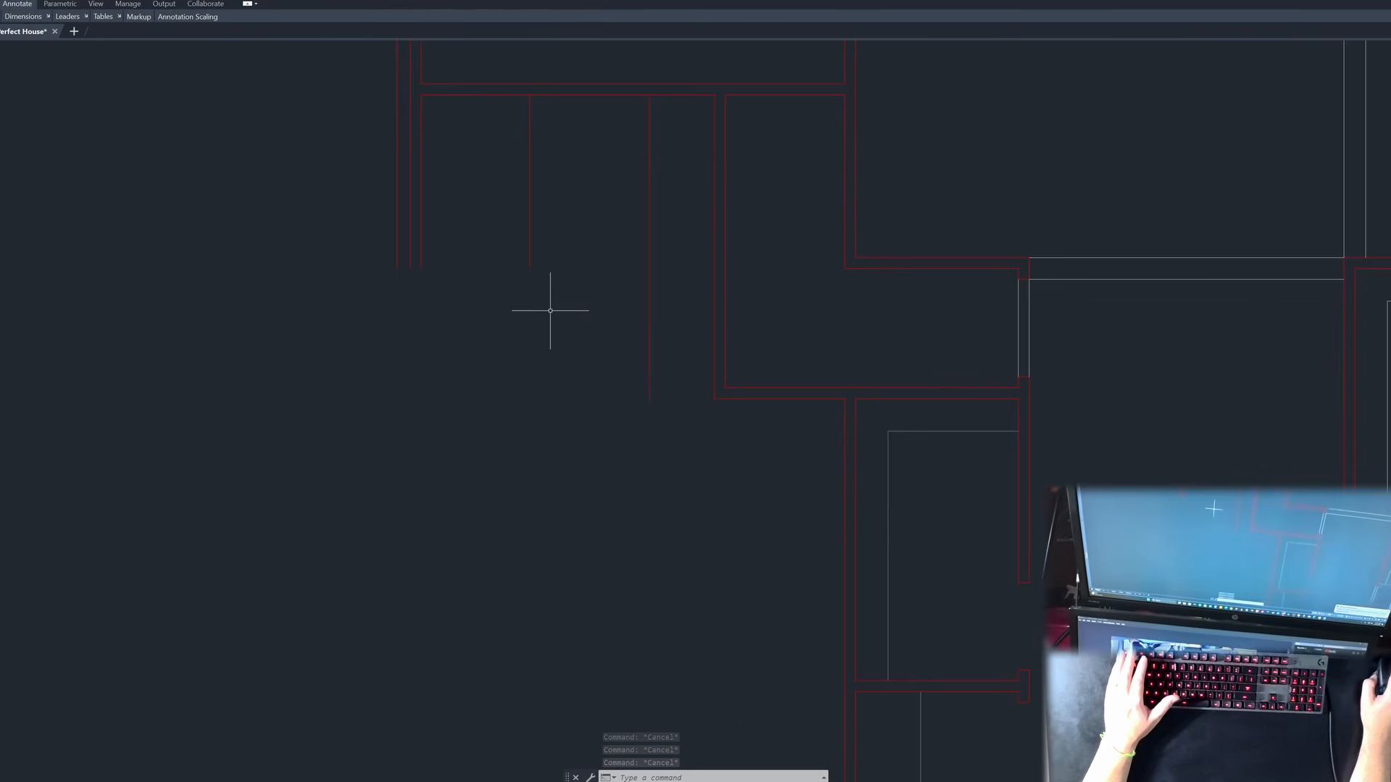
scroll(589, 274, down, 2)
key(Escape)
key(Escape)
key(Escape)
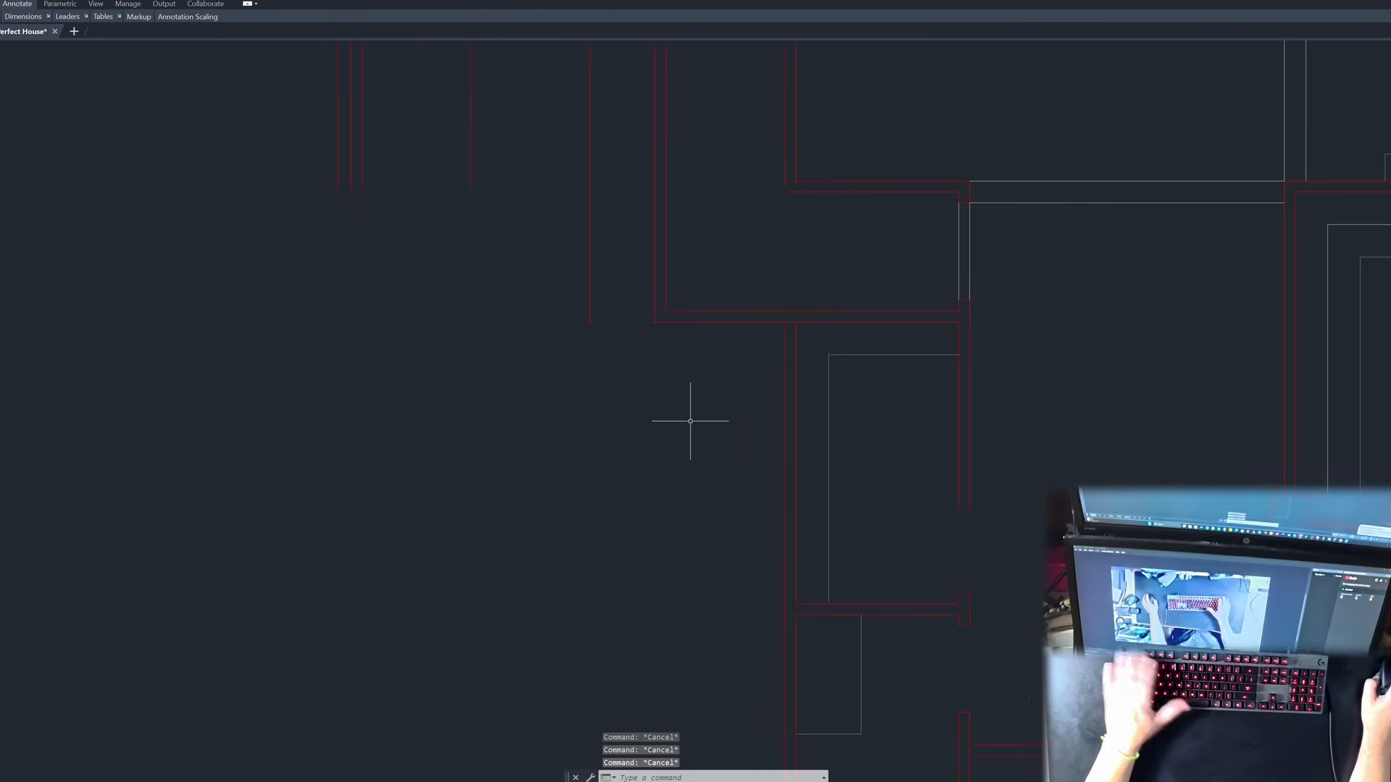
Step: Try to stretch the lower end of the partition's east line south, and undo the stretch
scroll(722, 493, up, 2)
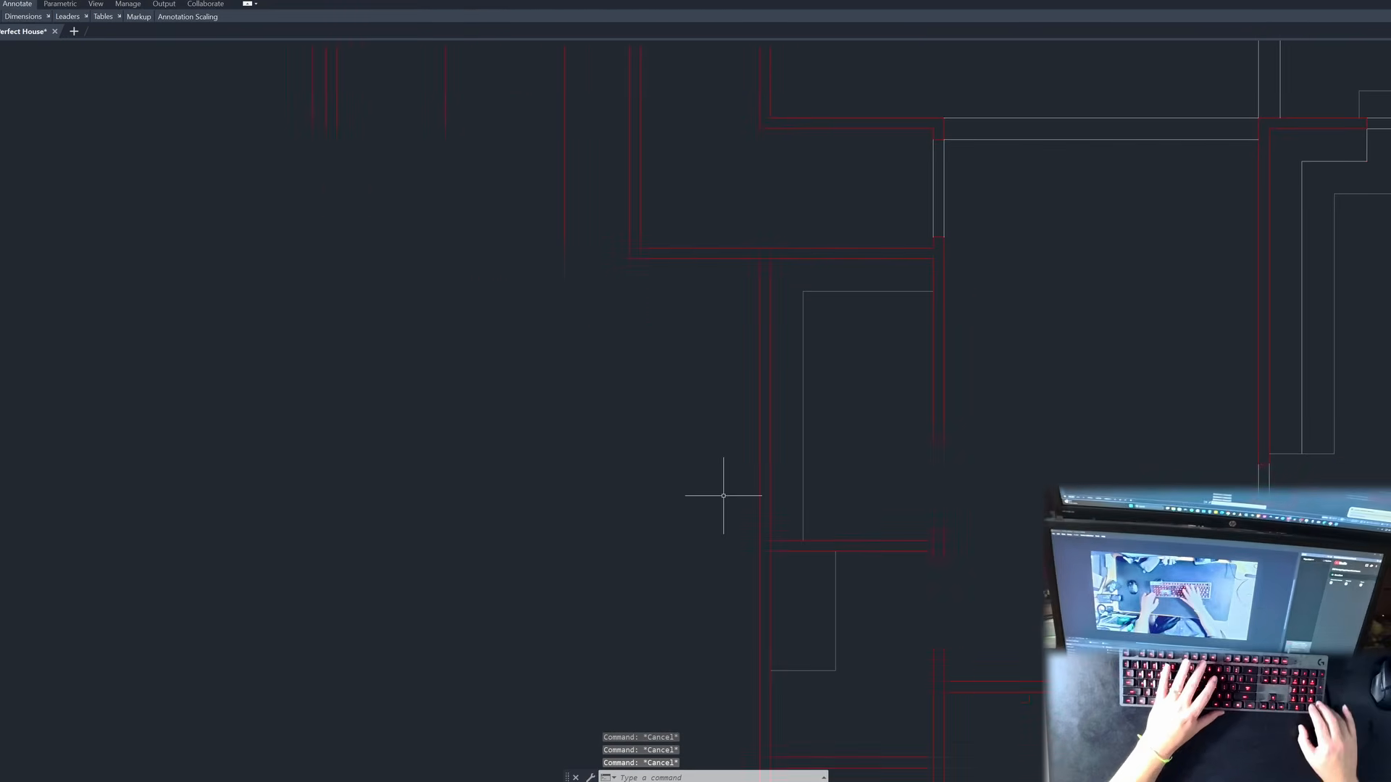
click(630, 217)
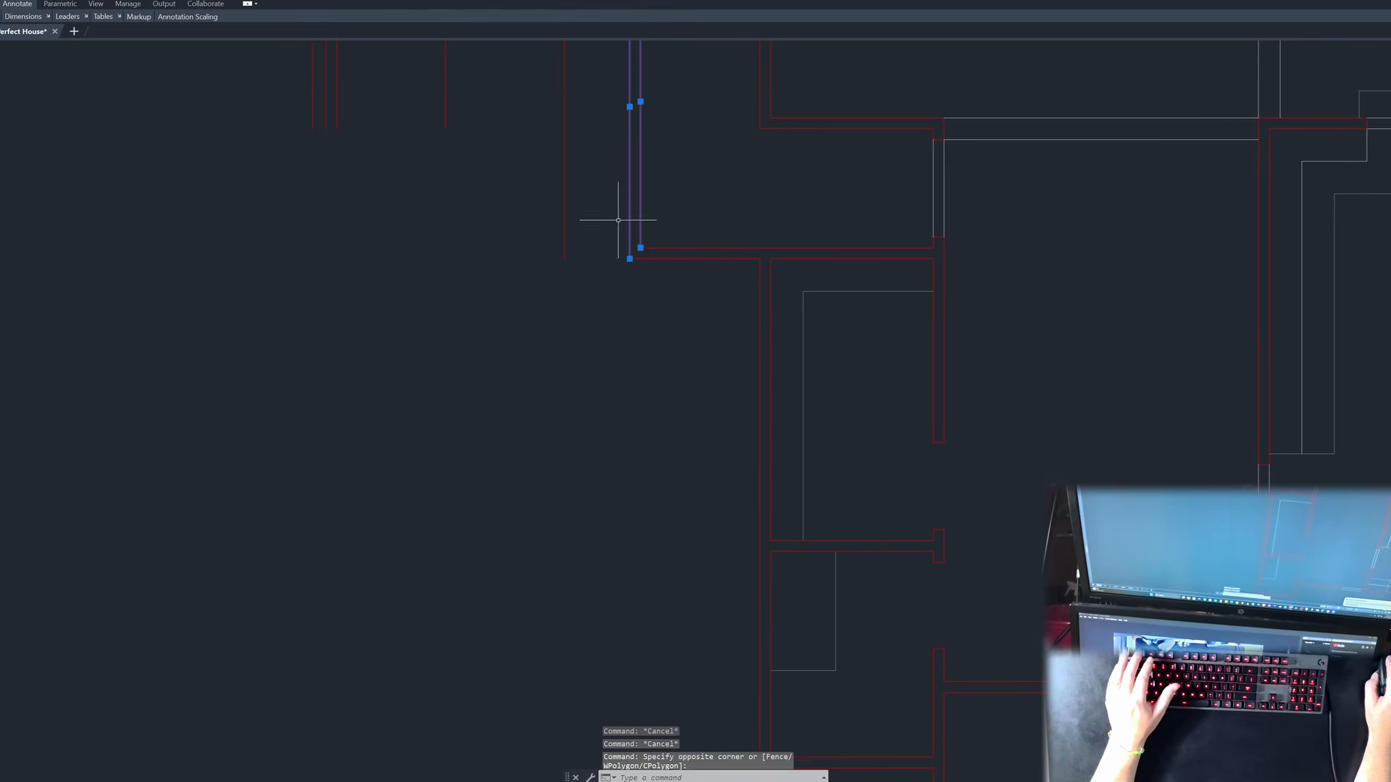
click(643, 255)
click(641, 247)
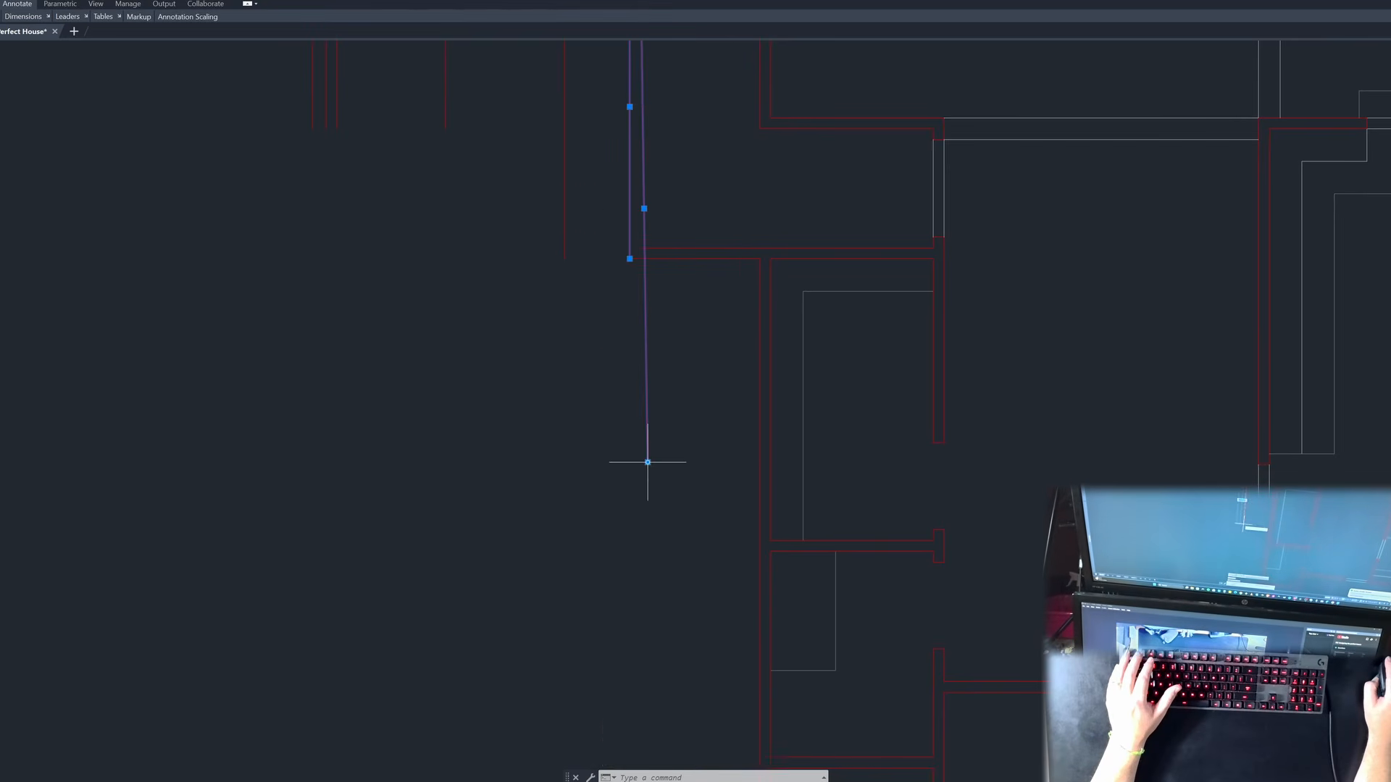
text(u)
key(space)
key(Escape)
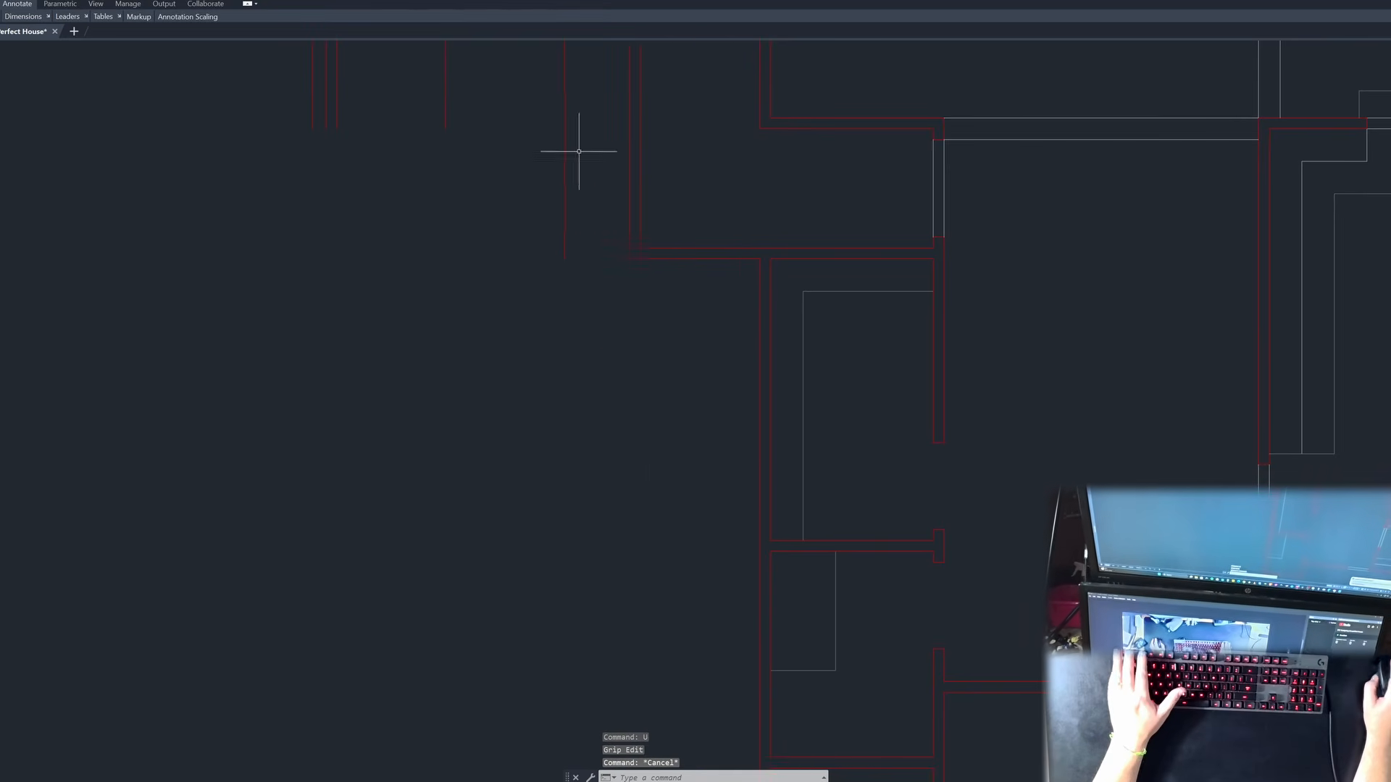
Step: Stretch both partition lines straight south past the cross wall between the small rooms to the east
click(648, 226)
click(627, 222)
click(640, 247)
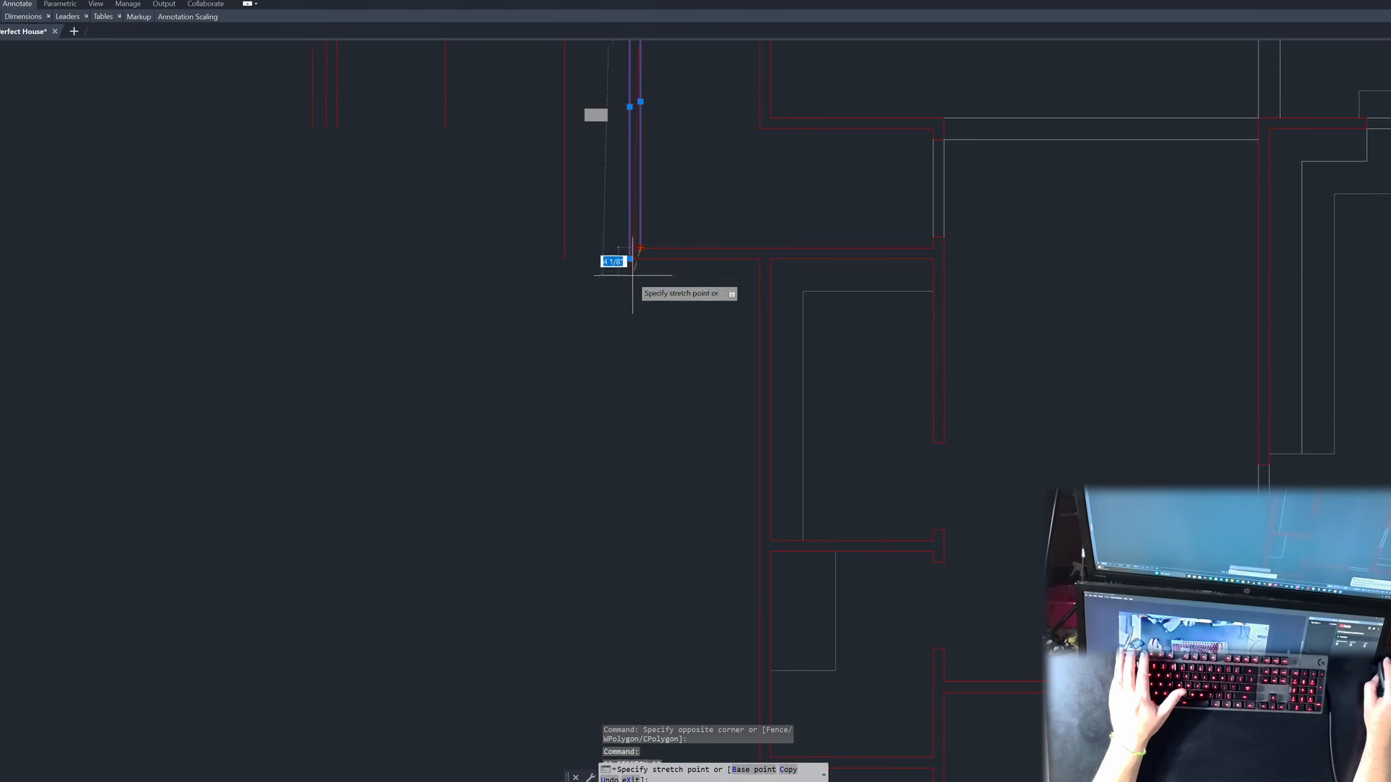
click(641, 577)
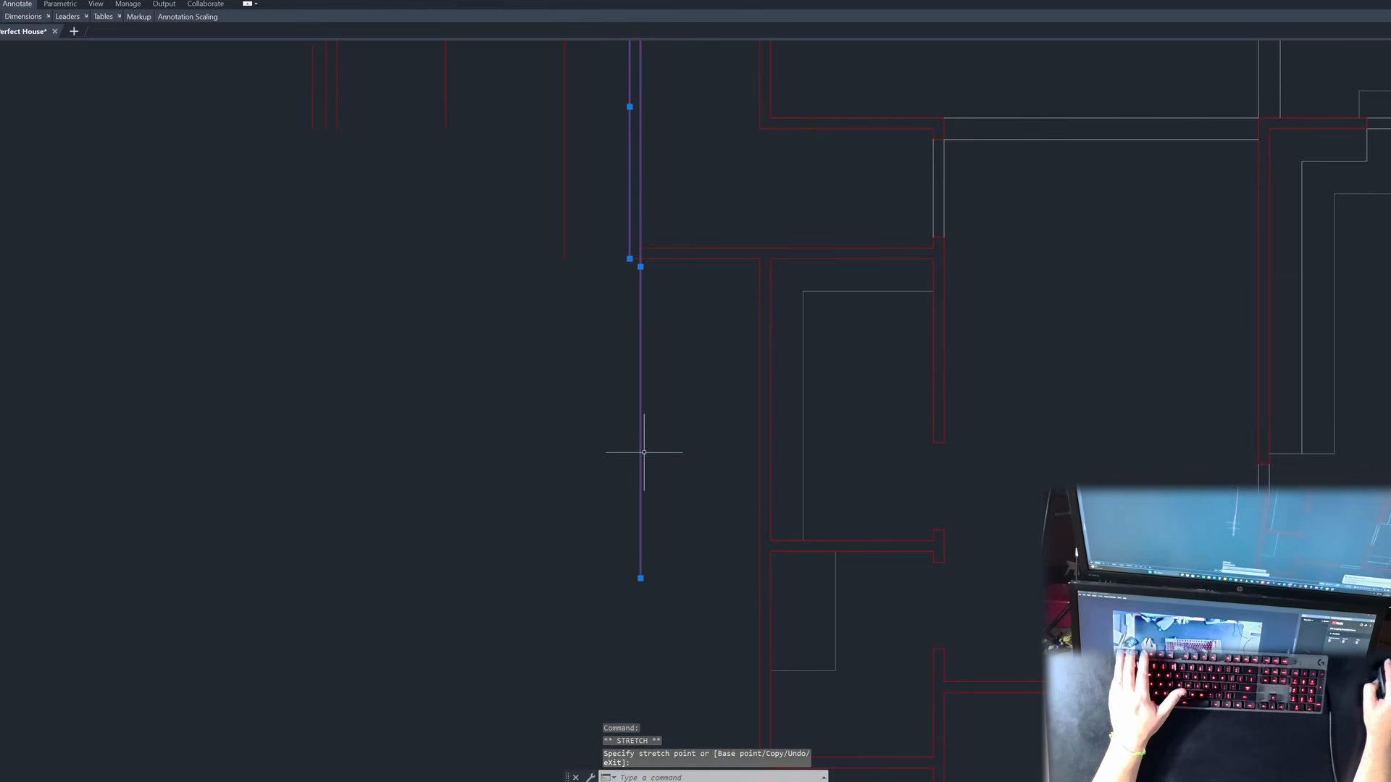
click(629, 258)
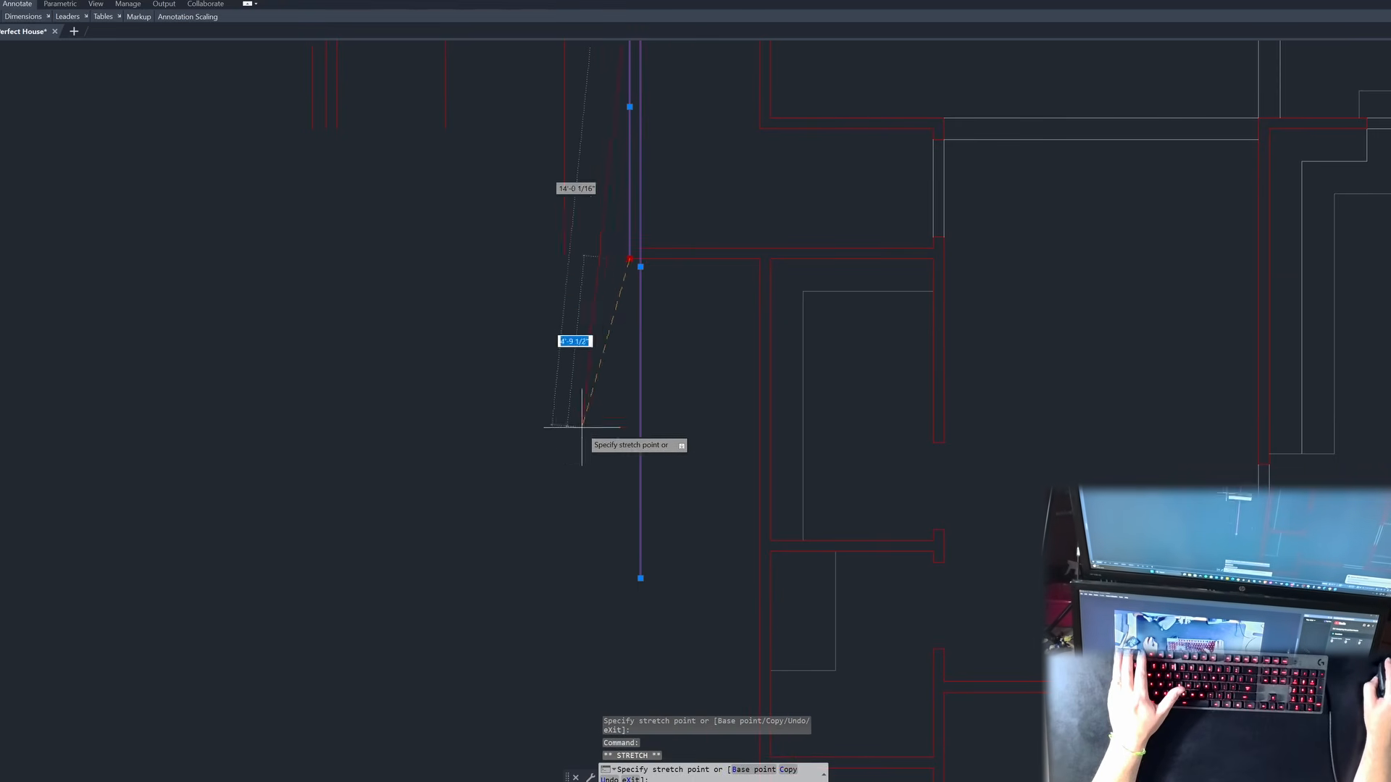
click(630, 615)
key(Escape)
text(o)
key(Return)
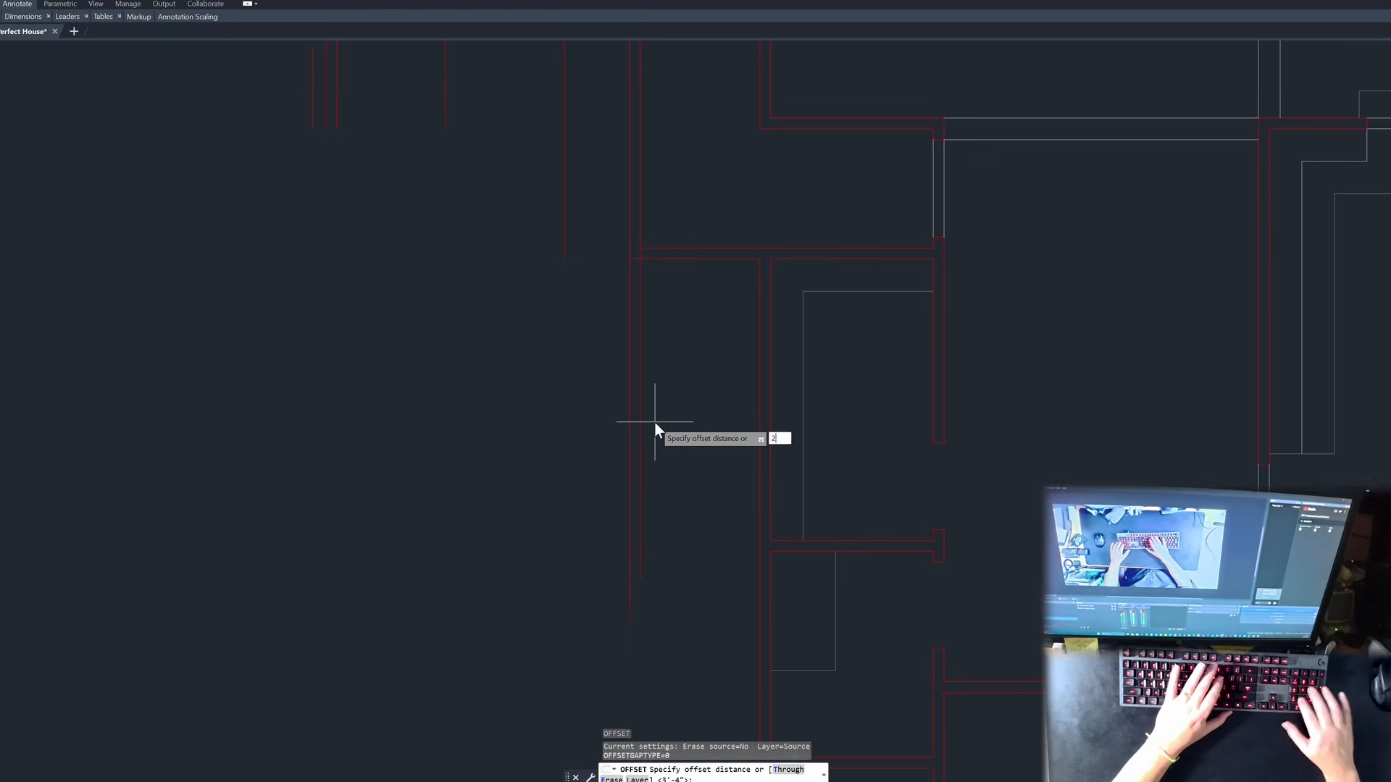
key(Escape)
Step: Offset the lower line of the corner's horizontal wall 5'6" south, between the extended partition and the small room's west wall
text(o)
key(Return)
text(5'6)
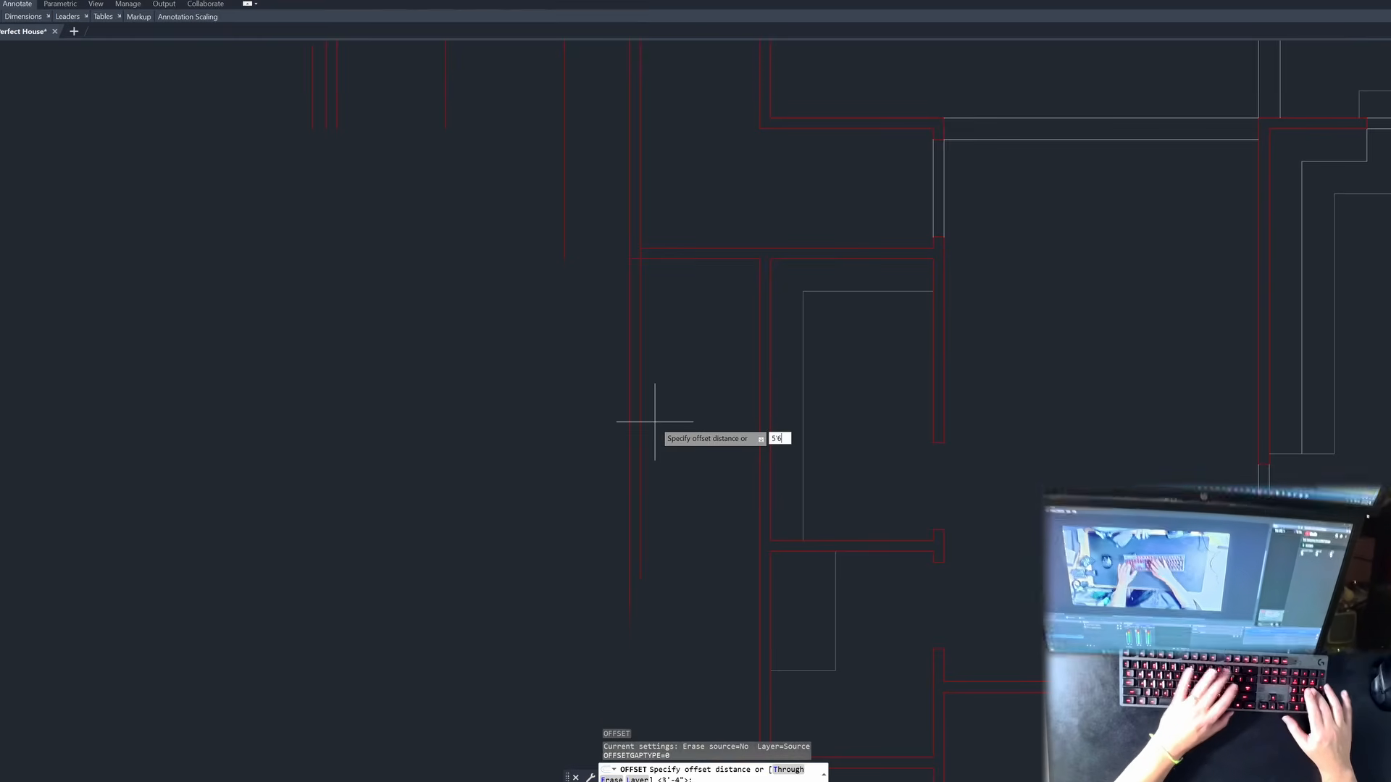
key(Return)
click(664, 259)
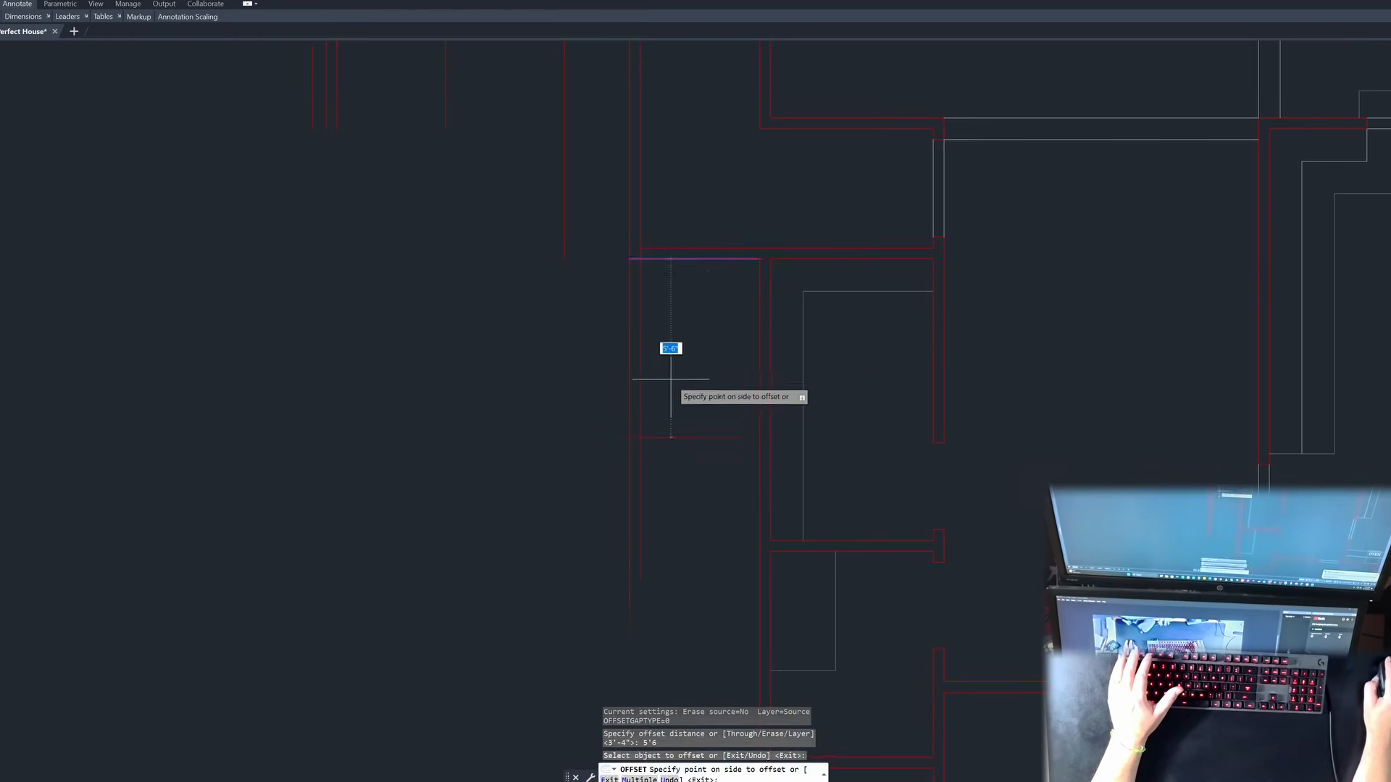
click(715, 468)
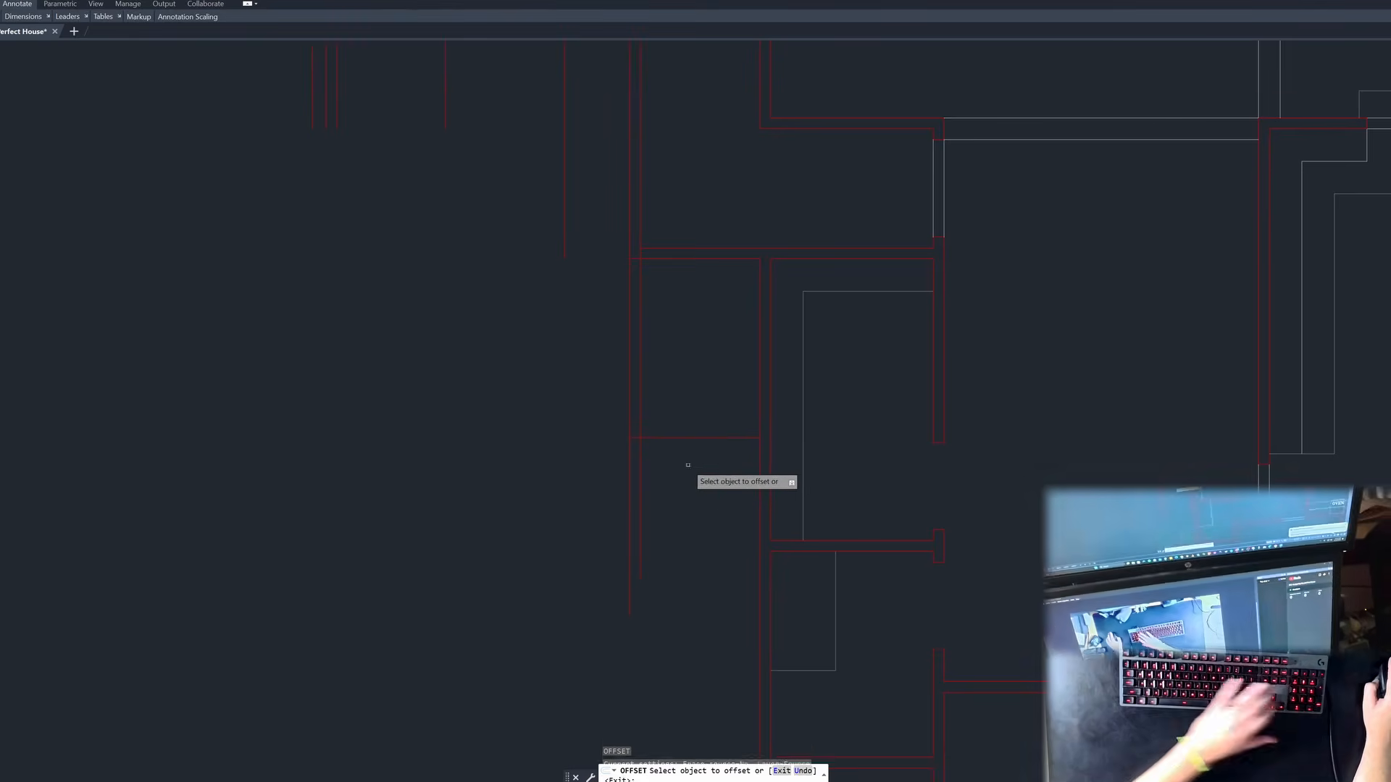
Step: Offset the new horizontal line slightly farther south to form the second face of the cross wall
click(676, 437)
click(685, 500)
key(space)
key(Escape)
scroll(724, 455, down, 2)
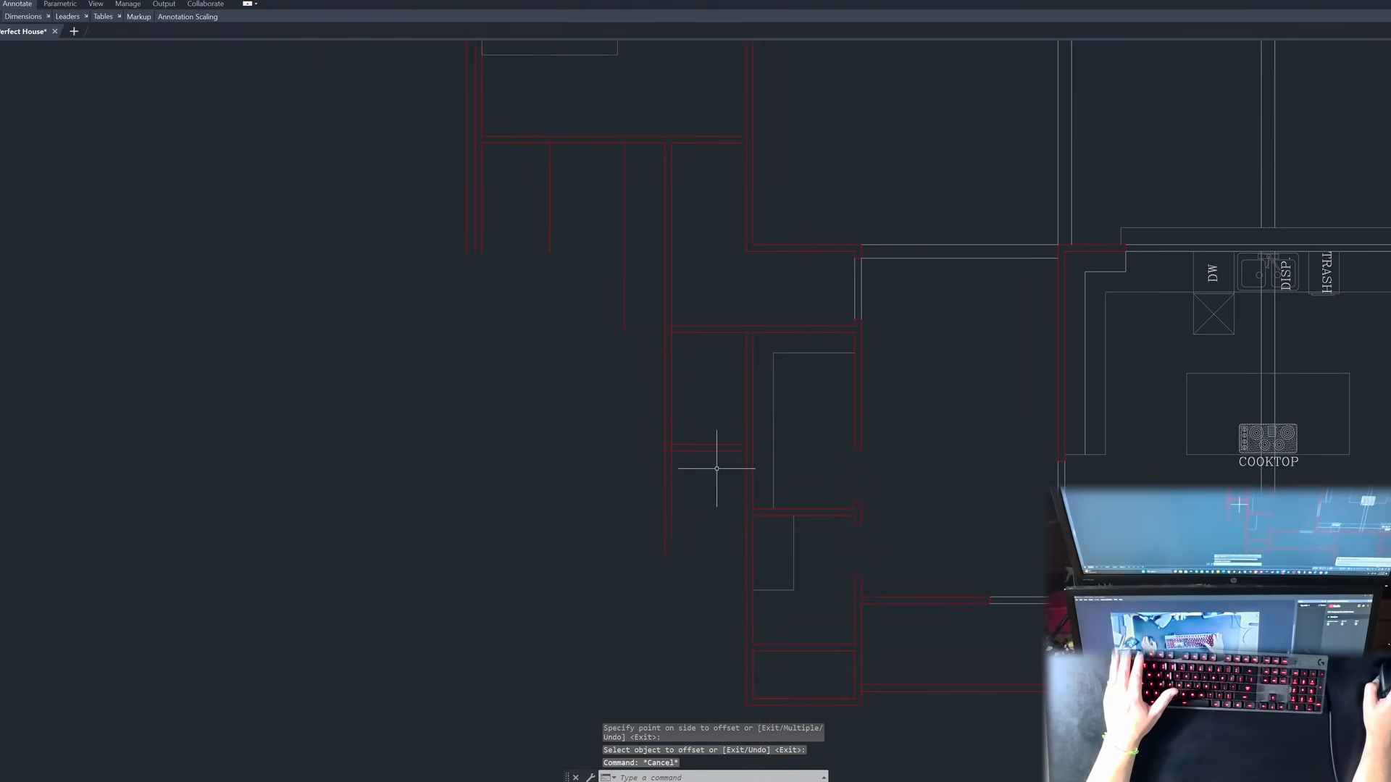
Step: Fillet both cross wall lines with the matching west partition lines to form a square corner at the small room's southwest
key(Escape)
key(Escape)
scroll(662, 460, up, 3)
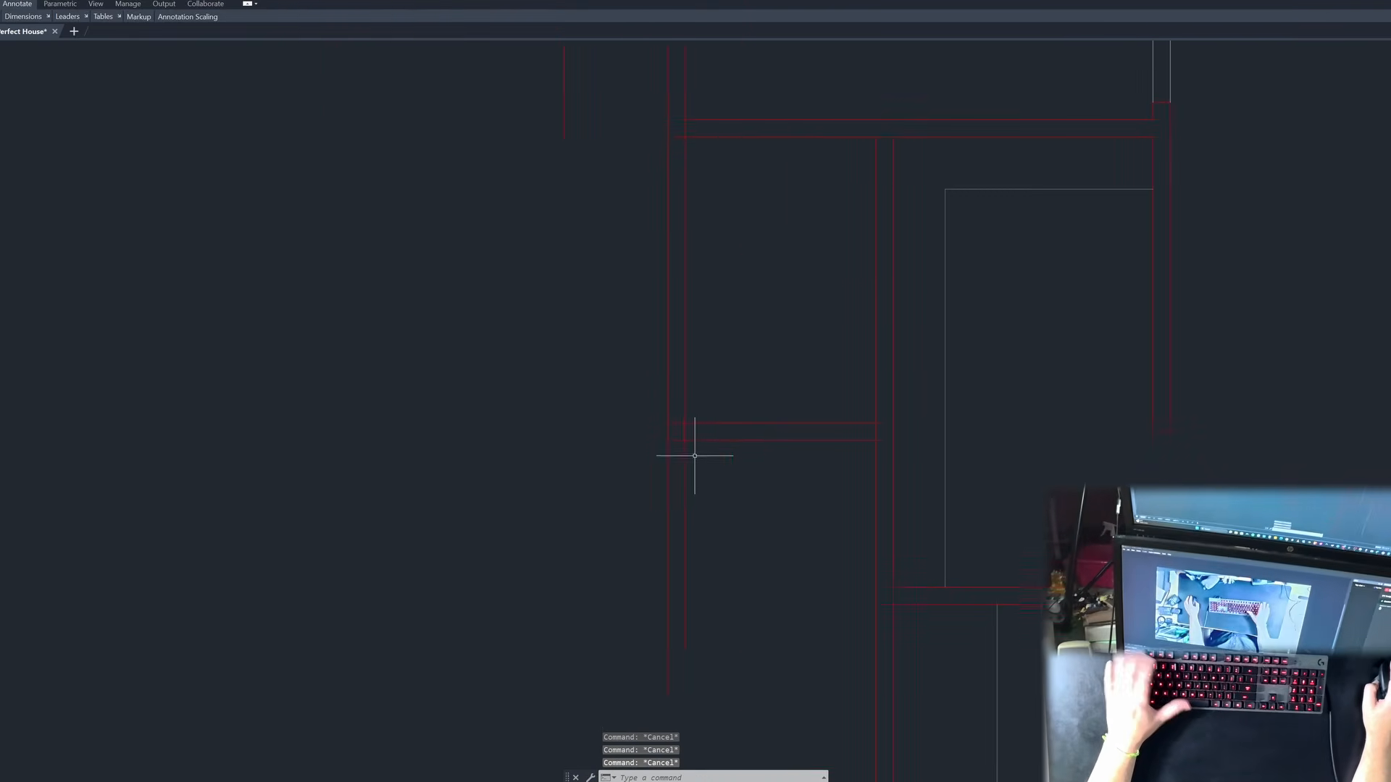
key(space)
click(698, 423)
click(686, 405)
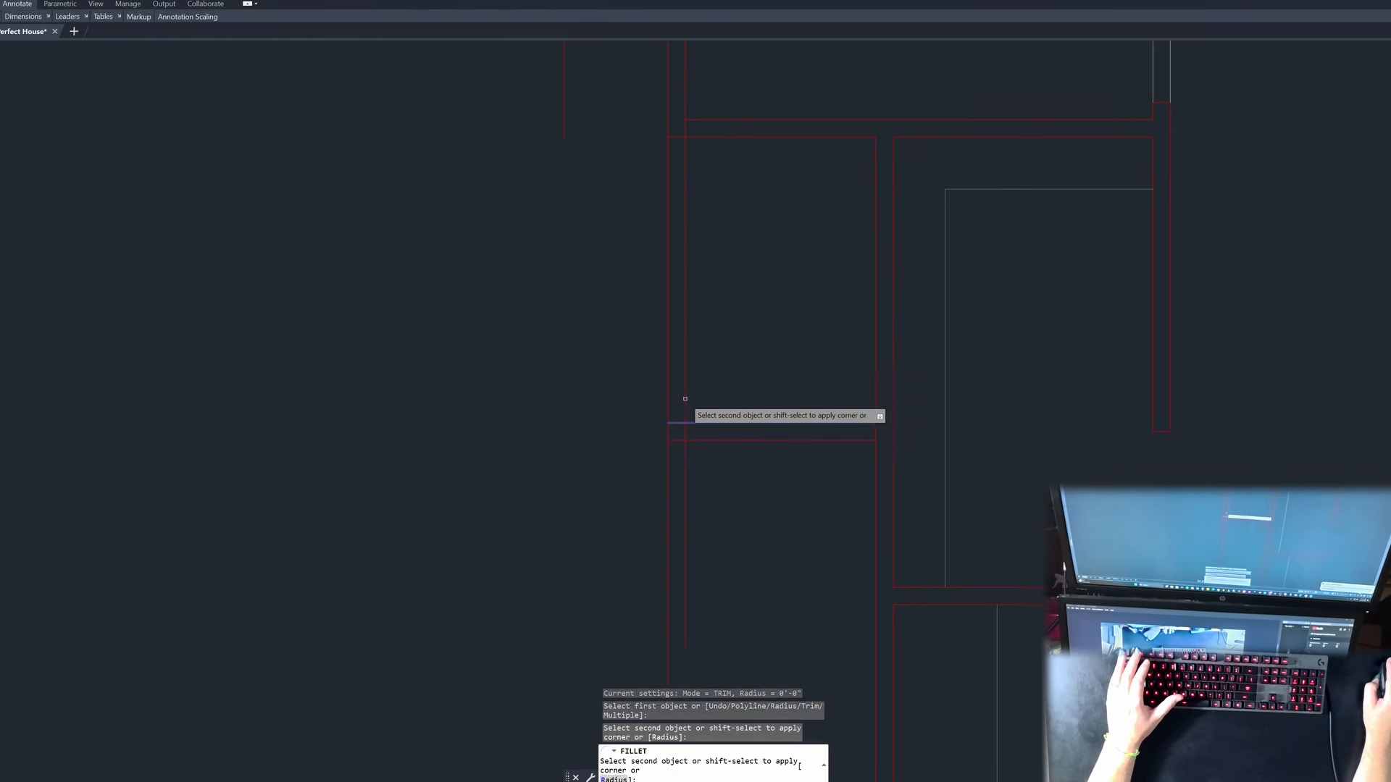
click(684, 400)
key(space)
click(689, 440)
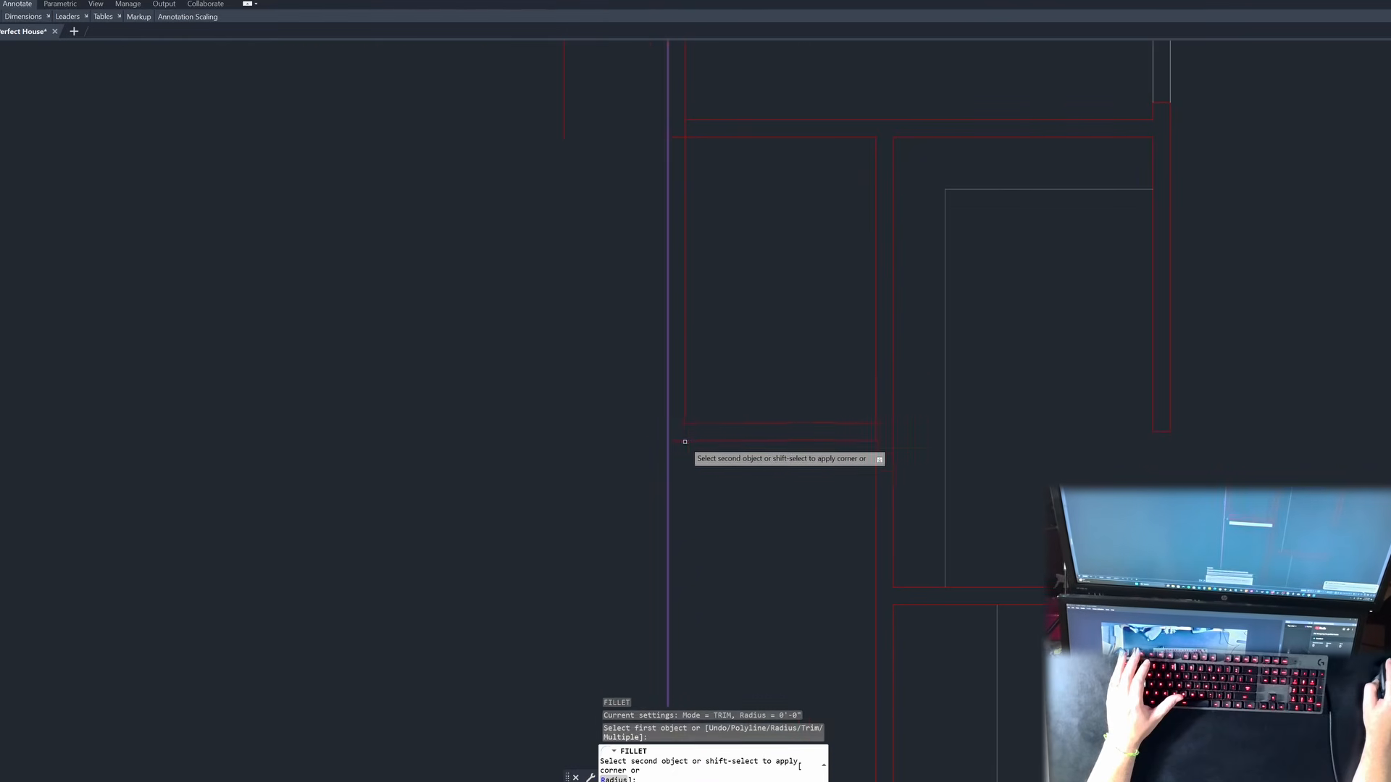
scroll(669, 456, down, 2)
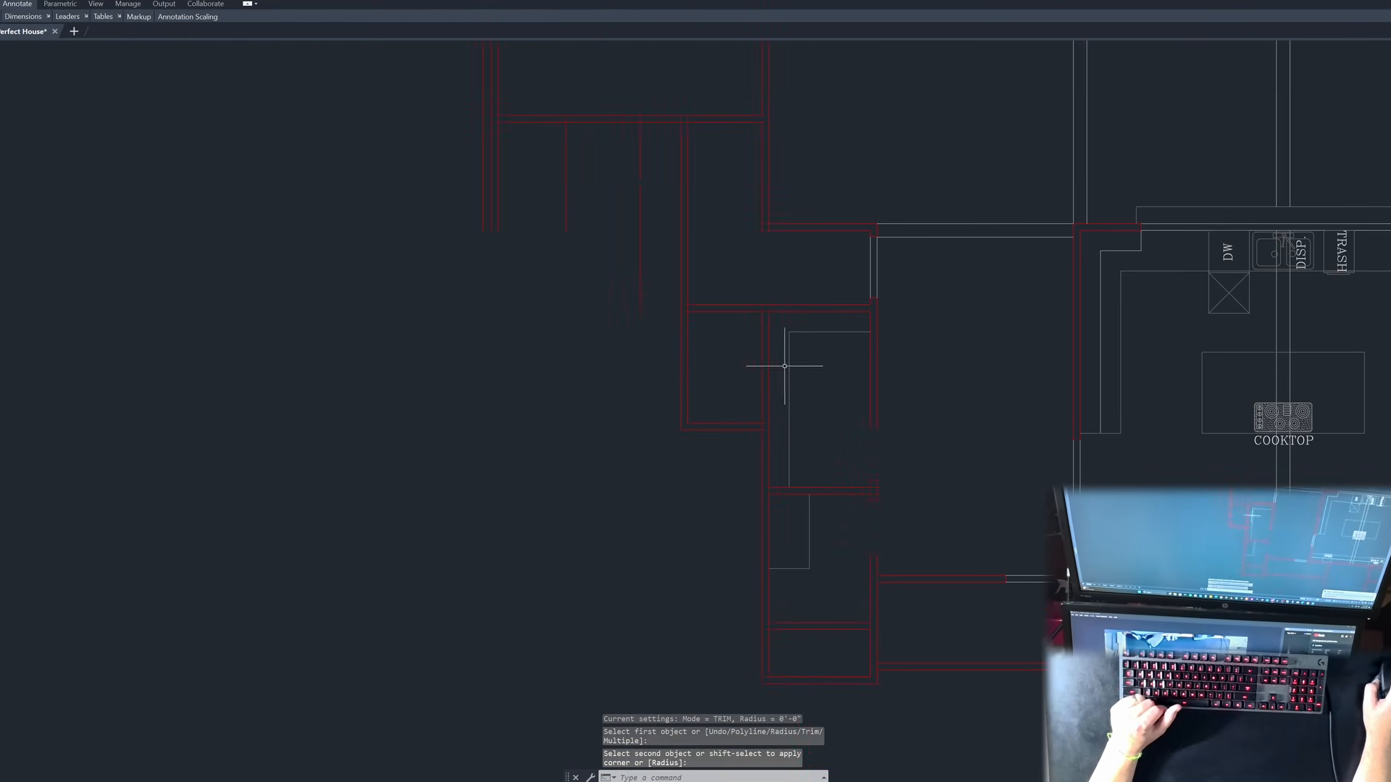
scroll(685, 374, up, 3)
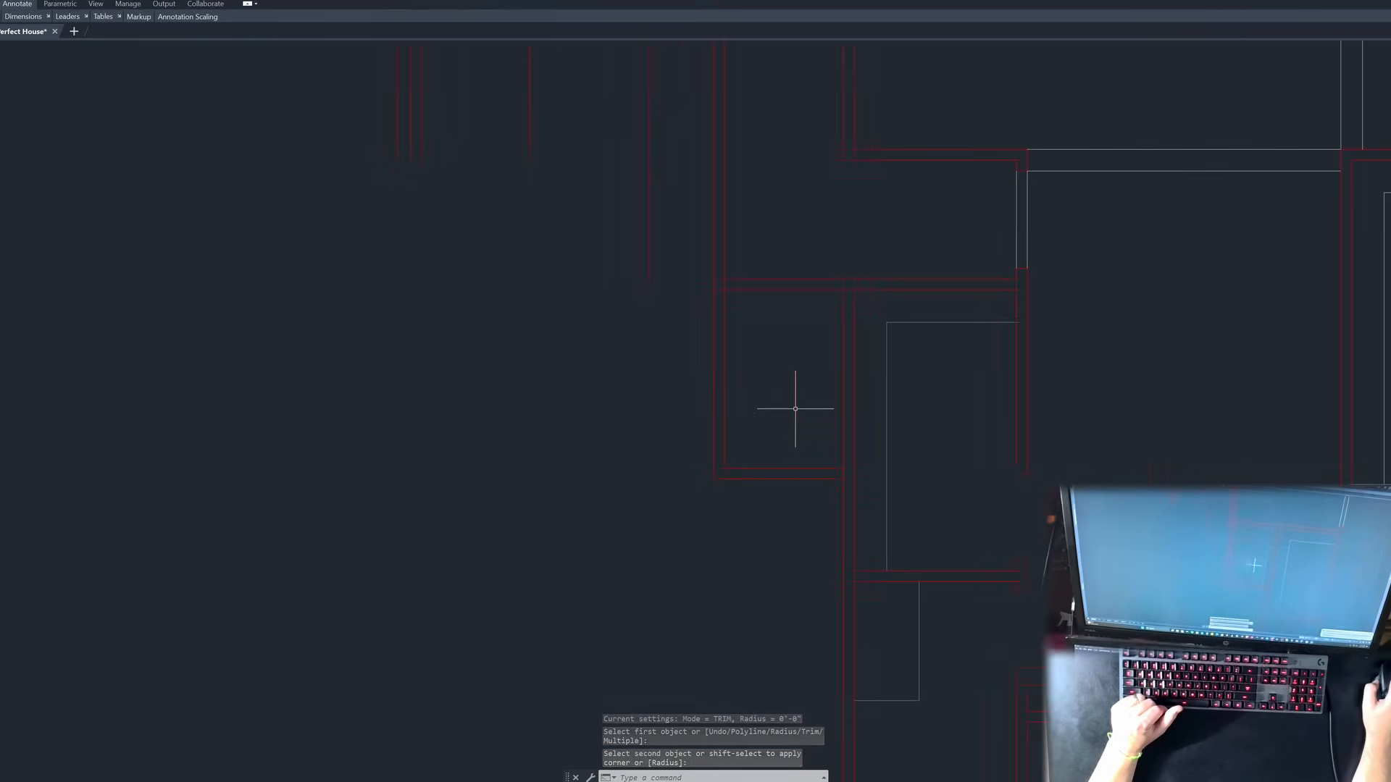
Step: Offset the north line of the new cross wall 3'4" north inside the small room
key(Escape)
key(Escape)
text(o)
key(space)
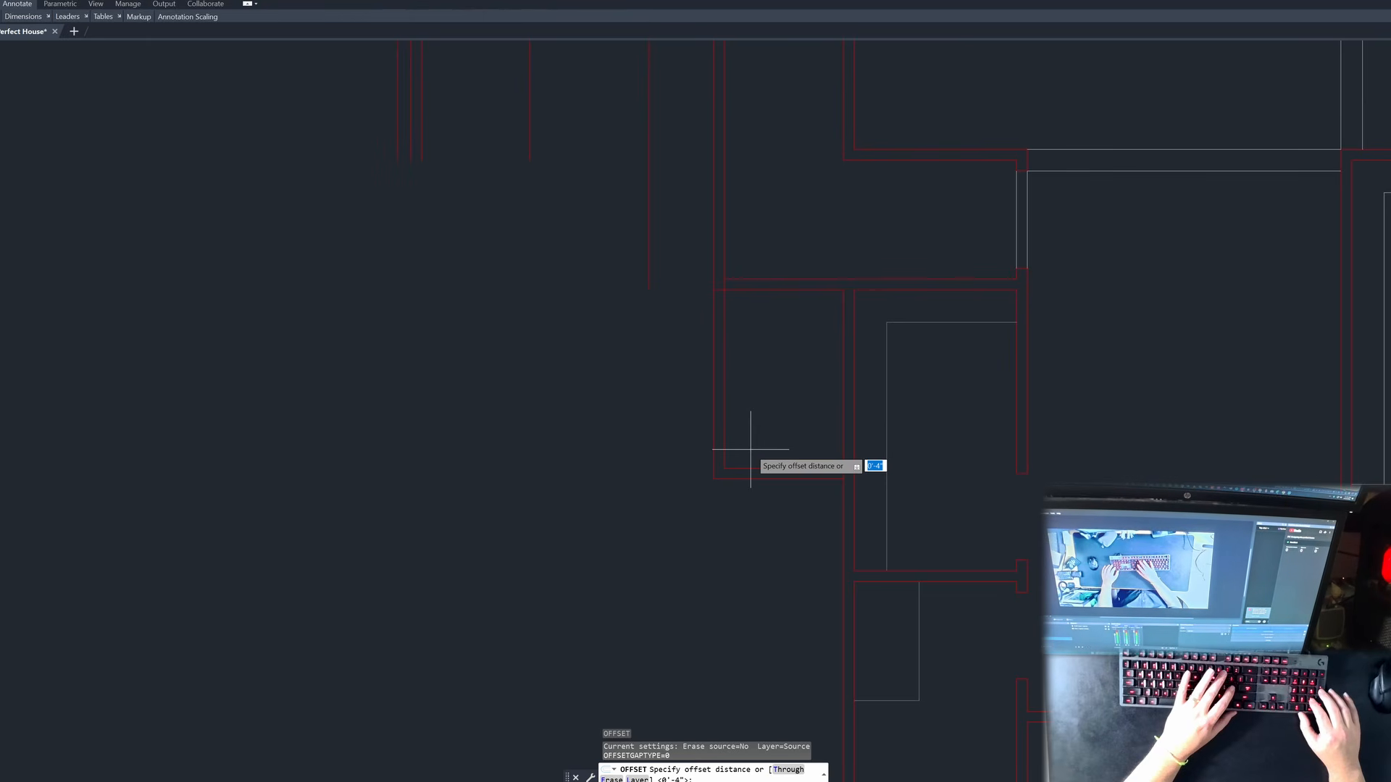
text(3'4)
key(Return)
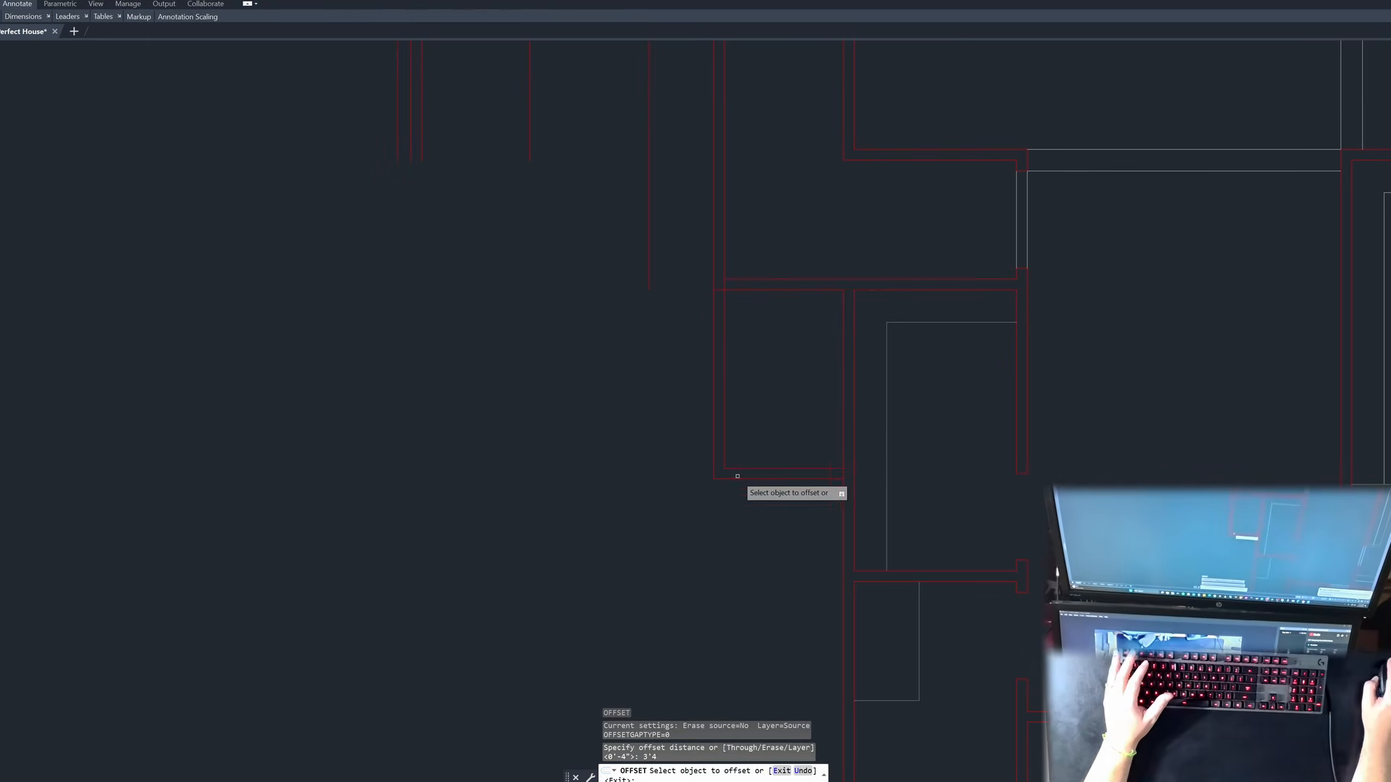
key(Escape)
key(Escape)
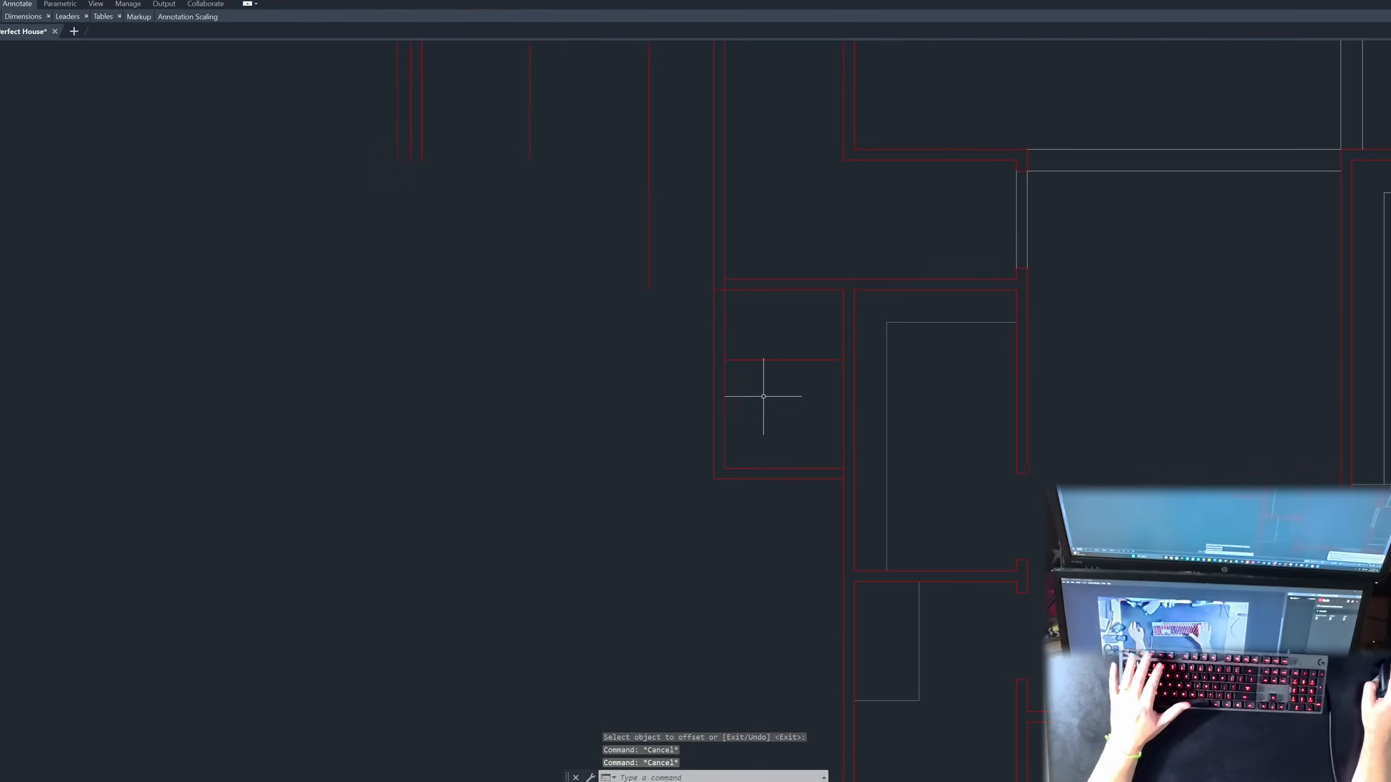
scroll(756, 422, up, 2)
text(m)
key(Return)
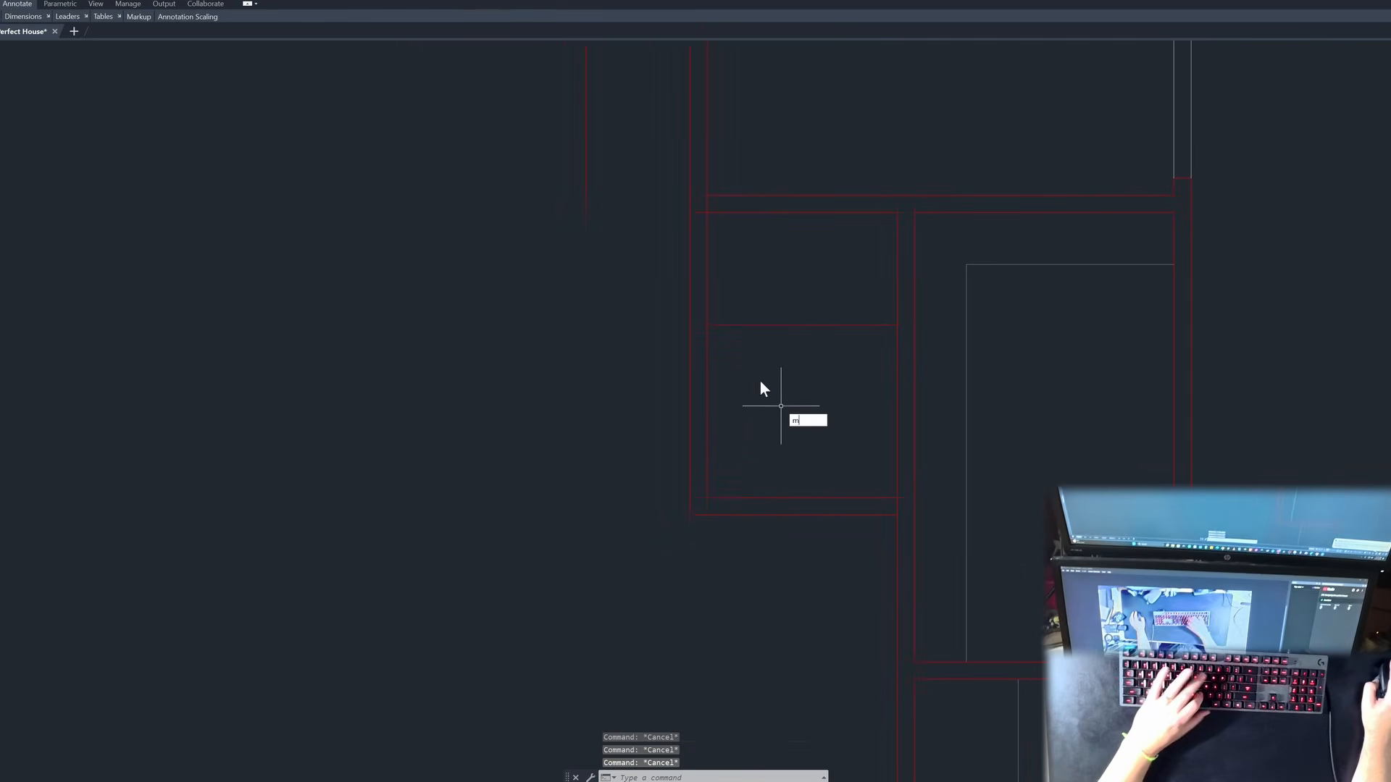
click(765, 359)
click(733, 279)
key(Return)
click(711, 323)
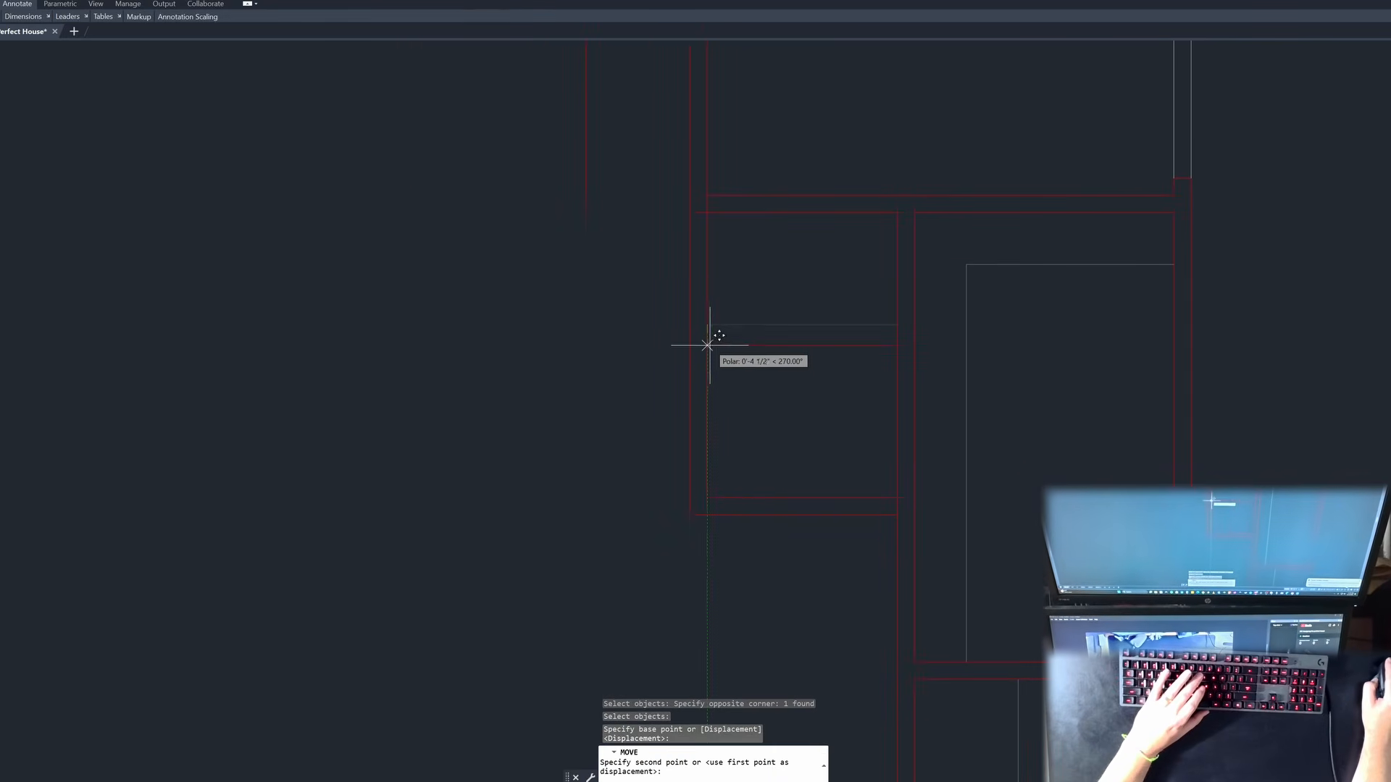
key(Escape)
Step: Mirror the offset line west across the partition's east face and erase the source line
text(mi)
key(space)
click(740, 336)
click(724, 310)
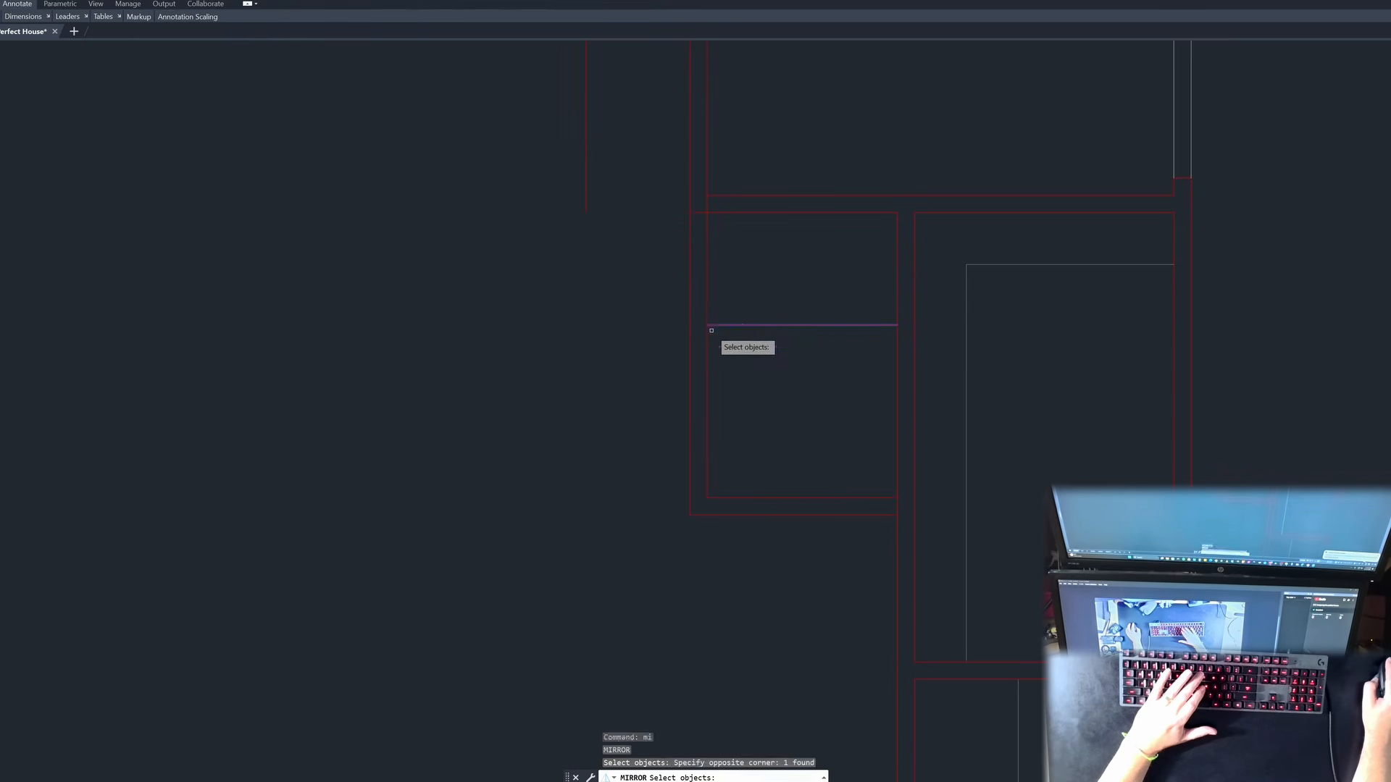
key(space)
click(707, 325)
click(707, 344)
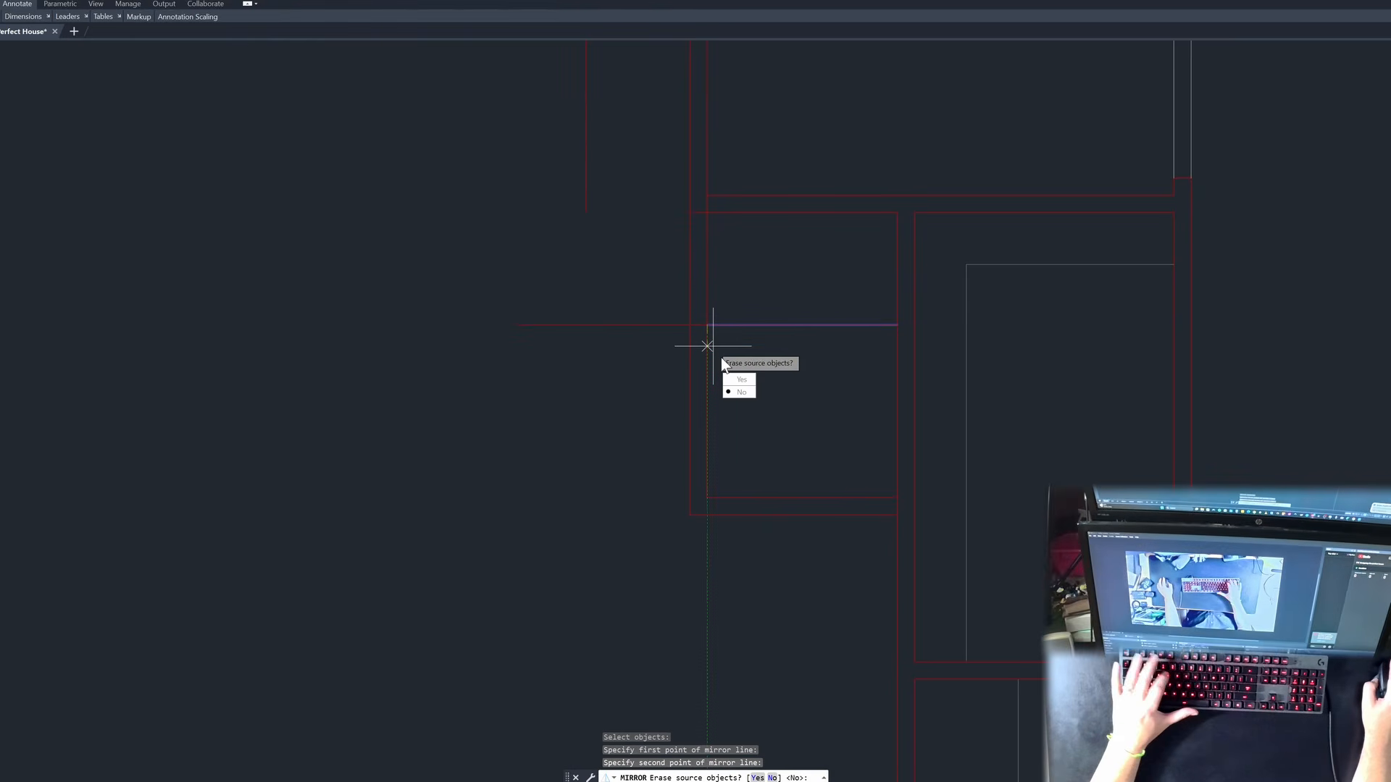
text(y)
key(Return)
key(Escape)
key(Escape)
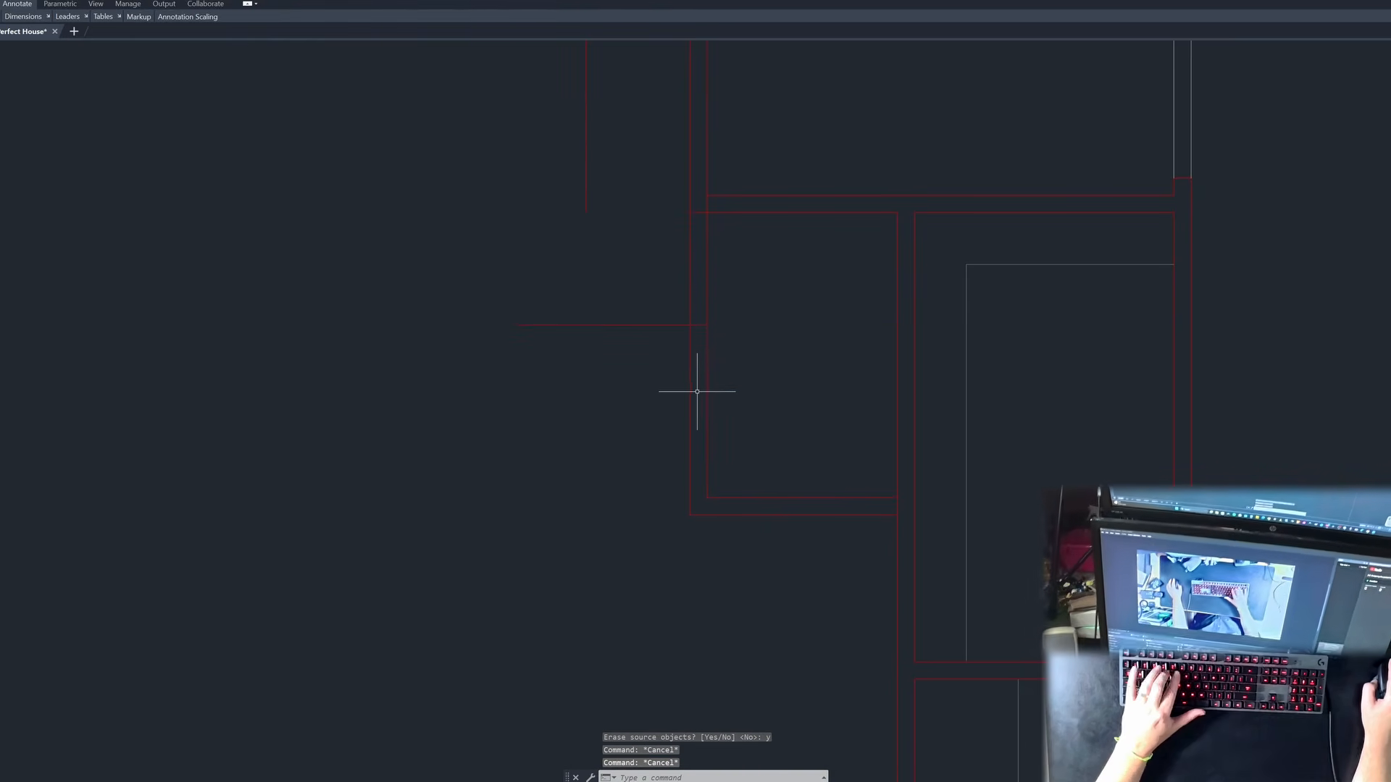
Step: Trim the mirrored line to the partition's thickness and offset it 2'8" south to mark the other doorway jamb
text(ossing mOde Project)
key(space)
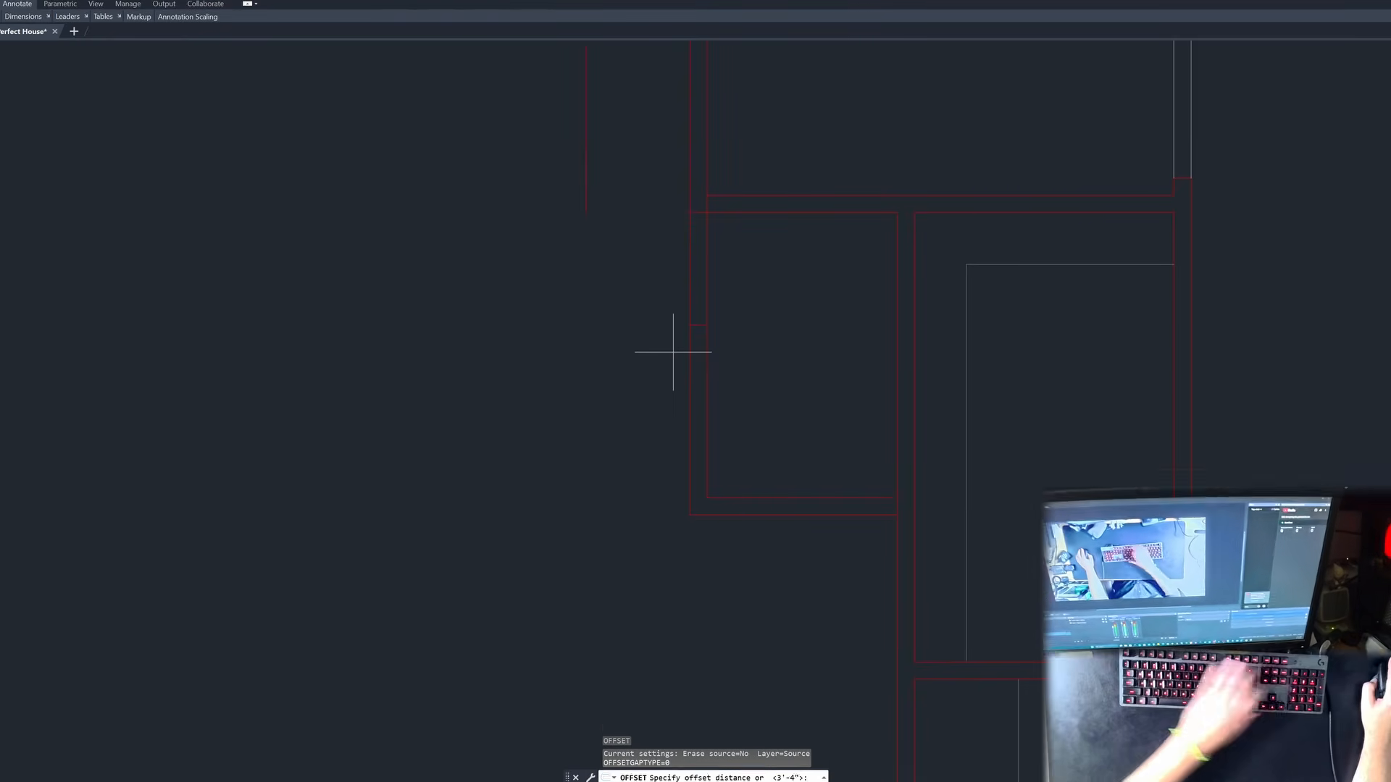
text(3)
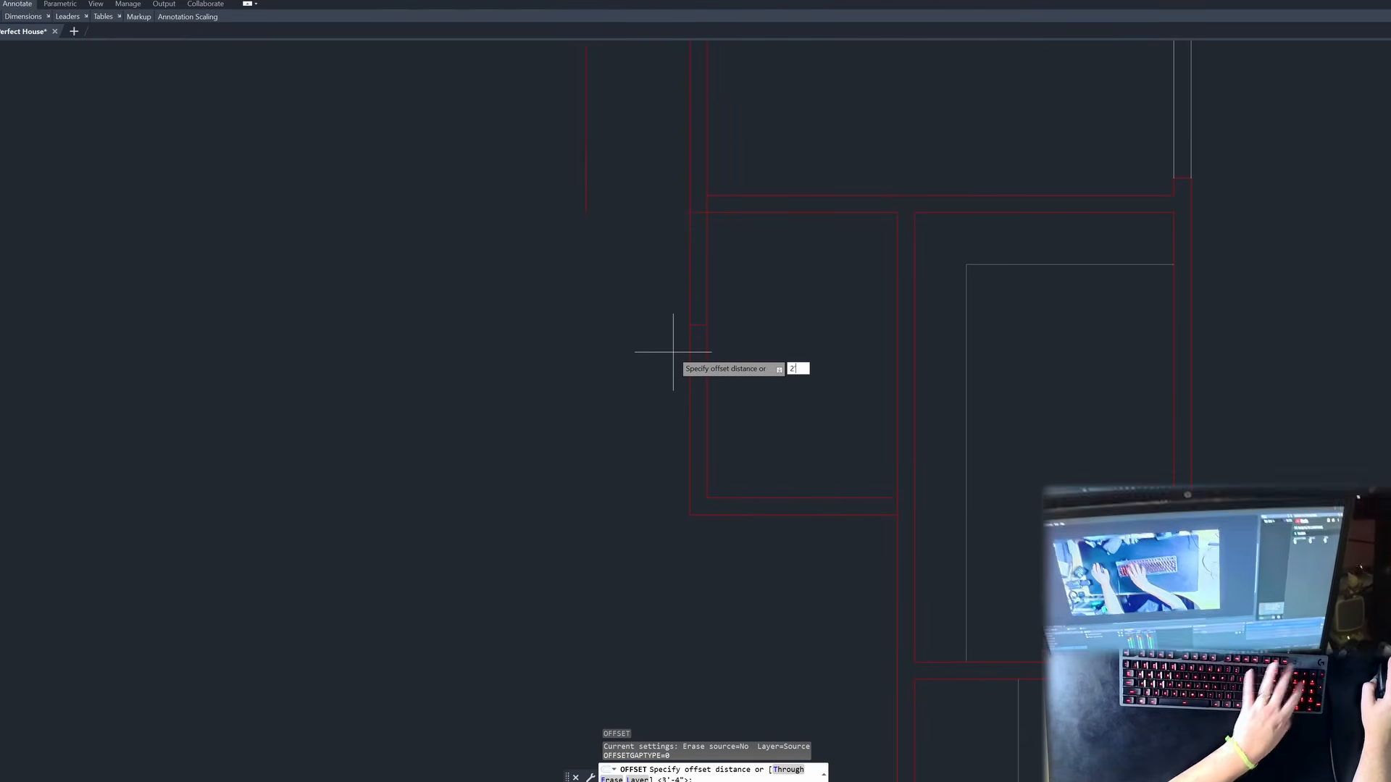
text(8)
key(Return)
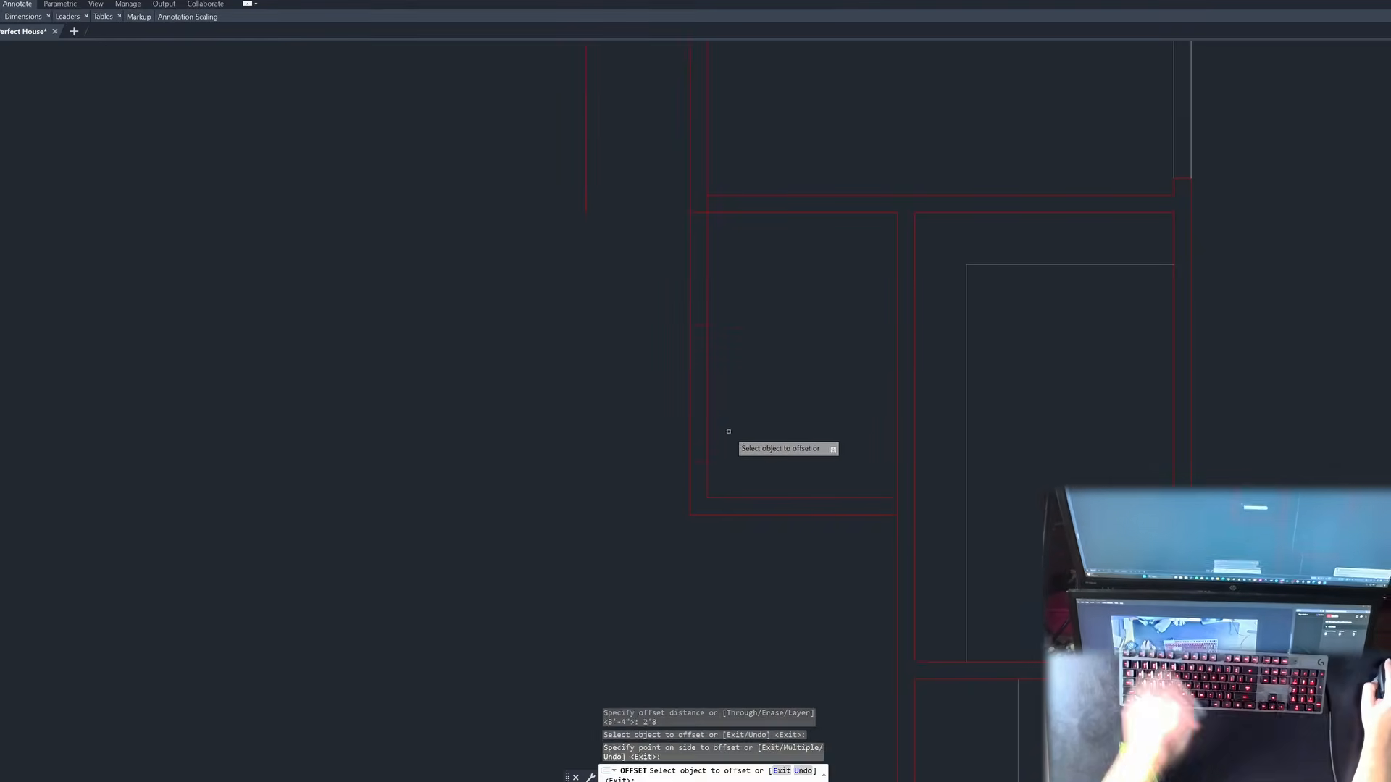
key(Escape)
key(Escape)
key(Escape)
Step: Trim both partition lines between the two jamb lines to open the doorway
text(tr)
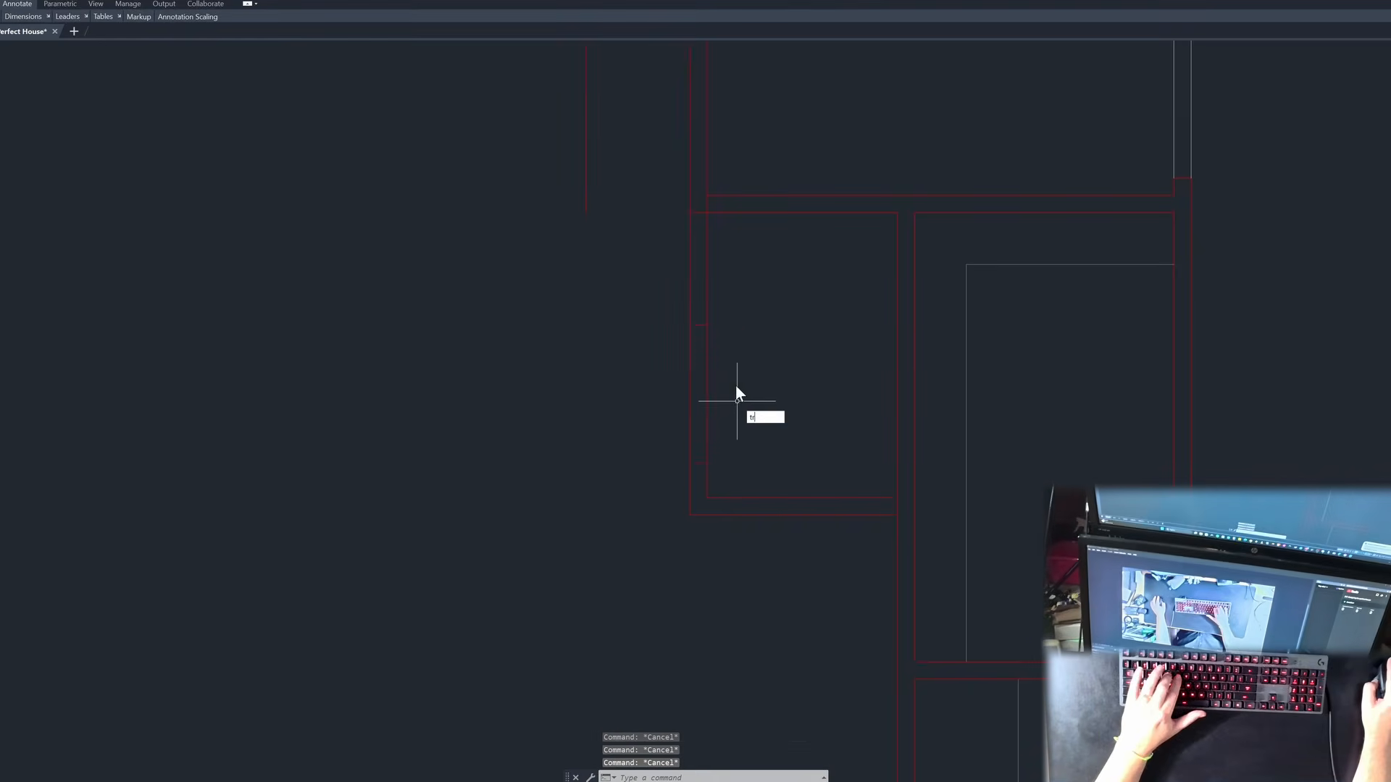
key(space)
drag(736, 394, 636, 388)
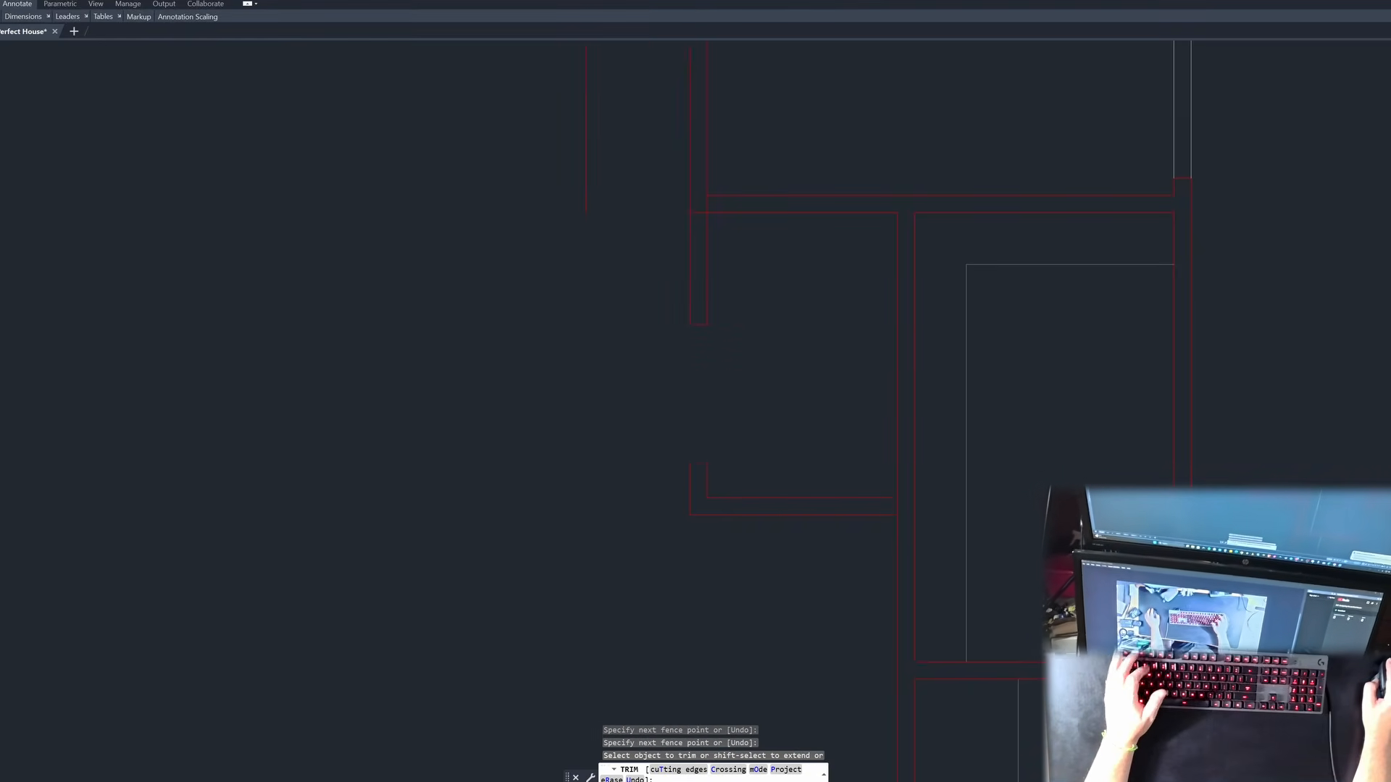
key(Escape)
Step: Stretch the doorway opening, with both jambs, 4" south along the partition
text(s)
key(space)
click(737, 290)
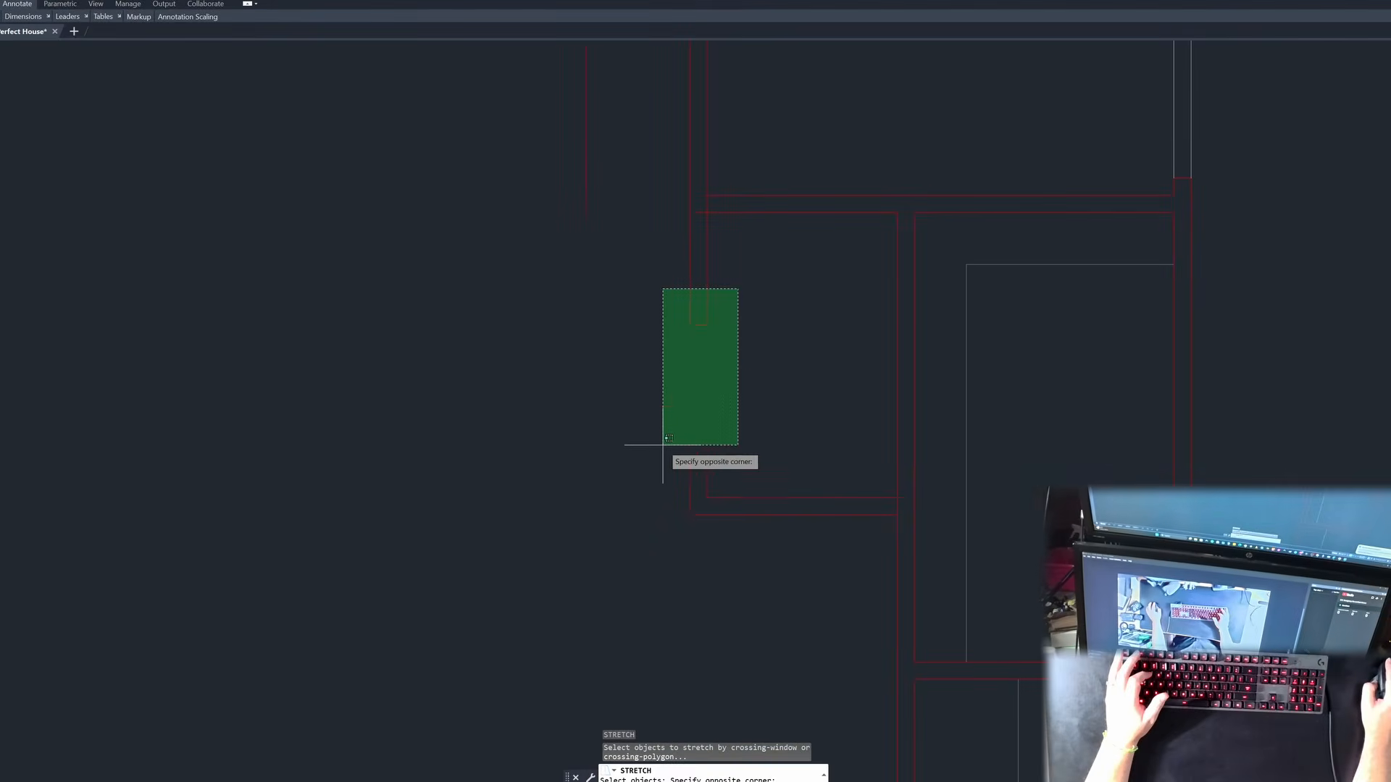
click(661, 450)
key(space)
click(637, 417)
text(4)
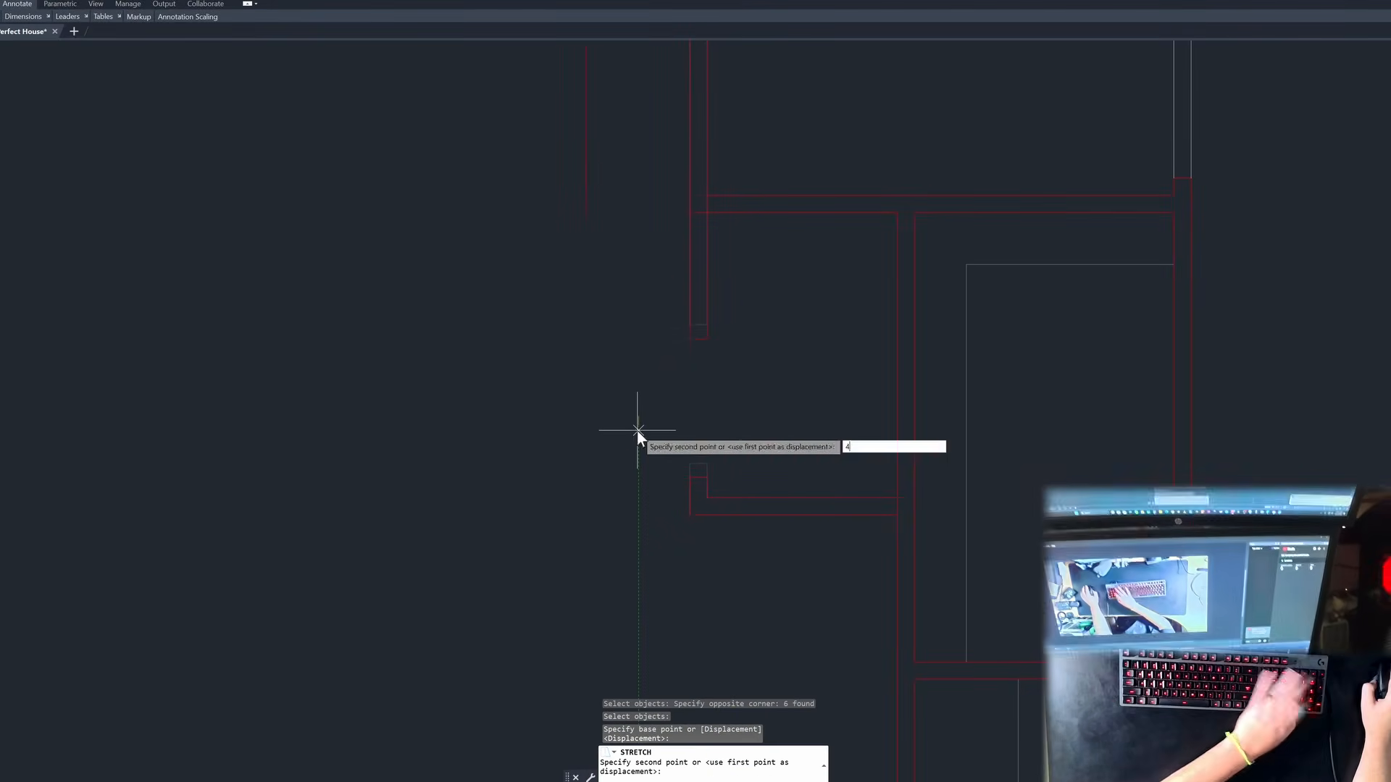
key(Return)
scroll(686, 379, down, 2)
key(Escape)
key(Escape)
Step: Trim the leftover line pieces where the horizontal wall meets the partition north of the doorway
scroll(684, 317, up, 3)
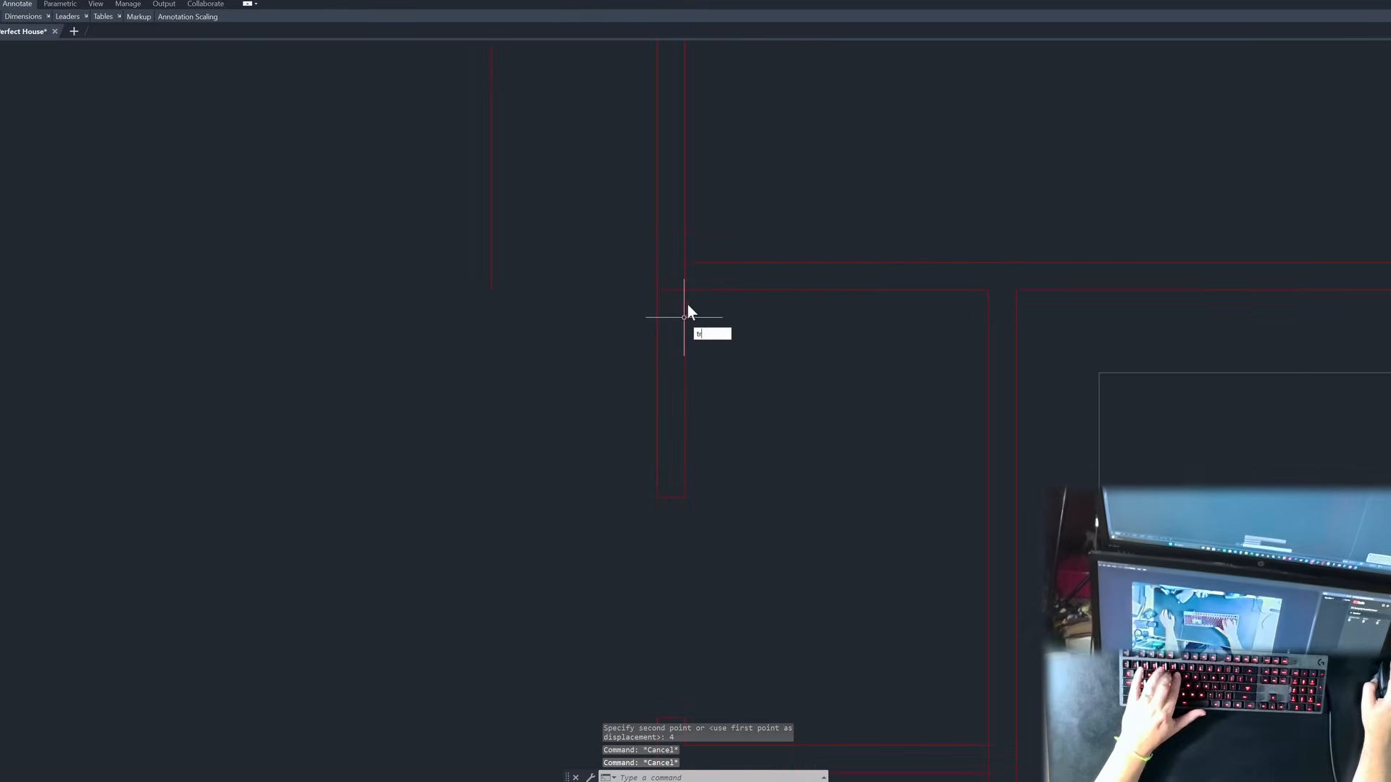
text(tr)
key(space)
scroll(684, 439, down, 2)
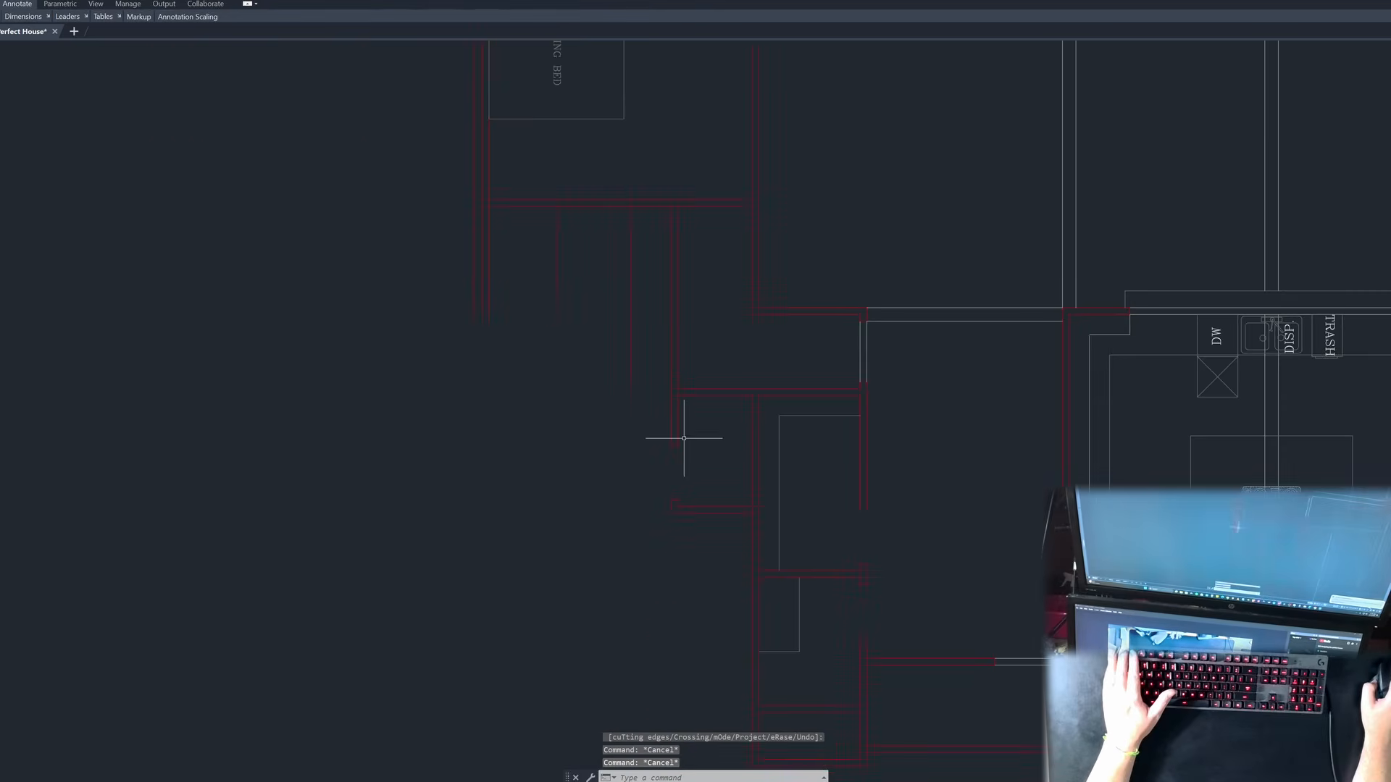
Step: Stretch the lower end of the single vertical line west of the partition south to align with the doorway's north jamb
scroll(637, 403, up, 2)
click(621, 397)
click(621, 396)
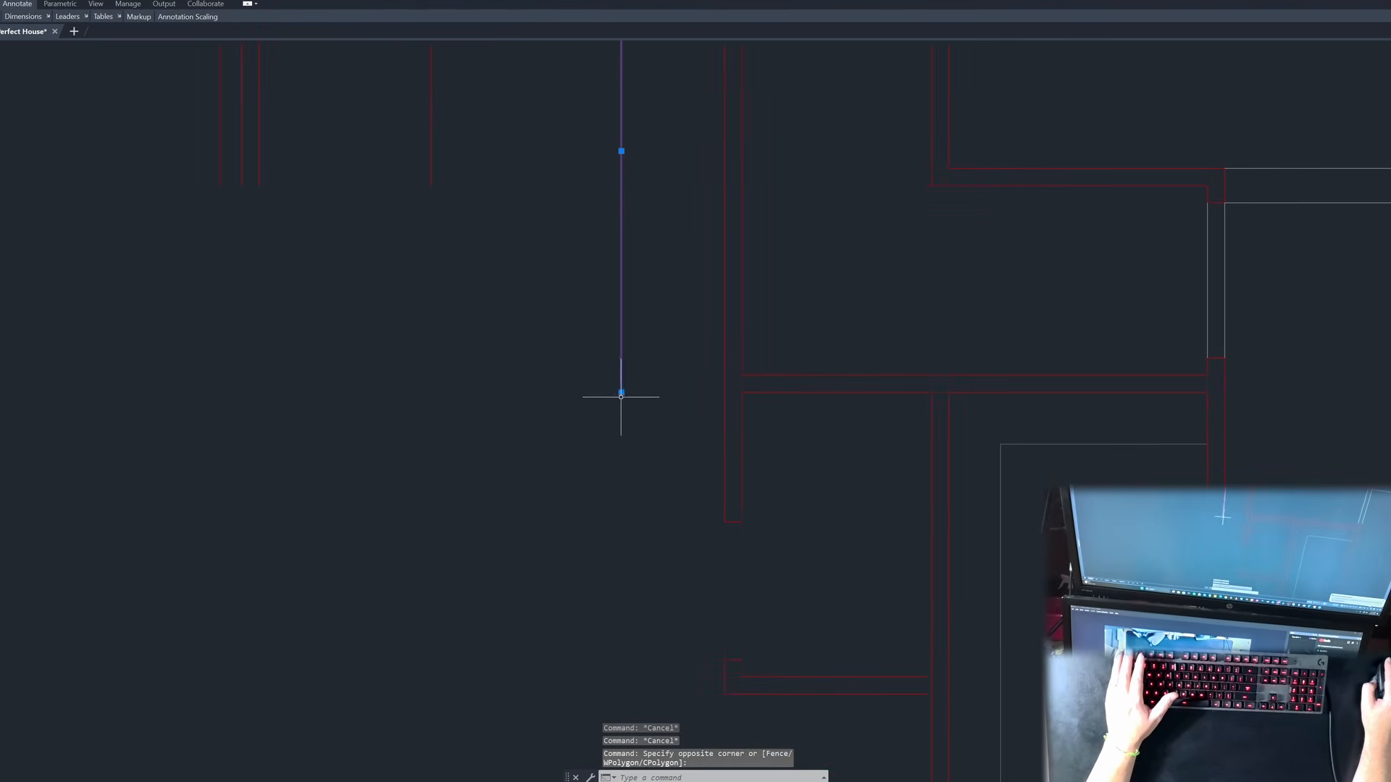
click(621, 392)
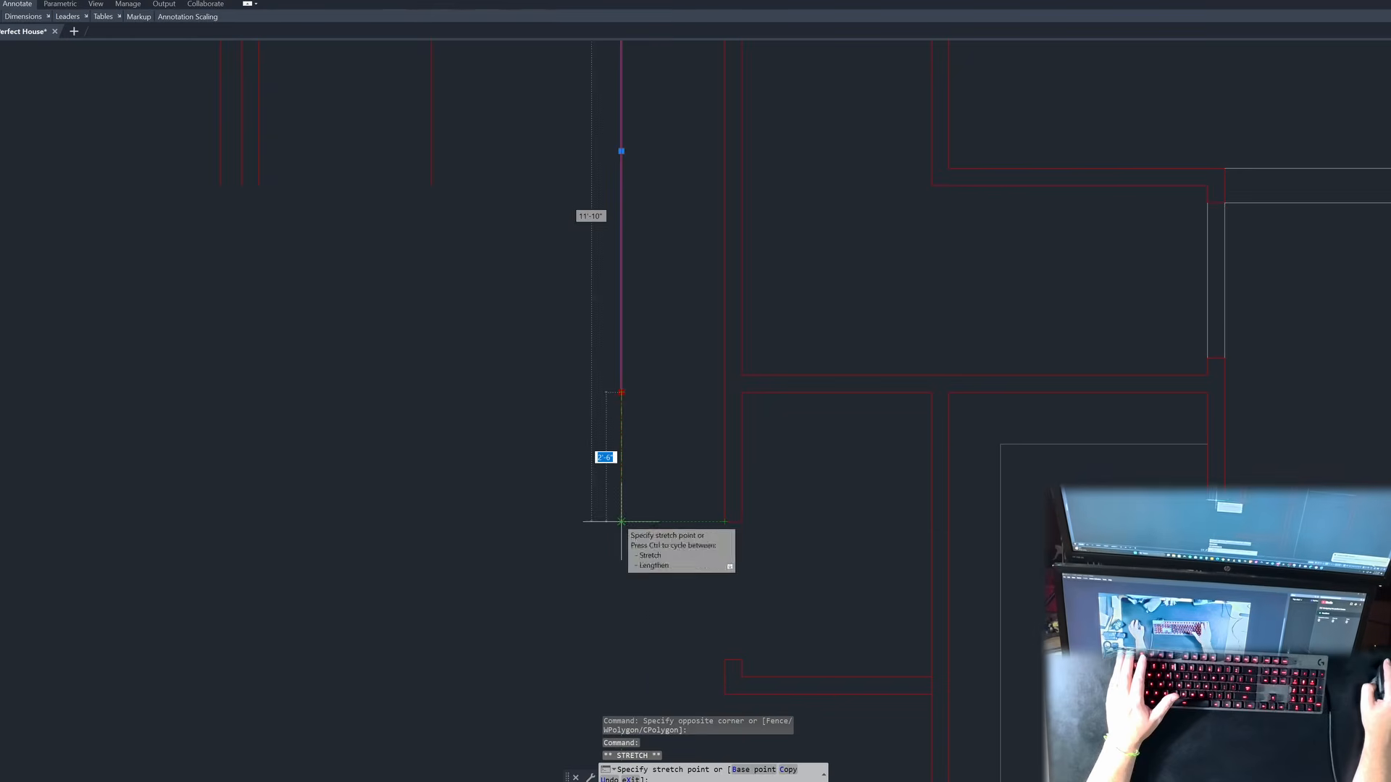
key(Escape)
key(Escape)
Step: Draw a horizontal line from the doorway's north jamb west to the lower end of the extended vertical line
key(Return)
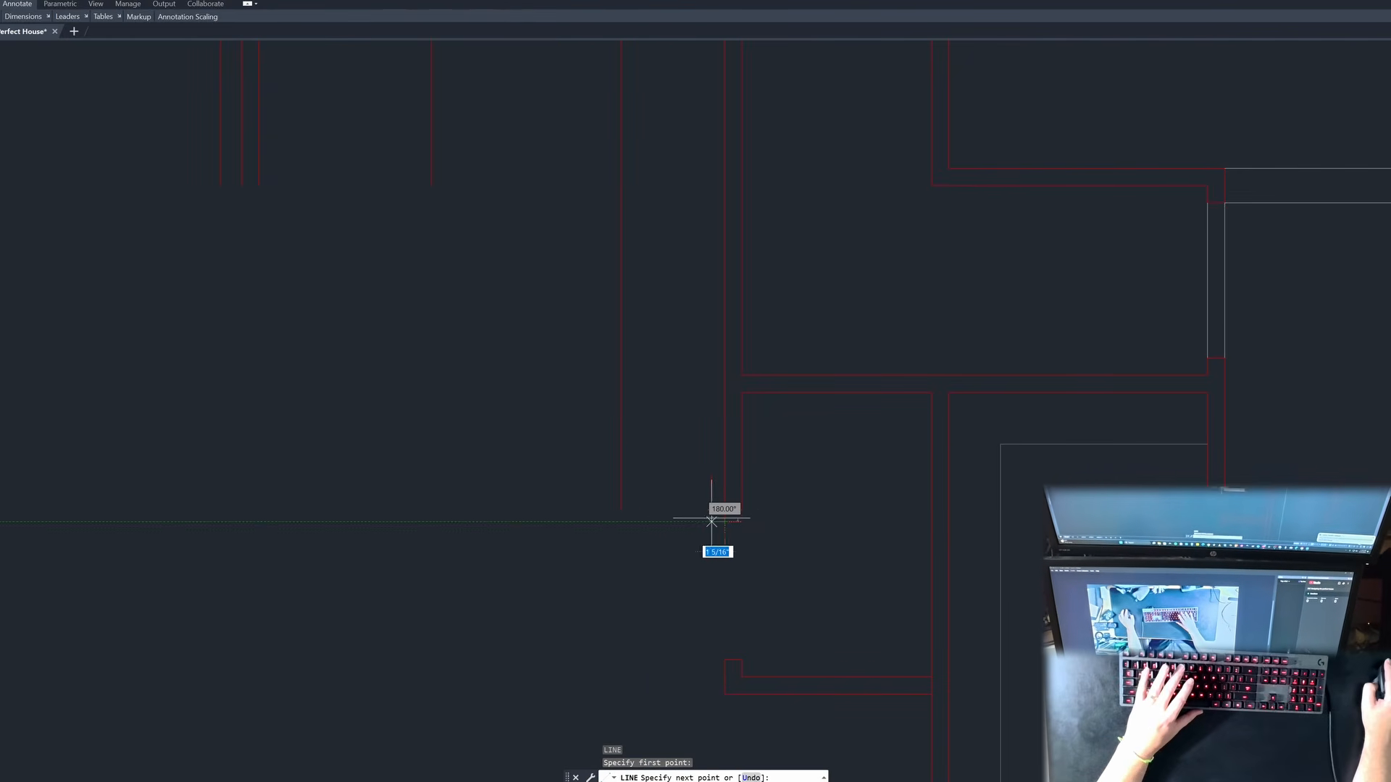
click(725, 520)
click(623, 519)
key(Escape)
key(Escape)
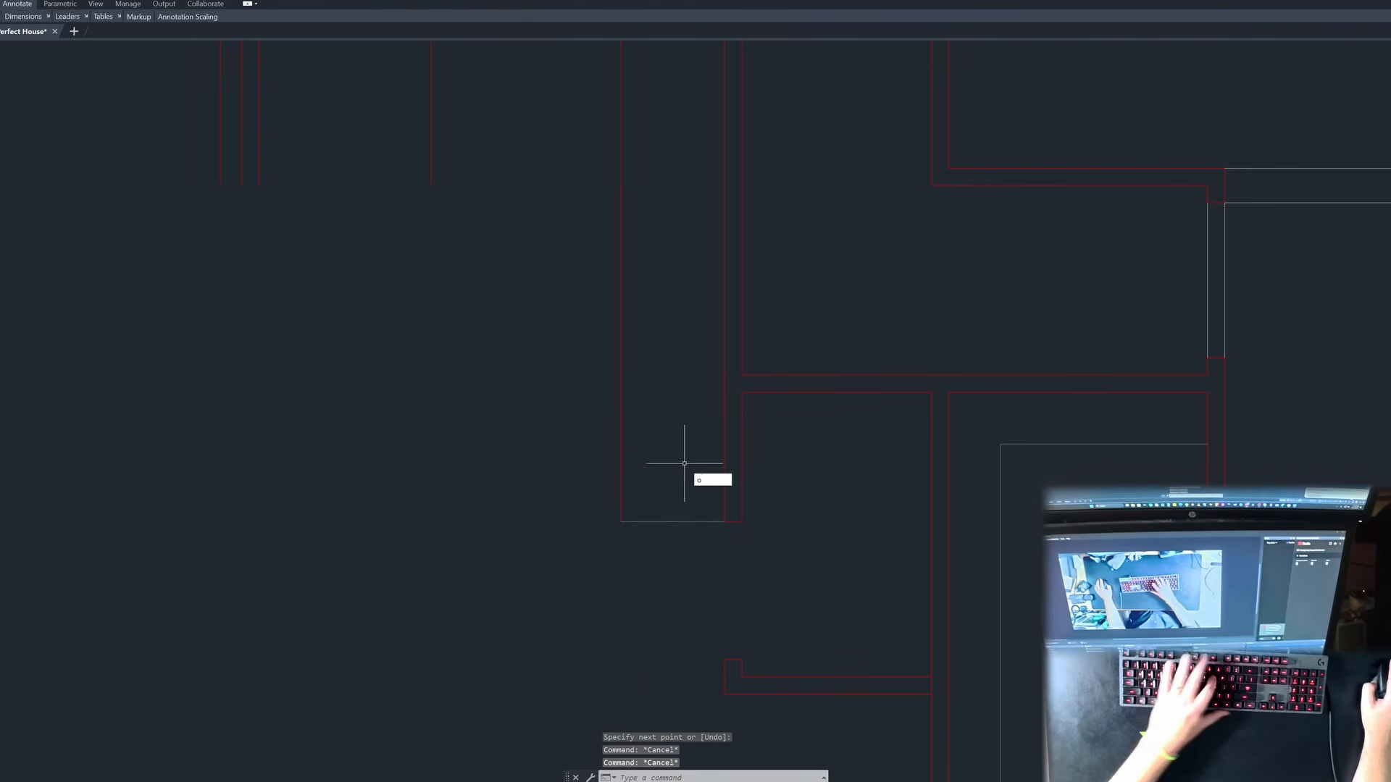
Step: Offset the new horizontal line slightly north and delete the original line at the jamb
key(Return)
key(Return)
click(657, 520)
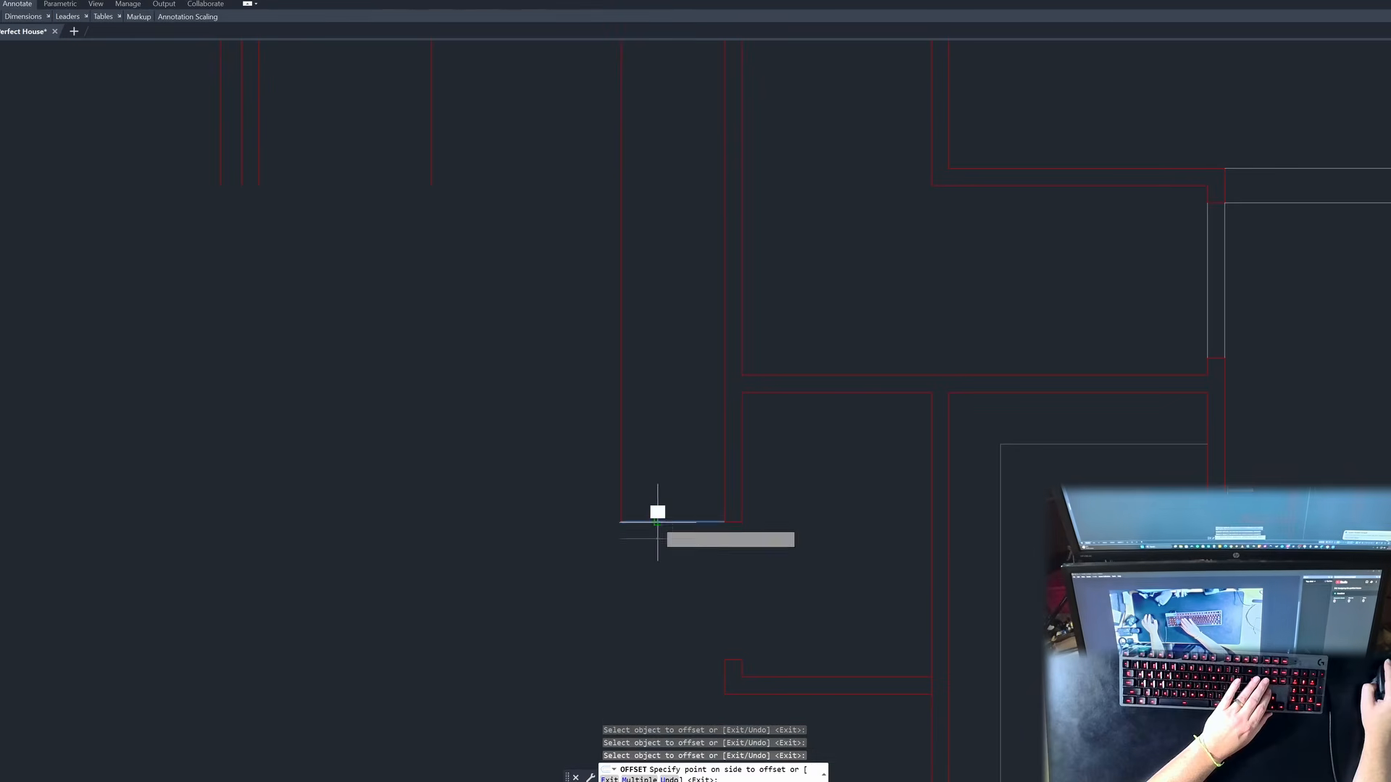
click(657, 513)
key(Escape)
click(659, 521)
key(Delete)
key(Escape)
key(Escape)
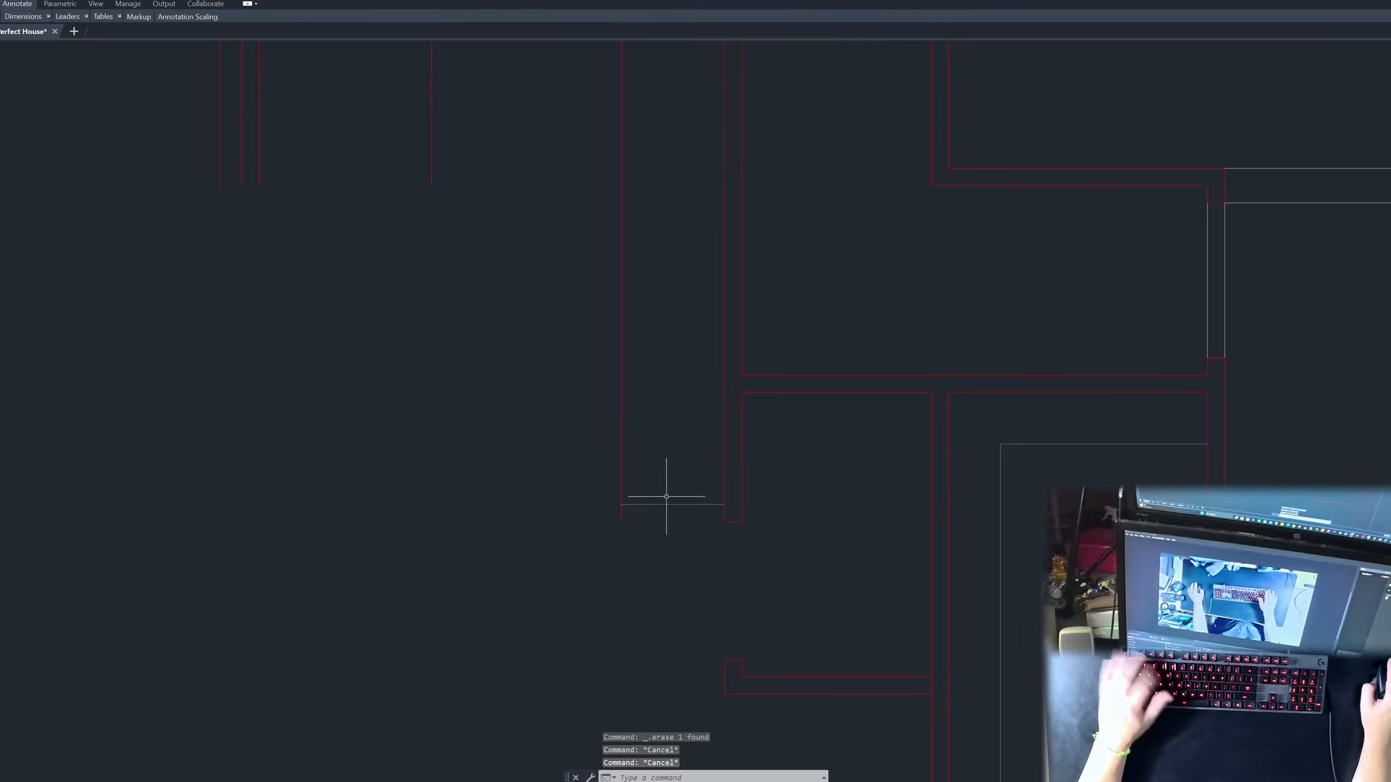
Step: Fillet the long vertical line with the offset horizontal line to close the corner
text(f)
key(Return)
click(622, 488)
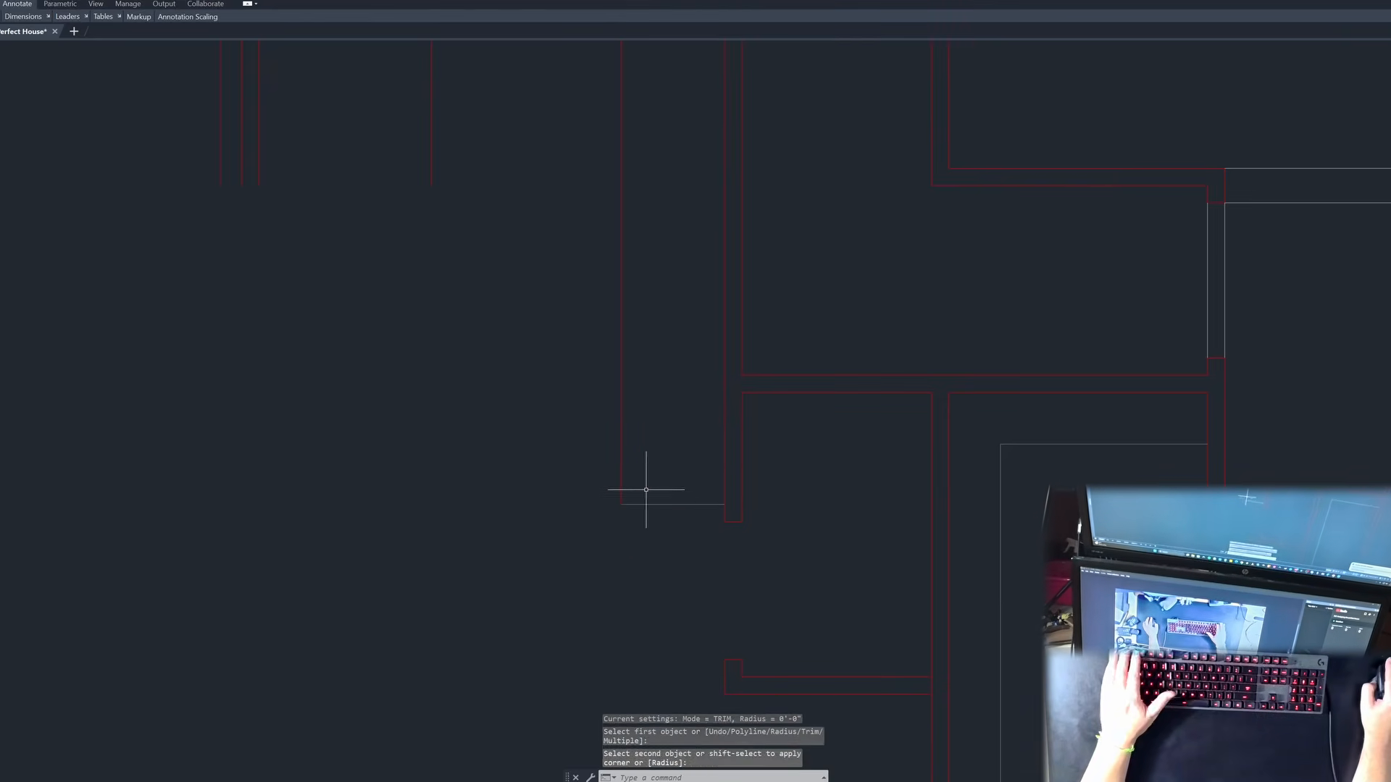
key(Escape)
Step: Move the joined vertical and horizontal lines from the red wall layer to the layer of the thin white outlines
click(649, 498)
click(578, 533)
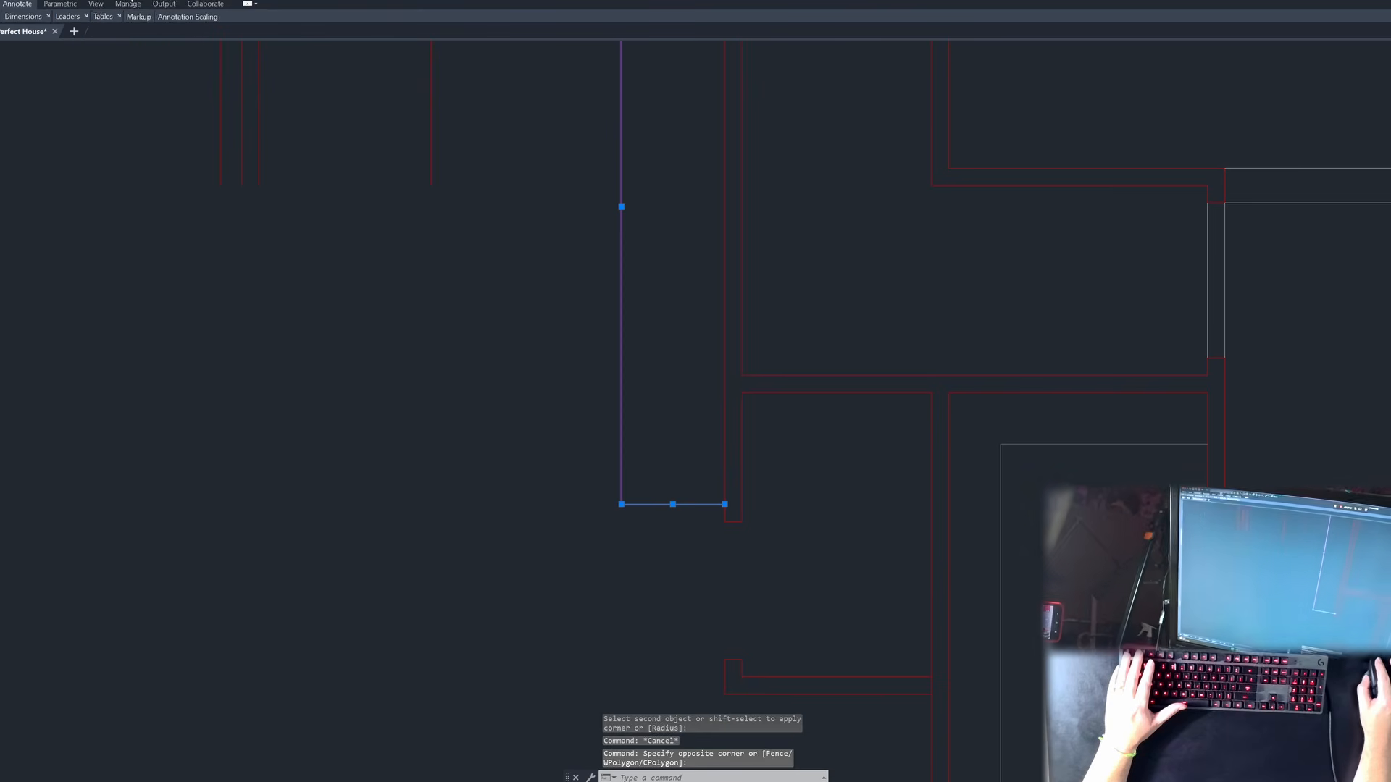
click(131, 4)
click(155, 60)
key(Escape)
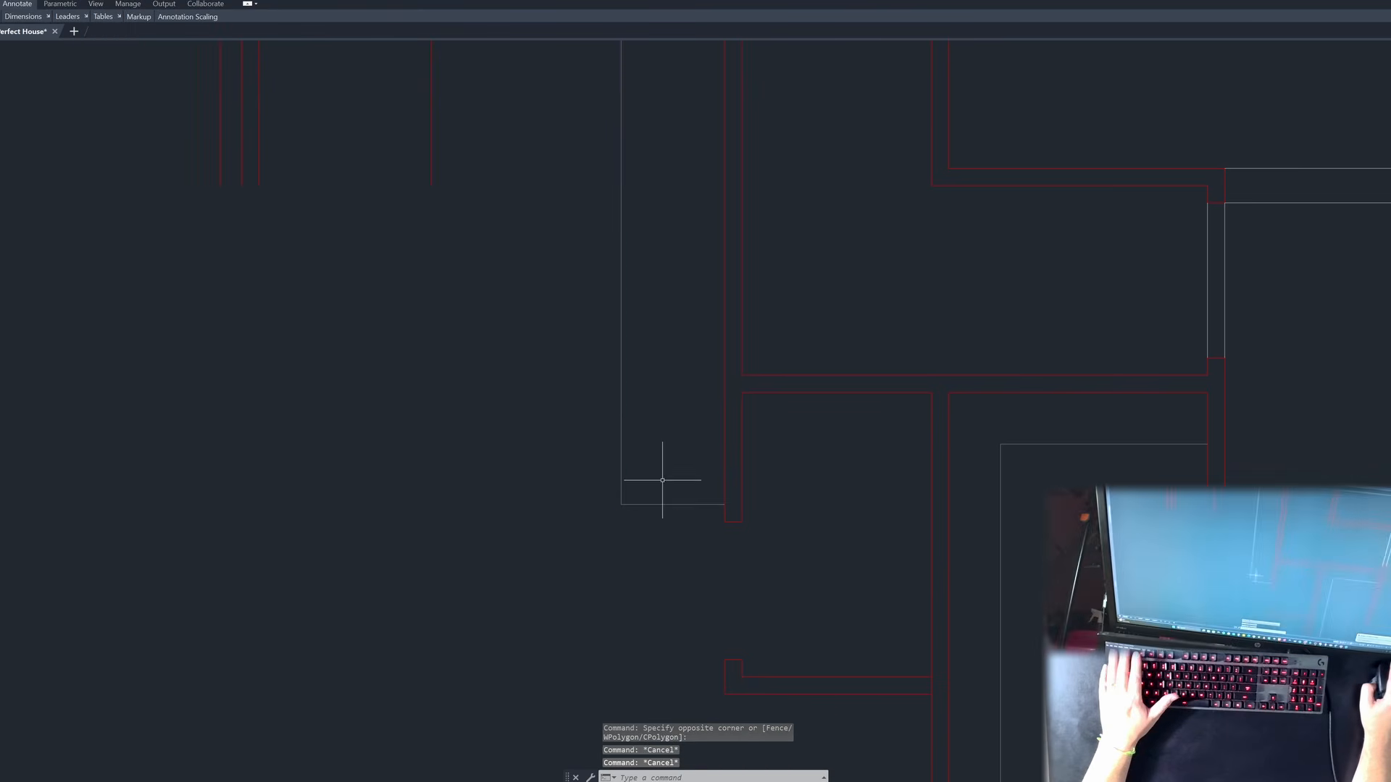
Step: Fillet the doorway's south wall lines with the west wall's inner and outer lines to form the southwest corner
scroll(656, 531, down, 2)
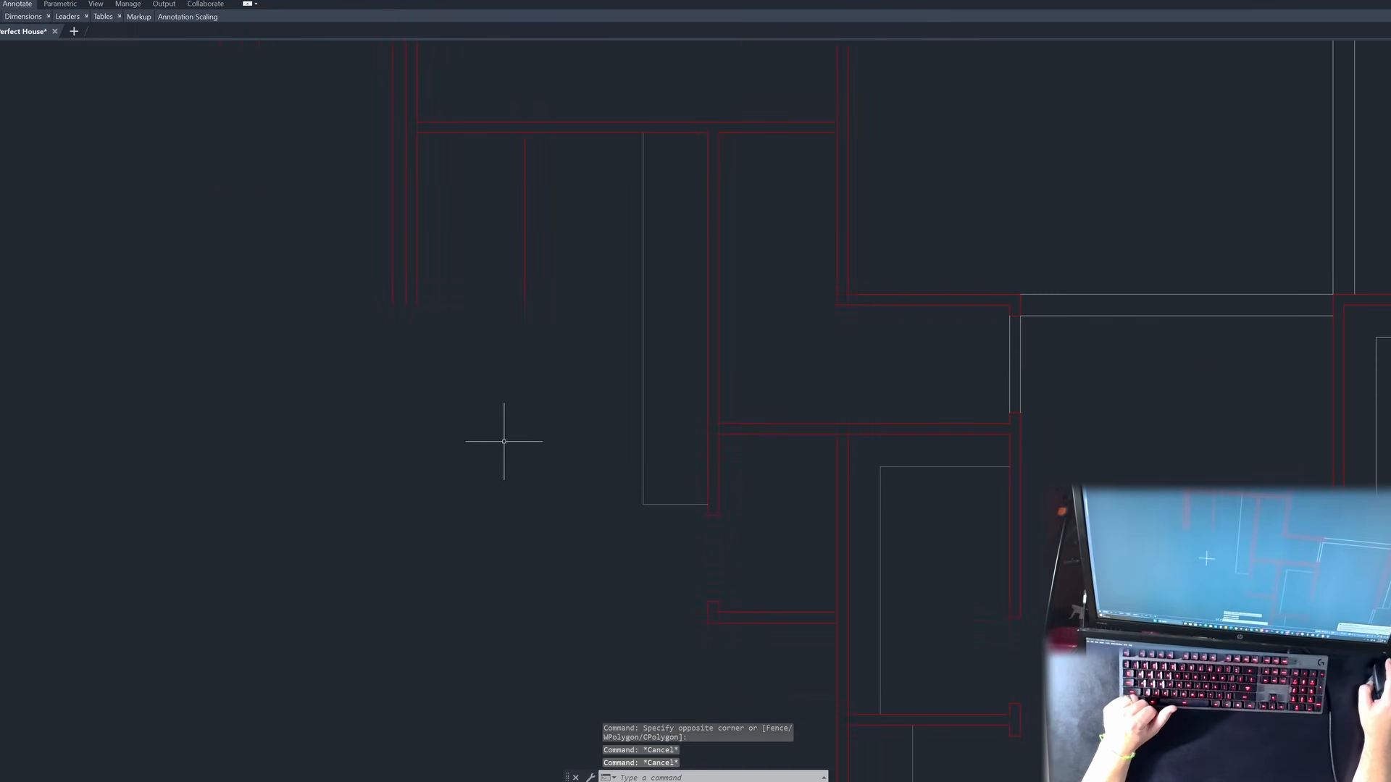
scroll(577, 328, down, 2)
scroll(720, 528, up, 2)
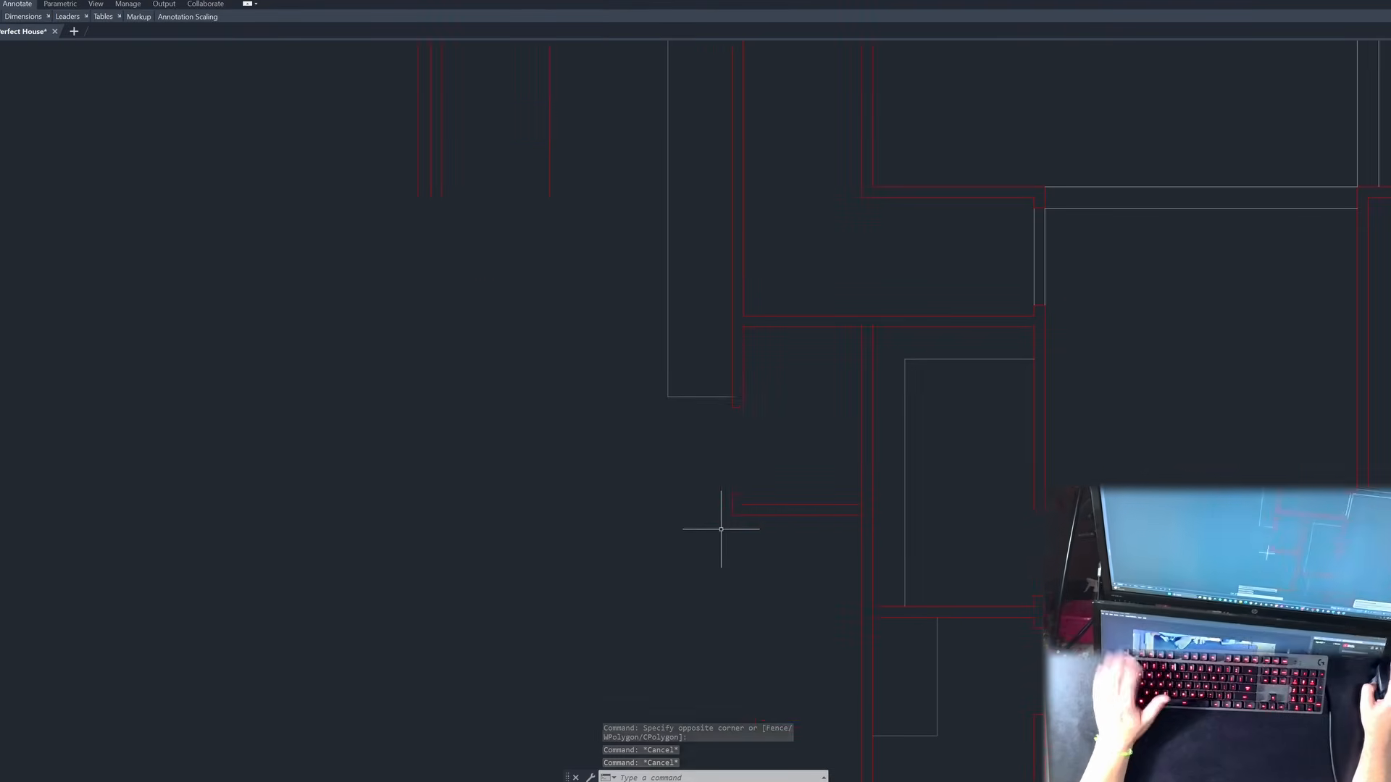
text(f)
key(Return)
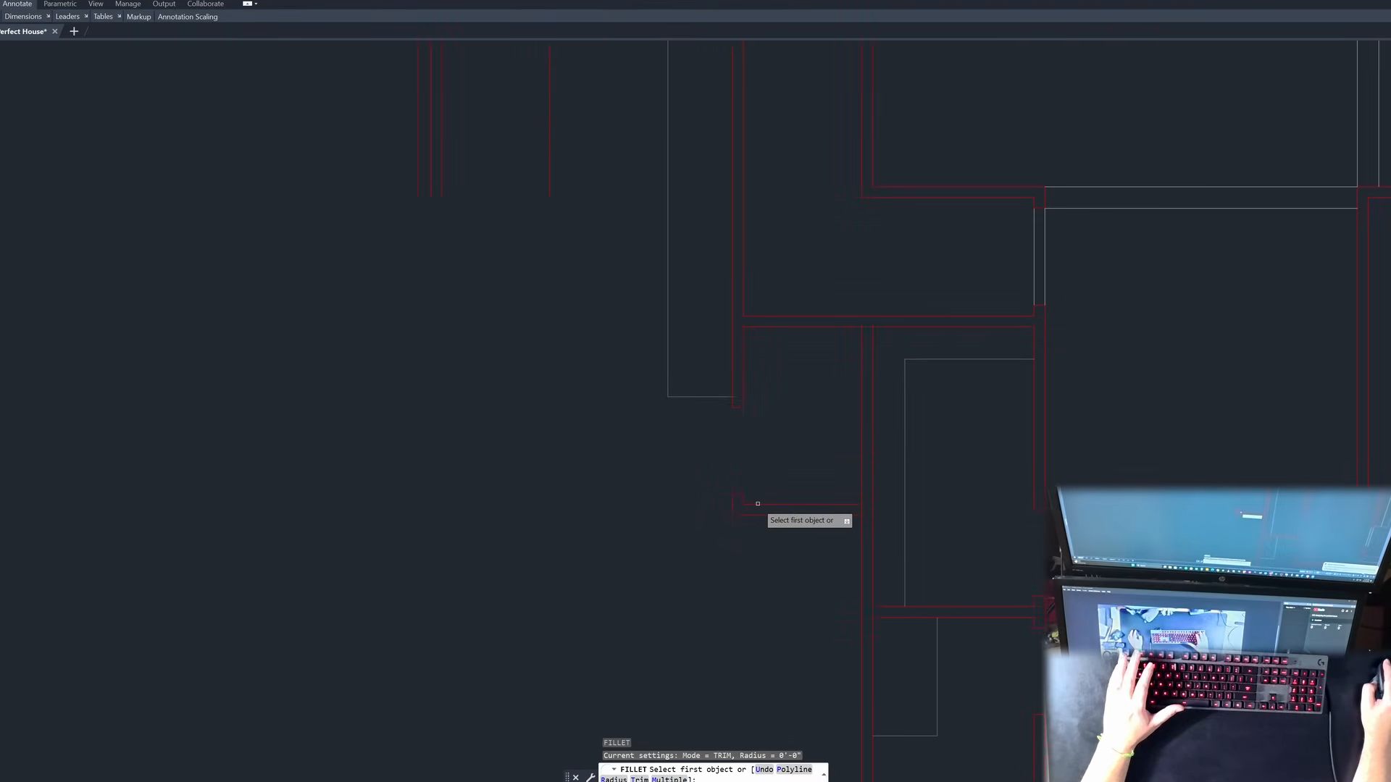
click(758, 503)
click(433, 179)
key(Return)
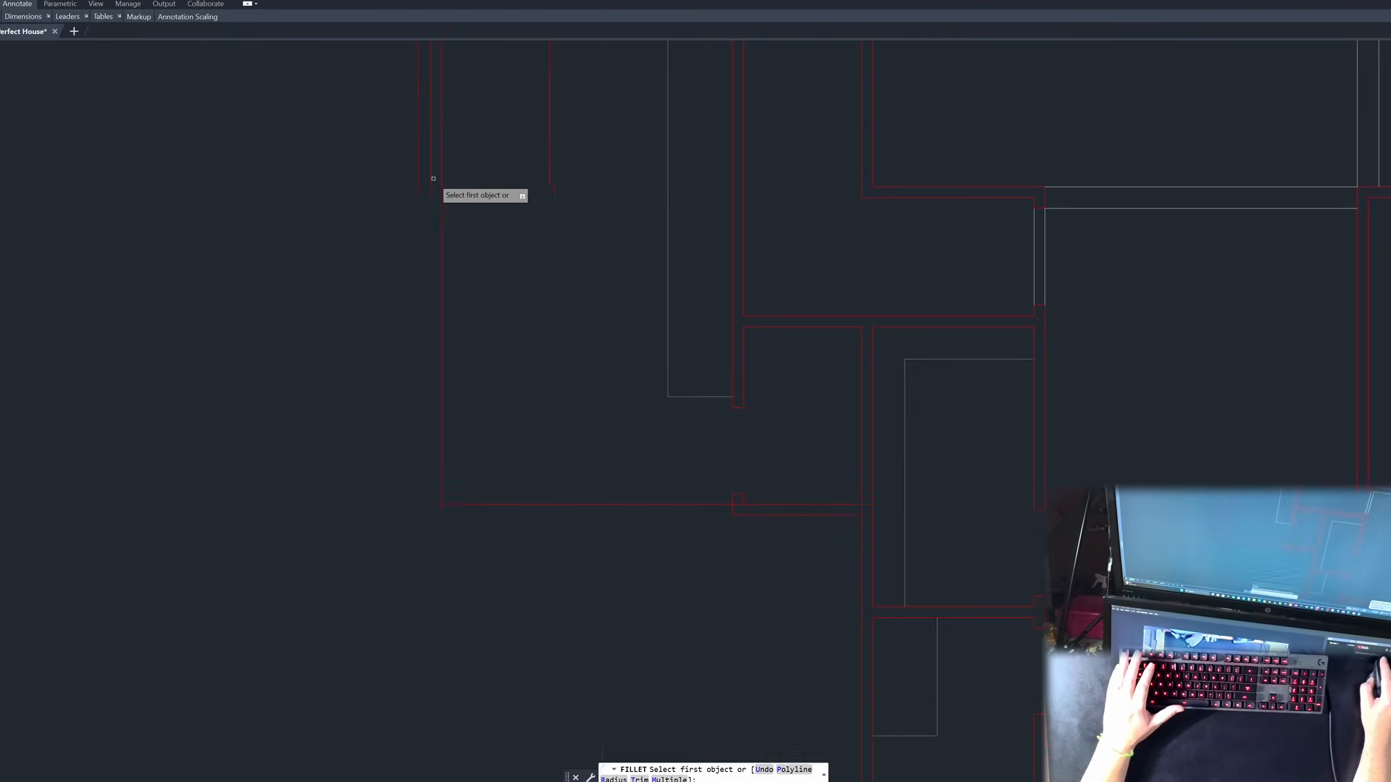
click(428, 182)
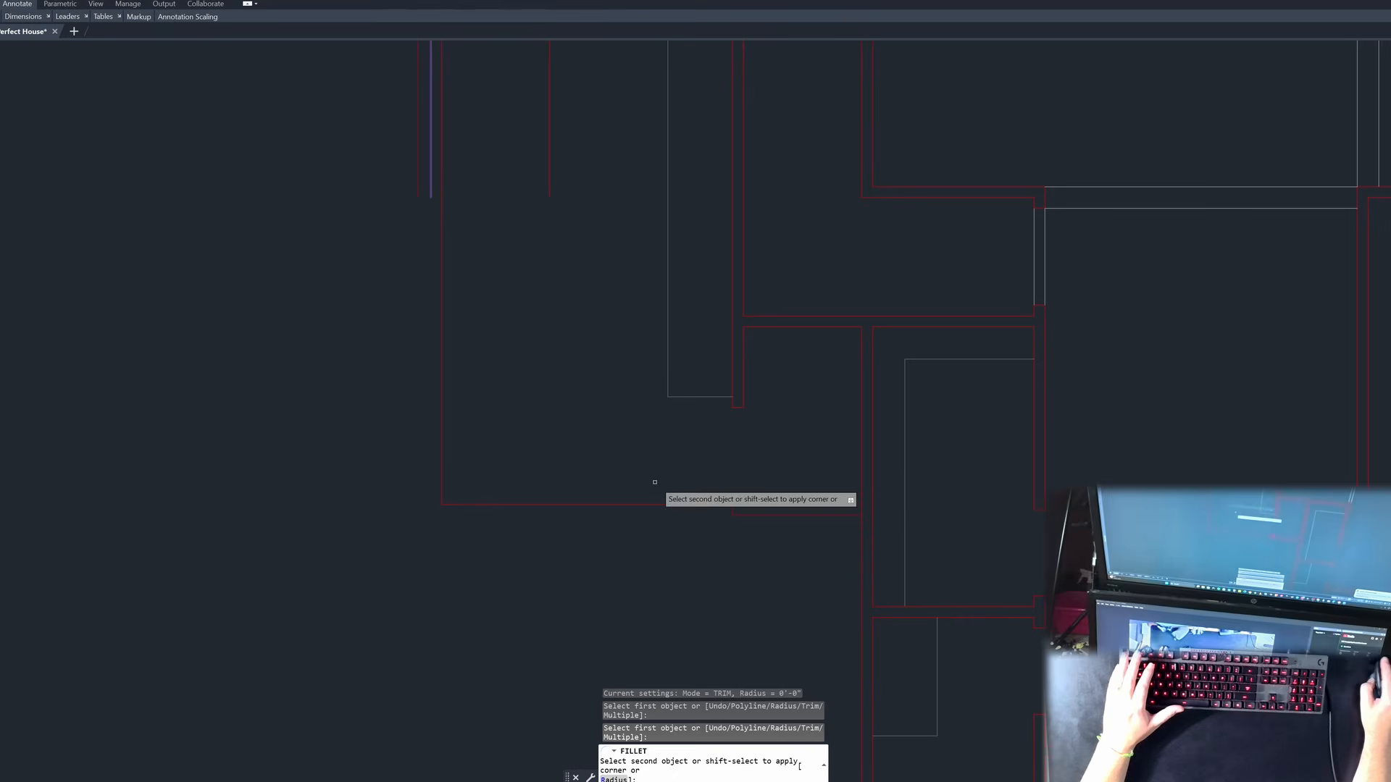
click(770, 514)
Step: Delete the leftover short vertical line inside the room south of the king bedroom
scroll(635, 492, down, 2)
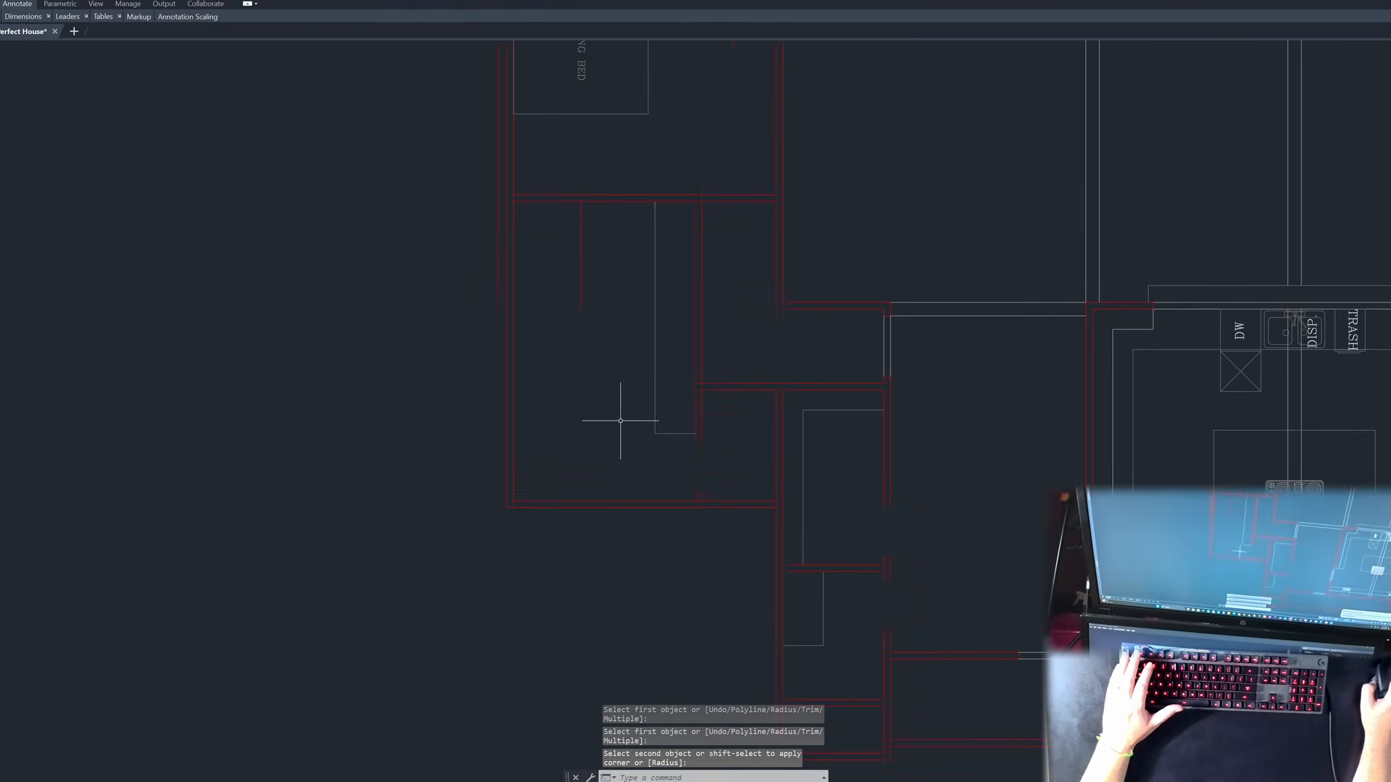
click(590, 280)
click(546, 273)
key(Delete)
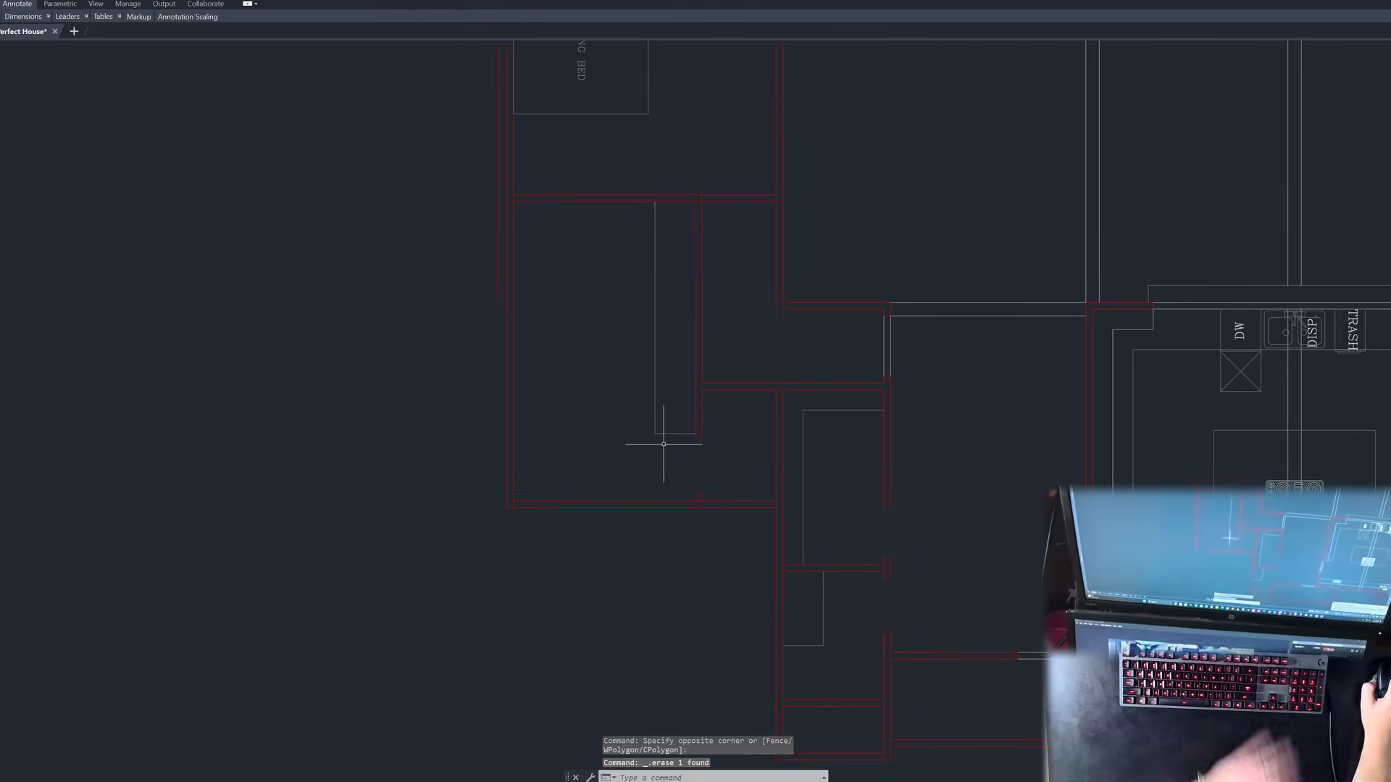
Step: Trim the wall line crossing the doorway's south jamb stub
scroll(697, 508, up, 2)
scroll(698, 507, up, 4)
key(Escape)
key(Escape)
text(tr)
key(space)
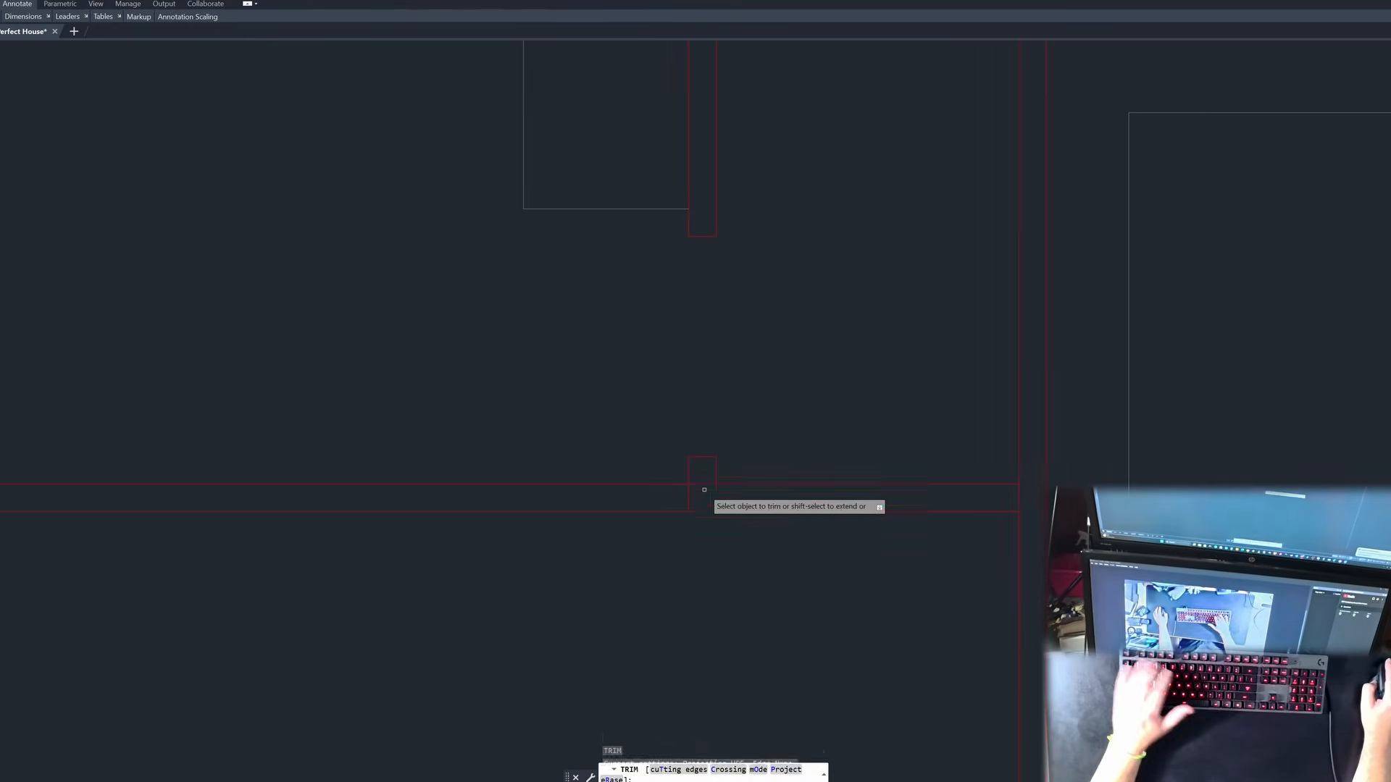
drag(705, 475, 683, 495)
key(Escape)
scroll(627, 522, down, 3)
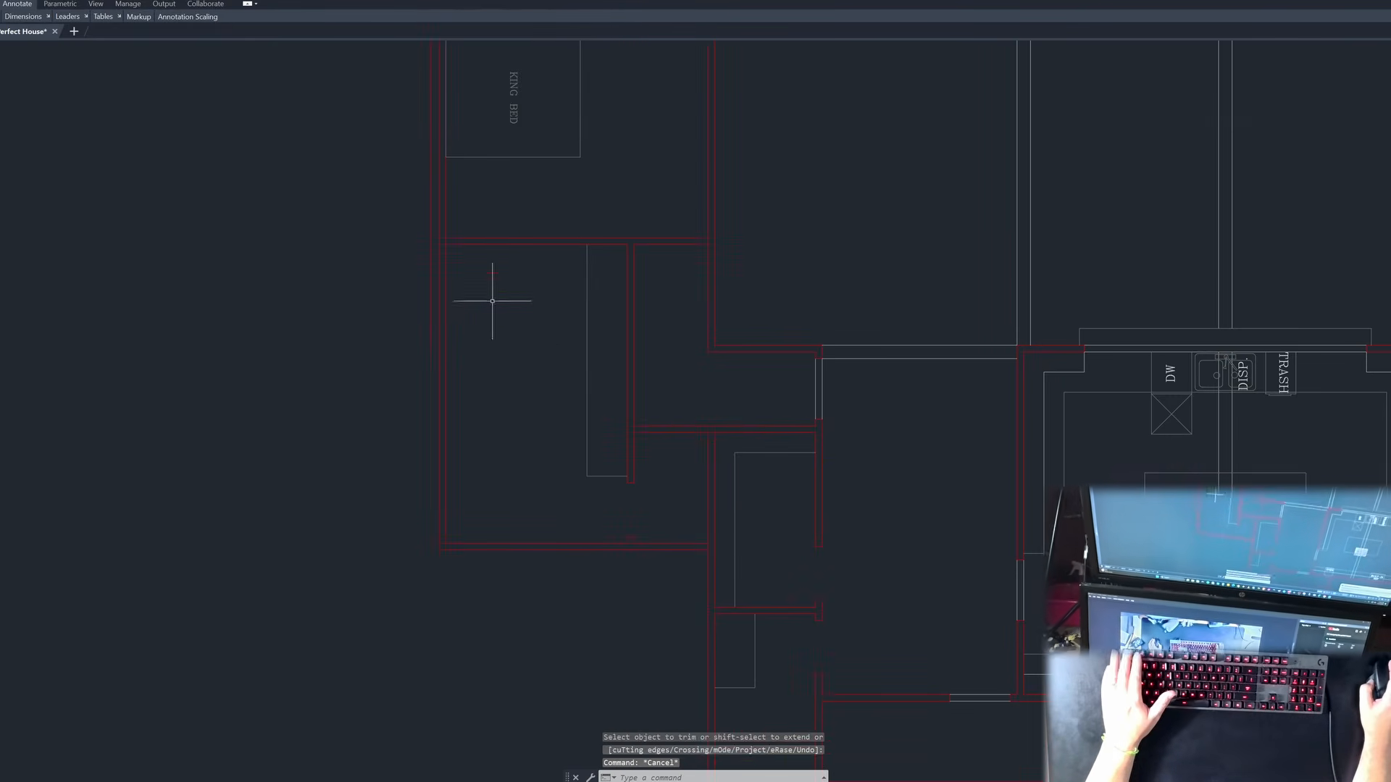
key(Escape)
key(Escape)
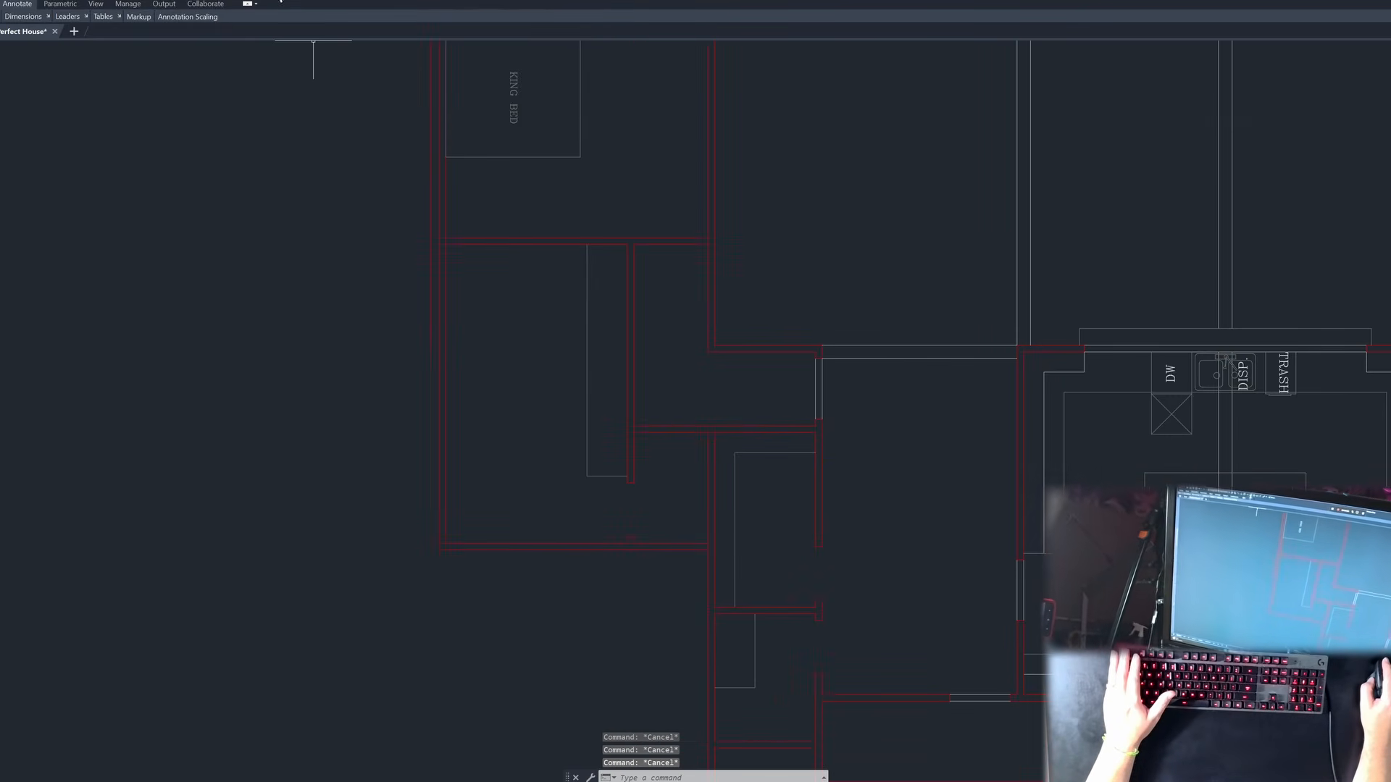
Step: Choose the 1F MASTER TUB LARGE drawing from the 1ST PLUMBING block folder for insertion
click(279, 2)
click(498, 340)
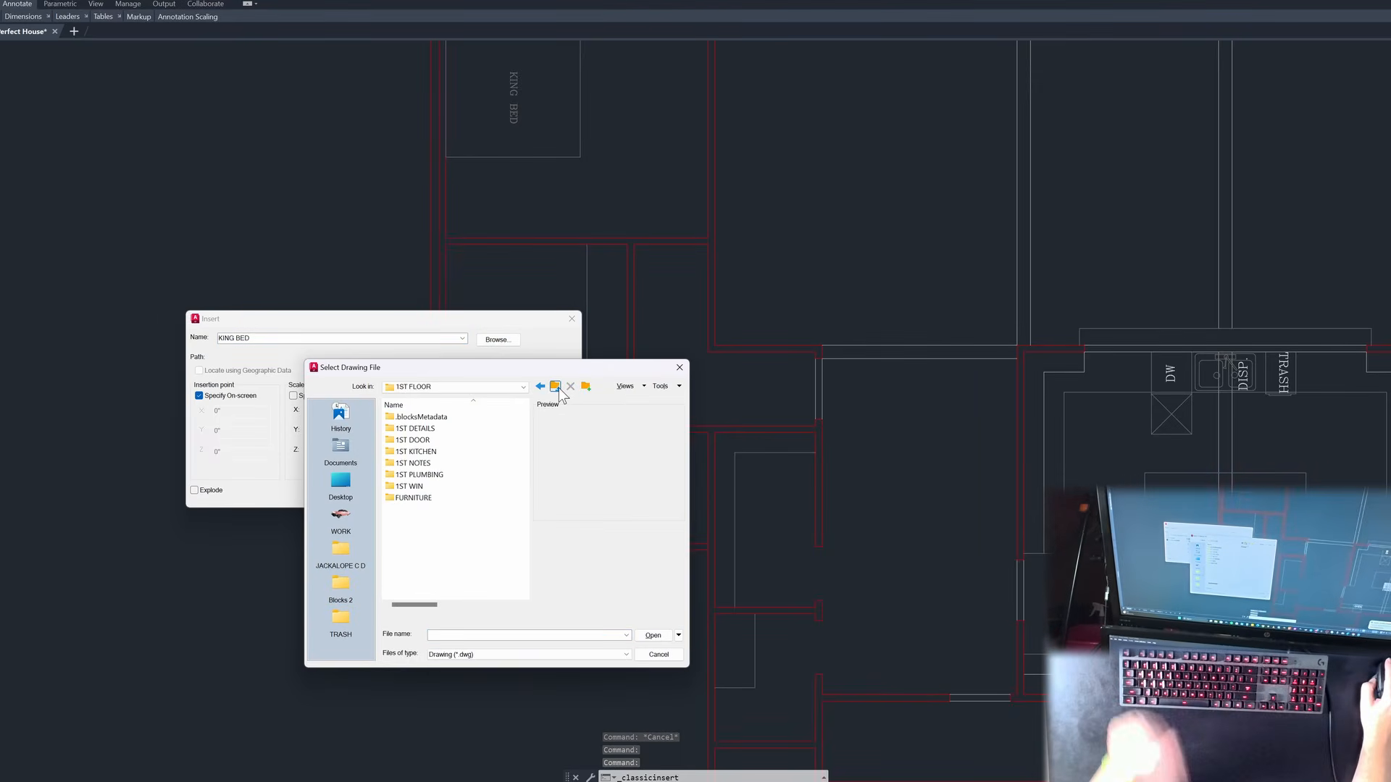
double_click(421, 475)
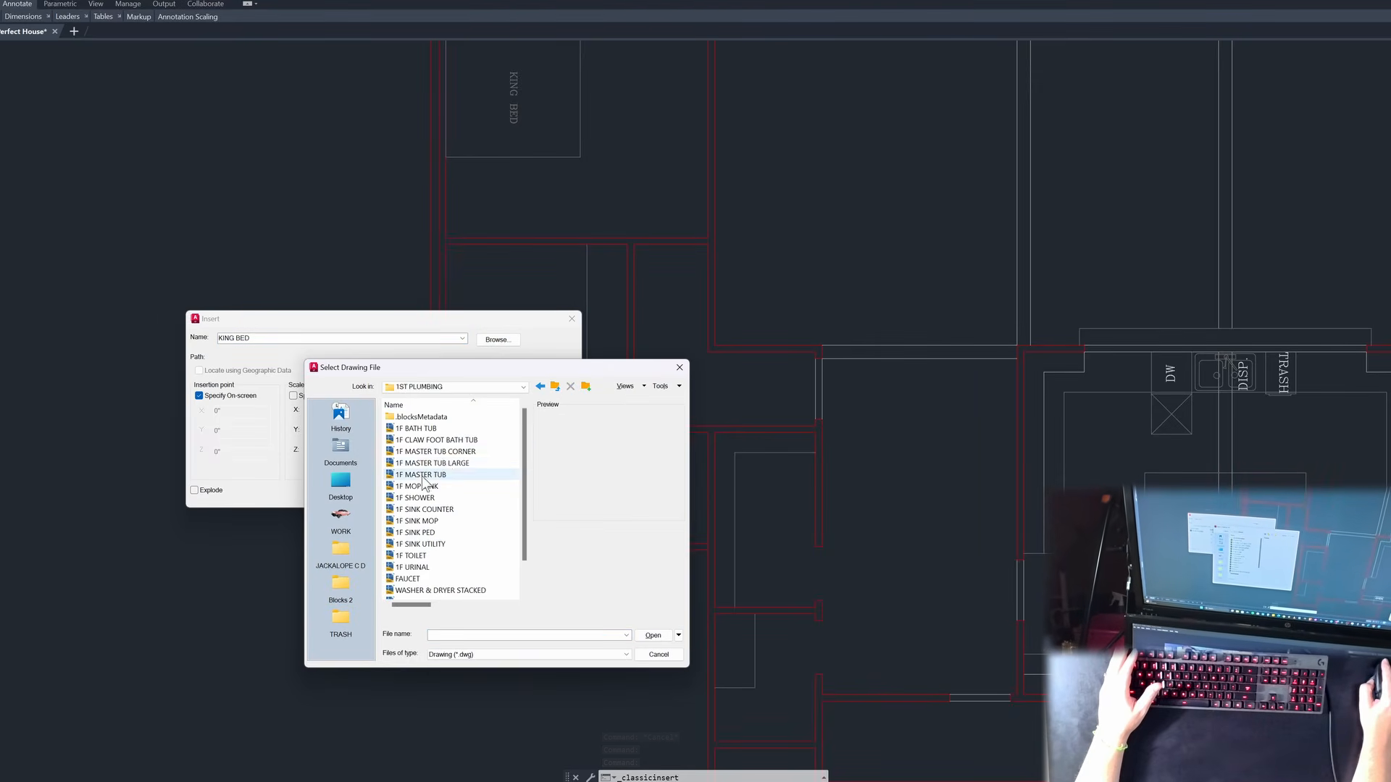
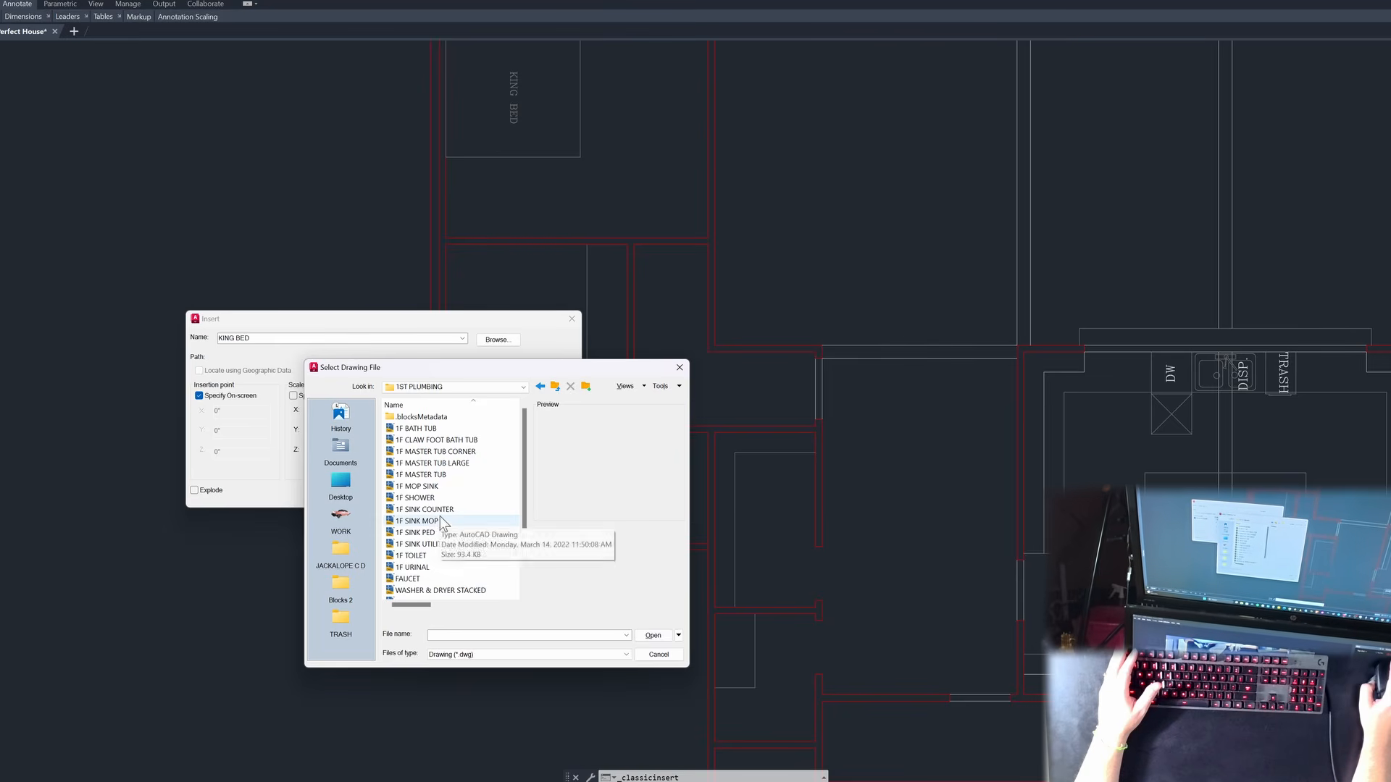
click(427, 466)
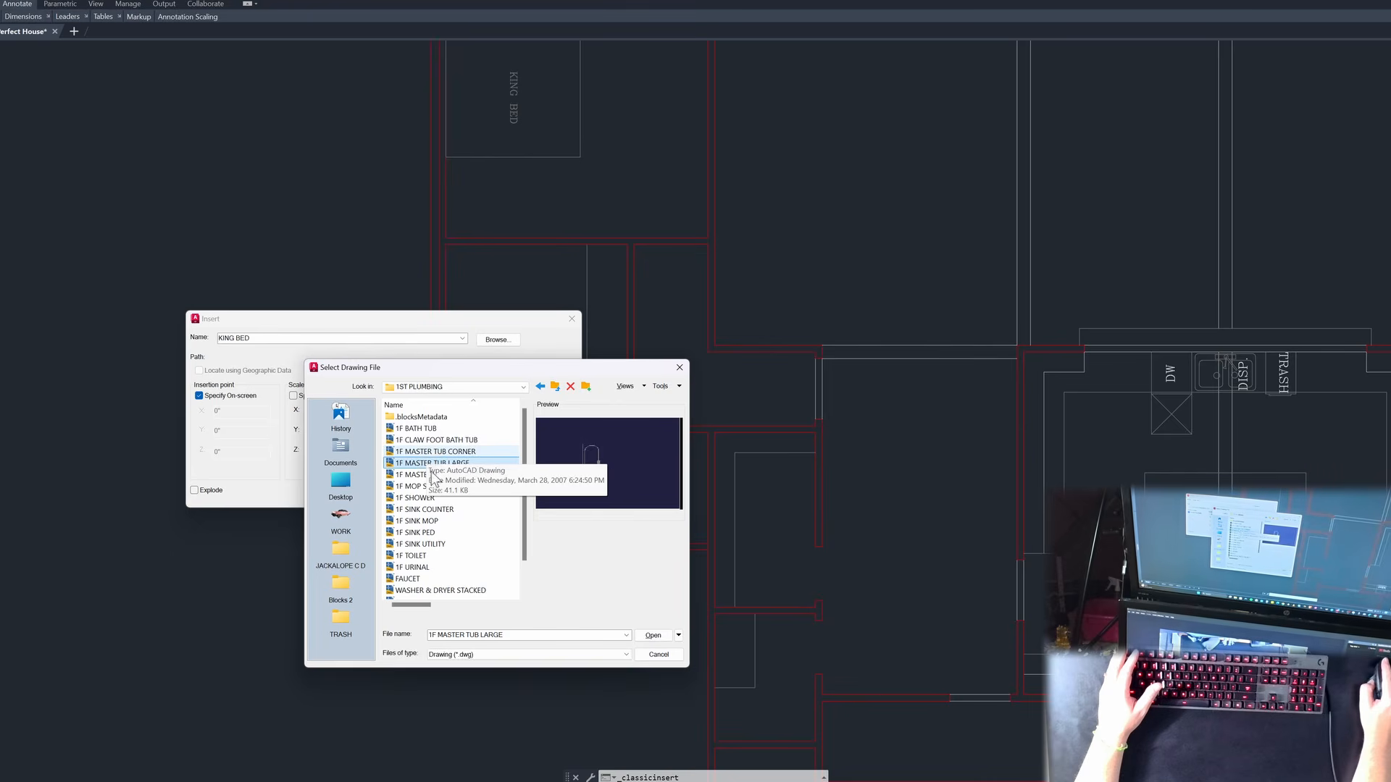
click(658, 637)
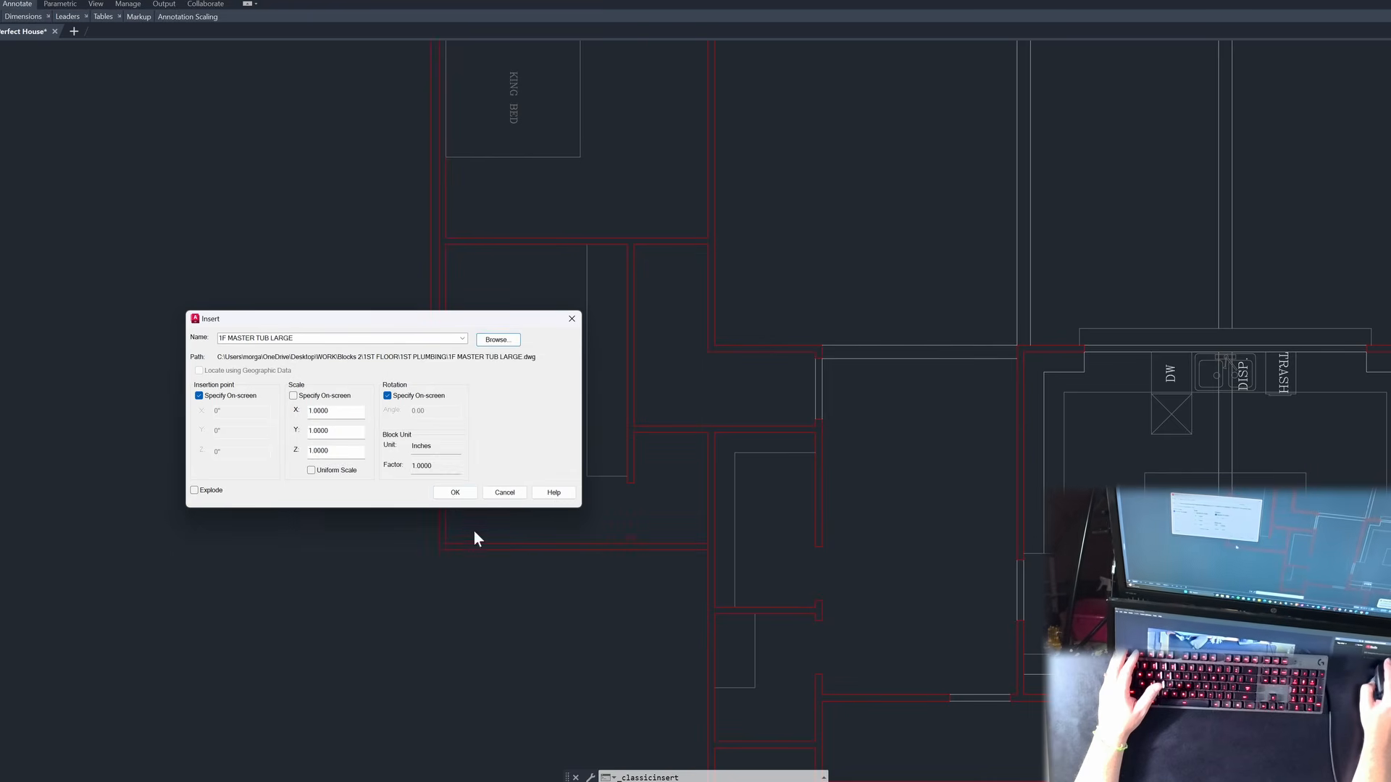
Step: Place the master tub block against the inner face of the west wall, rotated with its deck line facing the room
click(453, 494)
scroll(471, 395, up, 6)
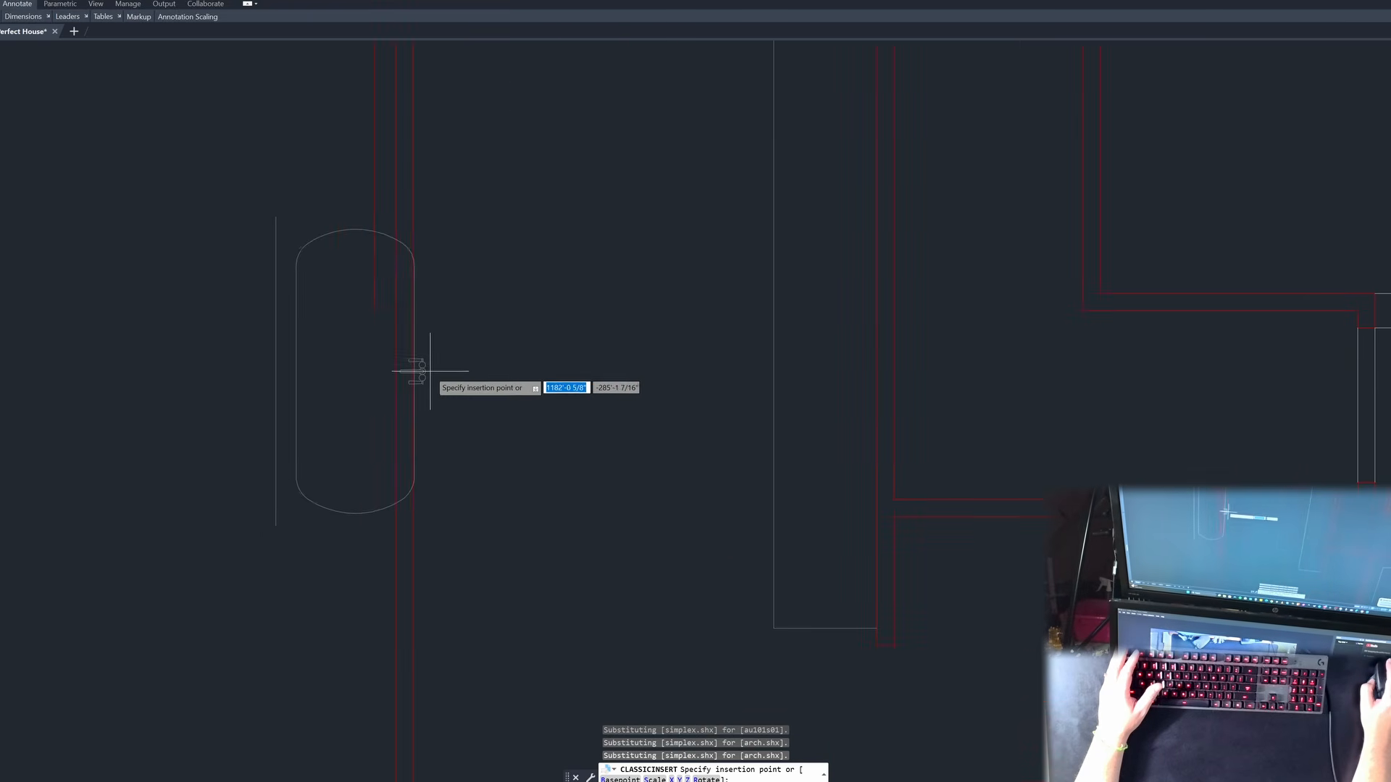
click(419, 418)
click(344, 418)
scroll(392, 381, down, 2)
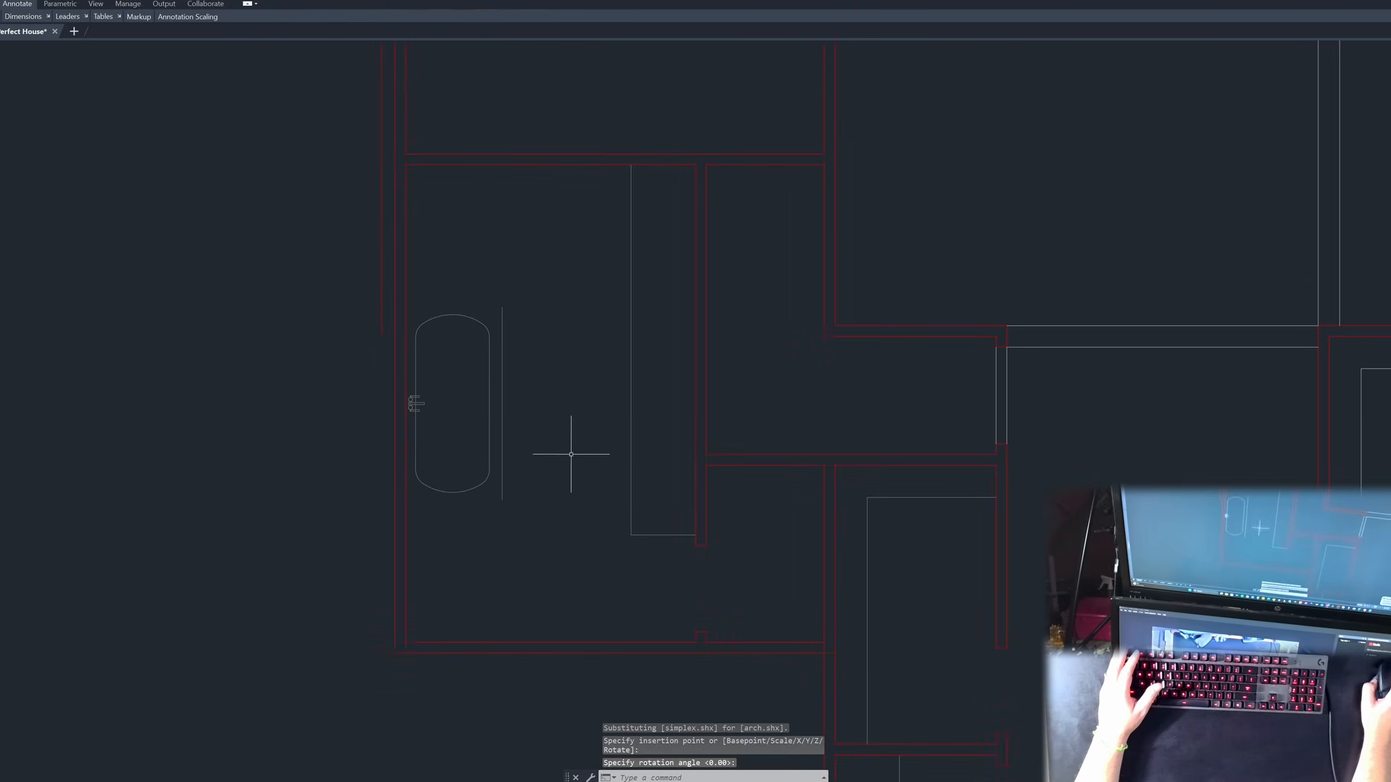
key(Escape)
key(Escape)
key(Escape)
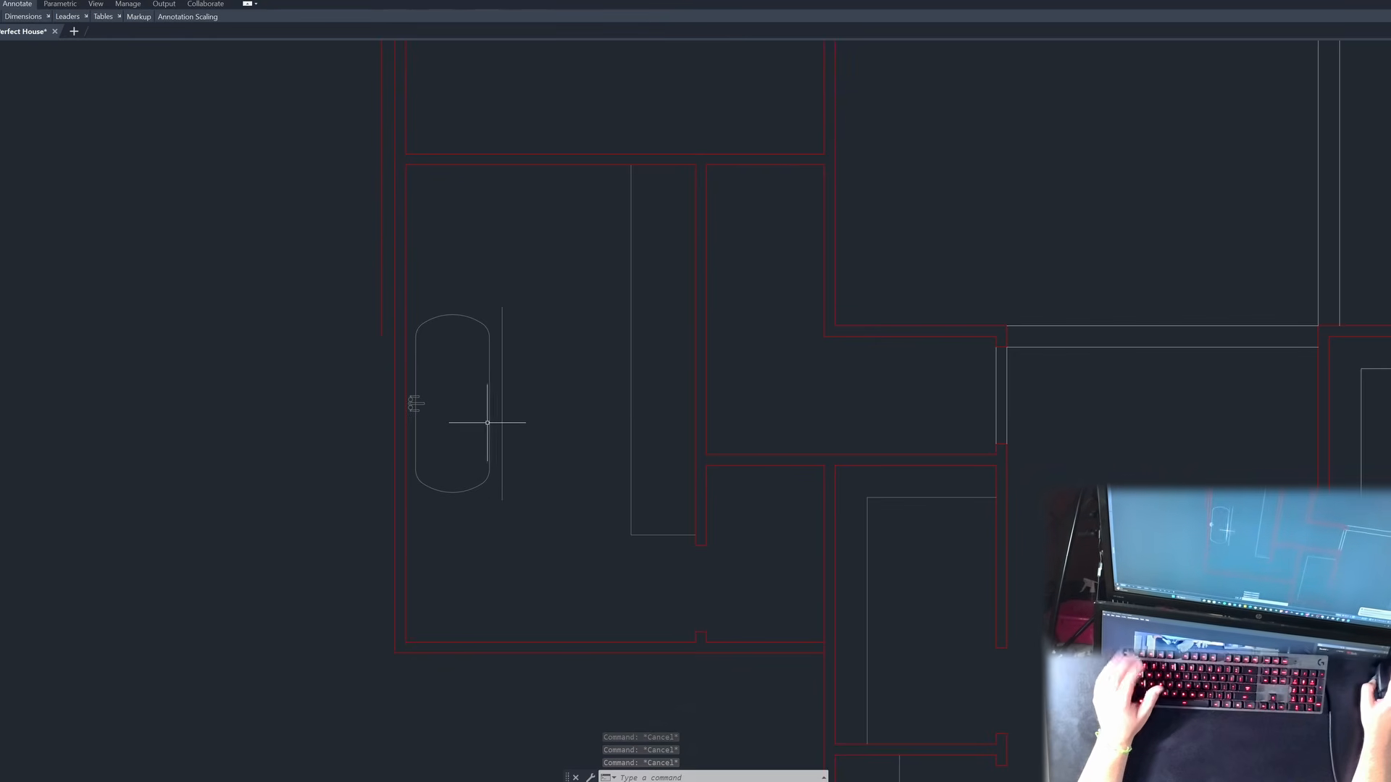
text(l)
key(space)
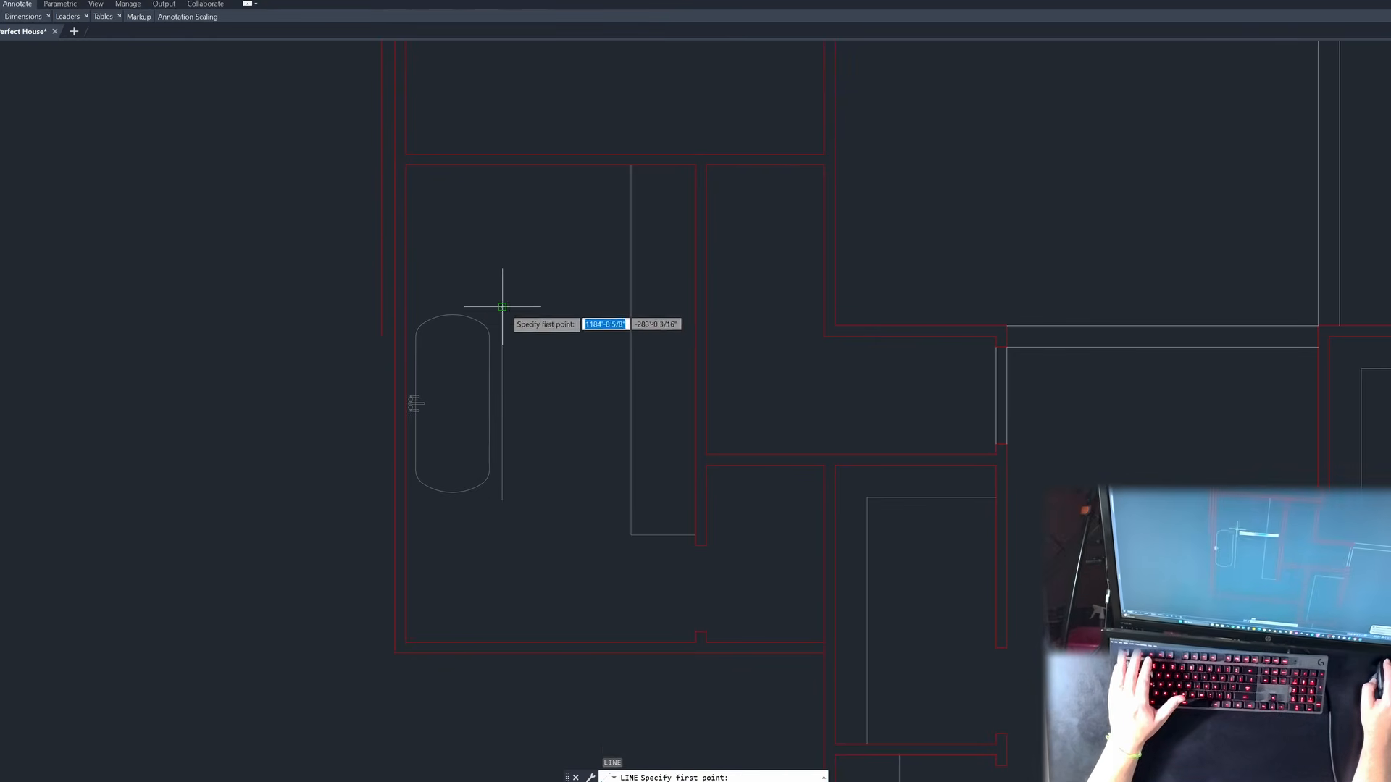
click(502, 307)
key(Escape)
key(Escape)
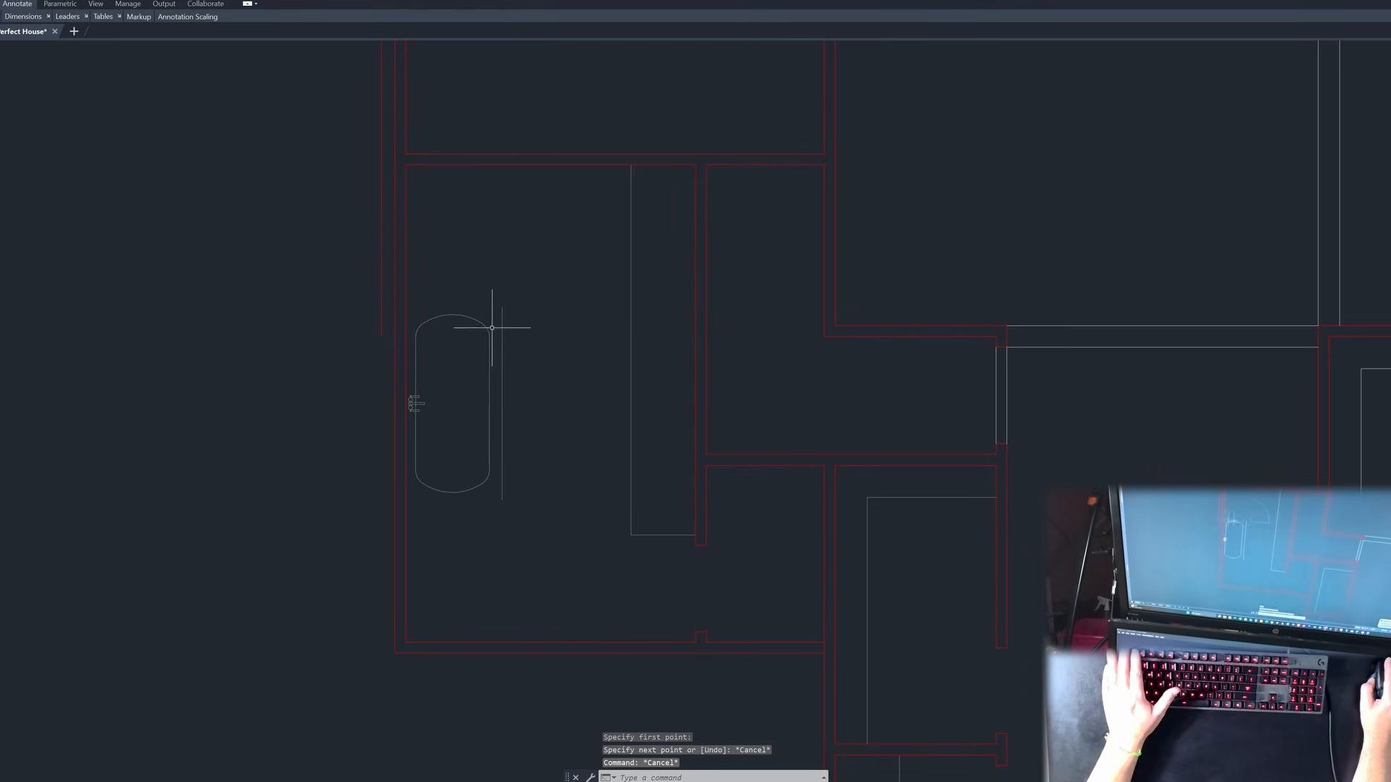
key(Escape)
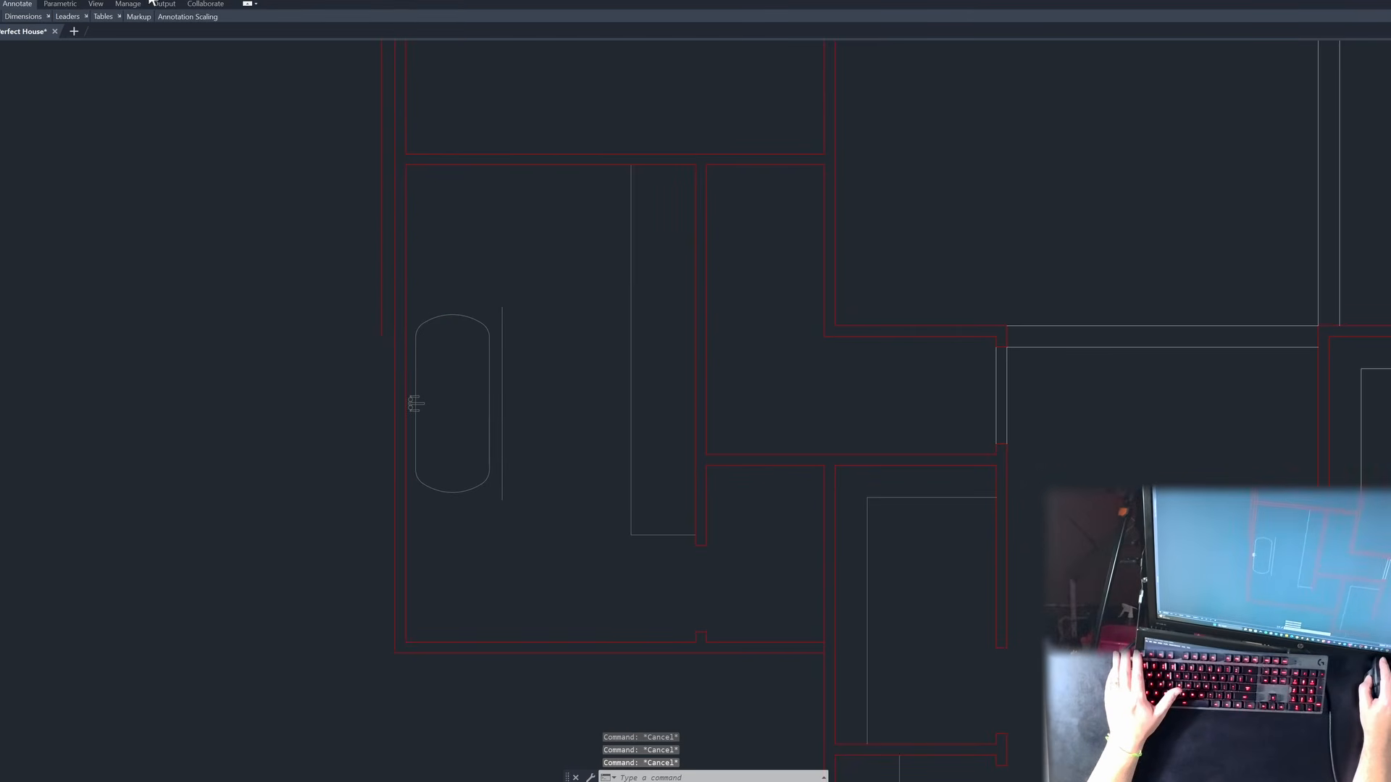
Step: Make the red wall layer current and draw a horizontal line from the tub deck line's north end to the west wall
click(150, 1)
scroll(156, 29, up, 3)
click(152, 13)
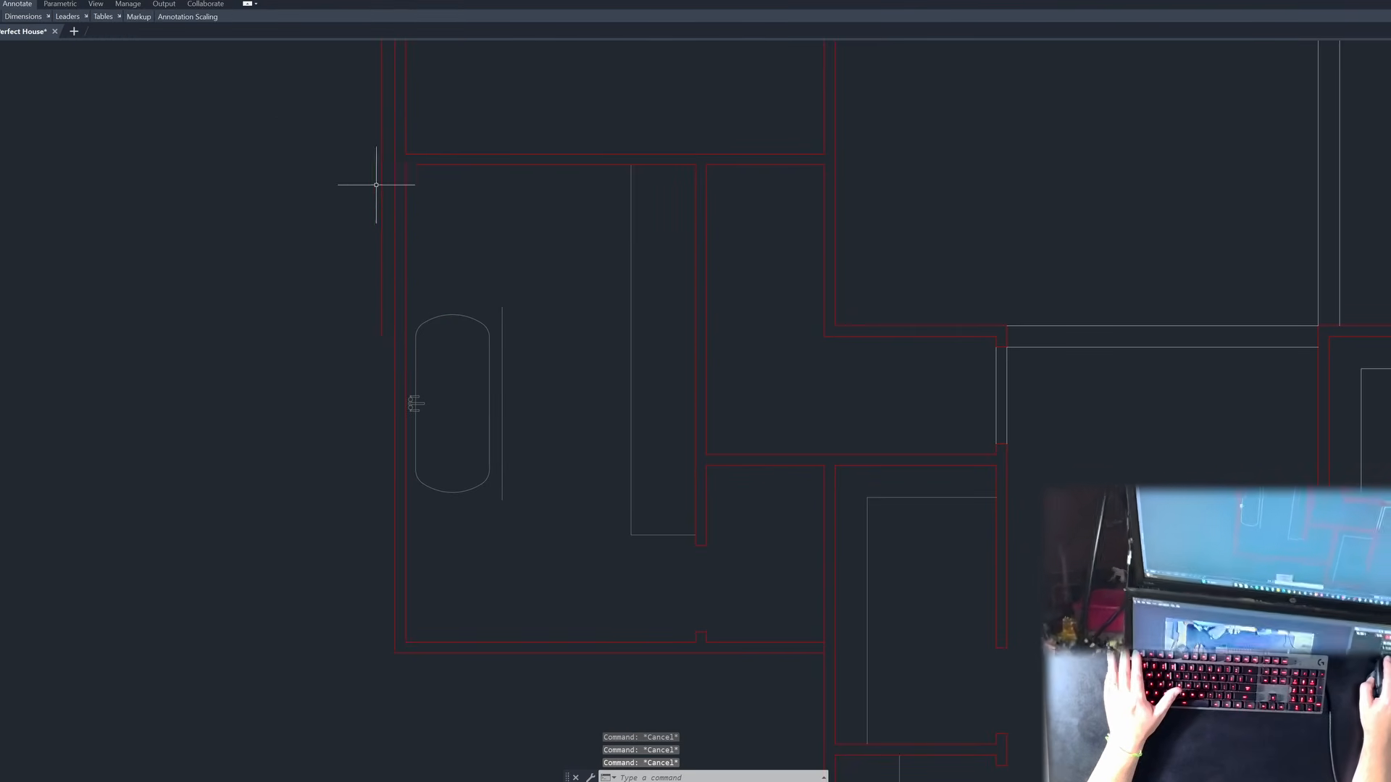
text(l)
key(Return)
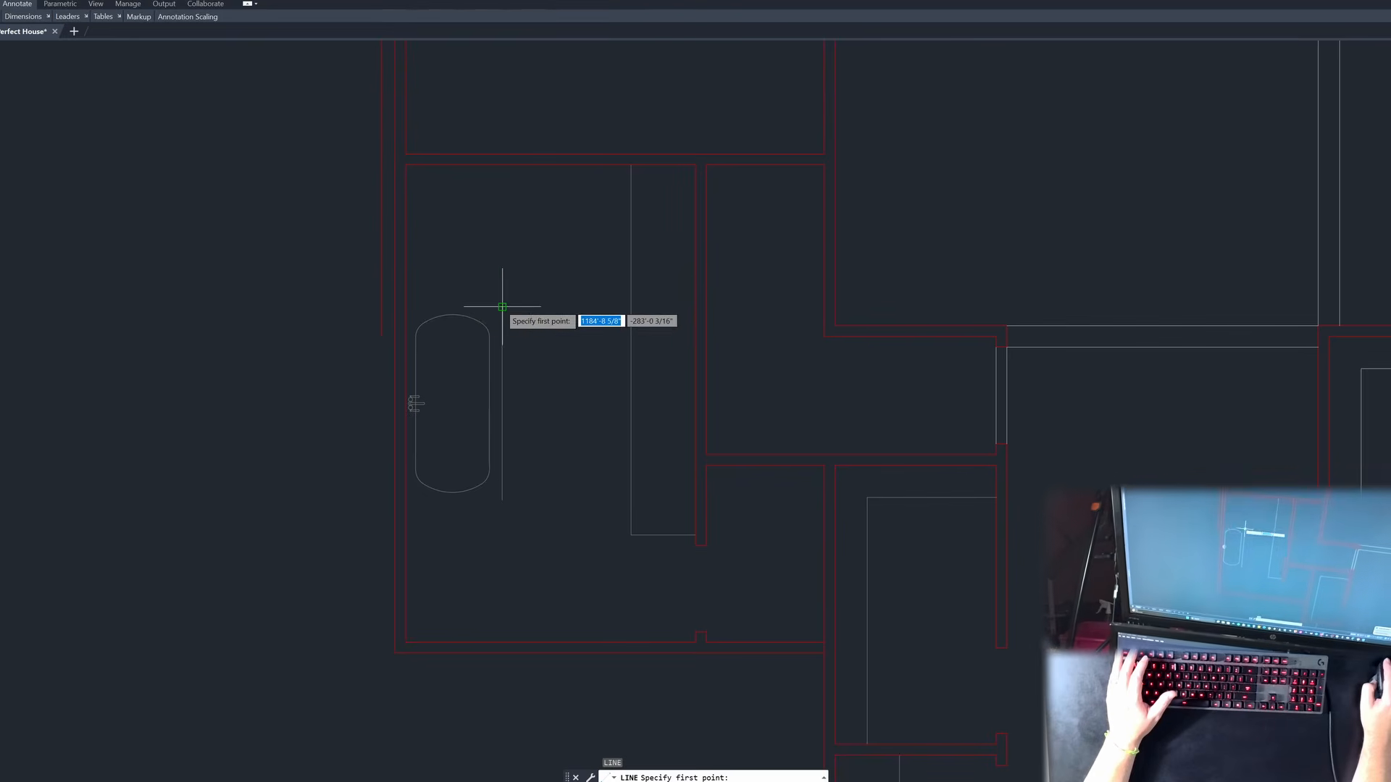
click(502, 306)
click(421, 306)
key(Escape)
key(Escape)
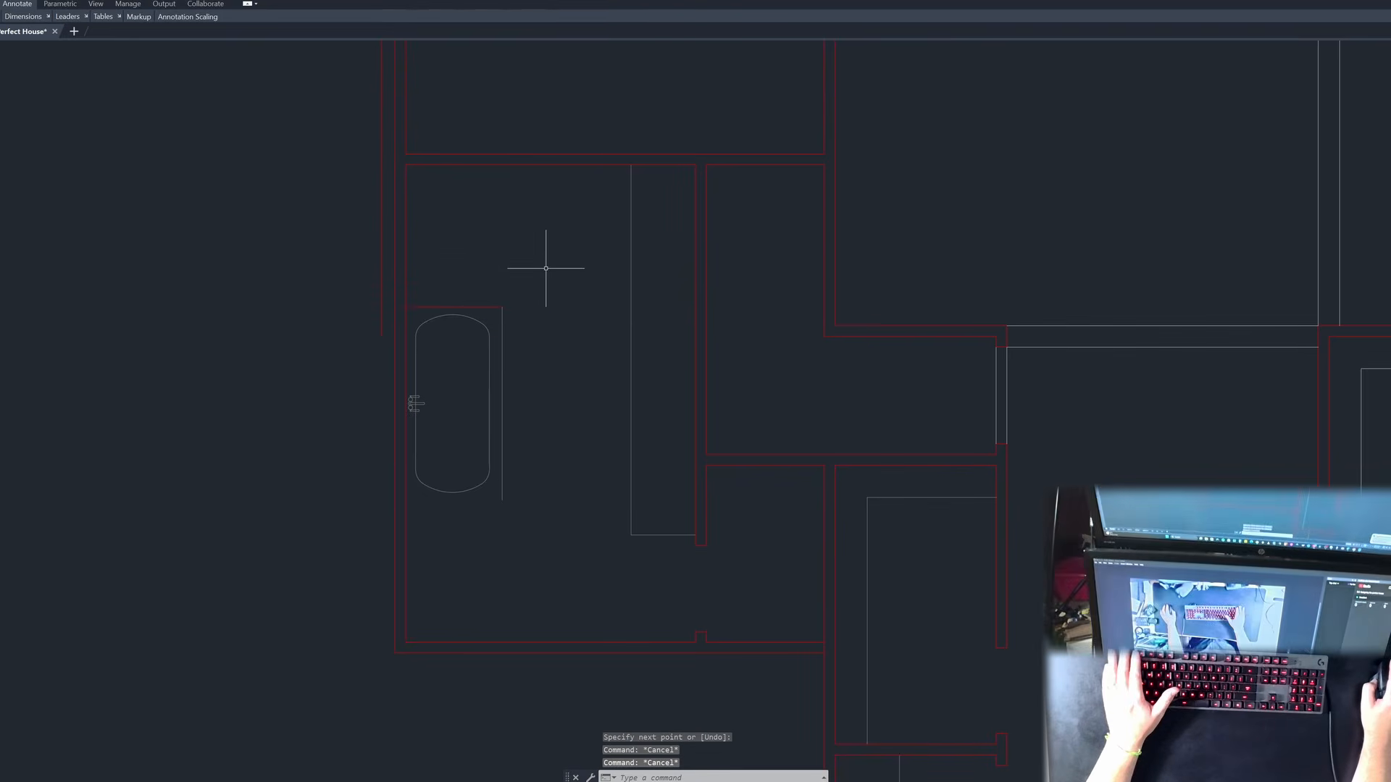
Step: Offset the horizontal line at the tub's north end 4 inches to the north to form a partition
key(Return)
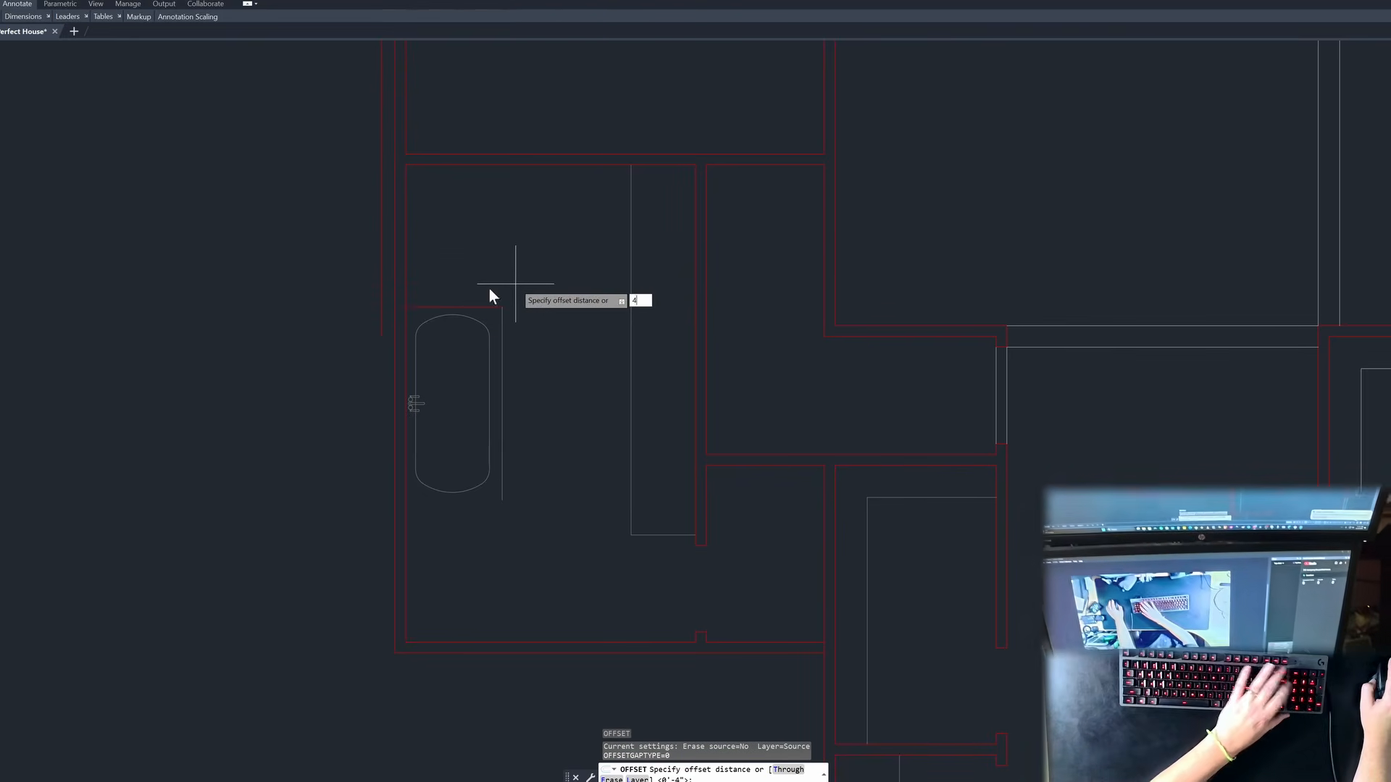
key(Return)
click(459, 308)
click(531, 295)
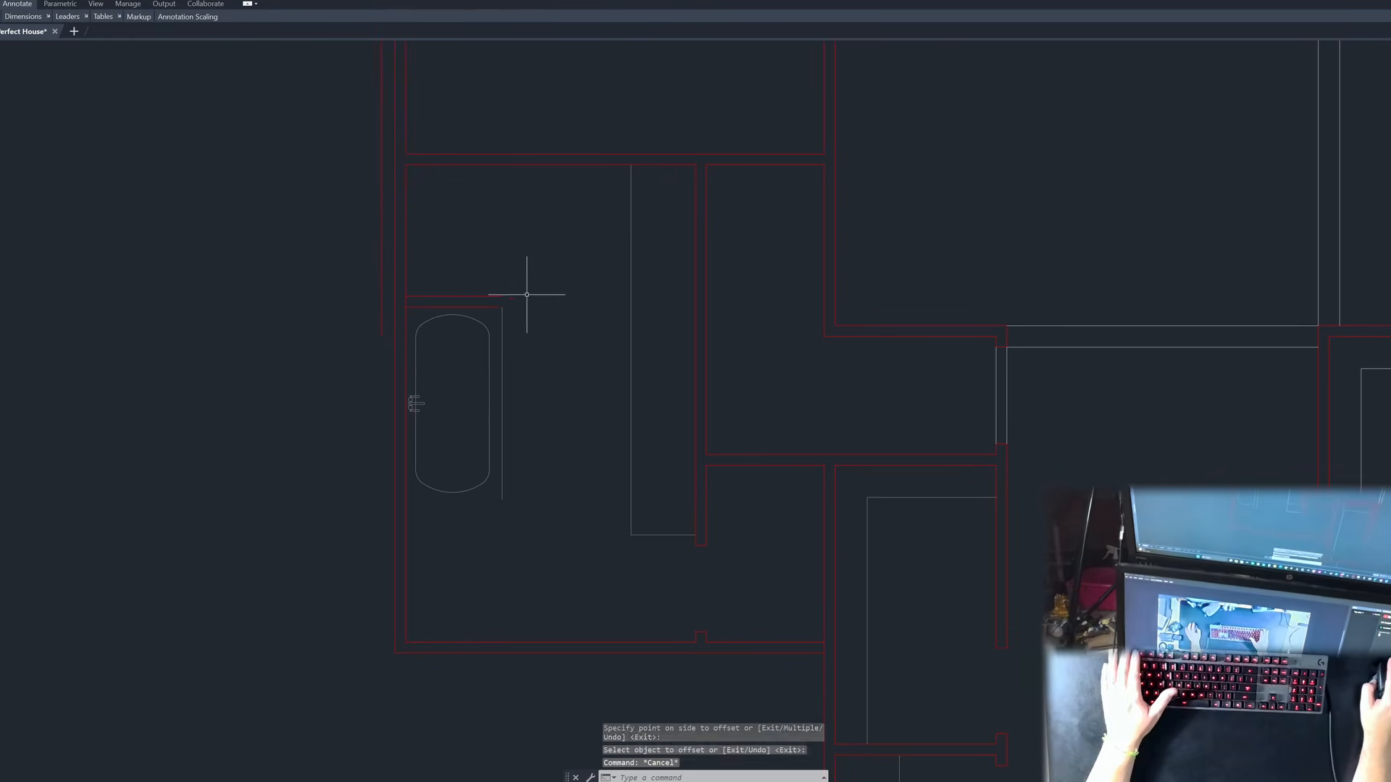
key(Escape)
key(Escape)
Step: Mirror the two partition lines diagonally about the deck line's north end, keeping the originals, to form a vertical wall running north
text(mi)
key(space)
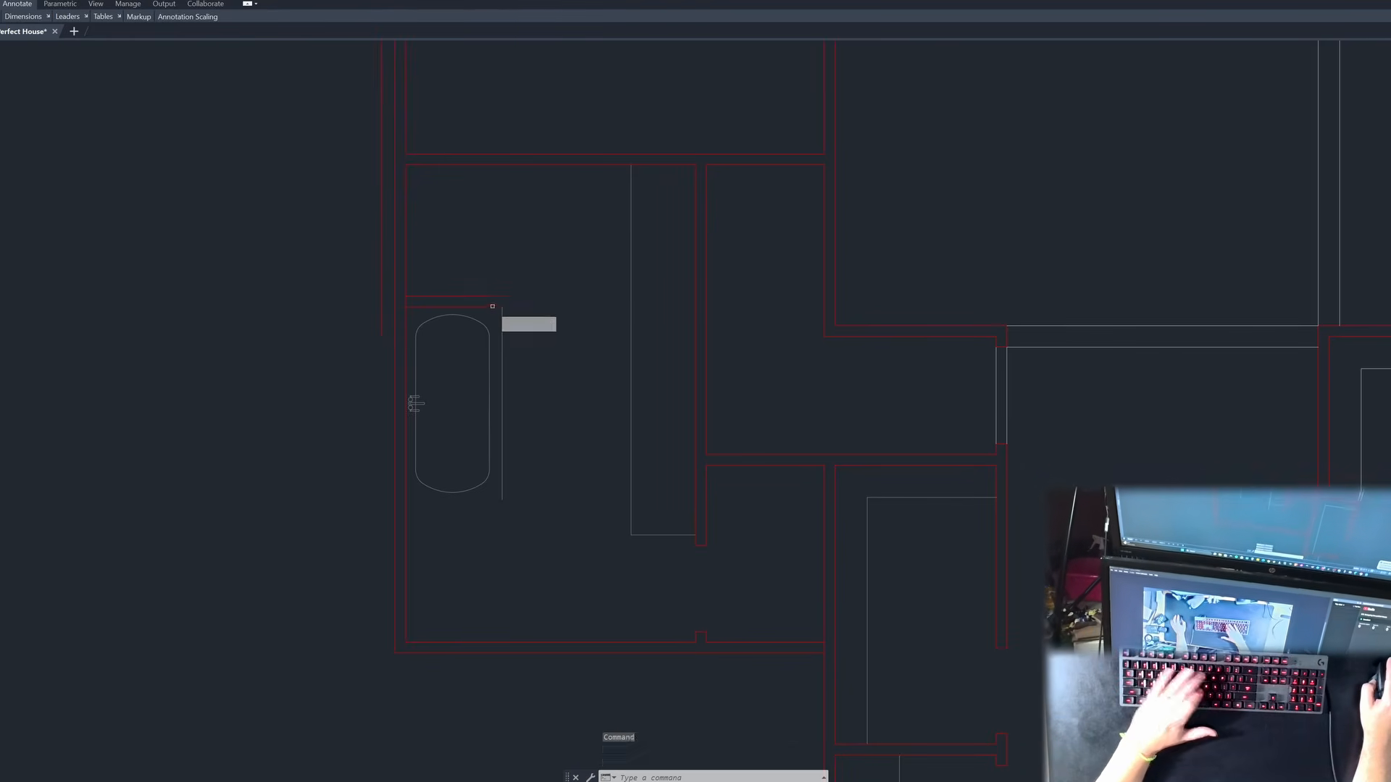
click(494, 313)
click(478, 265)
key(space)
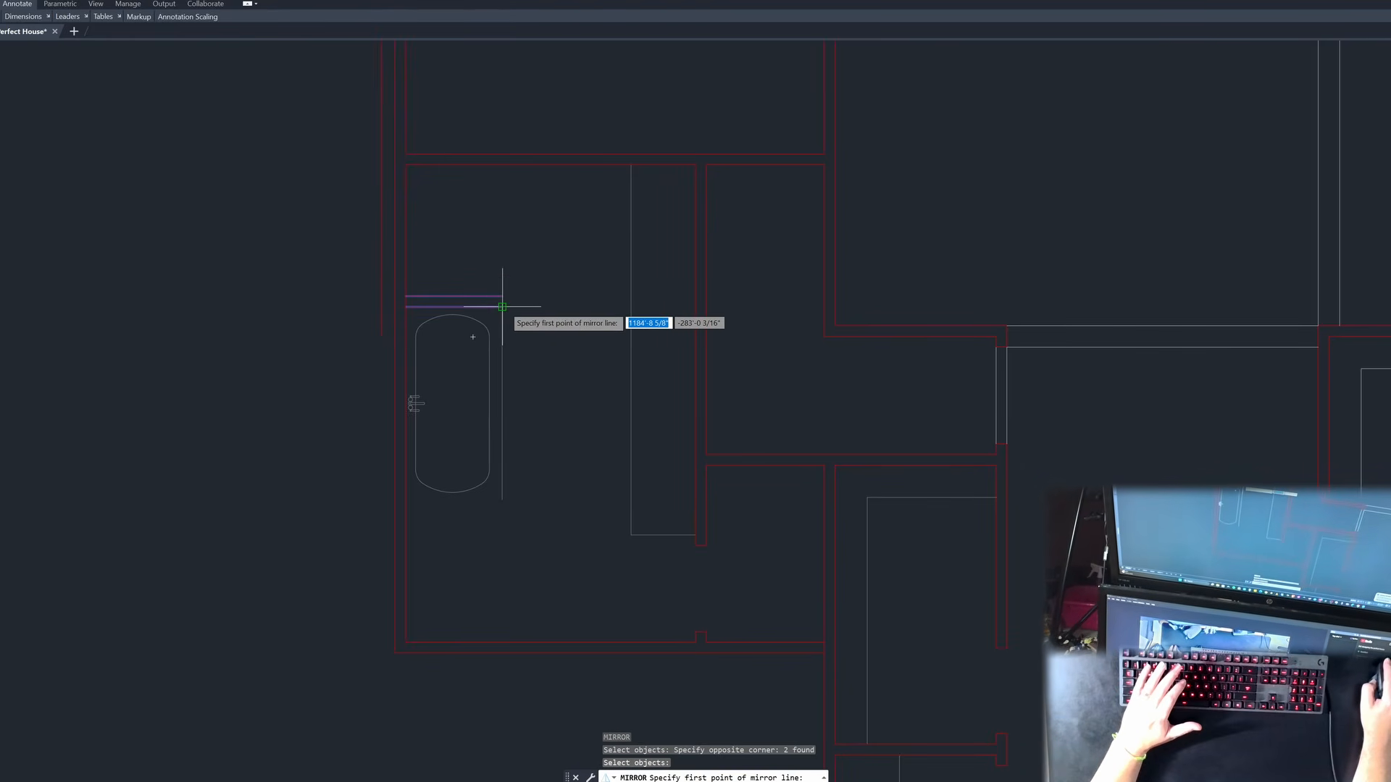
click(502, 307)
click(497, 293)
key(Escape)
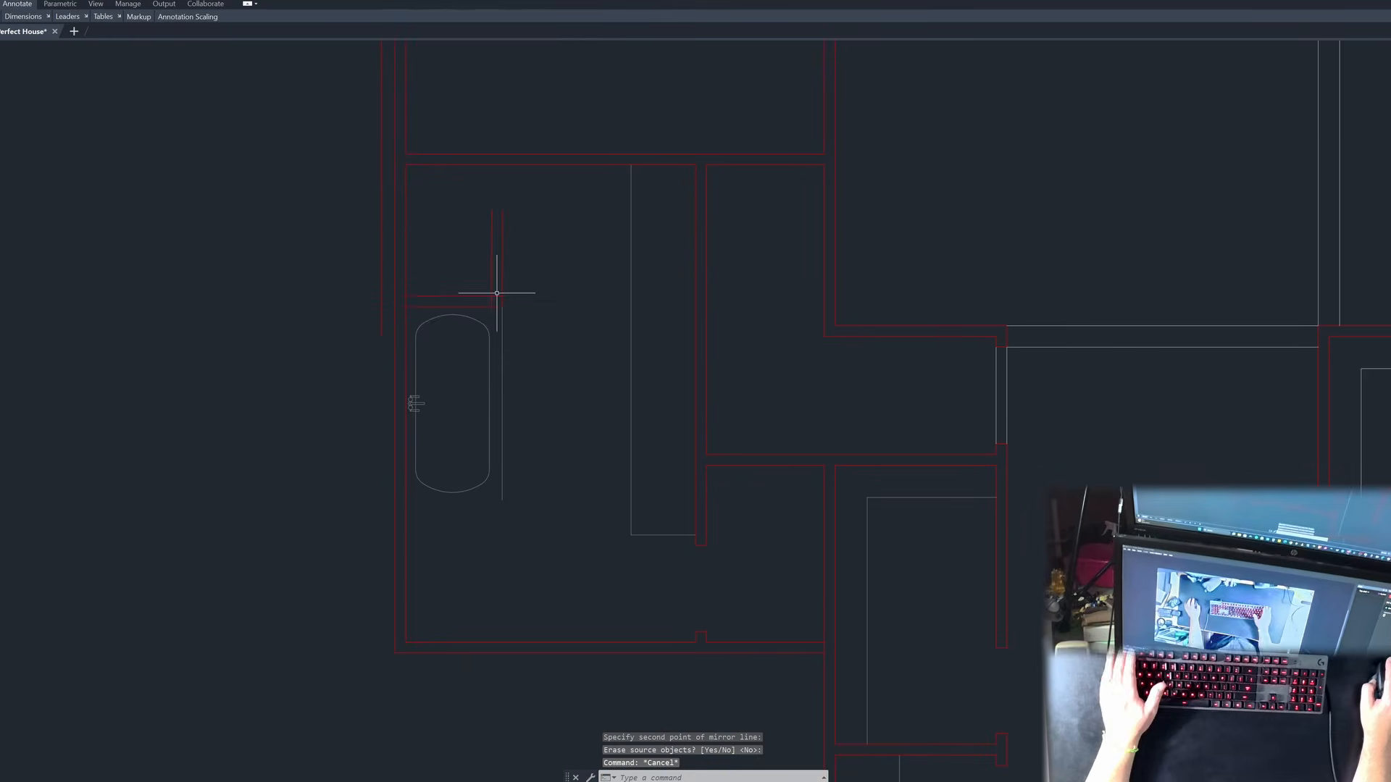
Step: Fillet the upper partition line with the mirrored vertical line to clean up the inner corner
text(f)
key(space)
click(479, 296)
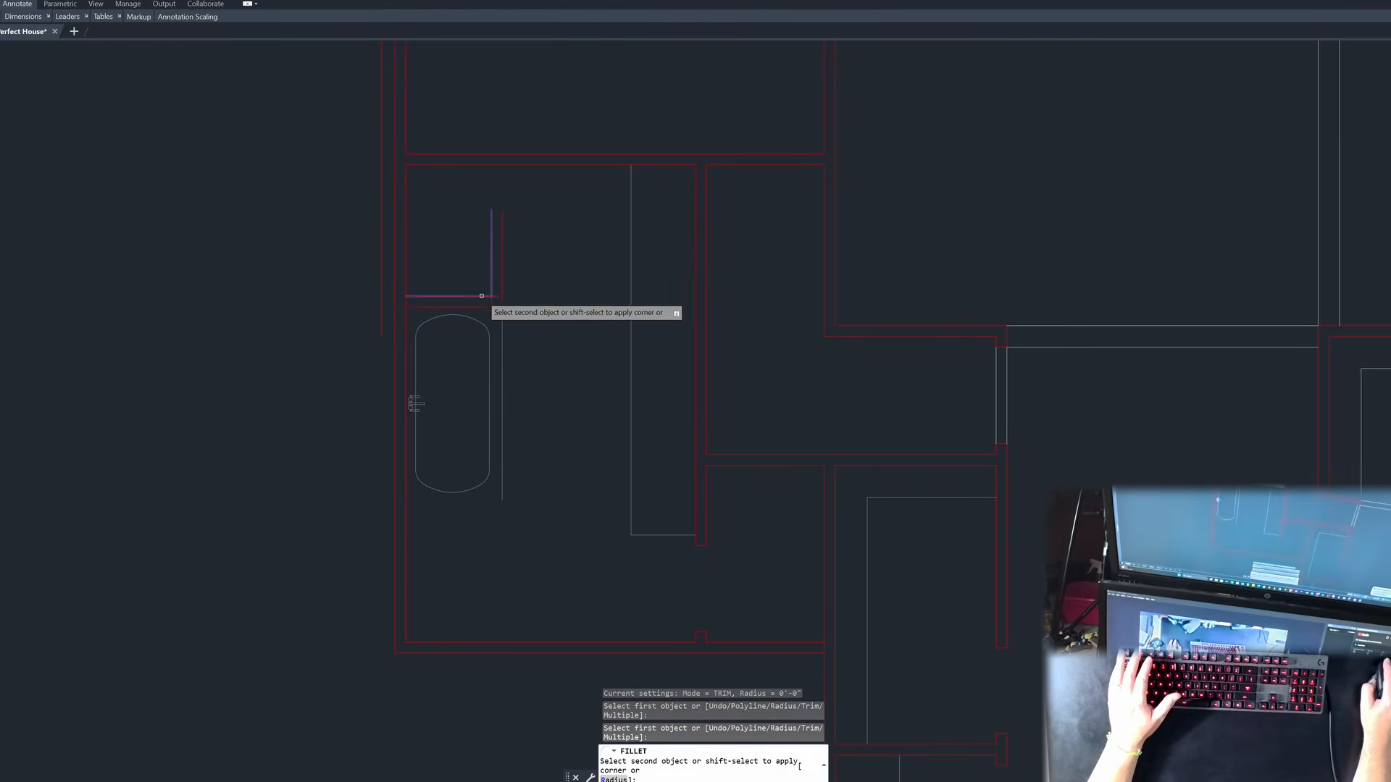
key(Escape)
key(Escape)
text(ex)
key(space)
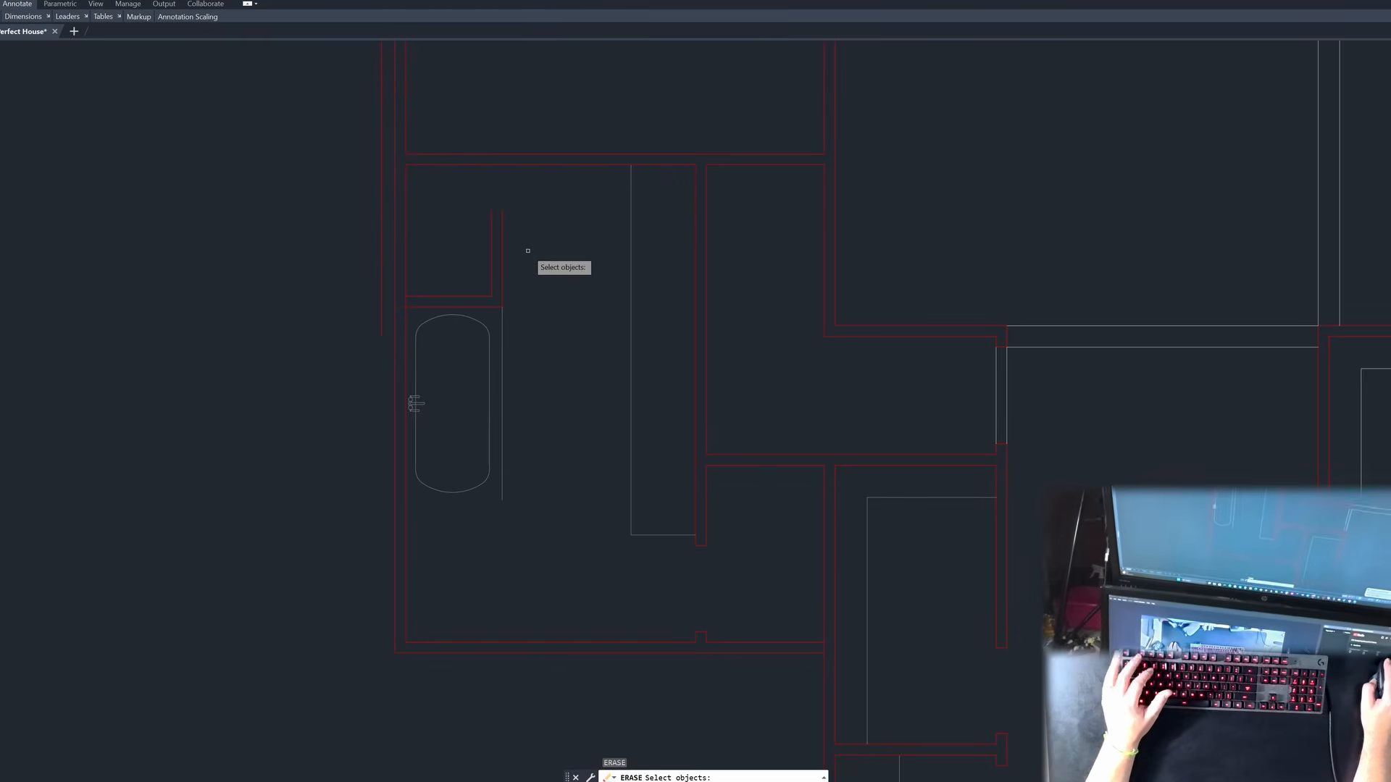
key(Escape)
key(Escape)
Step: Measure the inner length of the short vertical wall north of the tub with a linear dimension
text(dli)
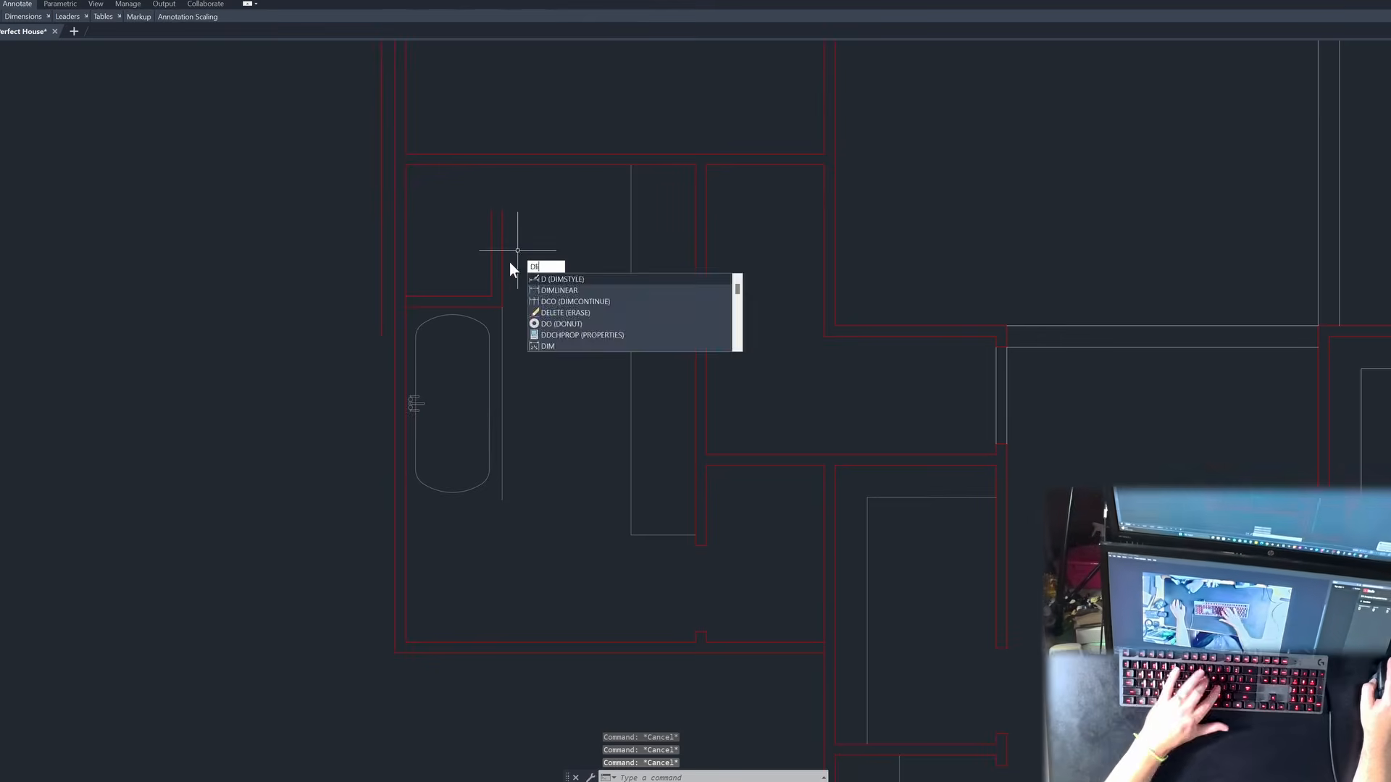
key(space)
click(491, 297)
click(491, 211)
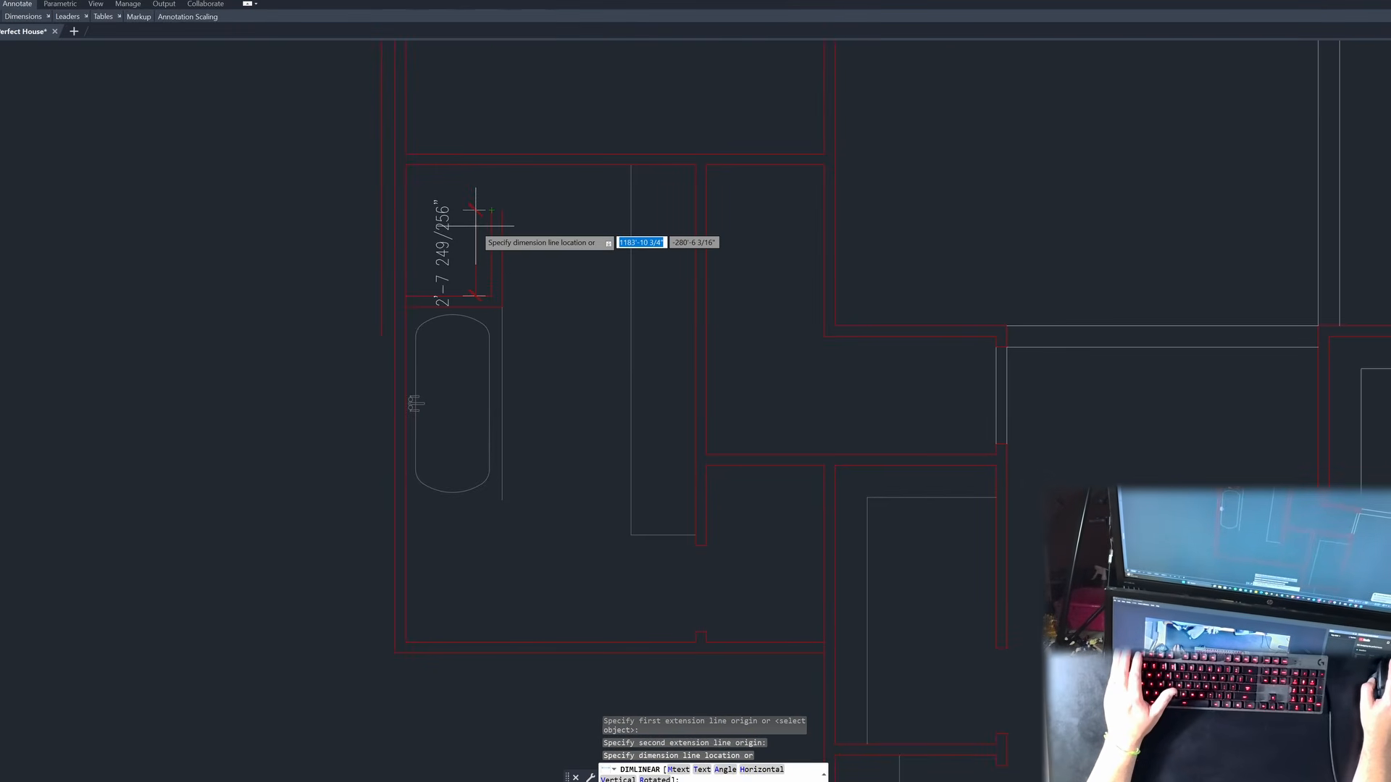
key(Escape)
key(Escape)
key(Escape)
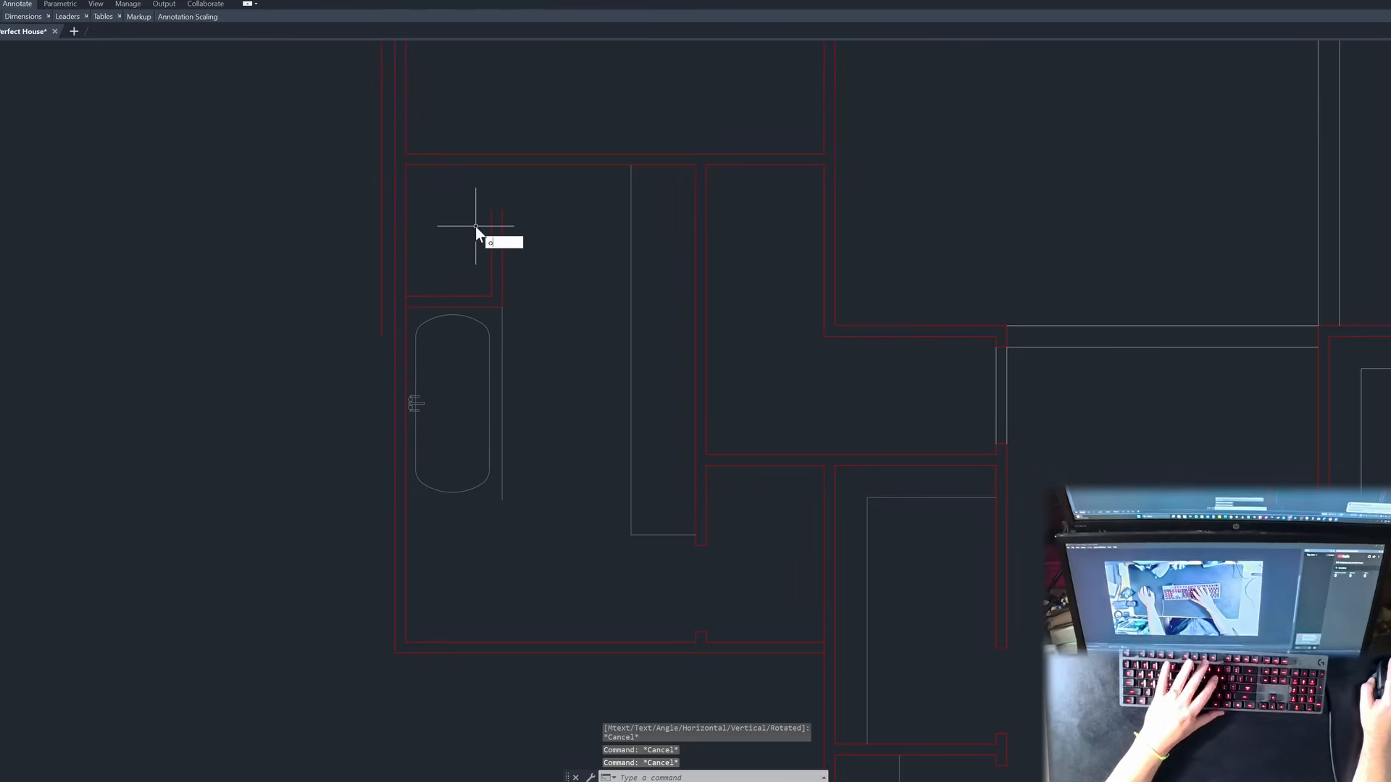
Step: Offset the upper partition line north of the tub 3'4" to the north as a spacing guide
text(o)
key(space)
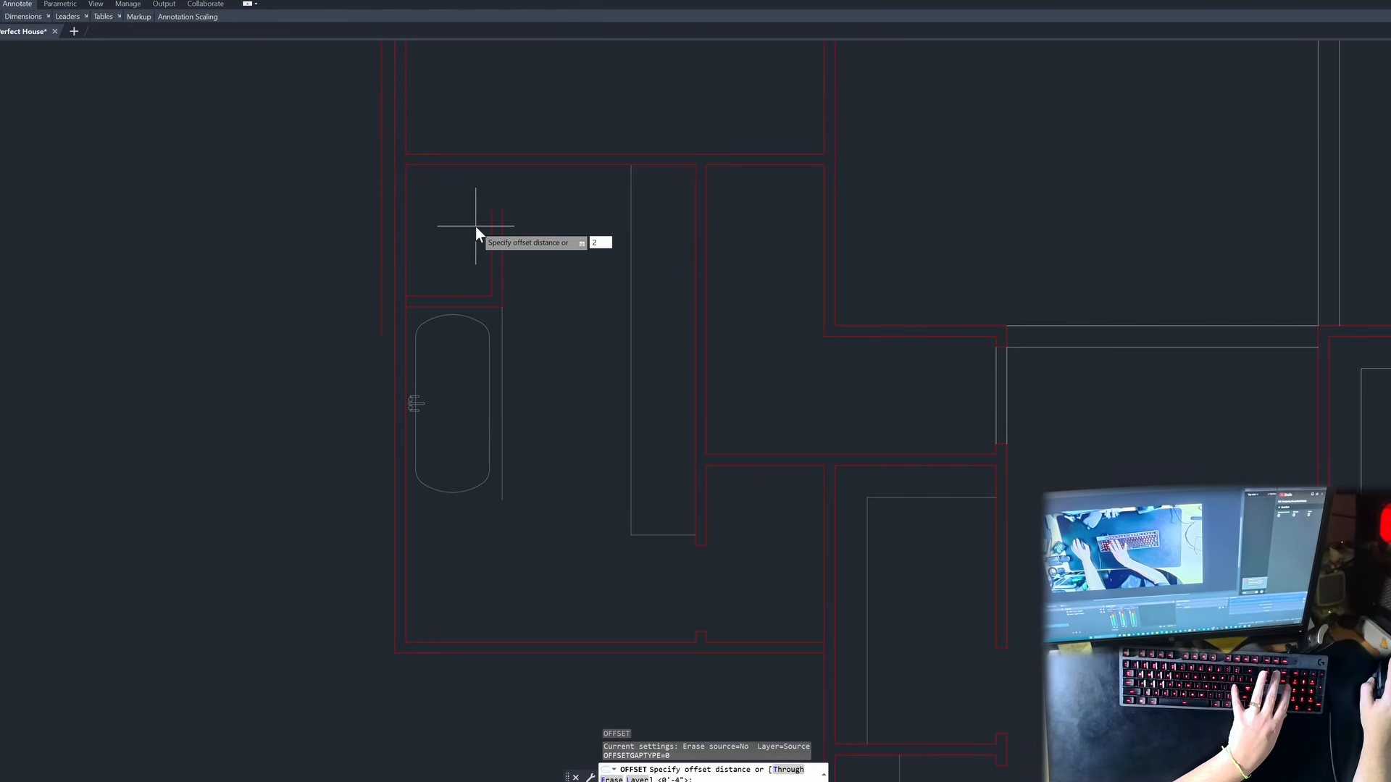
key(BackSpace)
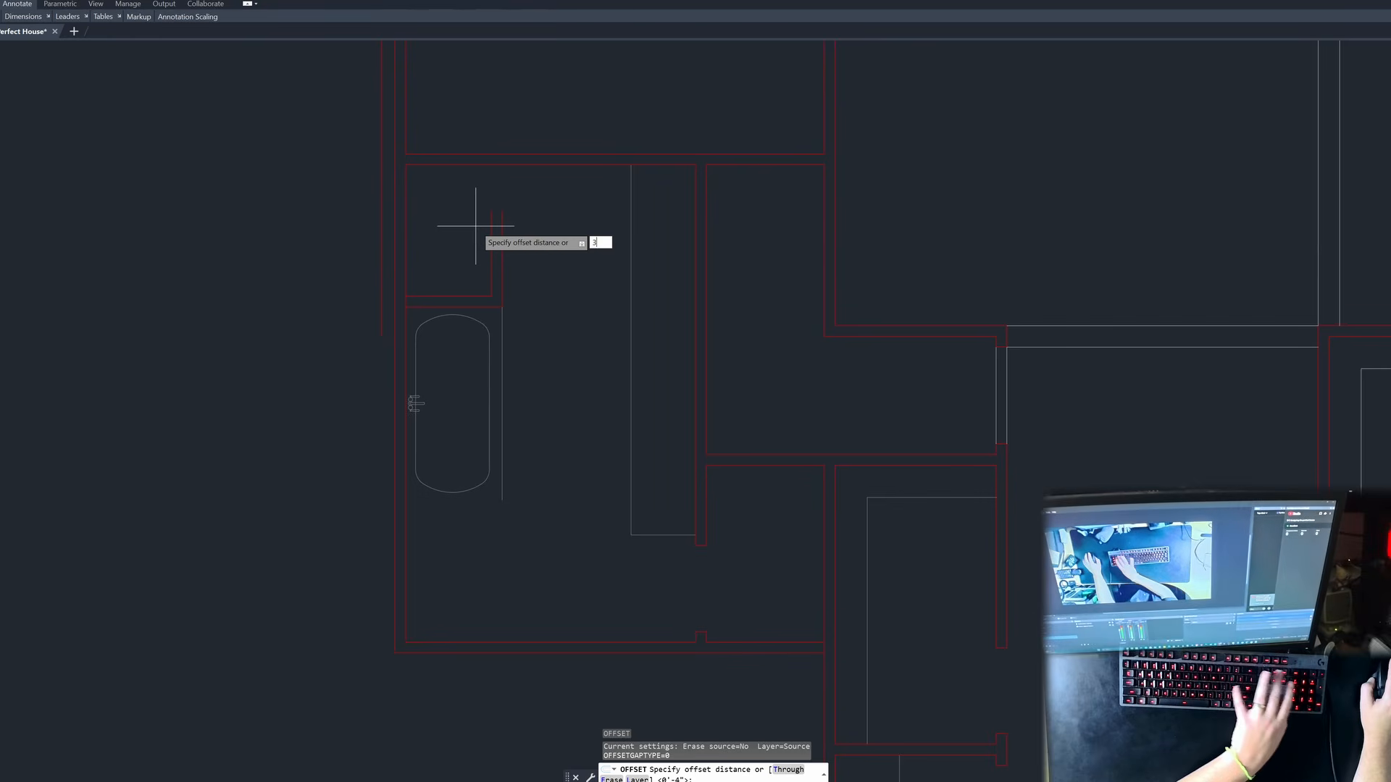
text(3'4)
key(Return)
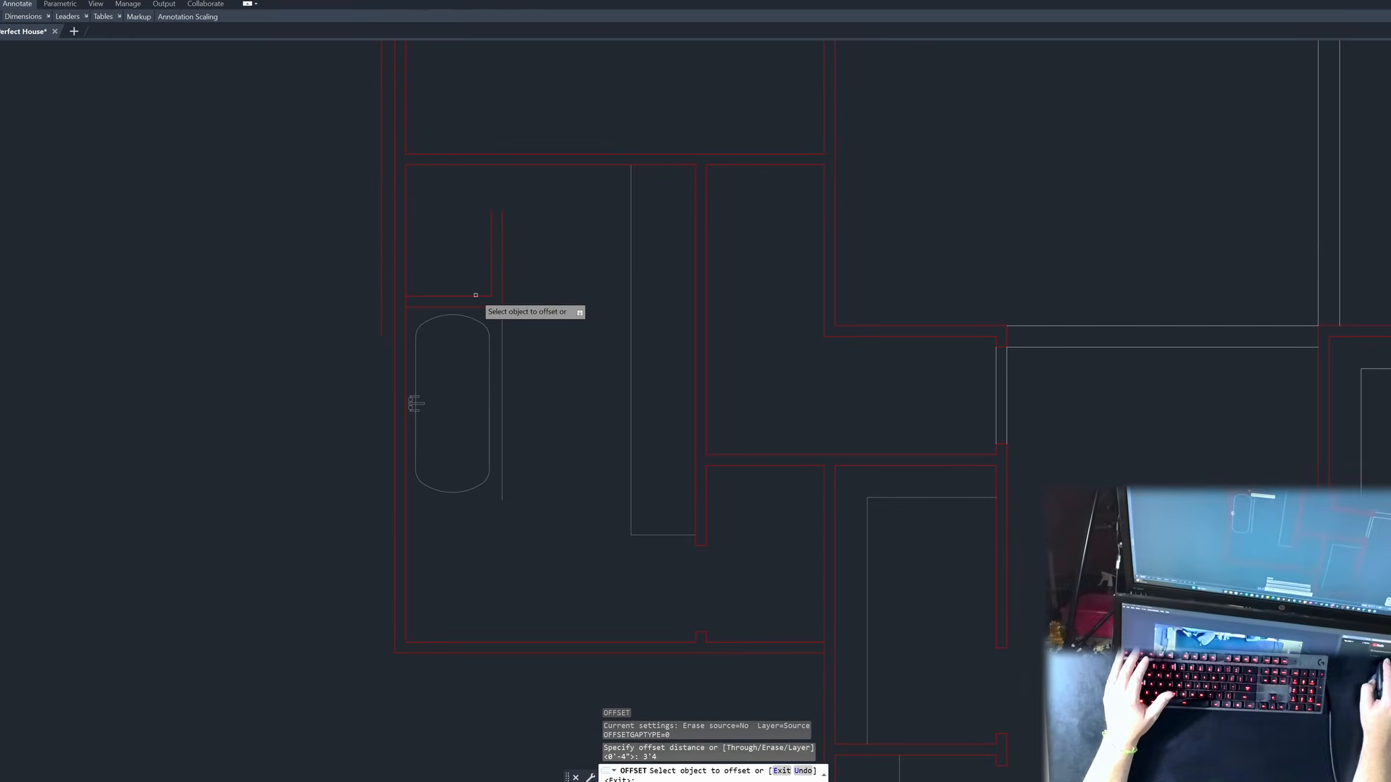
click(475, 295)
click(475, 203)
key(Escape)
key(Escape)
key(Escape)
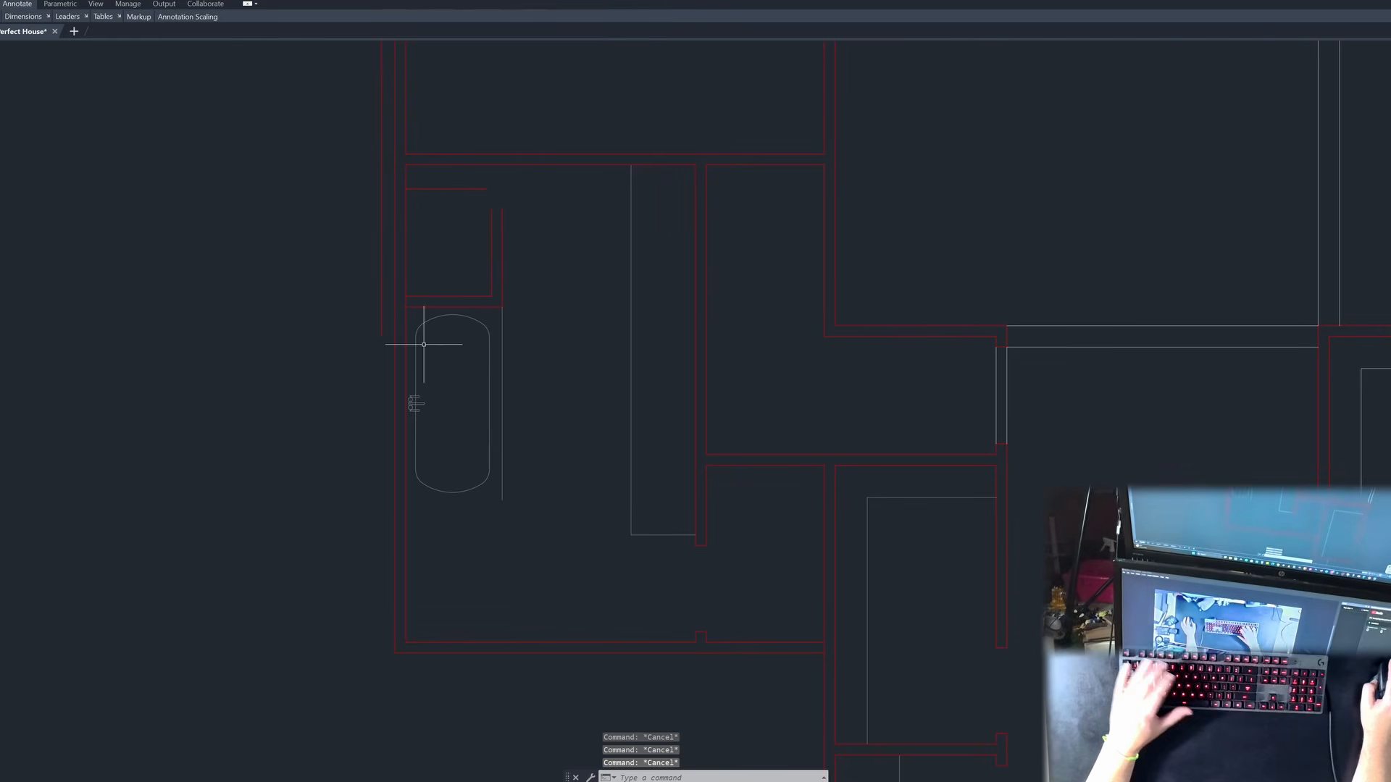
Step: Move the tub, its partitions and the guide line north so the guide aligns with the bath's north wall face
text(m)
key(Return)
click(534, 552)
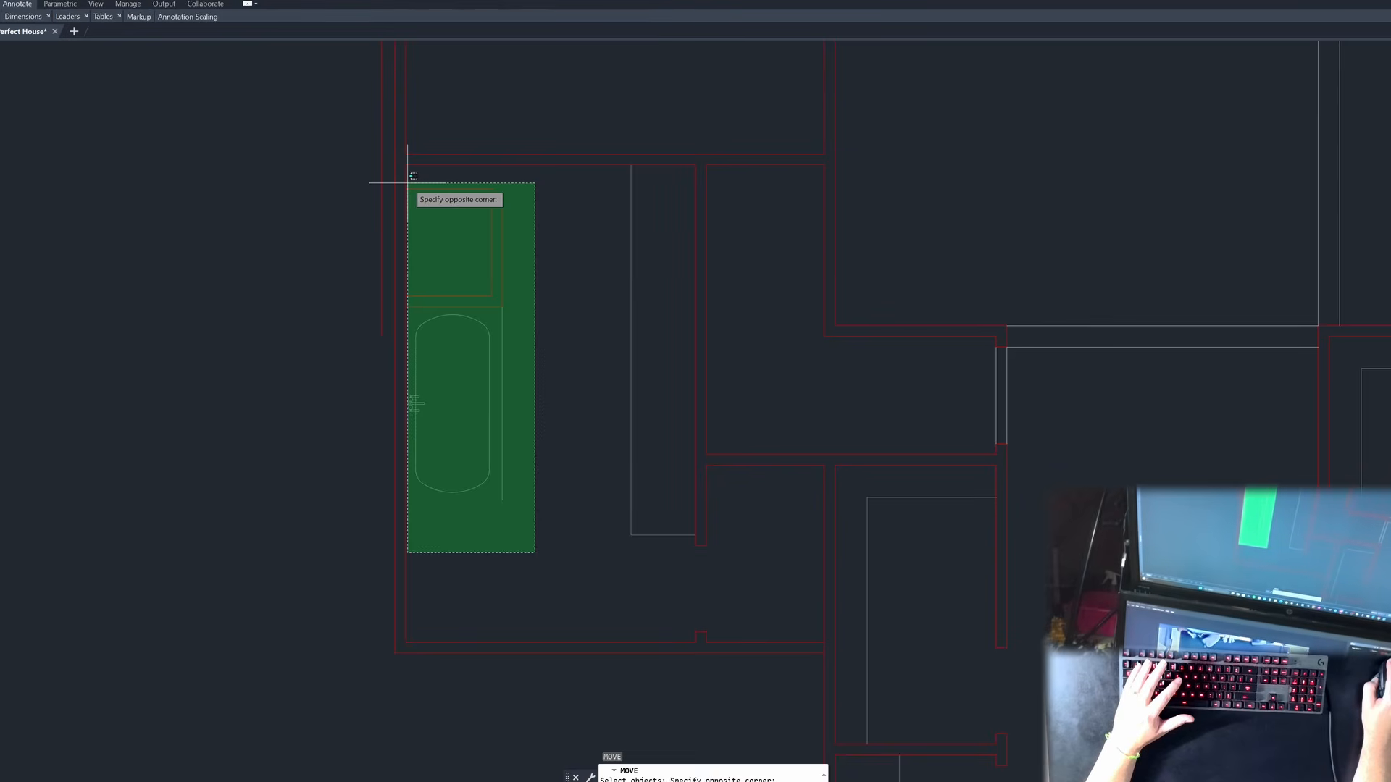
click(408, 183)
key(Return)
scroll(455, 159, up, 2)
click(450, 188)
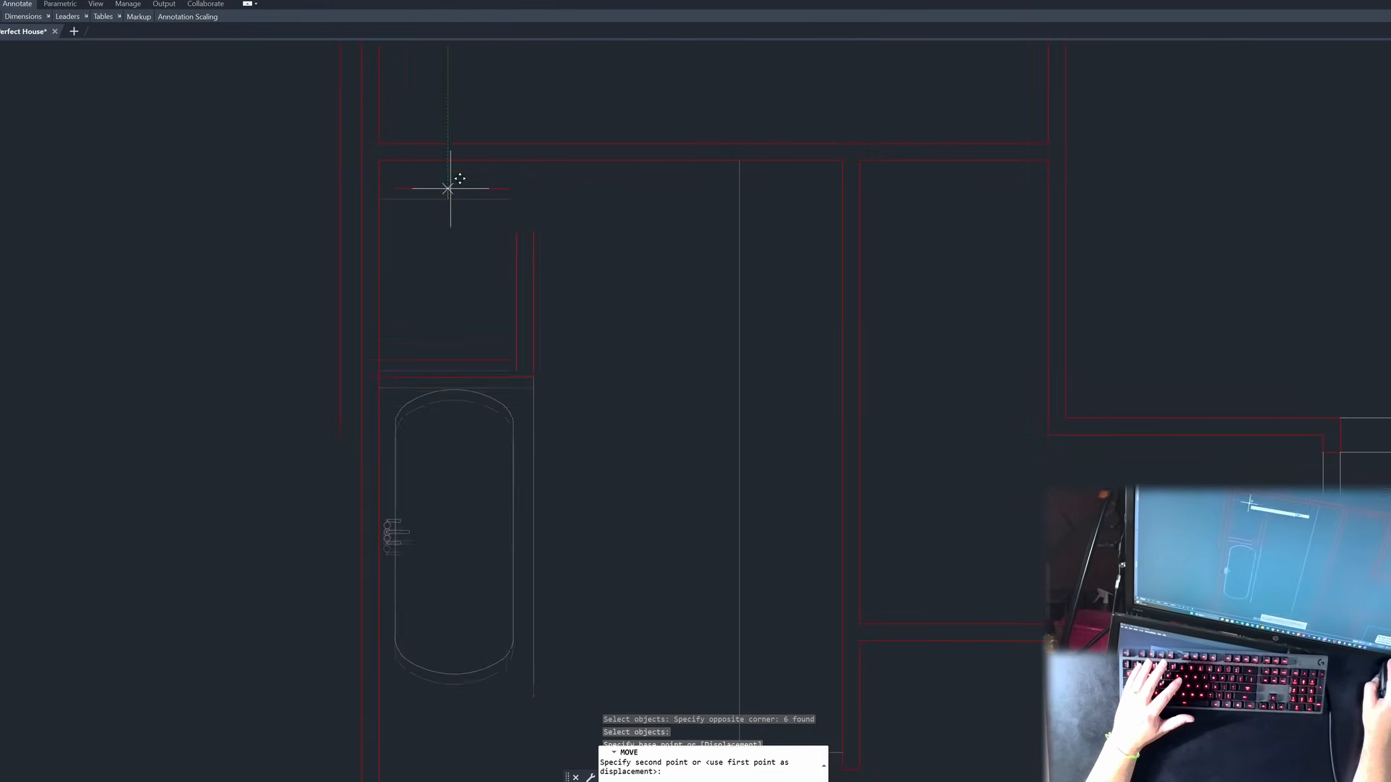
key(Escape)
Step: Delete the guide line lying on the bath's north wall face
click(372, 143)
click(633, 216)
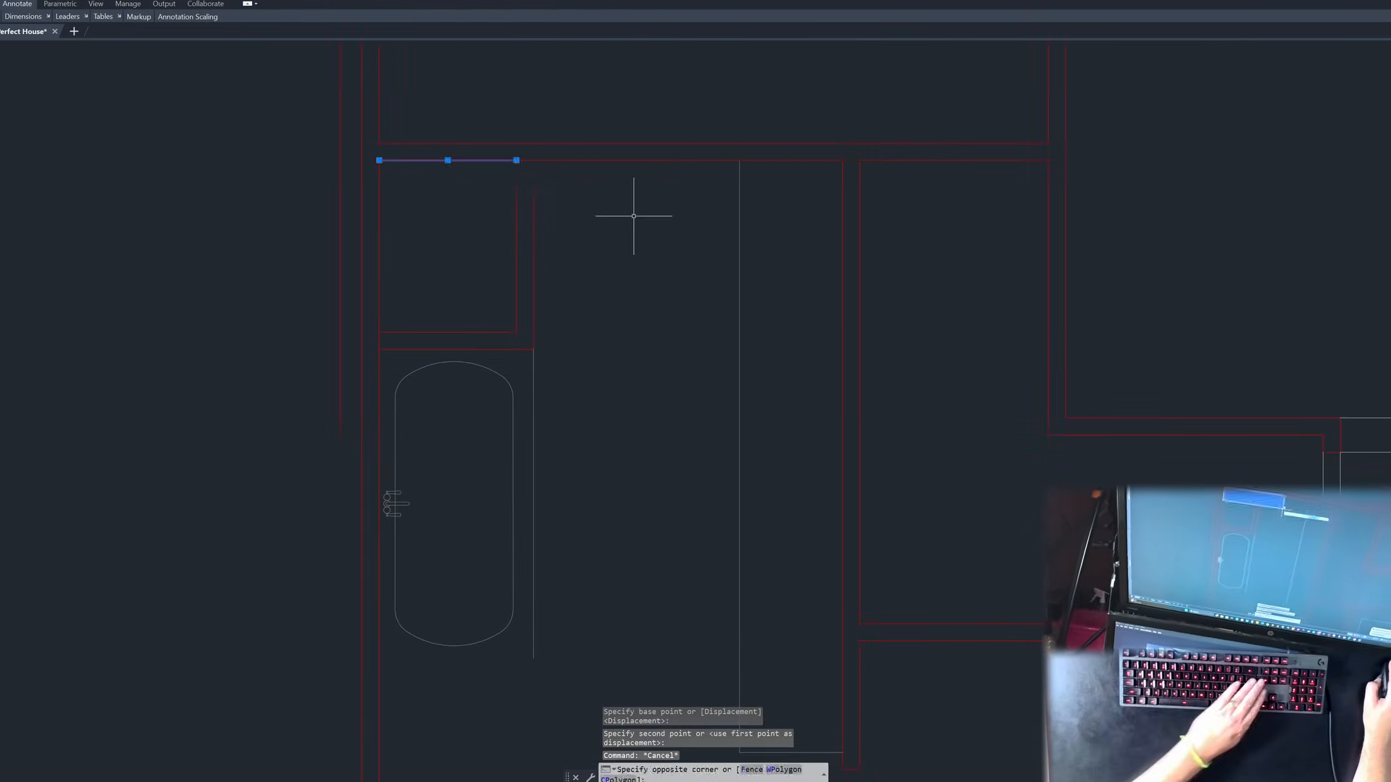
key(Delete)
key(Escape)
key(Escape)
Step: Extend the short vertical partition lines to the bath's north wall and trim the wall lines crossing the partition junctions
text(ex)
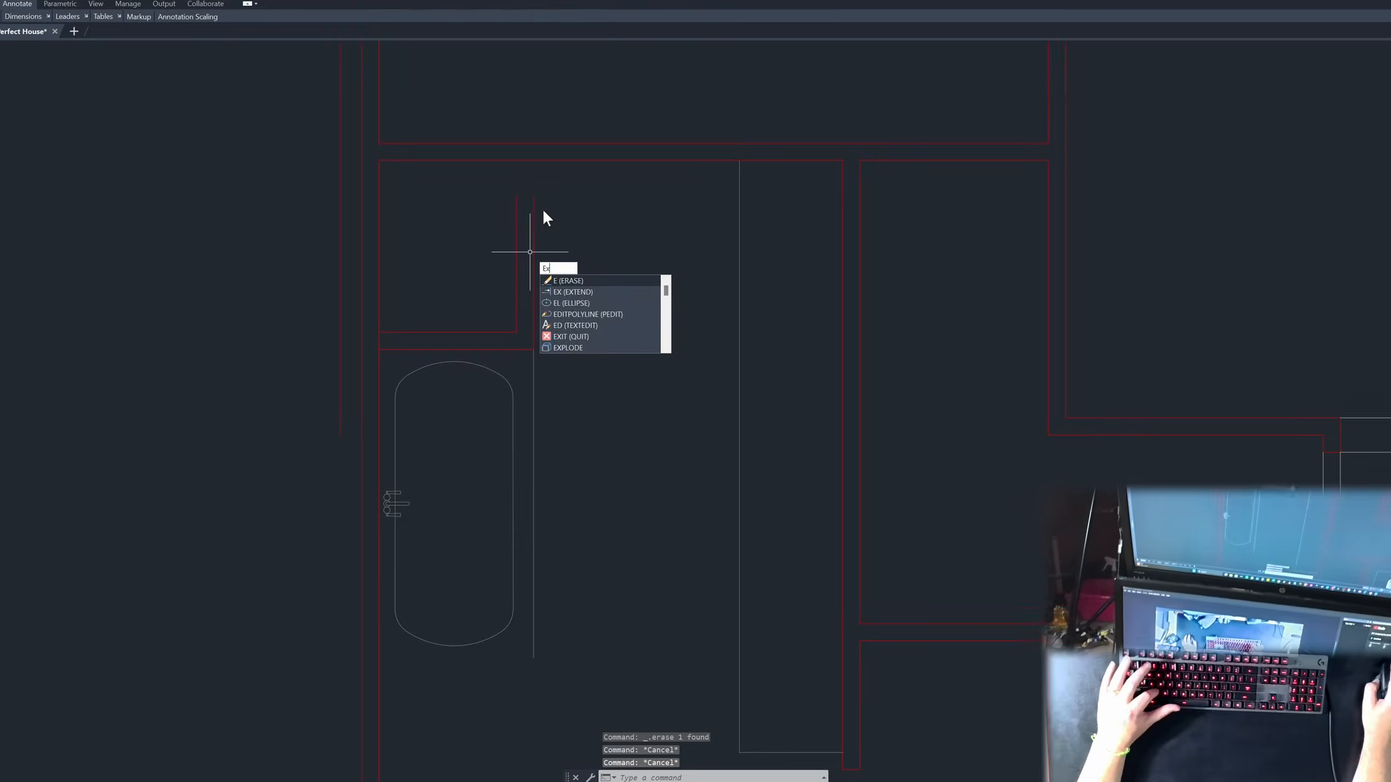
key(Return)
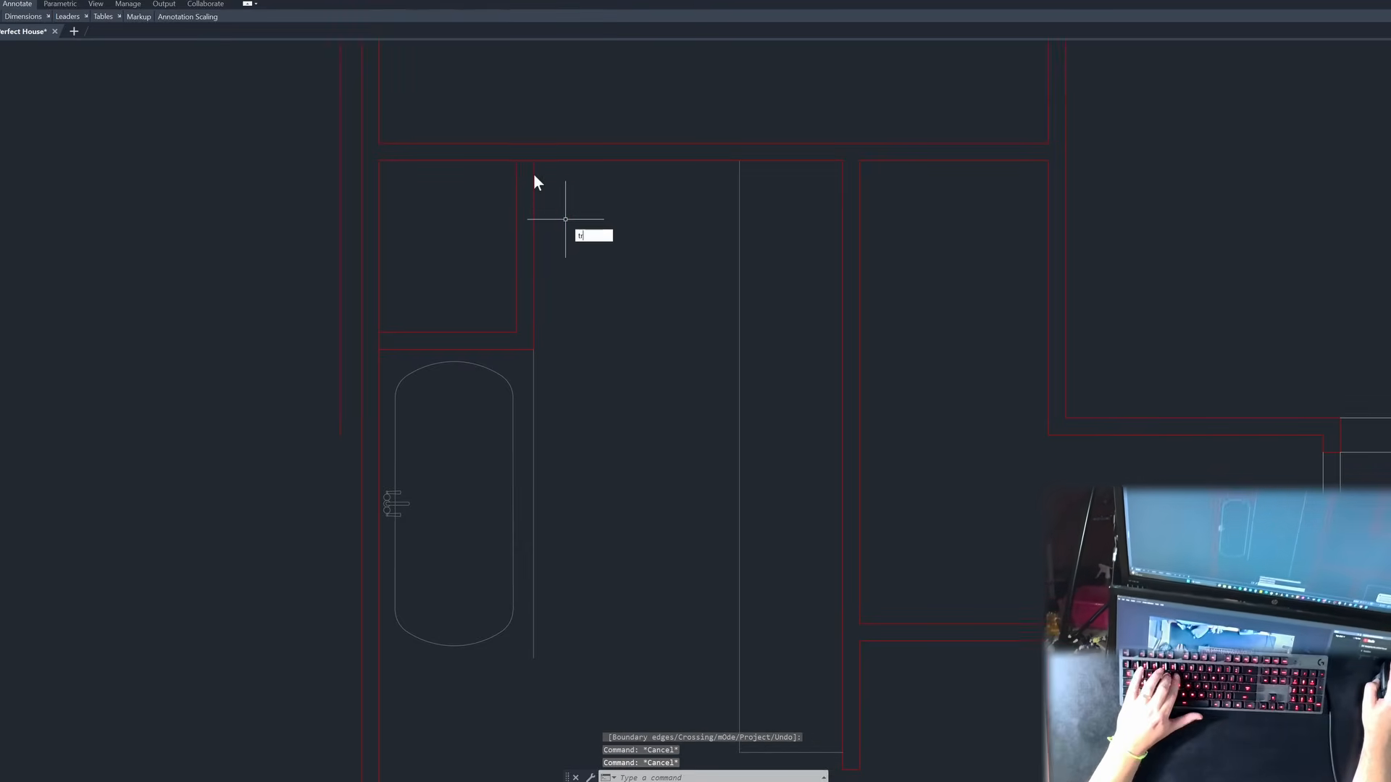
key(Return)
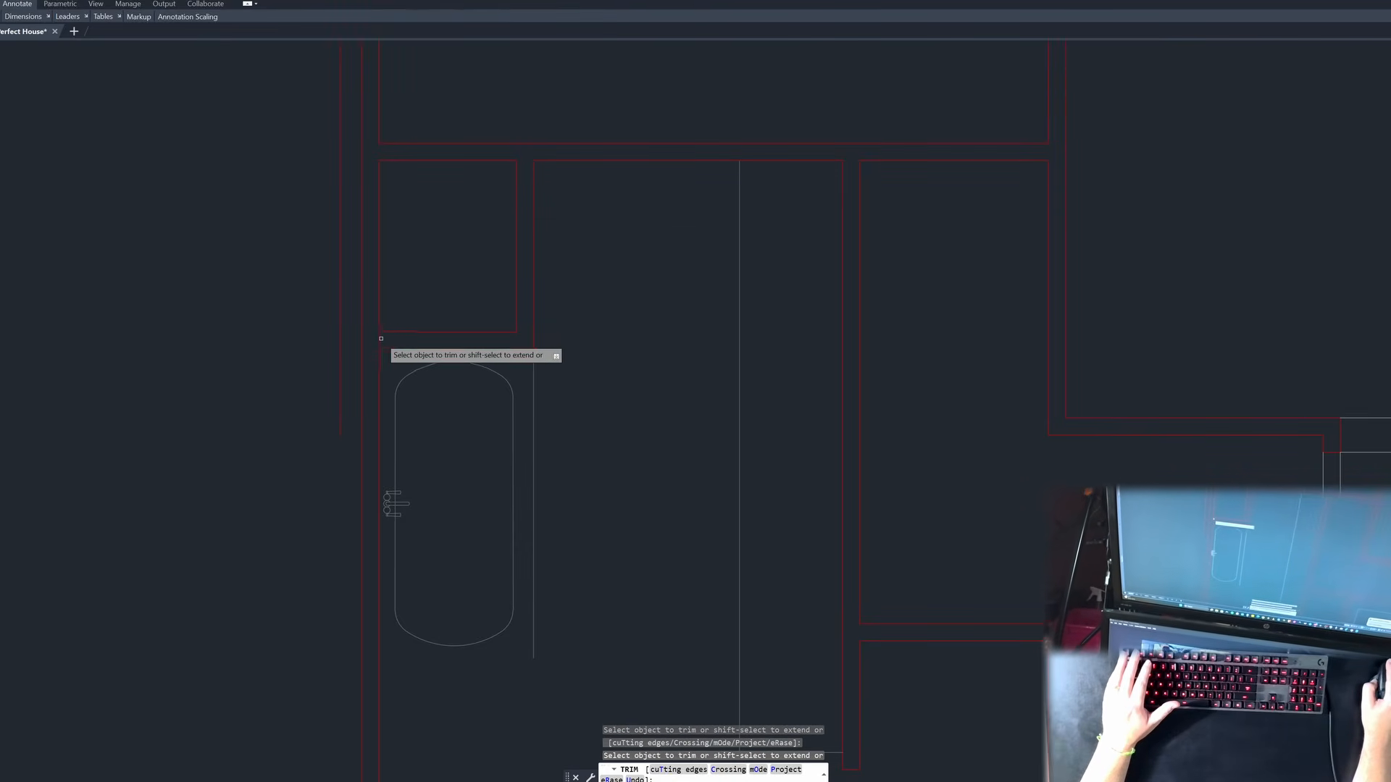
key(Escape)
key(Escape)
scroll(530, 444, down, 2)
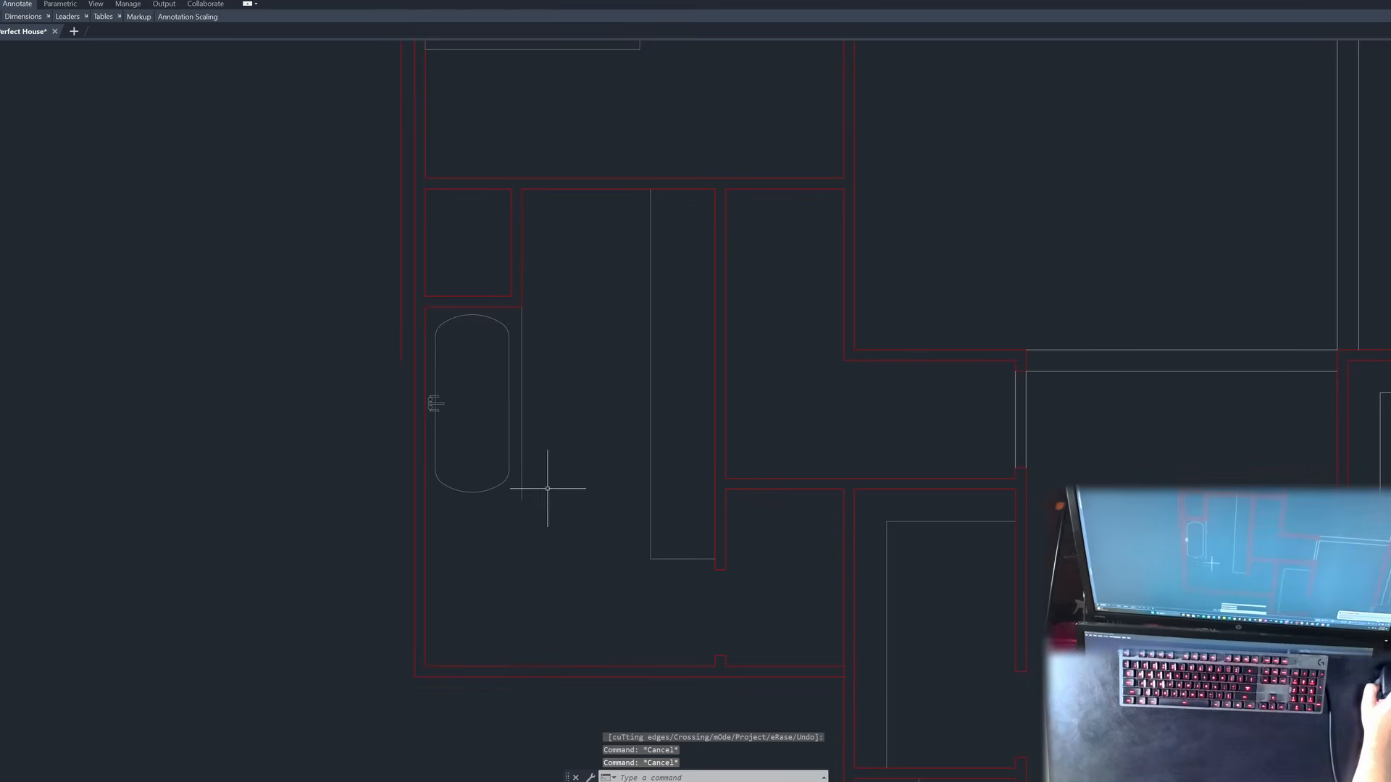
key(Escape)
Step: Draw a horizontal line from the south end of the tub's deck line to the west wall's inner face
scroll(481, 465, down, 2)
scroll(482, 500, up, 4)
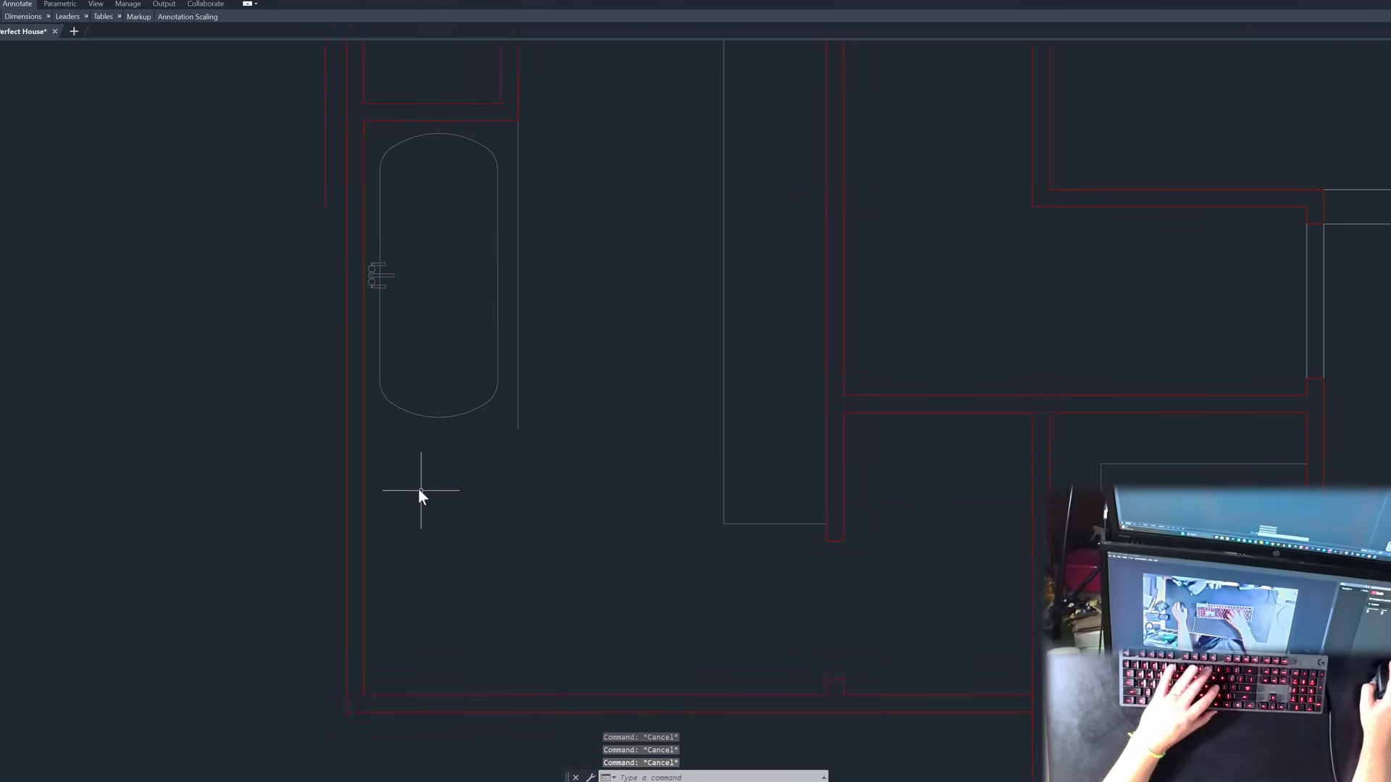
text(l)
key(Return)
click(518, 429)
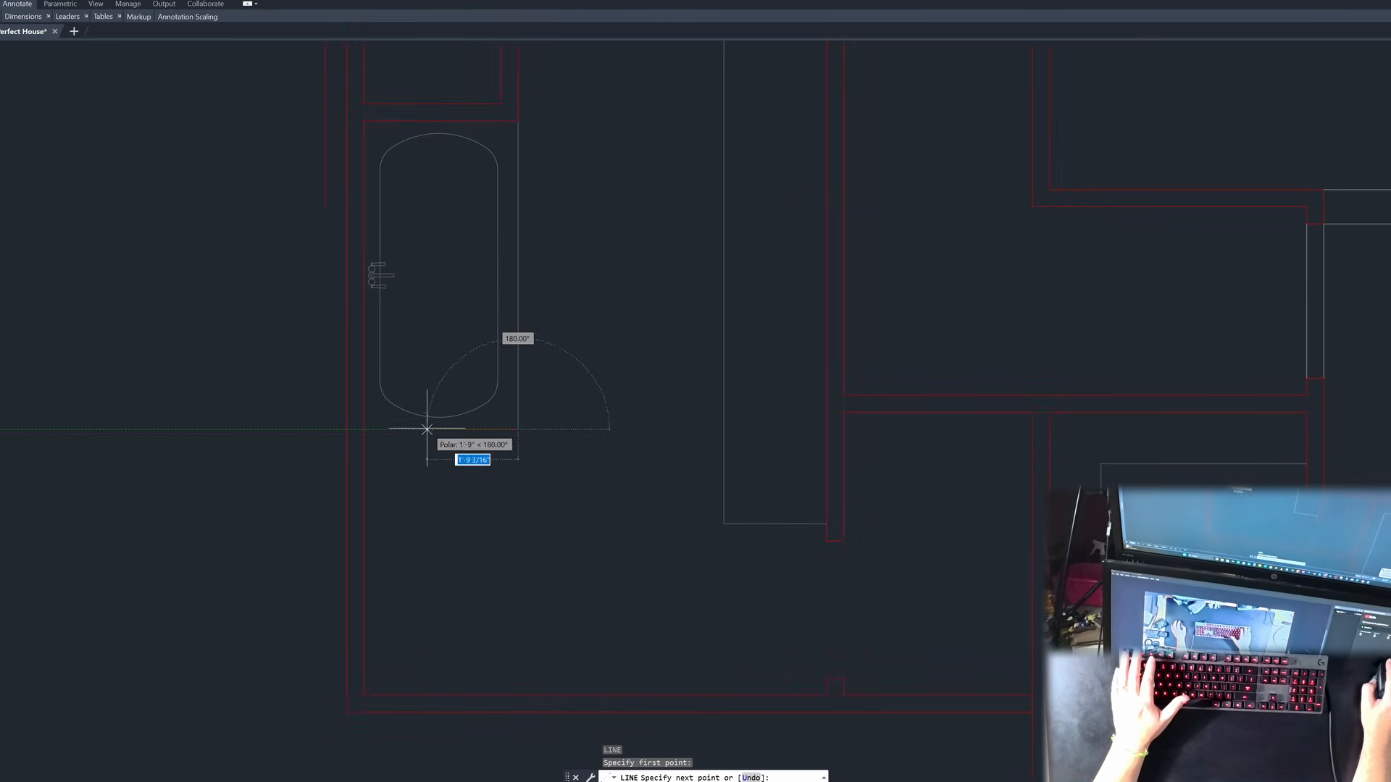
click(363, 432)
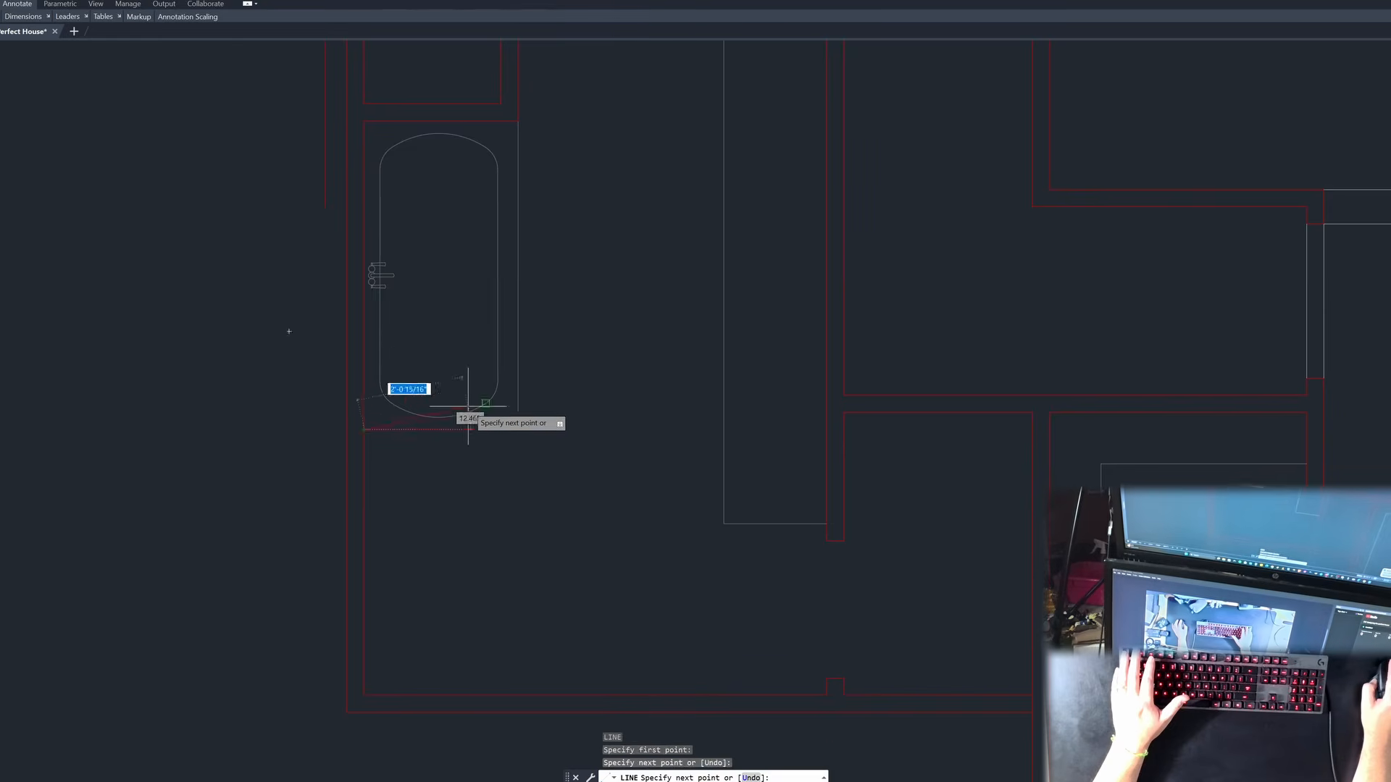
key(Escape)
scroll(500, 461, down, 2)
Step: Offset the horizontal line at the tub's south end 4 inches to the south to form a partition
text(o)
key(Return)
text(4)
key(Return)
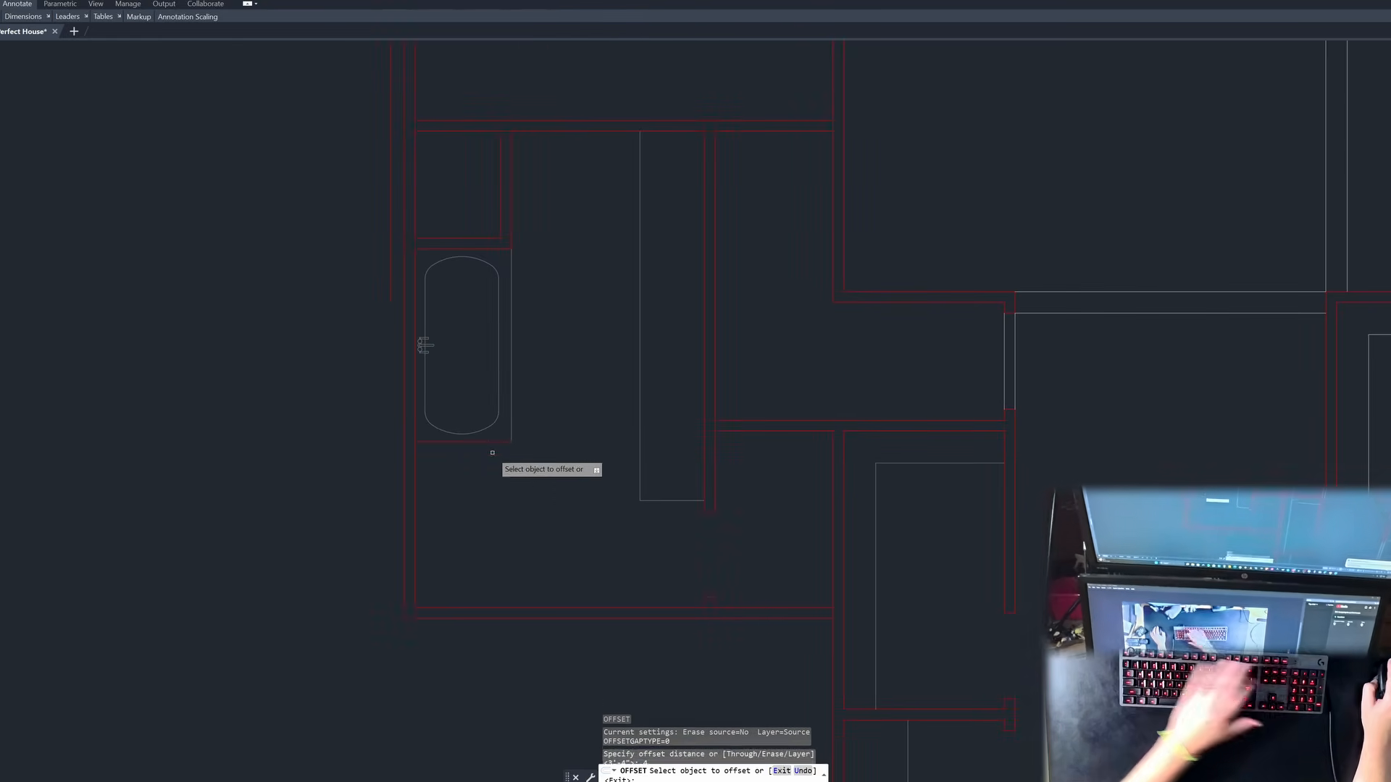
click(492, 443)
key(Escape)
key(Escape)
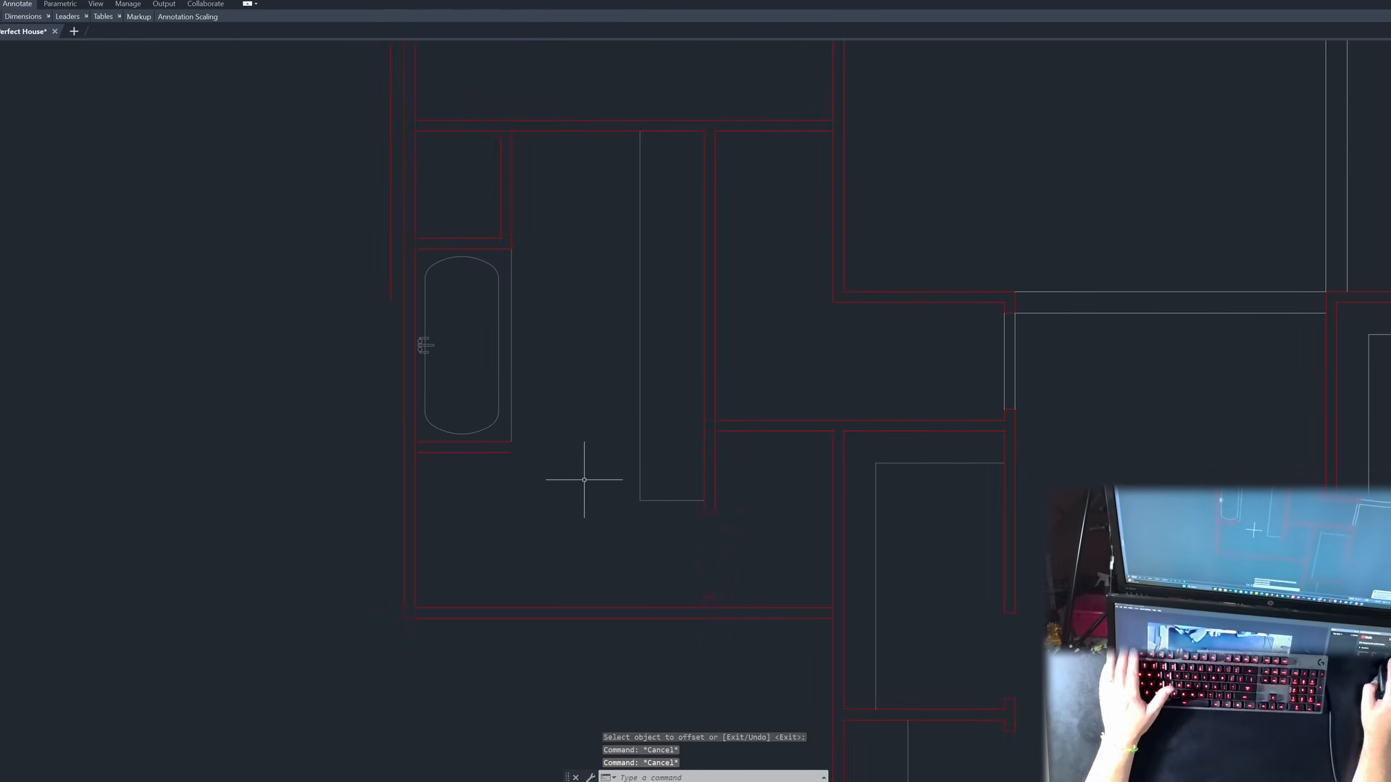
scroll(442, 468, down, 2)
scroll(523, 568, up, 2)
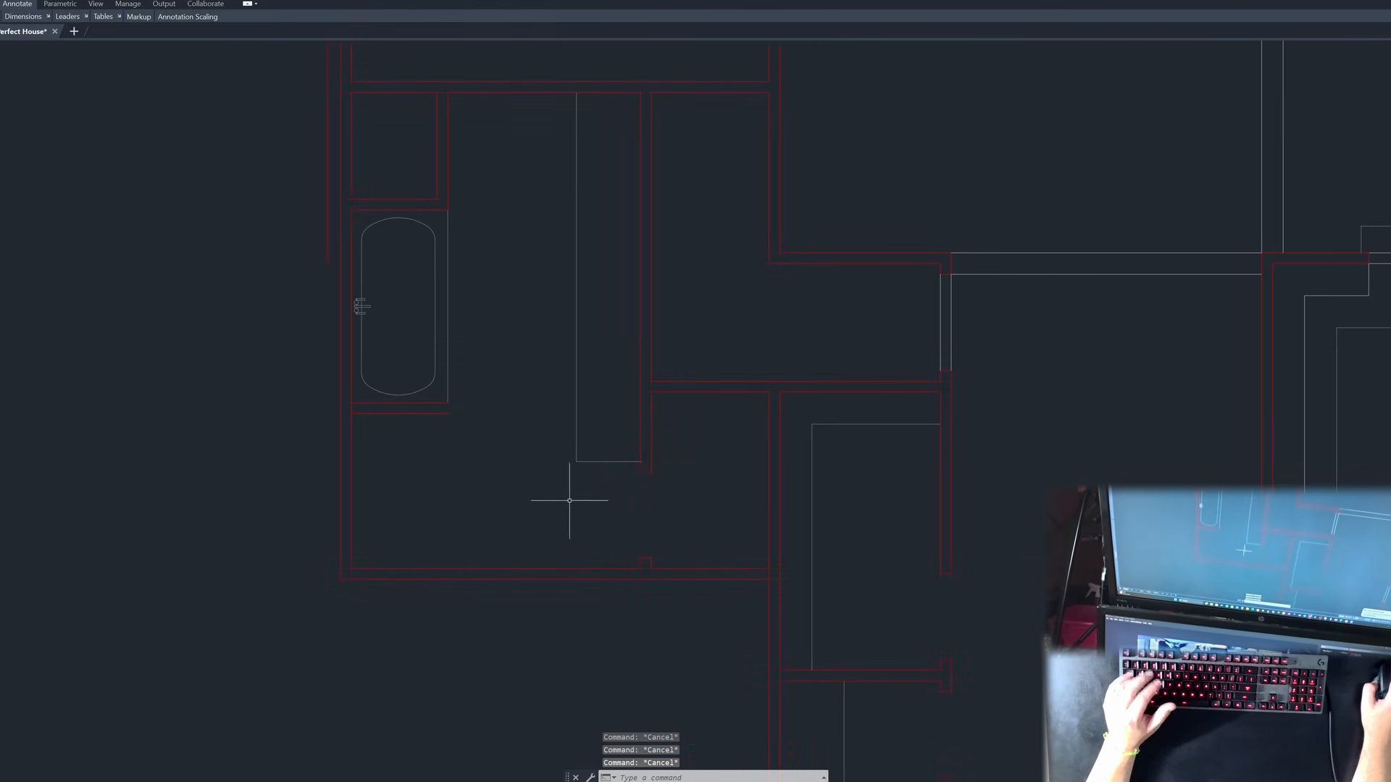
Step: Draw a short vertical line north across the bedroom-bath wall from the partition's outer corner
scroll(557, 551, down, 2)
scroll(561, 319, up, 2)
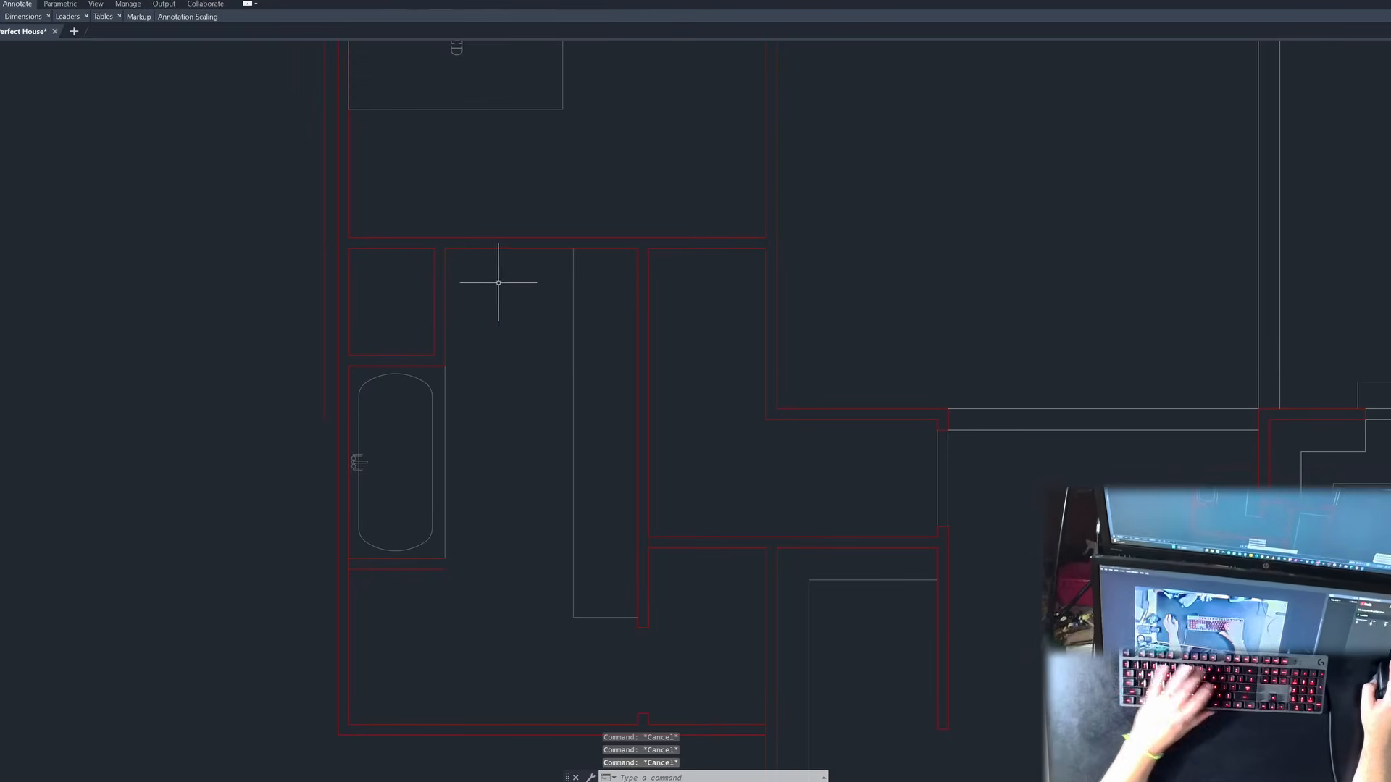
text(l)
key(Return)
click(444, 214)
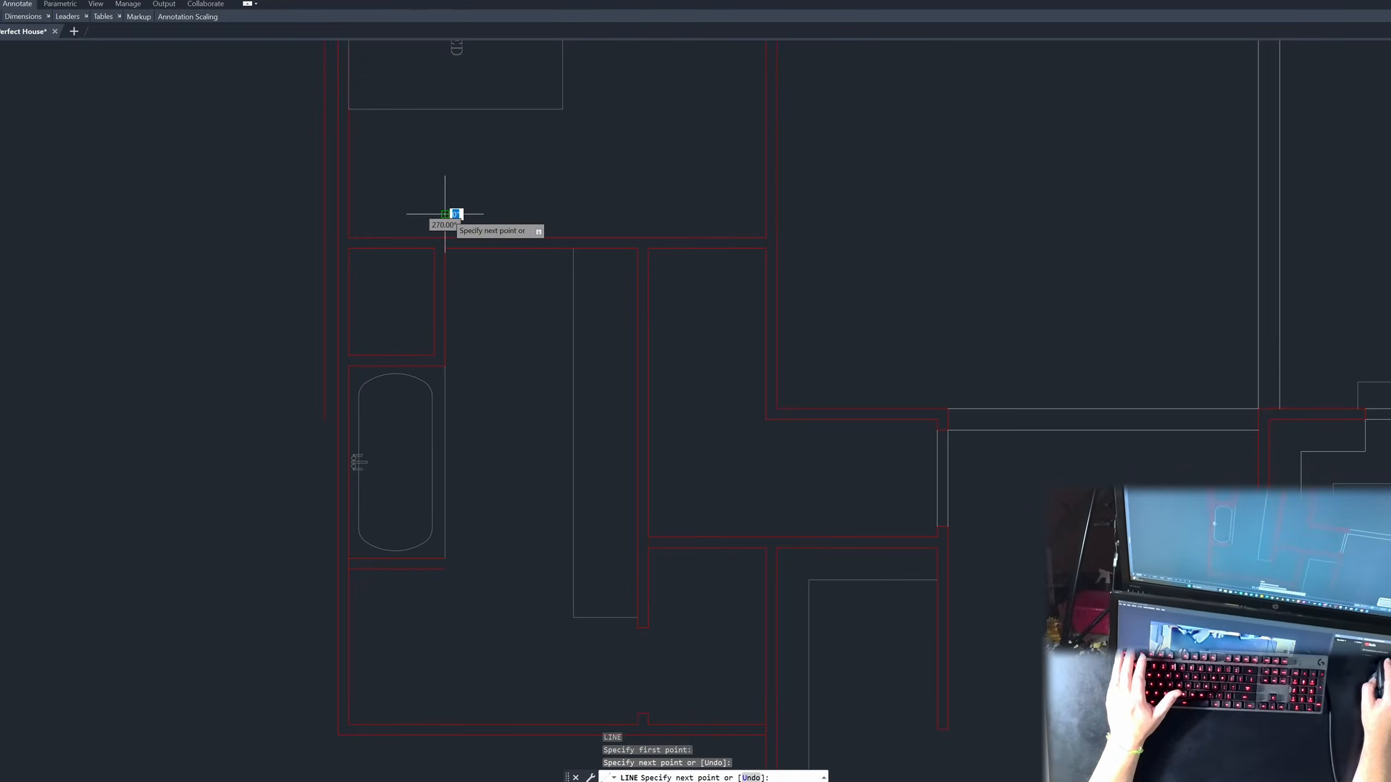
key(Escape)
Step: Offset the short vertical line 4 inches to the east and delete the original to set the first door jamb
key(Return)
key(Return)
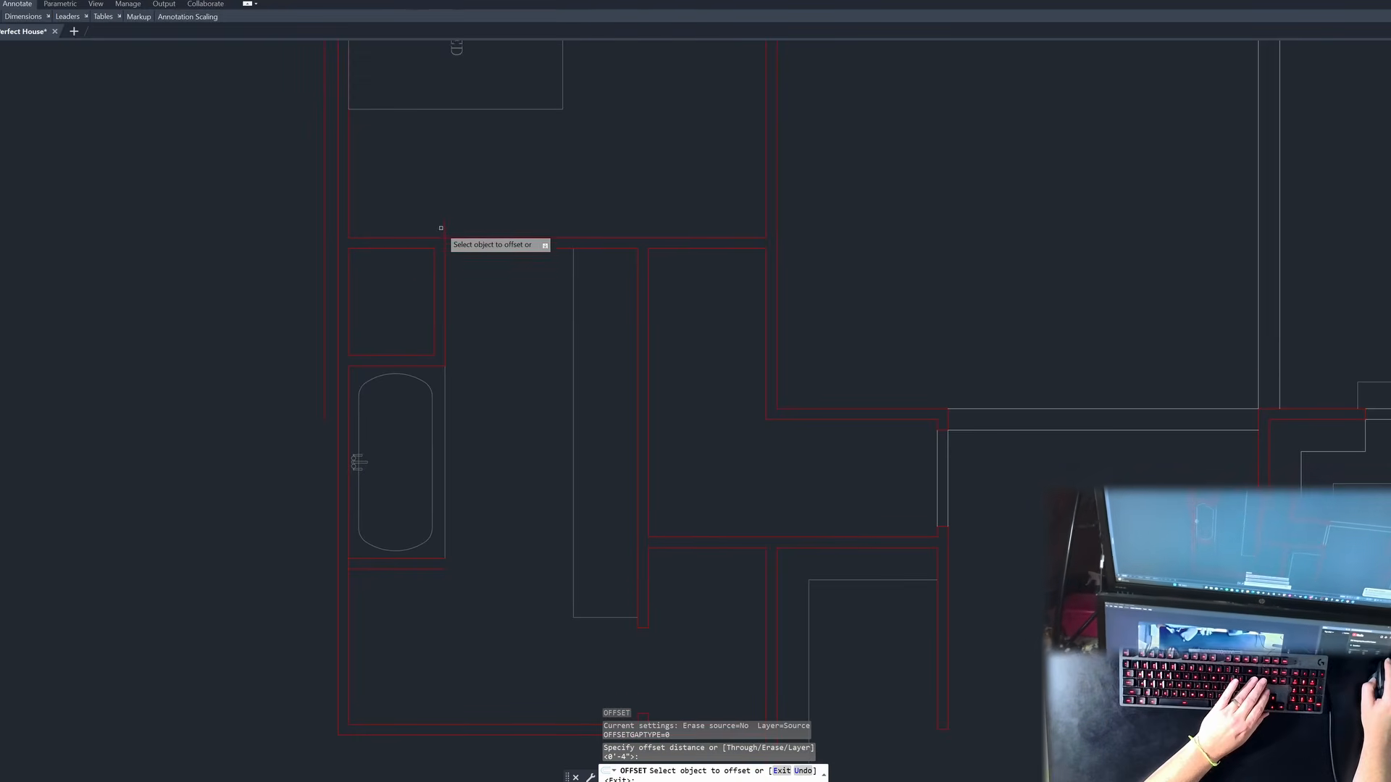
click(443, 221)
click(444, 220)
click(468, 224)
key(Return)
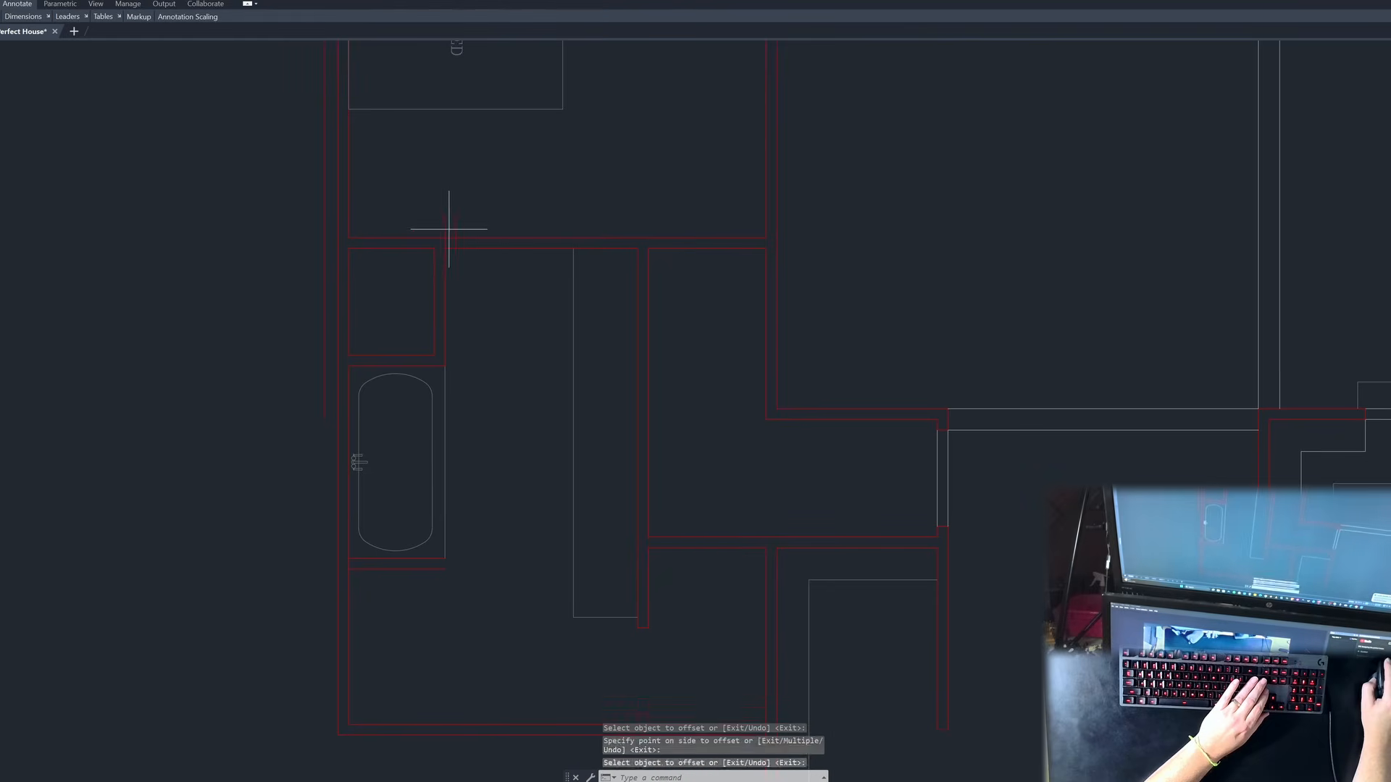
click(449, 227)
click(426, 218)
key(Delete)
Step: Offset the jamb line 3 feet to the east to set the doorway's opposite side
key(Return)
text(3)
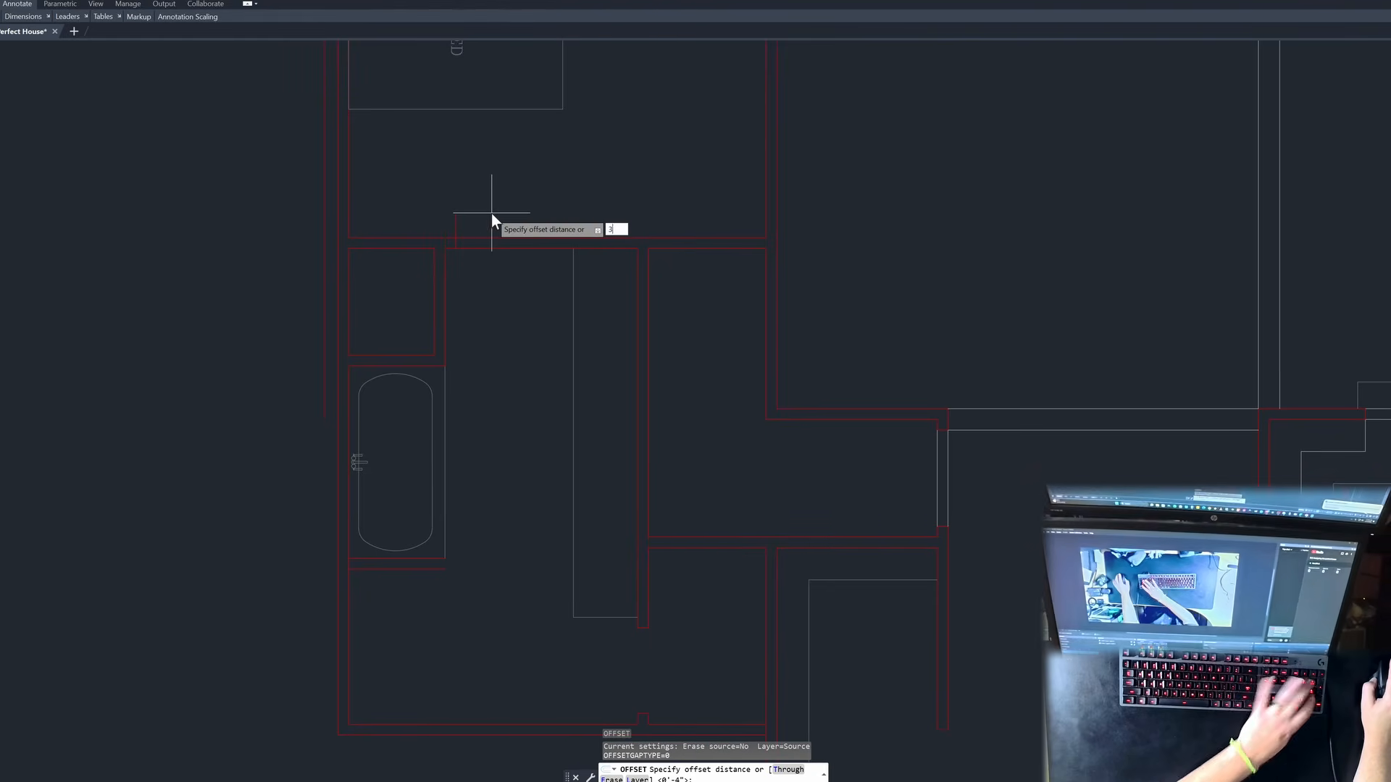
key(Return)
click(456, 229)
click(512, 215)
key(Escape)
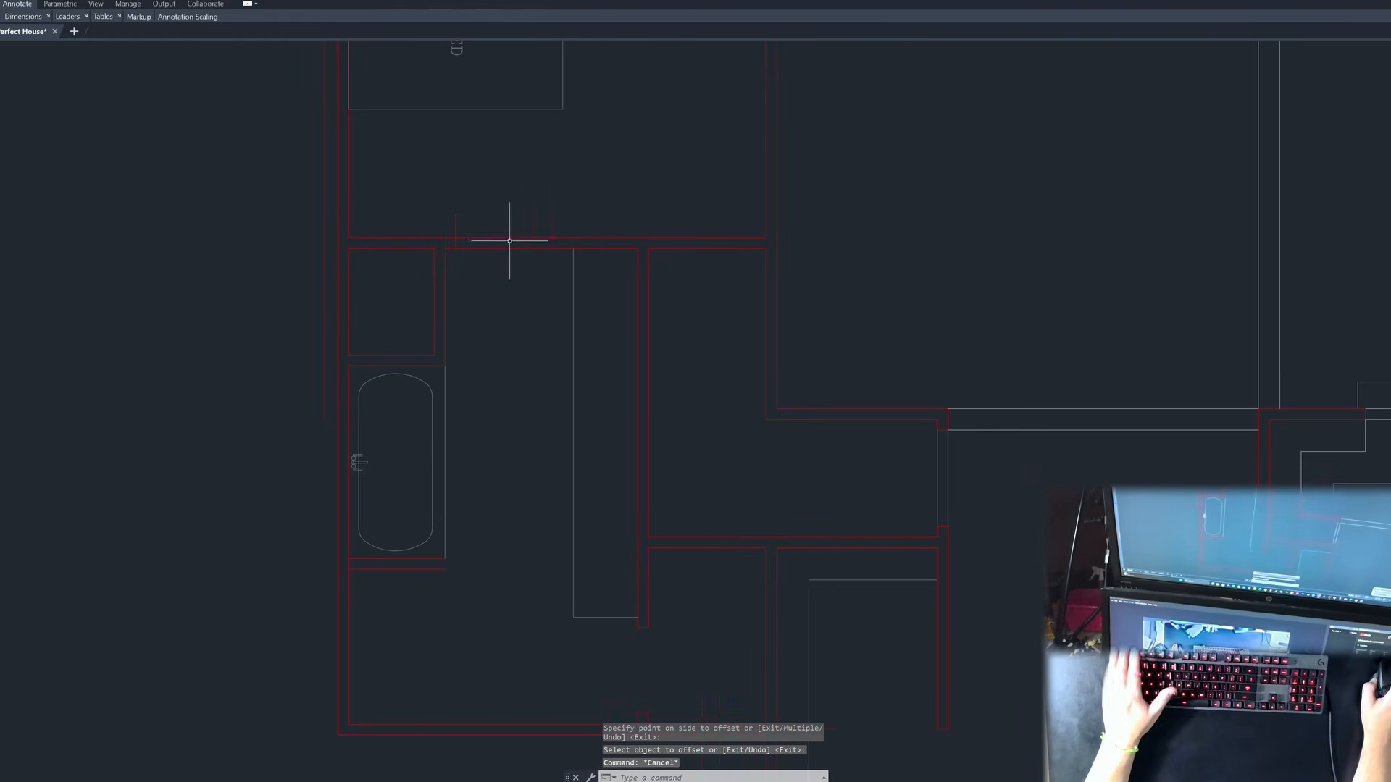
Step: Trim the jamb lines above the bedroom-bath wall and cut out the wall between them to open the doorway
scroll(529, 244, up, 2)
key(space)
click(597, 210)
click(365, 202)
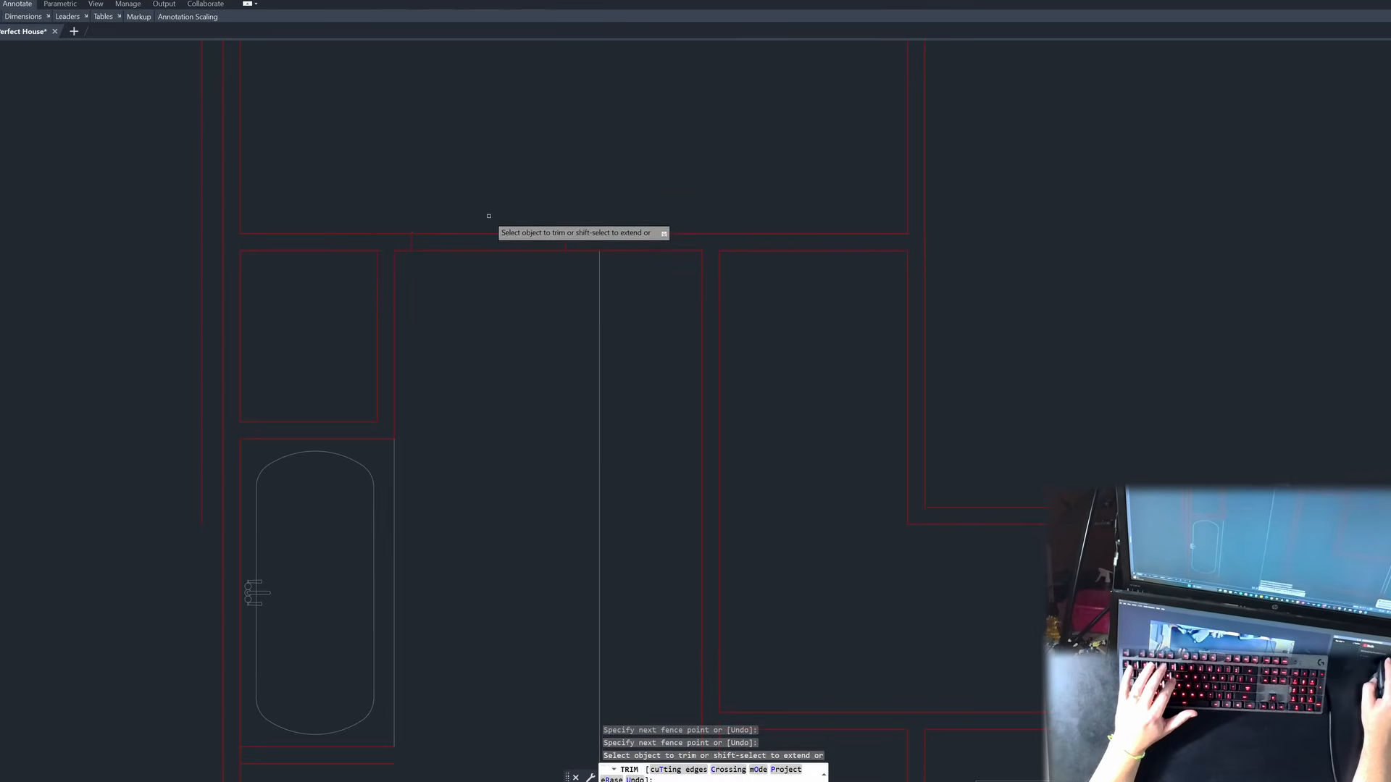
click(488, 217)
click(482, 297)
key(space)
scroll(506, 226, down, 4)
scroll(529, 465, up, 2)
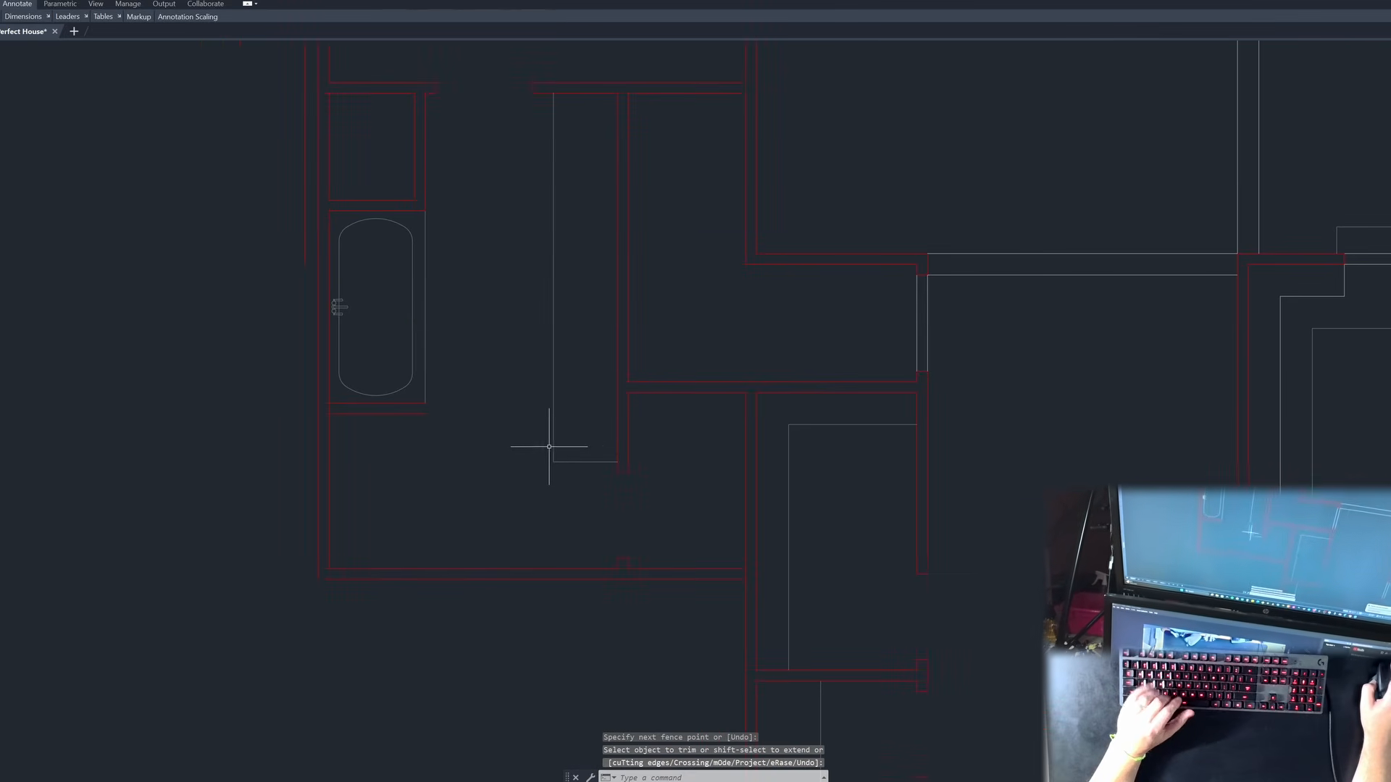
scroll(577, 341, down, 2)
scroll(577, 342, up, 2)
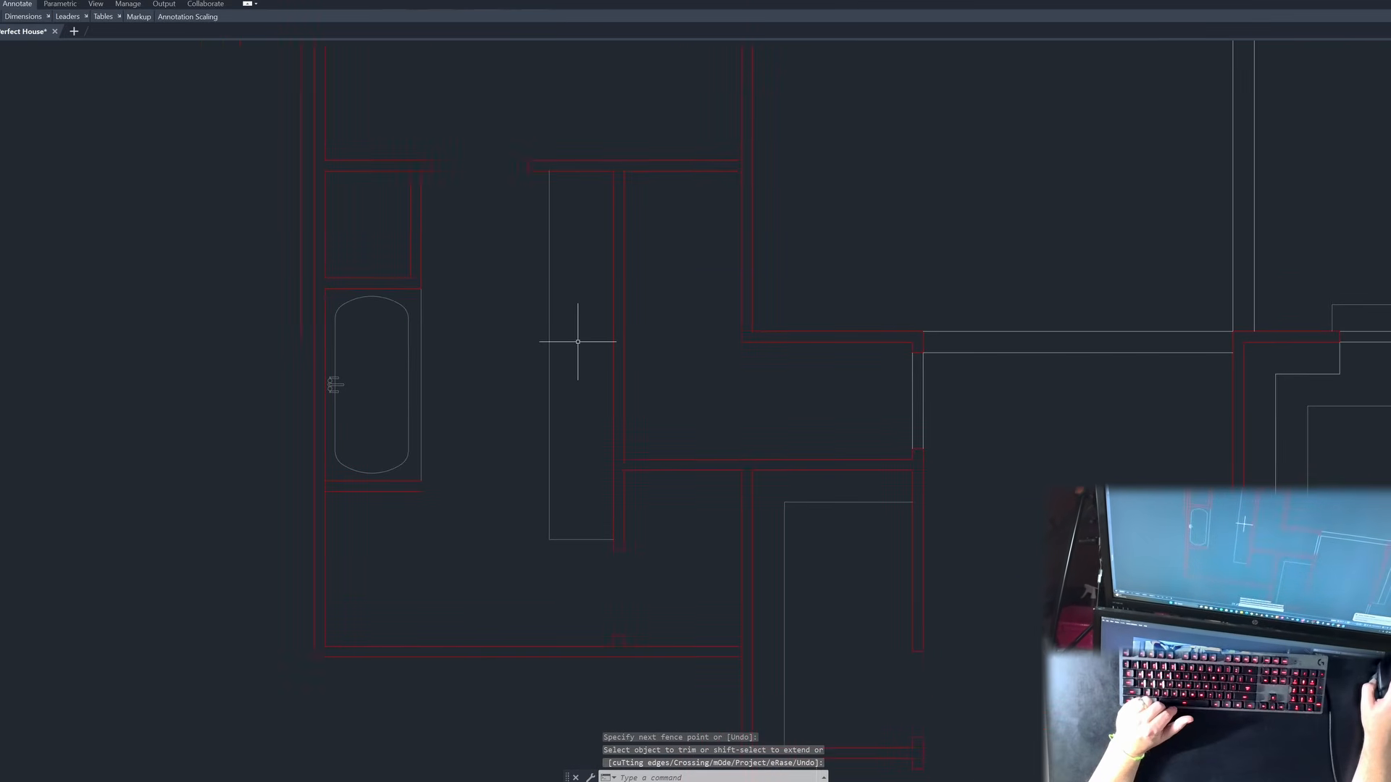
key(Escape)
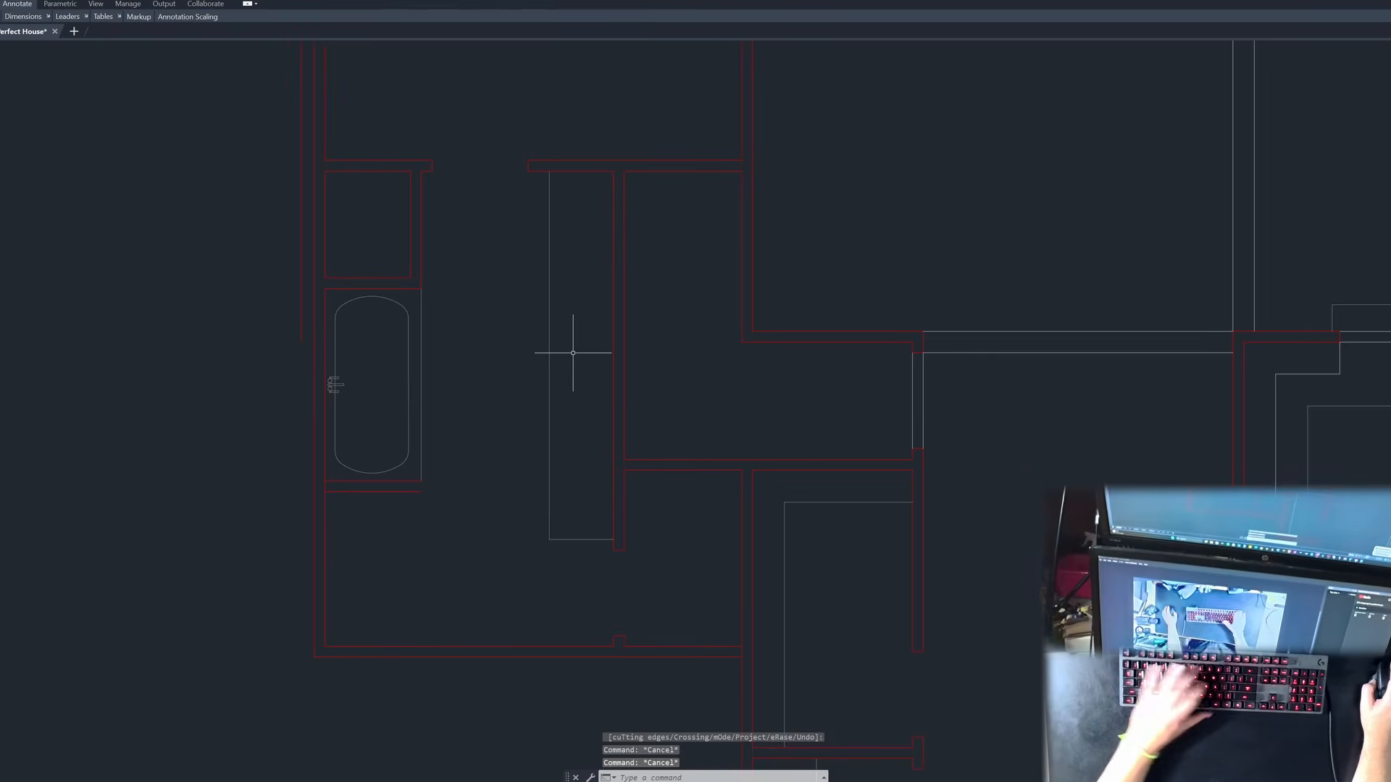
Step: Draw a horizontal line across the bath counter from its front edge's midpoint to the wall behind
text(l)
key(Return)
click(550, 356)
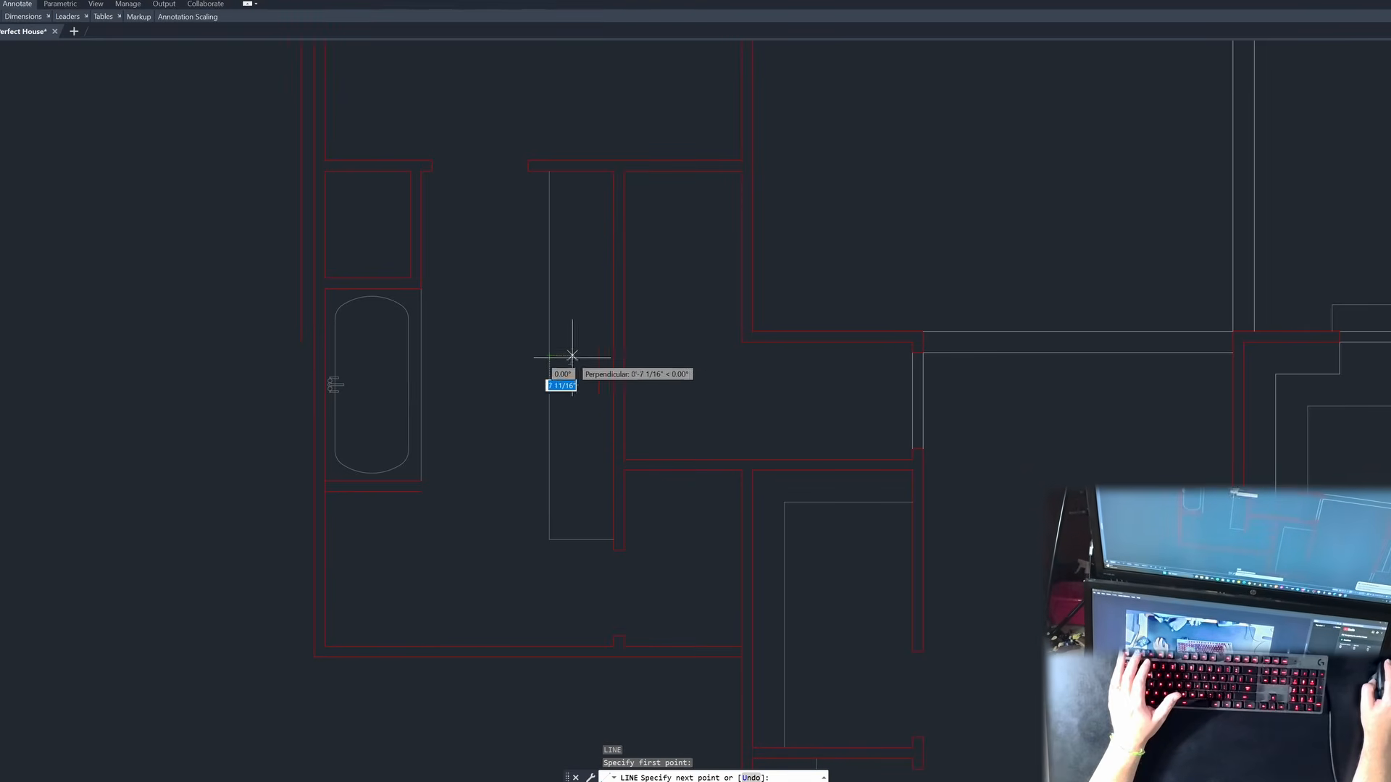
click(612, 357)
key(Return)
Step: Offset the counter's centre line 1 foot to the north and south, and delete the original centre line
text(o)
key(Return)
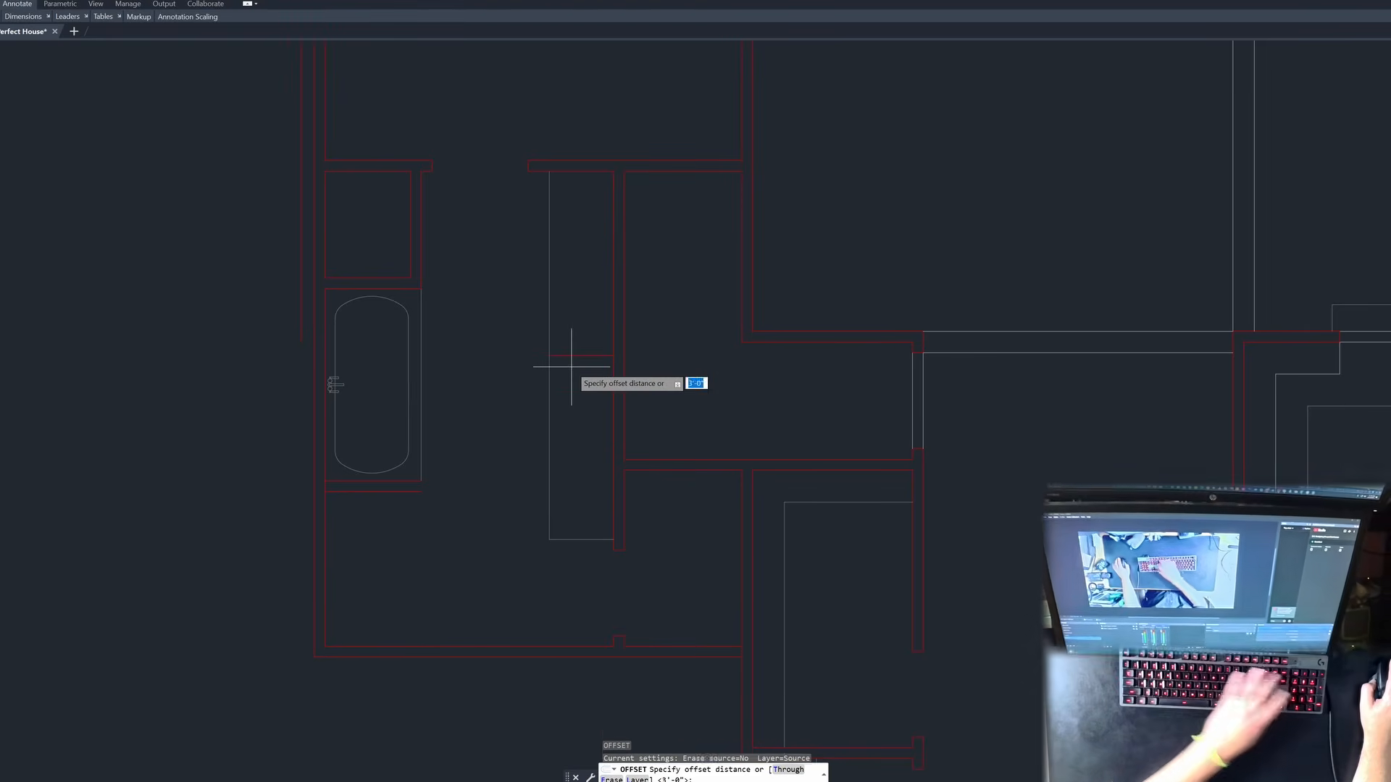
text(1')
key(Return)
click(572, 358)
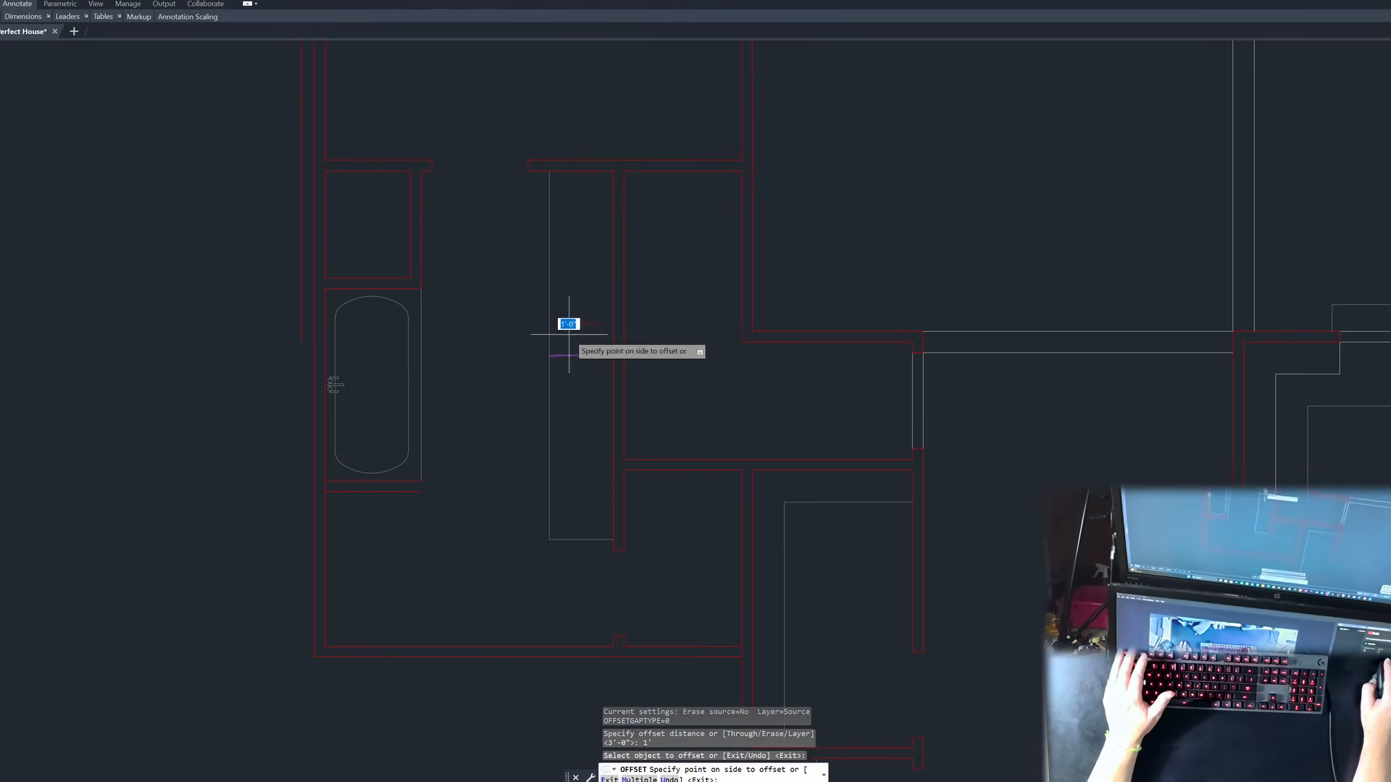
click(568, 334)
click(575, 355)
click(574, 378)
key(Escape)
click(590, 360)
click(582, 349)
key(Delete)
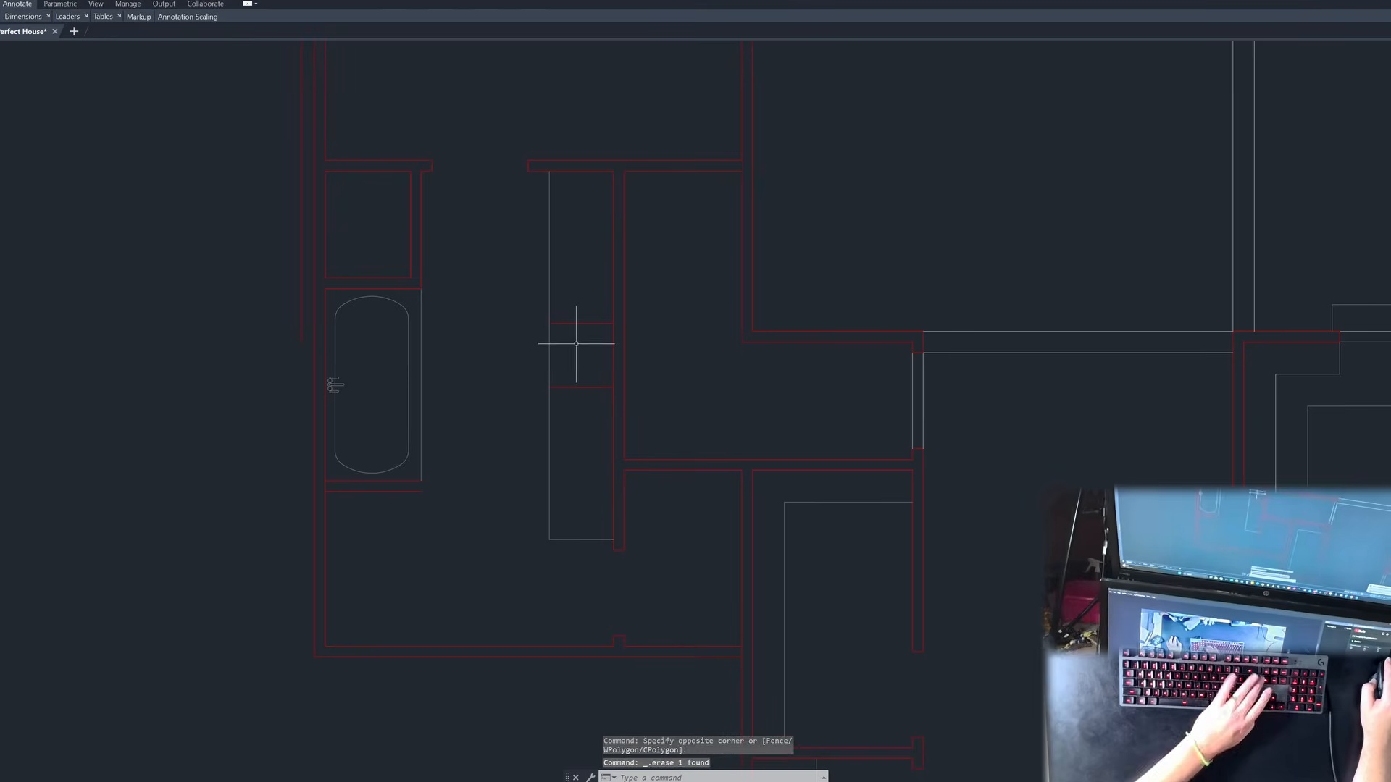
key(Escape)
key(Escape)
click(476, 285)
click(677, 410)
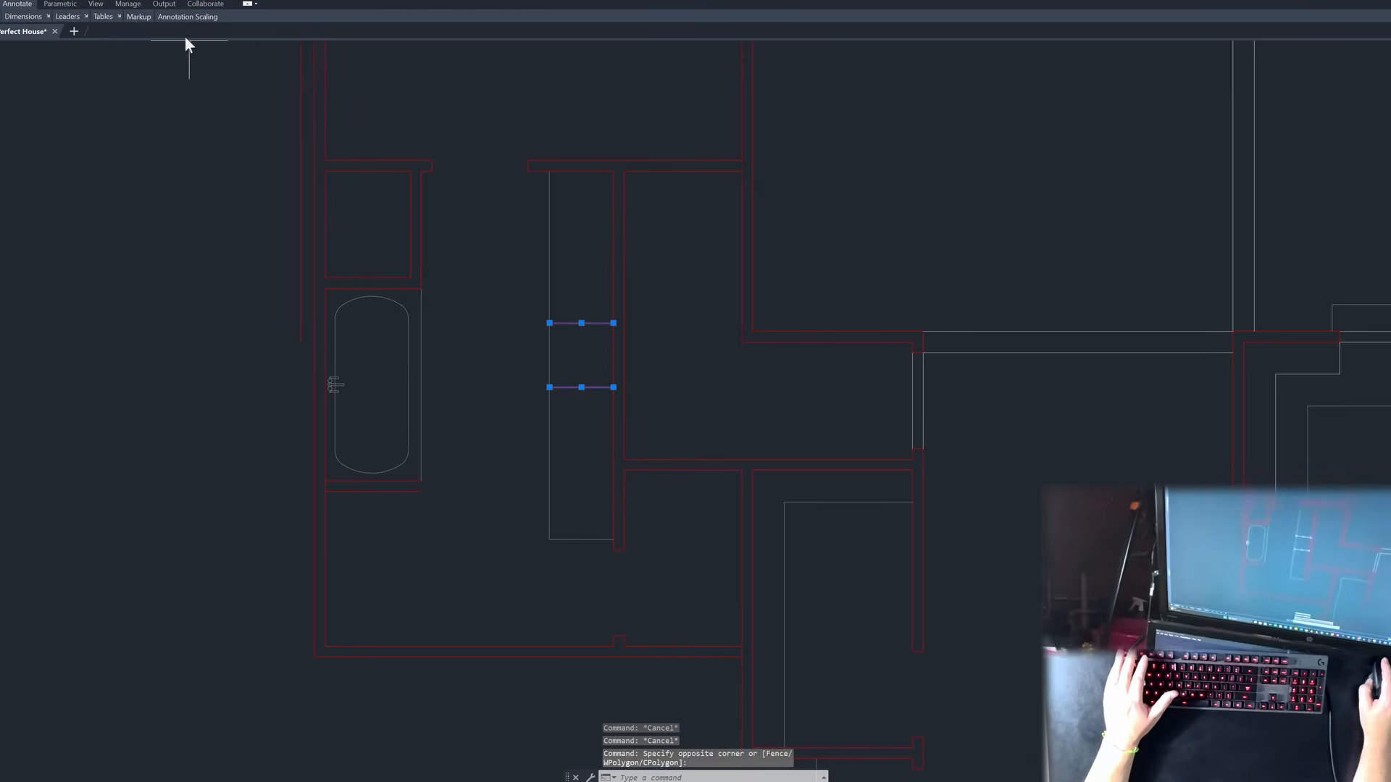
click(148, 2)
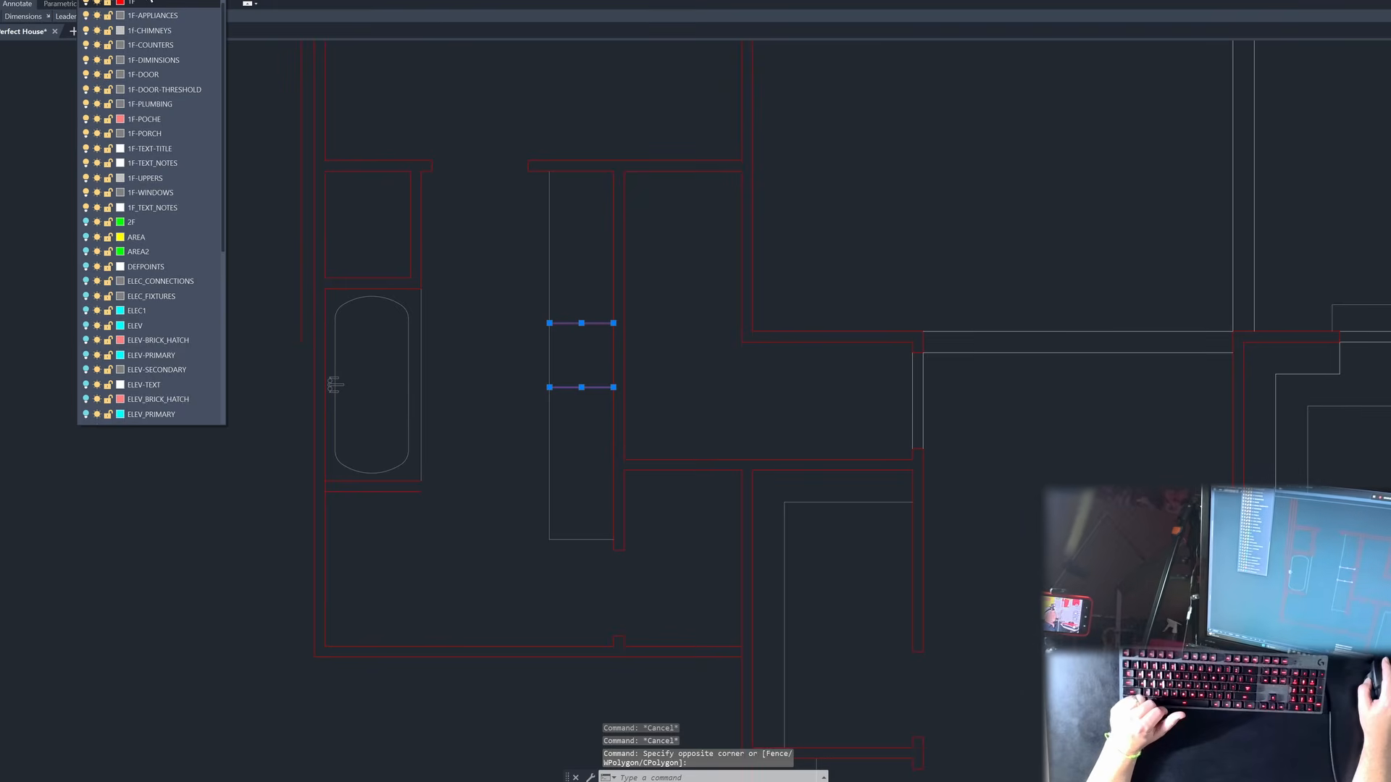
key(Escape)
Step: Draw a vertical line joining the midpoints of the two divider lines across the bath counter
scroll(589, 403, up, 2)
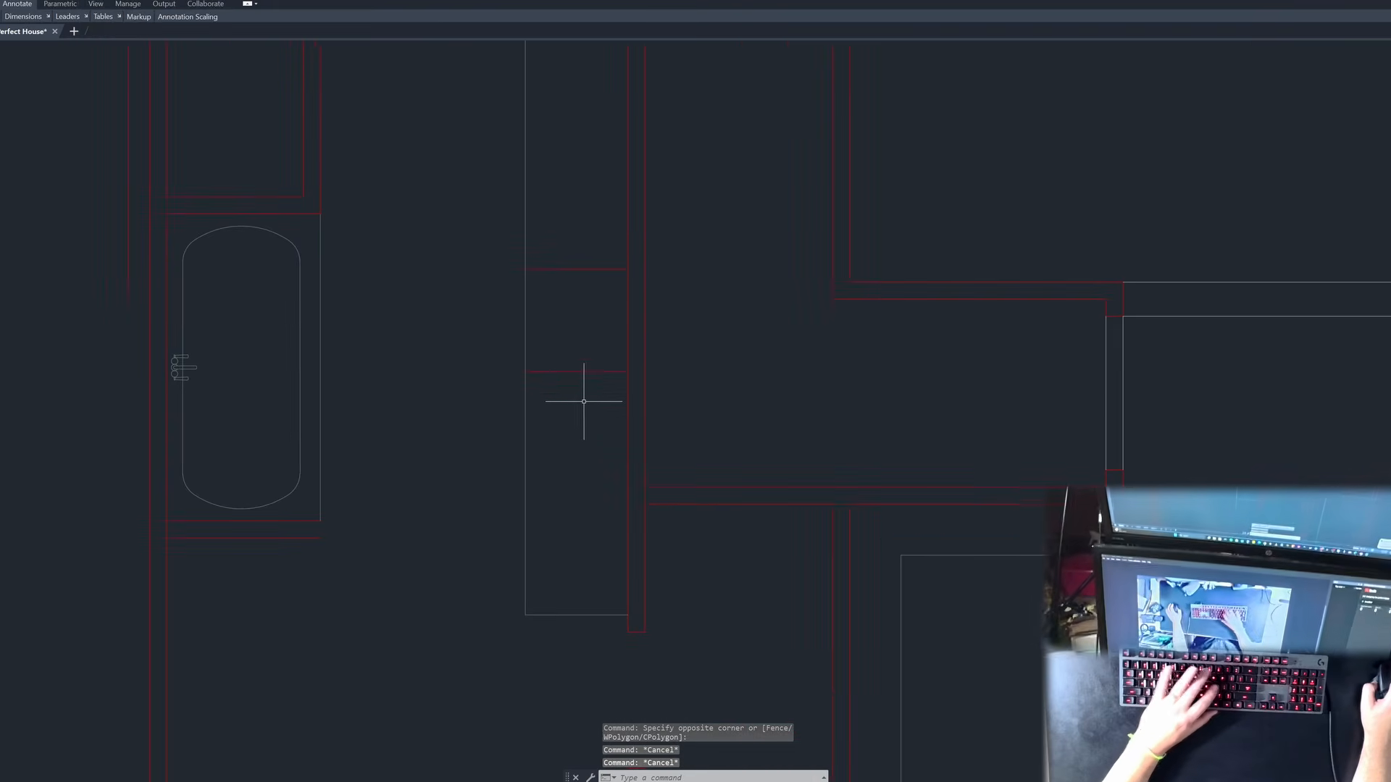
text(l)
key(Return)
click(576, 269)
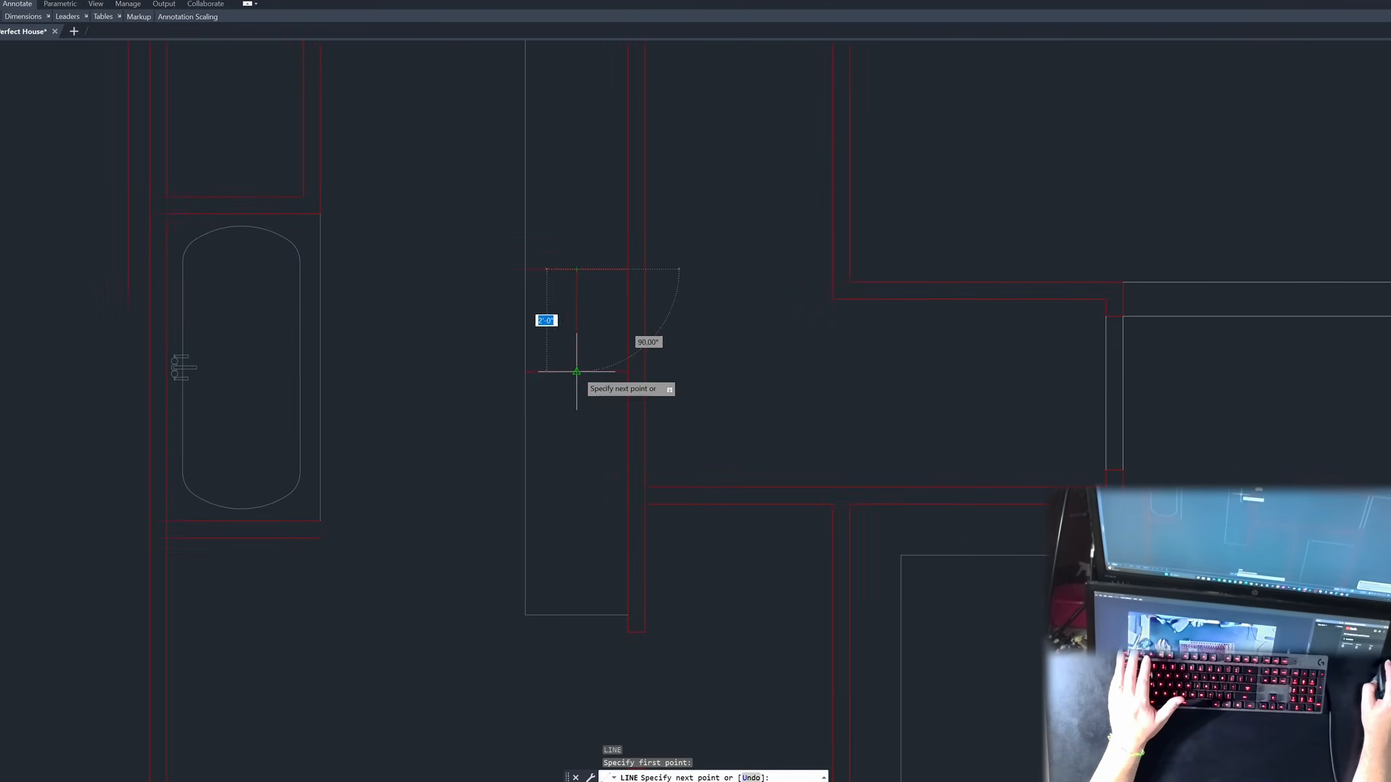
click(577, 372)
key(Escape)
key(Escape)
Step: Trim away the front halves of both counter divider lines, leaving a small rectangle against the wall
text(tr)
key(space)
click(565, 398)
click(552, 353)
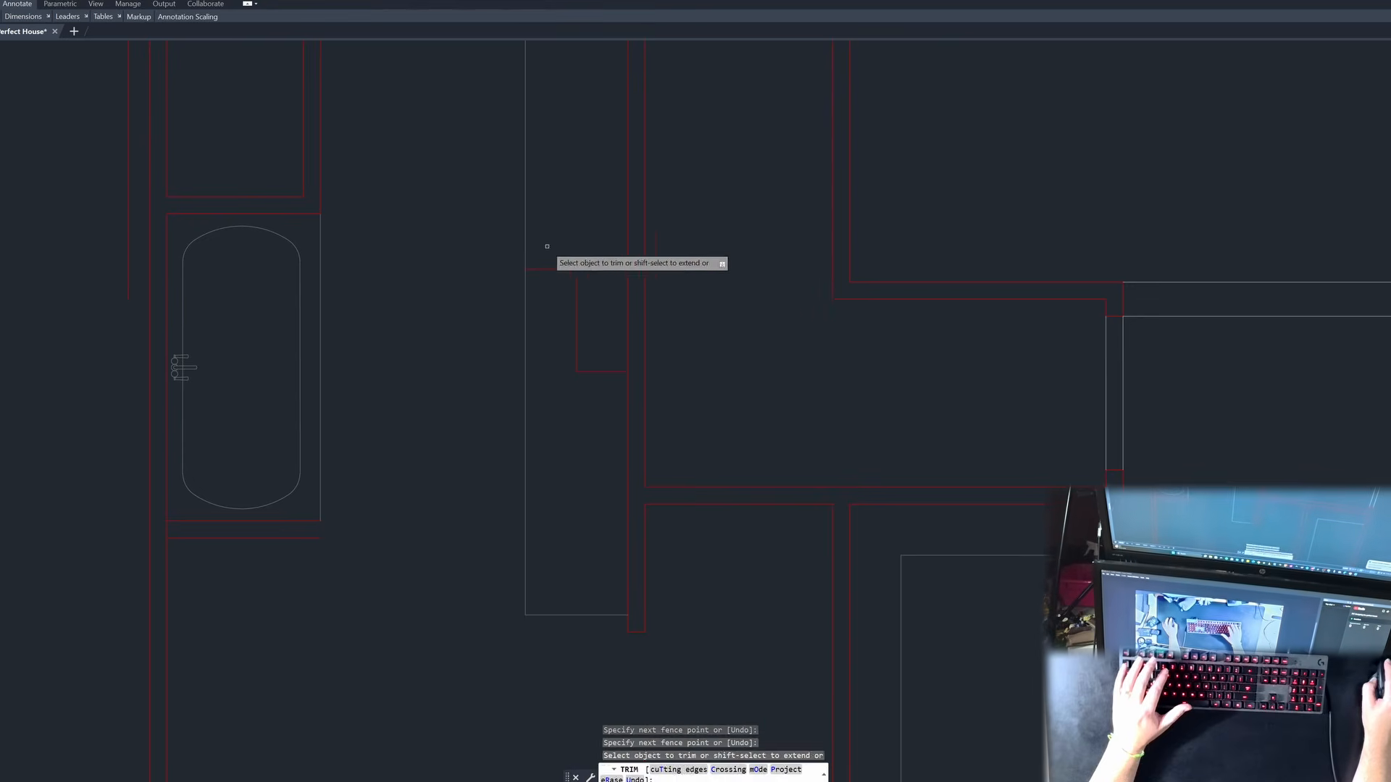
click(547, 245)
click(547, 303)
key(Escape)
key(Escape)
Step: Match the properties of the small rectangle's three lines to the white line across the opening in the wall to the east
click(555, 247)
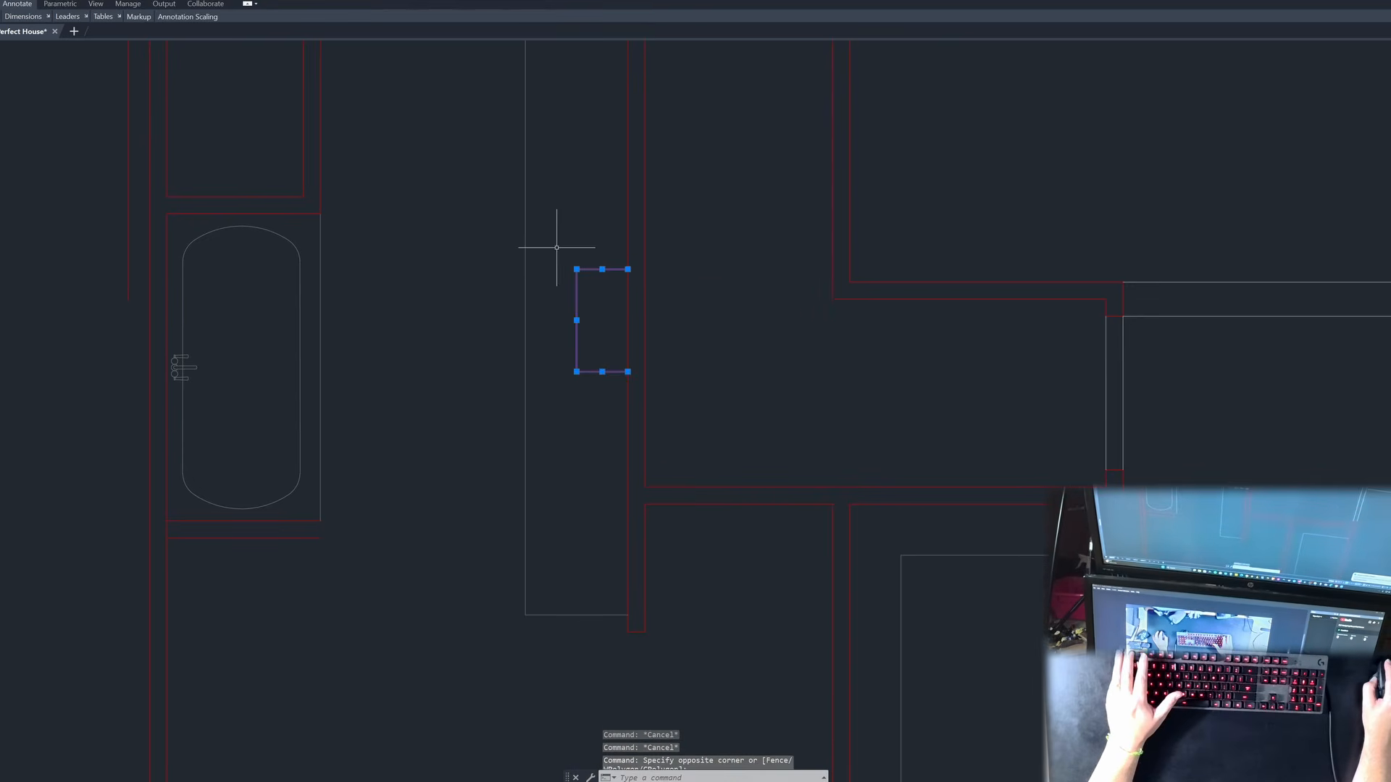
key(Escape)
key(Escape)
text(ma)
key(space)
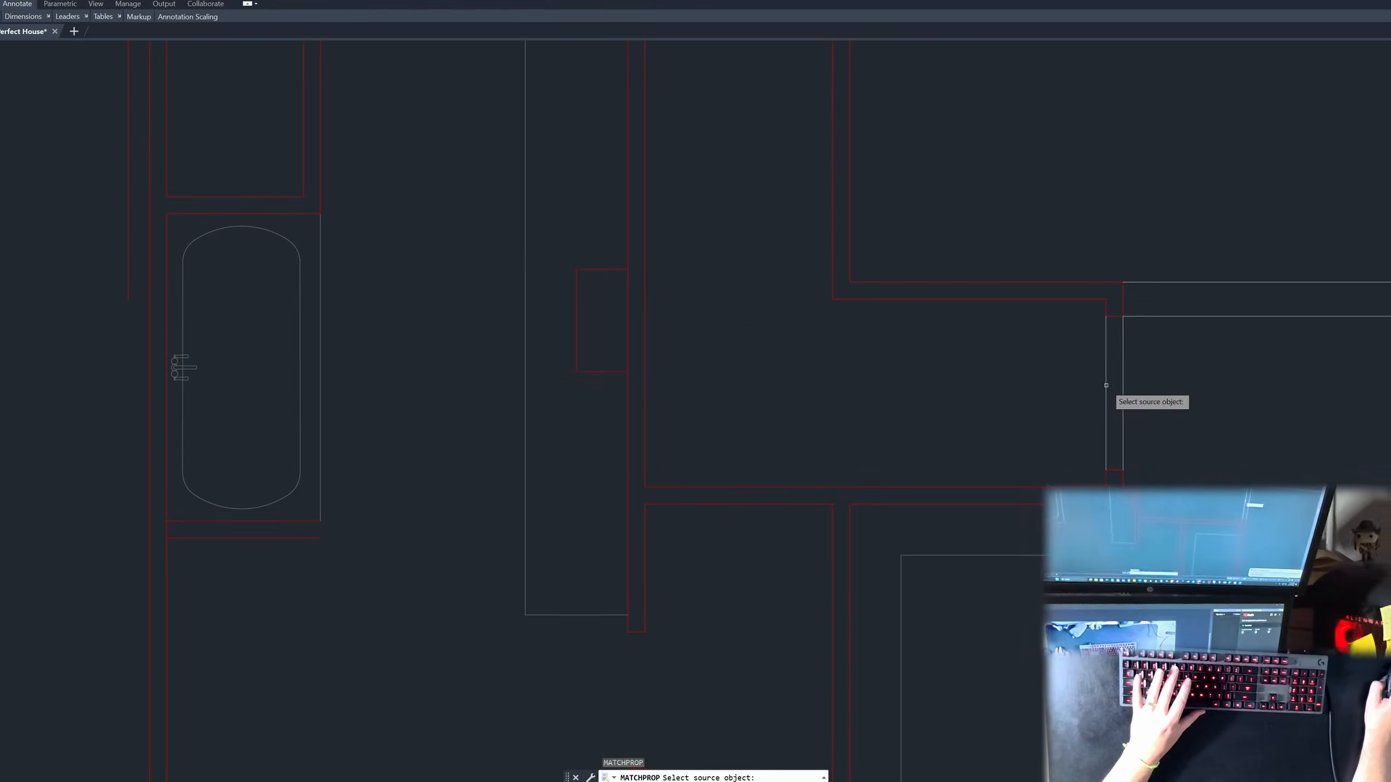
click(1109, 393)
click(580, 224)
key(Escape)
key(Escape)
key(Escape)
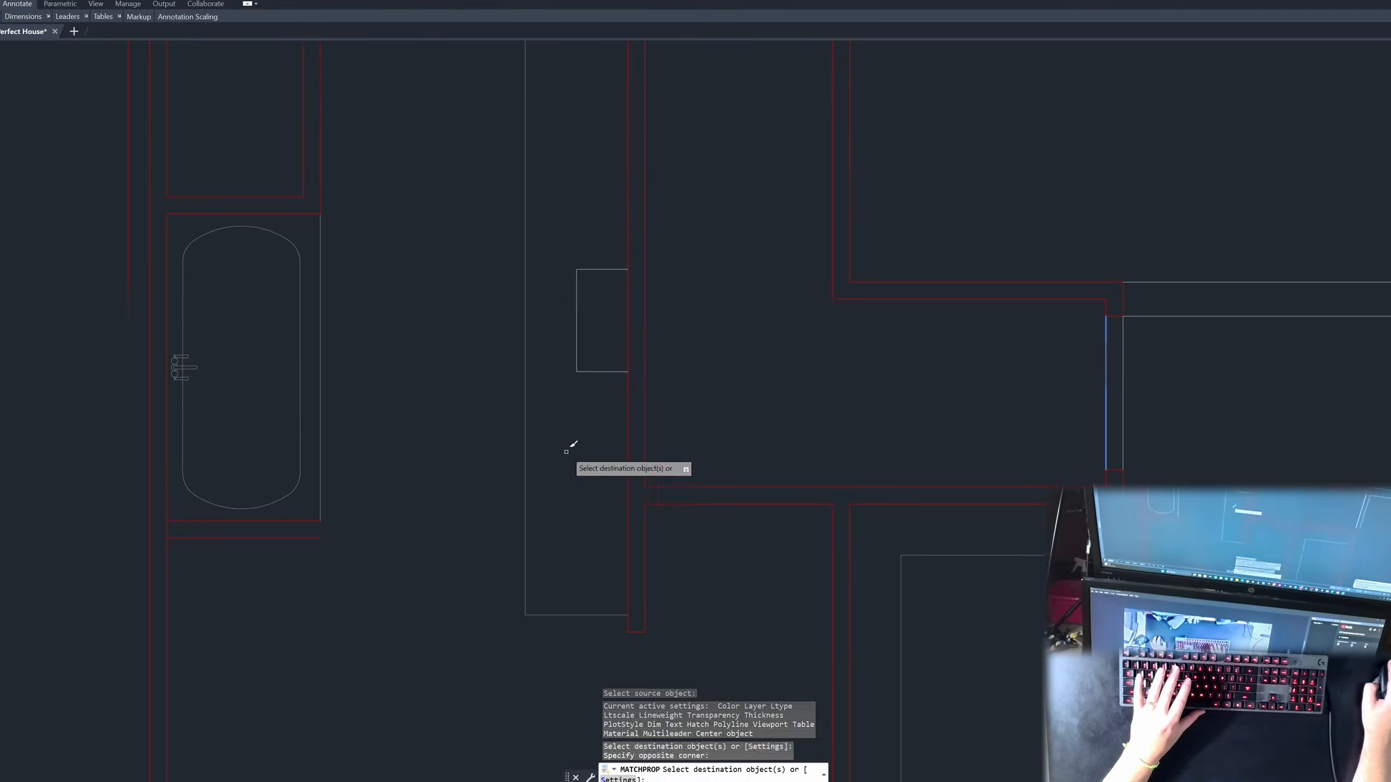
Step: Offset the inner face of the bath's west wall 4 feet to the east, below the tub
scroll(616, 456, down, 4)
scroll(583, 461, up, 1)
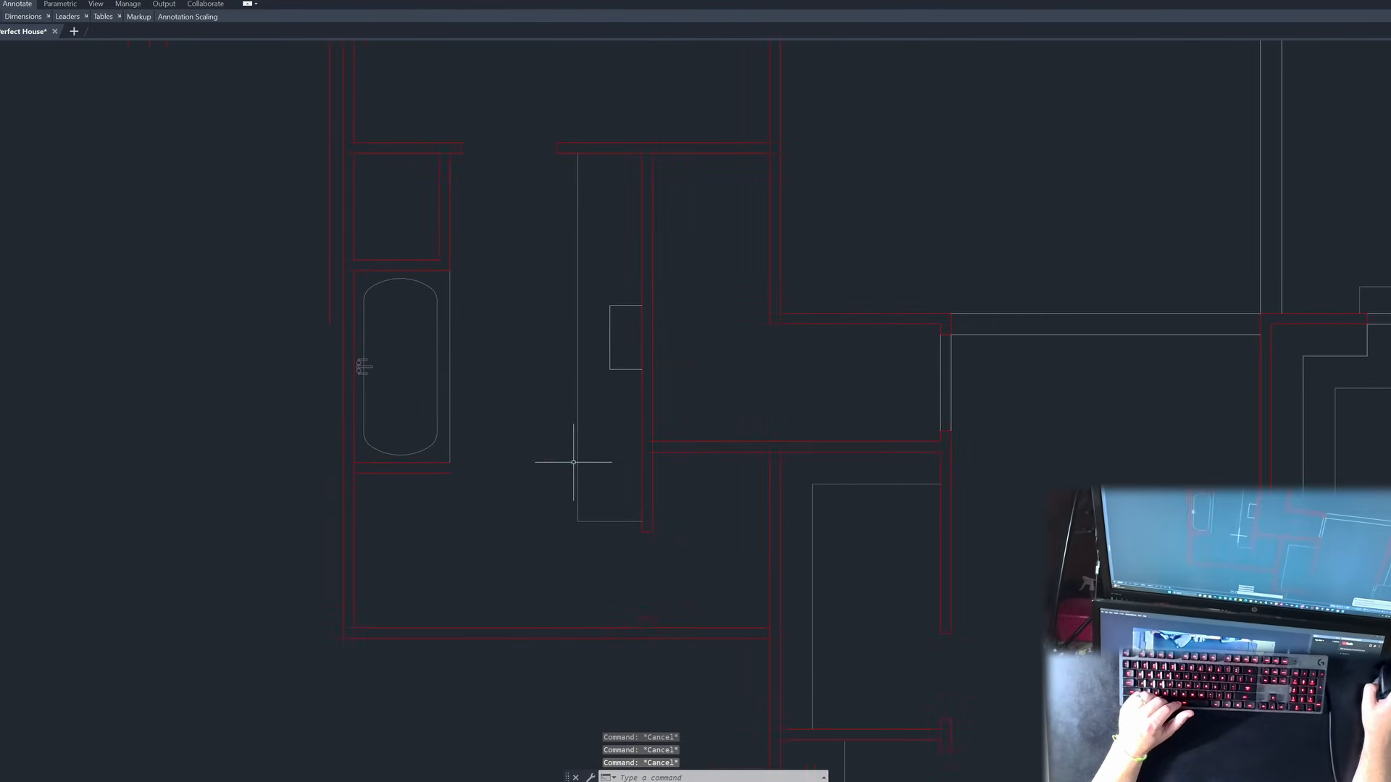
scroll(481, 311, up, 1)
scroll(445, 476, up, 1)
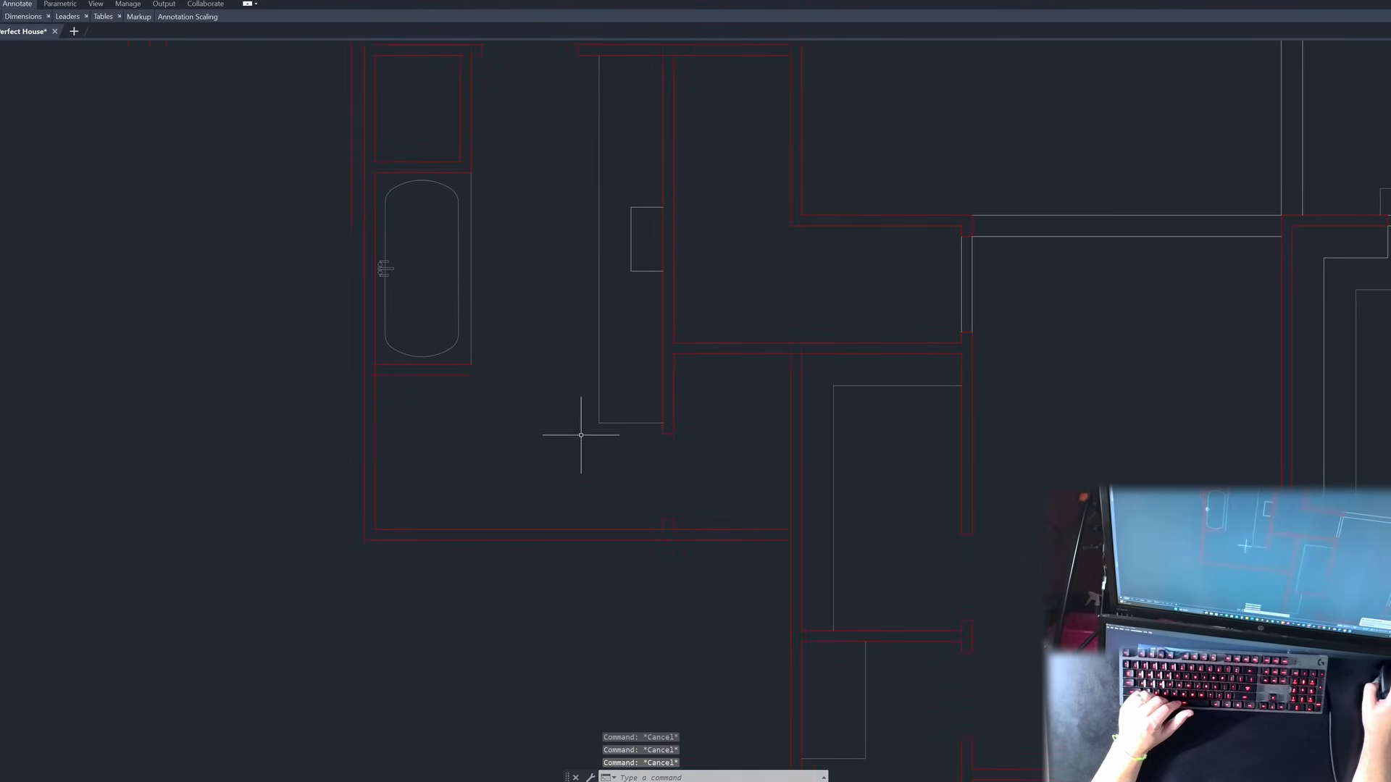
text(o)
key(Return)
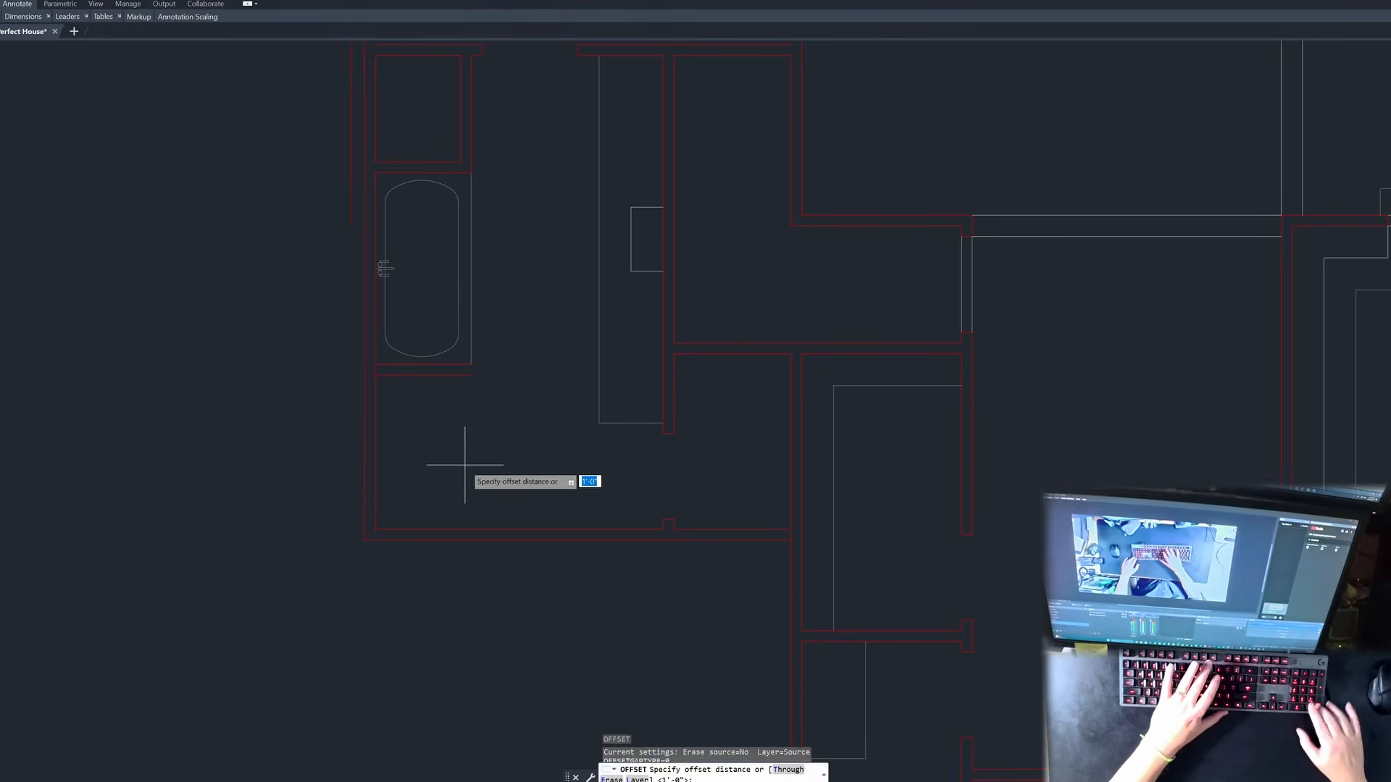
text(4')
key(Return)
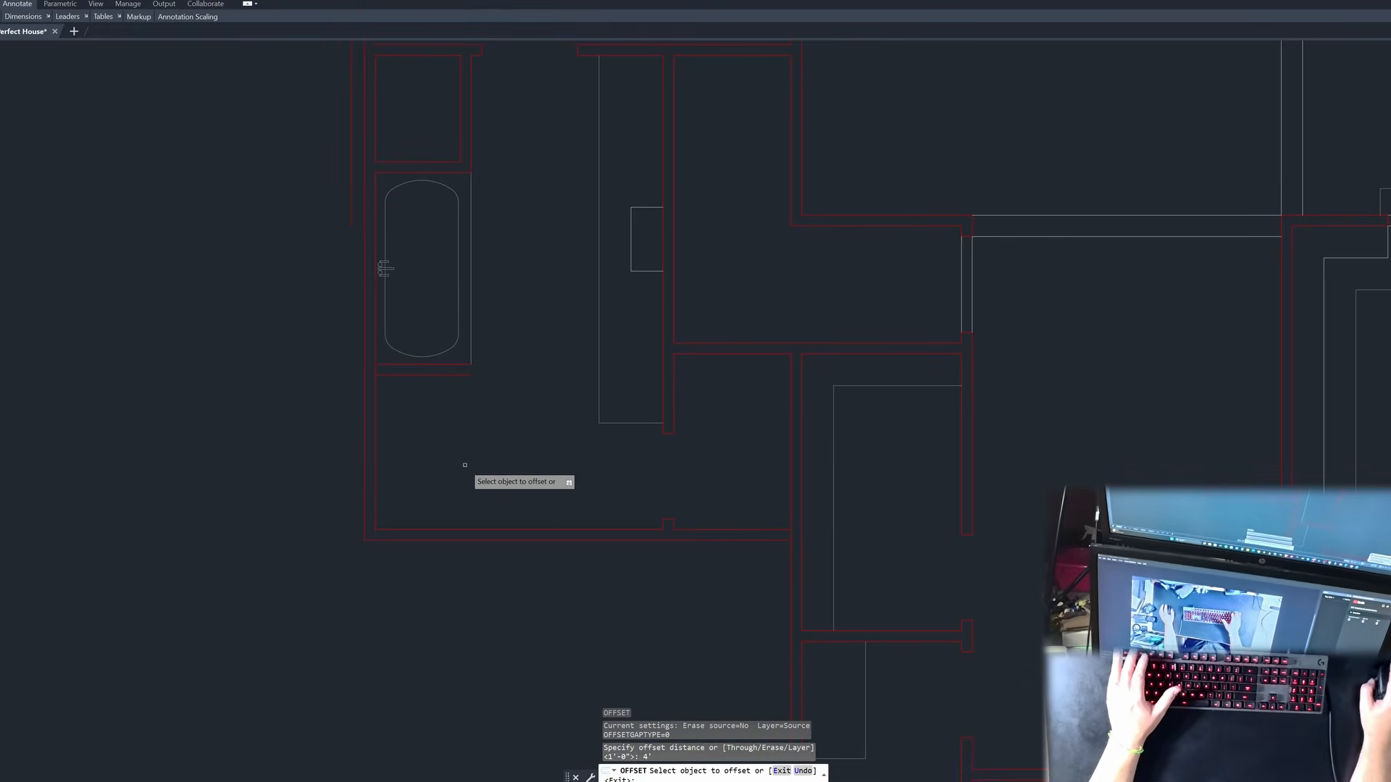
click(376, 467)
click(520, 474)
key(Escape)
Step: Offset the new partition line 4 inches to the east to give the wall its thickness
key(Return)
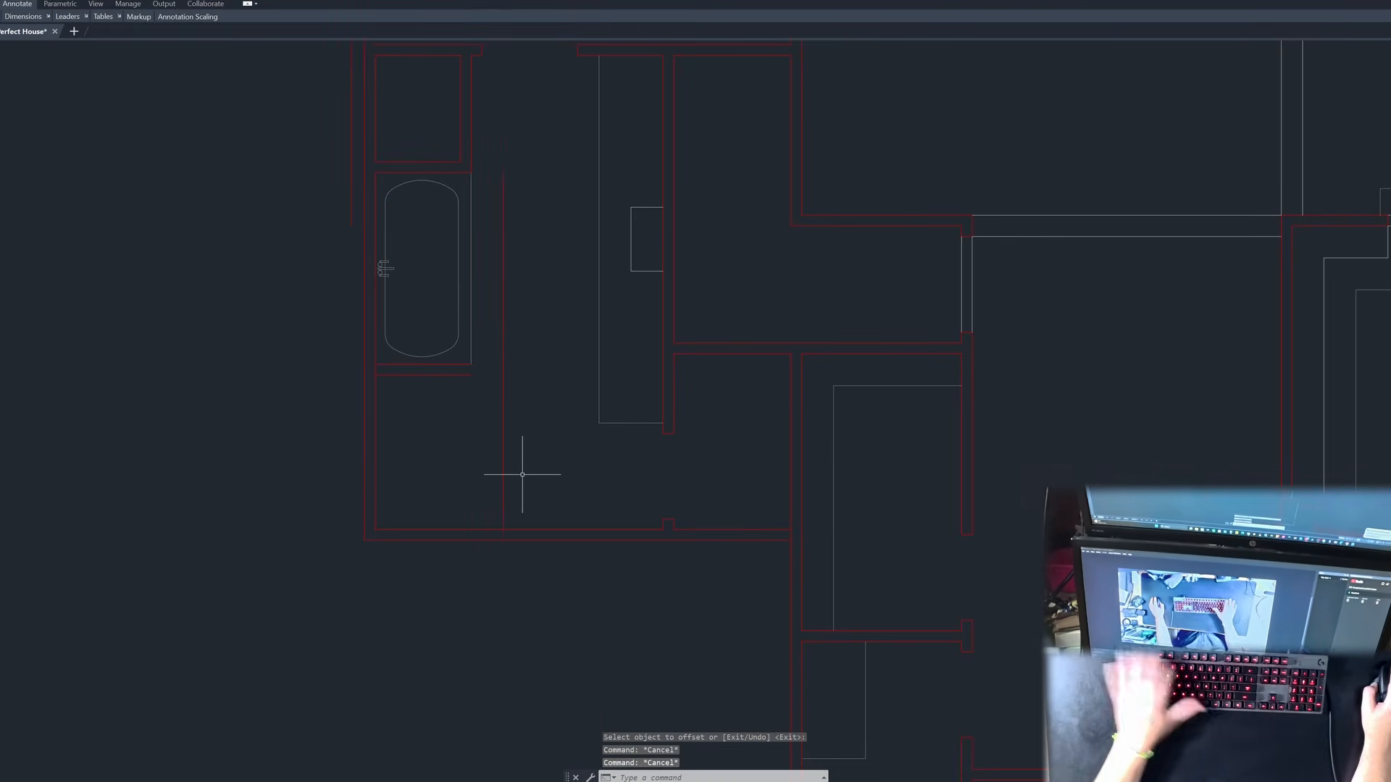
text(4)
key(Return)
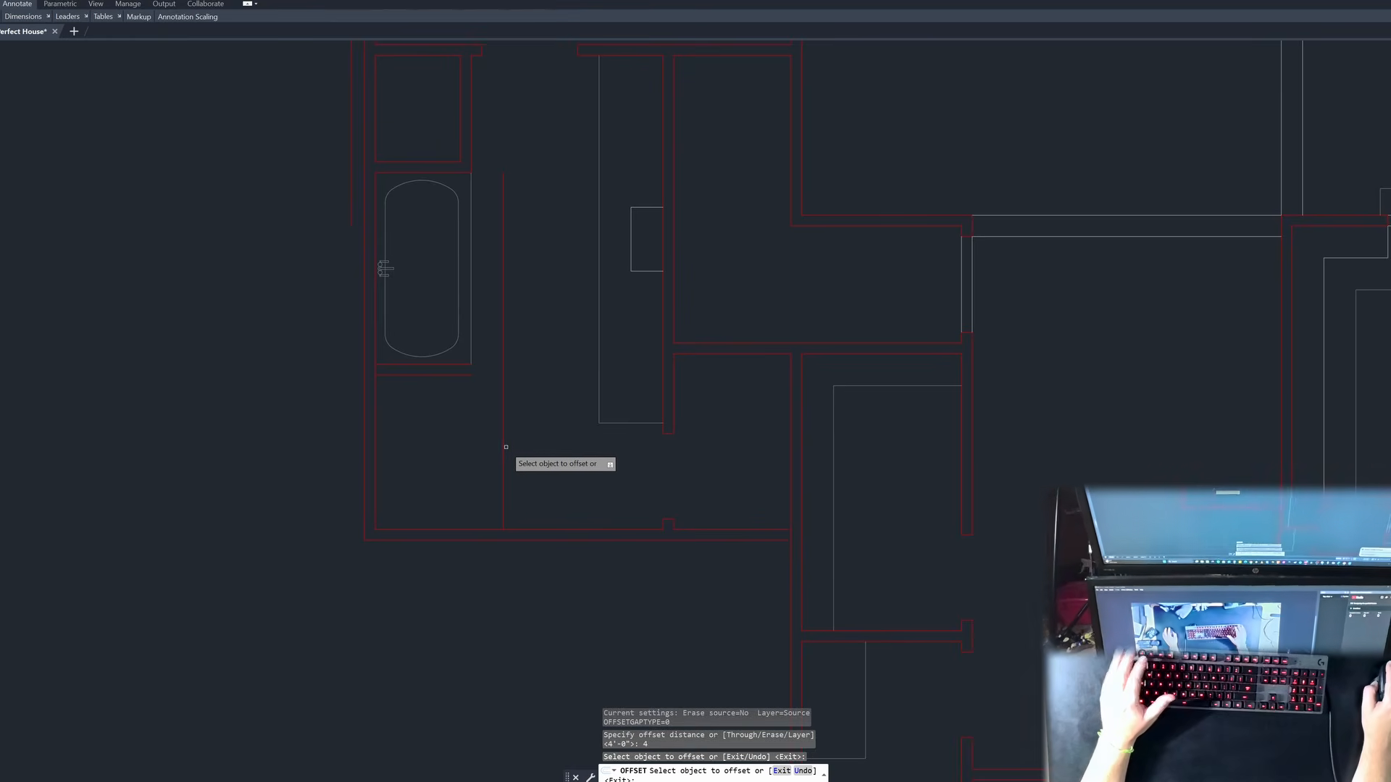
click(506, 447)
click(545, 429)
key(Escape)
key(Escape)
key(Escape)
Step: Fillet the new partition's inner and outer lines to the matching wall lines below the tub with zero-radius corners
text(f)
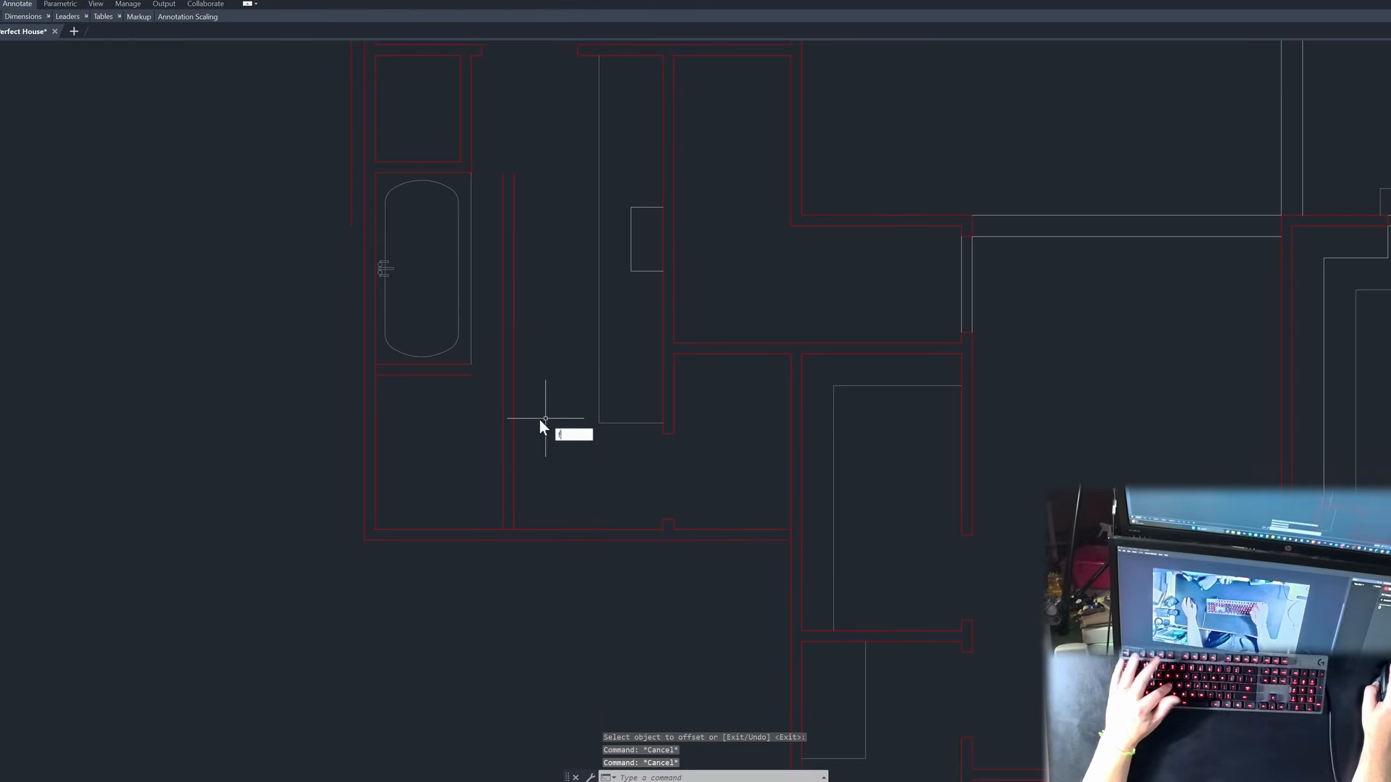
key(space)
click(499, 406)
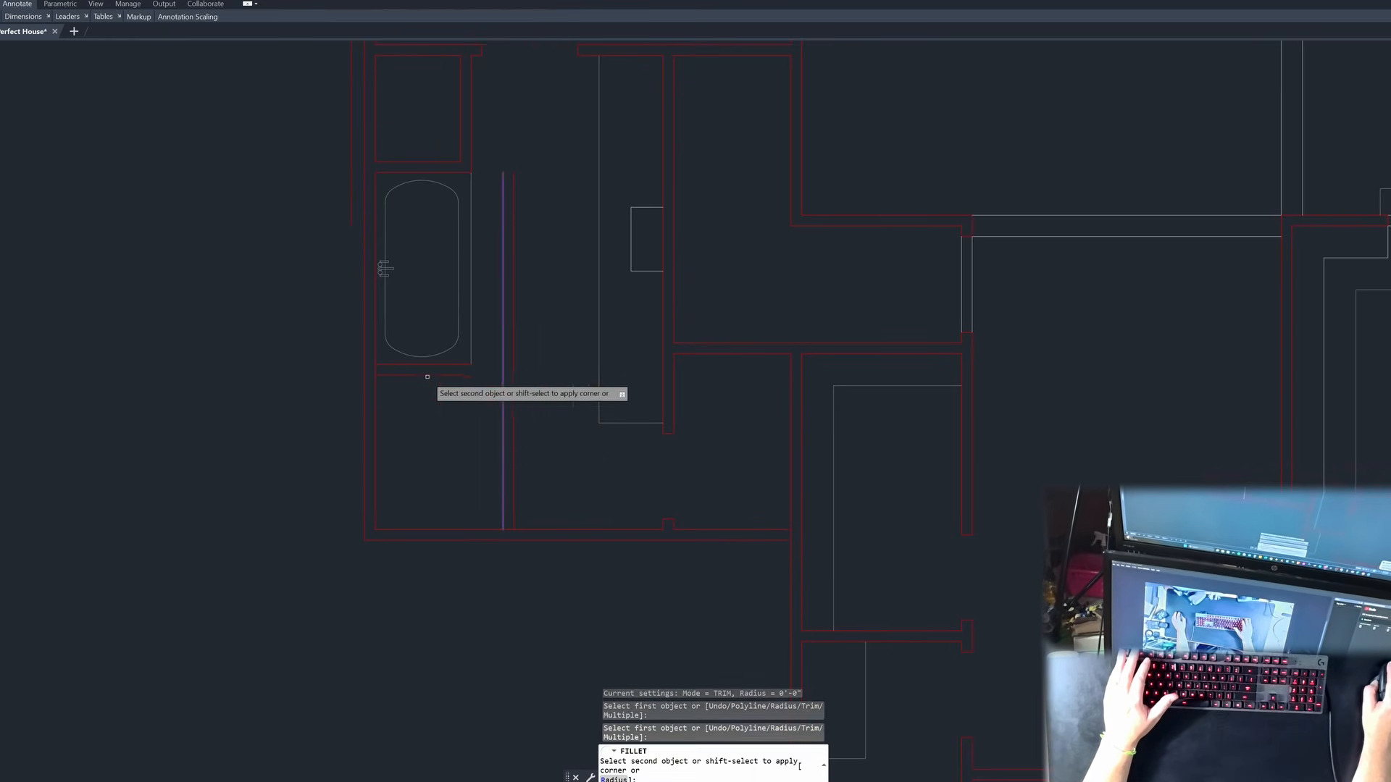
click(444, 374)
key(space)
click(449, 366)
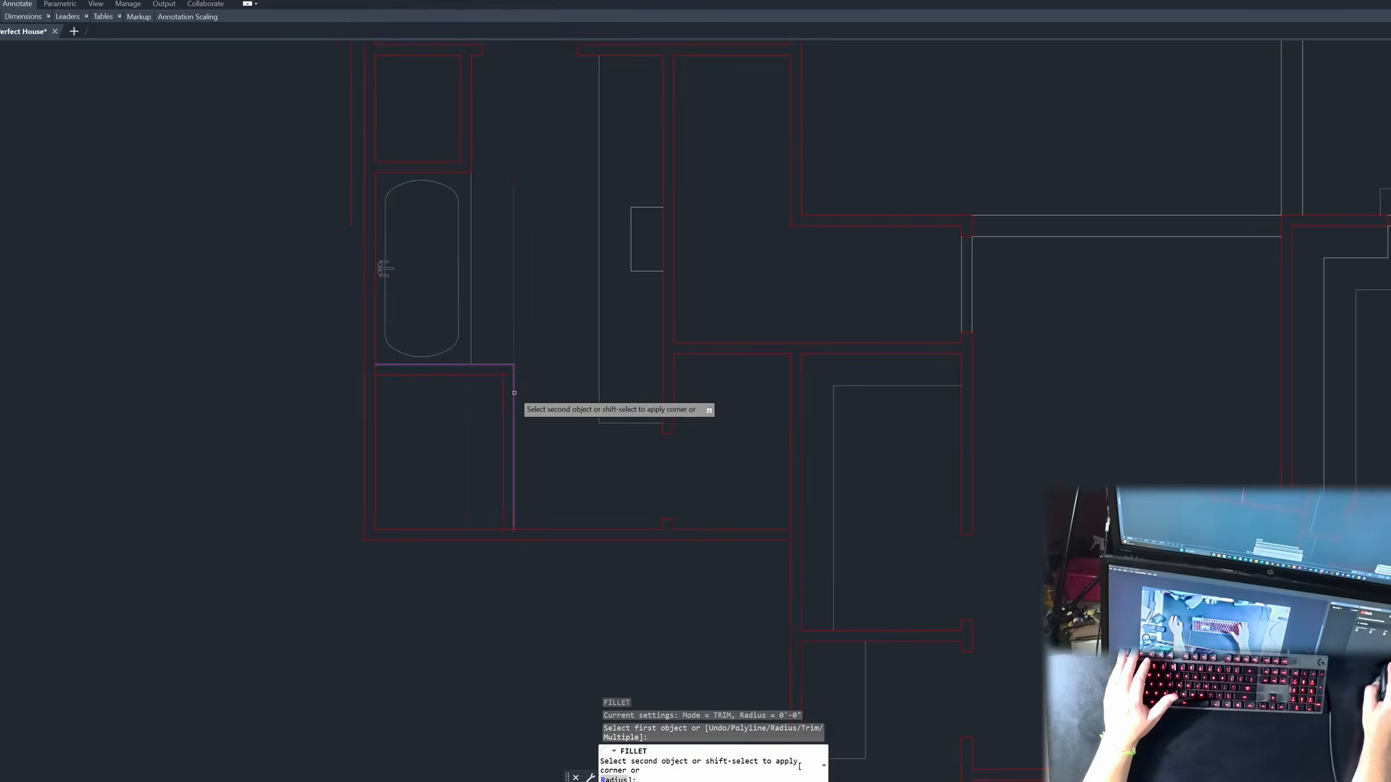
click(515, 399)
key(Escape)
key(Escape)
key(Escape)
Step: Place a horizontal linear dimension between the counter's front corner and the new partition's outer face
text(d)
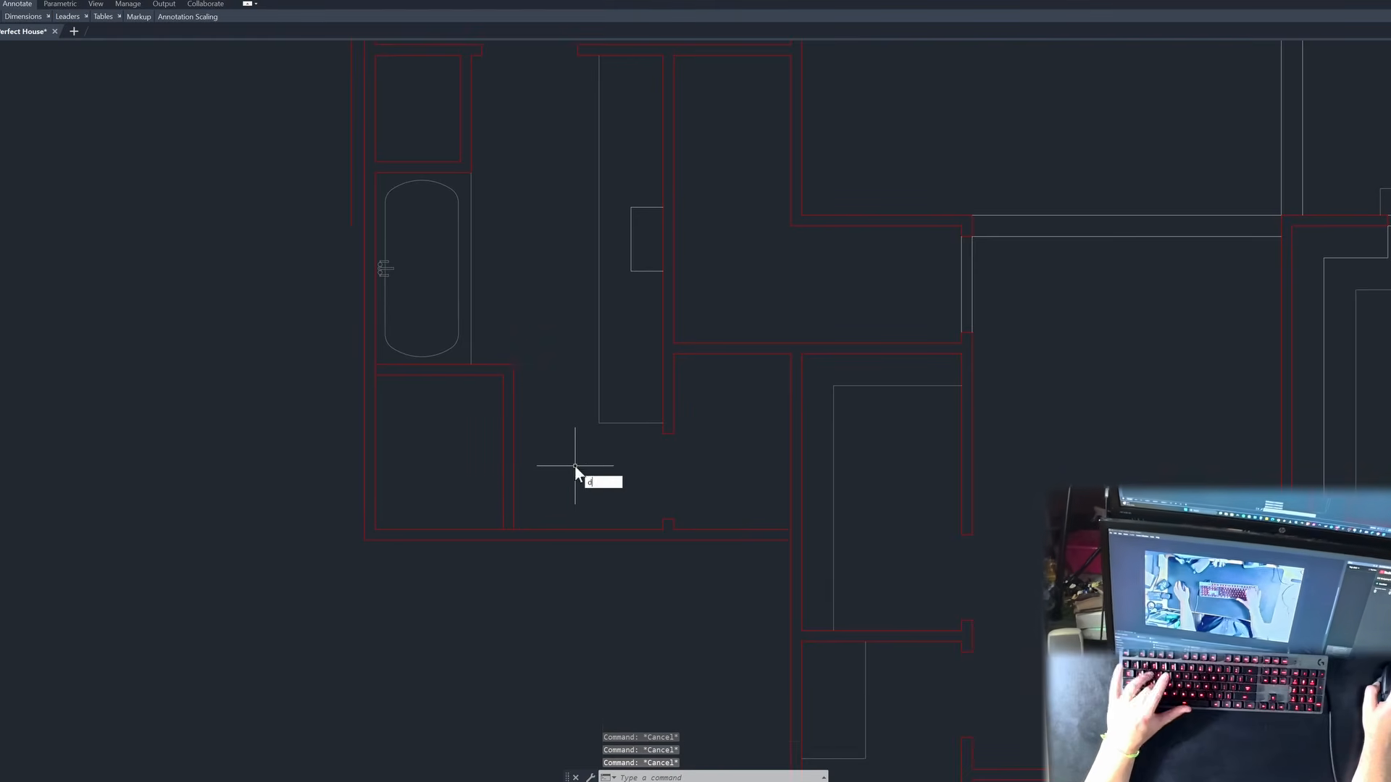
text(li)
key(Return)
click(599, 422)
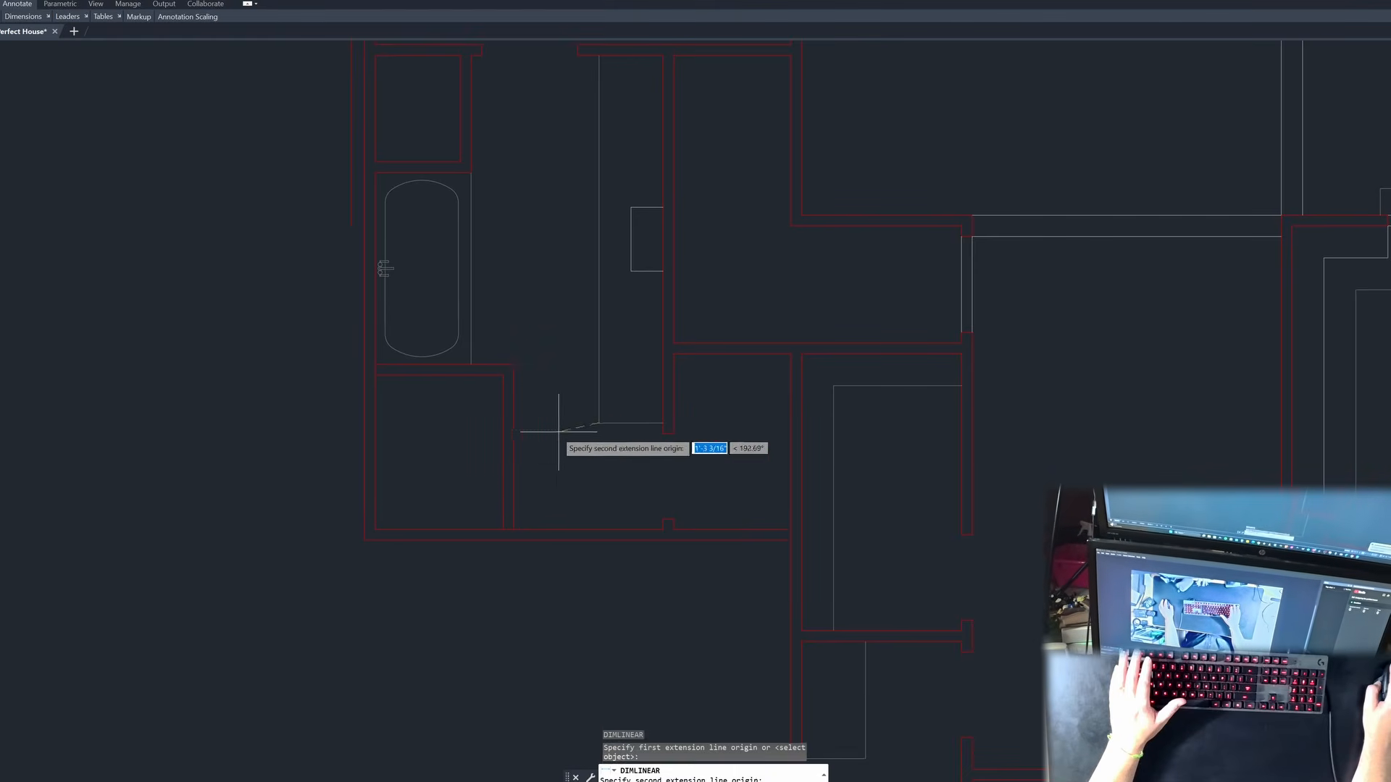
click(514, 422)
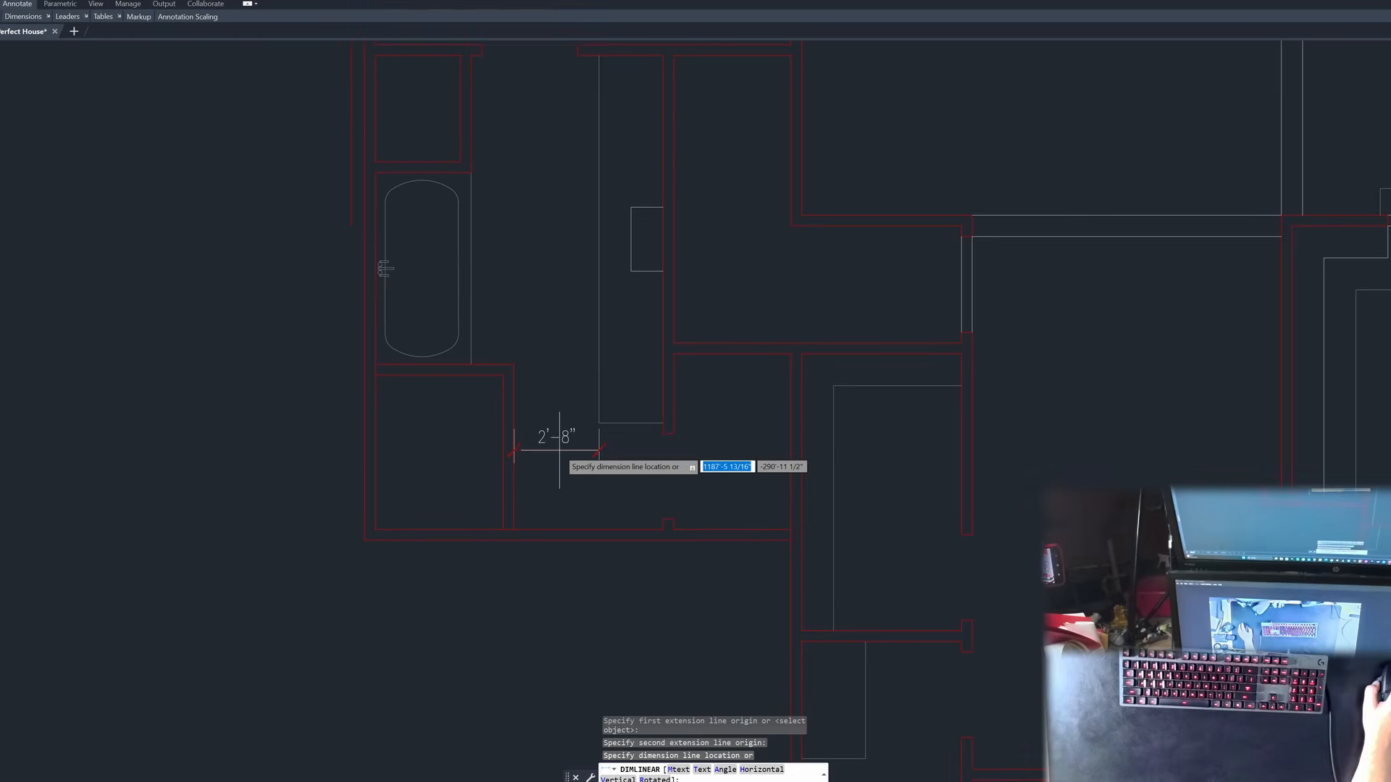
click(559, 451)
key(Escape)
scroll(554, 453, down, 2)
scroll(564, 459, up, 2)
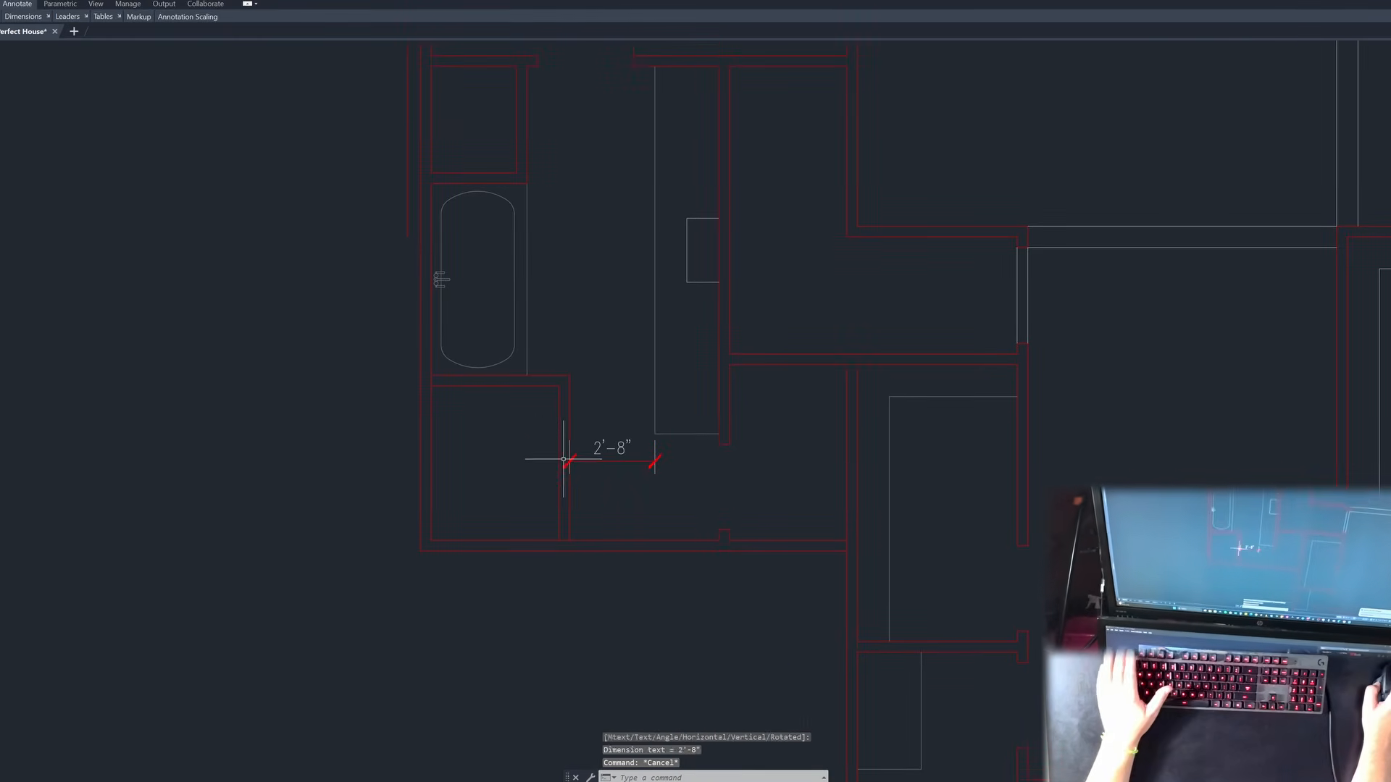
key(Escape)
key(Escape)
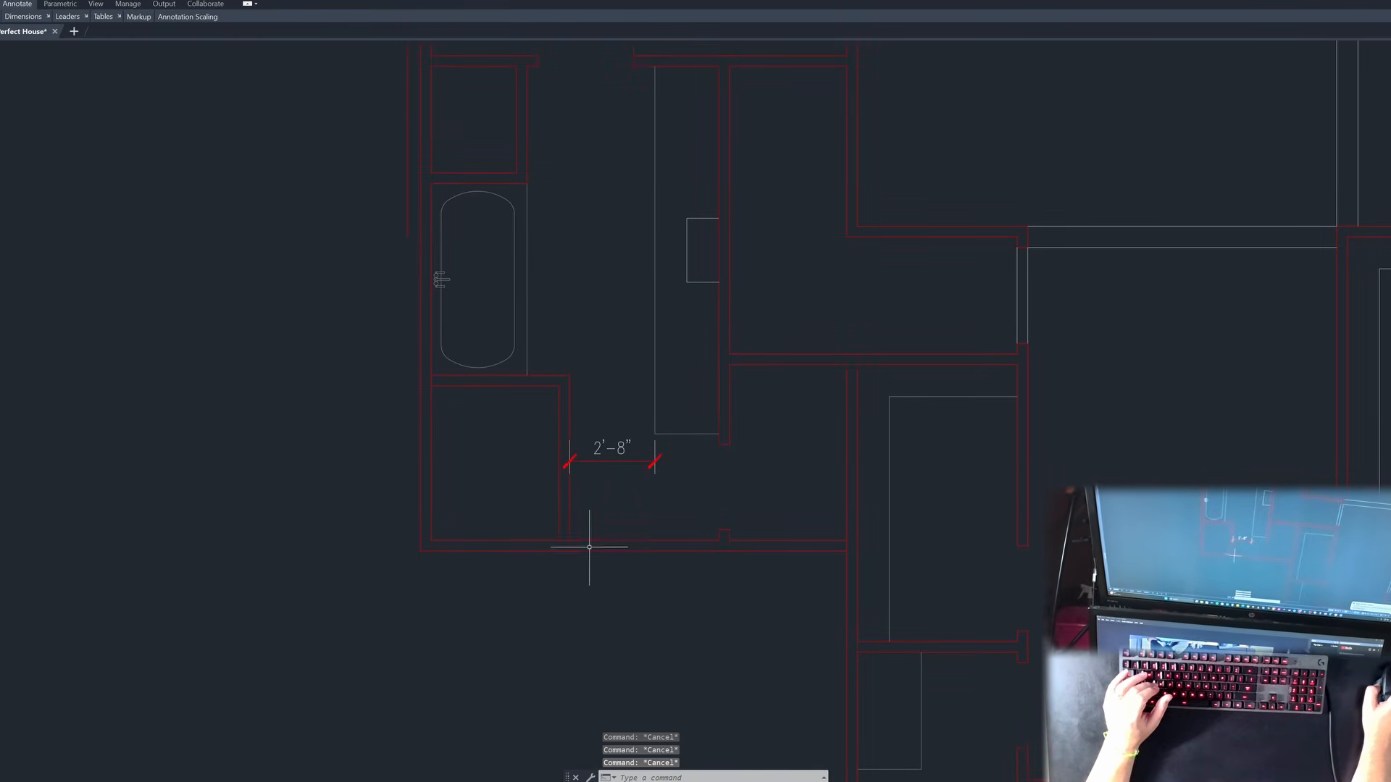
Step: Place a horizontal linear dimension across the space east of the counter wall, from the bedroom wall corner to that wall's face
middle_drag(843, 285, 689, 368)
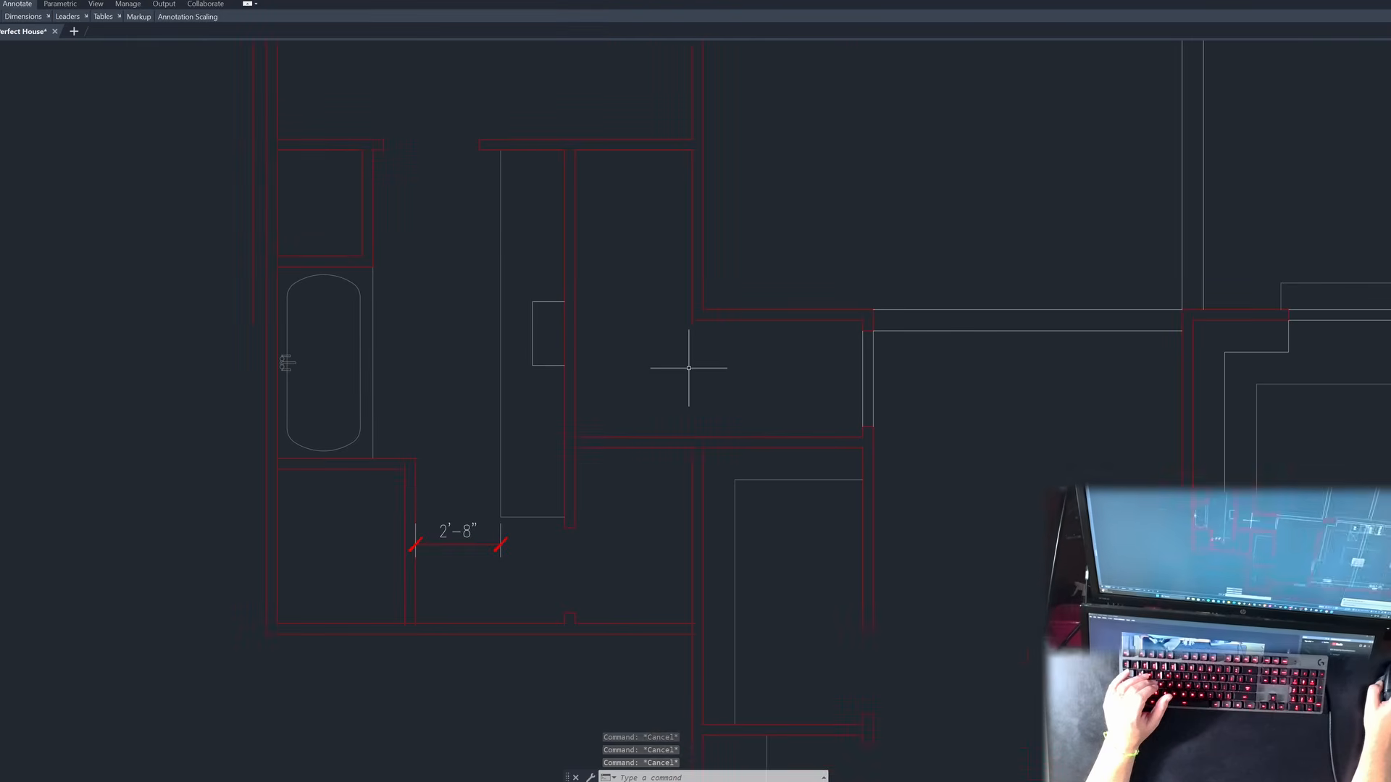
key(Return)
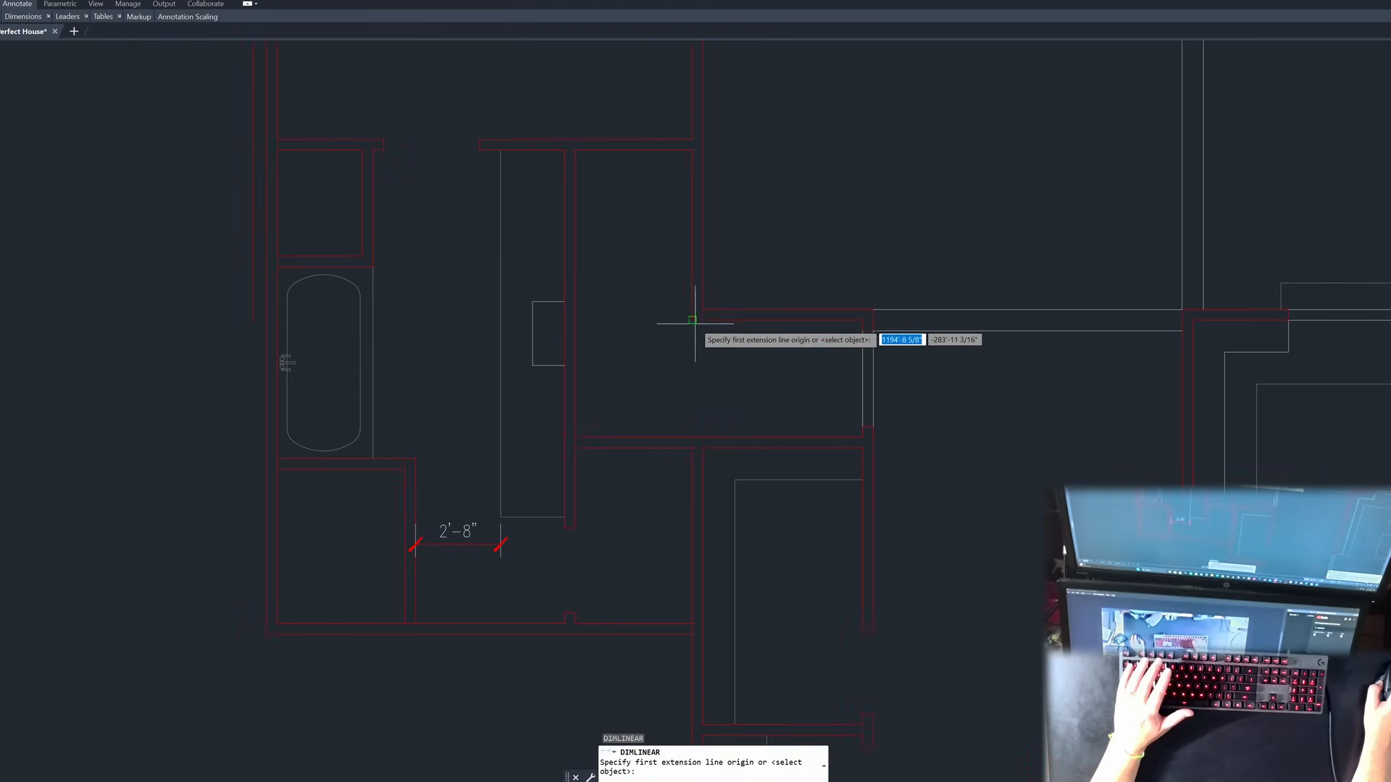
click(692, 319)
click(574, 319)
click(594, 347)
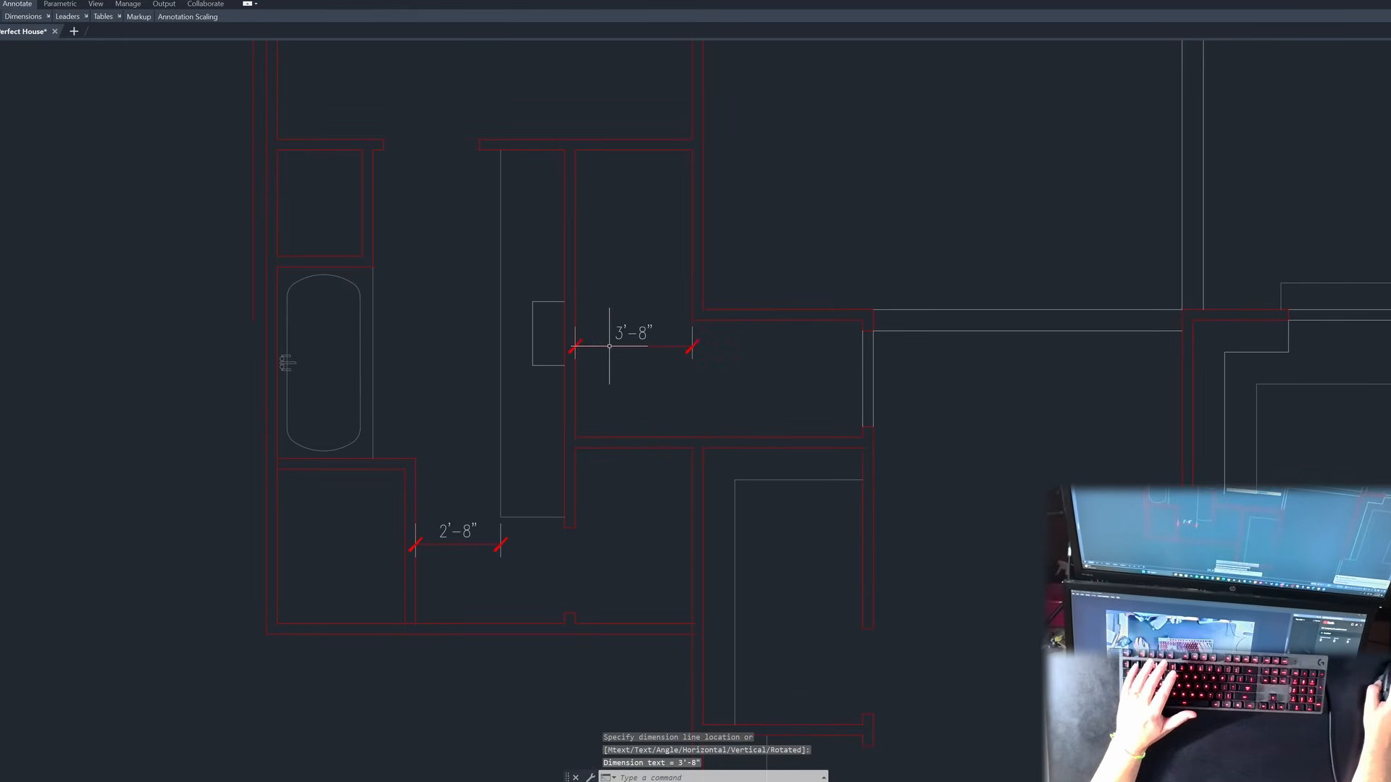
key(Escape)
key(Escape)
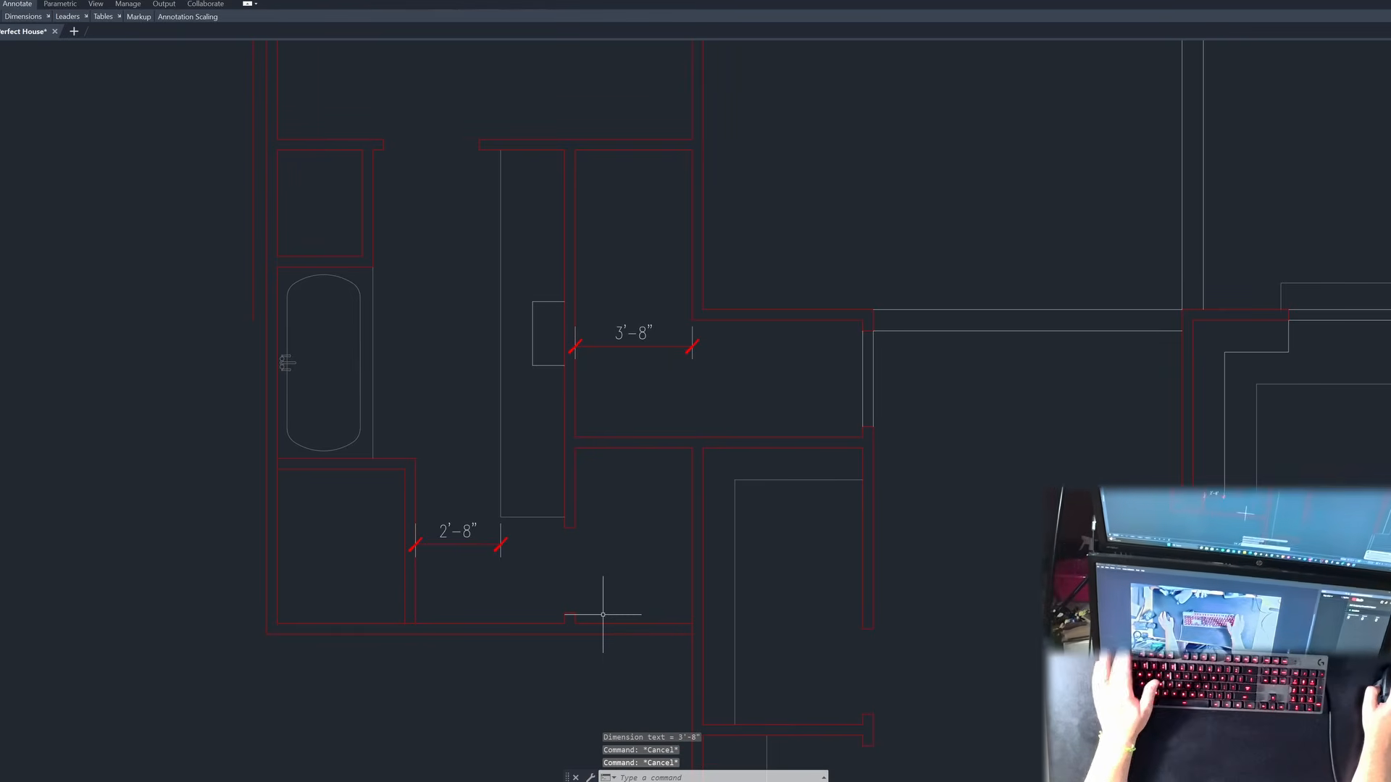
Step: Stretch the bathroom vanity counter and the long wall behind it 4 inches toward the hallway on its right
key(Return)
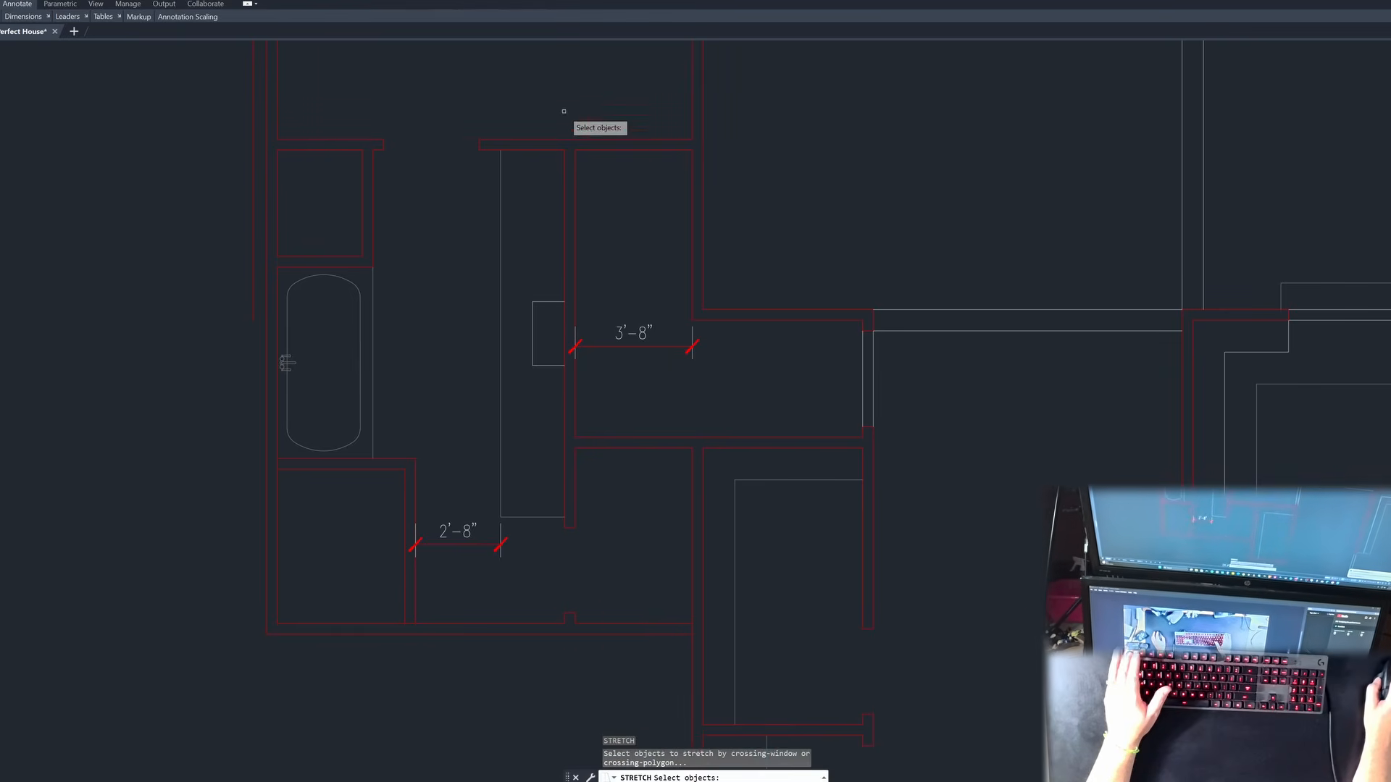
click(578, 98)
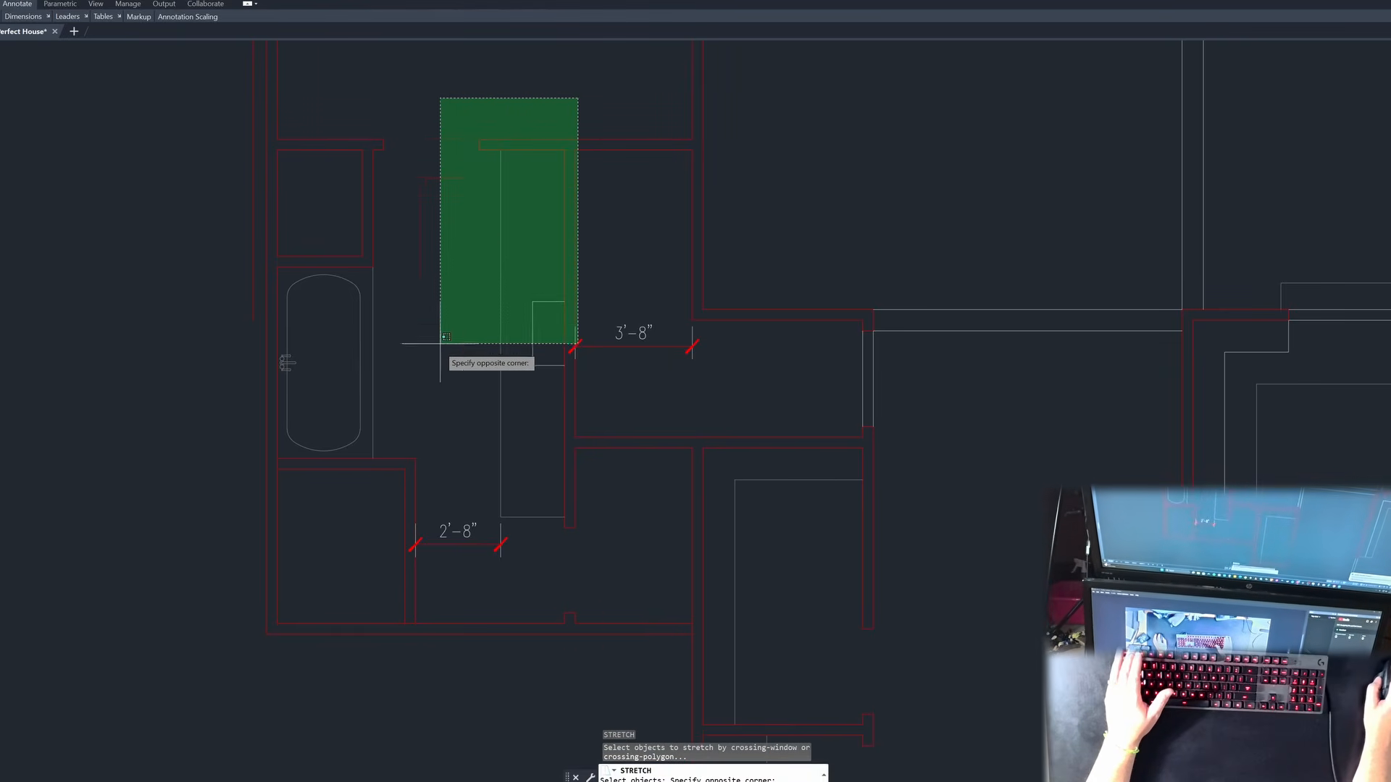
click(497, 699)
key(Return)
click(512, 708)
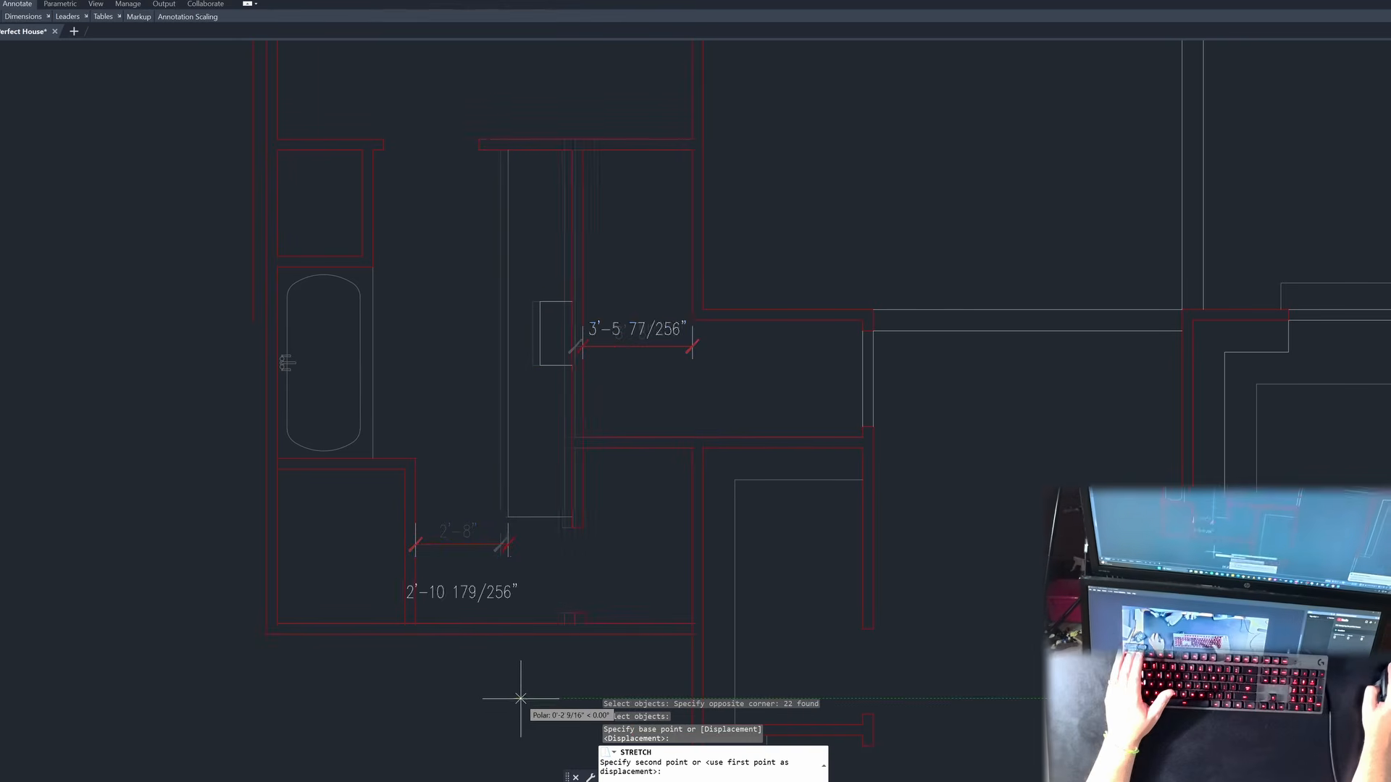
text(4)
key(Return)
Step: Stretch the right wall of the small room below the tub 4 inches to the left, away from the vanity
text(s)
key(Return)
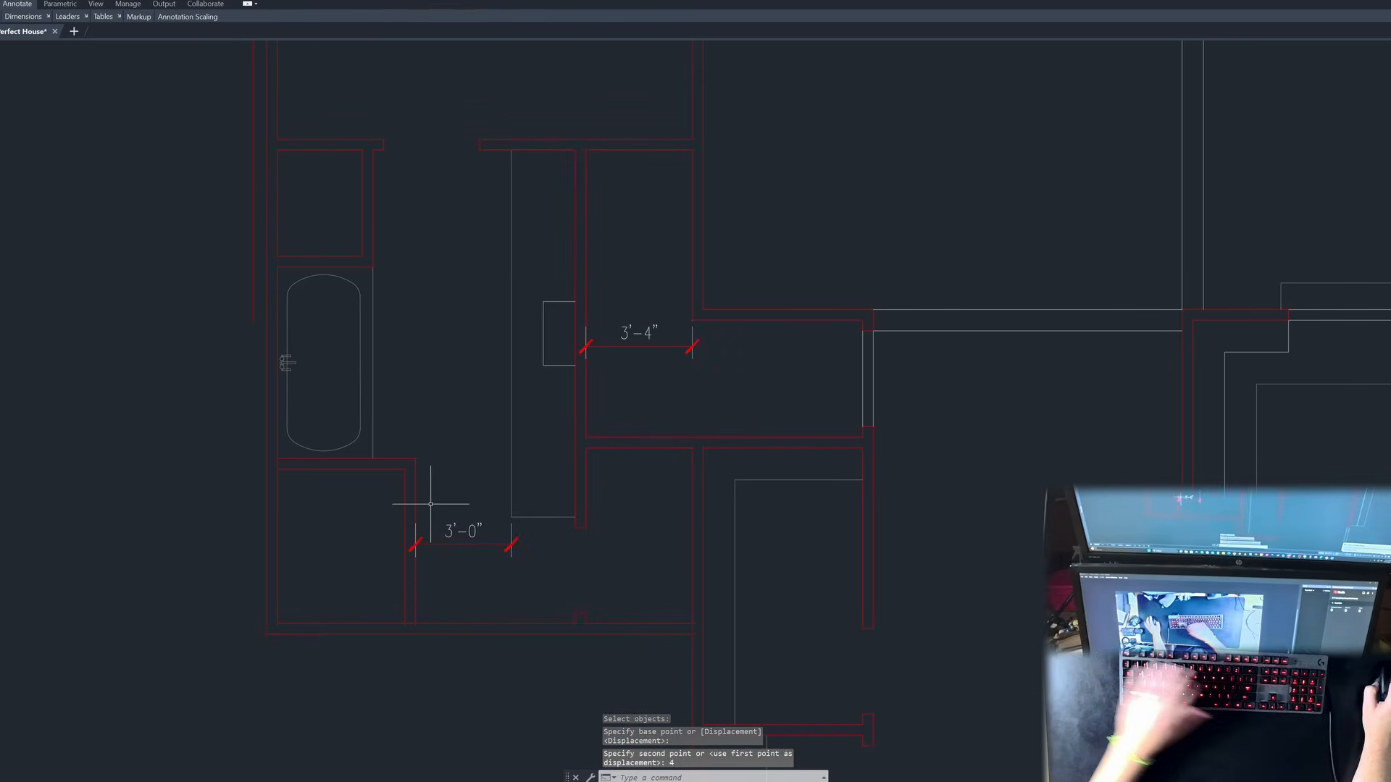
click(435, 420)
click(401, 684)
key(Return)
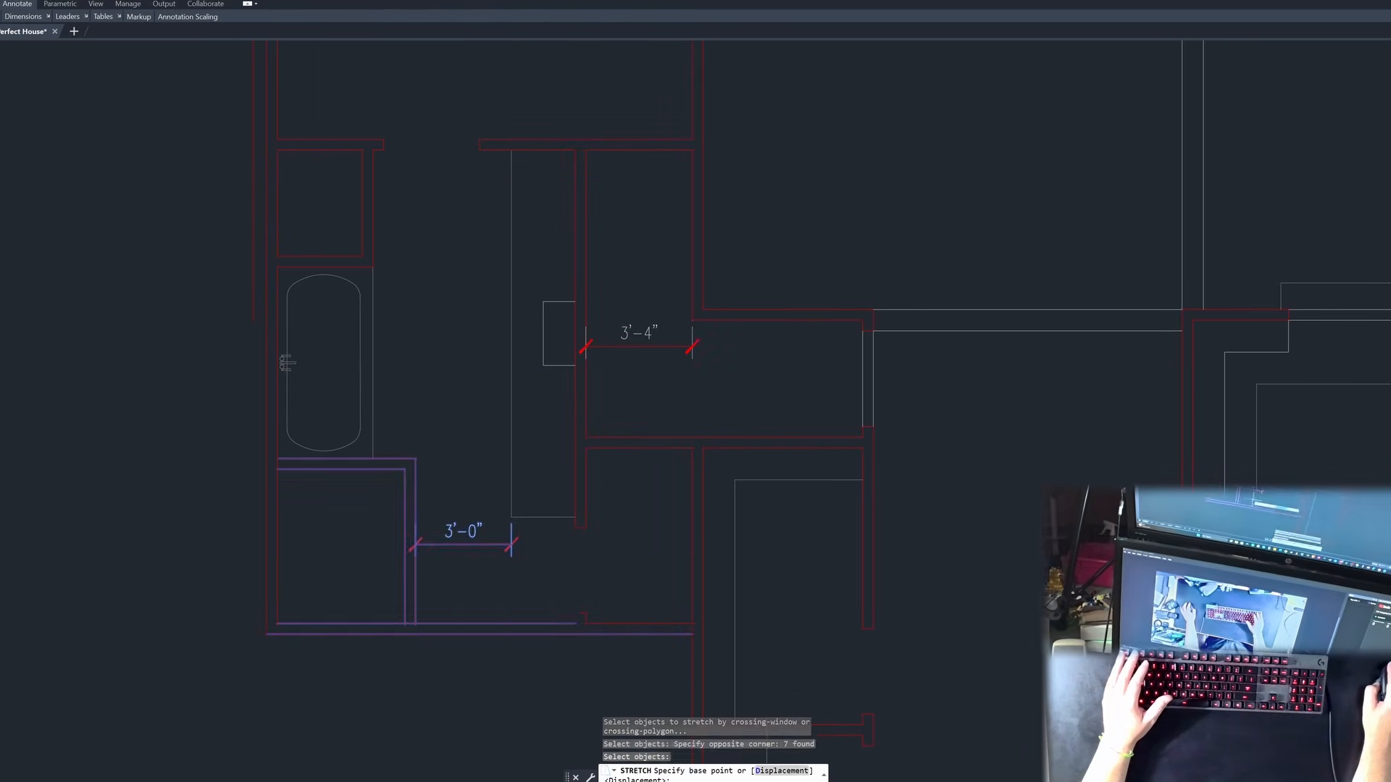
click(480, 589)
text(4)
key(Return)
key(Escape)
key(Escape)
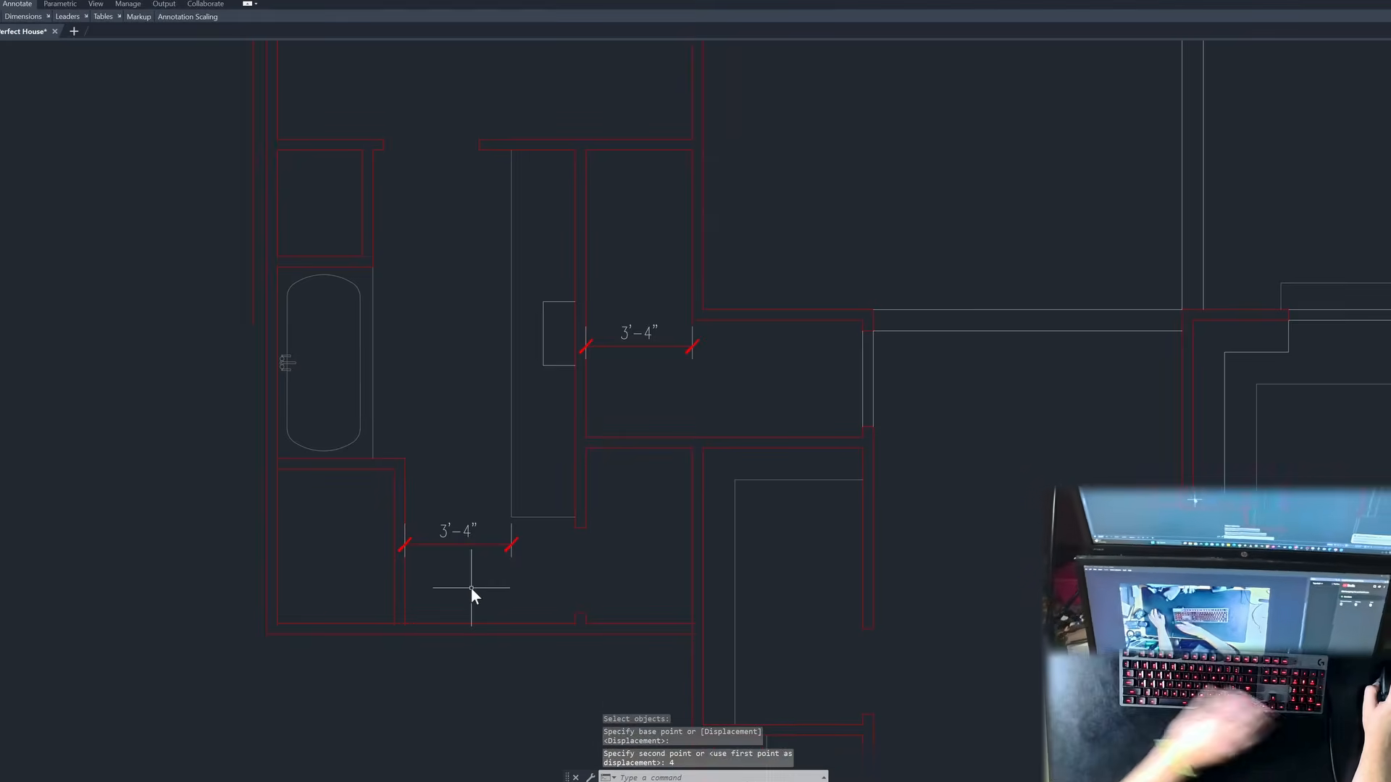
Step: Delete the two clearance dimensions beside the vanity and in the adjoining hallway
click(458, 540)
key(Delete)
click(667, 360)
click(627, 300)
key(Delete)
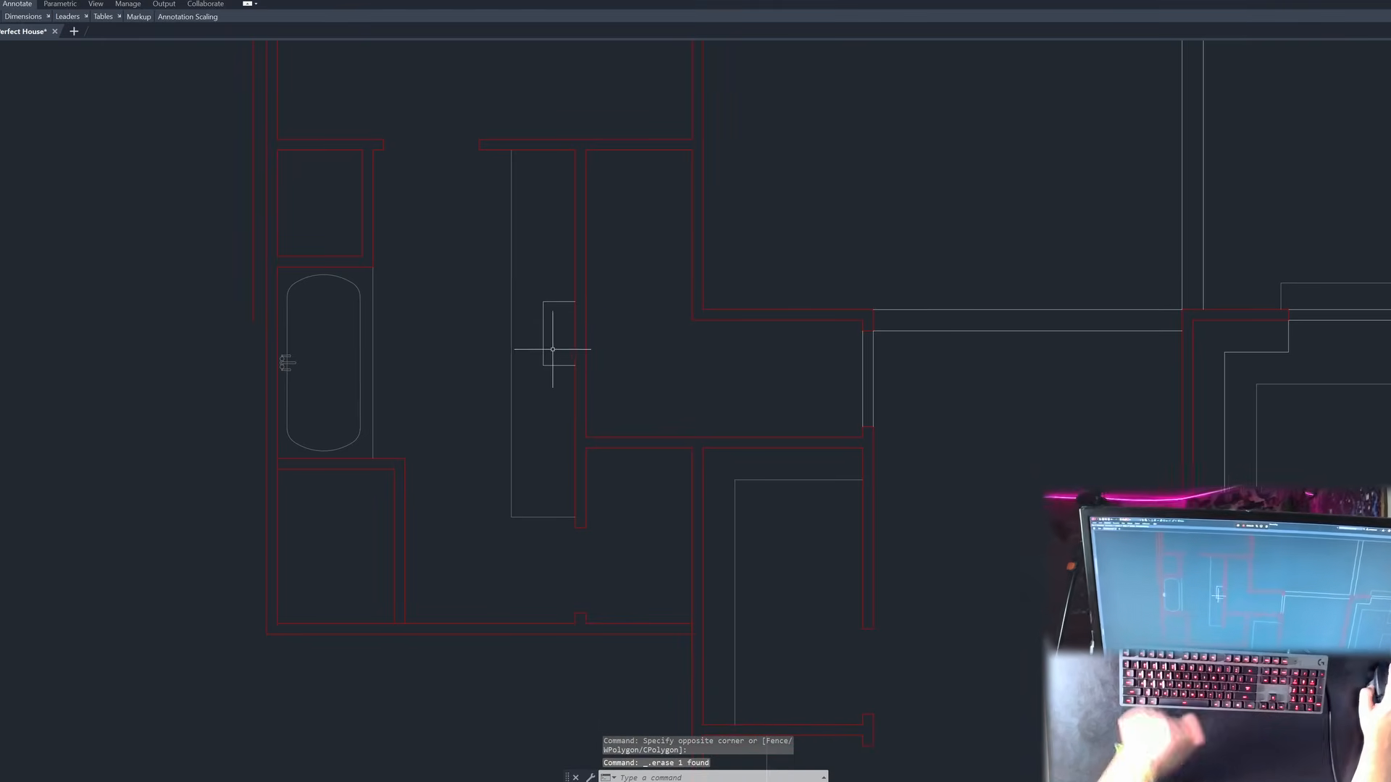
scroll(829, 386, down, 2)
key(Escape)
key(Escape)
key(Escape)
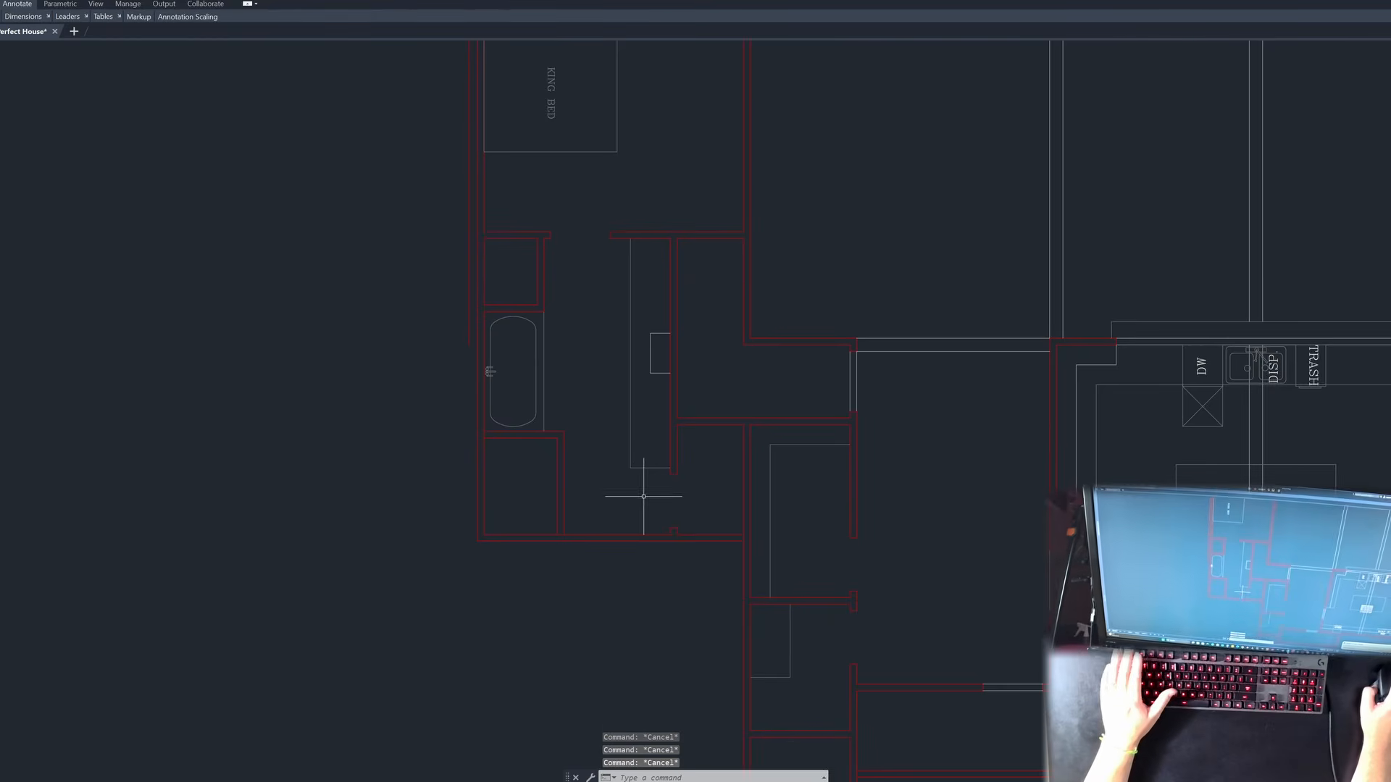
Step: Draw a short line across the thickness of the front wall of the closet above the tub, at its midpoint
scroll(546, 252, up, 2)
text(l)
key(Return)
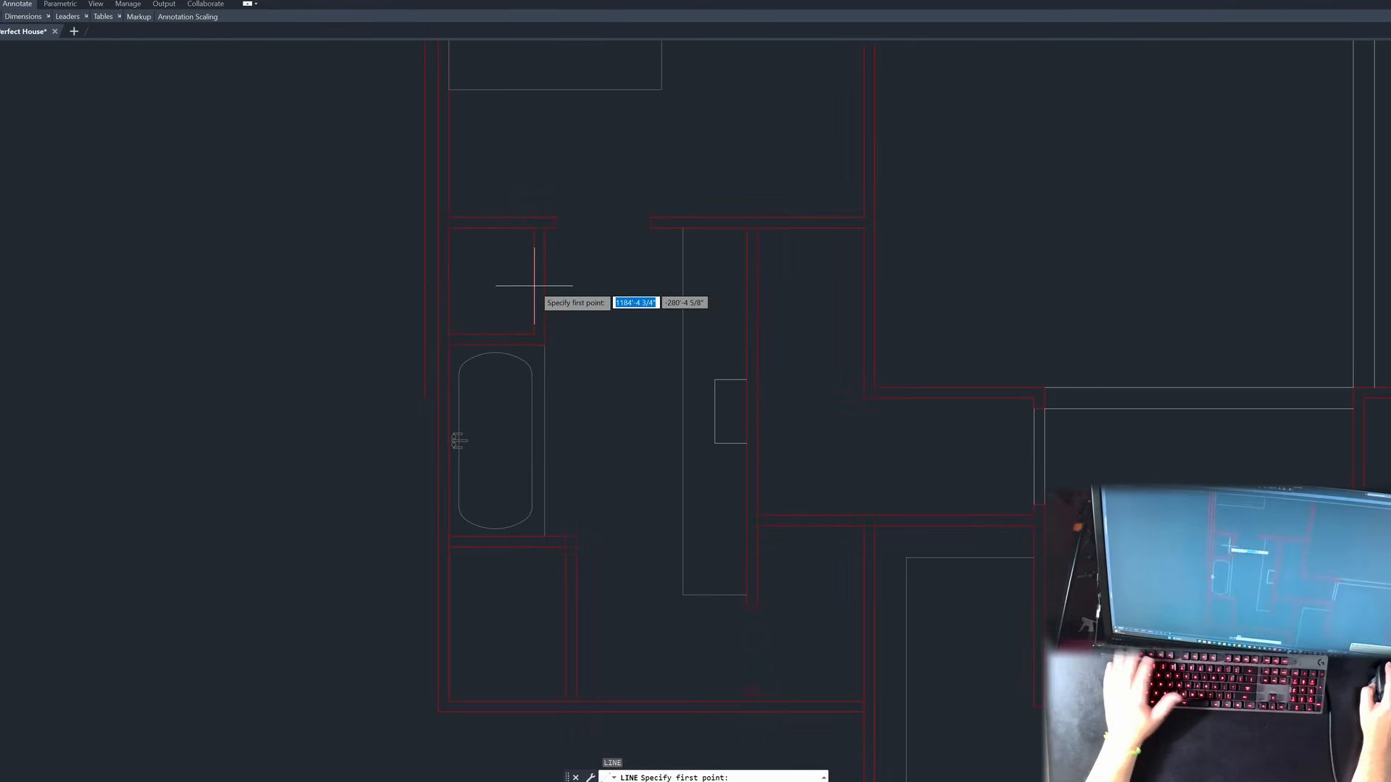
click(538, 272)
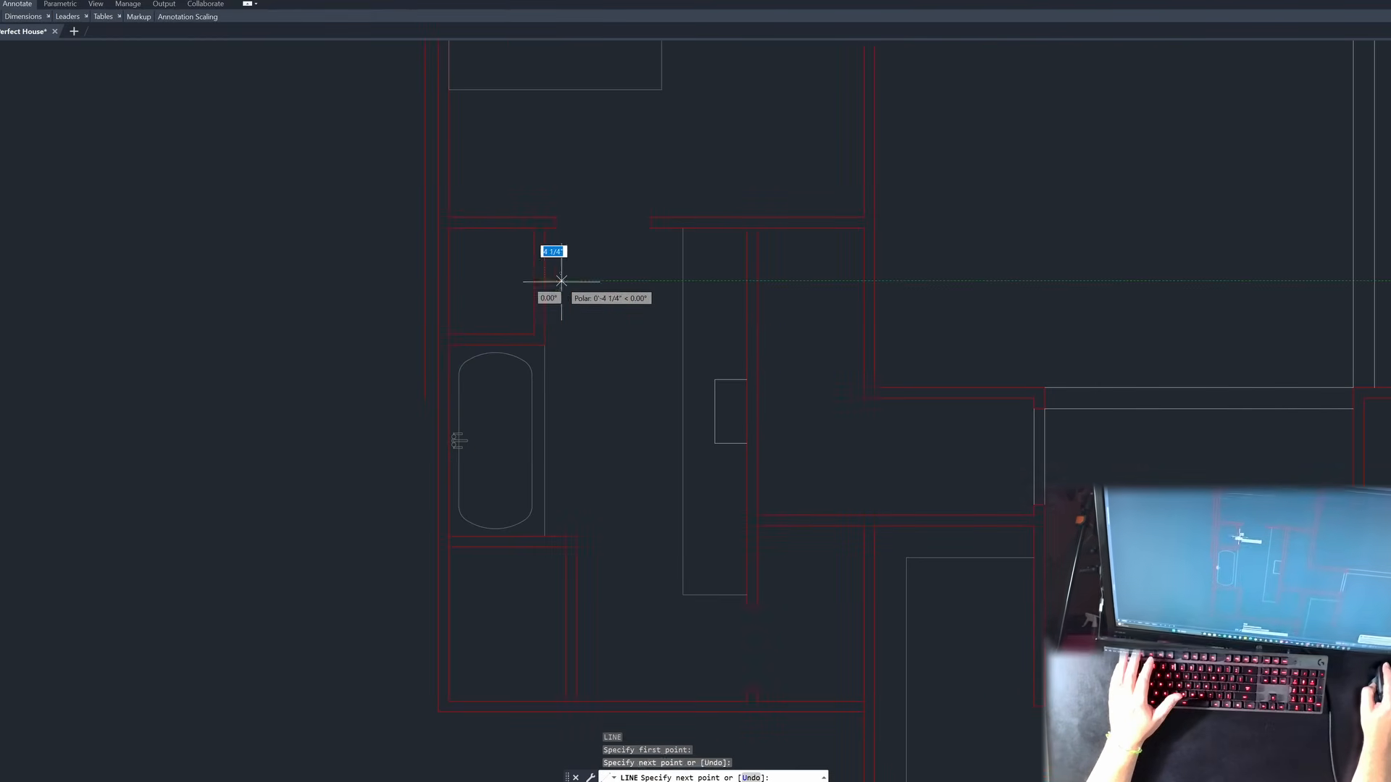
key(Escape)
key(Escape)
Step: Offset the closet wall's centre line 1'-4" to both sides and delete the original line
key(Return)
text(1'4)
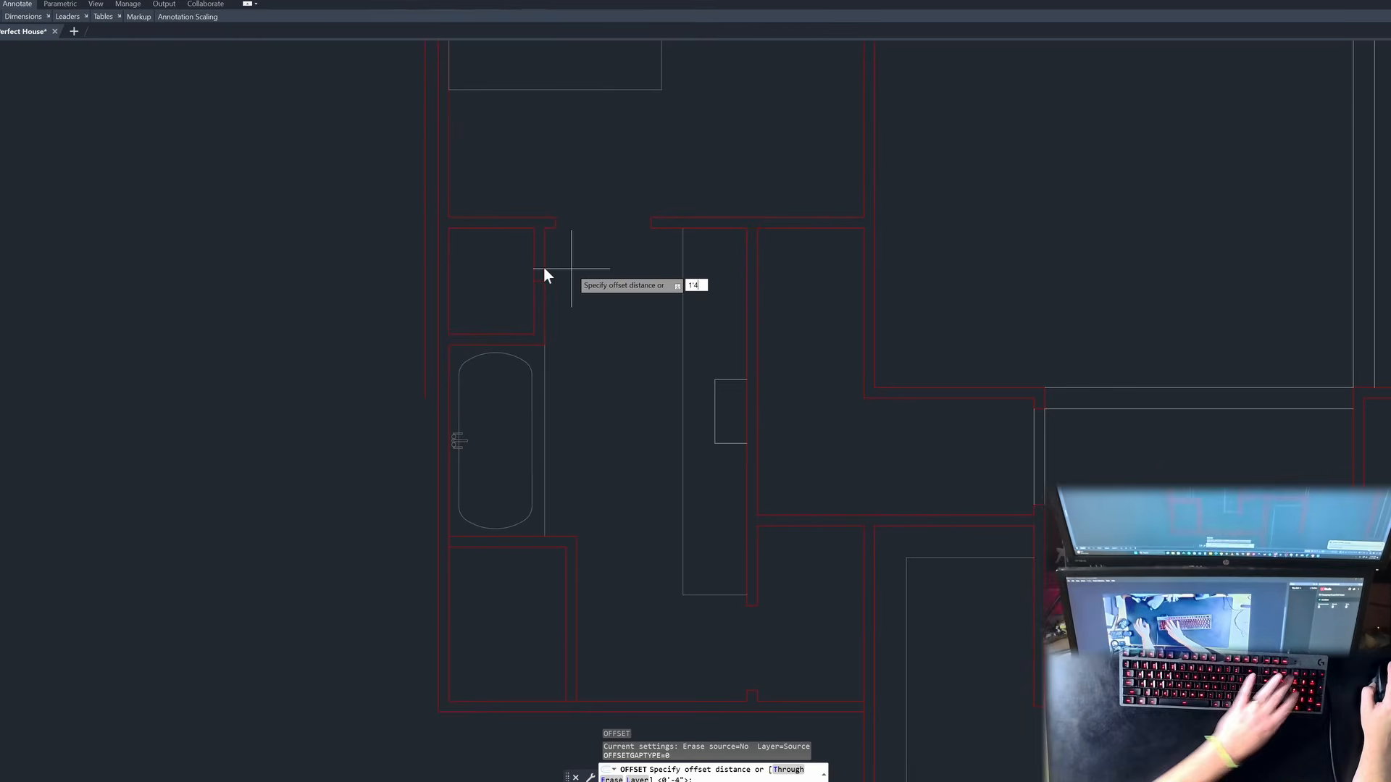
key(Return)
click(542, 282)
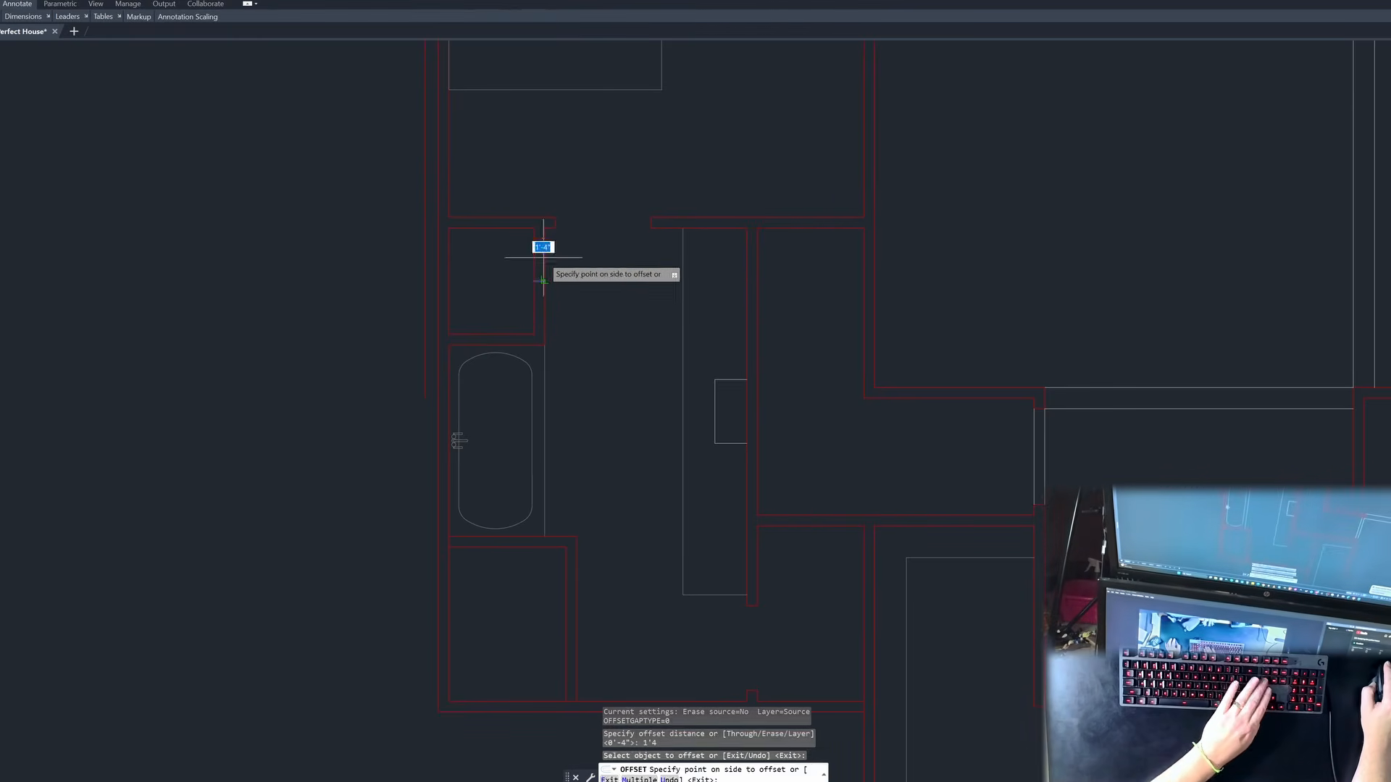
click(540, 284)
click(539, 282)
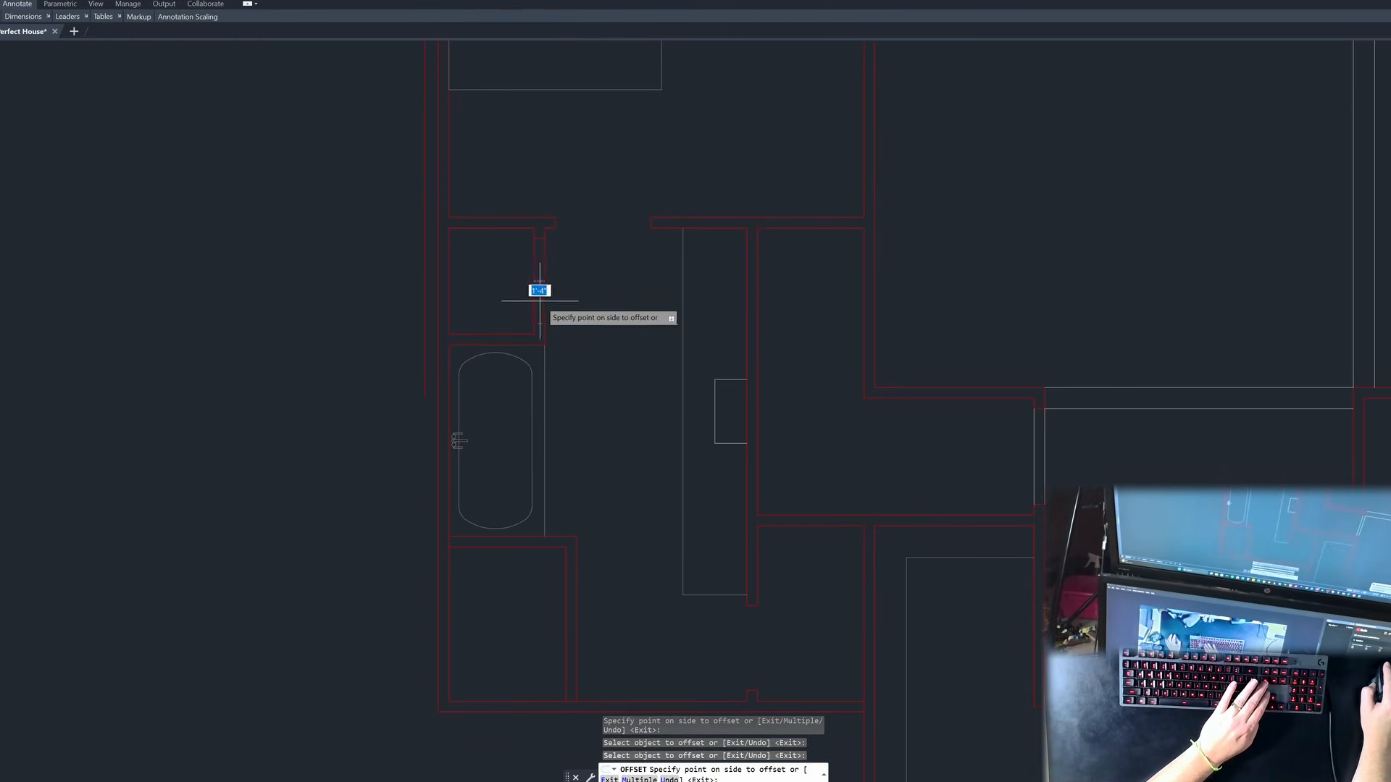
click(540, 300)
key(Return)
click(538, 280)
key(Delete)
key(Escape)
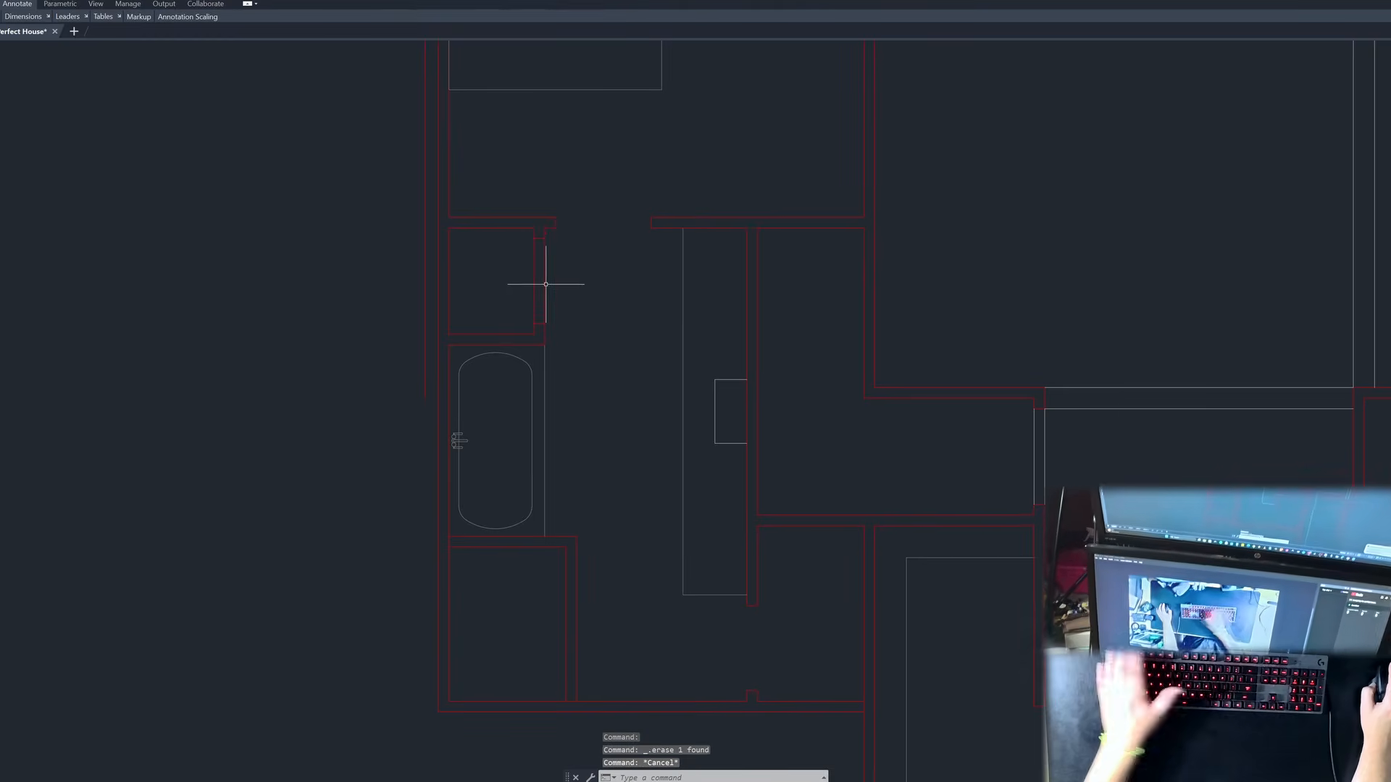
Step: Trim the closet's front wall lines between the two offset lines to form a door opening
key(Escape)
text(tr)
key(space)
click(561, 275)
click(532, 275)
key(Escape)
key(Escape)
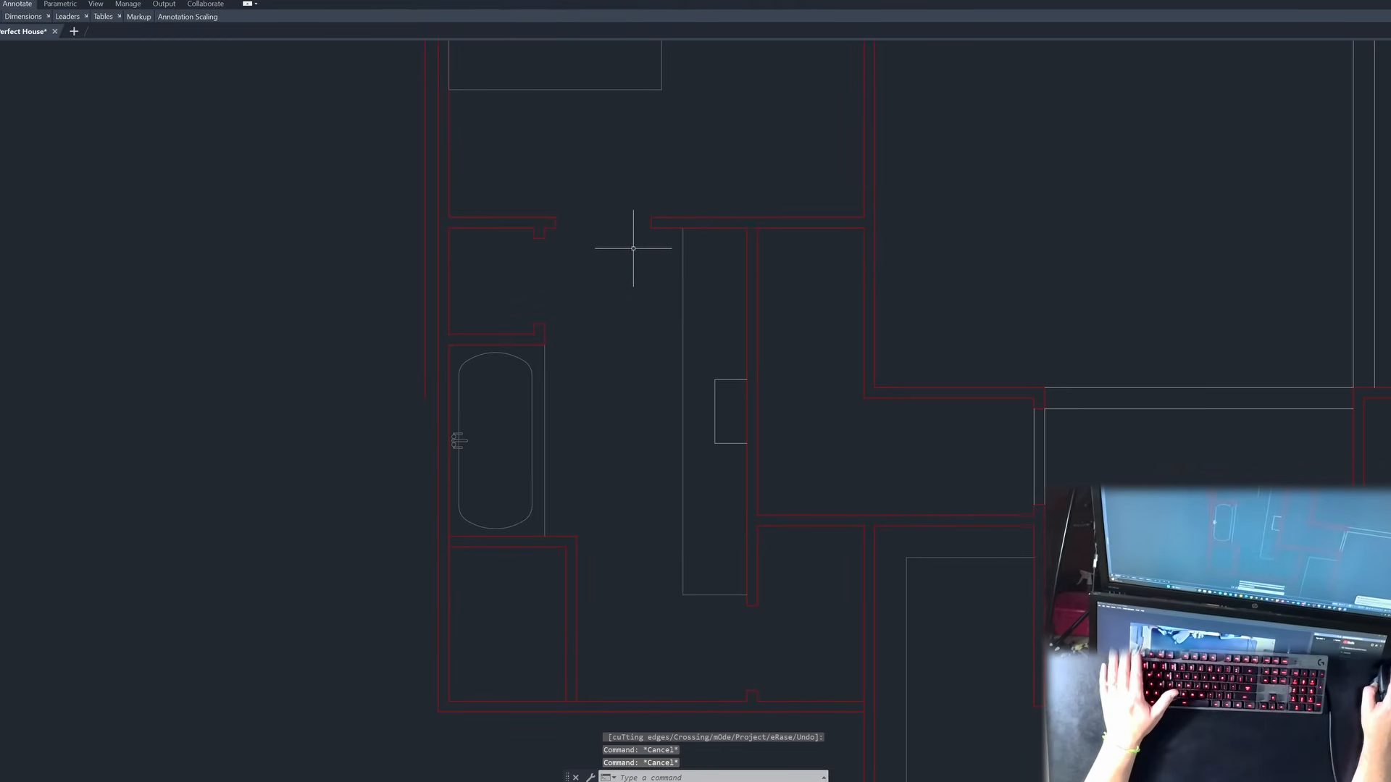
key(Escape)
Step: Offset the back wall line of the closet above the tub 2' inward as a shelf line
text(o)
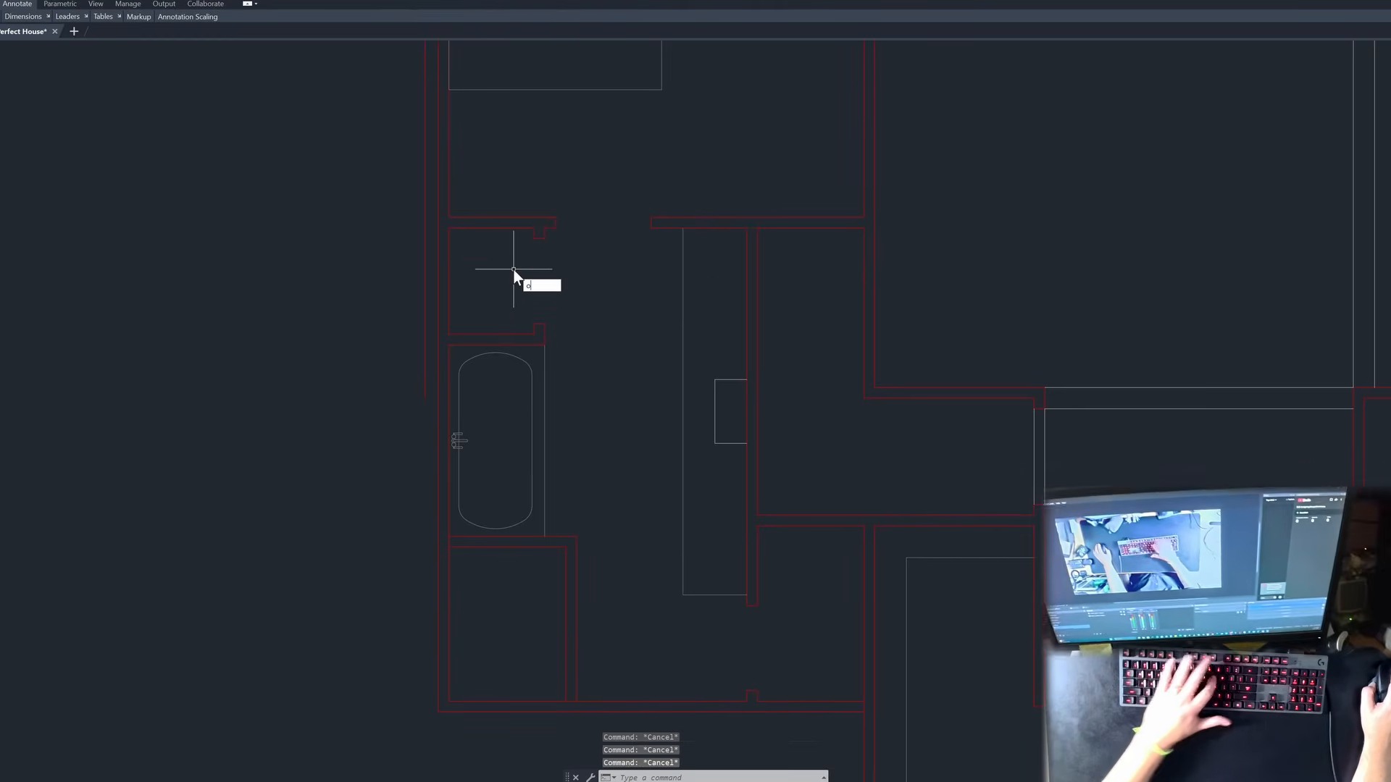
key(Return)
text(2')
key(Return)
click(448, 271)
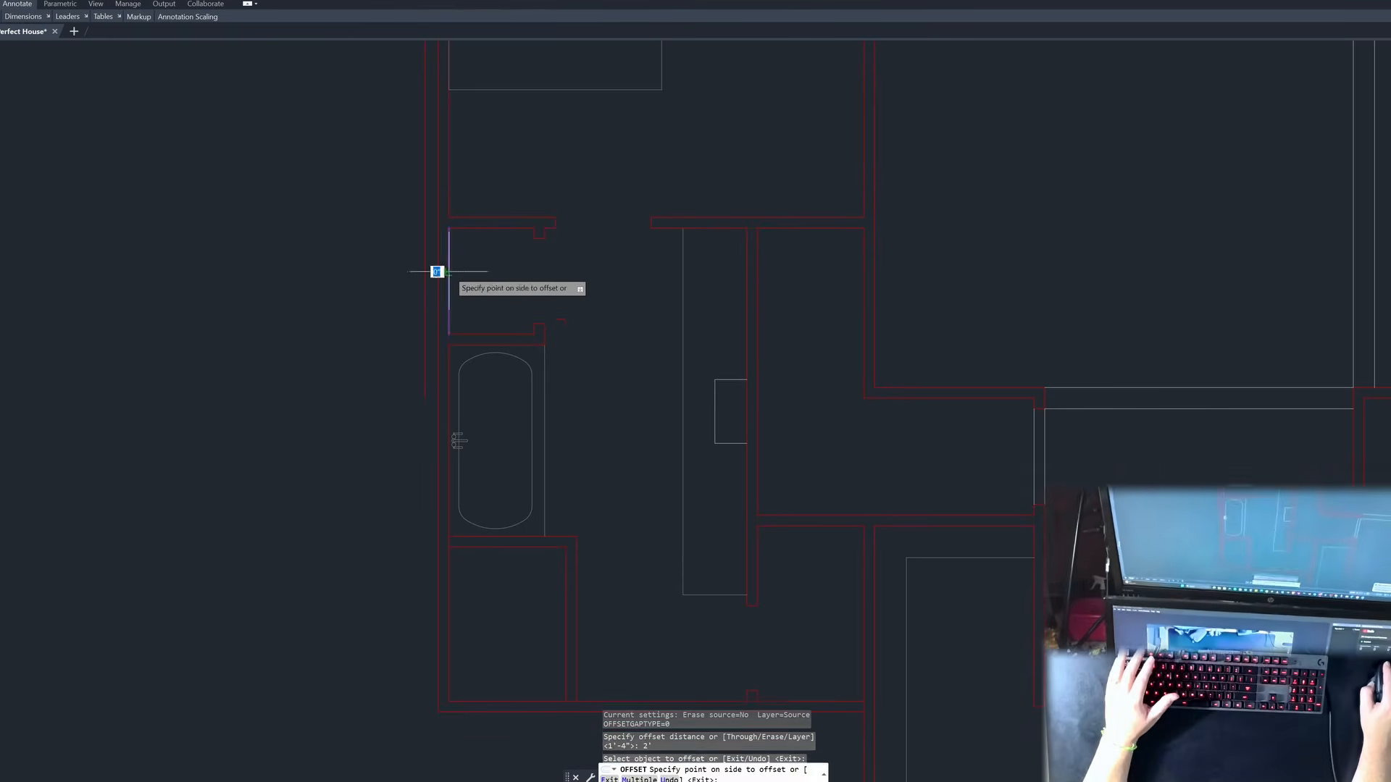
click(534, 294)
key(Escape)
key(Escape)
text(ma)
key(BackSpace)
key(Return)
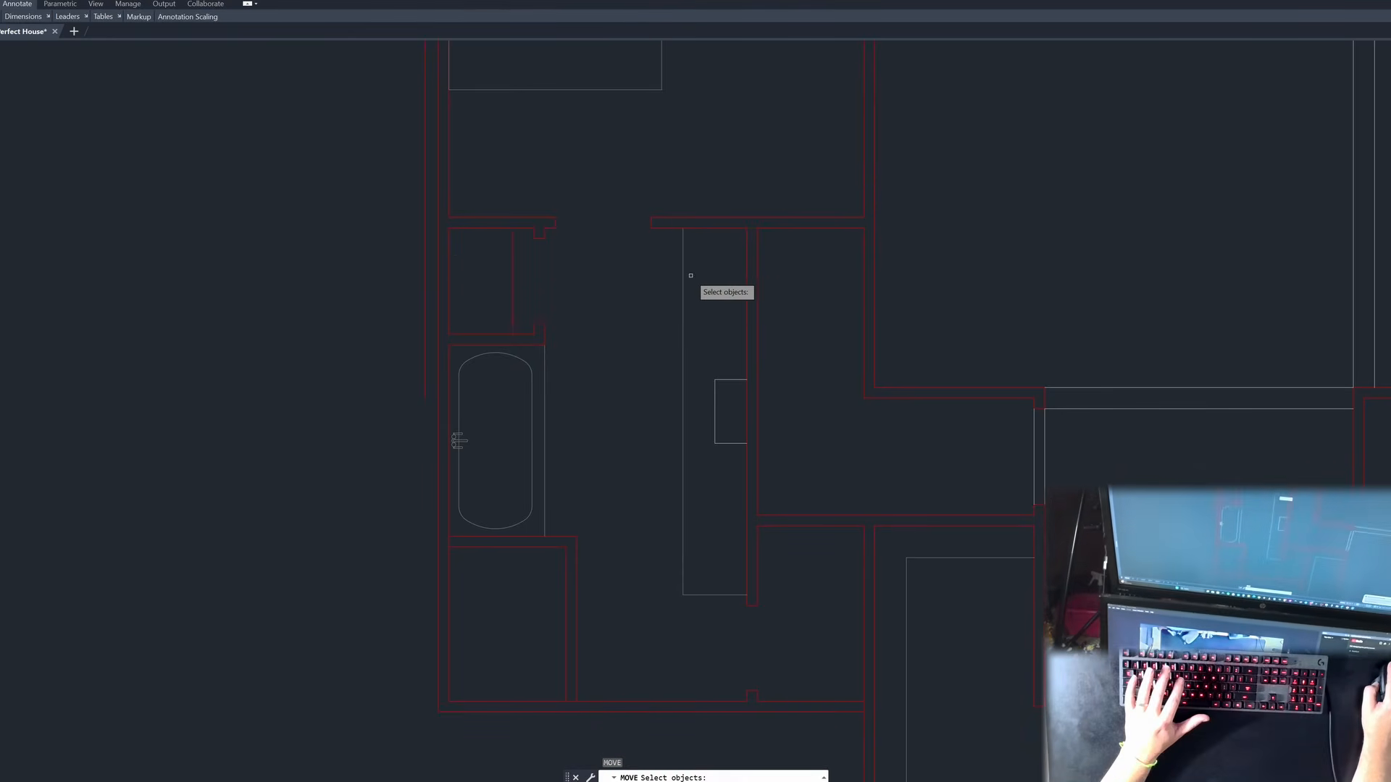
click(682, 287)
key(Return)
scroll(637, 290, down, 2)
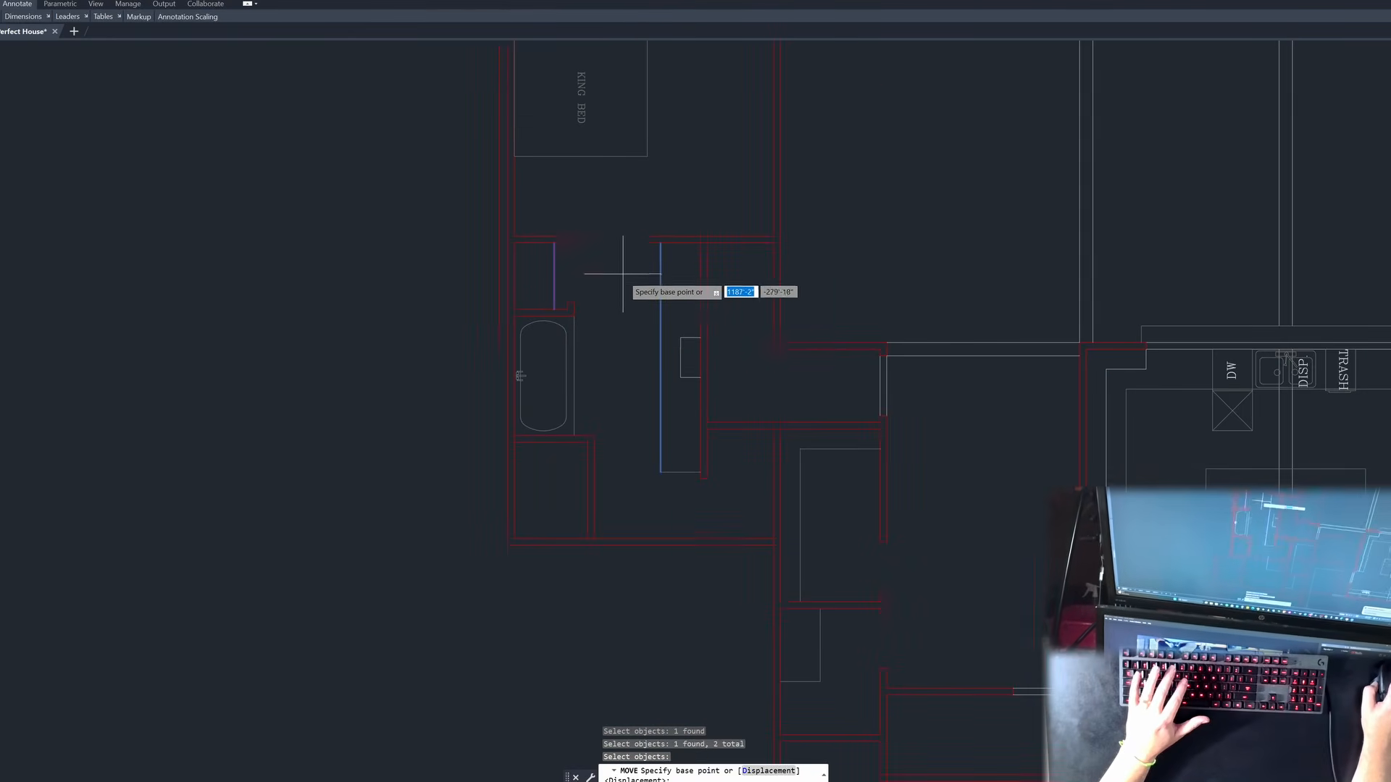
key(Escape)
Step: Match the properties of the vanity counter's front line onto the new shelf line in the closet
text(ma)
key(Return)
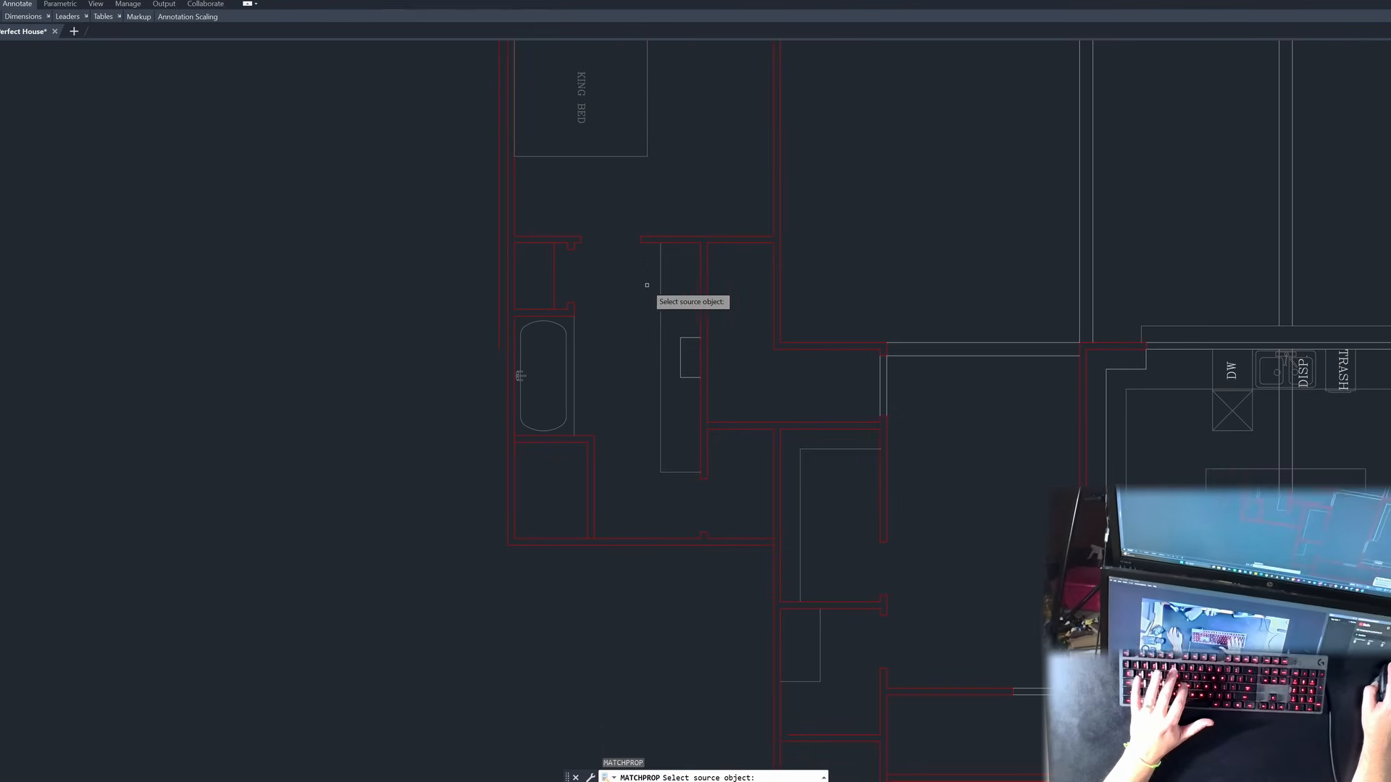
click(662, 276)
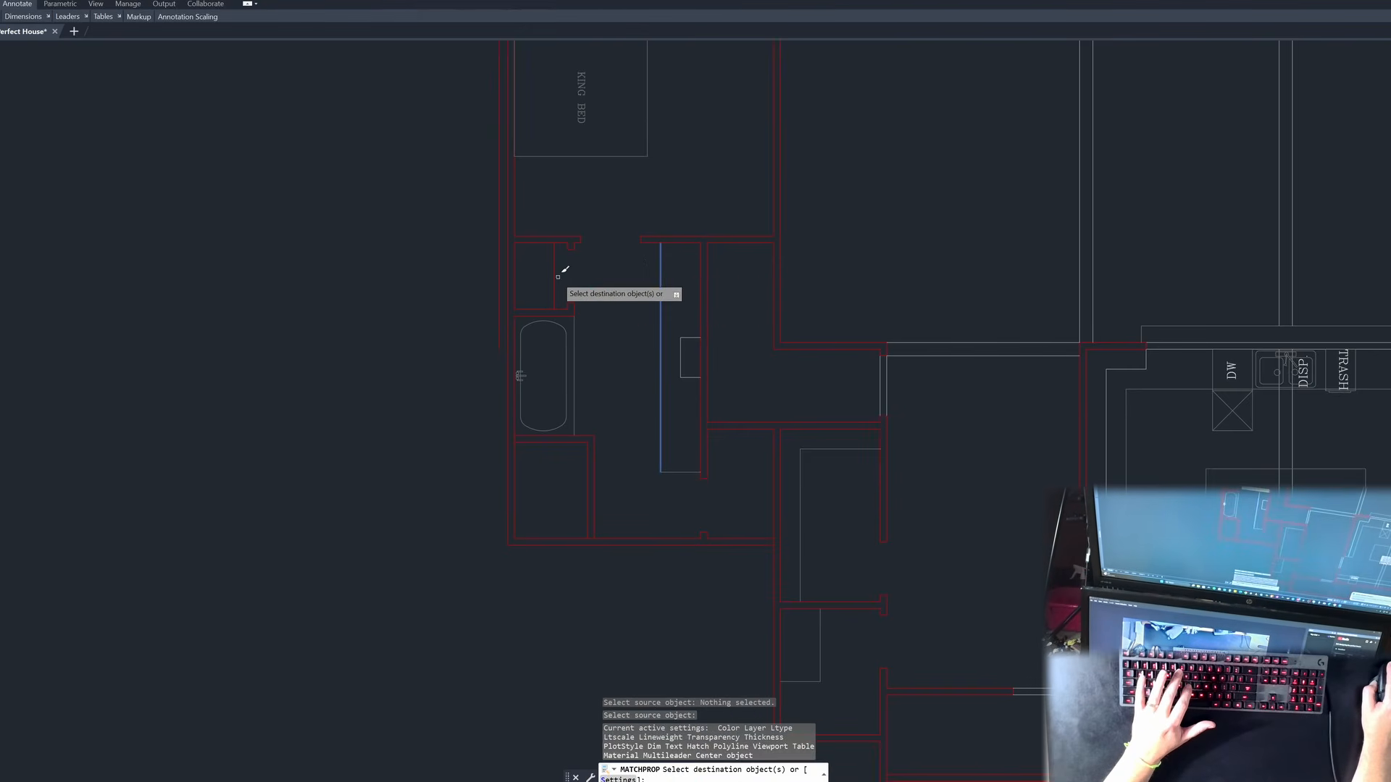
click(555, 278)
key(Return)
scroll(567, 345, down, 2)
key(Escape)
key(Escape)
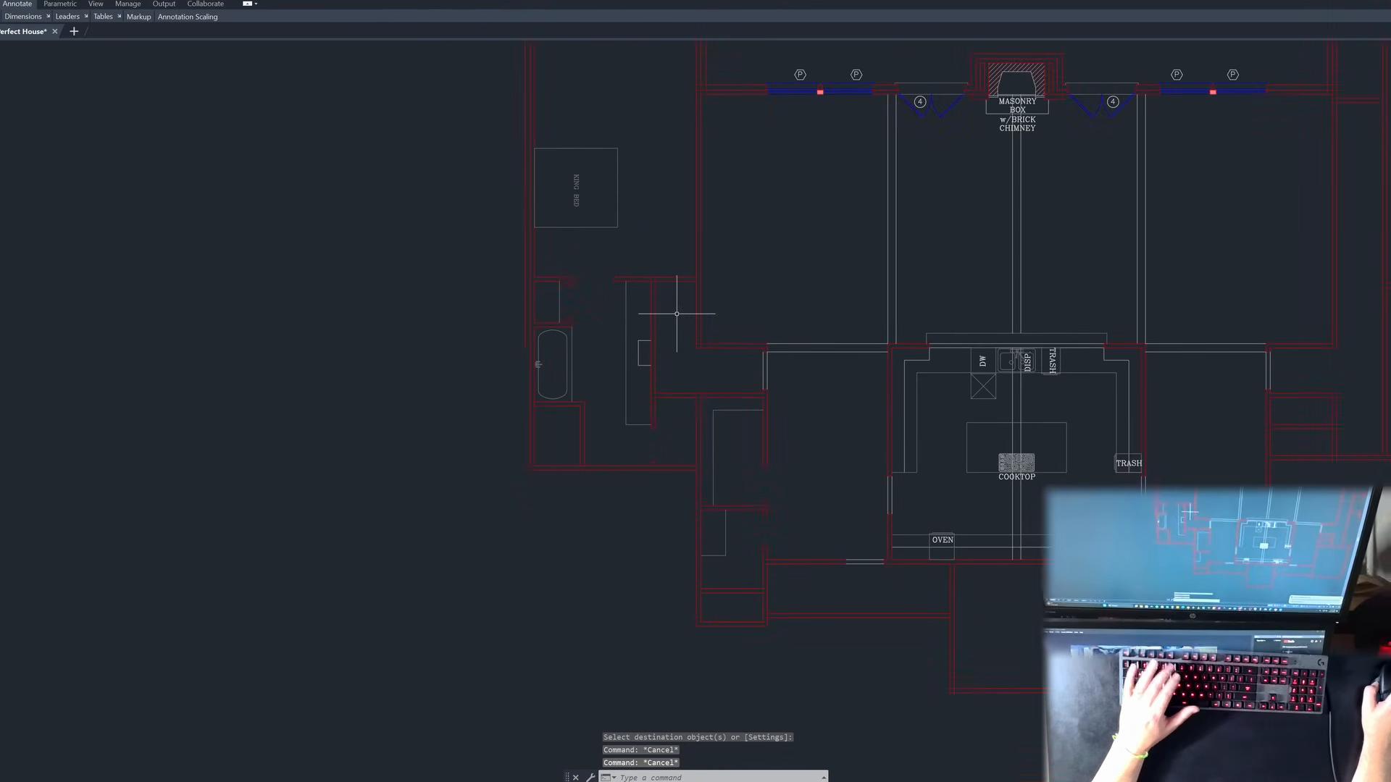
Step: Examine the bathroom, hallway and neighbouring closets in the context of the whole floor plan
scroll(665, 324, up, 3)
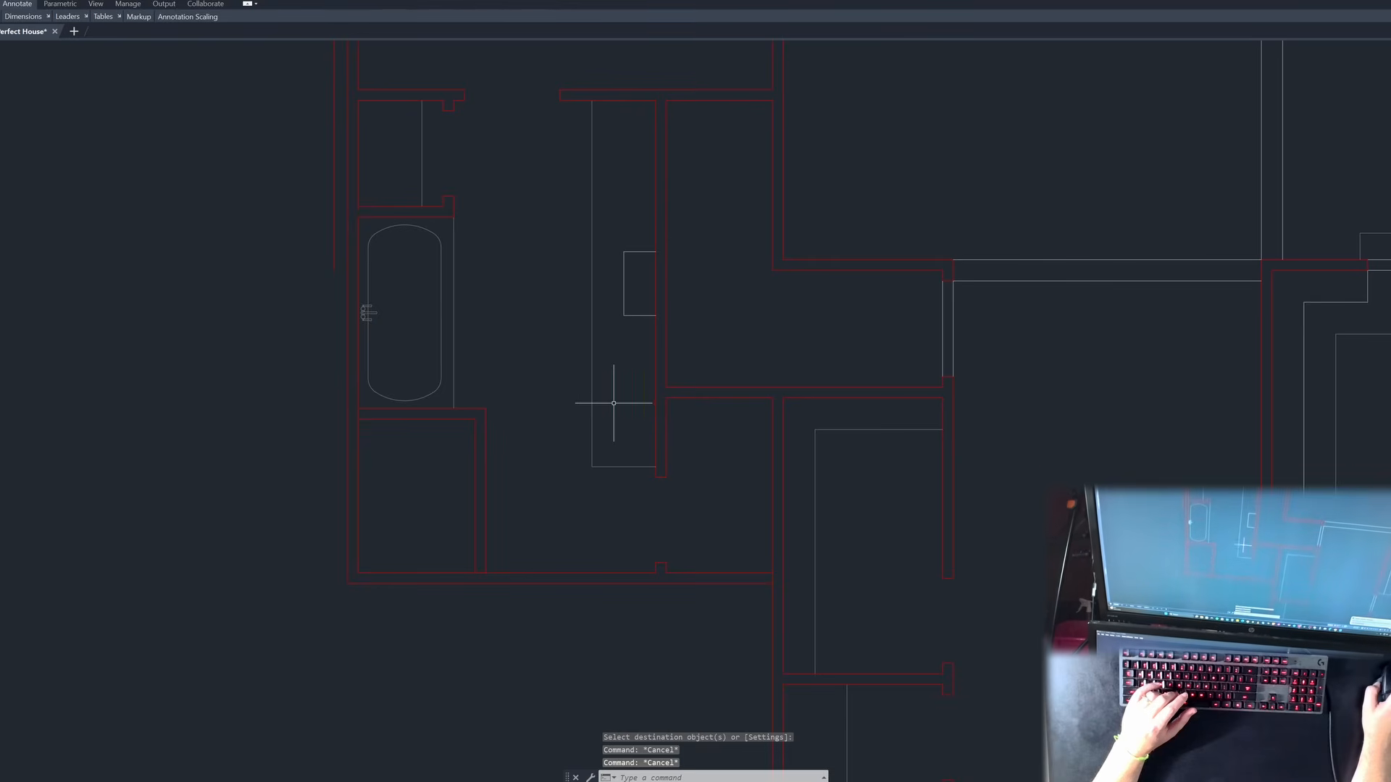
scroll(538, 341, down, 2)
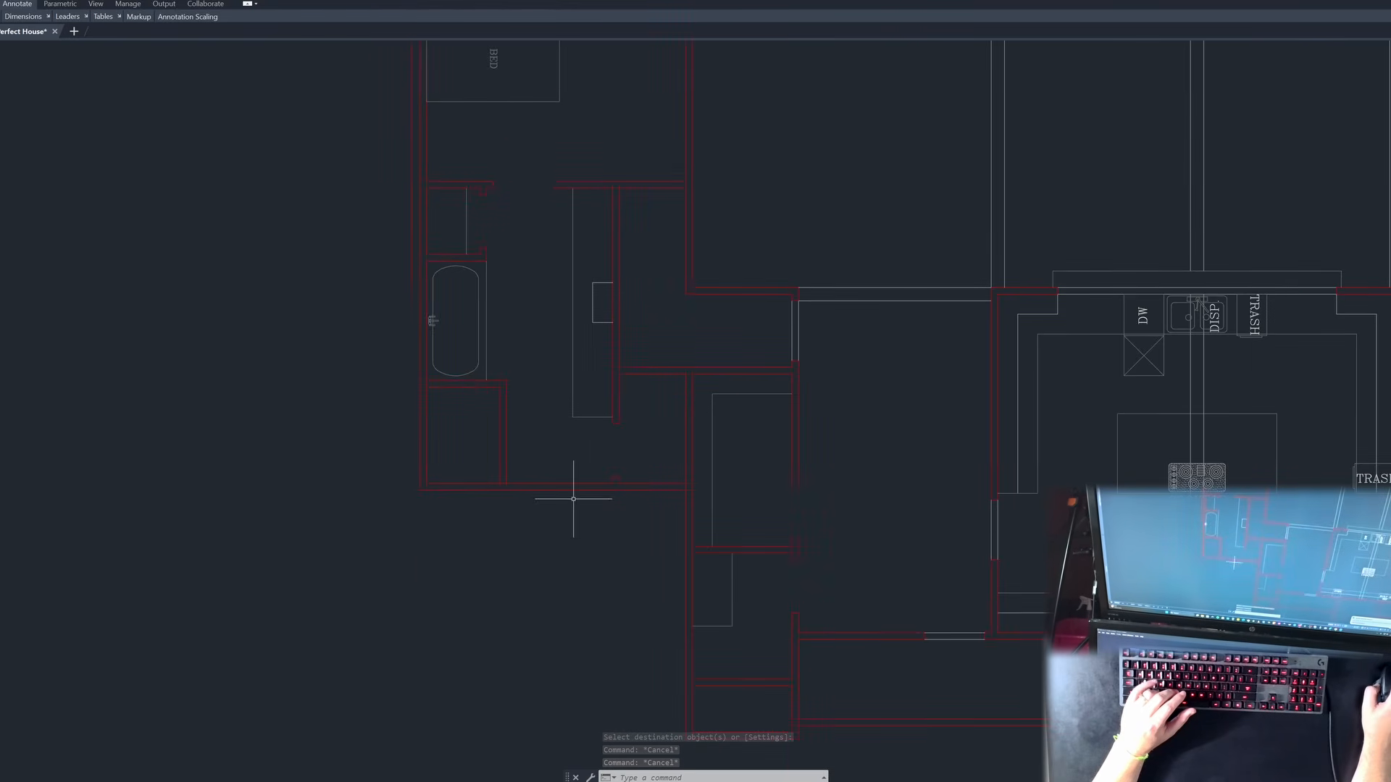
scroll(639, 473, up, 2)
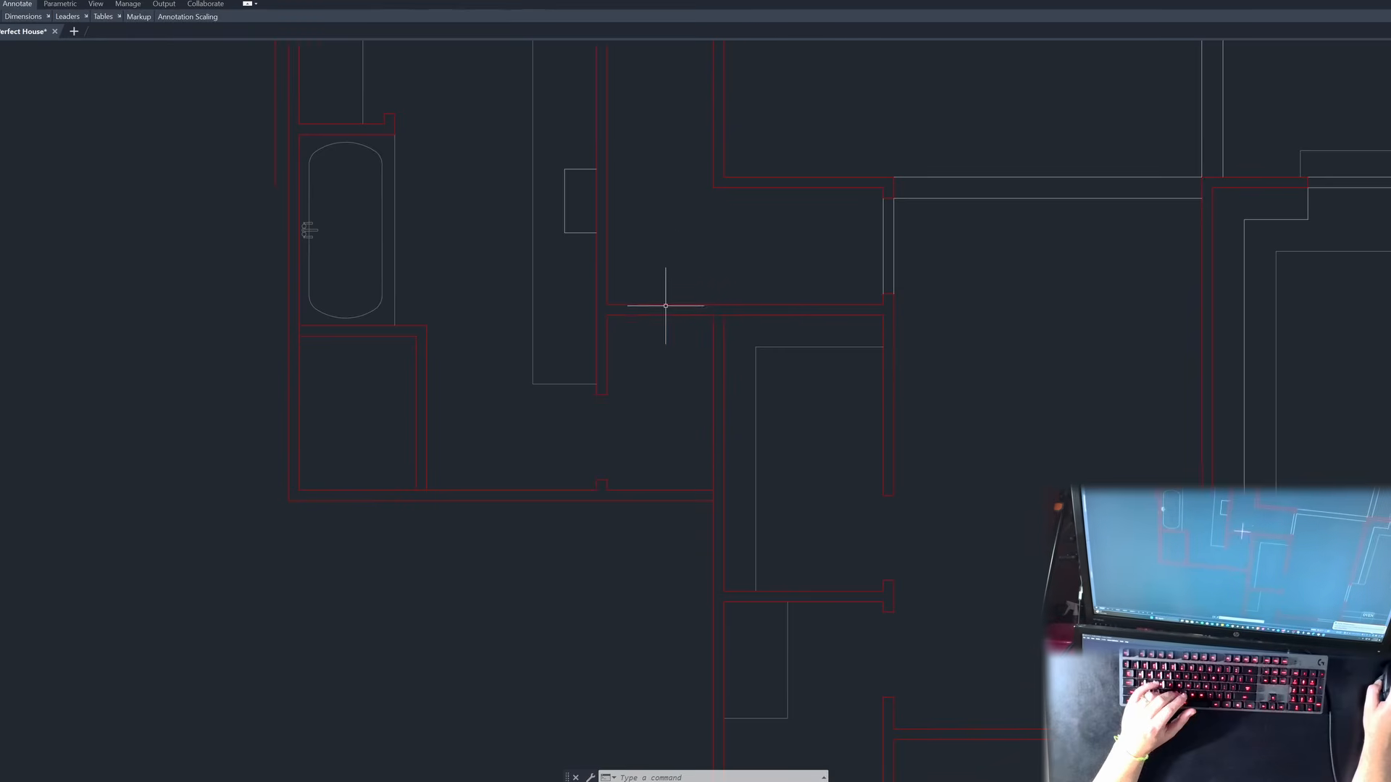
scroll(568, 365, down, 2)
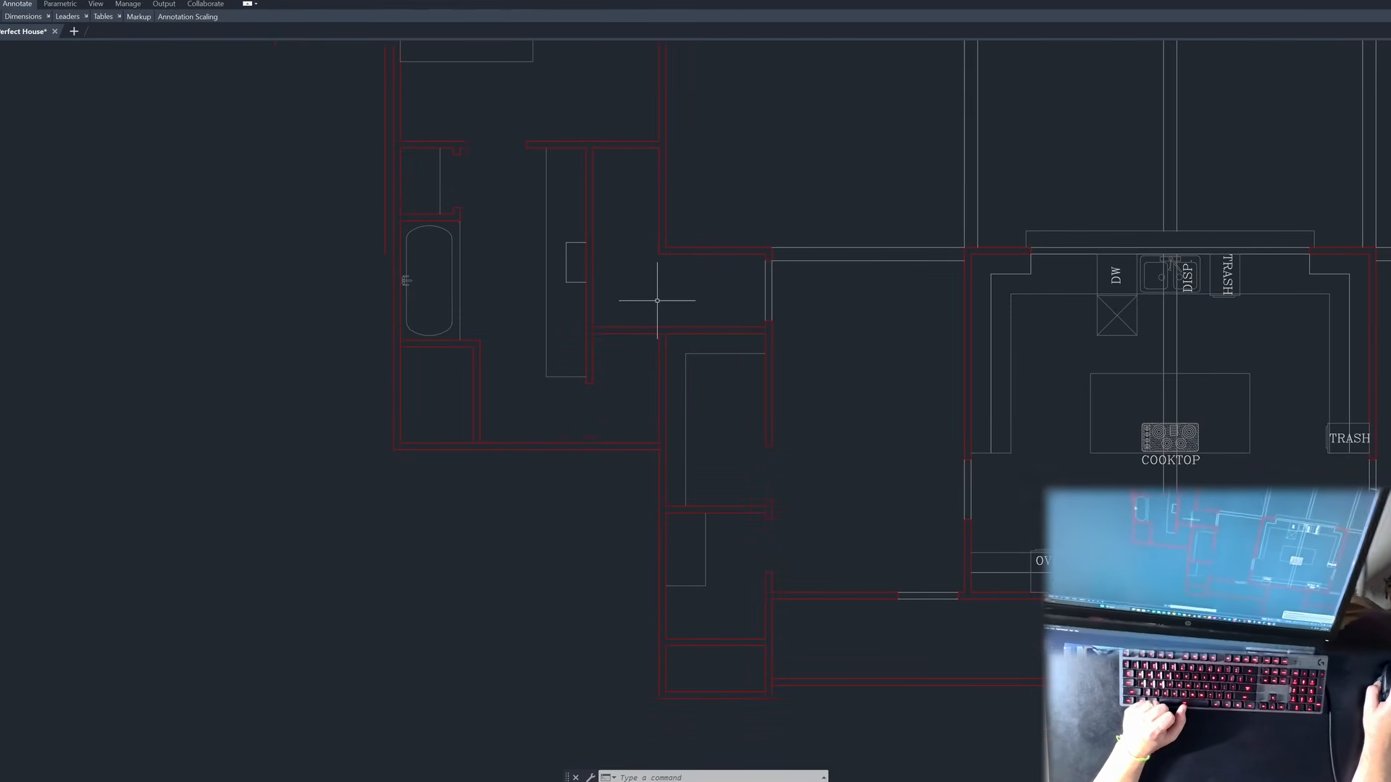
scroll(485, 376, down, 3)
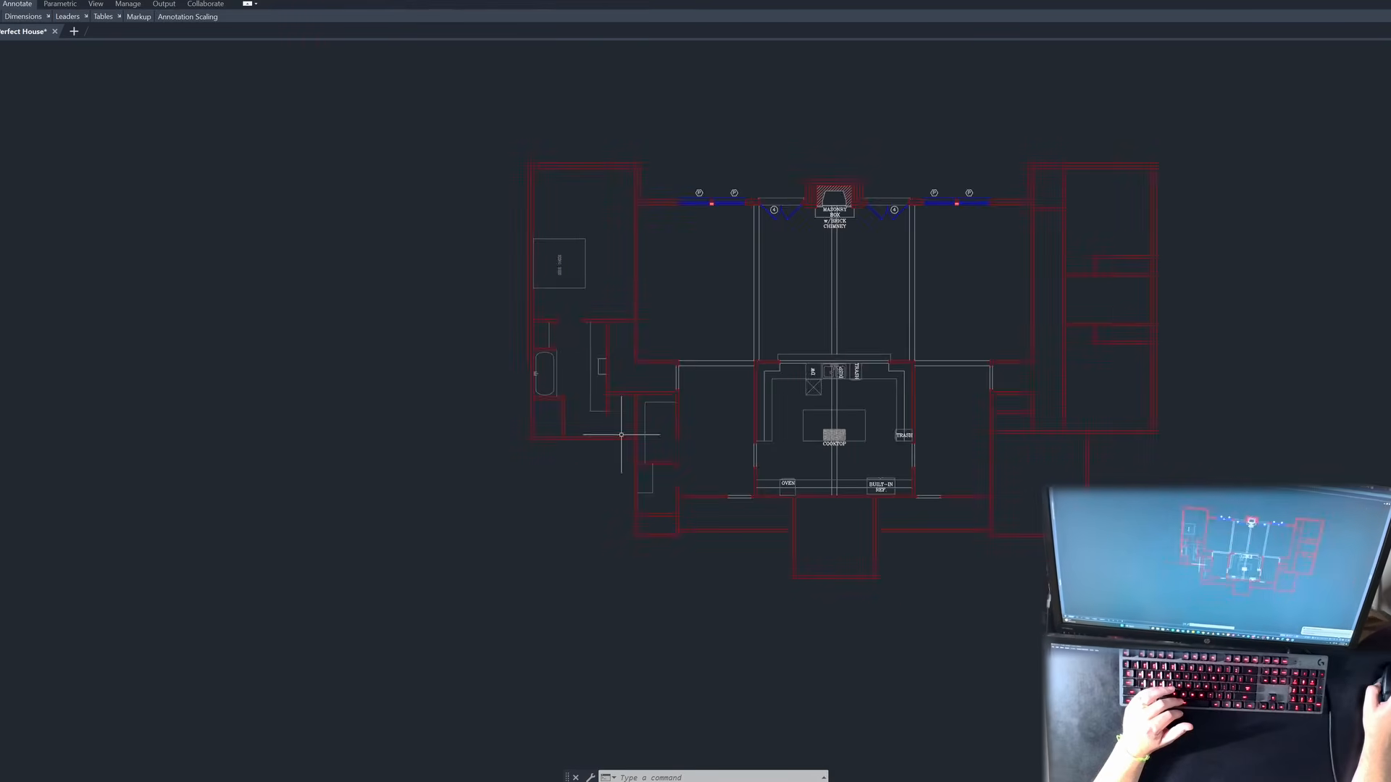
scroll(601, 329, up, 5)
scroll(623, 294, down, 3)
Step: Draw a short line across the wall between the bedroom and the hallway, at the midpoint of the hallway's width
scroll(617, 316, up, 4)
key(Escape)
key(Escape)
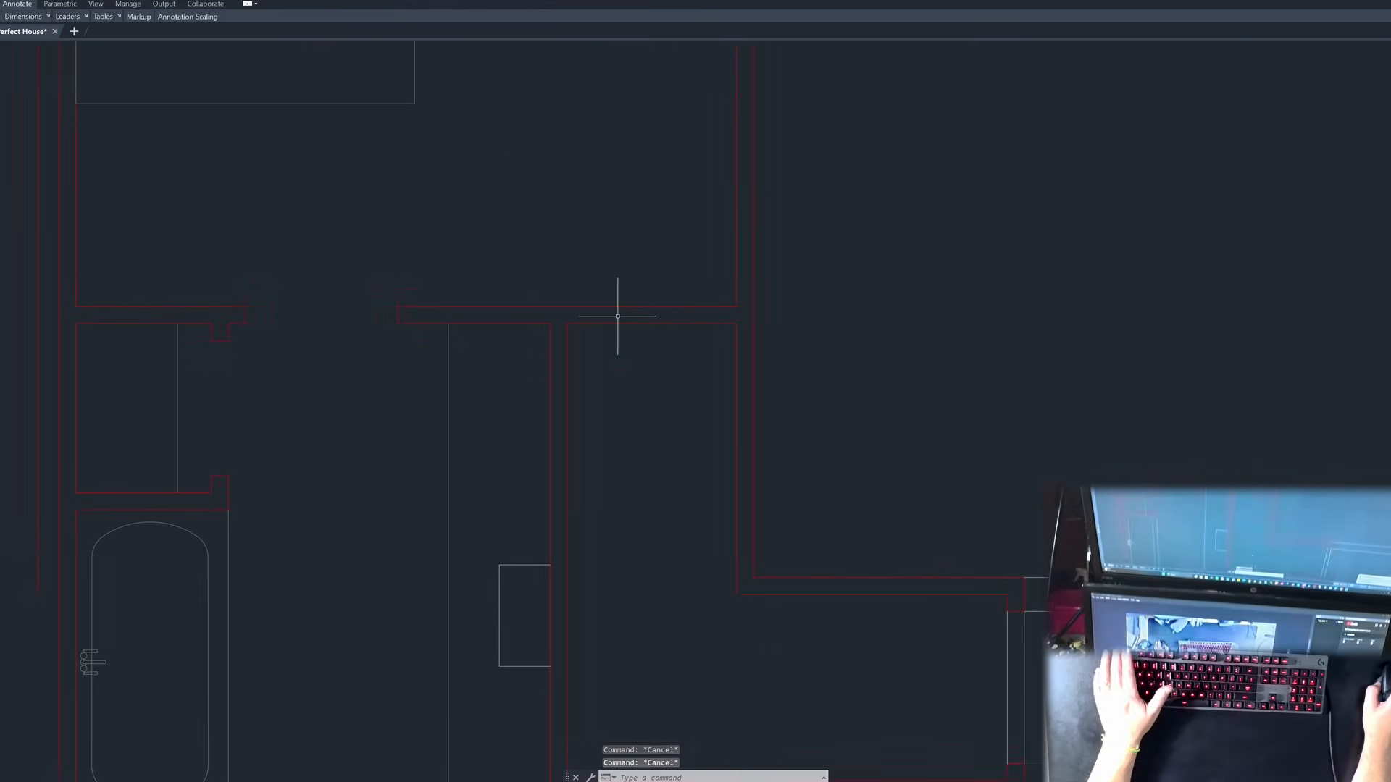
text(l)
key(Return)
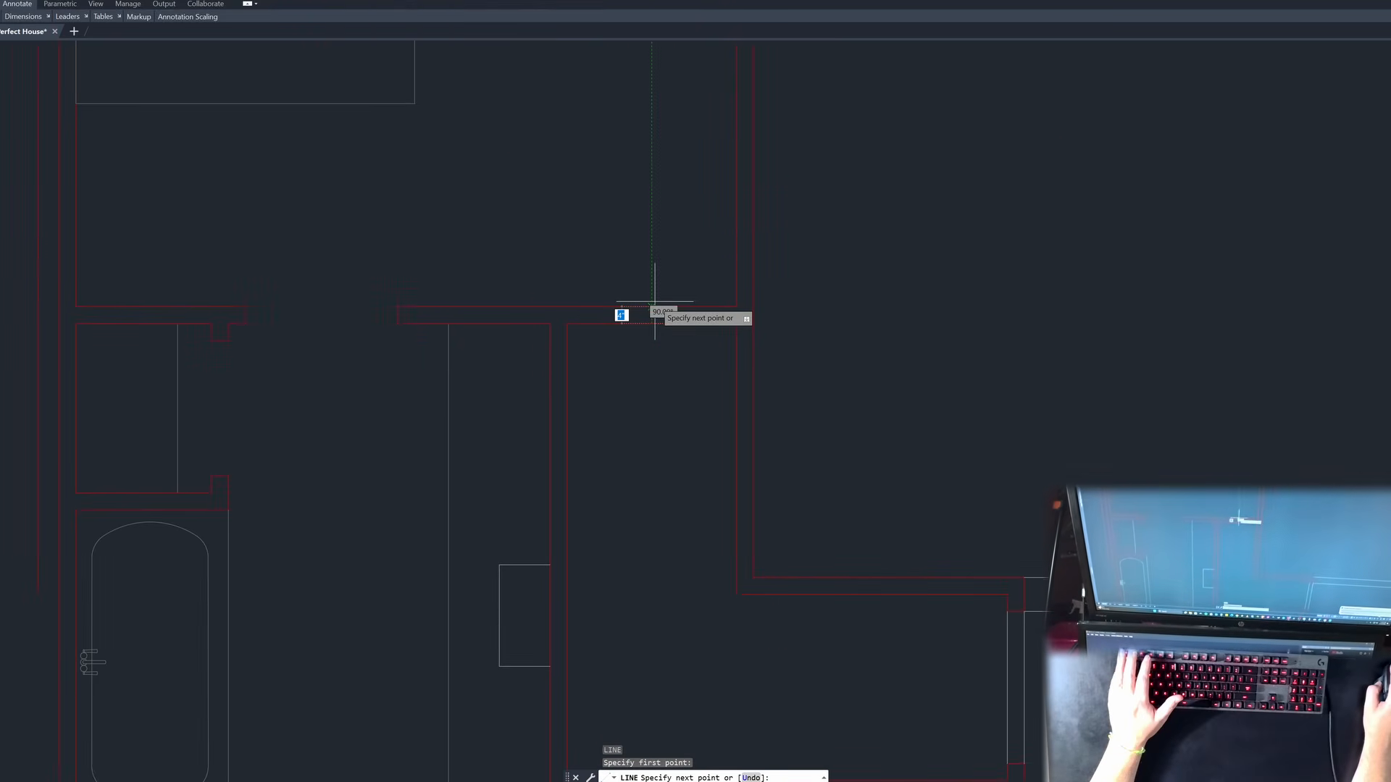
click(652, 307)
key(Escape)
key(Escape)
key(Escape)
Step: Offset the hallway wall's centre line 1'-4" to both sides and delete the original line
text(o)
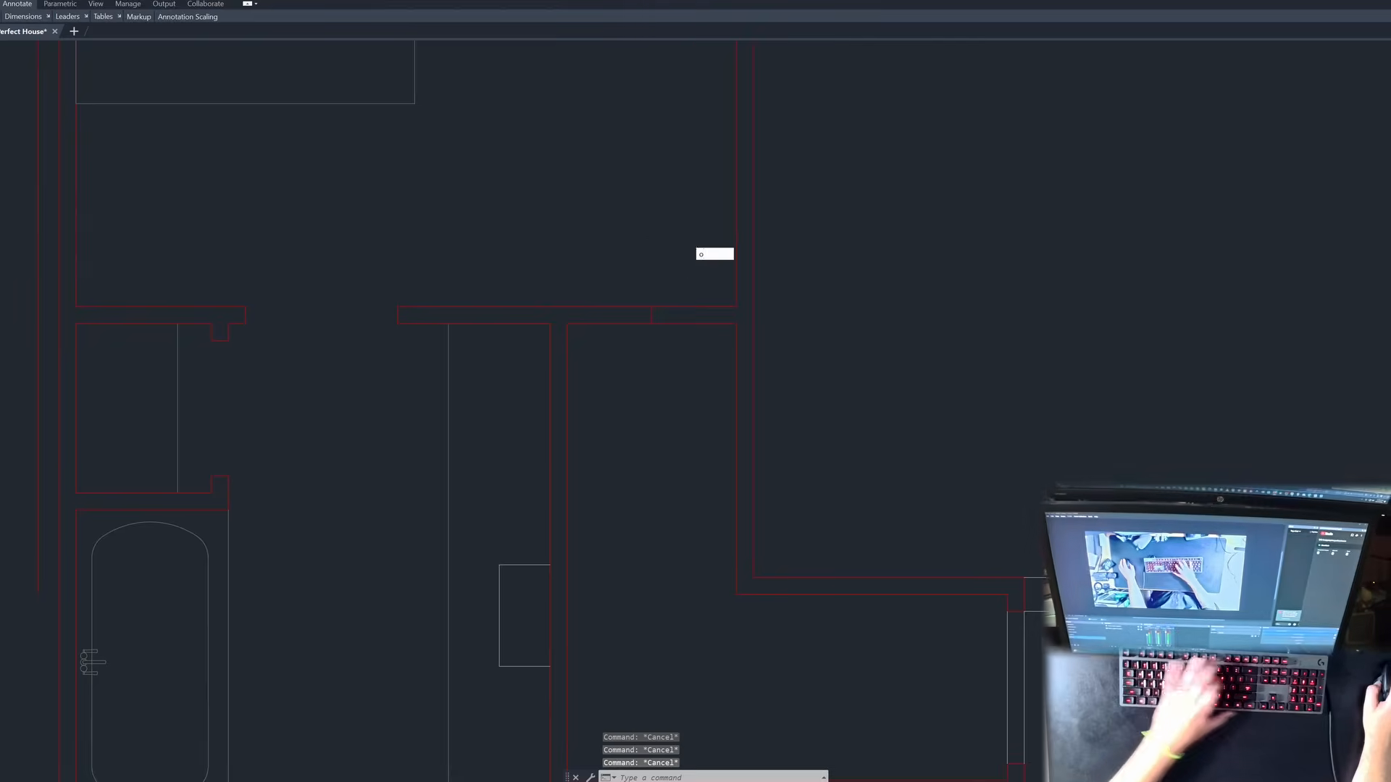
key(Return)
text(1'4)
key(Return)
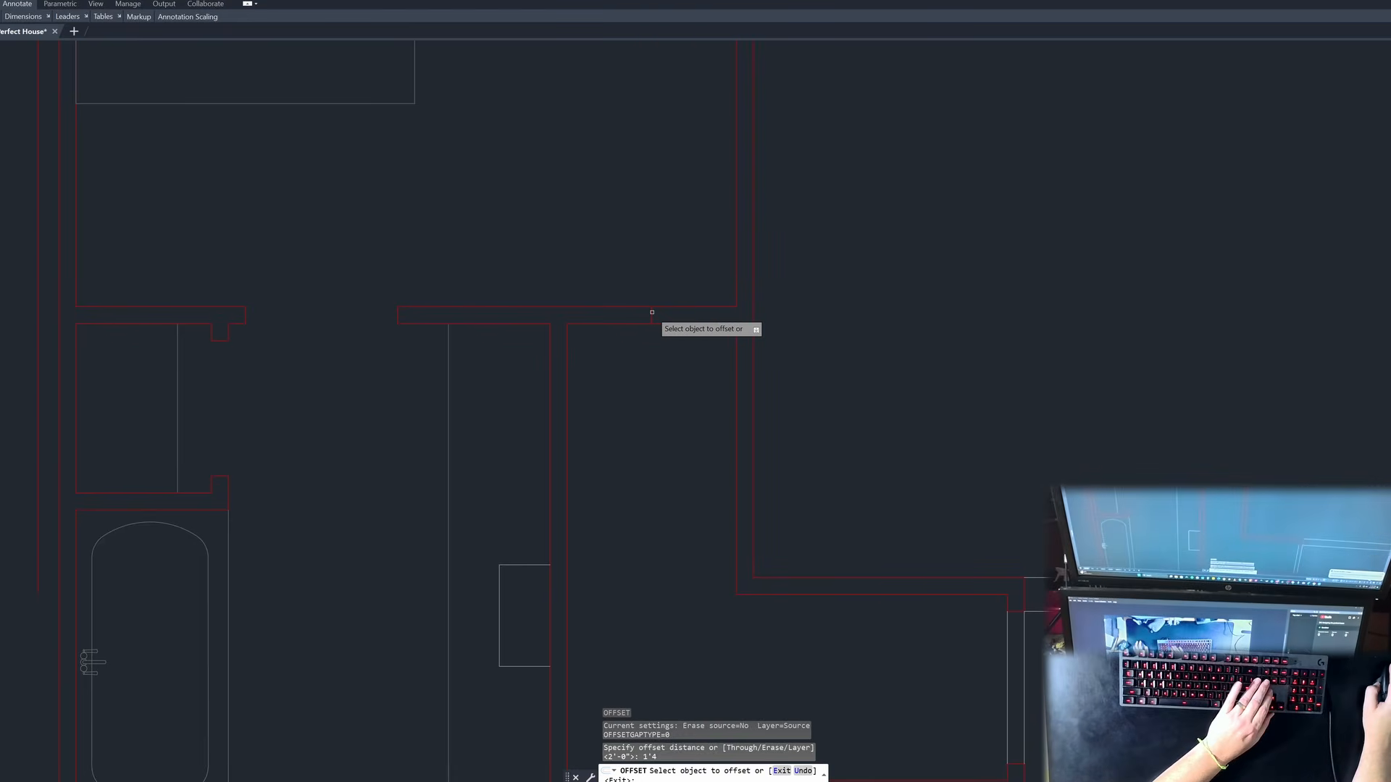
click(652, 312)
click(636, 263)
click(651, 313)
click(663, 298)
key(Return)
click(632, 283)
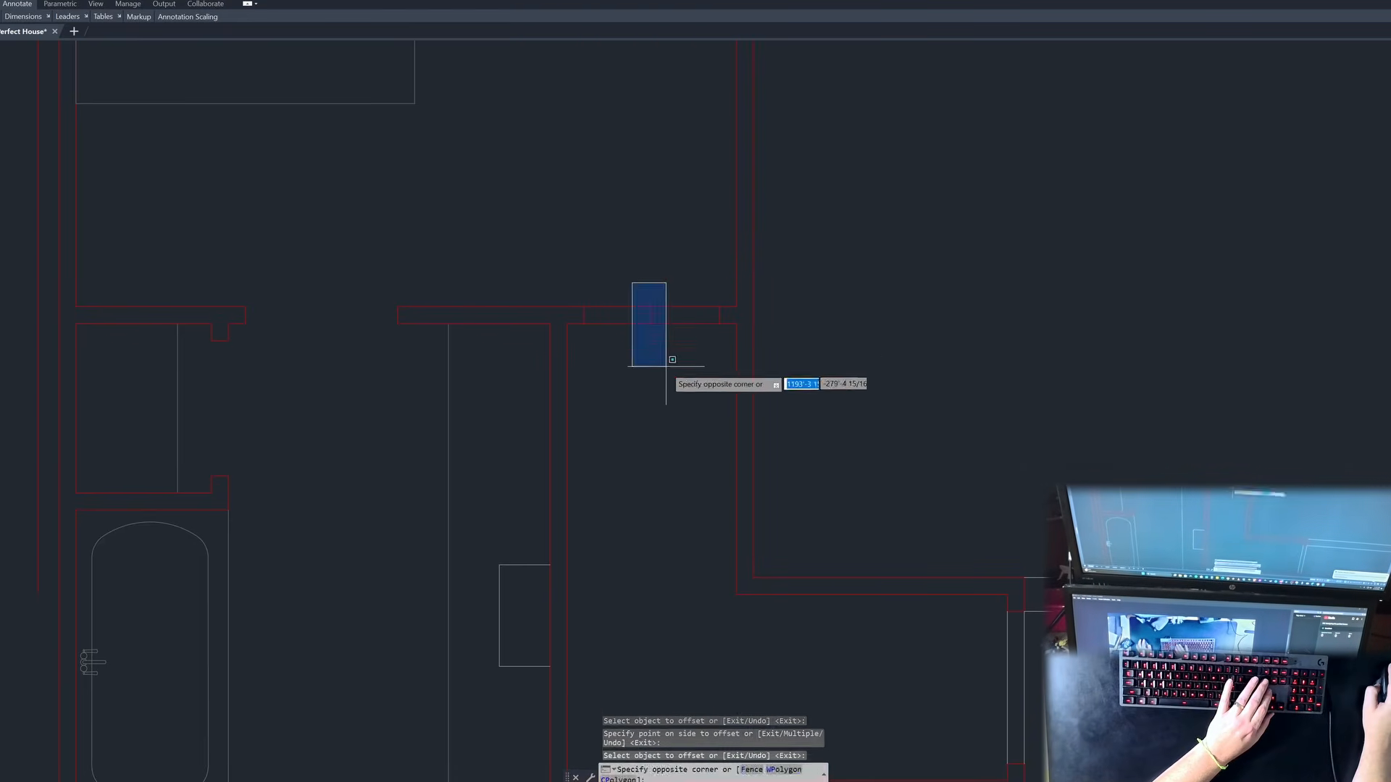
click(666, 366)
key(Delete)
key(Escape)
key(Escape)
Step: Trim the wall lines between the two offset lines to form the doorway from the hallway into the bedroom
text(tr)
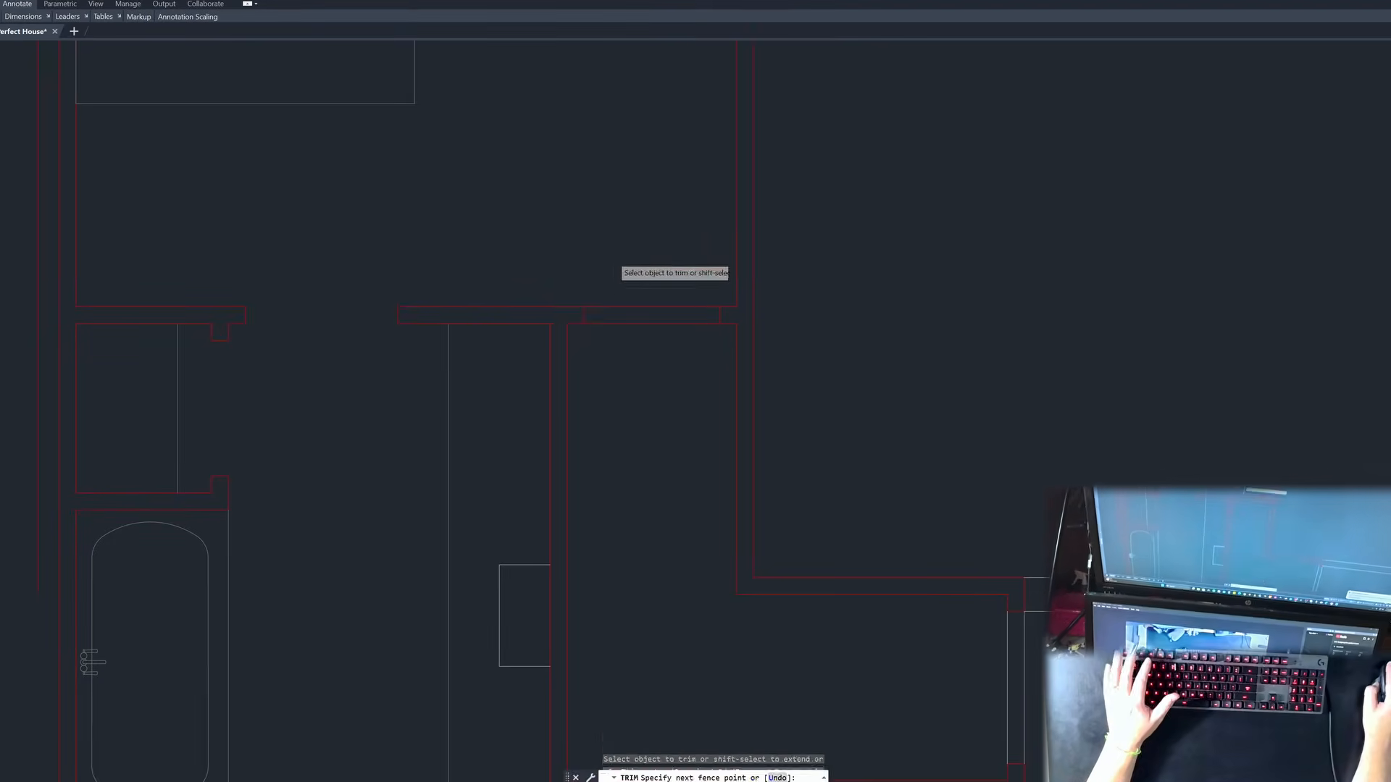
key(Return)
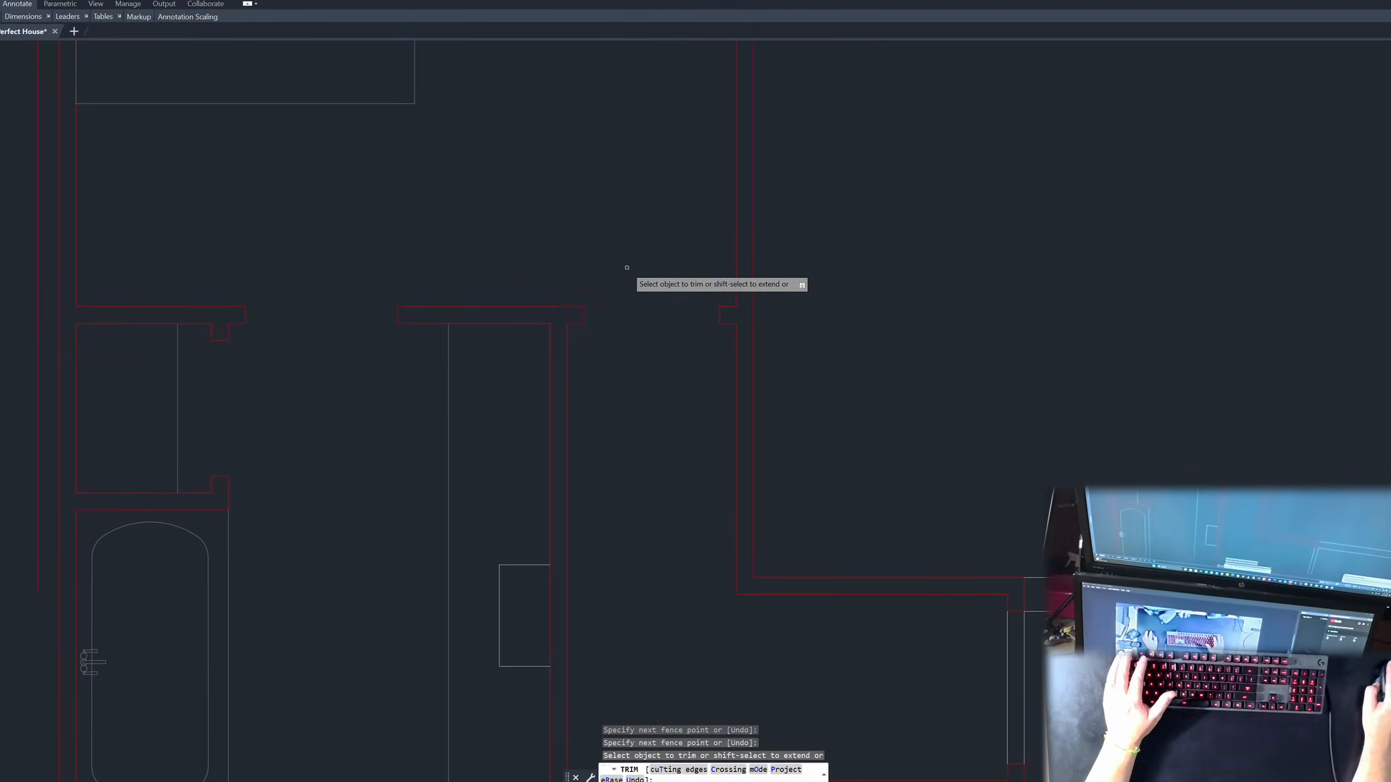
key(Escape)
key(Escape)
scroll(649, 261, down, 5)
scroll(637, 428, up, 5)
scroll(668, 524, down, 2)
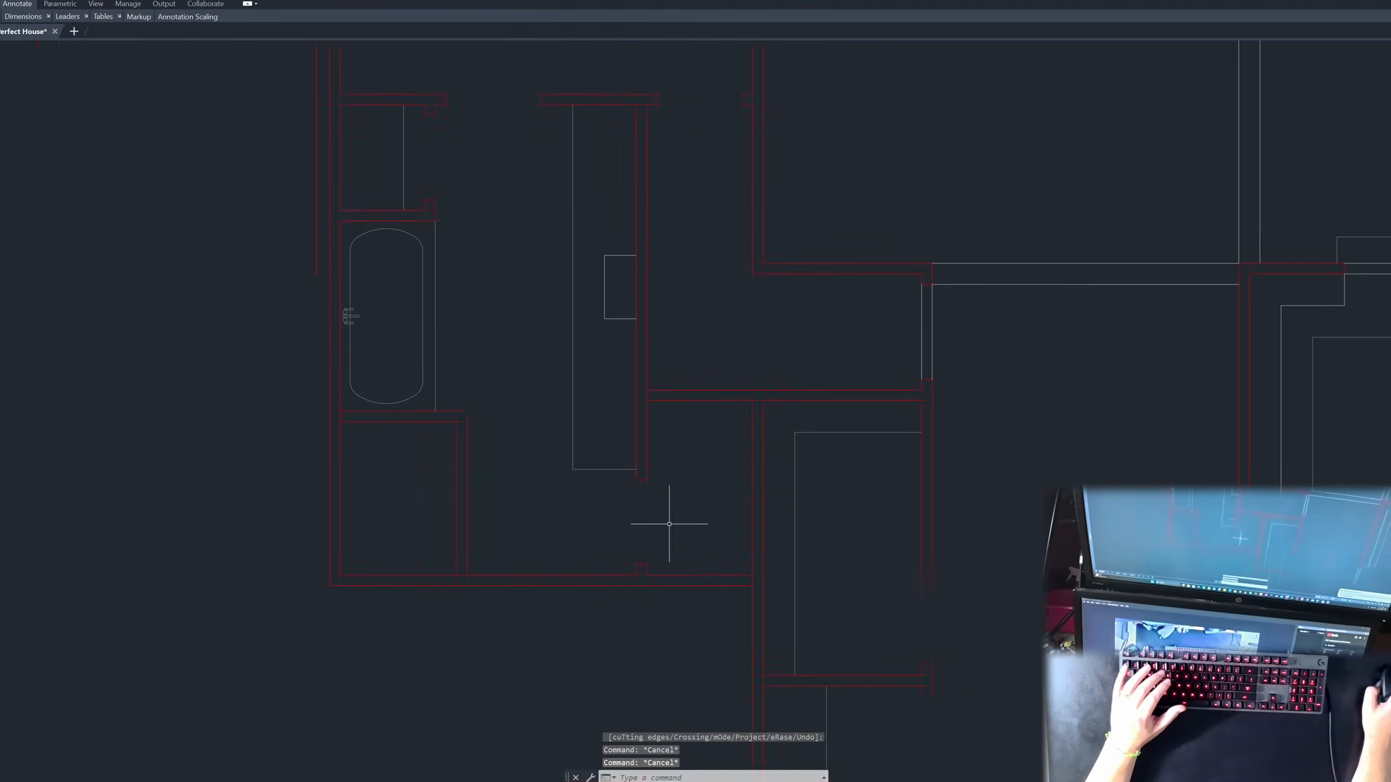
Step: Mirror the two jamb lines of the bedroom-to-bathroom opening about the vanity counter's midpoint, keeping the originals
key(Escape)
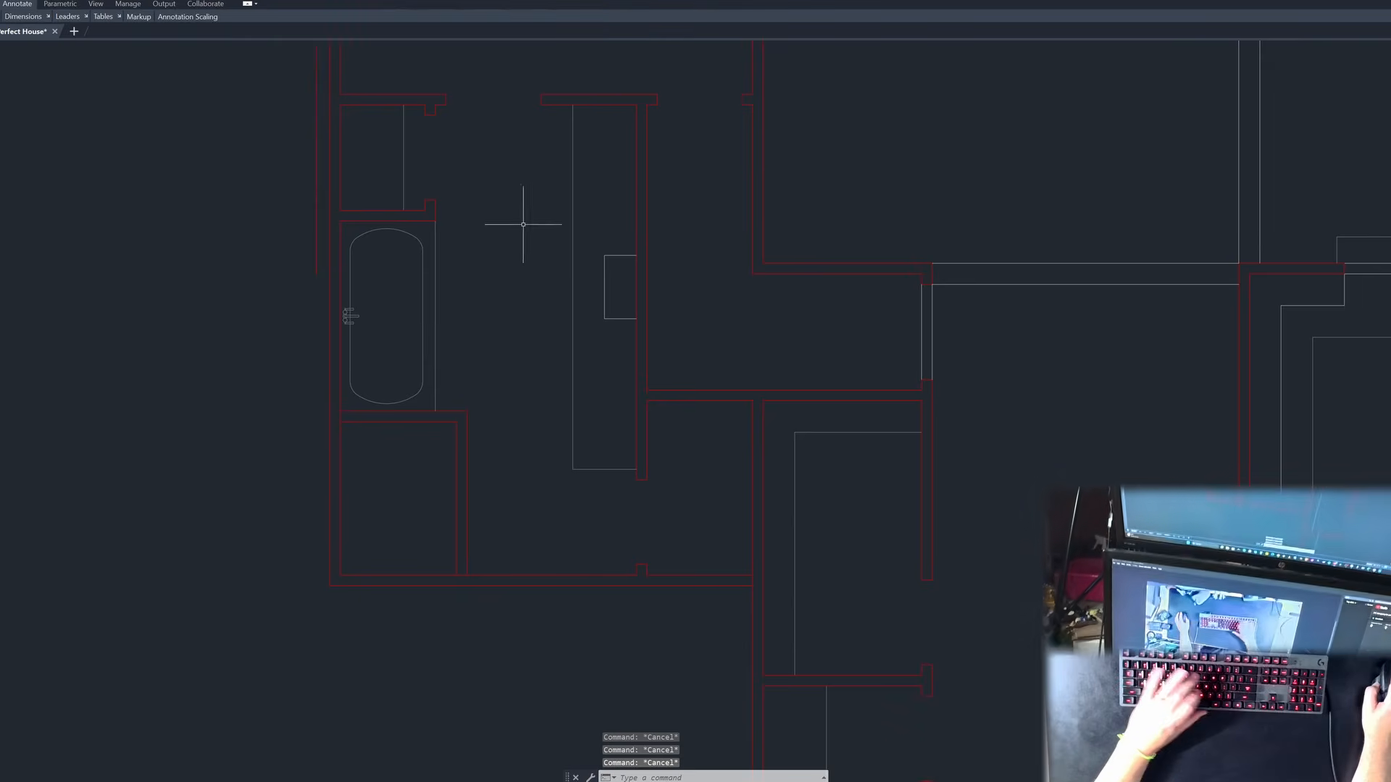
text(mi)
key(Return)
click(438, 82)
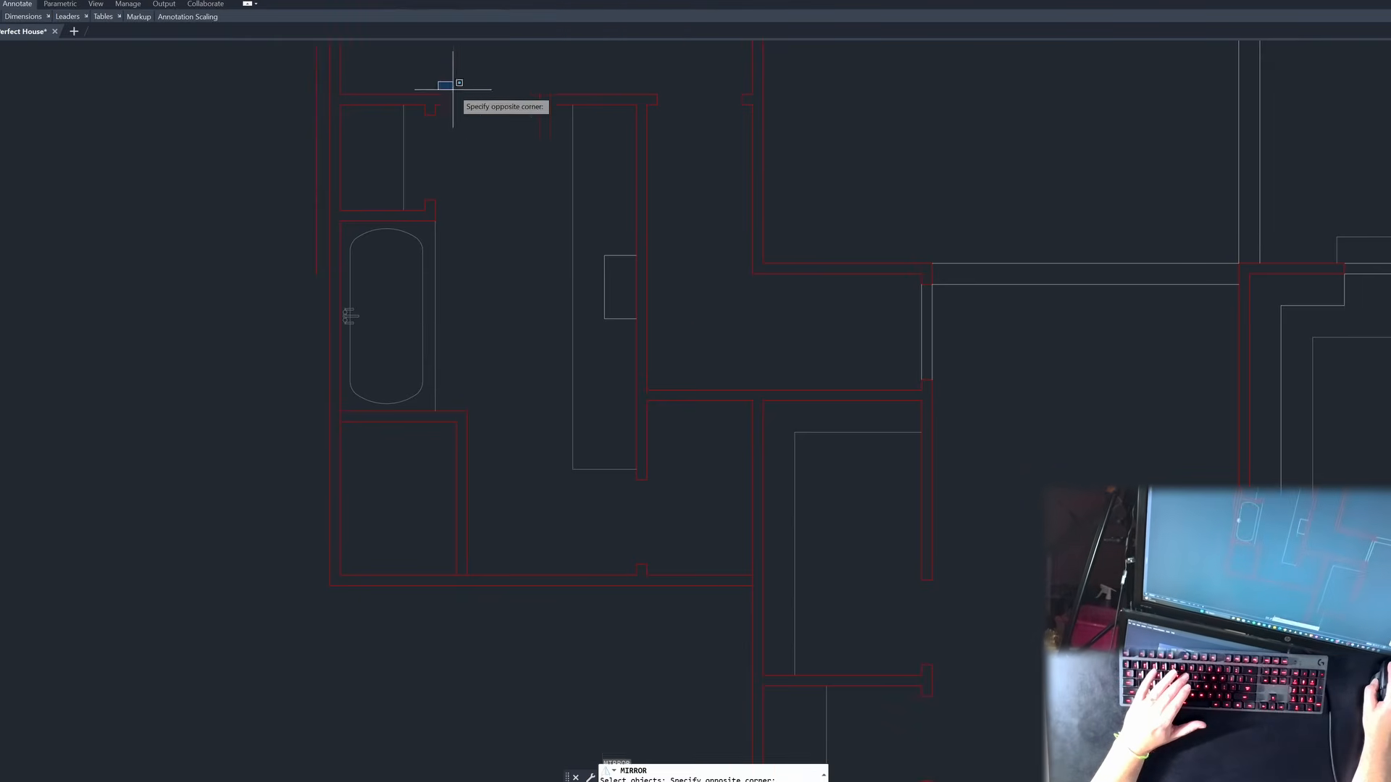
click(550, 166)
key(space)
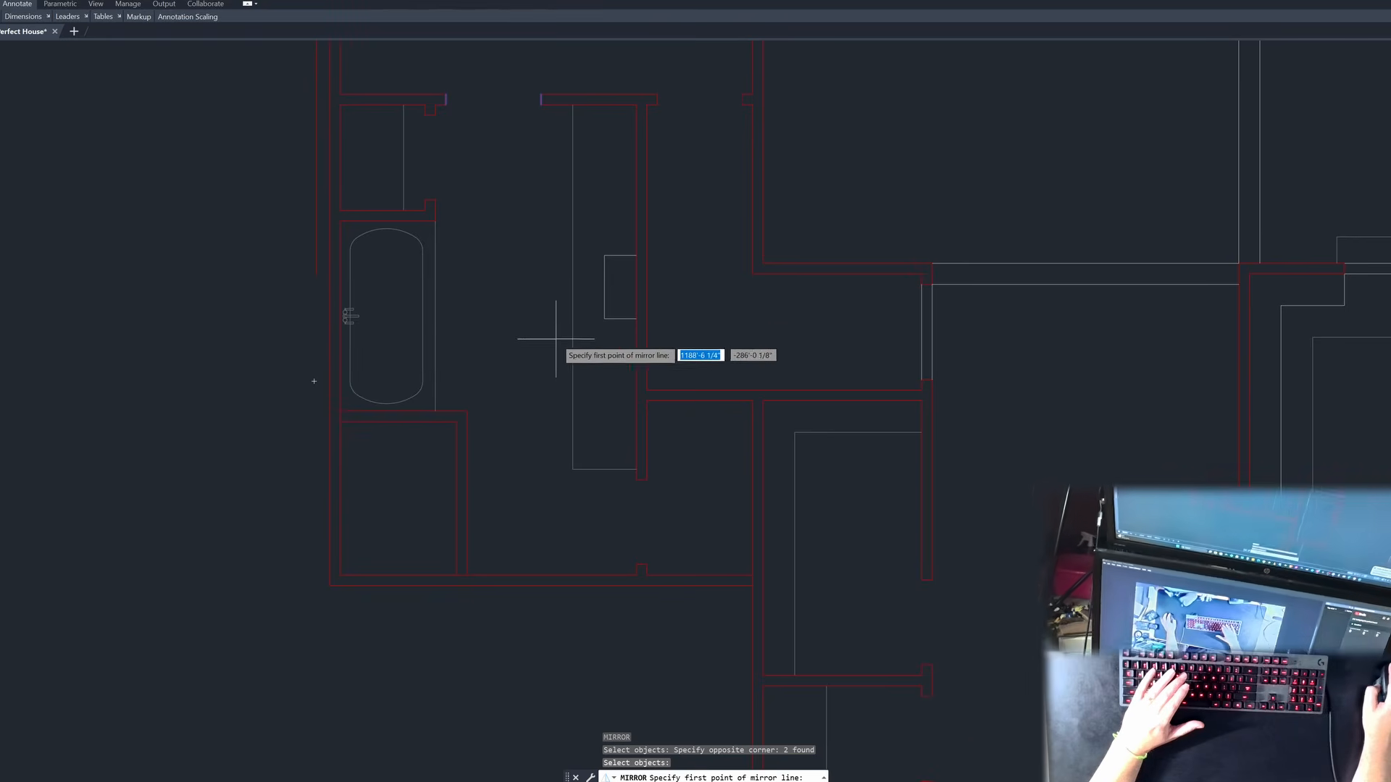
click(572, 316)
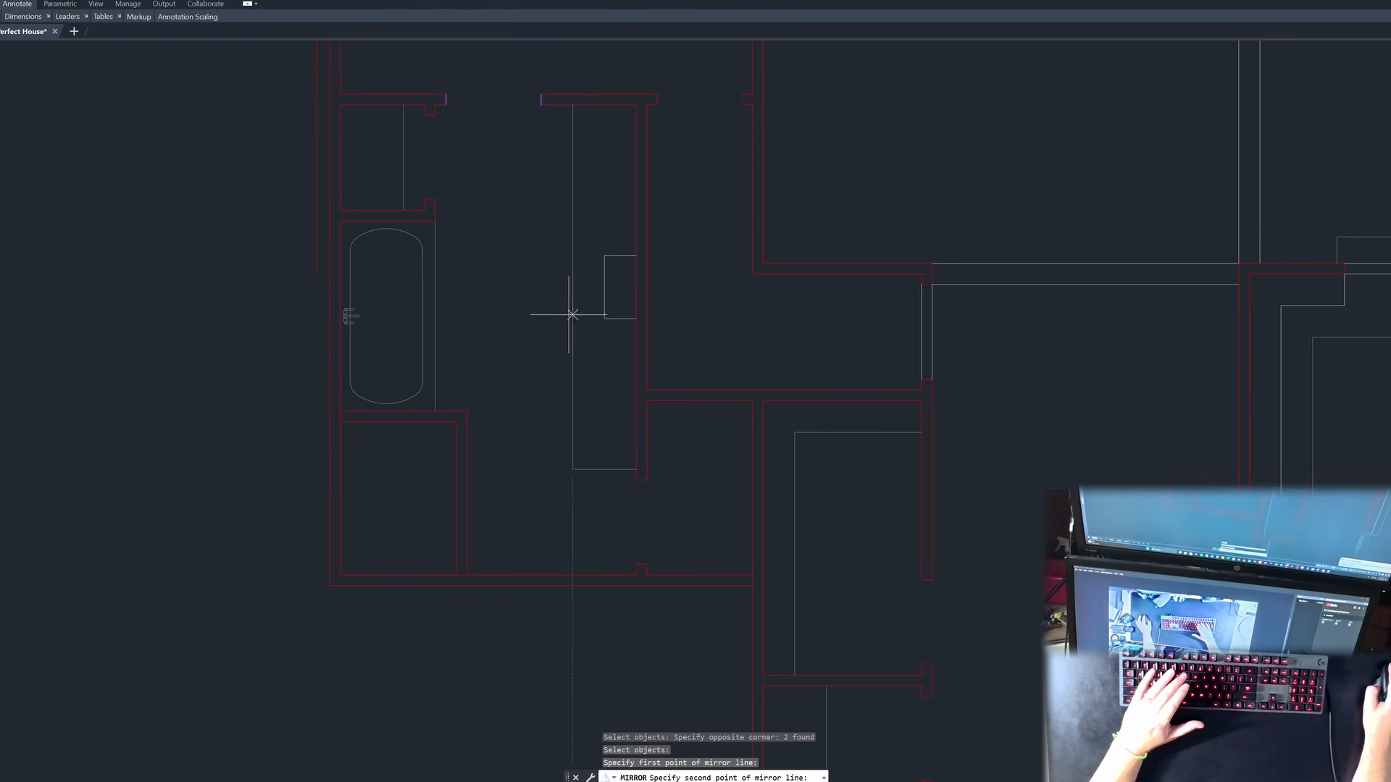
click(529, 287)
key(space)
key(Escape)
key(Escape)
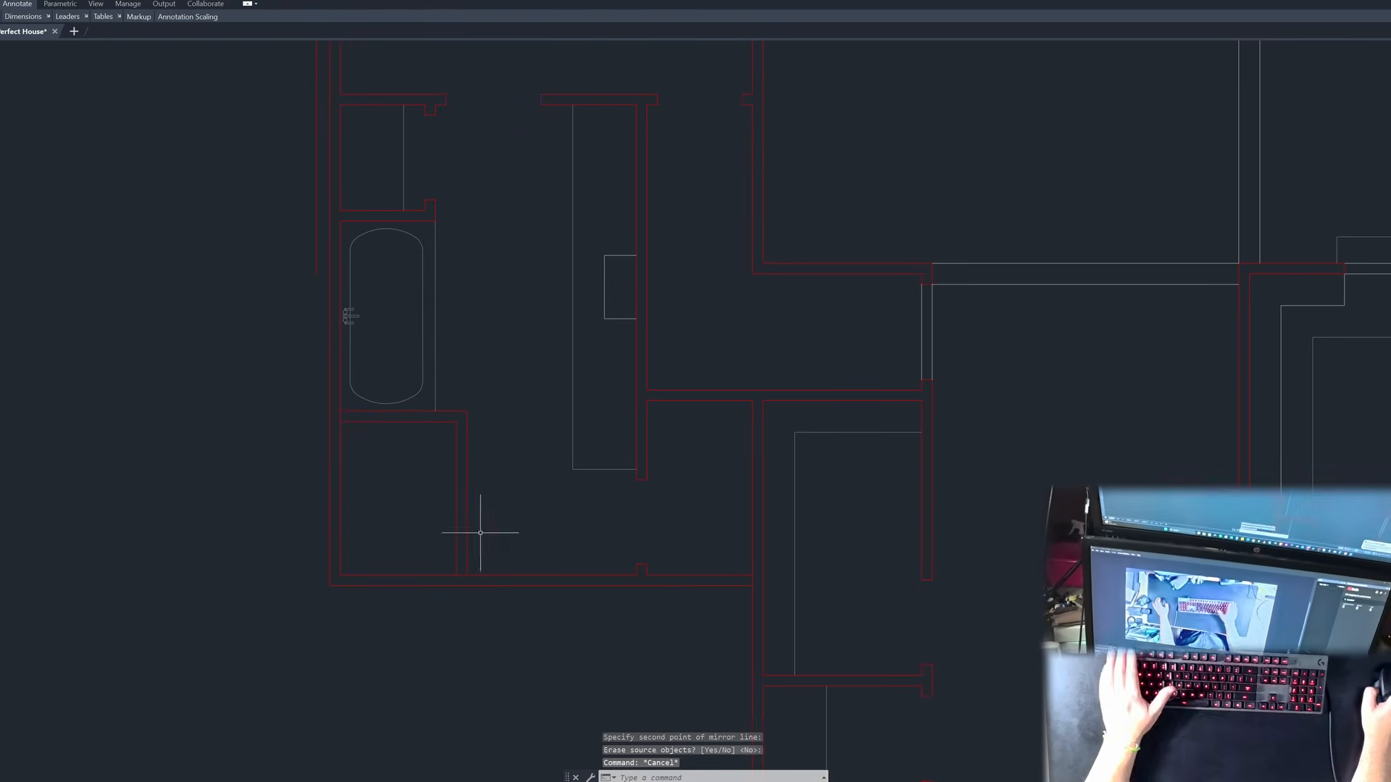
Step: Move the two mirrored jamb lines straight down into the bathroom's lower wall
text(m)
key(space)
click(546, 478)
click(509, 466)
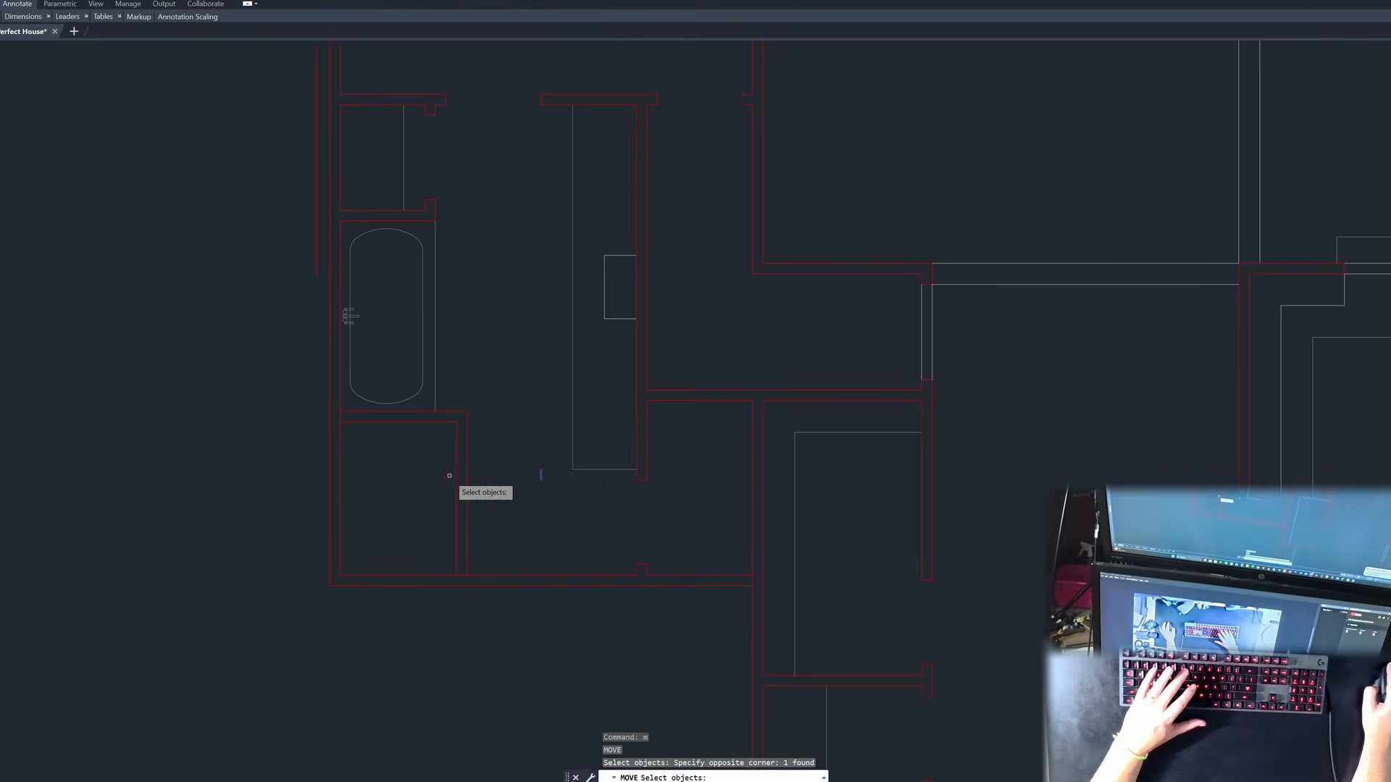
click(450, 474)
click(442, 479)
key(space)
click(543, 488)
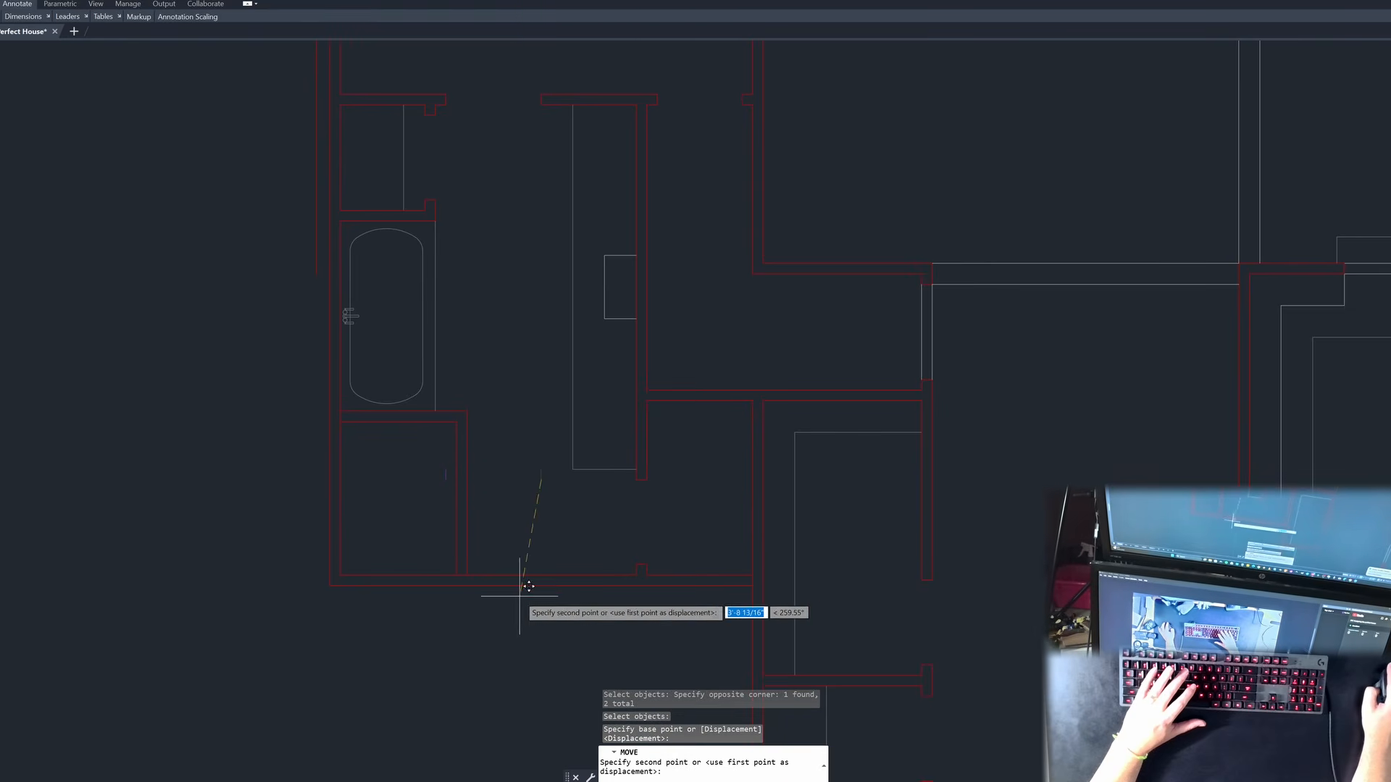
key(Escape)
key(Escape)
Step: Offset the lower wall's right jamb line 2'-8" toward the left one and delete the old left jamb line
scroll(507, 590, up, 3)
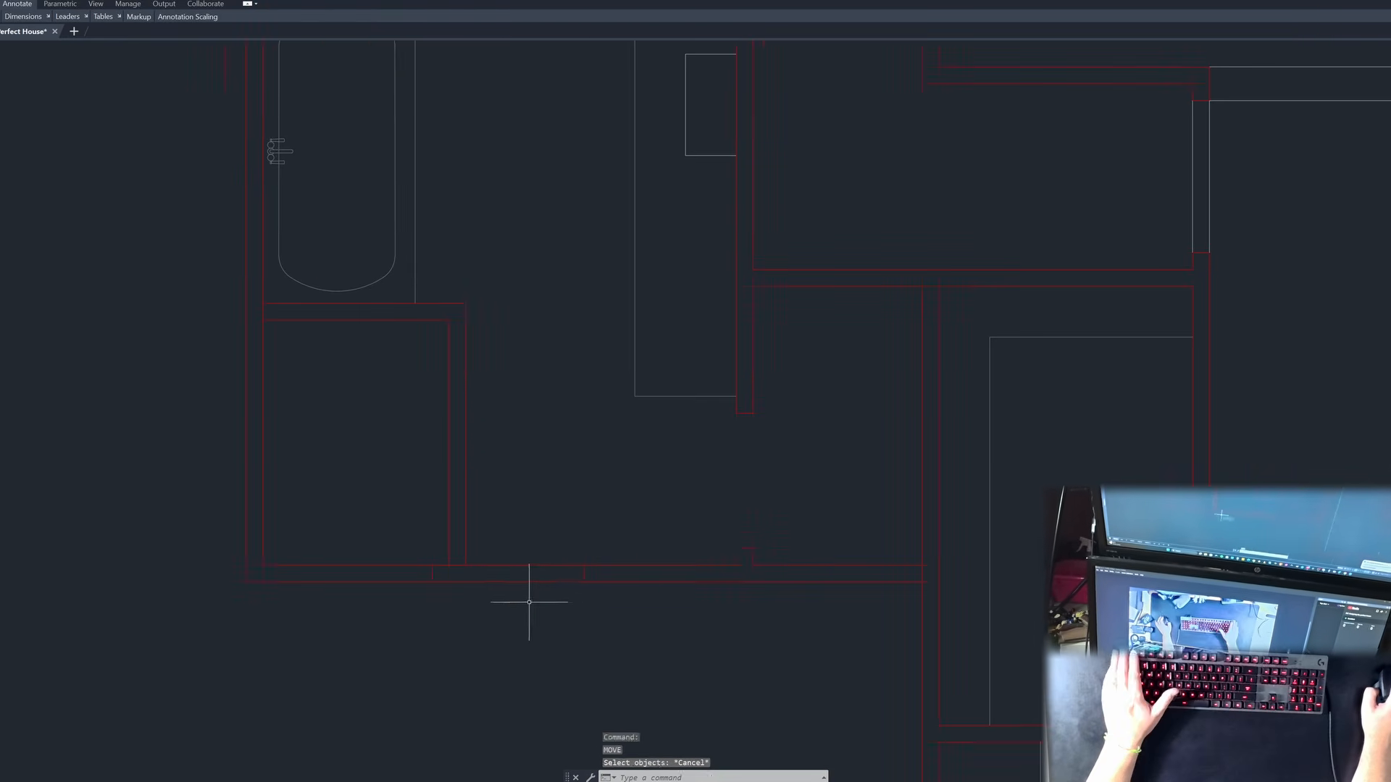
text(o)
key(space)
text(2'8)
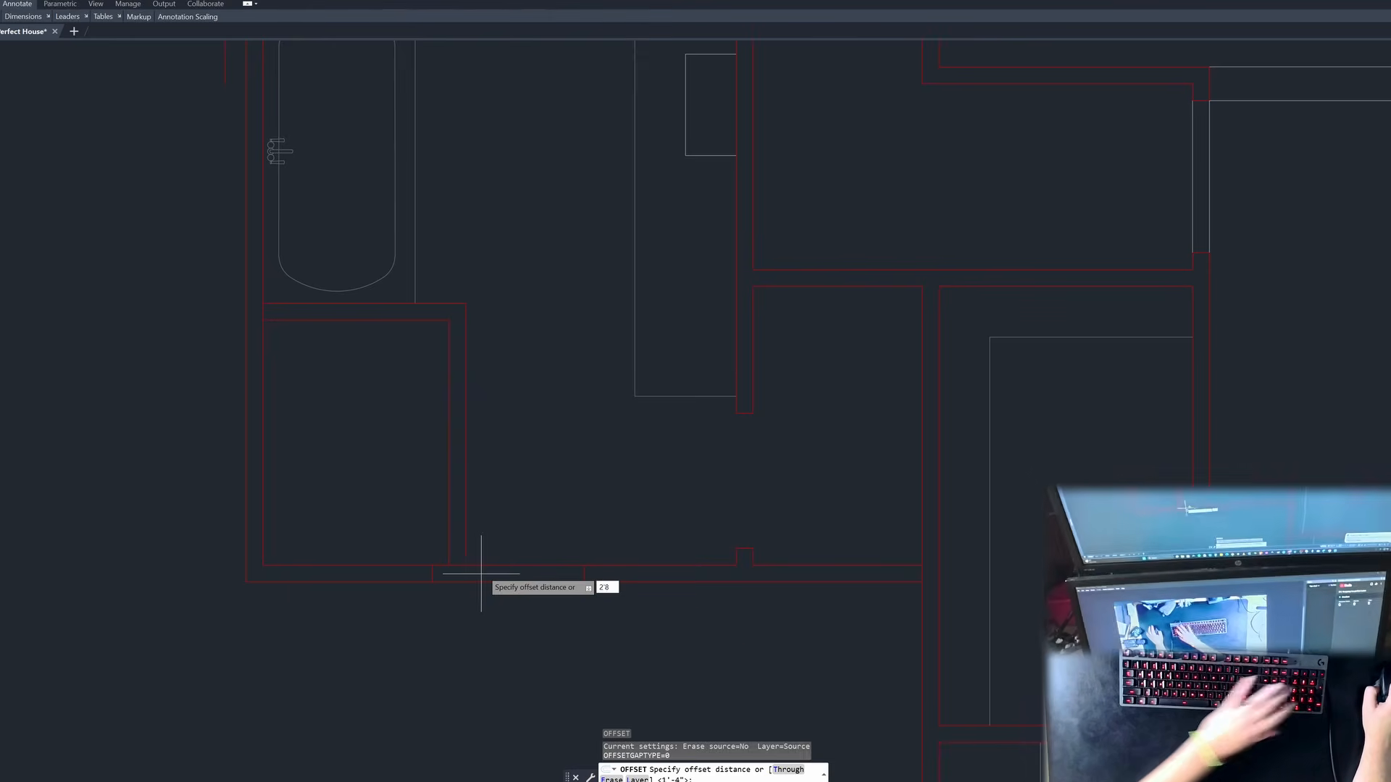
key(Return)
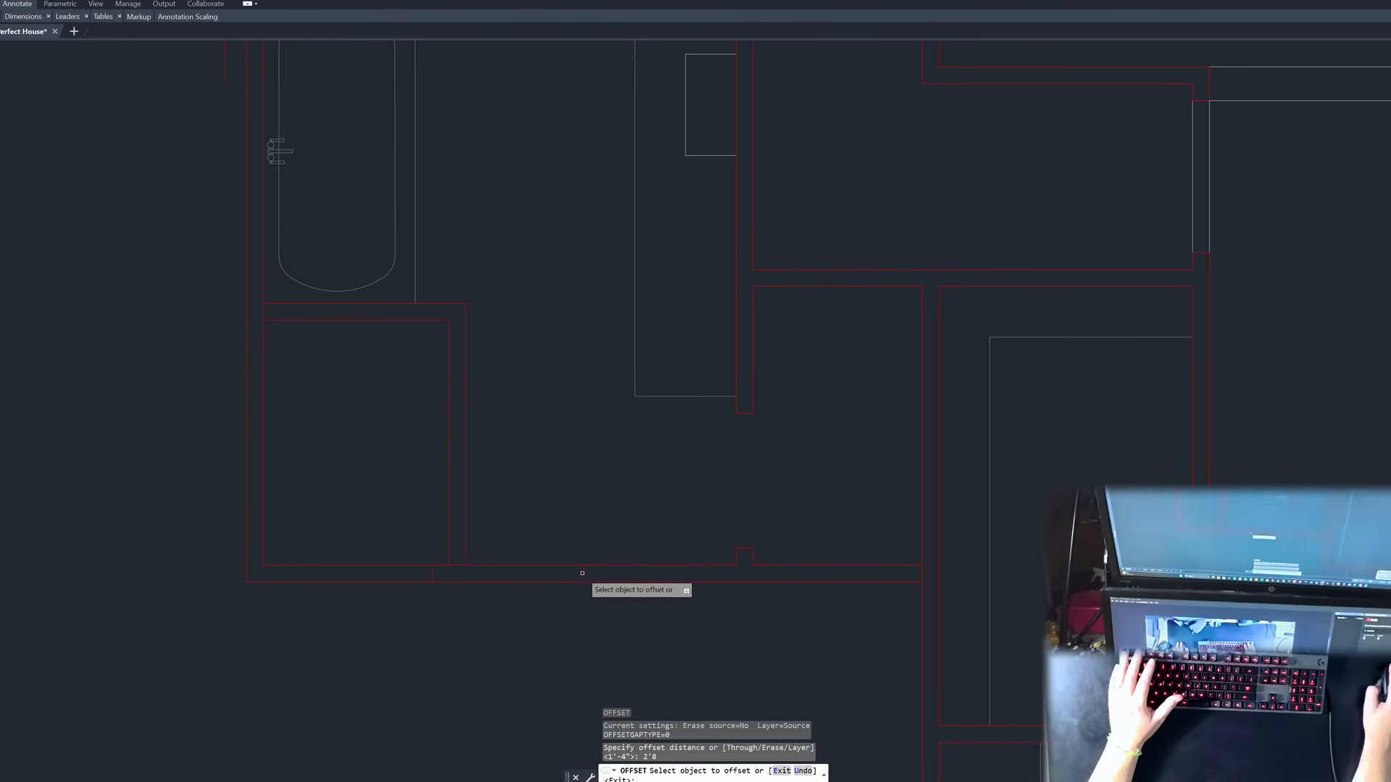
click(579, 569)
click(547, 507)
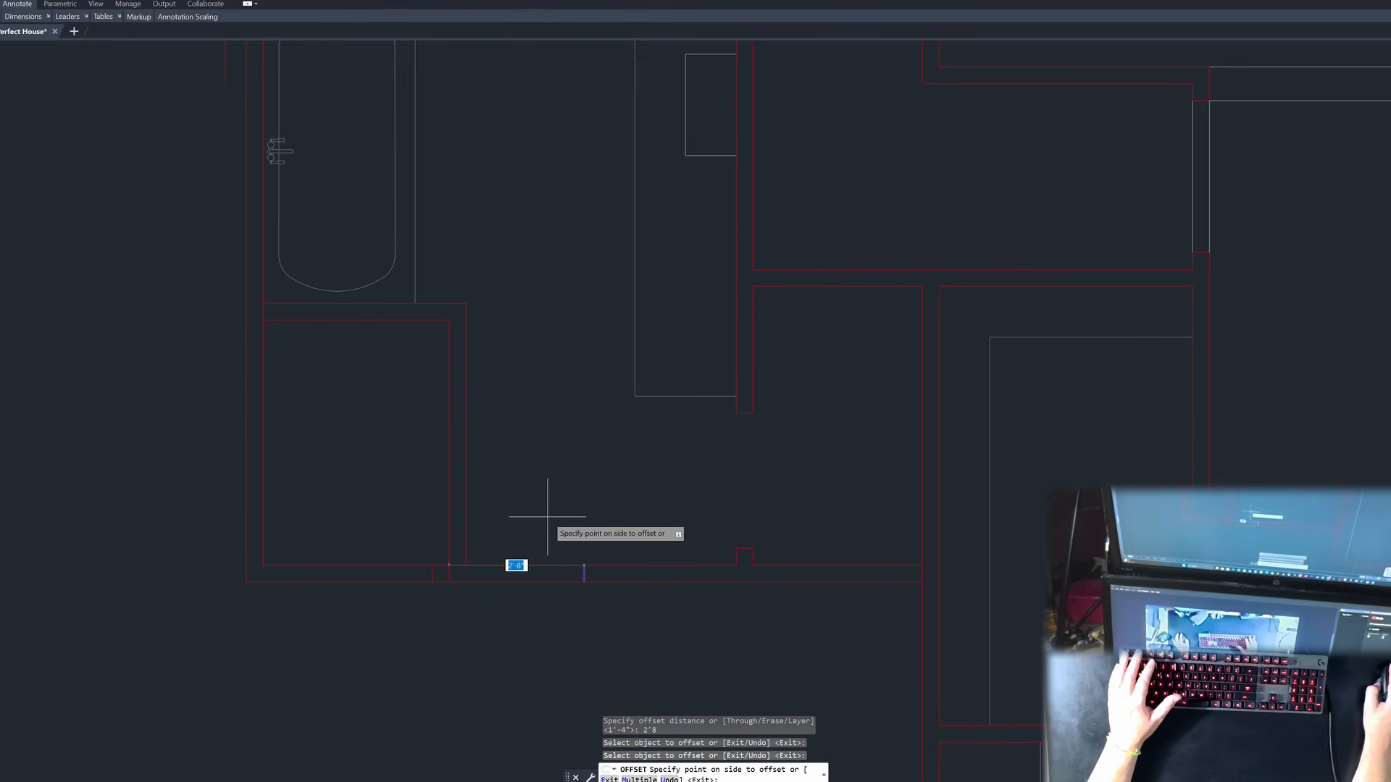
key(Escape)
click(435, 573)
key(Delete)
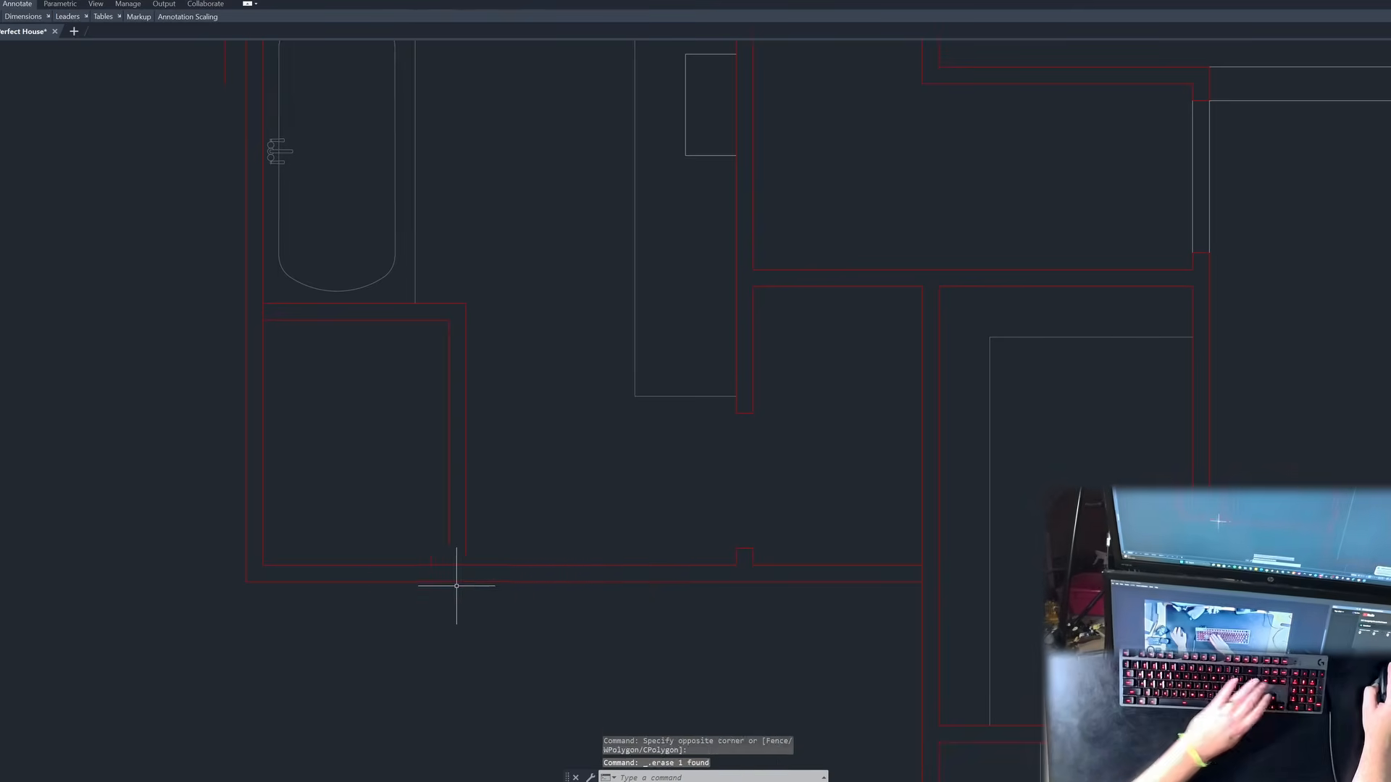
Step: Move both jamb lines of the lower bathroom wall 8" to the right
key(Escape)
key(Escape)
text(m)
key(space)
click(594, 575)
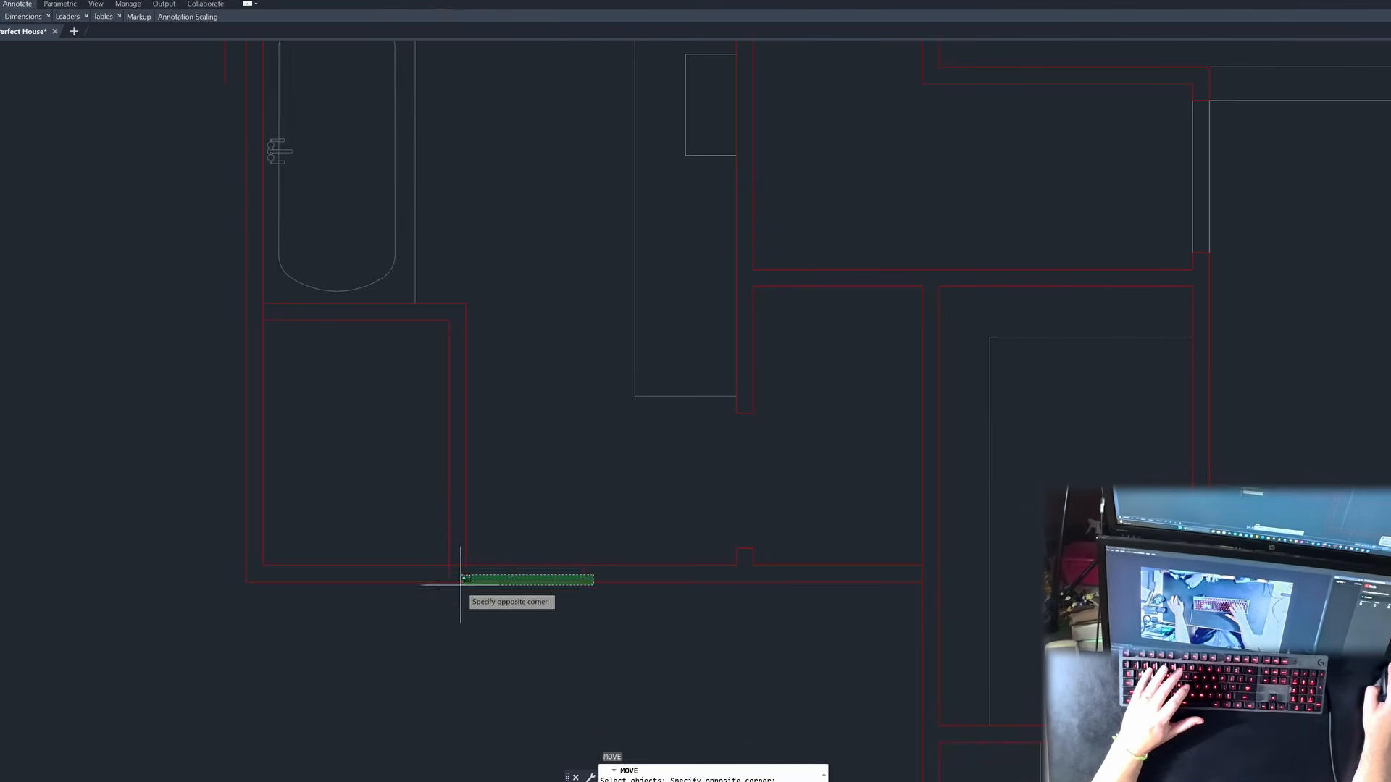
click(424, 578)
key(space)
click(488, 629)
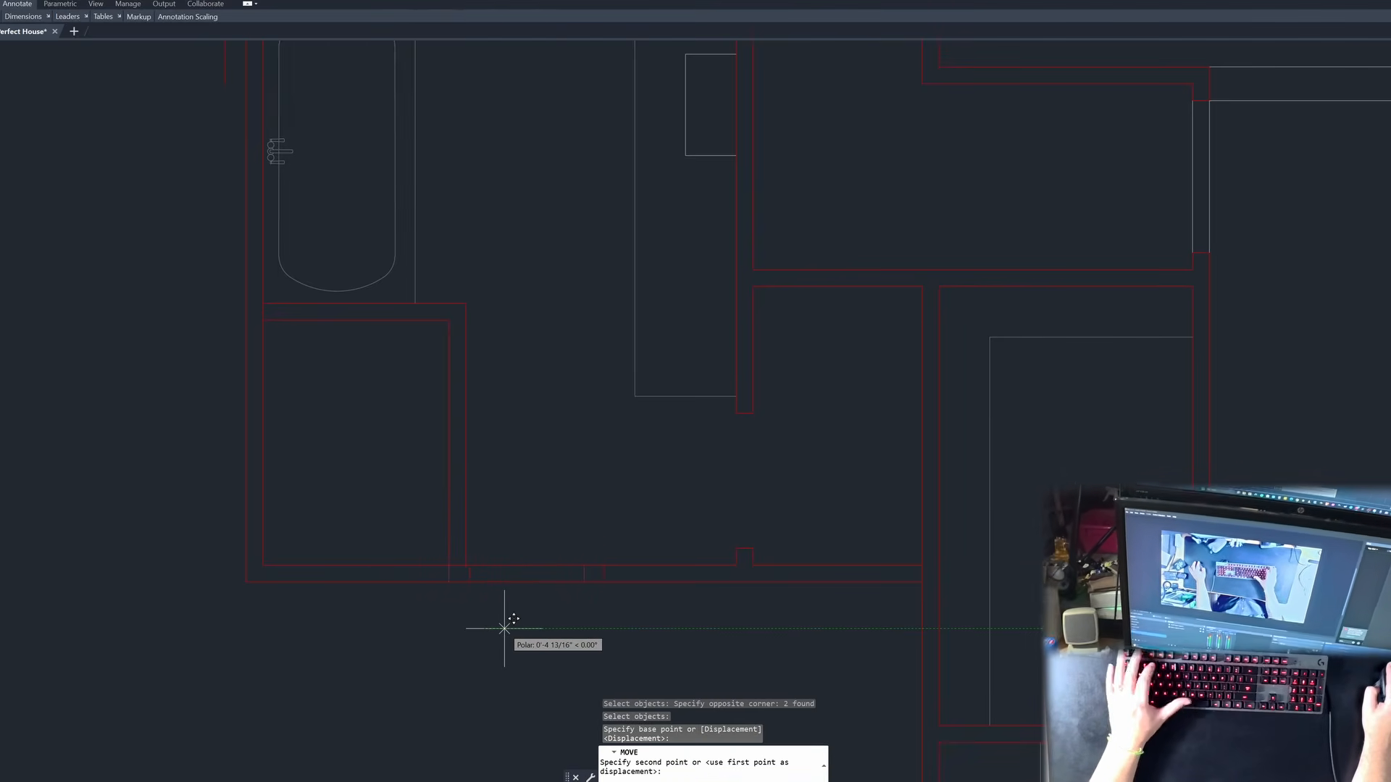
text(8)
key(space)
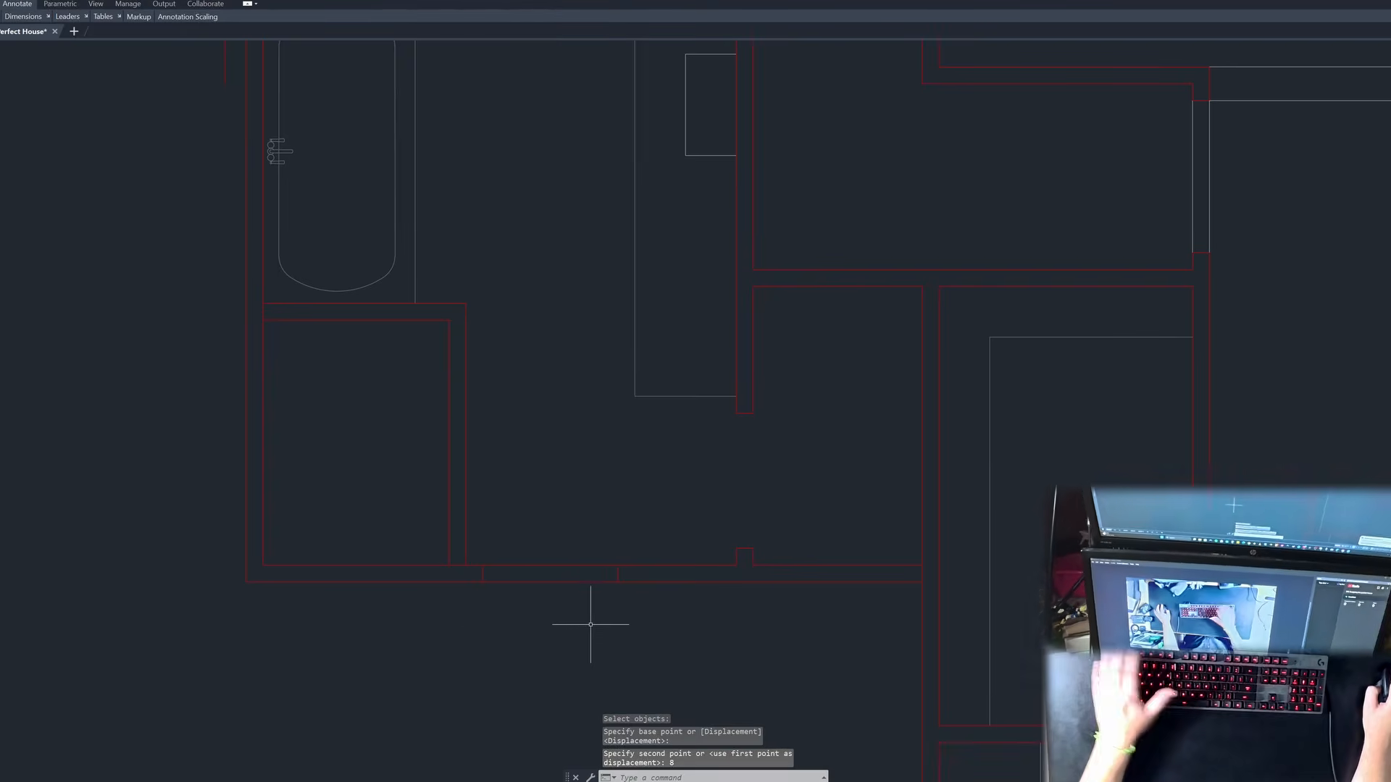
Step: Trim the lower bathroom wall lines between the two jamb lines to open the doorway
key(Escape)
key(Escape)
key(Escape)
key(space)
drag(545, 530, 538, 602)
key(Escape)
key(Escape)
key(Escape)
text(tr)
key(space)
drag(549, 507, 531, 644)
key(Escape)
key(Escape)
key(Escape)
key(Escape)
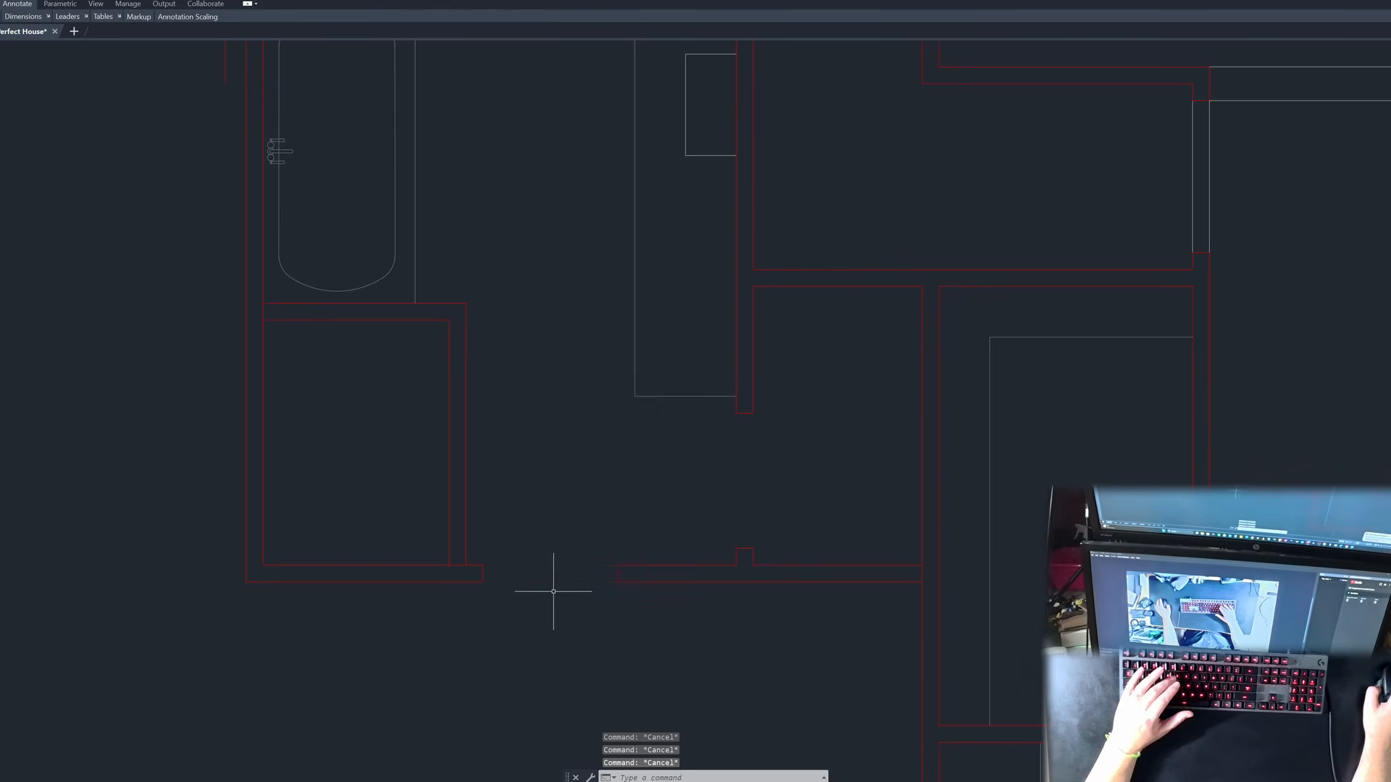
Step: Insert the 1F TOILET block at the middle of the small toilet room's upper wall, rotated to face down into the room
scroll(563, 563, down, 4)
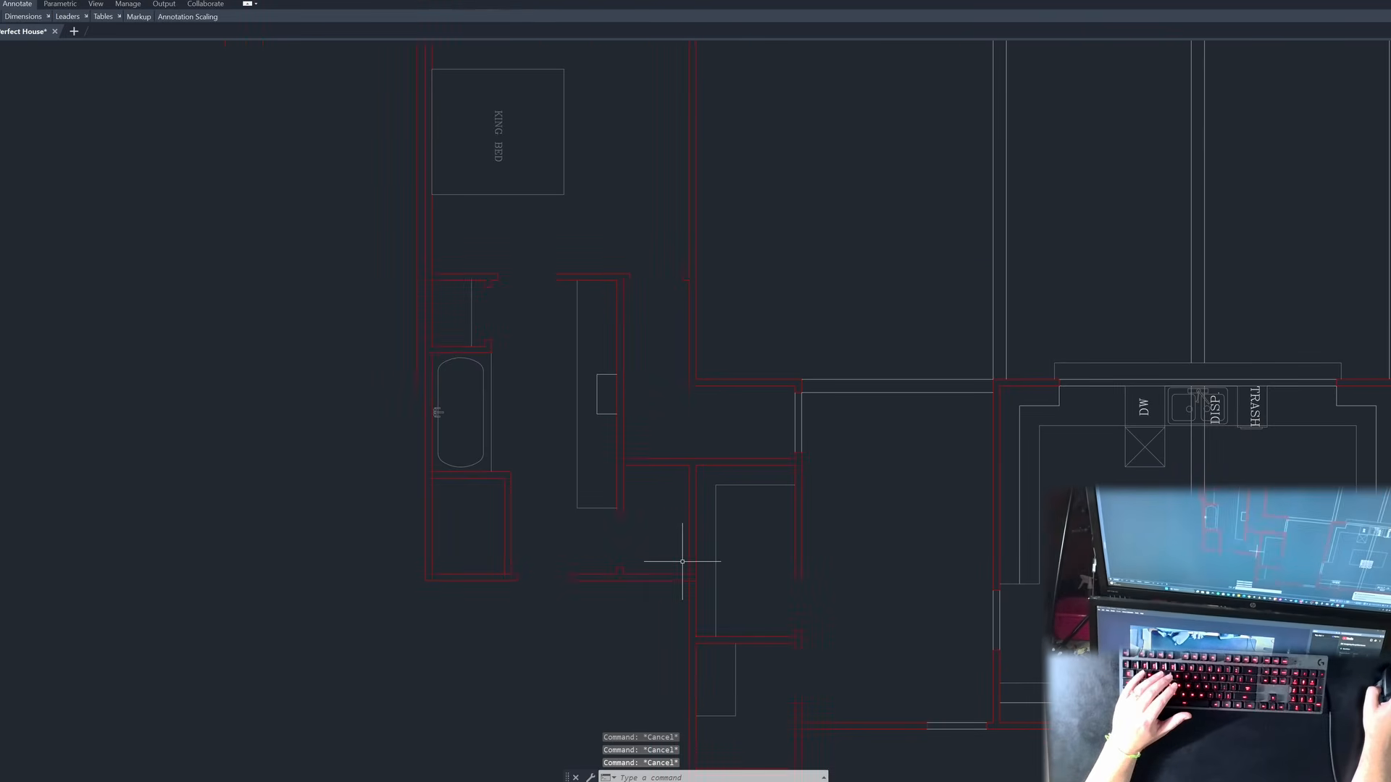
scroll(682, 562, up, 2)
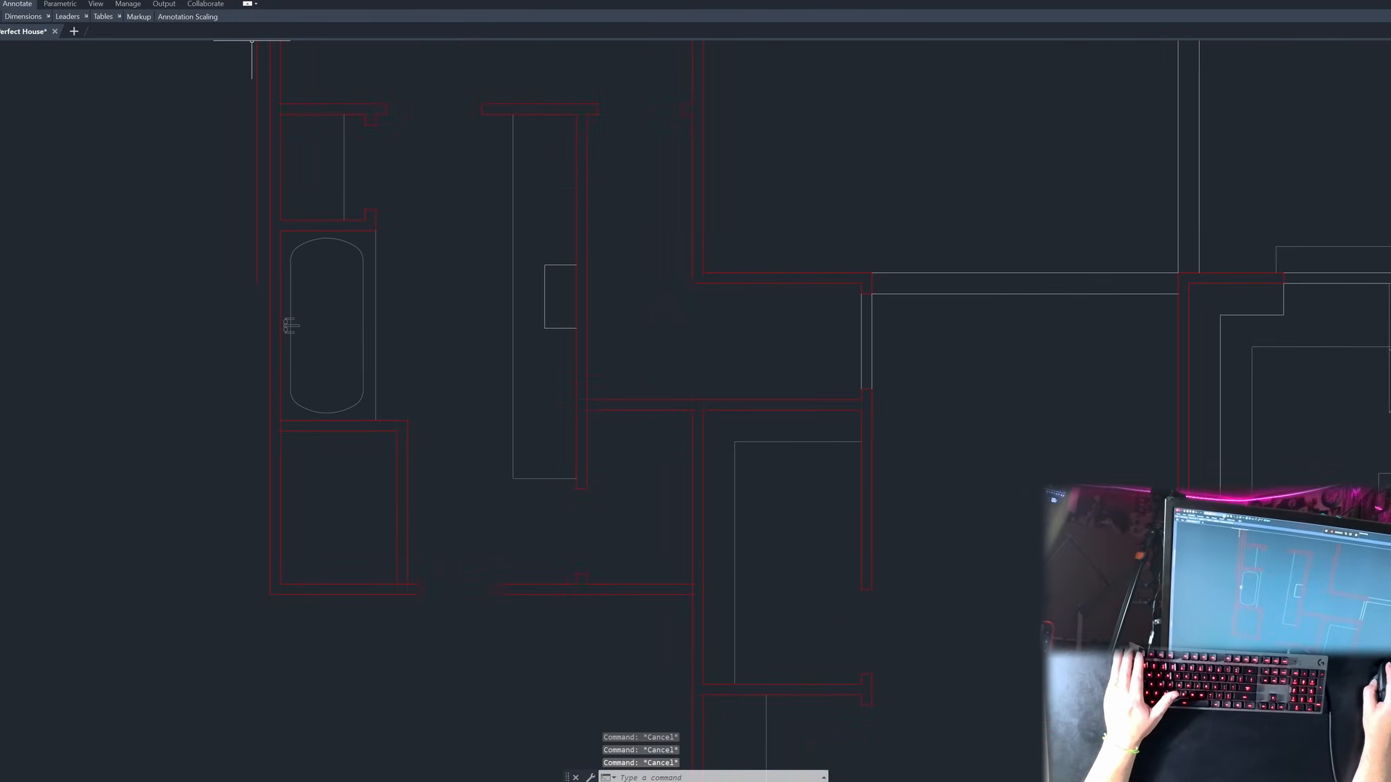
click(200, 0)
click(163, 102)
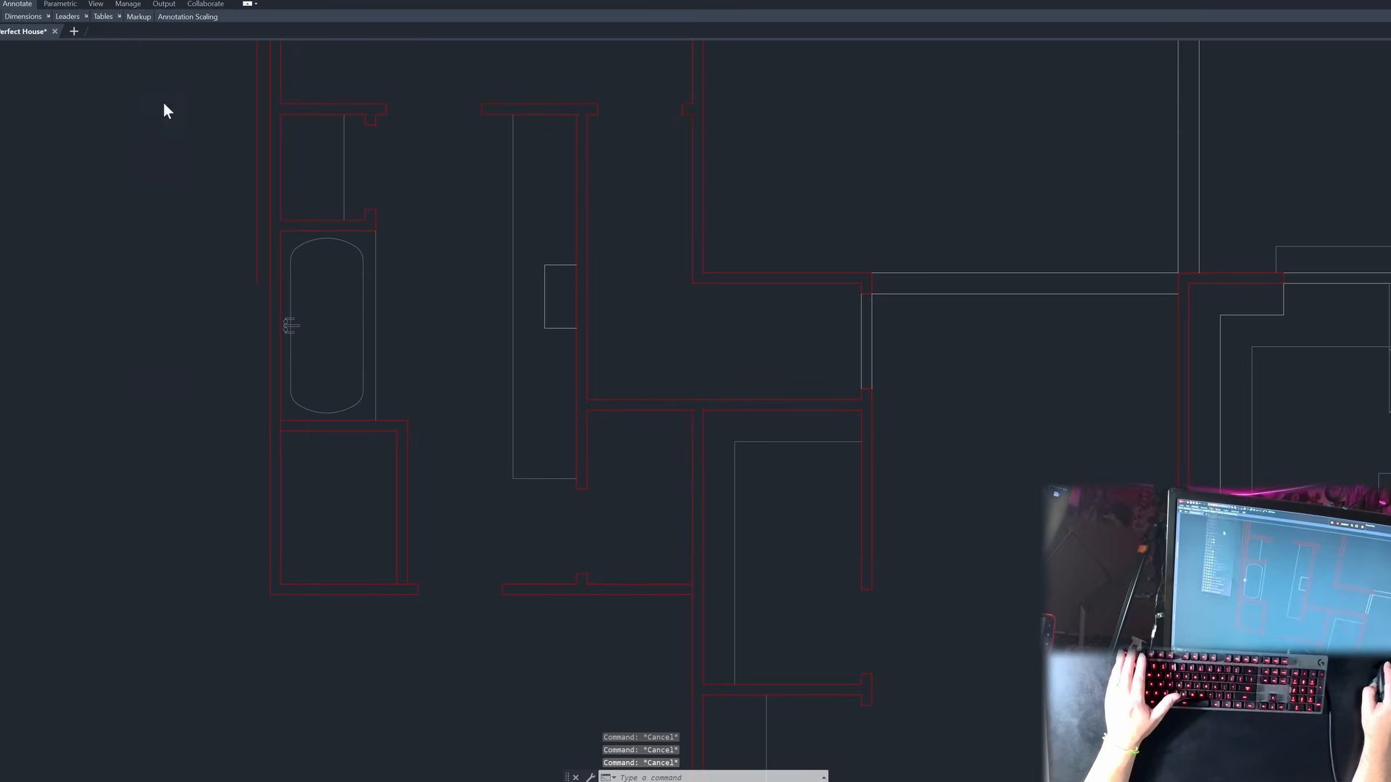
click(282, 2)
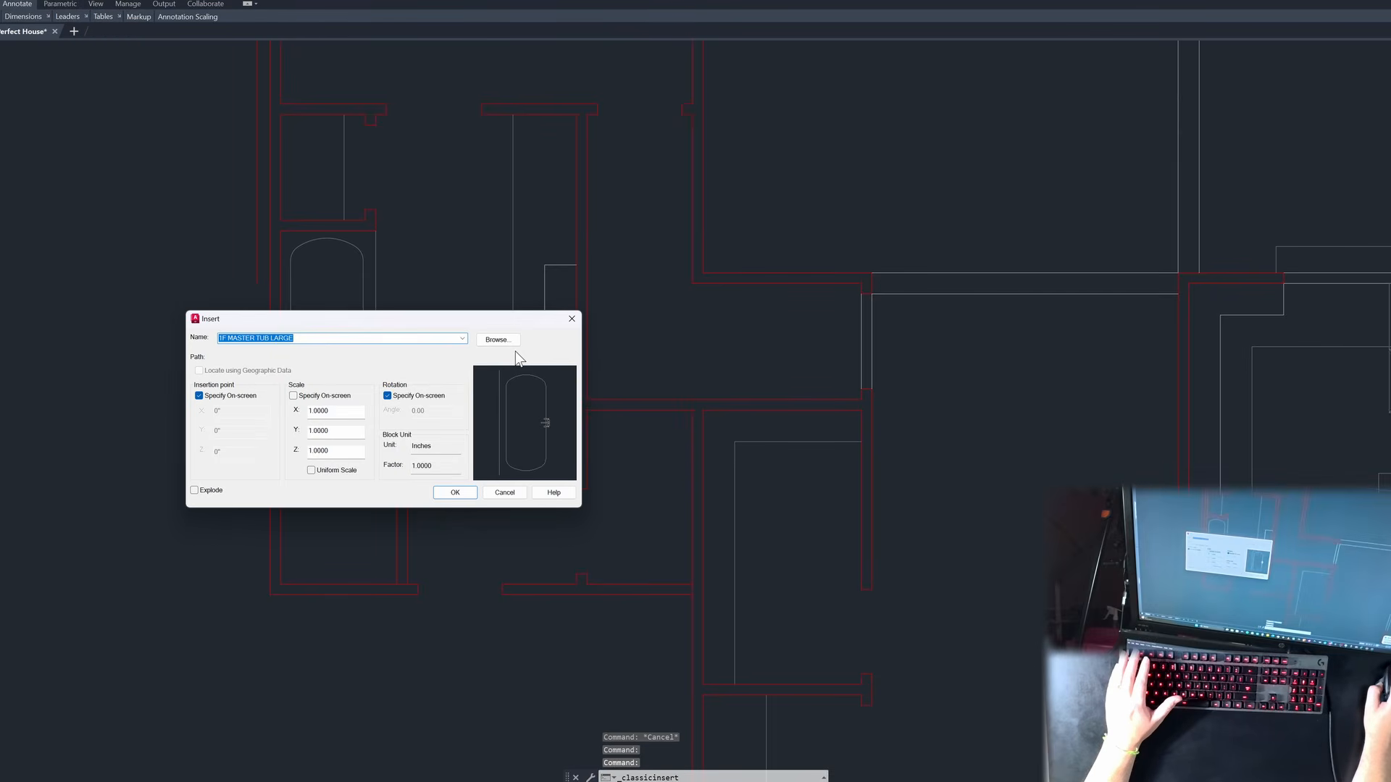
click(497, 341)
scroll(432, 489, down, 5)
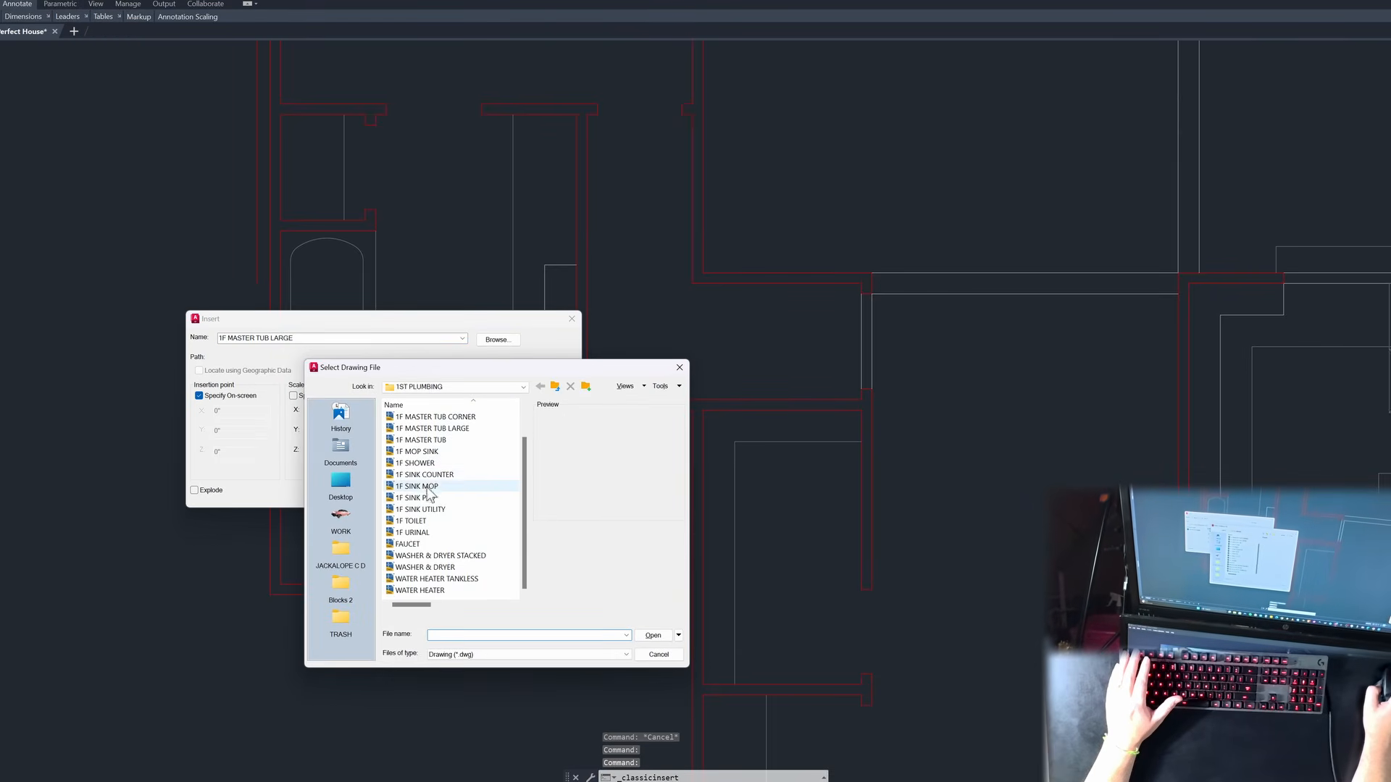
double_click(421, 520)
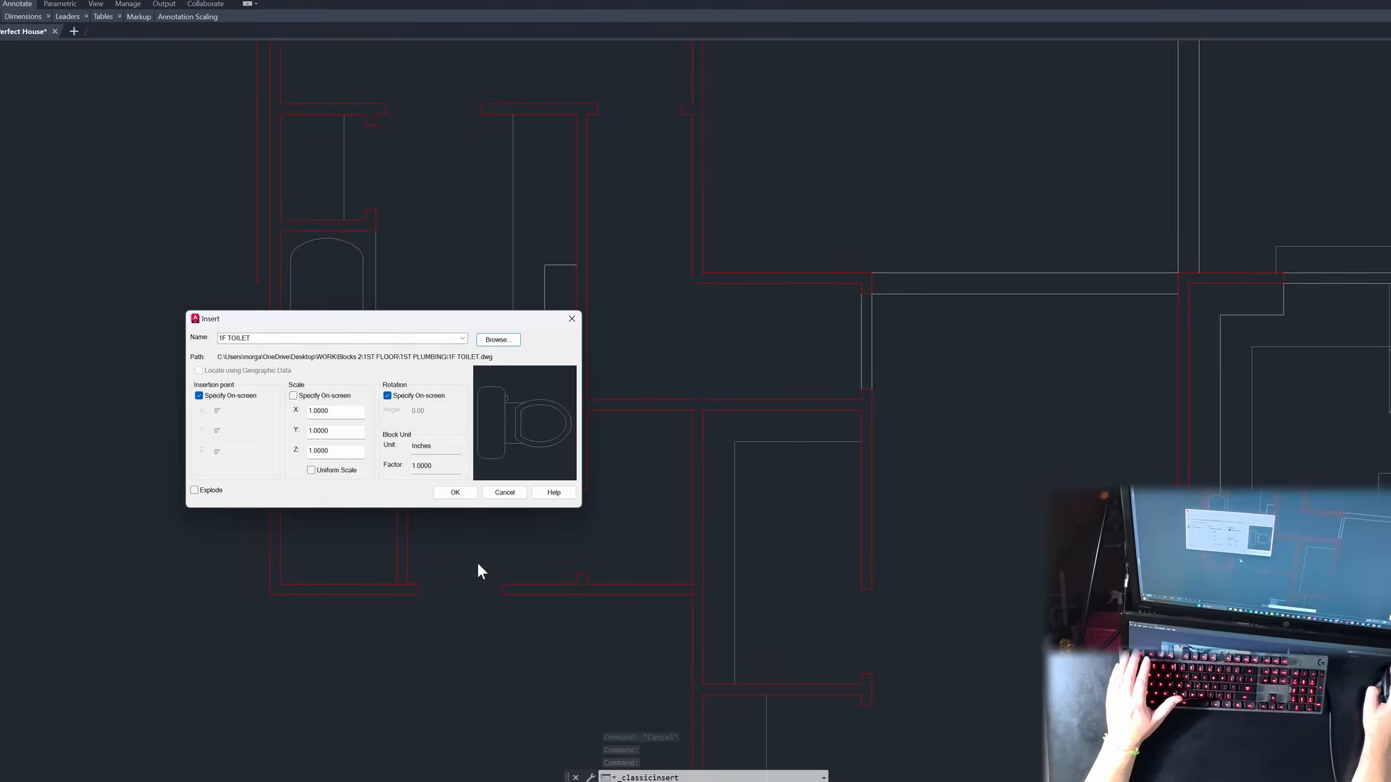
click(455, 492)
click(654, 384)
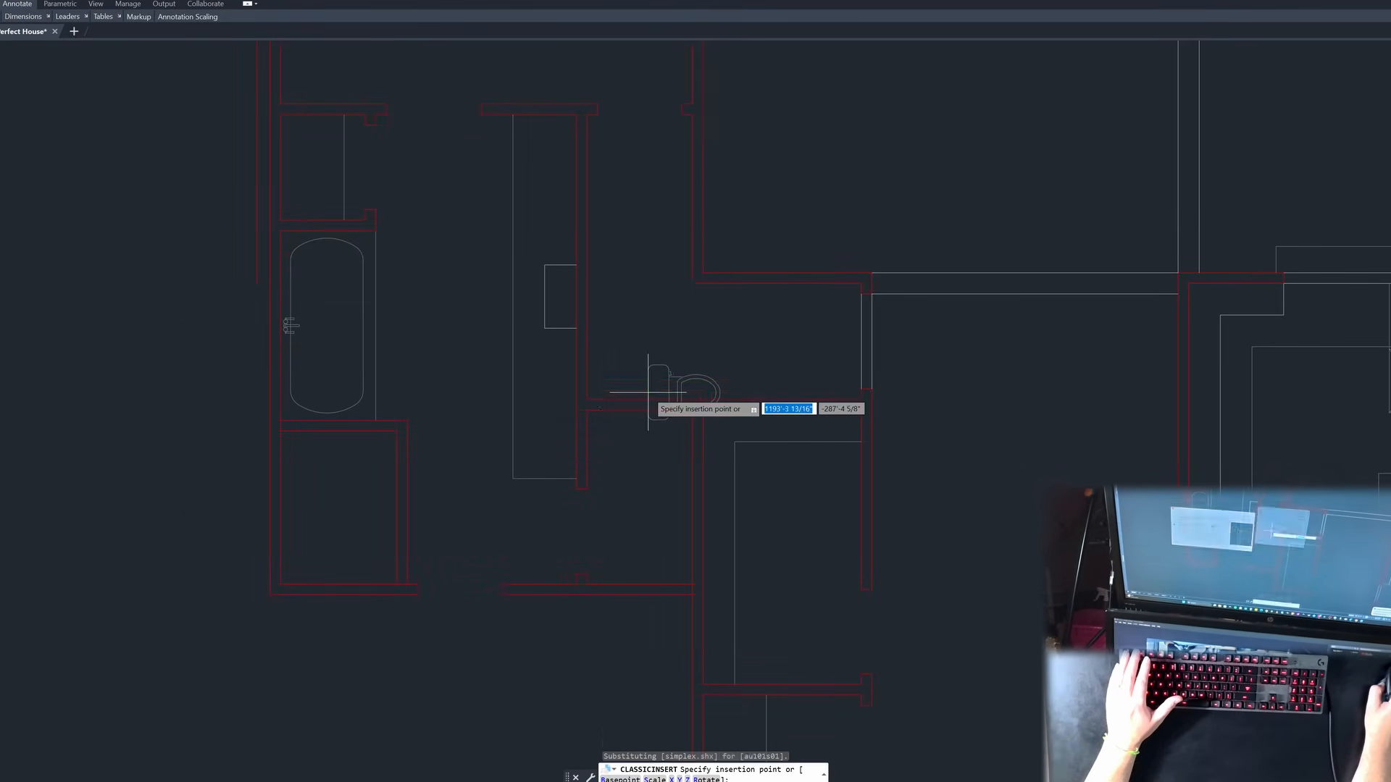
click(638, 410)
click(636, 433)
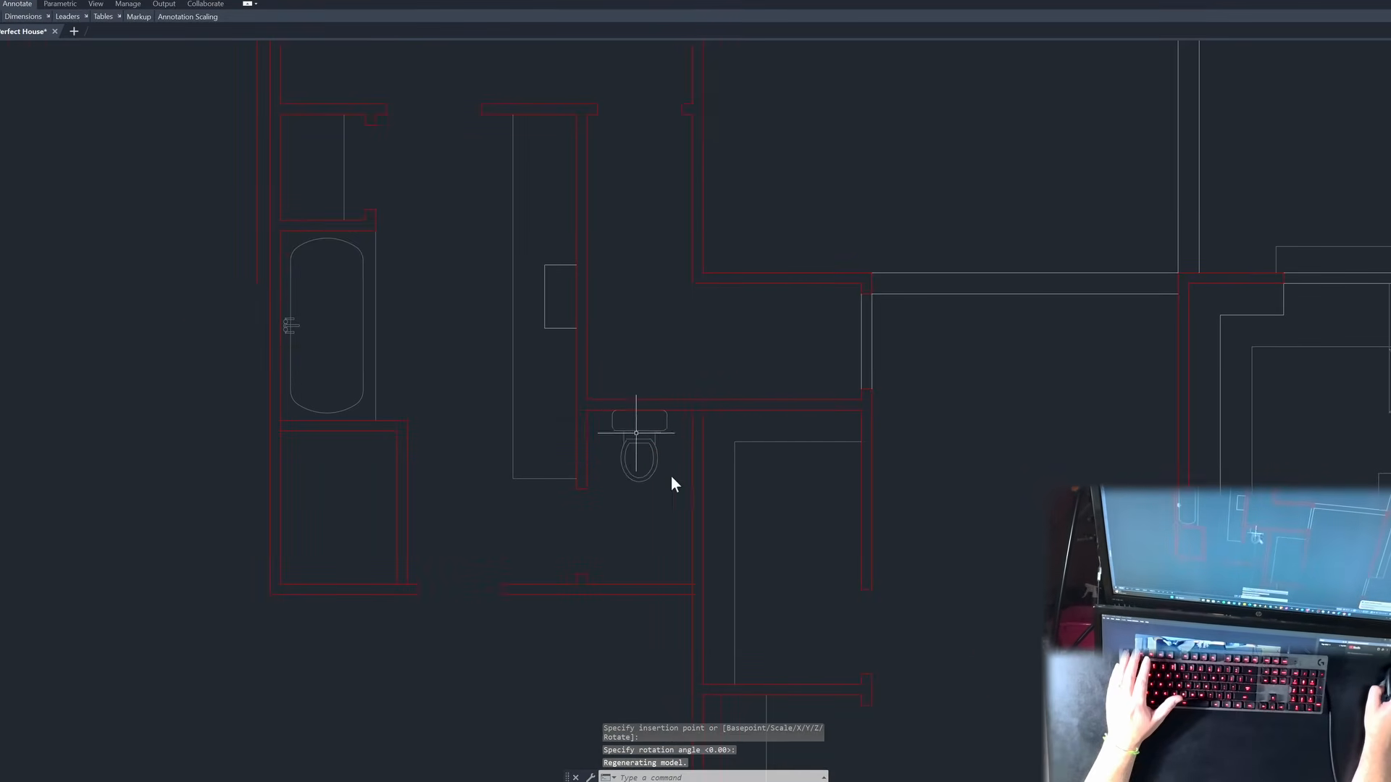
key(Escape)
scroll(673, 476, up, 2)
text(s)
key(Return)
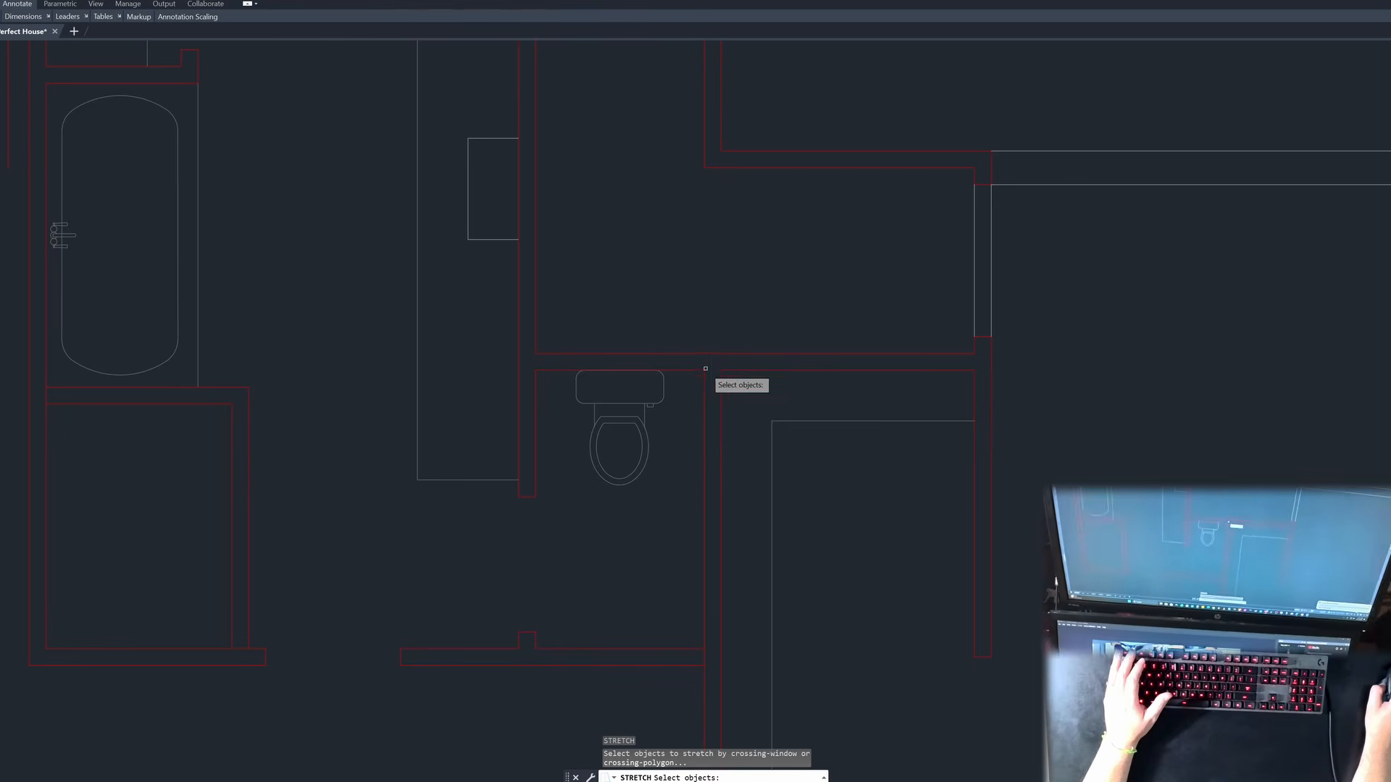
click(705, 368)
key(Escape)
key(Escape)
Step: Stretch the toilet and the wall face behind it down into the toilet room to thicken the plumbing wall
text(s)
key(Return)
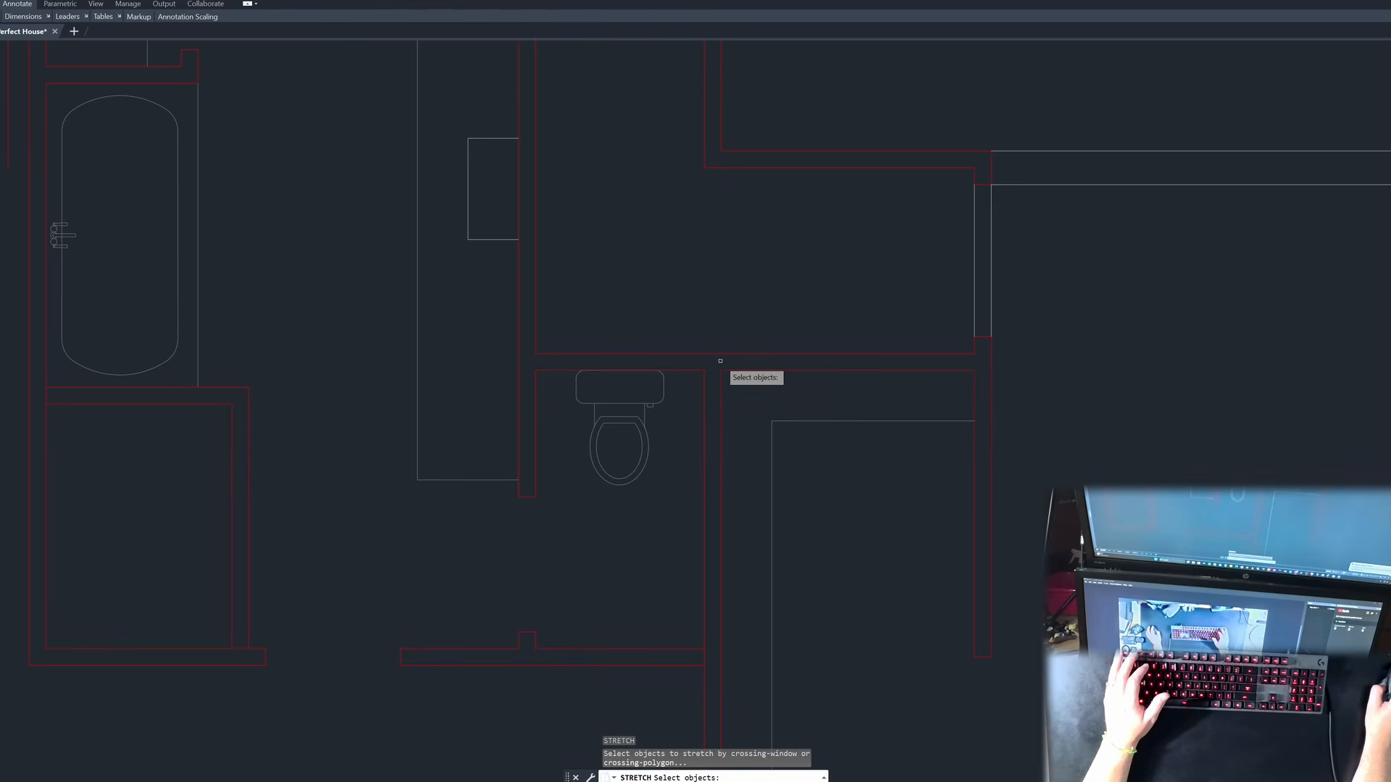
click(715, 362)
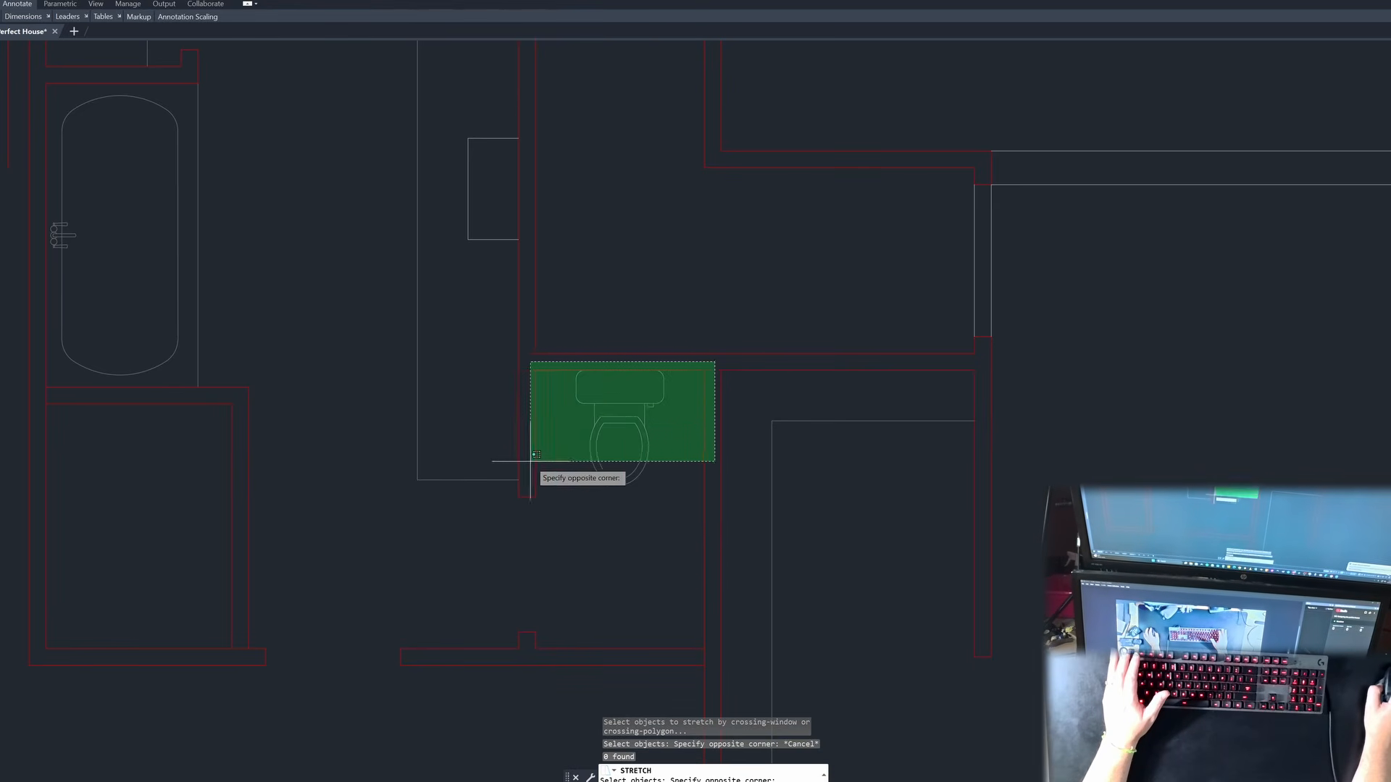
click(531, 452)
key(Return)
click(568, 495)
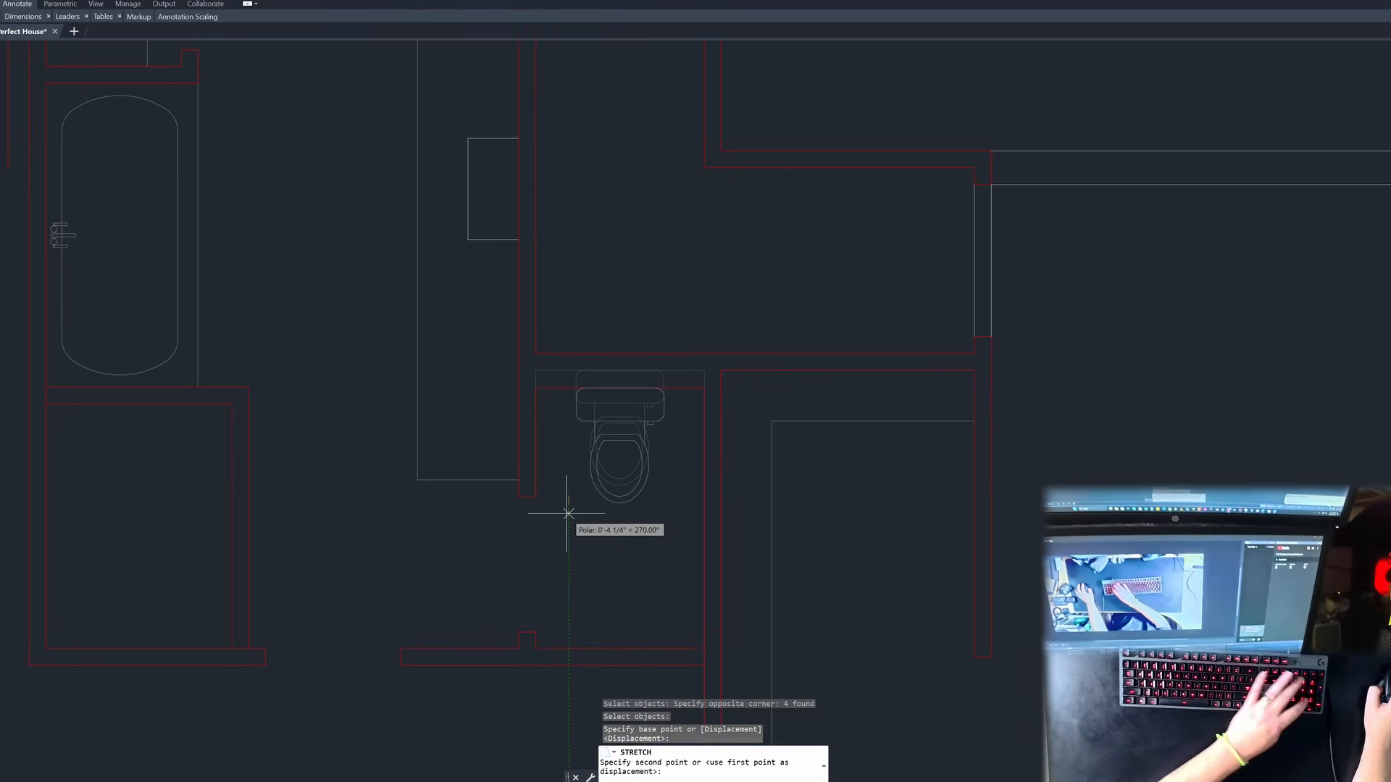
key(Escape)
key(Escape)
key(Escape)
Step: Stretch the vanity counter and the bathroom-side face of the vanity wall 2" to the left to thicken that wall
scroll(628, 518, down, 2)
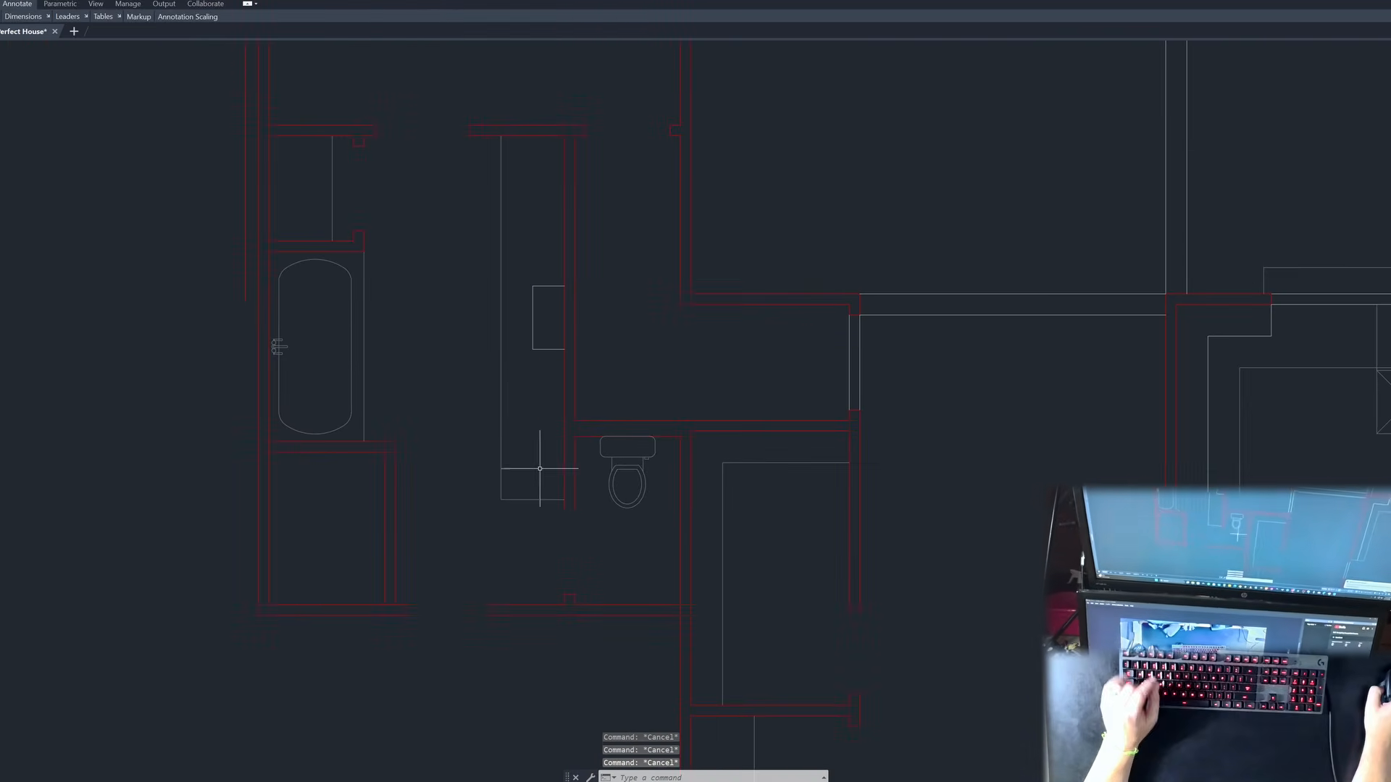
scroll(490, 392, up, 2)
scroll(609, 611, down, 2)
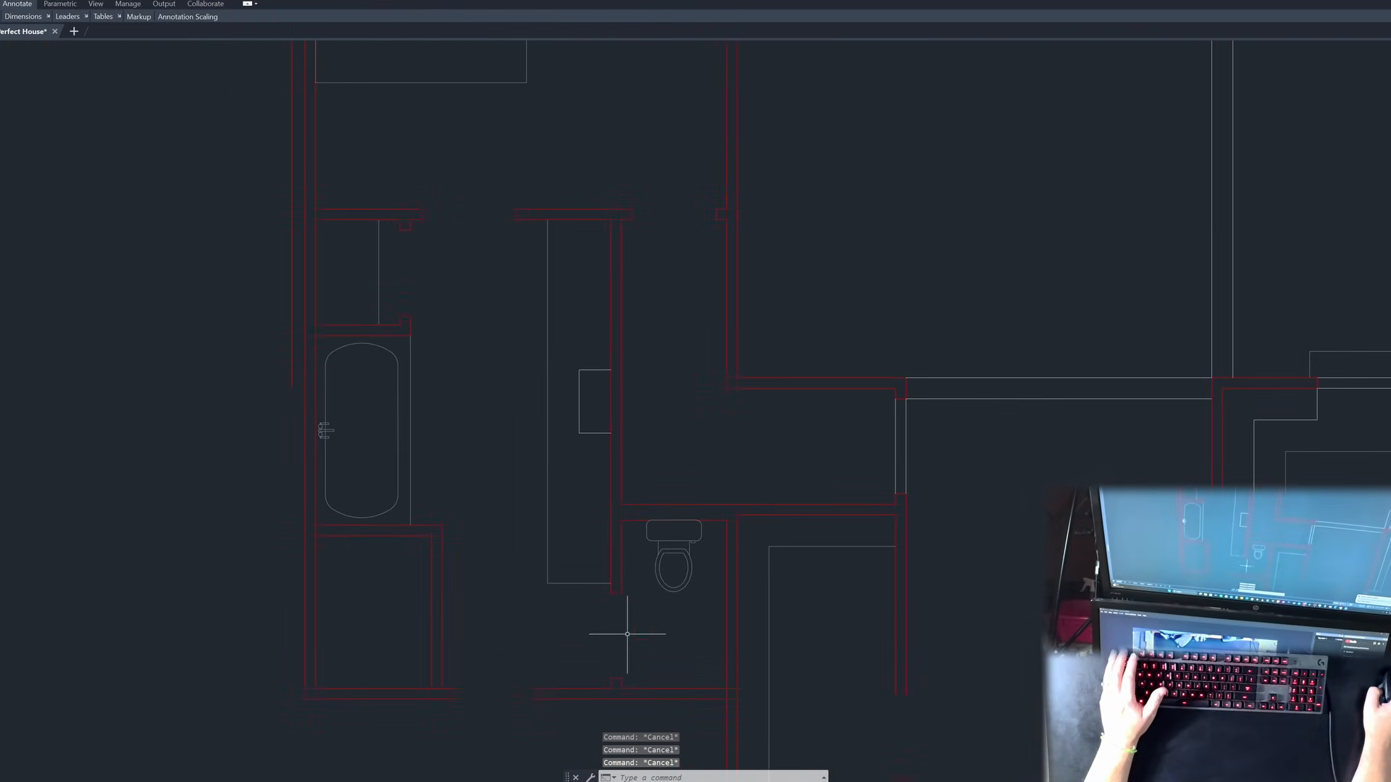
text(s)
key(Return)
scroll(616, 623, down, 2)
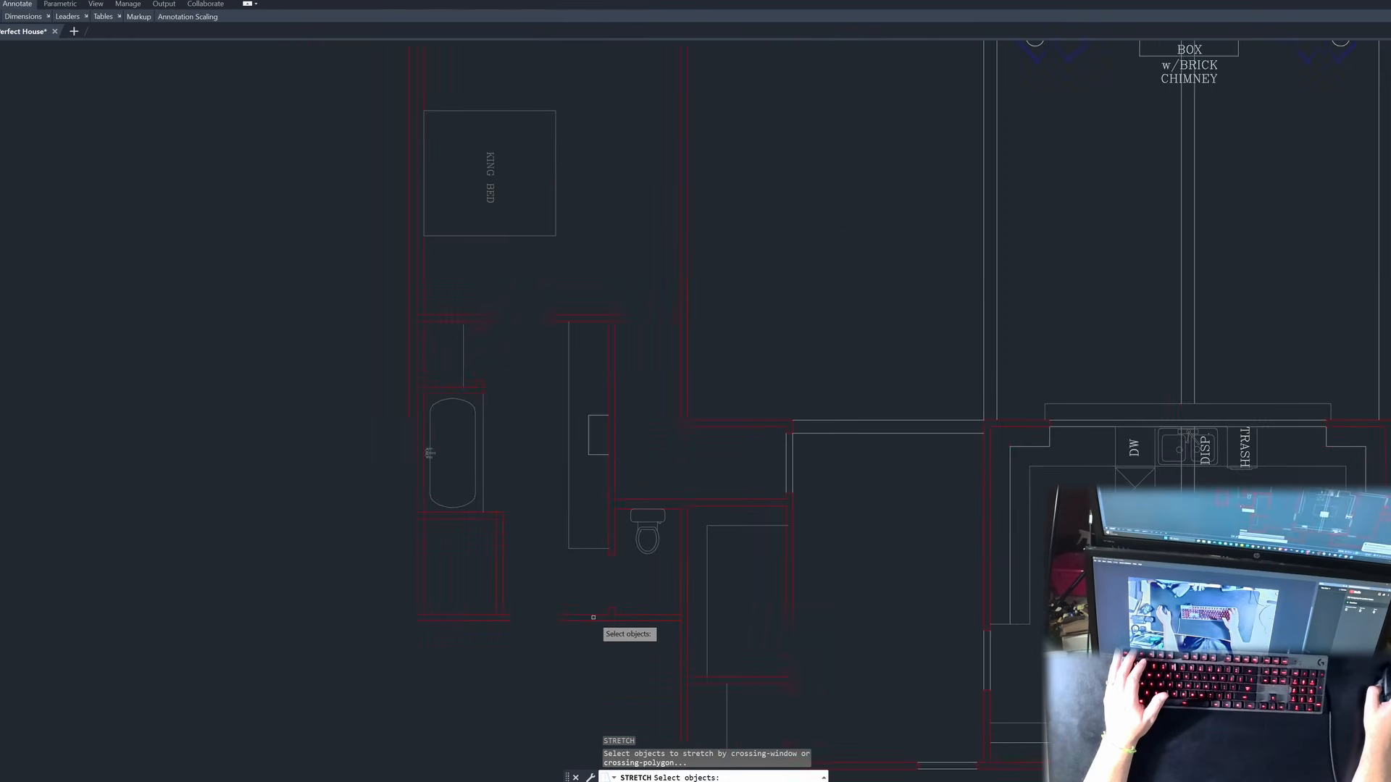
scroll(619, 626, up, 2)
click(623, 617)
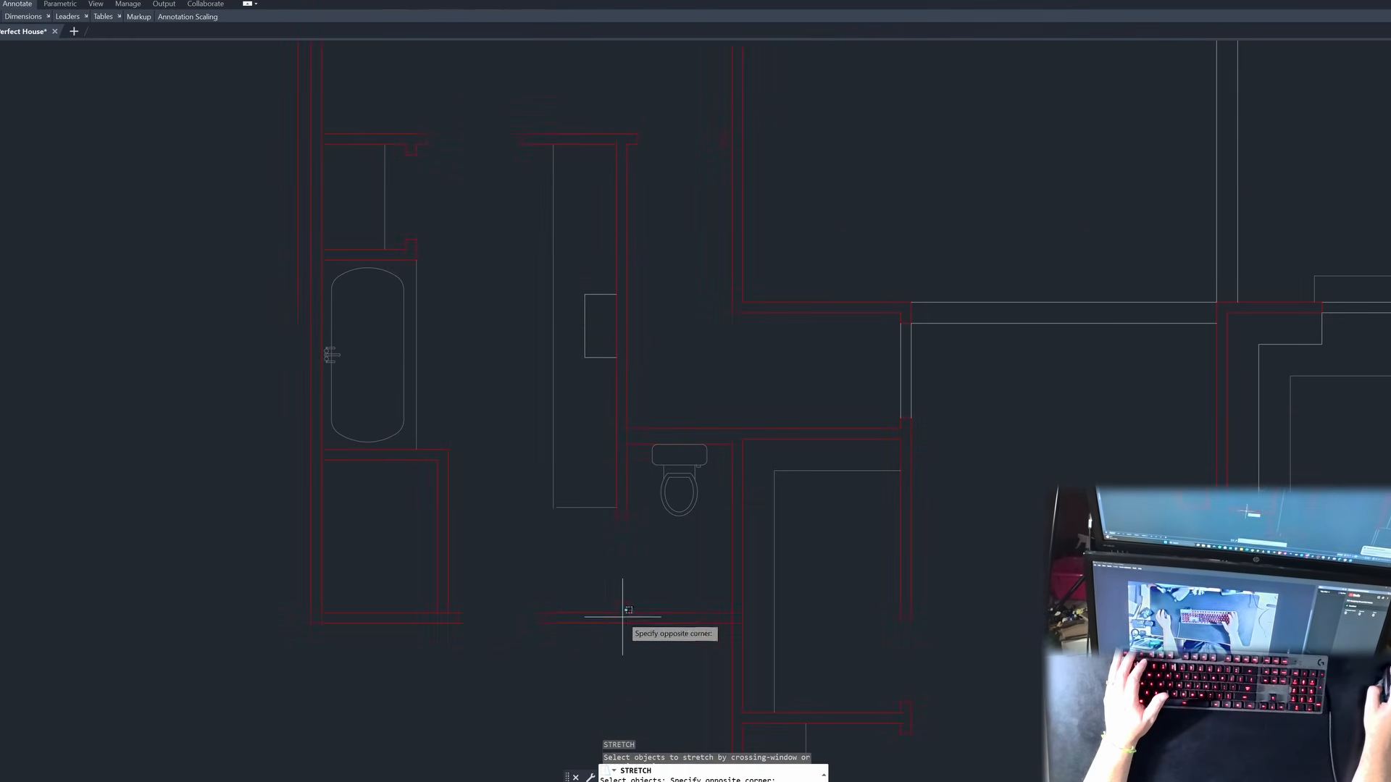
click(552, 140)
click(510, 252)
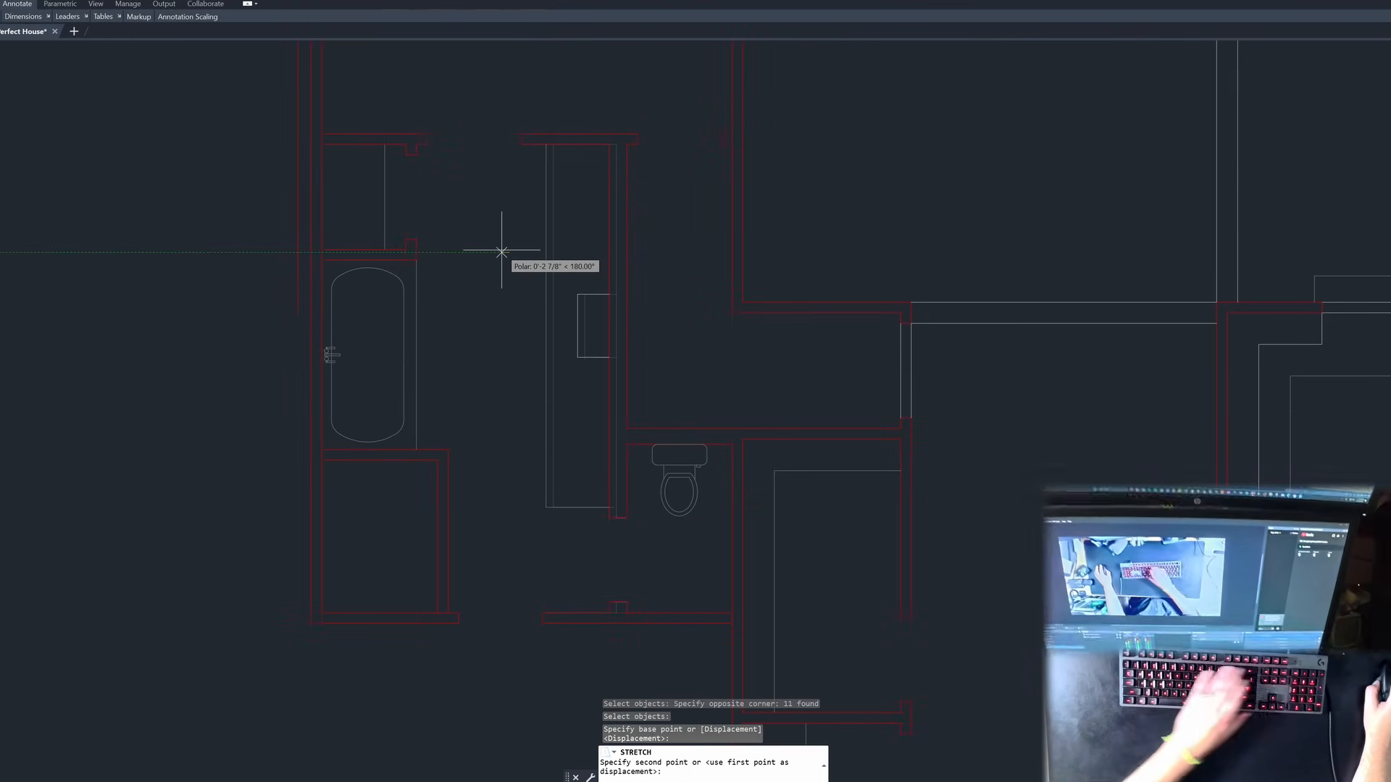
text(2)
key(Return)
scroll(522, 450, down, 2)
scroll(577, 469, up, 2)
key(Escape)
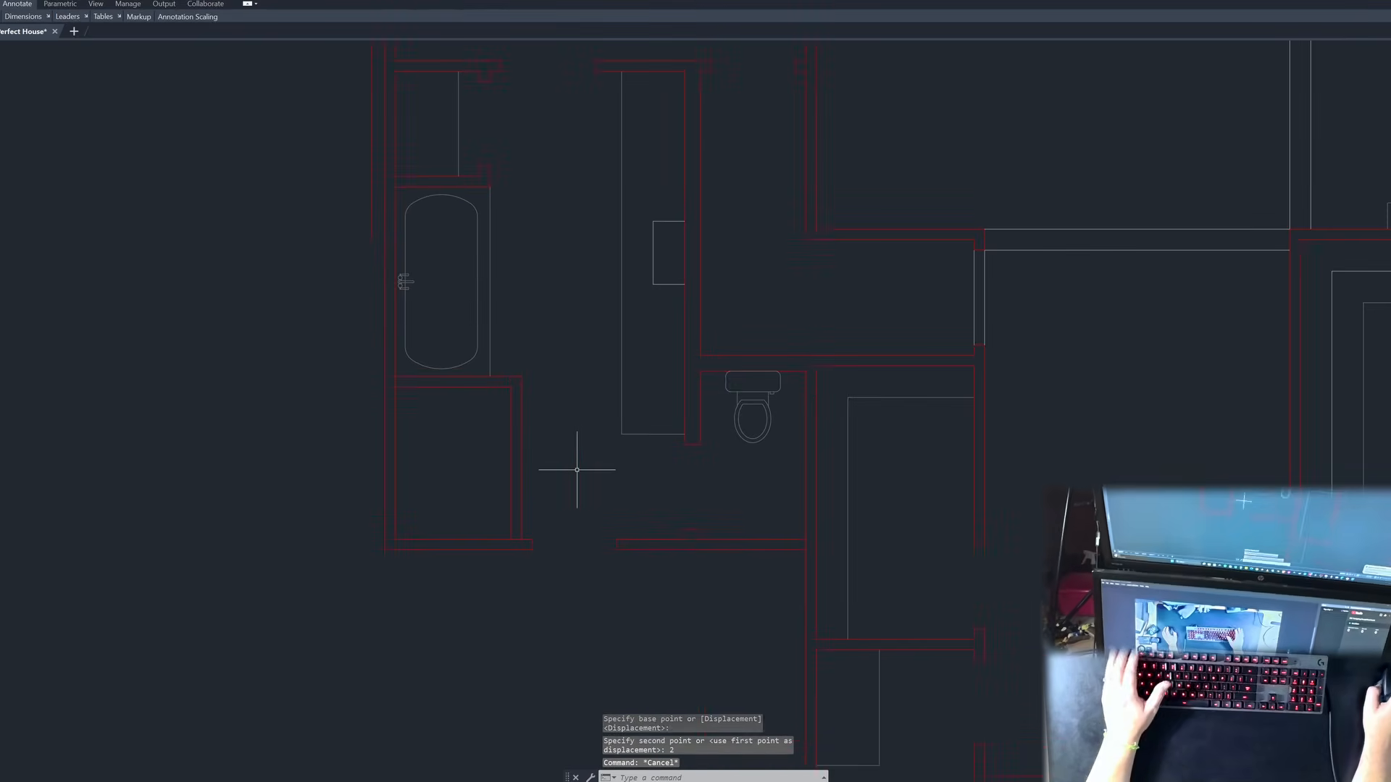
key(Escape)
key(Return)
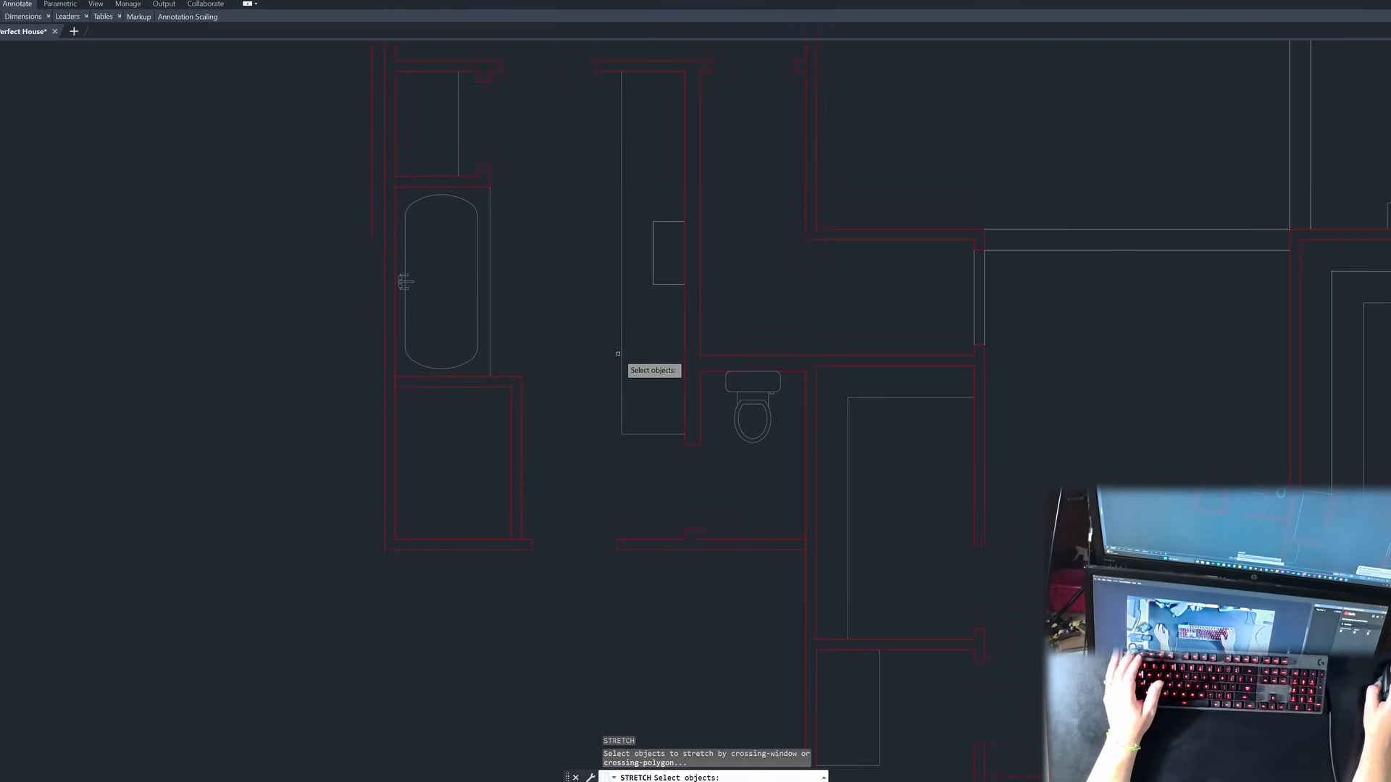
Step: Stretch the shower's vanity-side wall and the doorway opening in the lower bathroom wall to the left
click(618, 354)
click(507, 631)
click(541, 637)
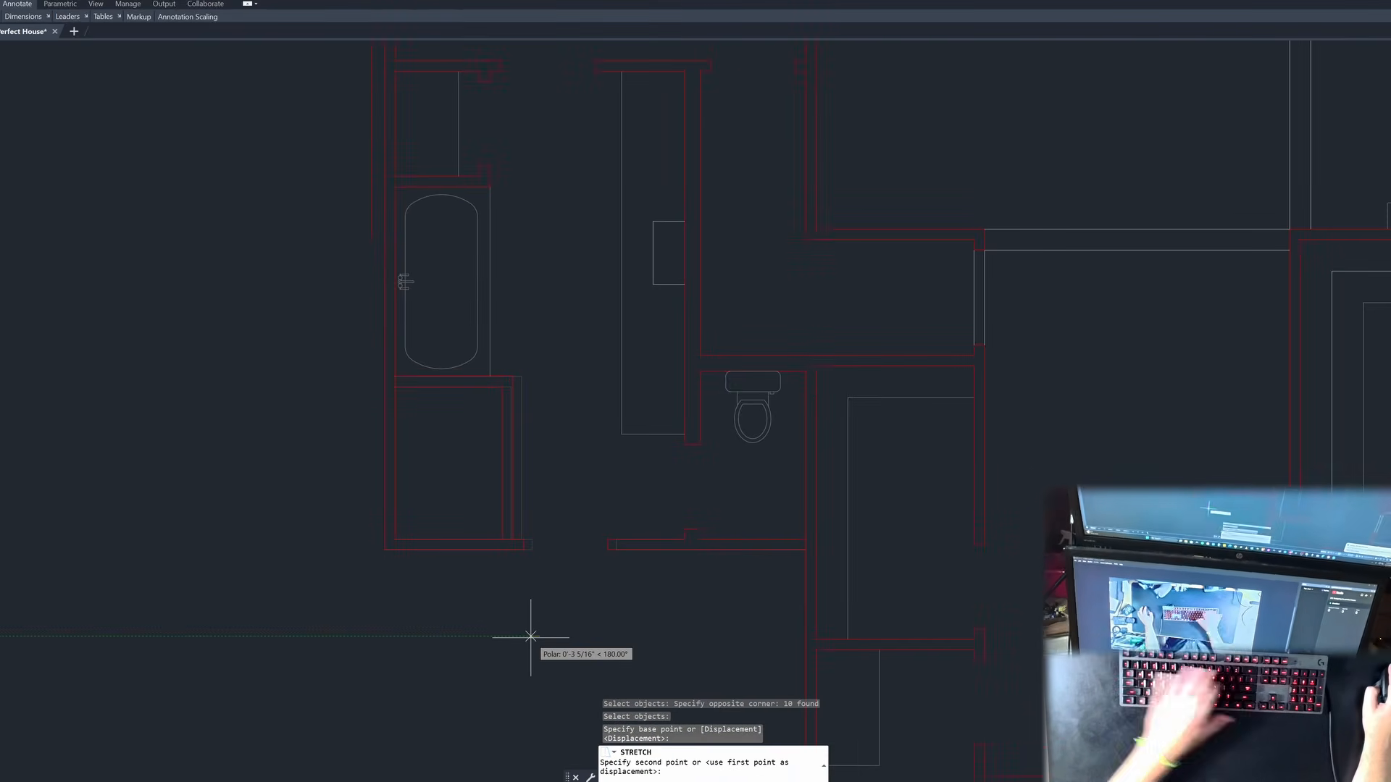
key(Escape)
key(Escape)
key(Escape)
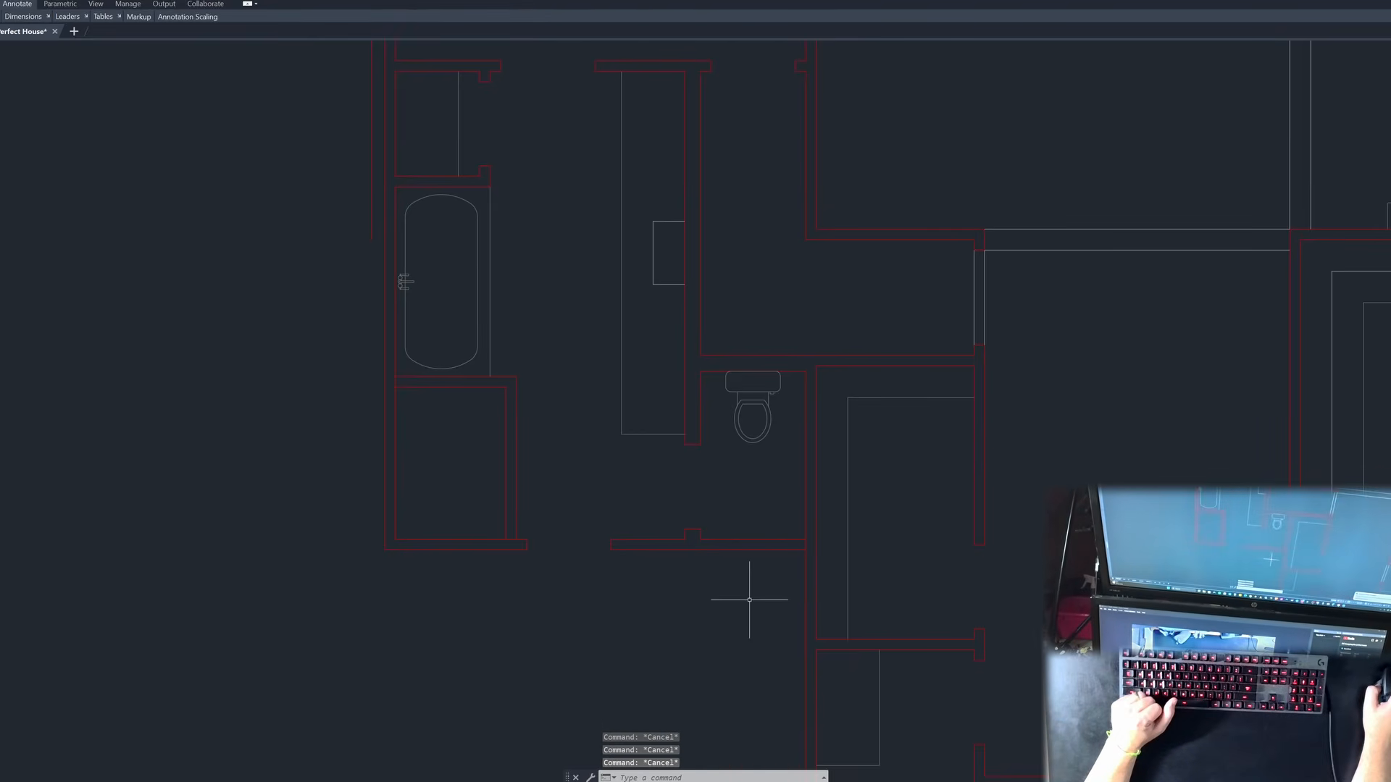
Step: Measure the clearance from the front of the toilet to the wall facing it
scroll(537, 418, down, 2)
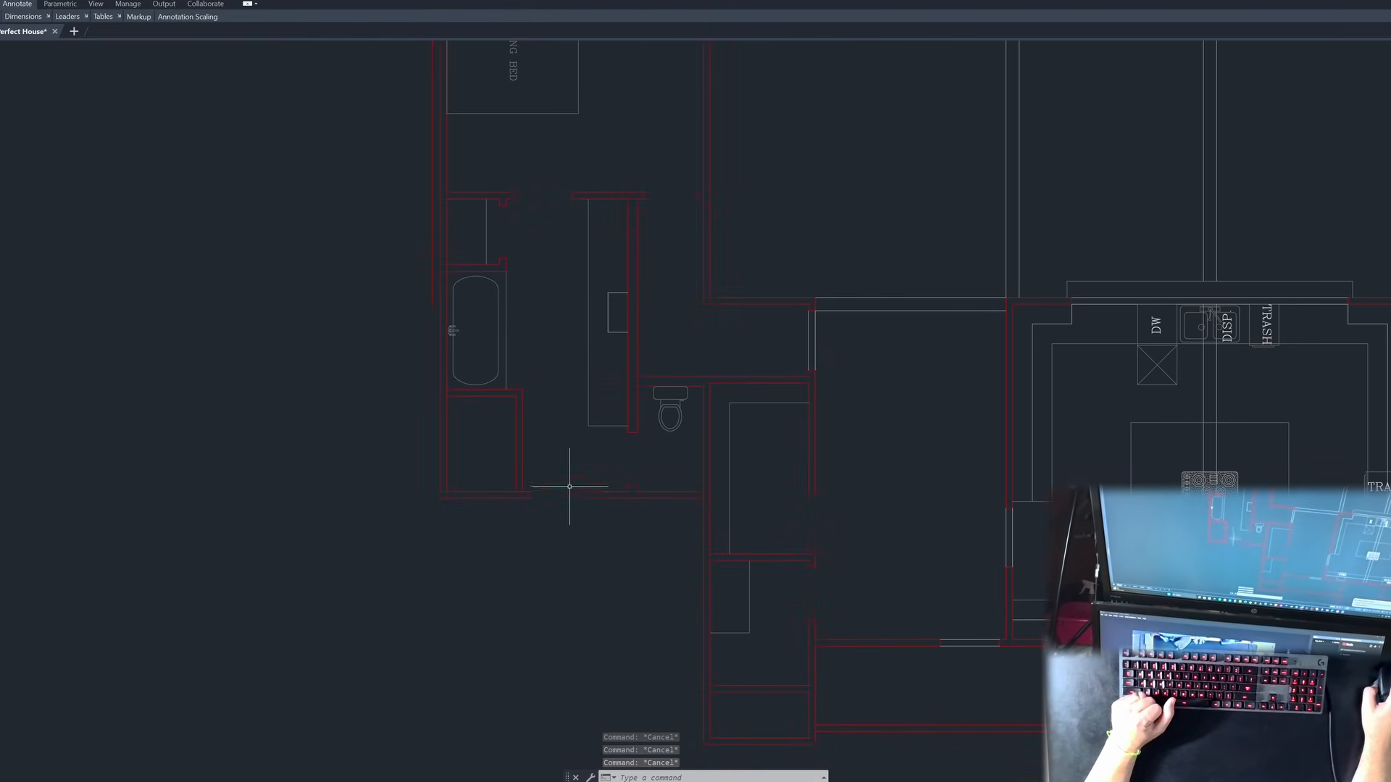
scroll(680, 464, up, 3)
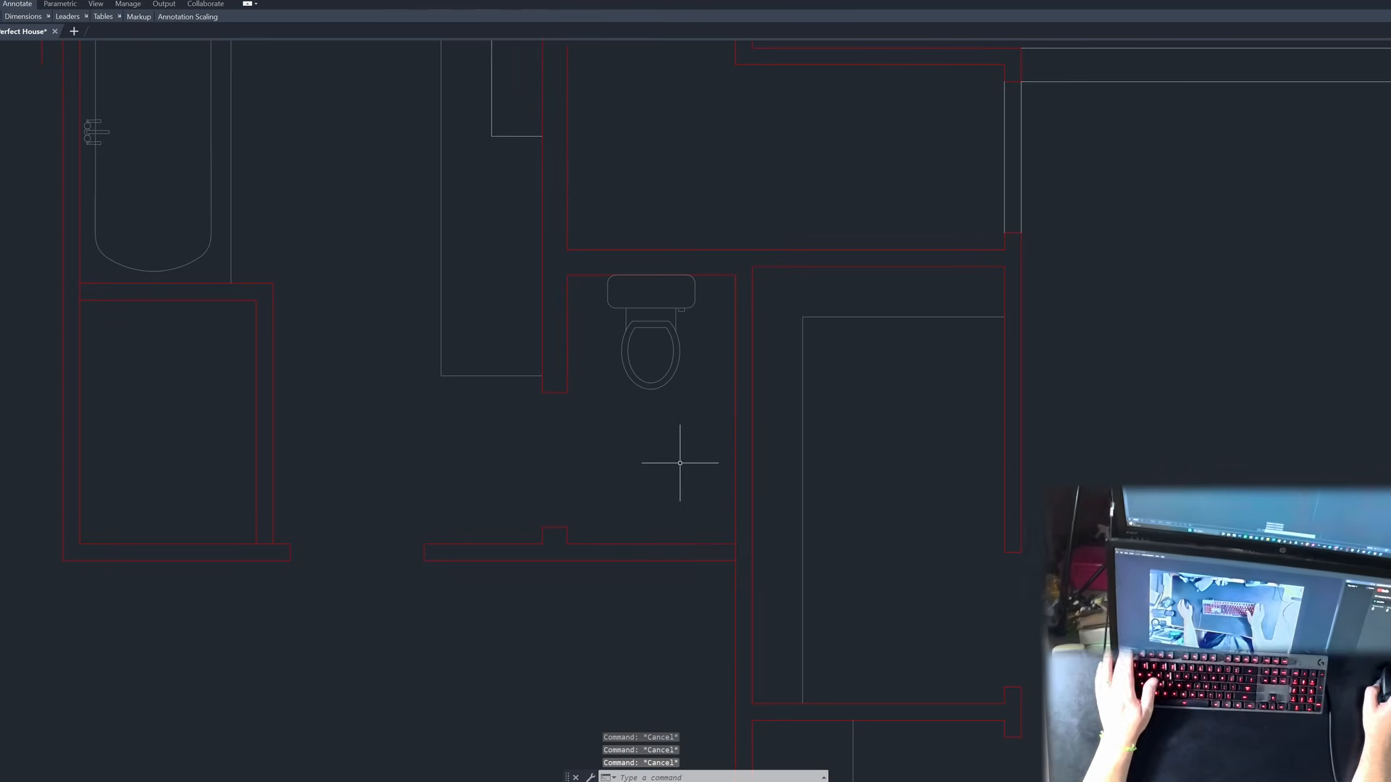
key(Return)
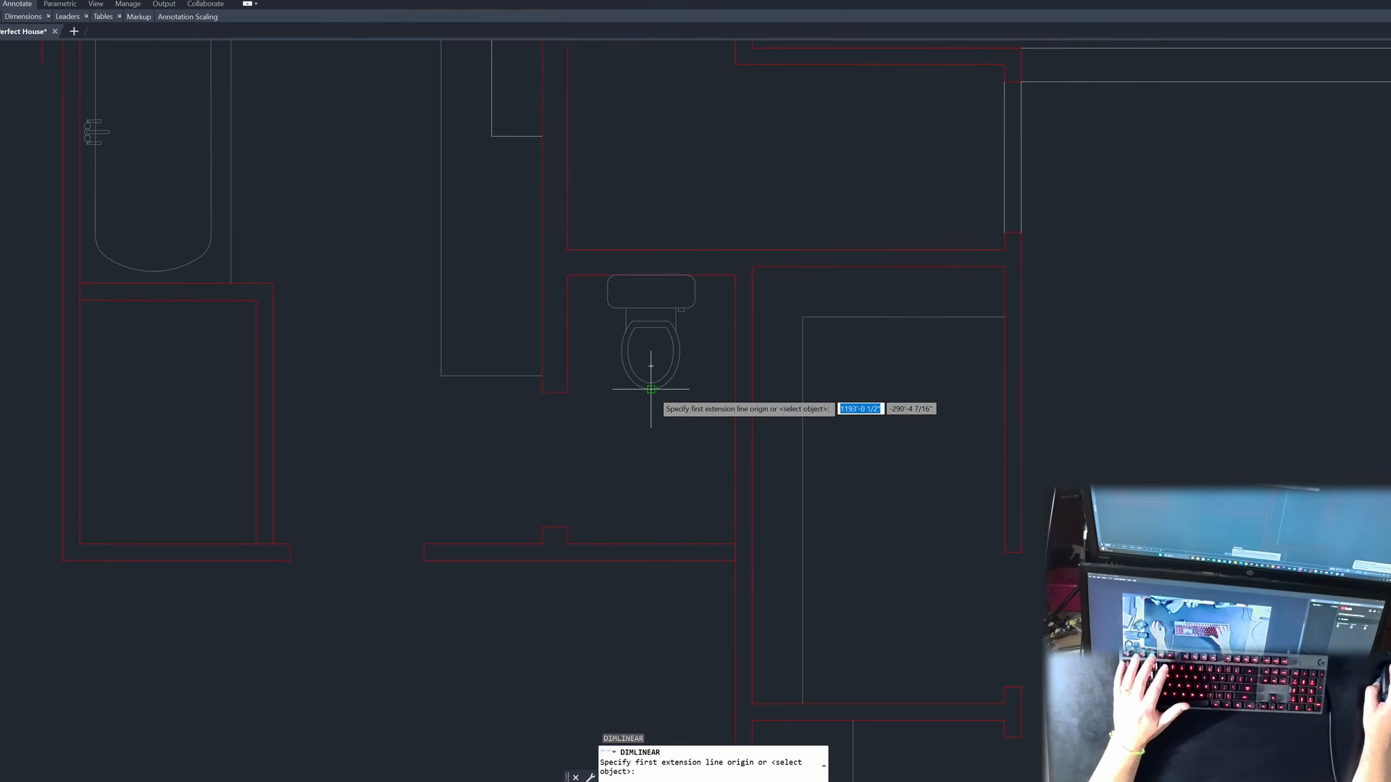
click(651, 388)
click(651, 542)
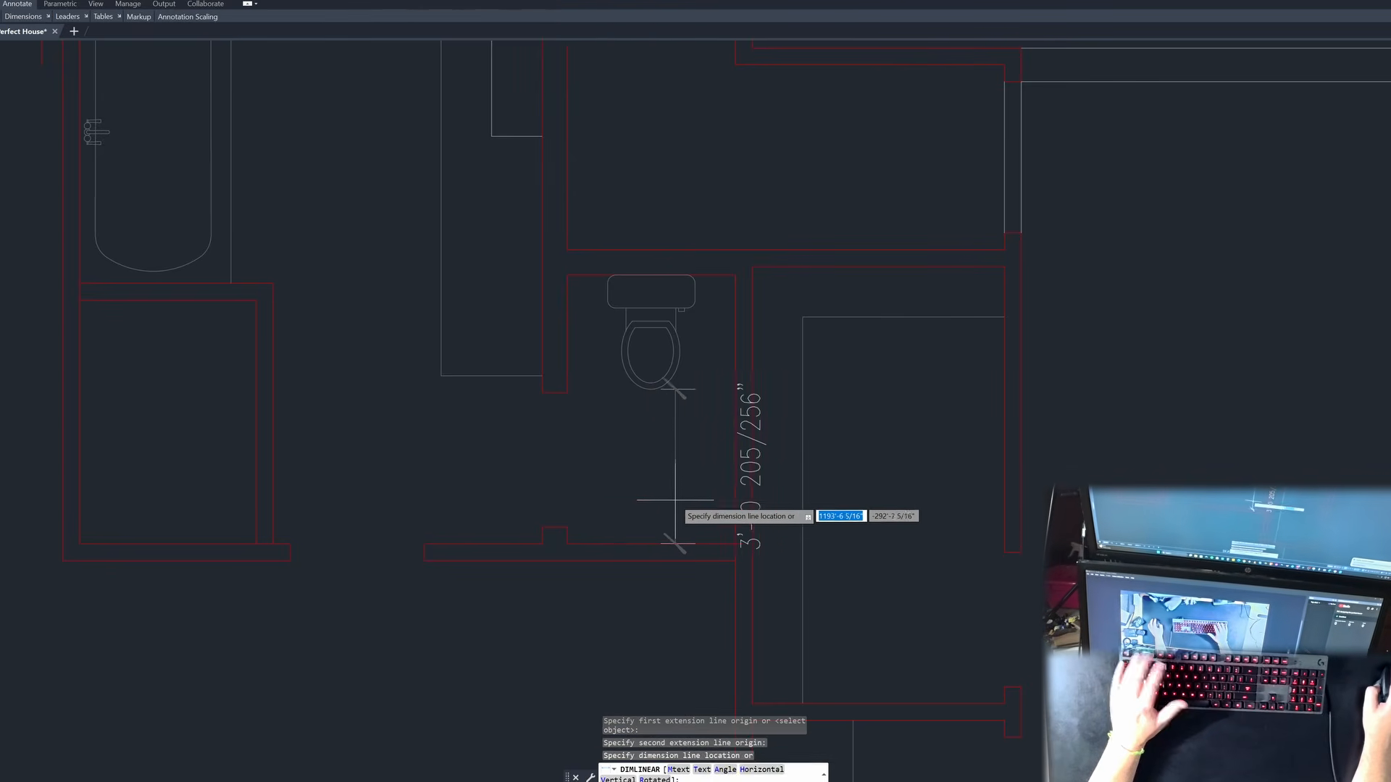
key(Escape)
key(Escape)
key(Escape)
Step: Stretch the lower bathroom wall, the shower, the vanity end and the toilet room opening 4" down, selecting them with a crossing polygon
scroll(678, 474, down, 2)
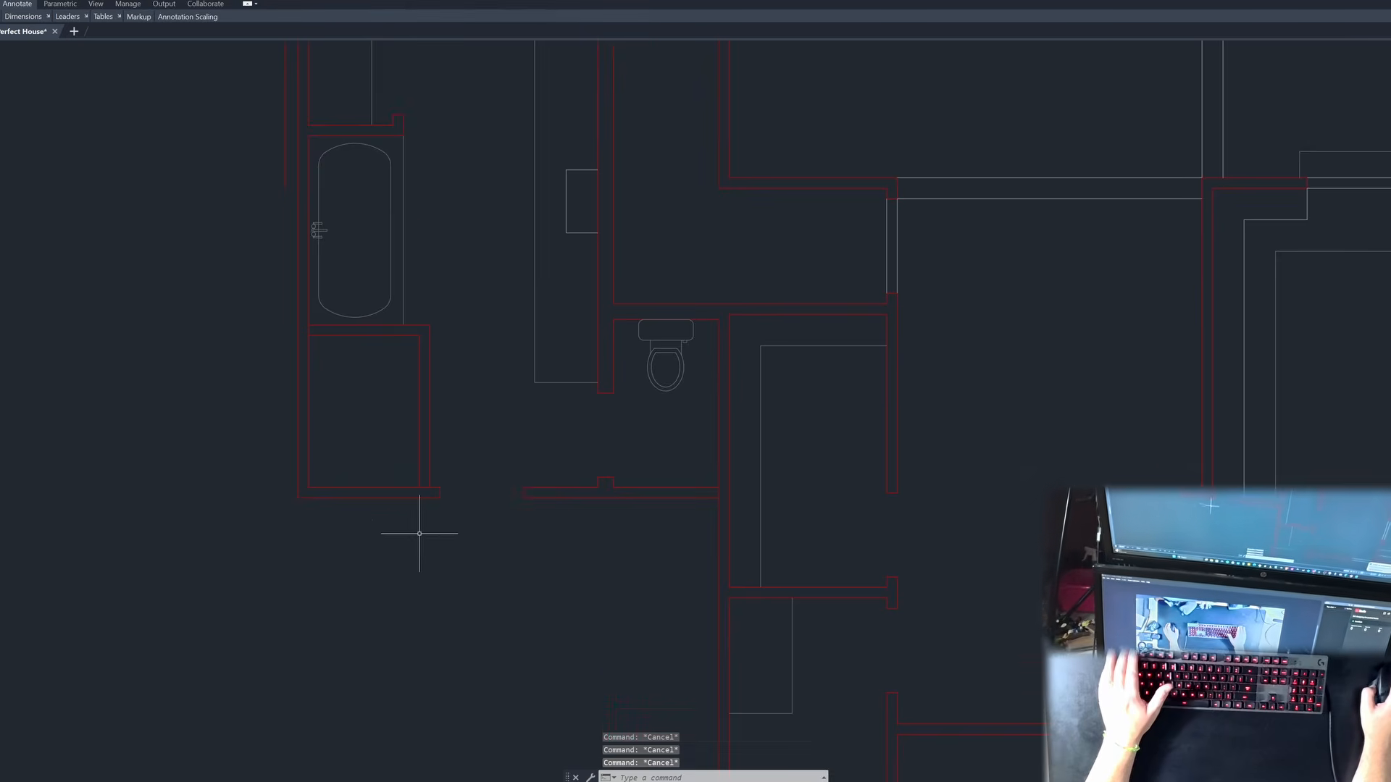
scroll(426, 553, down, 2)
scroll(406, 535, up, 2)
text(s)
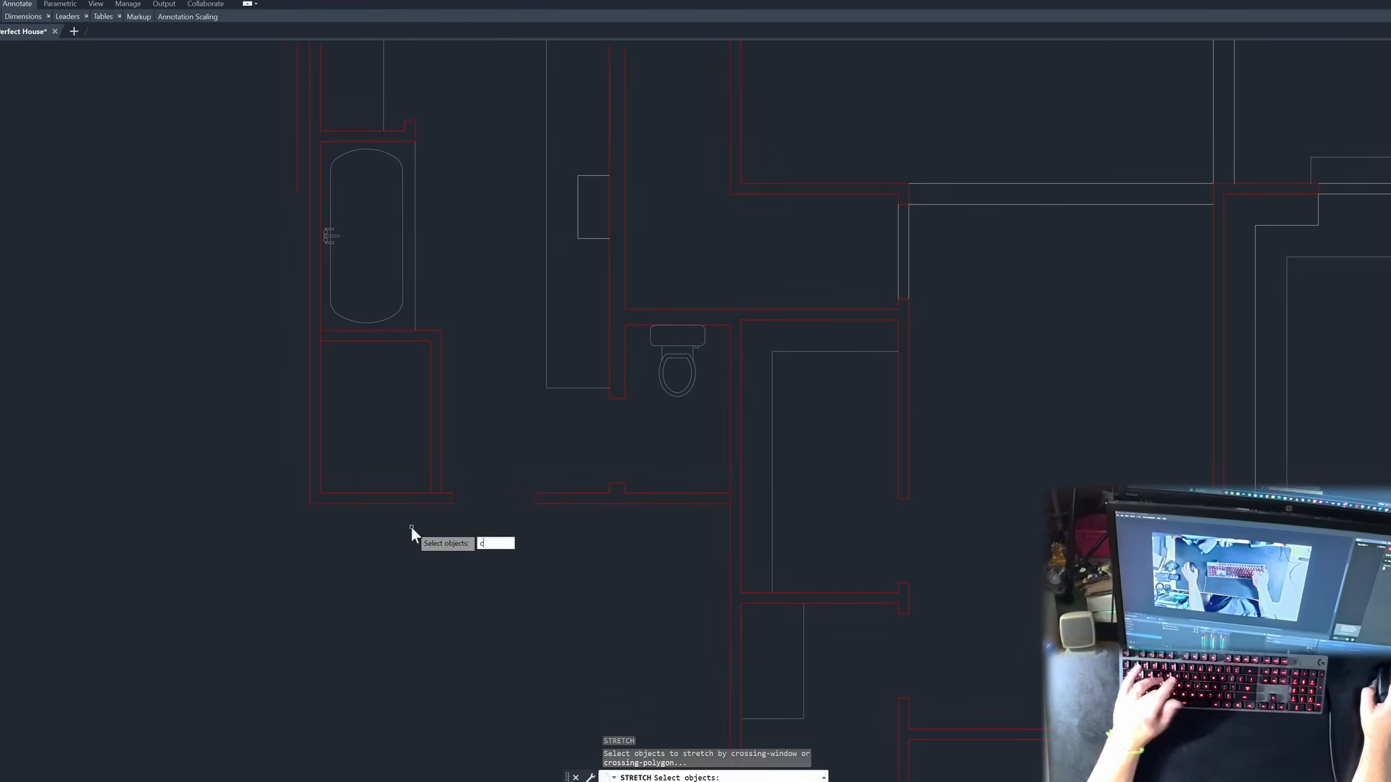
key(Return)
text(cp)
key(Return)
click(294, 529)
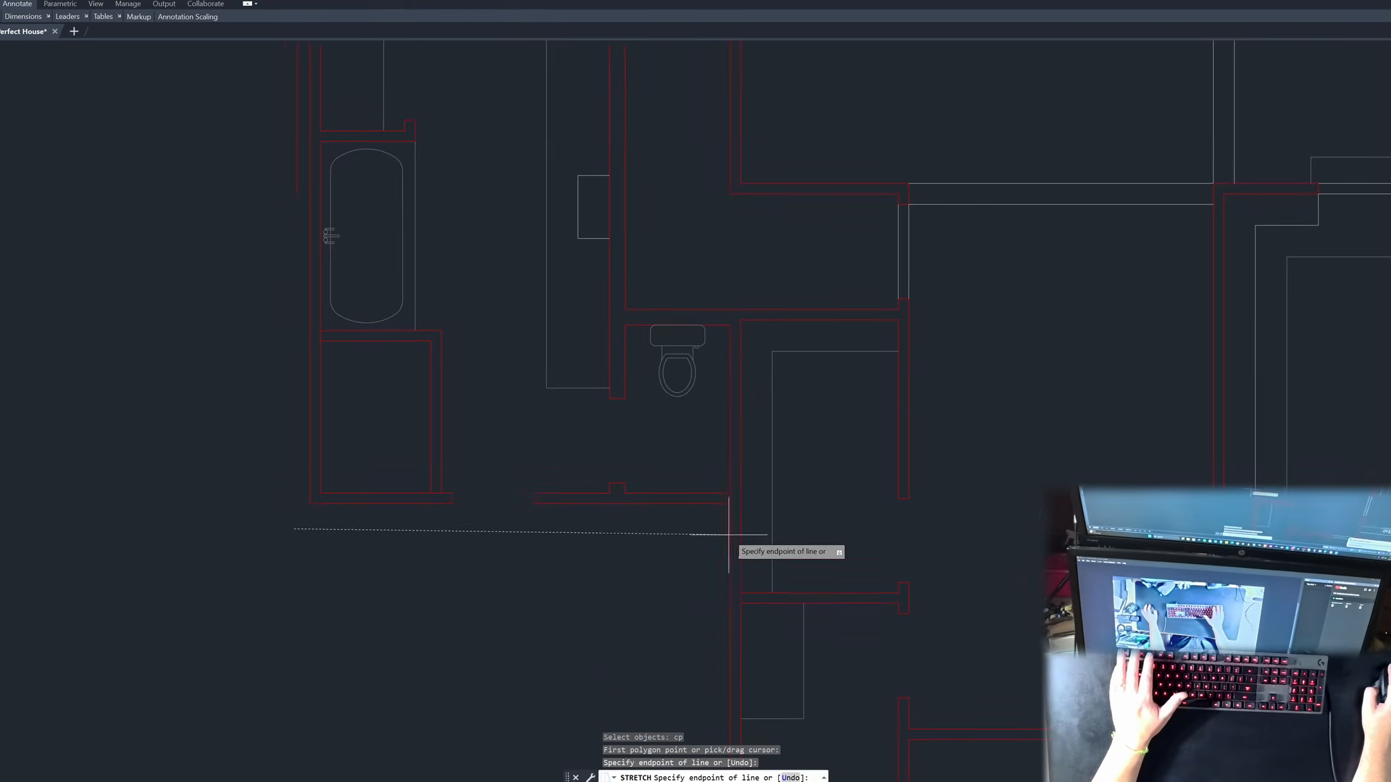
click(732, 529)
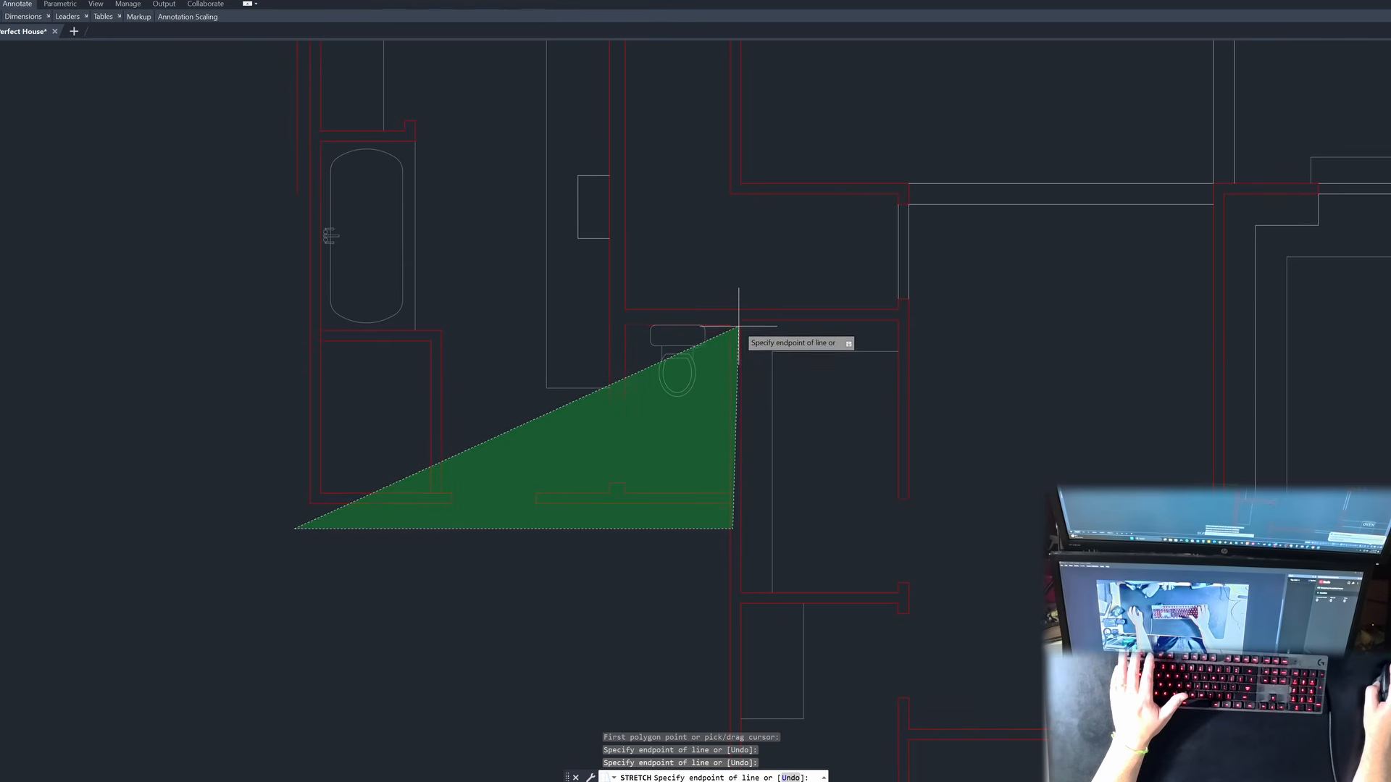
click(735, 416)
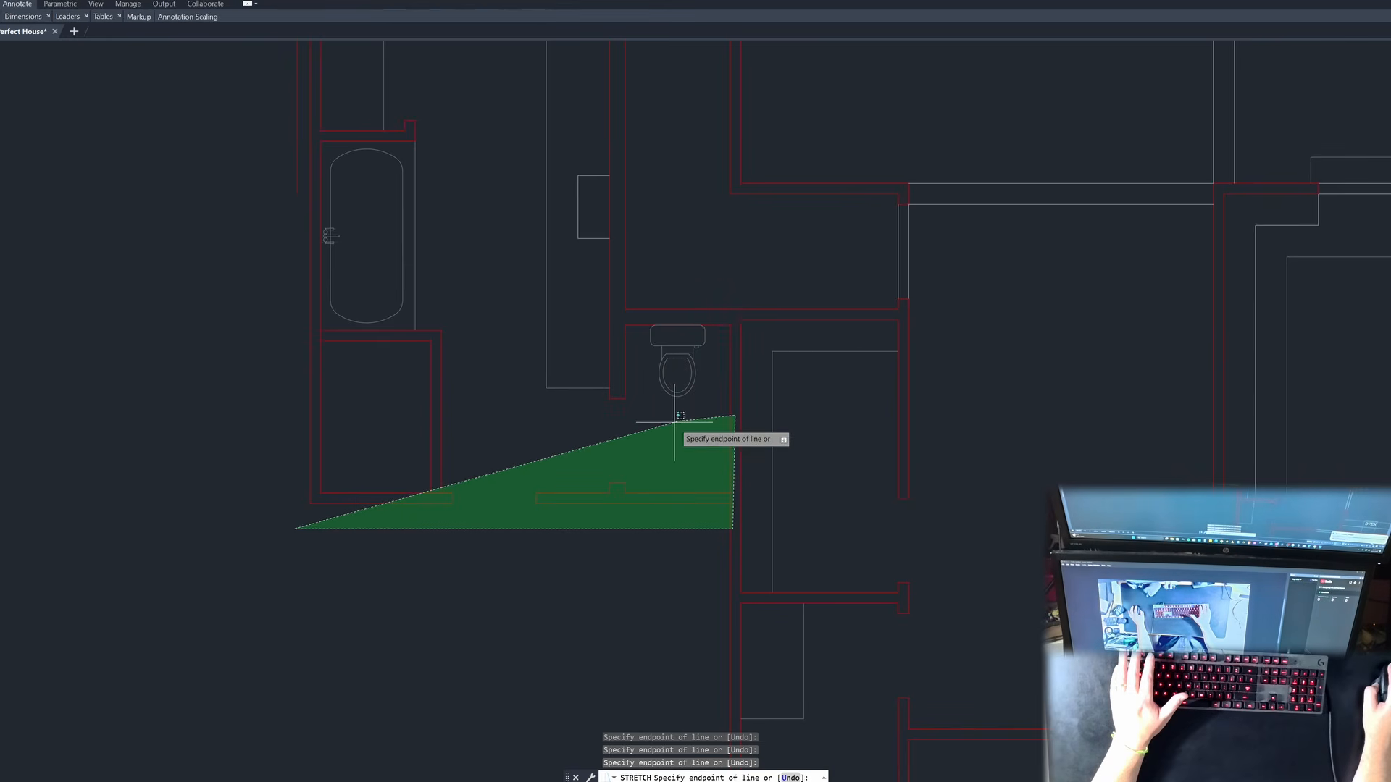
click(678, 421)
click(638, 383)
click(525, 379)
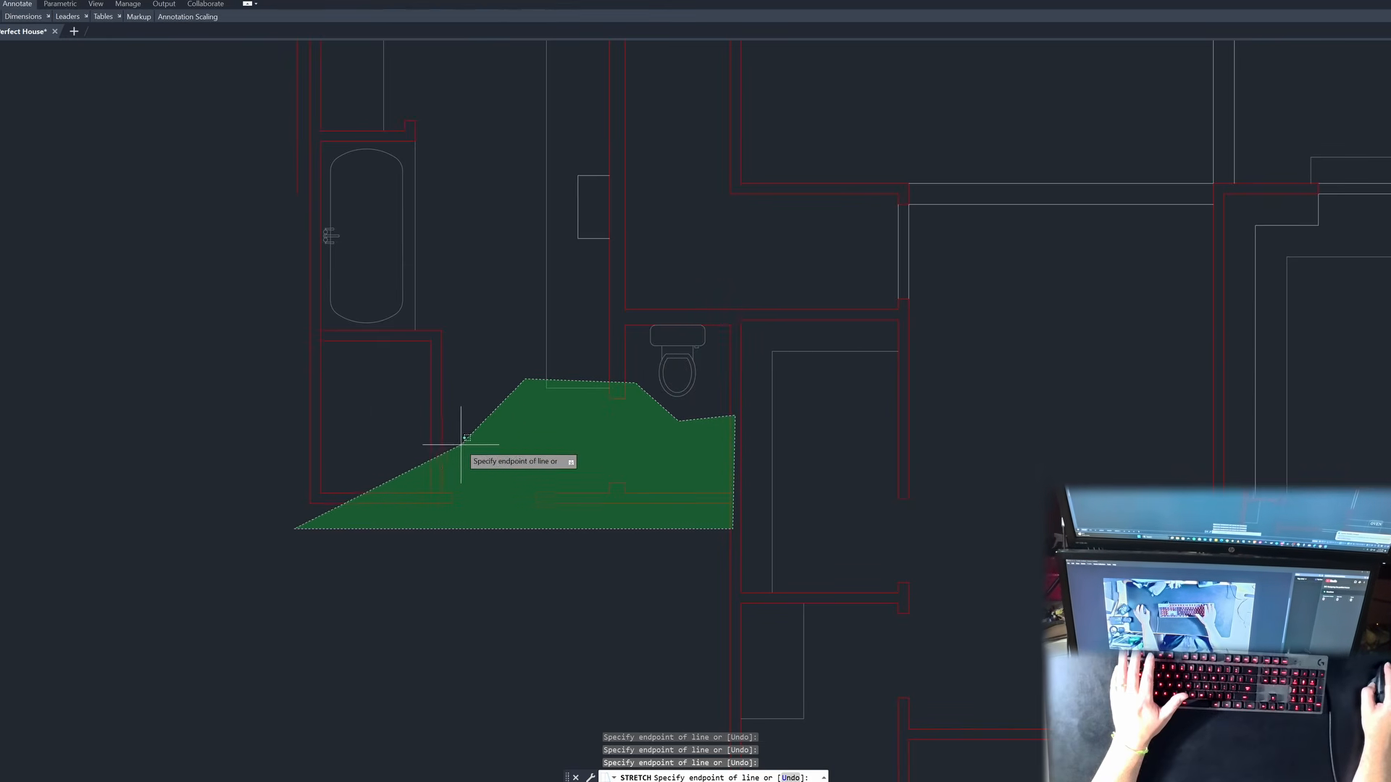
click(462, 445)
key(Return)
key(Return)
click(516, 553)
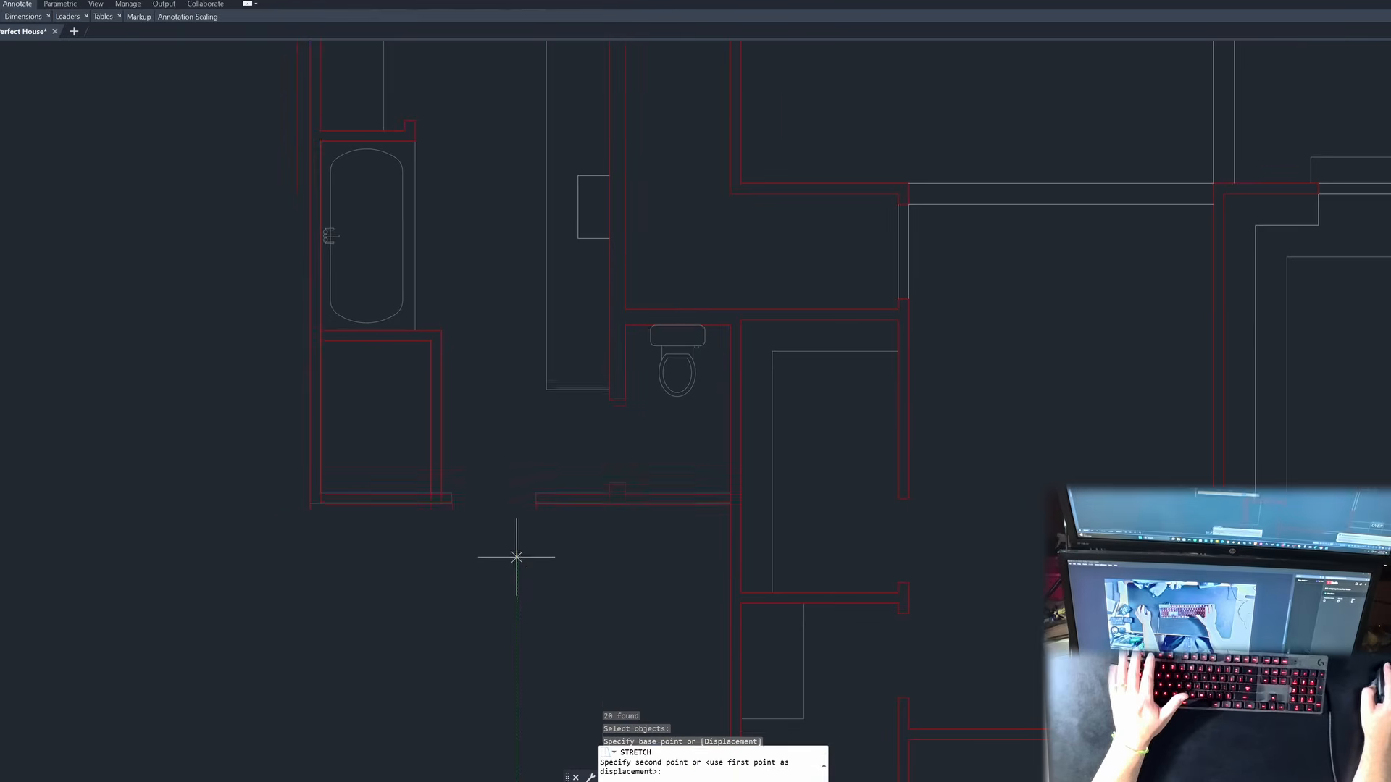
text(4)
key(Return)
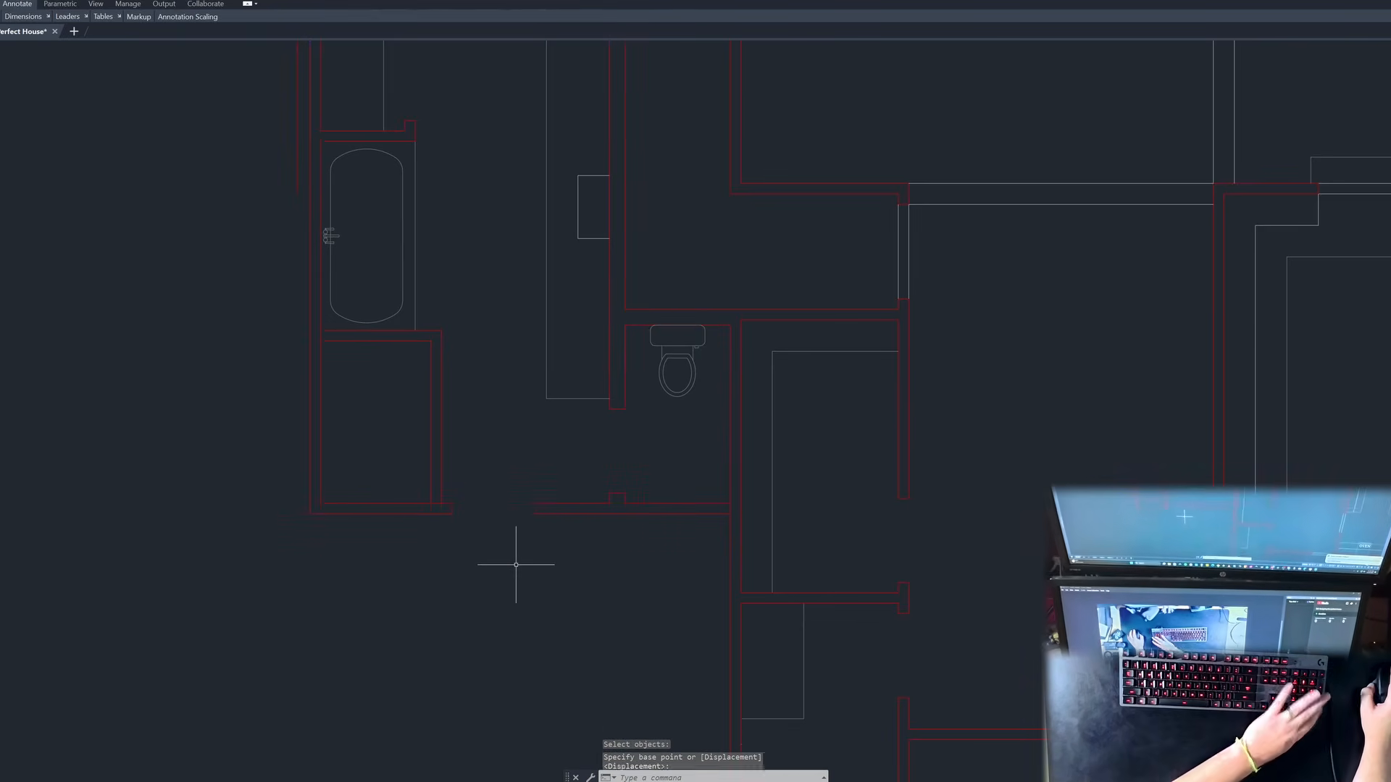
key(Escape)
key(Escape)
Step: Trim the wall line at the junction of the lower bathroom wall and the closet wall
text(tr)
key(Return)
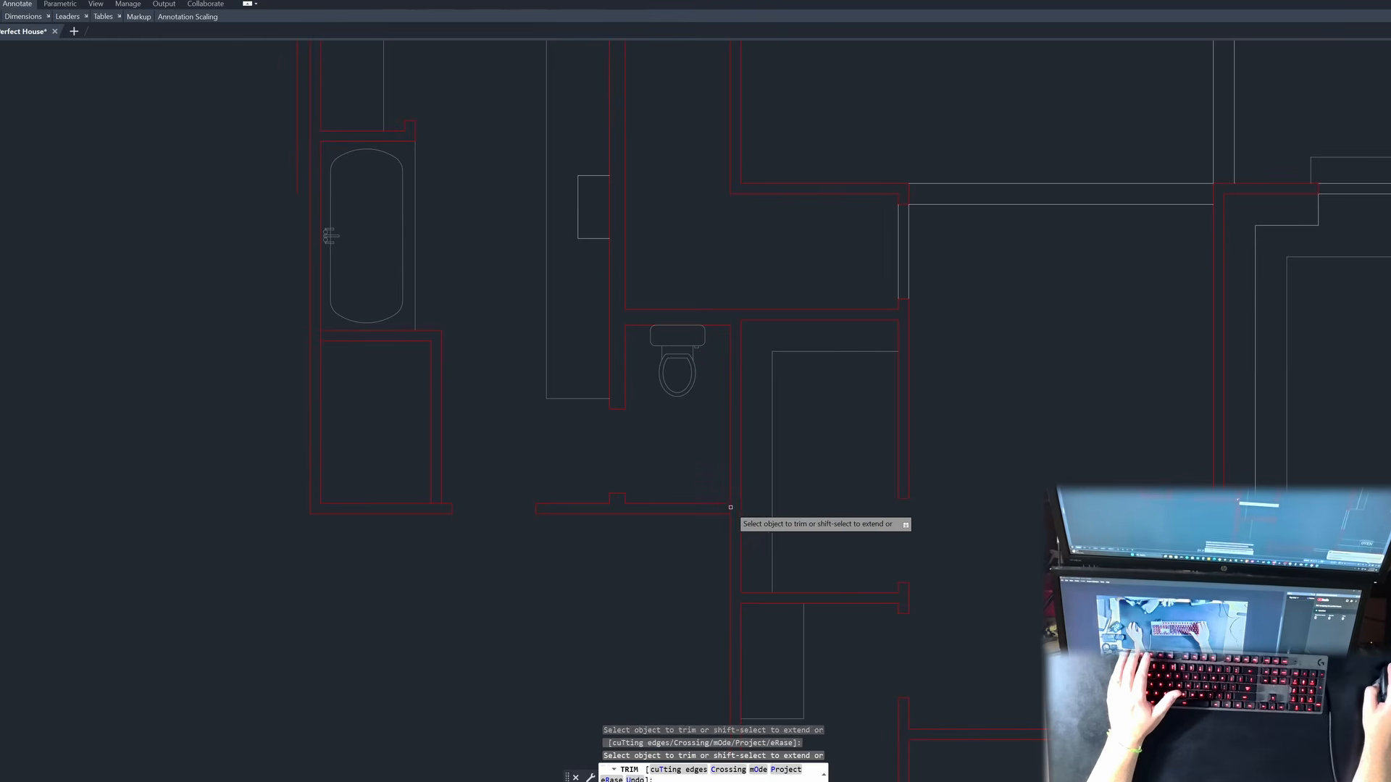
key(Escape)
scroll(691, 510, down, 2)
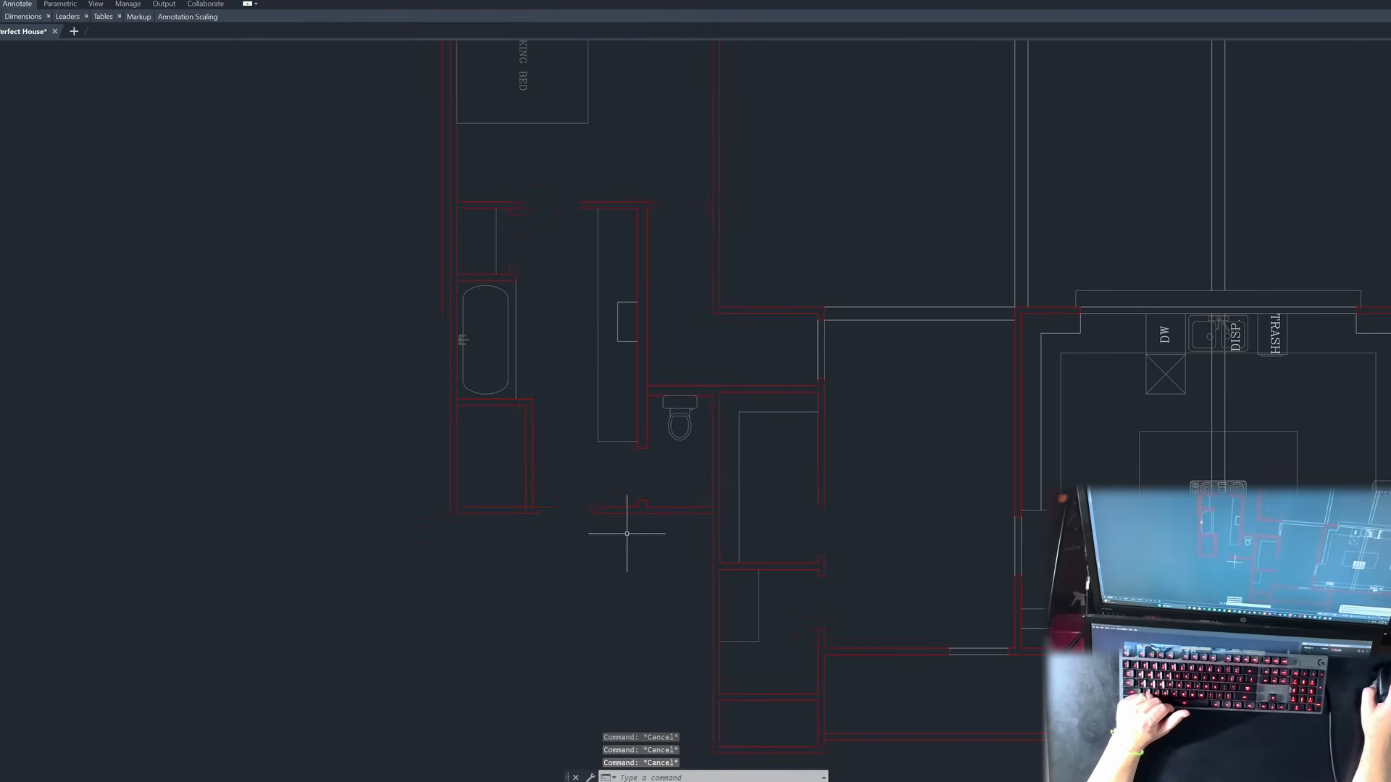
scroll(616, 277, up, 2)
click(286, 2)
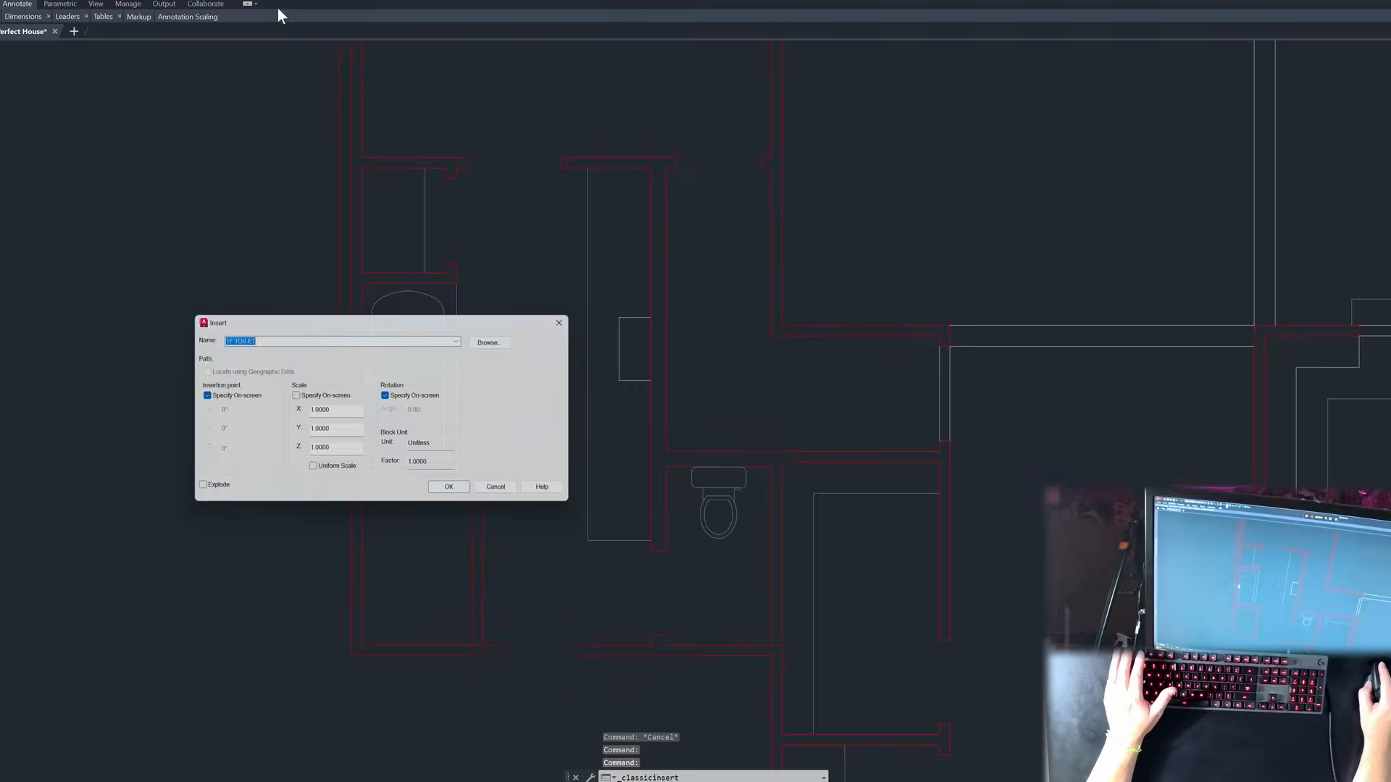
click(497, 338)
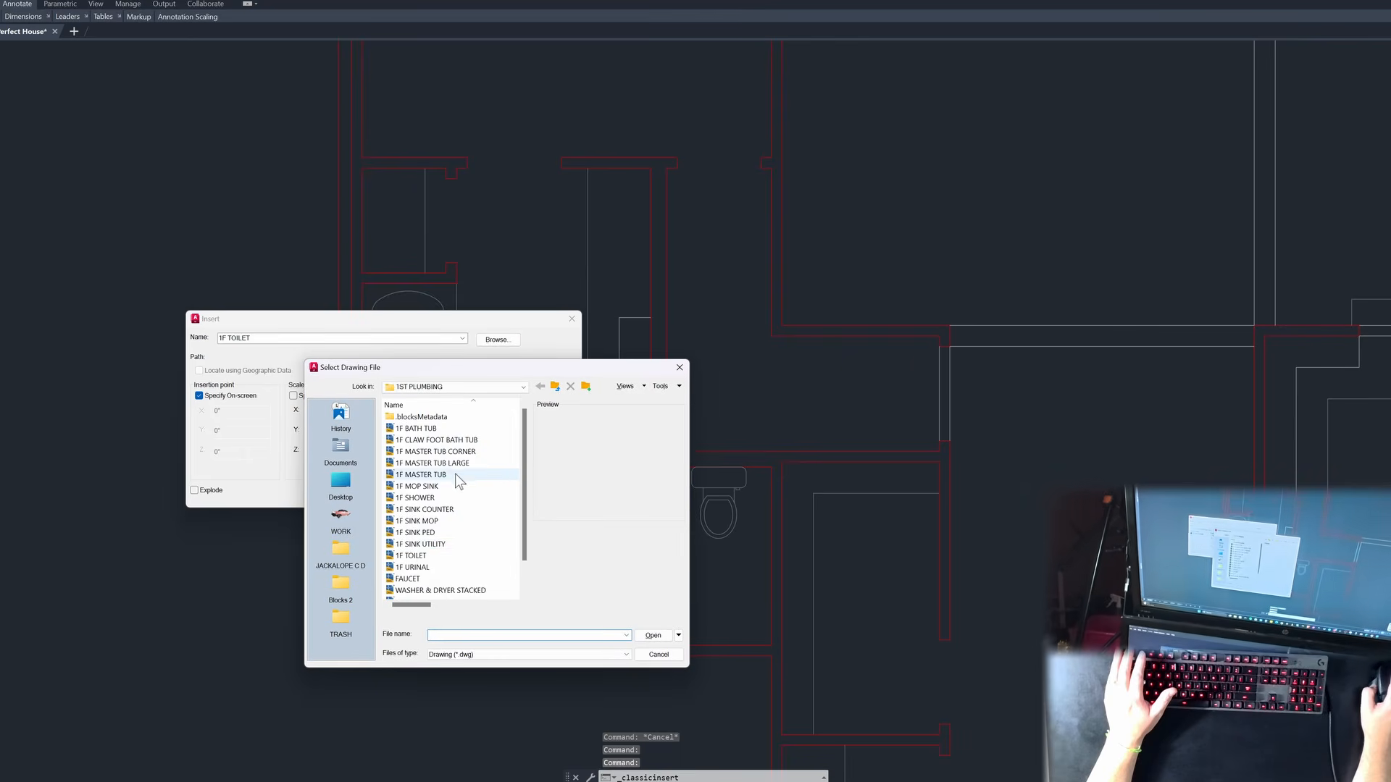
double_click(442, 521)
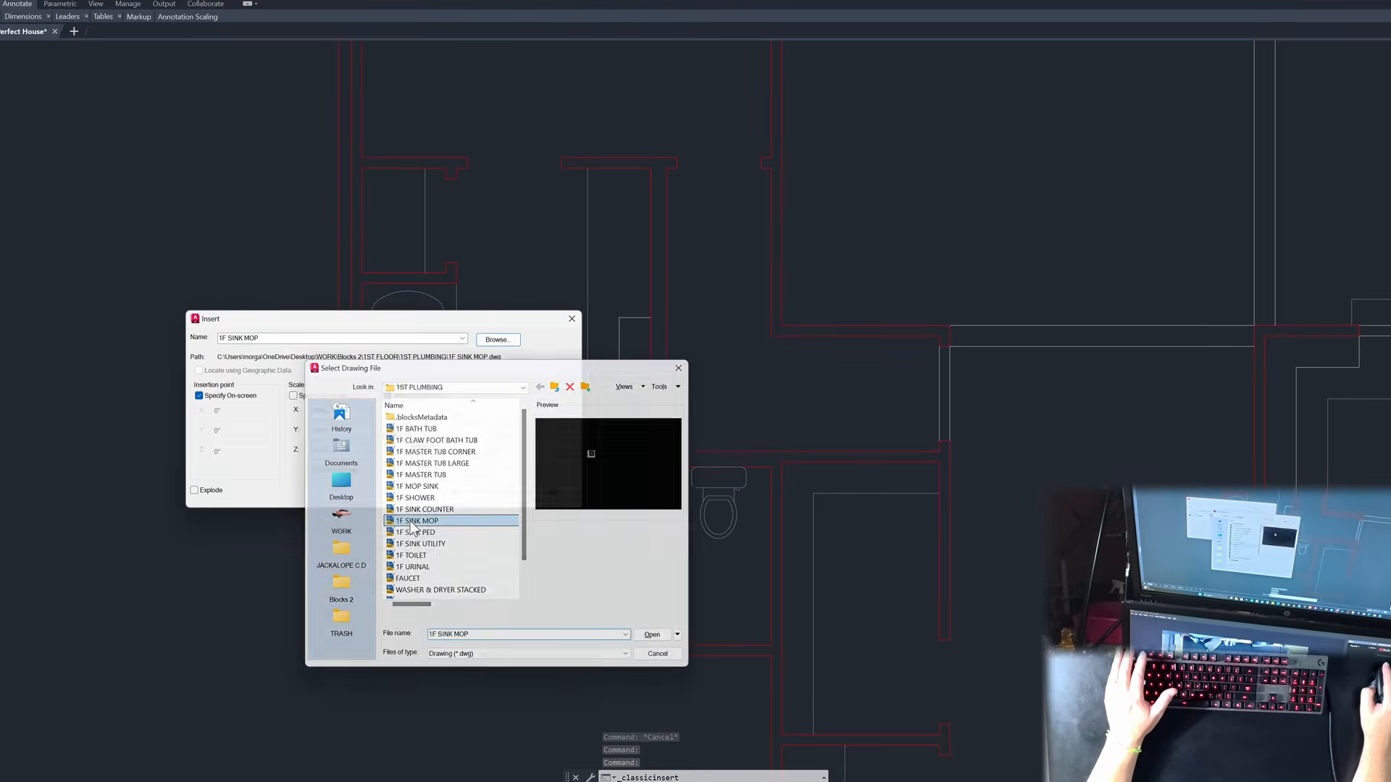
click(457, 492)
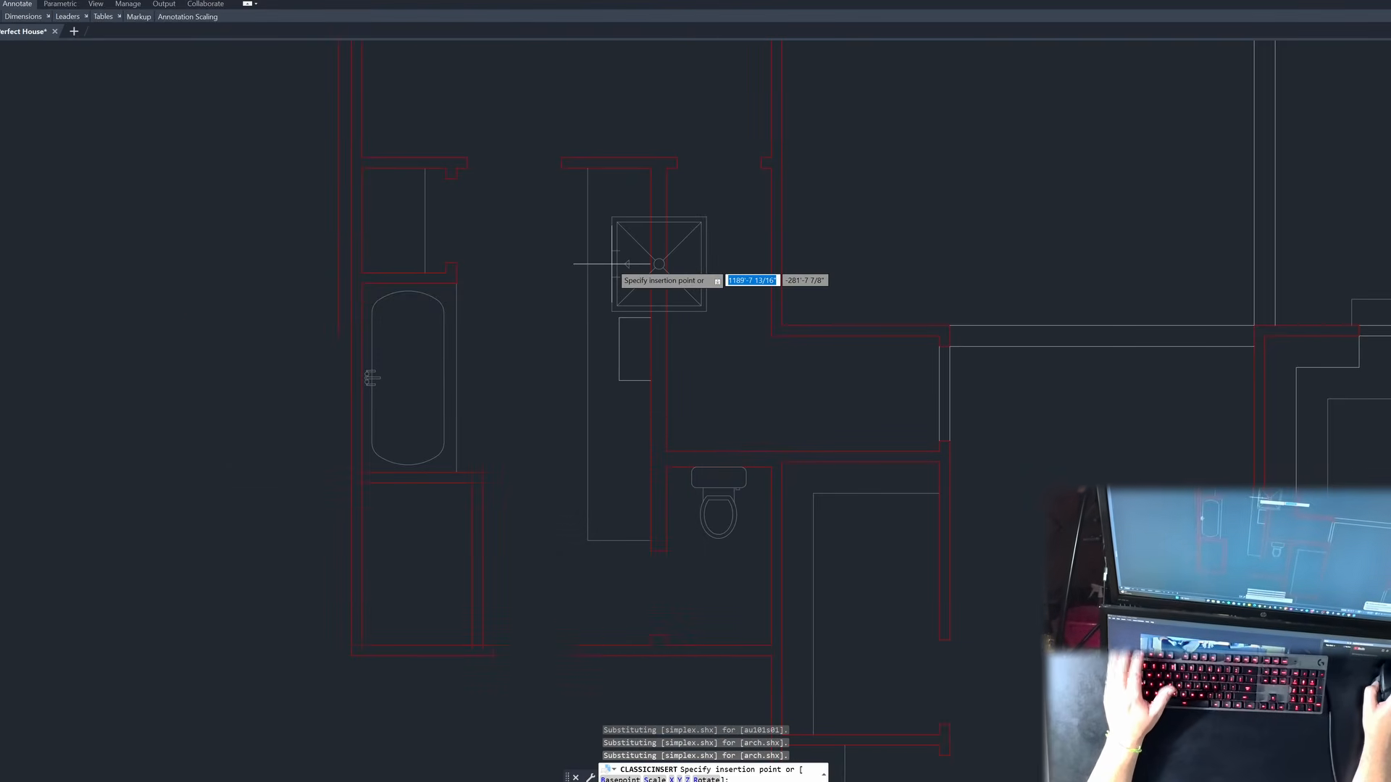
key(Escape)
Step: Insert the 1F SINK COUNTER block, redefining it, on the front edge of the upper vanity half, rotated 180°
key(Return)
click(497, 340)
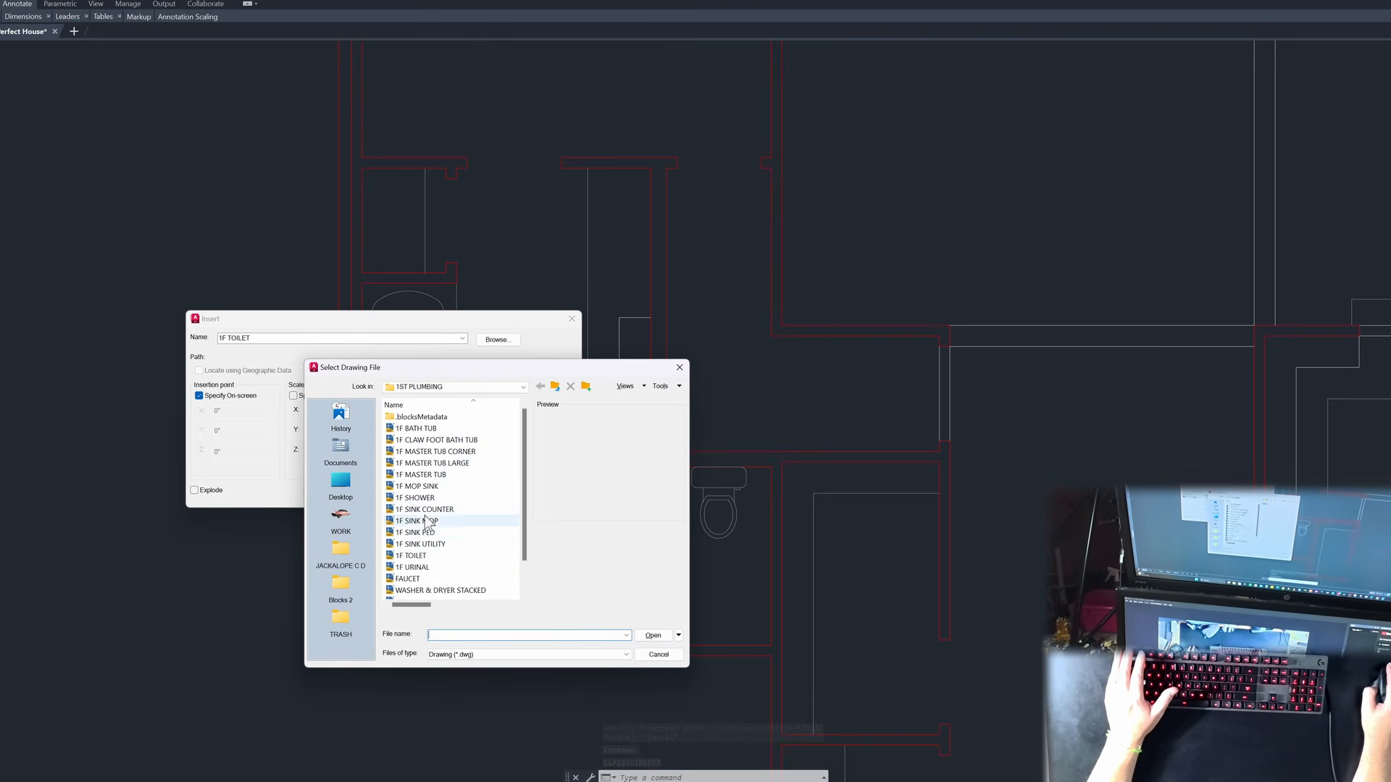
double_click(426, 509)
click(455, 492)
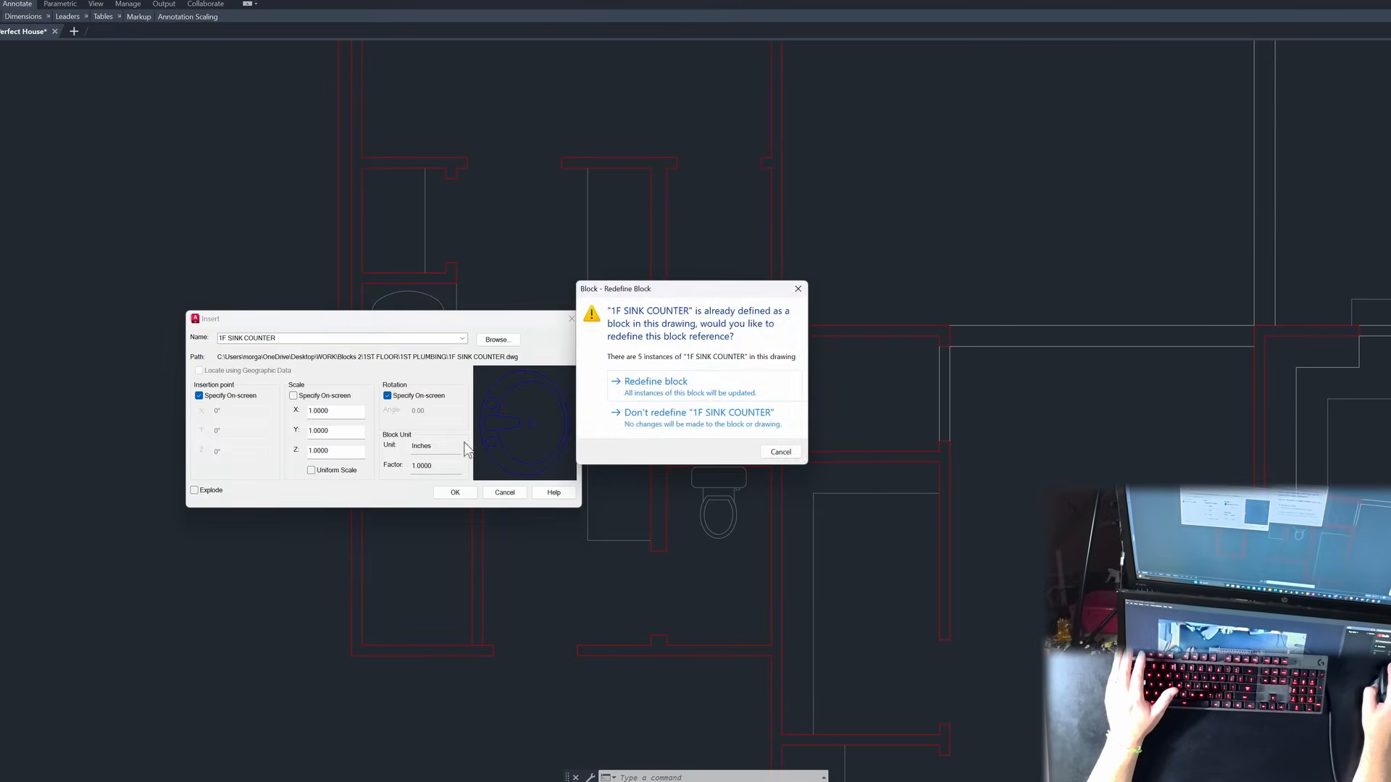
click(640, 382)
scroll(575, 312, up, 5)
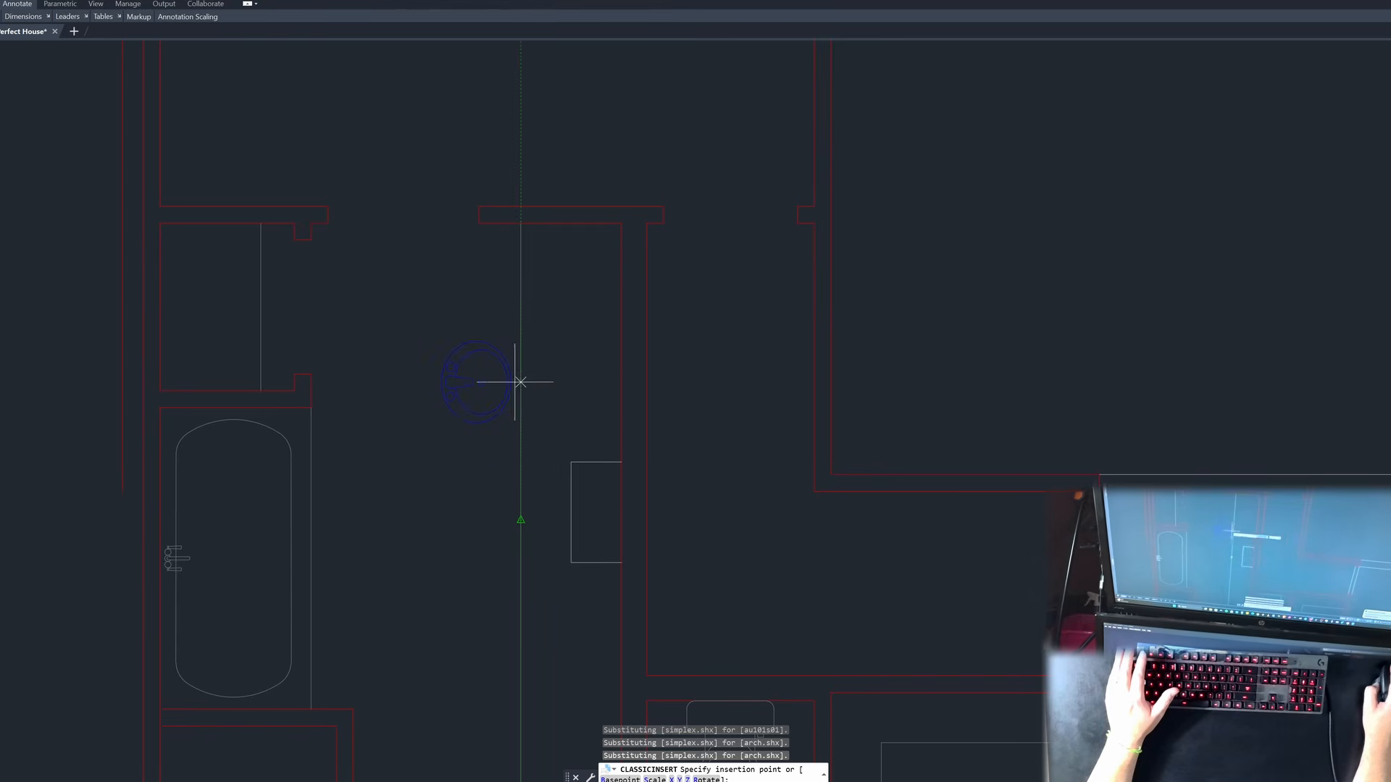
click(525, 342)
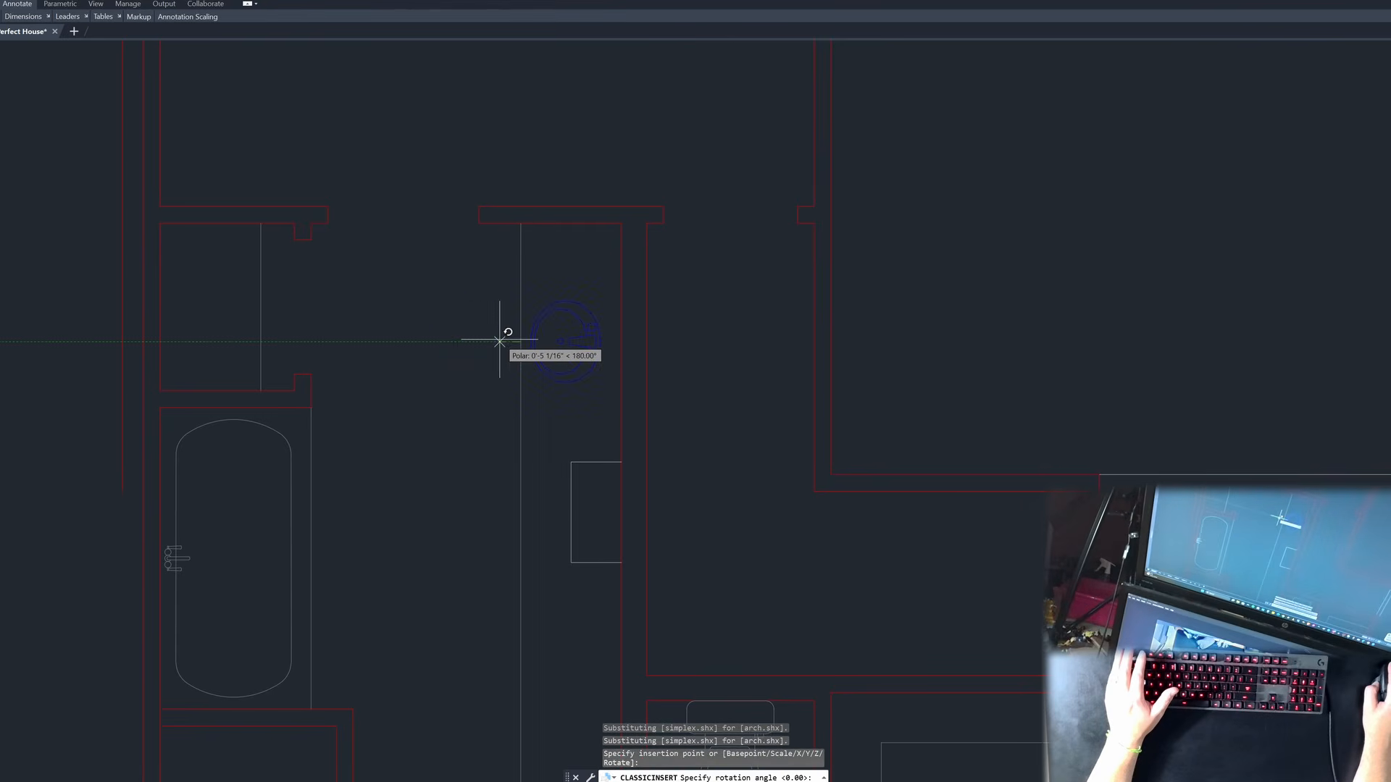
click(500, 341)
scroll(602, 311, down, 3)
key(Escape)
key(Escape)
Step: Mirror the vanity sink about the horizontal centerline of the counter's middle cabinet, keeping the original
text(mi)
key(Return)
click(553, 302)
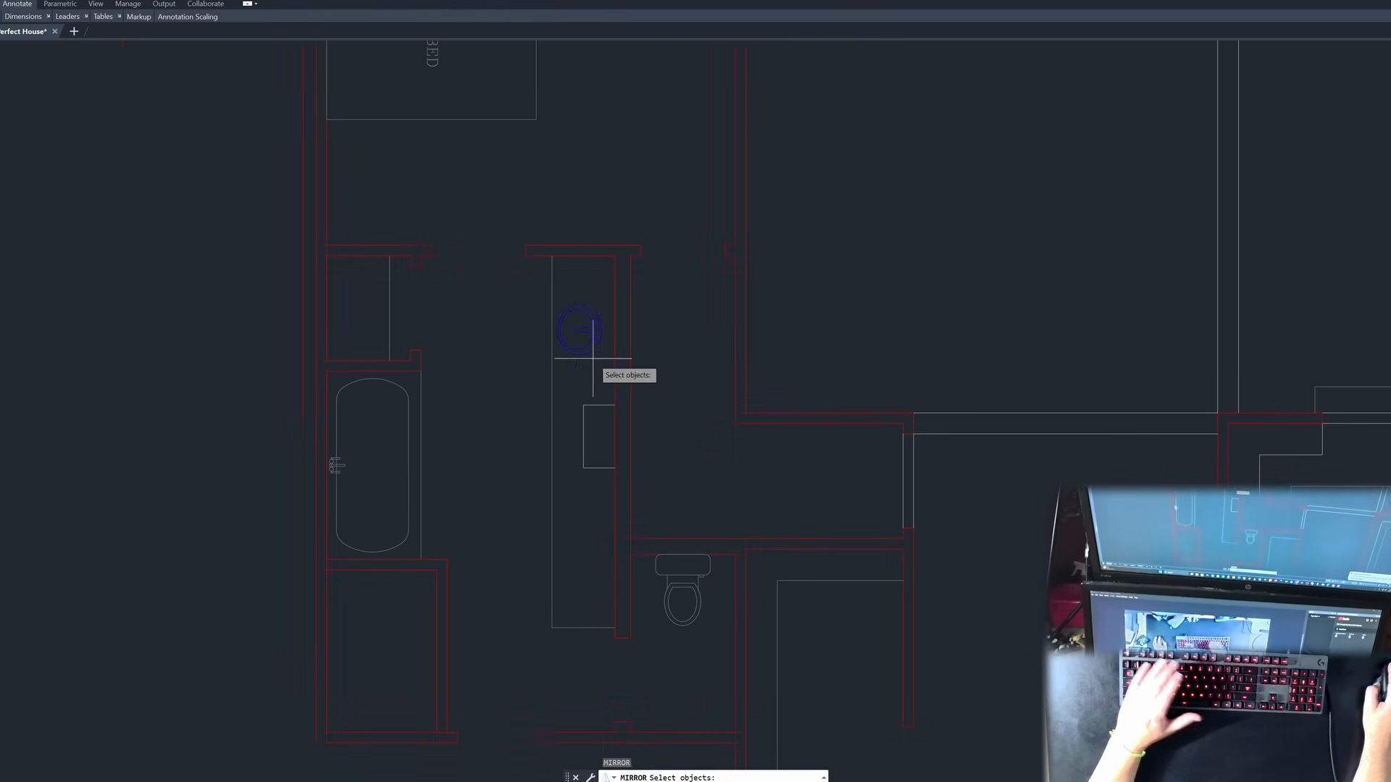
click(607, 360)
key(Return)
click(583, 436)
click(568, 436)
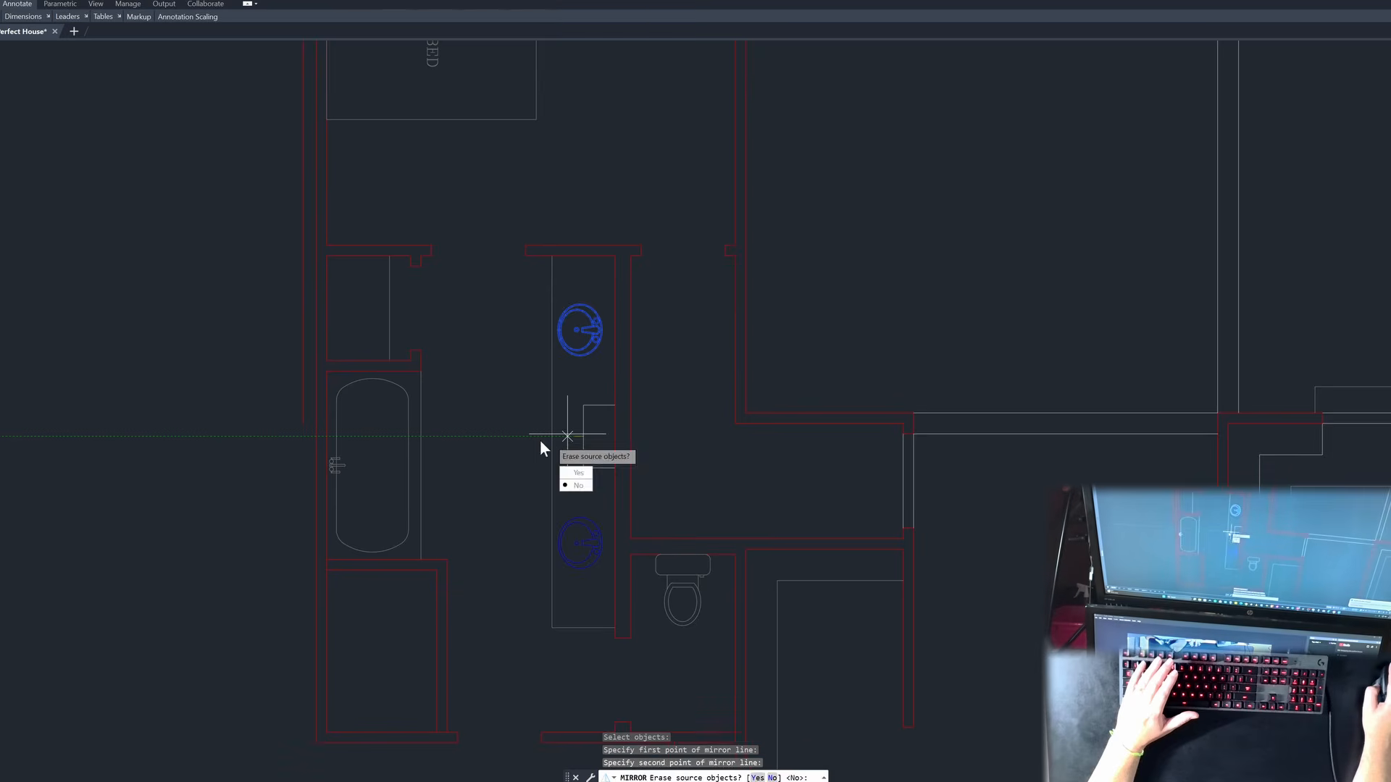
key(Return)
scroll(575, 332, down, 2)
scroll(451, 527, up, 2)
key(Escape)
key(Escape)
key(Escape)
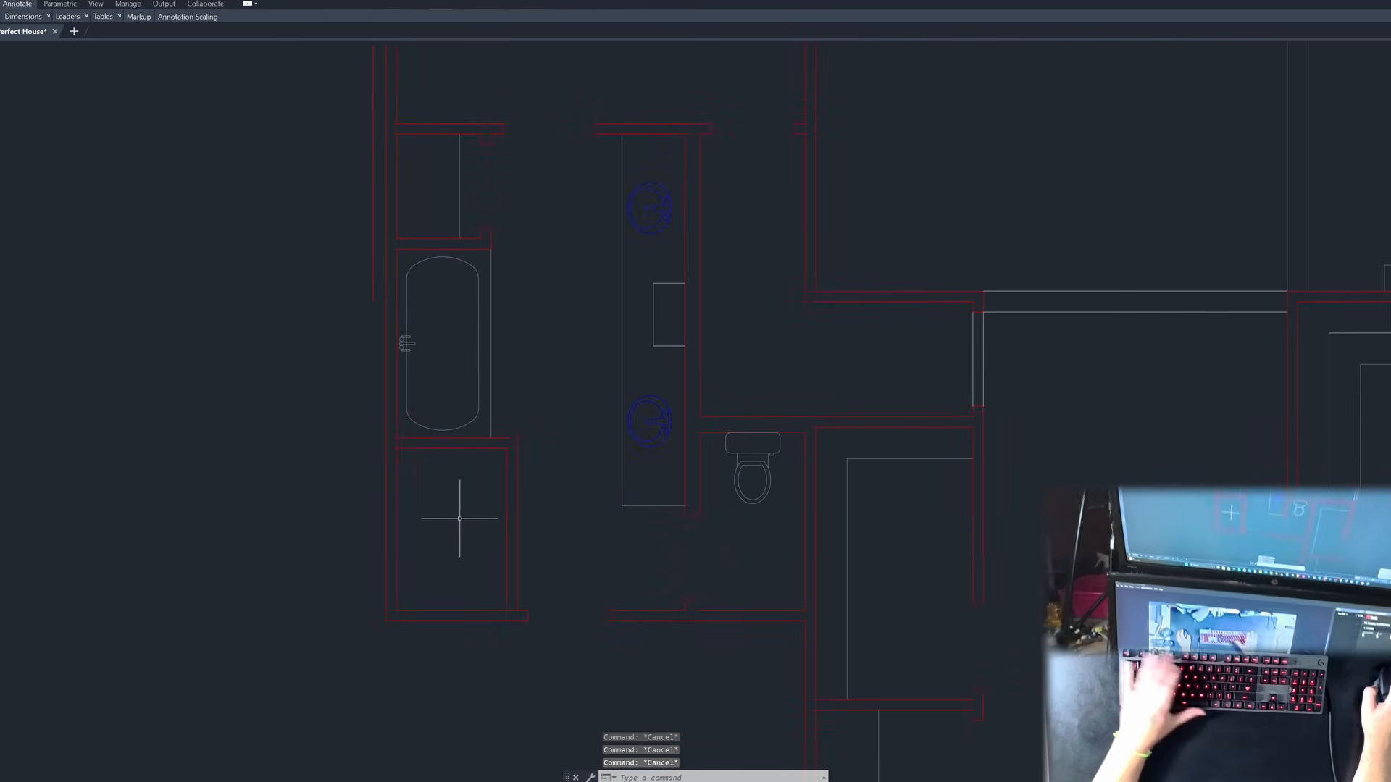
Step: Draw a diagonal line across the shower from its upper right inside corner to its lower left inside corner
text(l)
key(Return)
click(507, 448)
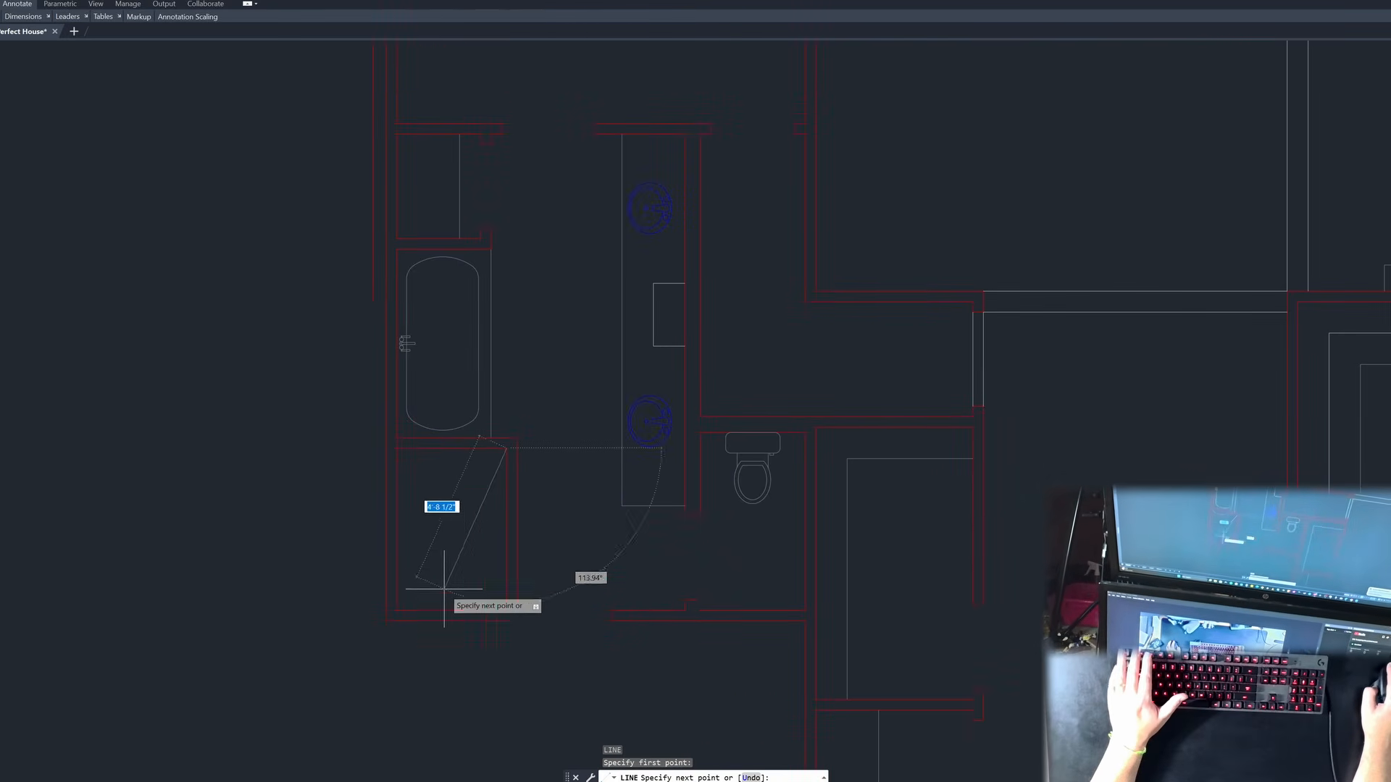
click(397, 611)
key(Return)
Step: Mirror the shower's diagonal about the shower's vertical centerline, keeping the original, to form a crossed floor
text(mi)
key(Return)
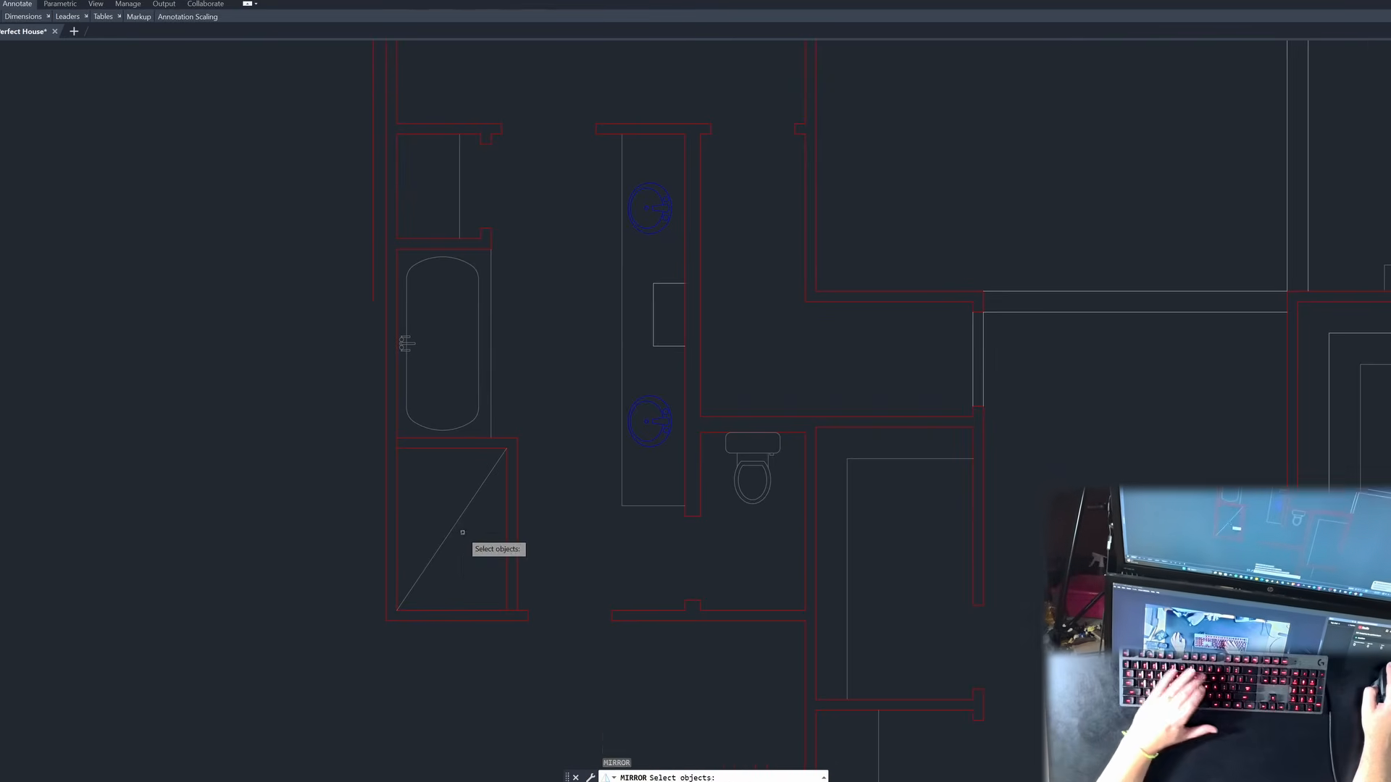
click(460, 534)
click(439, 502)
key(Return)
click(452, 448)
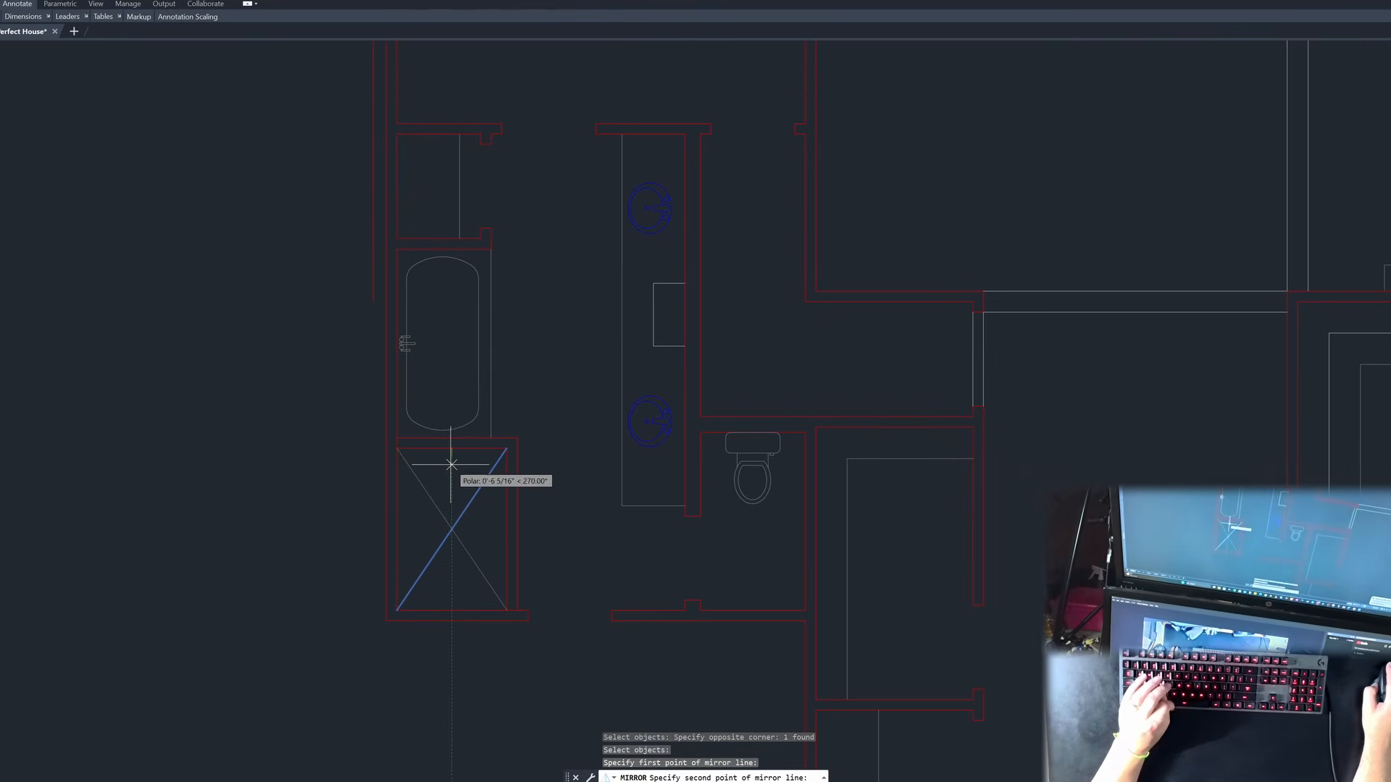
click(448, 532)
key(Return)
key(Escape)
Step: Draw a circle with a 2" radius at the intersection of the shower diagonals as the drain
scroll(449, 532, up, 6)
text(c)
key(Return)
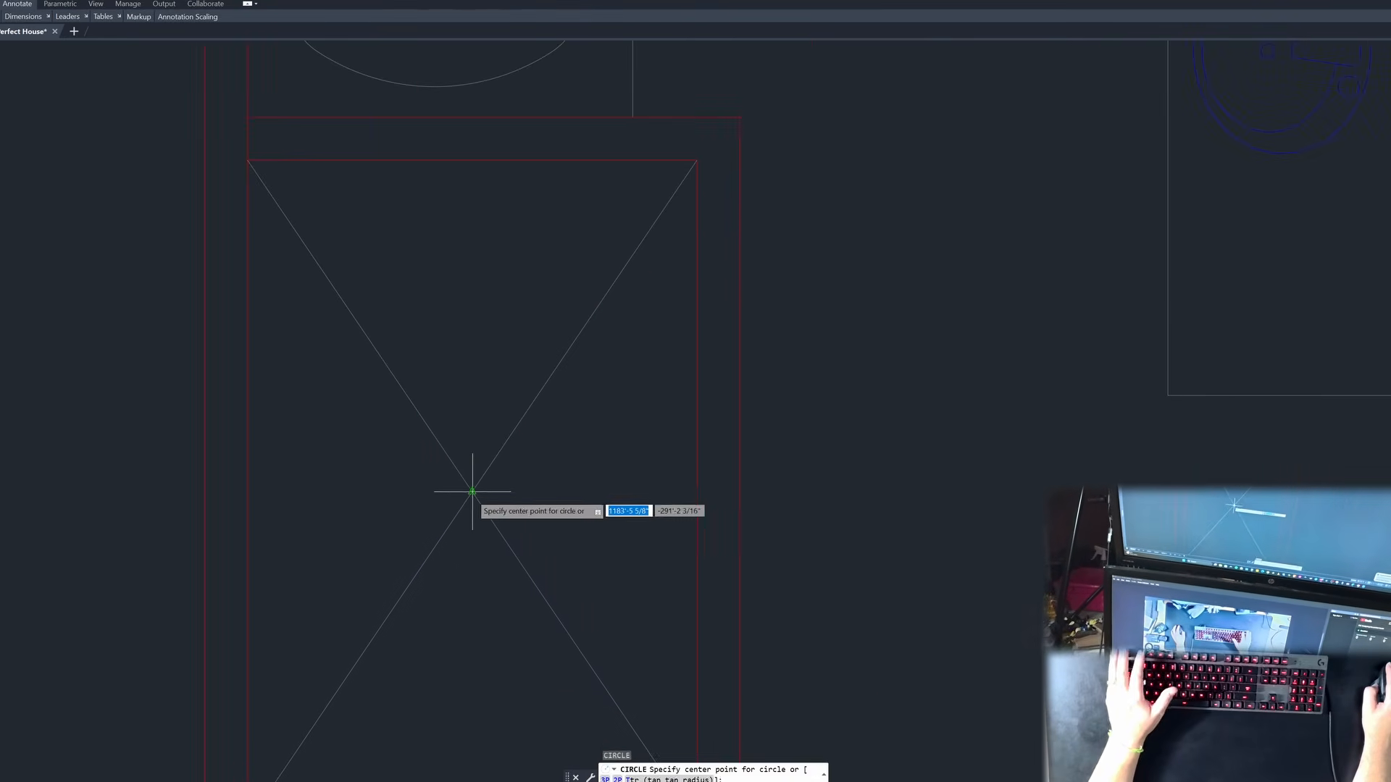
click(472, 474)
text(2)
key(Return)
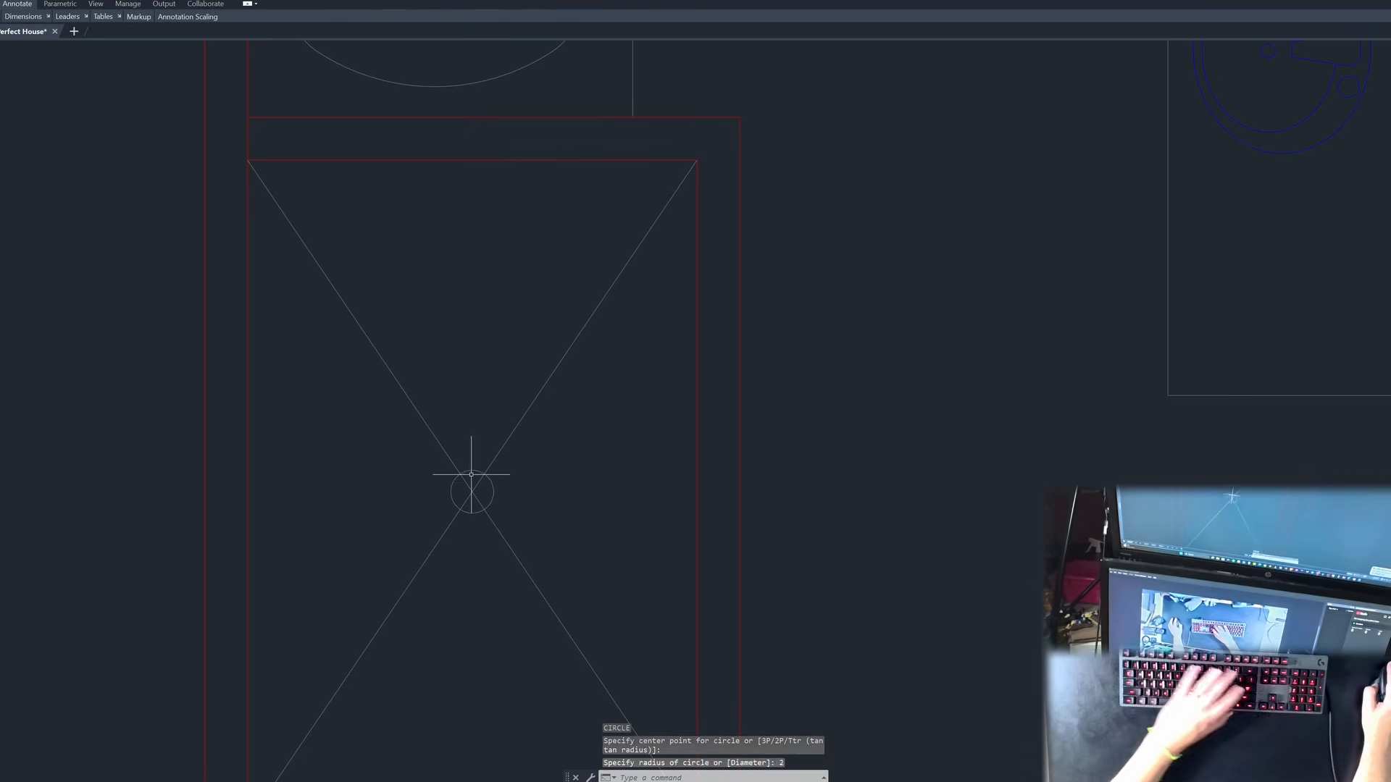
key(Escape)
key(Escape)
Step: Trim the portions of both shower diagonals that lie inside the drain circle
text(tr)
key(space)
click(475, 488)
click(468, 499)
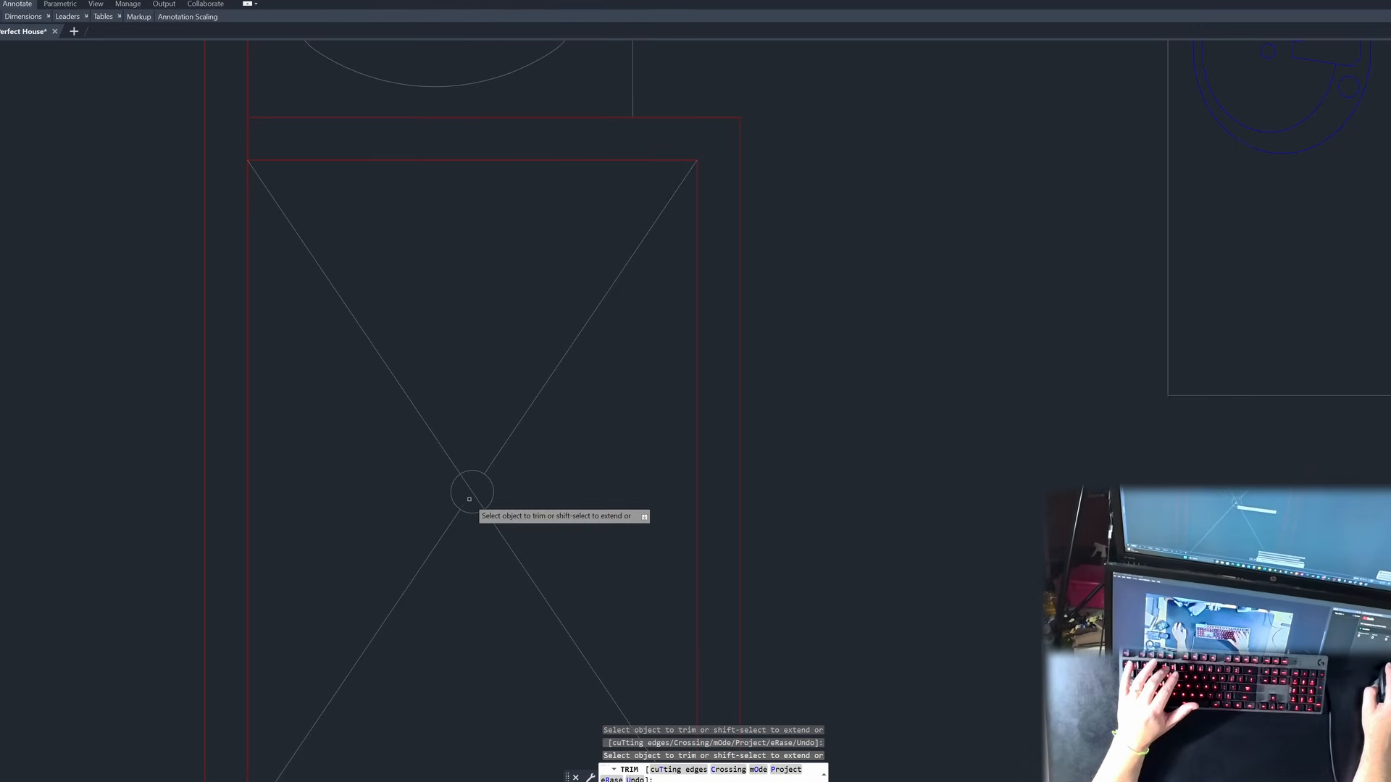
click(476, 495)
click(471, 500)
key(Escape)
Step: Insert the FAUCET block at the middle of the shower's lower inside wall with the default rotation
scroll(472, 497, down, 4)
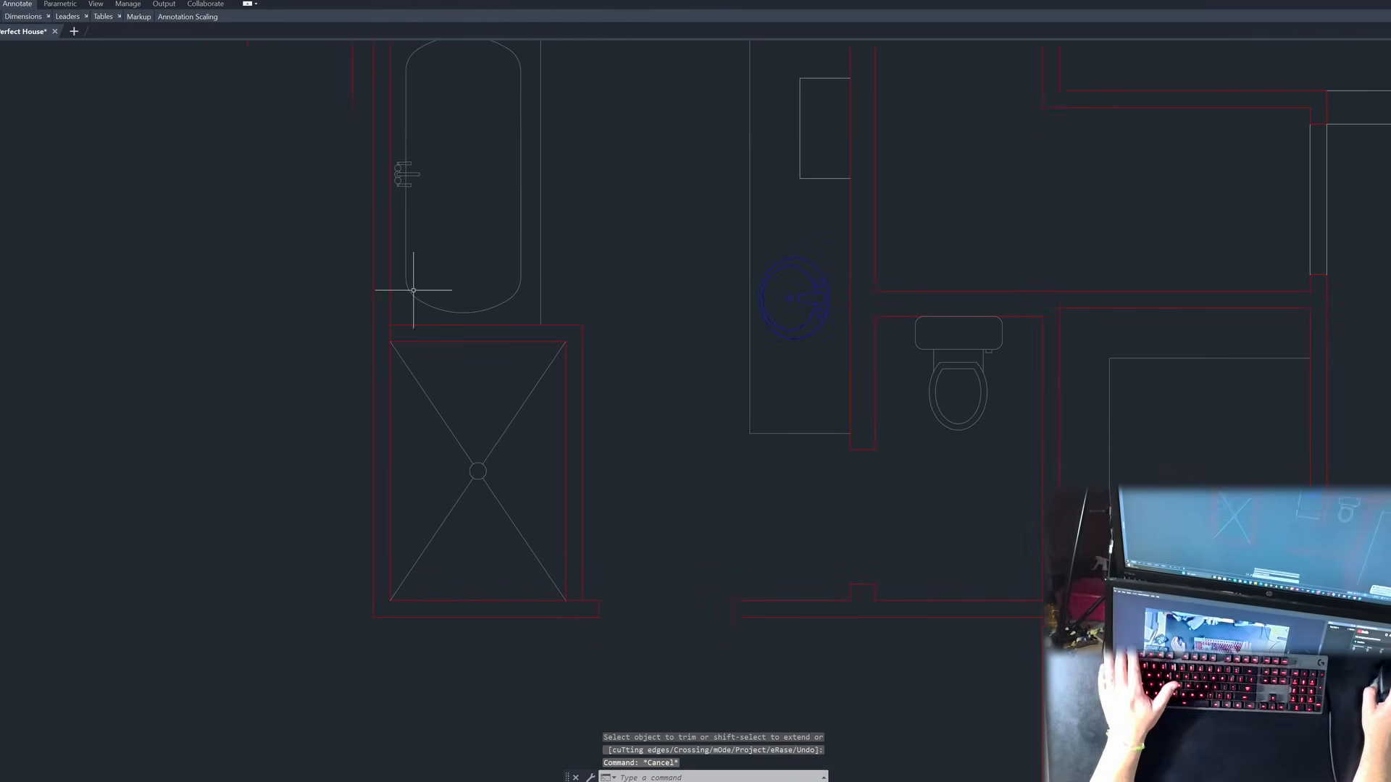
click(274, 1)
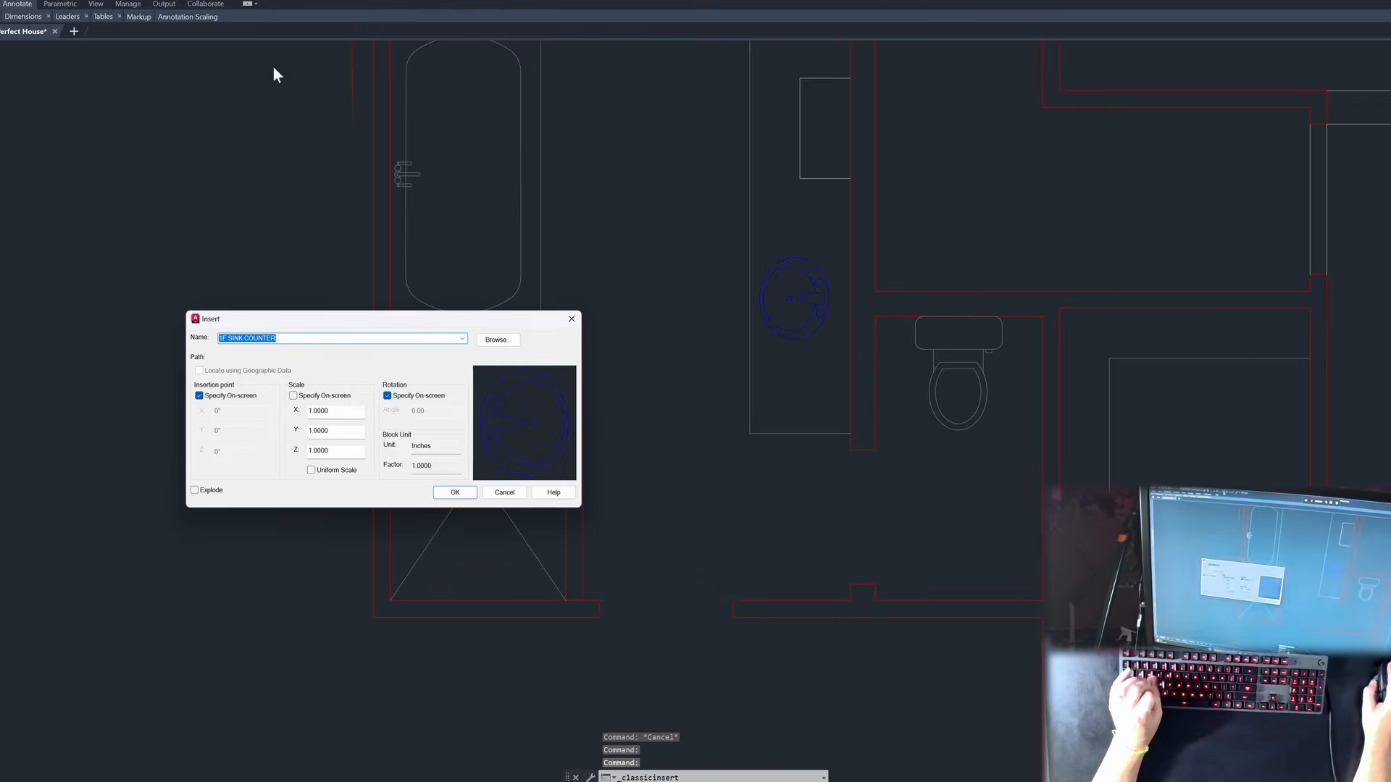
click(500, 341)
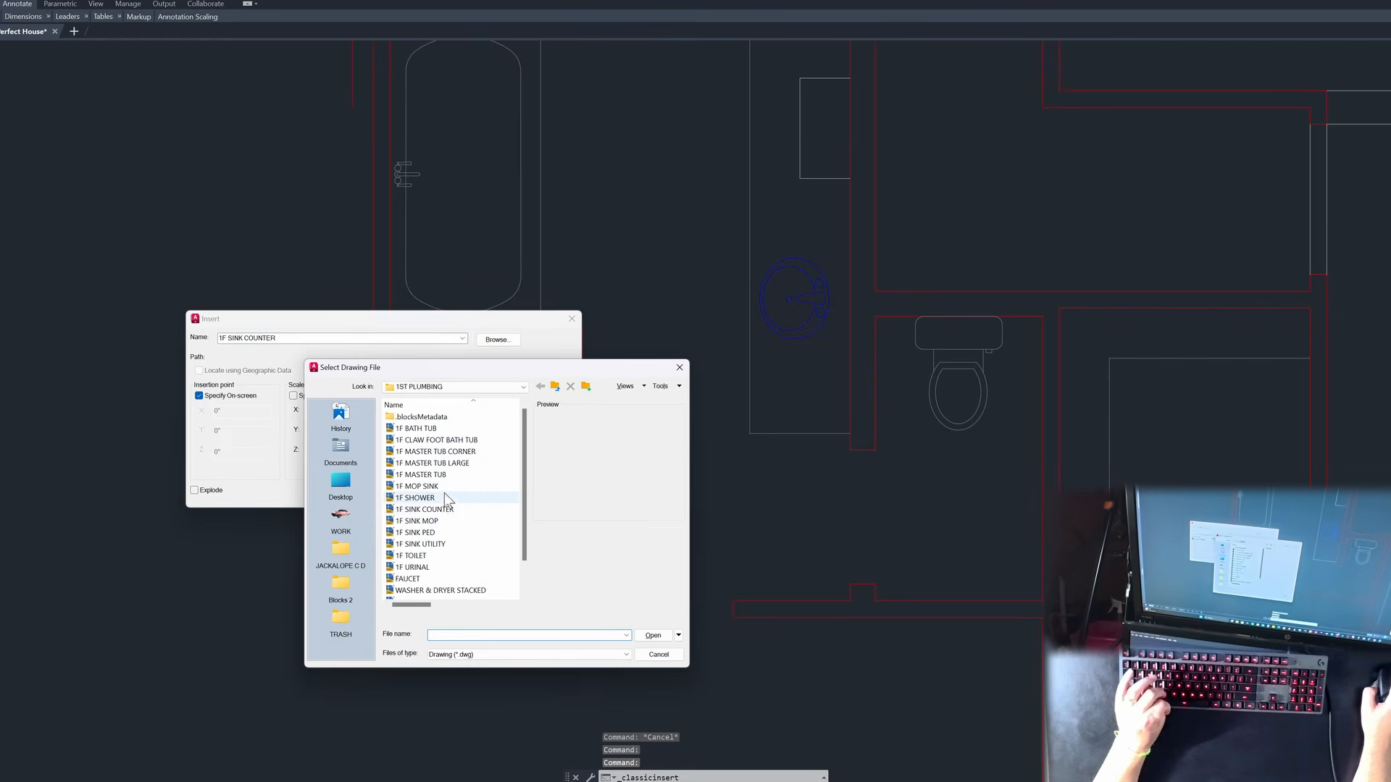
double_click(417, 580)
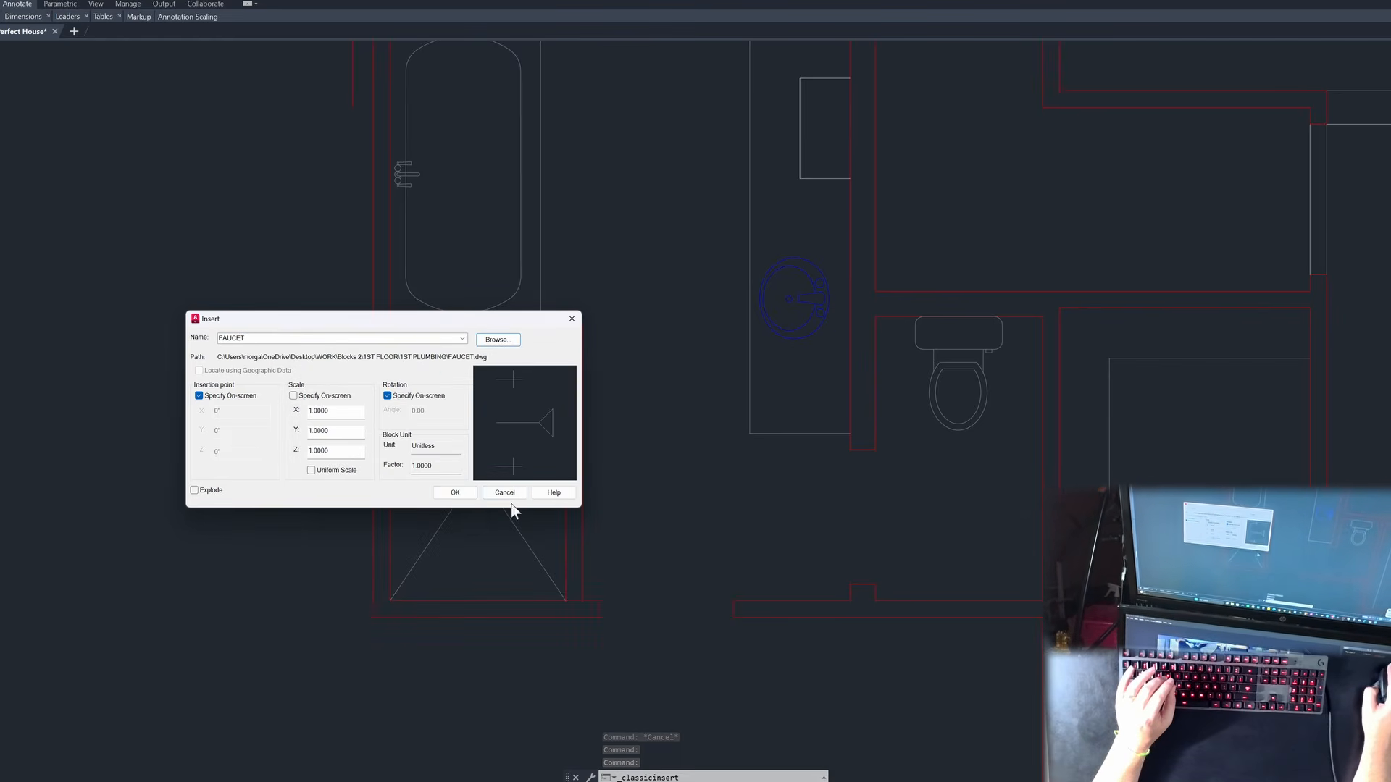
click(637, 395)
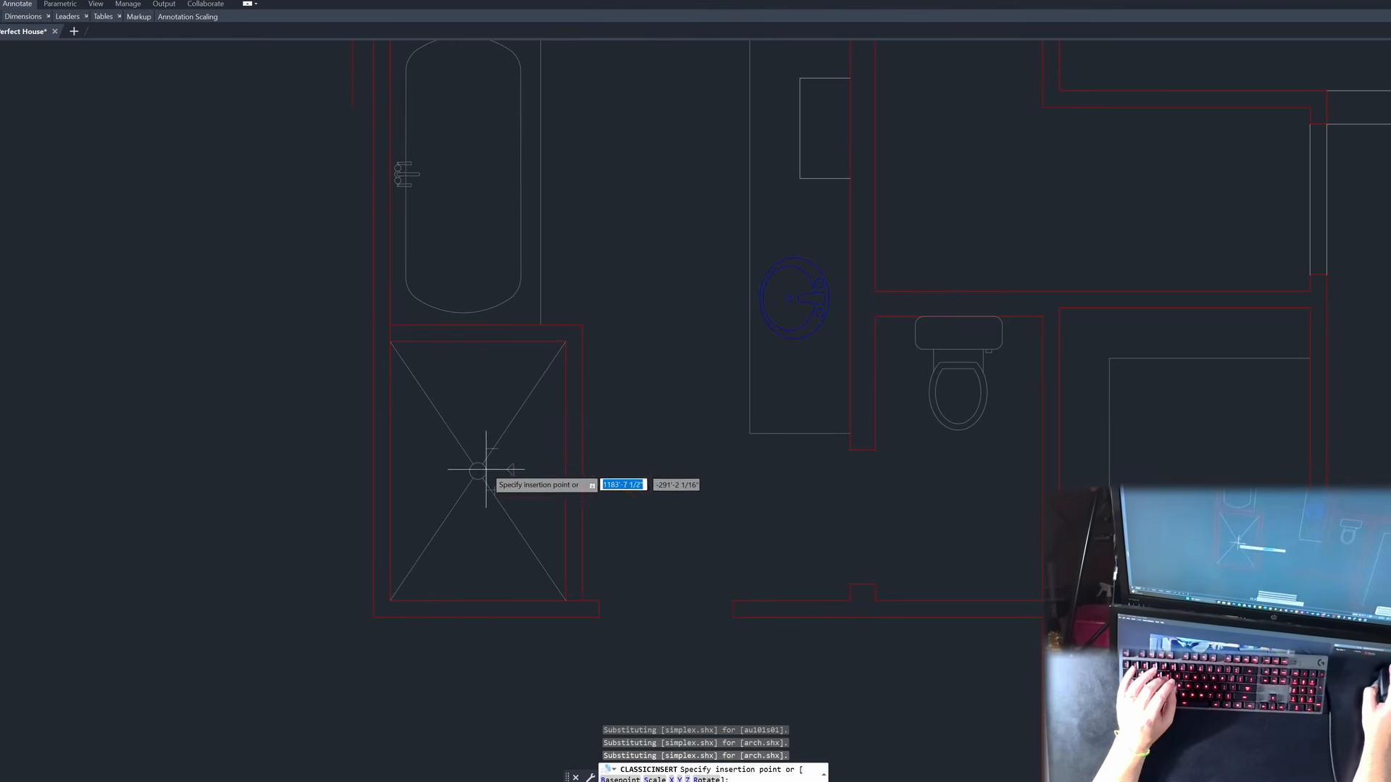
click(481, 600)
key(Return)
scroll(481, 584, down, 4)
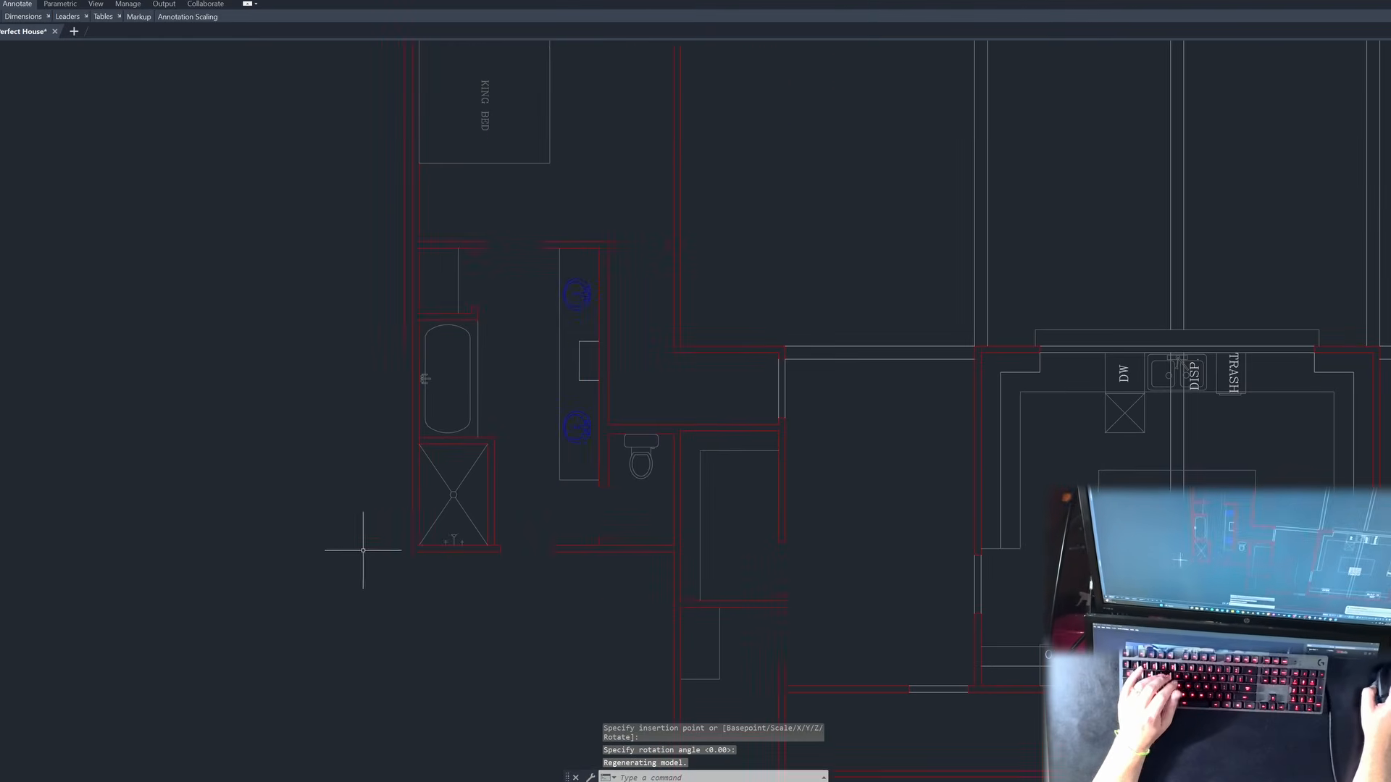
scroll(565, 453, down, 2)
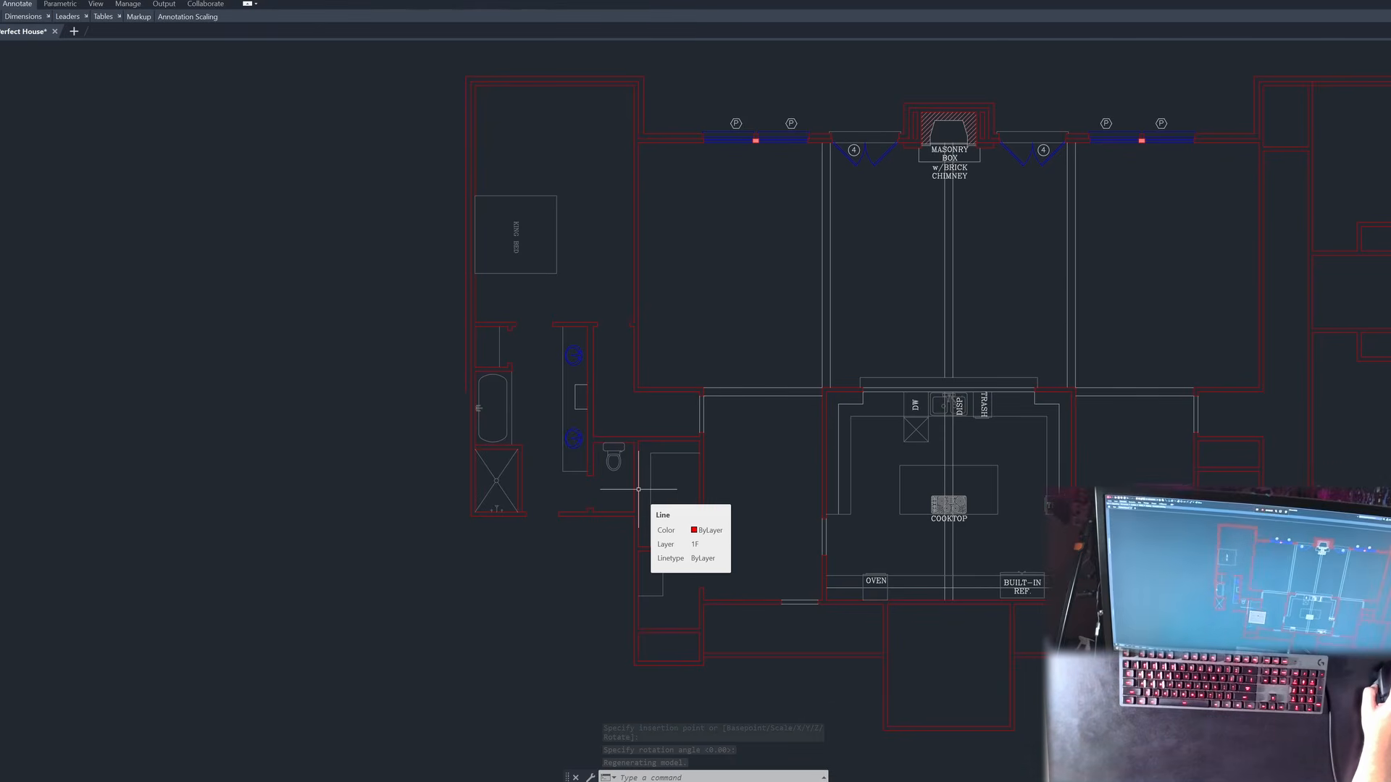
scroll(523, 489, up, 5)
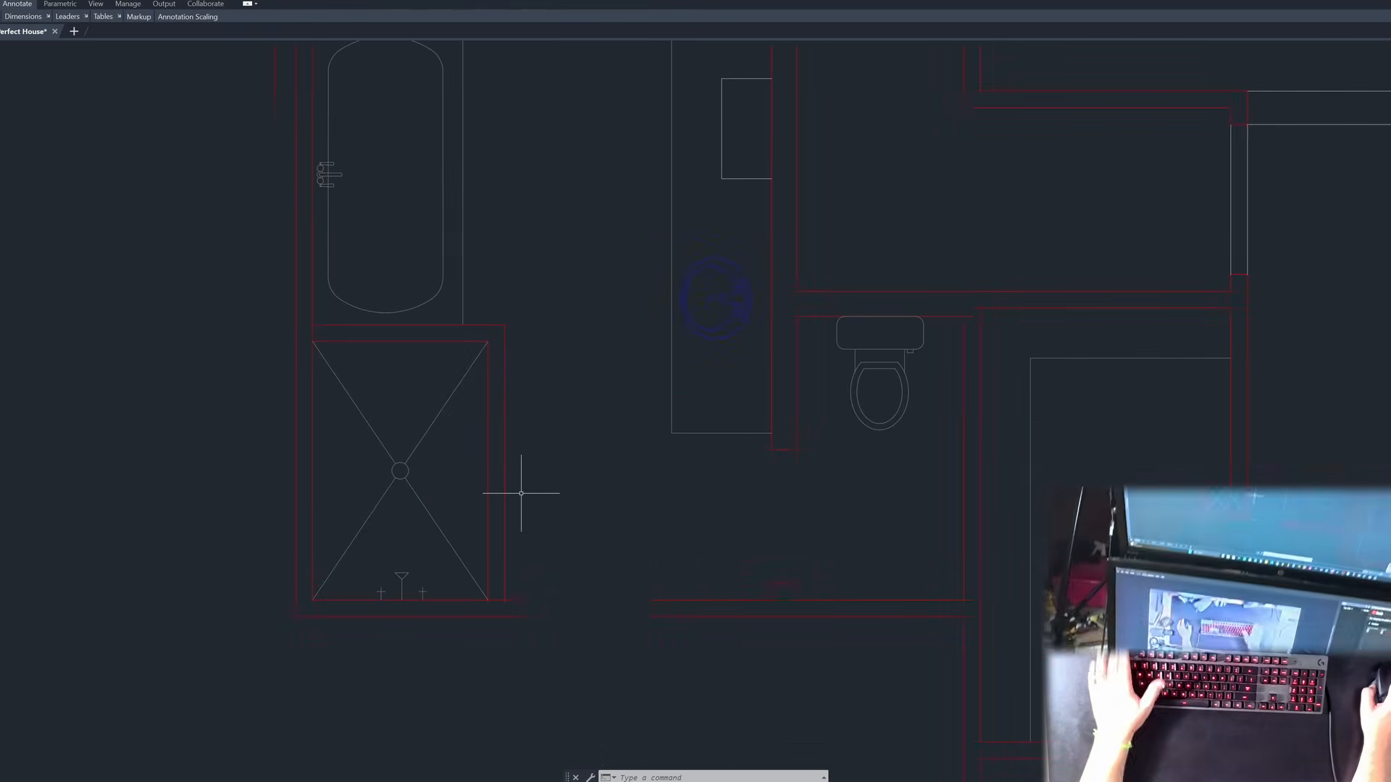
key(F1)
text(o)
right_click(520, 494)
text(2-K 2-30X16)
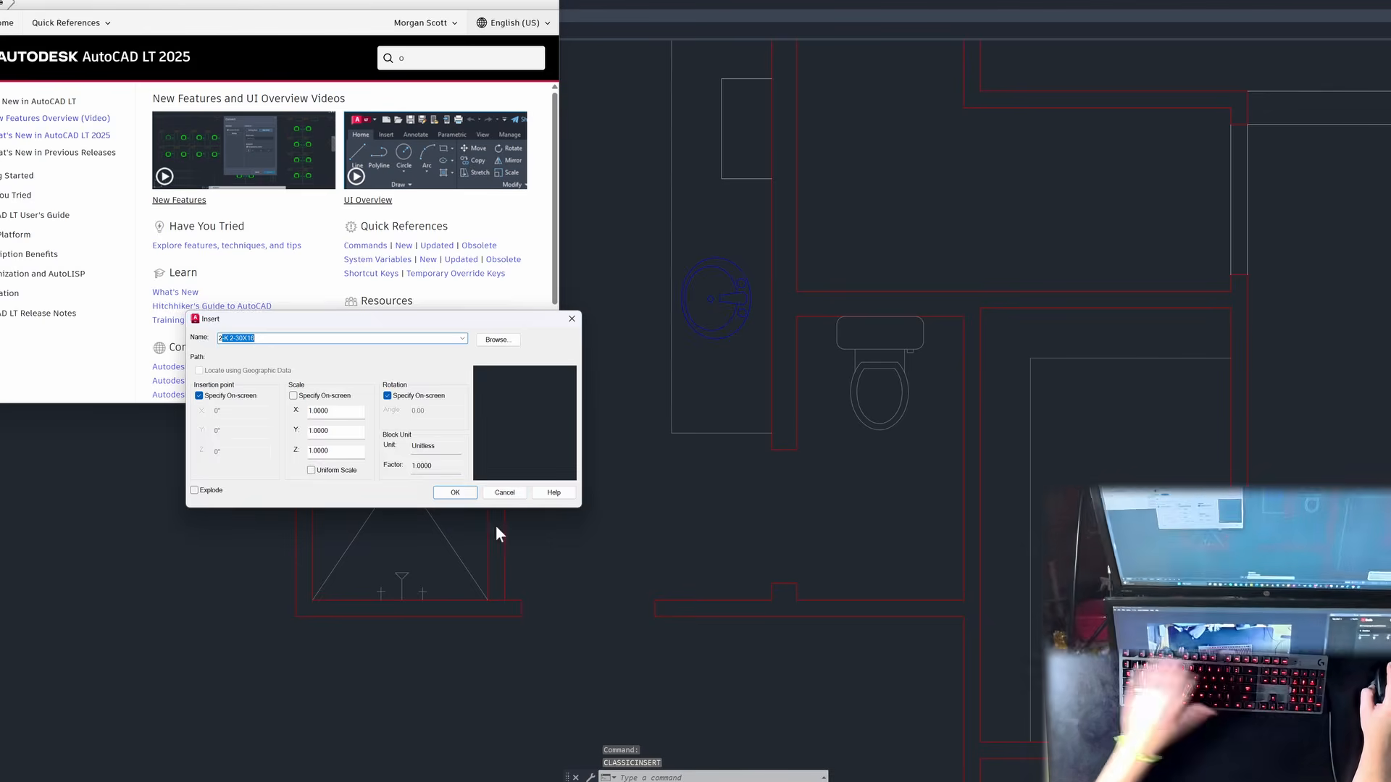
key(Escape)
click(543, 0)
key(Escape)
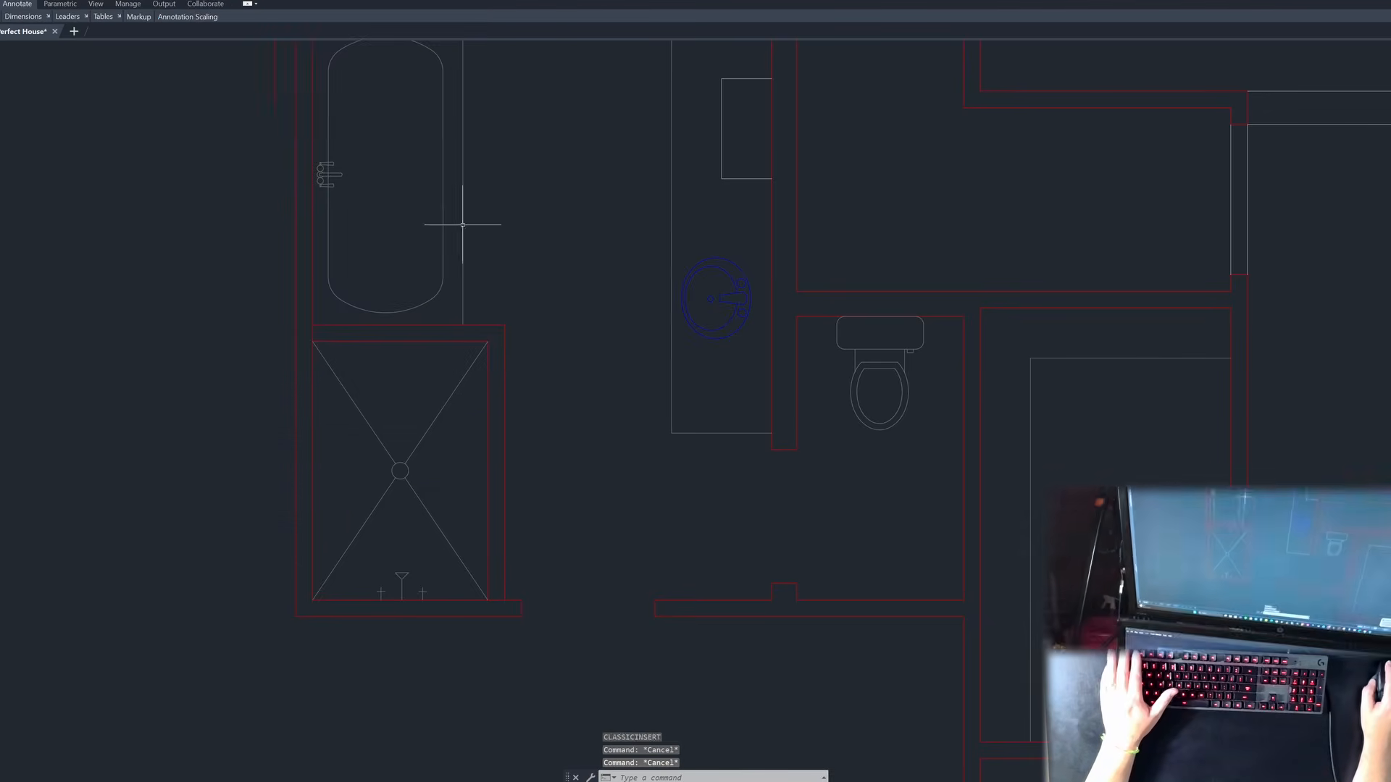
Step: Offset the outer lines of the shower's upper and right walls 2" inward to form centerlines within both walls
text(o)
key(Return)
text(2)
key(Return)
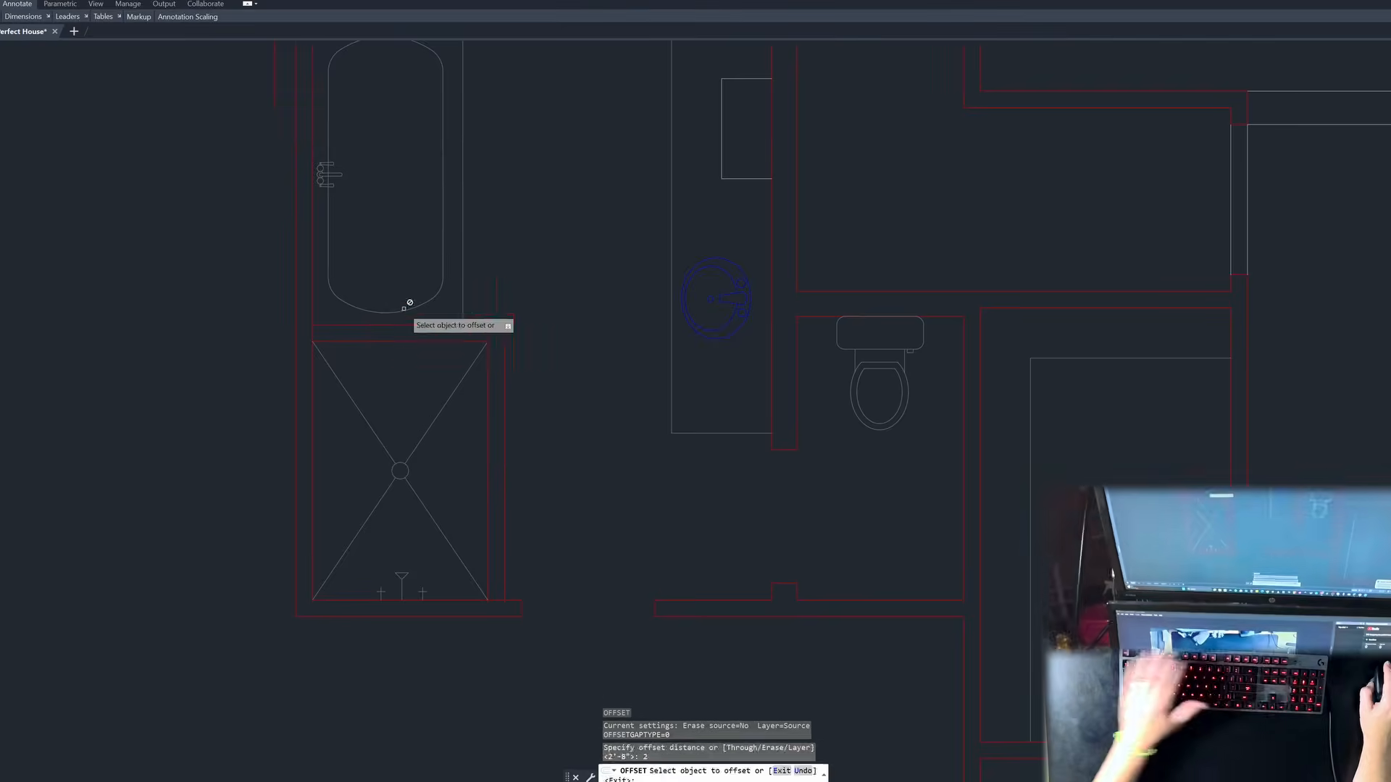
click(400, 325)
click(399, 410)
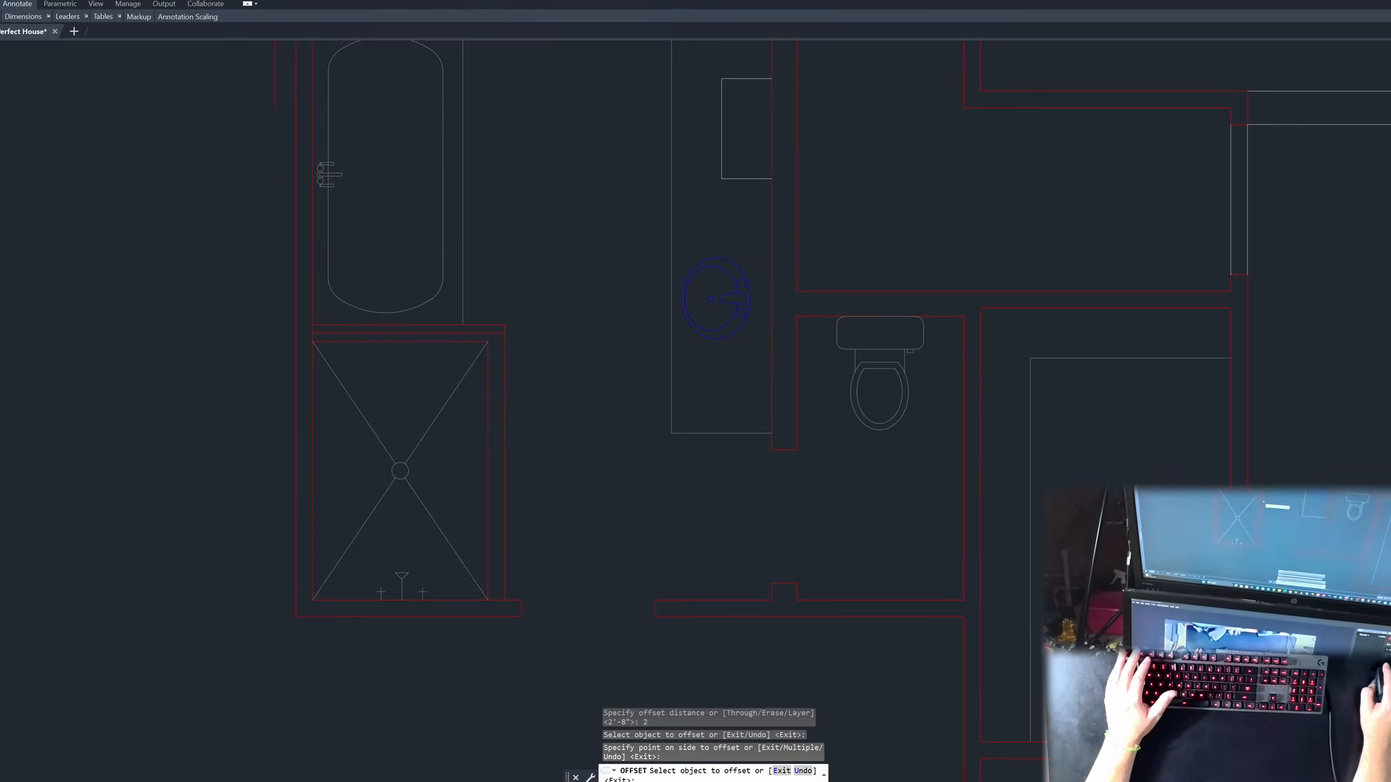
key(Escape)
key(Escape)
Step: Fillet the shower walls' two centerlines with zero radius so they meet at the upper right corner
text(f)
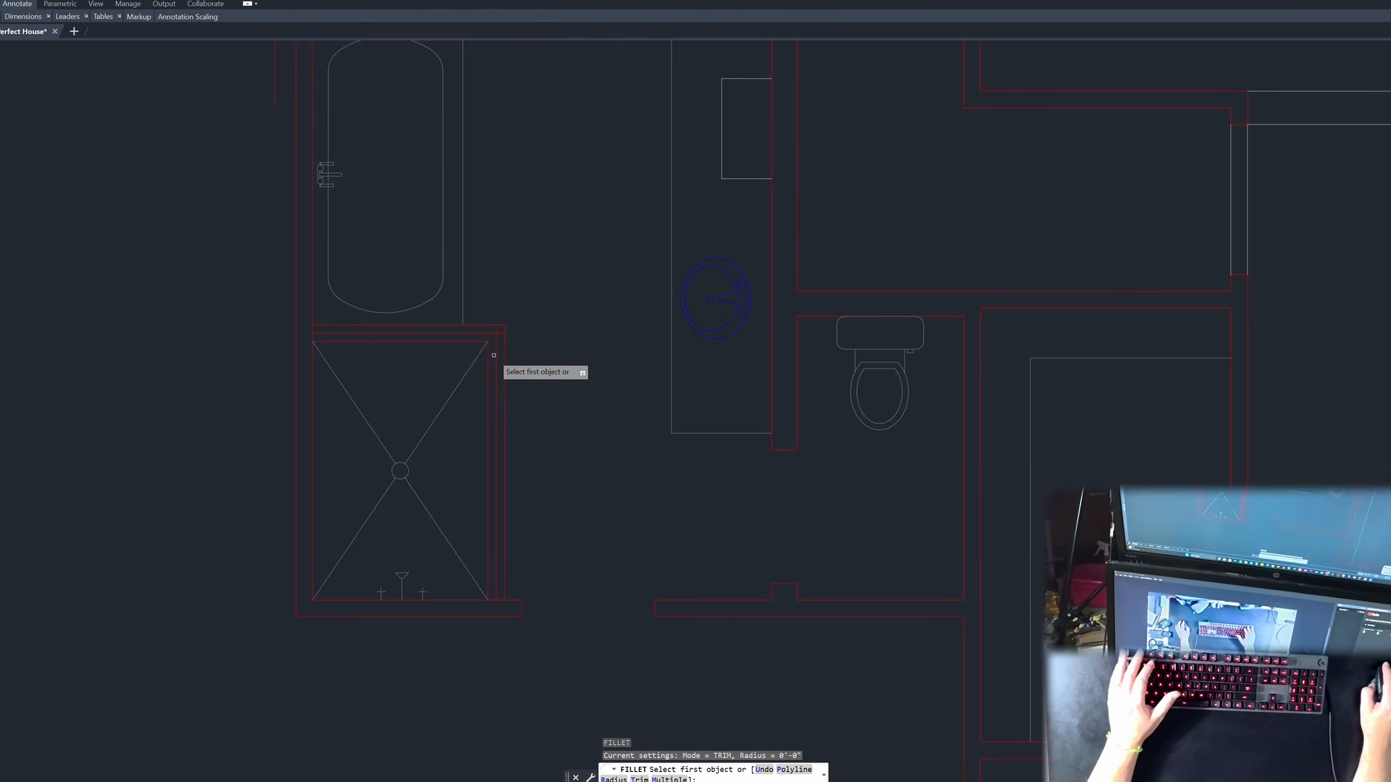
key(Return)
click(485, 333)
key(Escape)
key(Escape)
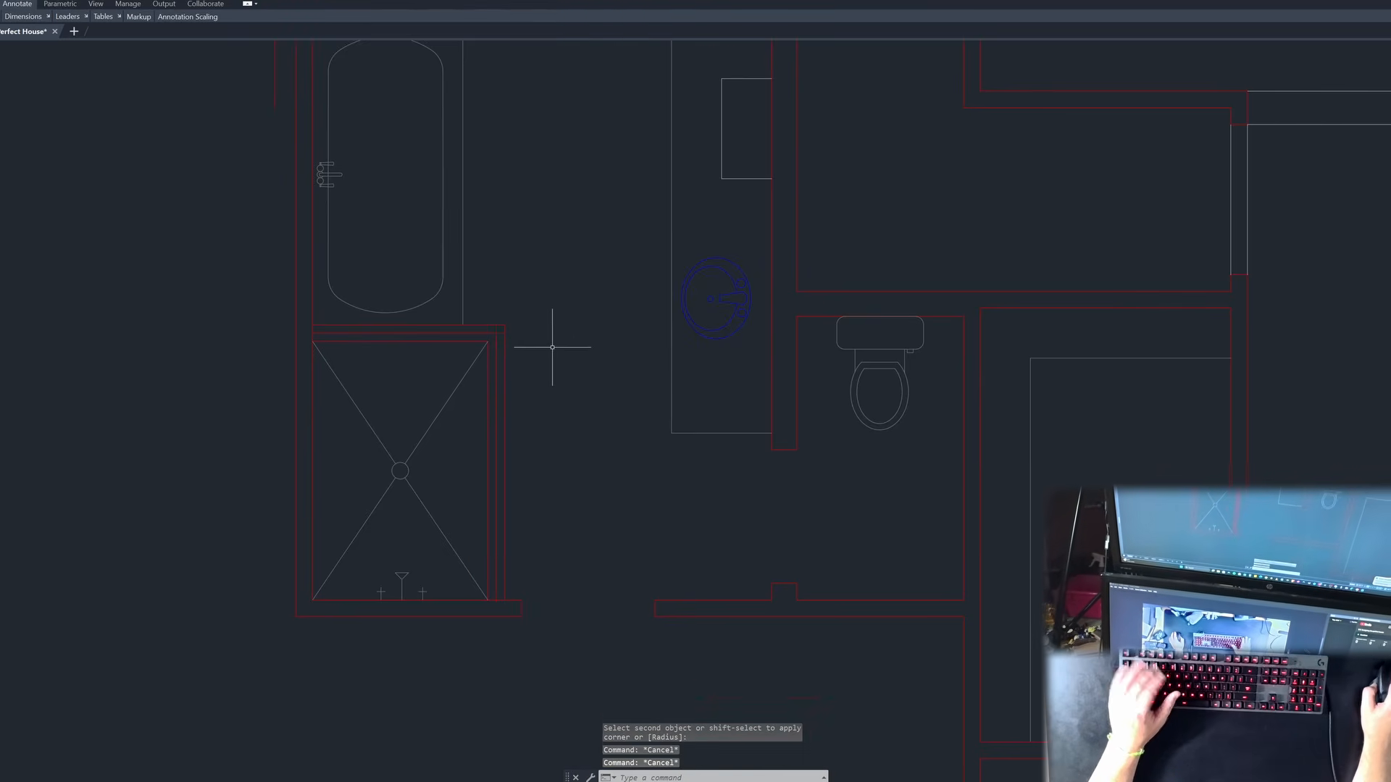
scroll(554, 348, down, 4)
scroll(534, 424, up, 5)
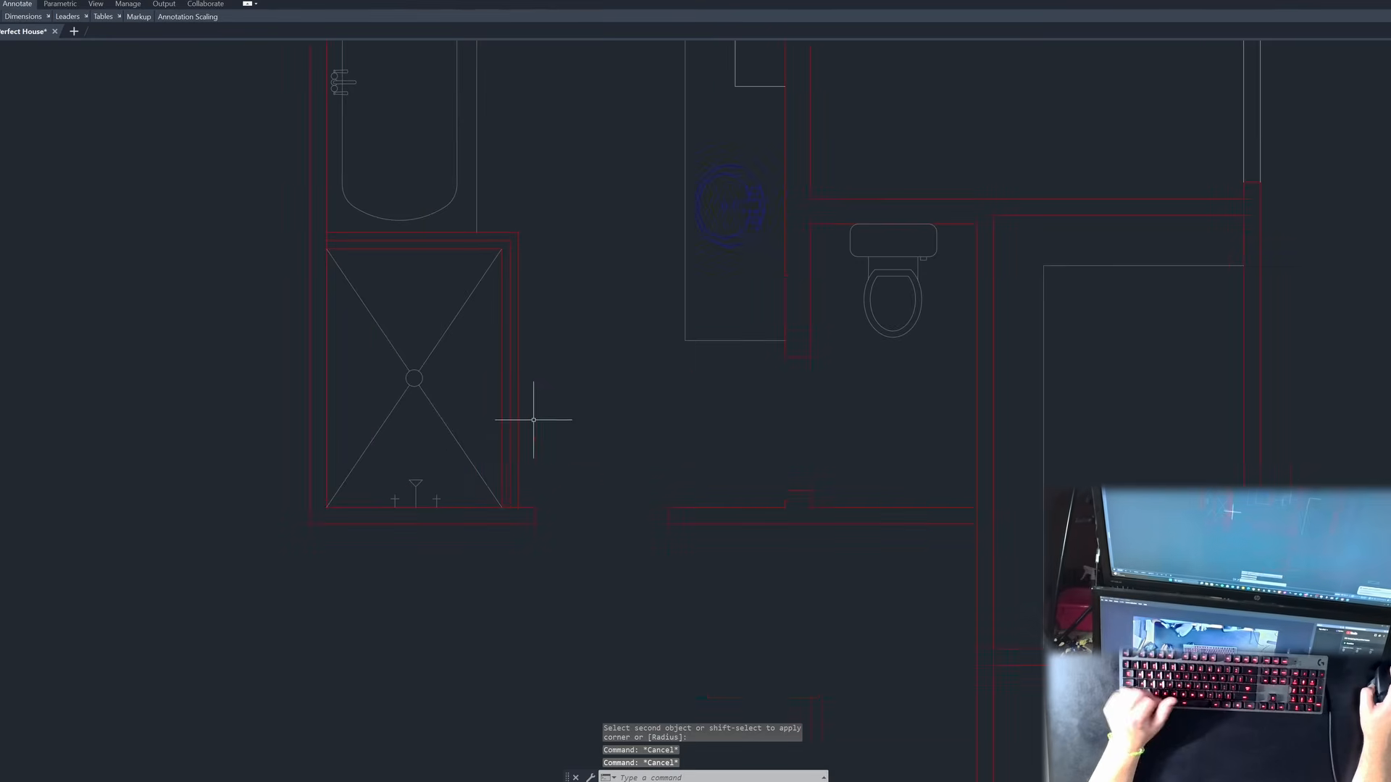
key(Escape)
scroll(507, 467, down, 6)
scroll(474, 435, up, 5)
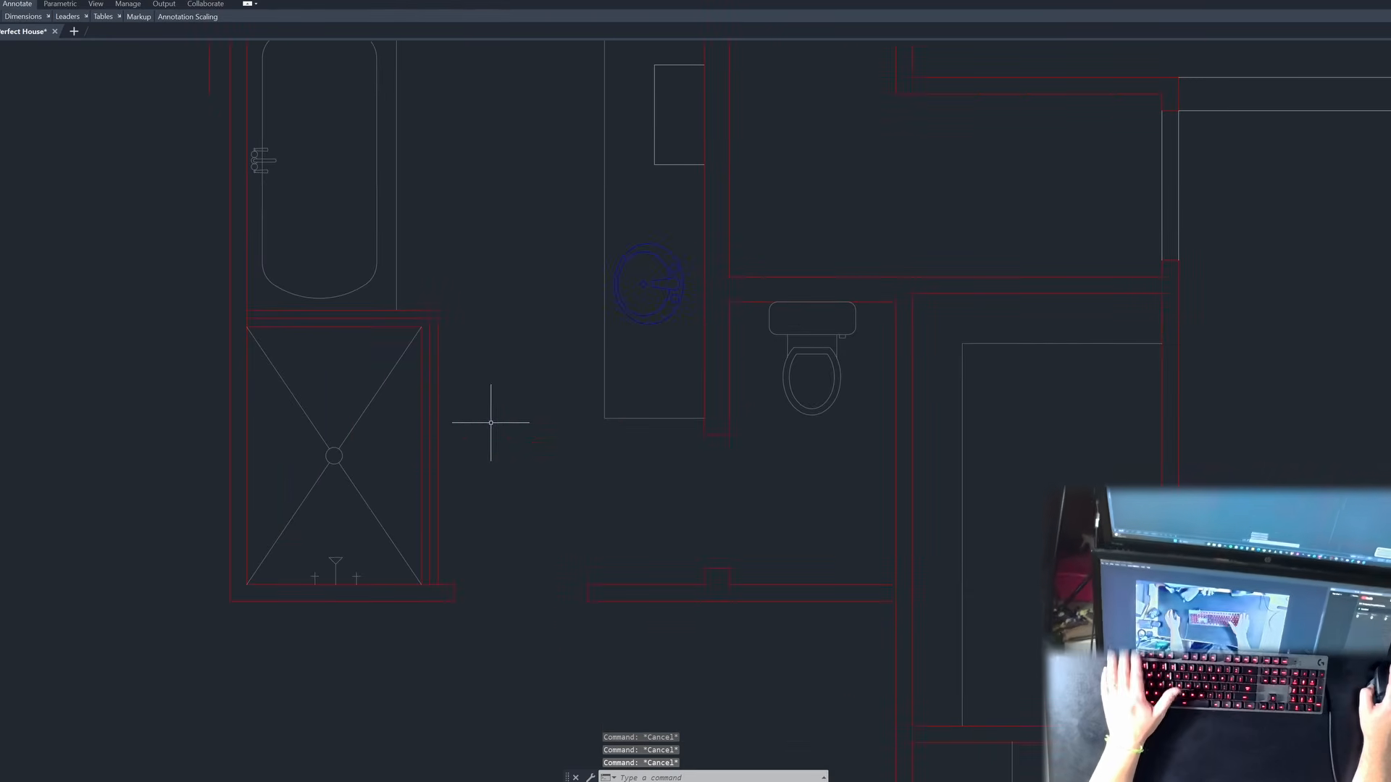
scroll(426, 324, up, 4)
click(473, 277)
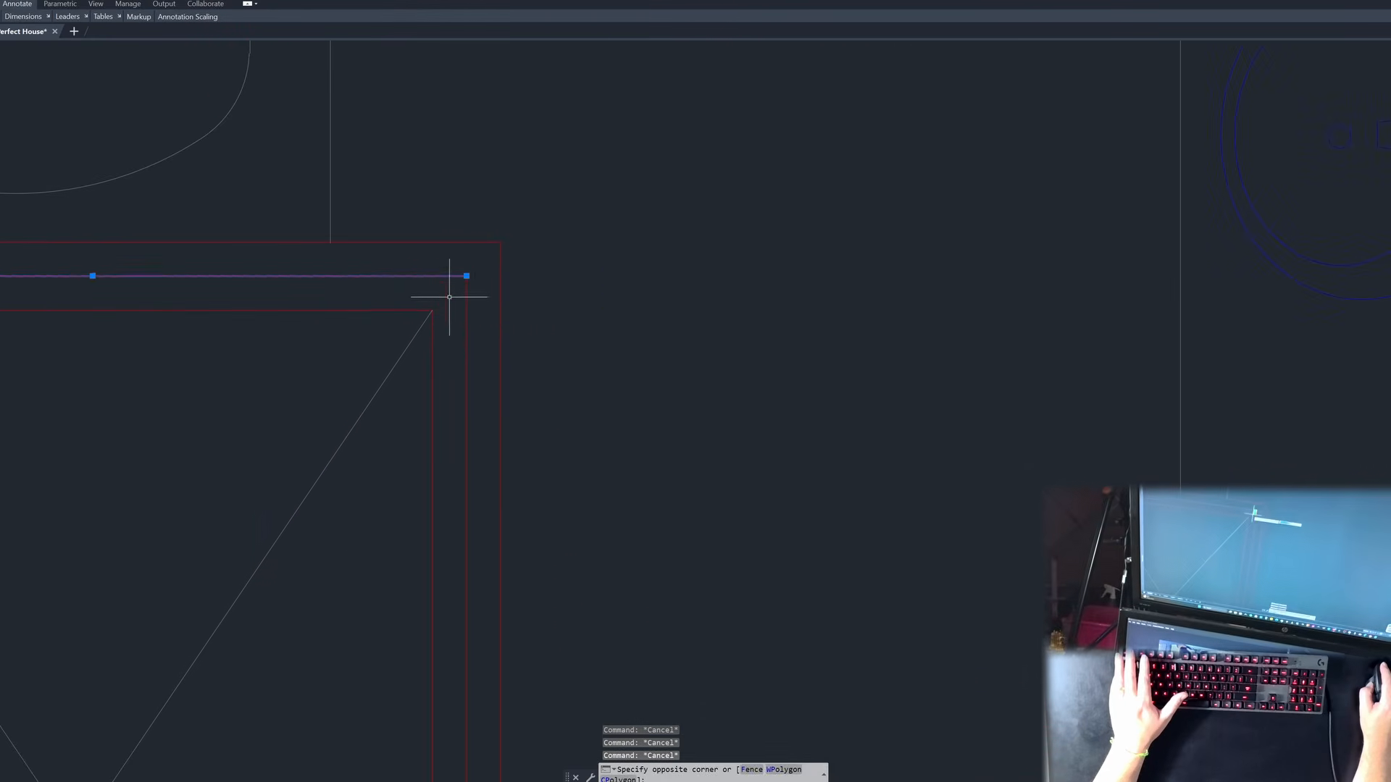
click(461, 278)
mouse_move(456, 300)
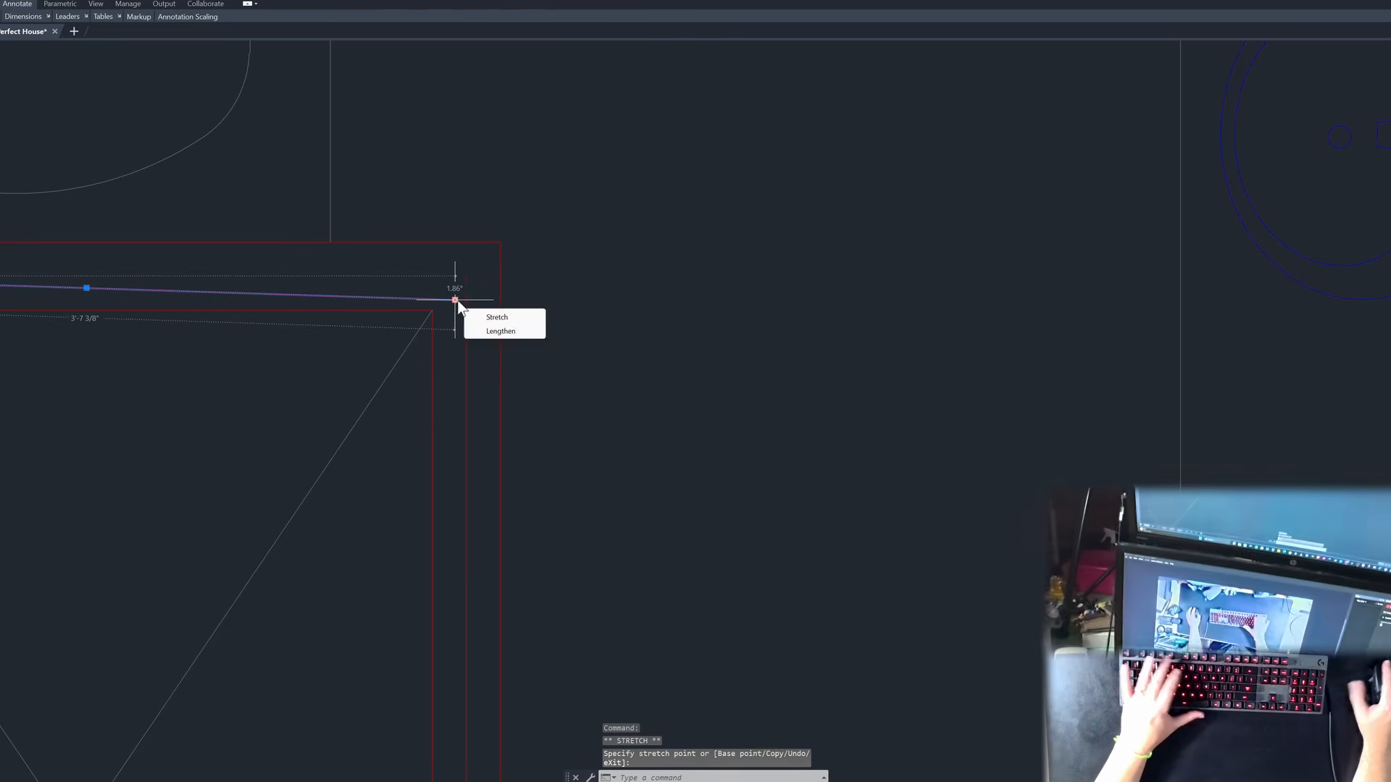
key(Escape)
key(Escape)
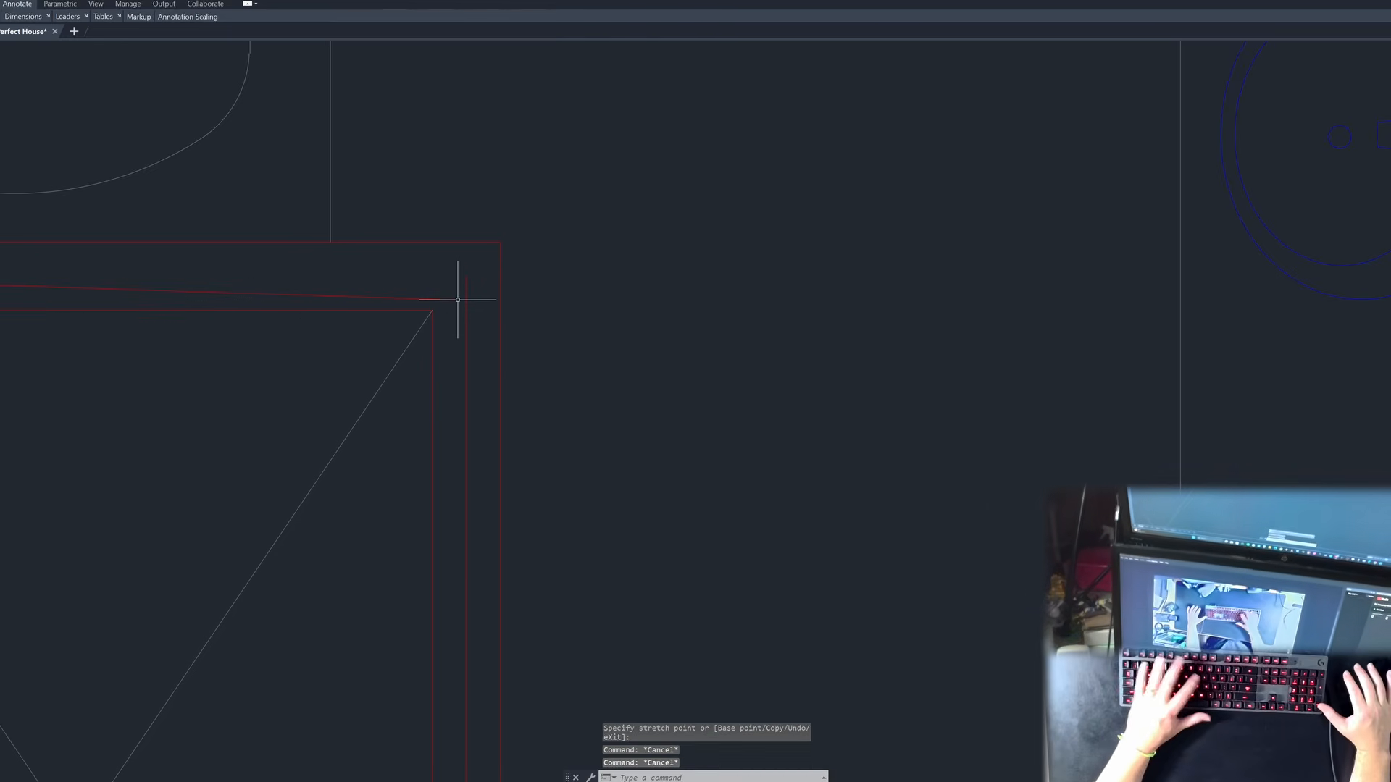
text(u)
key(Return)
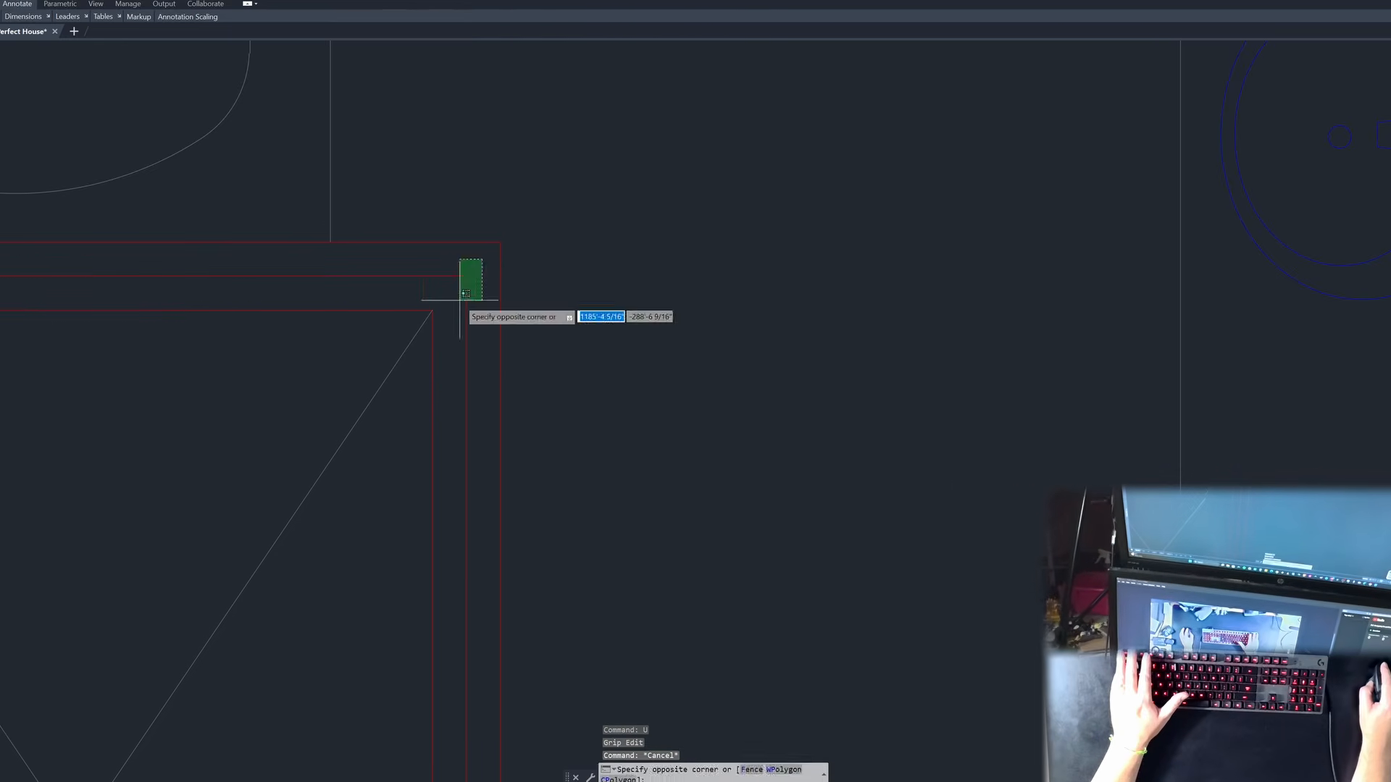
Step: Move the two centerlines within the shower's upper and right walls to a gray first-floor (1F) layer
click(466, 276)
click(213, 41)
click(152, 0)
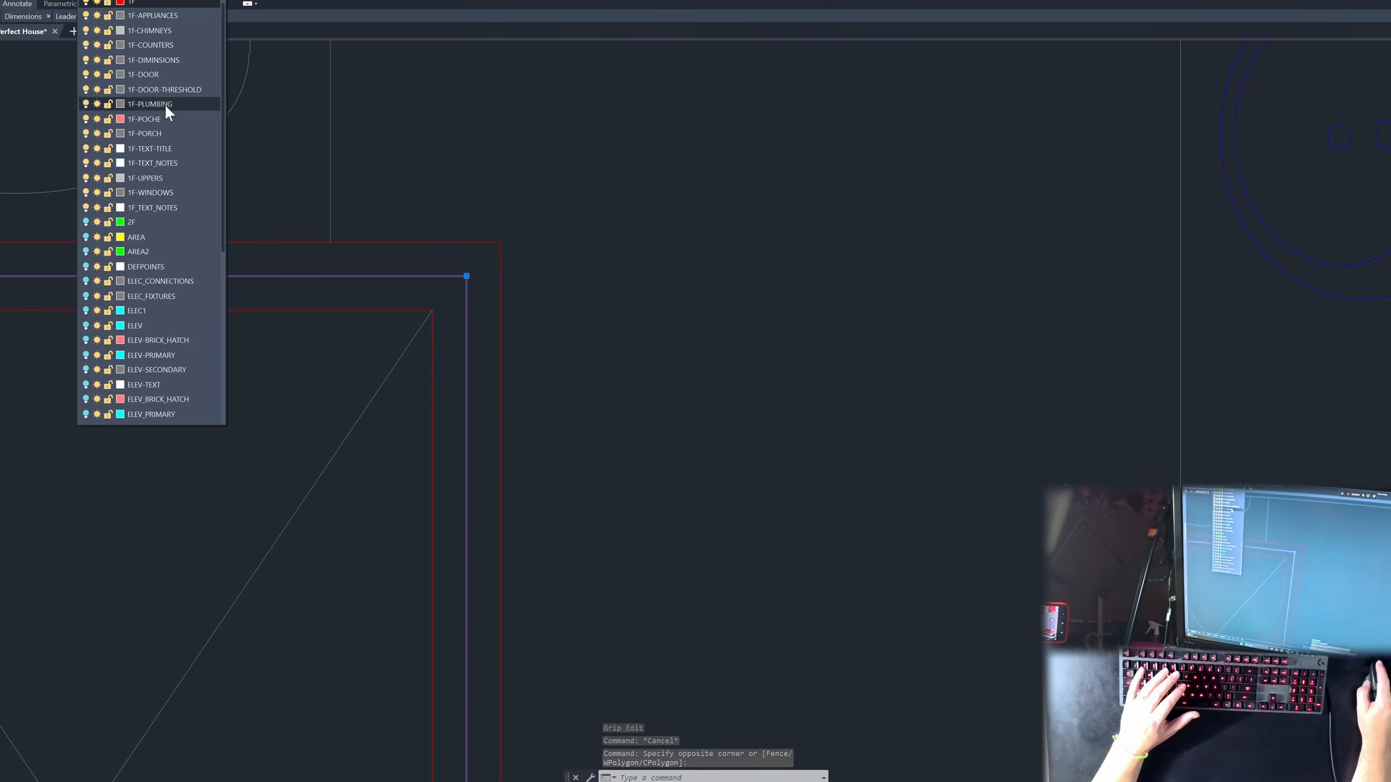
key(Escape)
key(Escape)
Step: Offset the lower face line of the bathroom's bottom wall 6' downward to start a new room below
scroll(537, 344, down, 5)
scroll(537, 345, down, 2)
scroll(328, 405, down, 2)
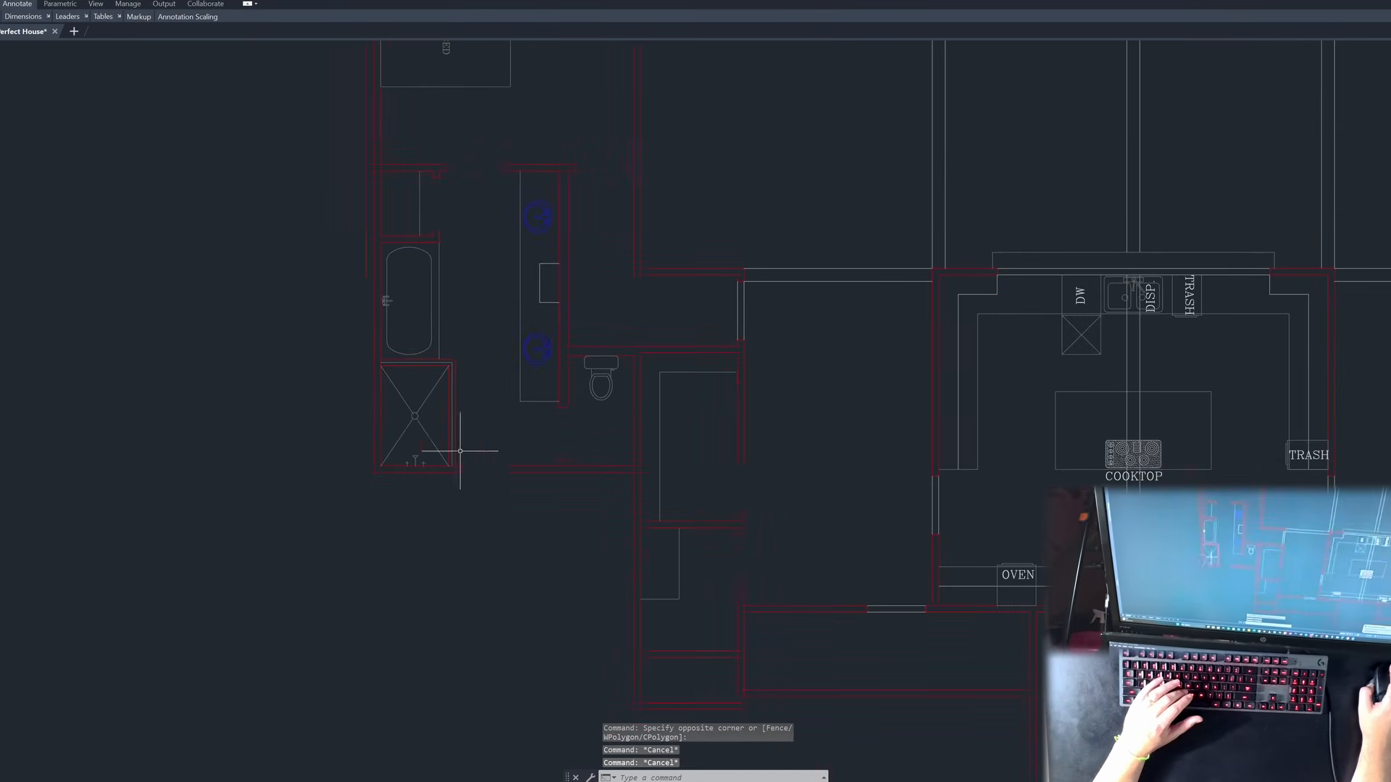
scroll(435, 607, up, 2)
scroll(584, 287, down, 2)
scroll(506, 472, up, 2)
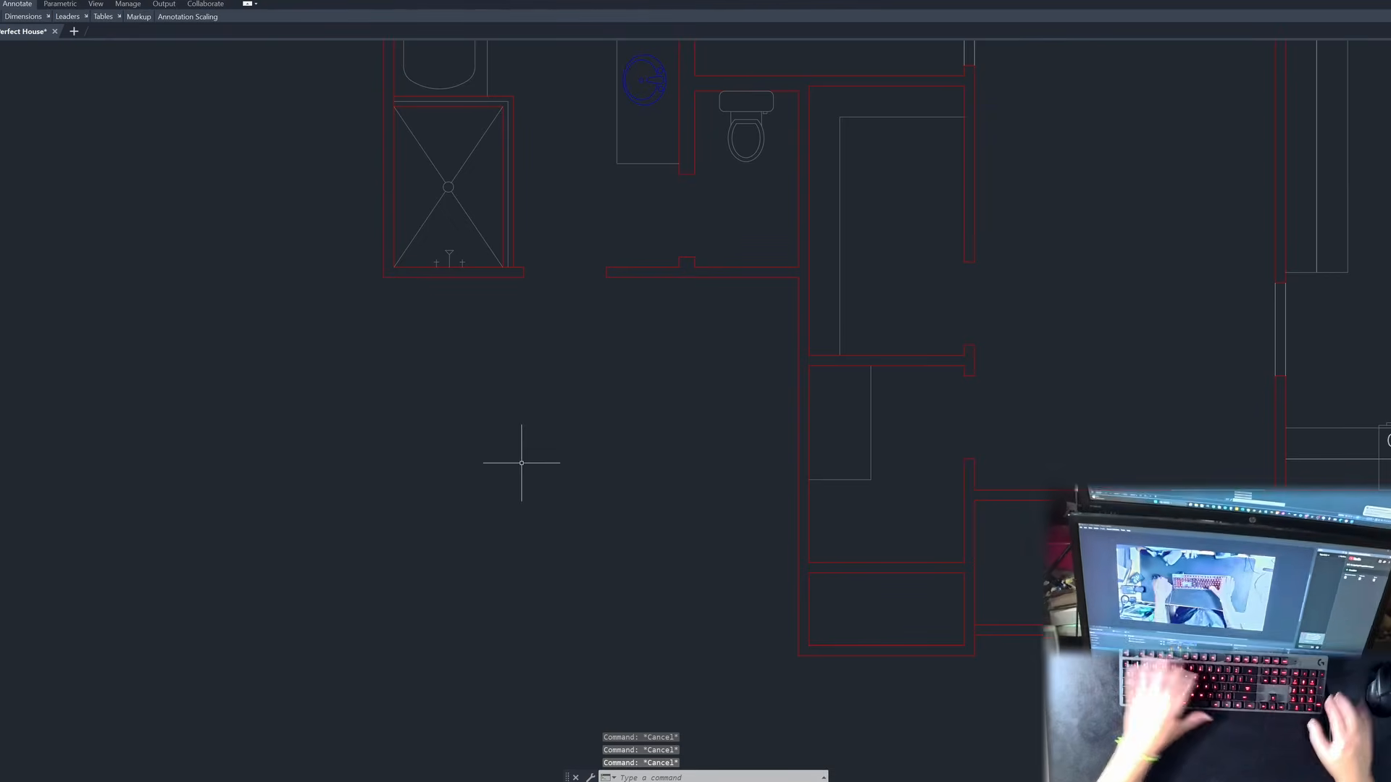
text(o)
key(Return)
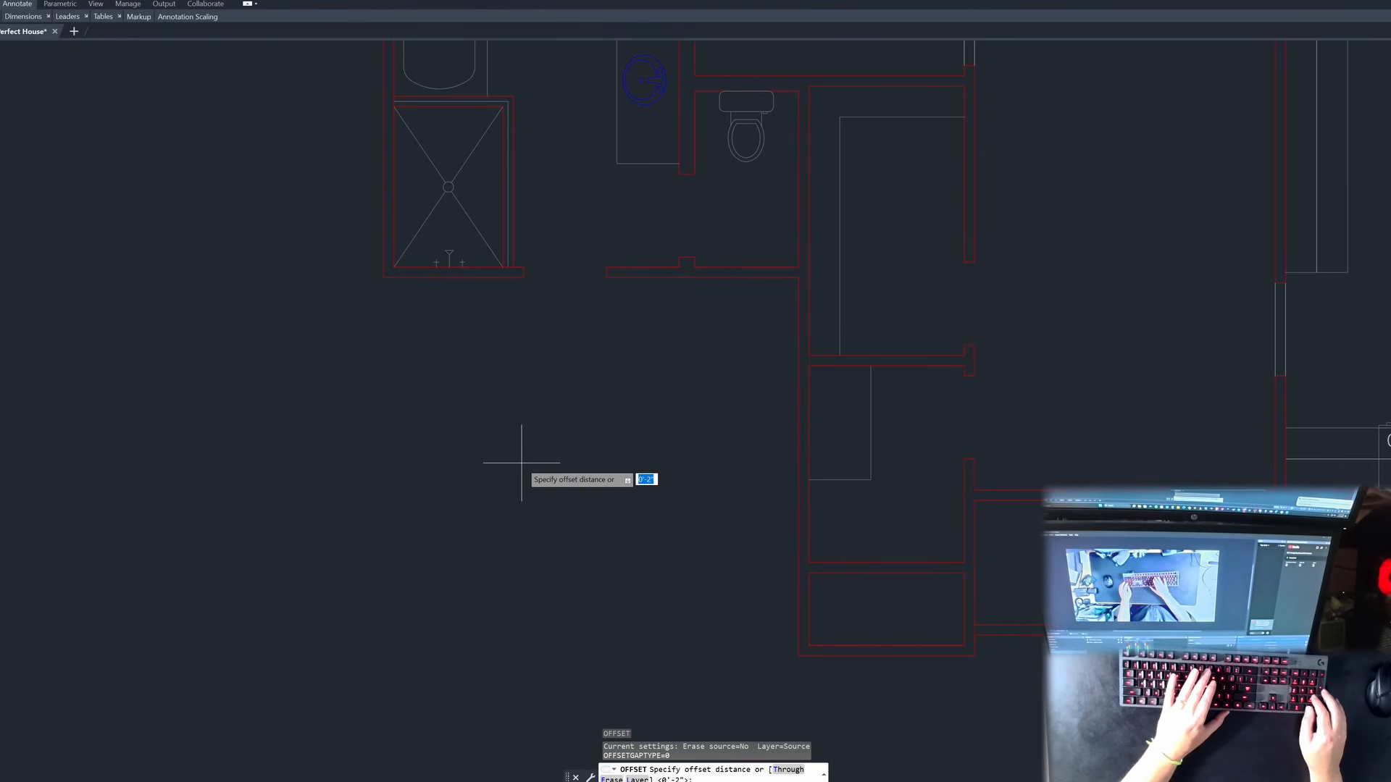
text(6')
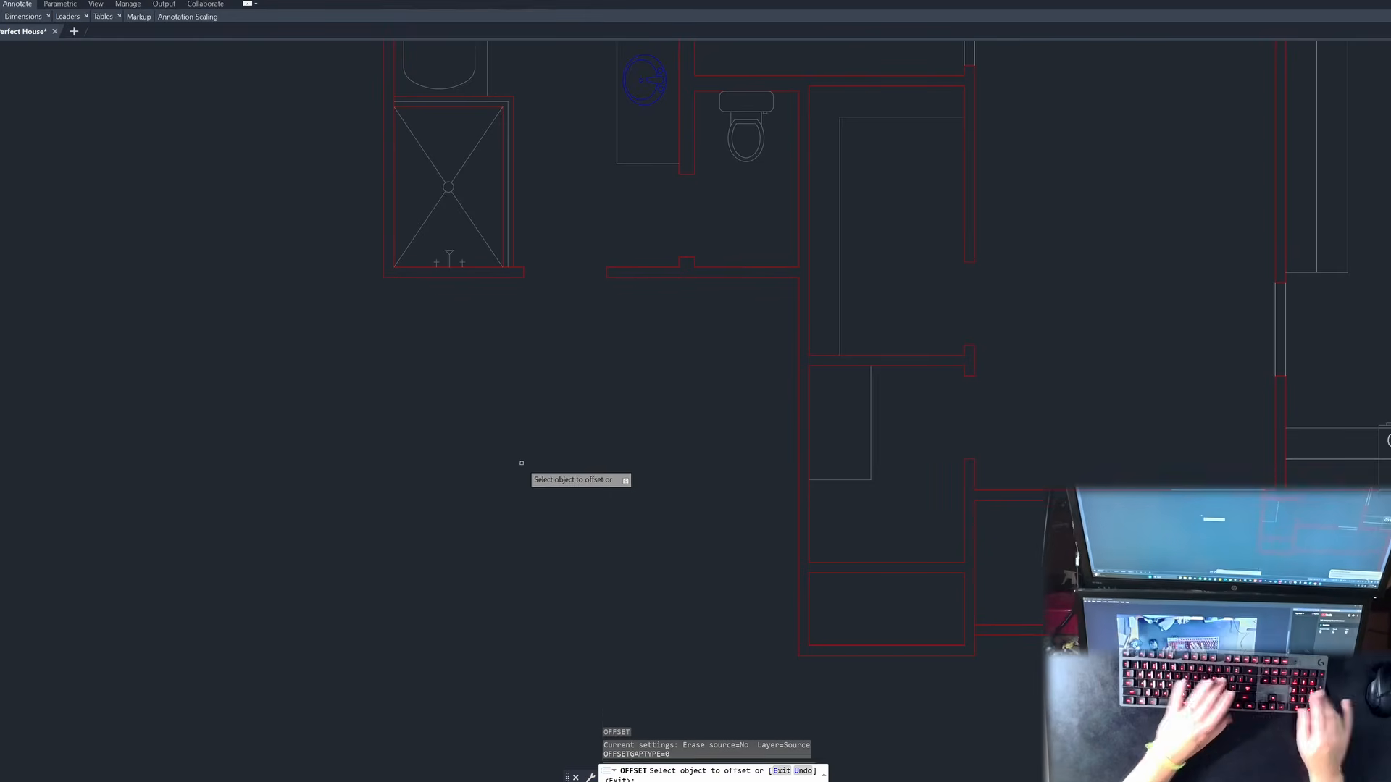
key(Return)
click(613, 276)
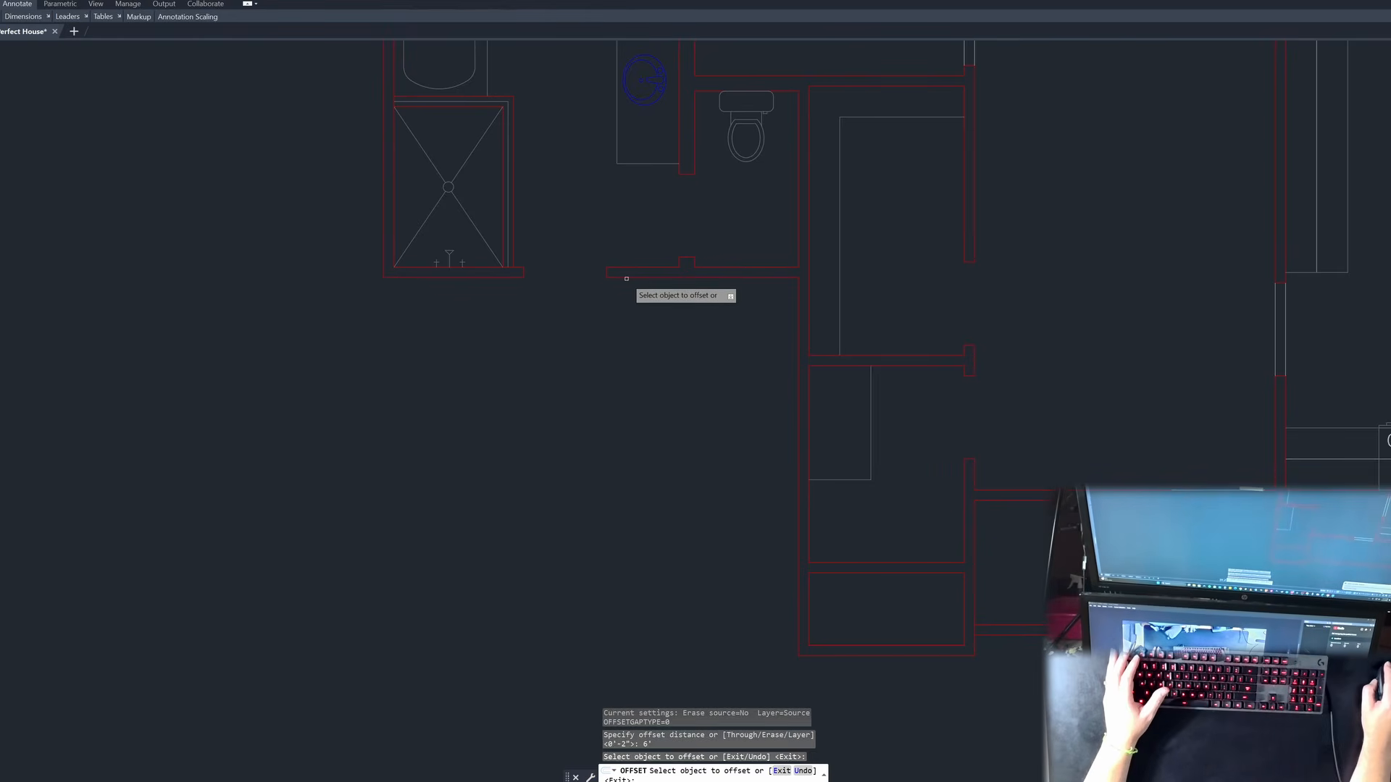
click(656, 453)
key(Escape)
key(Escape)
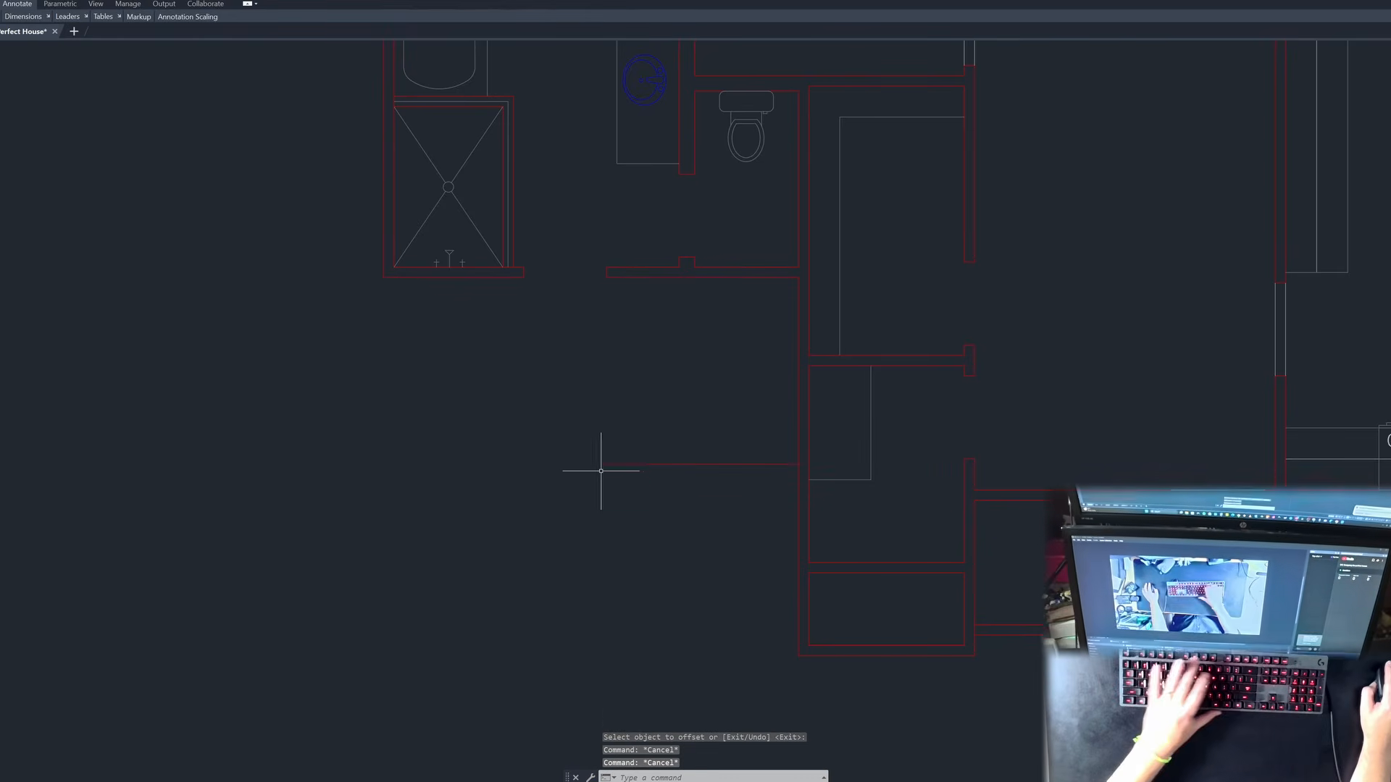
Step: Offset the new room's lower wall line 4" downward to give the wall its thickness
text(o)
key(Return)
text(4)
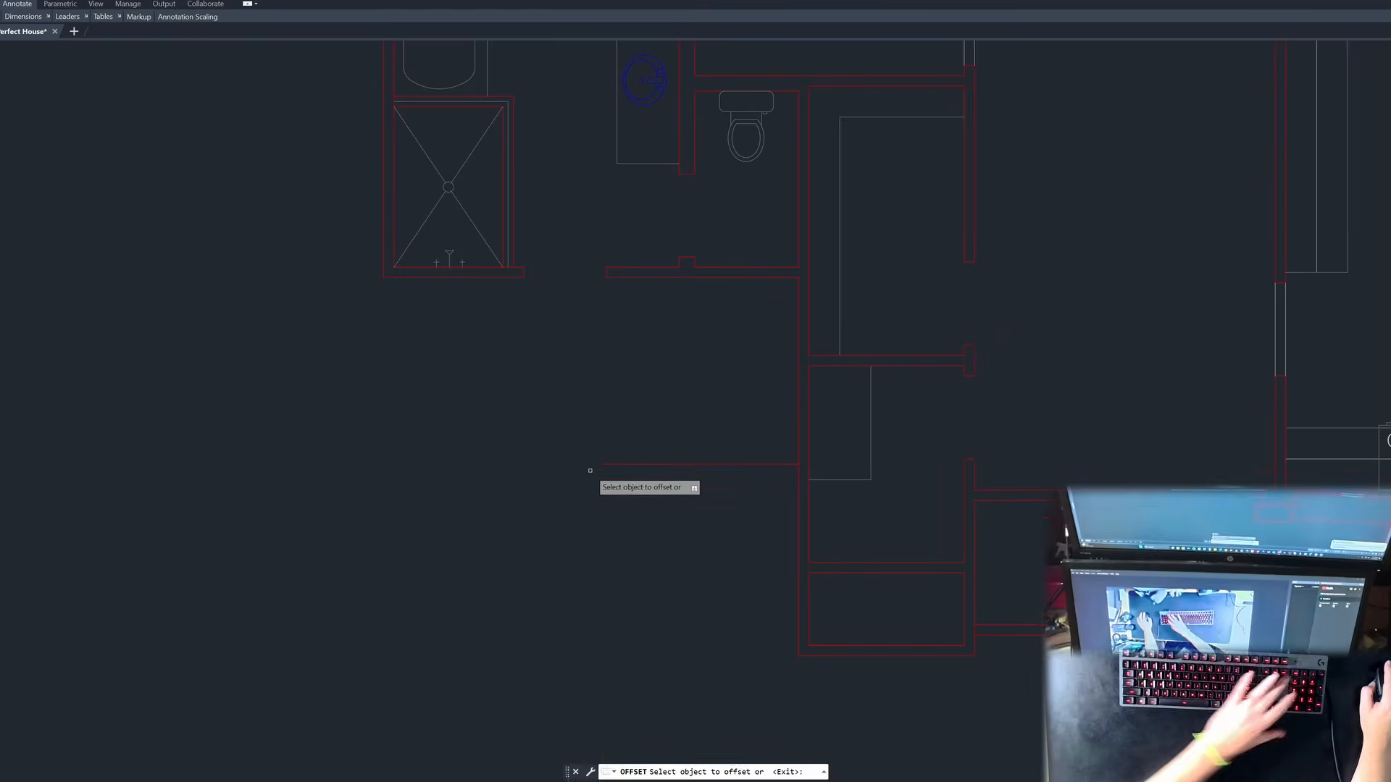
key(Return)
key(Escape)
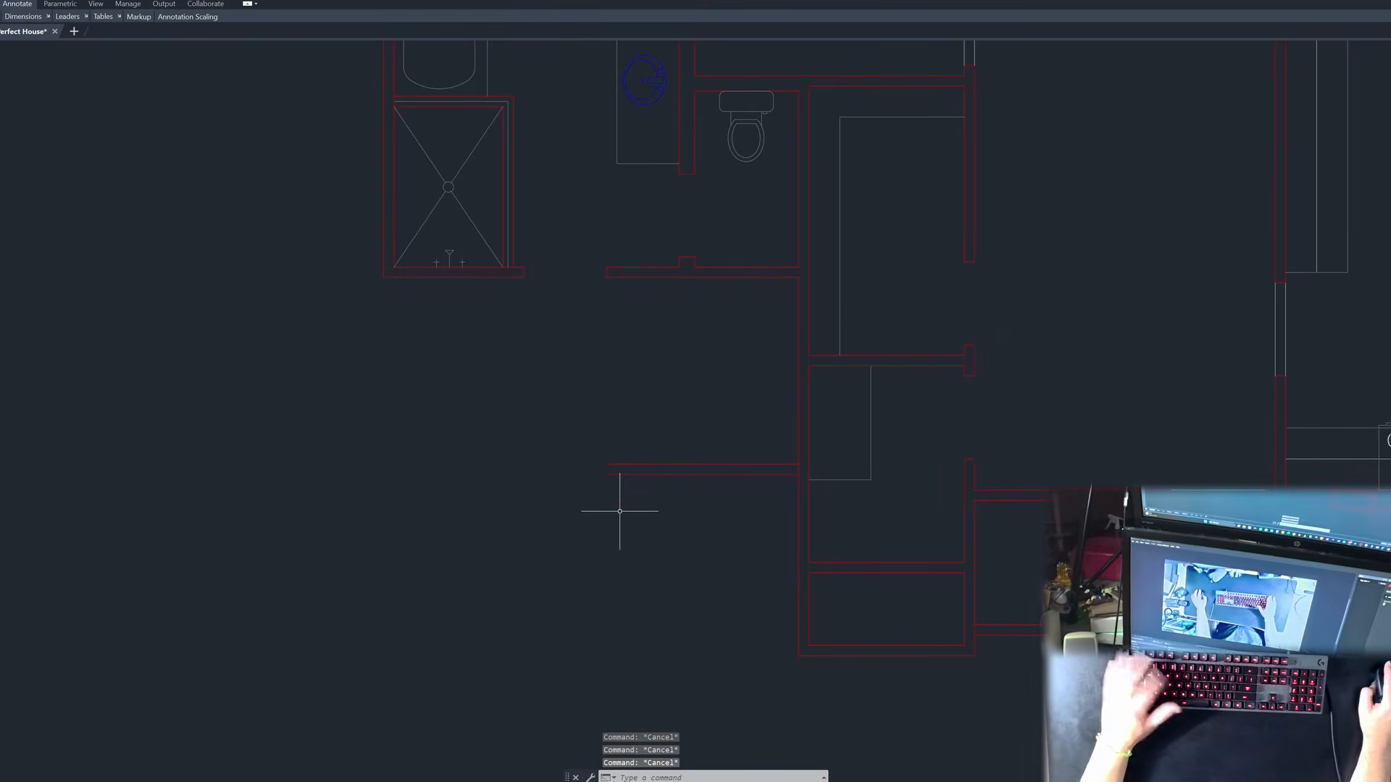
Step: Fillet the new wall's inner and outer lines with the matching lines of the left exterior wall to enclose the room
text(f)
key(Return)
click(621, 466)
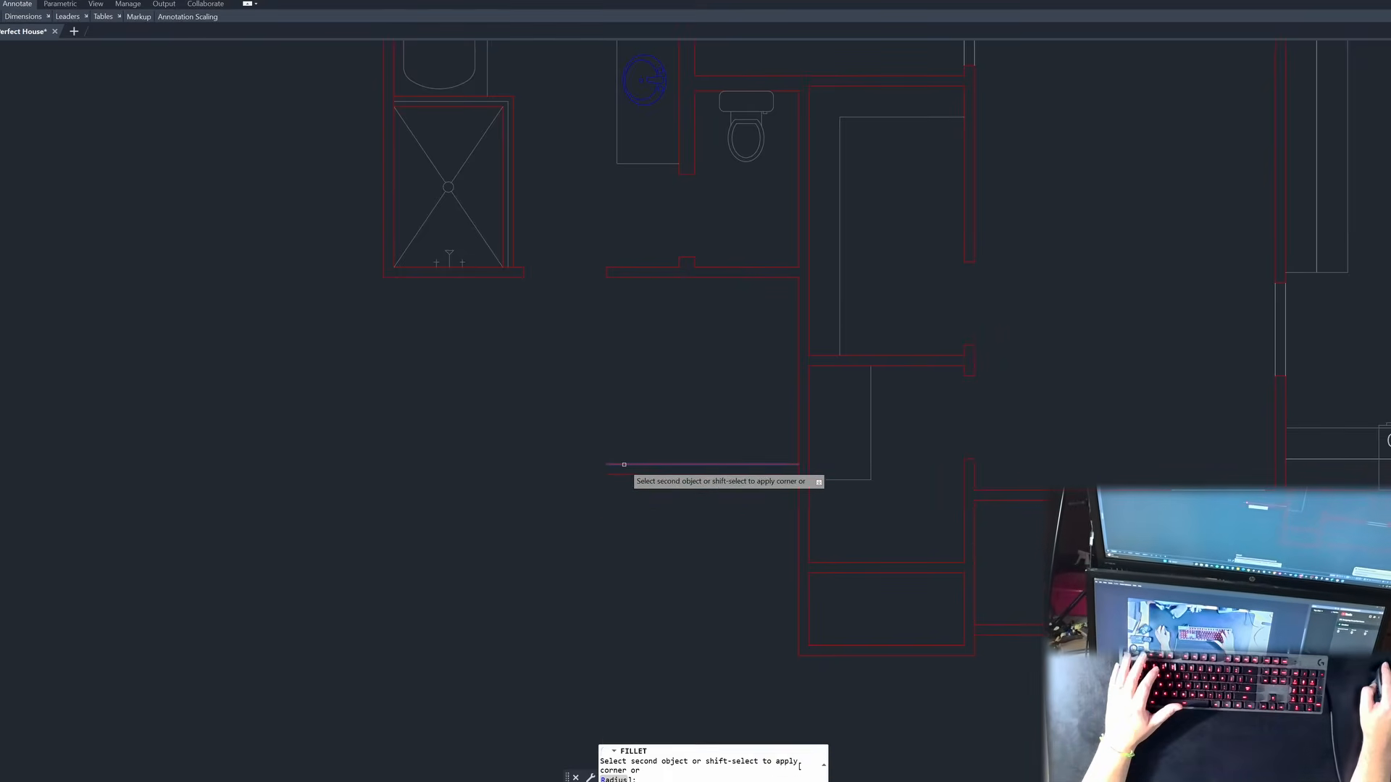
click(397, 248)
key(Return)
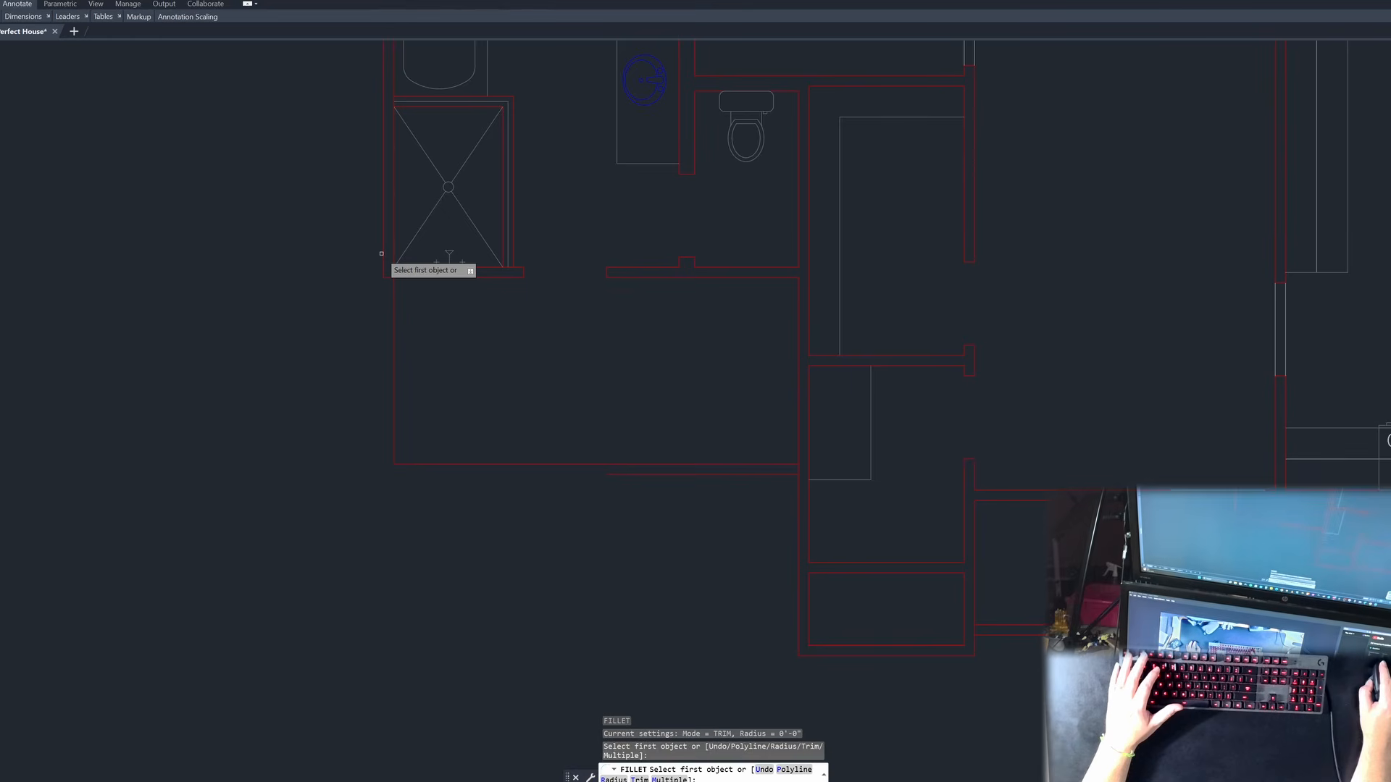
click(386, 251)
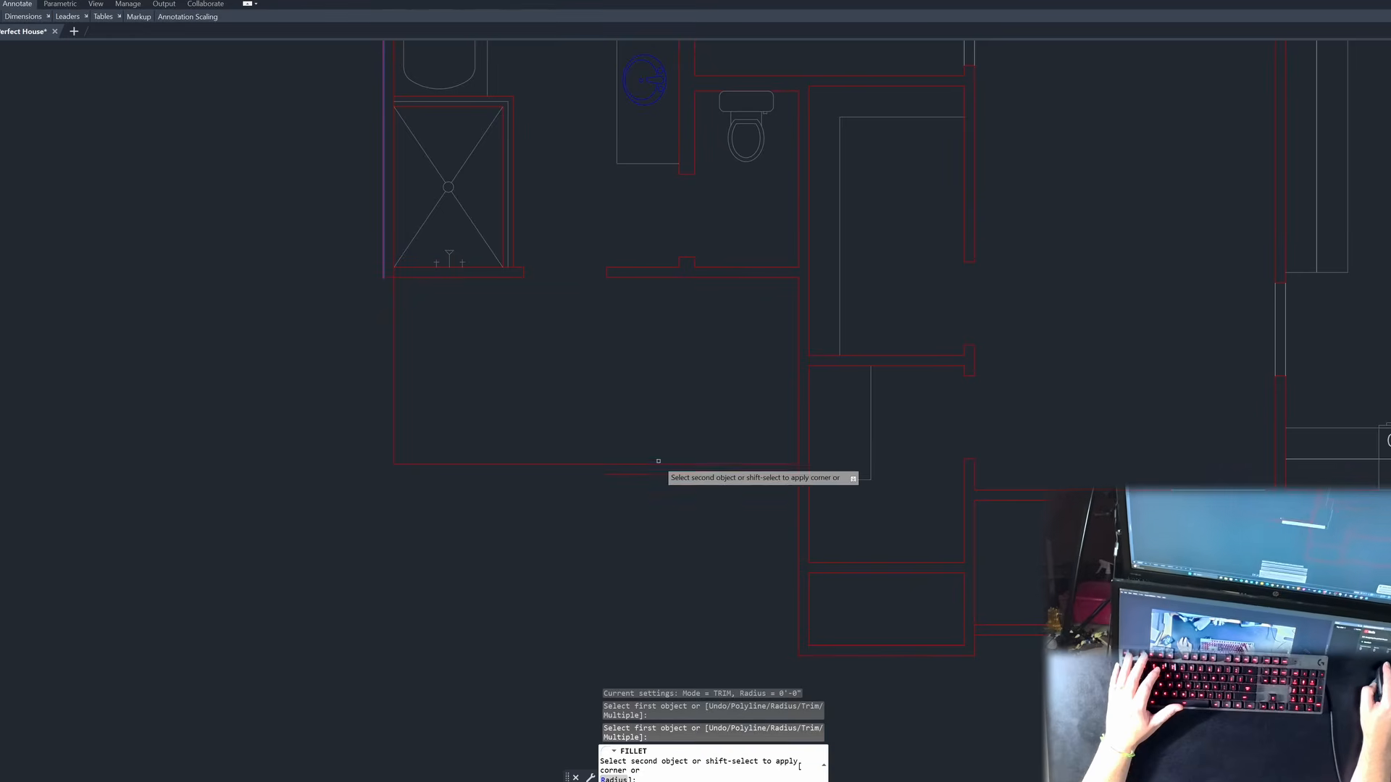
click(636, 476)
key(Escape)
key(Escape)
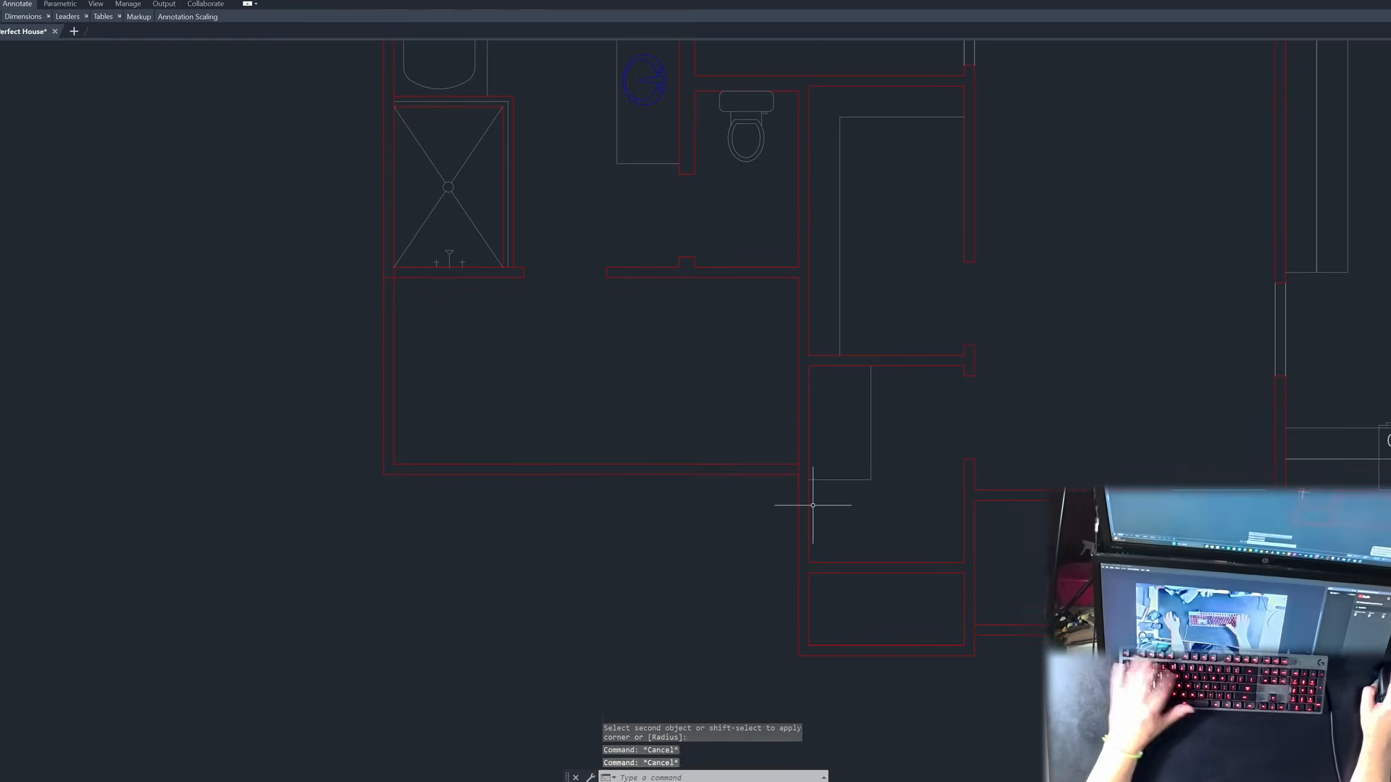
Step: Trim the vertical wall line crossing the right end of the new lower wall to open the wall junction
text(tr)
key(space)
scroll(803, 475, up, 4)
drag(789, 462, 800, 463)
key(space)
scroll(703, 449, down, 6)
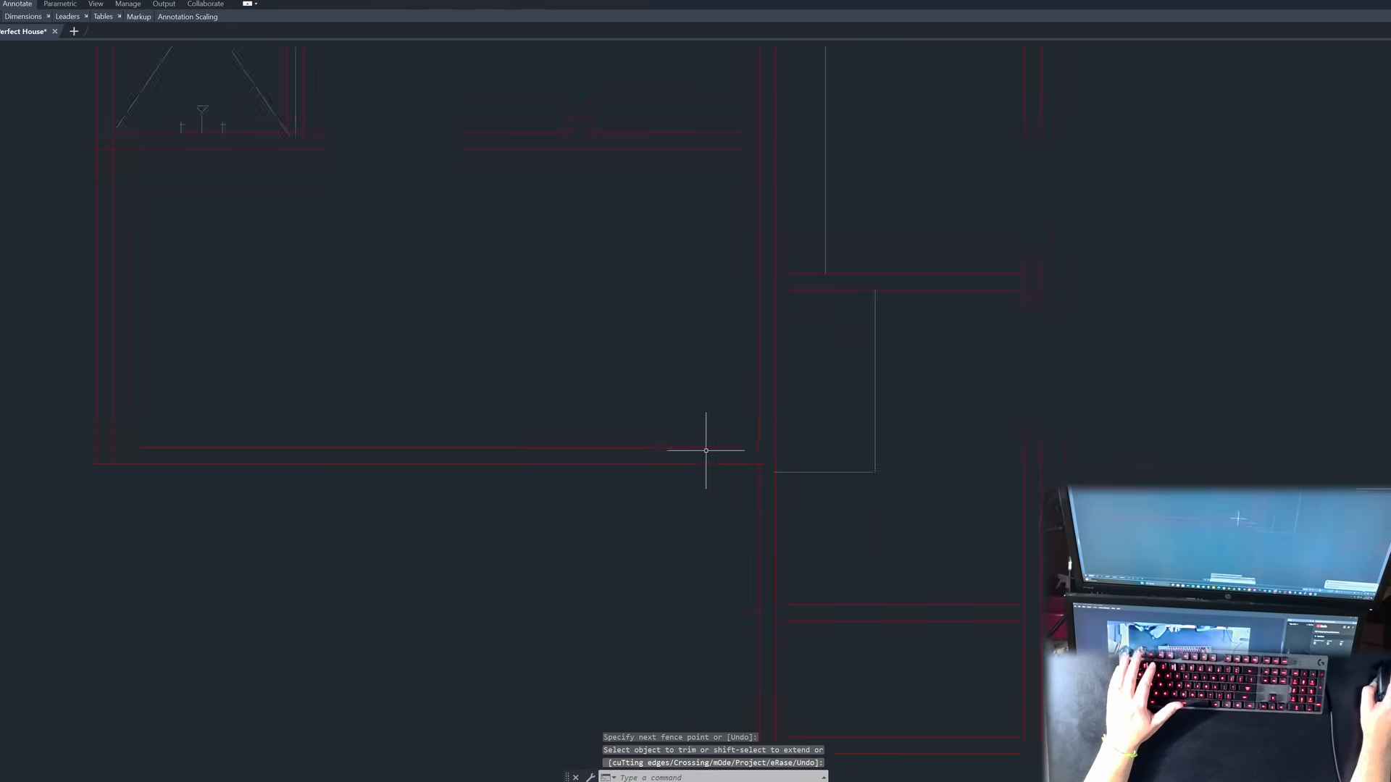
key(Escape)
key(Escape)
key(Escape)
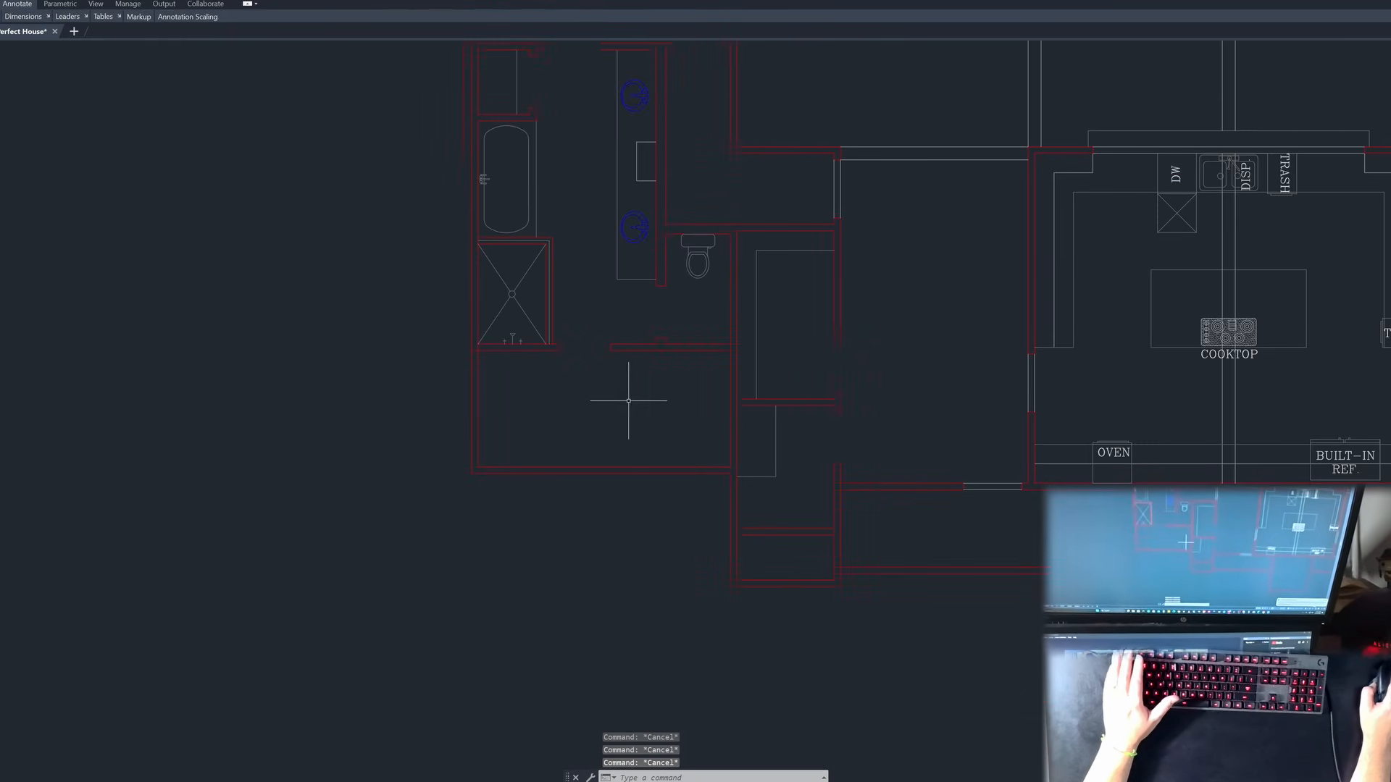
Step: Examine the layout of the new room, the closet, and the small rooms beside and below them
scroll(619, 399, down, 2)
scroll(608, 394, down, 2)
scroll(599, 403, up, 5)
scroll(485, 363, down, 2)
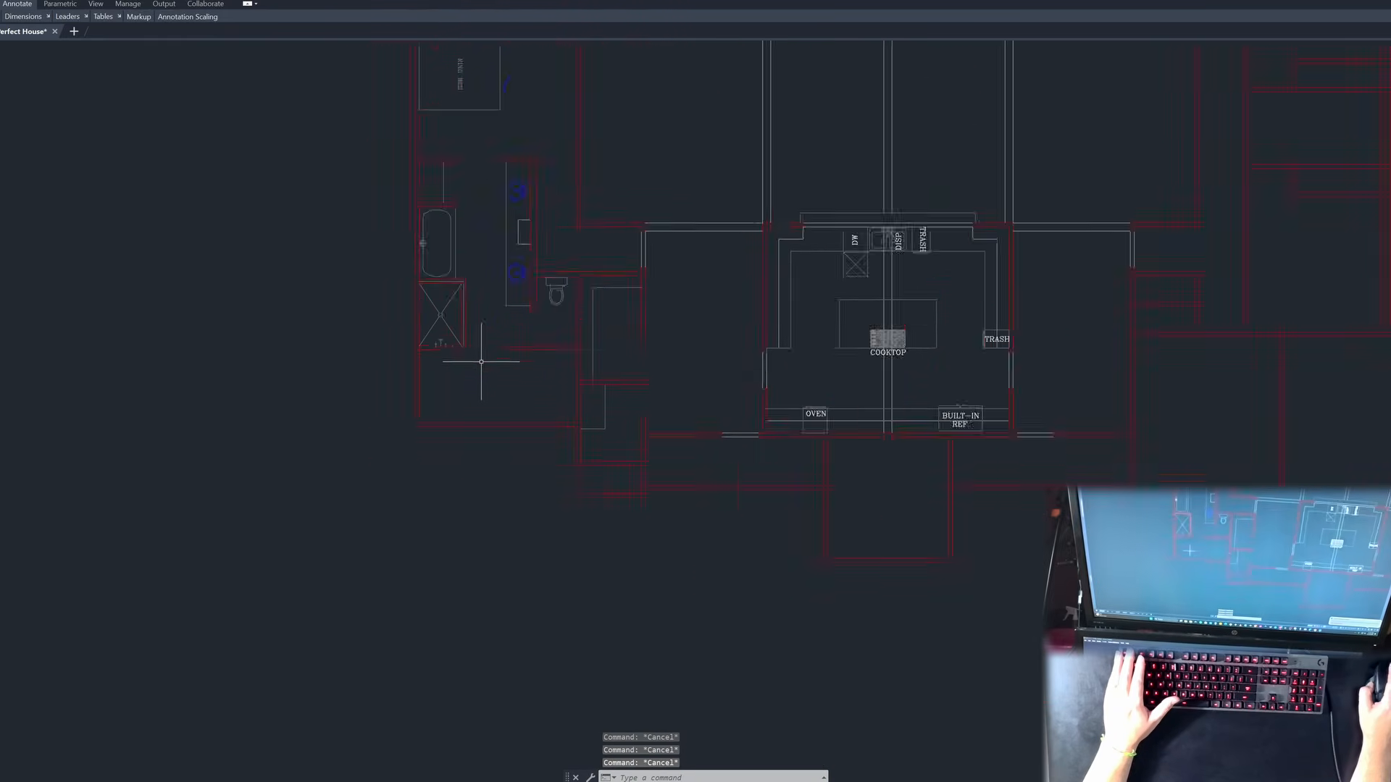
scroll(565, 416, up, 2)
scroll(511, 398, down, 2)
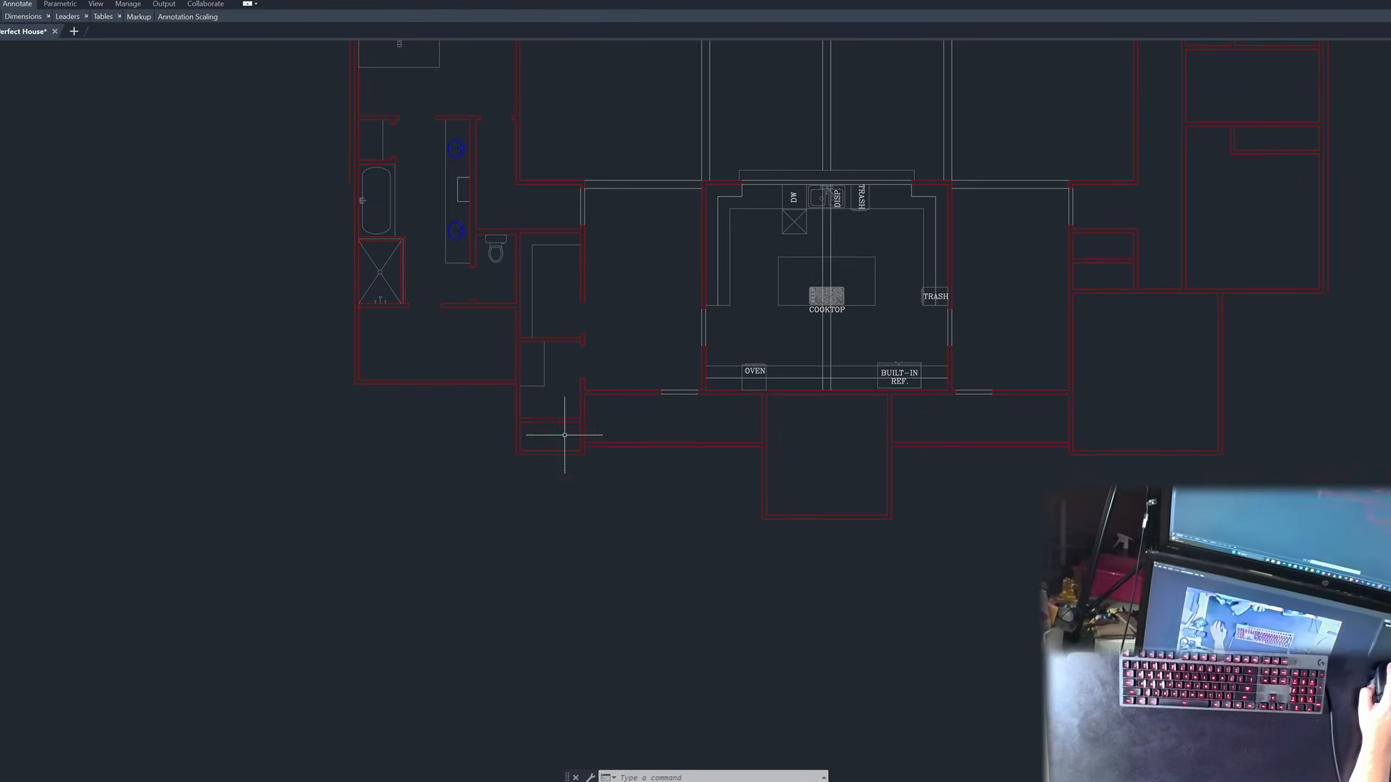
scroll(563, 371, up, 2)
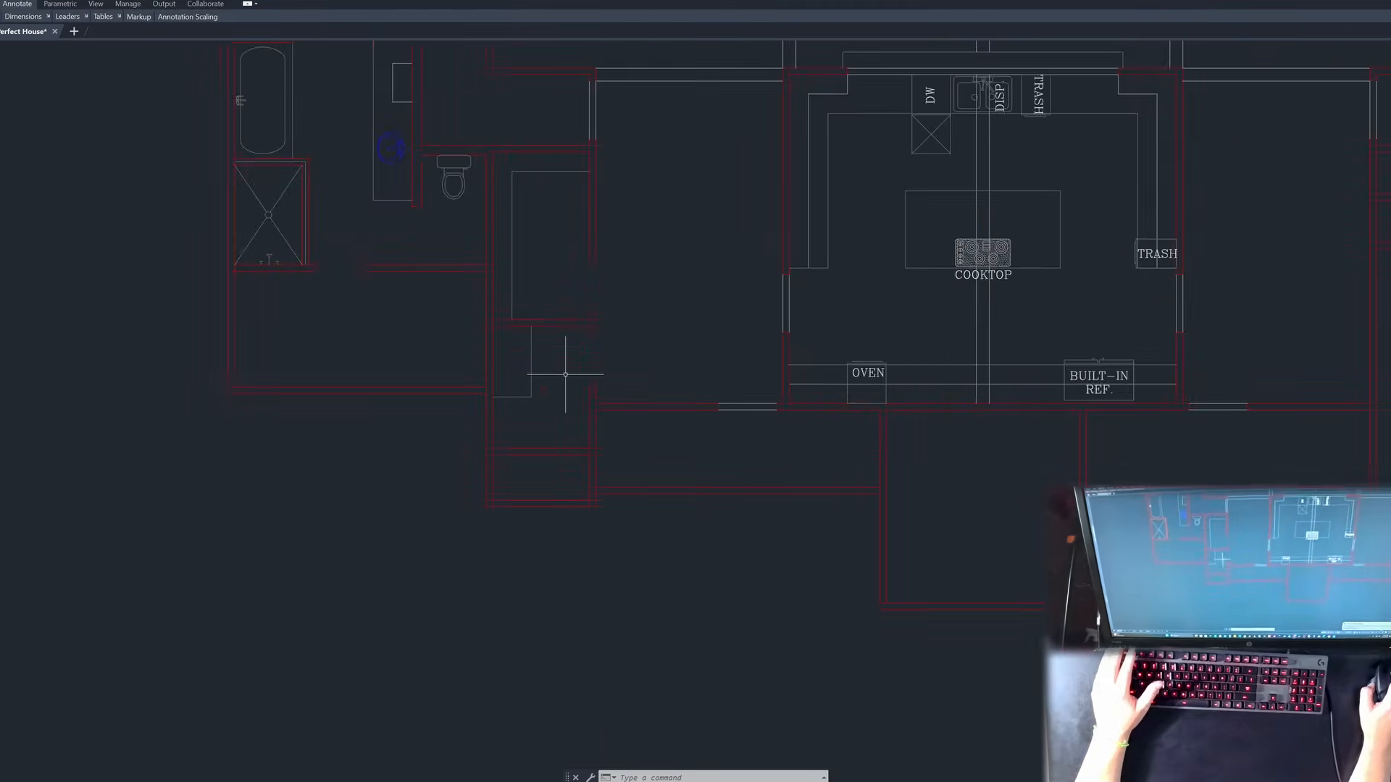
key(Escape)
key(Escape)
key(Escape)
scroll(577, 441, down, 2)
scroll(581, 372, up, 2)
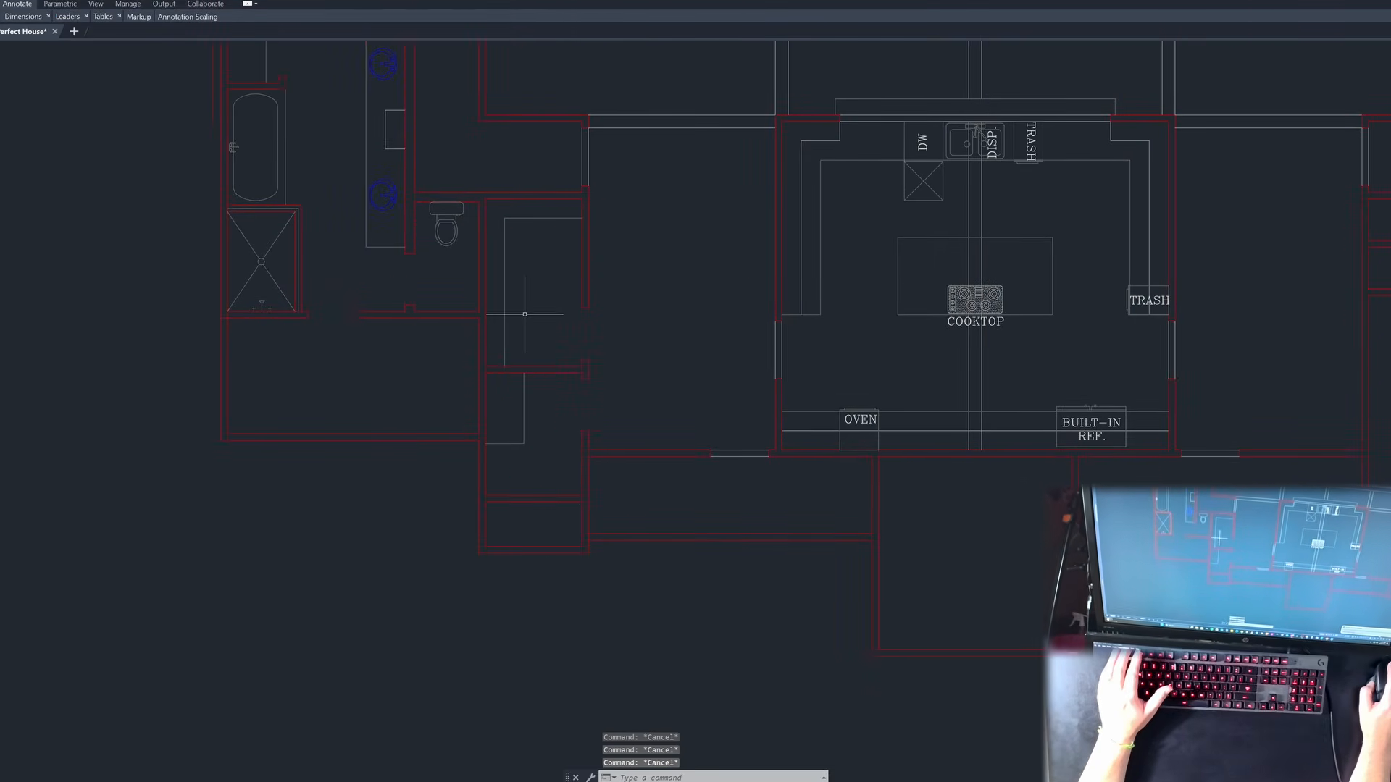
scroll(448, 423, down, 2)
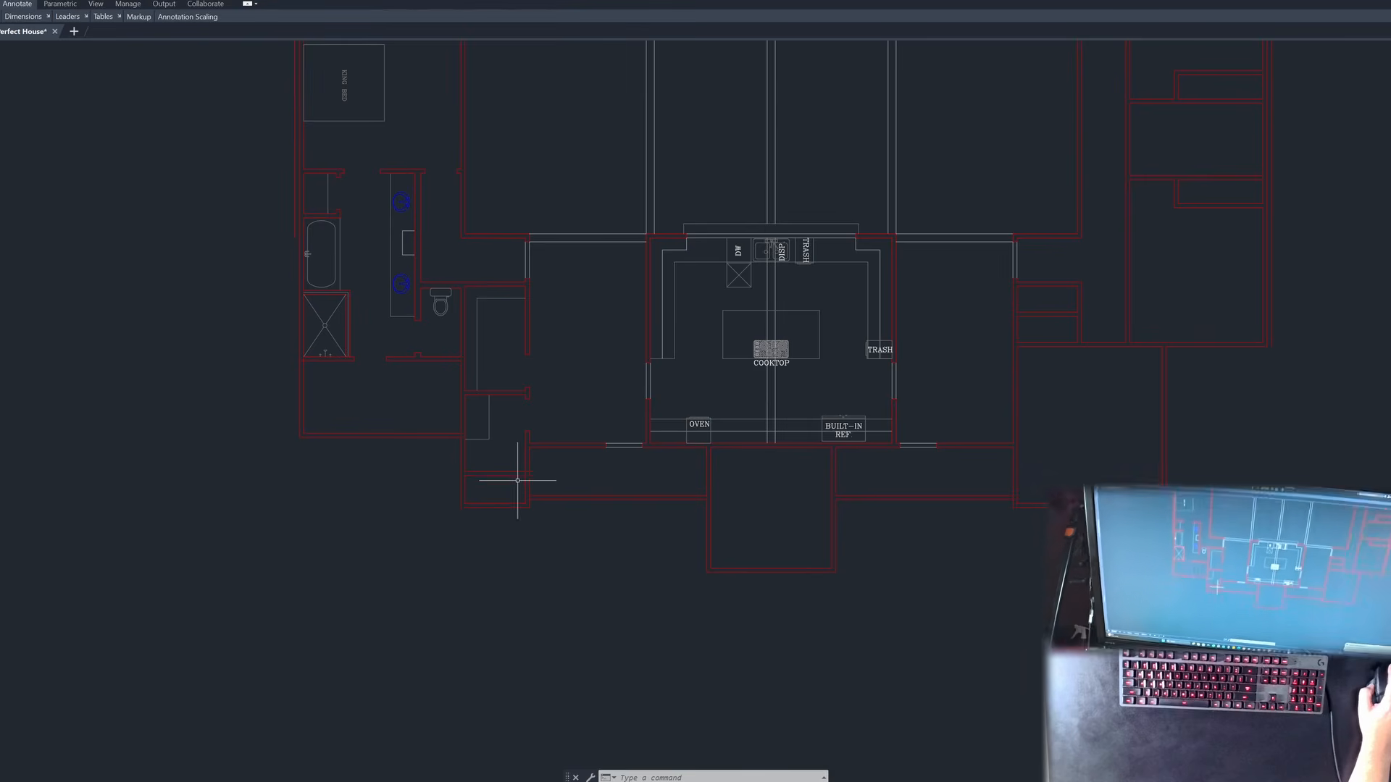
key(Escape)
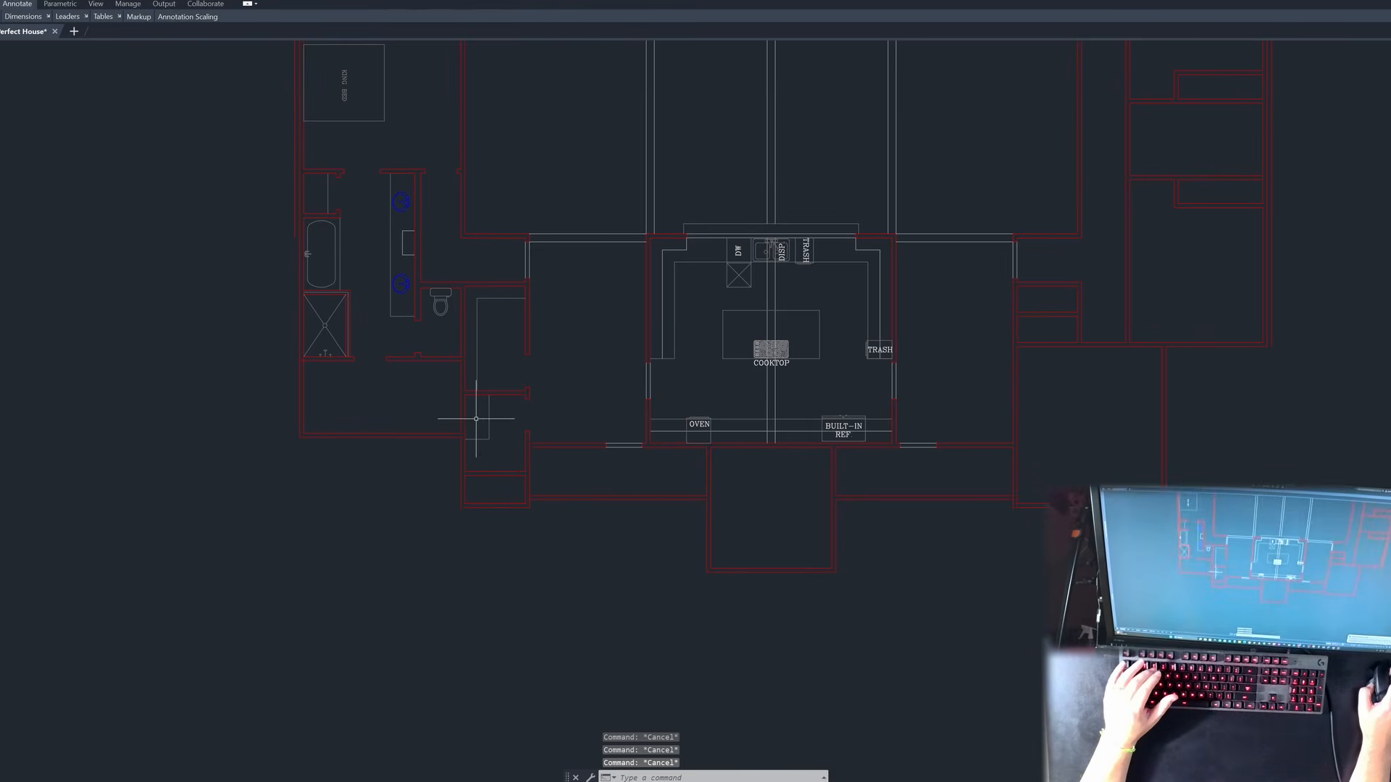
Step: Delete the small rooms below the closet, including their fixture outline and remaining outer wall lines
scroll(476, 418, up, 2)
click(455, 375)
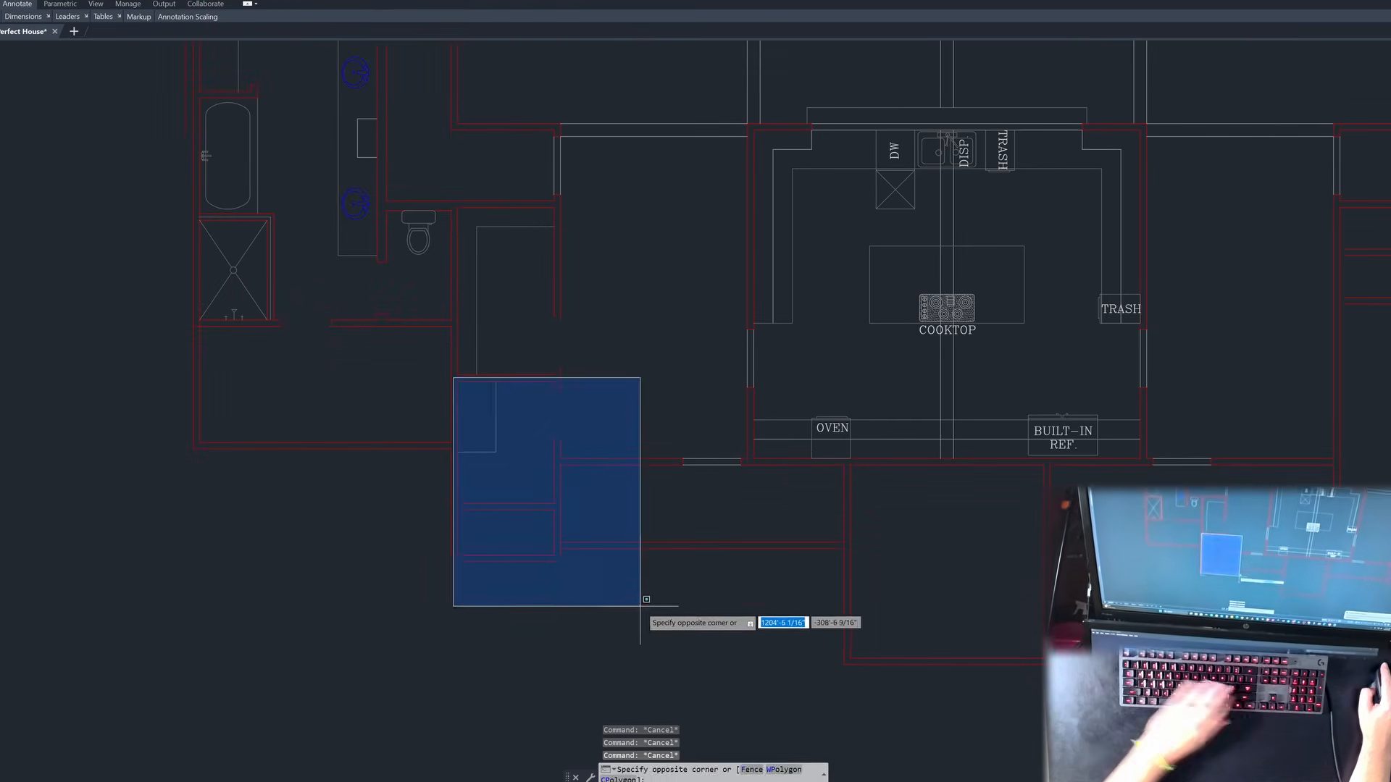
click(578, 600)
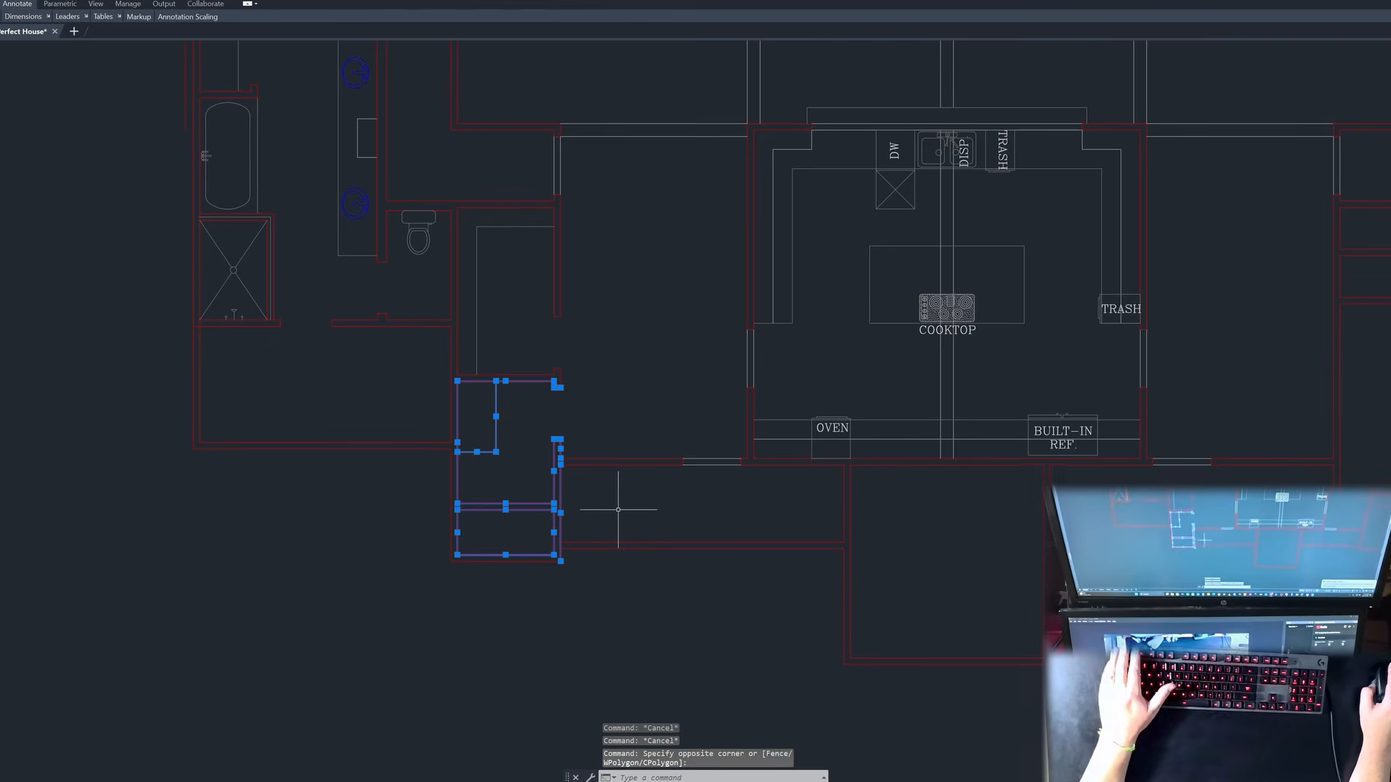
key(Delete)
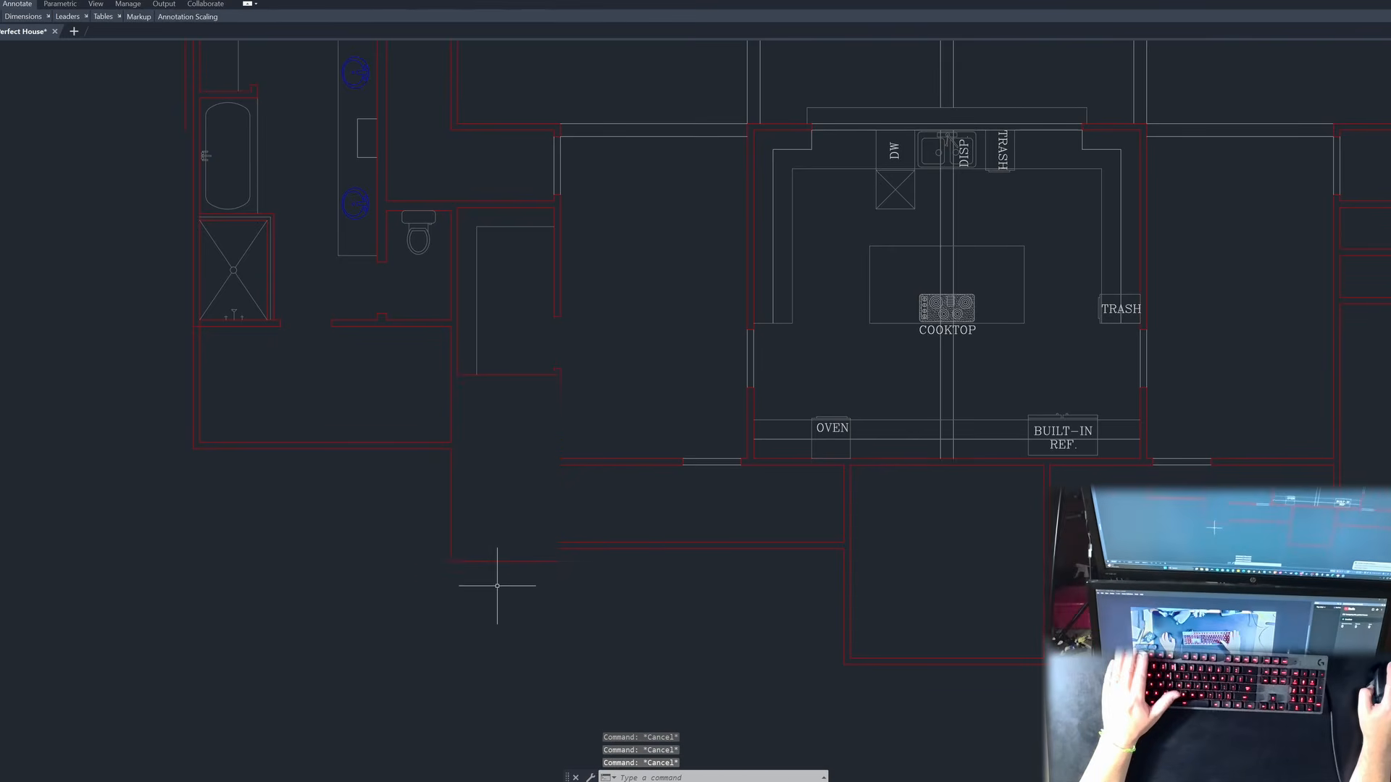
click(496, 512)
click(448, 573)
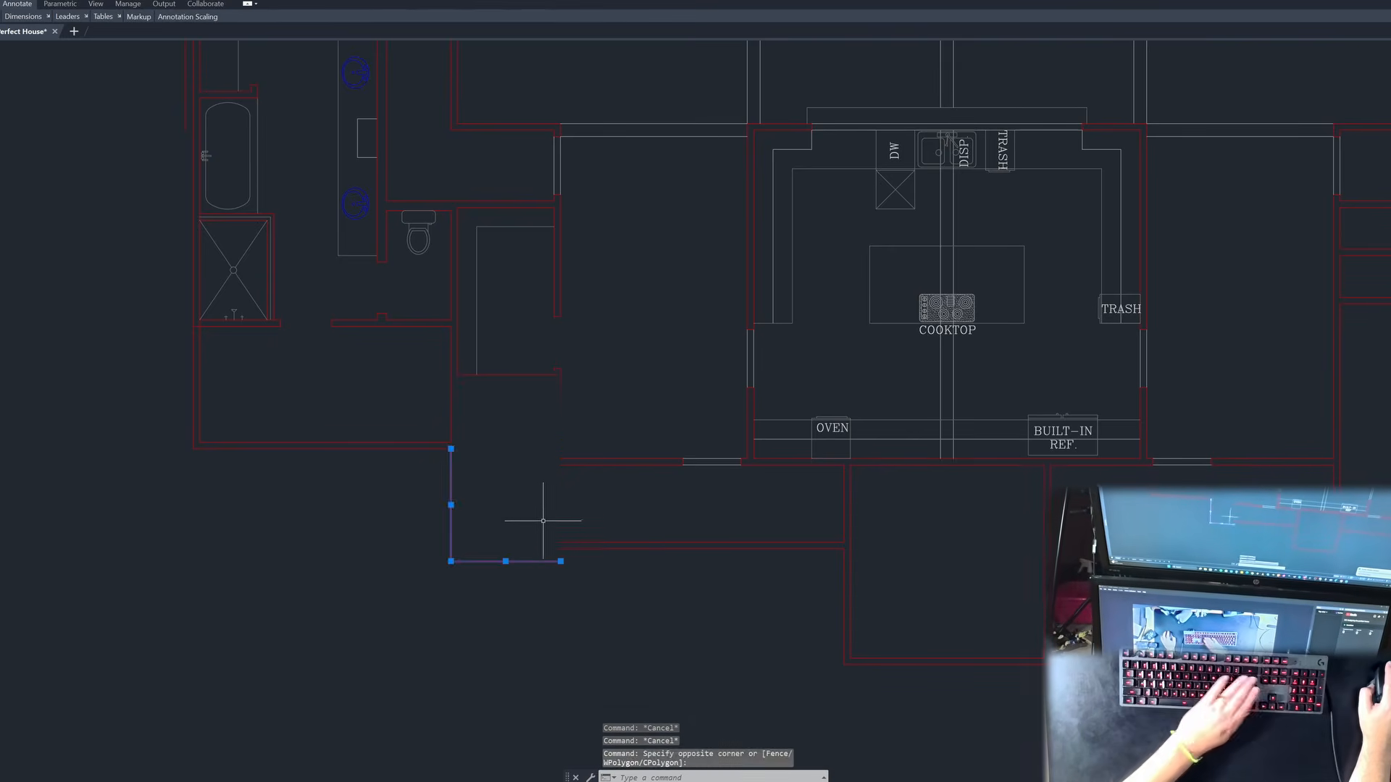
key(Delete)
key(Escape)
key(Escape)
key(Escape)
Step: Offset the closet's bottom wall line 4" downward to give that wall its thickness
text(o)
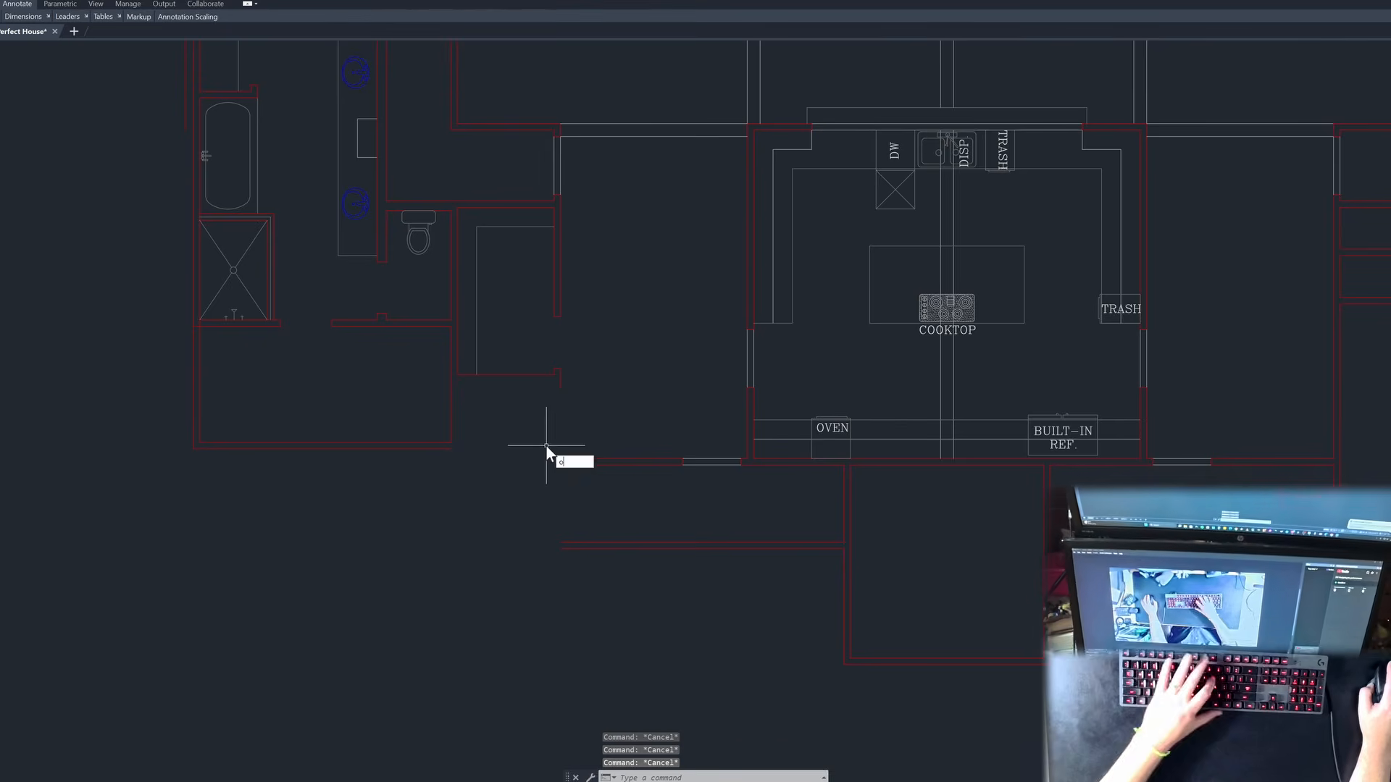
key(Return)
text(4)
key(Return)
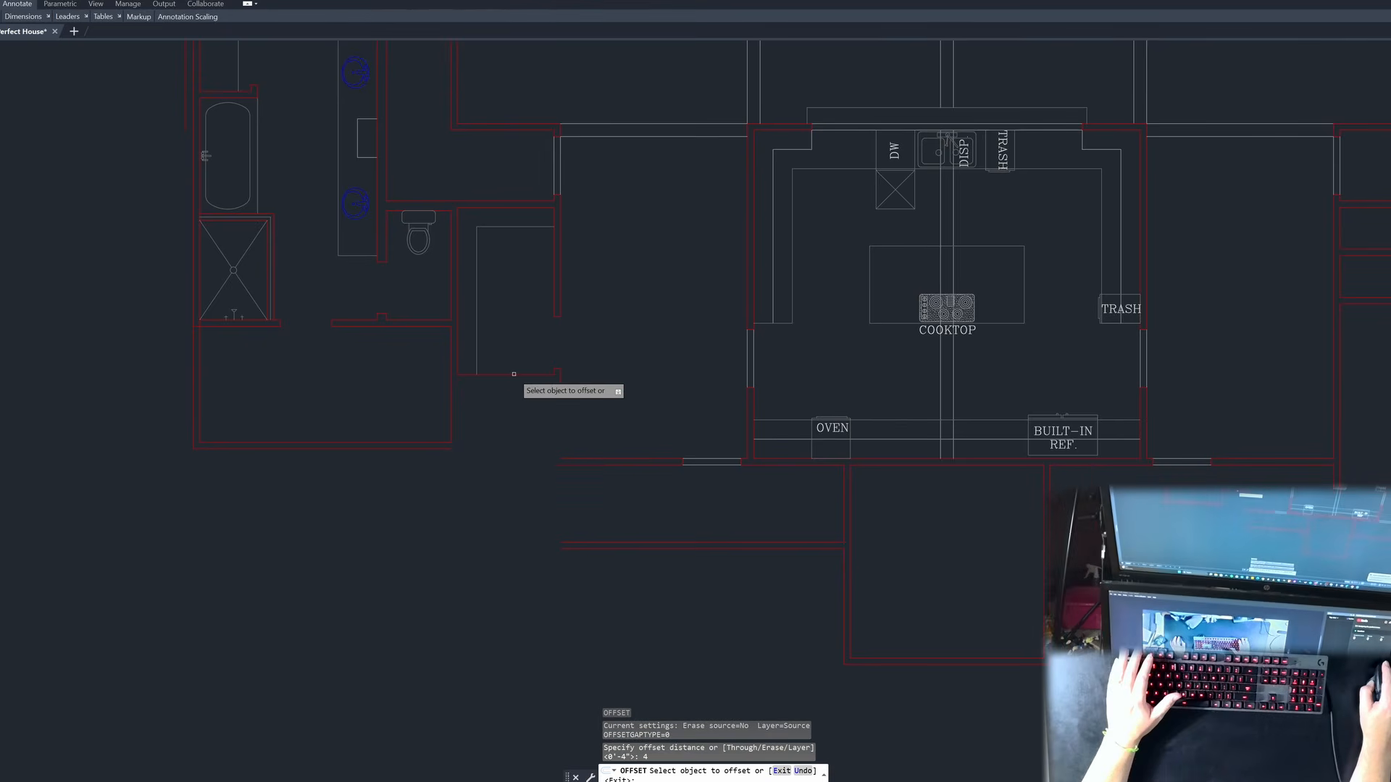
click(514, 374)
click(556, 441)
key(Escape)
key(Escape)
Step: Offset the right wall line of the room below the bathroom 4" outward to restore its second face
key(Return)
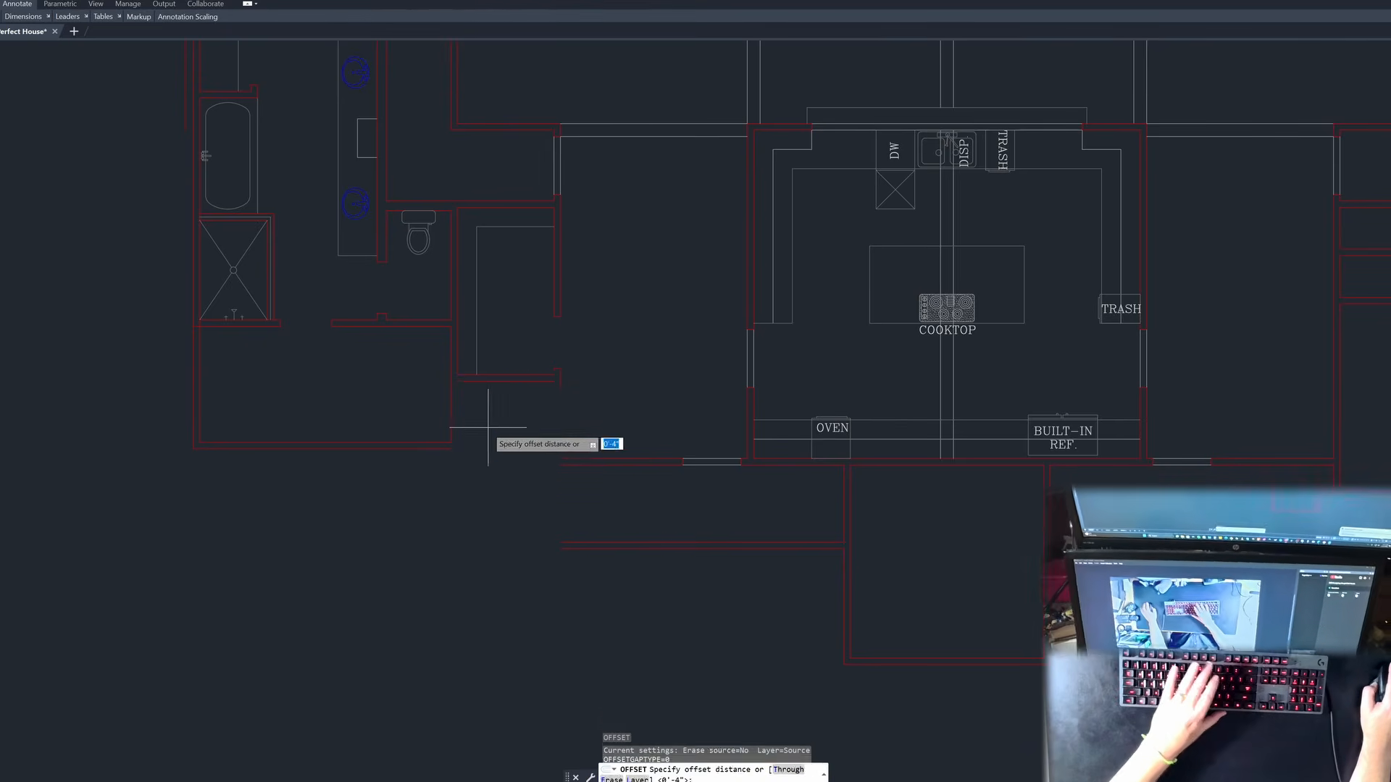
key(Return)
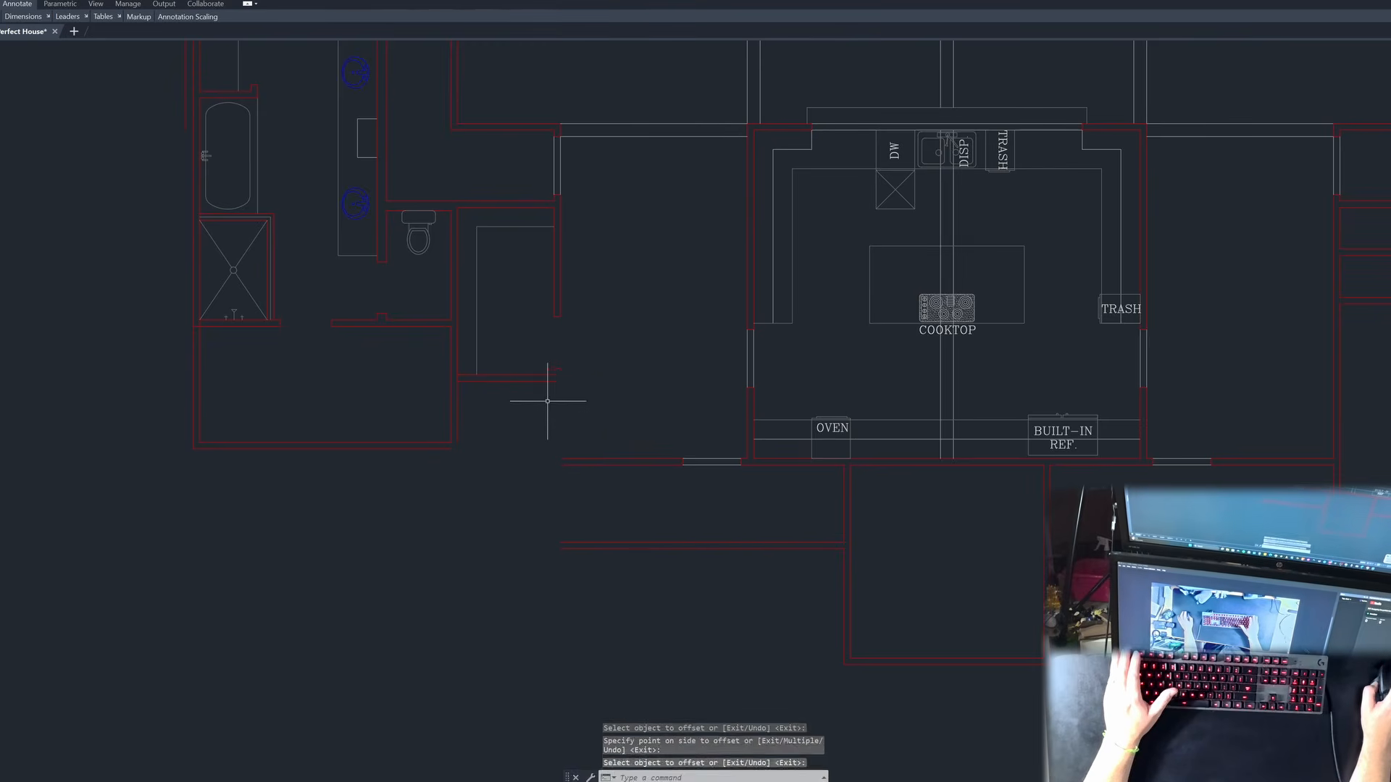
key(space)
key(space)
Step: Fillet the closet's lower wall line with the short door-side wall line and with the adjoining room's outer right wall line
scroll(517, 399, up, 4)
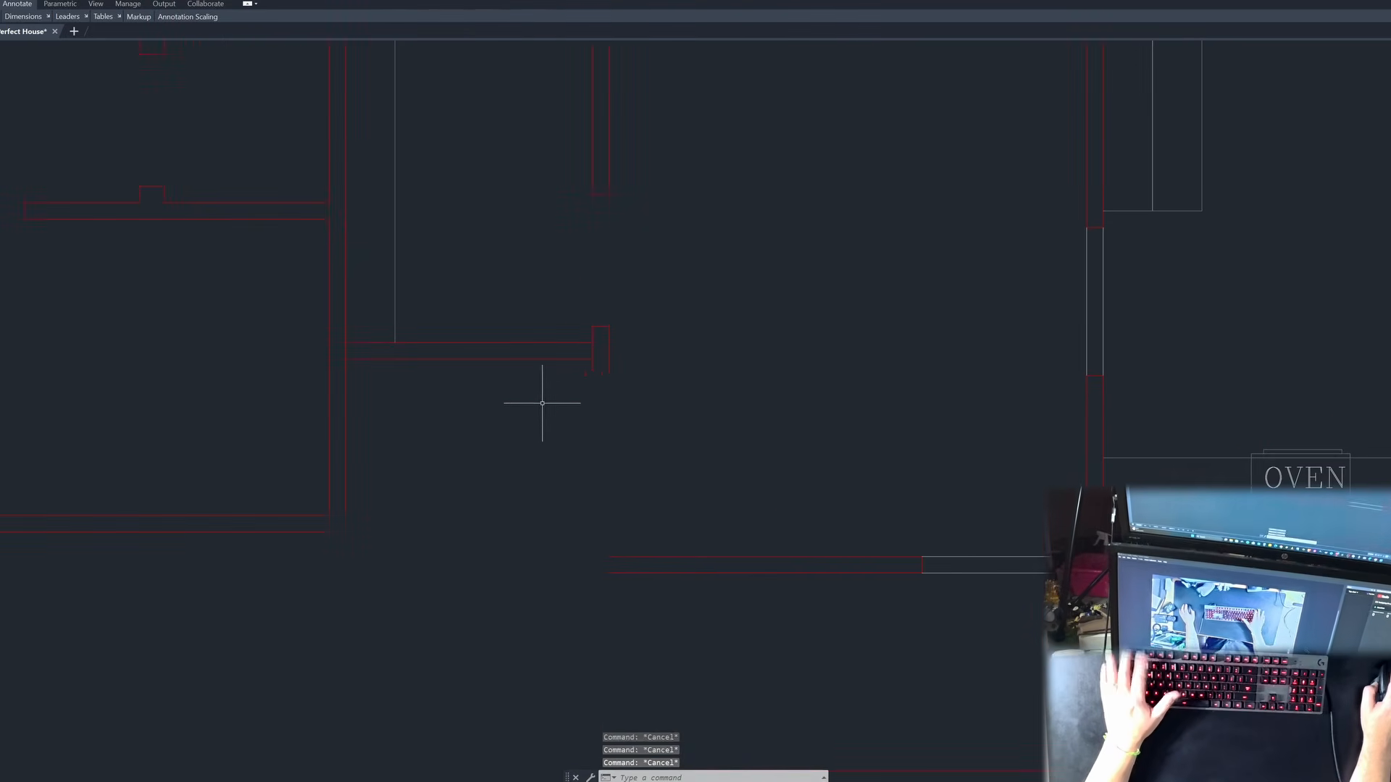
key(Escape)
text(f)
key(space)
click(592, 366)
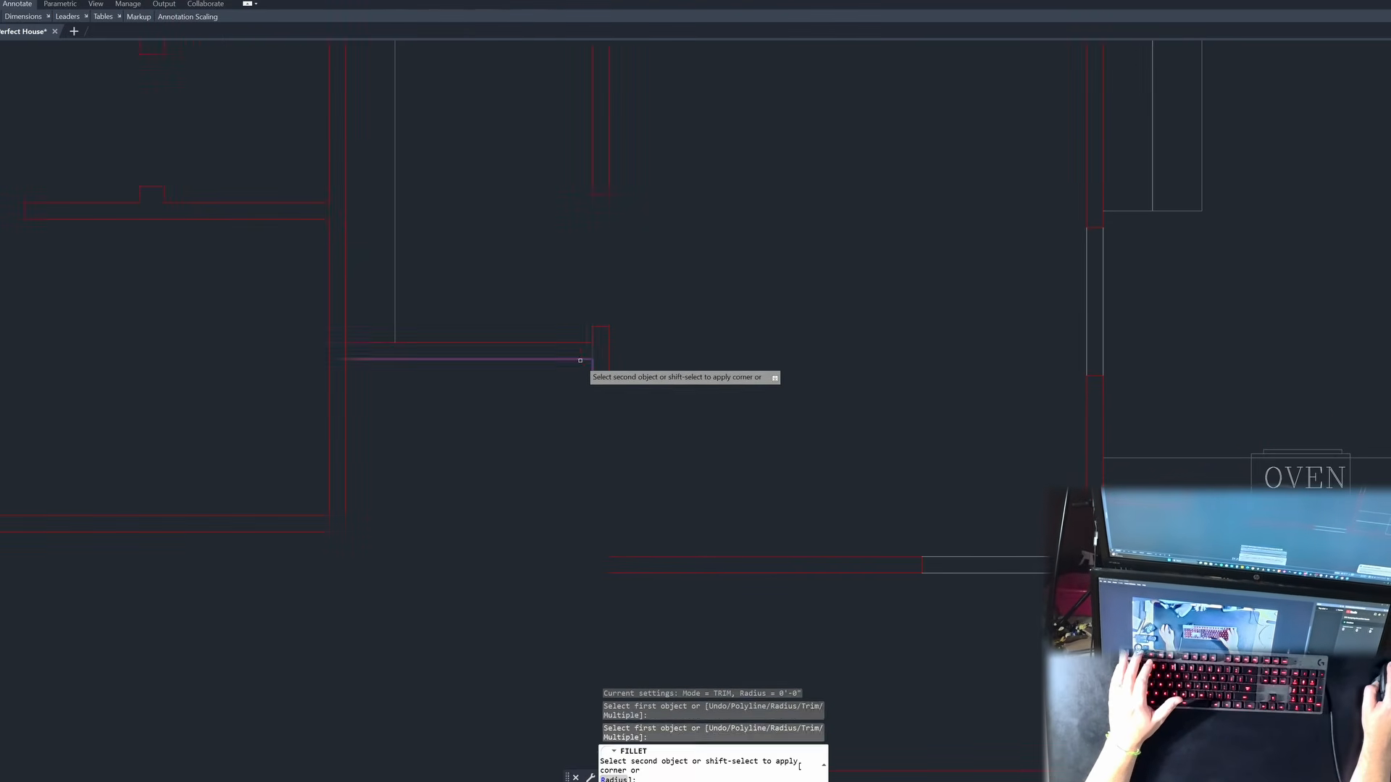
click(391, 364)
click(349, 377)
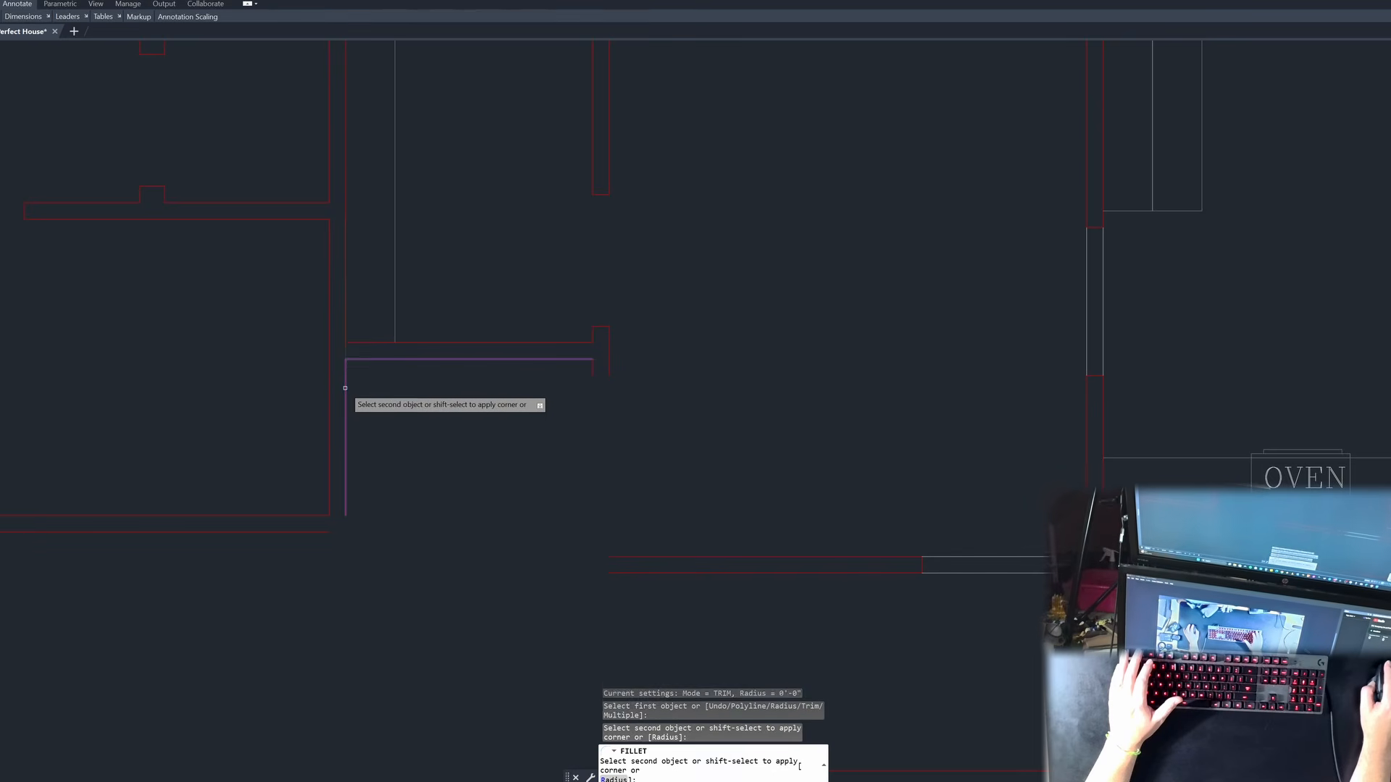
click(343, 395)
click(348, 394)
click(345, 400)
key(Escape)
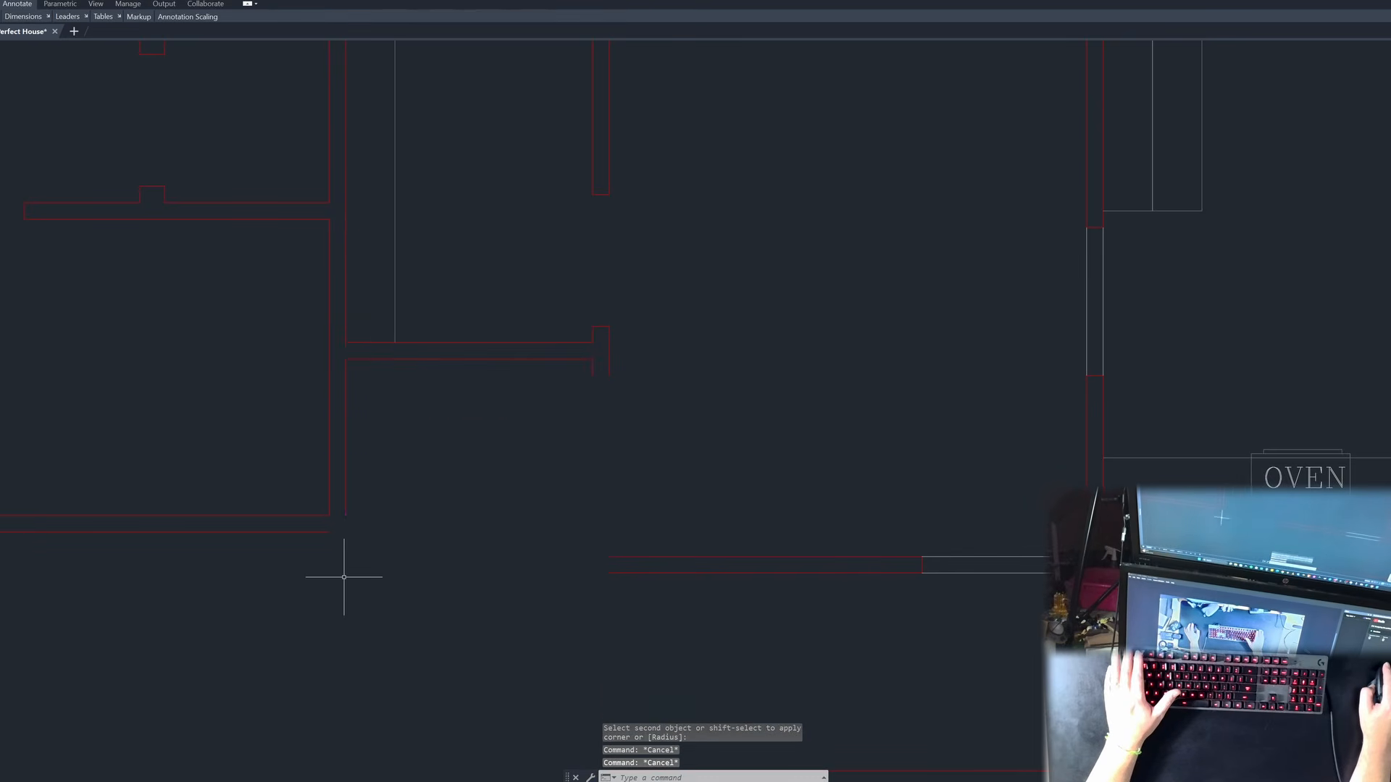
click(341, 568)
key(Escape)
key(Escape)
scroll(336, 580, down, 3)
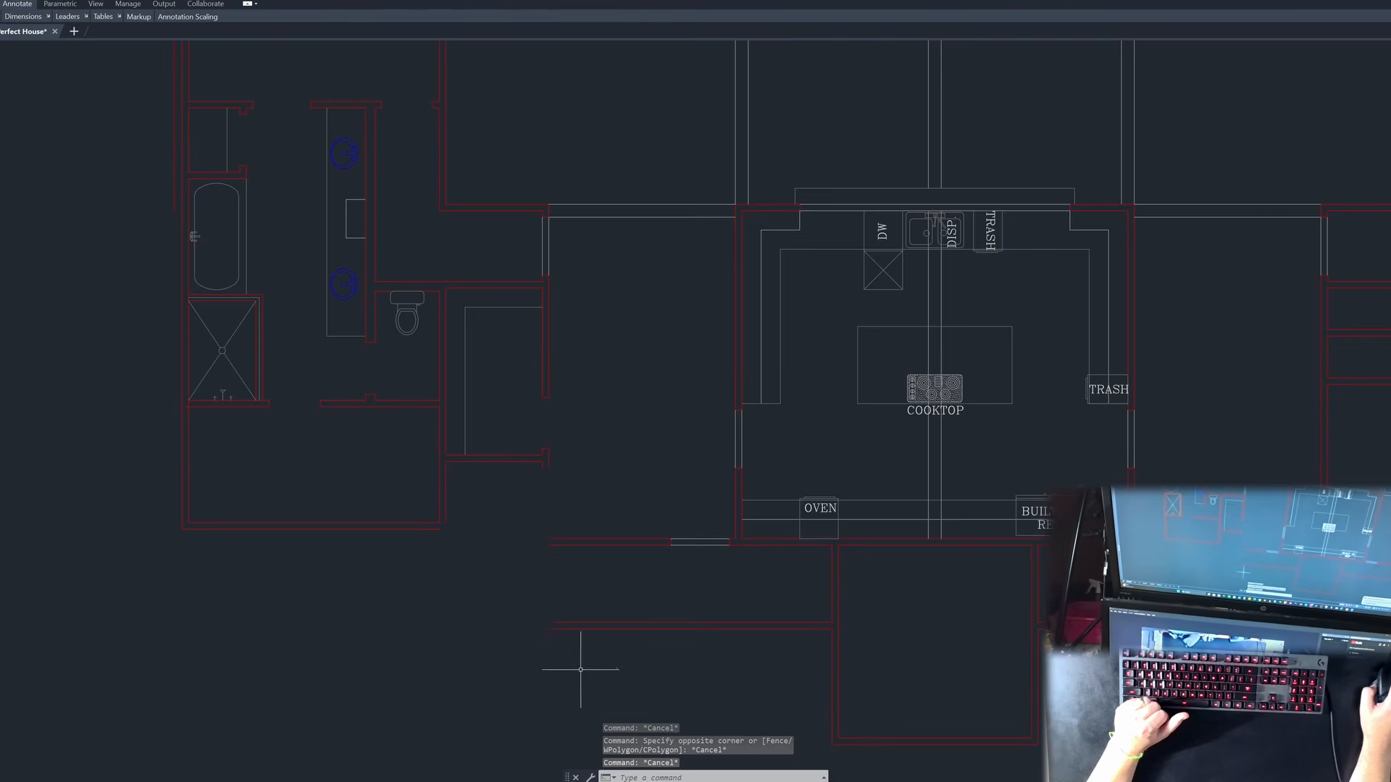
Step: Fillet both lines of the short wall below the closet doorway with the matching lines of the horizontal wall below it
scroll(501, 638, up, 2)
scroll(726, 464, down, 2)
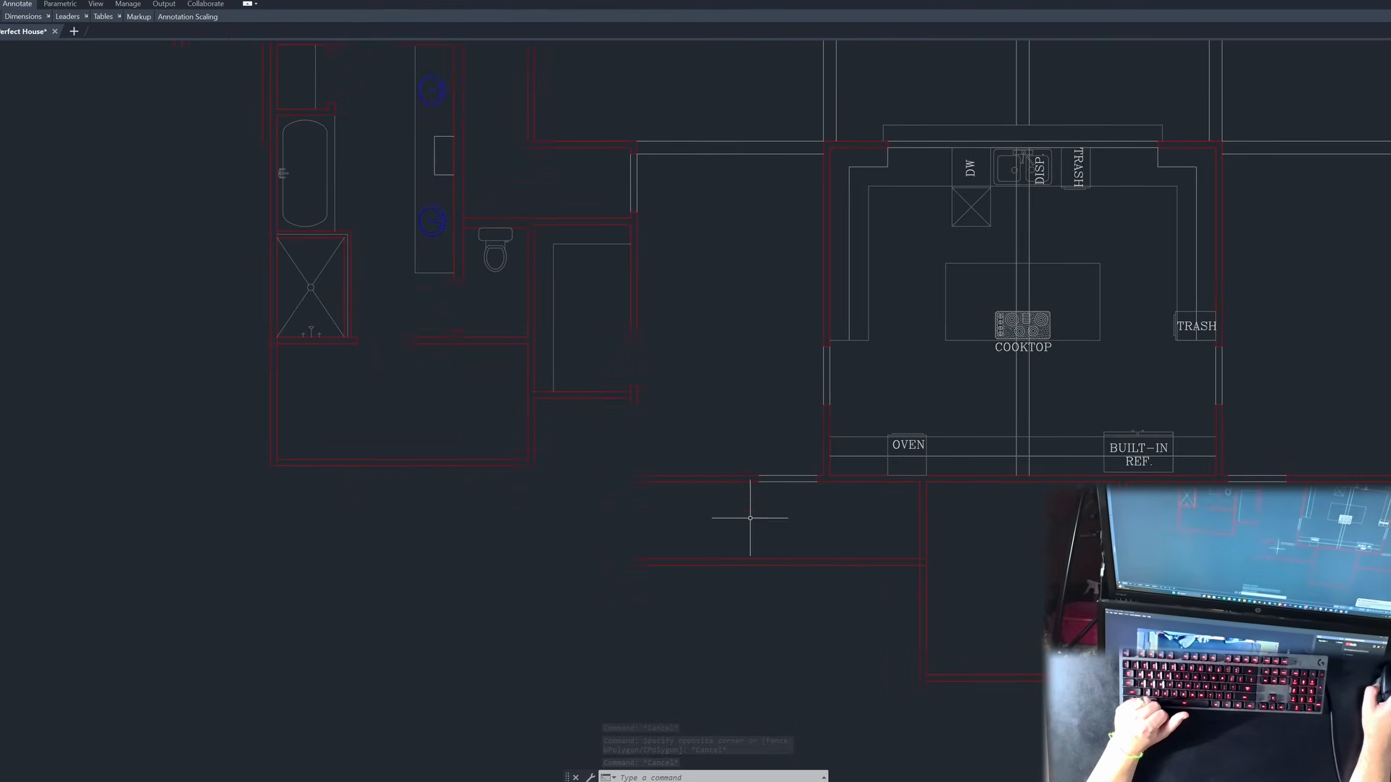
scroll(661, 481, up, 2)
text(f)
key(Return)
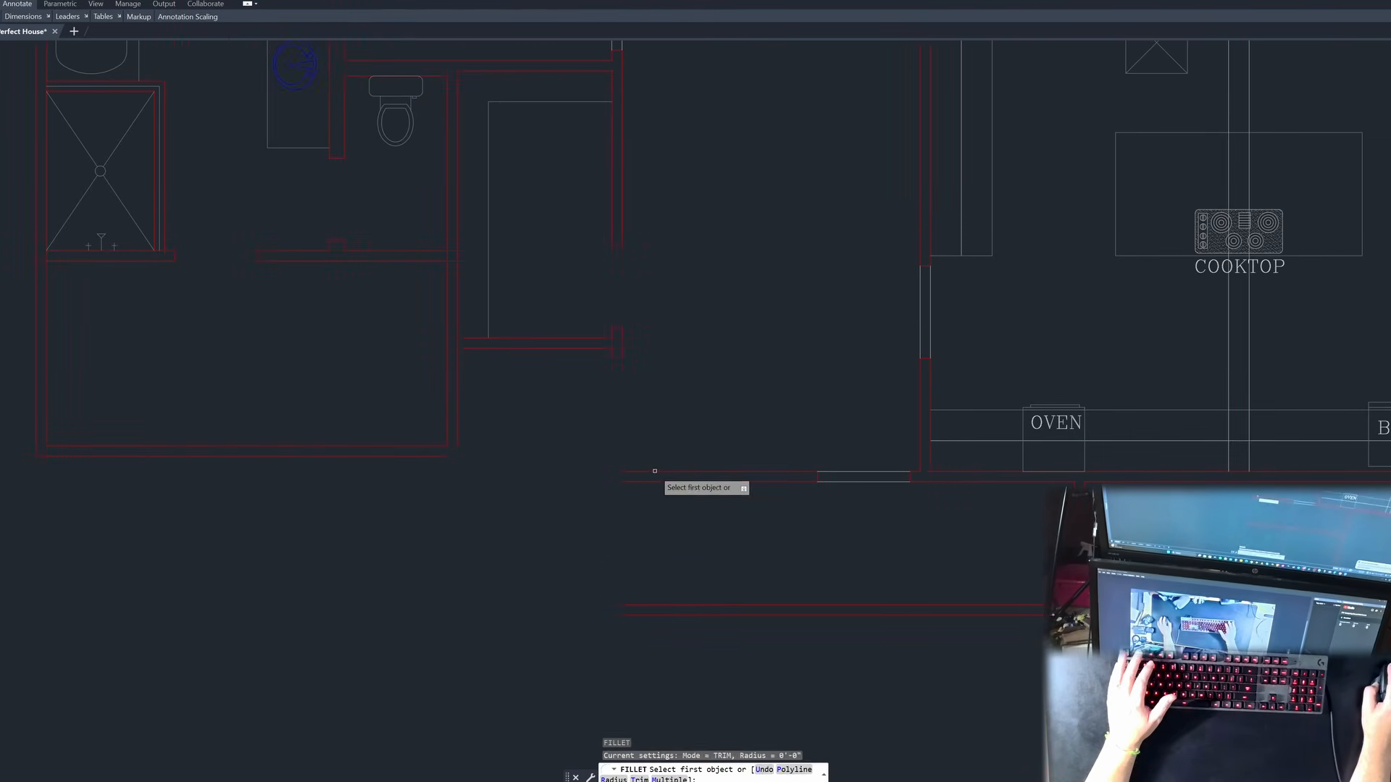
click(655, 471)
click(621, 368)
key(Return)
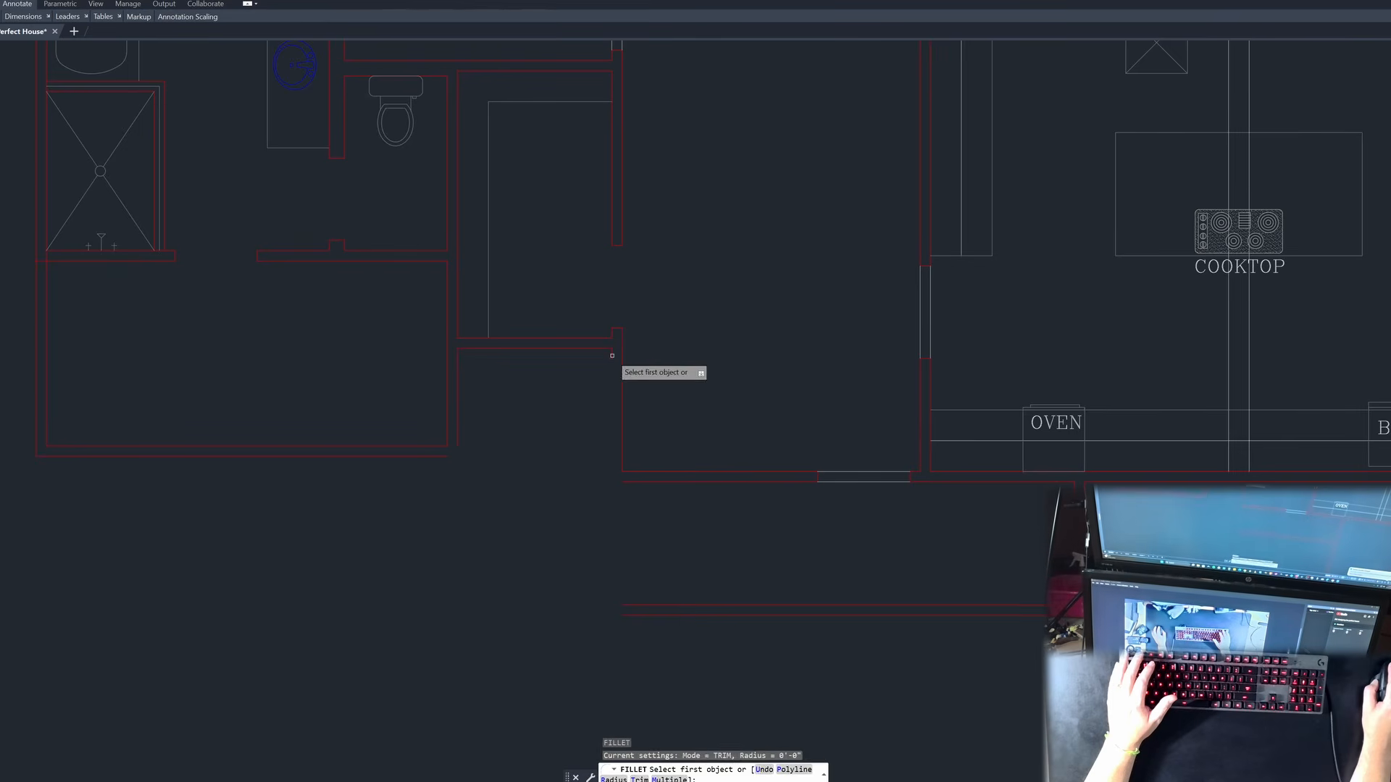
click(612, 398)
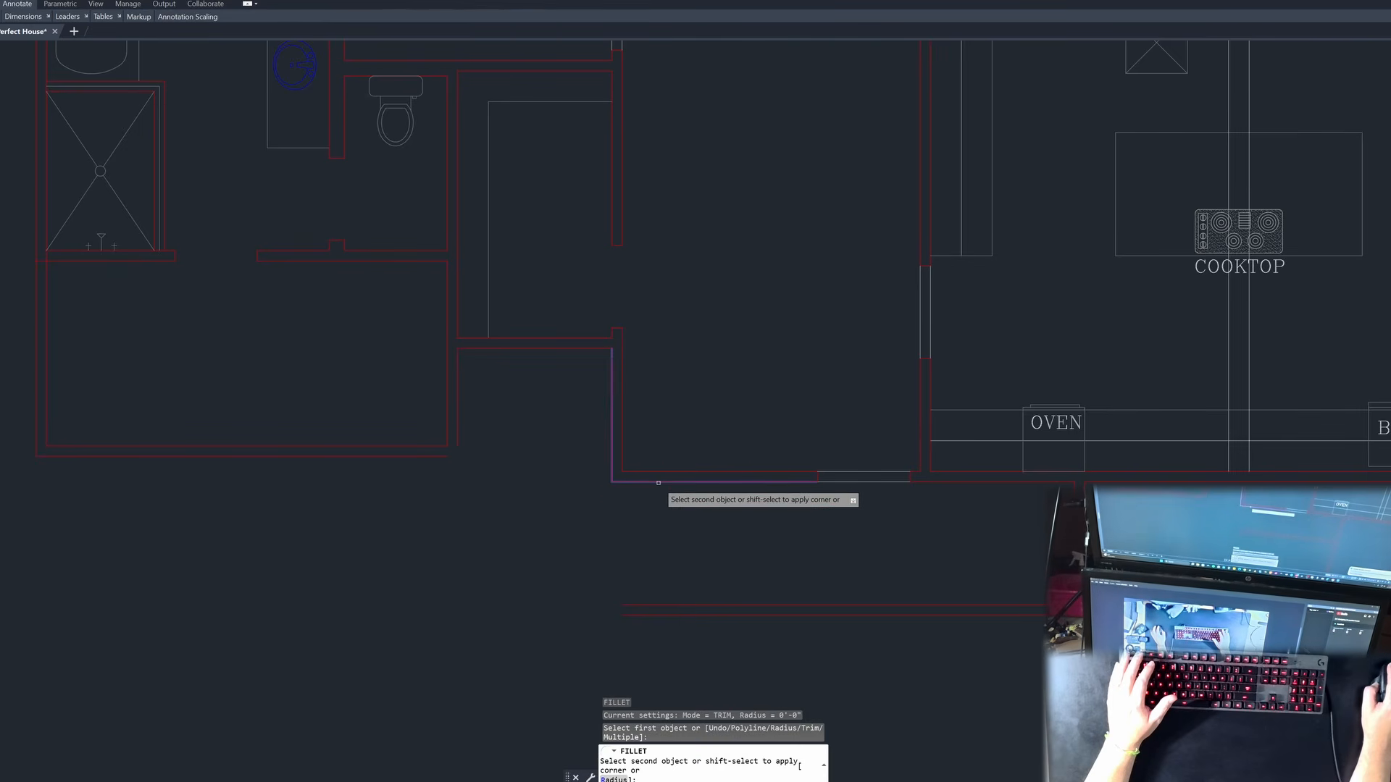
key(Escape)
Step: Examine the whole floor plan and the open area below the closet and kitchen wing
scroll(596, 471, down, 4)
scroll(497, 506, up, 2)
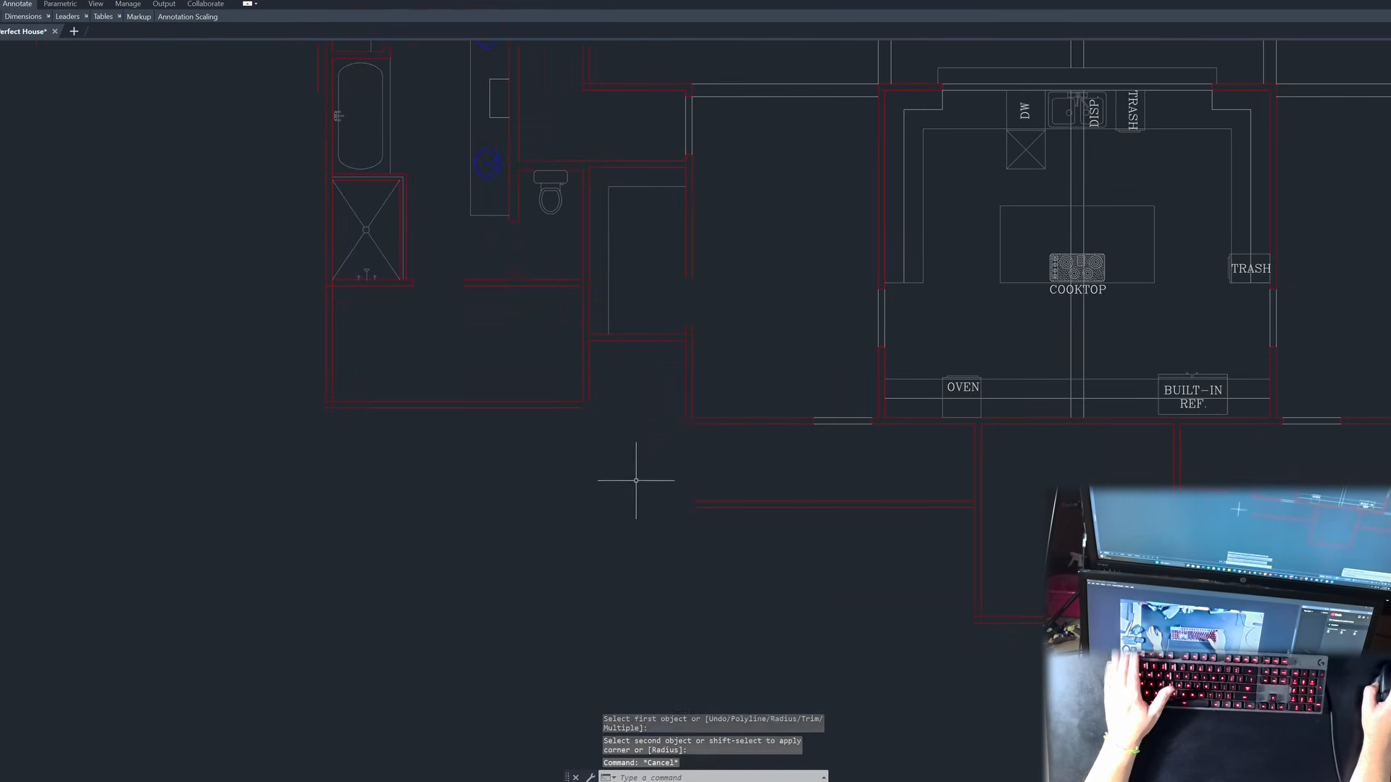
key(Escape)
key(Escape)
scroll(553, 389, down, 4)
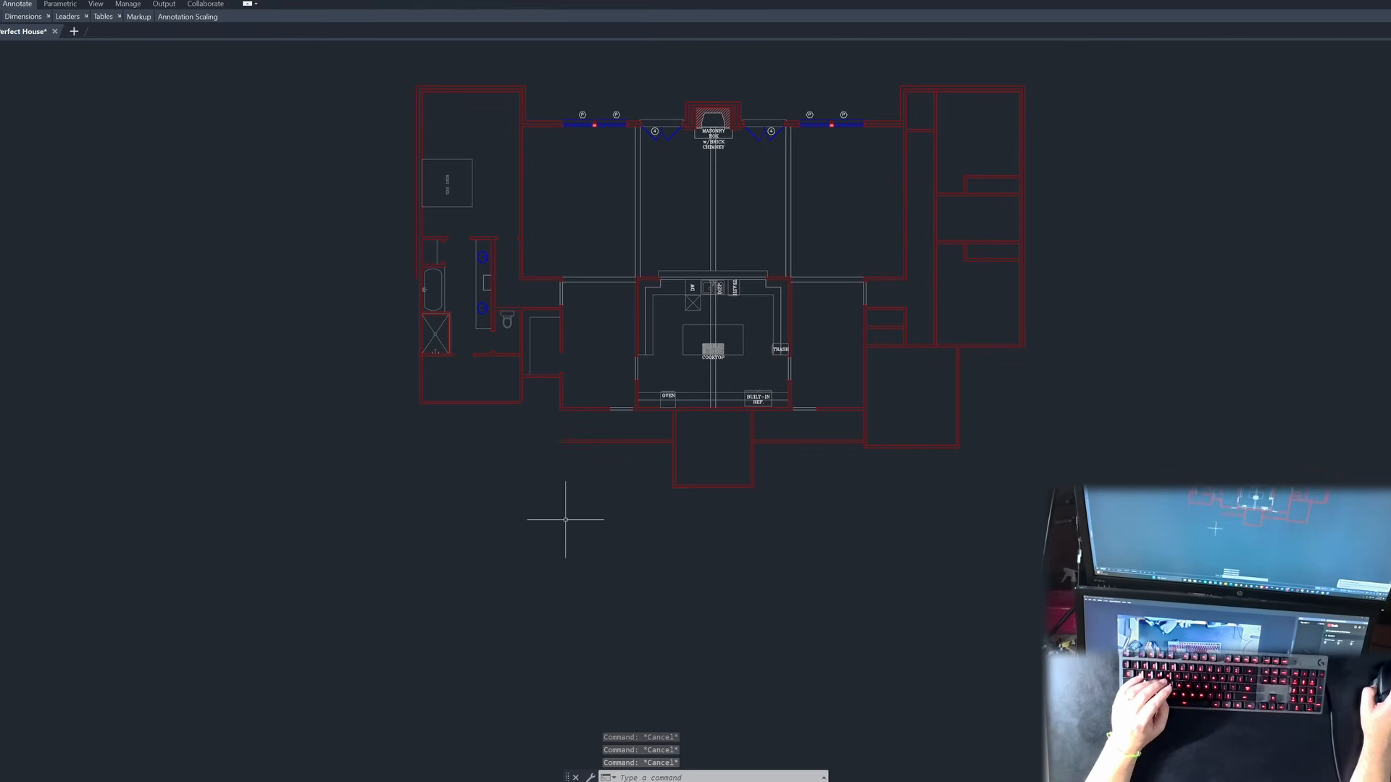
scroll(565, 428, up, 4)
scroll(525, 373, down, 4)
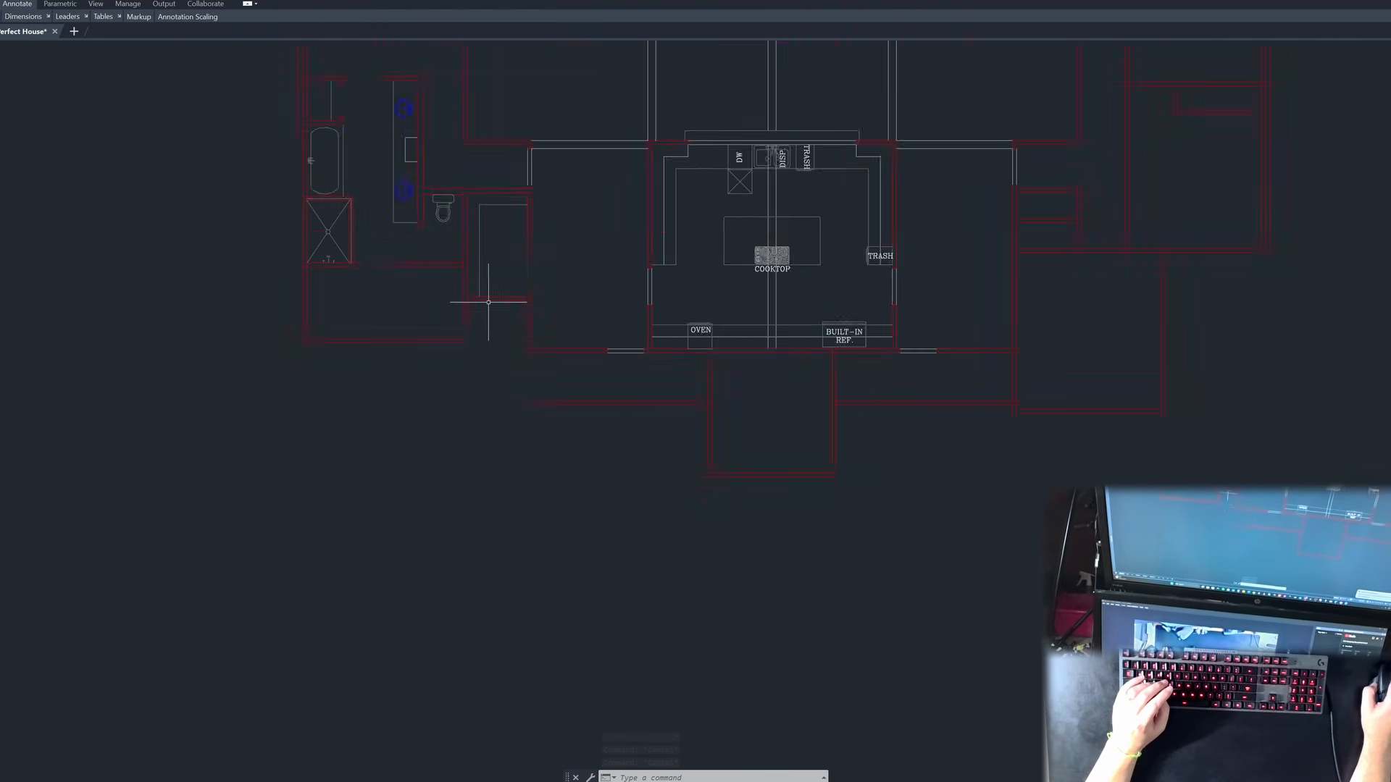
scroll(486, 336, up, 4)
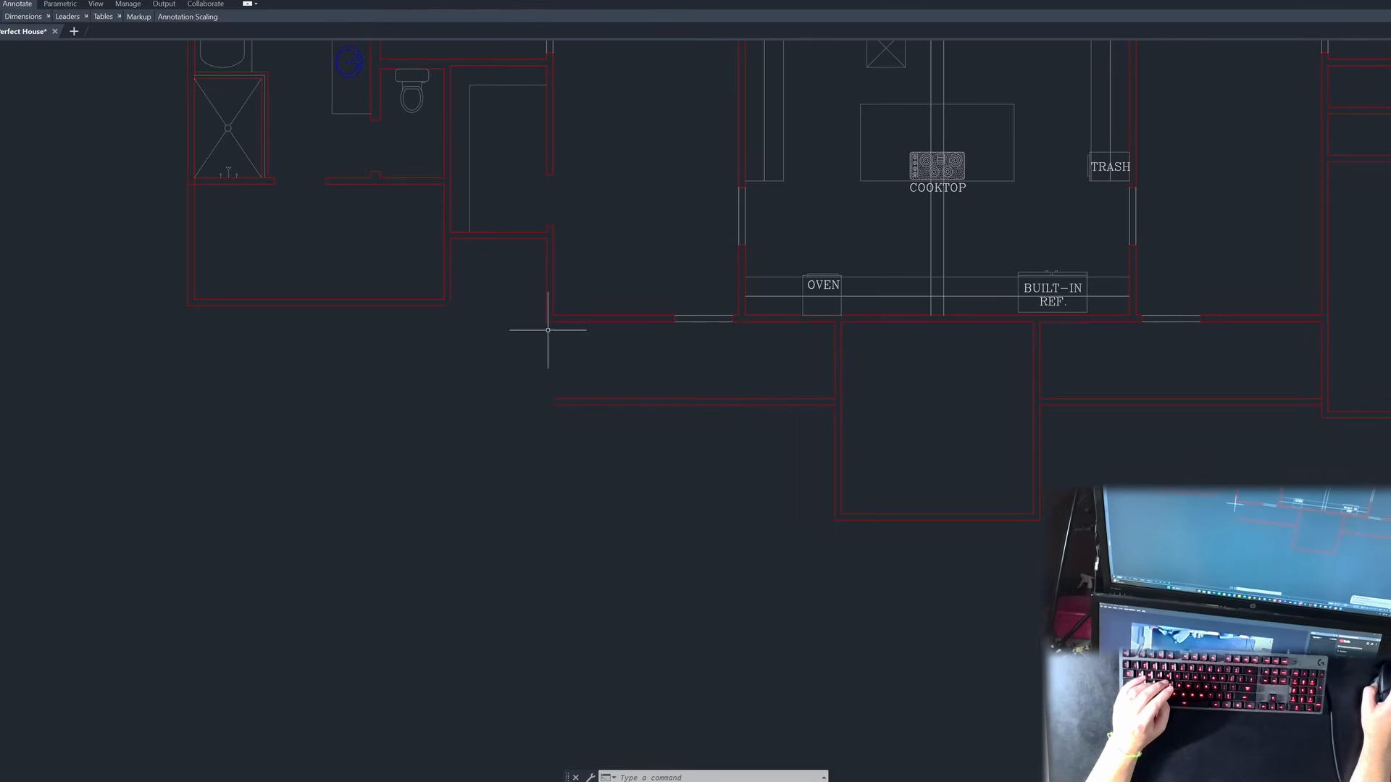
key(Escape)
key(Escape)
key(Escape)
scroll(577, 420, down, 4)
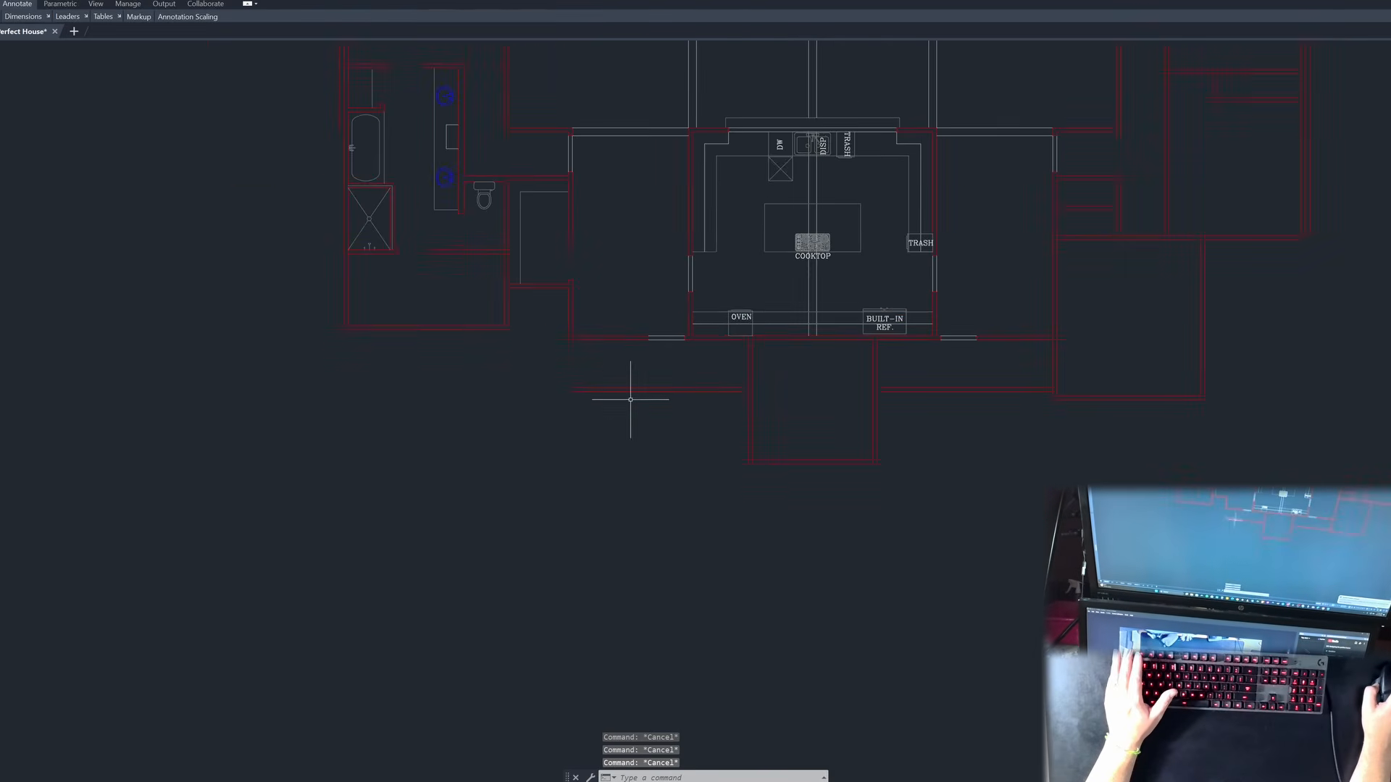
scroll(634, 398, up, 4)
scroll(594, 395, down, 4)
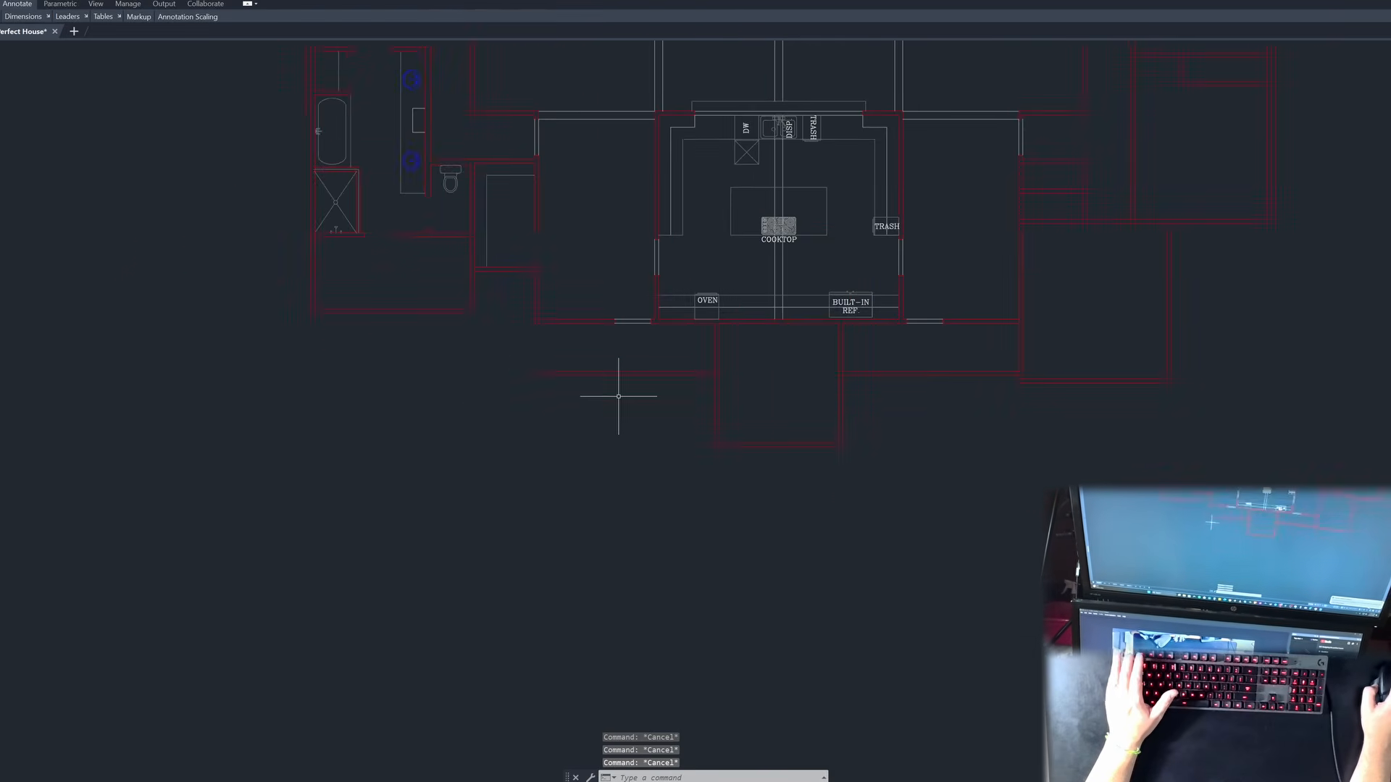
Step: Offset the left outer line of the projecting room below the kitchen 5' to the left
scroll(674, 424, up, 4)
text(o)
key(Return)
text(5')
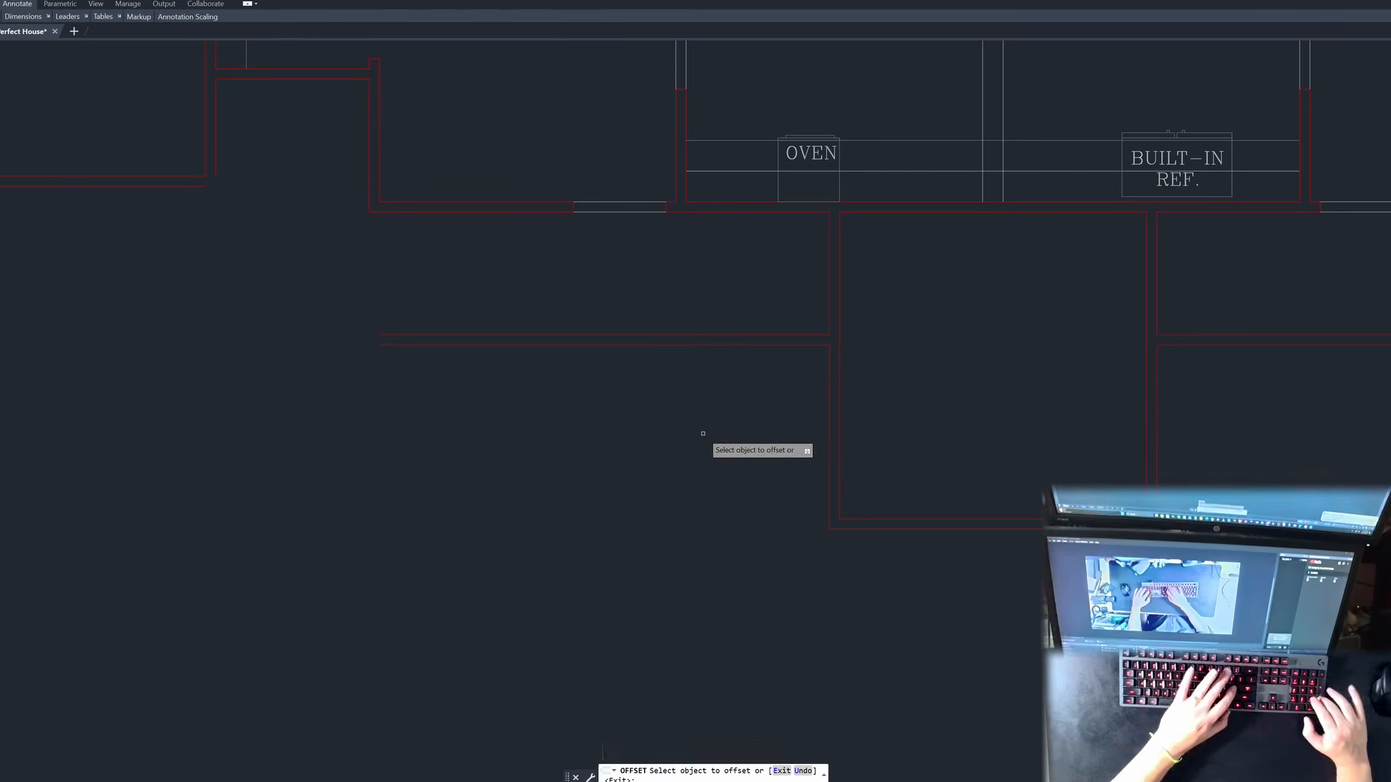
key(Return)
click(830, 410)
click(677, 441)
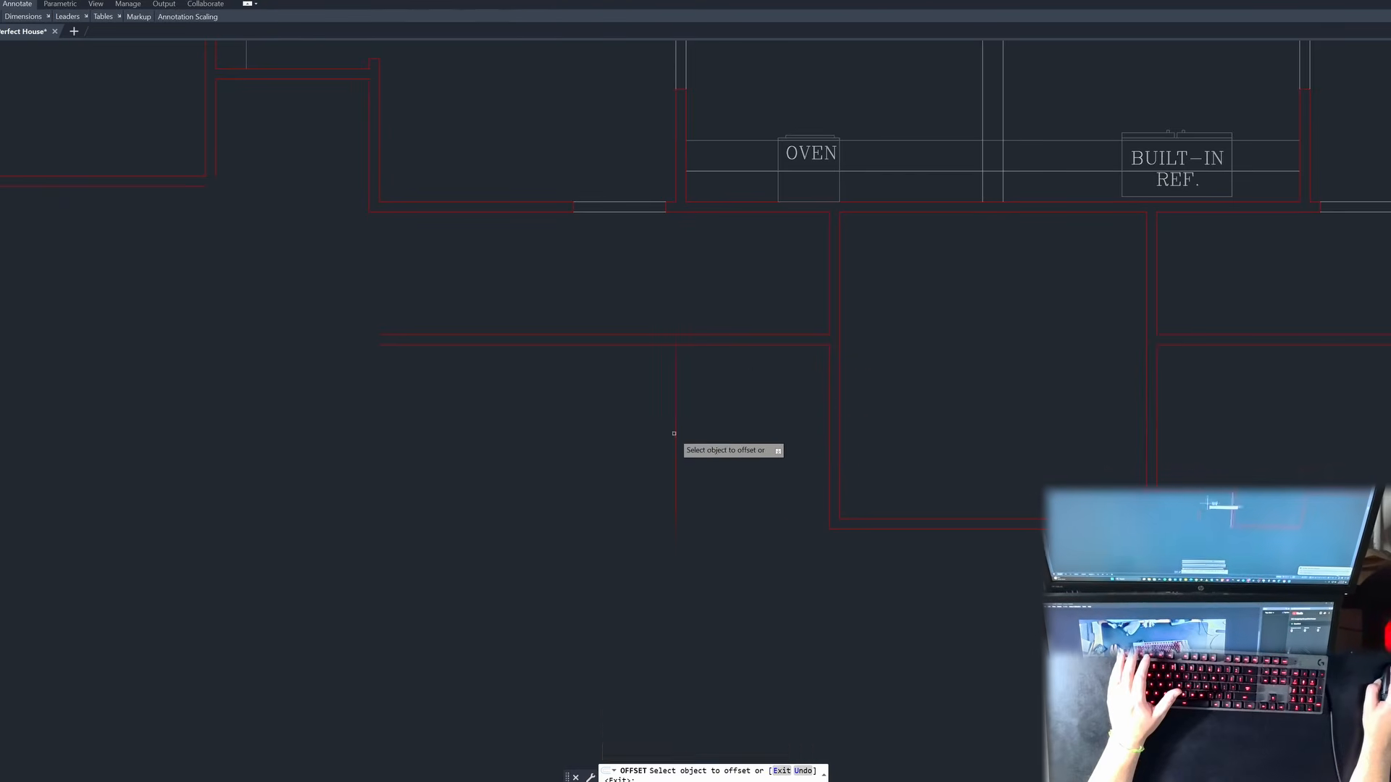
key(Escape)
key(Escape)
Step: Offset the new vertical line beside the projecting room 4" to the left to form a wall
text(o)
key(Return)
text(4)
key(Return)
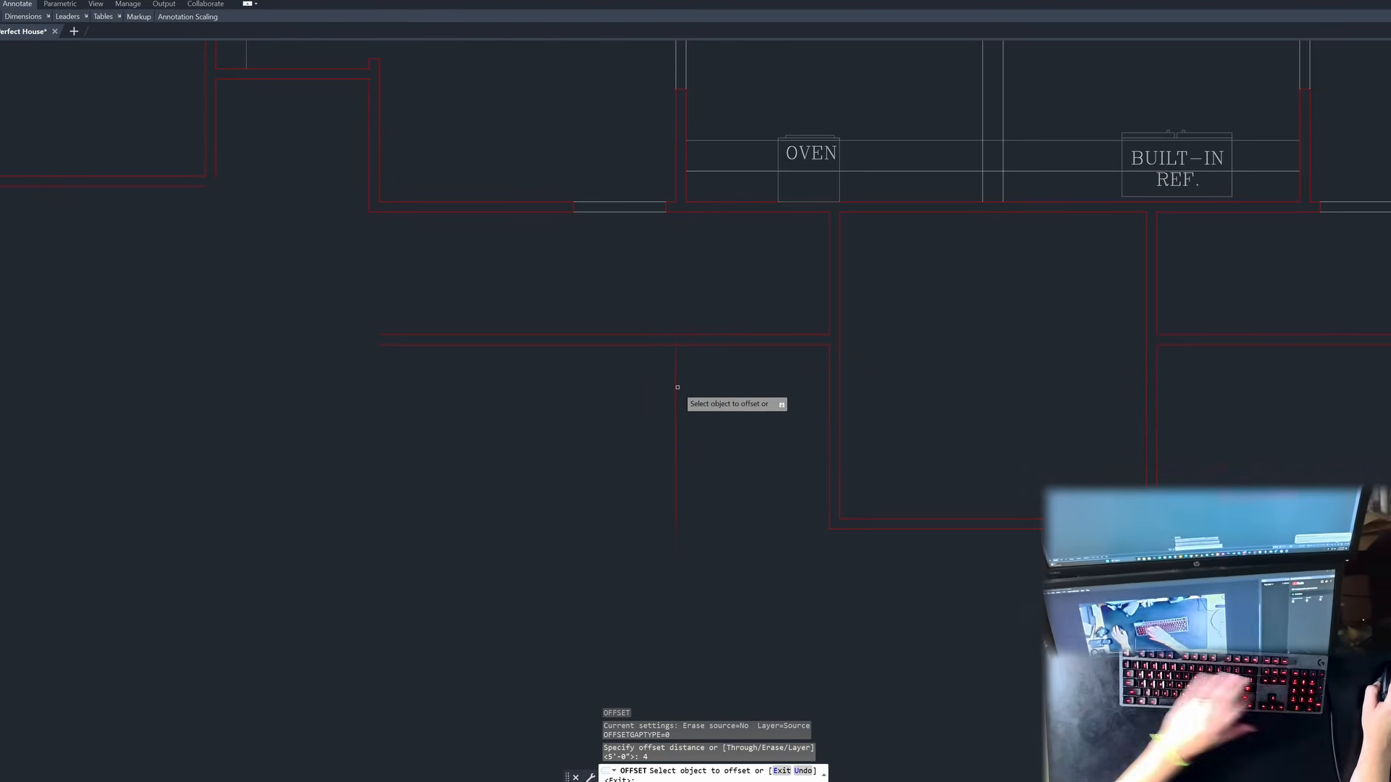
click(610, 389)
key(space)
key(space)
key(space)
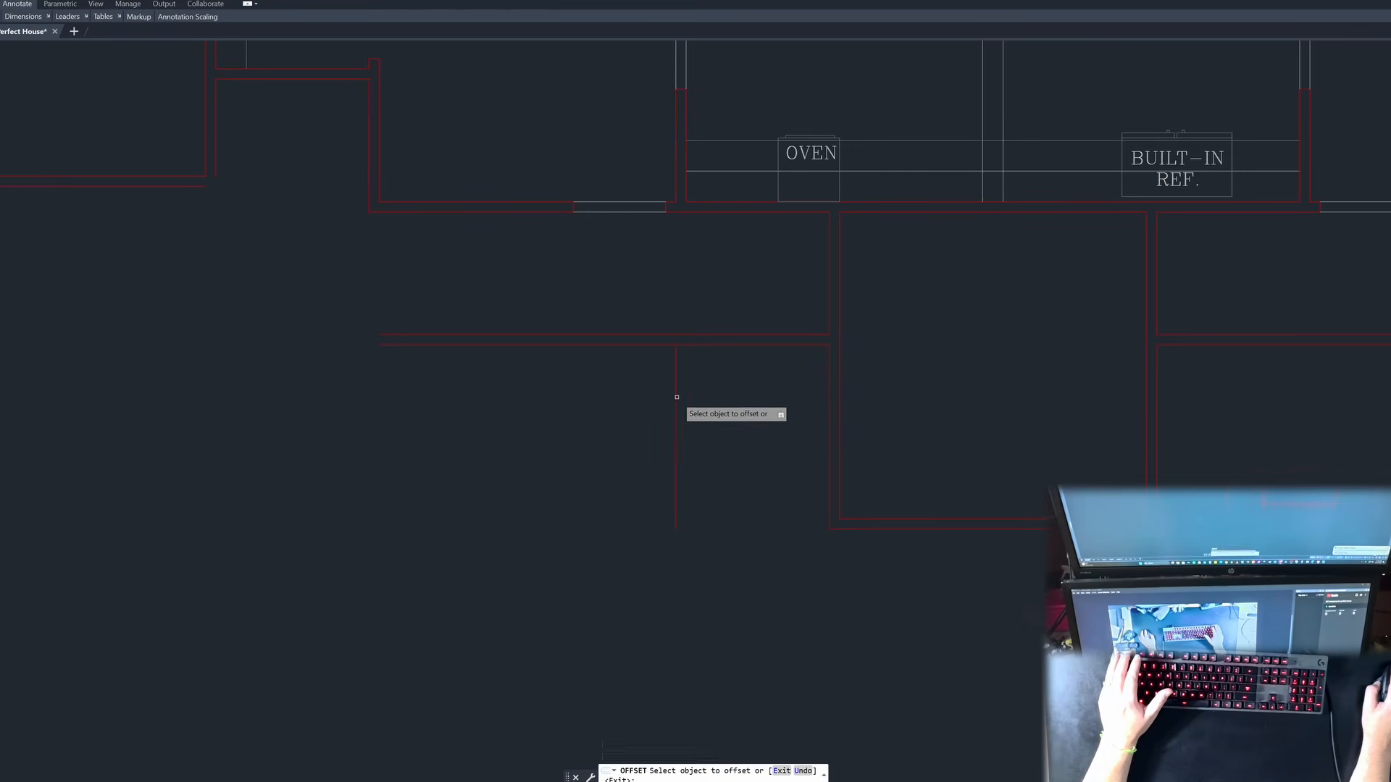
click(676, 395)
key(Escape)
key(Escape)
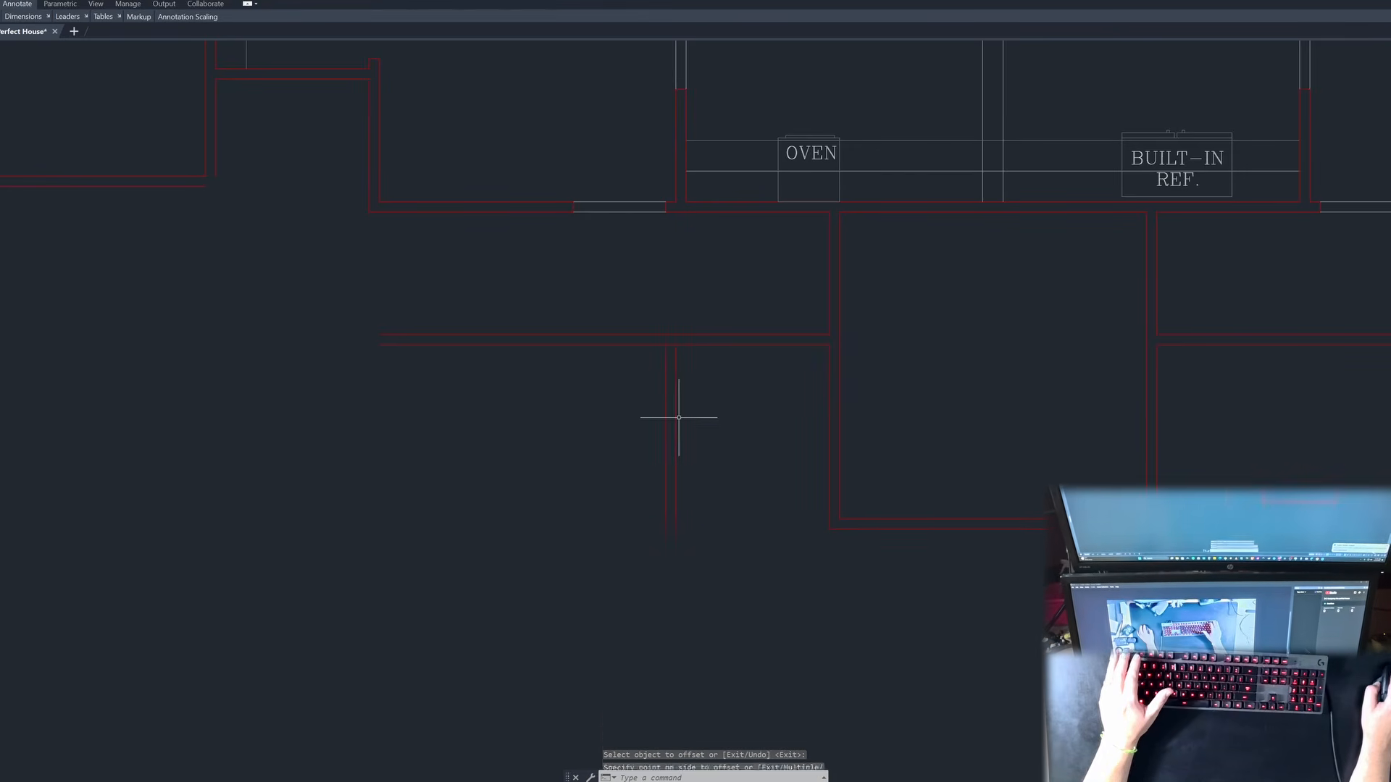
scroll(507, 382, down, 3)
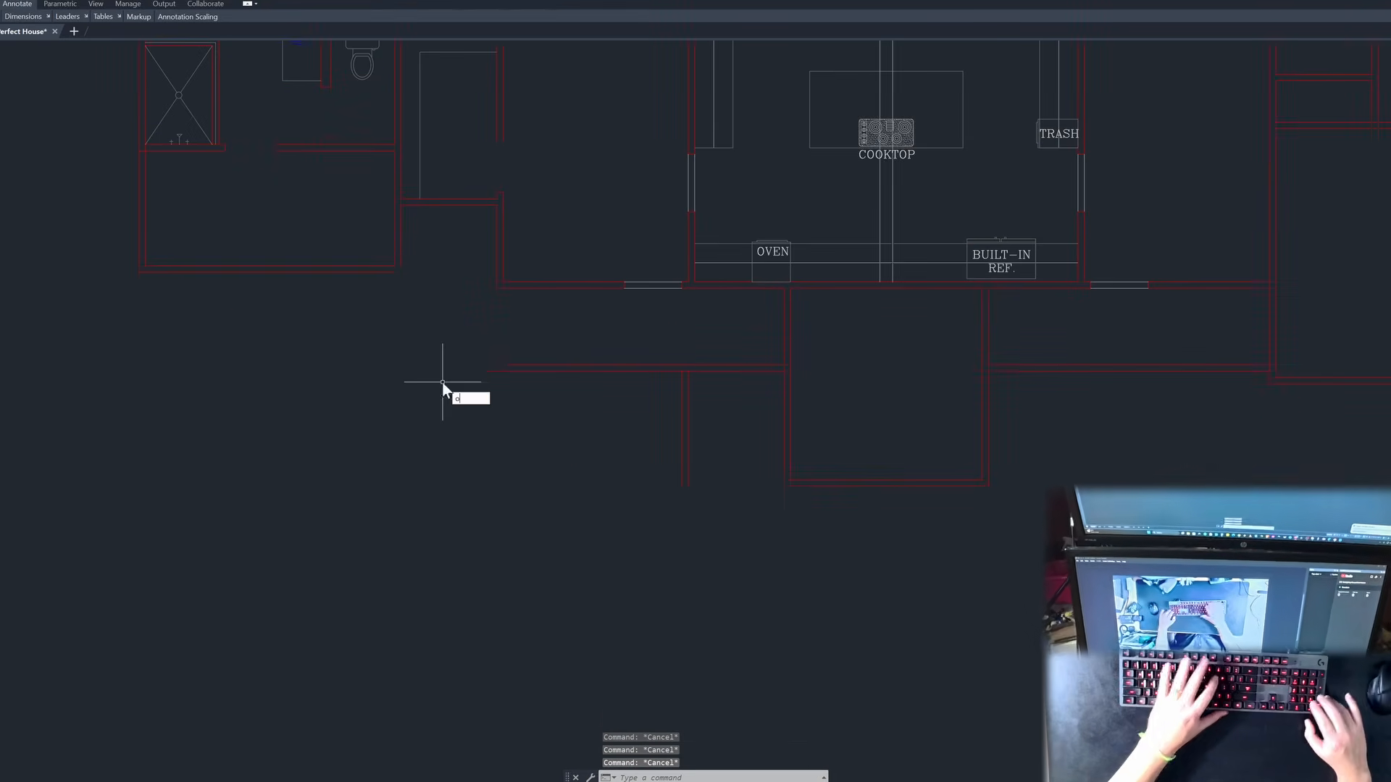
Step: Offset the left line of the short vertical wall beside the projecting room 6' to the left
key(Return)
text(6)
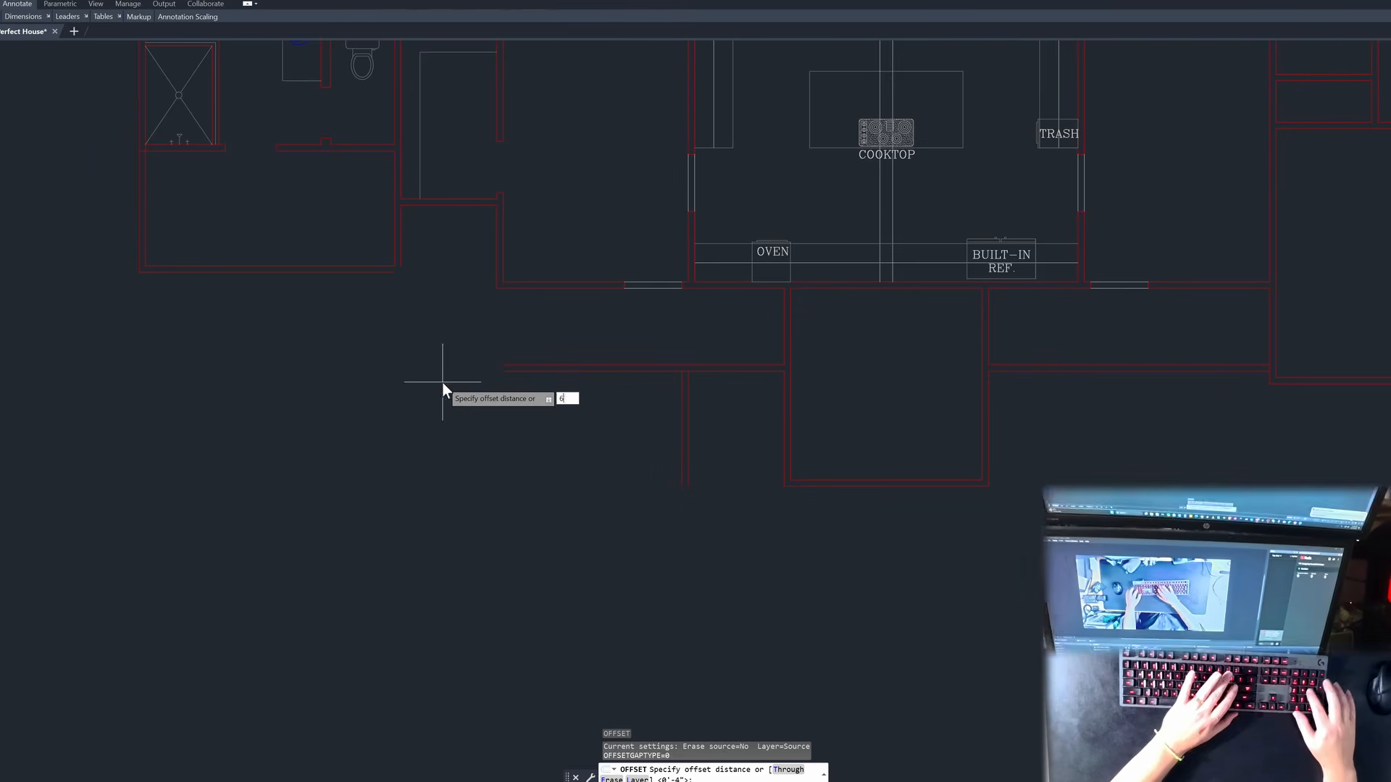
text(')
key(Return)
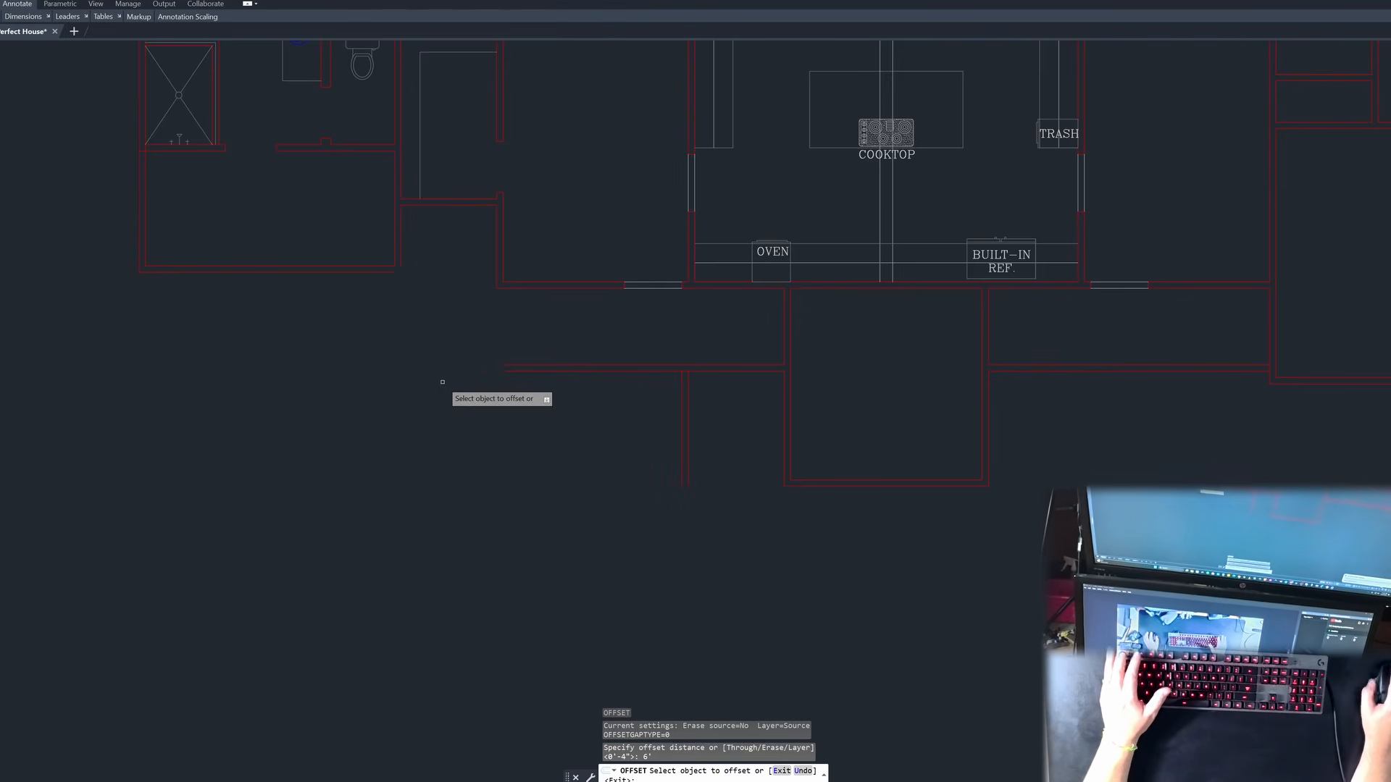
click(679, 424)
click(680, 424)
click(684, 417)
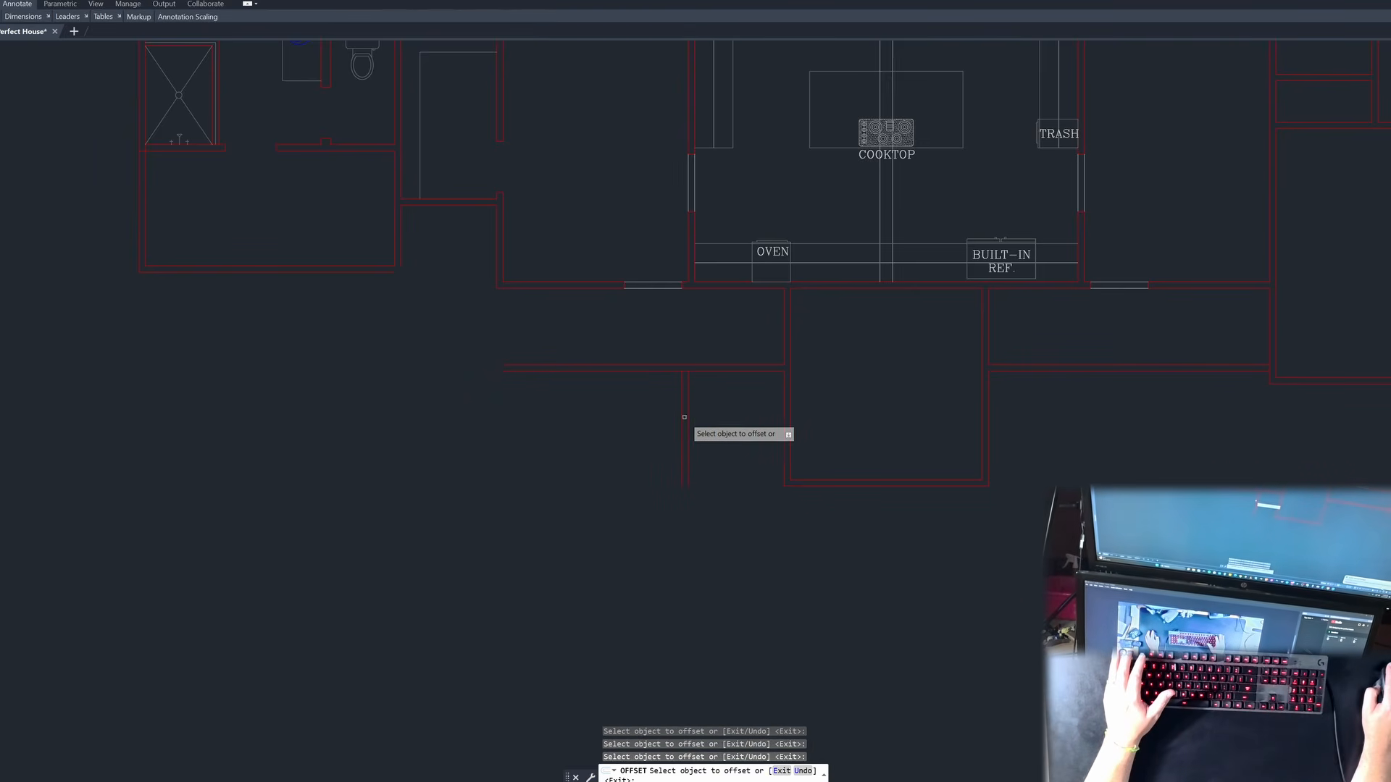
click(681, 414)
click(615, 426)
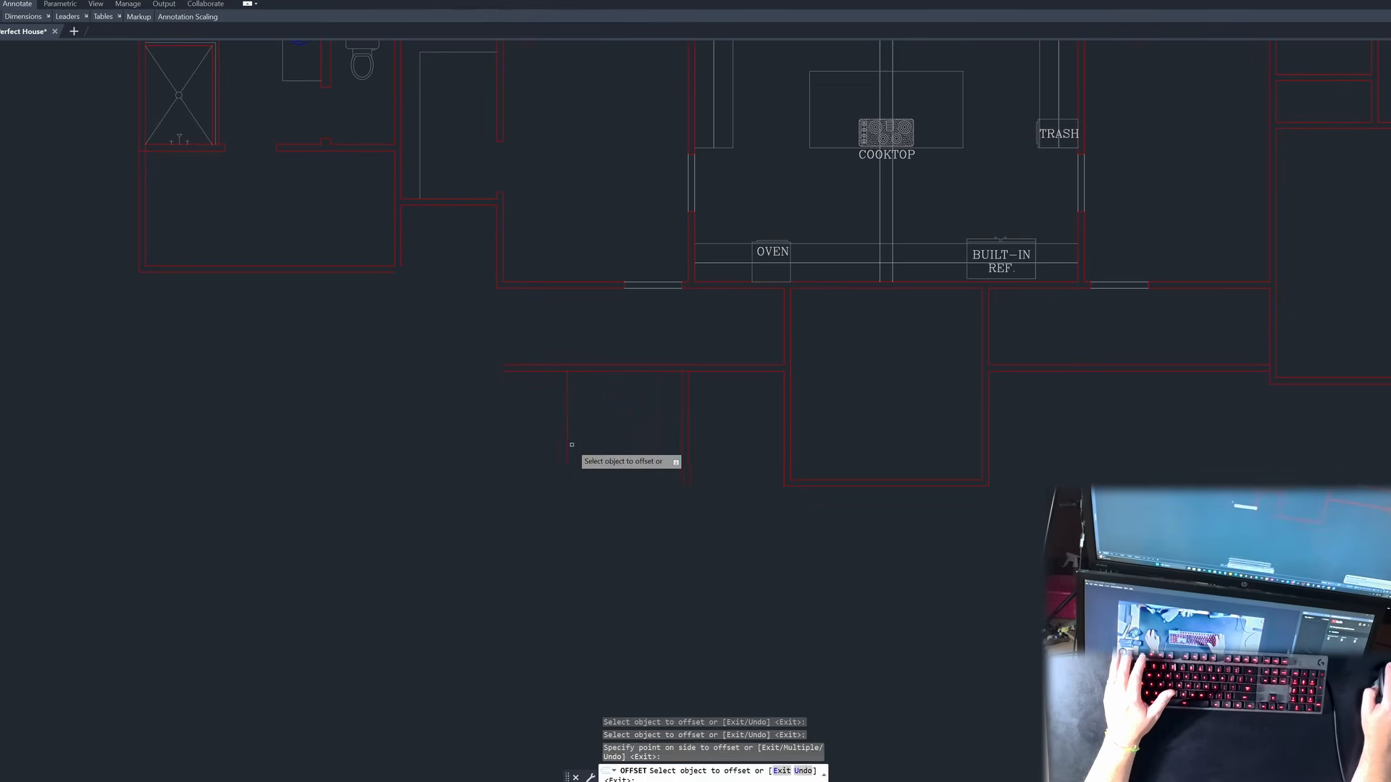
key(space)
scroll(739, 441, down, 2)
key(Escape)
Step: Offset the new vertical line 4" to the left to form a second parallel wall
scroll(618, 436, up, 2)
text(o)
key(space)
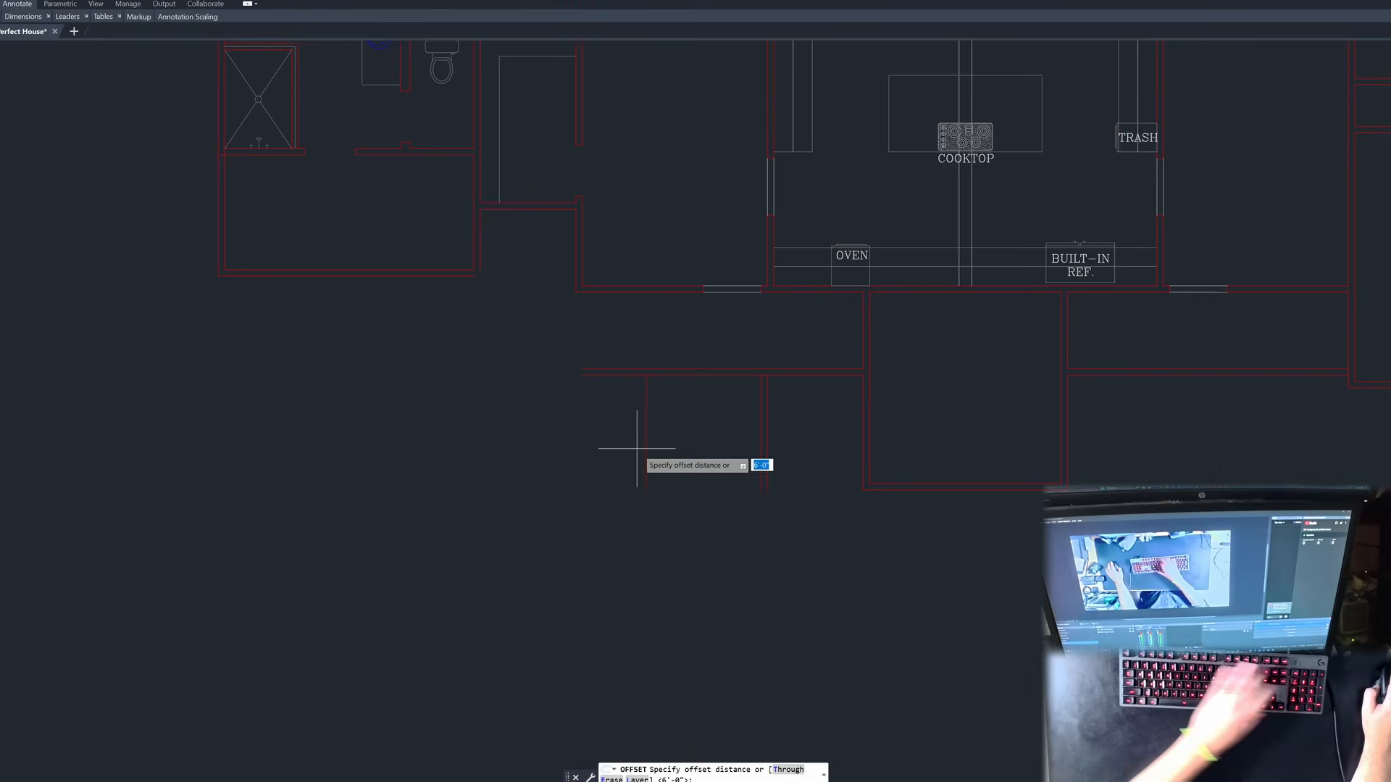
text(4)
key(Return)
click(648, 400)
click(643, 401)
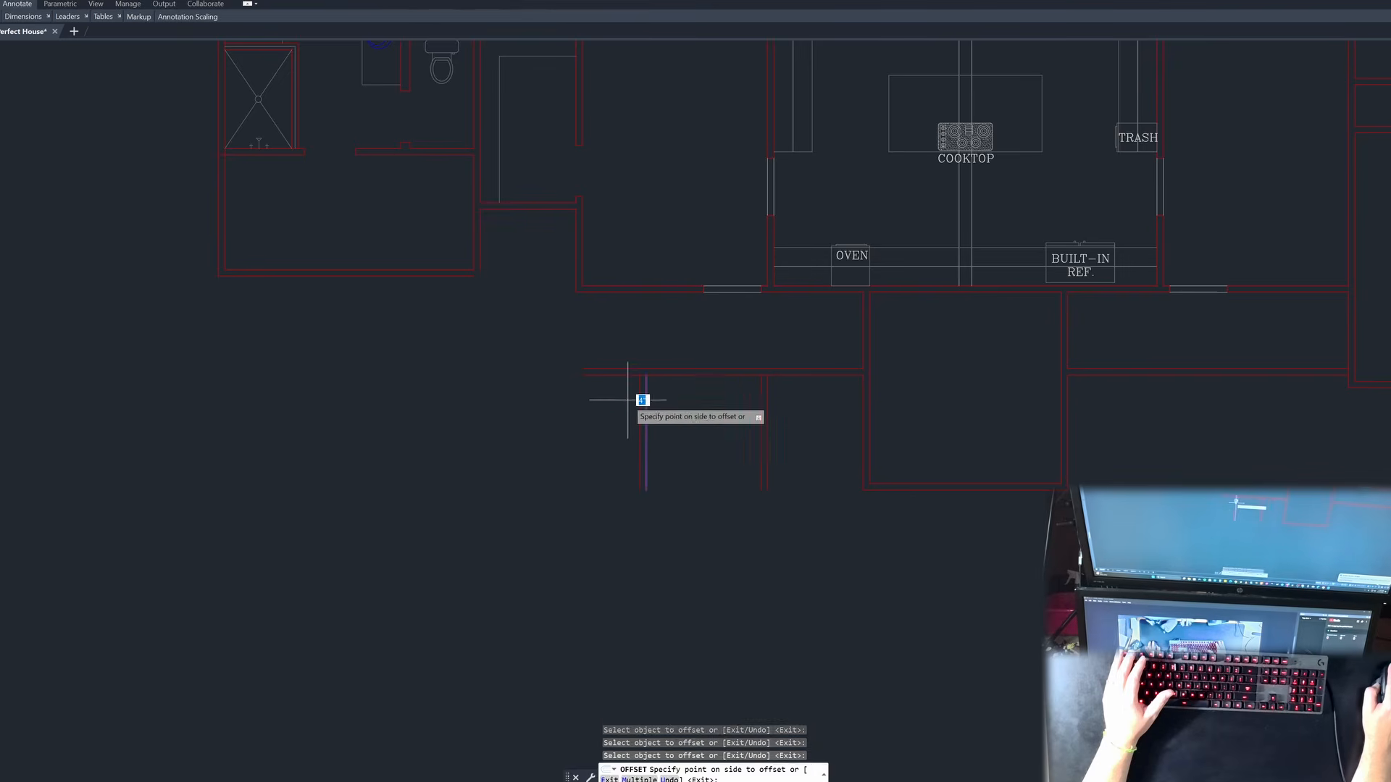
key(Escape)
key(Escape)
scroll(530, 461, down, 1)
scroll(629, 419, up, 2)
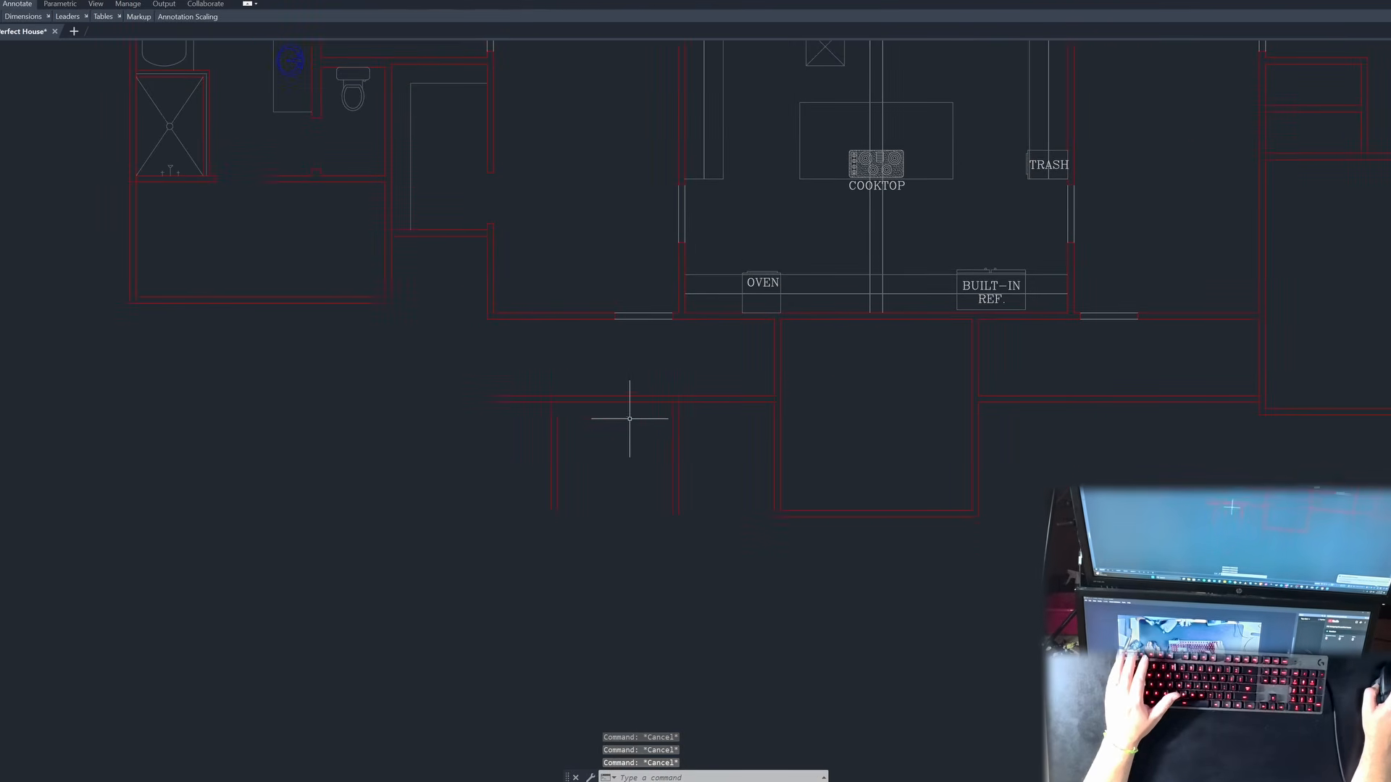
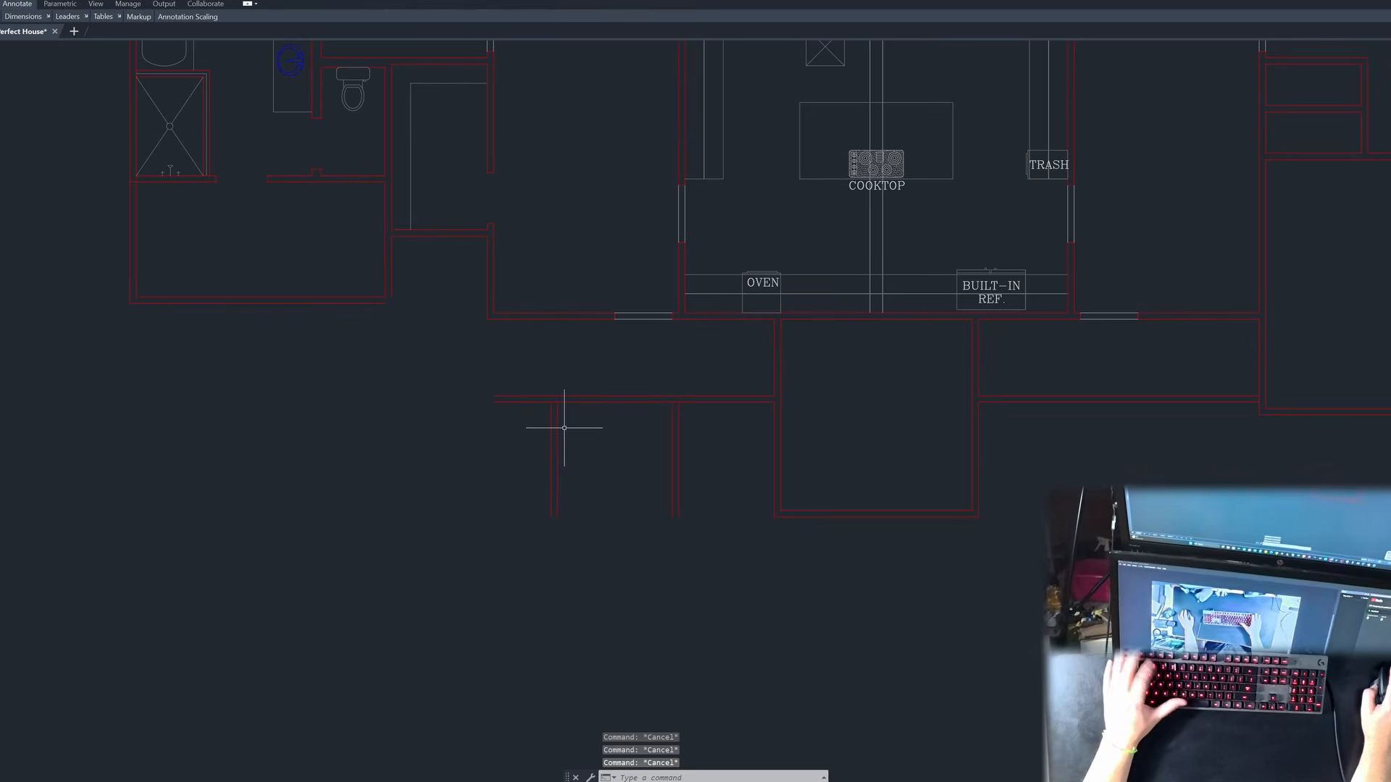
Step: Extend both lines of the new leftmost wall up to the horizontal wall below the kitchen wing
key(Return)
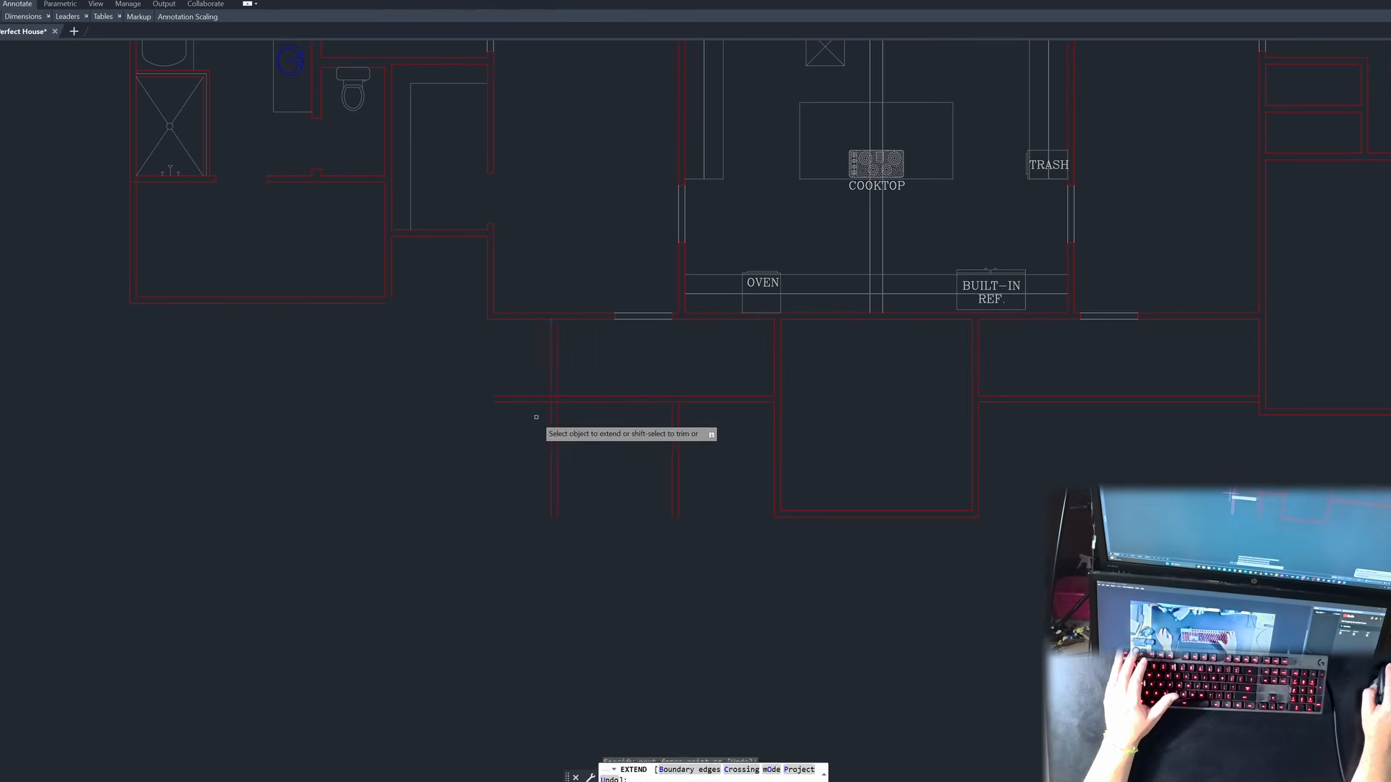
drag(537, 413, 567, 419)
key(Escape)
key(Escape)
Step: Trim the horizontal wall lines that run through and beyond the extended vertical wall on its left side
key(Return)
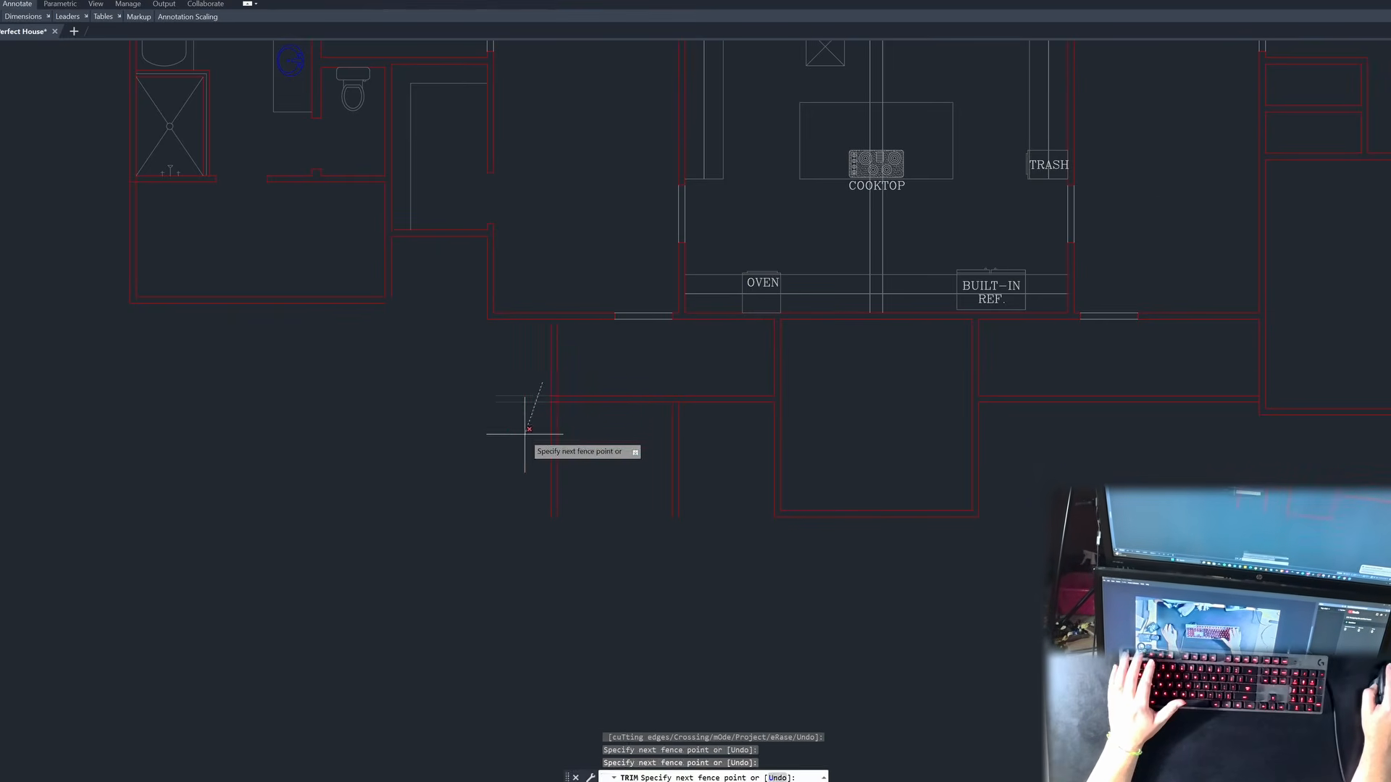
click(553, 405)
scroll(550, 406, up, 5)
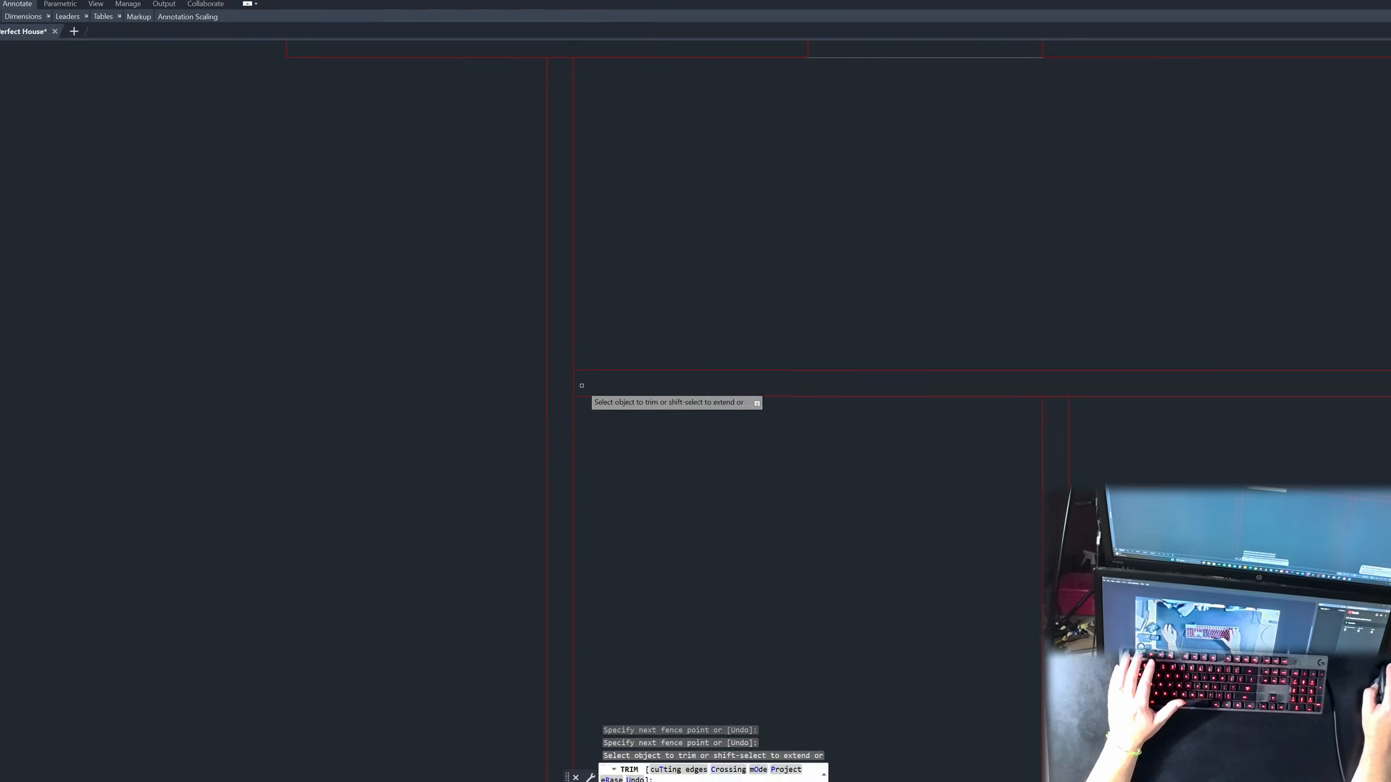
key(Return)
key(Return)
scroll(542, 453, down, 5)
scroll(539, 483, down, 3)
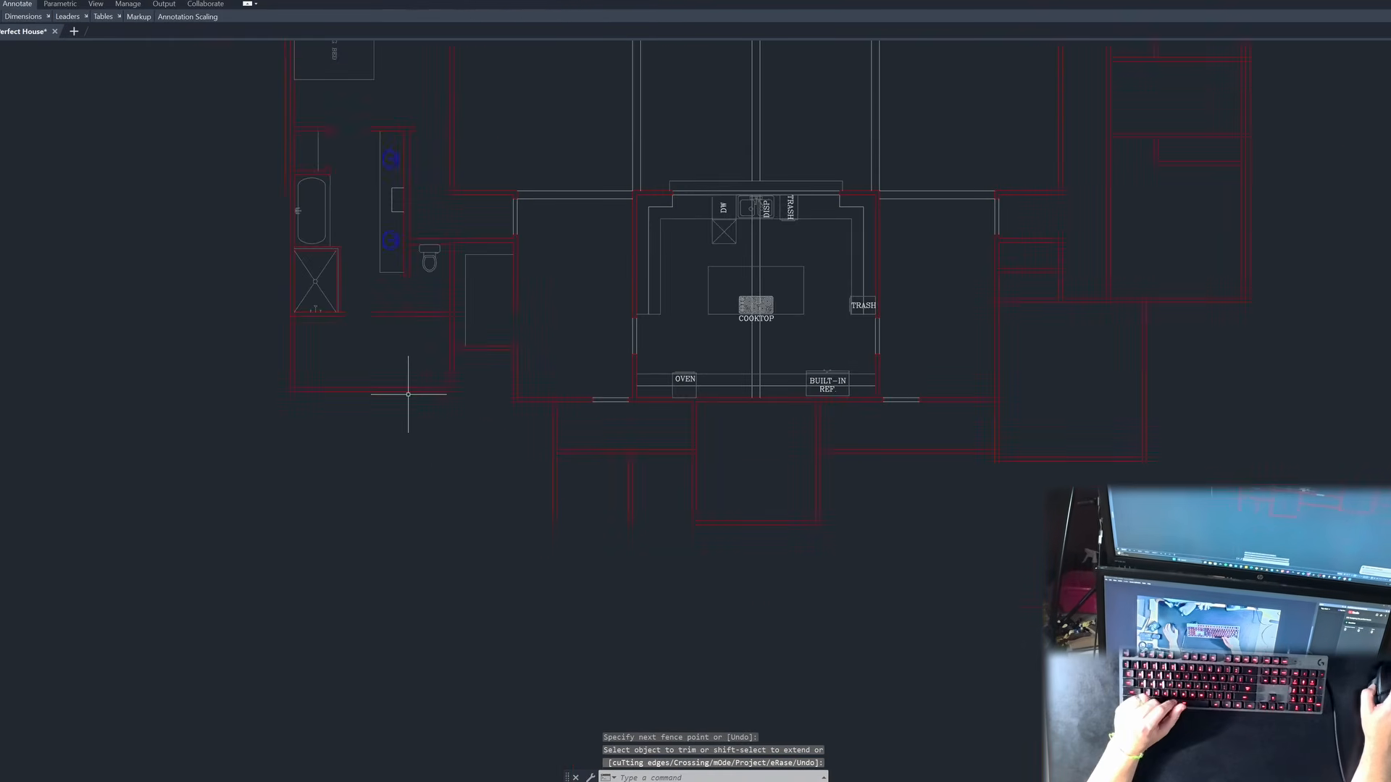
Step: Fillet the outer lines at the lower-right corner of the room below the primary bathroom to close it
scroll(522, 403, up, 3)
text(f)
key(Return)
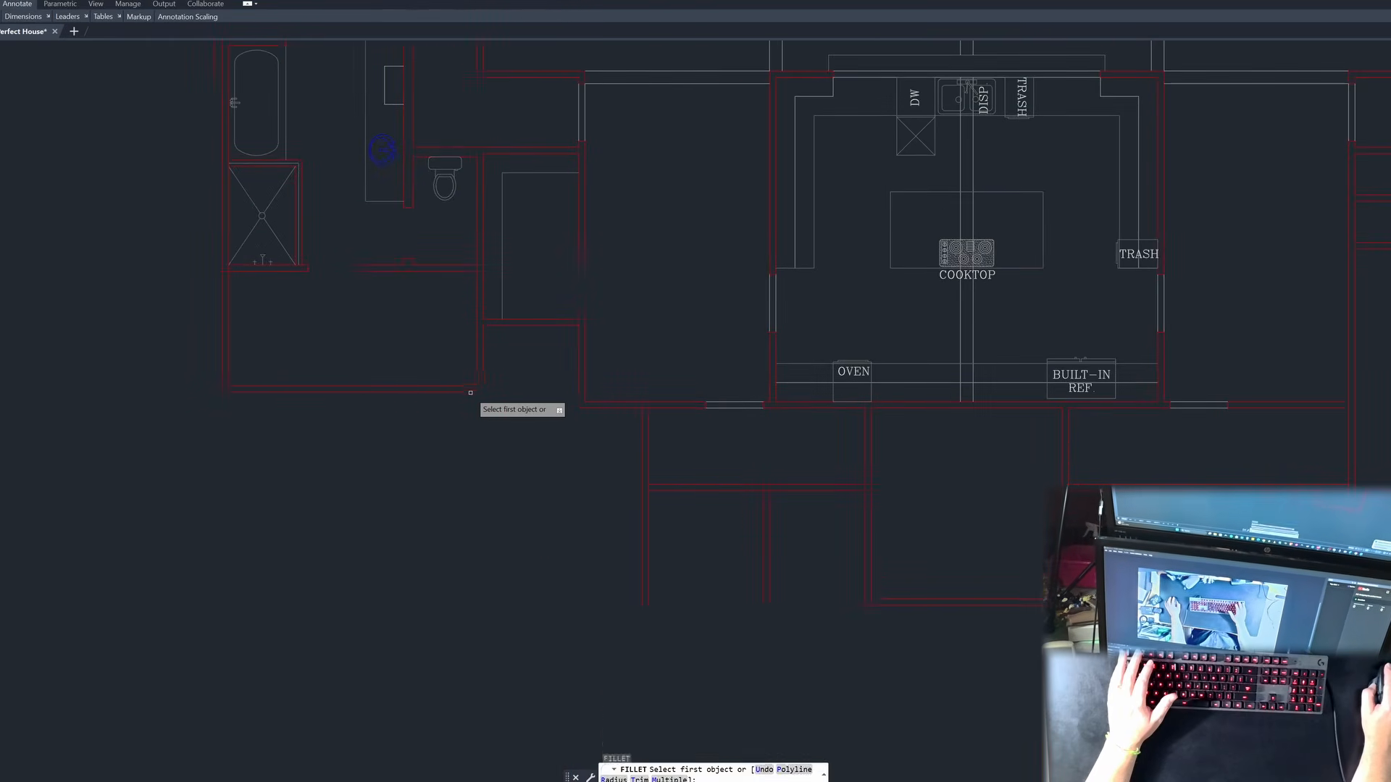
click(472, 395)
click(476, 392)
click(482, 380)
scroll(633, 371, down, 4)
scroll(594, 427, up, 3)
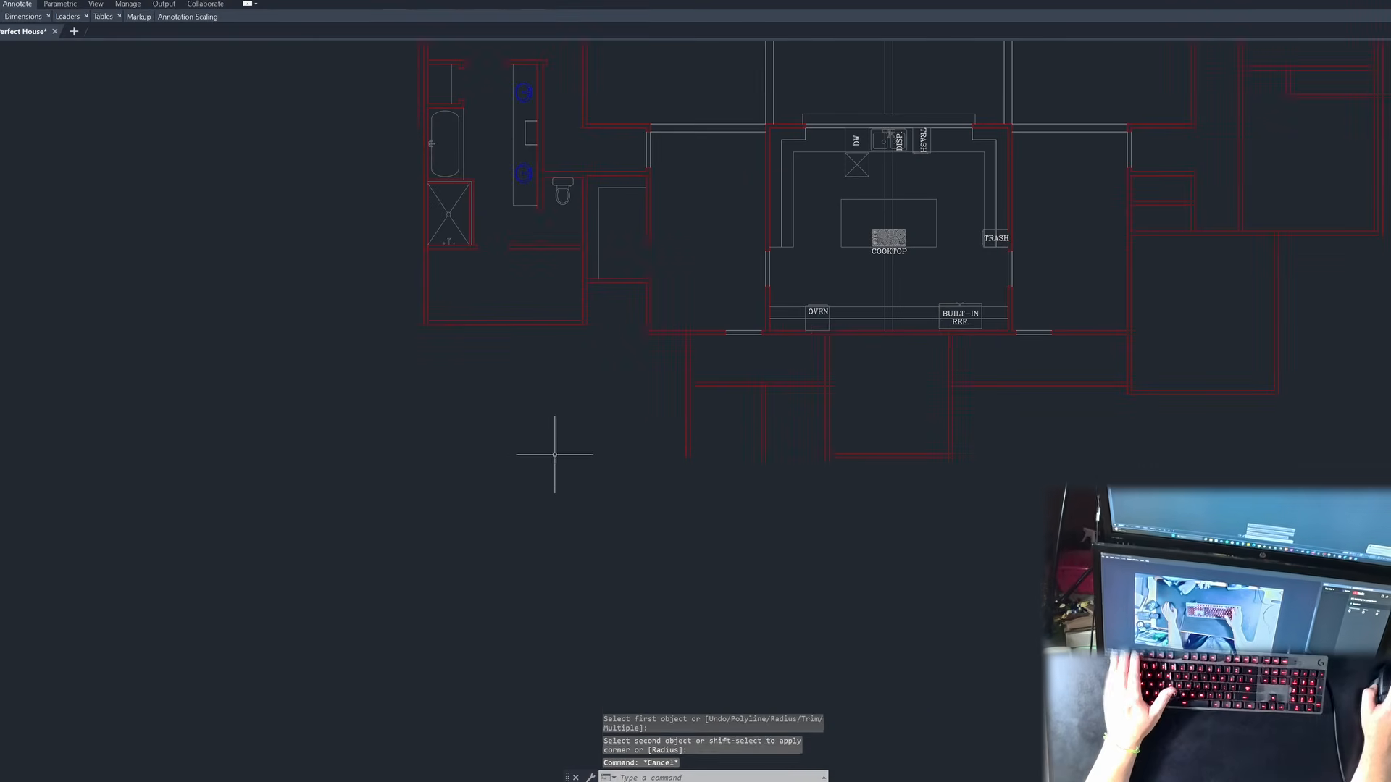
key(Escape)
text(o)
key(Return)
text(212)
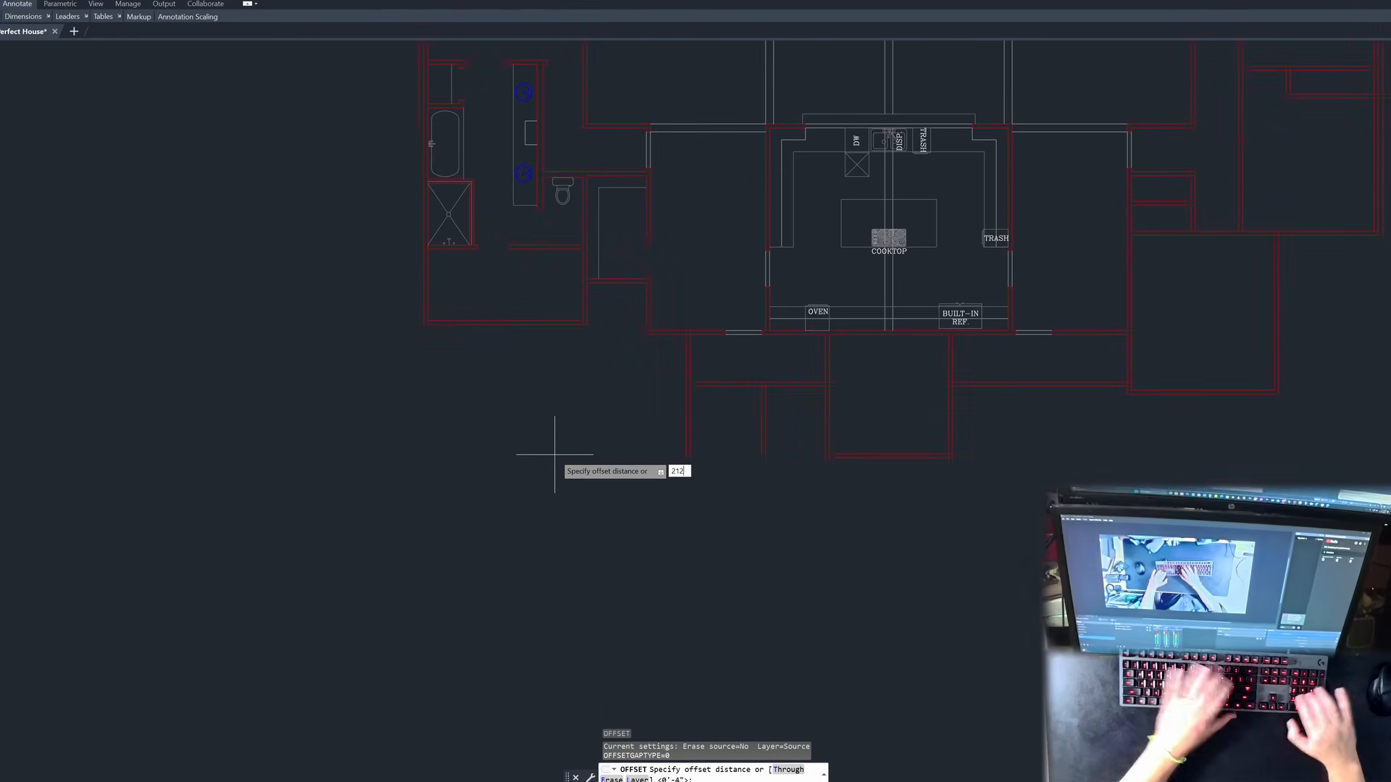
key(Escape)
key(Escape)
text(o)
key(Return)
text(12)
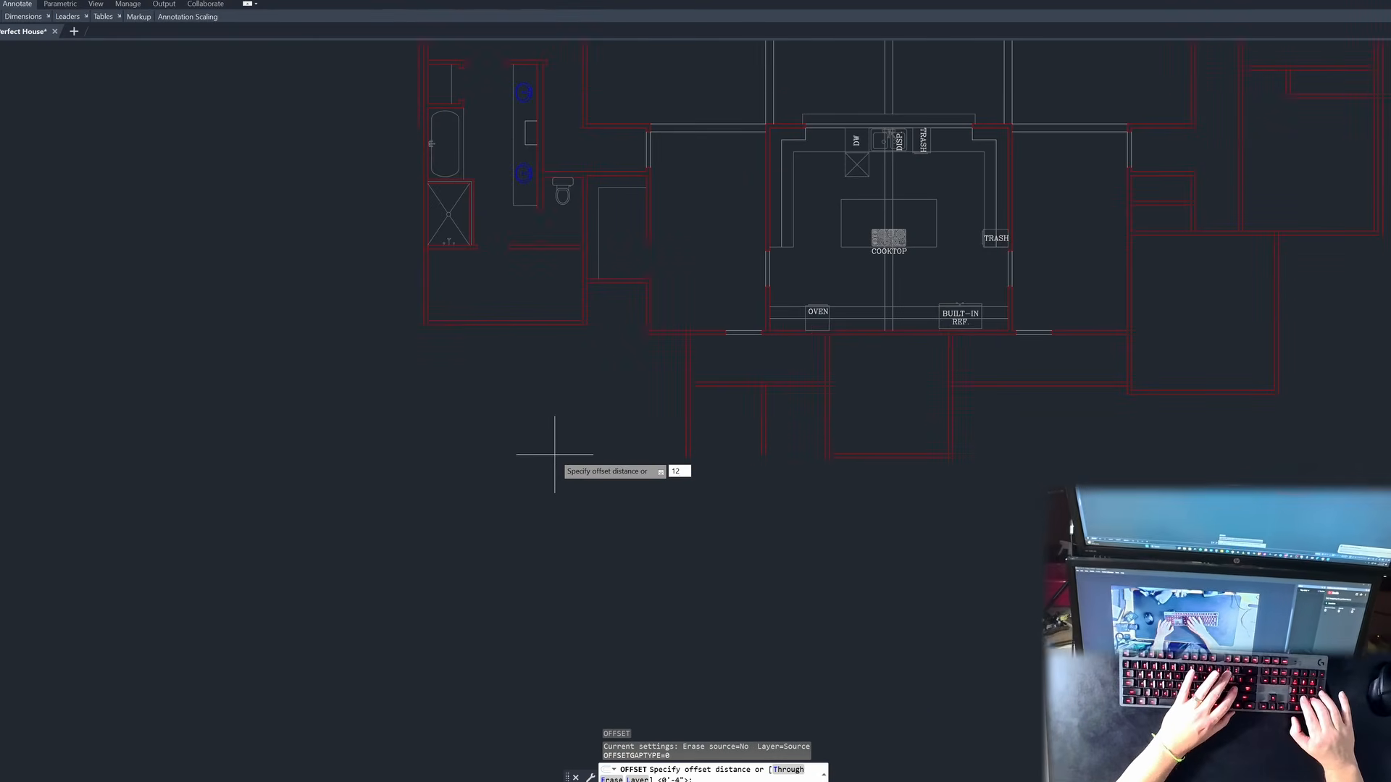
key(Escape)
key(Escape)
key(Escape)
key(Escape)
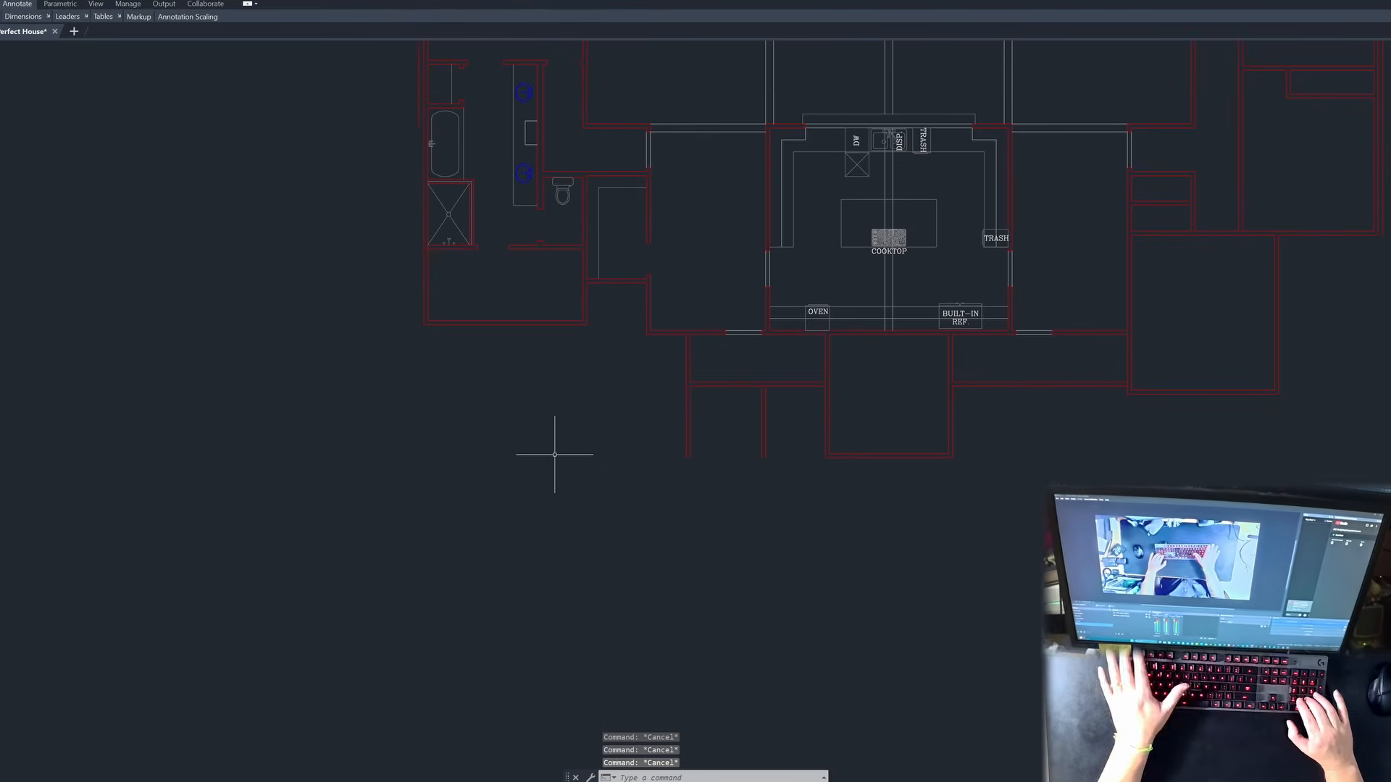
text(oo)
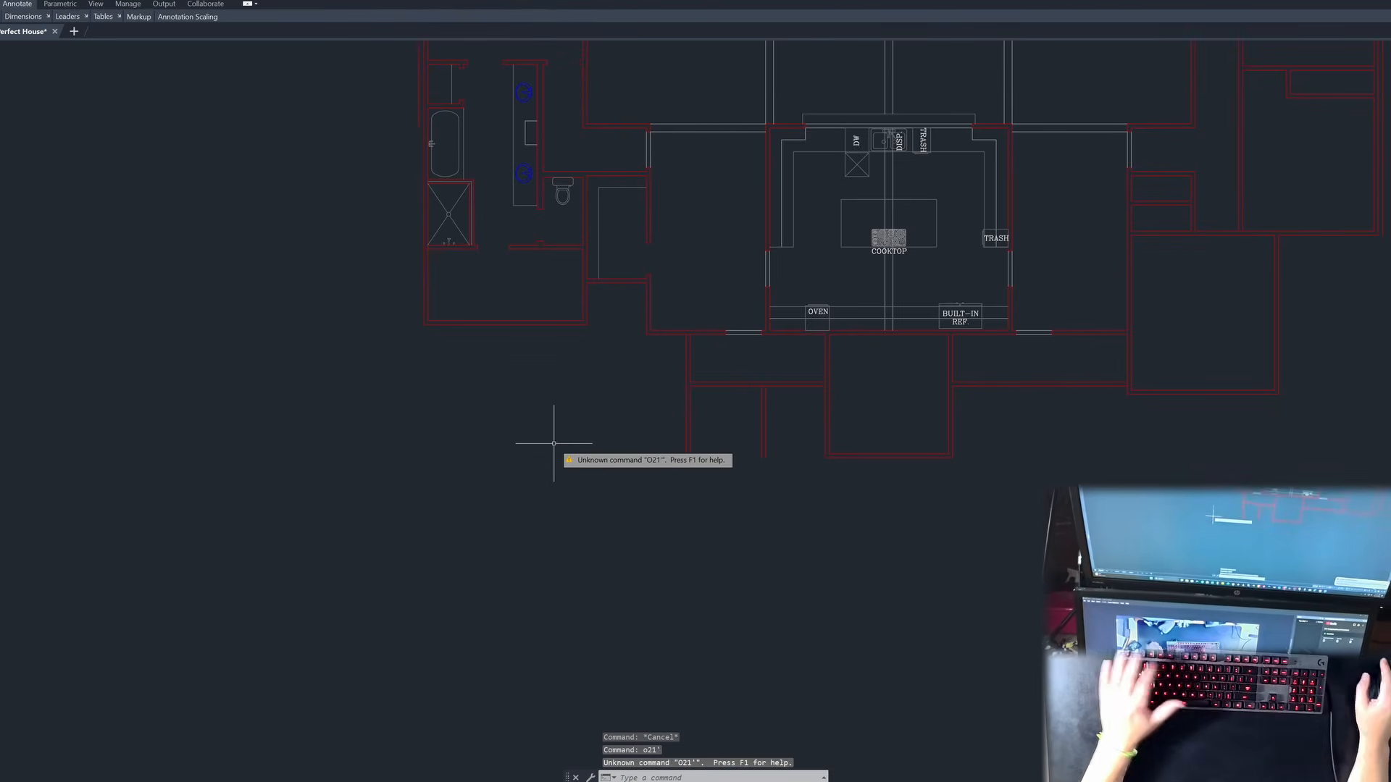
Step: Offset the left line of the extended vertical wall 21' to the left
key(Return)
text(21)
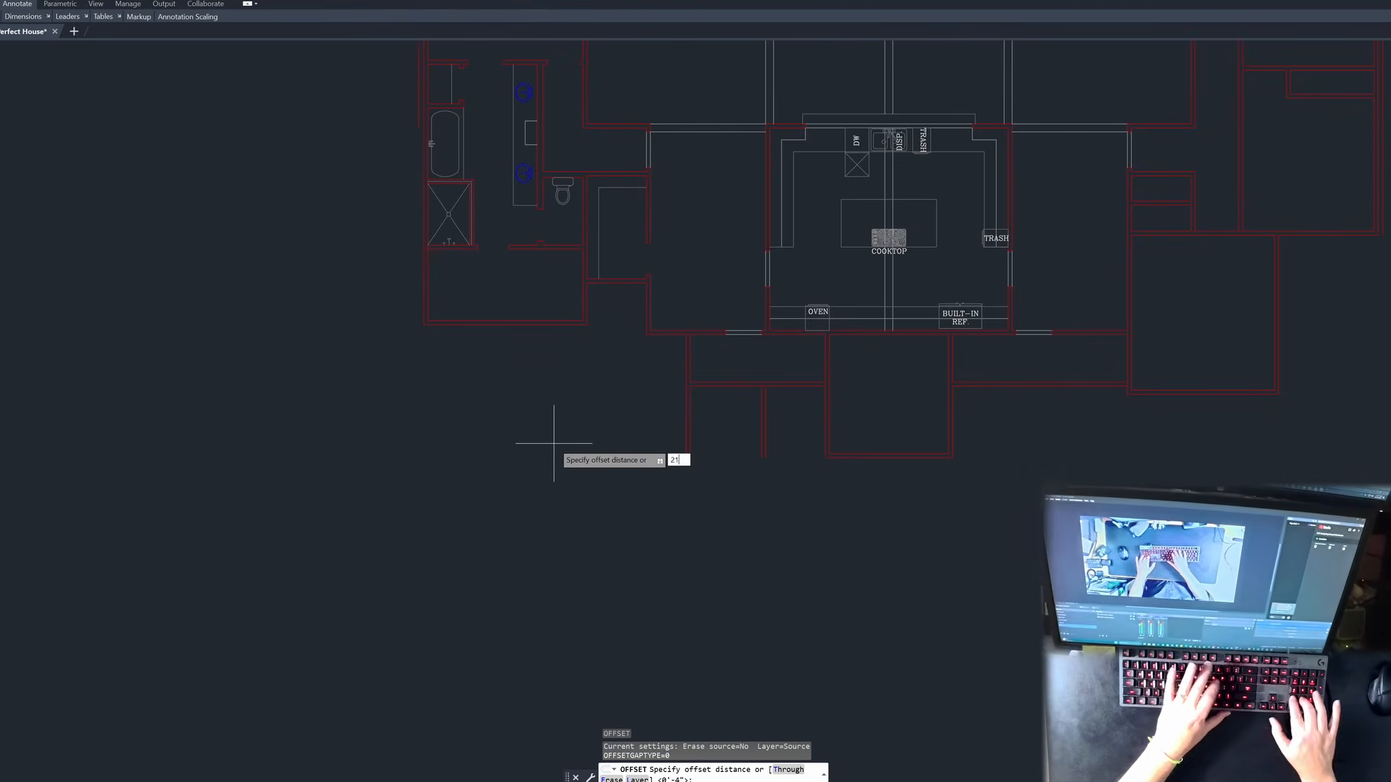
text(')
key(Return)
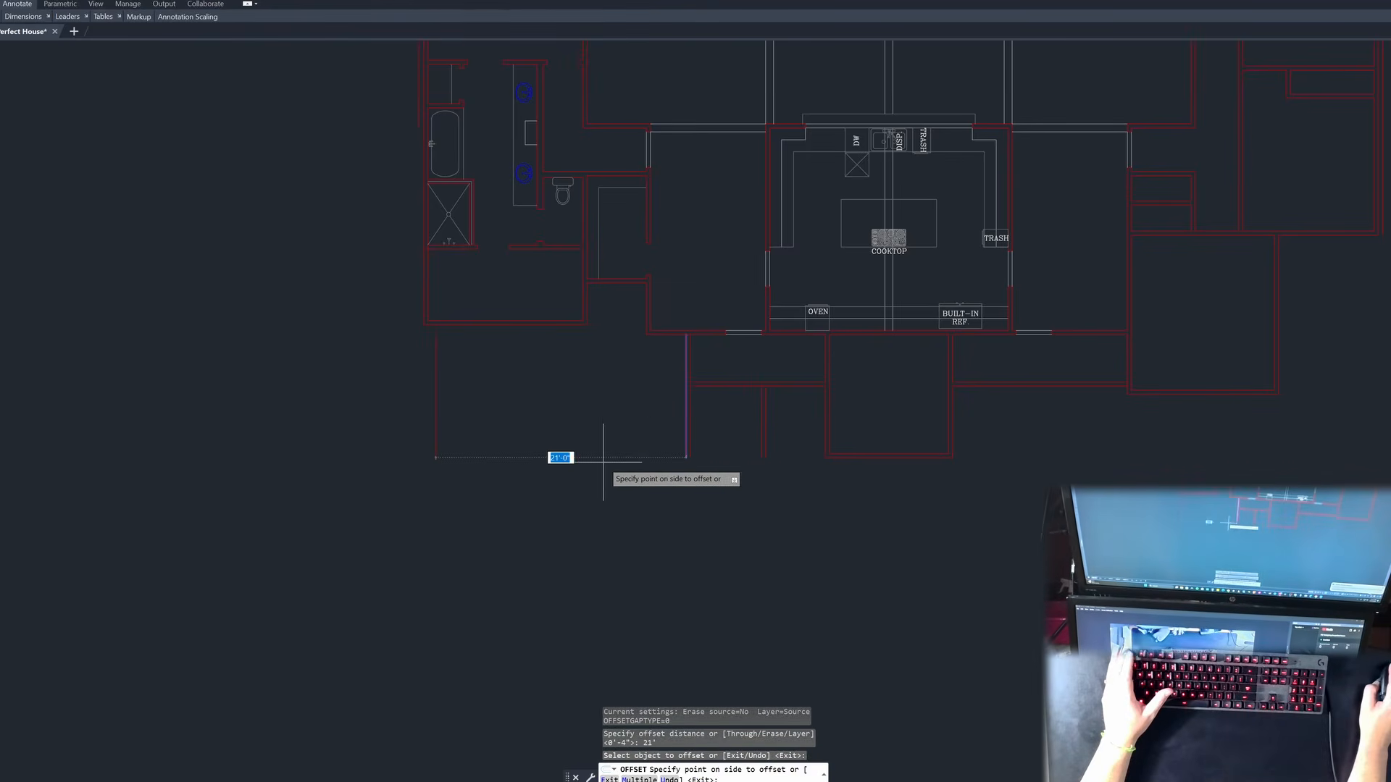
key(Escape)
key(Escape)
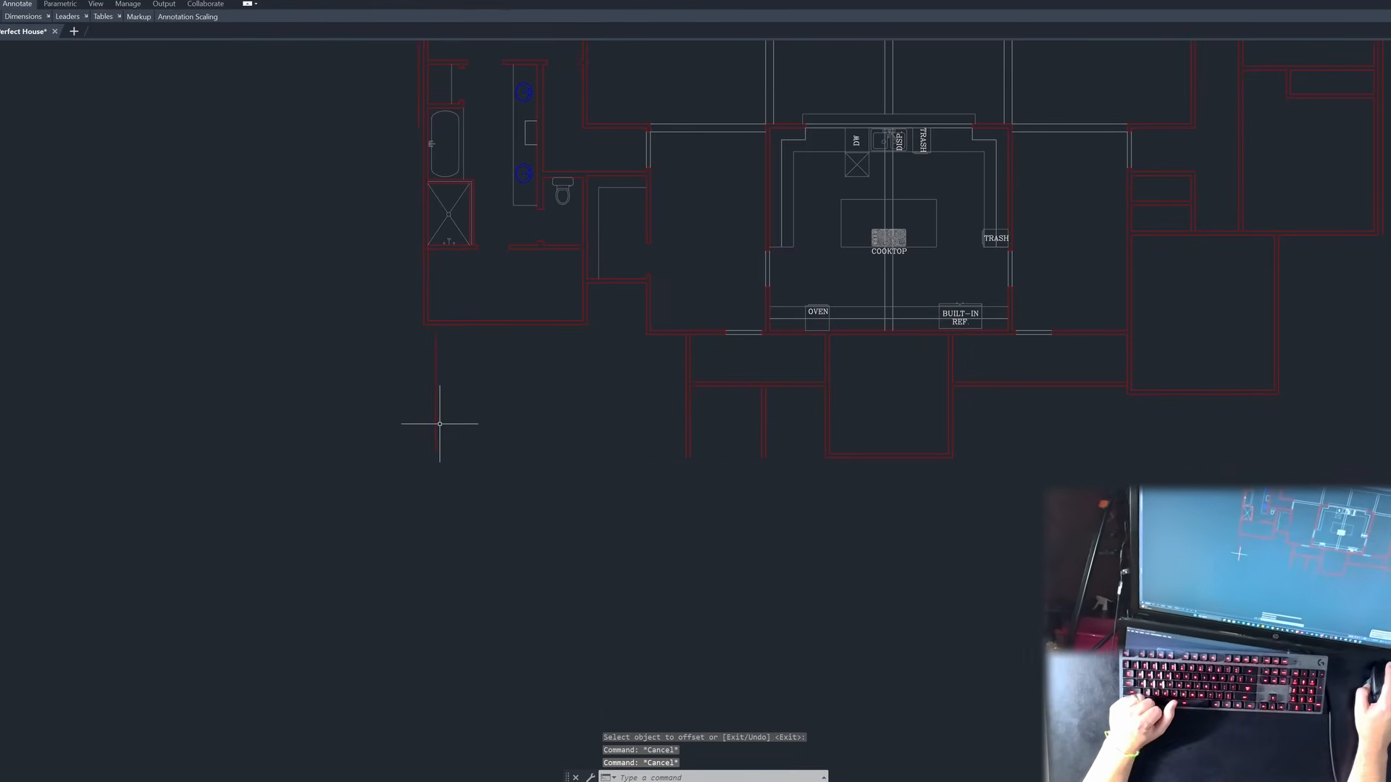
Step: Delete the vertical line offset below the room under the primary bathroom
click(455, 414)
click(397, 413)
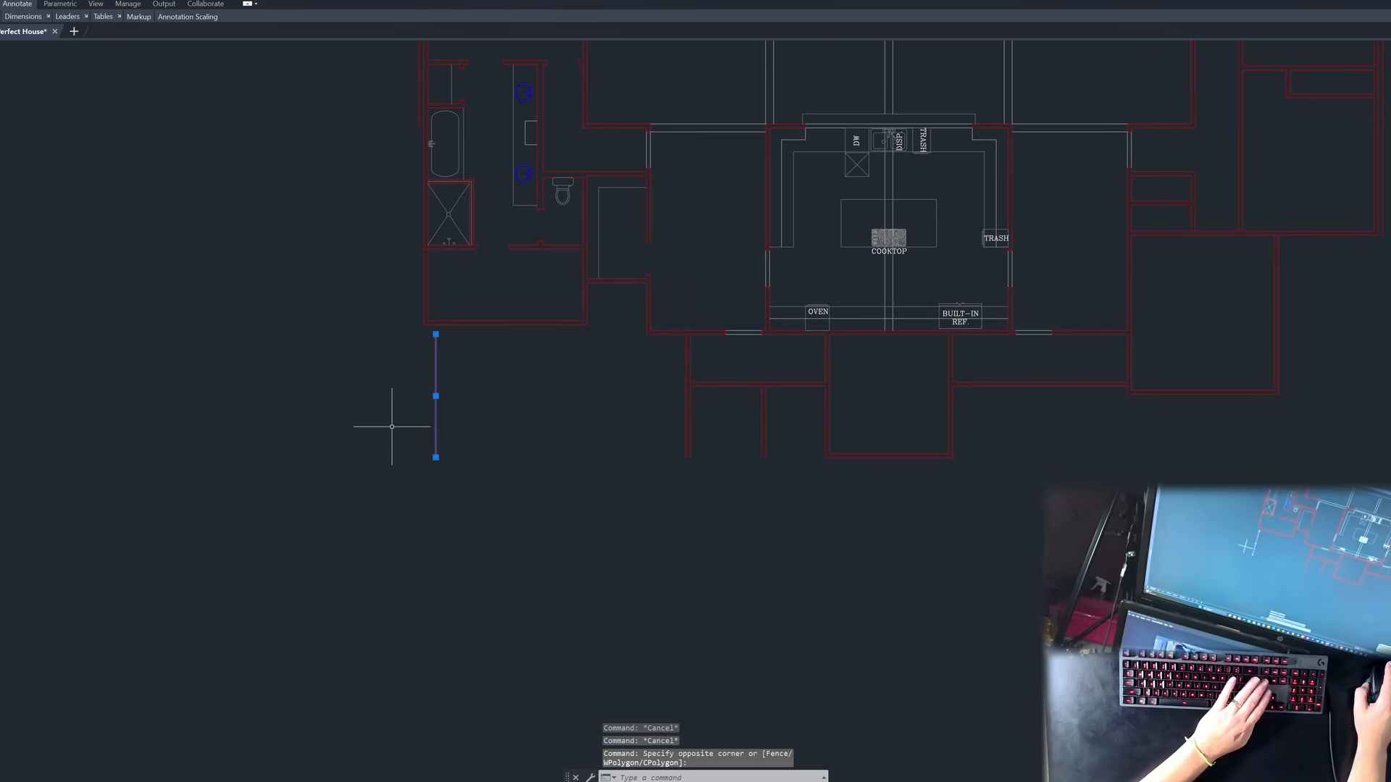
key(Delete)
Step: Offset the lower line of the horizontal wall left of the kitchen's oven side 21' downward
text(o)
key(Return)
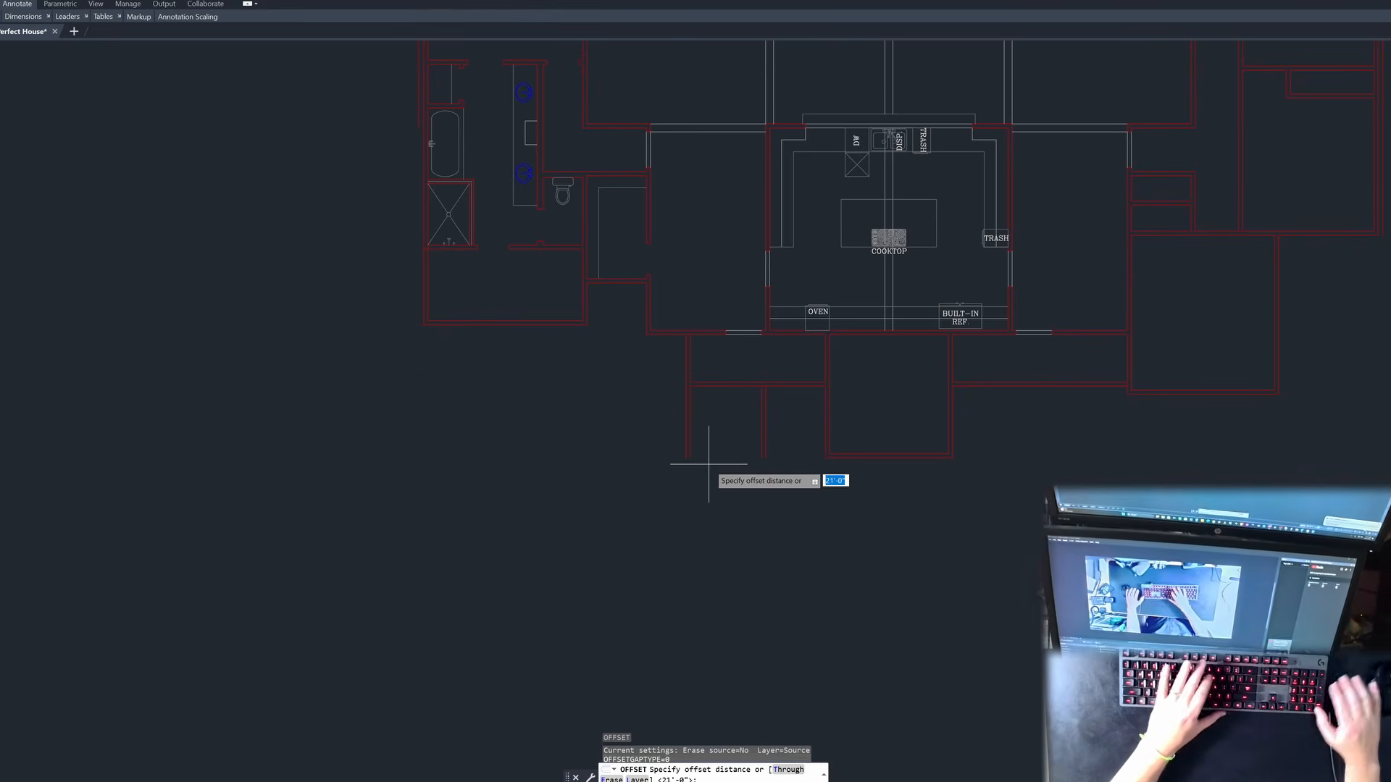
text(21')
key(Return)
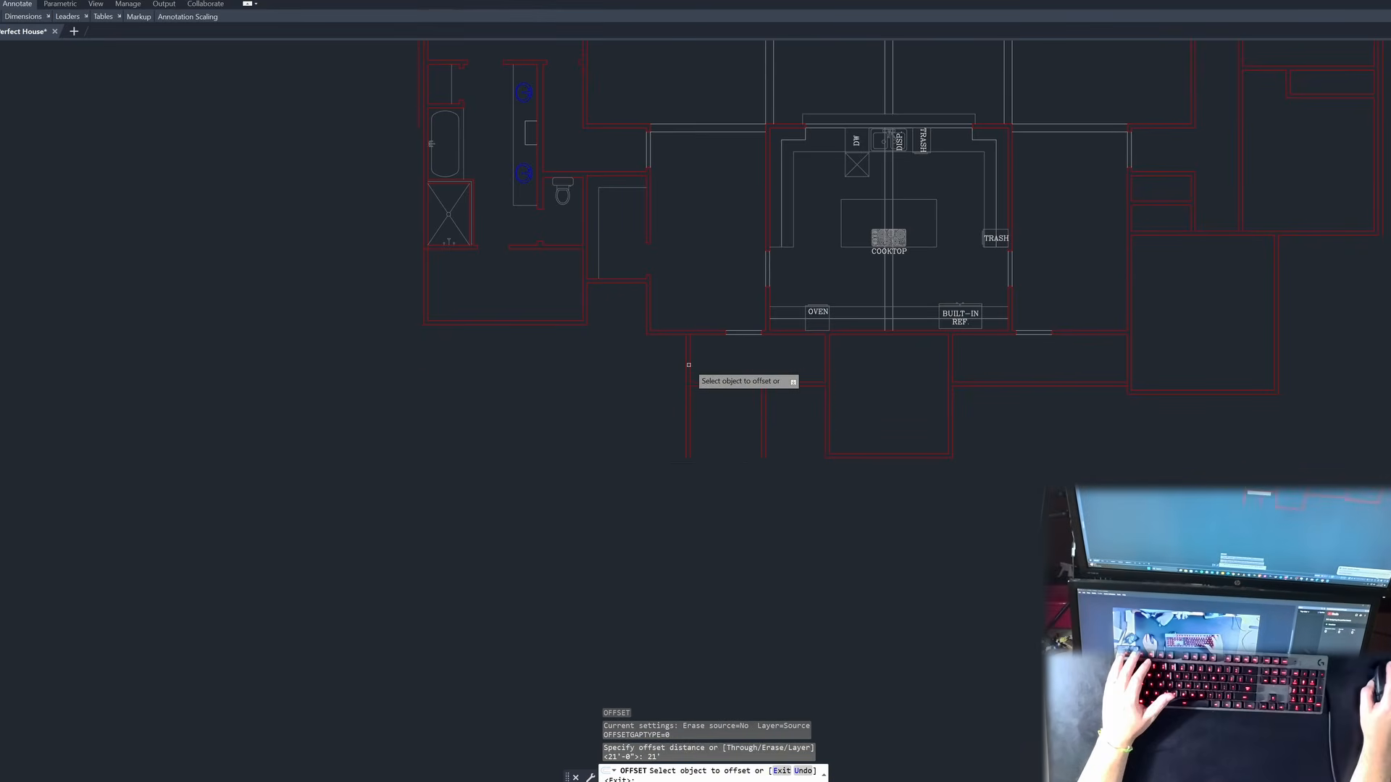
key(Escape)
key(Escape)
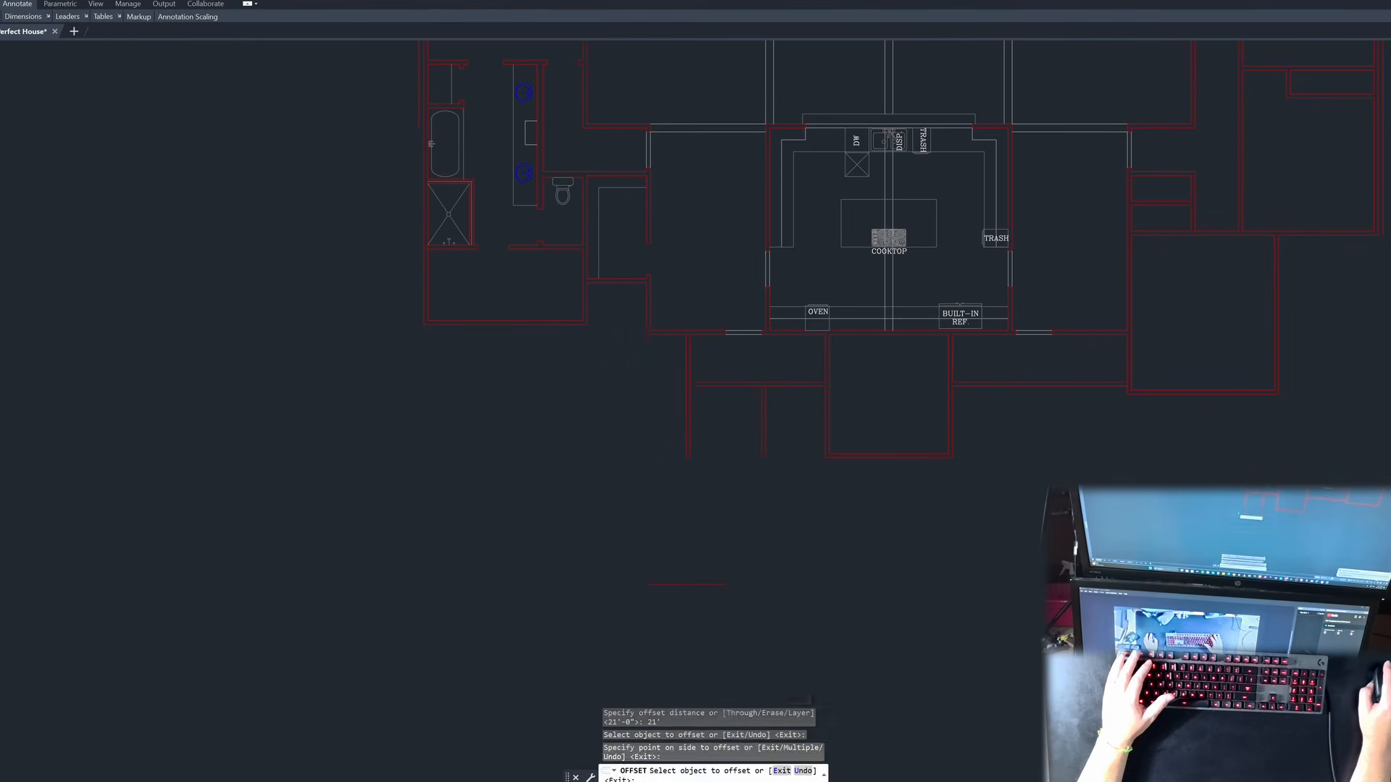
Step: Offset the new horizontal line 4" downward to form the bottom wall of the large room
text(o)
key(Return)
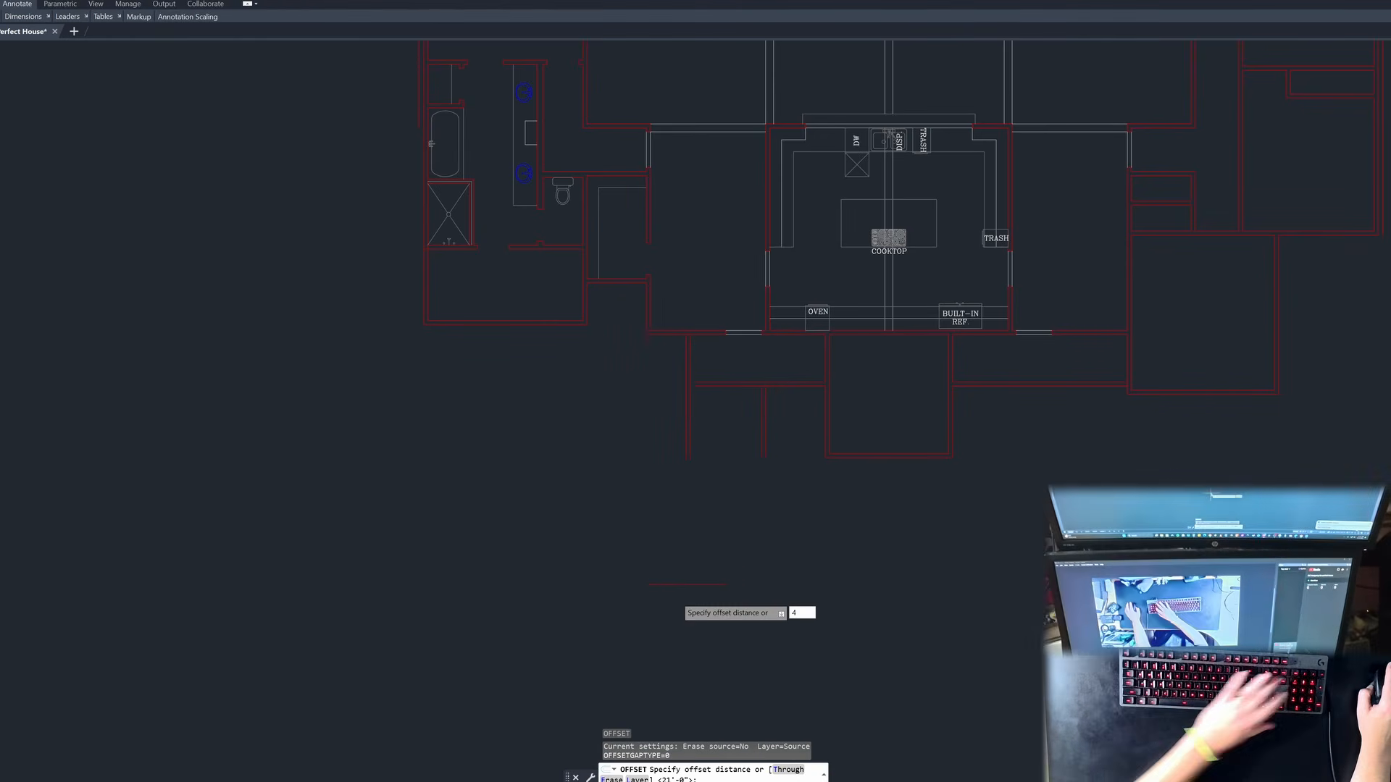
key(Return)
click(647, 586)
click(656, 624)
key(Escape)
key(Escape)
key(Escape)
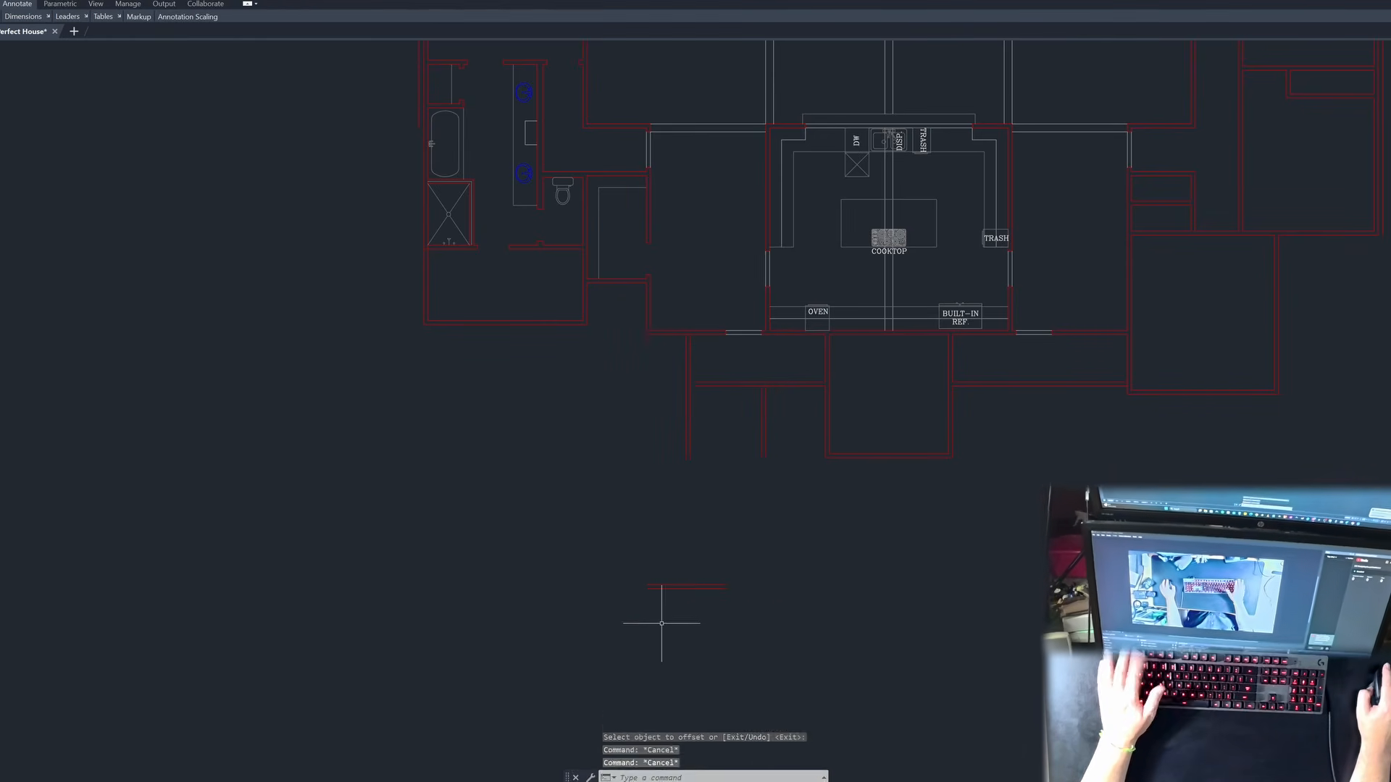
Step: Fillet both lines of the extended vertical wall with the matching lines of the new bottom wall
text(f)
key(space)
click(659, 584)
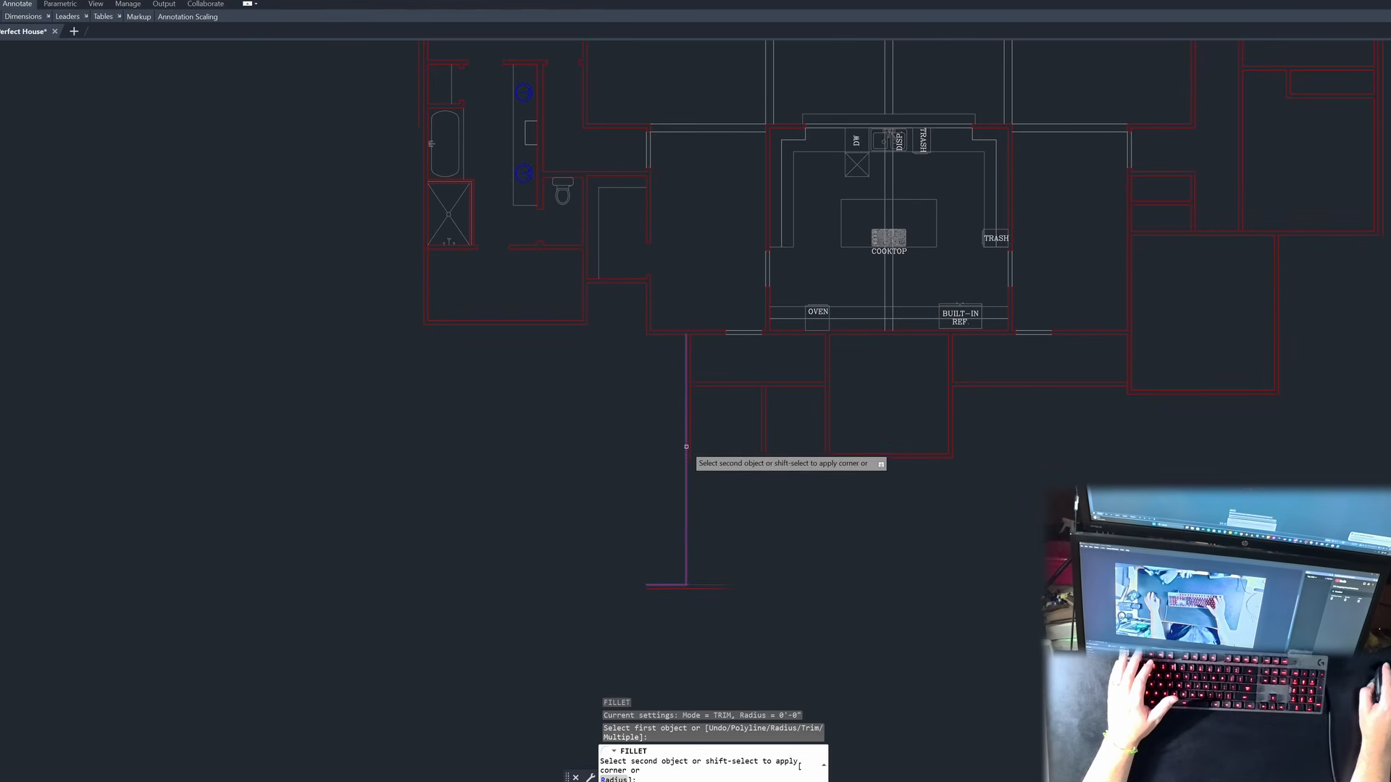
click(687, 445)
key(space)
click(689, 455)
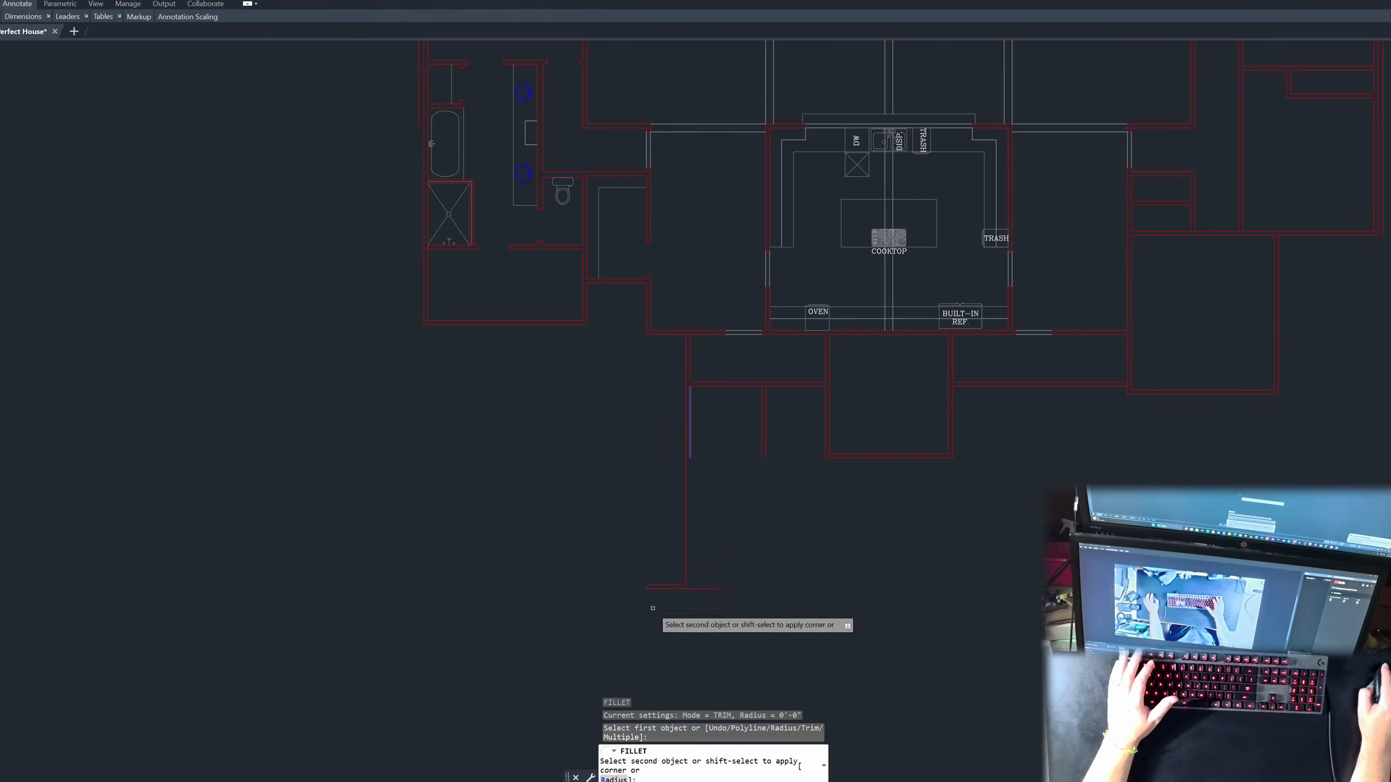
click(658, 584)
Step: Fillet both lines of the bottom wall with the matching exterior wall lines left of the primary bathroom, closing the large room
key(space)
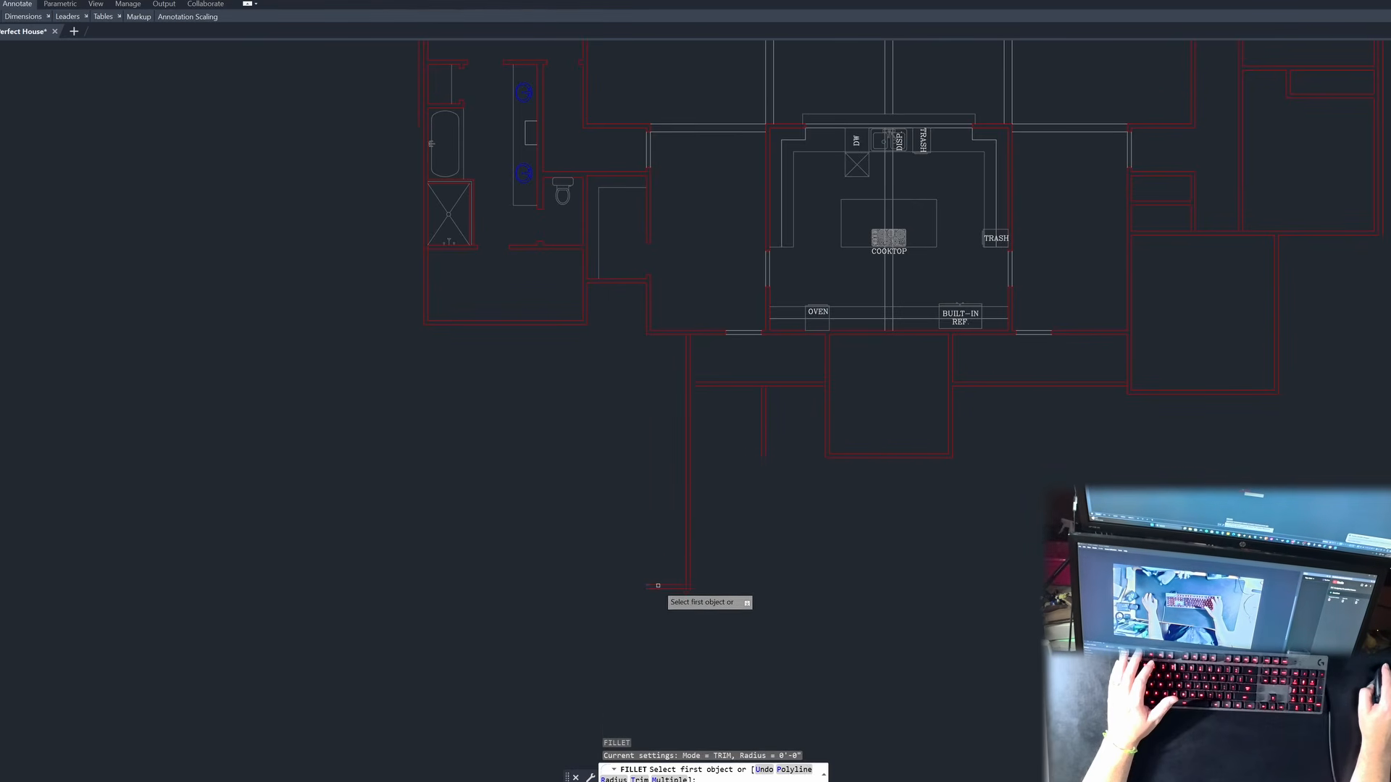
click(658, 584)
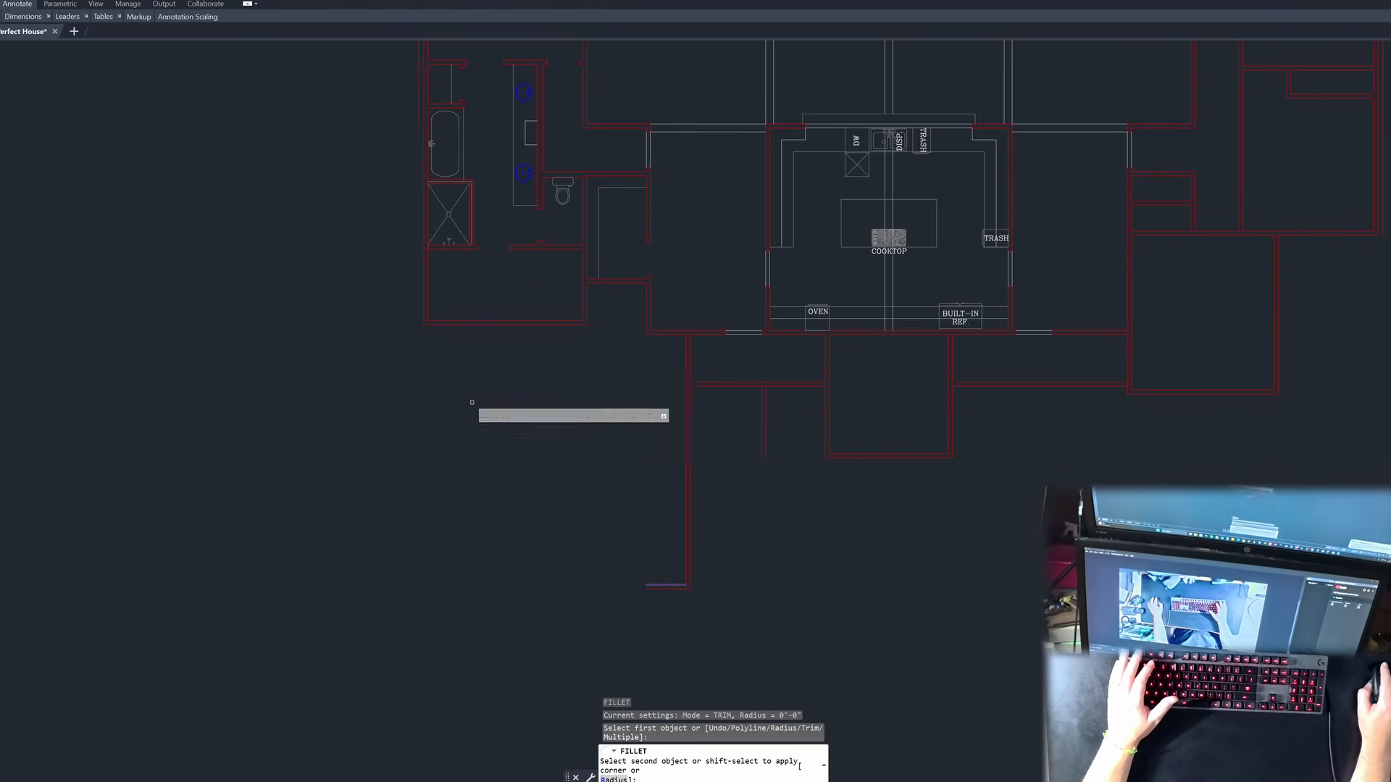
click(426, 300)
key(space)
click(426, 300)
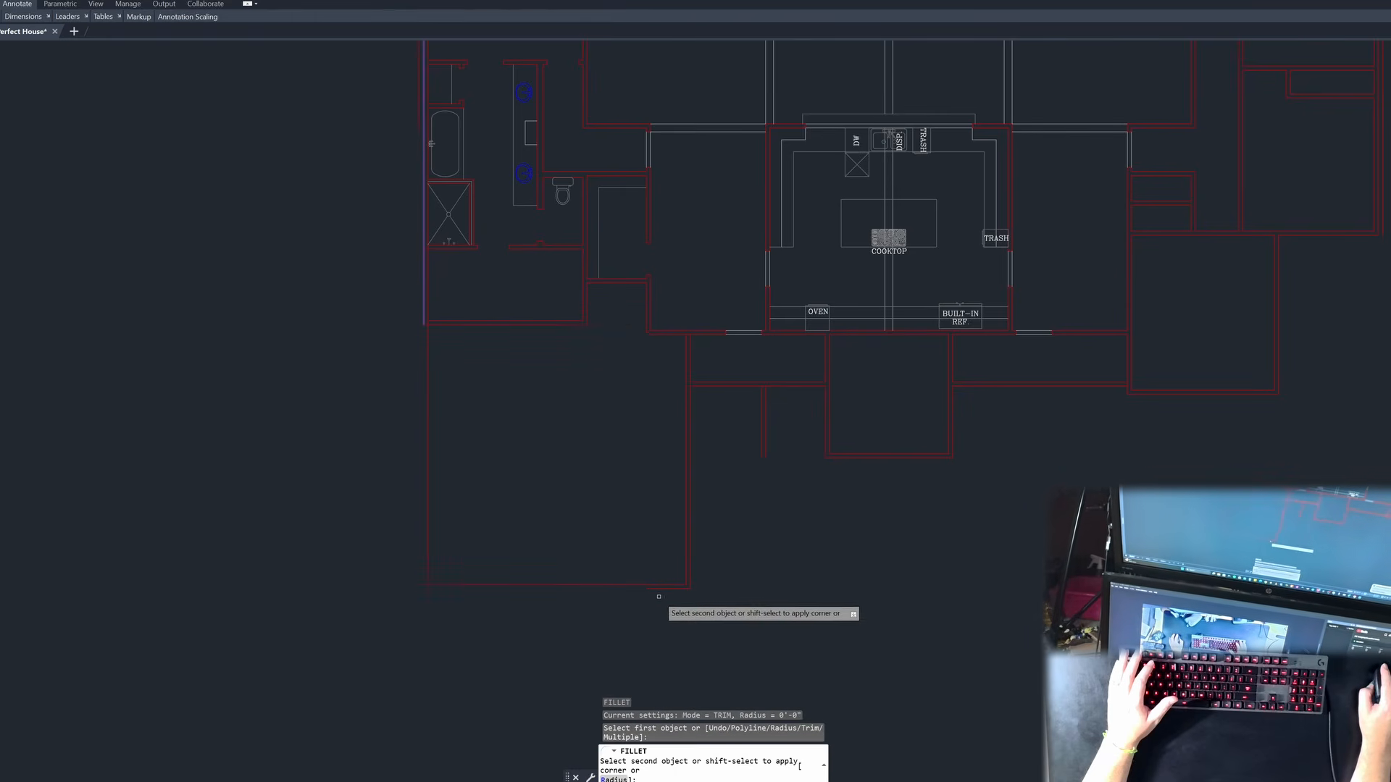
key(Escape)
key(Escape)
key(Escape)
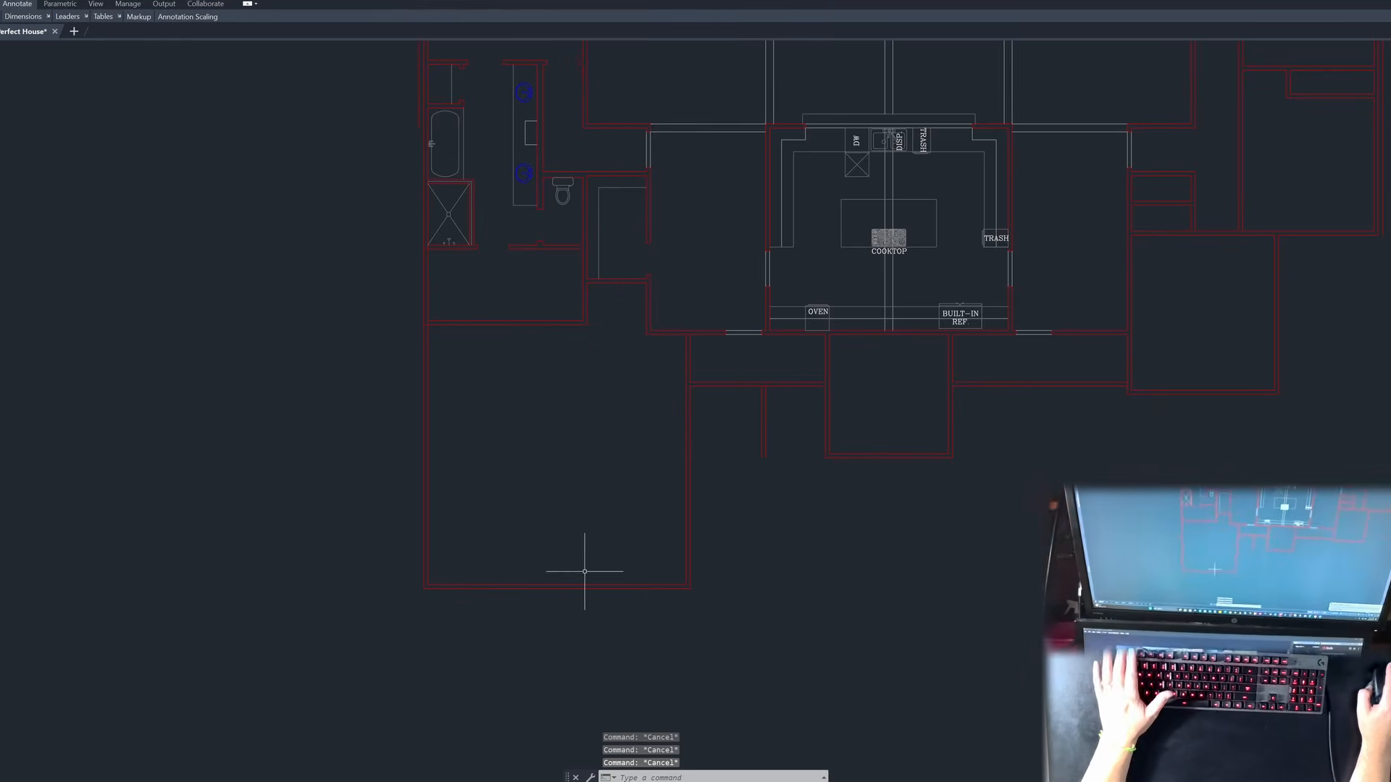
scroll(560, 478, down, 2)
scroll(903, 552, up, 2)
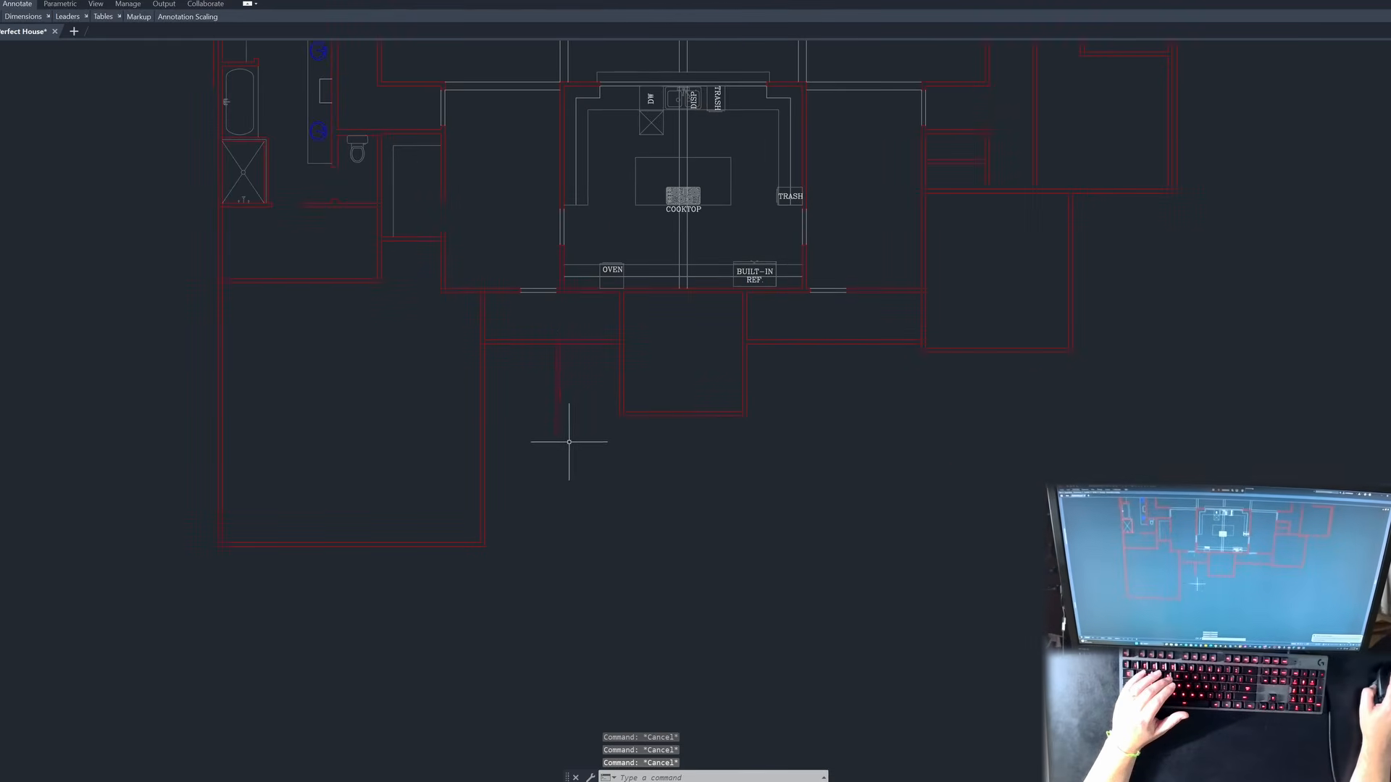
scroll(568, 415, up, 2)
scroll(500, 362, down, 5)
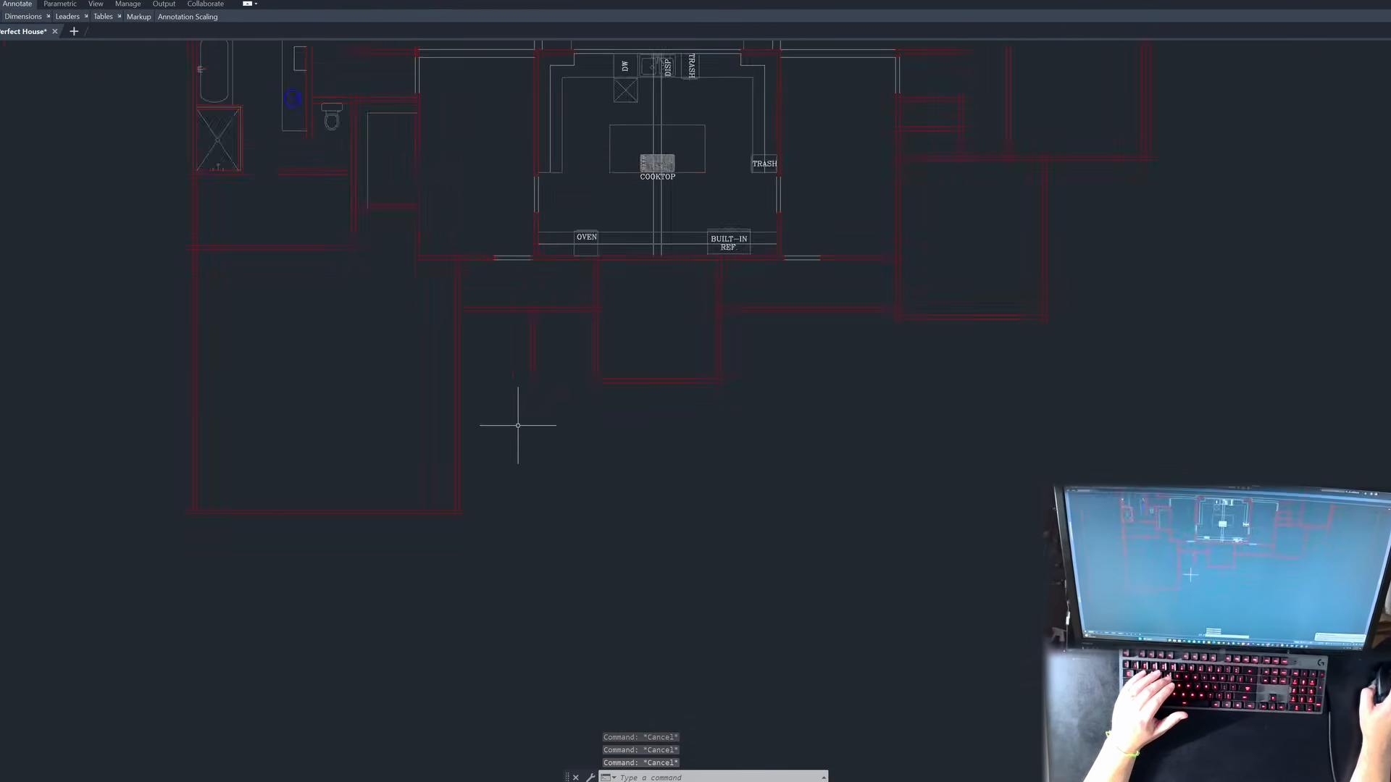
Step: Try a 2' downward offset of the lower line of the horizontal wall below the oven side, and erase the trial line
scroll(570, 413, up, 5)
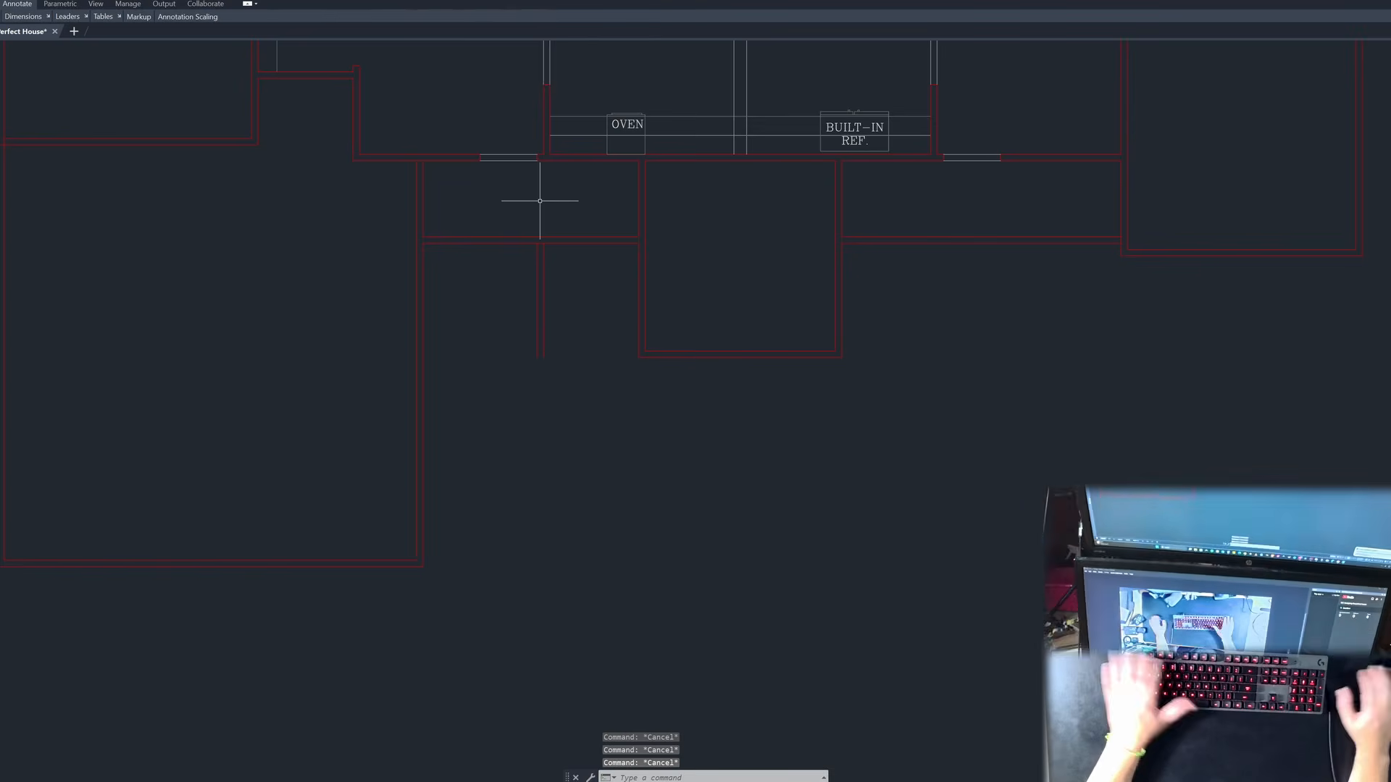
text(o)
key(Return)
text(2')
key(Return)
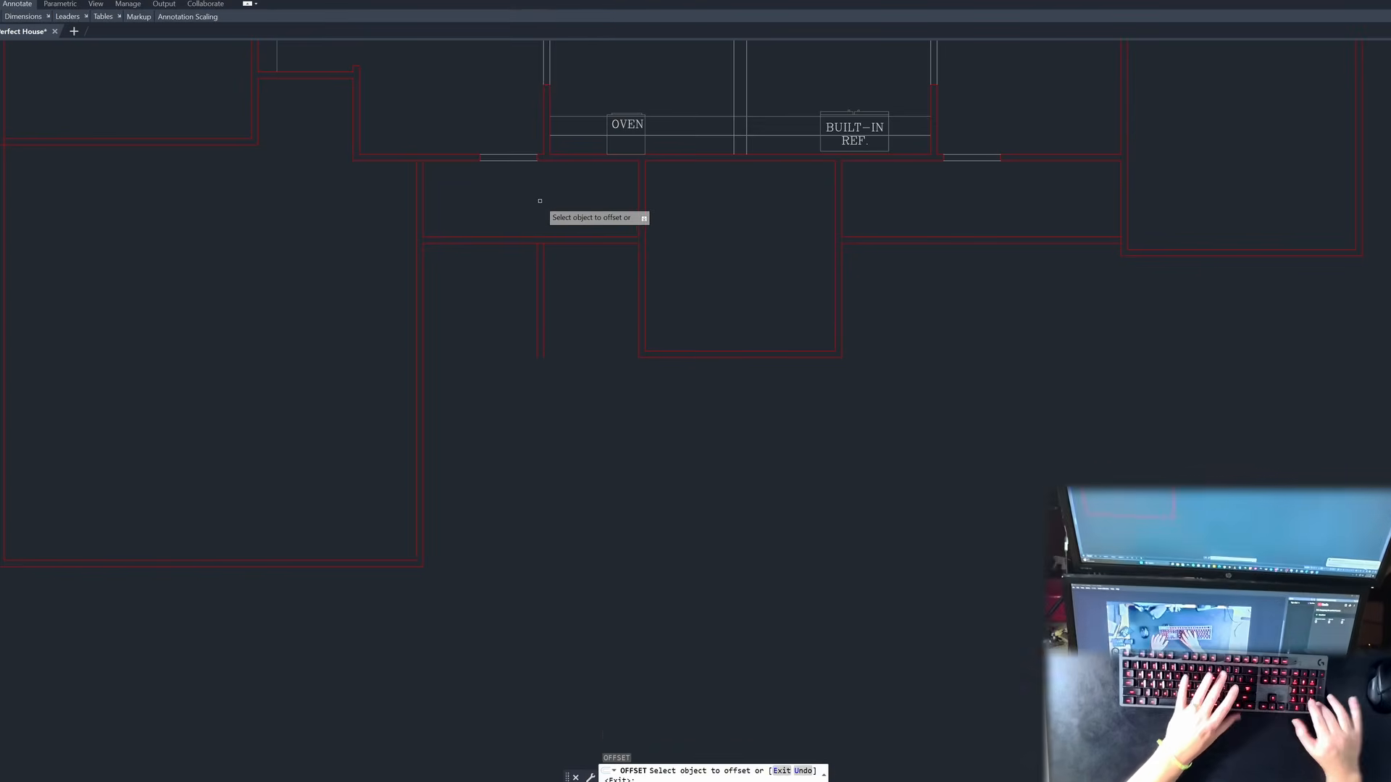
scroll(538, 218, up, 2)
click(593, 257)
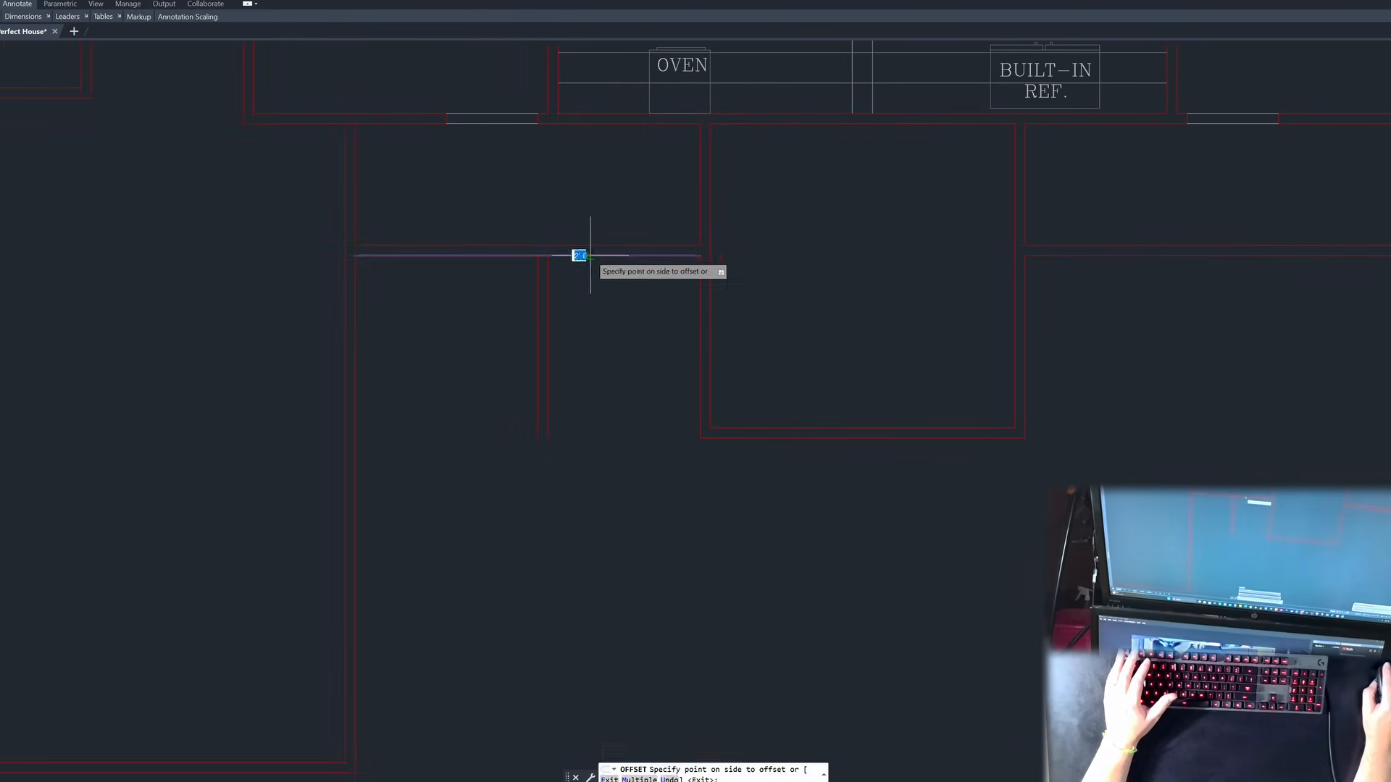
click(613, 368)
key(Escape)
key(Escape)
key(Escape)
click(615, 315)
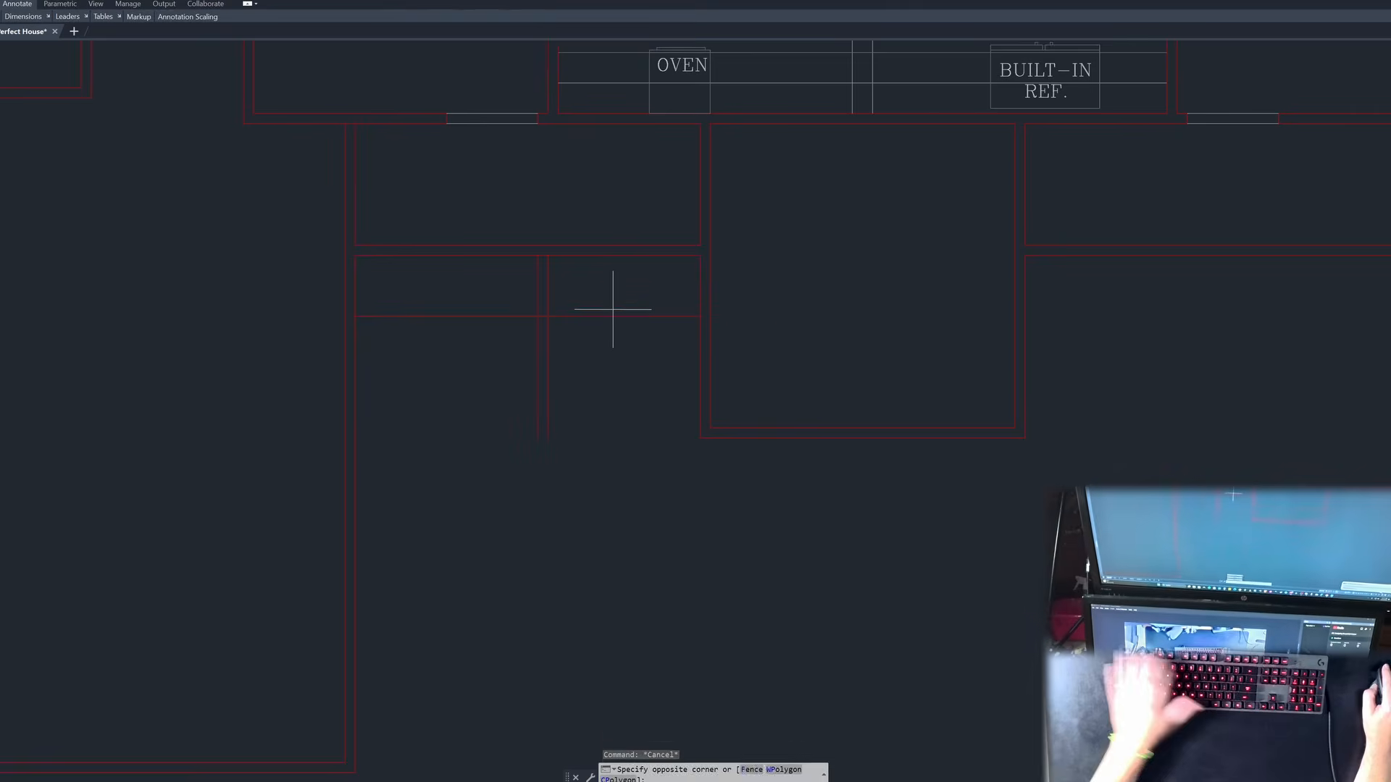
key(Delete)
Step: Offset the lower line of the horizontal wall below the oven side 3' downward as a guide line
text(o)
key(Return)
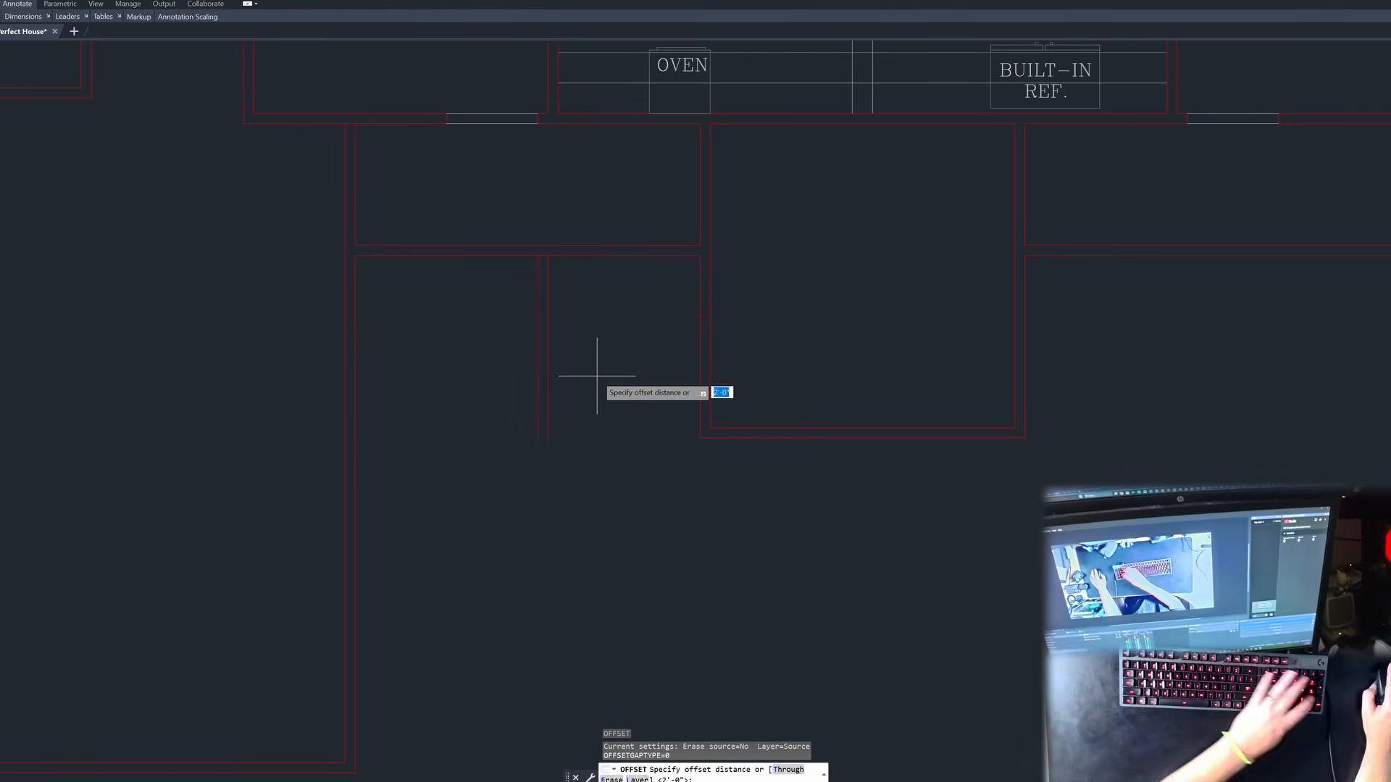
key(Return)
click(572, 256)
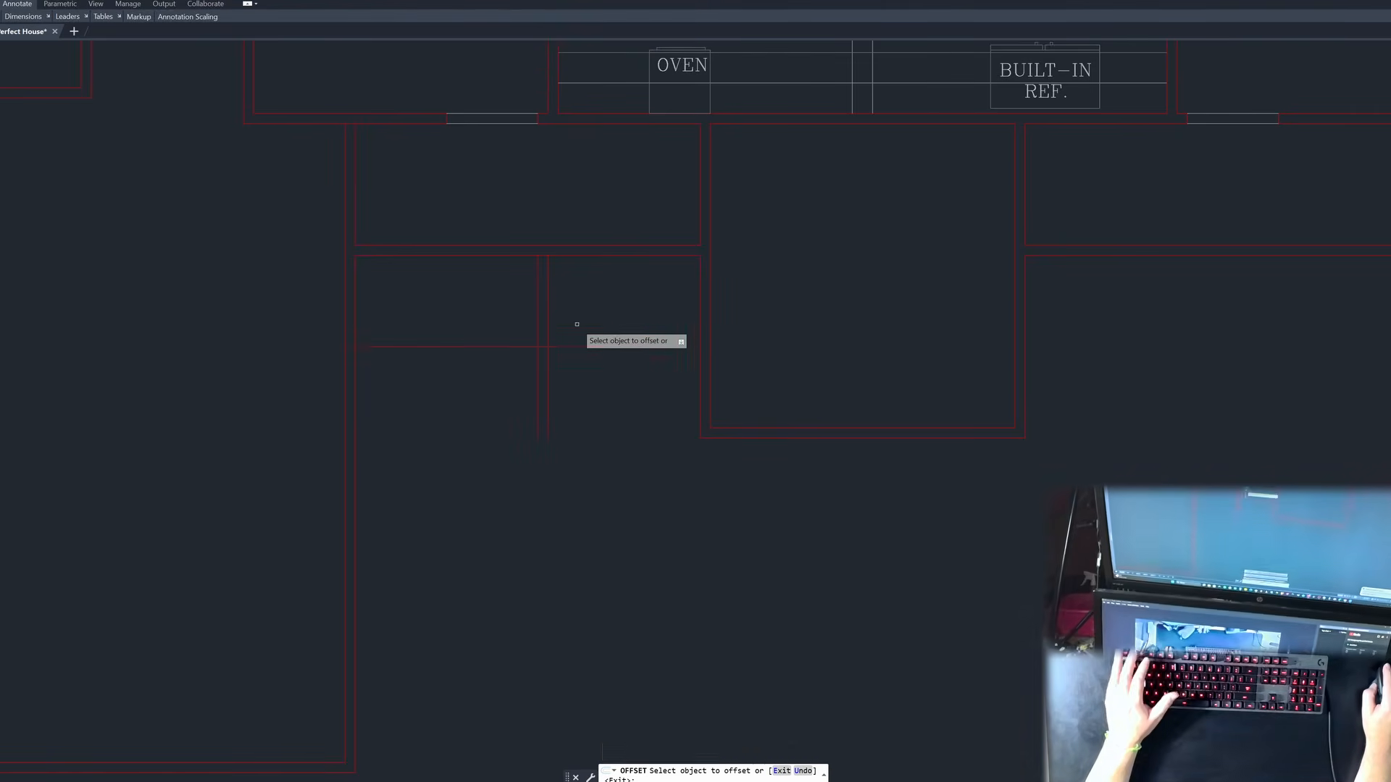
click(610, 366)
key(Escape)
key(Escape)
Step: Try a 2'8" downward offset of the guide line crossing the short dividing wall, and erase the resulting line
text(o)
key(Return)
text(2'8)
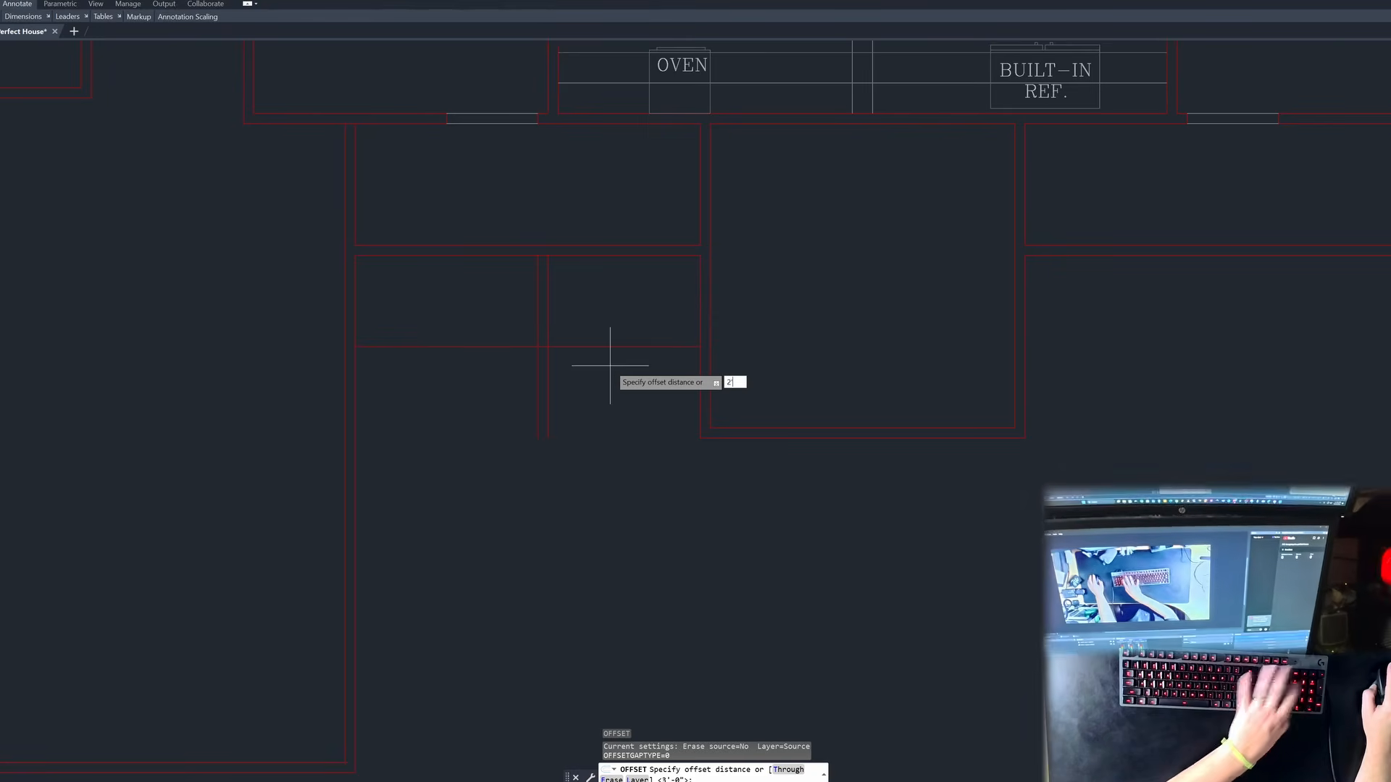
key(Return)
click(577, 347)
click(589, 431)
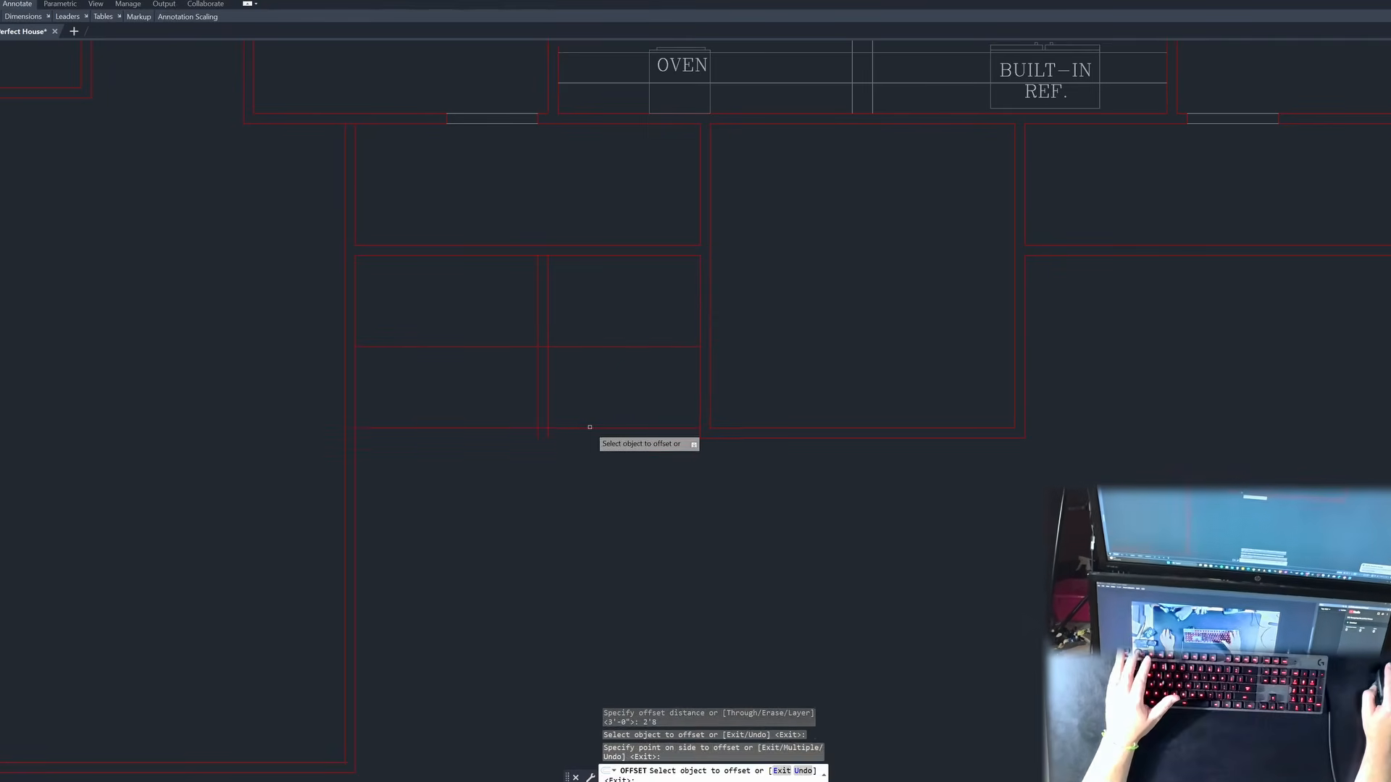
key(Escape)
key(Escape)
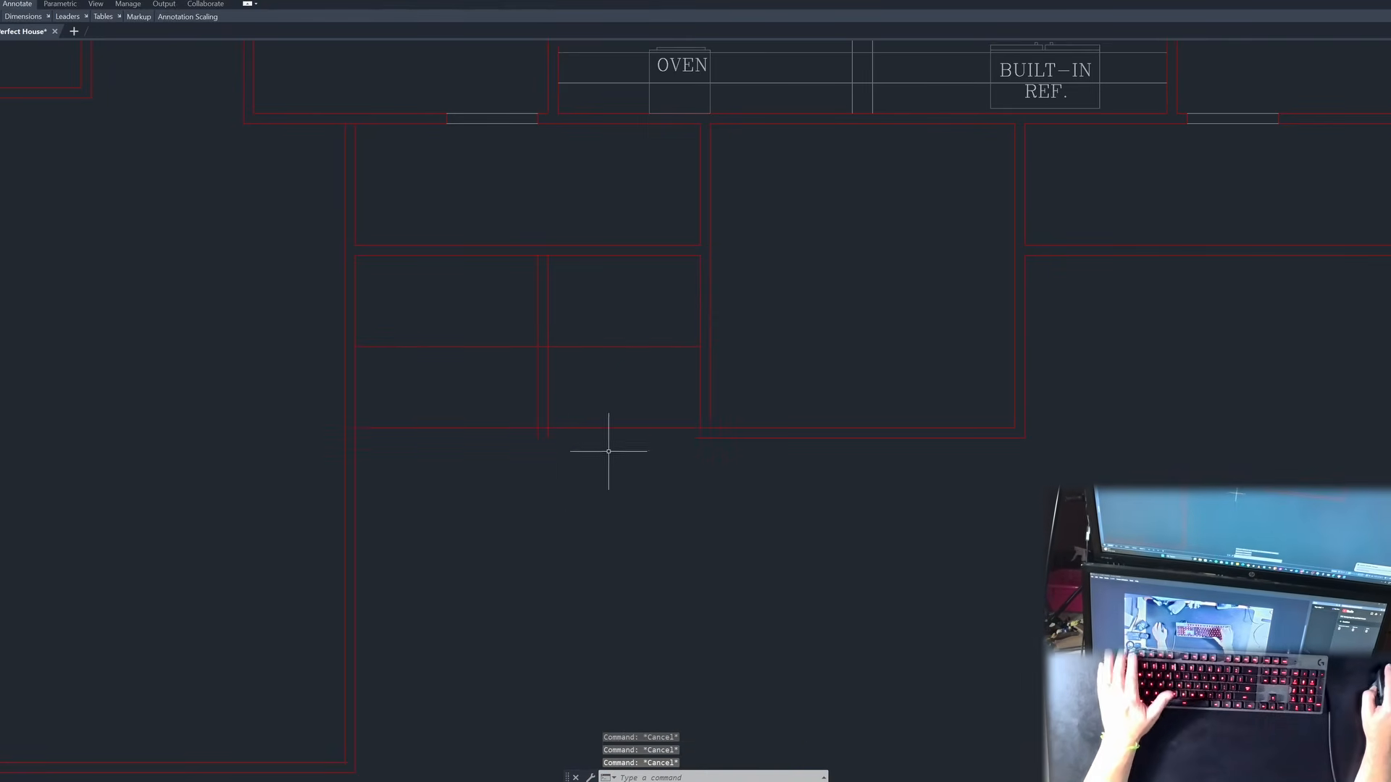
click(608, 457)
click(592, 395)
key(Delete)
key(Escape)
Step: Extend both lines of the bottom wall of the room below the kitchen leftward to the large room's vertical wall
text(ex)
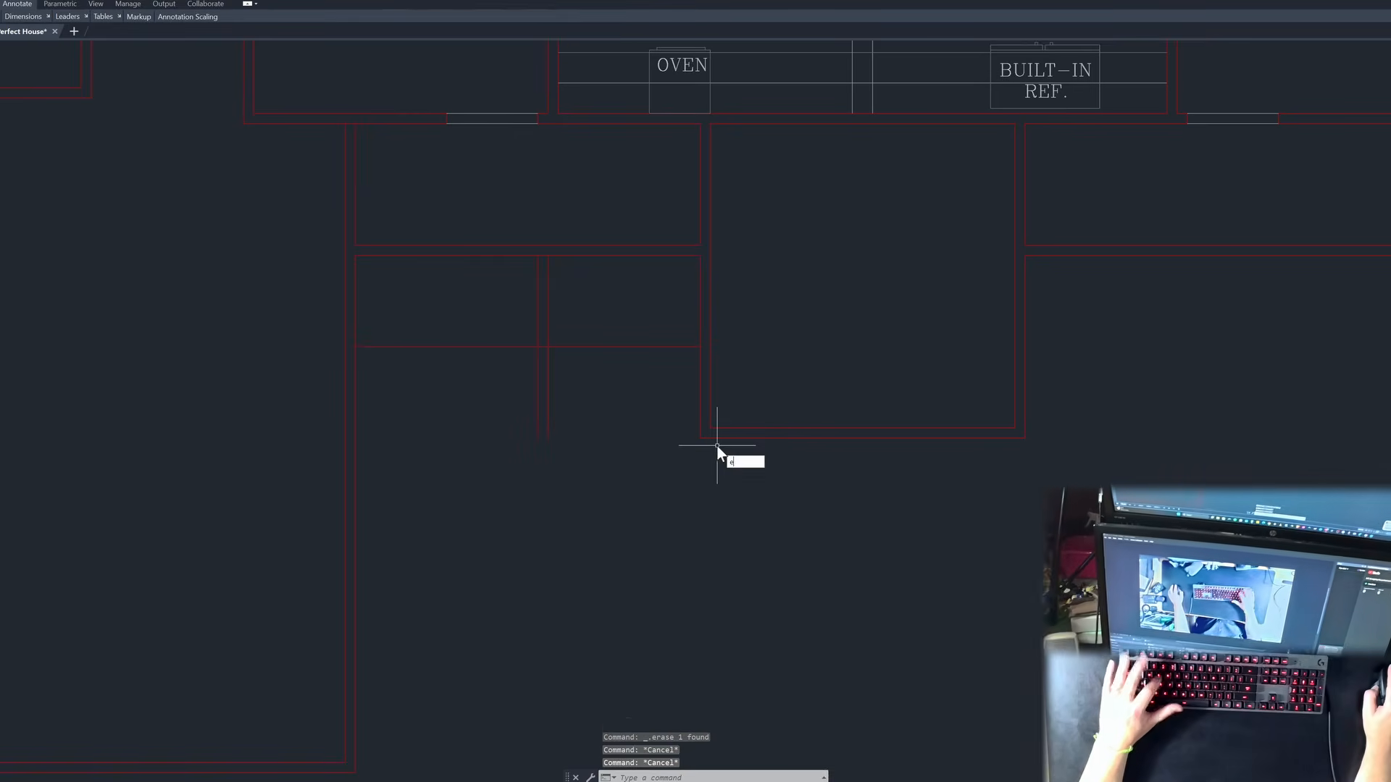
key(Return)
mouse_move(723, 413)
mouse_down()
mouse_move(722, 426)
mouse_move(532, 433)
mouse_up()
drag(593, 411, 566, 453)
key(Escape)
key(Escape)
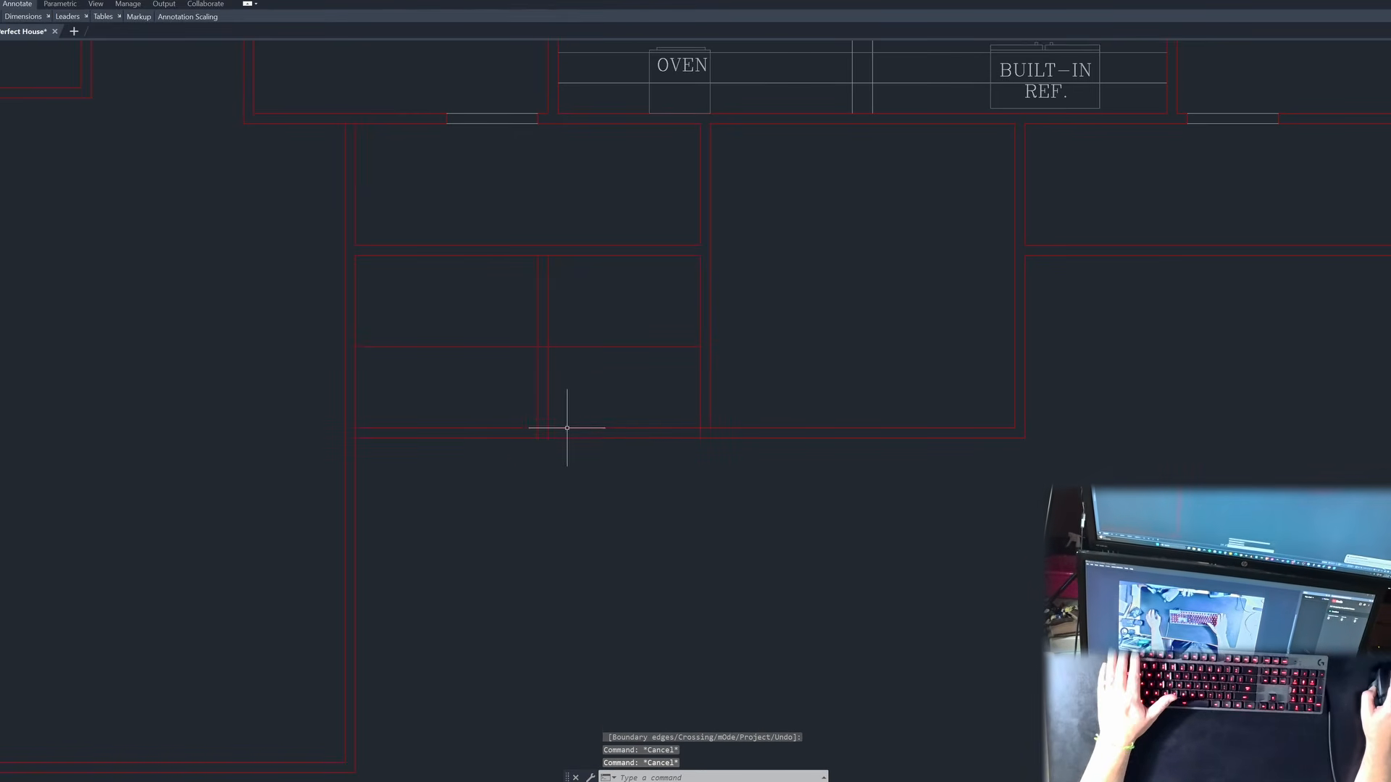
Step: Erase the horizontal guide line crossing the two small rooms beside the large room
drag(616, 384, 620, 319)
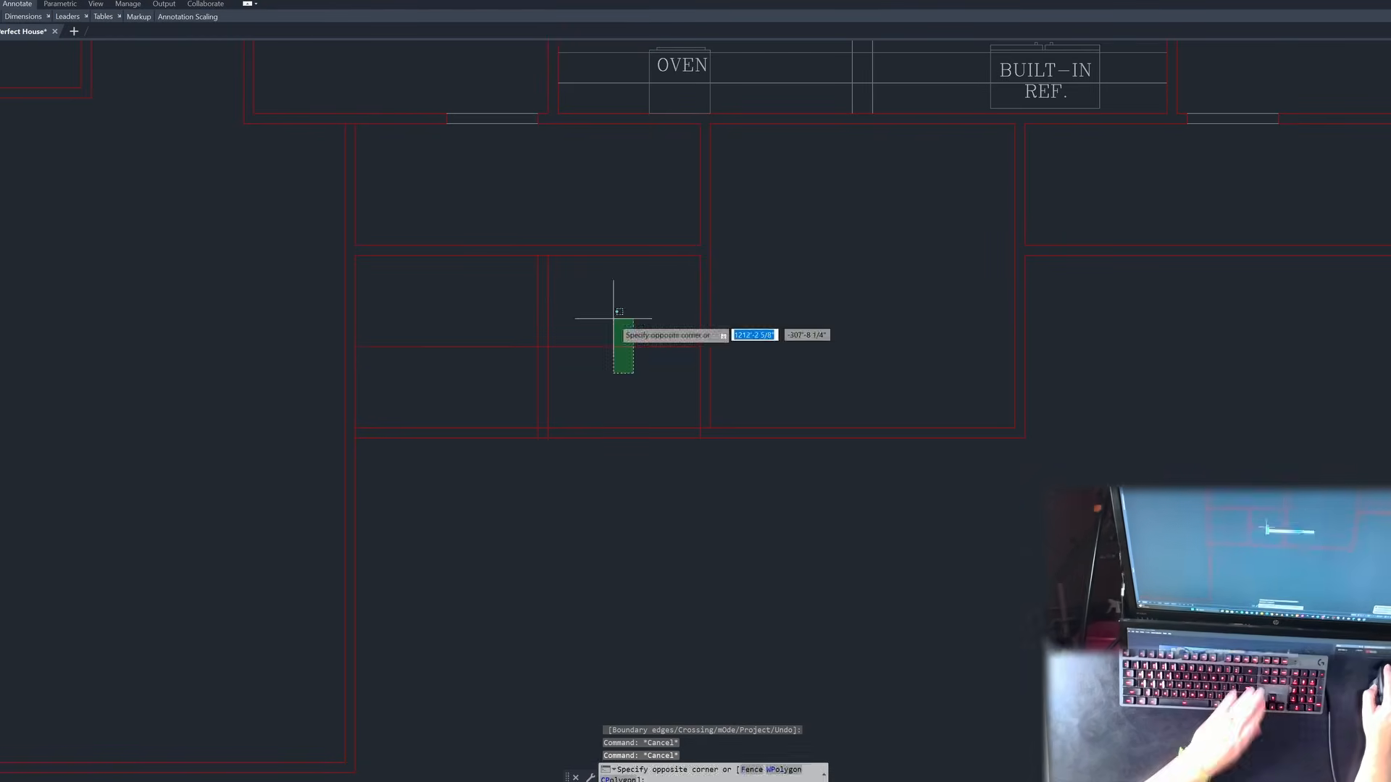
key(Delete)
scroll(634, 395, down, 2)
scroll(520, 355, up, 2)
key(Escape)
key(Escape)
key(Escape)
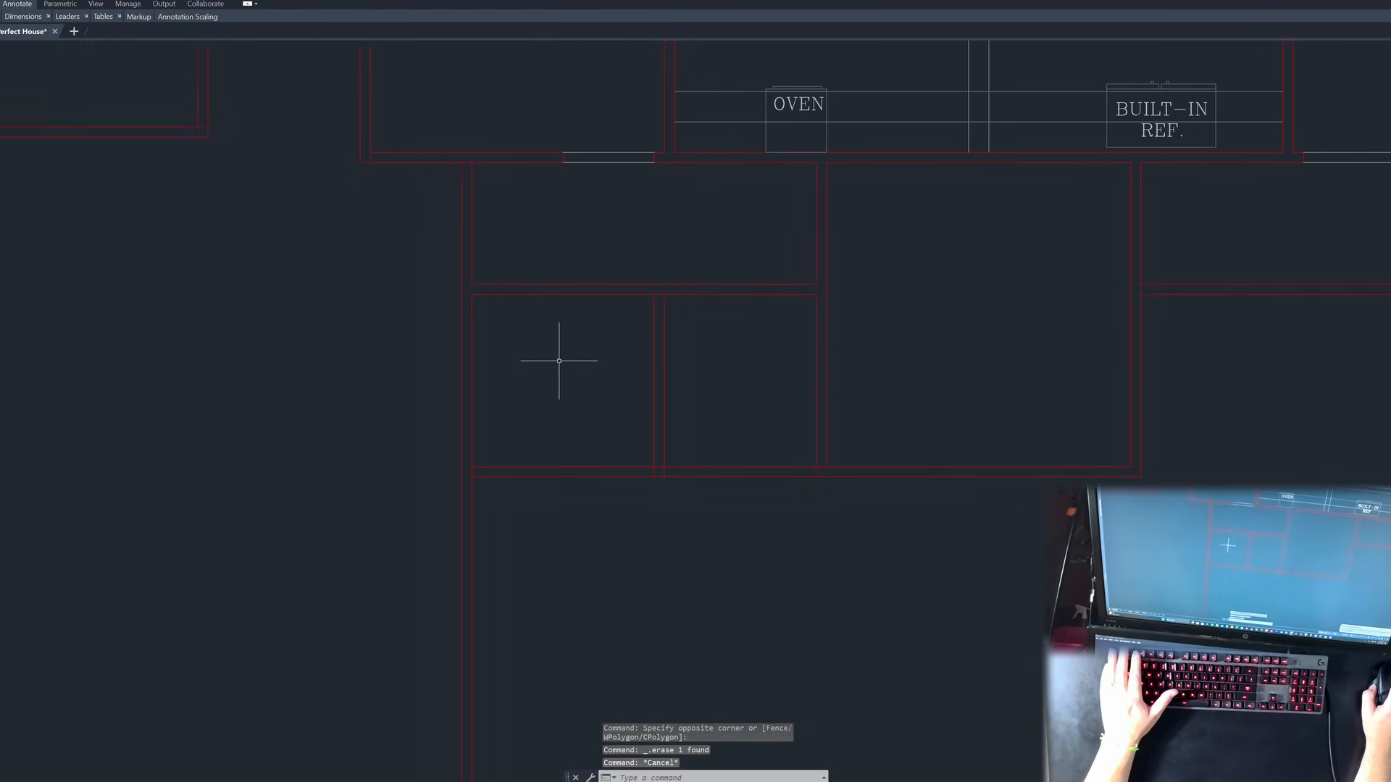
Step: Trim the line crossing the junction where the large room's right wall meets the horizontal wall near the oven-side opening
scroll(537, 391, down, 2)
scroll(477, 221, up, 4)
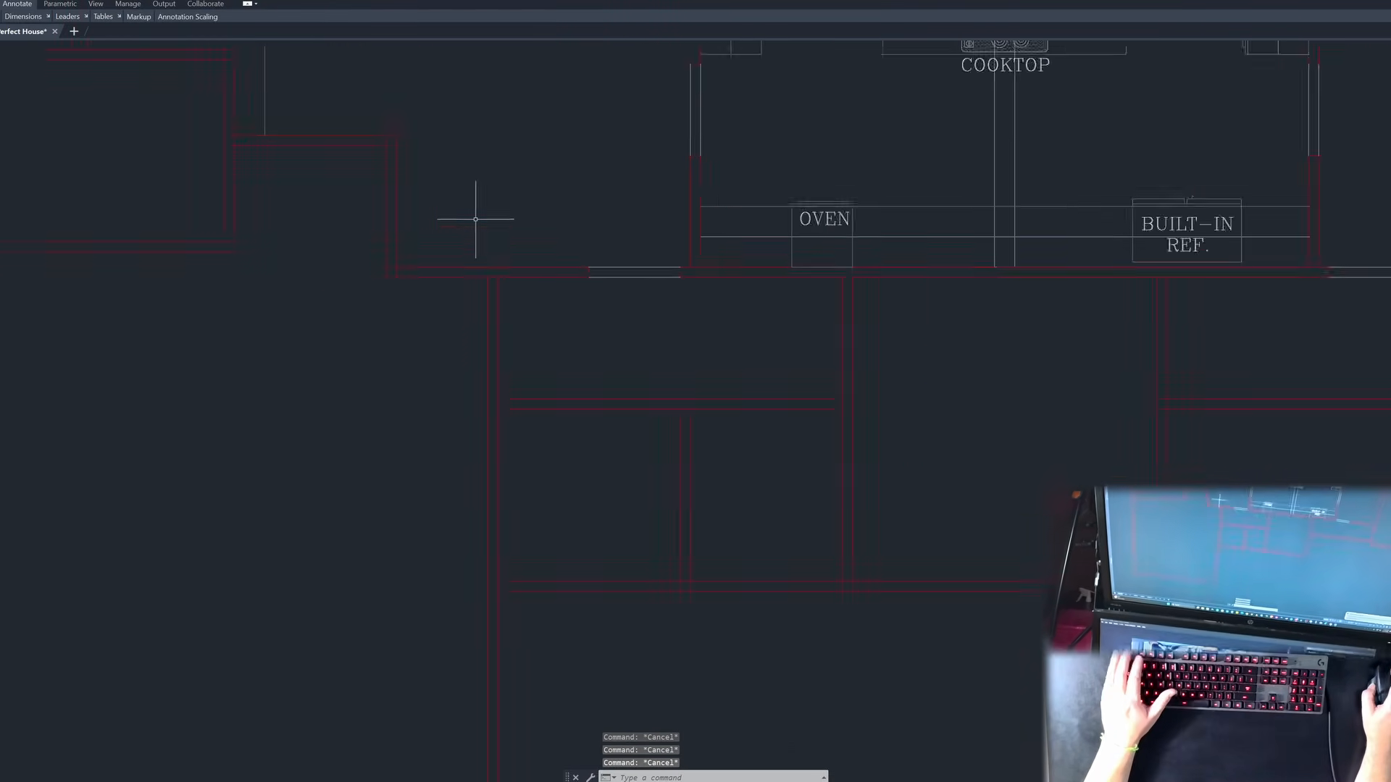
right_click(484, 275)
click(514, 300)
scroll(551, 343, down, 4)
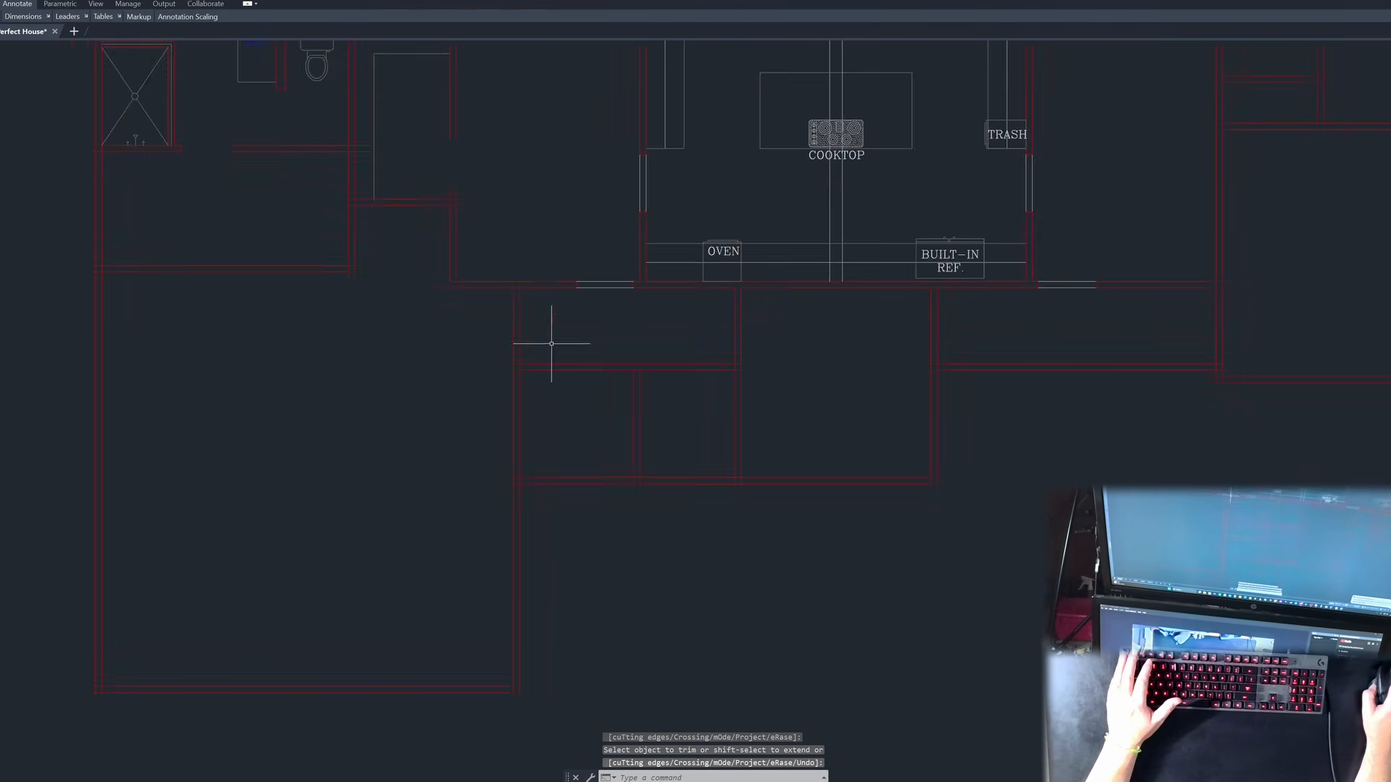
Step: Trim the wall junctions at both ends of the small rooms' divider and where the adjacent room's left wall meets the bottom wall
scroll(551, 343, up, 6)
click(538, 326)
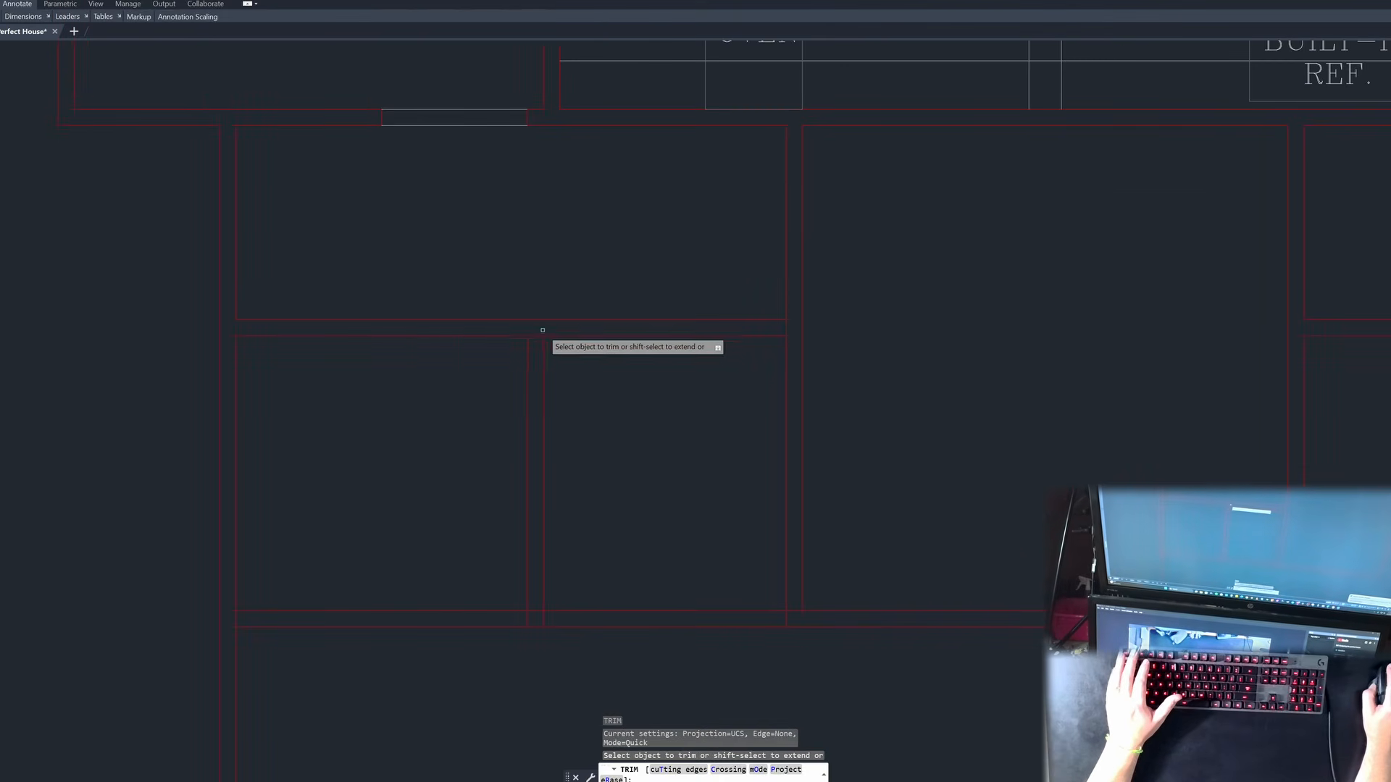
click(534, 619)
click(557, 618)
click(518, 614)
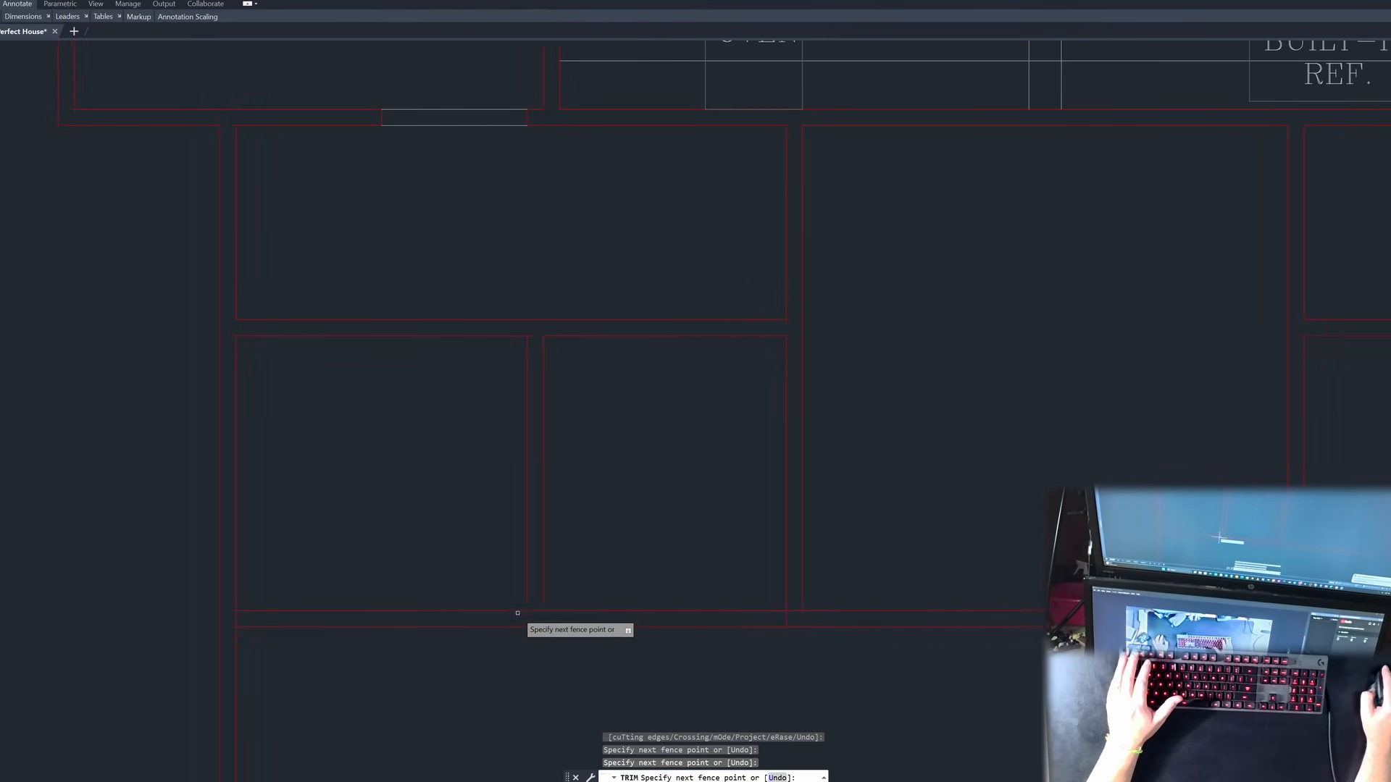
drag(518, 614, 515, 614)
mouse_move(792, 603)
mouse_down()
mouse_move(785, 620)
mouse_move(761, 621)
mouse_up()
key(space)
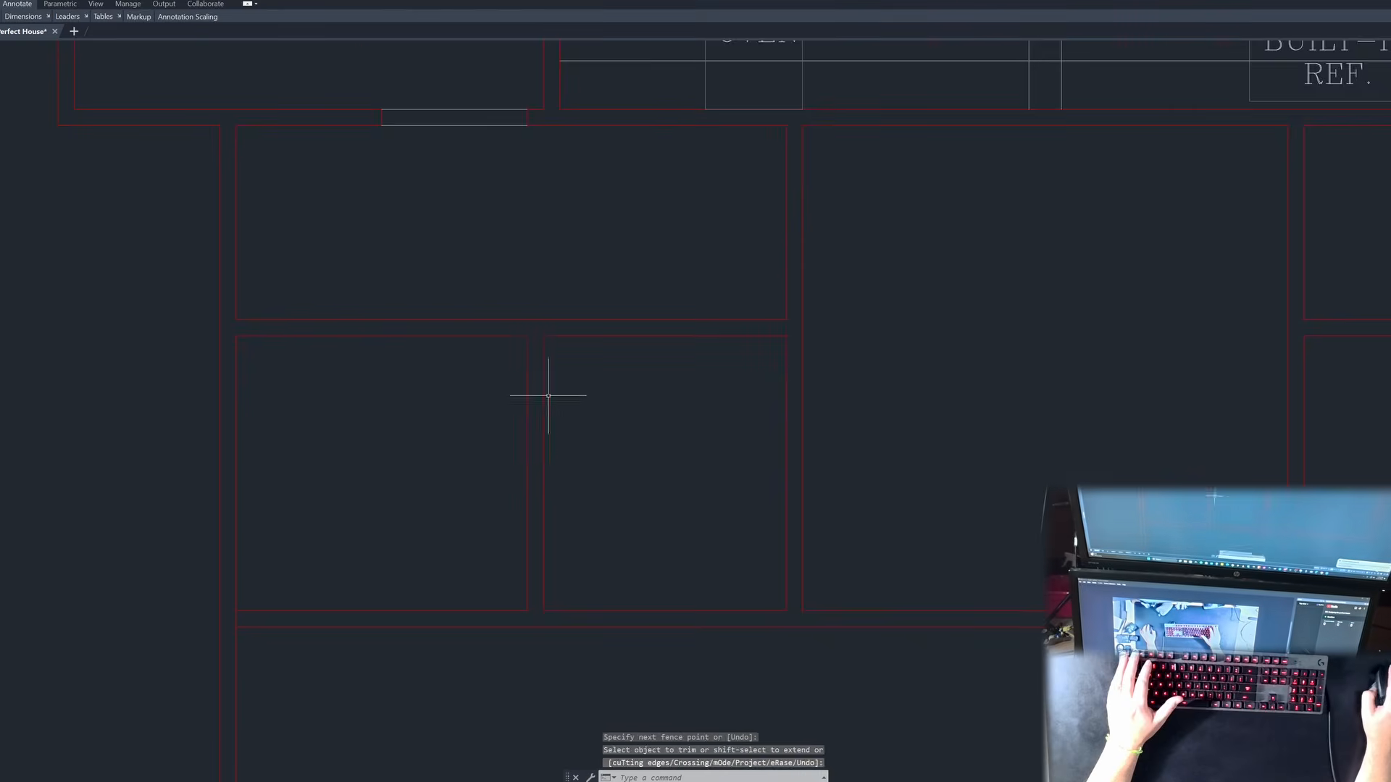
scroll(548, 395, down, 3)
key(Escape)
key(Escape)
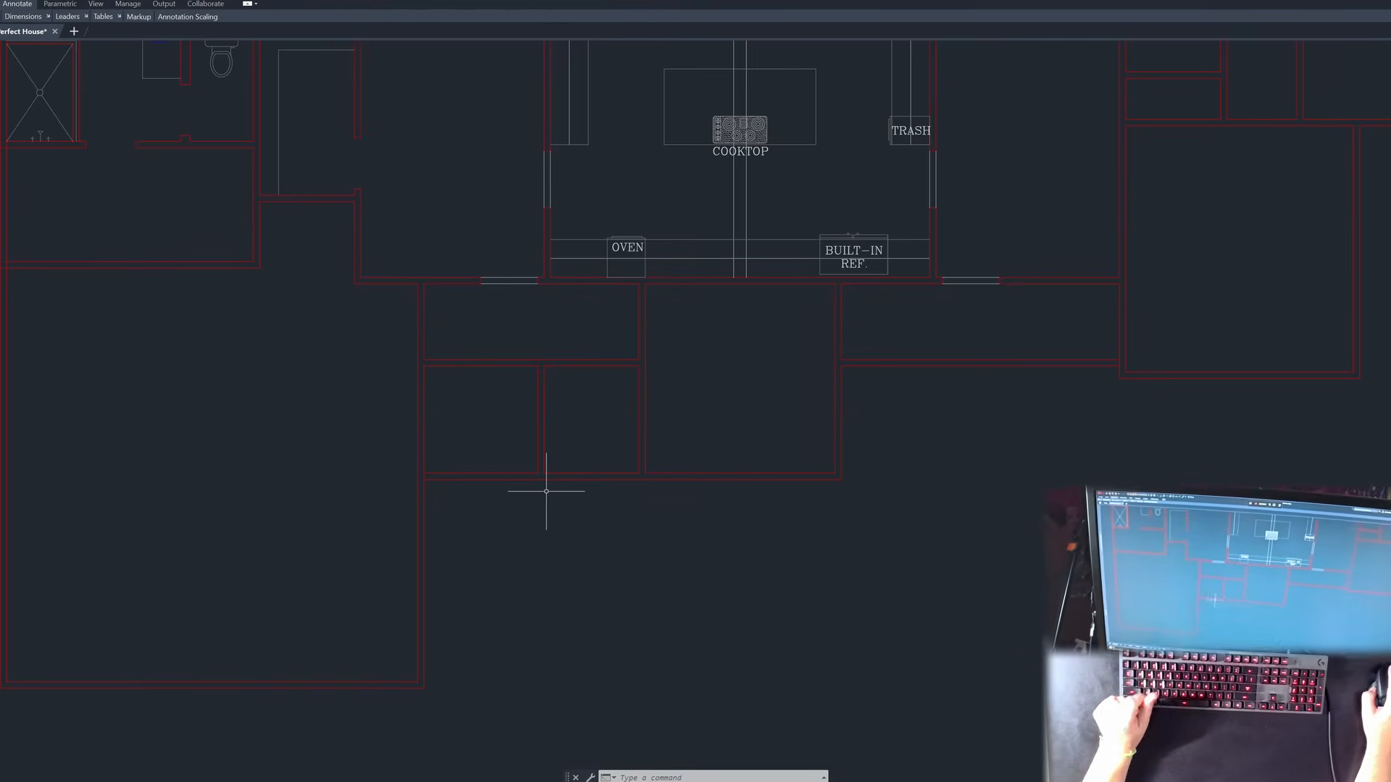
Step: Examine the floor plan layout below the kitchen and around the right wing's lower room
scroll(441, 449, down, 3)
key(Escape)
key(Escape)
key(Escape)
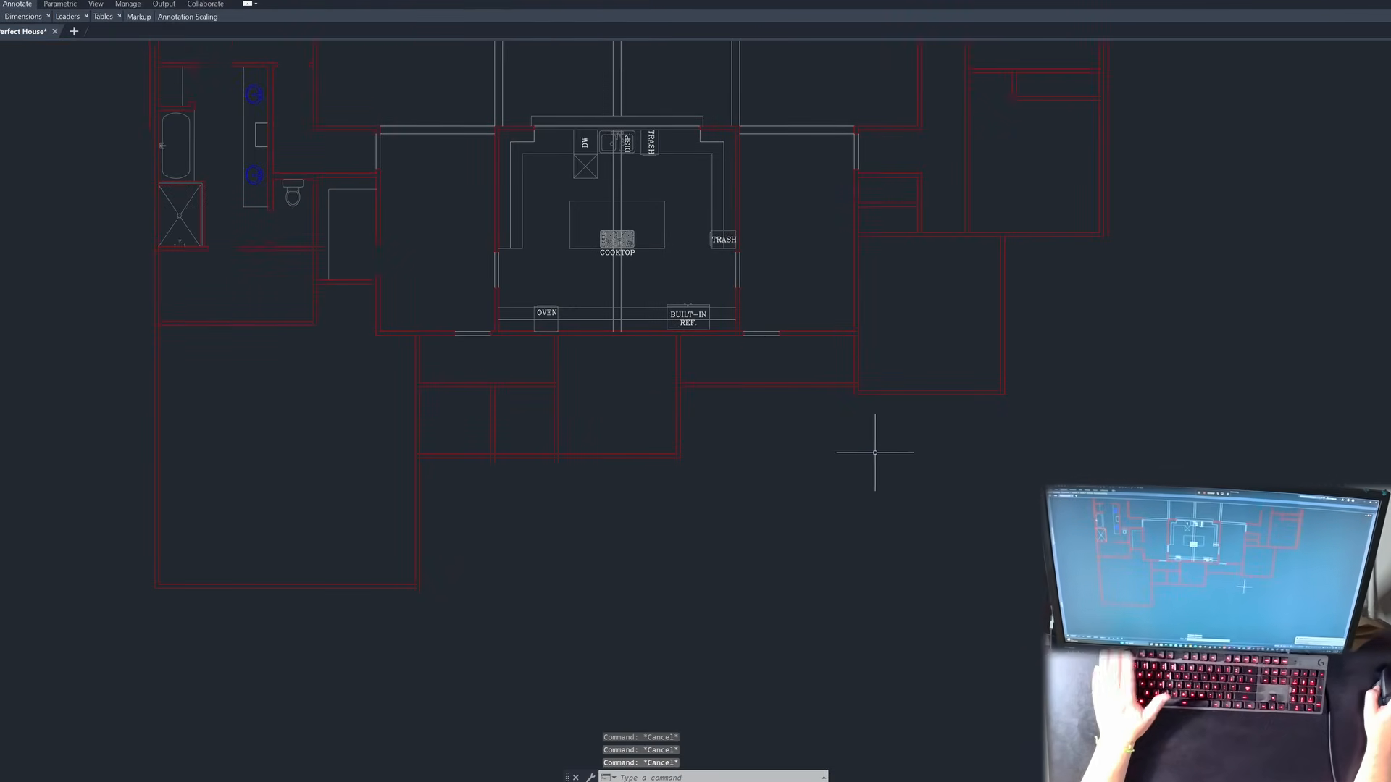
scroll(485, 389, down, 3)
scroll(755, 389, up, 3)
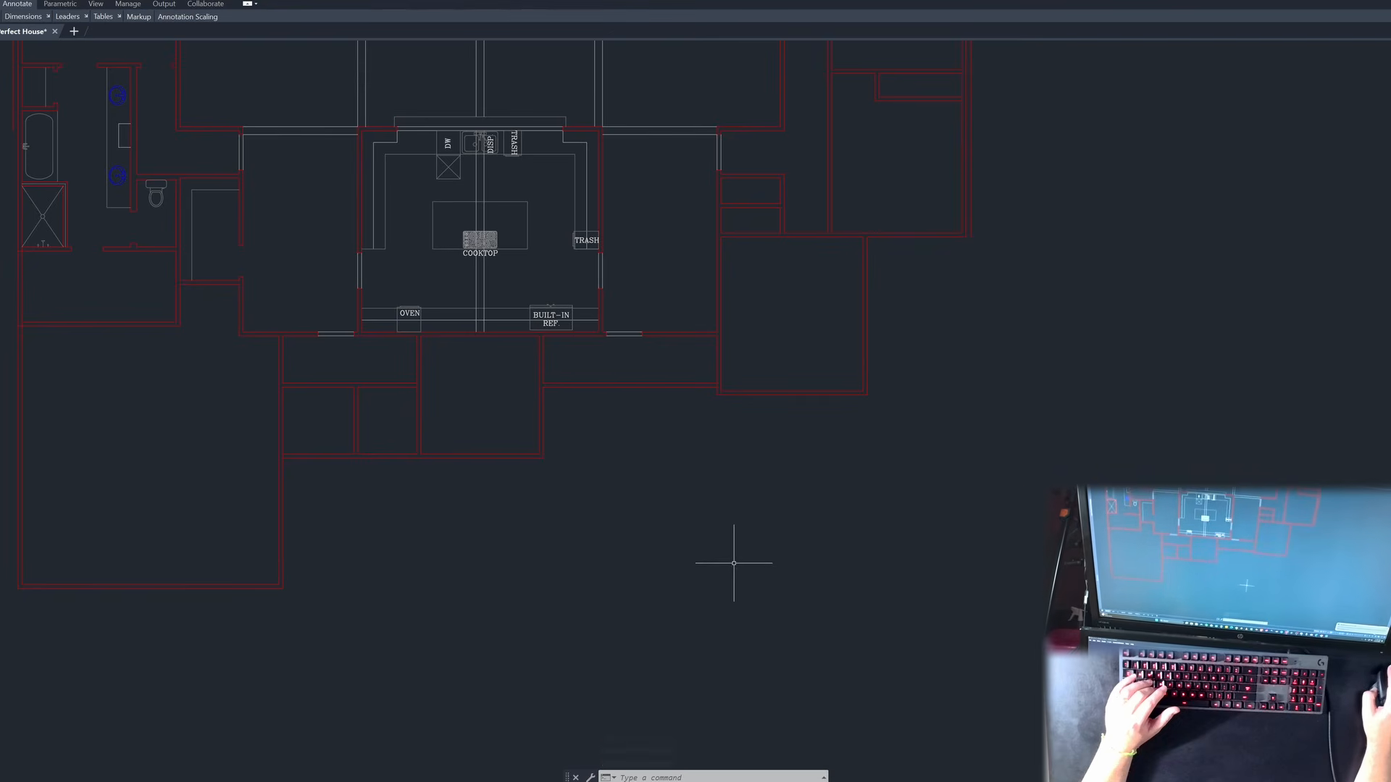
scroll(784, 384, down, 3)
scroll(726, 404, up, 5)
scroll(823, 420, down, 2)
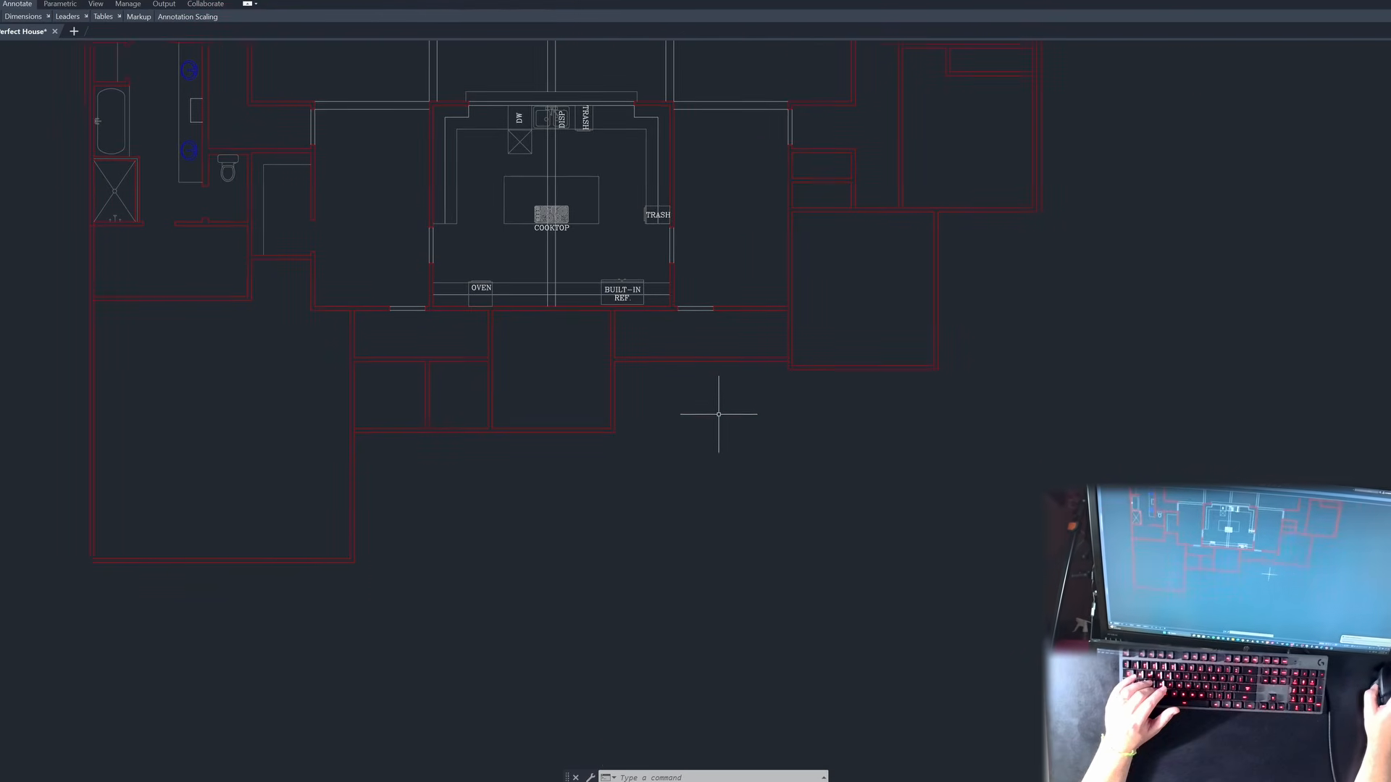
scroll(775, 432, up, 2)
key(Escape)
key(Escape)
key(Escape)
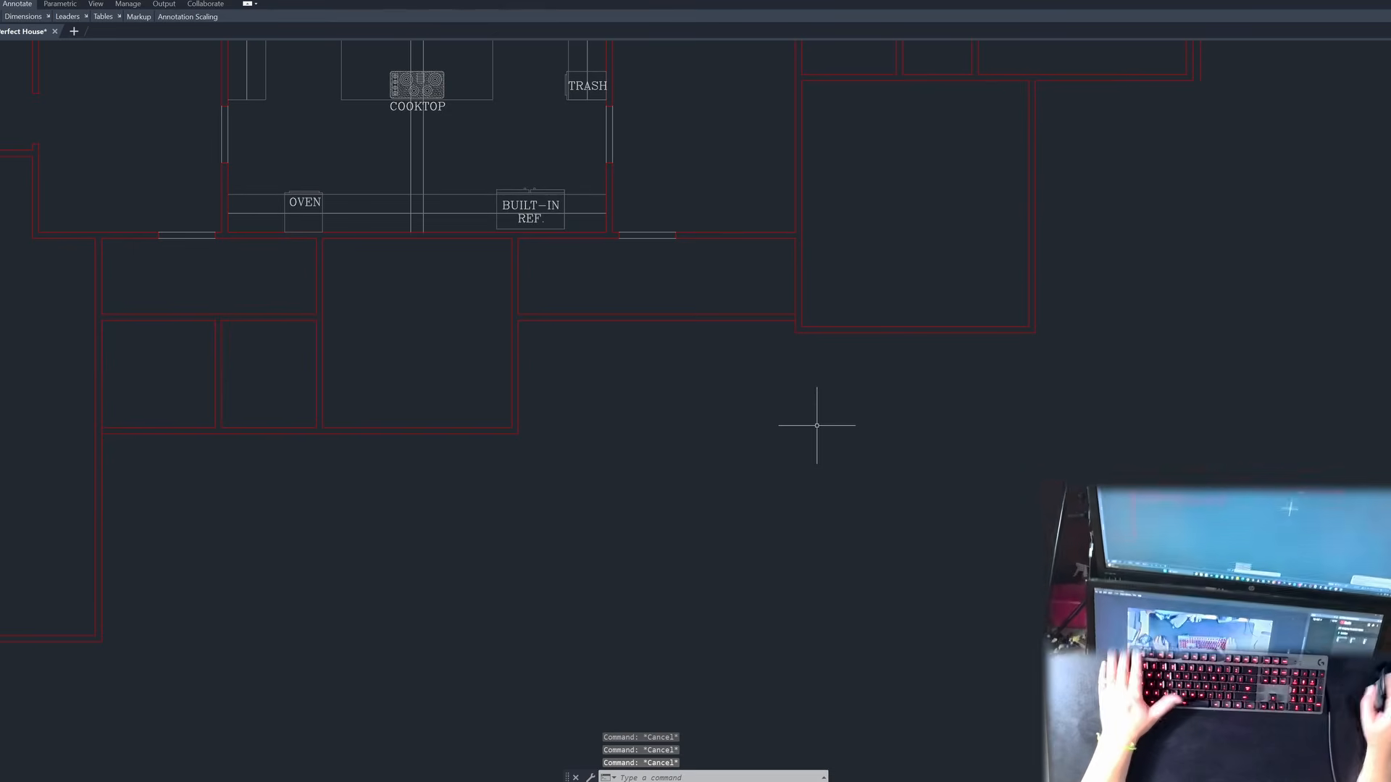
text(o)
key(Return)
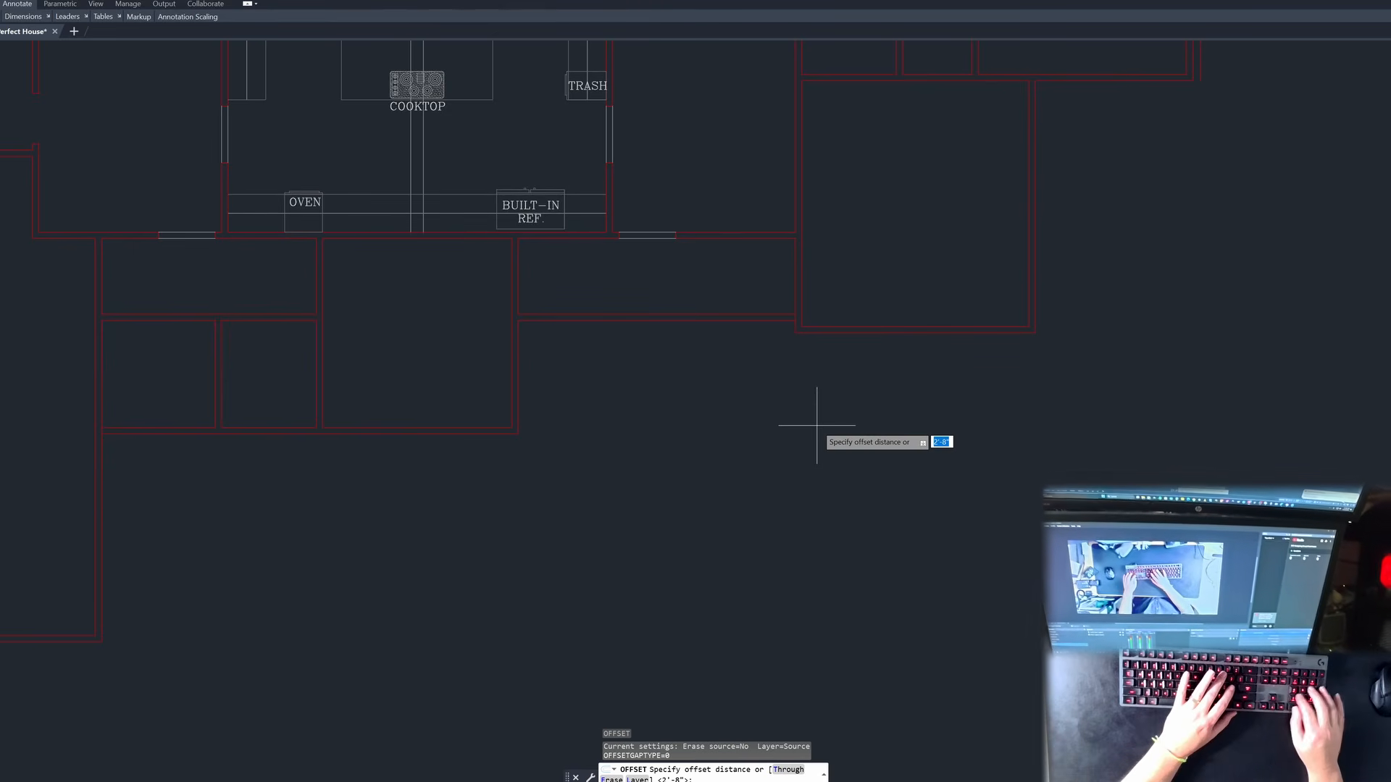
key(Return)
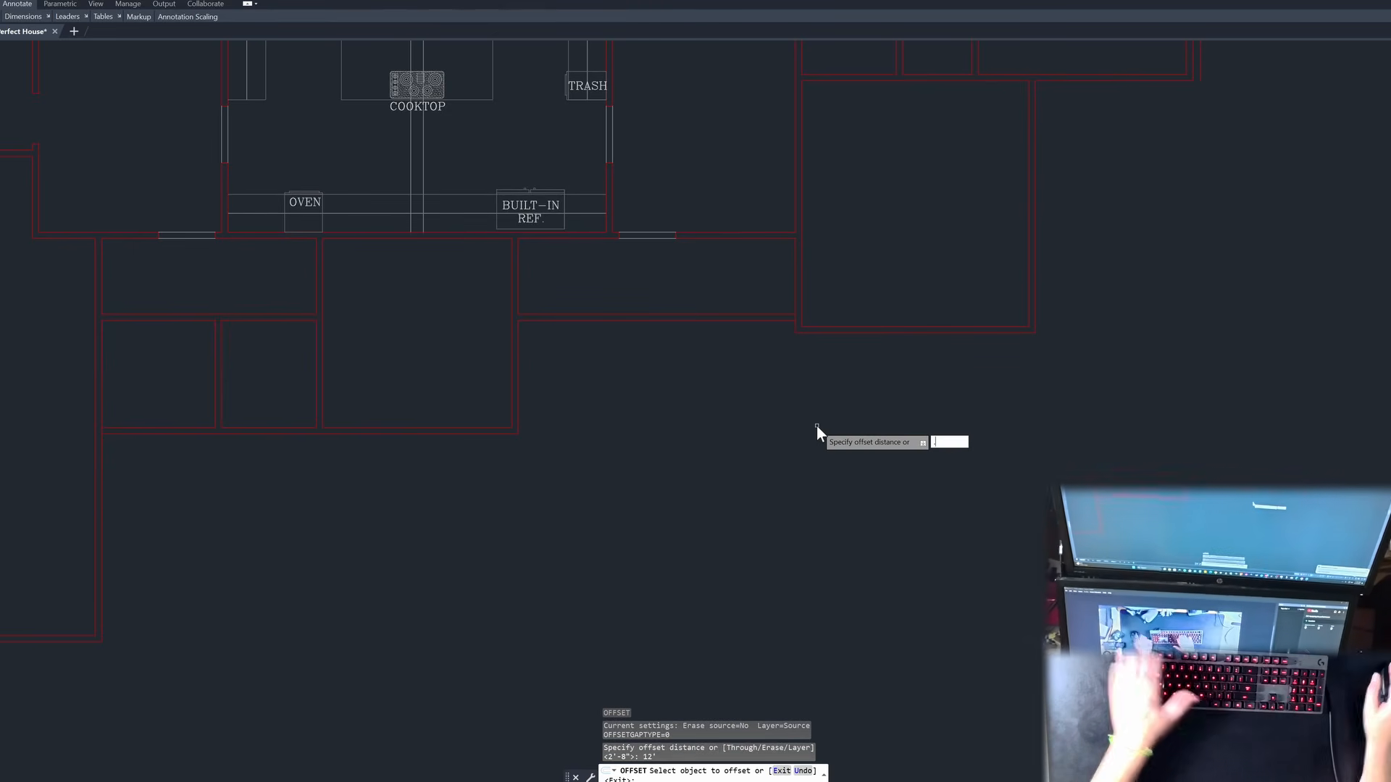
key(Return)
key(Return)
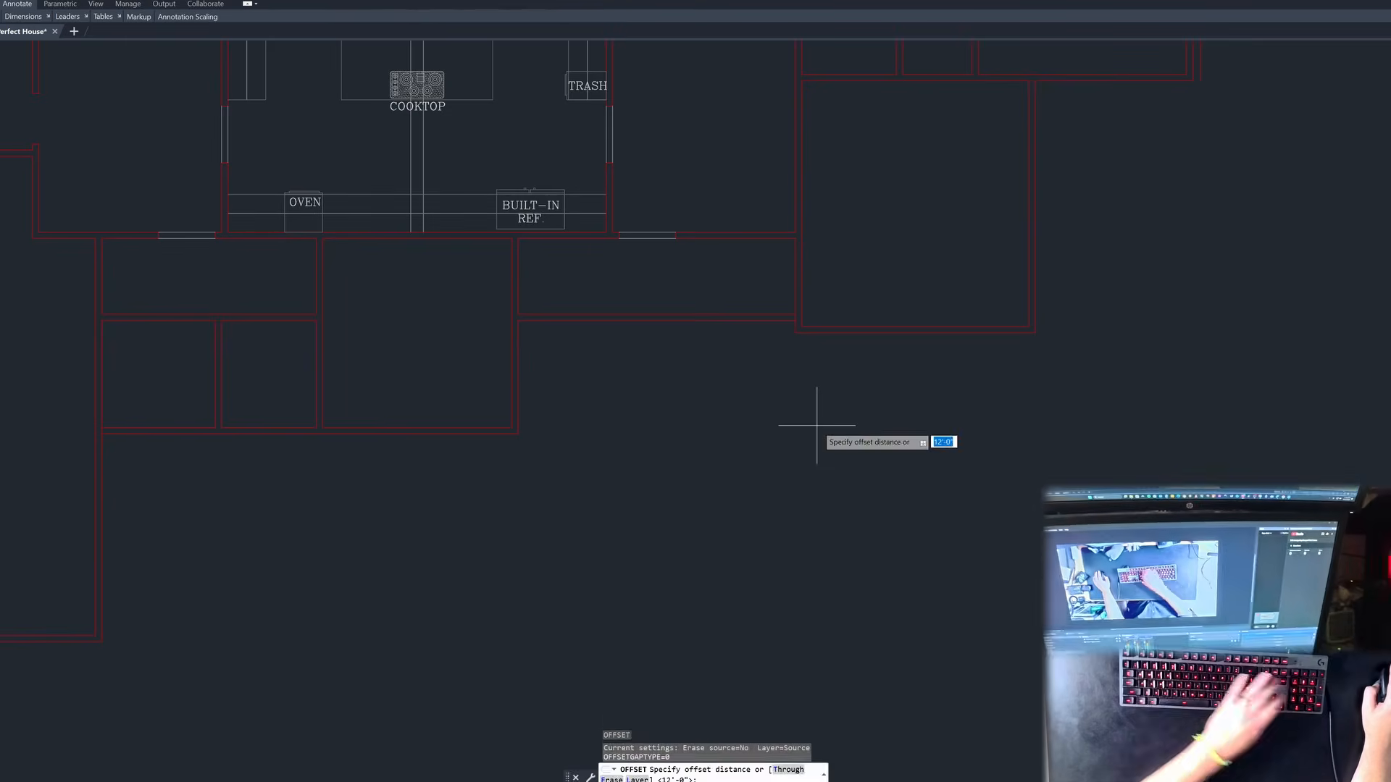
key(Escape)
key(Escape)
key(Escape)
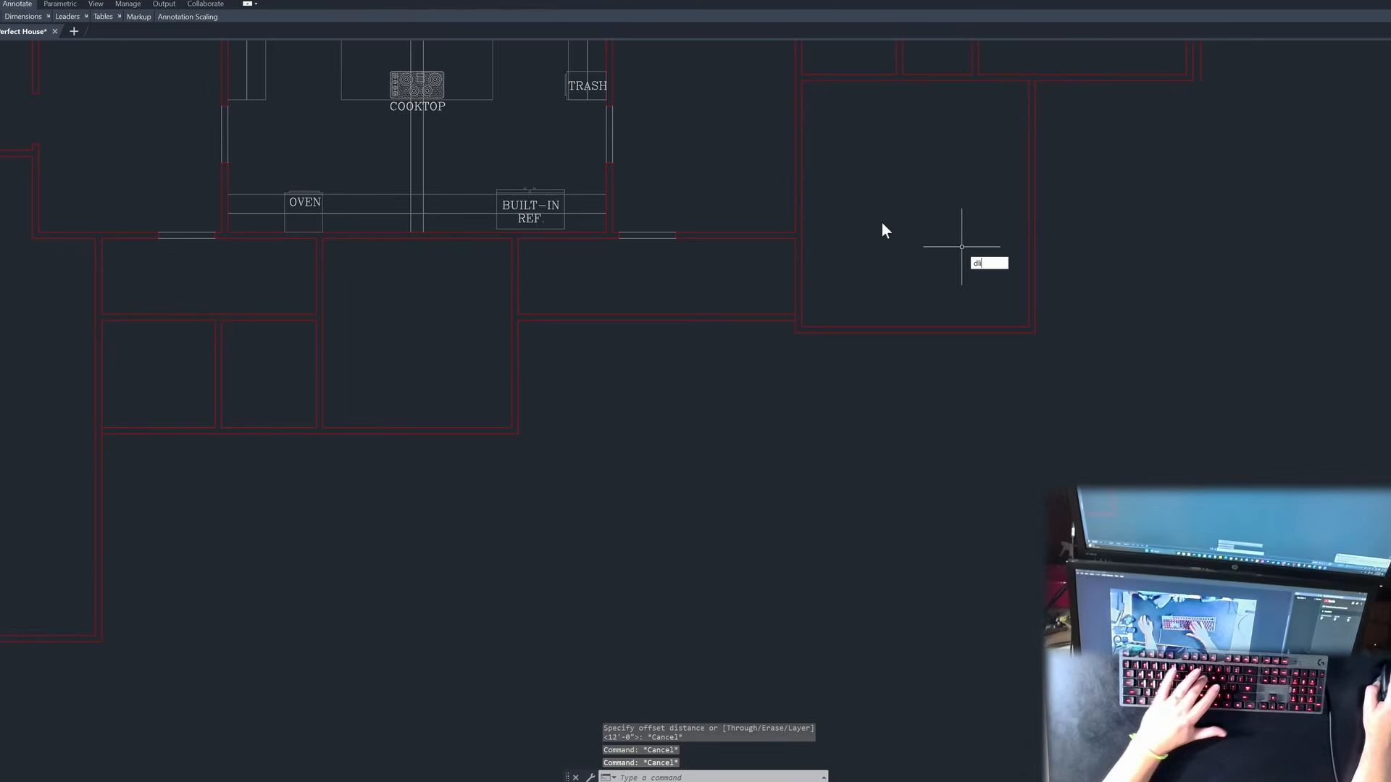
Step: Measure the inside width of the right wing's lower room
text(dli)
key(Return)
click(801, 203)
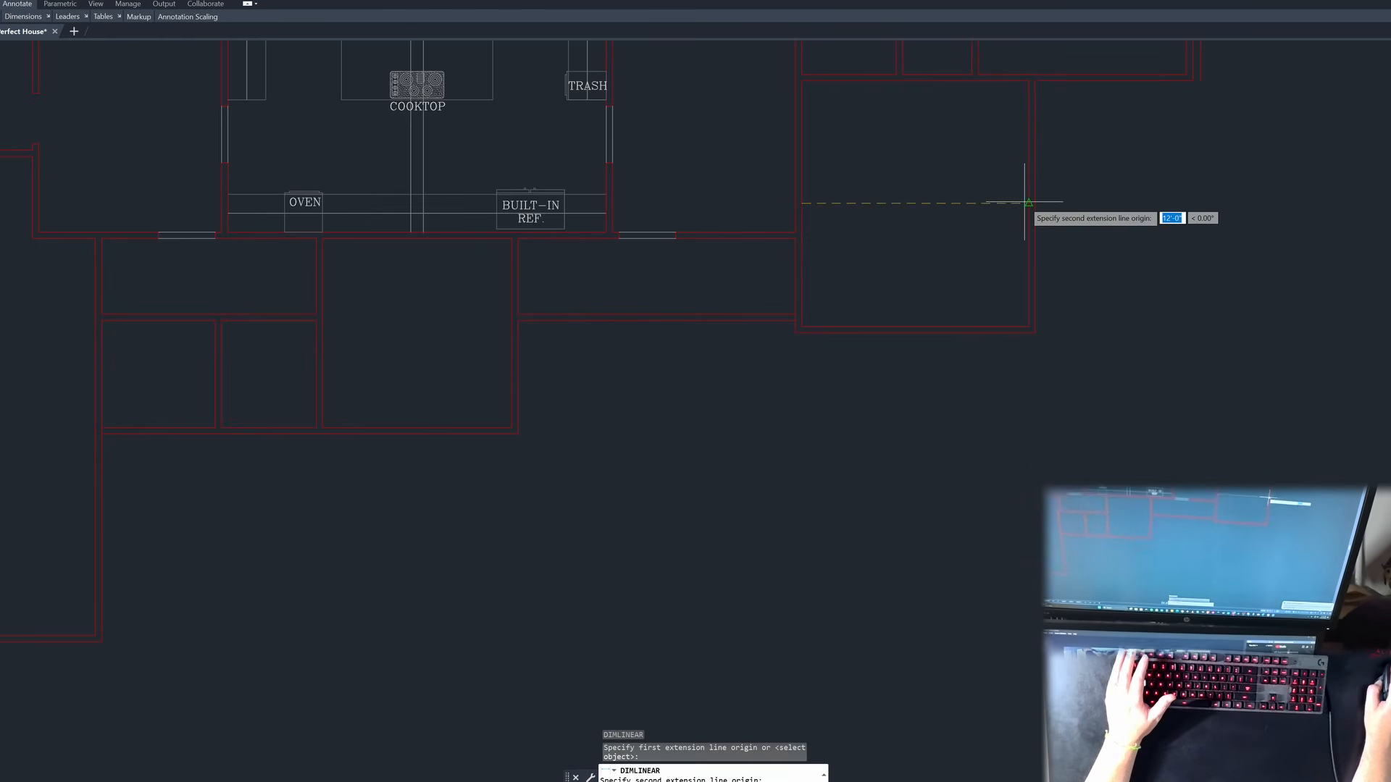
click(1027, 202)
key(Escape)
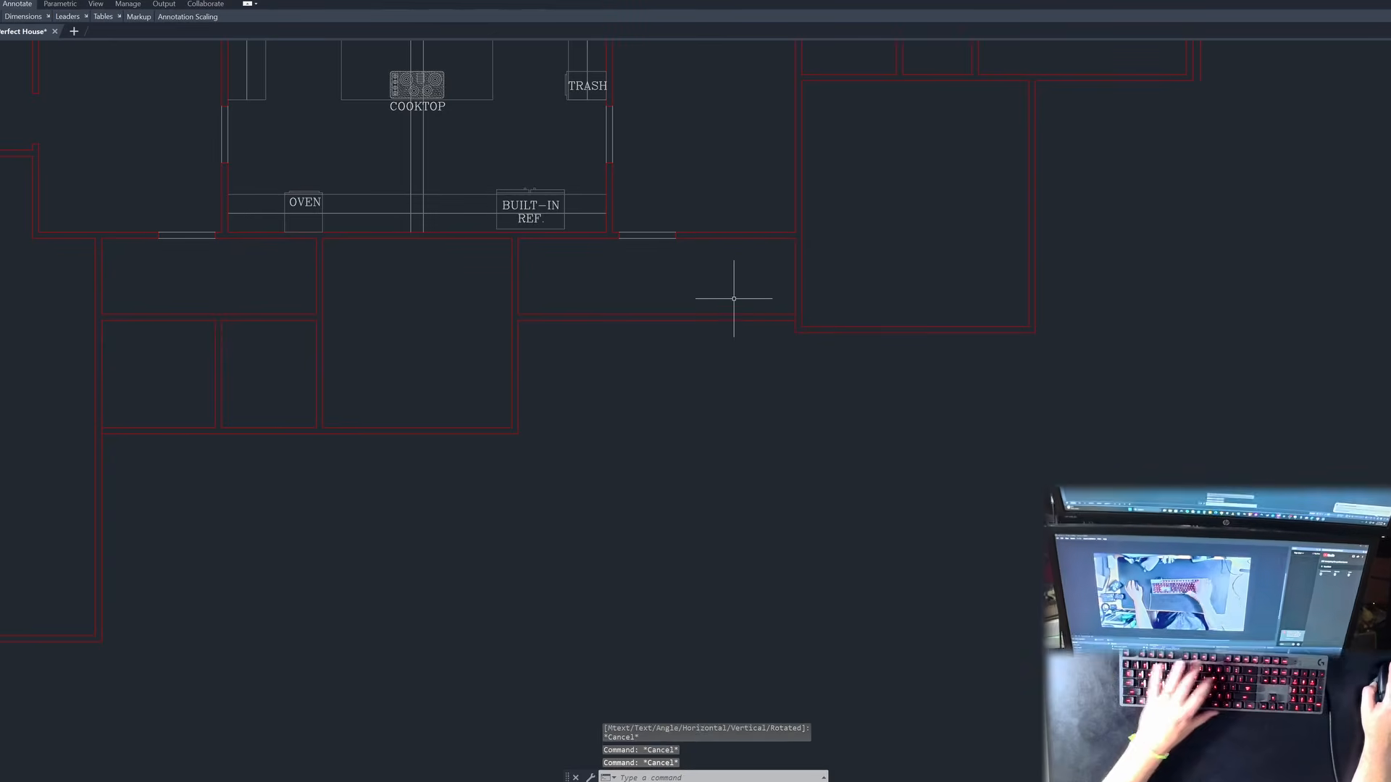
Step: Offset the lower line of the horizontal wall below the built-in refrigerator side 12' downward
text(o)
key(Return)
text(12')
key(Return)
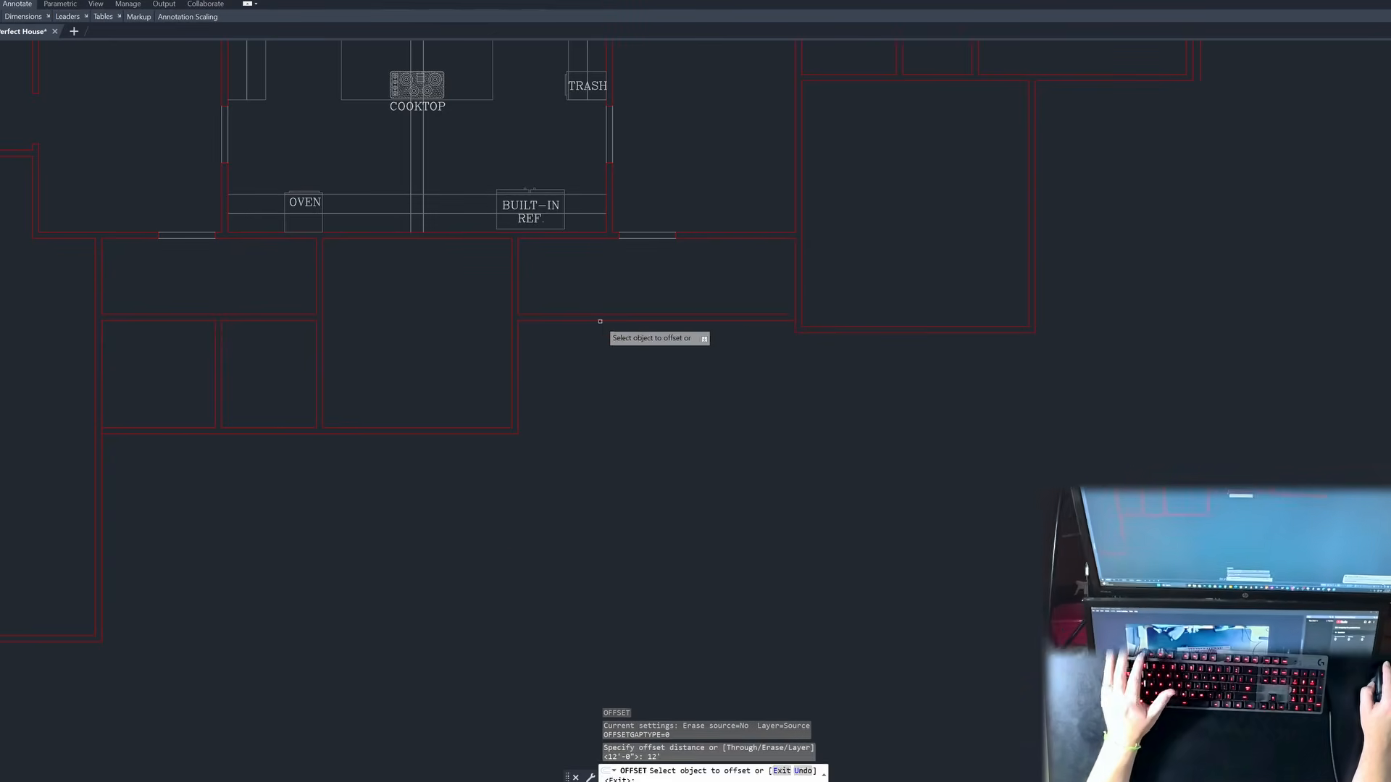
click(600, 321)
click(628, 439)
key(Escape)
key(Escape)
Step: Offset the new horizontal line 4" downward to form the bottom wall of the new room
text(o)
key(Return)
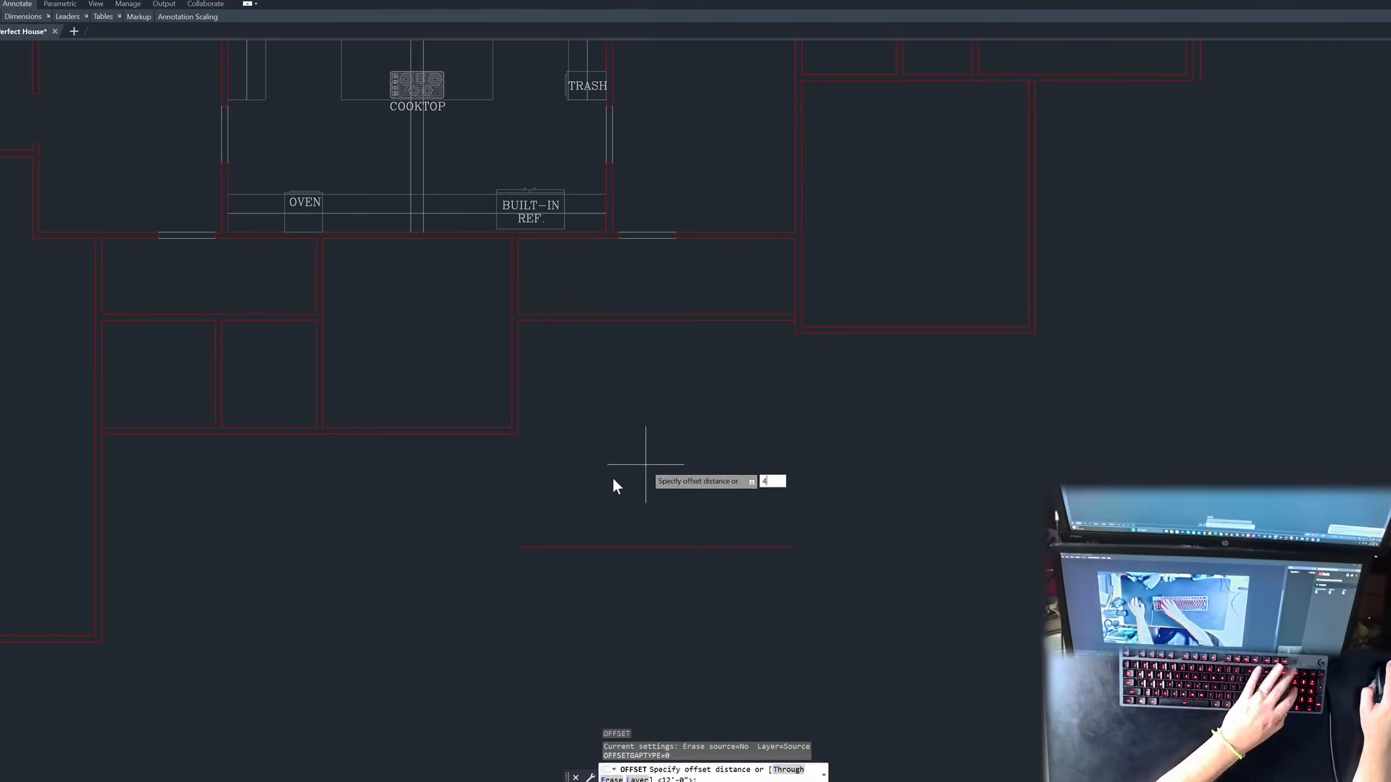
text(4)
key(Return)
click(566, 548)
click(624, 583)
key(Escape)
key(Escape)
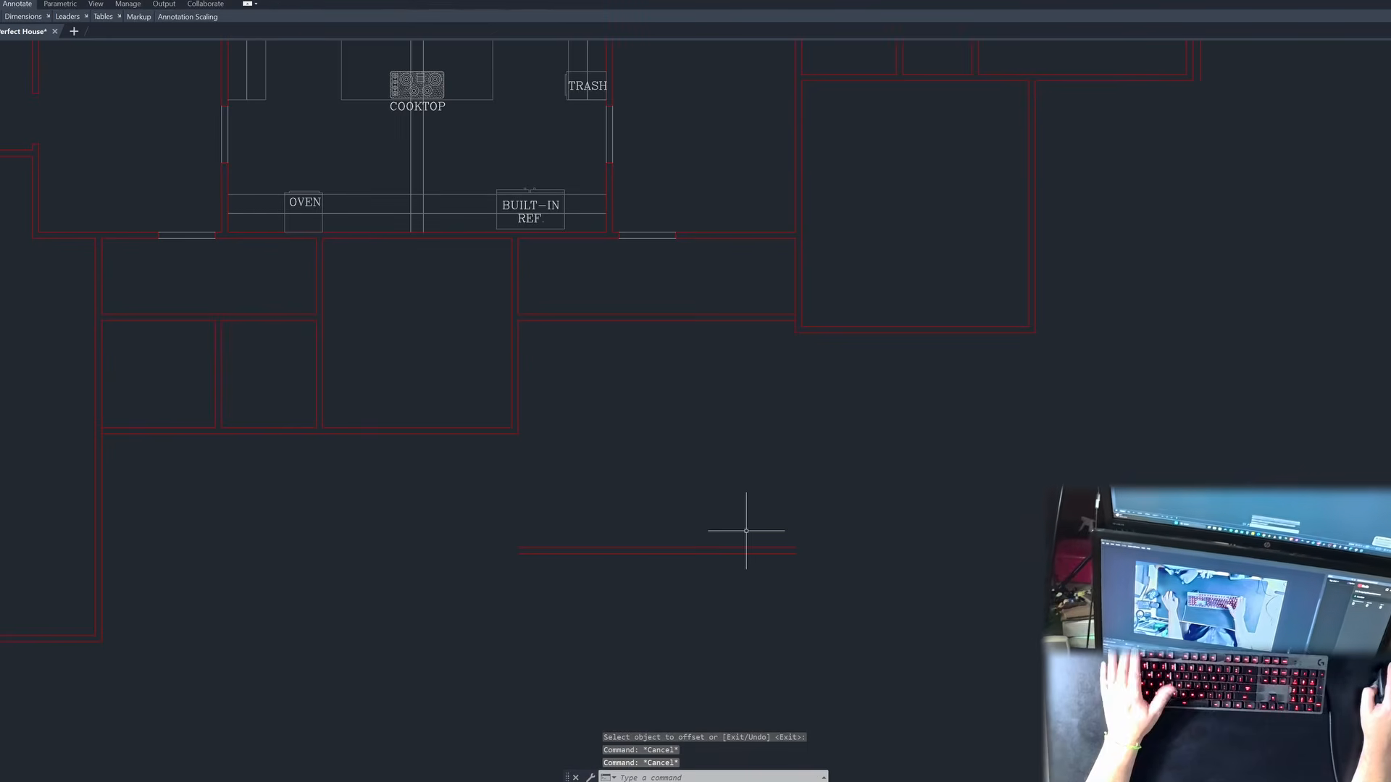
Step: Fillet the new bottom wall's lines with the matching left and right wall lines to close both corners of the room
text(f)
key(Return)
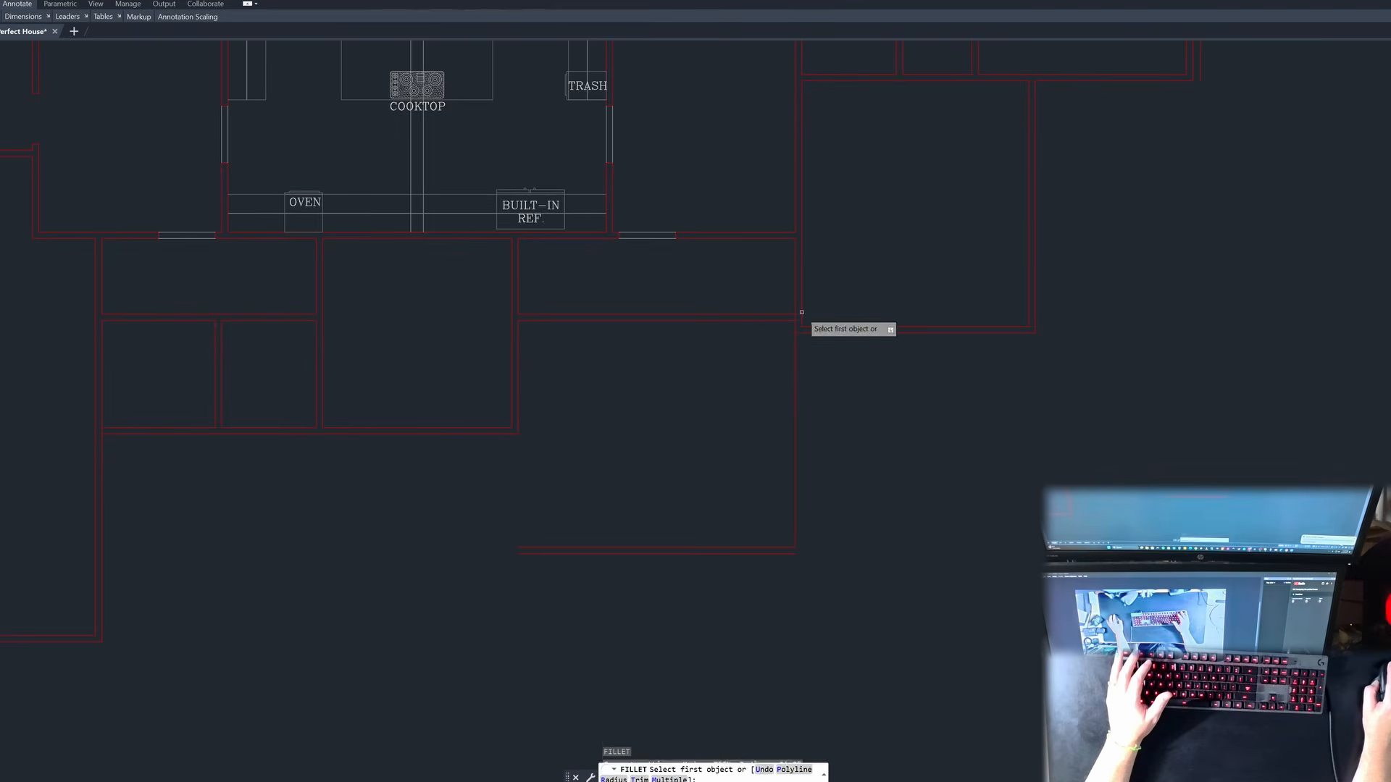
click(778, 553)
key(space)
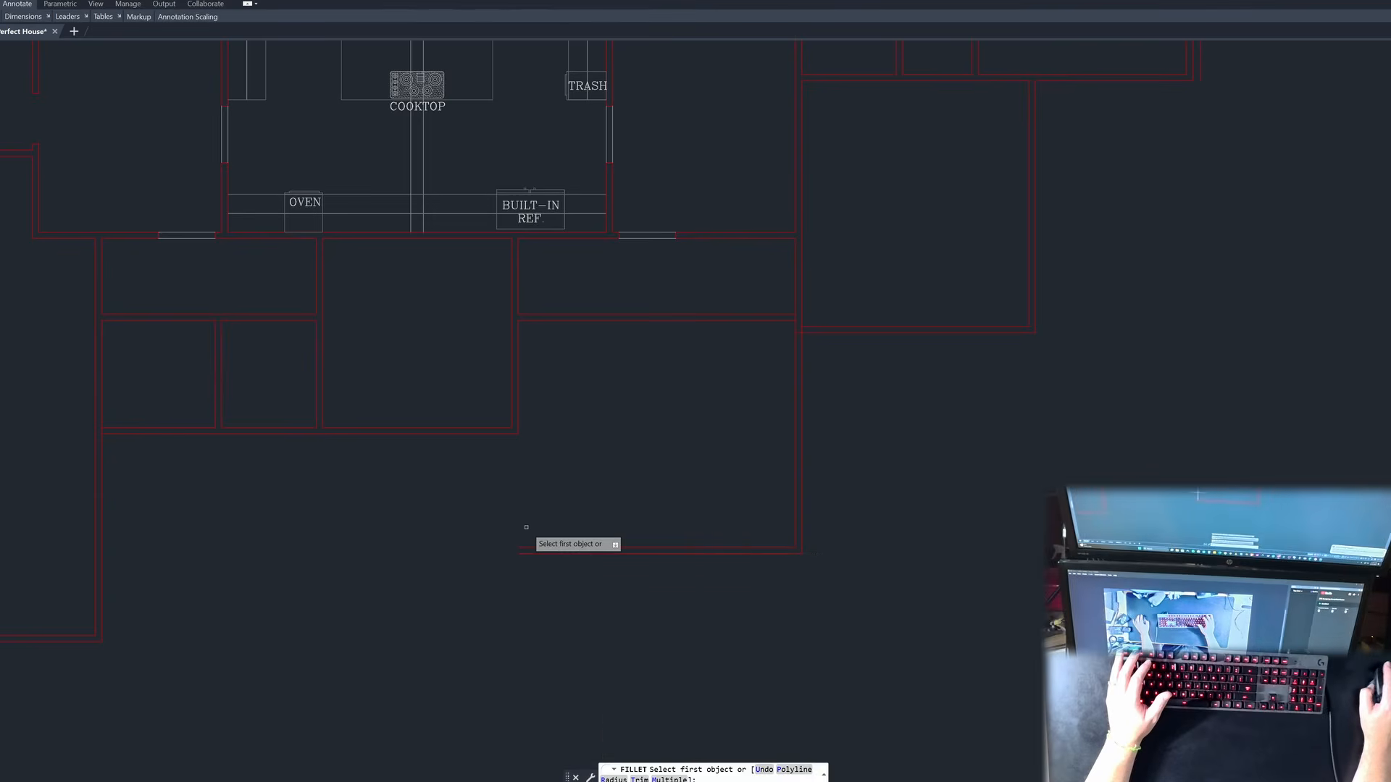
click(524, 549)
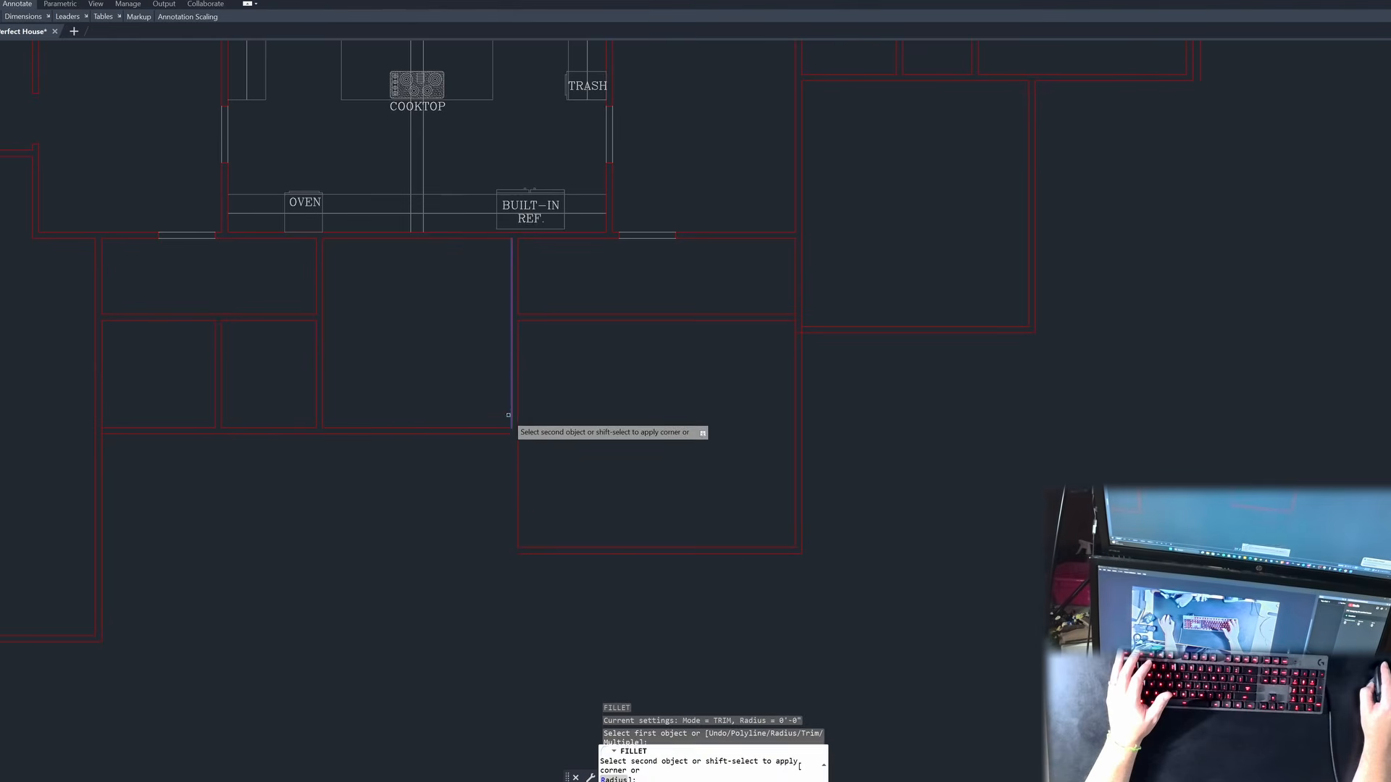
click(545, 553)
key(Escape)
key(Escape)
key(Escape)
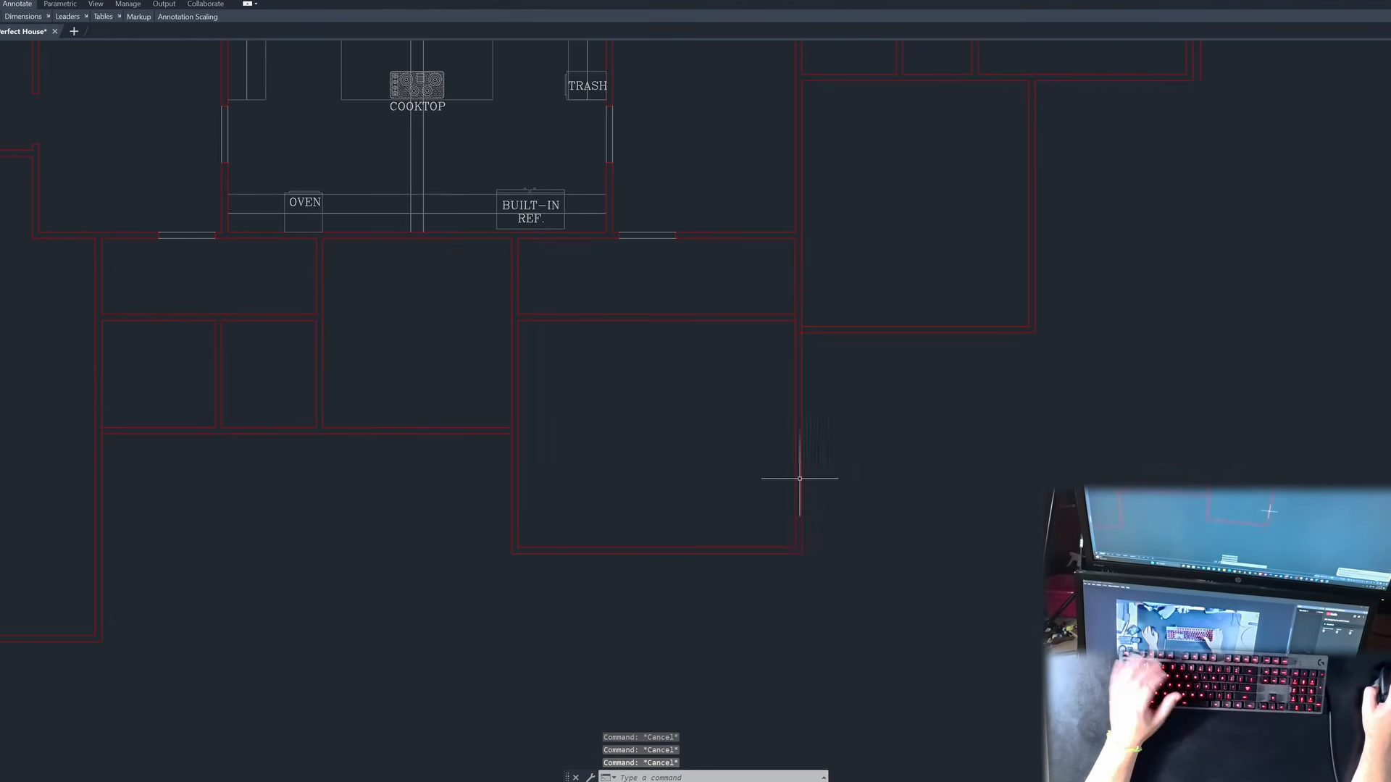
Step: Offset the lower line of the right wing's bottom wall 5' downward
scroll(801, 475, down, 2)
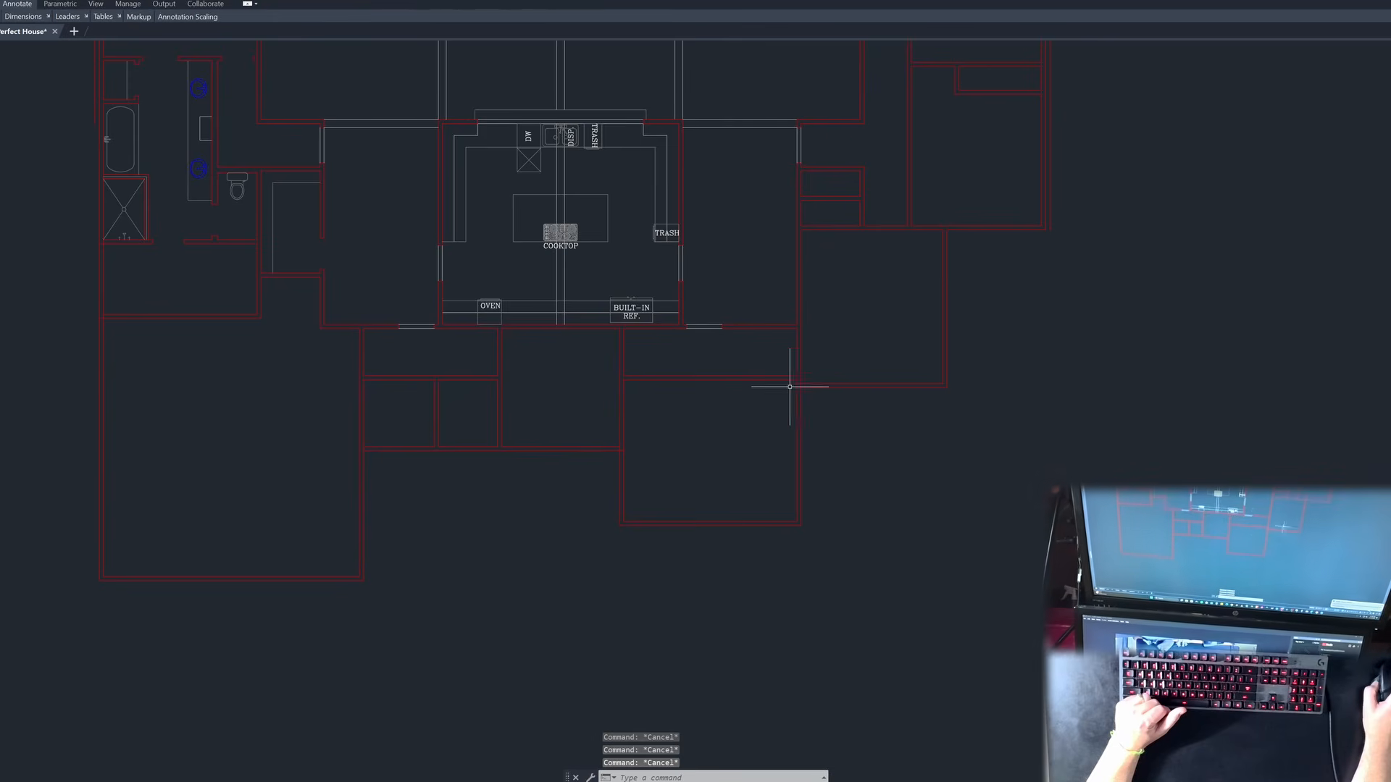
scroll(797, 405, down, 2)
scroll(758, 409, up, 5)
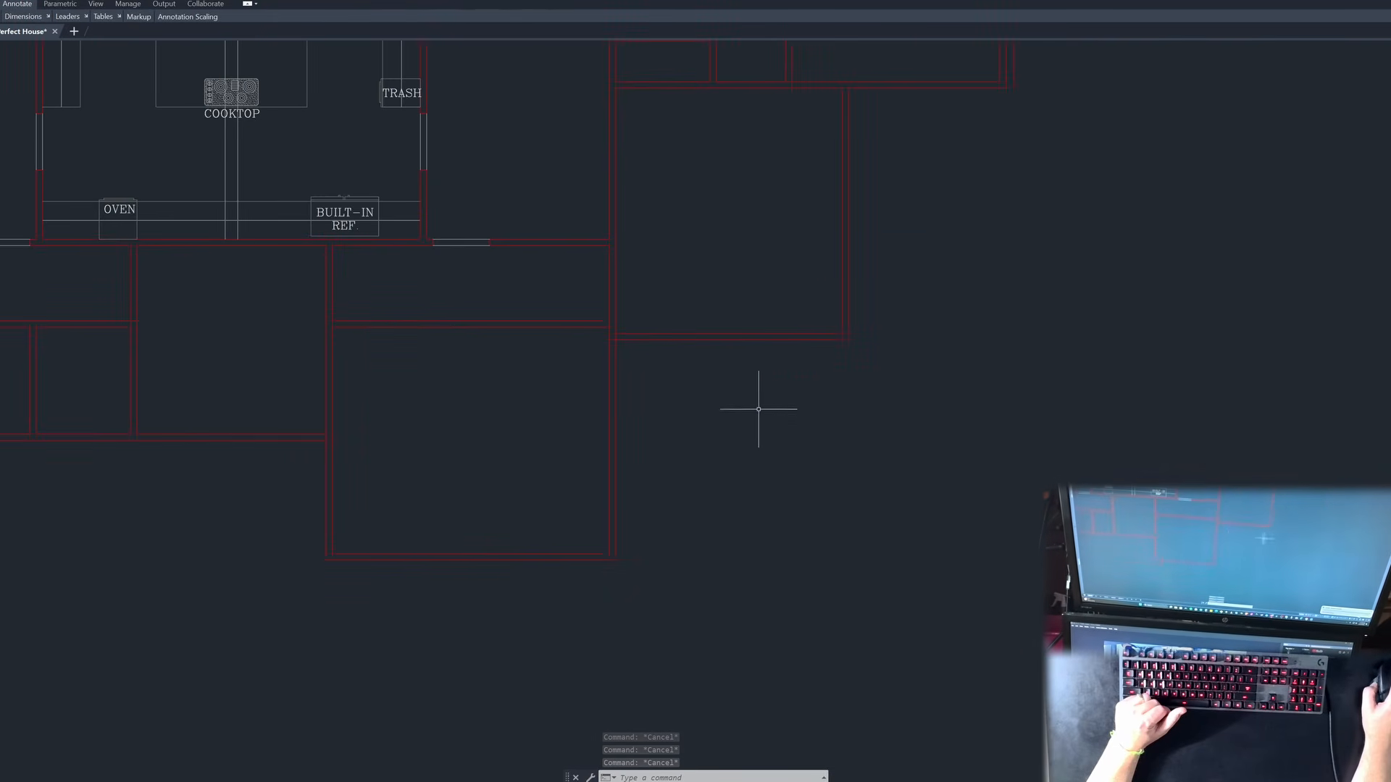
scroll(654, 450, down, 3)
scroll(672, 484, up, 2)
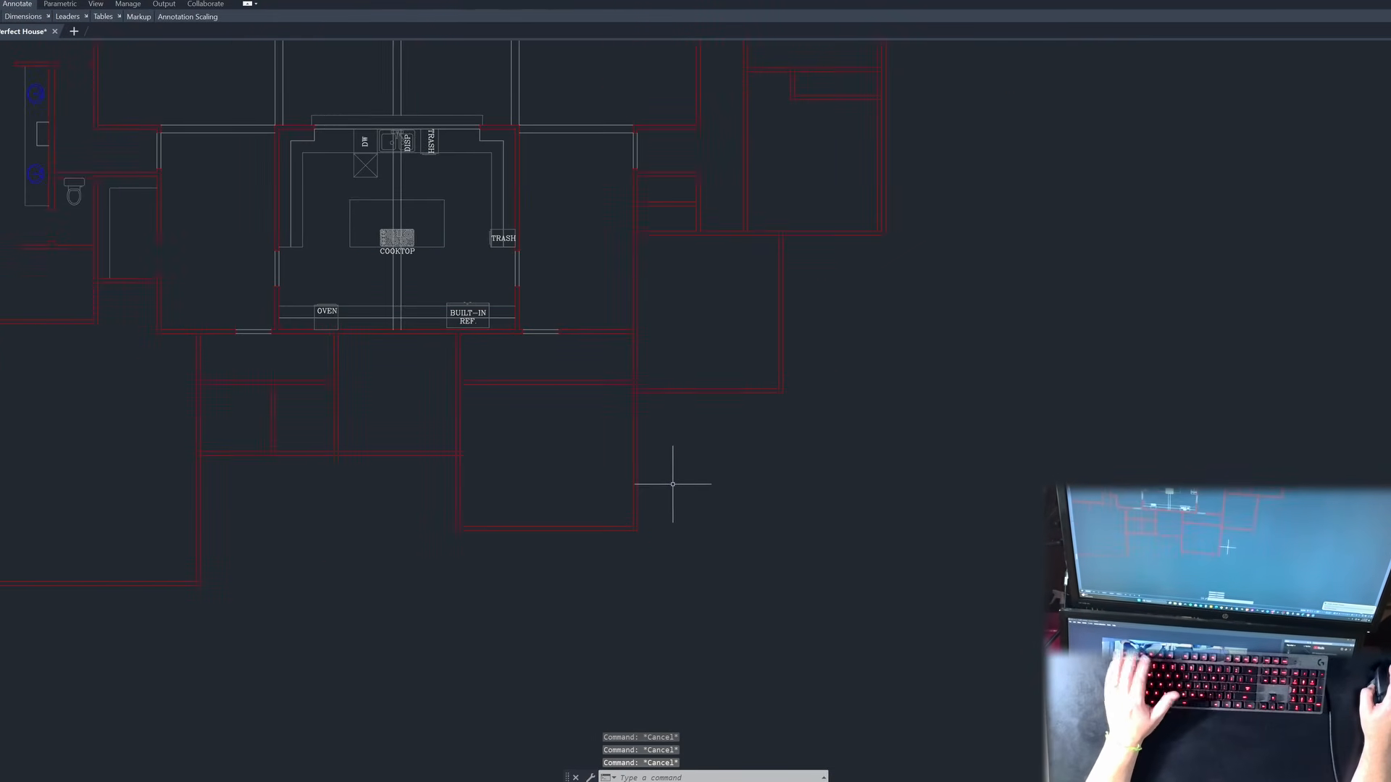
scroll(673, 484, up, 4)
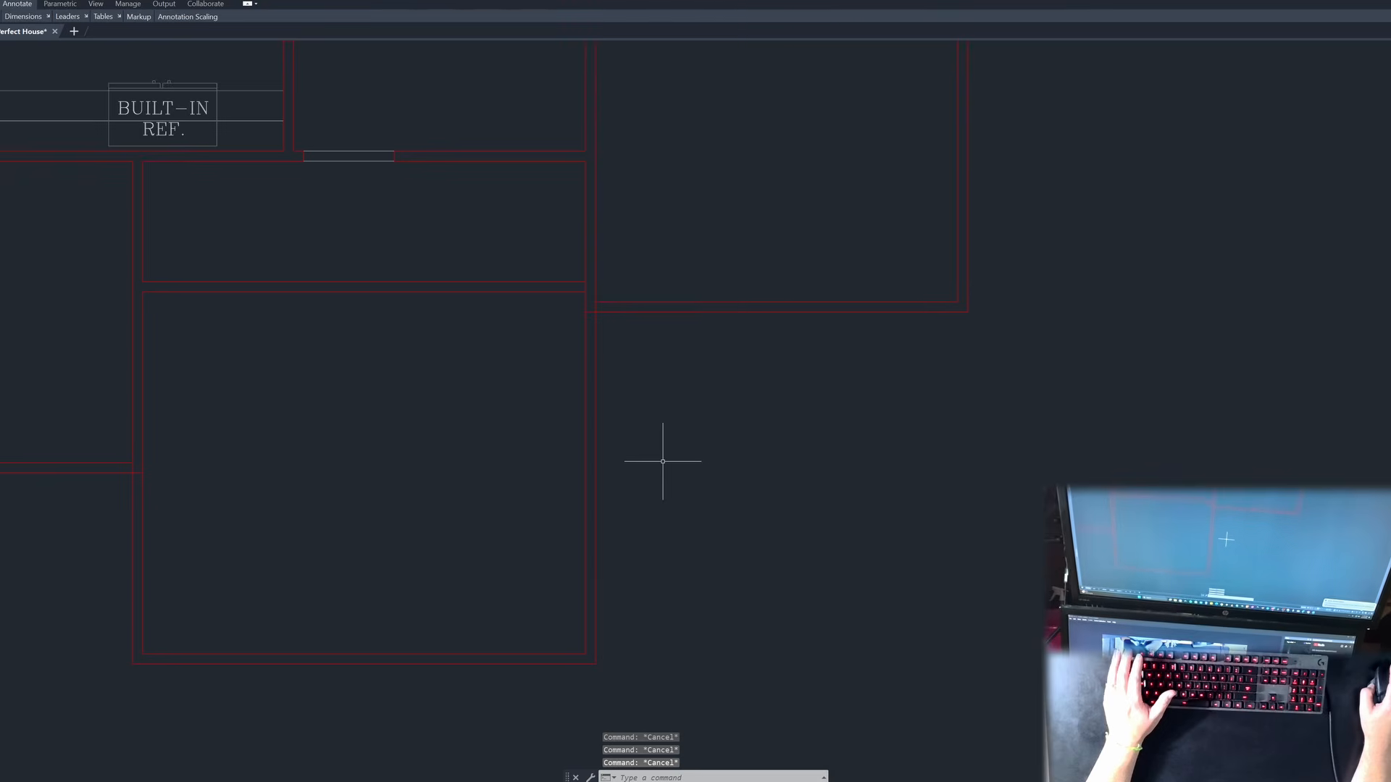
text(o)
key(space)
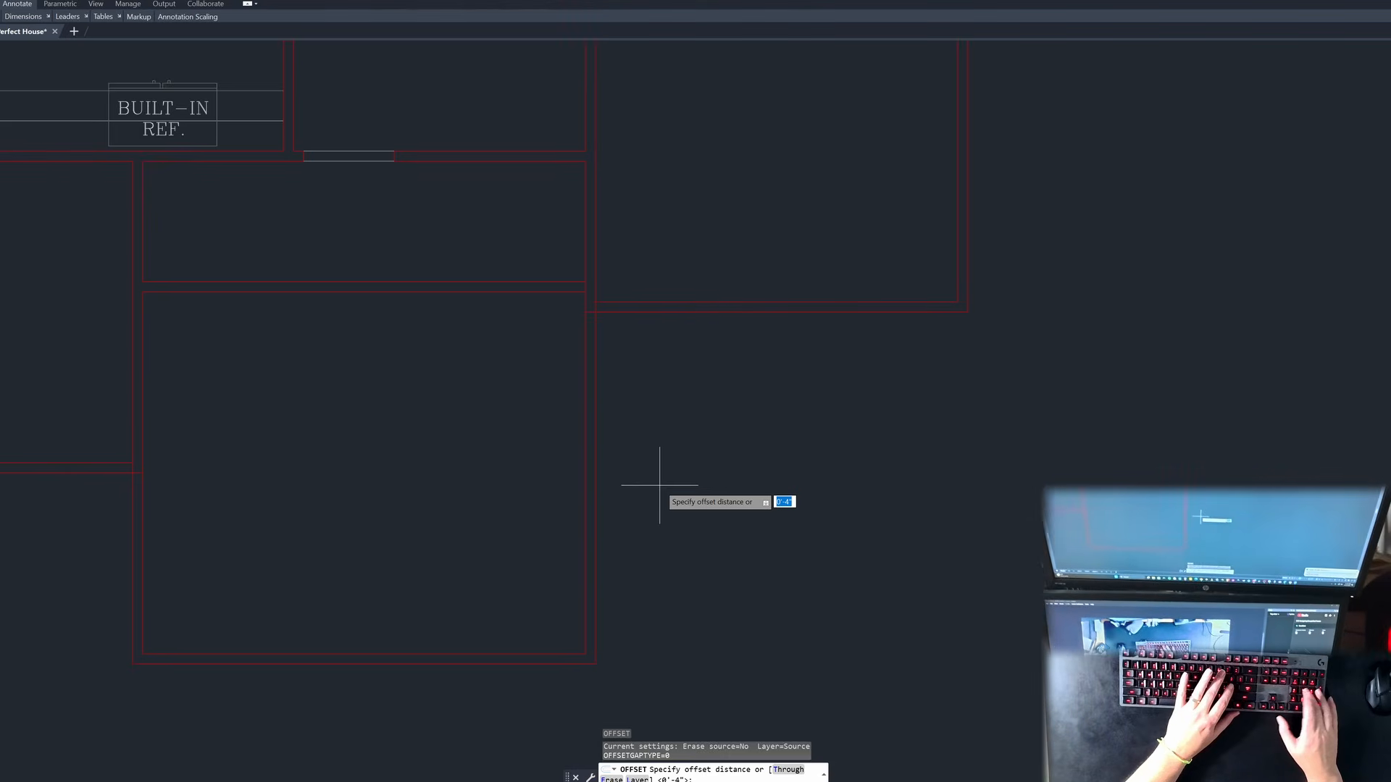
text(5')
key(space)
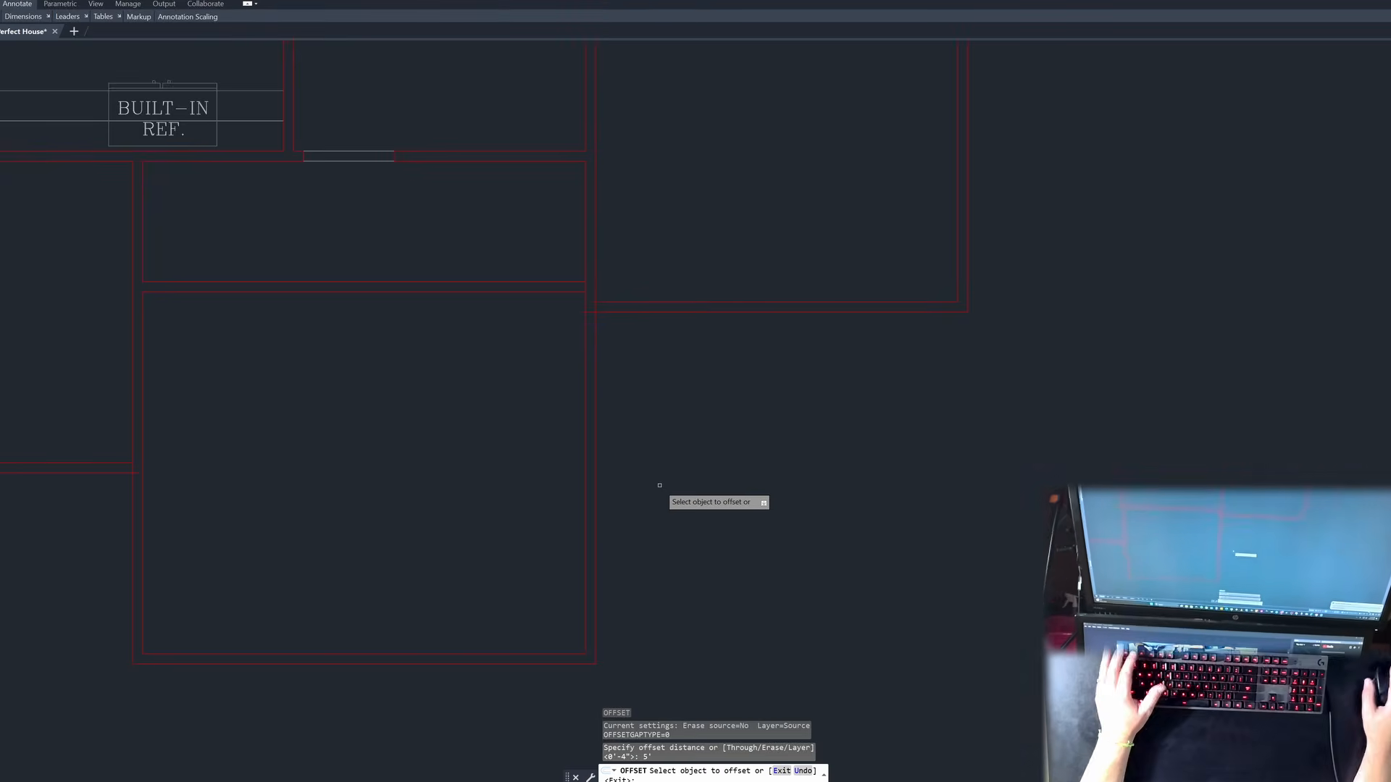
click(599, 312)
click(689, 475)
key(space)
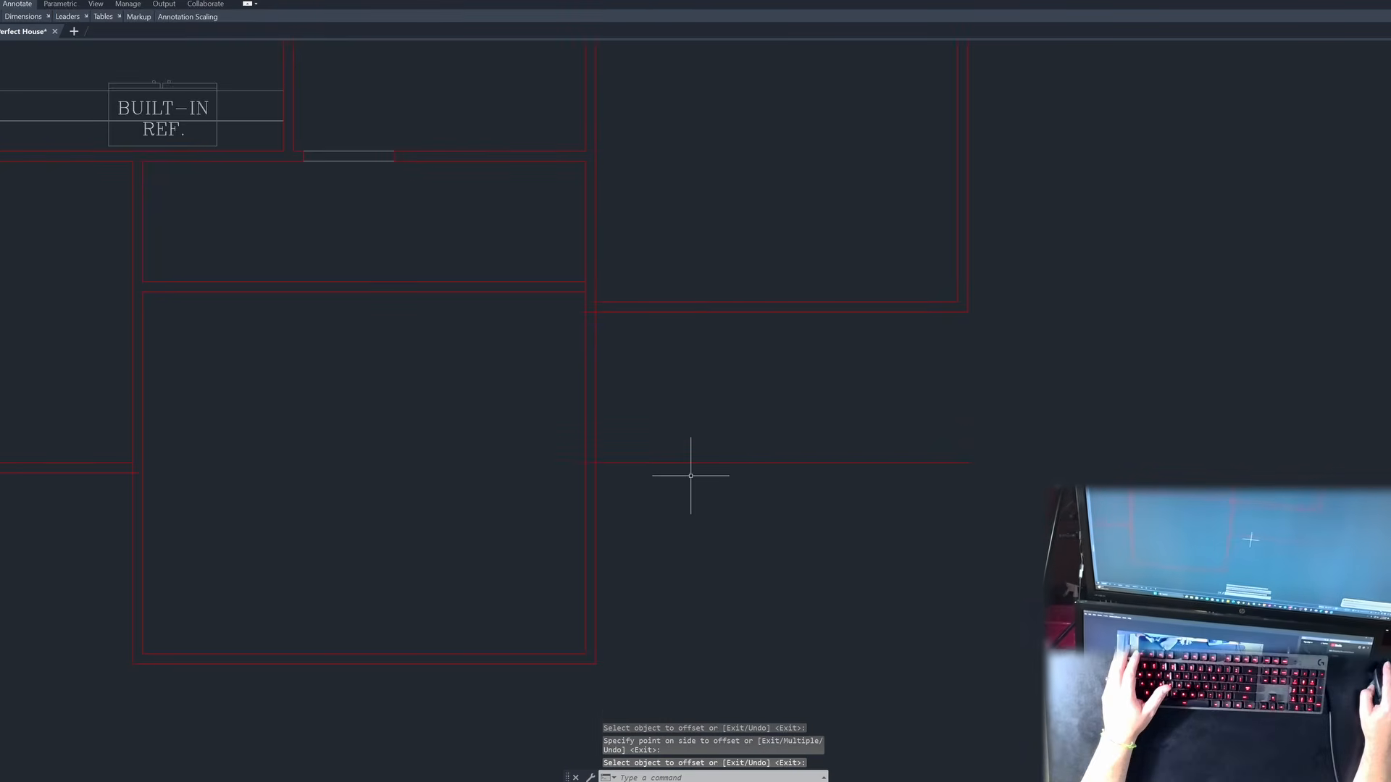
Step: Offset the new horizontal line another 5' downward and erase that extra copy
key(space)
key(space)
click(652, 463)
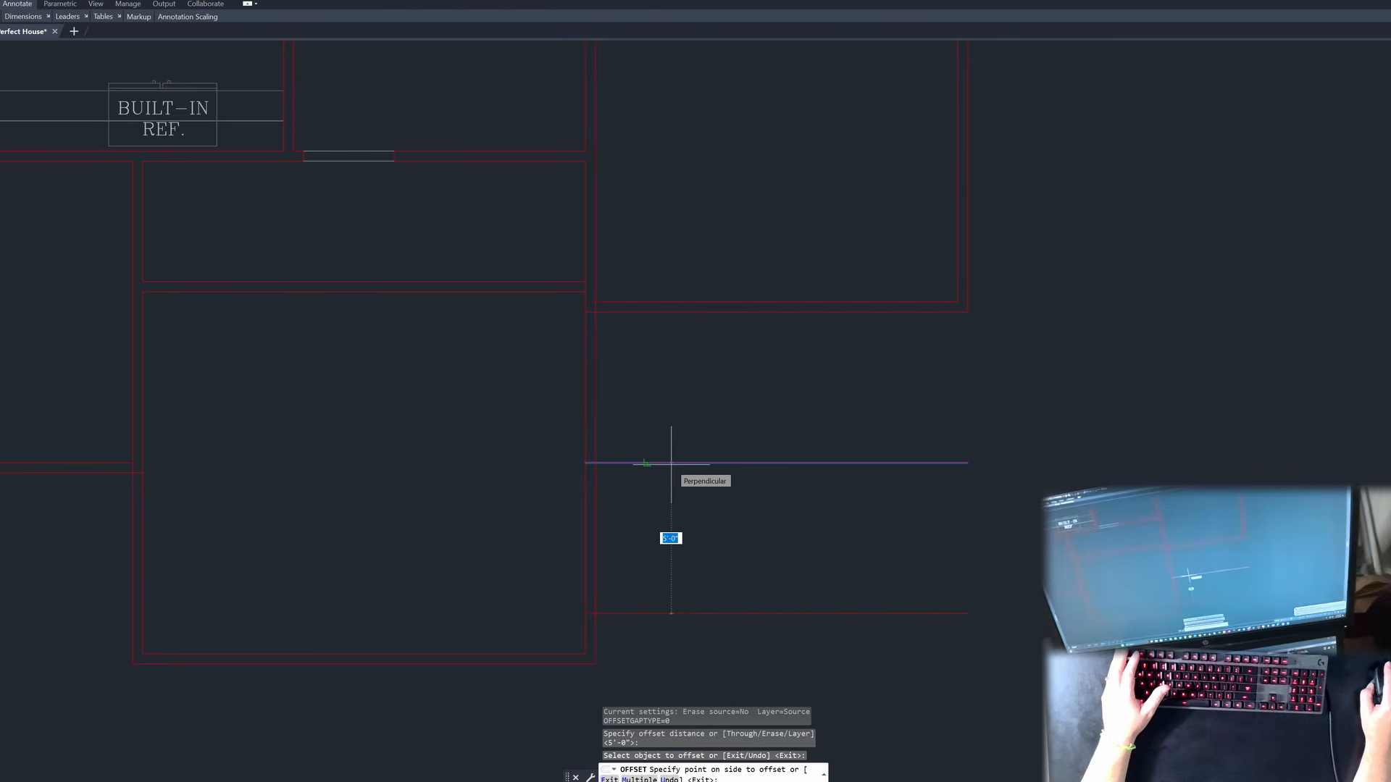
key(Escape)
key(Escape)
key(Escape)
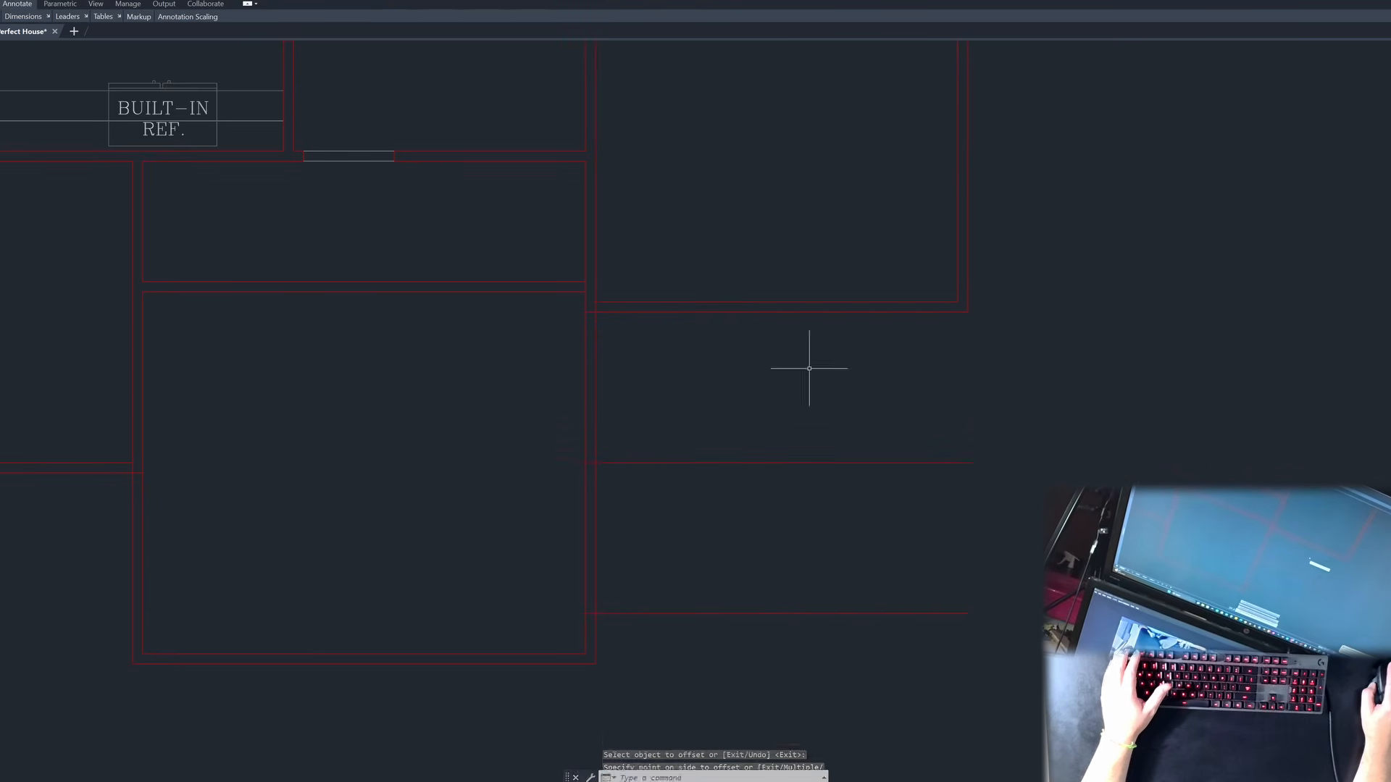
click(720, 544)
click(658, 639)
key(Delete)
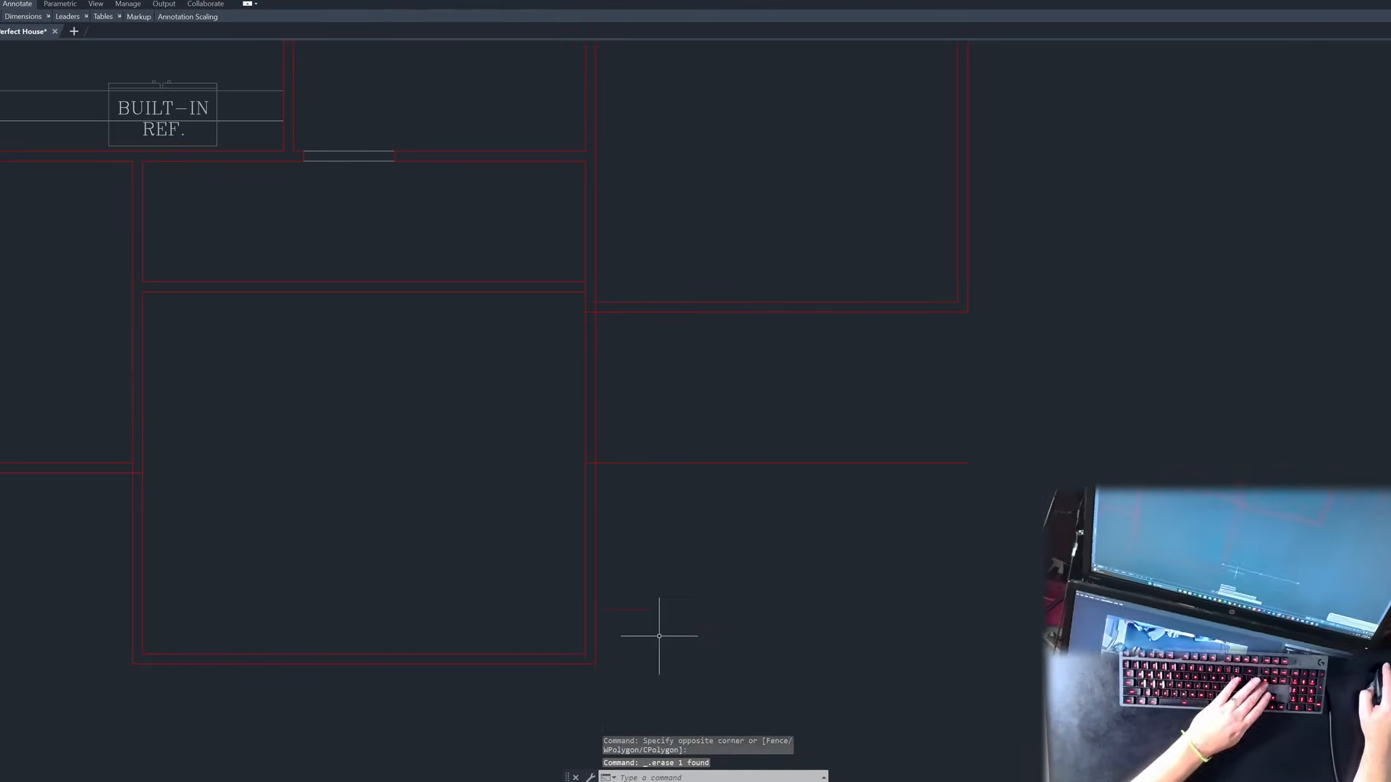
key(Escape)
key(Escape)
key(Escape)
Step: Offset the right line of the vertical wall beside the new space 5' to the right twice in succession
text(o)
key(space)
key(space)
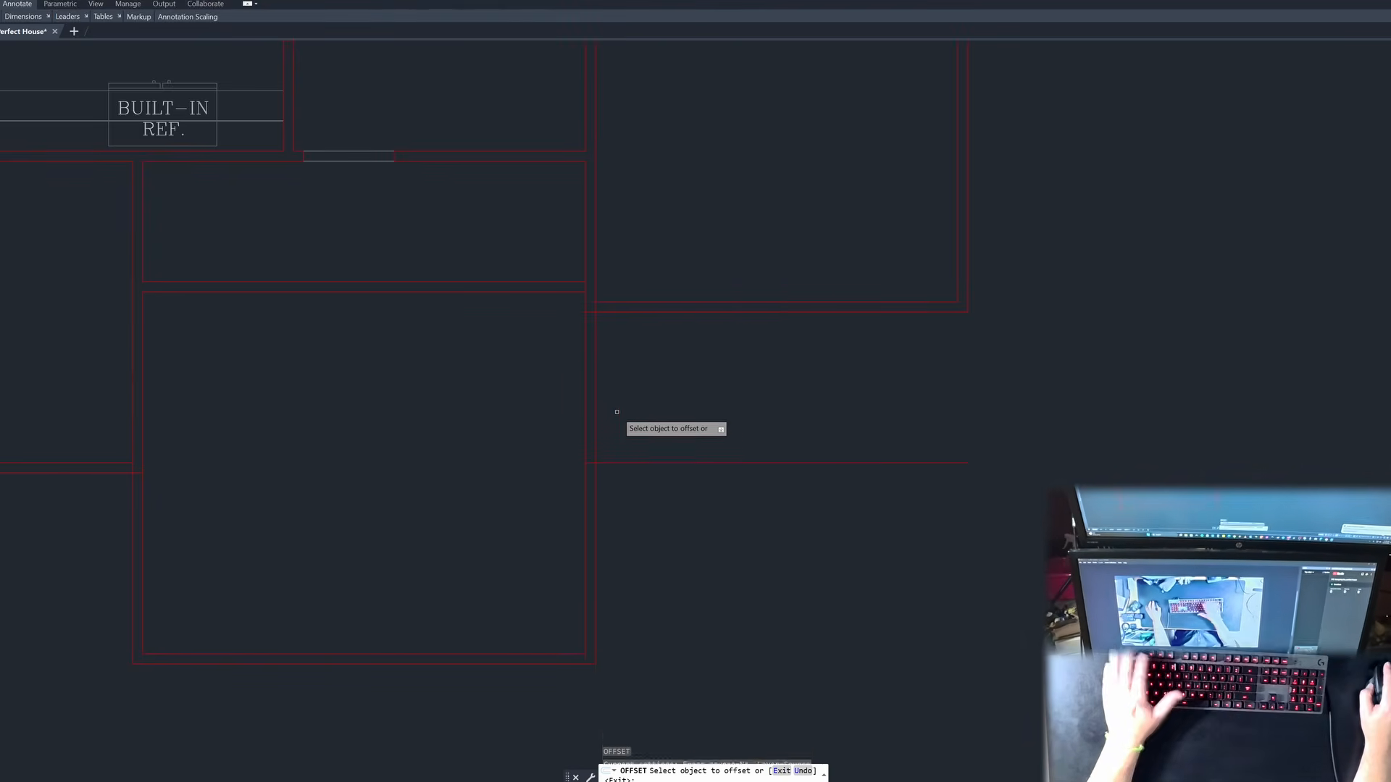
click(595, 404)
click(661, 410)
click(747, 404)
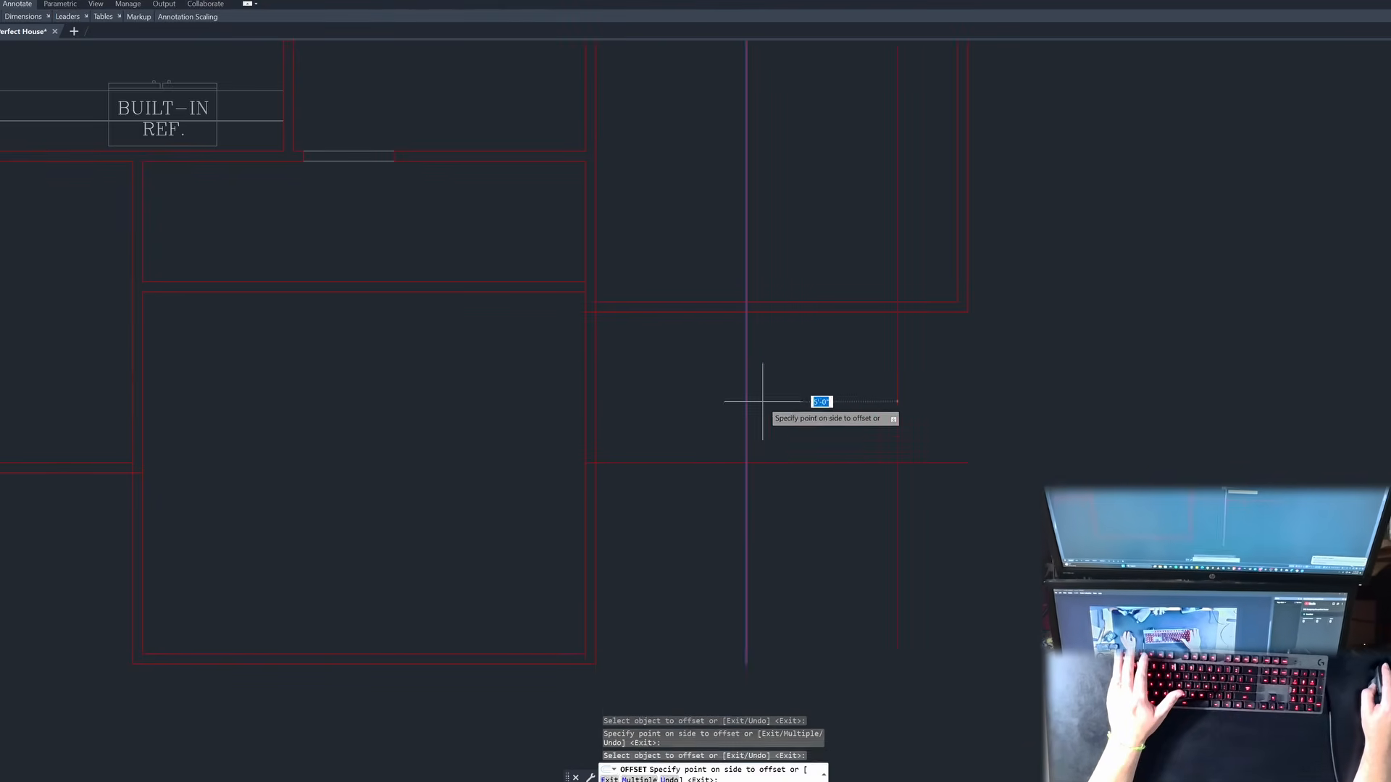
click(805, 412)
key(Escape)
key(Escape)
key(Escape)
Step: Erase both vertical lines offset across the space below the right wing
click(747, 401)
key(Delete)
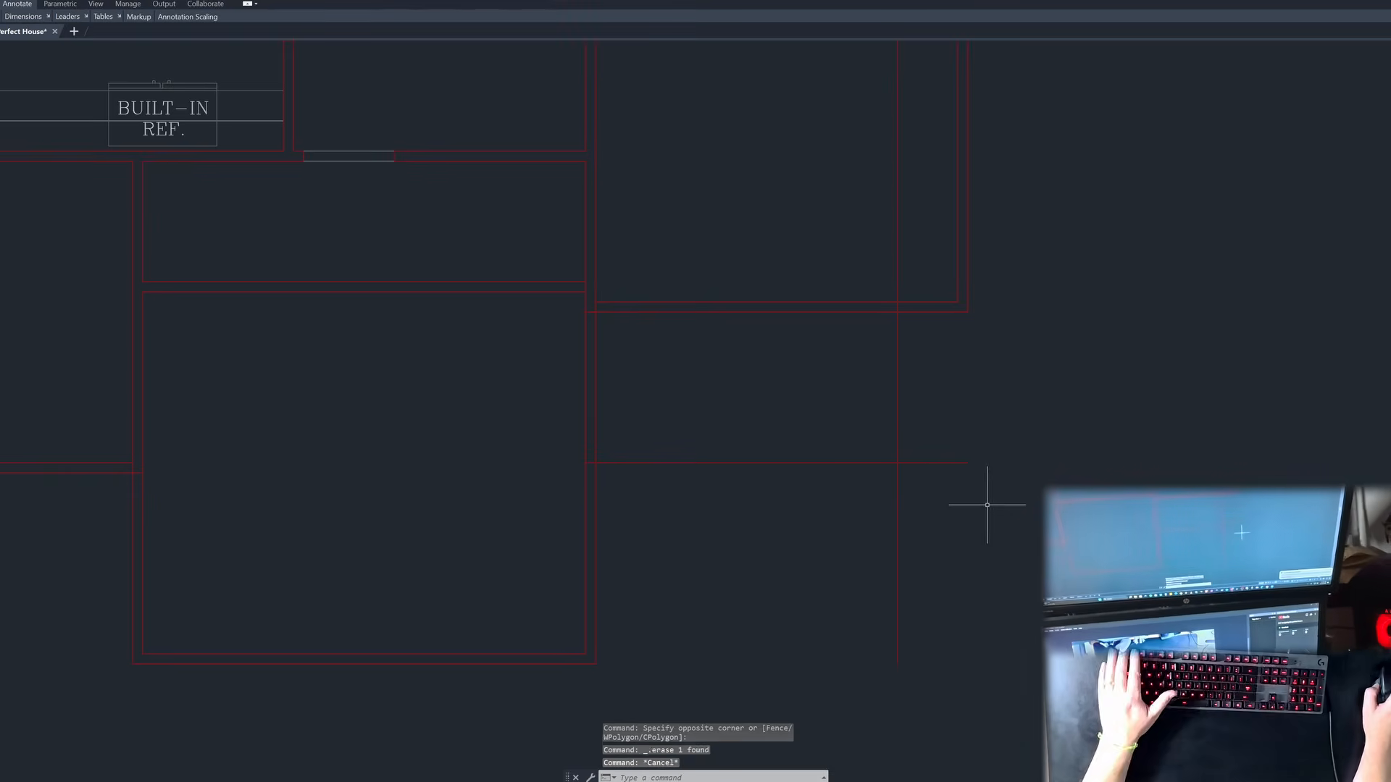
click(917, 404)
click(804, 429)
key(Delete)
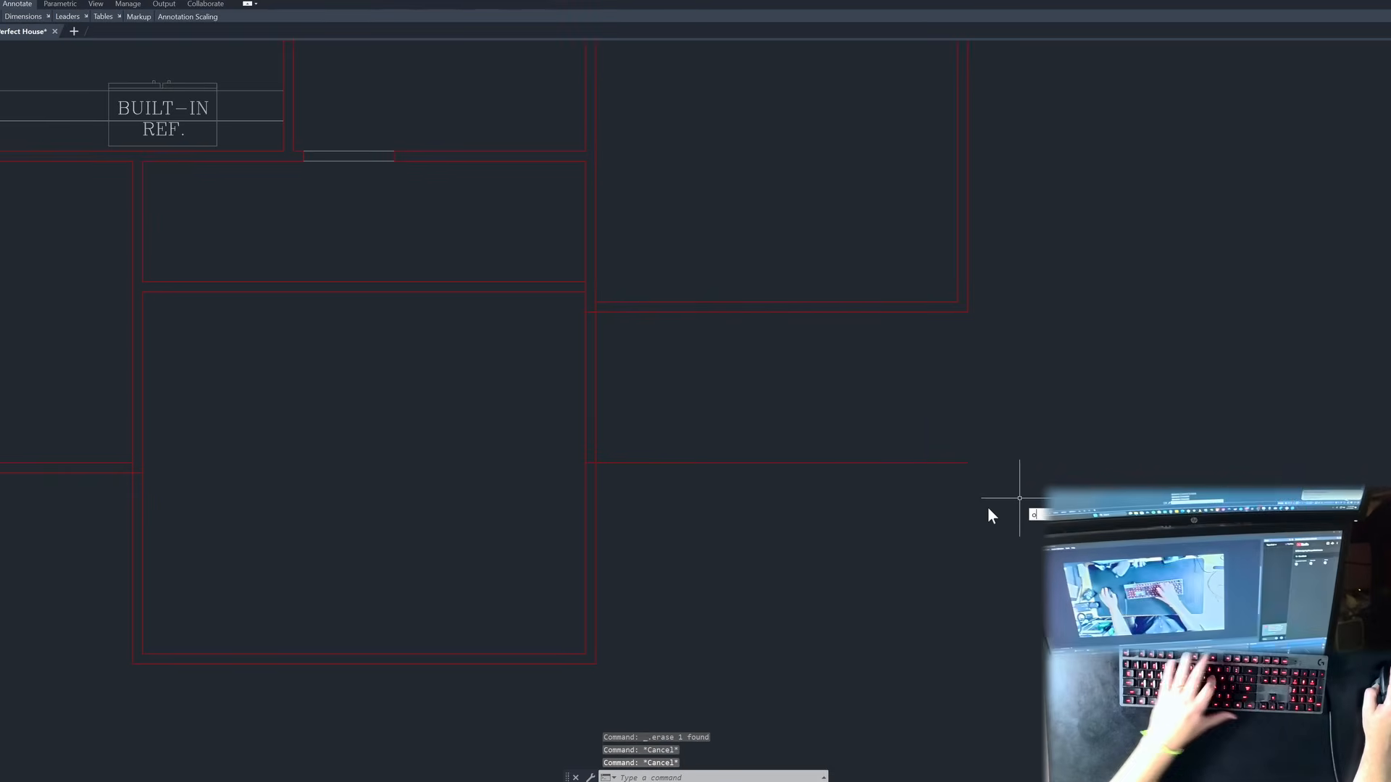
Step: Offset the new horizontal line below the right wing 4" downward to form the bottom wall
text(o)
key(space)
text(4)
key(space)
click(781, 462)
click(869, 522)
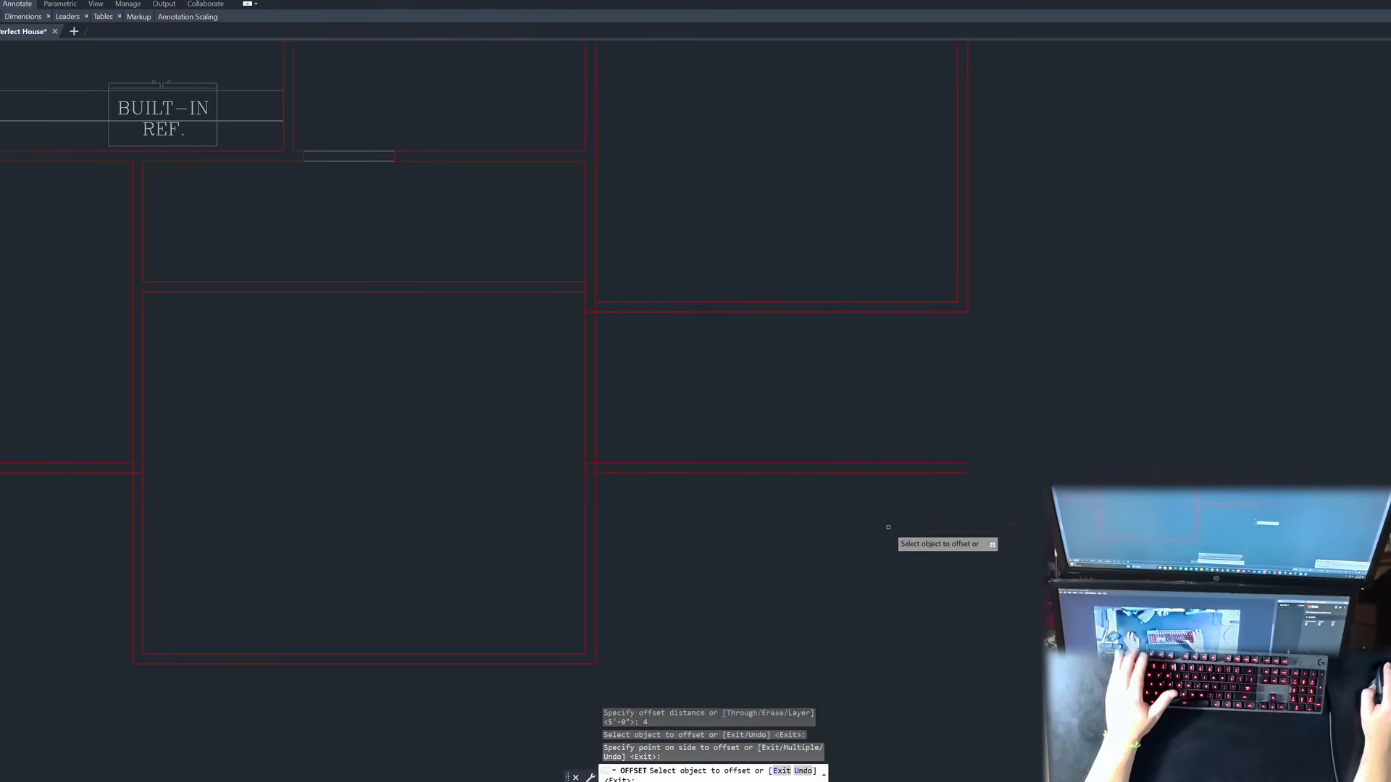
key(space)
Step: Fillet the new bottom wall's lines with the right wing's inner and outer right wall lines to close the corner
text(f)
key(space)
click(941, 463)
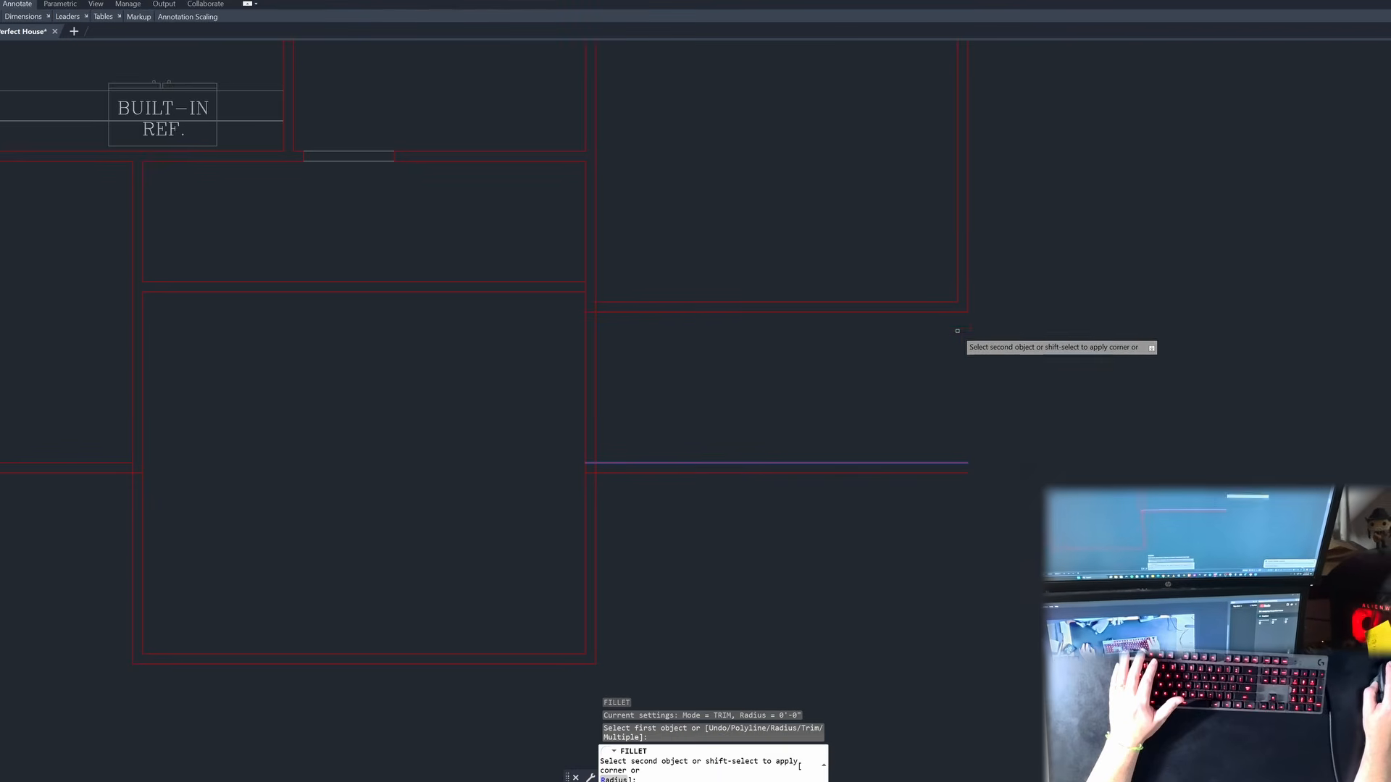
click(958, 283)
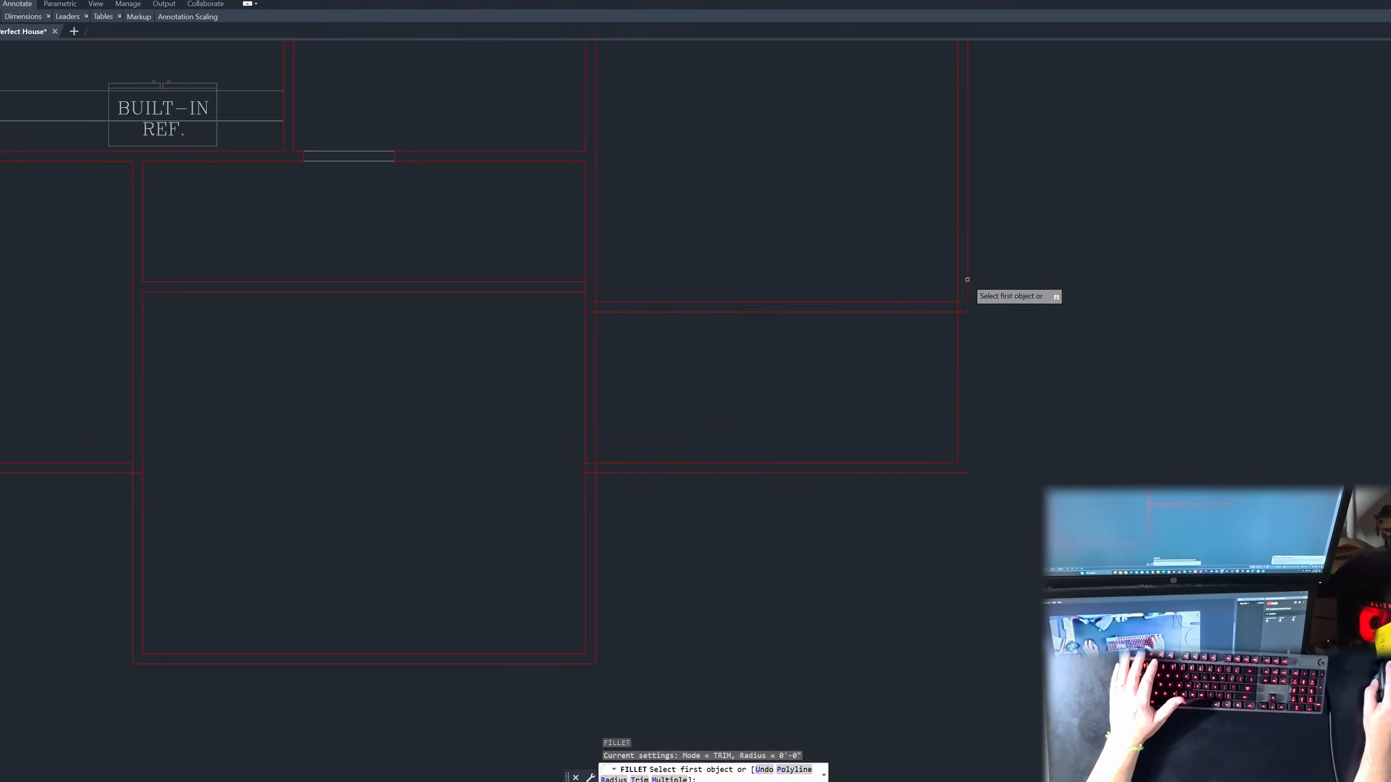
click(967, 279)
key(Escape)
key(Escape)
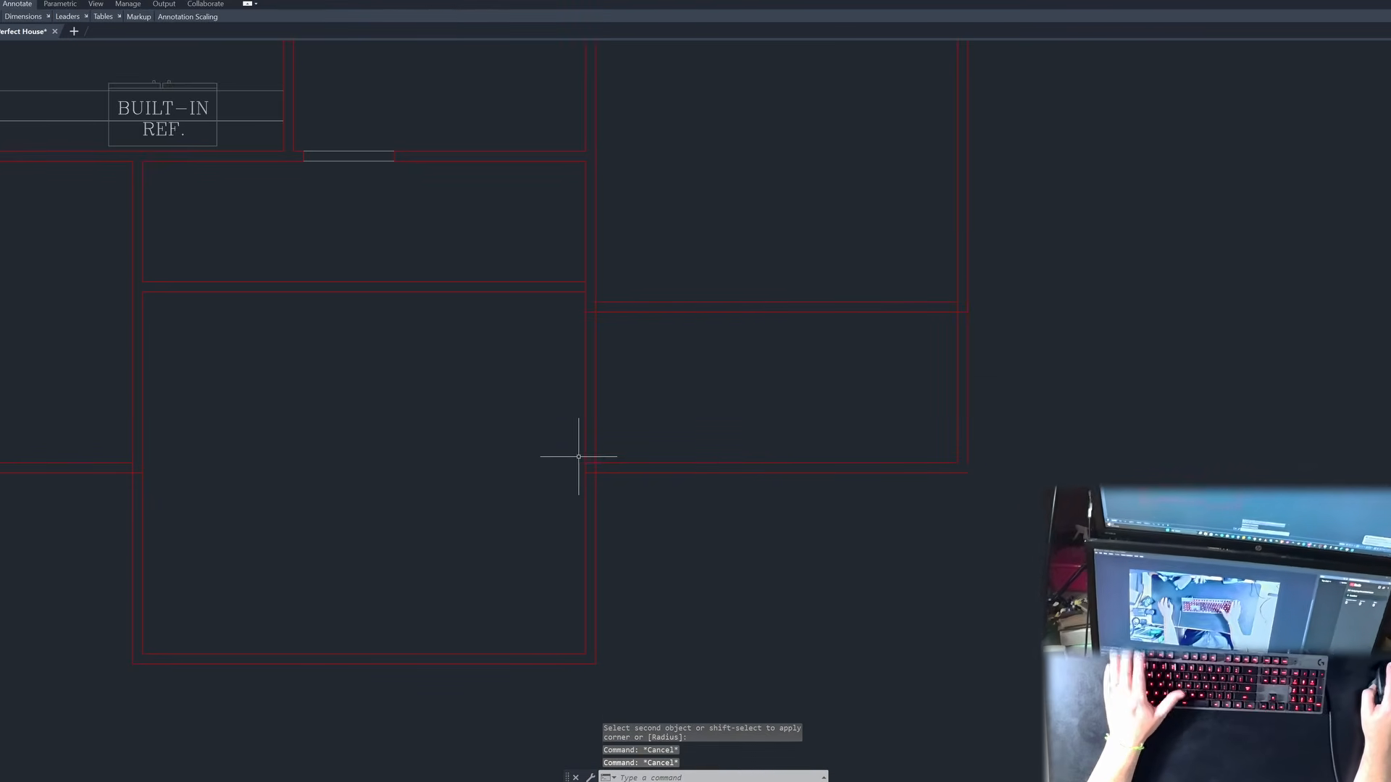
Step: Trim the overlapping line segments inside the wall junctions along the vertical wall between the middle room and the right wing
key(space)
scroll(586, 454, up, 2)
click(596, 524)
scroll(596, 531, down, 1)
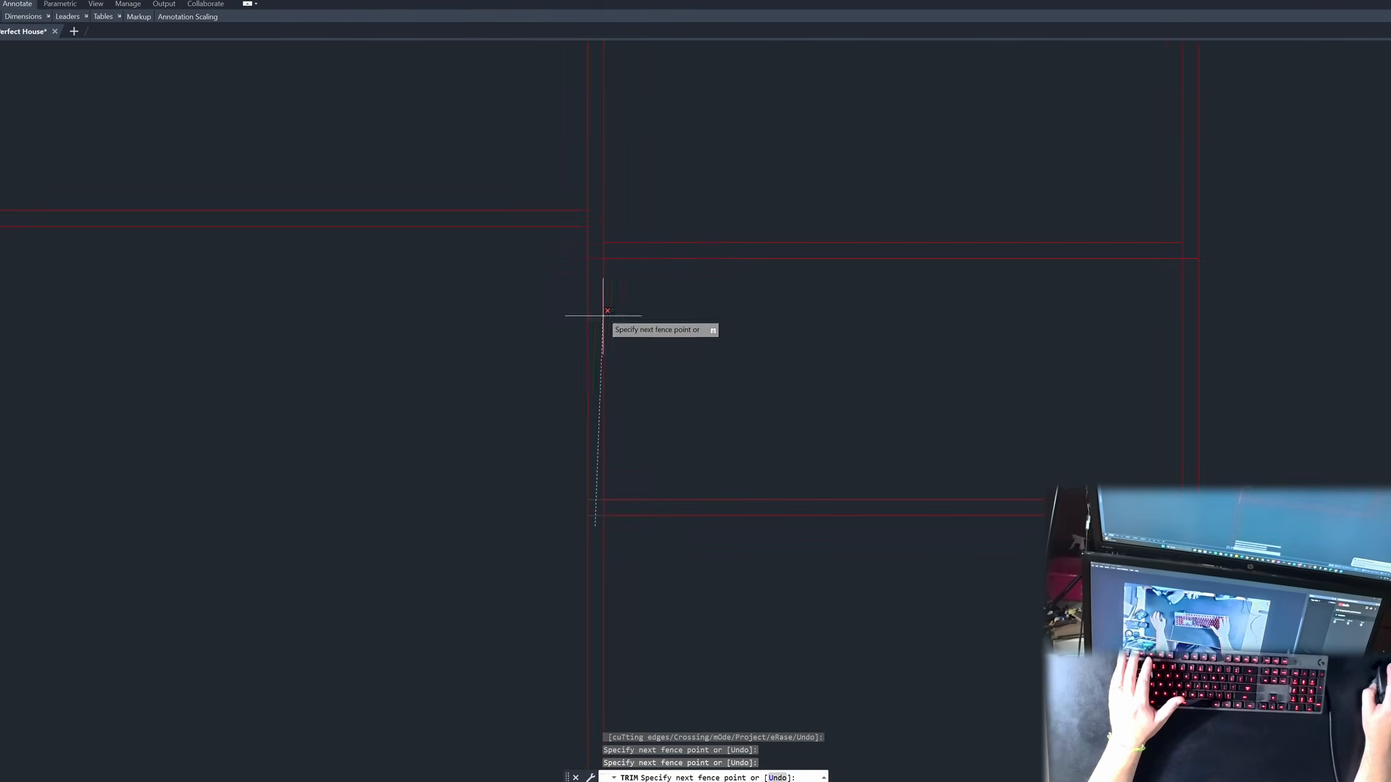
click(596, 231)
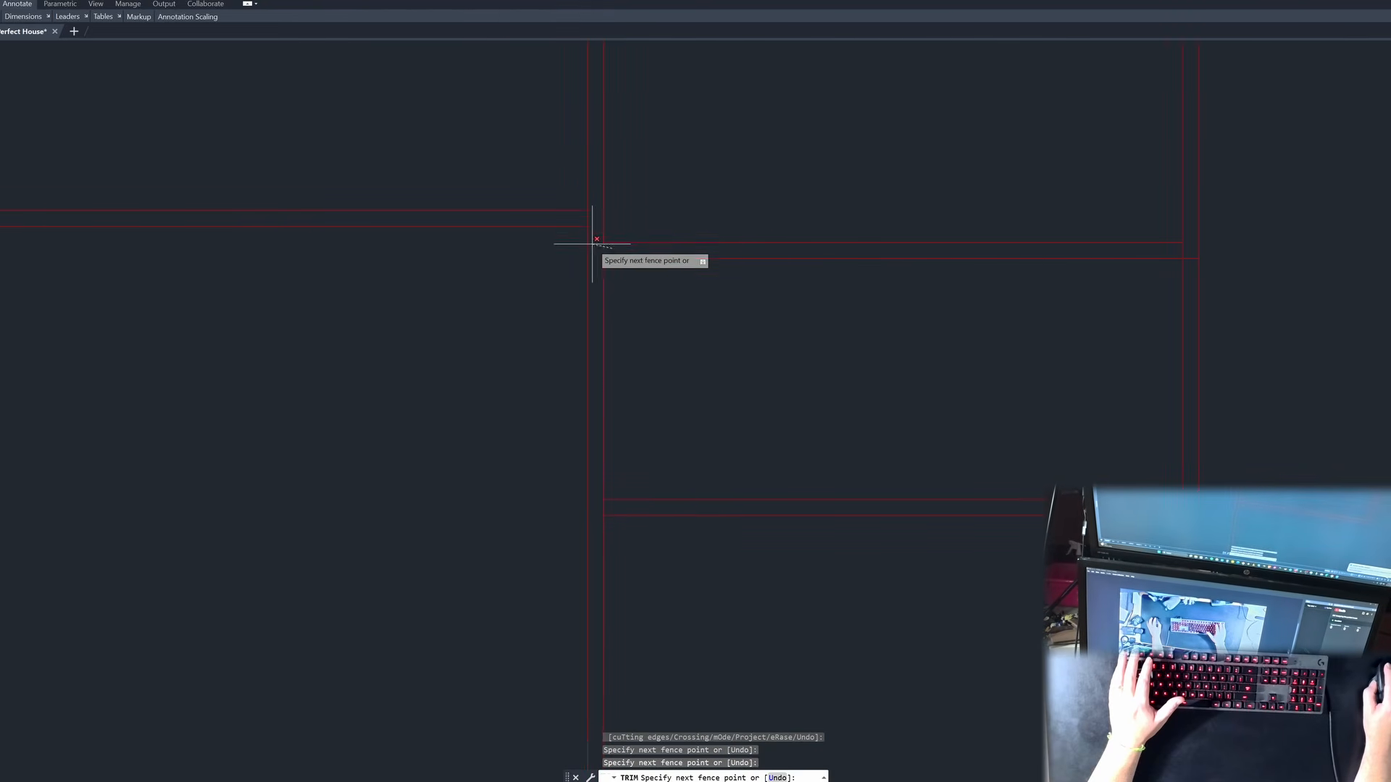
key(space)
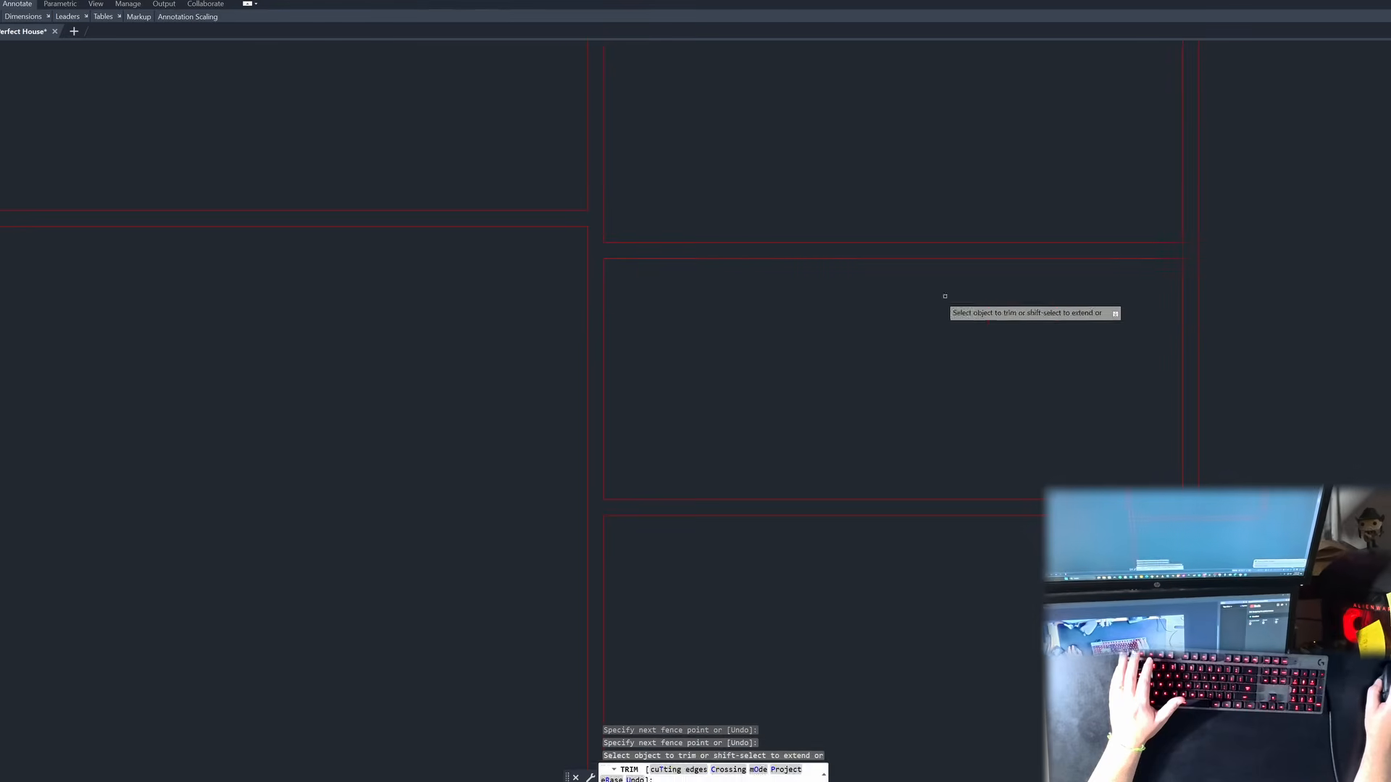
key(space)
scroll(588, 288, down, 2)
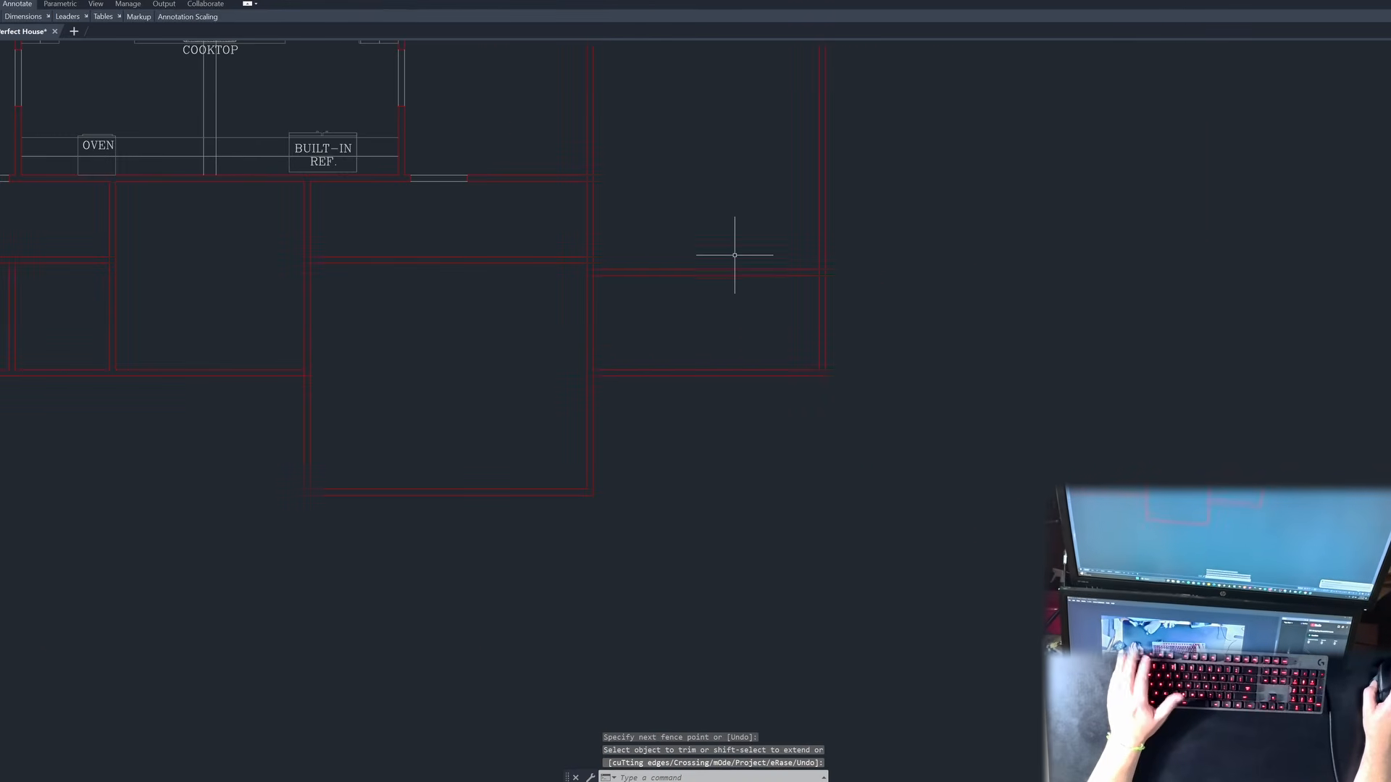
Step: Draw a vertical line between the midpoints of the new lower-right room's bottom and top inner wall lines
scroll(734, 255, up, 2)
text(l)
key(space)
click(646, 515)
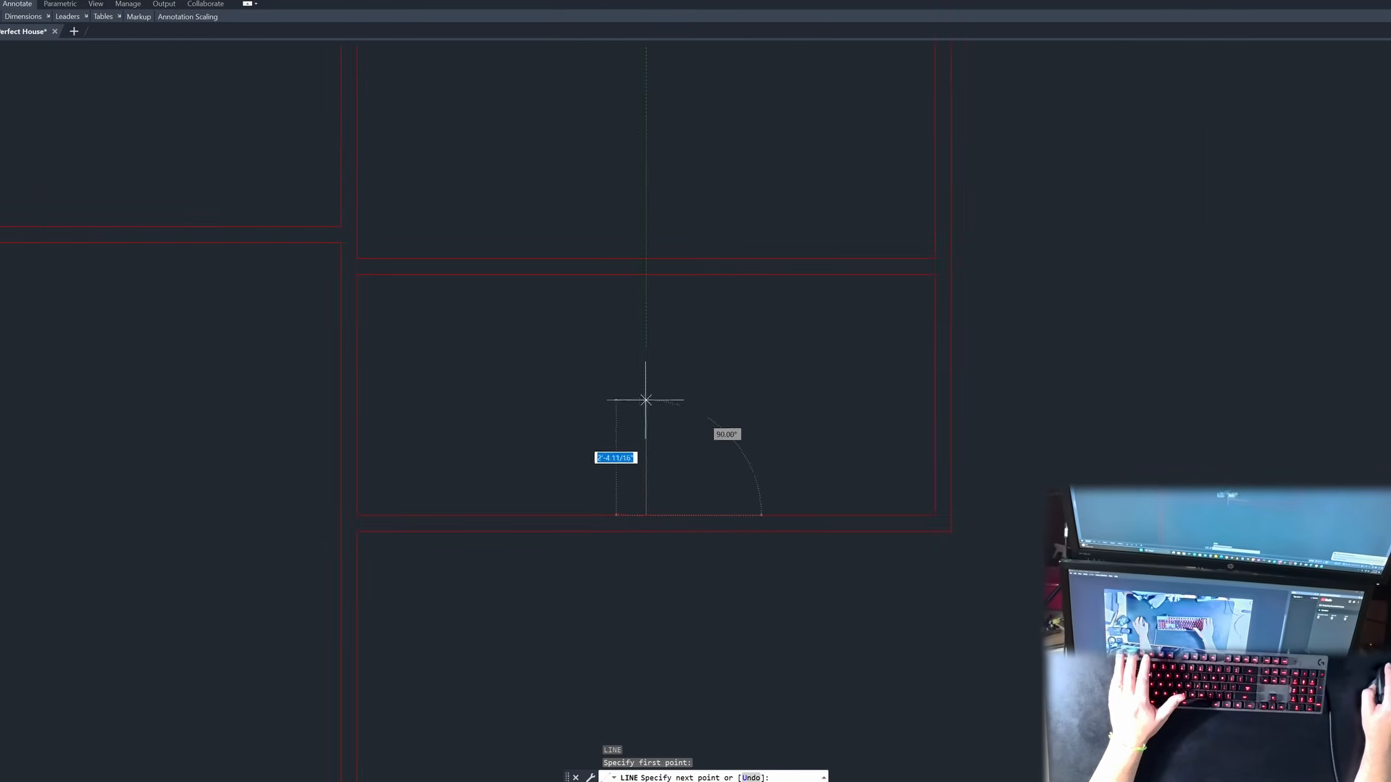
click(645, 274)
key(space)
key(space)
key(Escape)
Step: Offset the vertical centre line 2" to each side and erase the original to form a 4" partition
text(o)
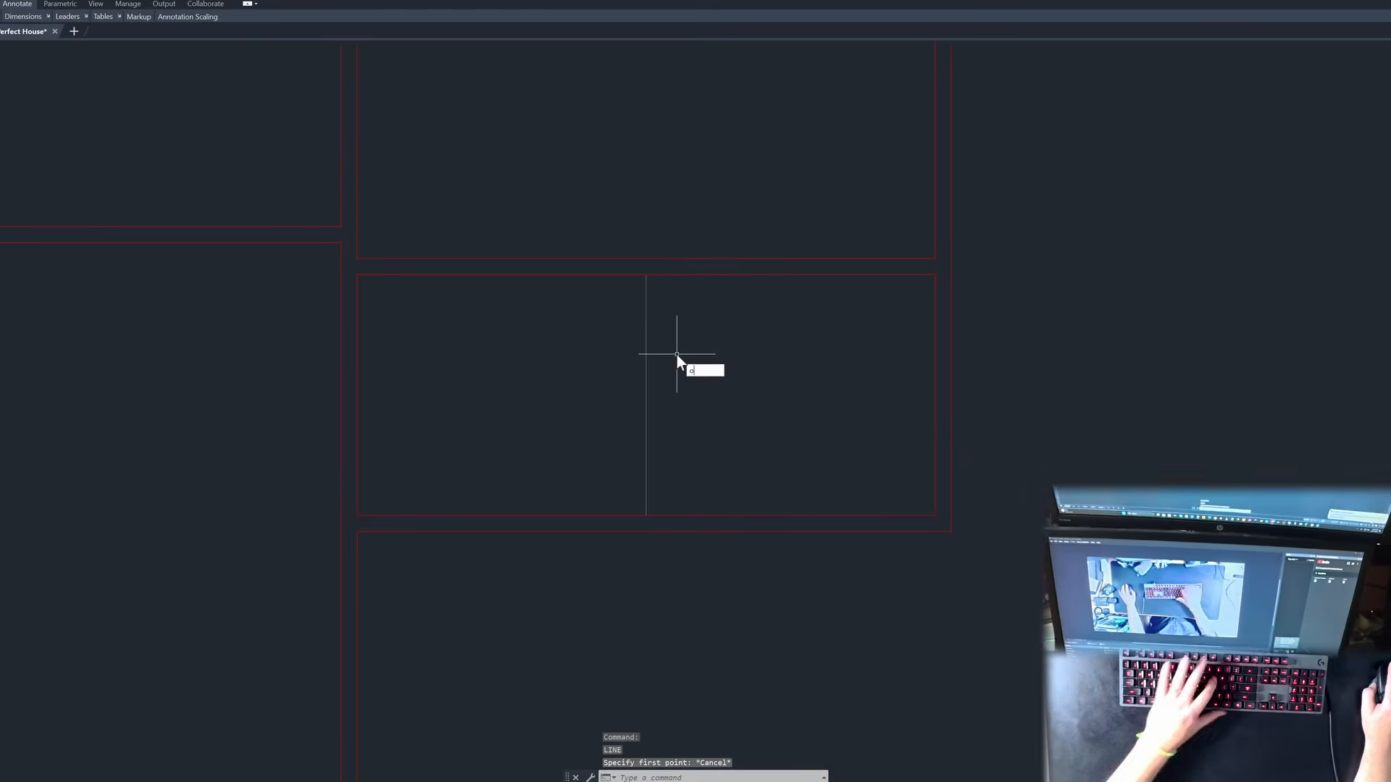
key(space)
text(2)
key(space)
click(645, 379)
click(628, 376)
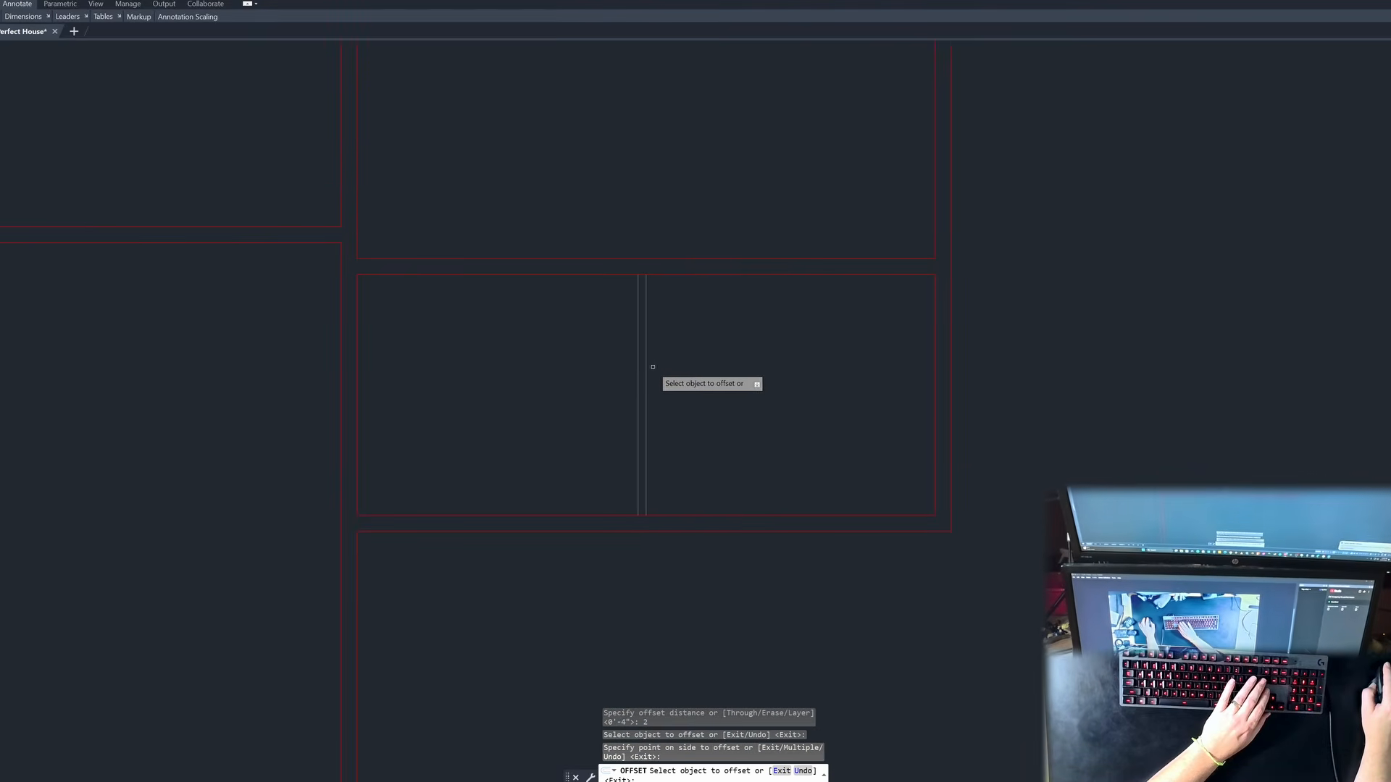
click(646, 363)
click(673, 366)
key(Return)
click(645, 364)
key(Delete)
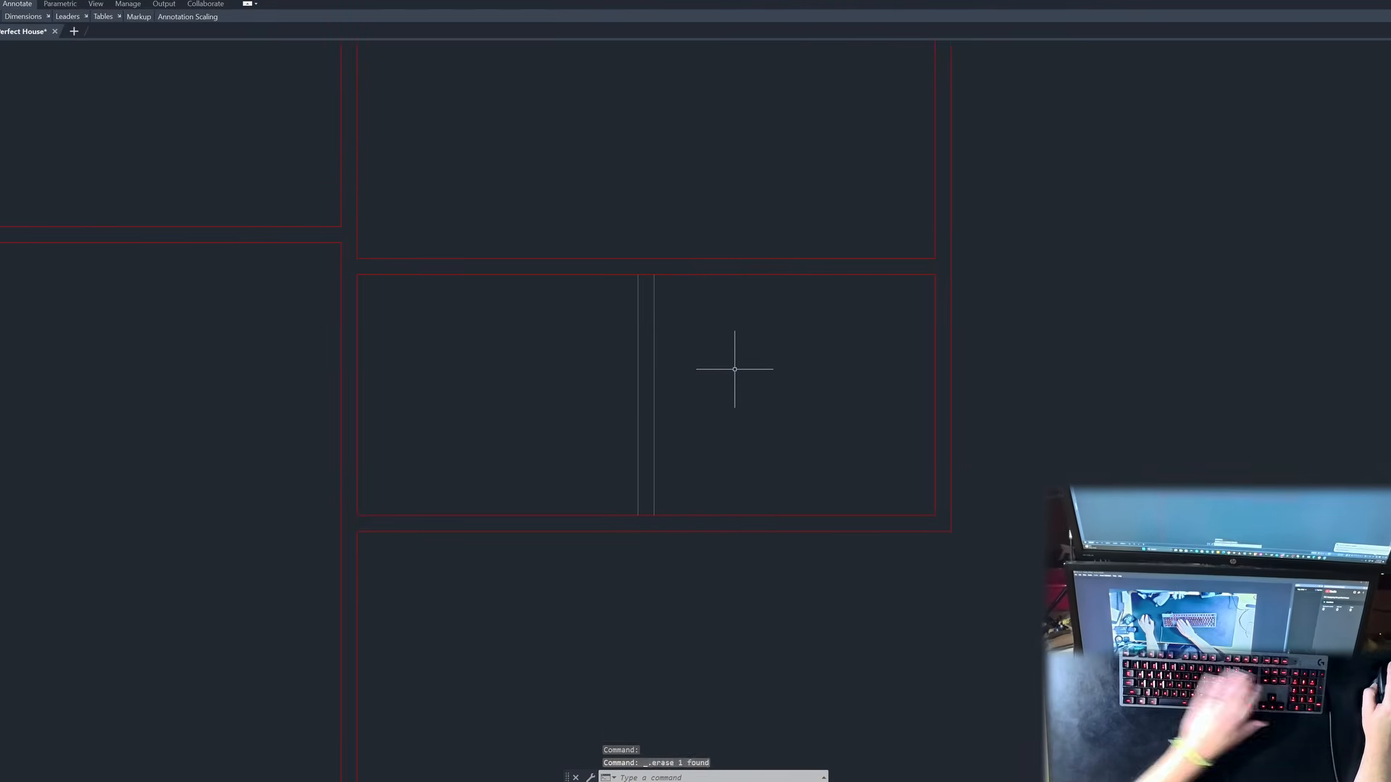
Step: Match the two partition lines' properties to the red wall line above them
key(Escape)
key(Escape)
text(ma)
key(space)
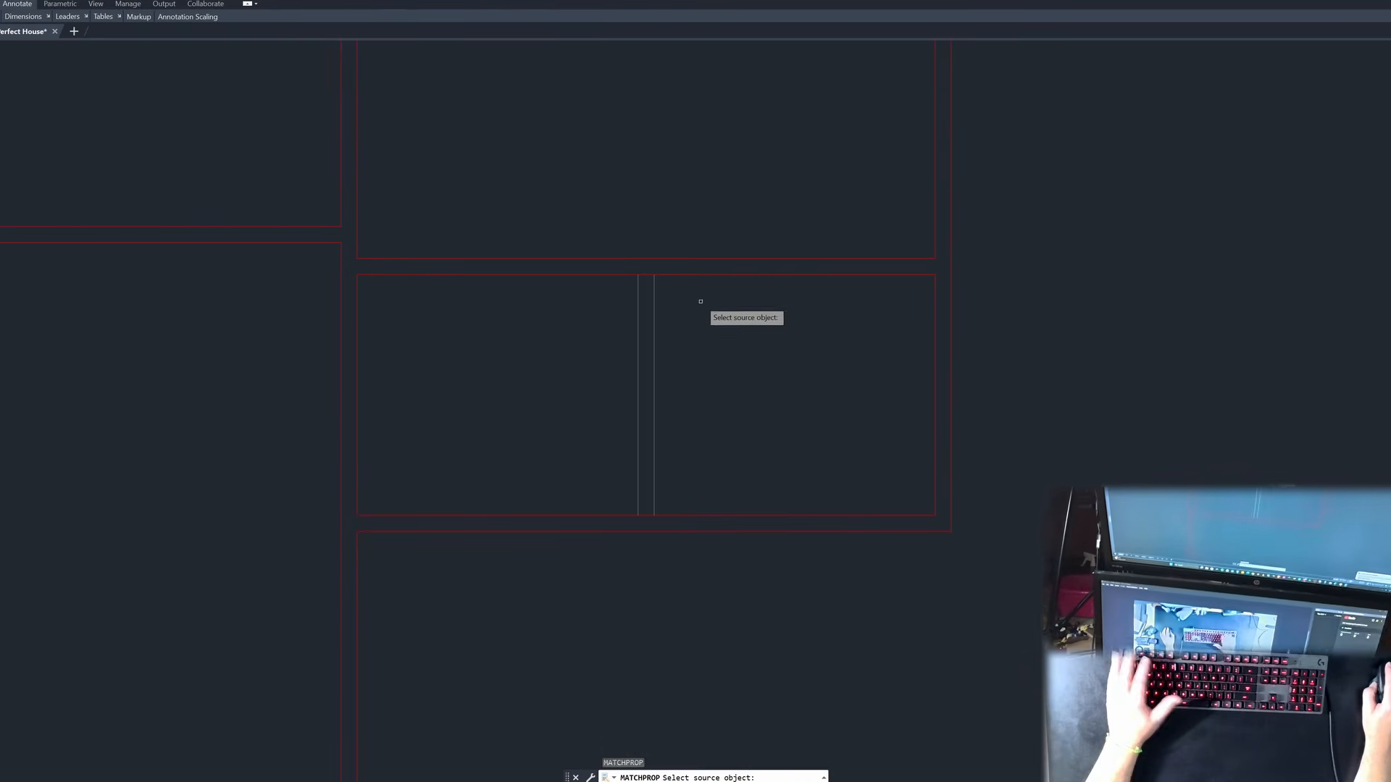
click(683, 278)
click(682, 277)
click(680, 275)
click(682, 333)
key(Escape)
key(Escape)
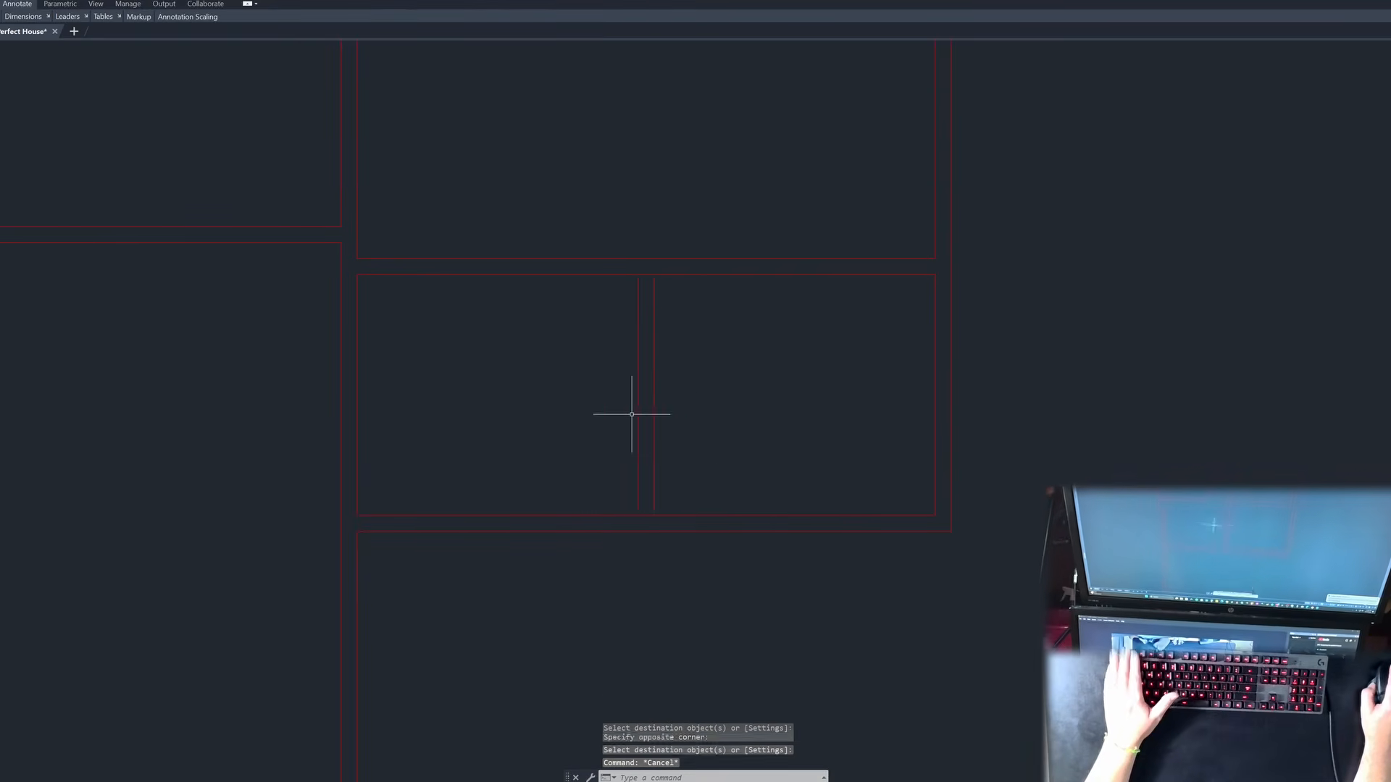
Step: Trim the horizontal wall segments between the partition lines at its top and bottom junctions
text(tr)
key(space)
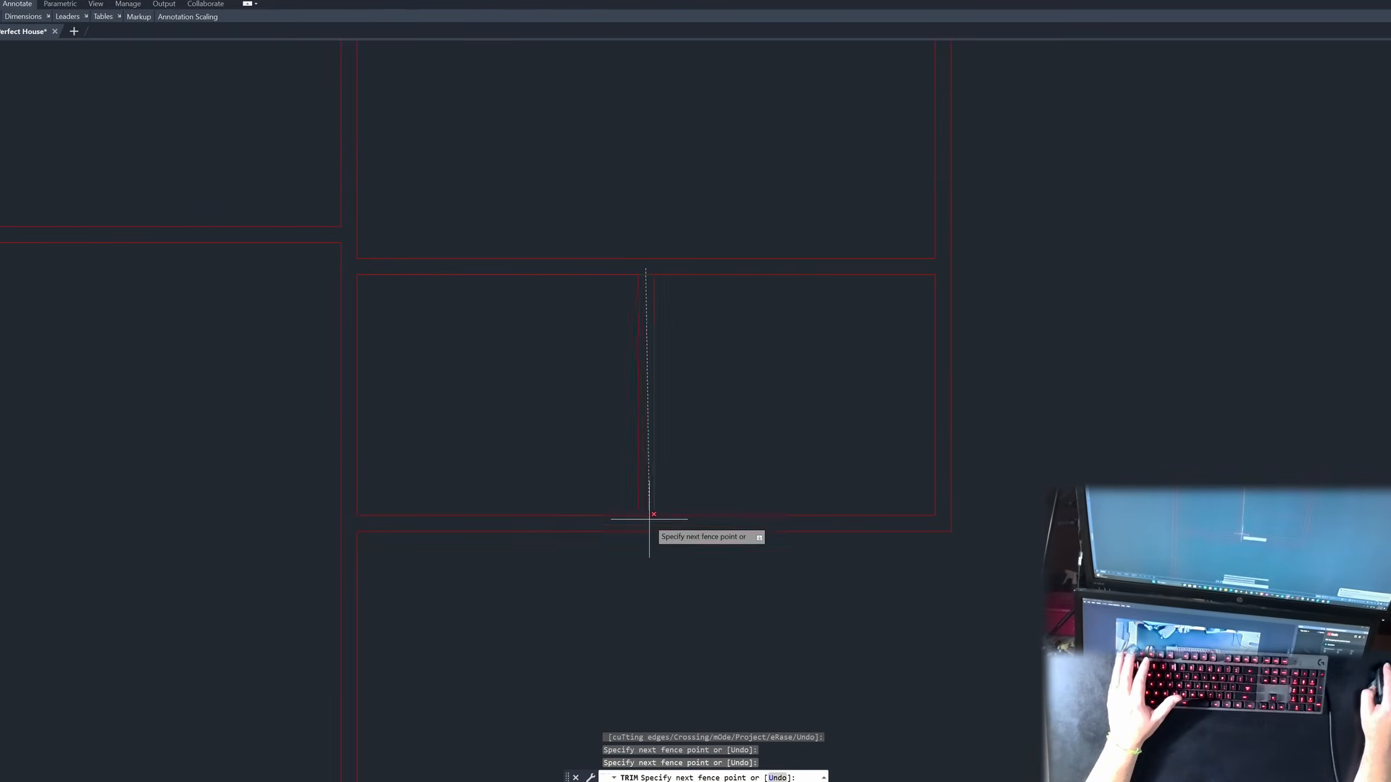
key(Escape)
scroll(739, 406, down, 2)
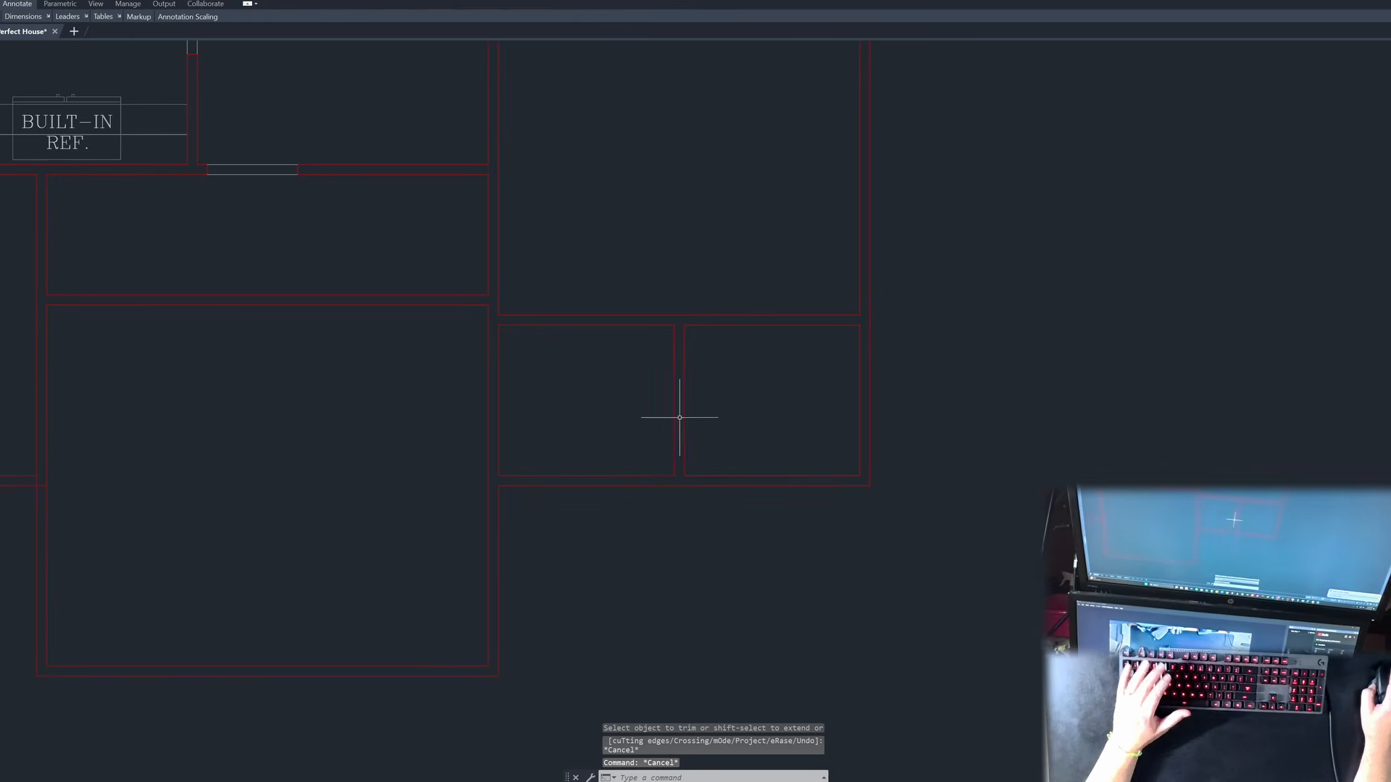
key(Escape)
key(Escape)
scroll(779, 407, down, 2)
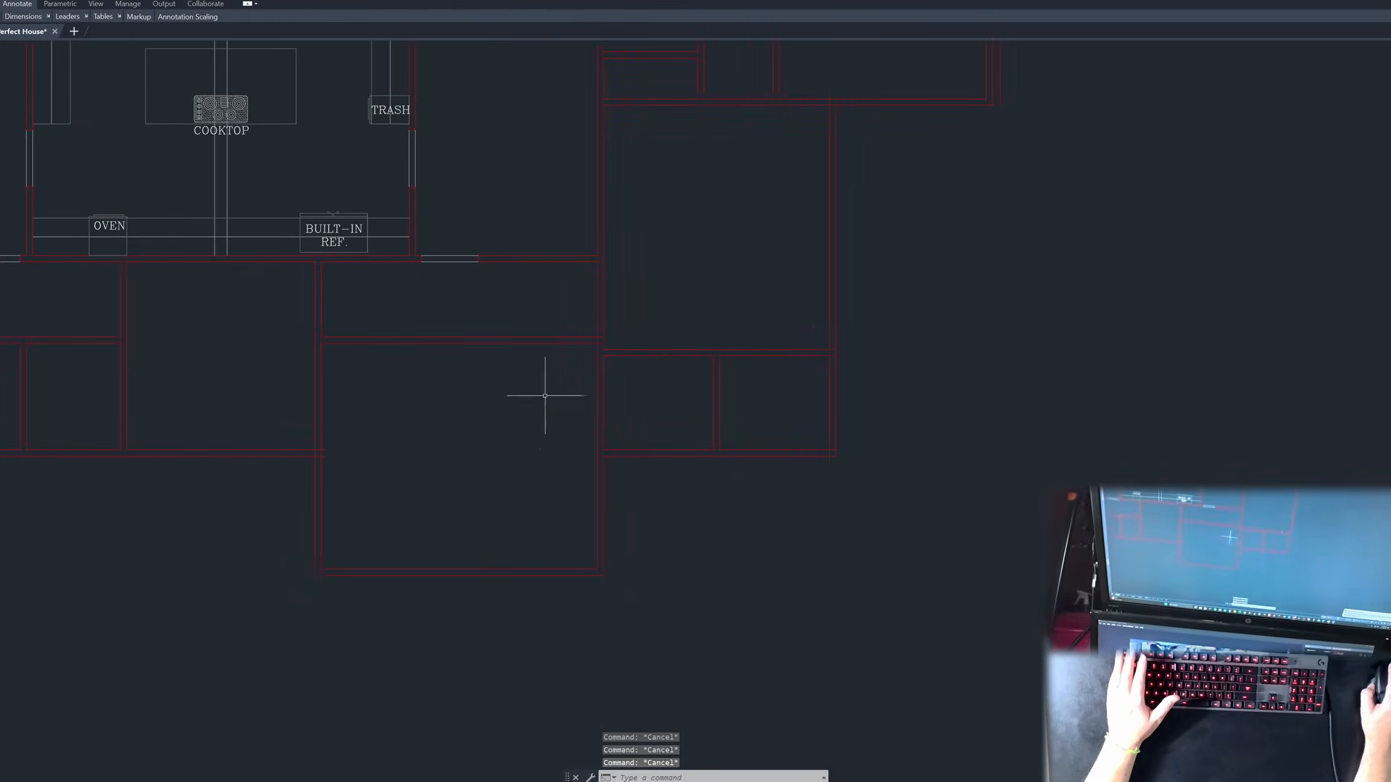
Step: Delete the two horizontal partition lines dividing the small room to the right of the kitchen wing
scroll(731, 498, down, 2)
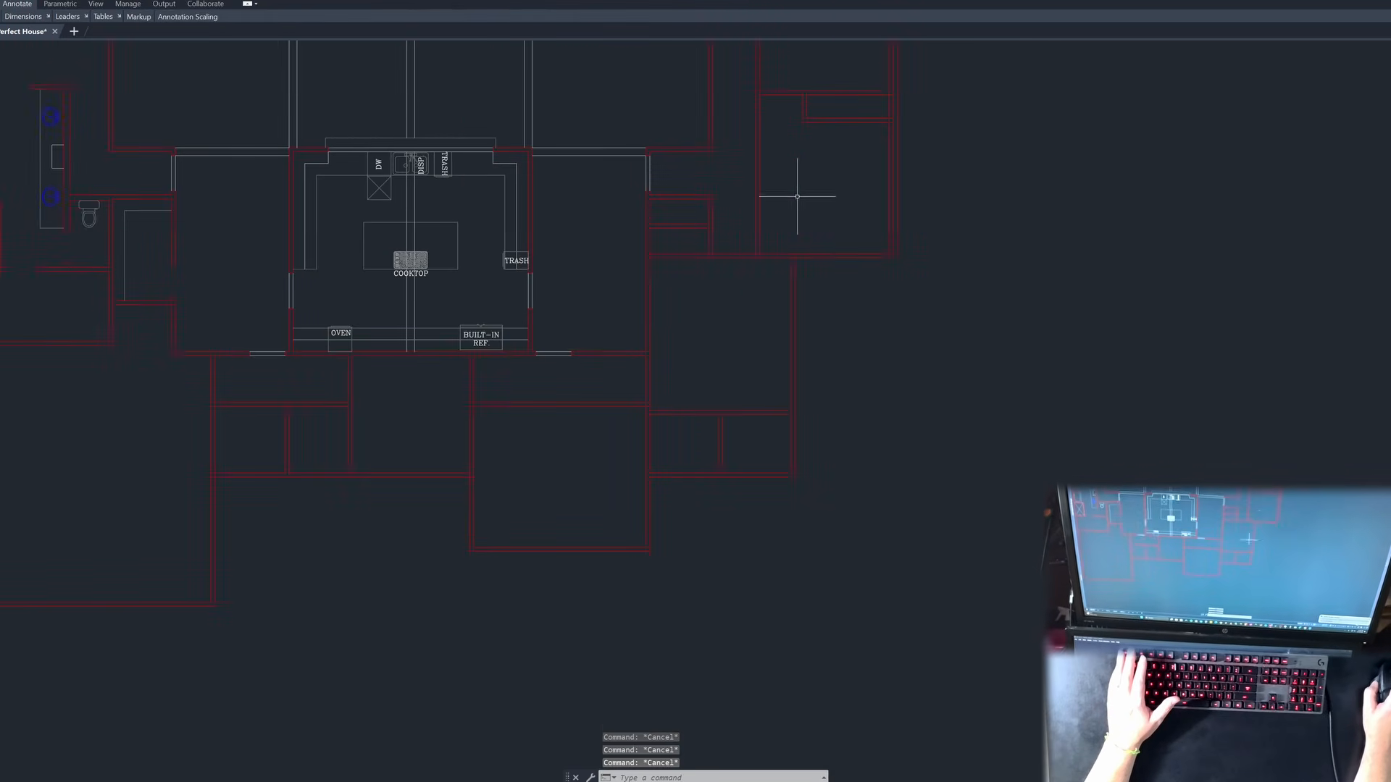
scroll(667, 434, down, 2)
scroll(757, 122, up, 2)
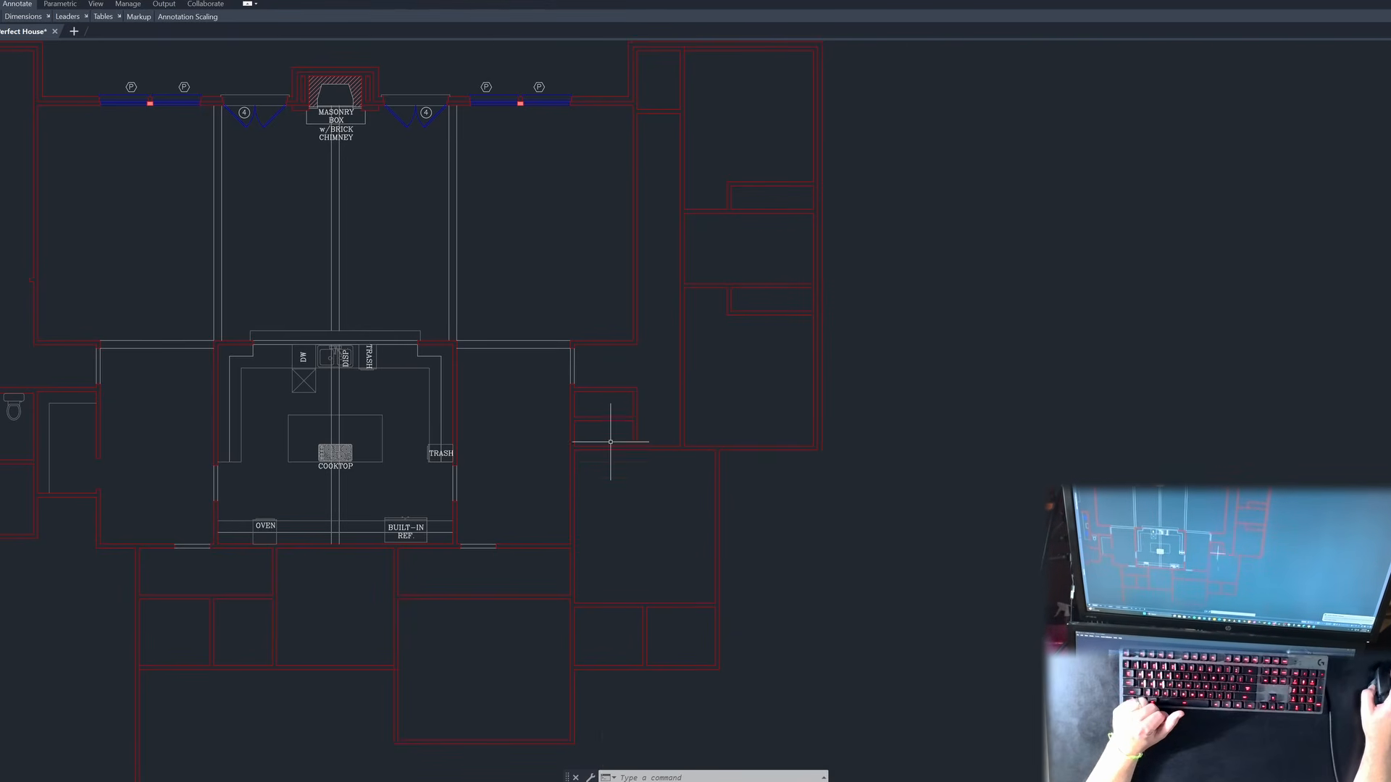
scroll(611, 441, up, 4)
key(Escape)
key(Escape)
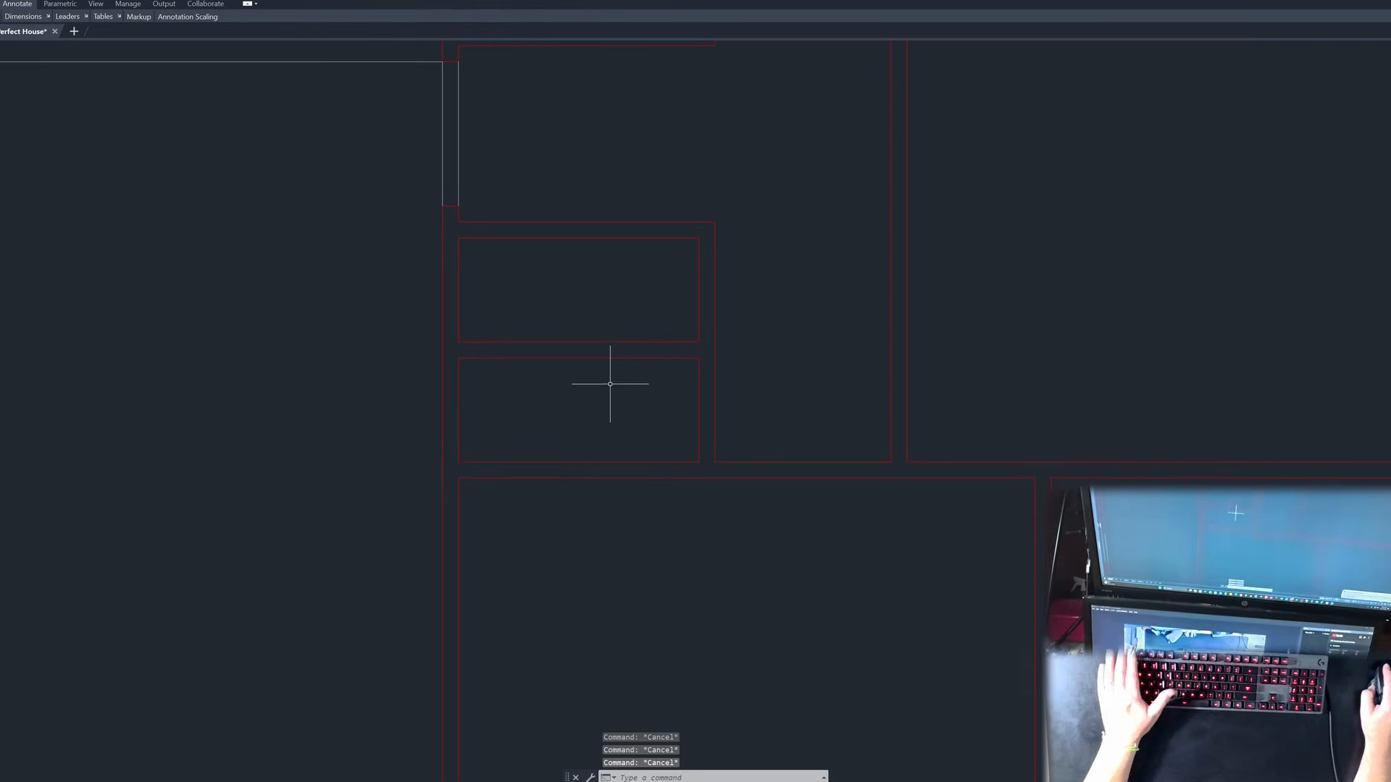
drag(610, 386, 553, 295)
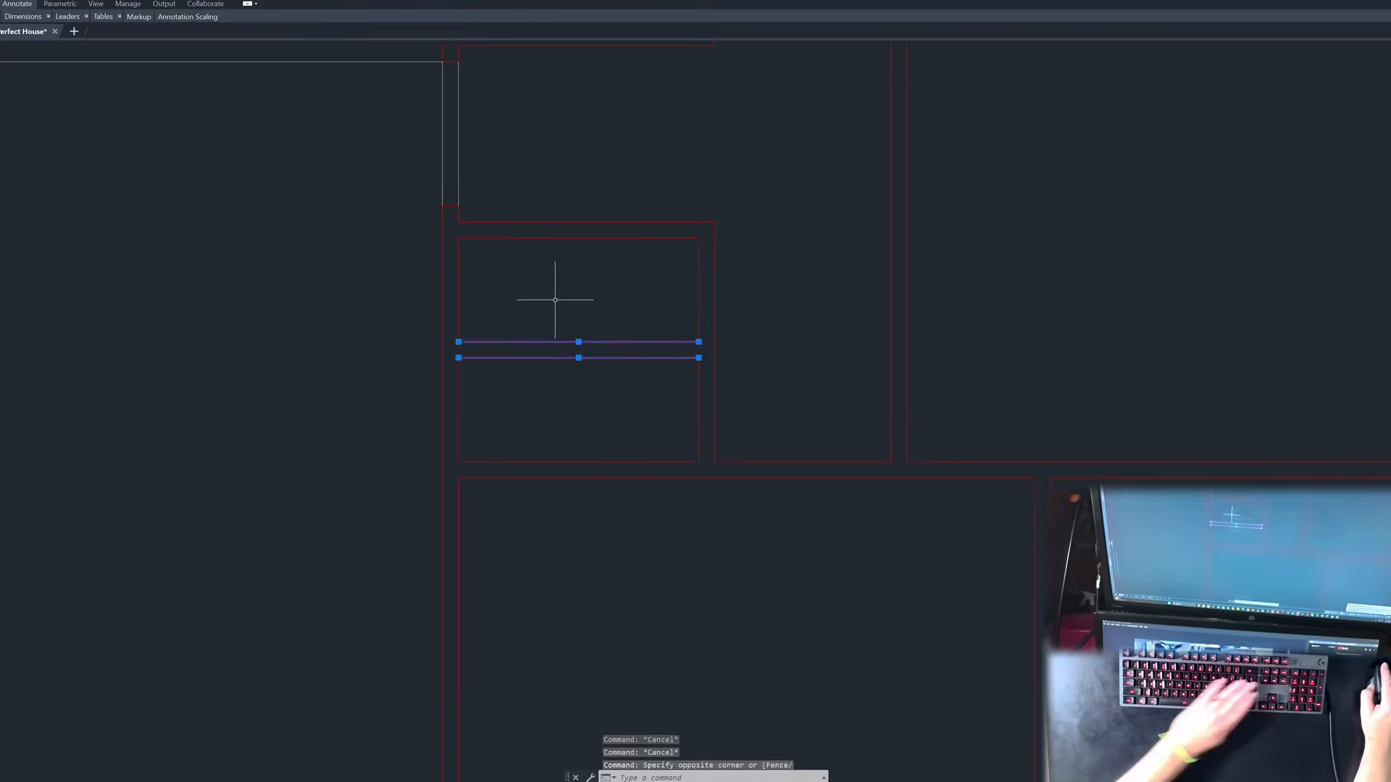
key(Delete)
Step: Draw a vertical line between the midpoints of that small room's top and bottom inner wall lines
text(l)
key(Return)
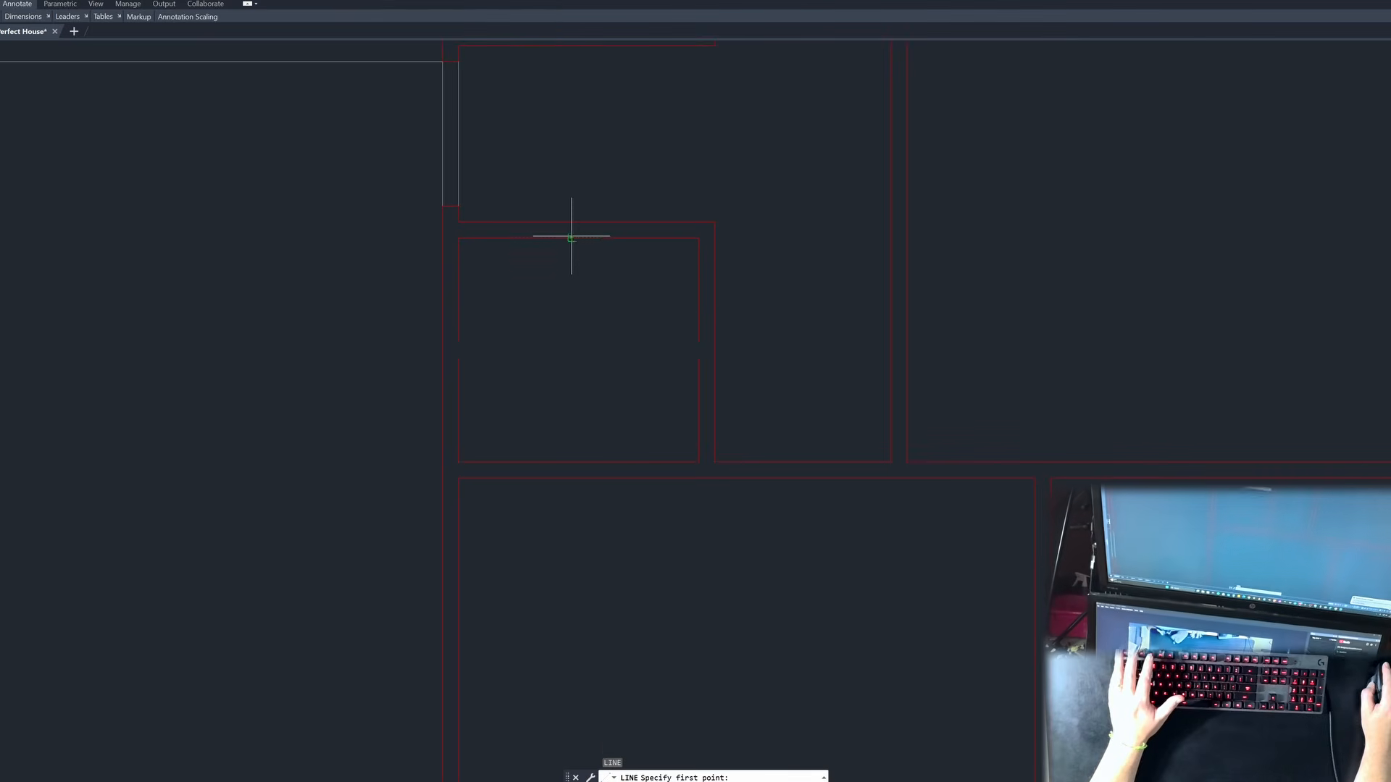
click(571, 233)
key(Escape)
key(Escape)
text(l)
key(Return)
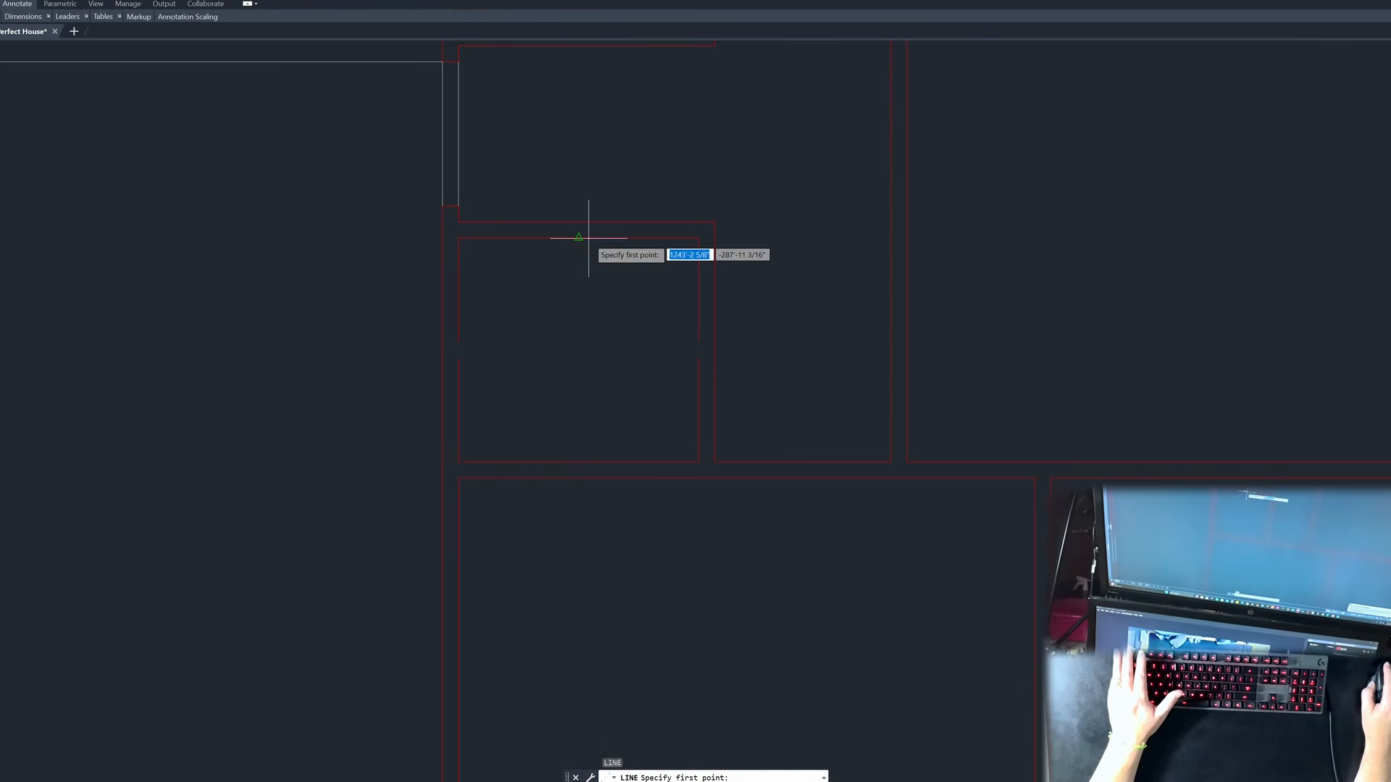
click(578, 238)
click(578, 462)
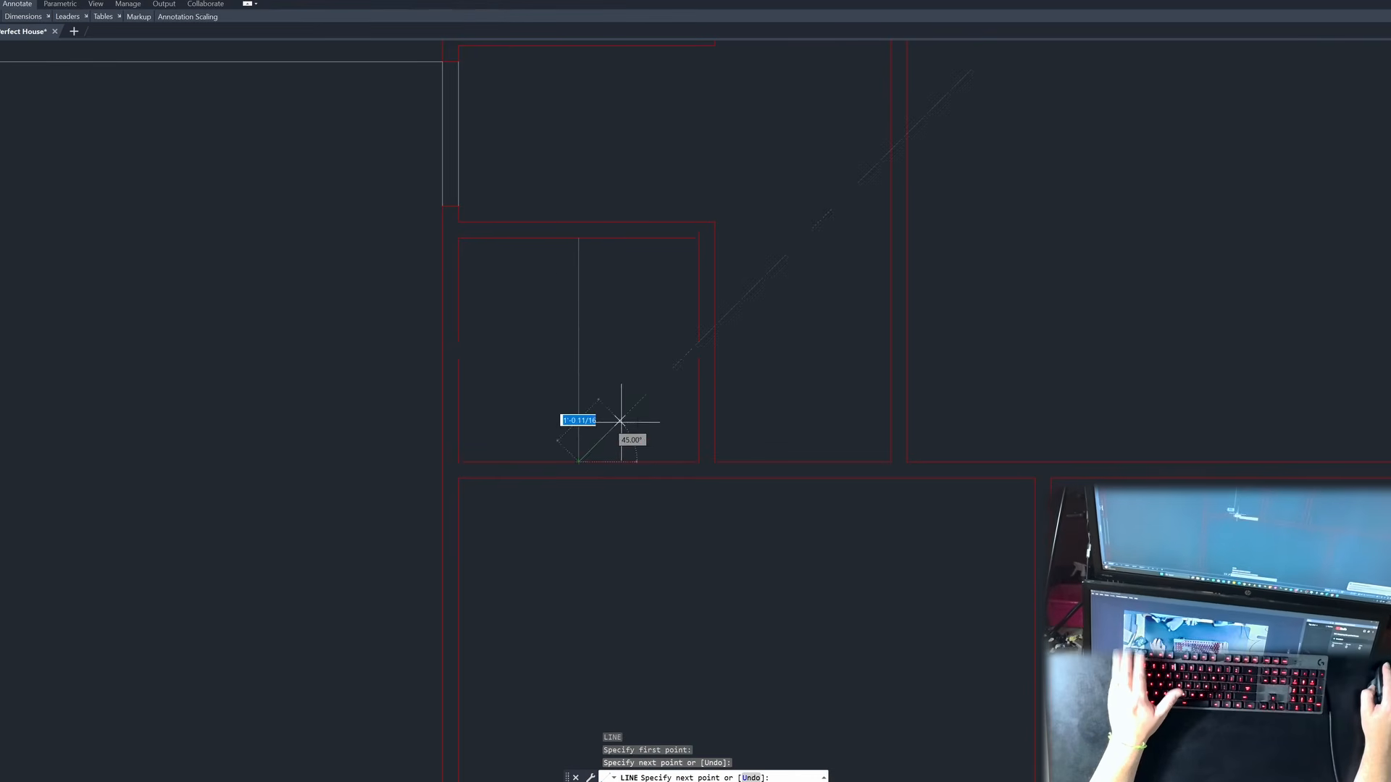
key(Escape)
Step: Offset the vertical centre line 2" to each side and erase the original to form a 4" partition
text(o)
key(Return)
key(Return)
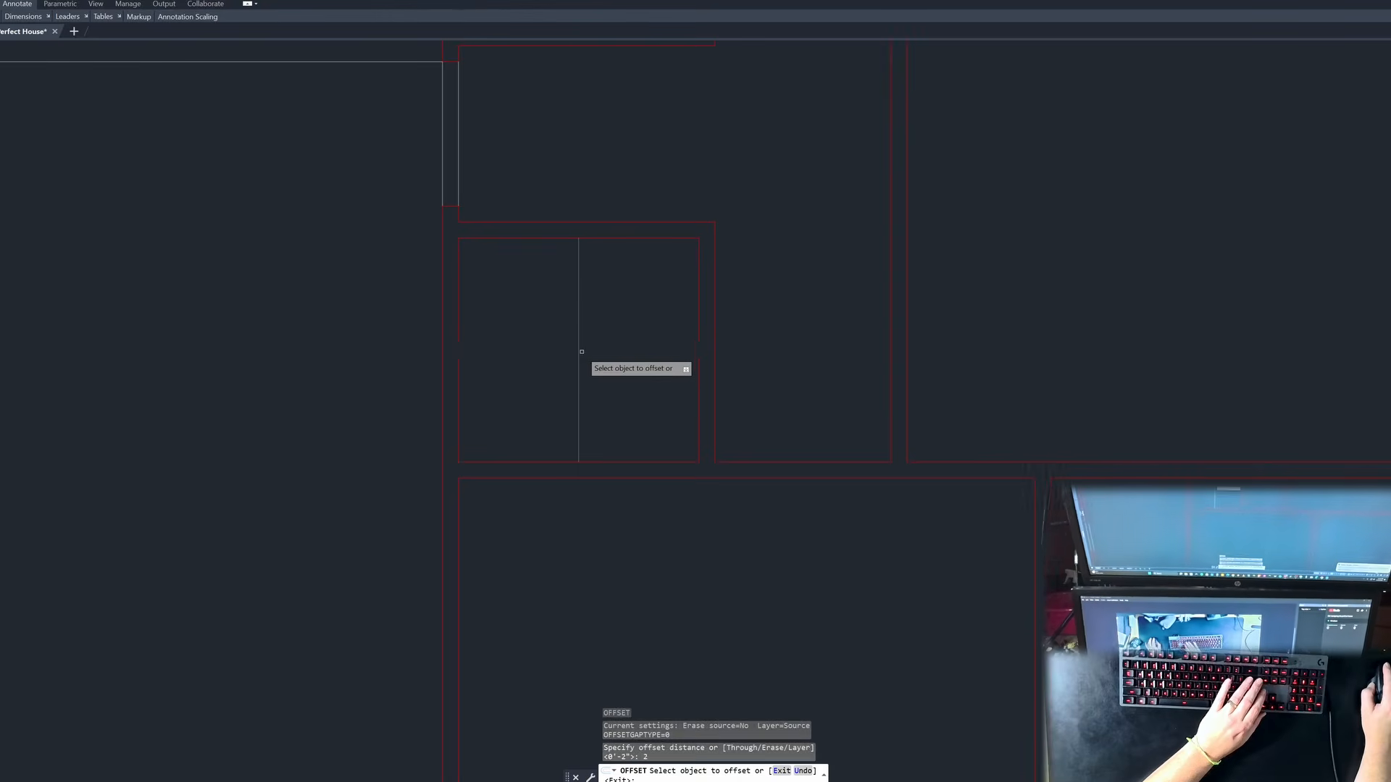
click(579, 363)
click(576, 352)
click(577, 352)
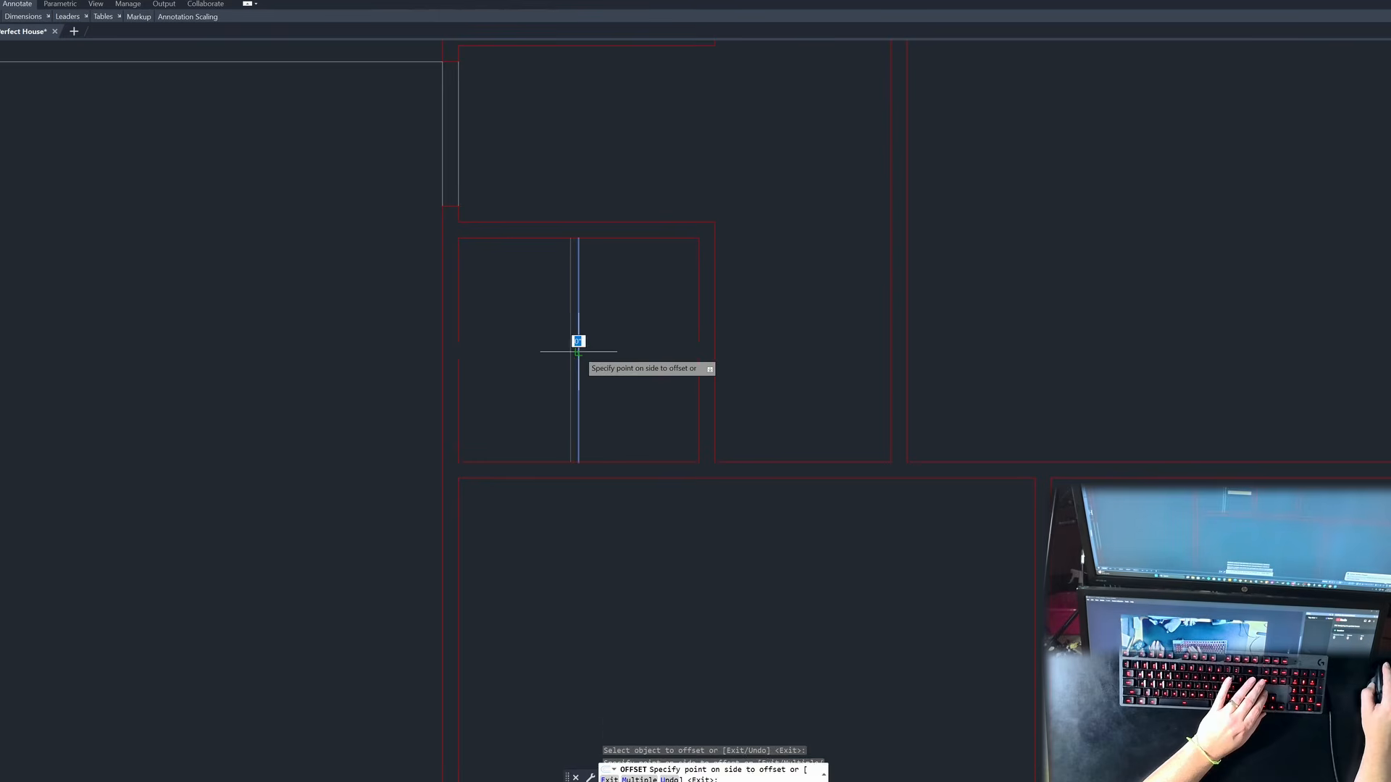
click(581, 352)
key(Return)
click(578, 352)
key(Delete)
Step: Delete the lower pieces of the broken side wall lines and extend the upper pieces down to the bottom wall
click(477, 386)
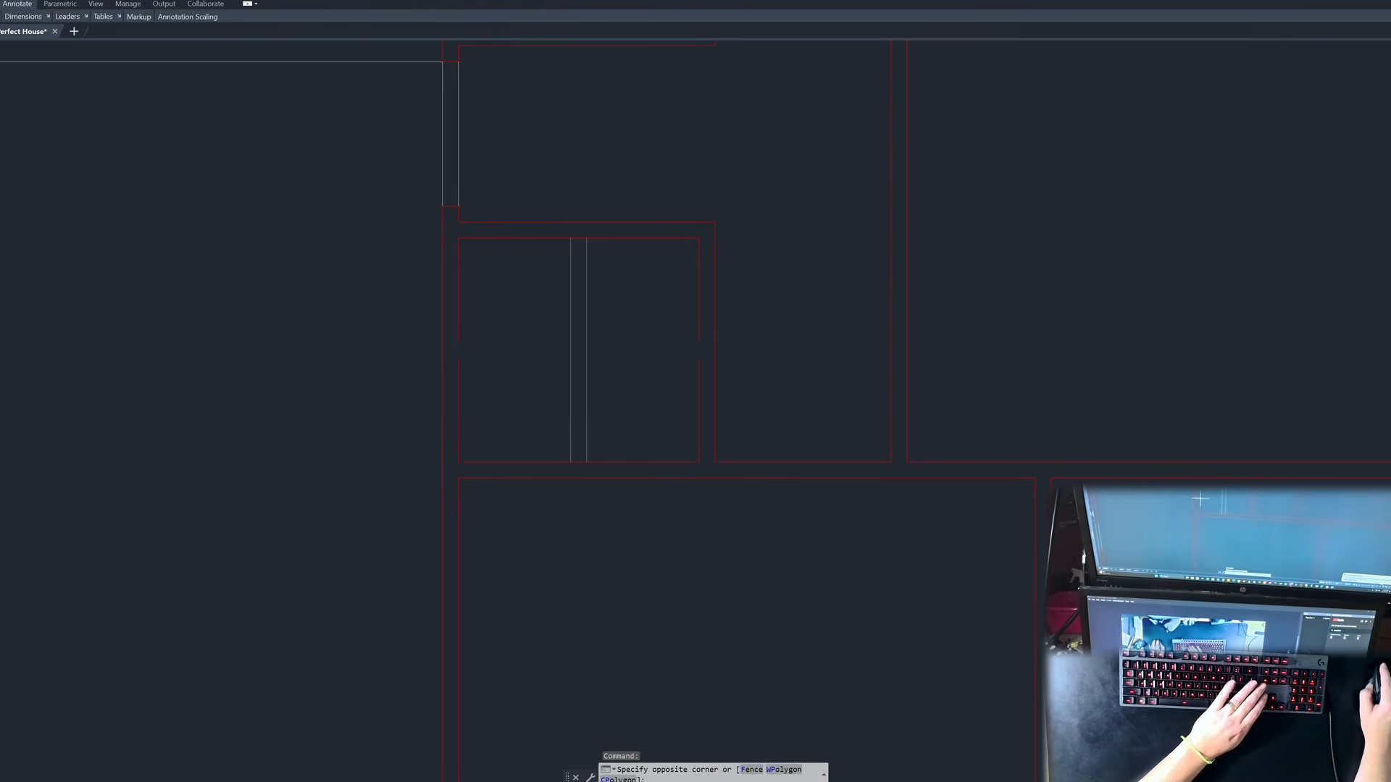
click(702, 396)
key(Delete)
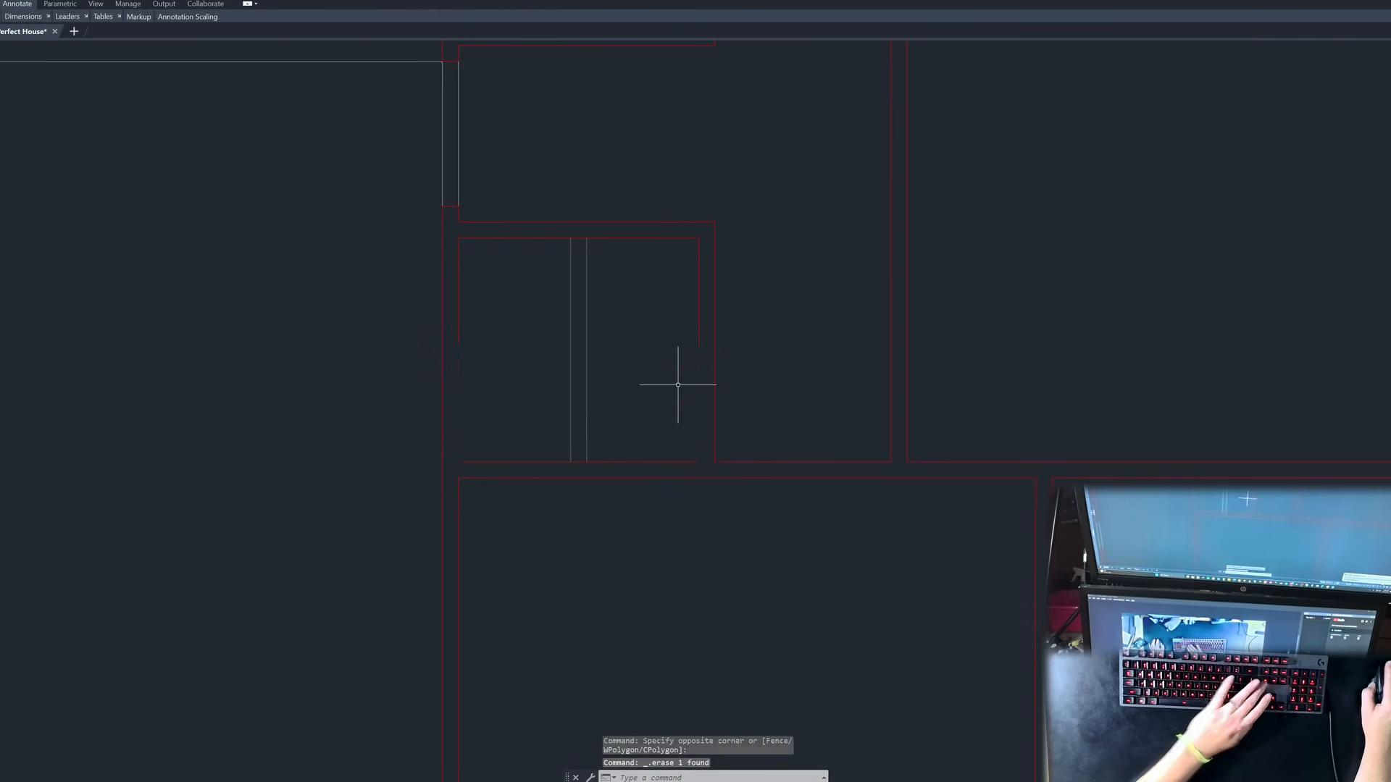
text(ex)
key(space)
click(704, 345)
click(670, 343)
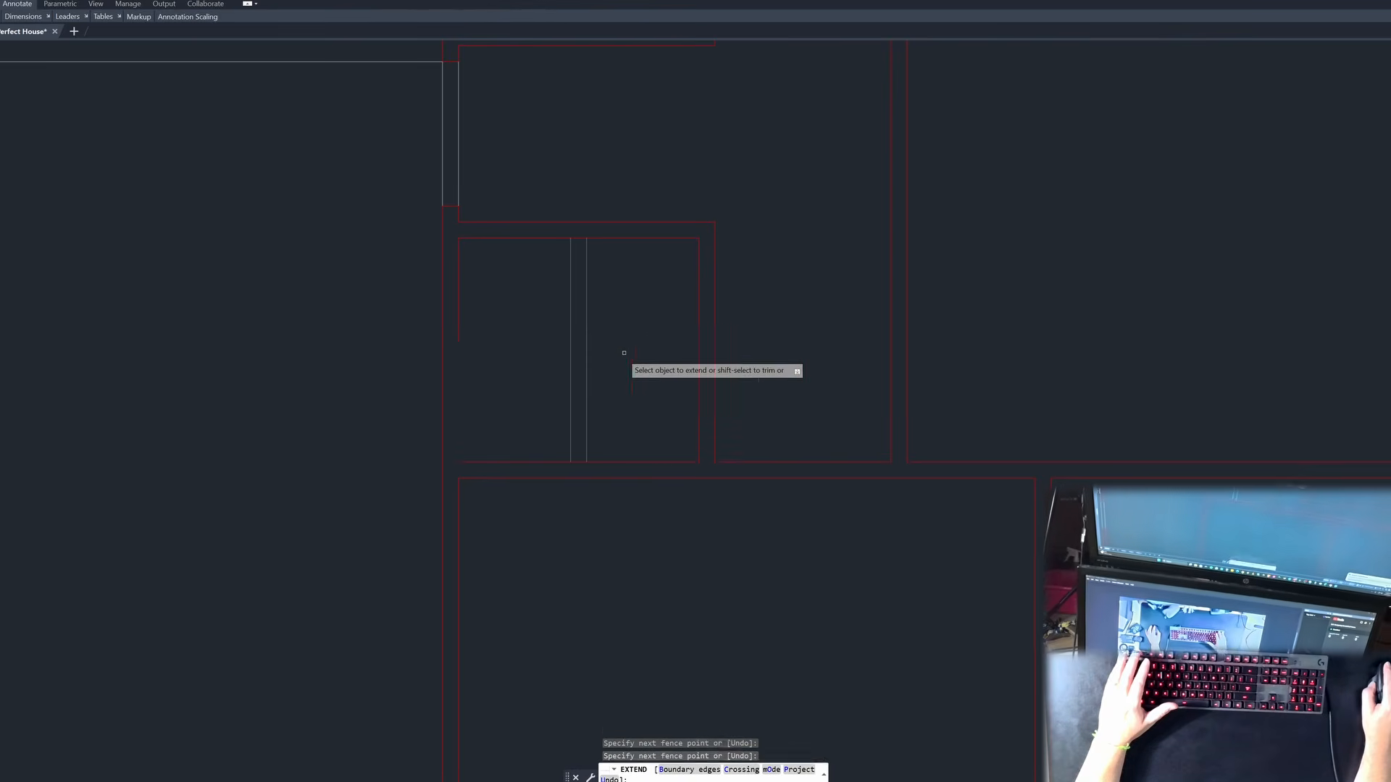
click(483, 329)
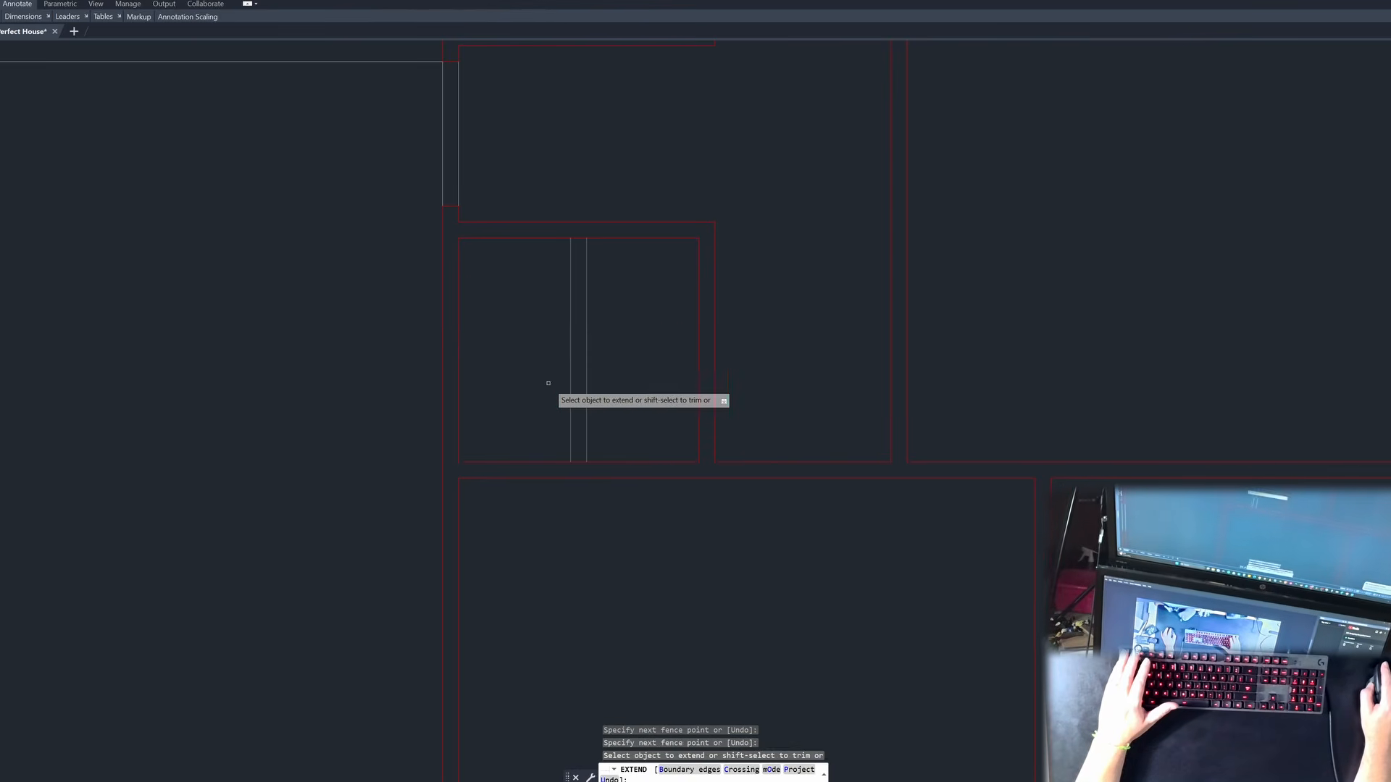
key(Escape)
key(Escape)
Step: Match the two new partition lines' properties to the small room's red bottom wall line
text(ma)
key(space)
click(607, 461)
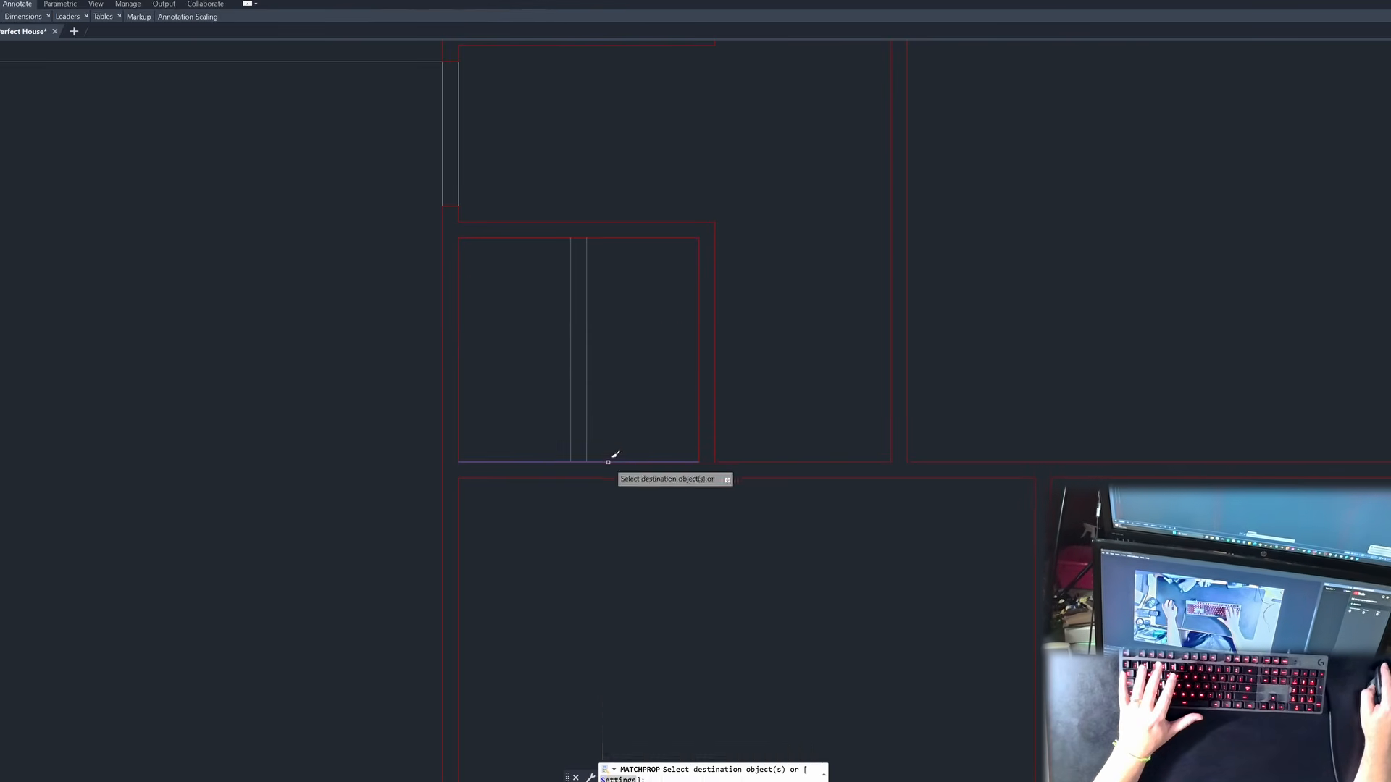
click(606, 423)
click(545, 404)
key(Escape)
Step: Trim the small room's bottom wall line between the two partition lines
text(tr)
key(space)
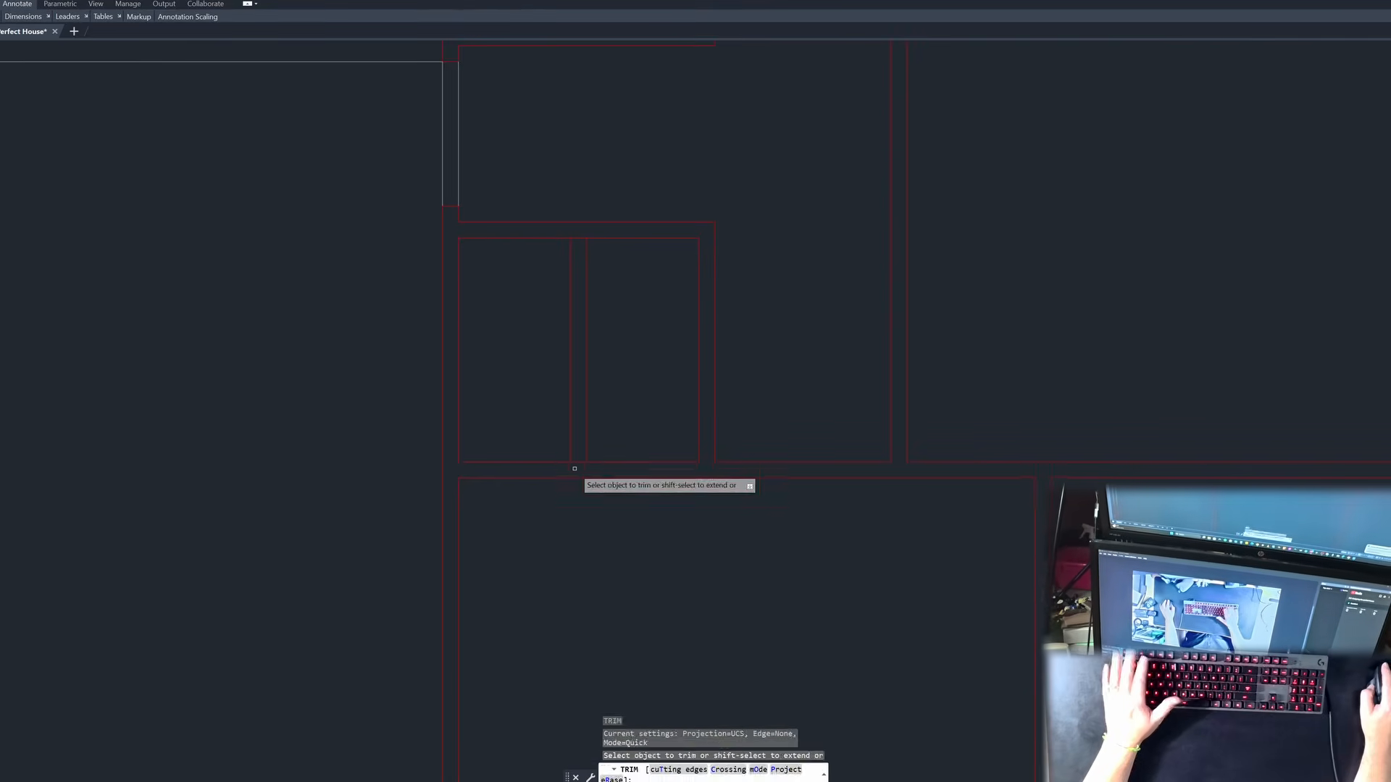
click(575, 471)
key(Escape)
key(Escape)
key(Escape)
Step: Trim the vertical wall line where the horizontal wall below the kitchen meets the lower projecting room's left wall
scroll(618, 286, down, 6)
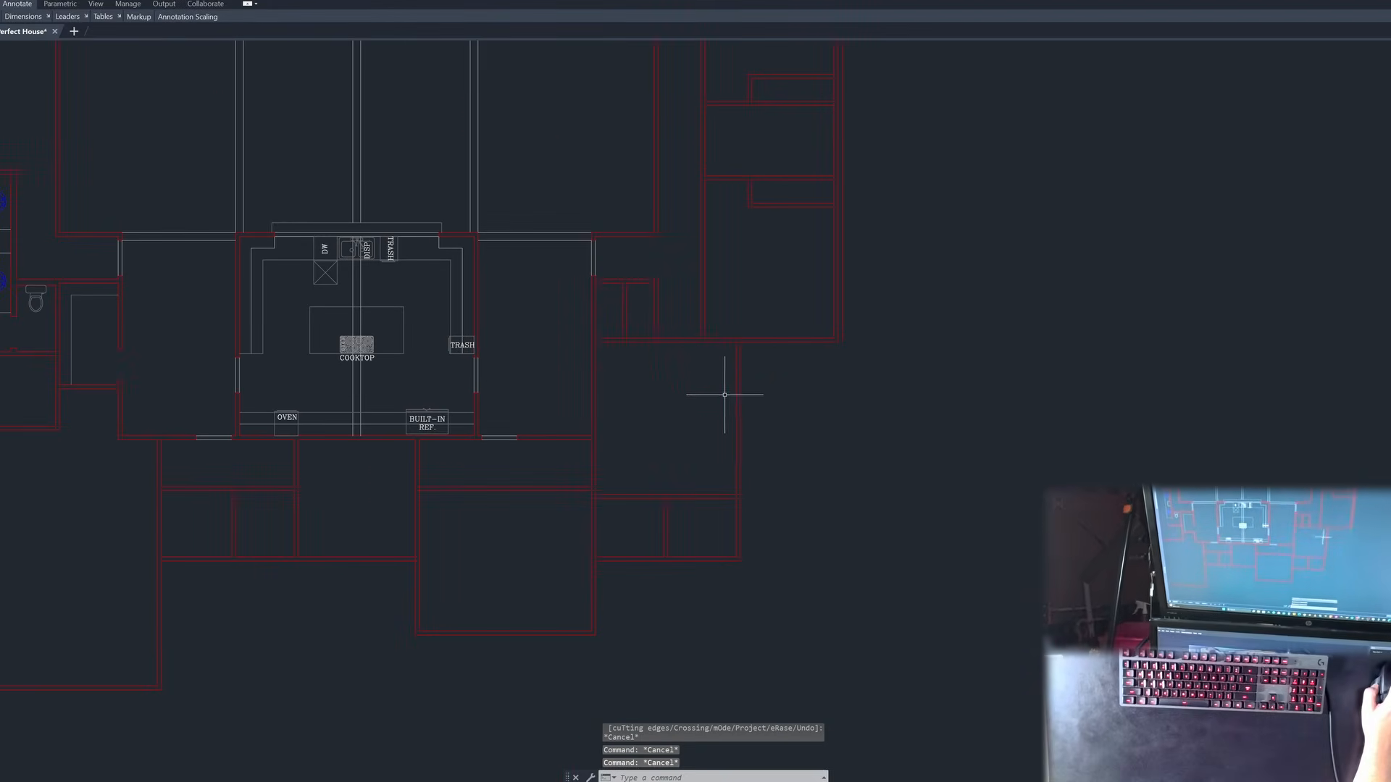
scroll(724, 395, down, 3)
scroll(558, 490, up, 3)
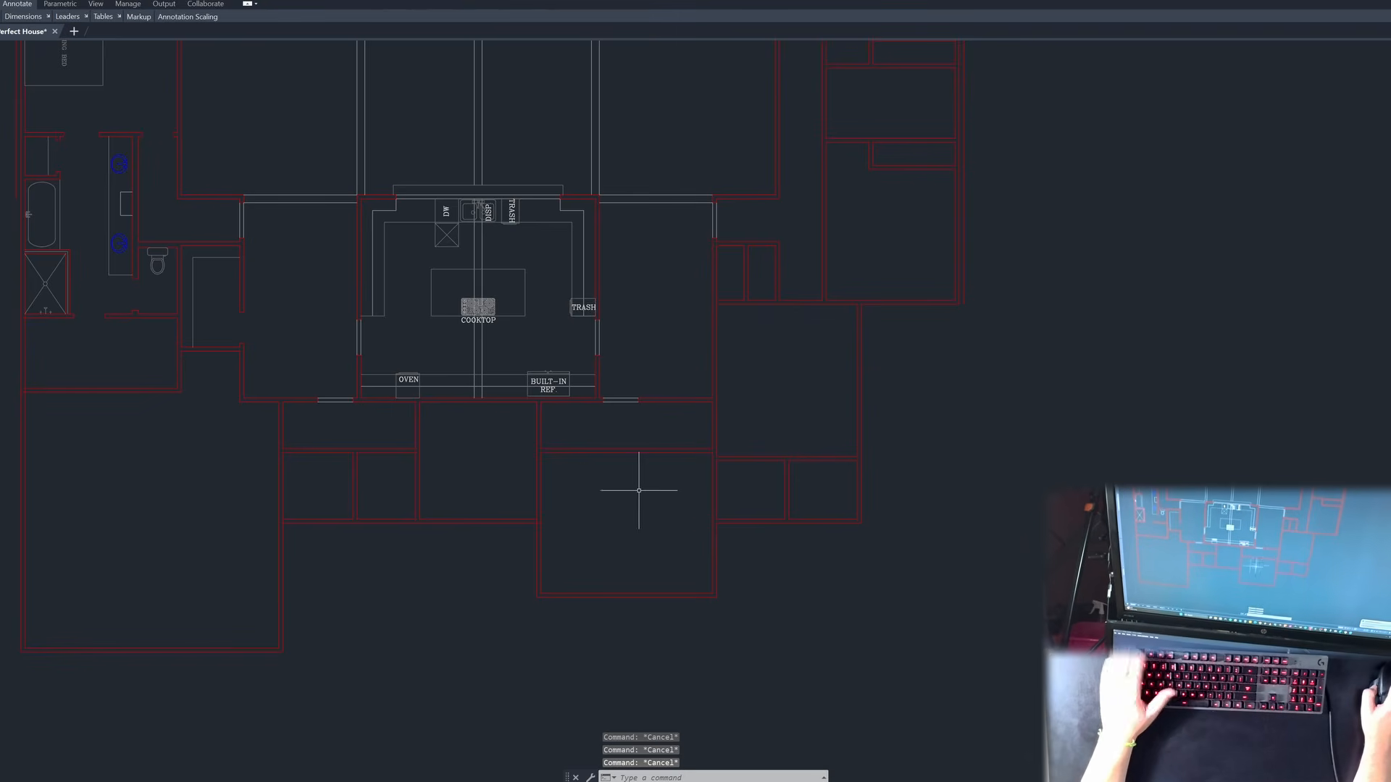
scroll(457, 556, down, 4)
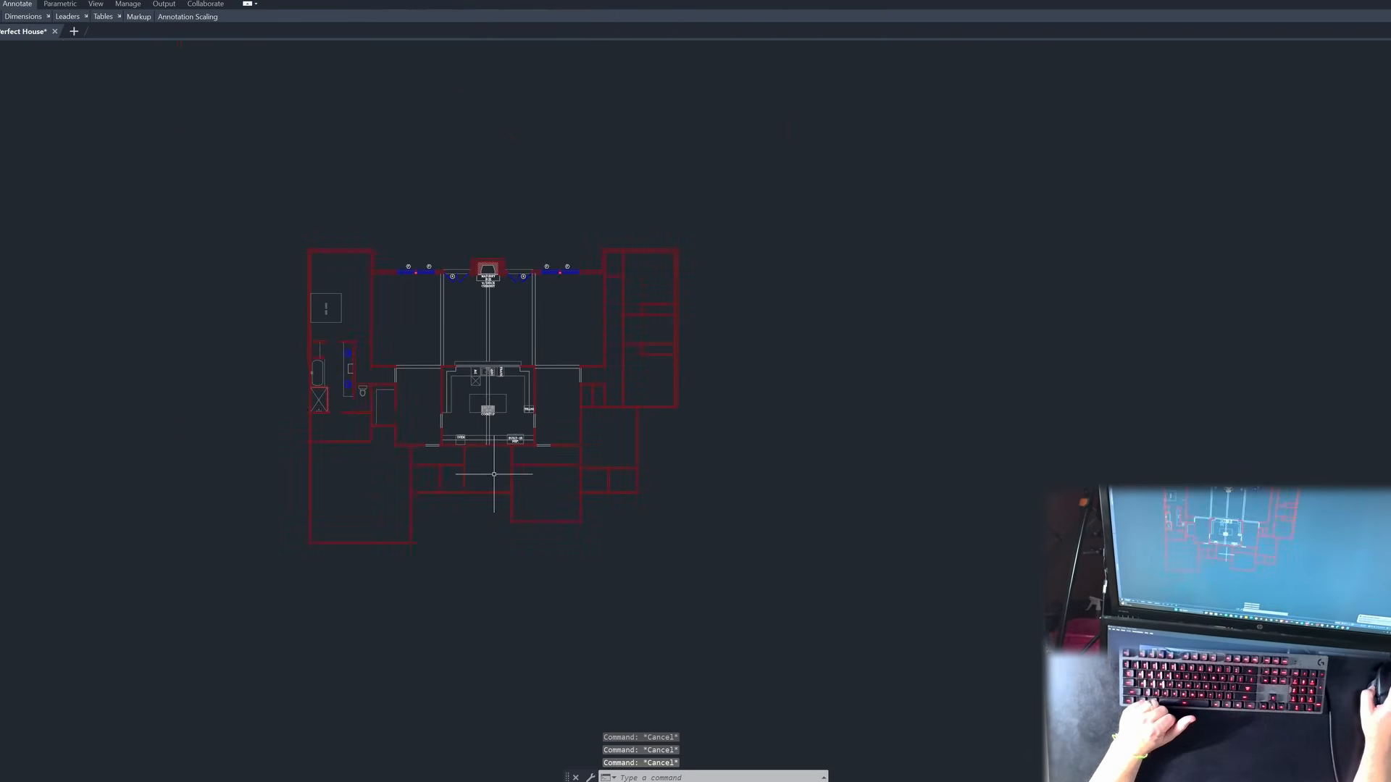
scroll(469, 537, up, 2)
scroll(595, 504, up, 6)
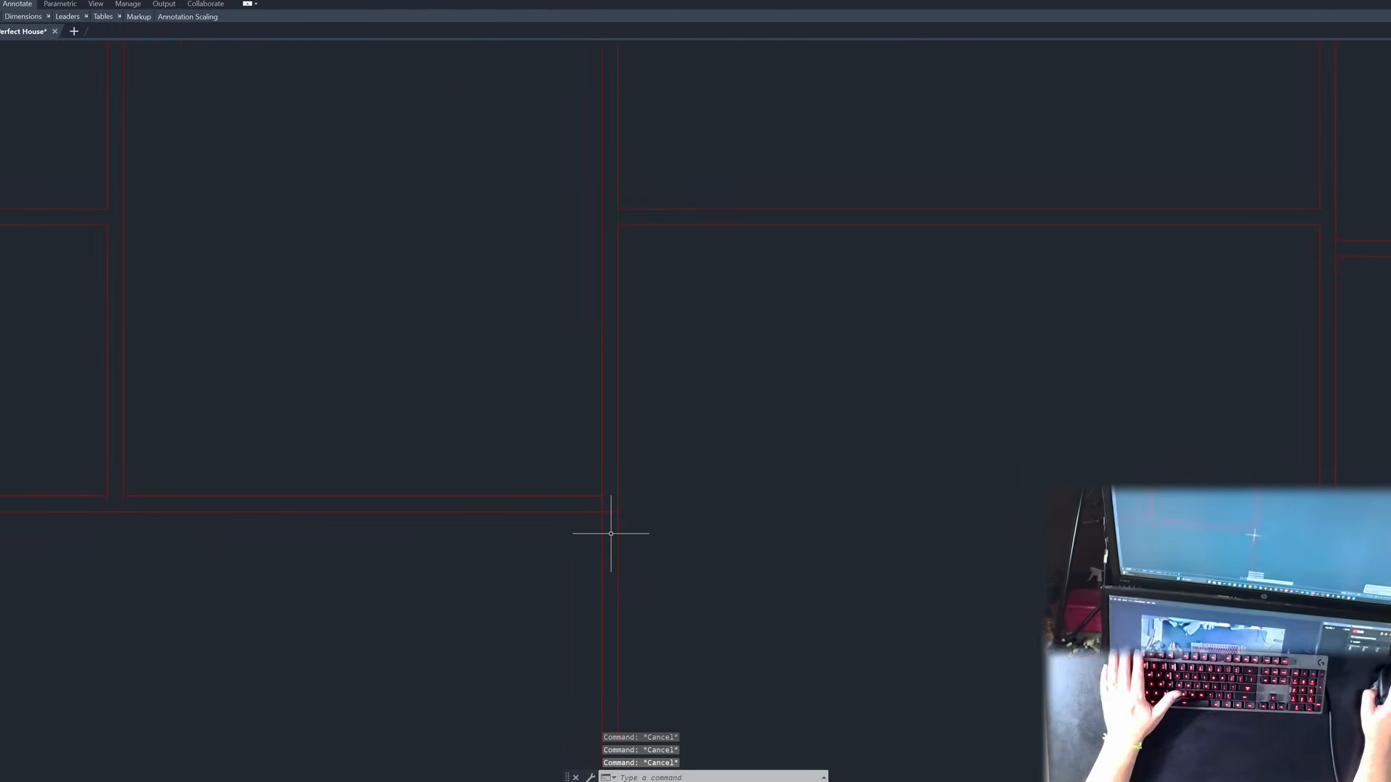
key(space)
scroll(608, 520, up, 4)
click(611, 508)
click(582, 480)
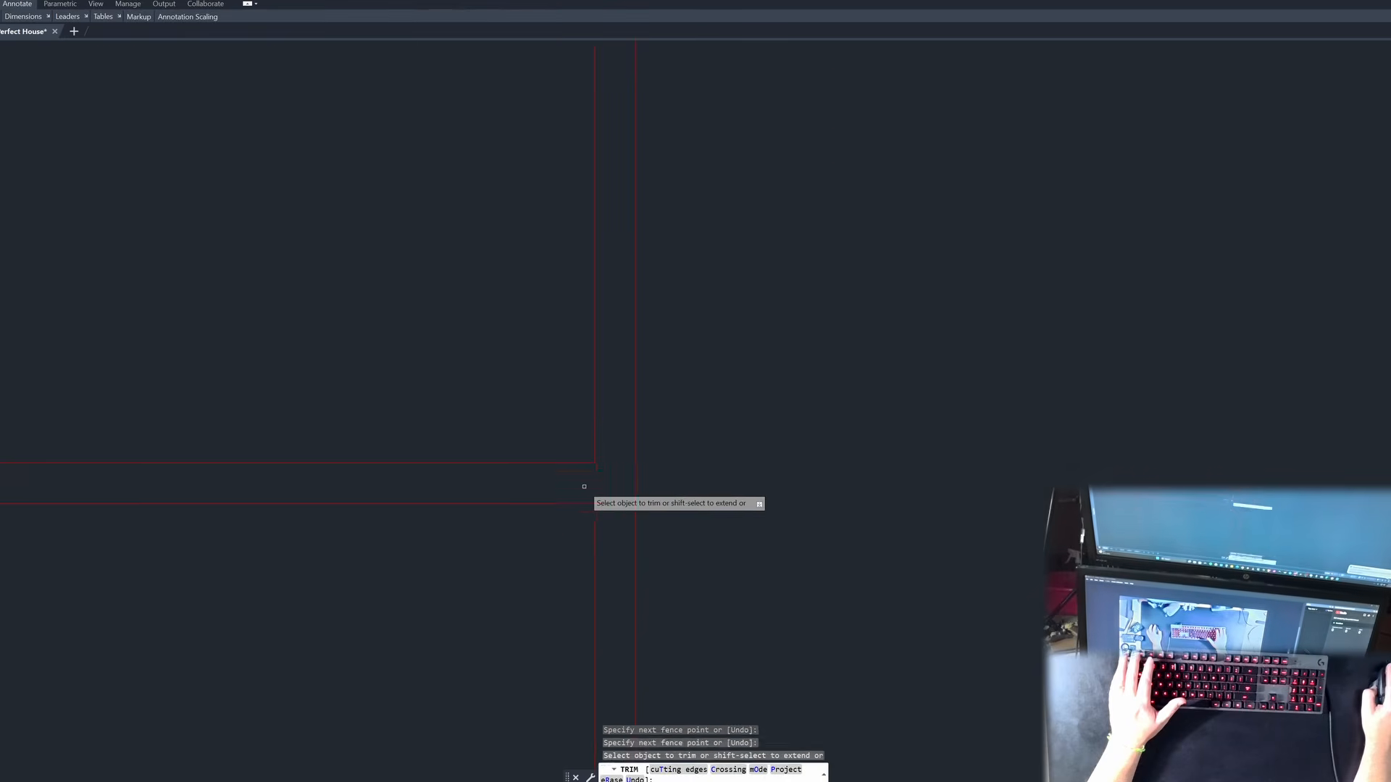
key(space)
scroll(563, 492, down, 7)
key(Escape)
key(Escape)
scroll(765, 531, down, 2)
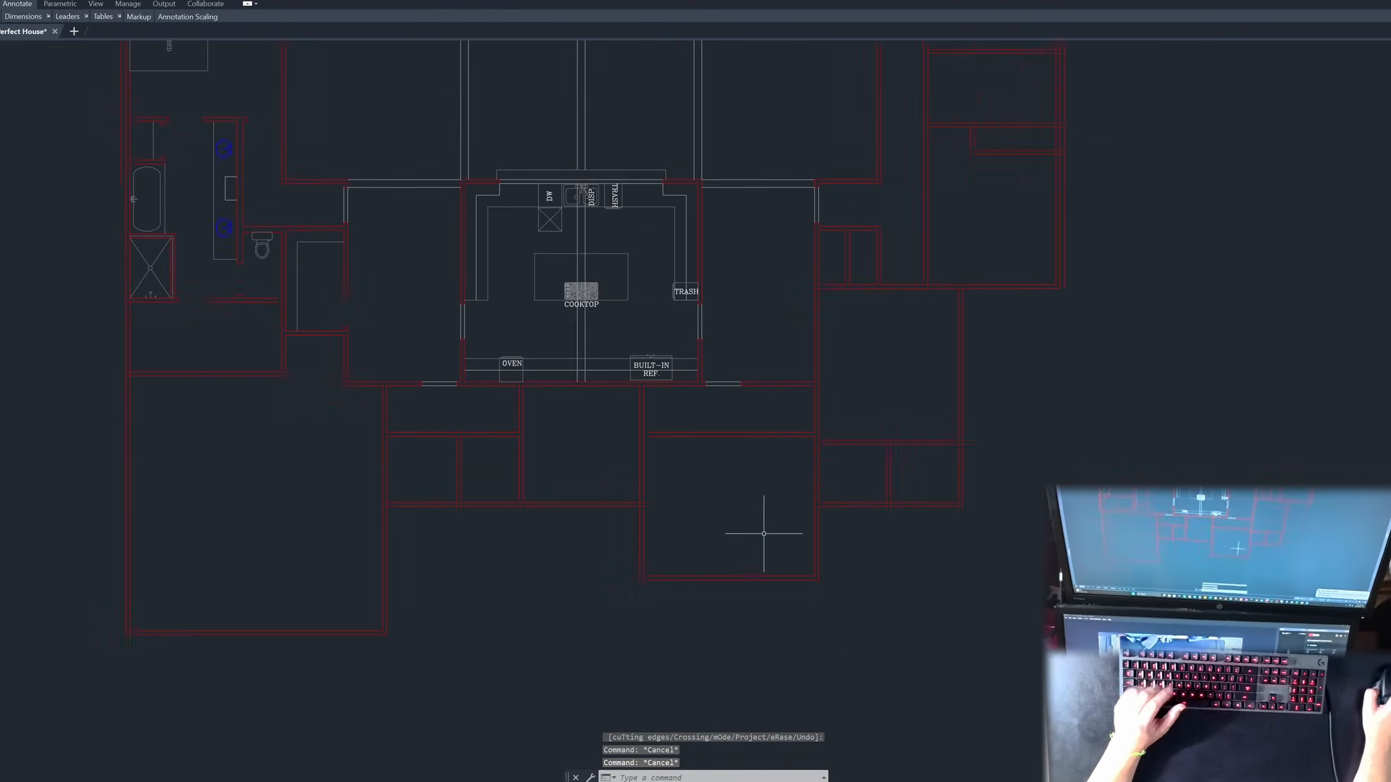
Step: Trim the overlapping wall lines where the large left room's top wall meets the exterior left wall
scroll(703, 600, down, 2)
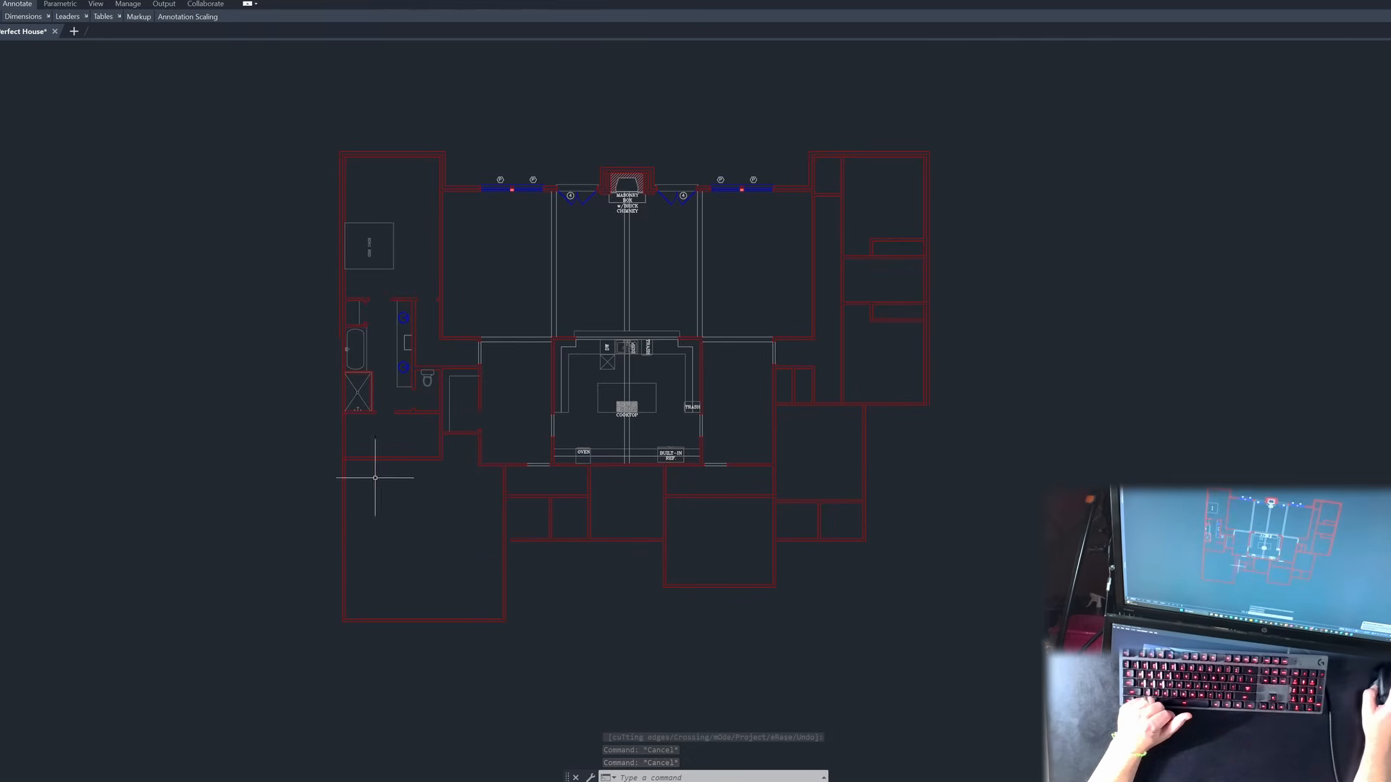
scroll(375, 477, up, 8)
key(Escape)
text(tr)
key(space)
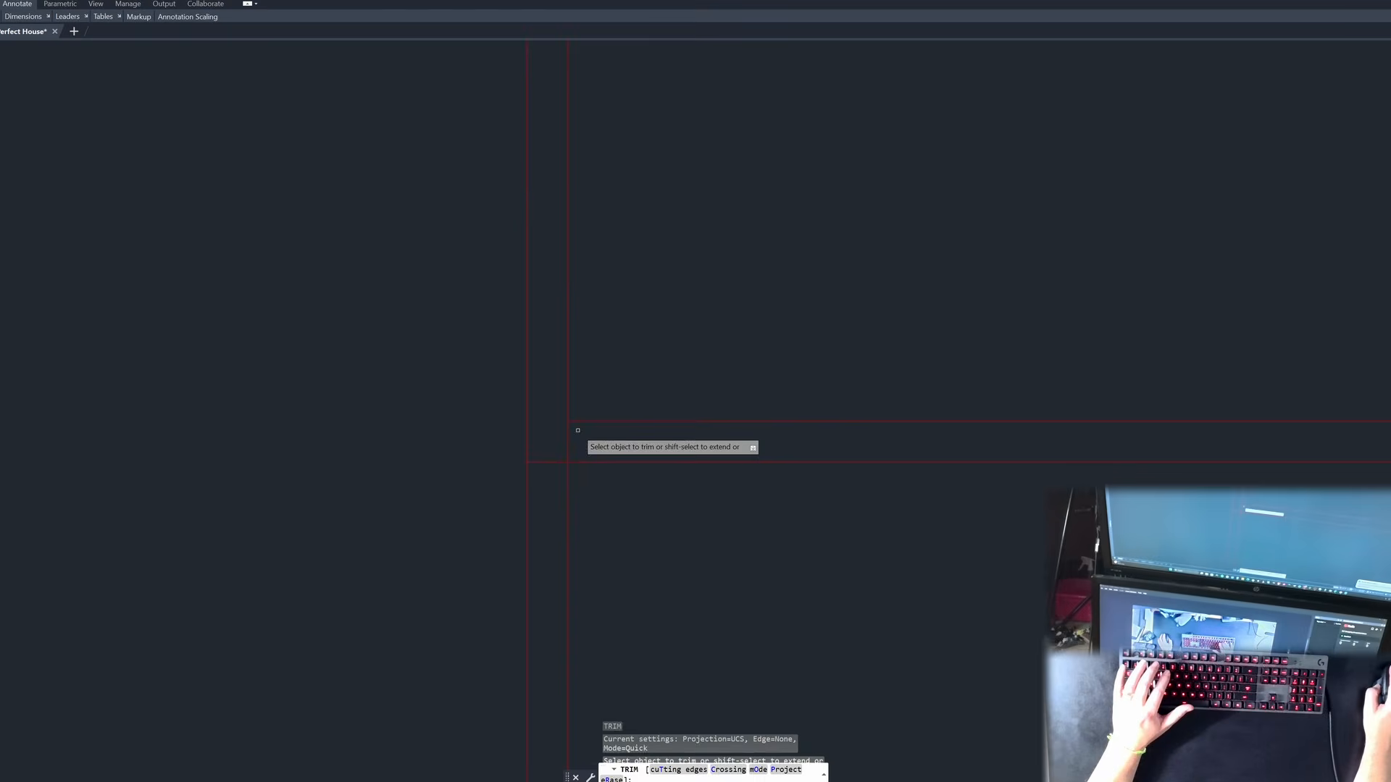
click(578, 432)
click(538, 474)
key(space)
Step: Trim the exterior wall's inner line where the wall below the shower joins it
scroll(352, 463, down, 8)
key(space)
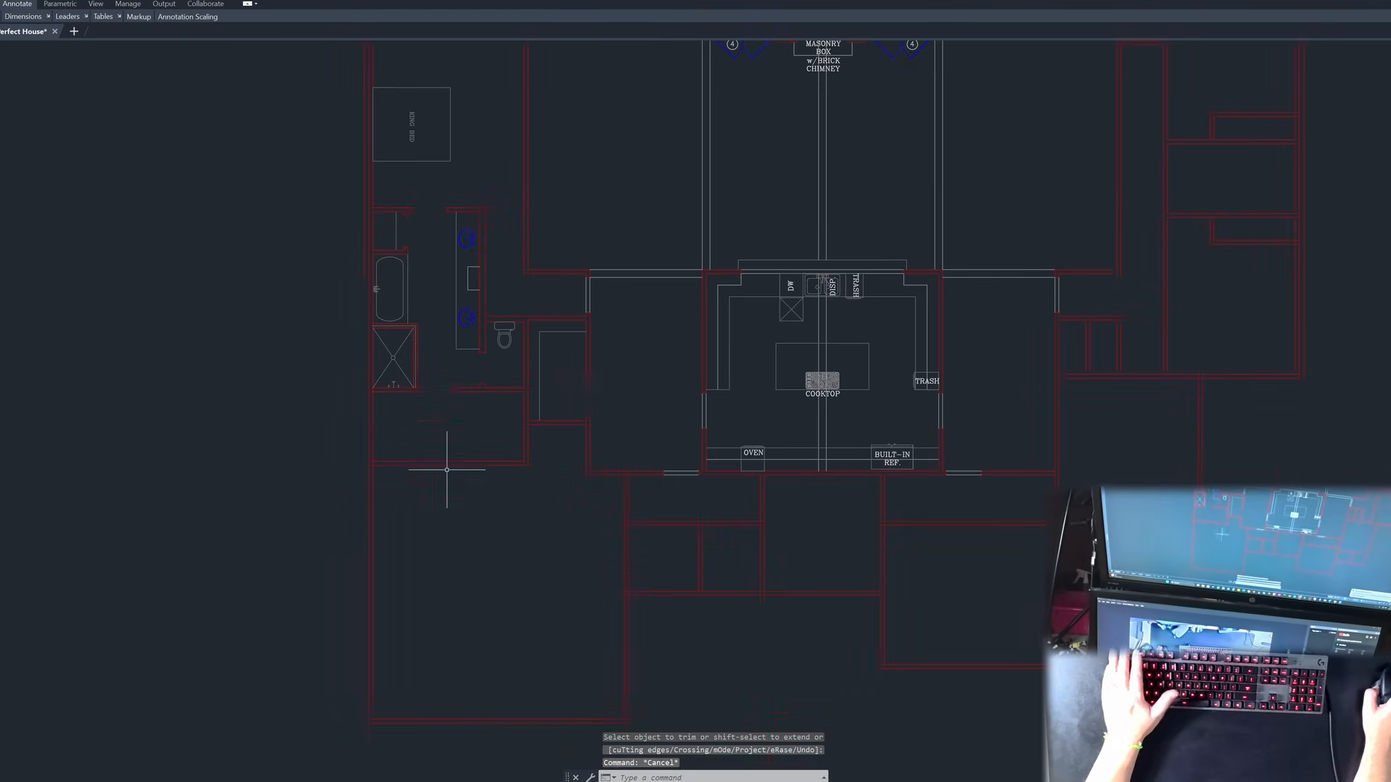
scroll(434, 463, up, 8)
click(280, 379)
click(245, 411)
key(space)
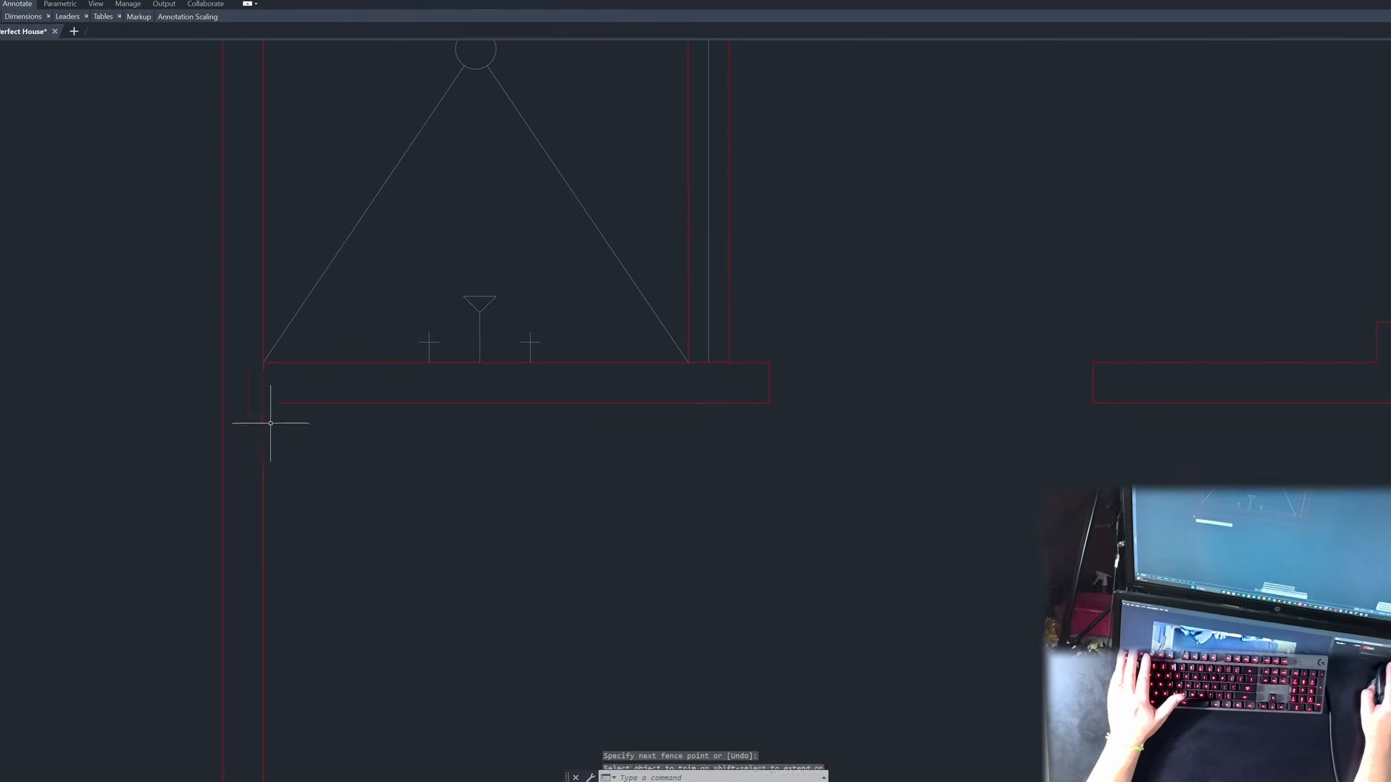
scroll(457, 392, down, 8)
scroll(339, 516, down, 2)
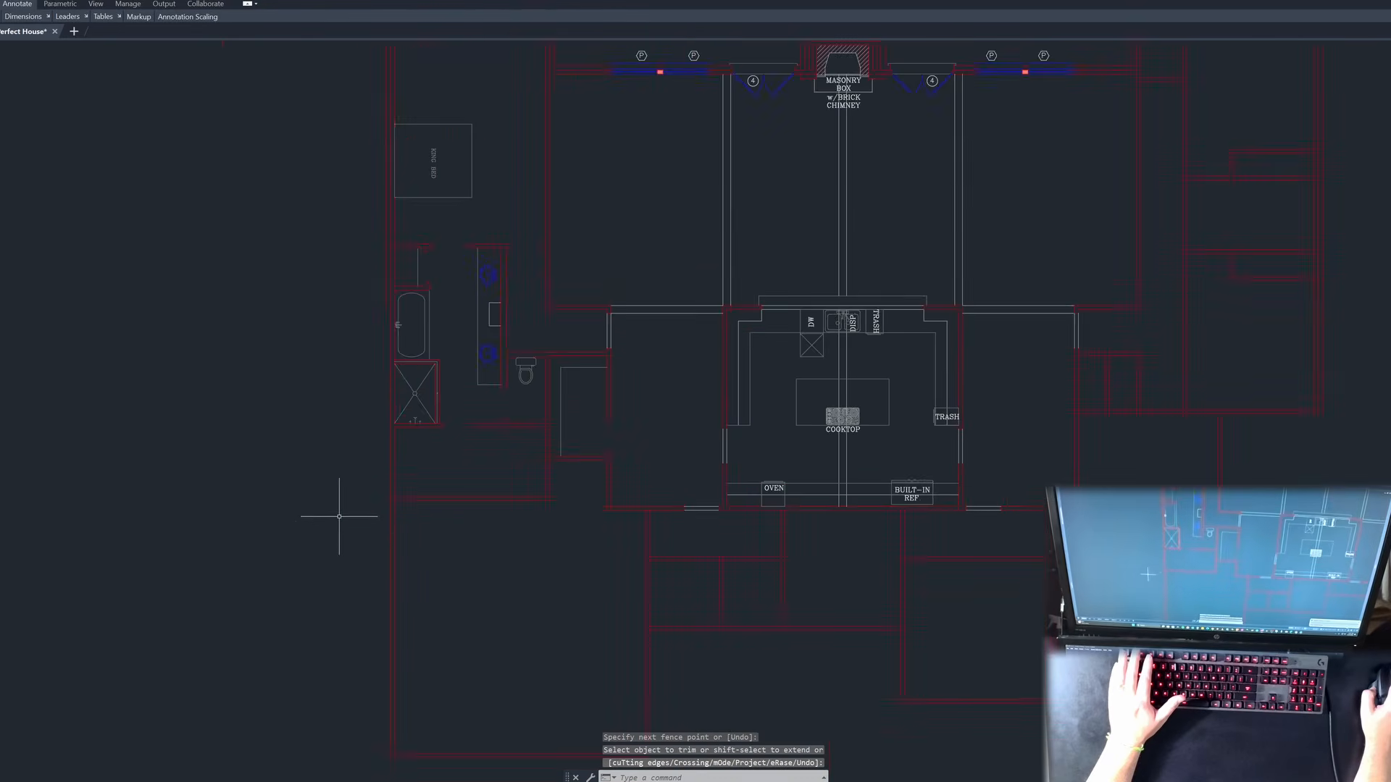
scroll(434, 494, down, 2)
scroll(543, 491, up, 2)
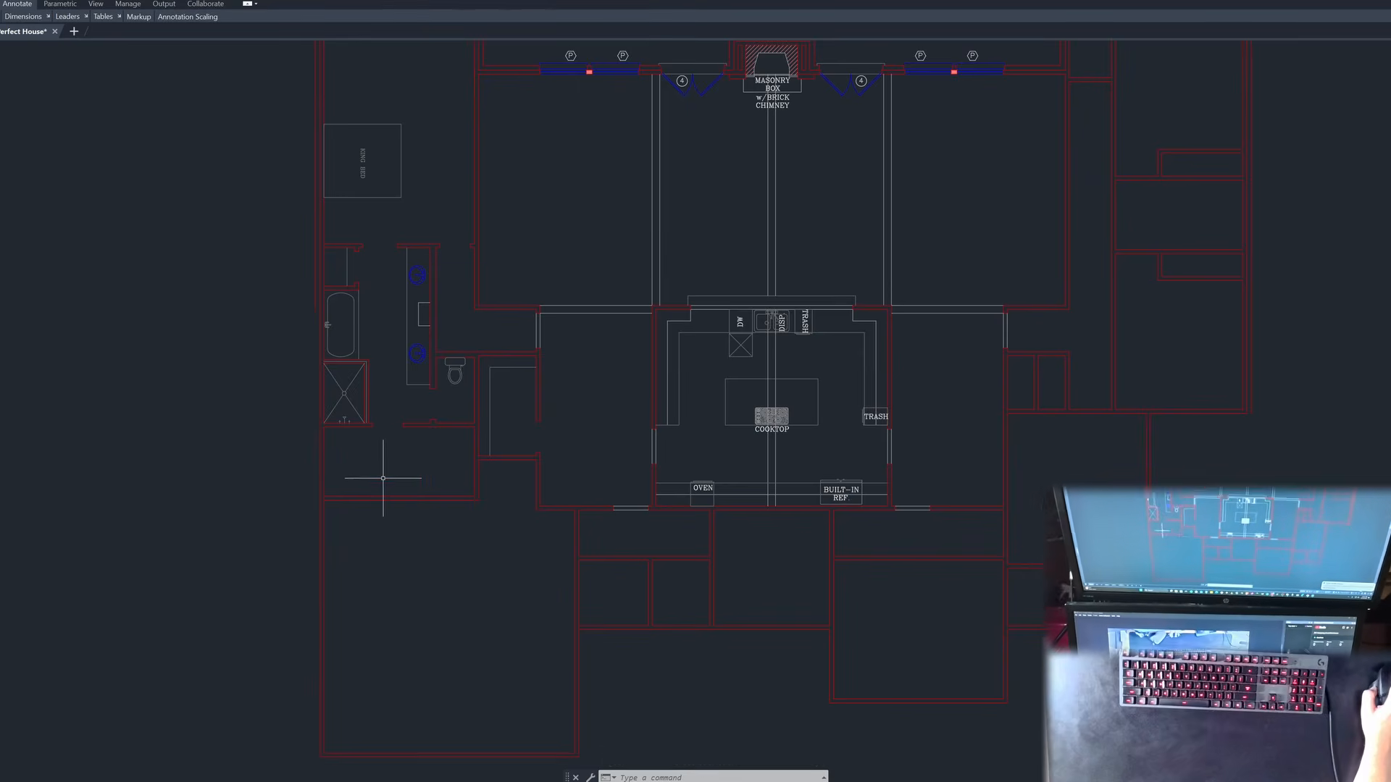
key(Escape)
key(Escape)
key(Escape)
Step: Measure the vertical offset between the large left room's top wall and the bottom wall line of the kitchen wing
scroll(450, 481, down, 4)
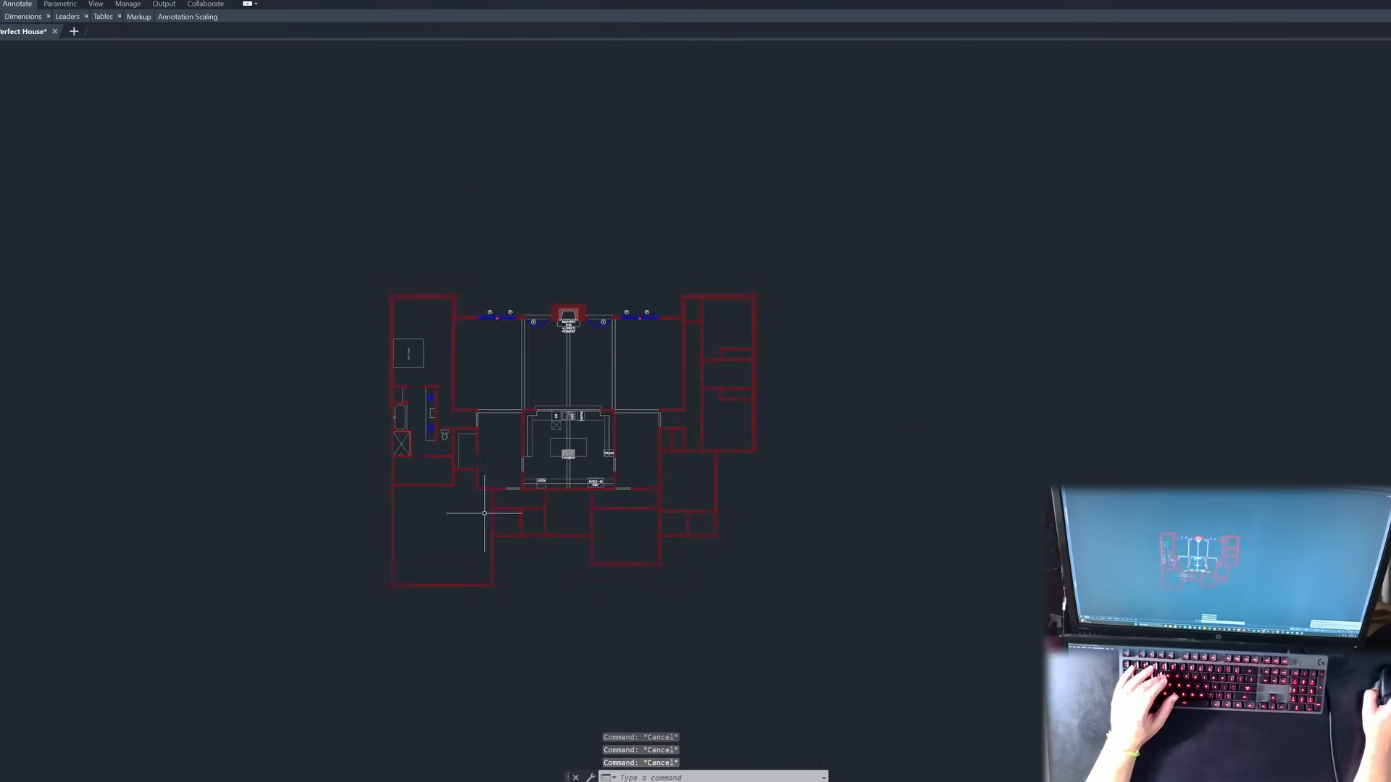
scroll(484, 513, up, 2)
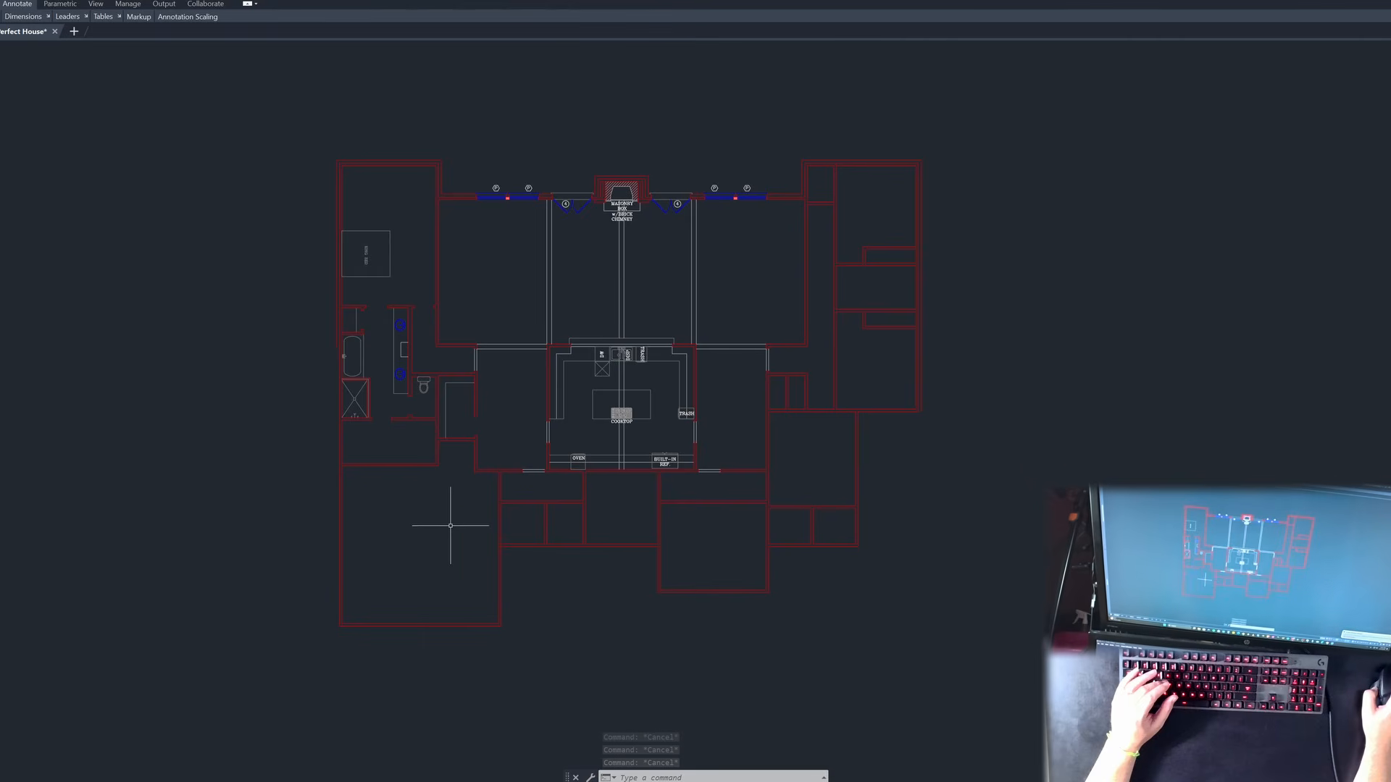
scroll(406, 511, up, 4)
key(Escape)
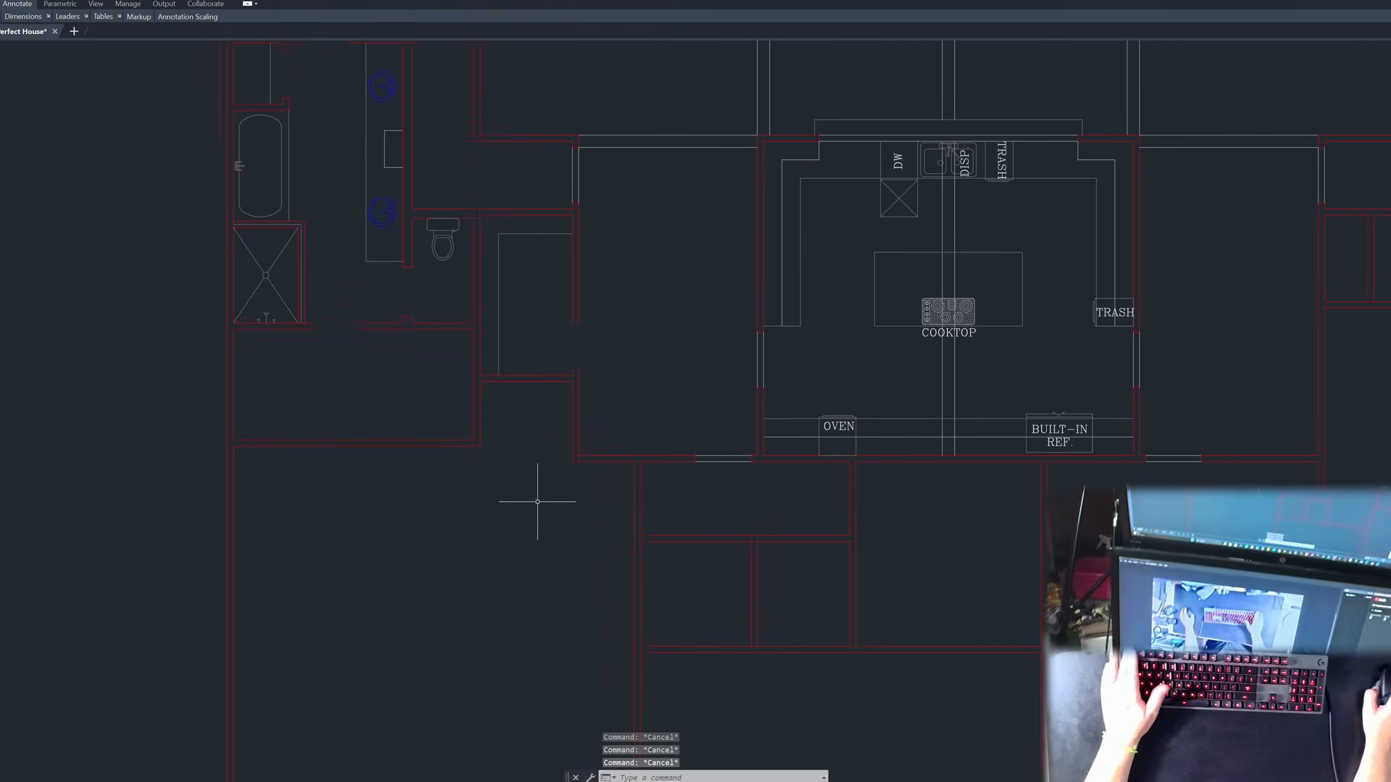
text(dli)
key(space)
click(570, 461)
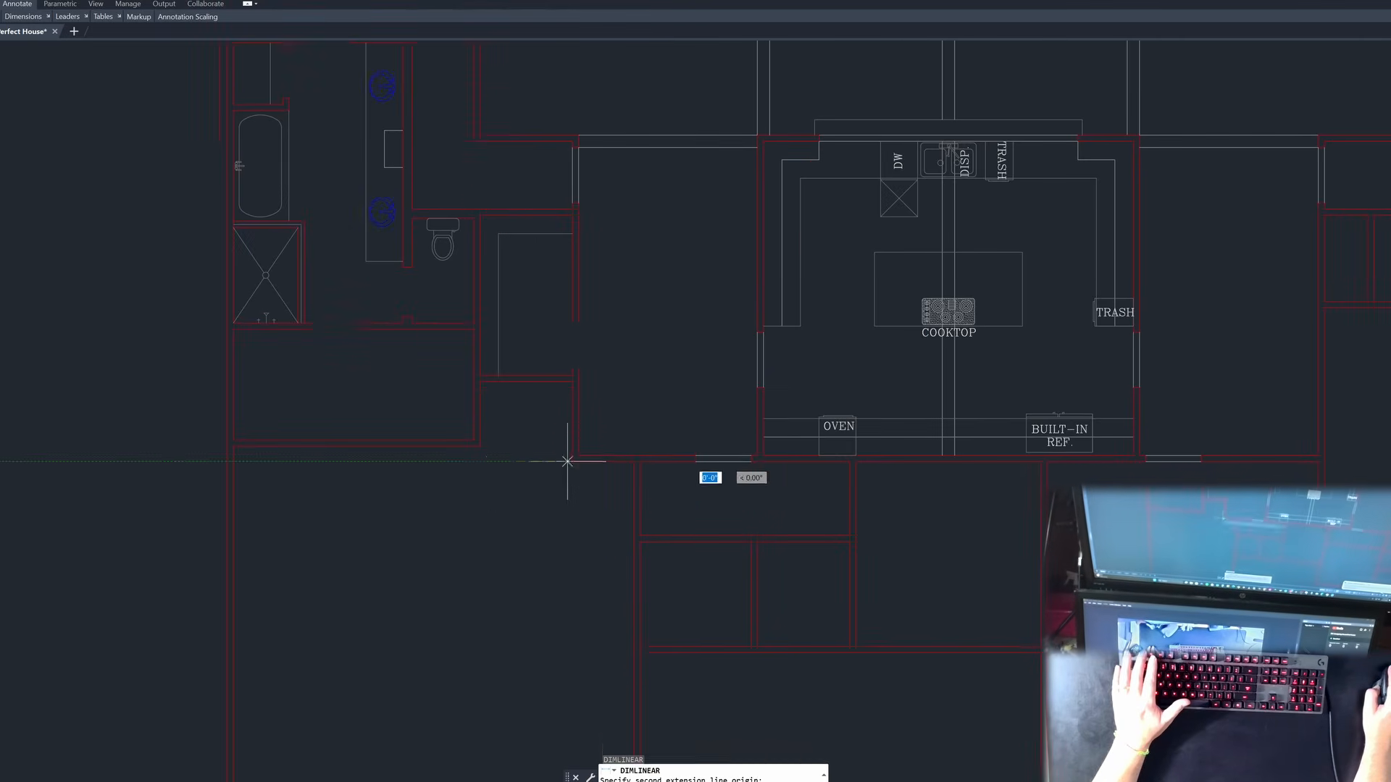
click(480, 447)
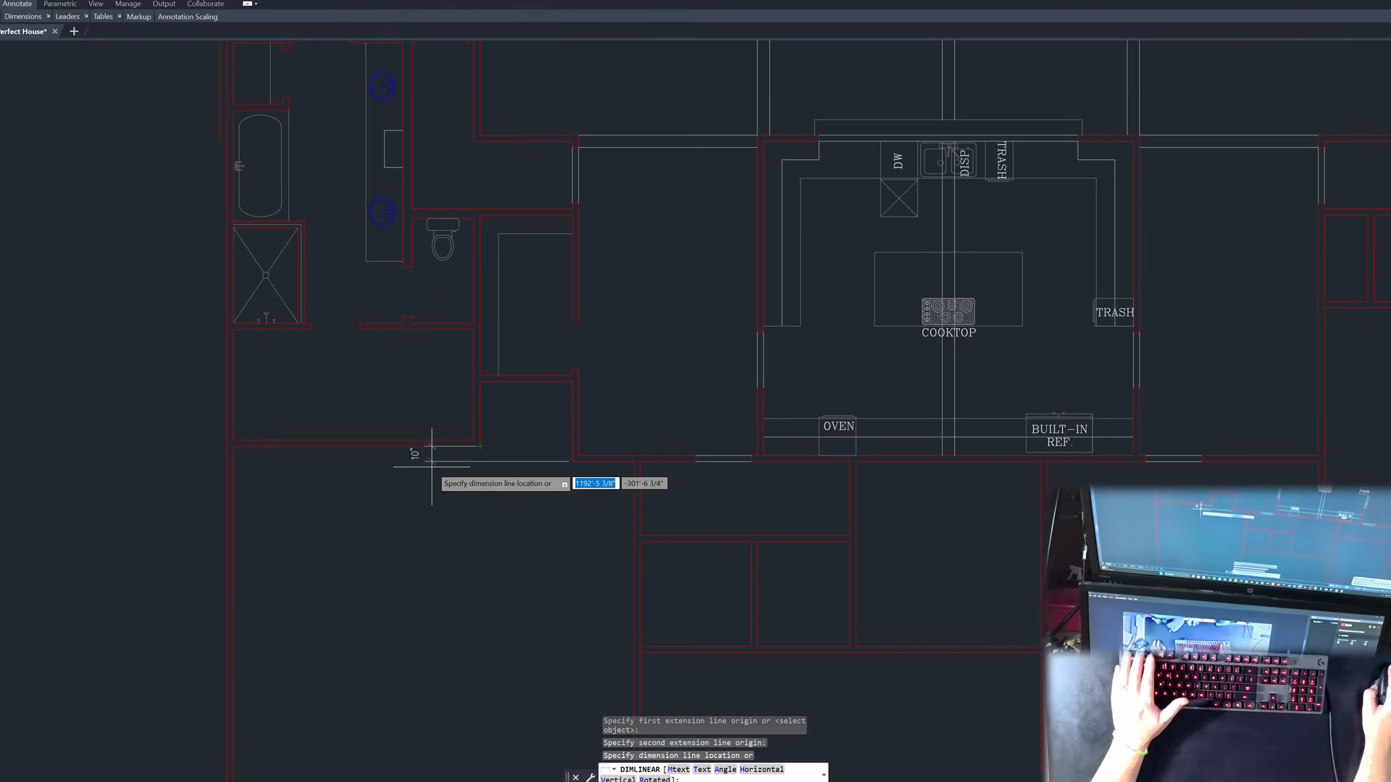
key(Escape)
scroll(497, 459, down, 2)
text(s)
key(space)
text(c)
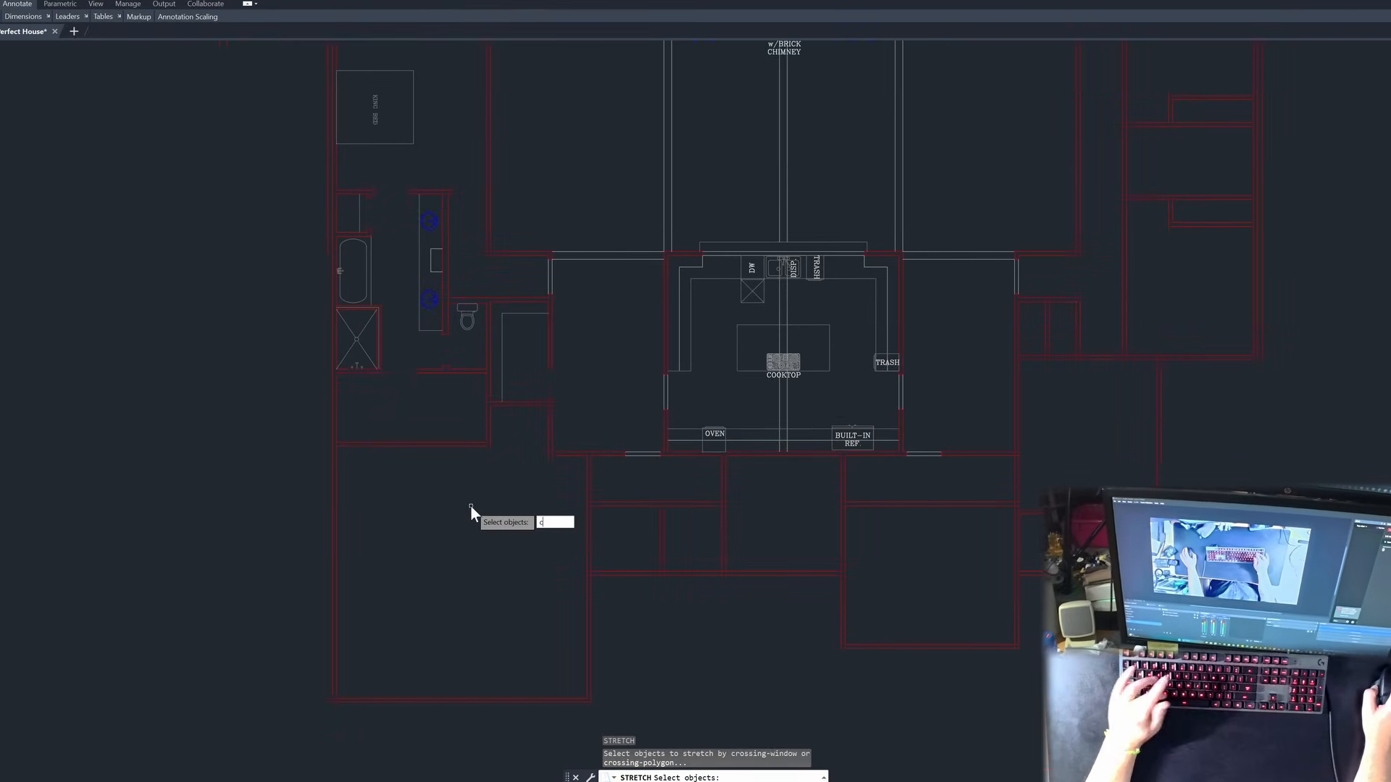
text(p)
key(space)
key(Escape)
key(Escape)
key(Escape)
Step: Stretch the large left room's top and bottom walls 10 inches downward
text(s)
key(space)
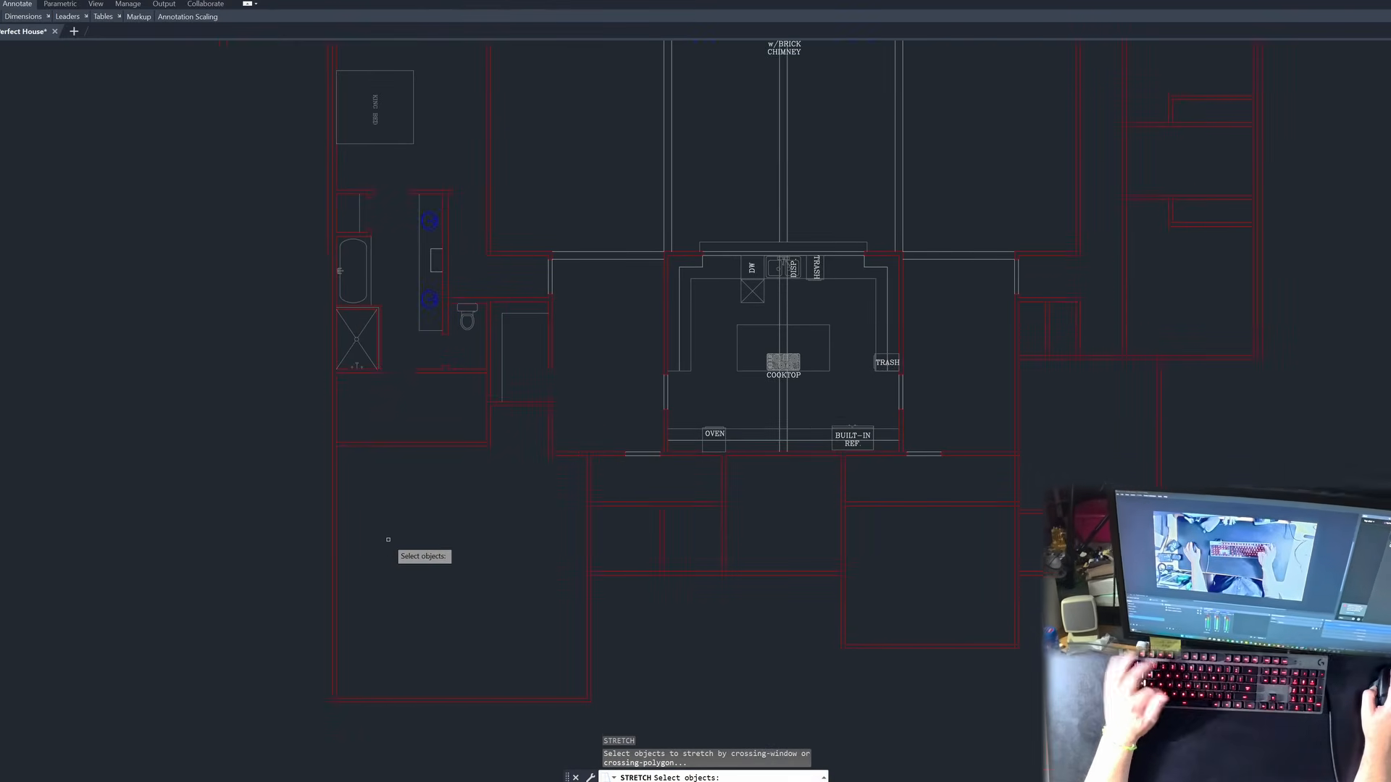
text(cp)
key(space)
click(283, 555)
click(279, 723)
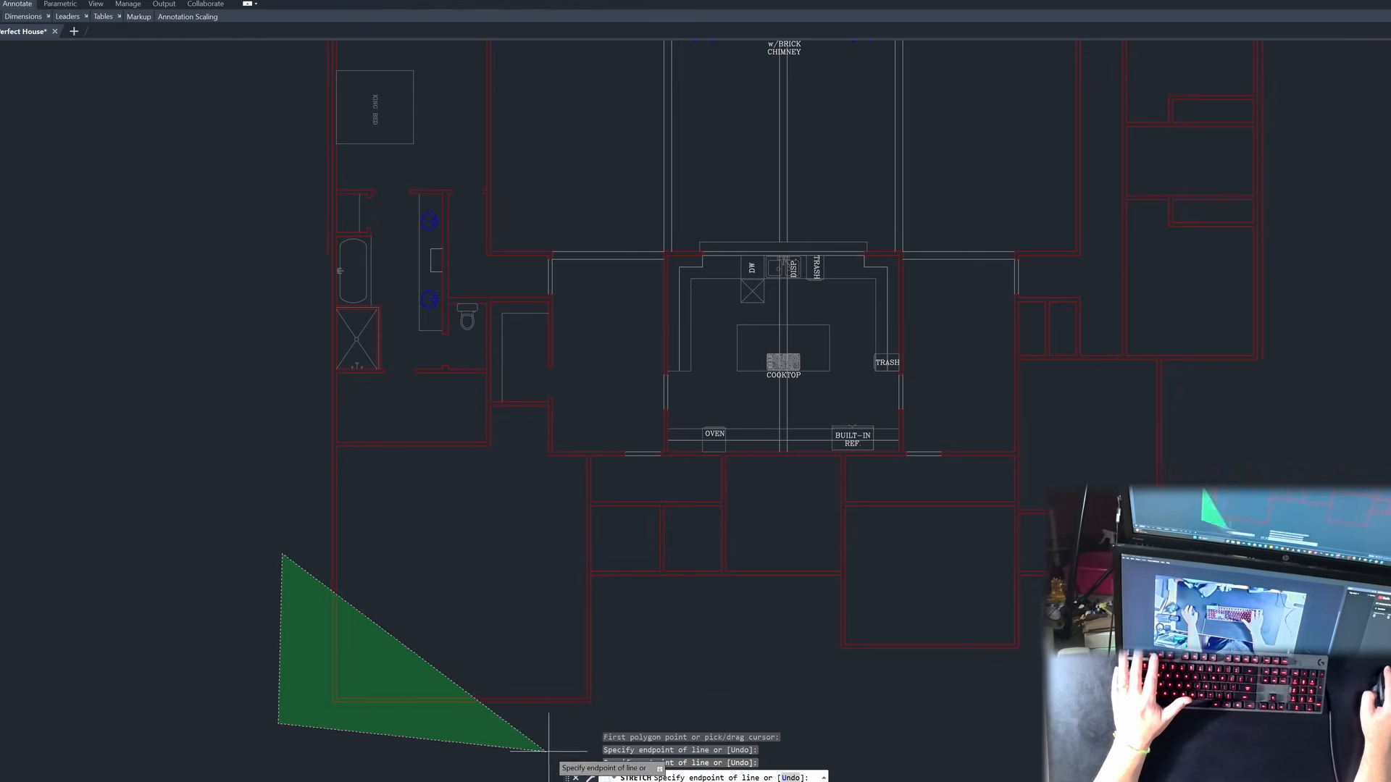
click(579, 746)
click(616, 687)
click(547, 626)
click(520, 439)
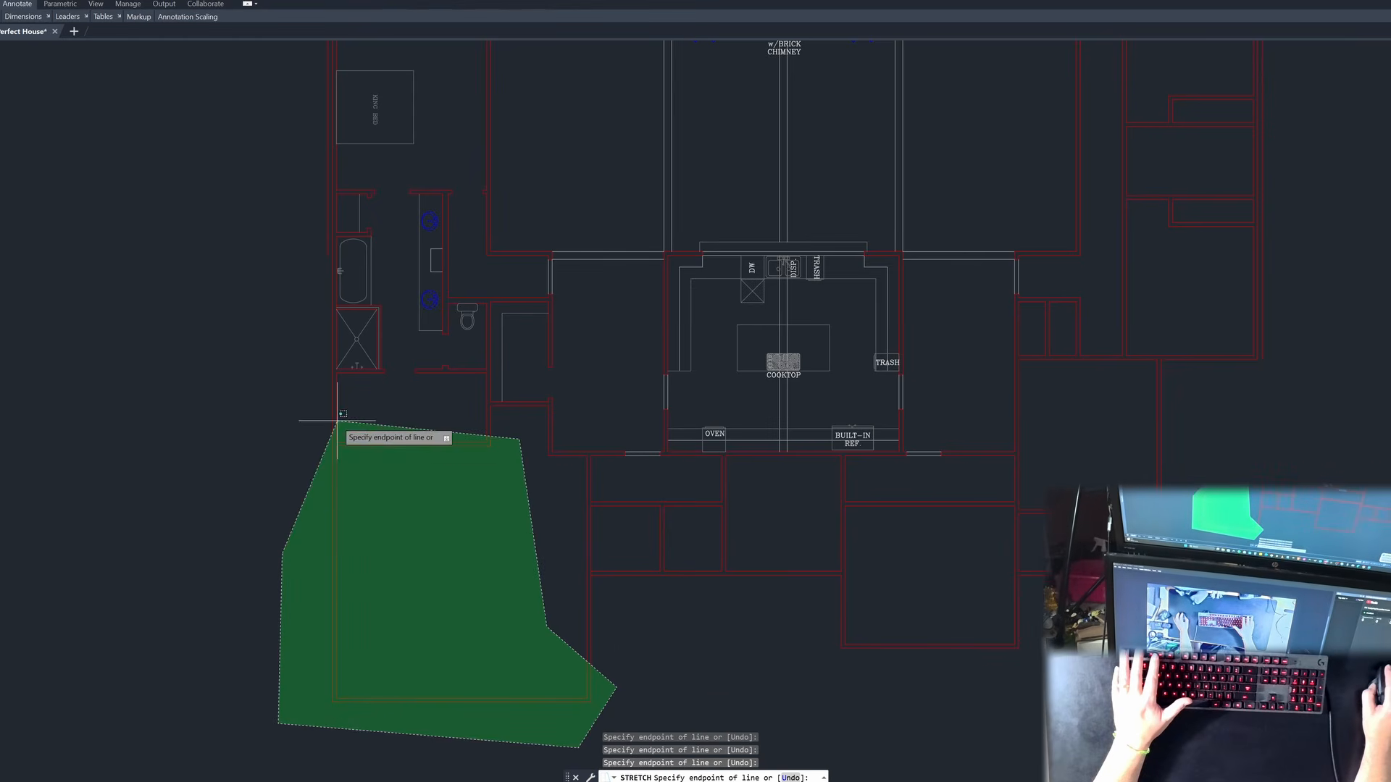
key(space)
key(space)
click(290, 485)
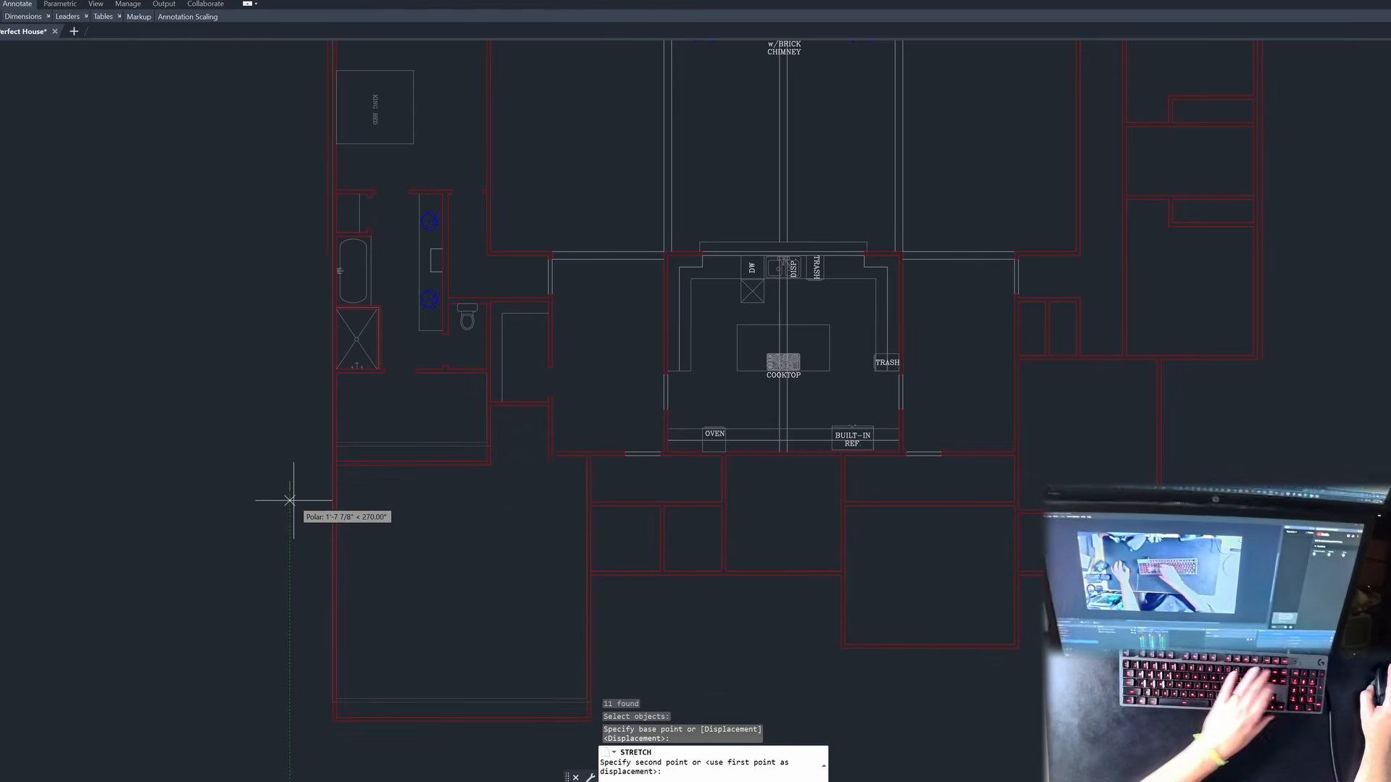
text(10)
key(space)
key(Escape)
key(Escape)
key(Escape)
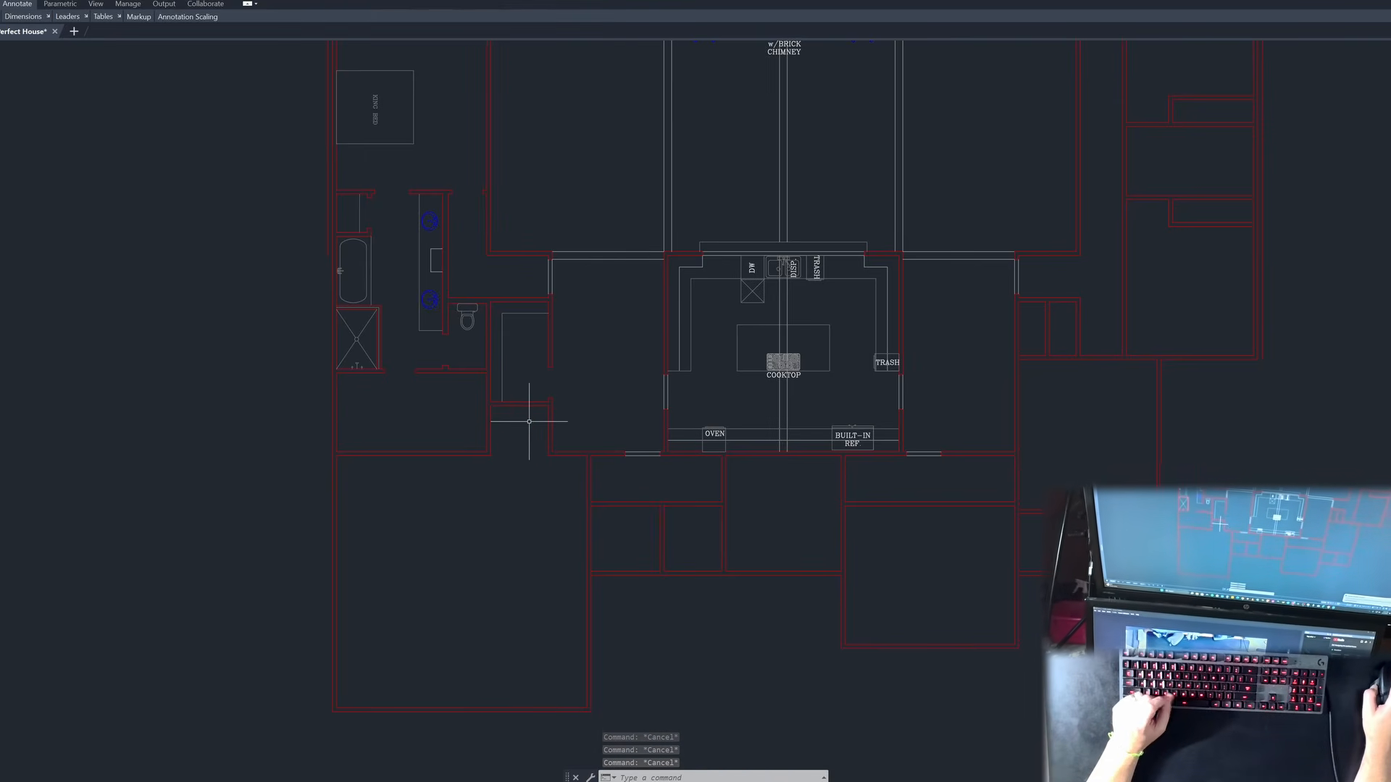
Step: Copy the opening in the wall left of the kitchen to beside the wall corner below the oven
scroll(468, 419, down, 5)
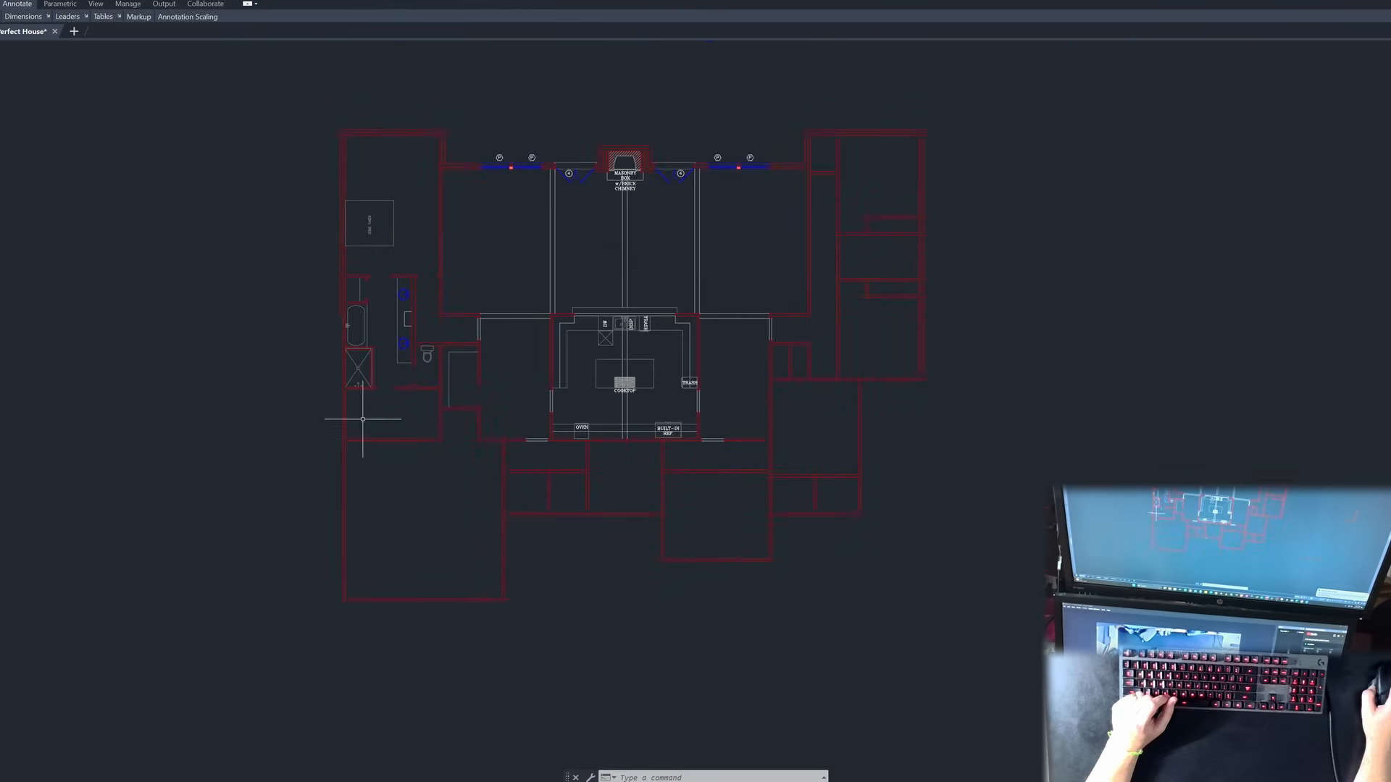
scroll(574, 528, up, 5)
scroll(464, 482, down, 5)
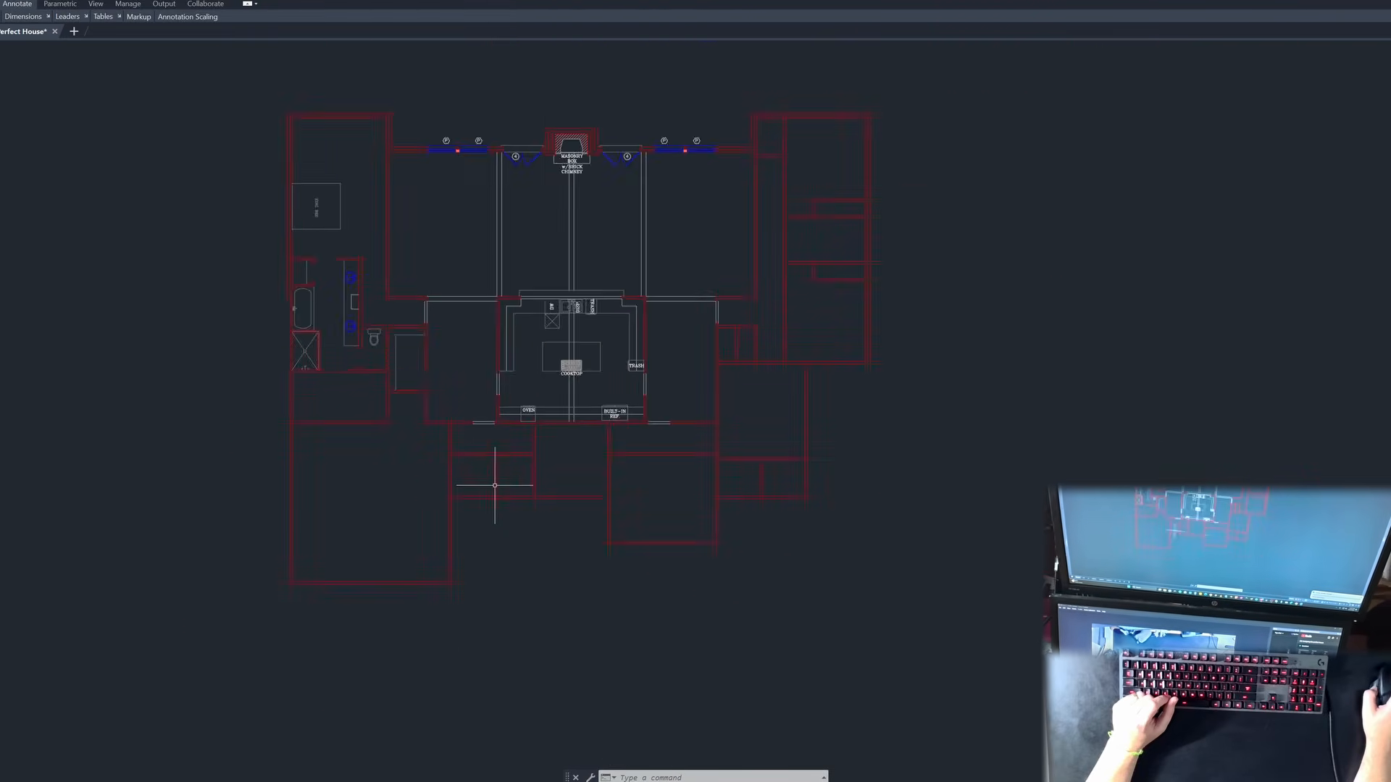
scroll(572, 454, up, 8)
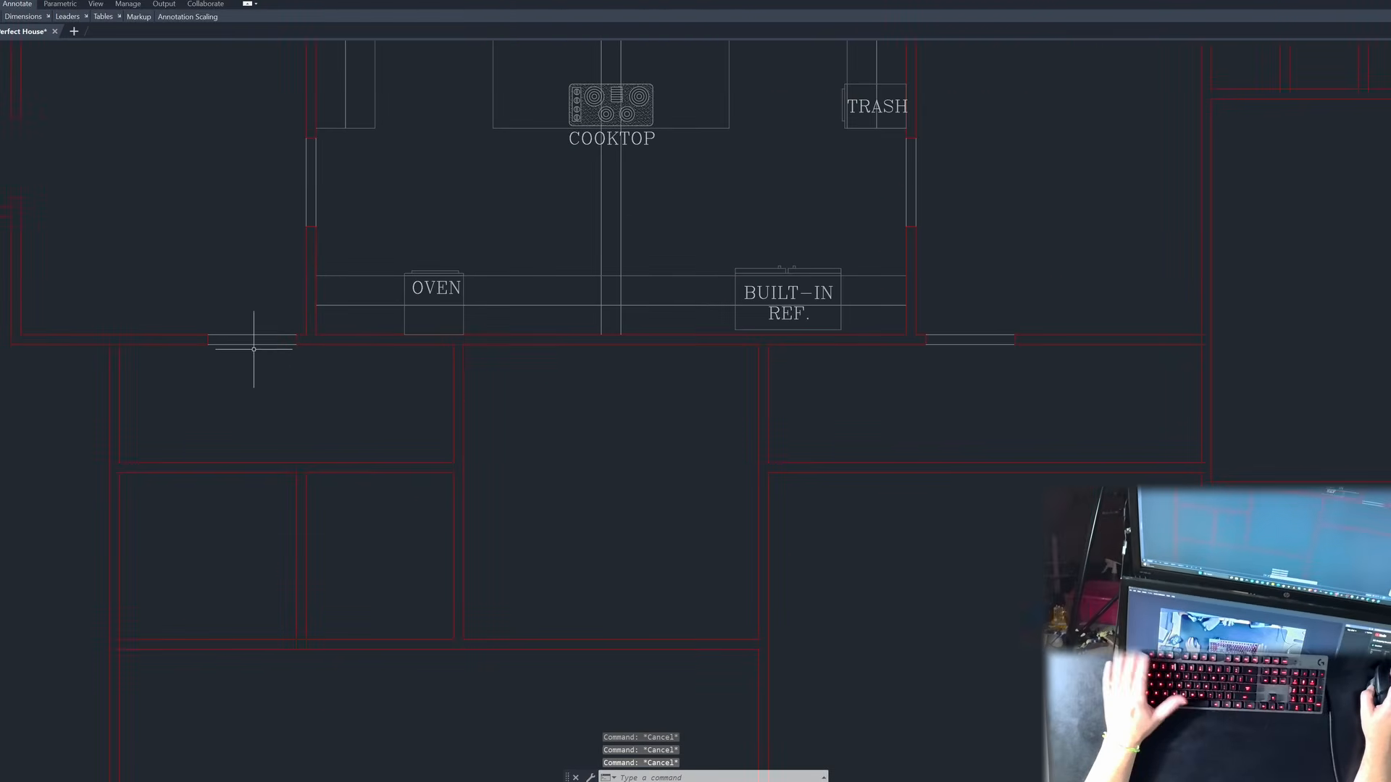
scroll(221, 344, up, 2)
click(169, 289)
click(353, 420)
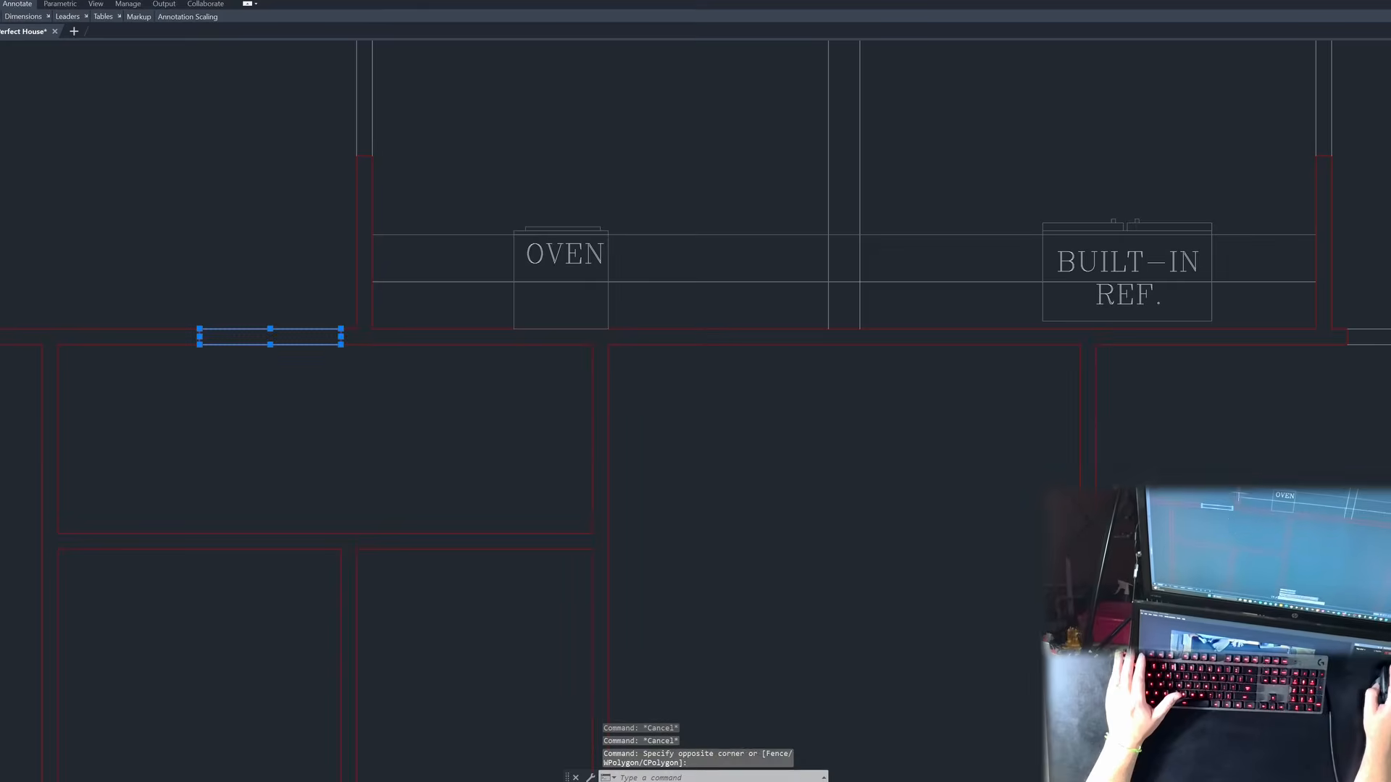
right_click(374, 260)
click(406, 355)
click(360, 334)
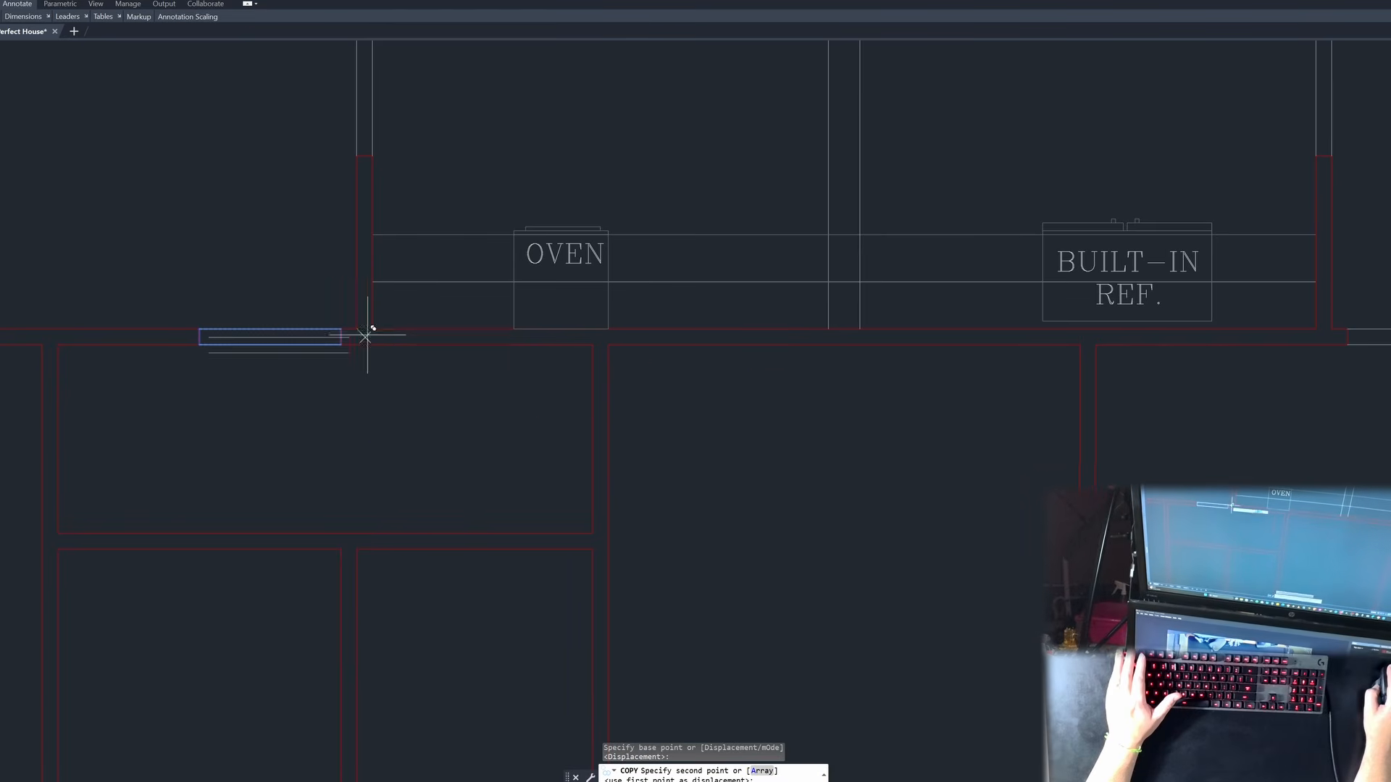
click(594, 350)
key(Escape)
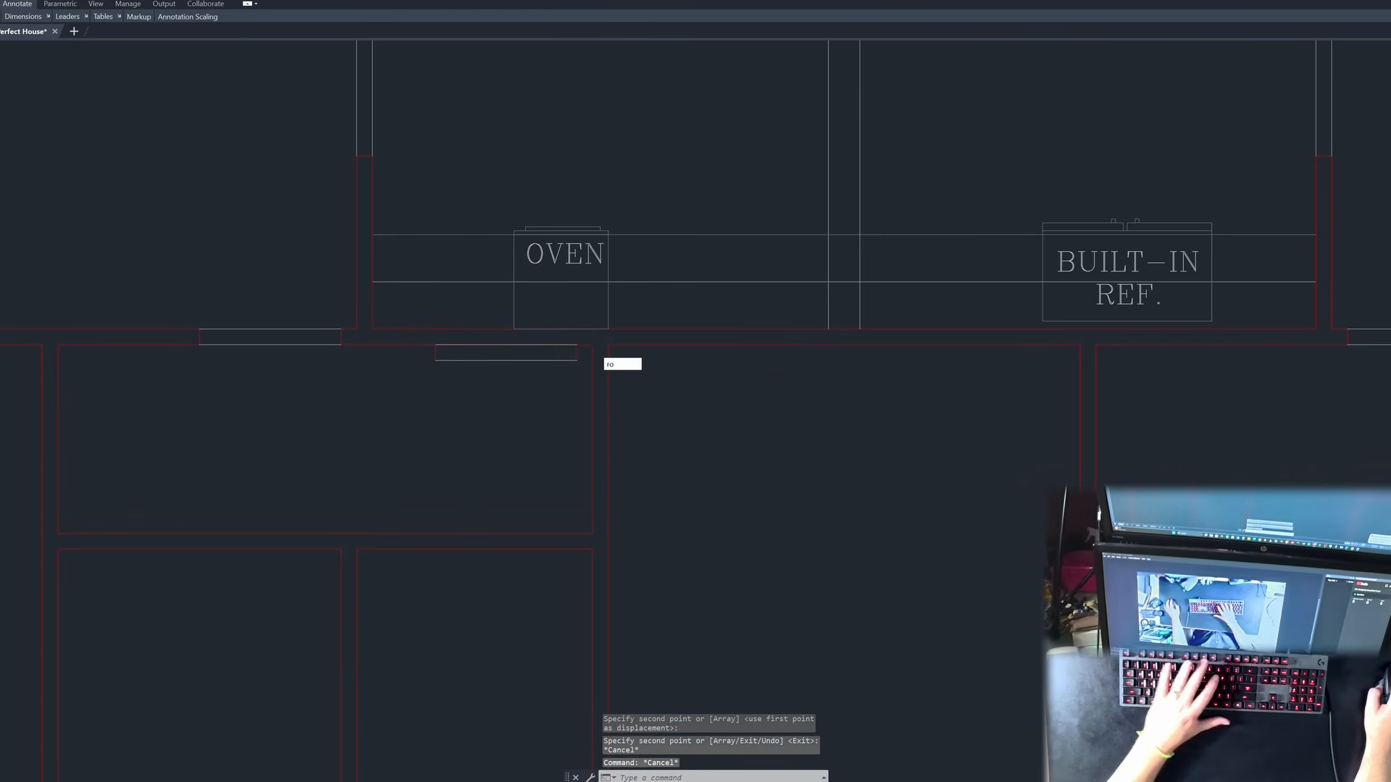
Step: Rotate the copied opening 90 degrees about the wall corner below the oven so it sits in the vertical wall
text(ro)
key(Return)
click(406, 335)
click(580, 407)
key(Return)
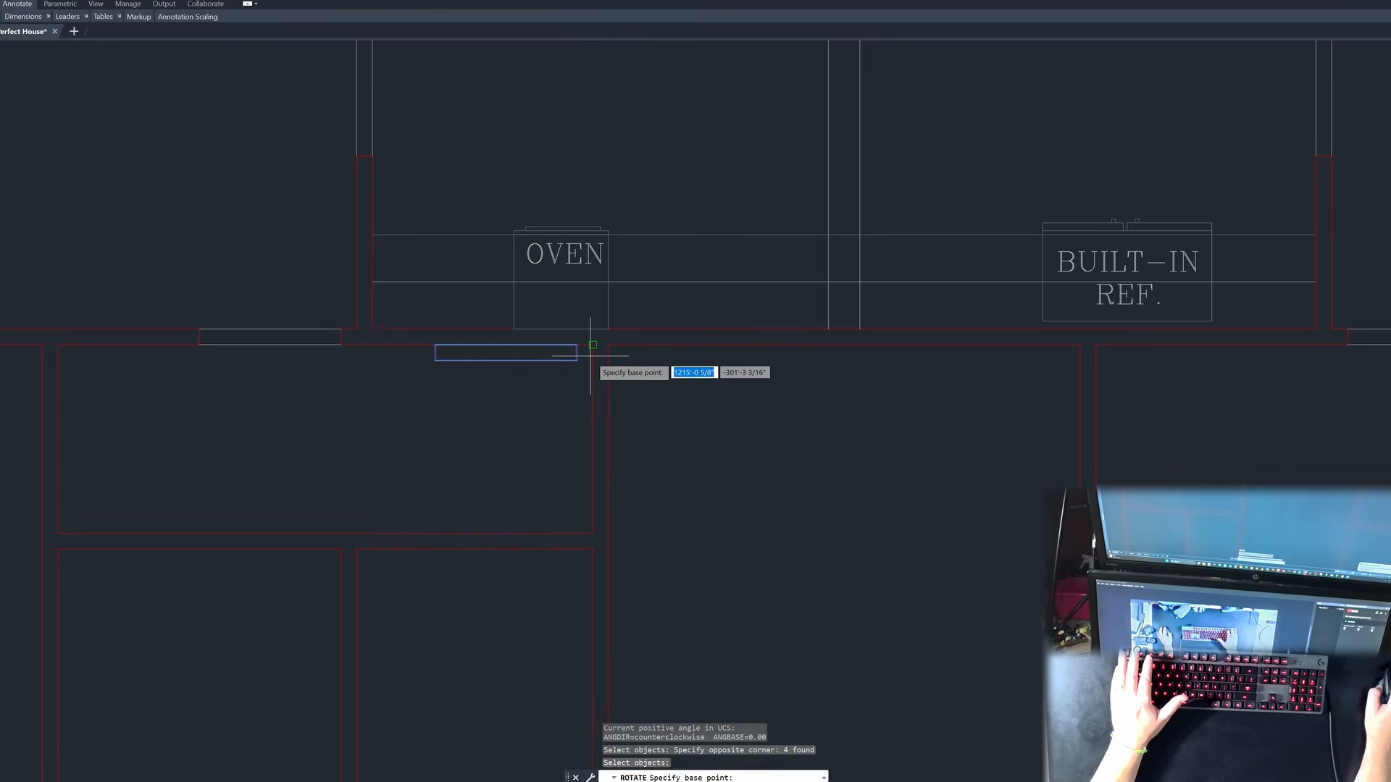
click(593, 345)
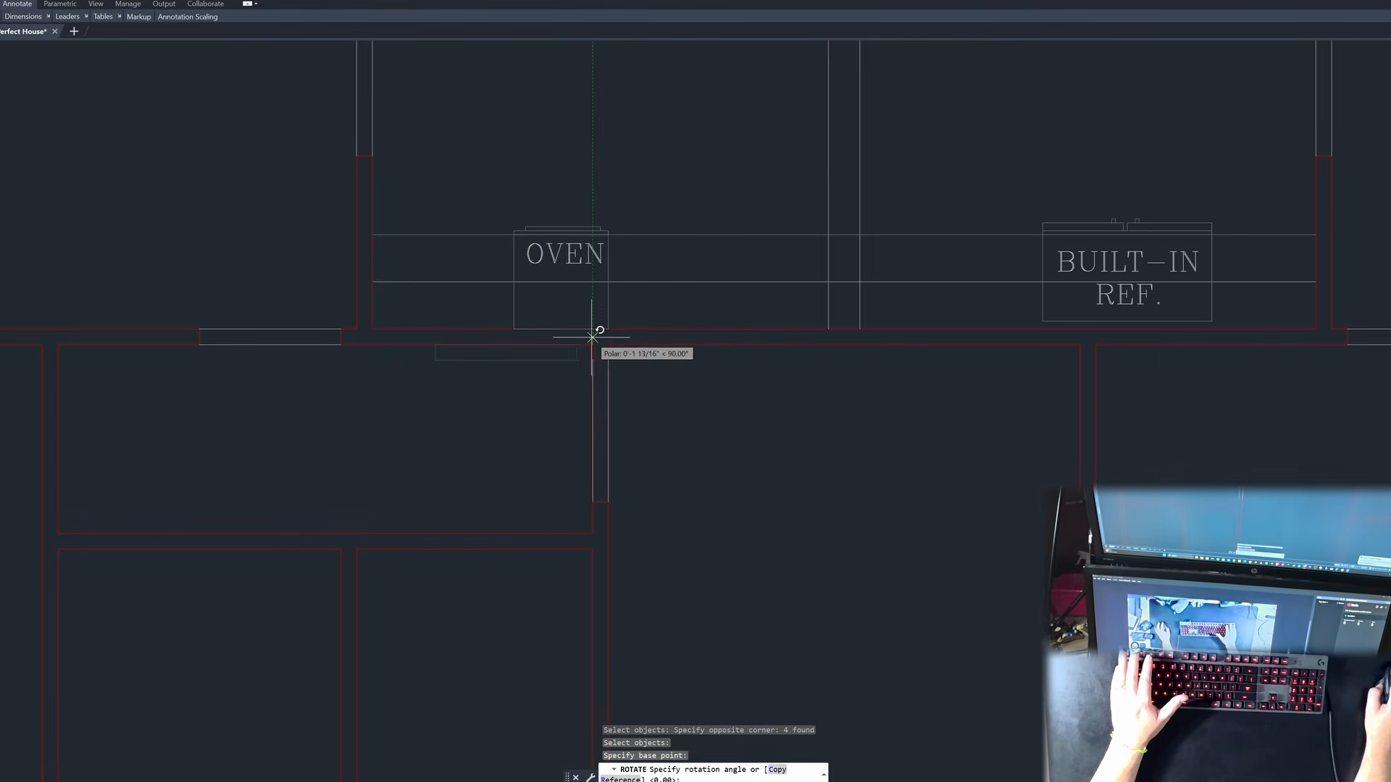
click(592, 337)
key(space)
key(Escape)
key(Escape)
key(Escape)
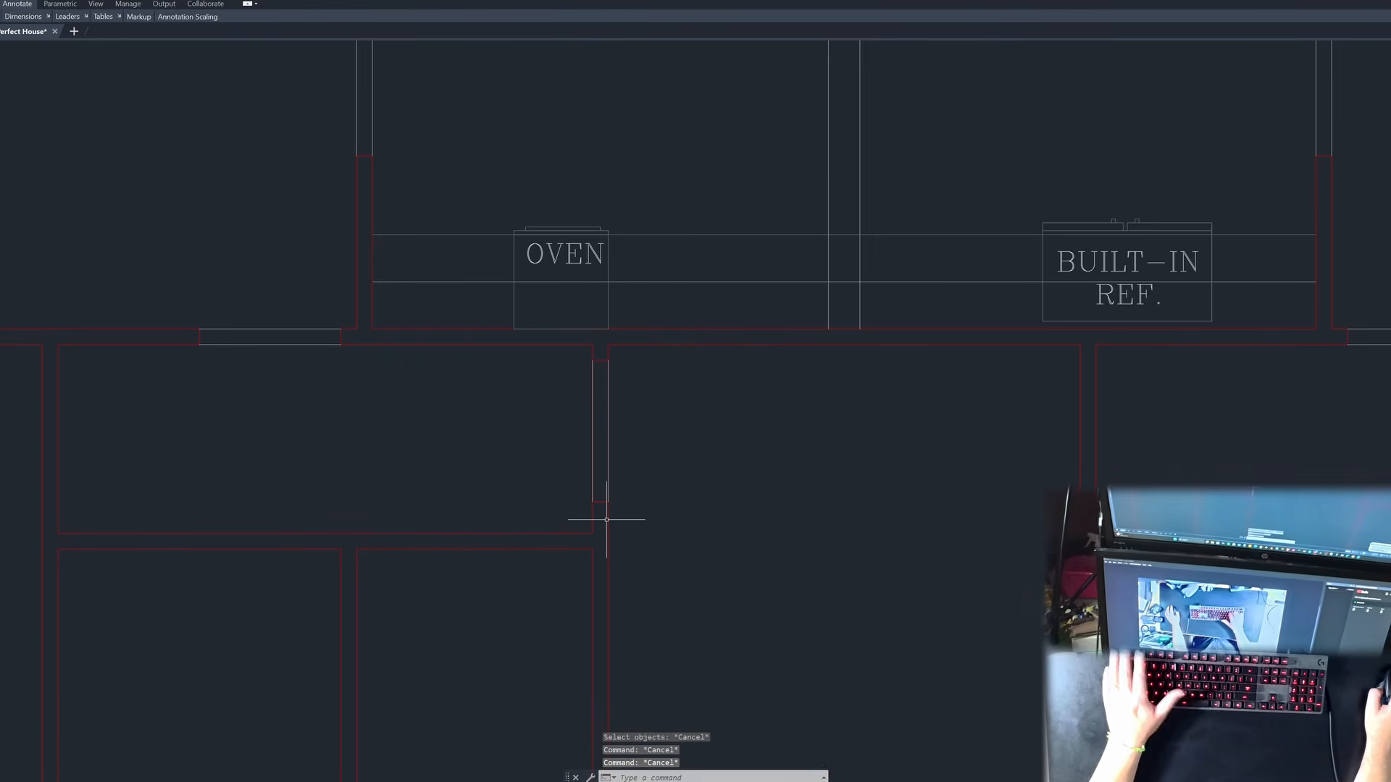
Step: Select the right line of the opening in the vertical wall below the oven and open the layer list
click(611, 443)
key(Escape)
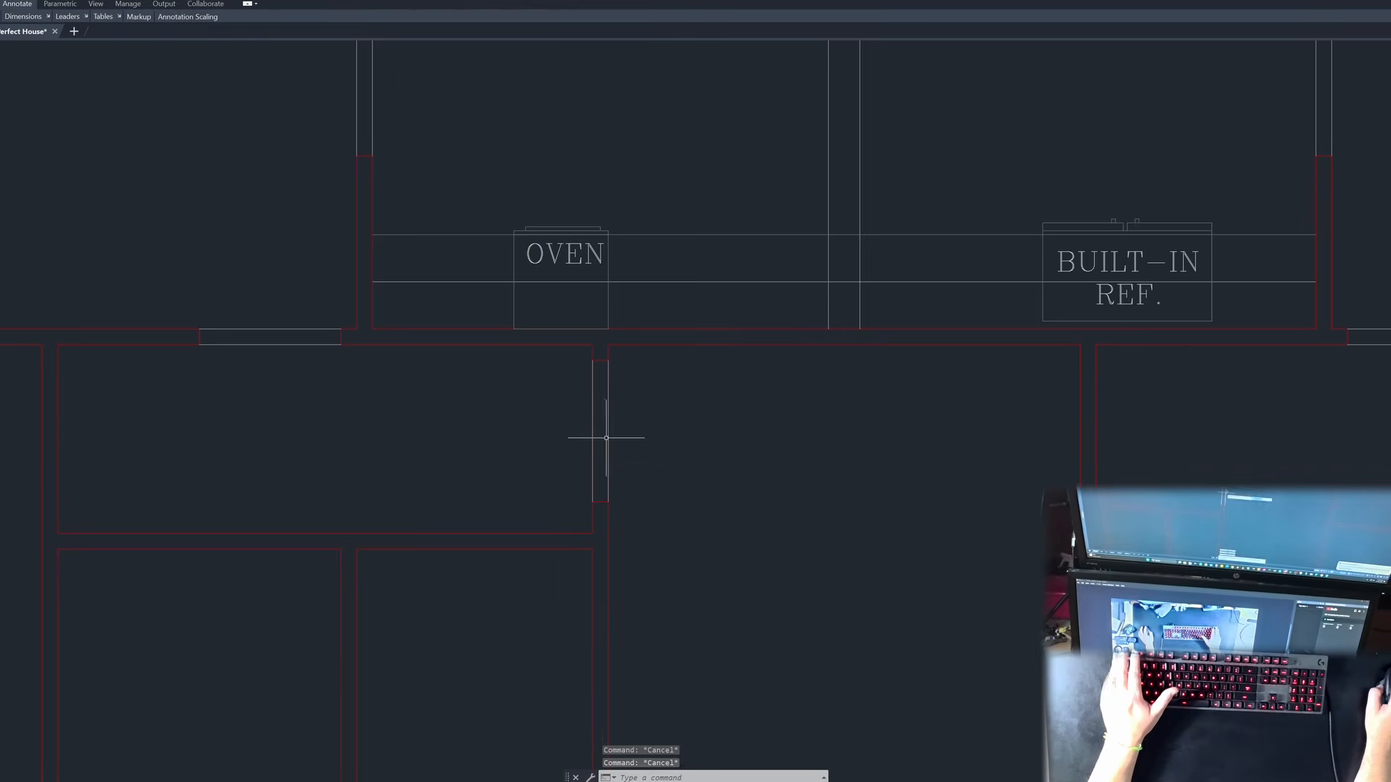
click(607, 437)
key(Escape)
click(608, 433)
click(161, 1)
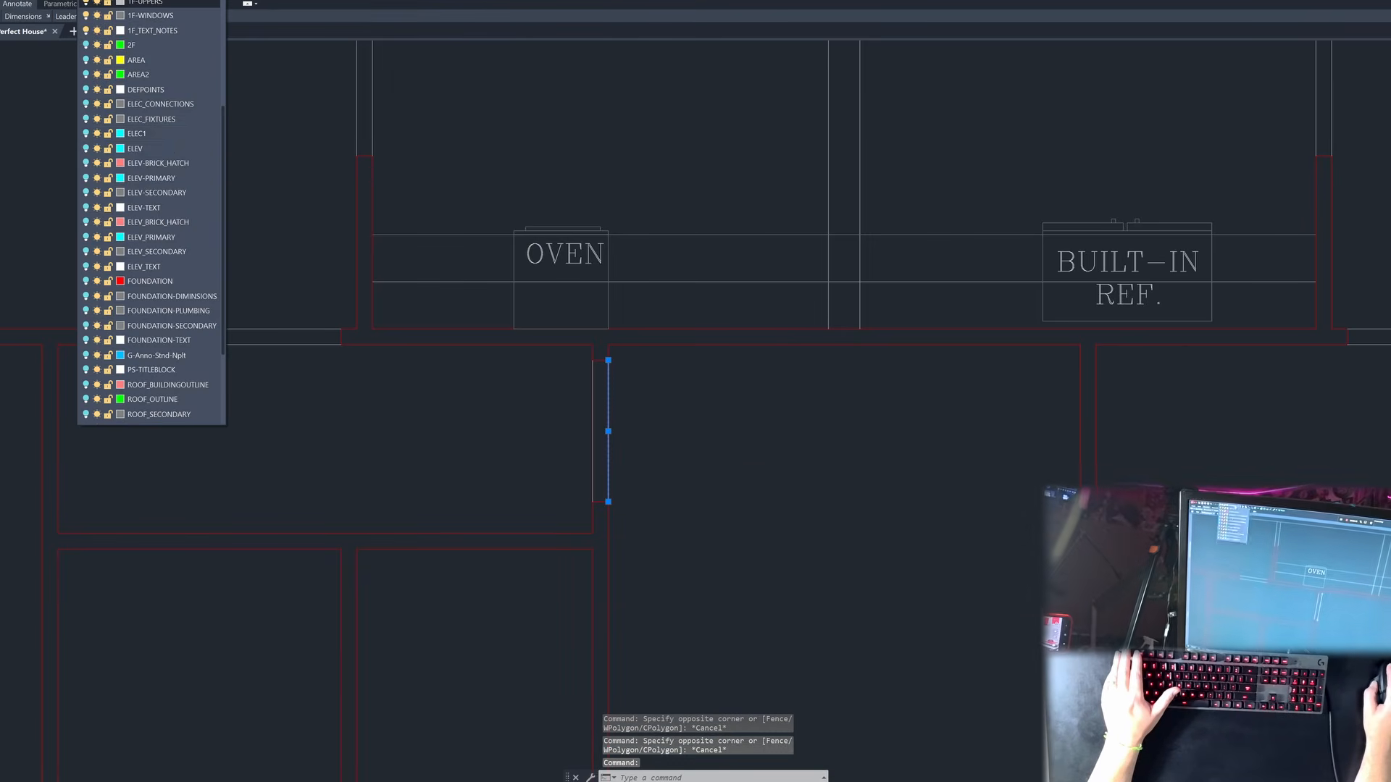
scroll(164, 171, up, 4)
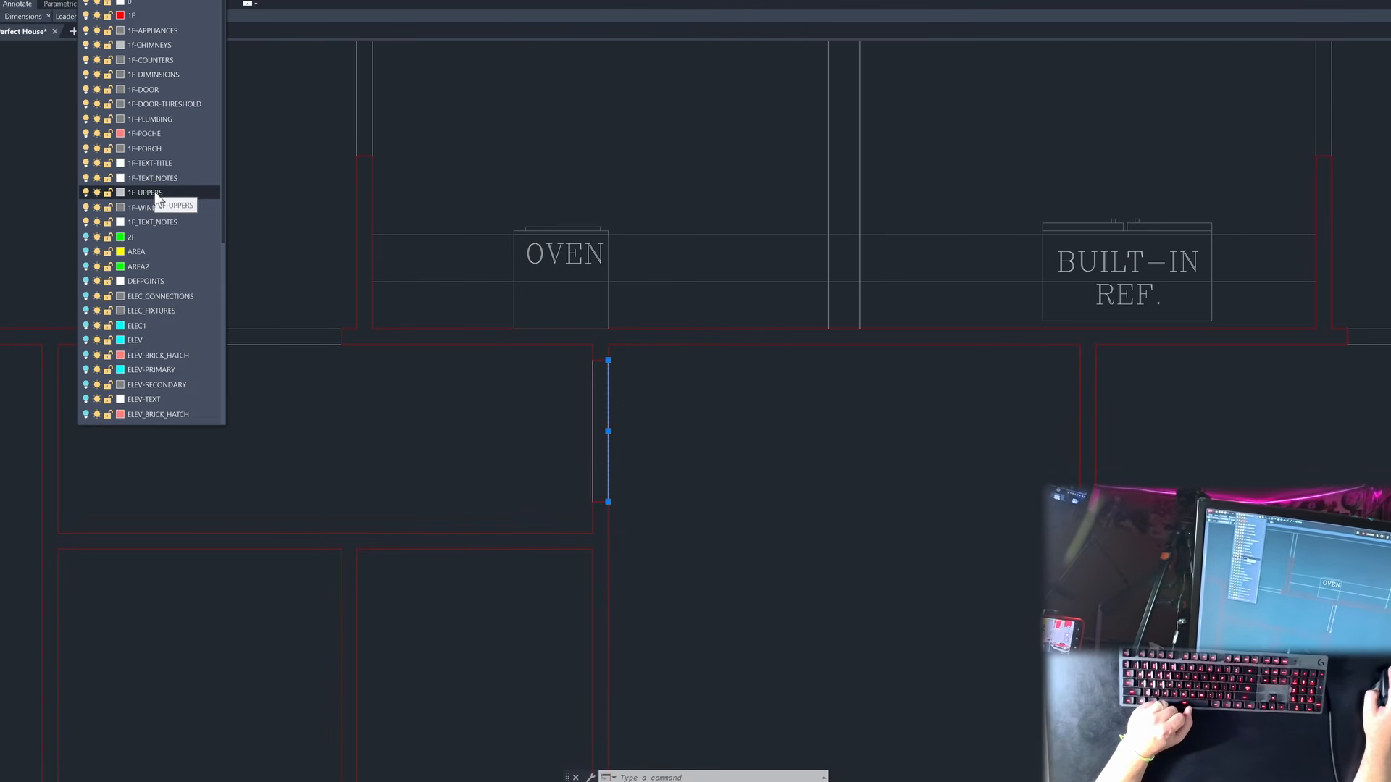
Step: Turn off the 1F-UPPERS layer and trim the wall lines across the opening just below the oven
click(86, 193)
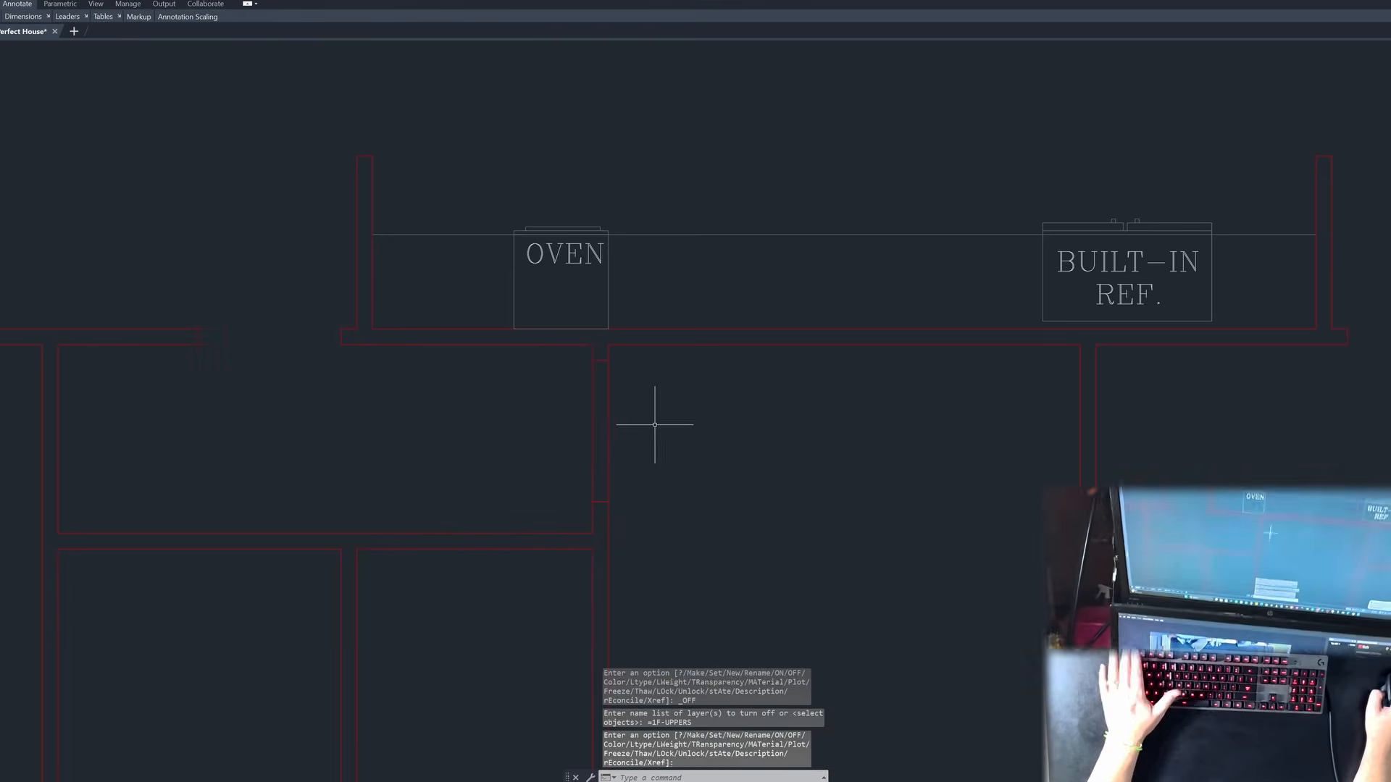
key(Escape)
text(tr)
key(space)
click(522, 470)
key(Escape)
key(Escape)
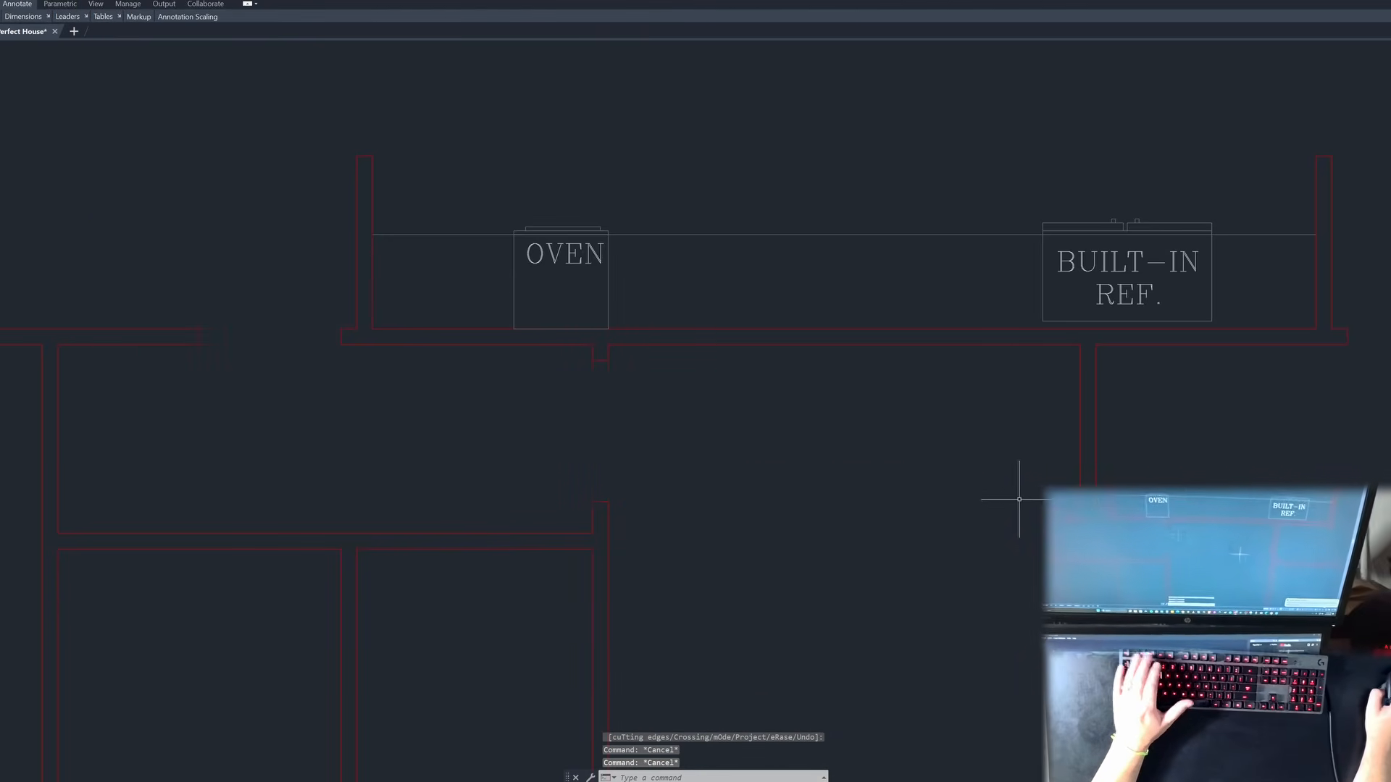
Step: Erase the two vertical wall lines below the built-in refrigerator and restore the previous layer status
drag(1154, 457, 1012, 450)
key(Delete)
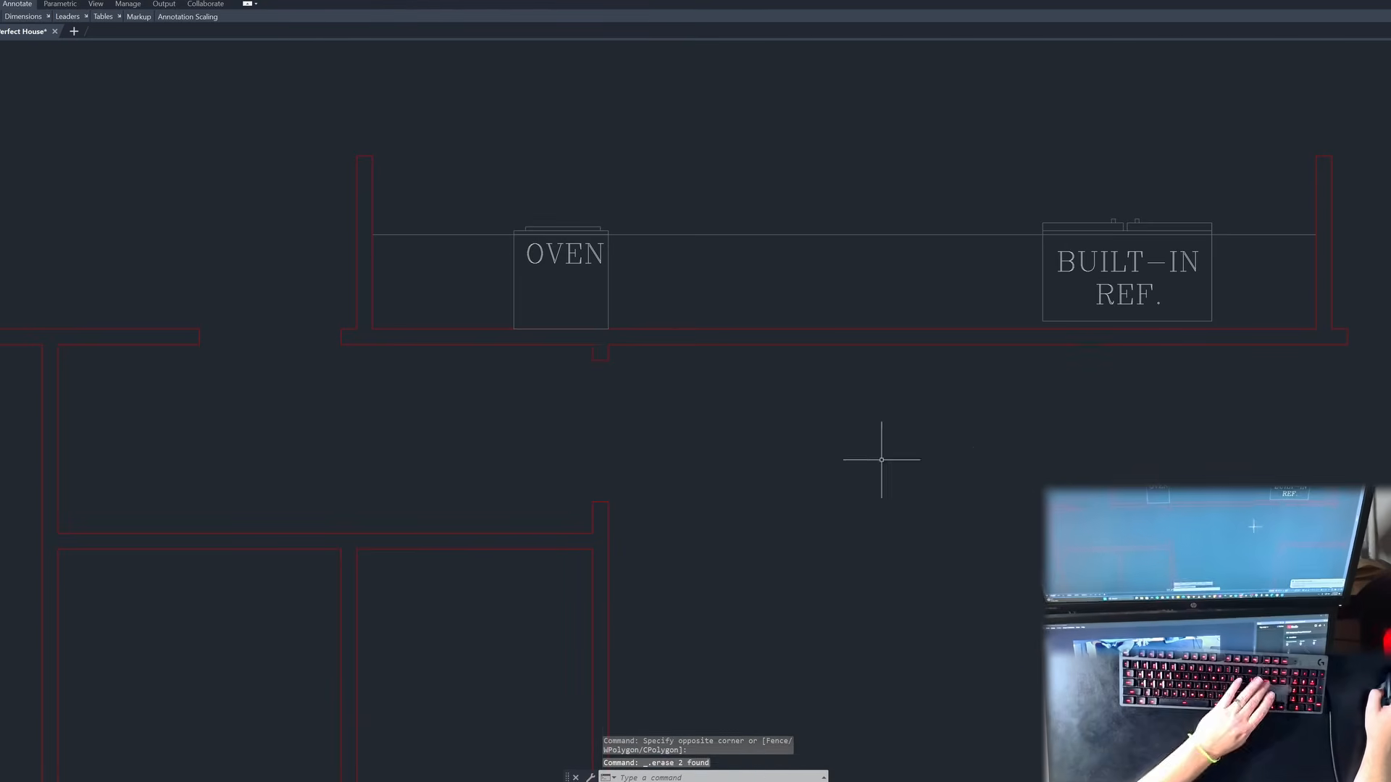
key(Escape)
key(Escape)
key(Escape)
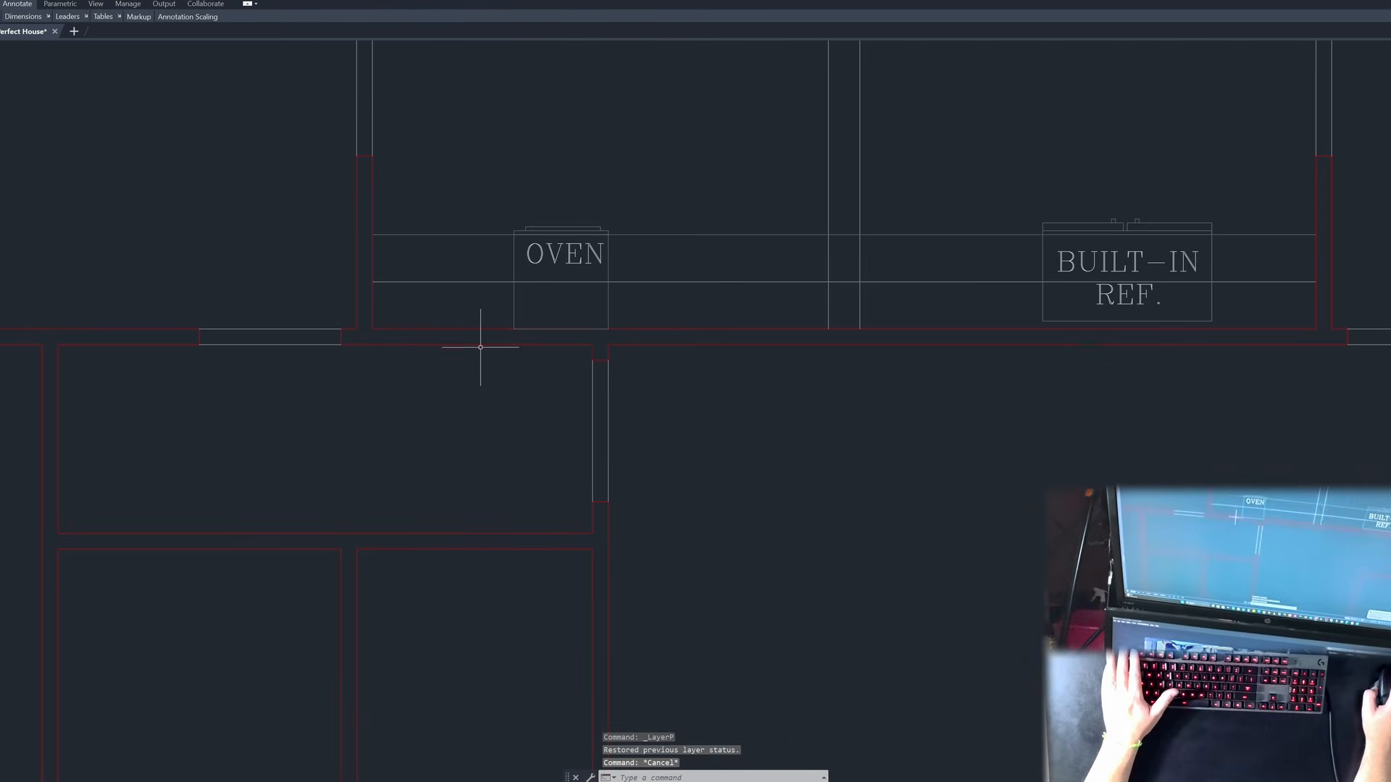
Step: Mirror the vertical wall with its cased opening about the kitchen's vertical centreline, keeping the source objects
scroll(481, 348, down, 3)
key(Return)
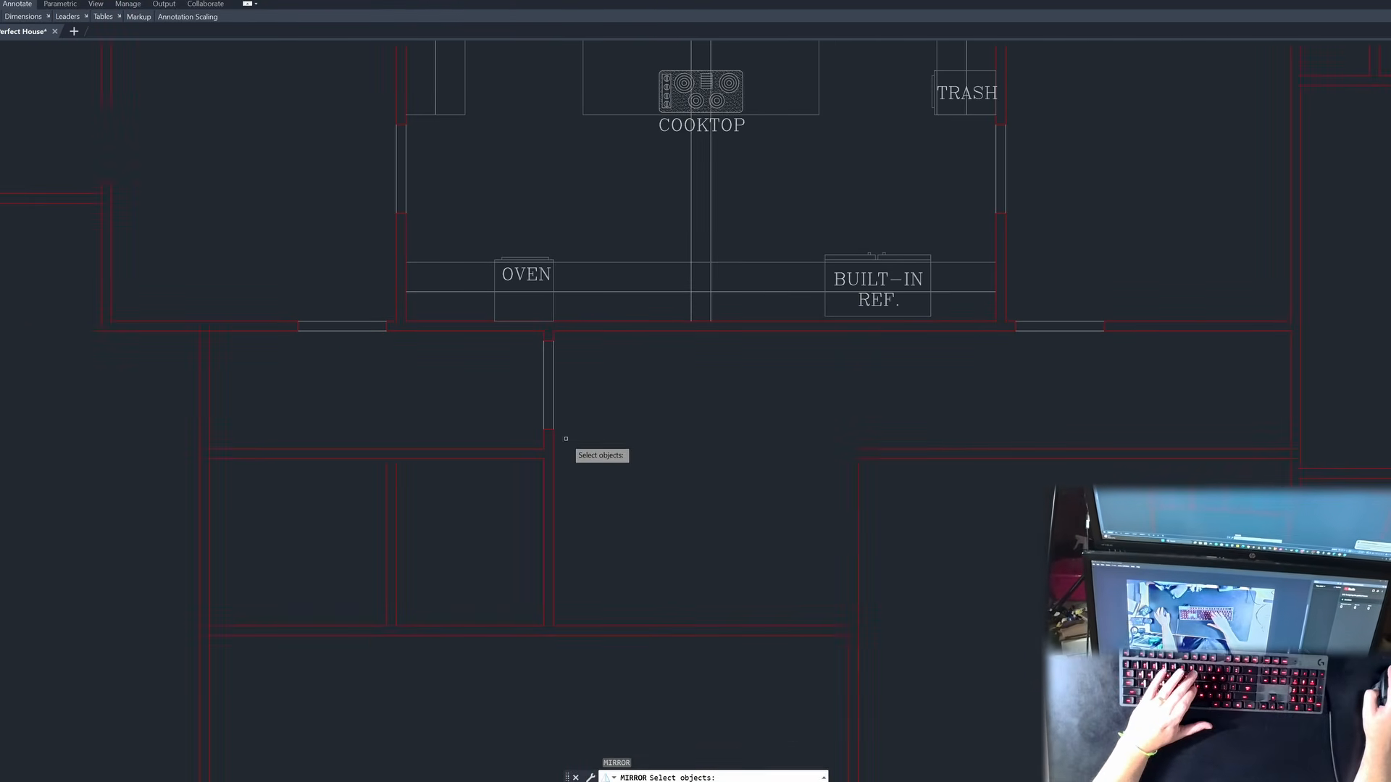
click(565, 435)
click(511, 335)
key(Return)
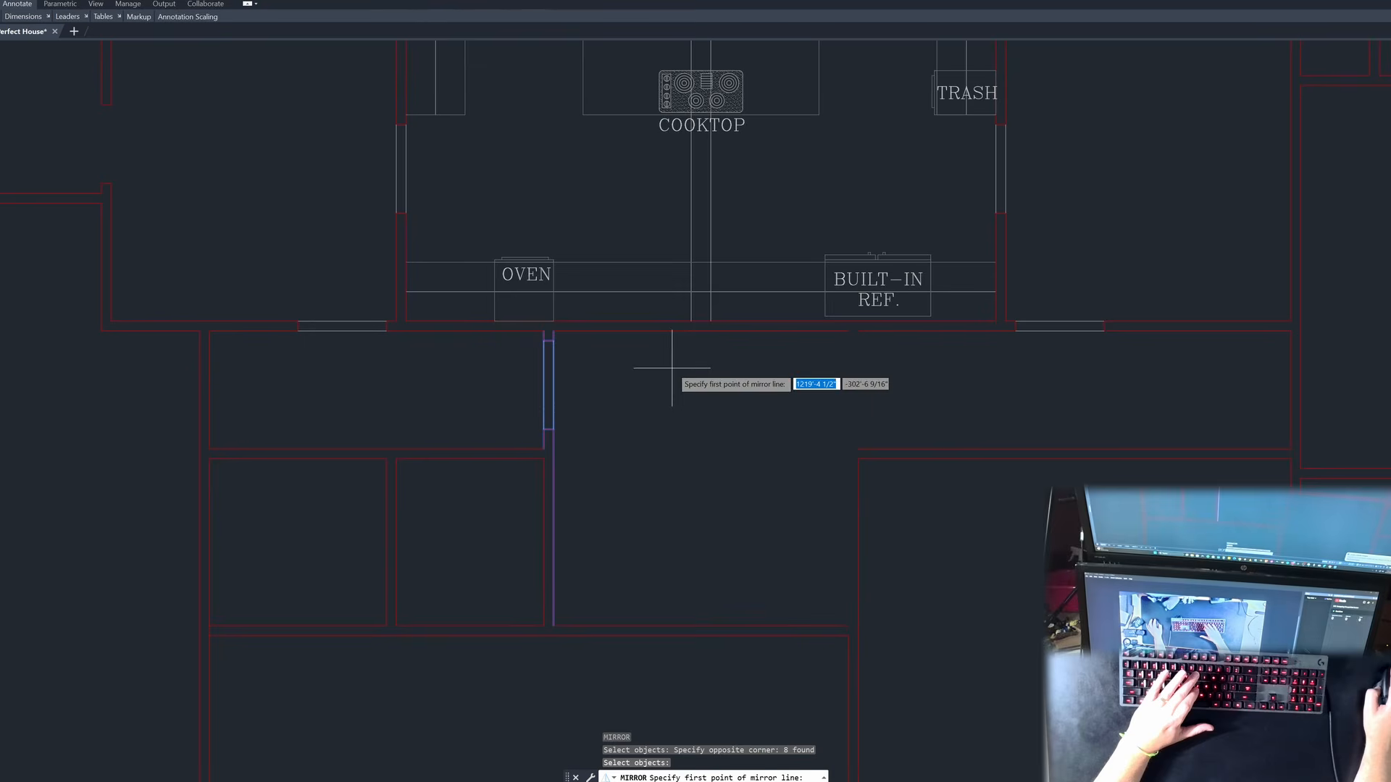
click(700, 328)
click(703, 372)
key(Return)
scroll(546, 454, up, 2)
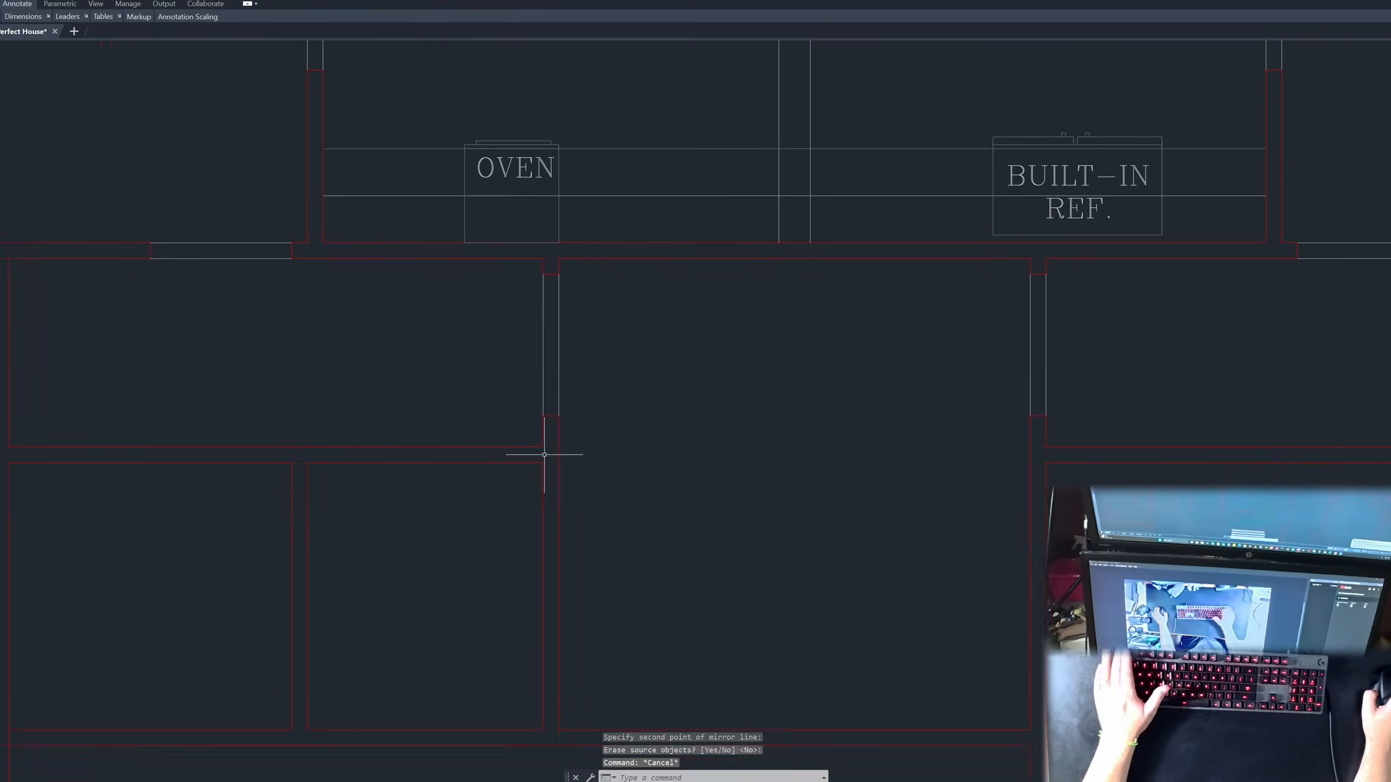
Step: Measure the short wall return starting at the lower corner of the cased opening below the oven
key(Escape)
key(Escape)
key(Escape)
text(dli)
key(Return)
click(544, 419)
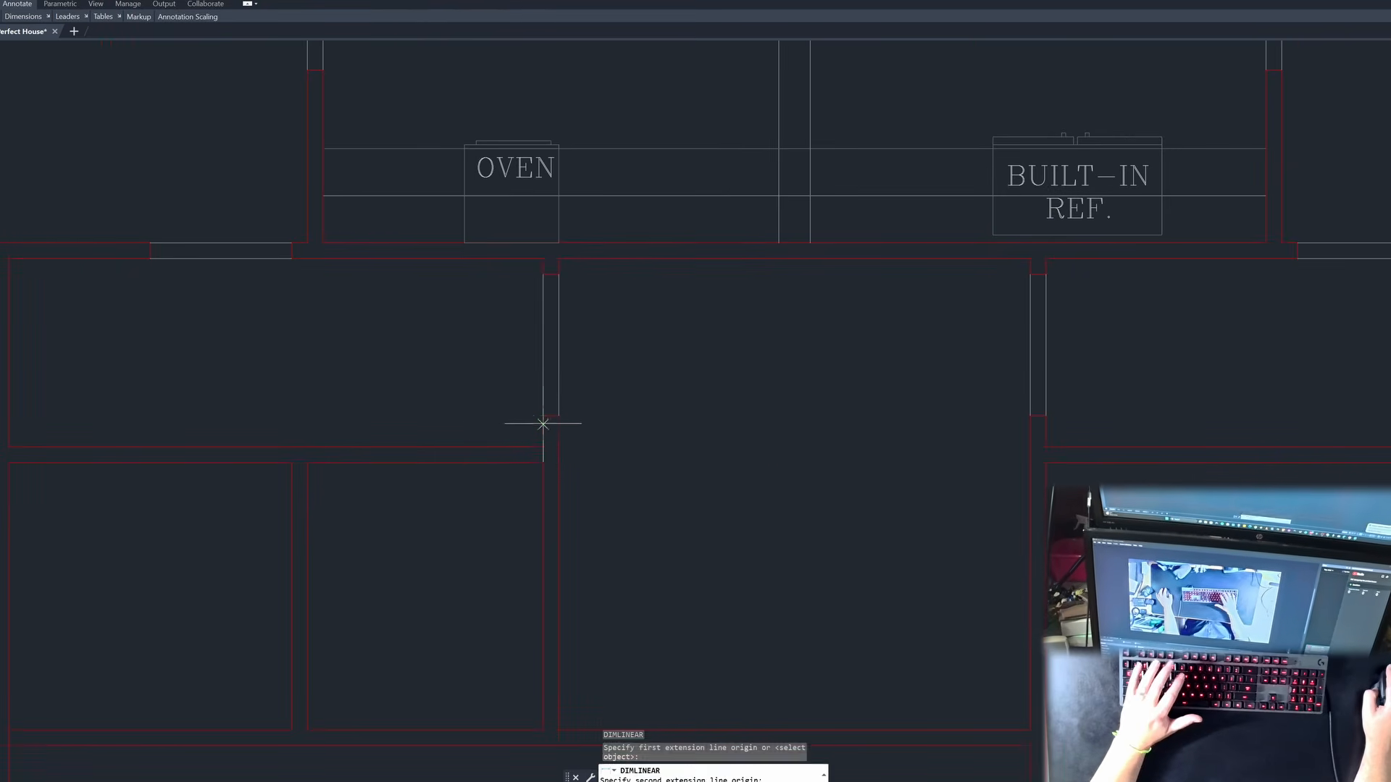
key(Escape)
scroll(624, 368, down, 2)
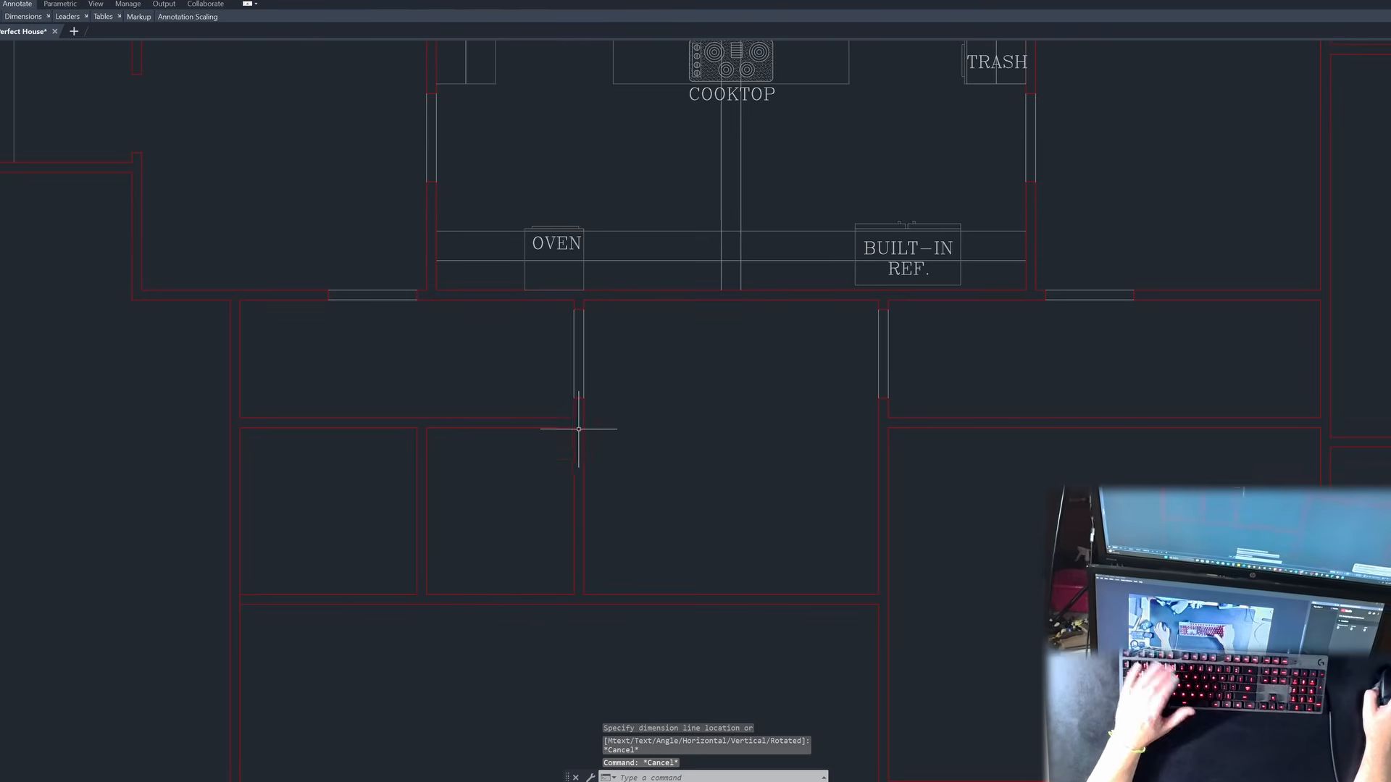
Step: Measure the cased opening below the oven from its lower end to its upper end
key(Escape)
key(Escape)
text(dli)
key(Return)
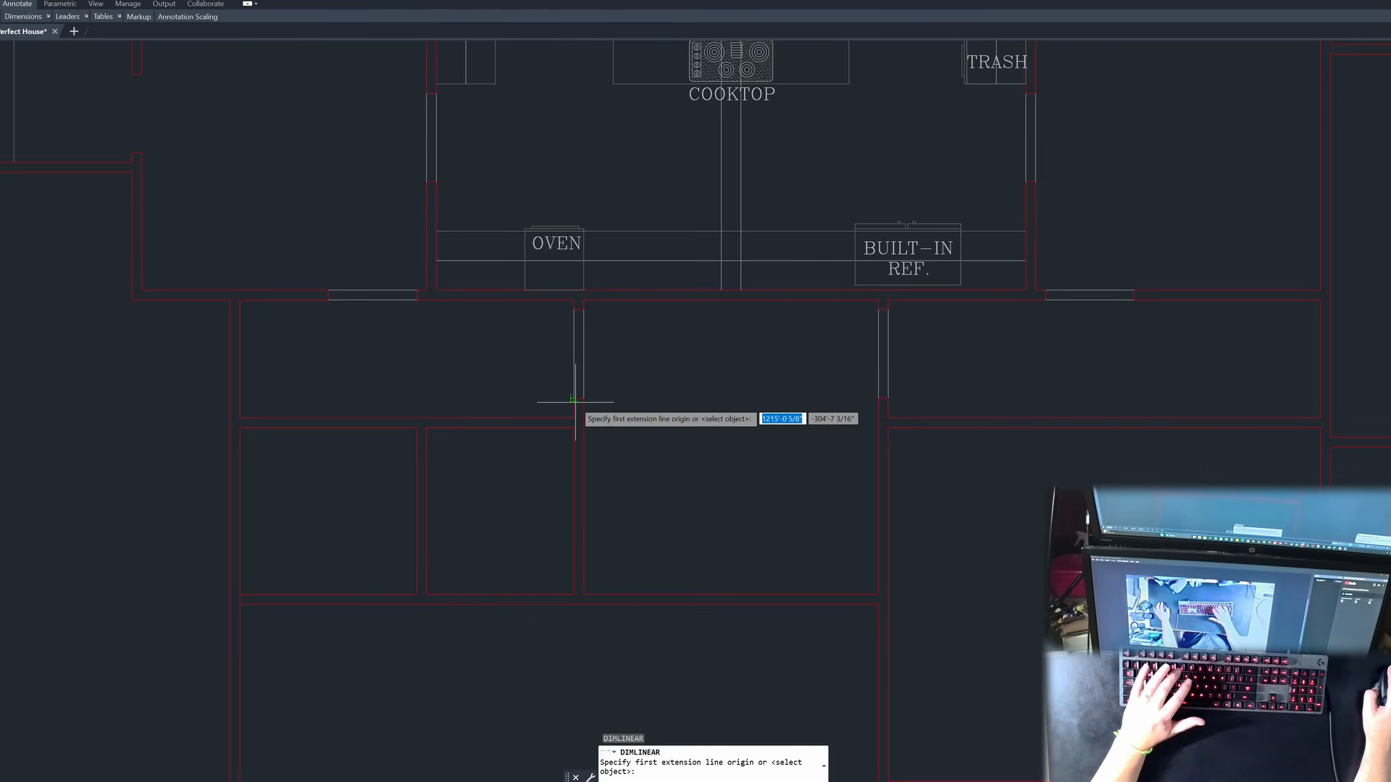
click(578, 397)
click(578, 309)
key(Escape)
key(Escape)
key(Escape)
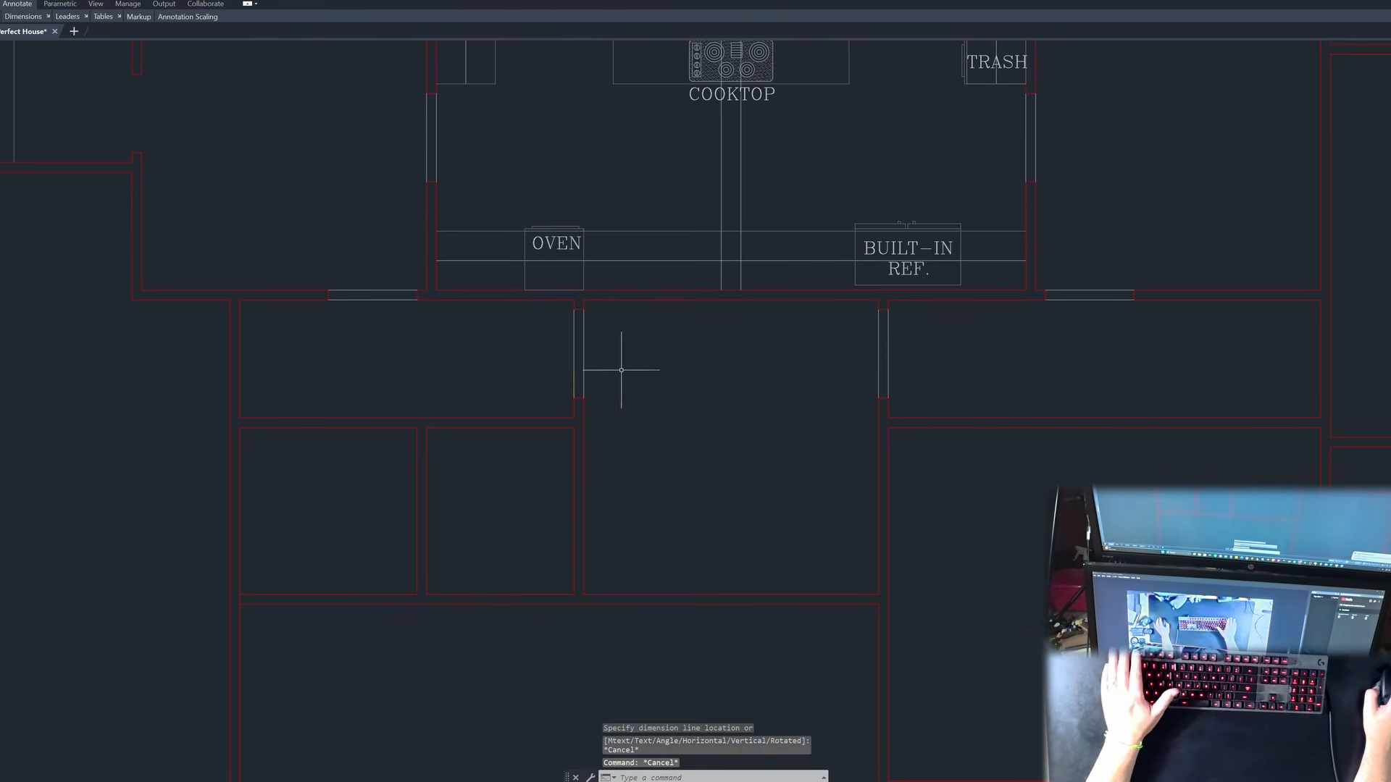
scroll(578, 488, down, 2)
key(Return)
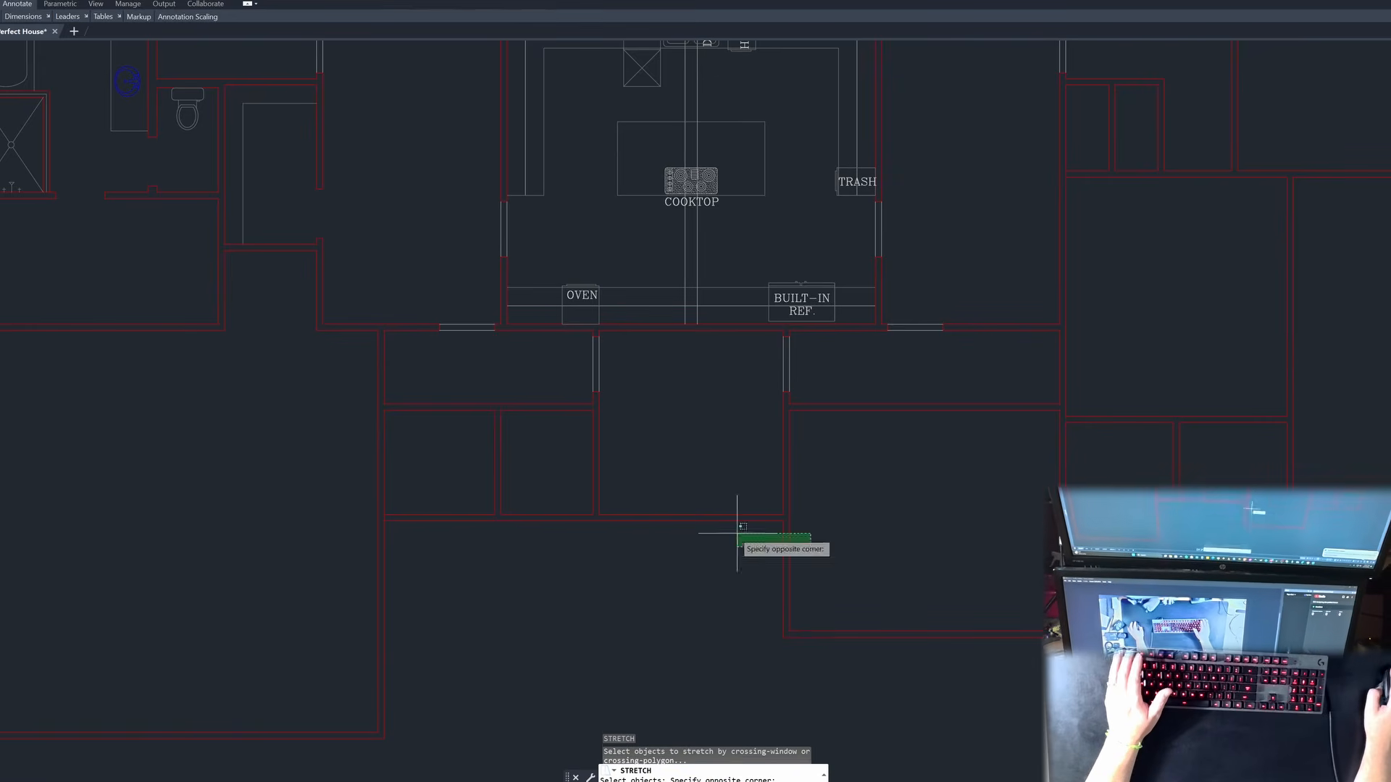
click(811, 547)
key(Escape)
key(Escape)
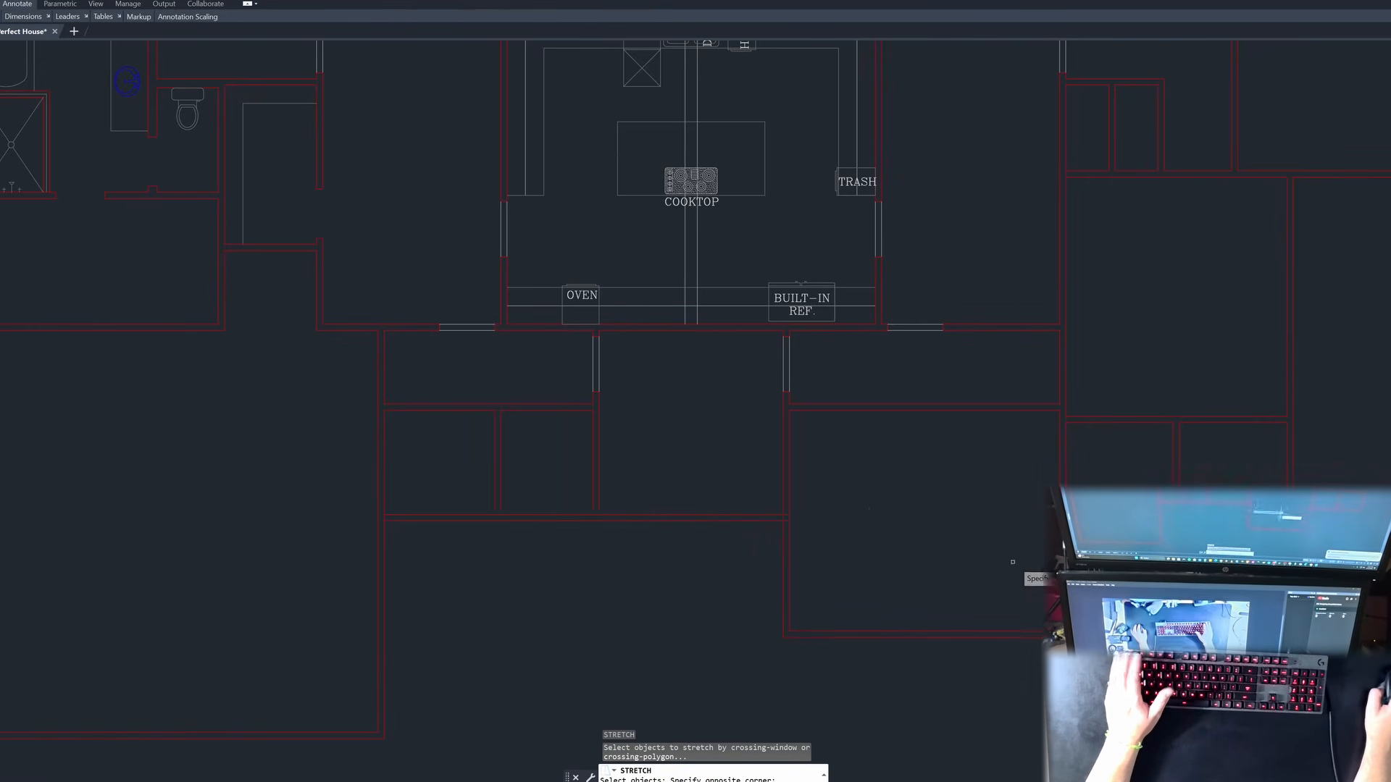
Step: Stretch the horizontal walls of the small rooms and hall below the kitchen 4 inches upward
key(Return)
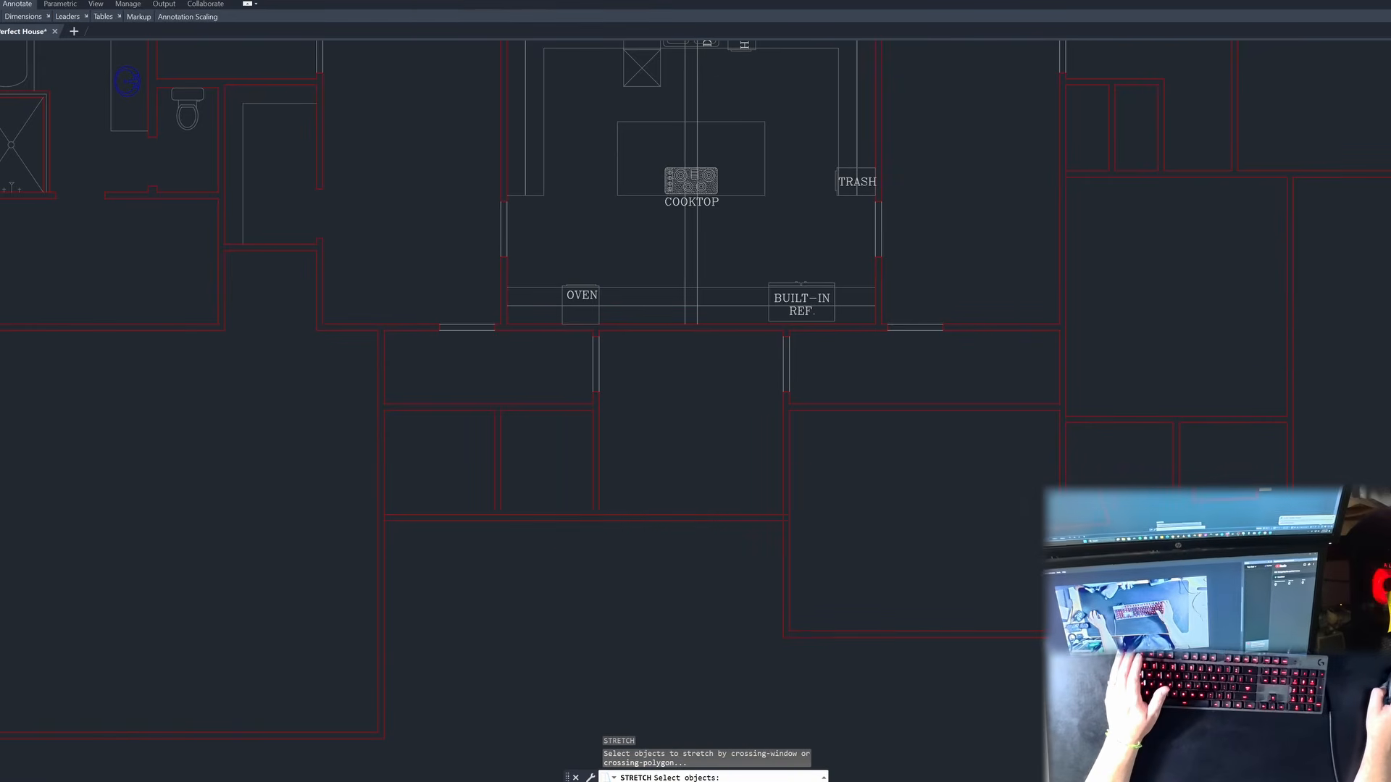
click(1065, 570)
click(297, 362)
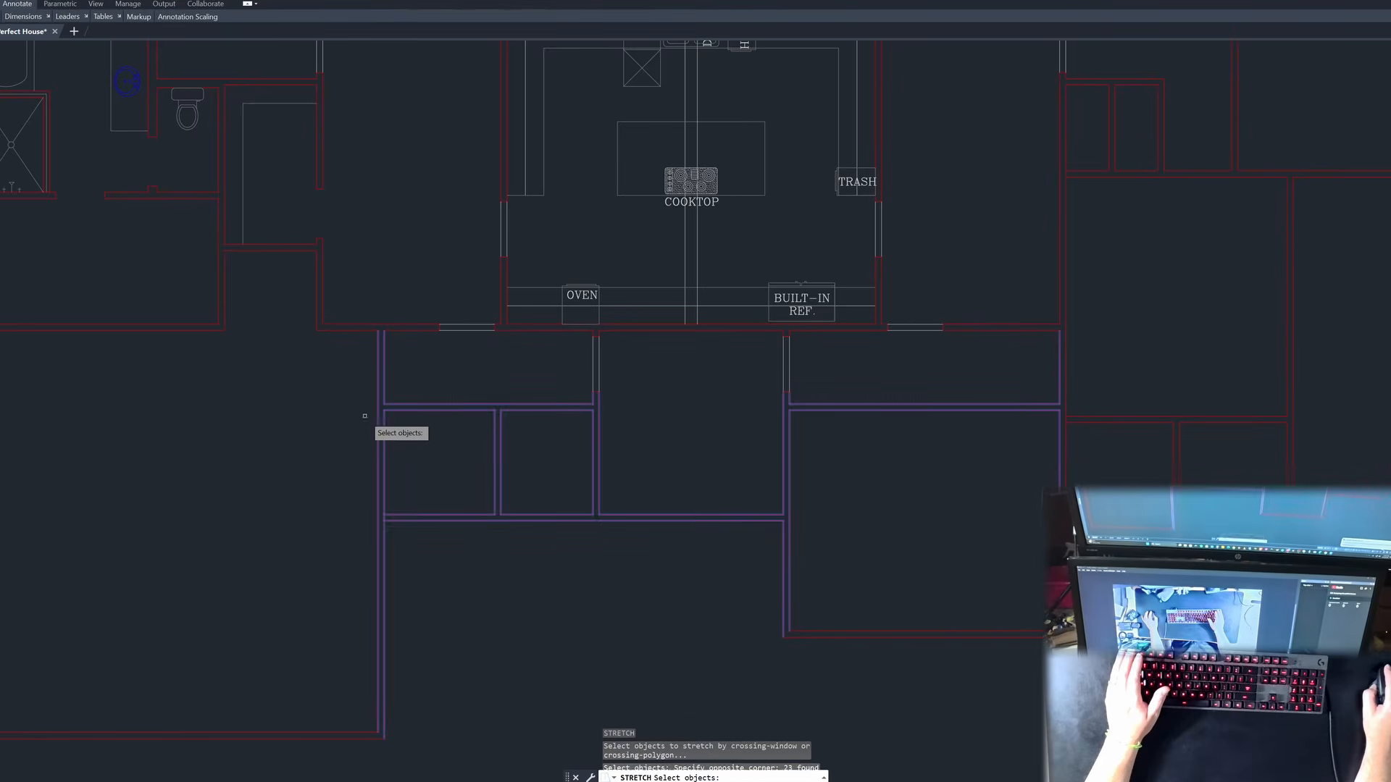
key(Return)
click(602, 603)
text(4)
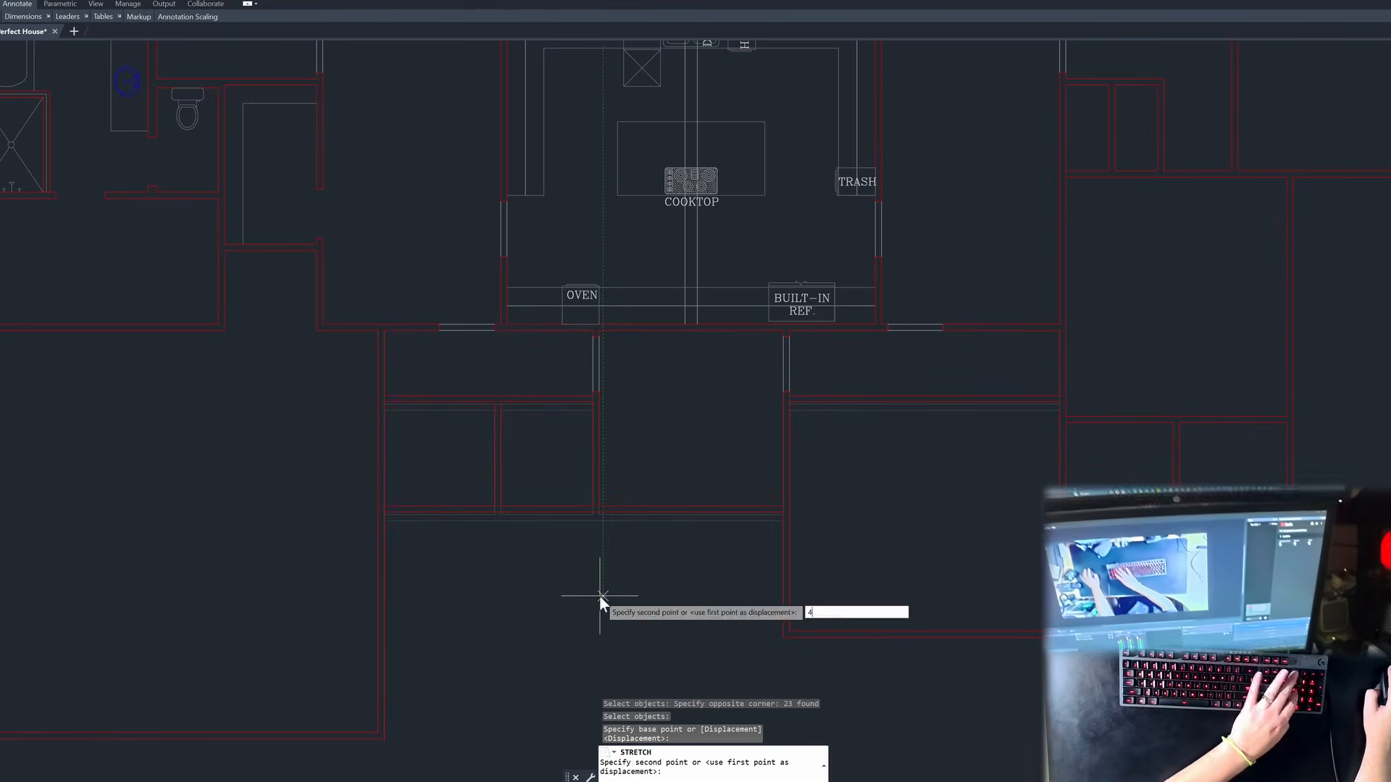
key(Return)
Step: Stretch the lower wall of the large room below the built-in refrigerator 4 inches upward
text(s)
key(Return)
click(1094, 683)
click(671, 577)
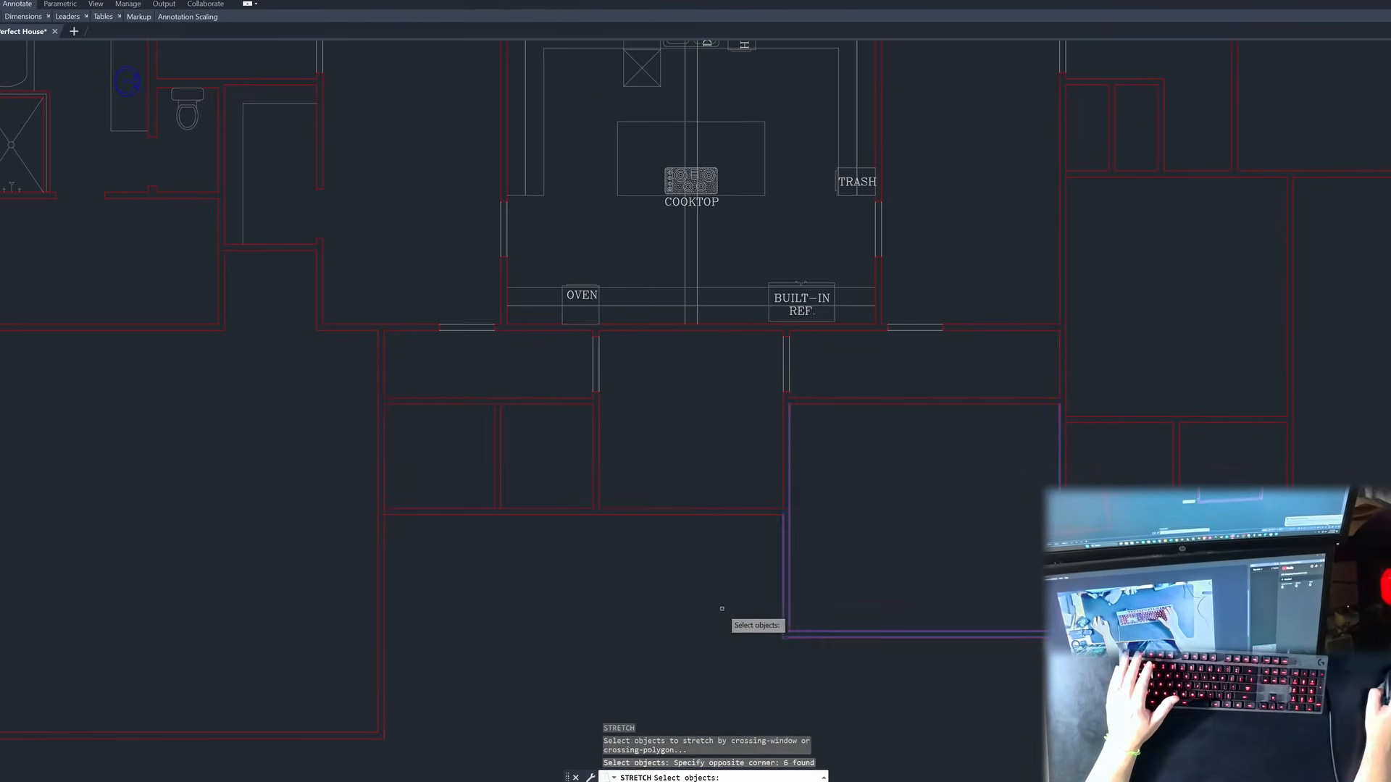
key(Return)
click(729, 600)
text(4)
key(Return)
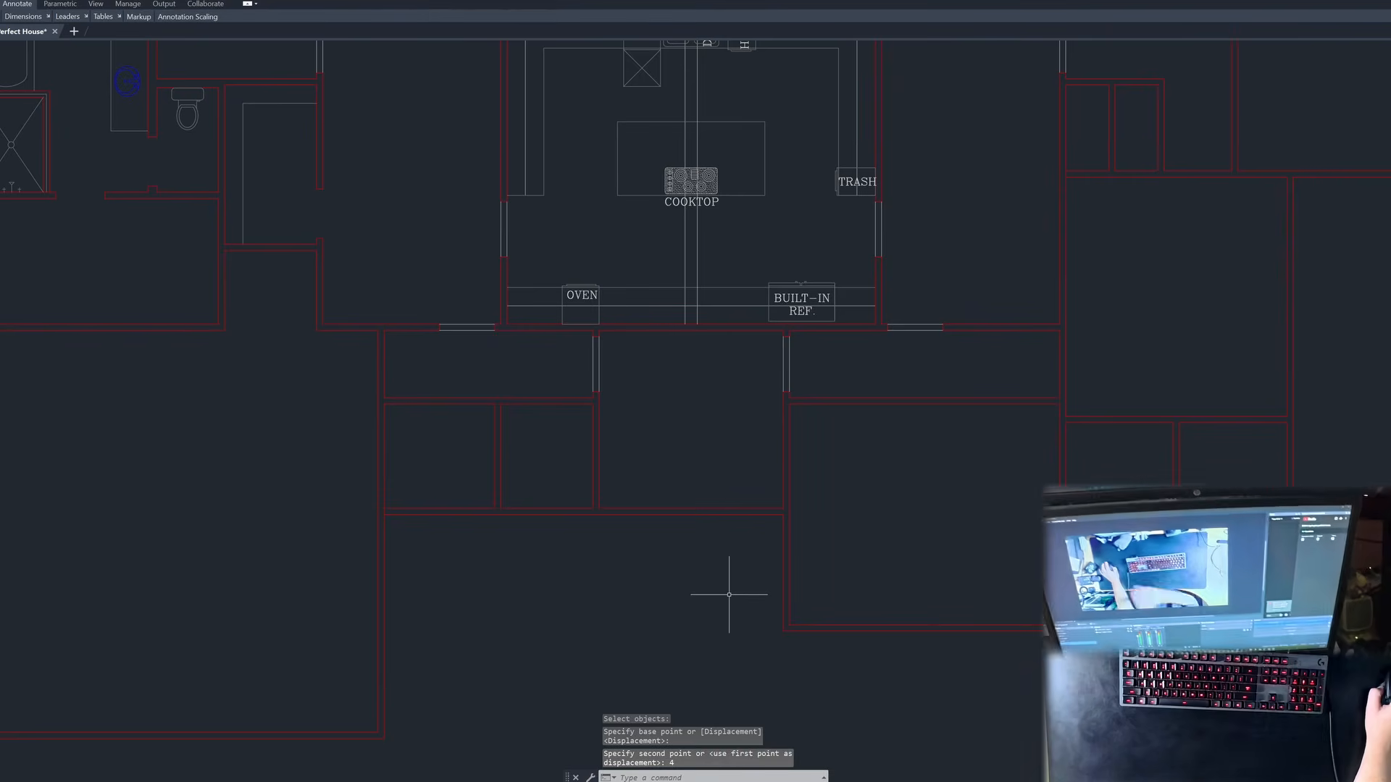
scroll(729, 602, down, 3)
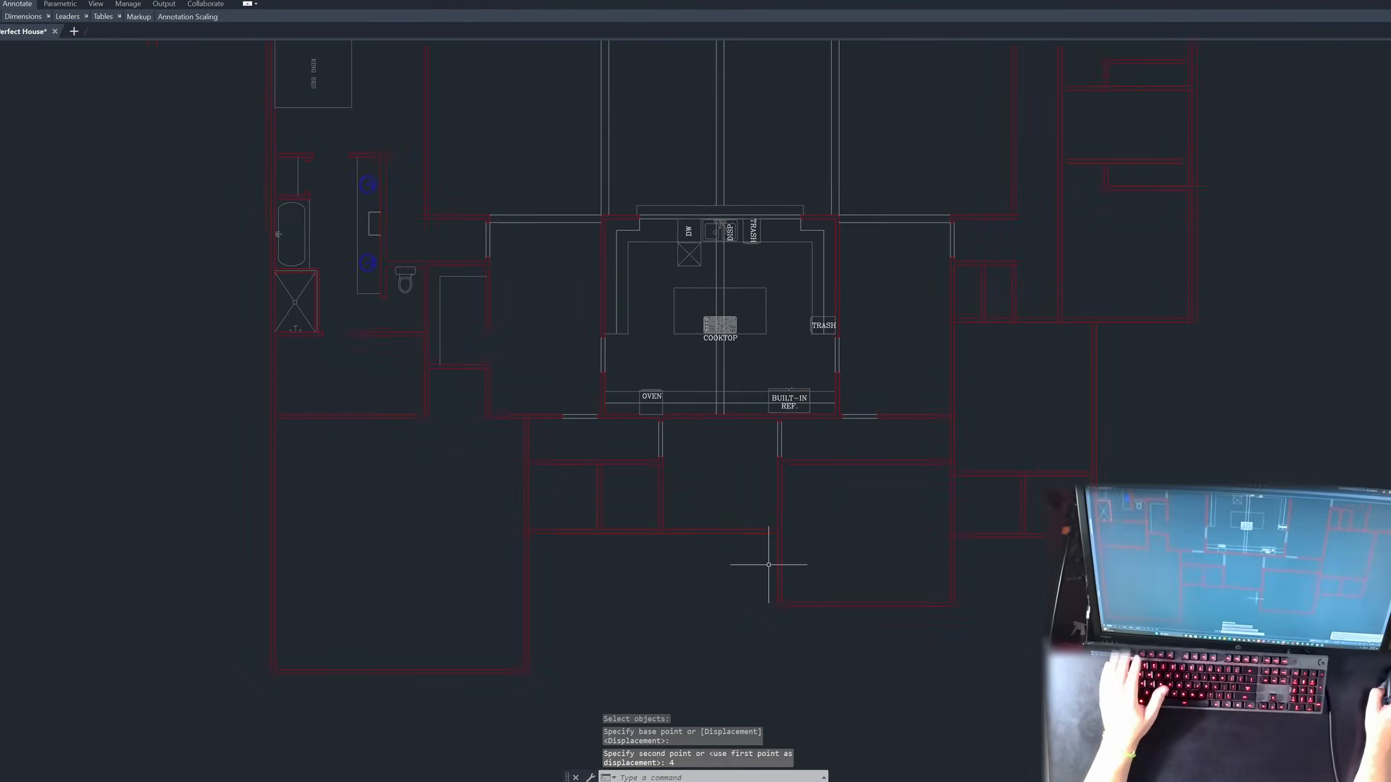
key(Escape)
key(Escape)
scroll(708, 528, up, 3)
scroll(752, 579, up, 2)
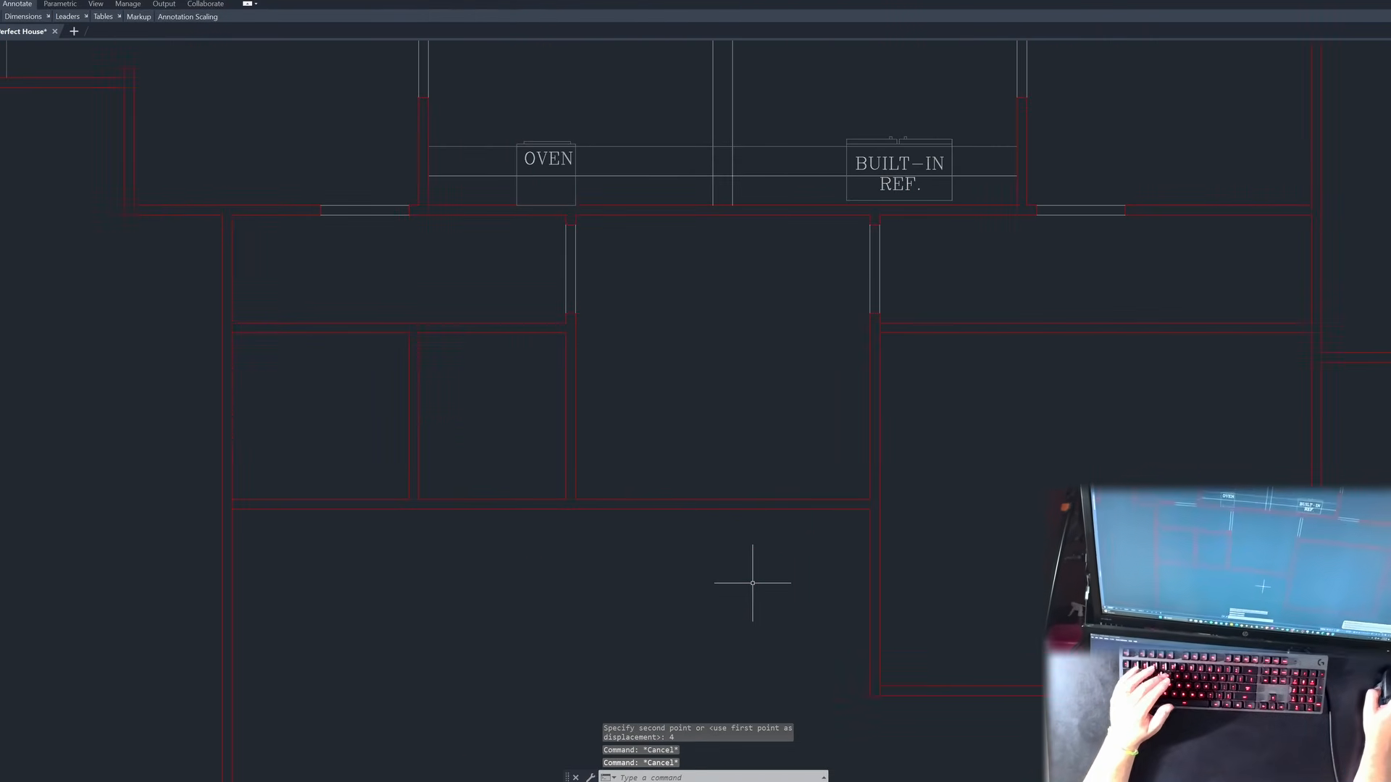
scroll(624, 474, down, 2)
key(Escape)
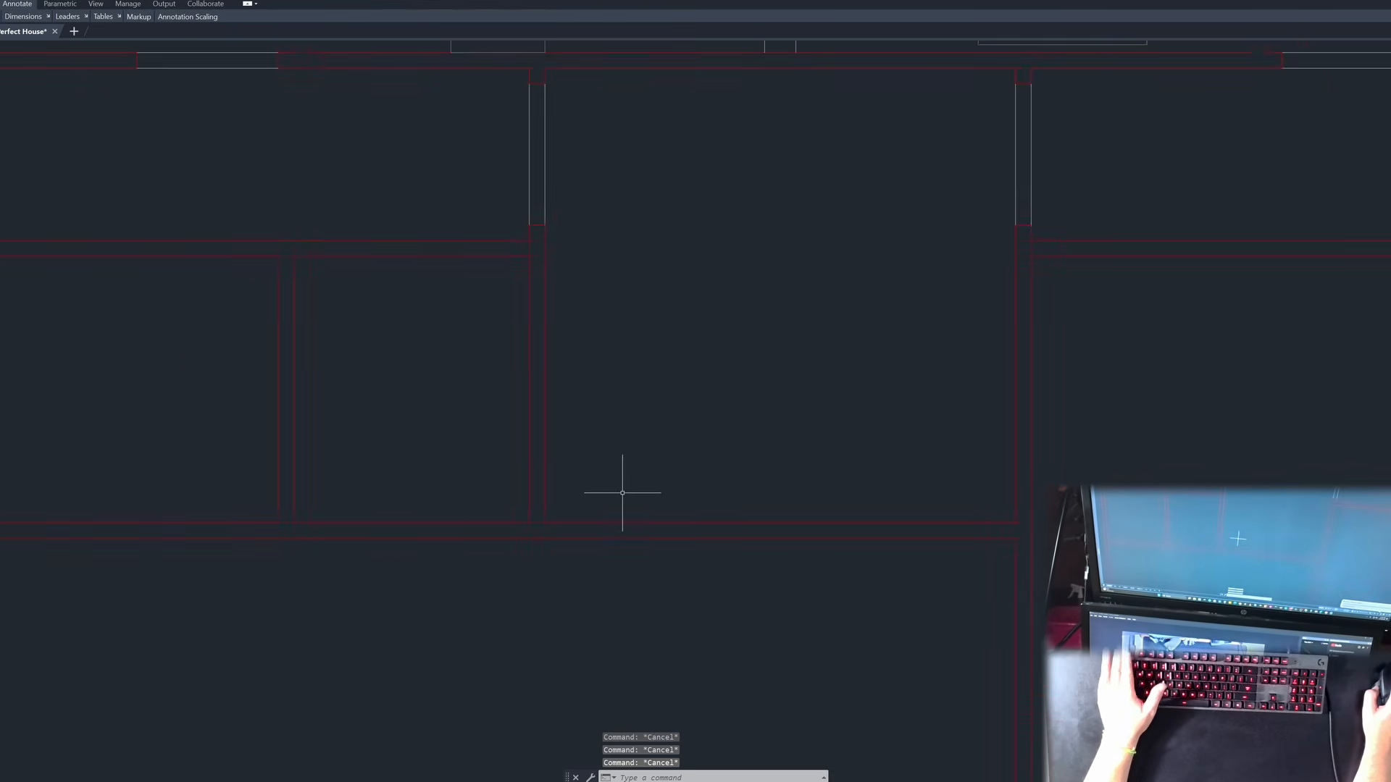
Step: Measure the vertical depth of the central space below the kitchen, from its lower wall to the kitchen wall
scroll(661, 543, up, 2)
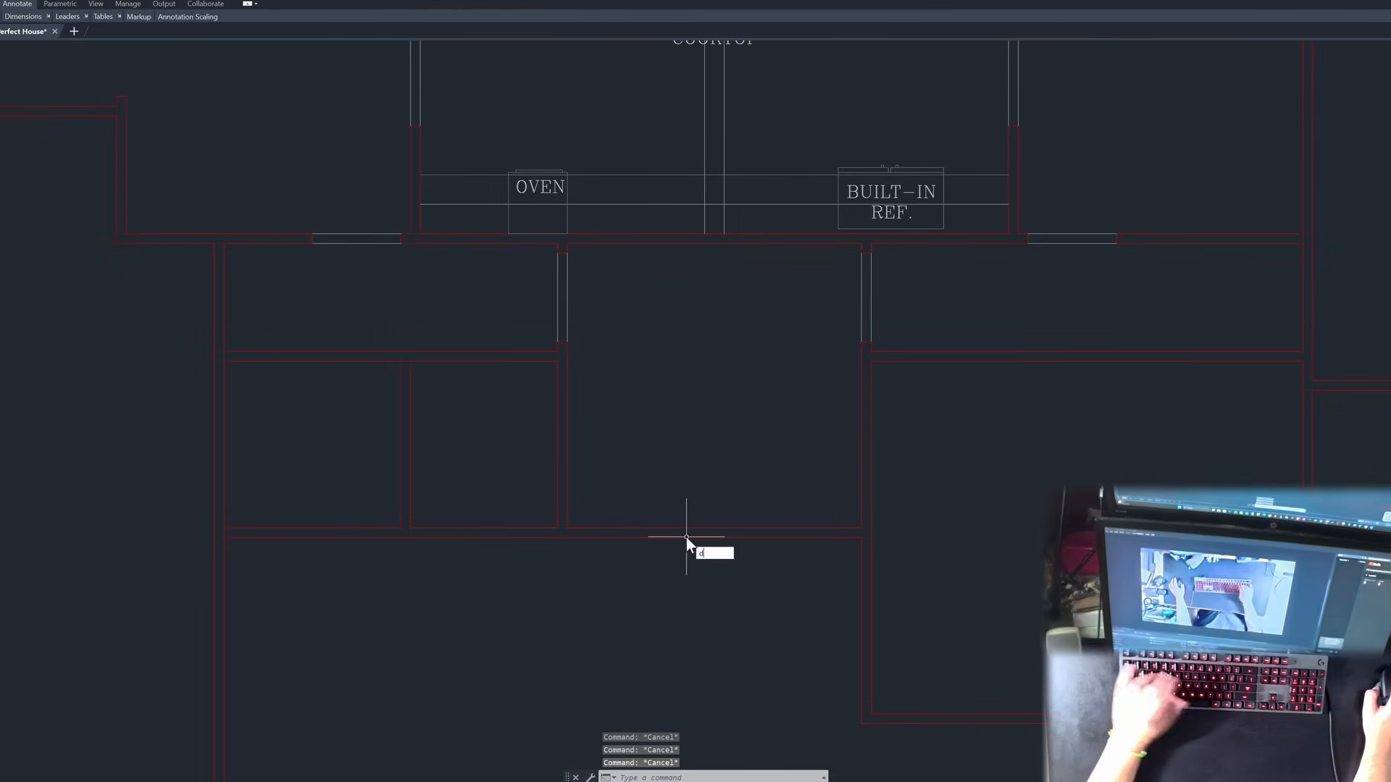
key(Return)
click(723, 527)
click(723, 244)
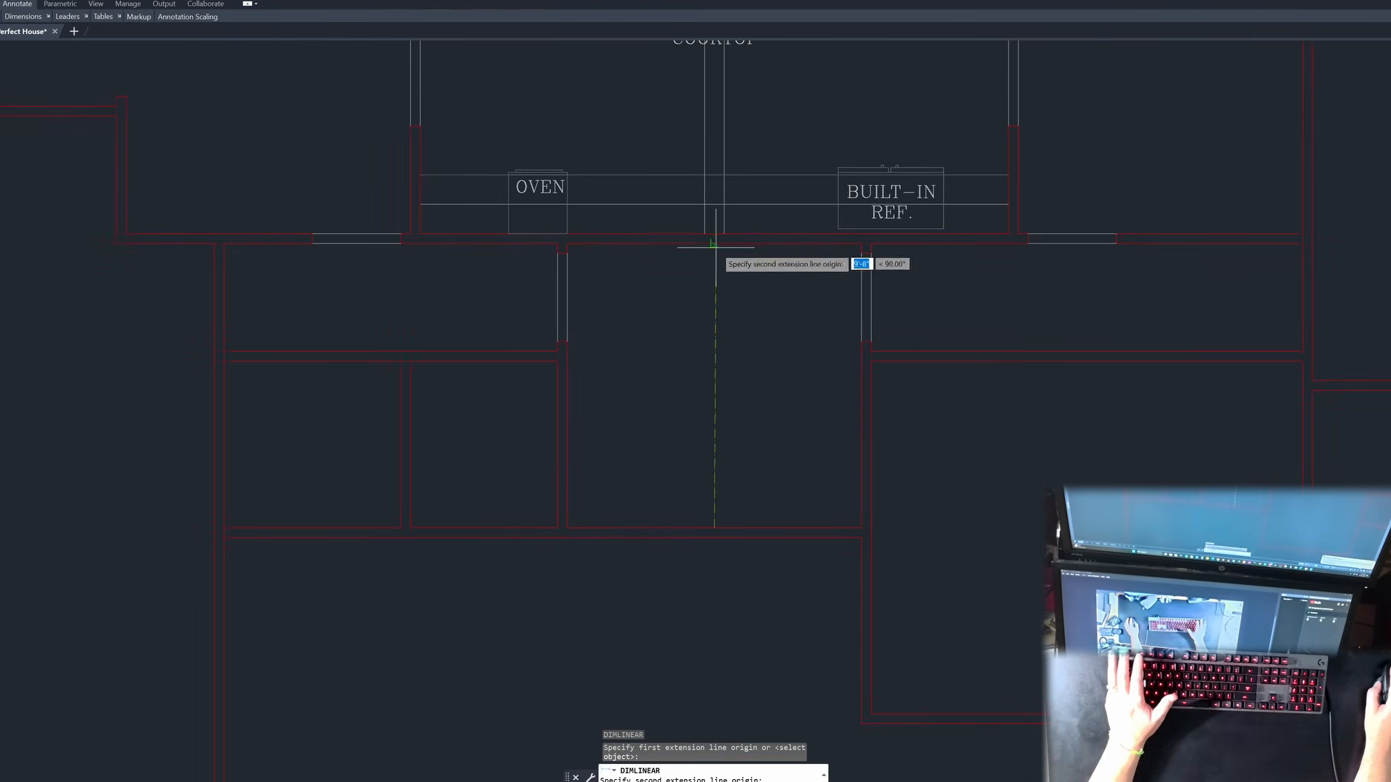
key(Escape)
key(Escape)
key(Escape)
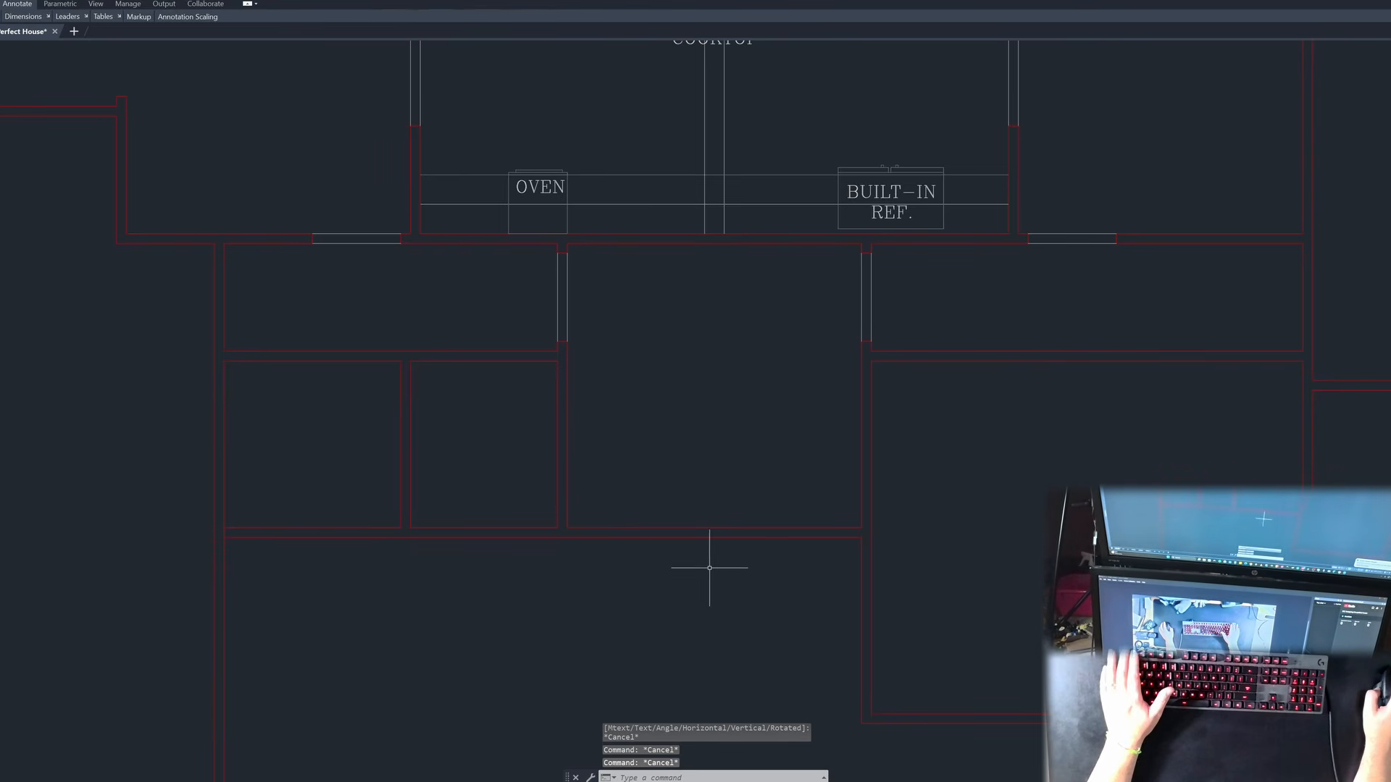
key(Escape)
scroll(672, 542, down, 3)
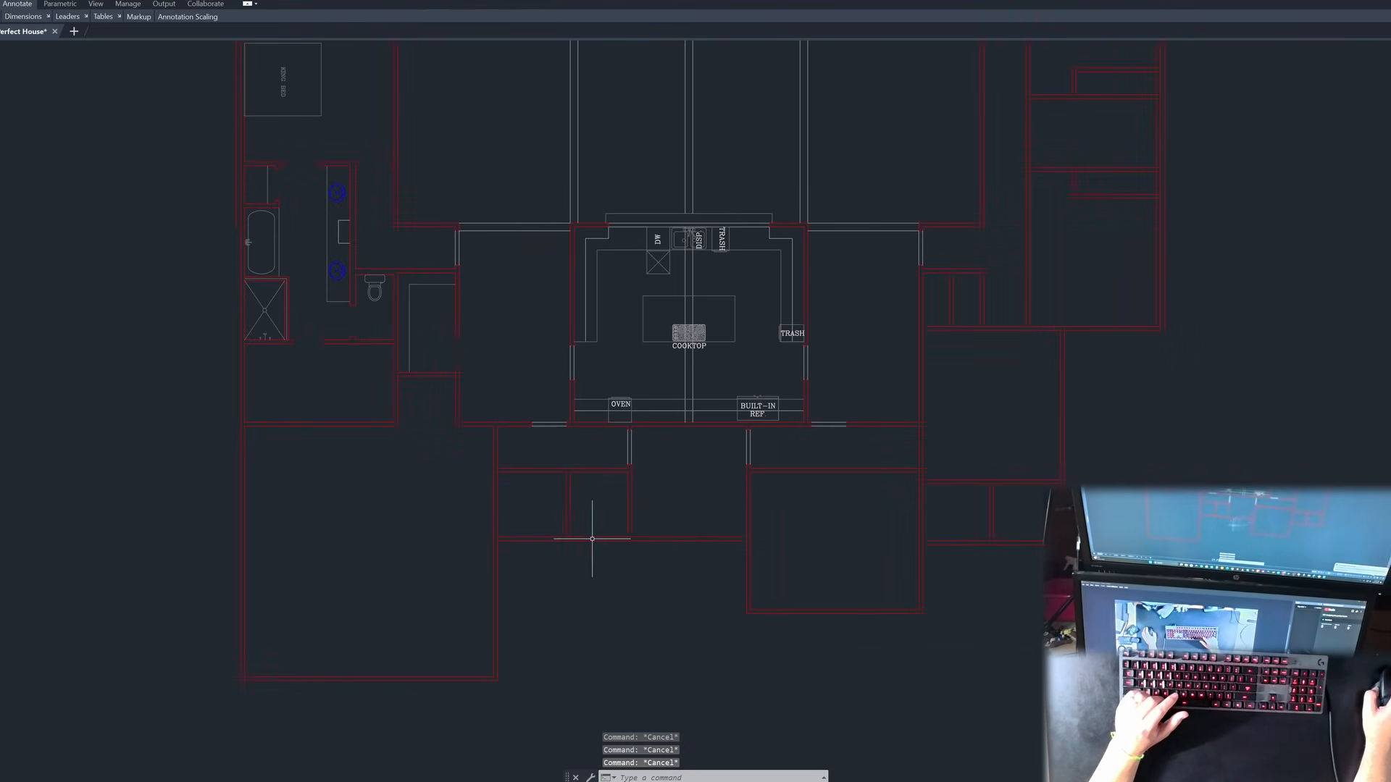
scroll(658, 539, up, 2)
click(865, 576)
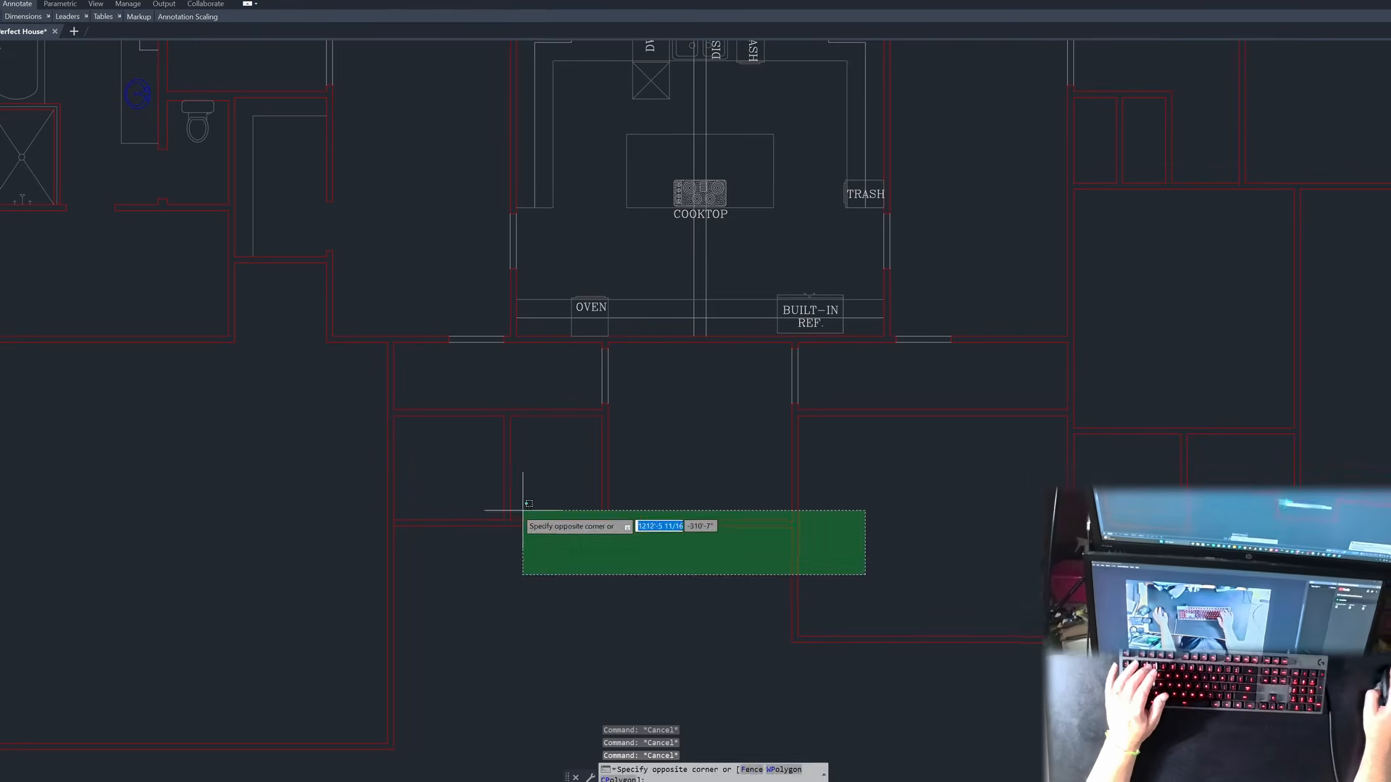
key(Escape)
Step: Stretch the shared lower wall of the two small rooms and the central space 8 inches upward
text(s)
key(space)
click(853, 566)
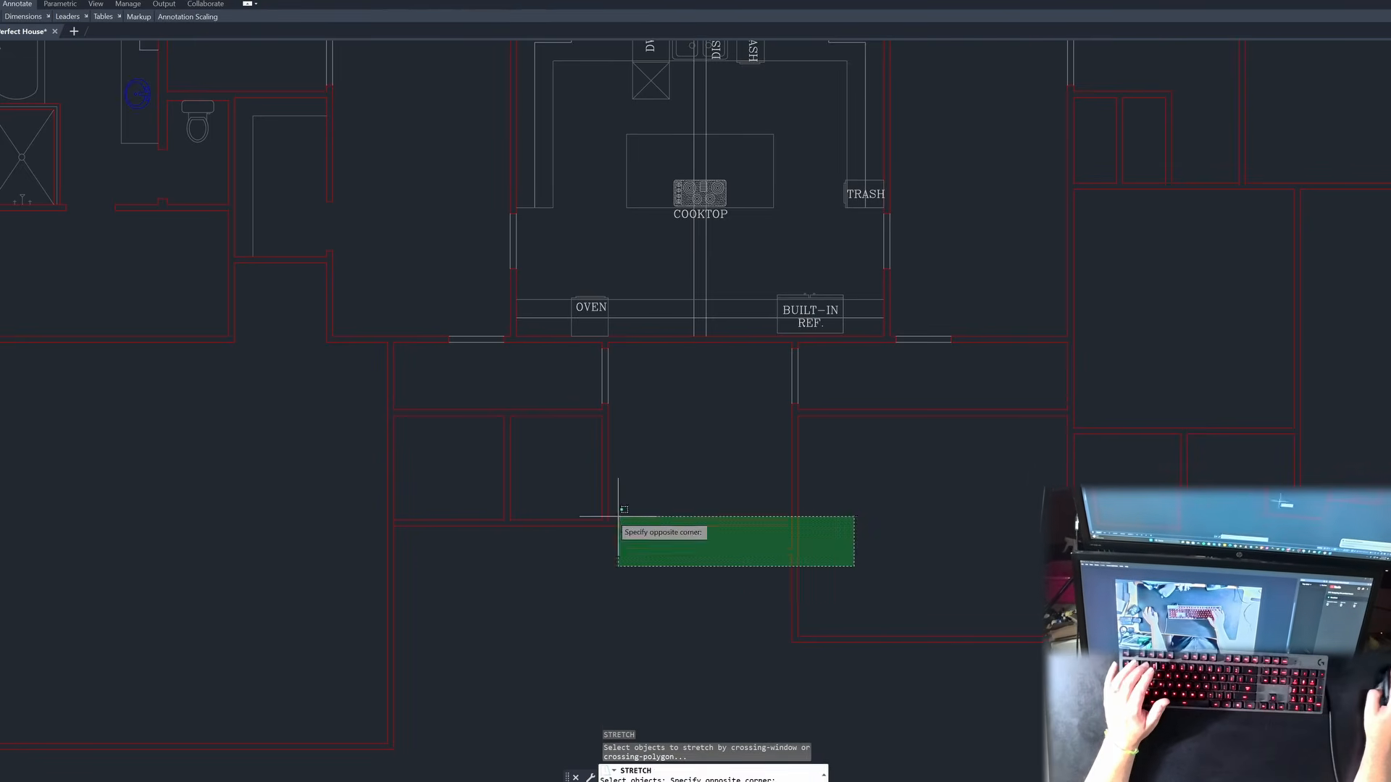
click(290, 474)
key(space)
click(310, 491)
text(8)
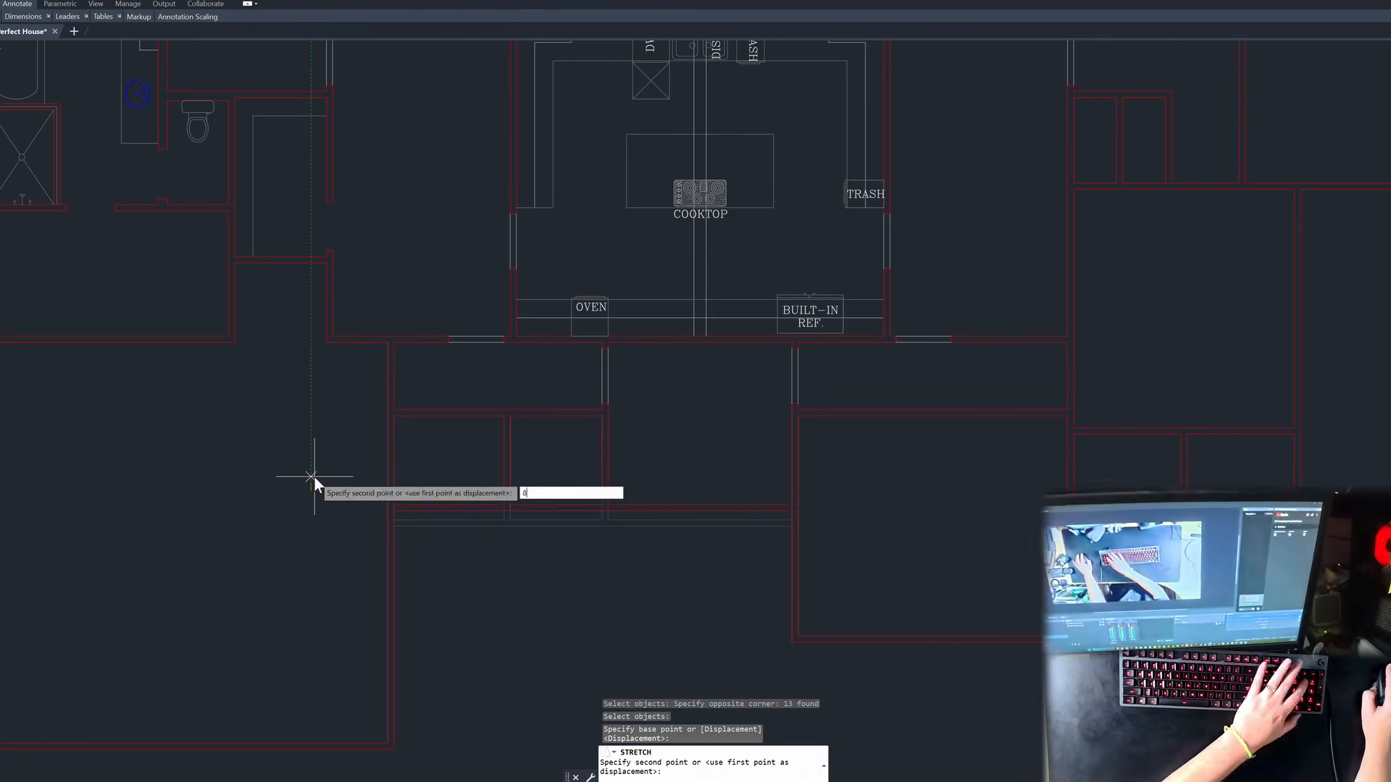
key(space)
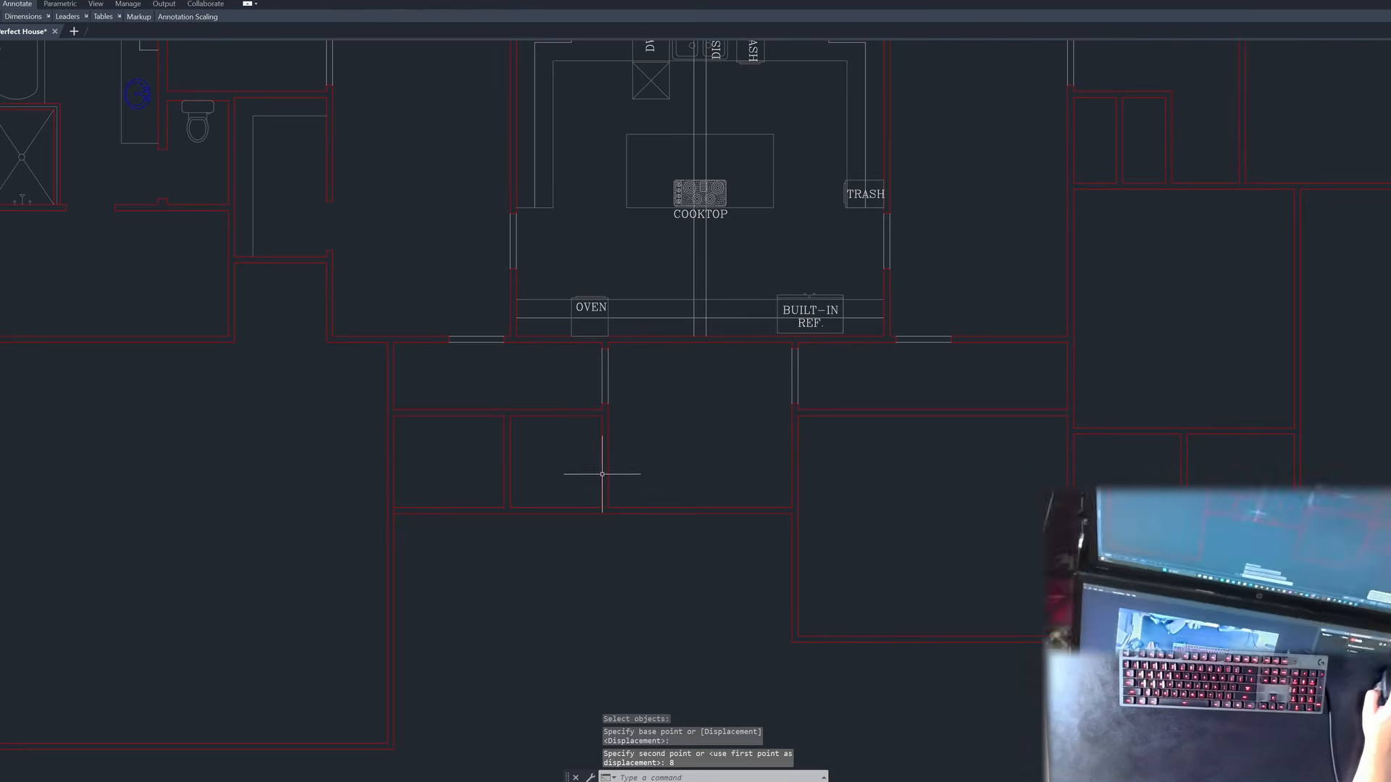
key(Escape)
key(Escape)
key(Escape)
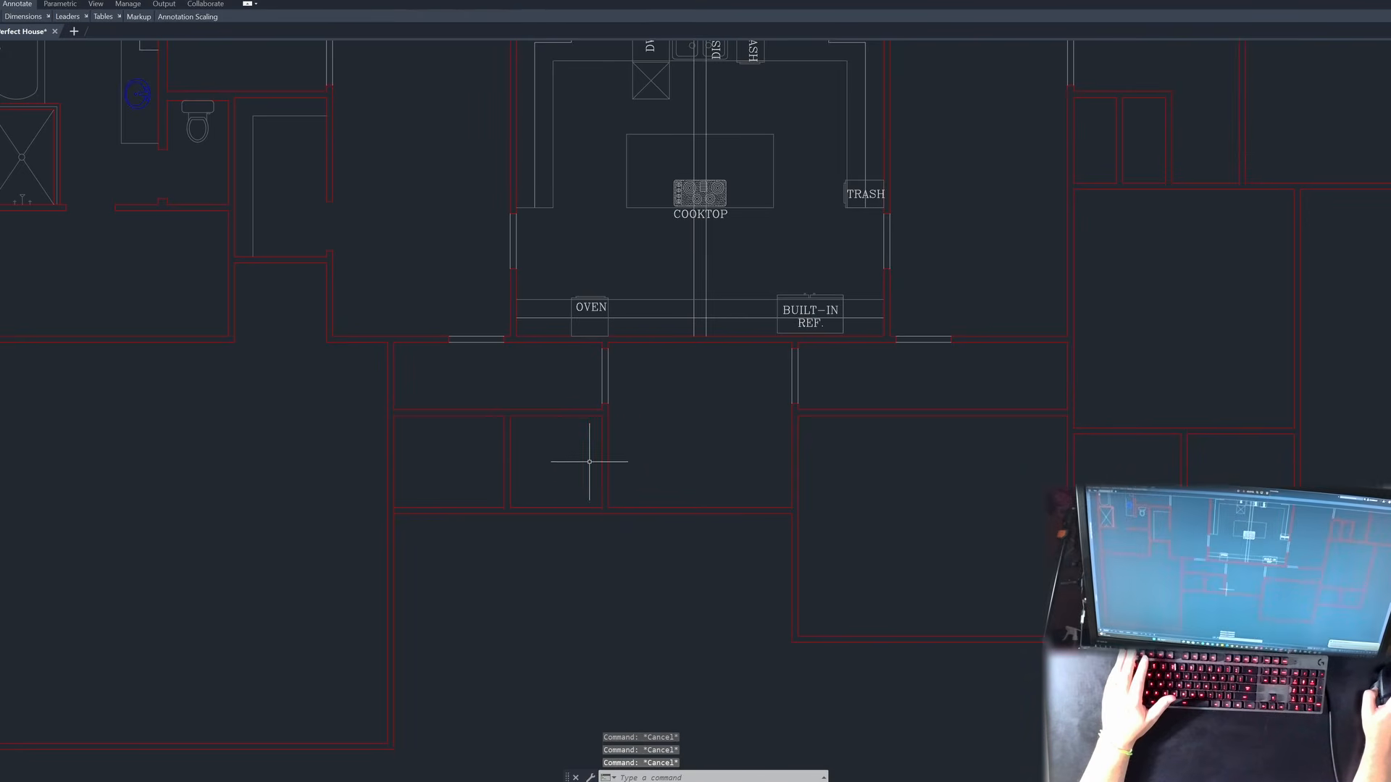
Step: Stretch the inner face of the wall between the second small room and the central space 2 inches toward the small room
scroll(534, 435, up, 4)
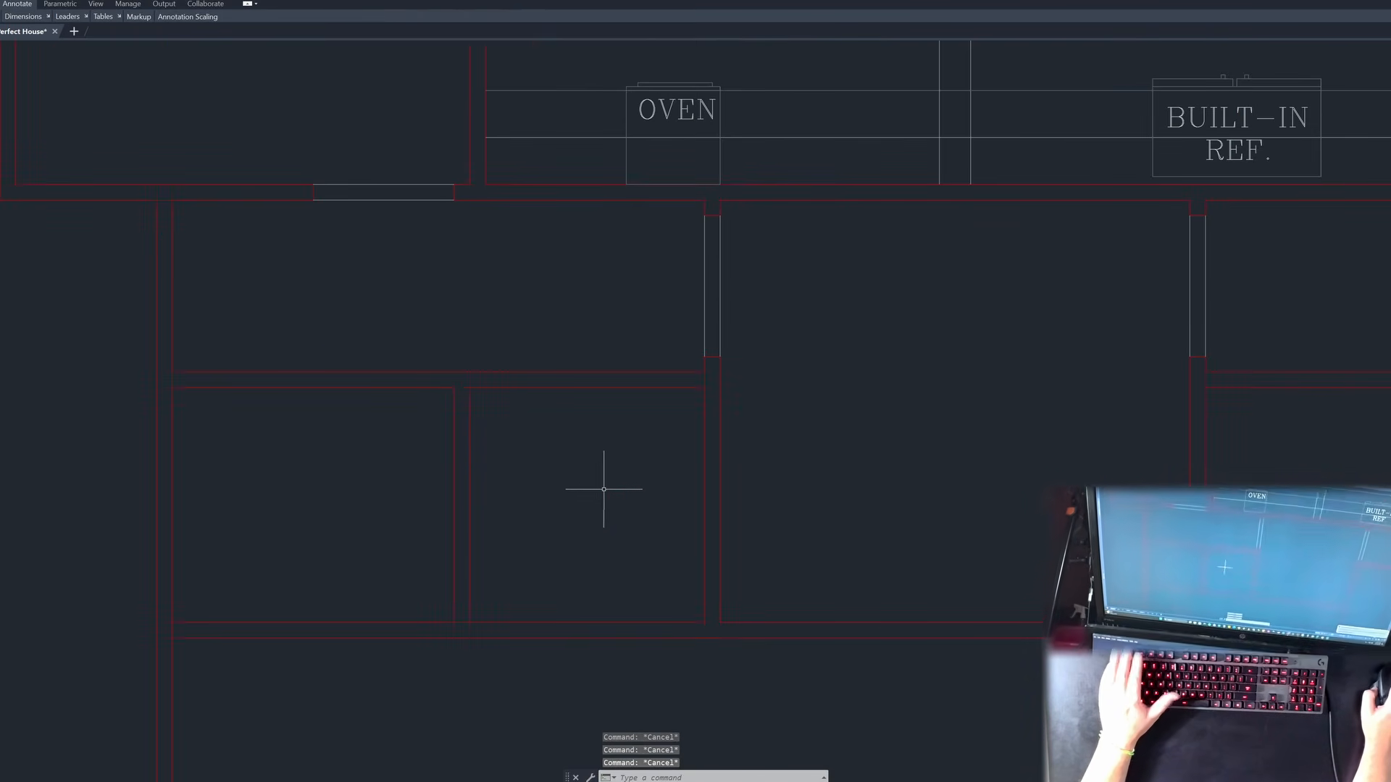
text(s)
key(space)
click(708, 383)
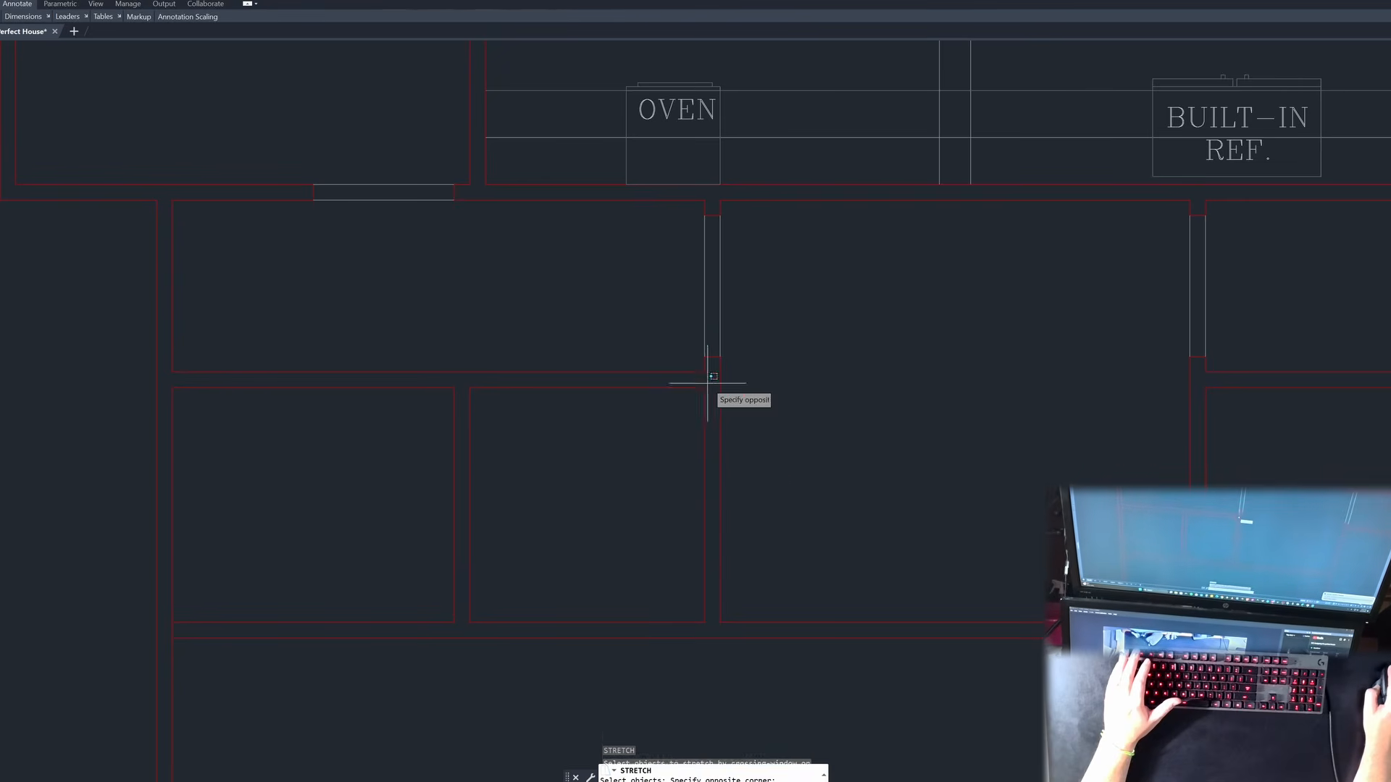
click(681, 660)
key(space)
click(661, 532)
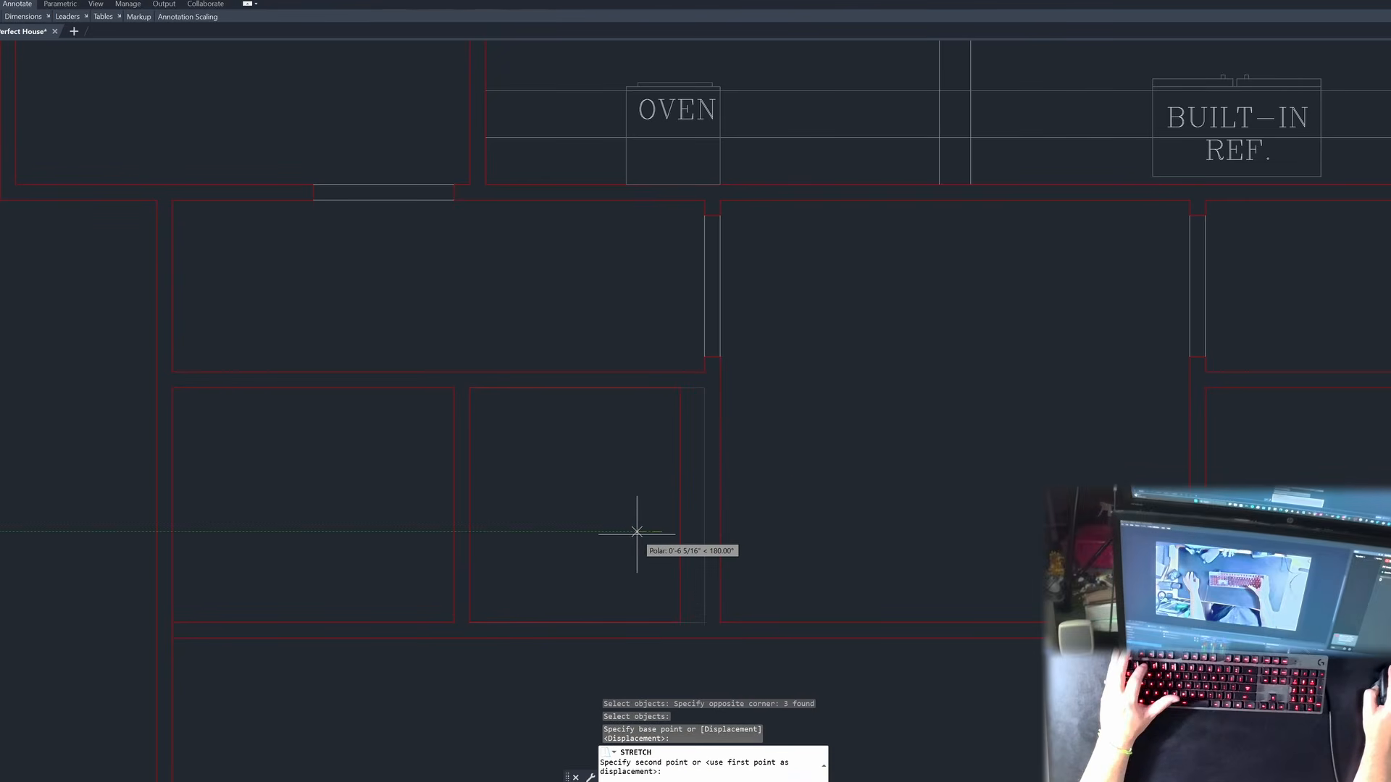
text(2)
key(Return)
key(Escape)
key(Escape)
Step: Offset the second small room's face of the partition between the two small rooms 4 inches into the second room
text(o)
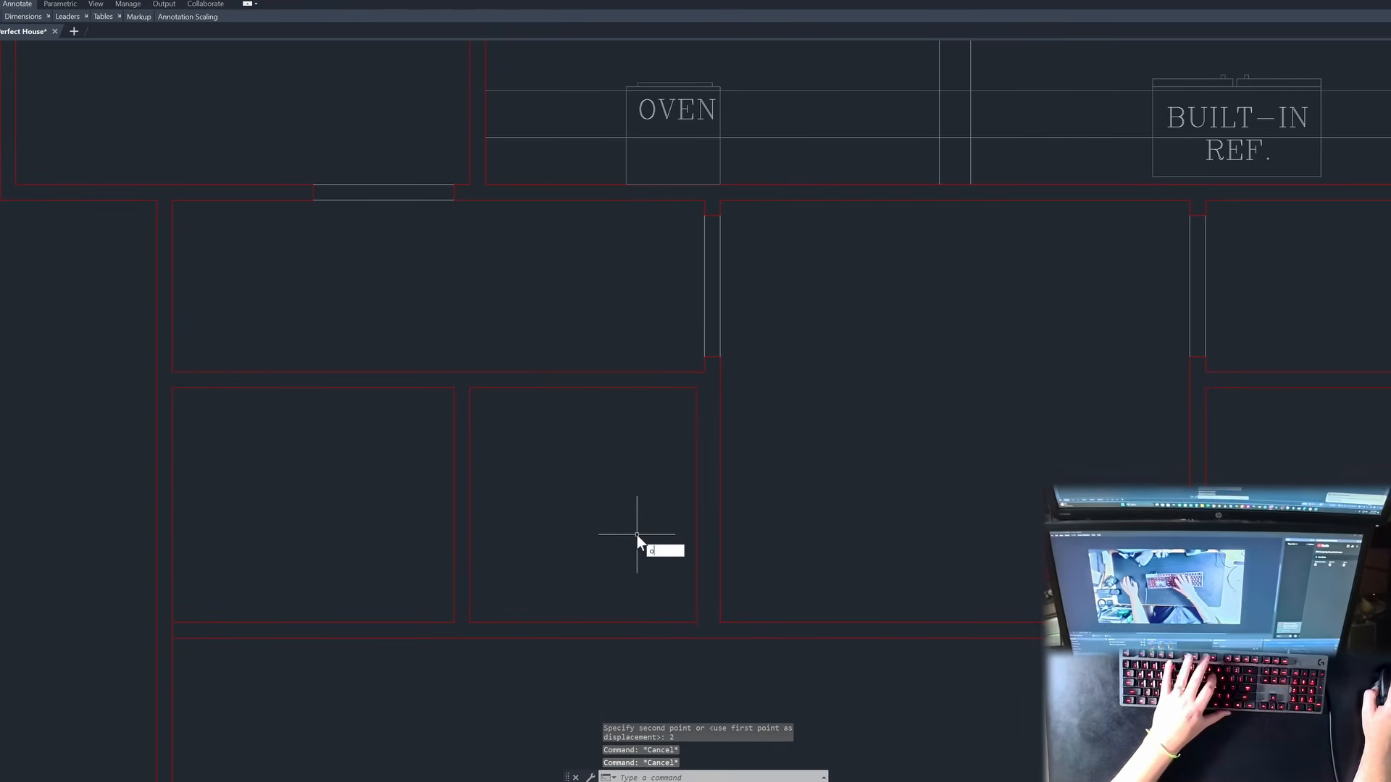
key(space)
text(4)
key(space)
click(470, 423)
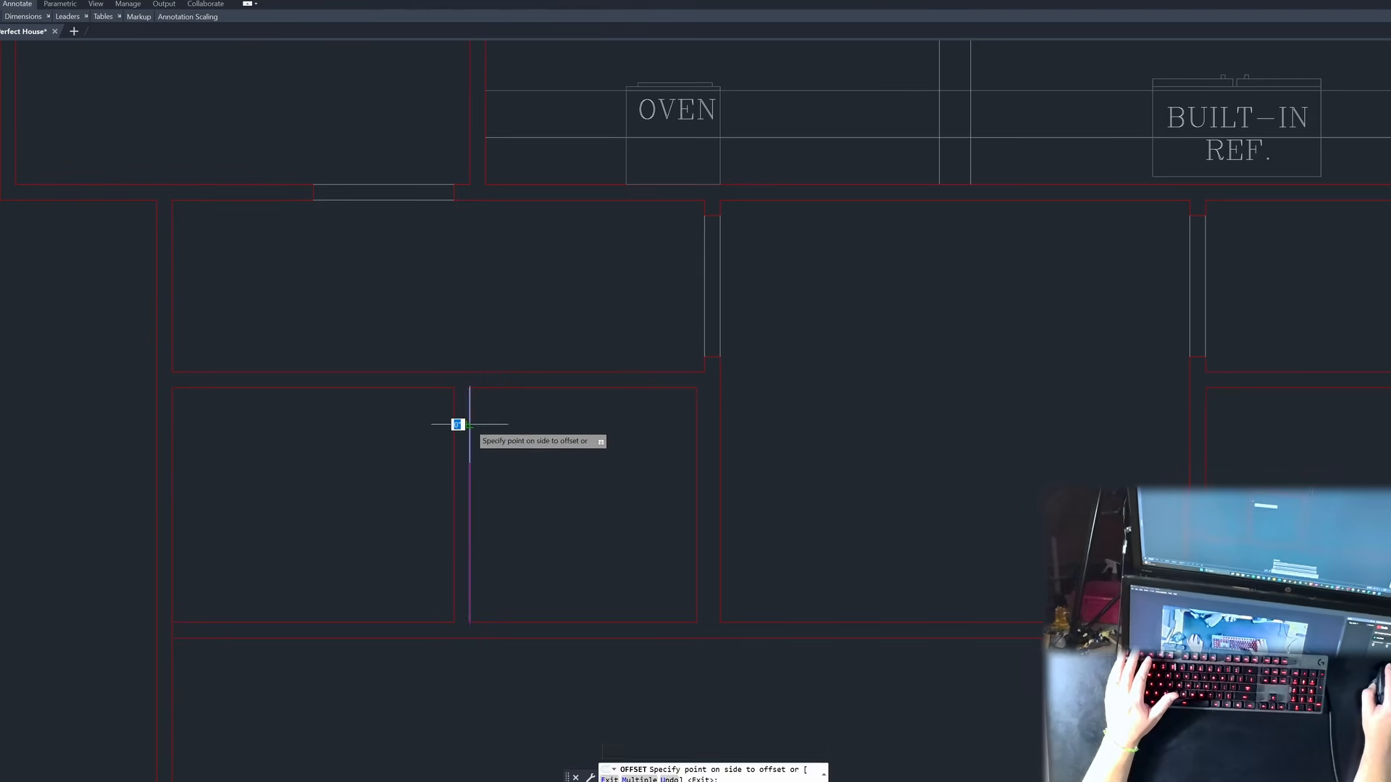
click(550, 440)
key(Escape)
Step: Mirror the offset line upward across the second small room's upper wall line and erase the source line
text(mi)
key(space)
click(481, 445)
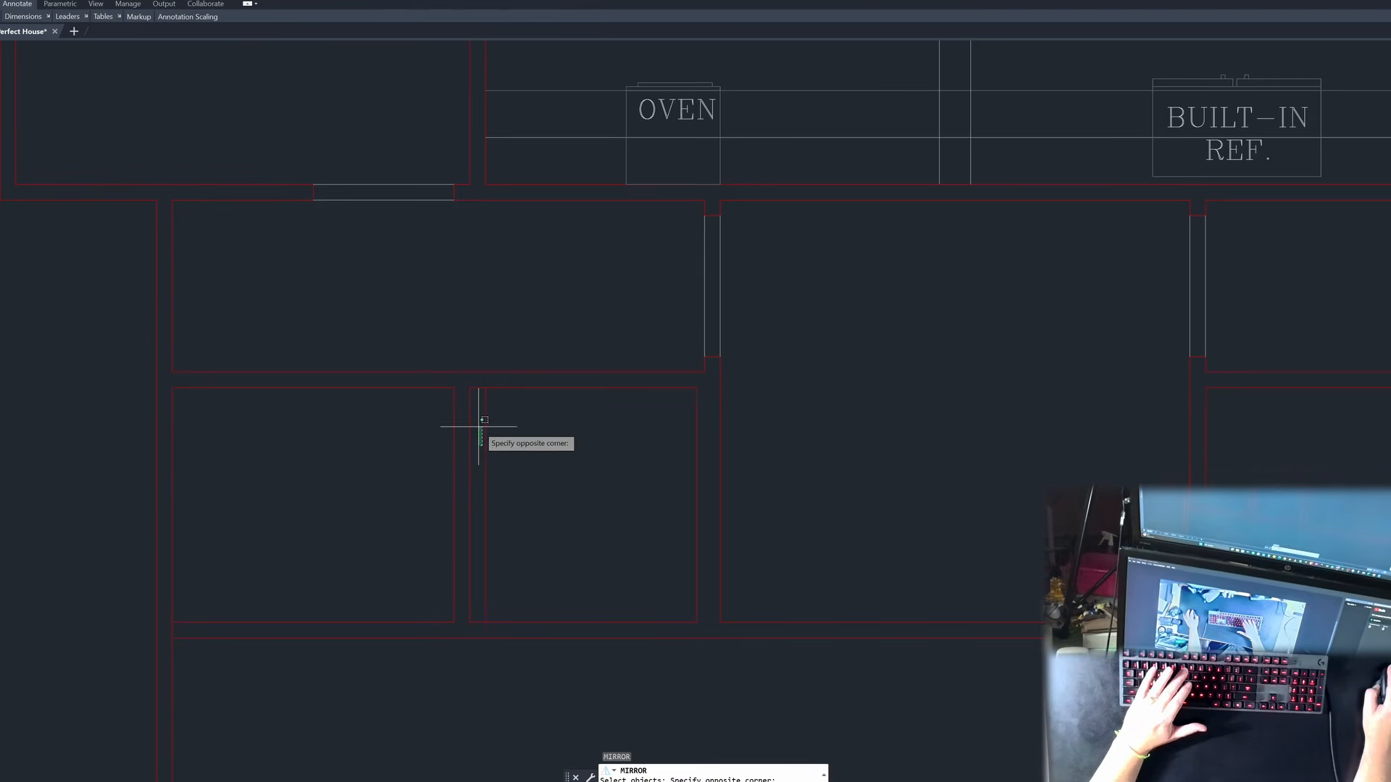
click(479, 425)
click(485, 418)
key(space)
click(474, 388)
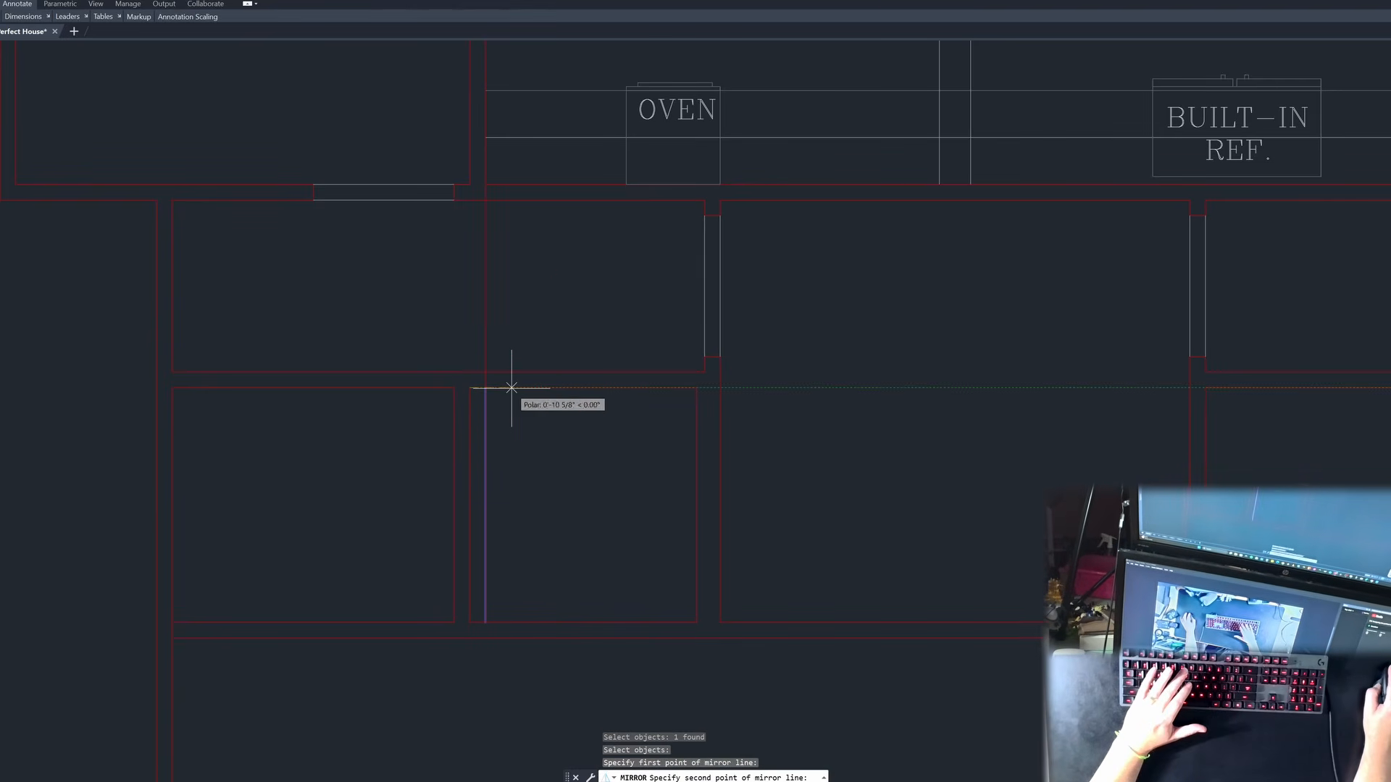
click(507, 388)
text(y)
key(space)
key(Escape)
key(Escape)
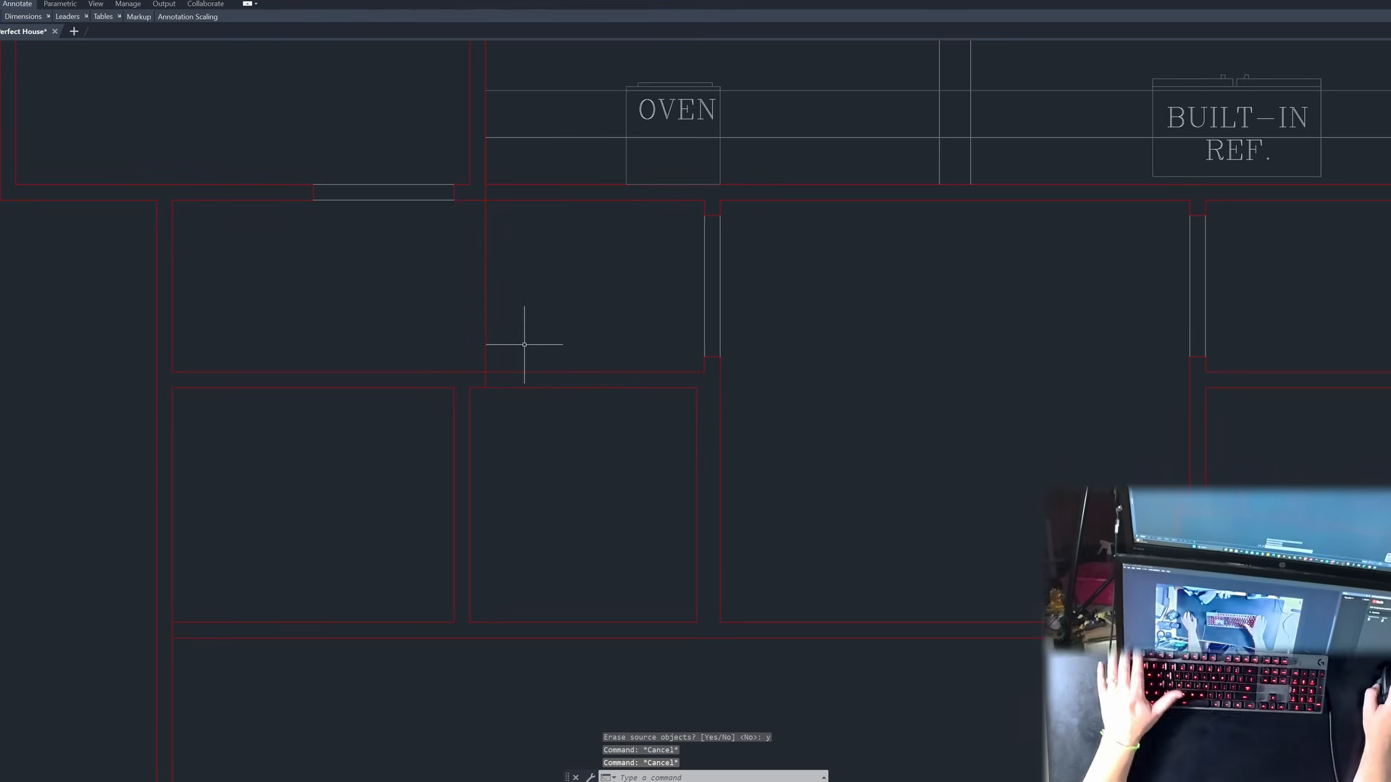
Step: Trim the mirrored line to the thickness of the second small room's upper wall and delete its leftover piece near the kitchen wall
text(tr)
key(space)
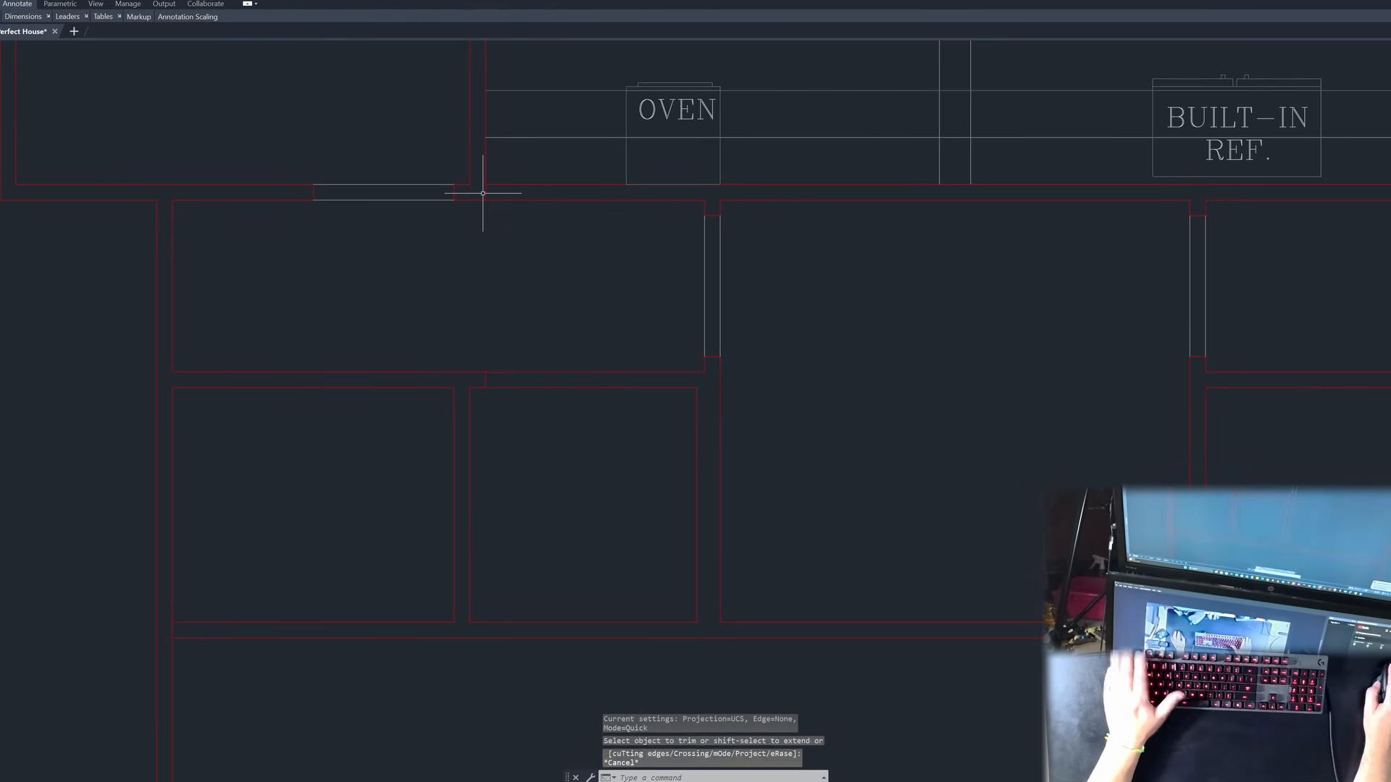
click(483, 192)
key(Escape)
click(483, 187)
key(Delete)
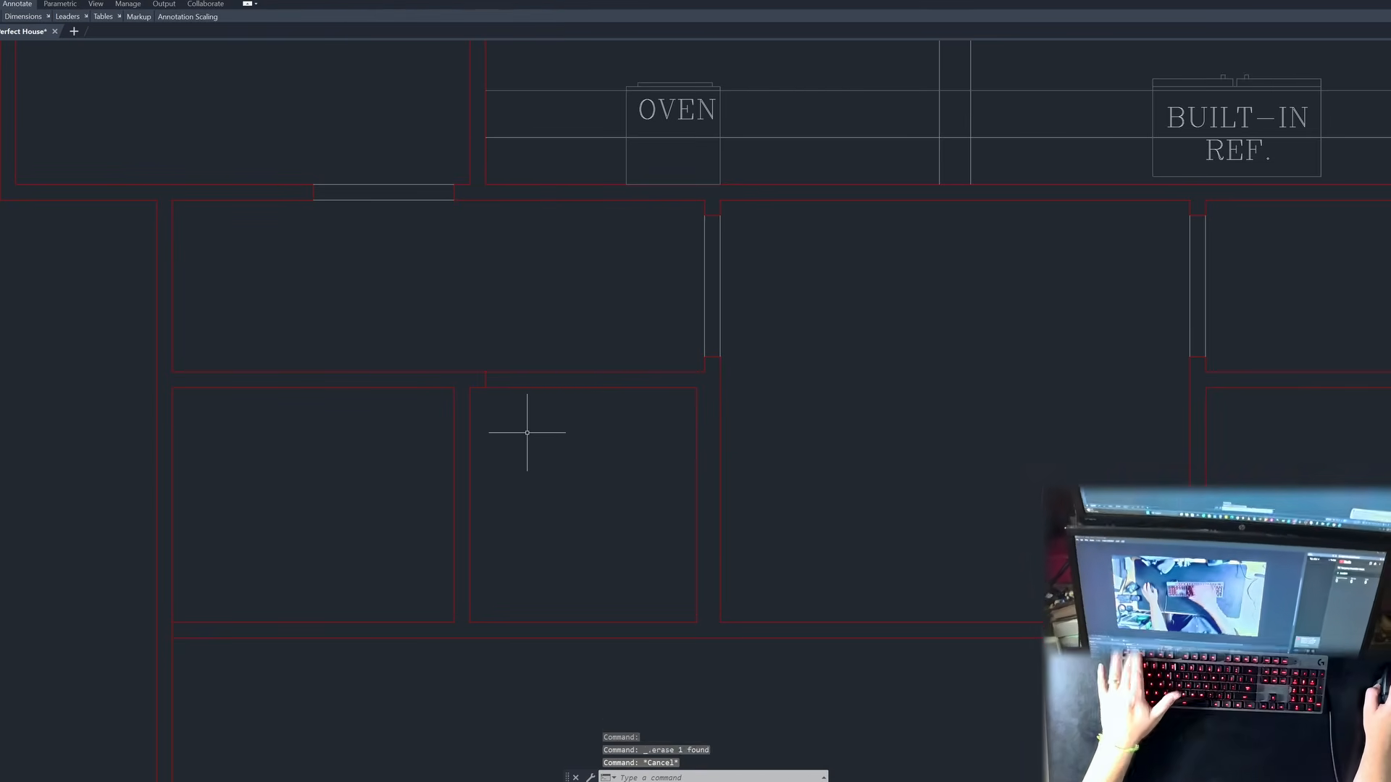
Step: Offset the short jamb line in the second small room's upper wall 2'4" toward the central space
text(o)
key(space)
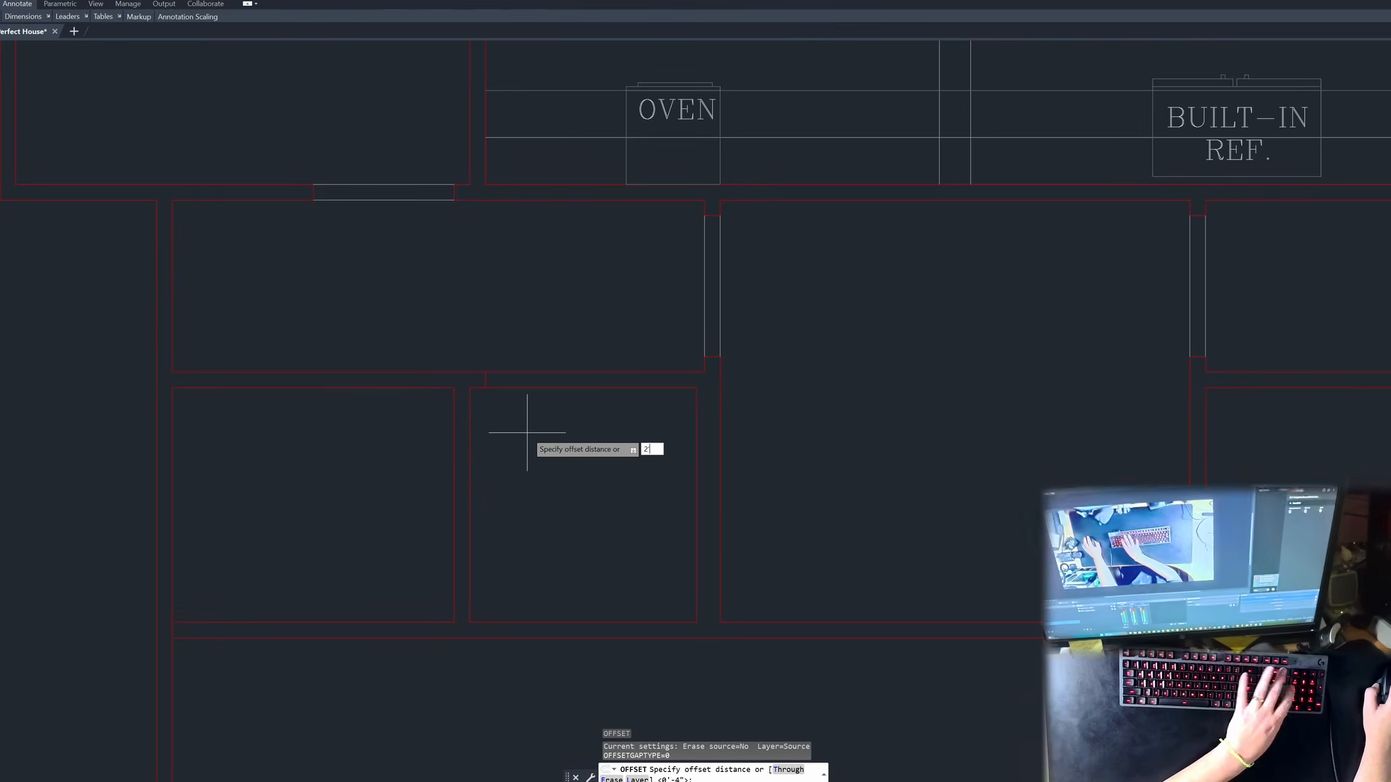
text(2'4)
key(space)
click(487, 380)
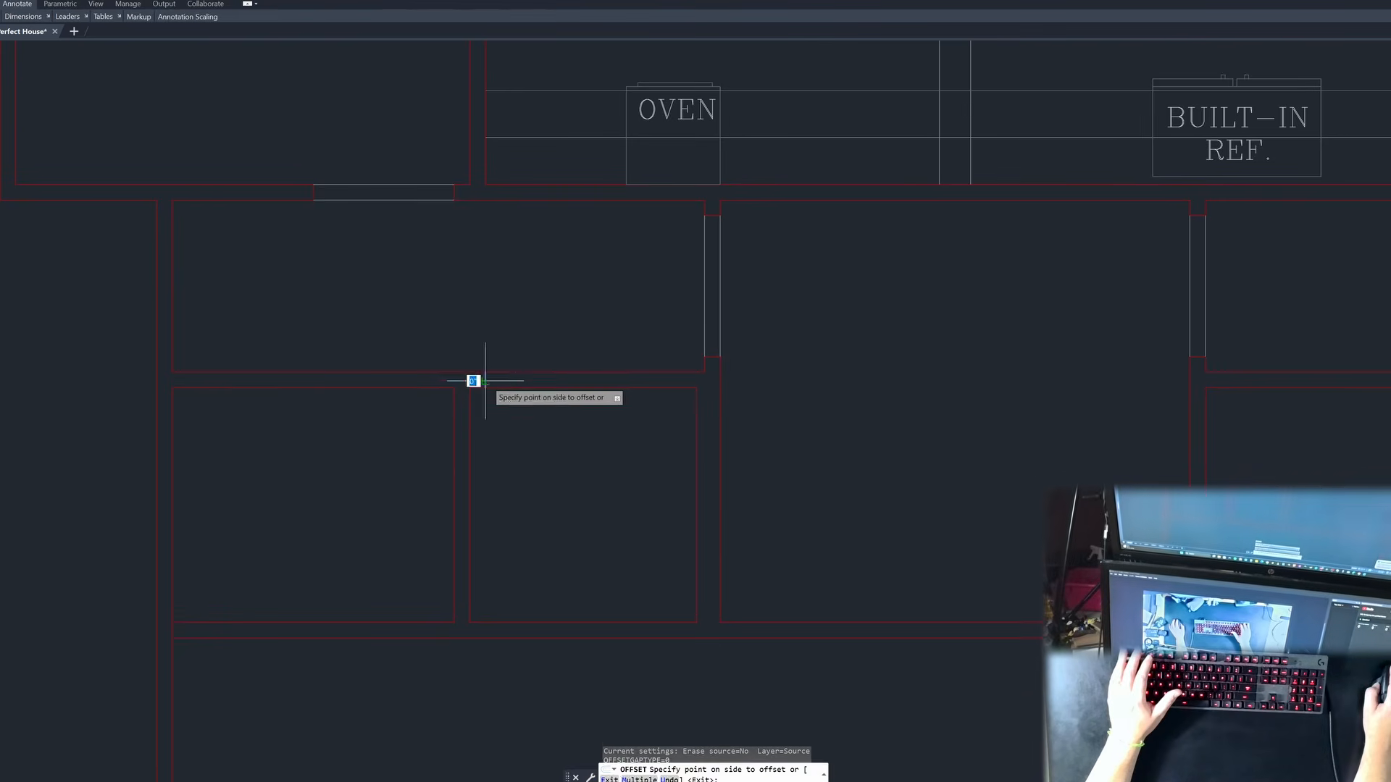
click(550, 342)
key(Escape)
key(Escape)
key(Escape)
Step: Trim the upper wall lines between the two jambs to open the second small room's doorway
text(tr)
key(space)
click(555, 341)
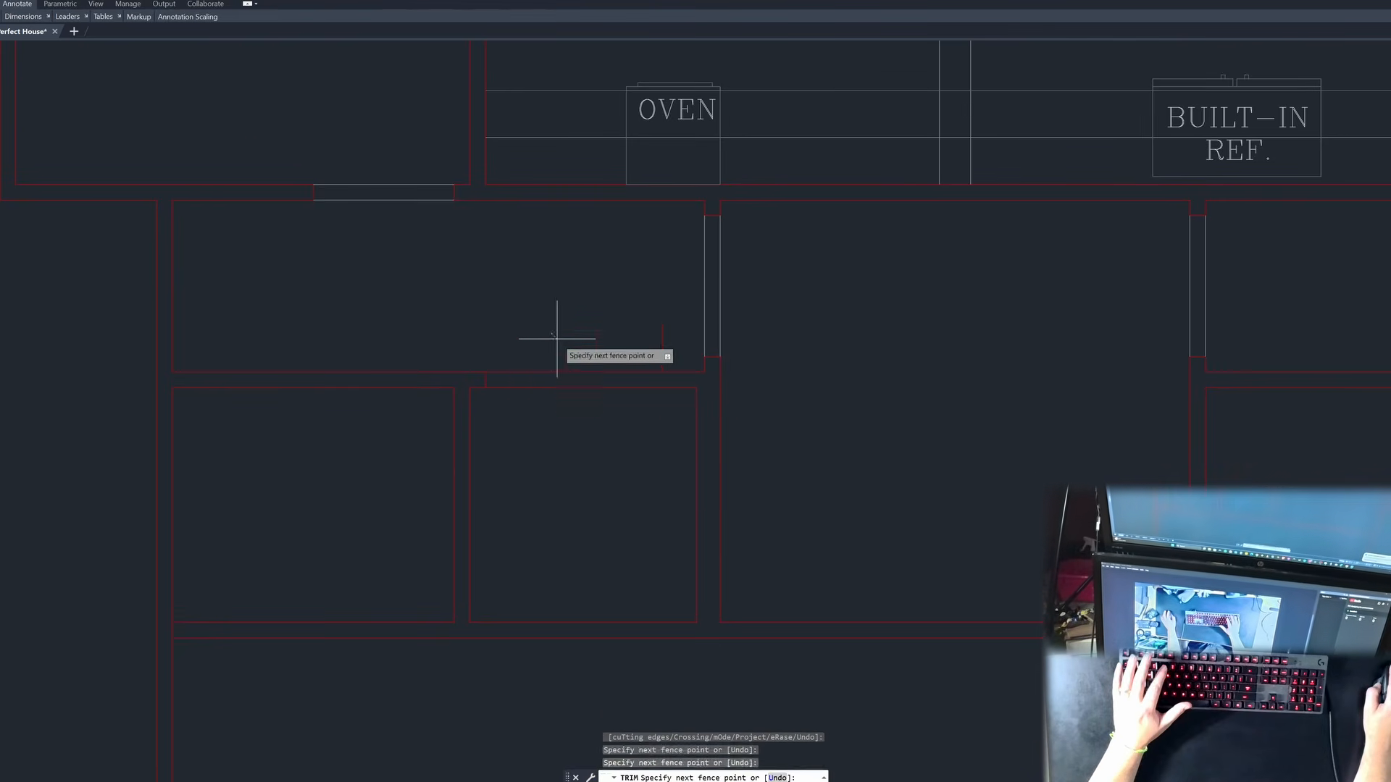
click(550, 467)
key(Escape)
key(Escape)
key(Escape)
Step: Mirror both doorway jambs about the centerline of the partition between the small rooms, keeping the originals
scroll(654, 456, down, 2)
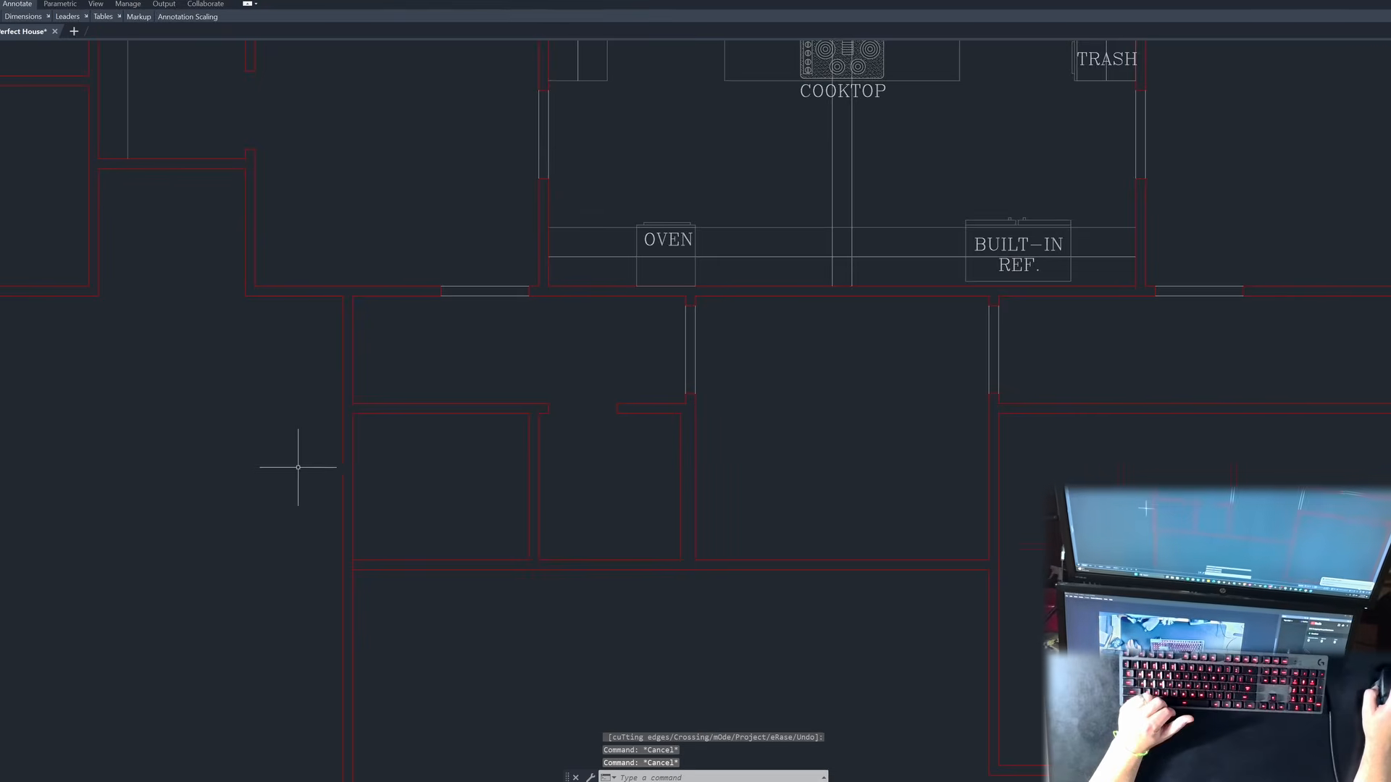
scroll(297, 467, down, 2)
scroll(439, 502, up, 2)
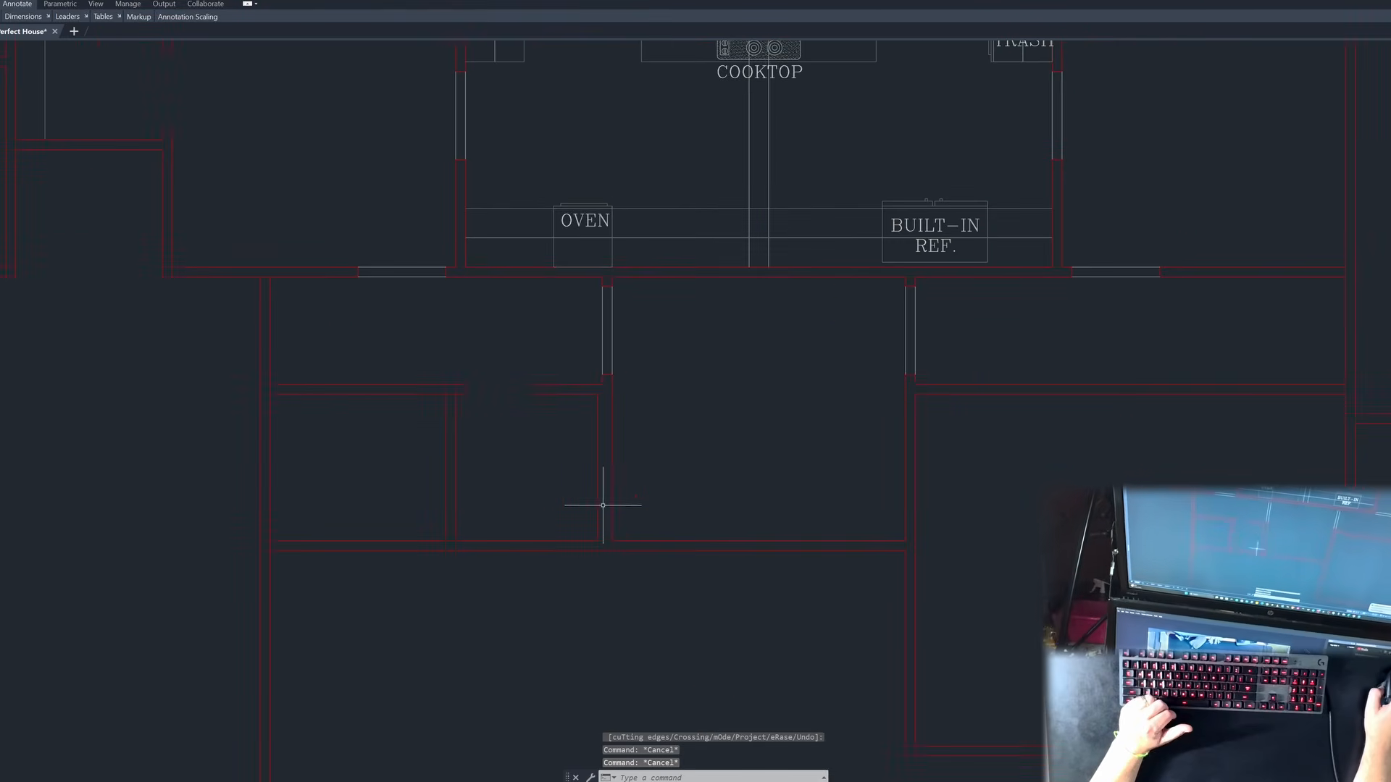
scroll(407, 420, up, 2)
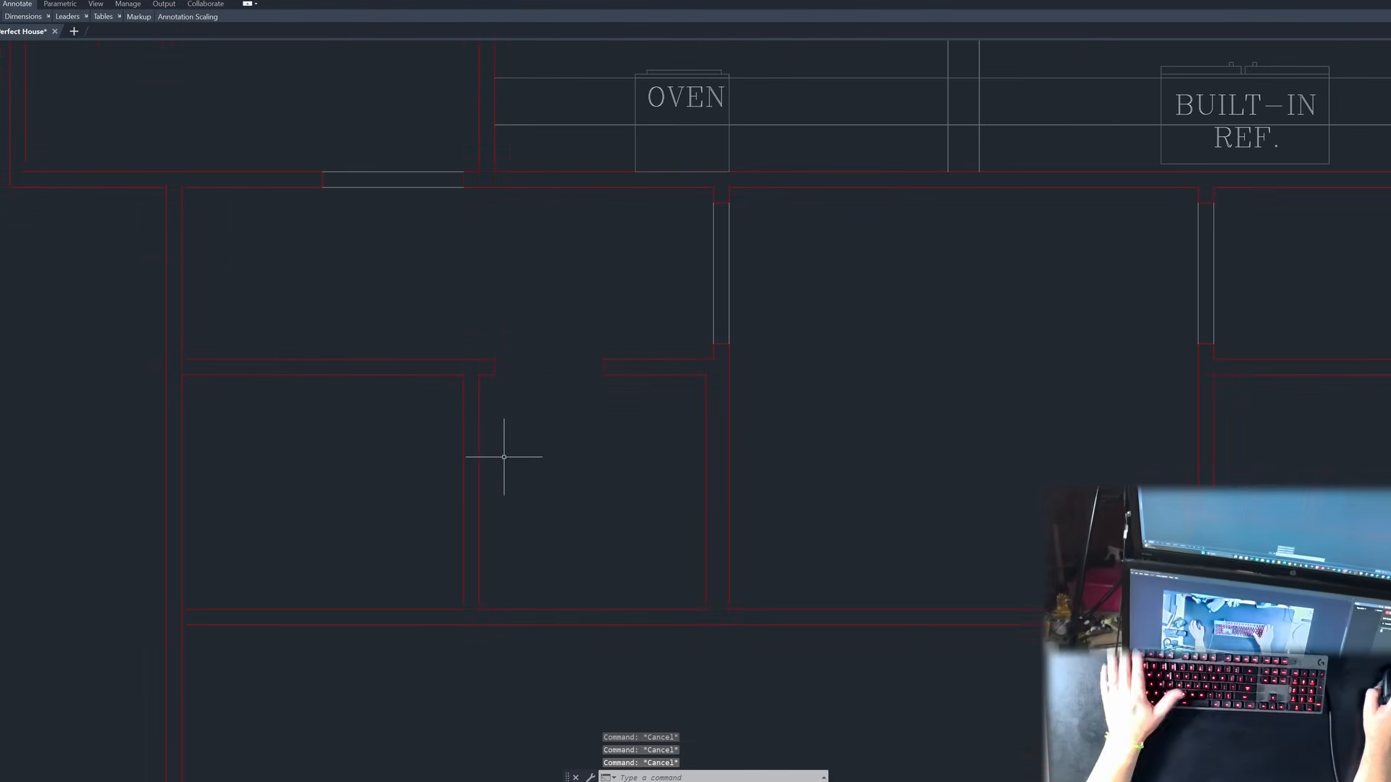
key(Return)
click(488, 333)
click(641, 442)
key(Return)
scroll(467, 358, up, 4)
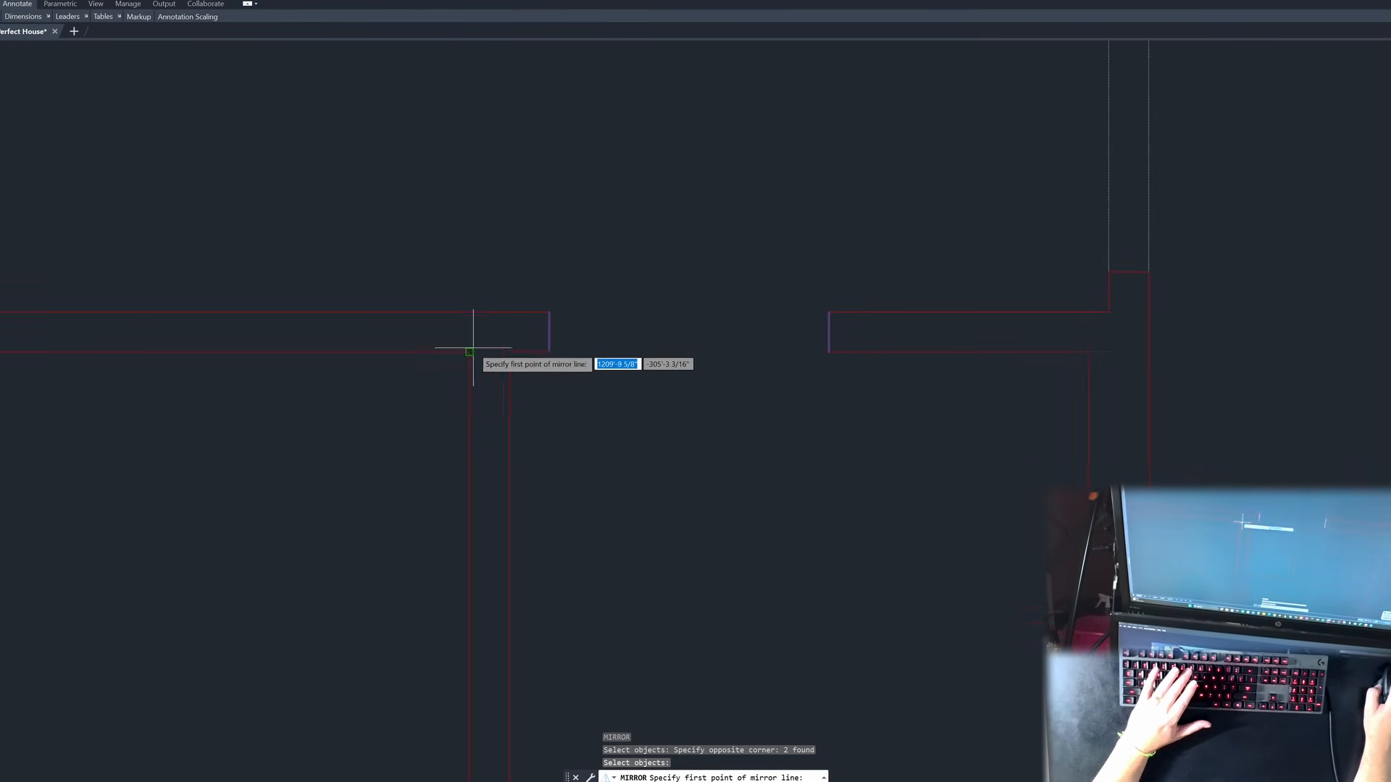
key(space)
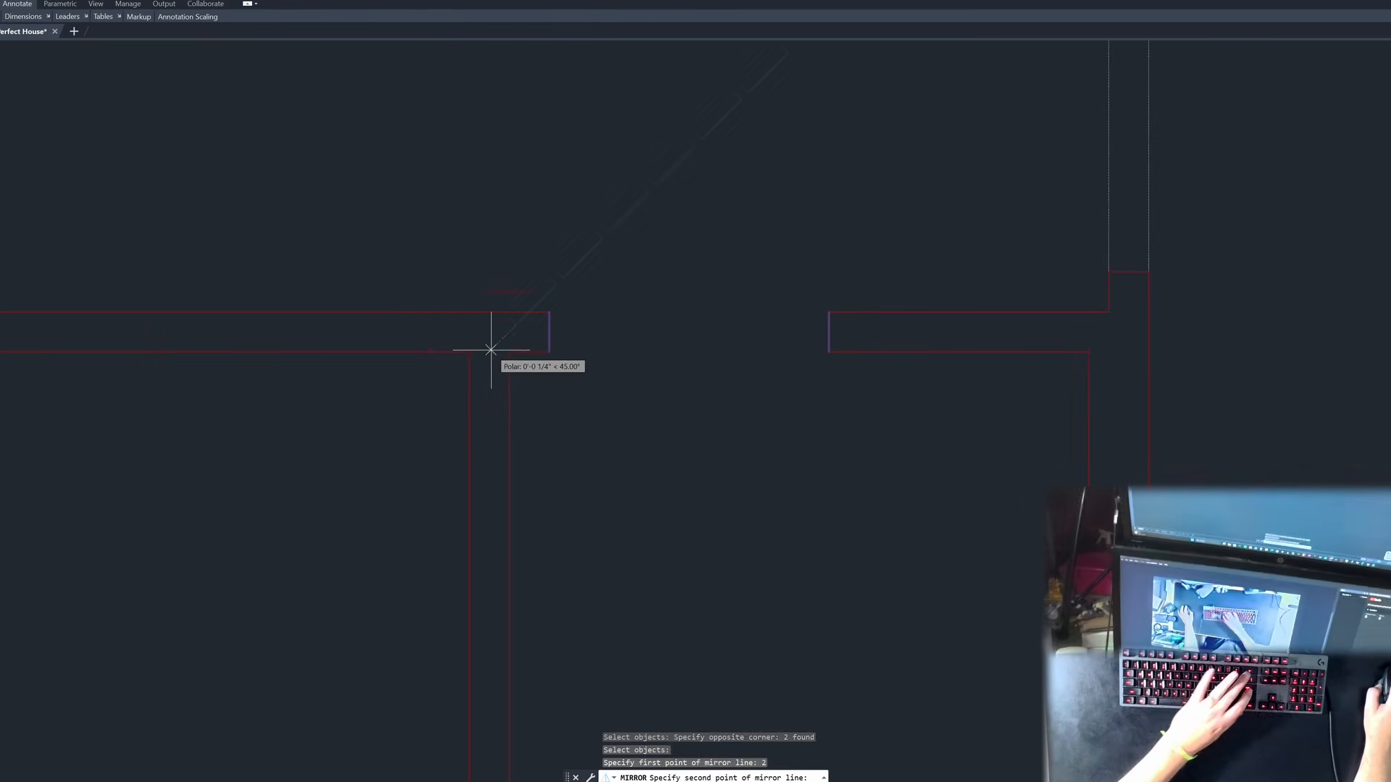
click(490, 333)
key(space)
scroll(696, 406, down, 4)
key(Escape)
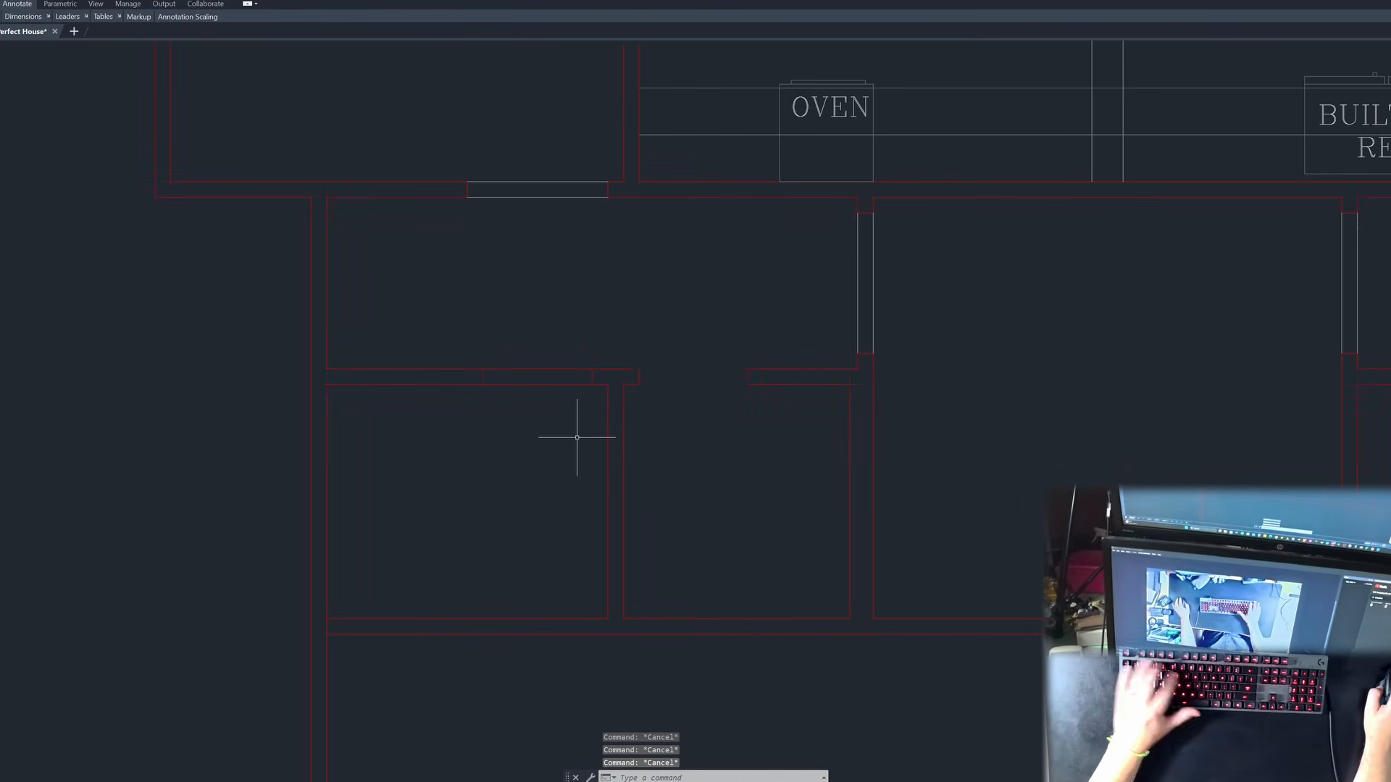
Step: Trim the upper wall lines between the mirrored jambs to open the first small room's doorway
text(tr)
key(space)
drag(559, 416, 529, 316)
key(Escape)
key(Escape)
key(Escape)
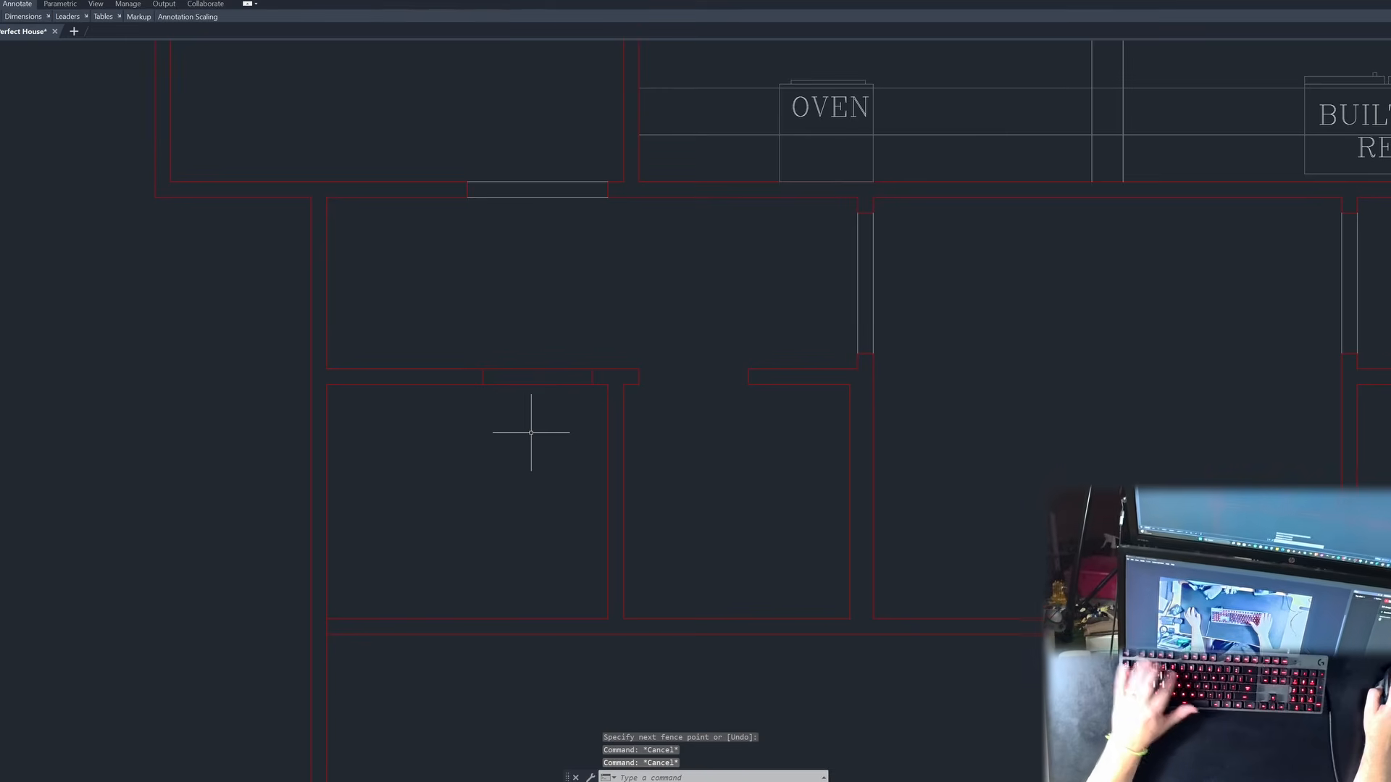
text(tr)
key(space)
scroll(451, 462, down, 2)
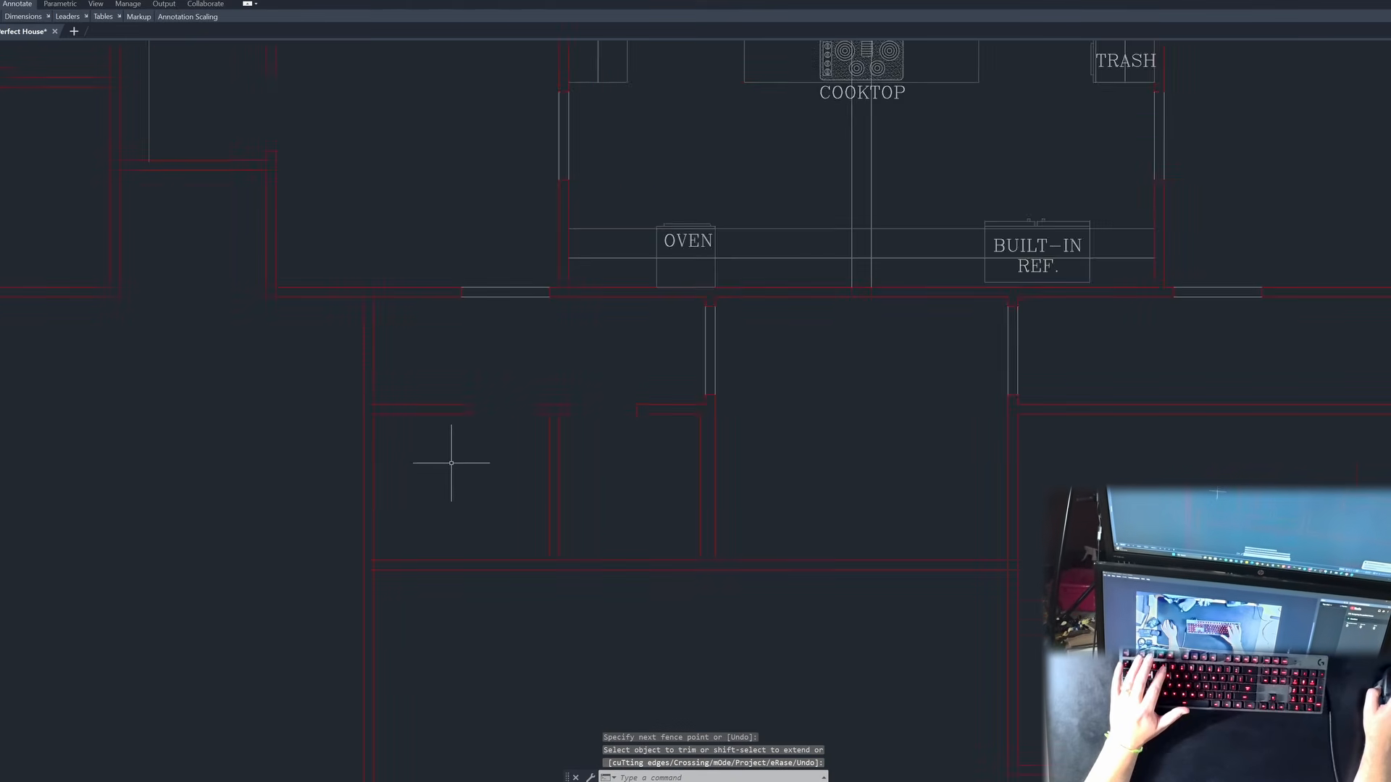
scroll(420, 491, up, 2)
key(Escape)
Step: Trim the inner face line of the first small room's outer side wall where it crosses the lower wall
text(s)
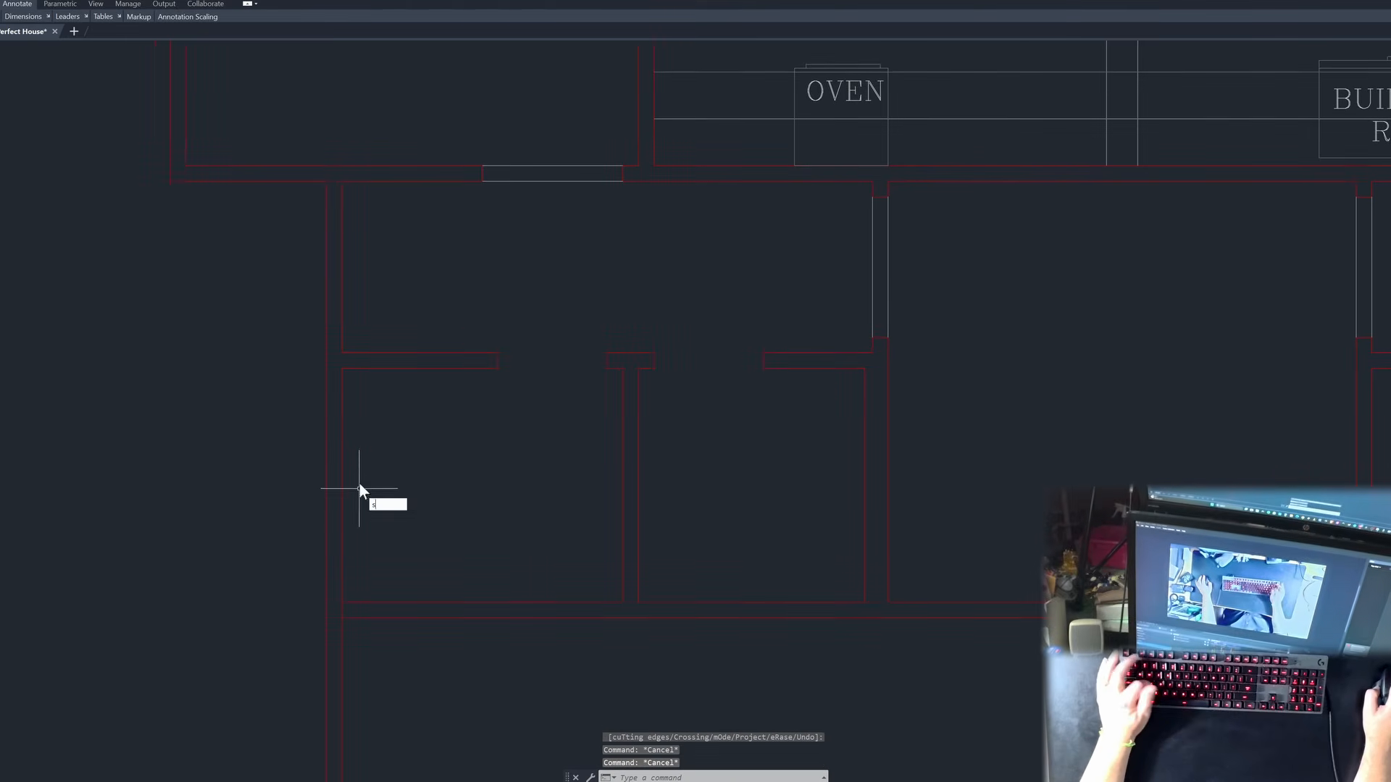
key(space)
key(Escape)
text(tr)
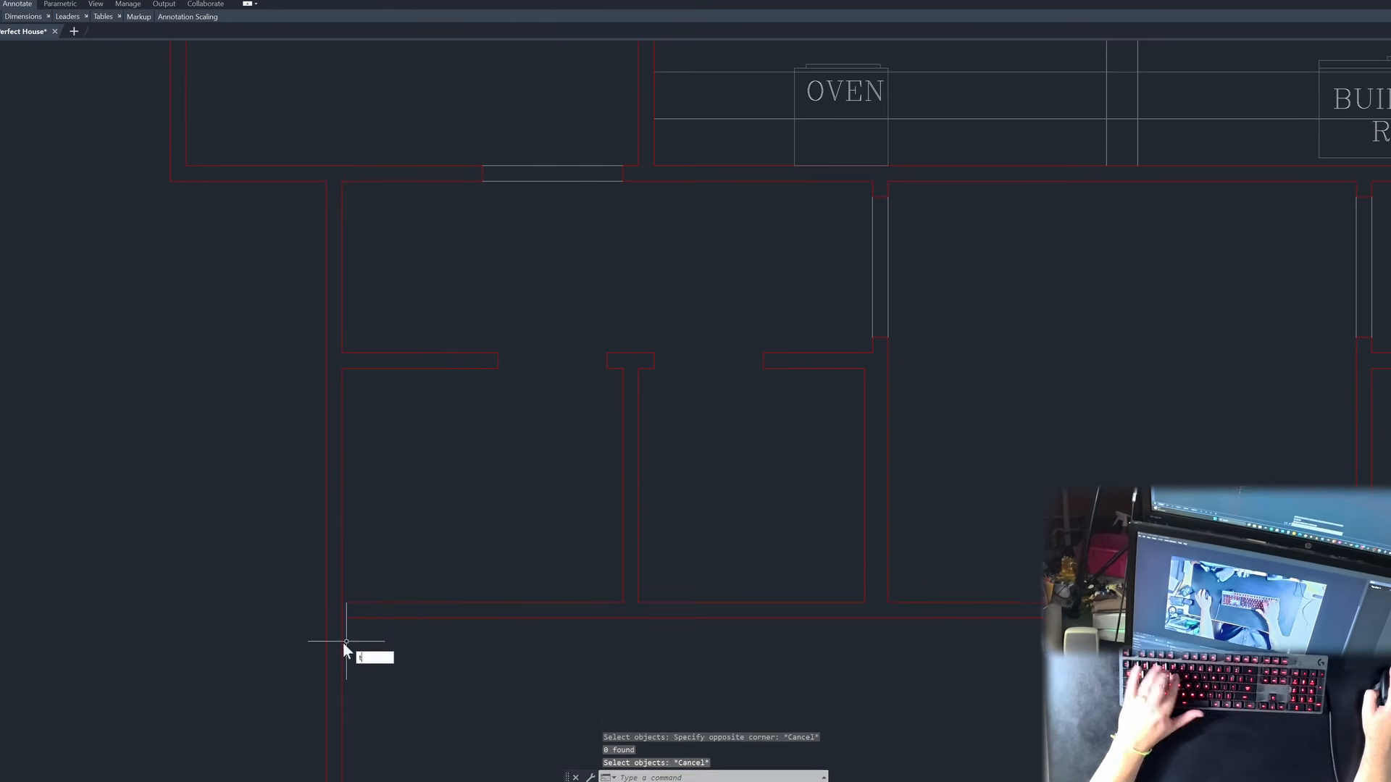
key(space)
key(Escape)
Step: Stretch the inner face of the first small room's outer side wall 2 inches into the room
text(s)
key(space)
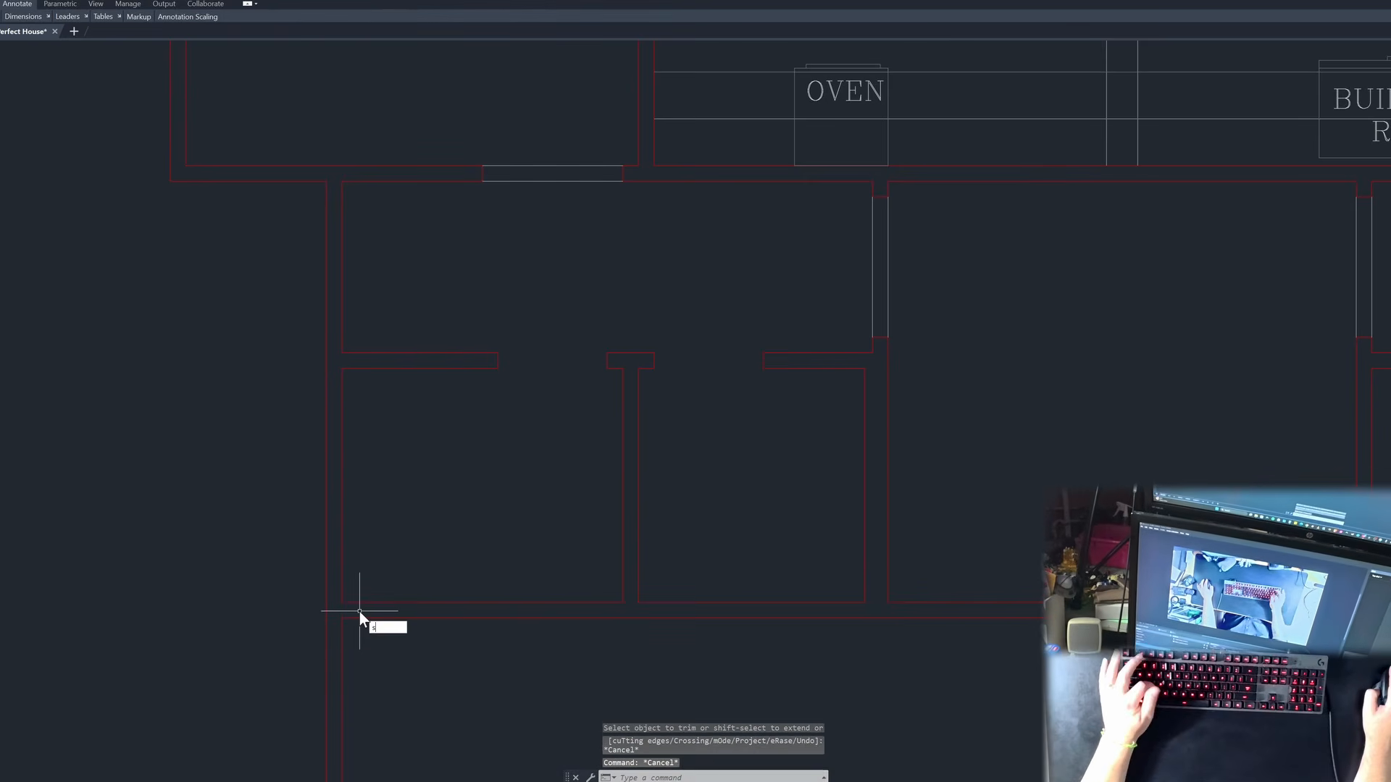
click(359, 611)
click(333, 373)
key(space)
click(399, 450)
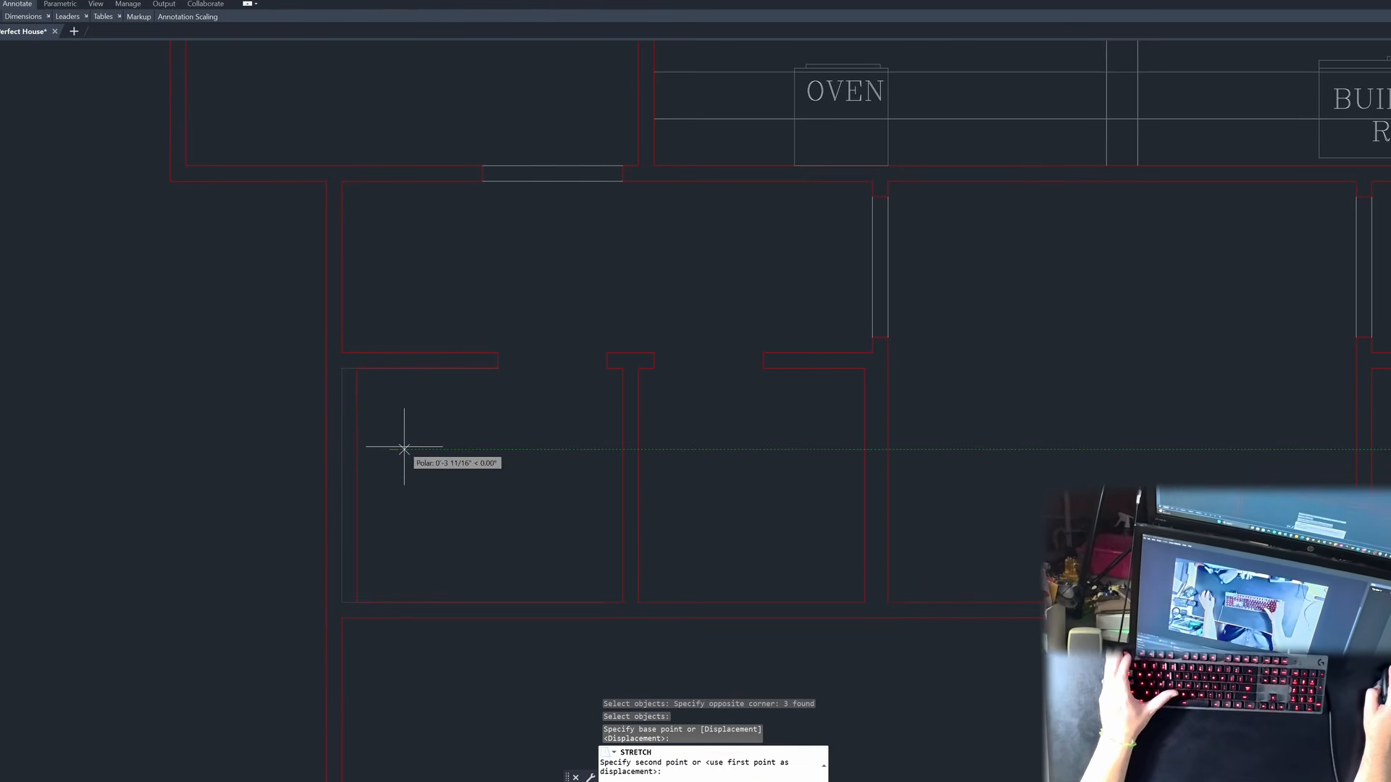
text(2)
key(space)
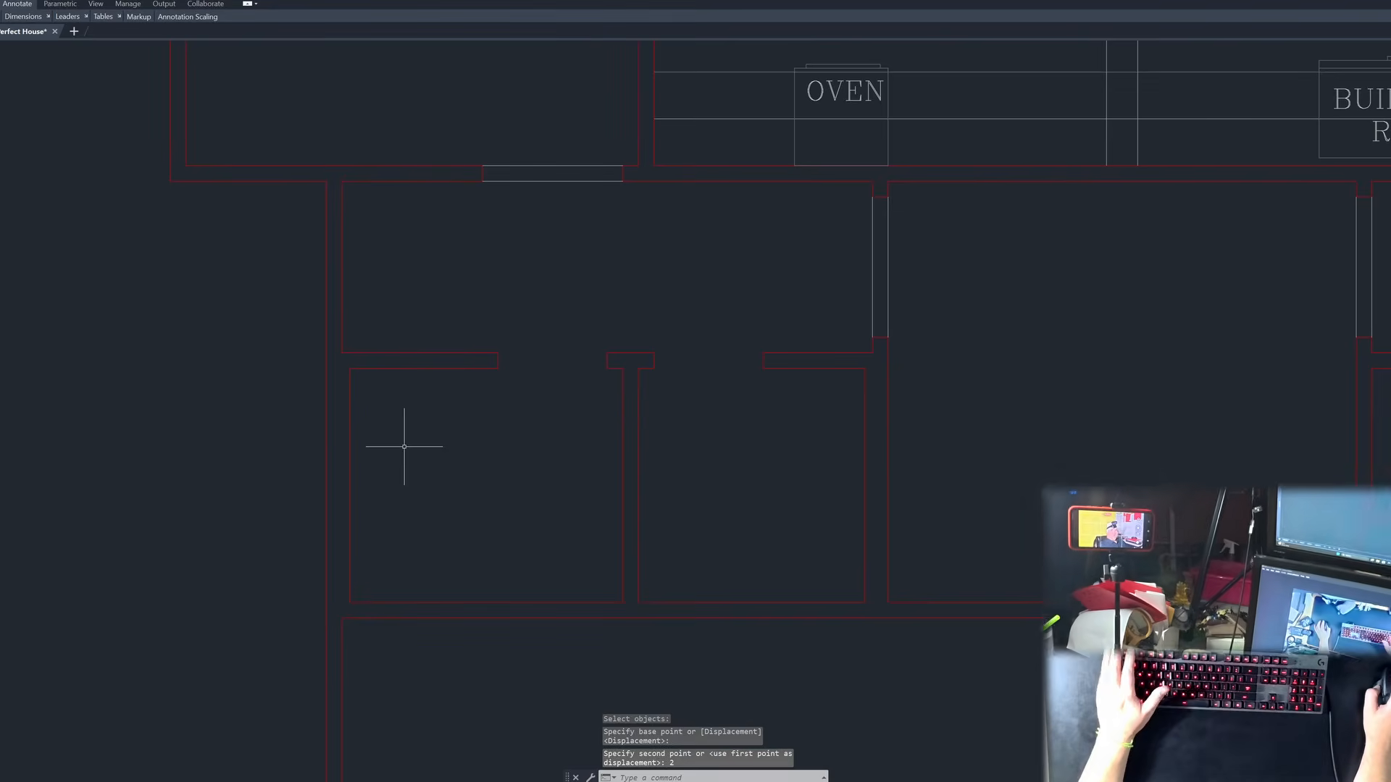
key(Escape)
key(Escape)
key(Escape)
Step: Draw a vertical guide line downward from the midpoint of the central space's lower wall
scroll(428, 478, down, 2)
scroll(447, 513, down, 2)
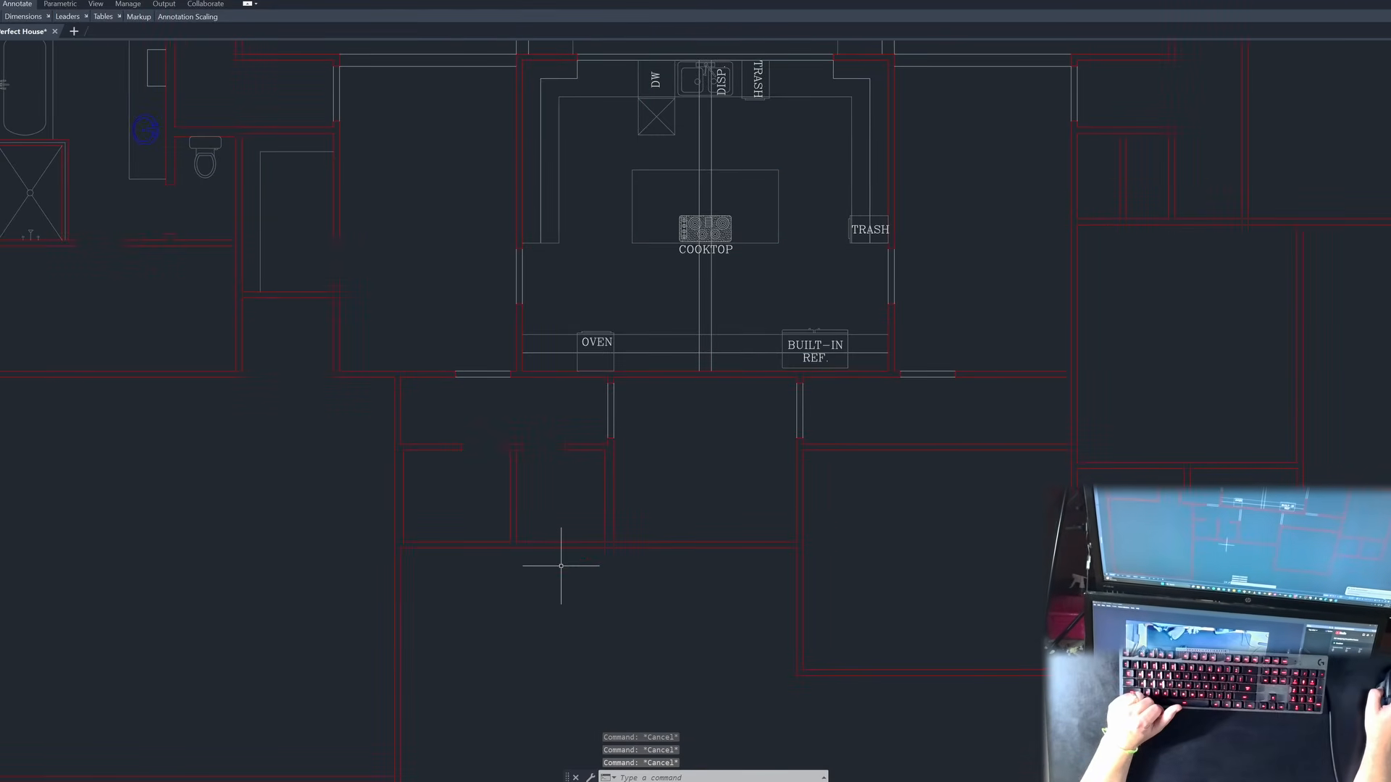
scroll(544, 497, down, 2)
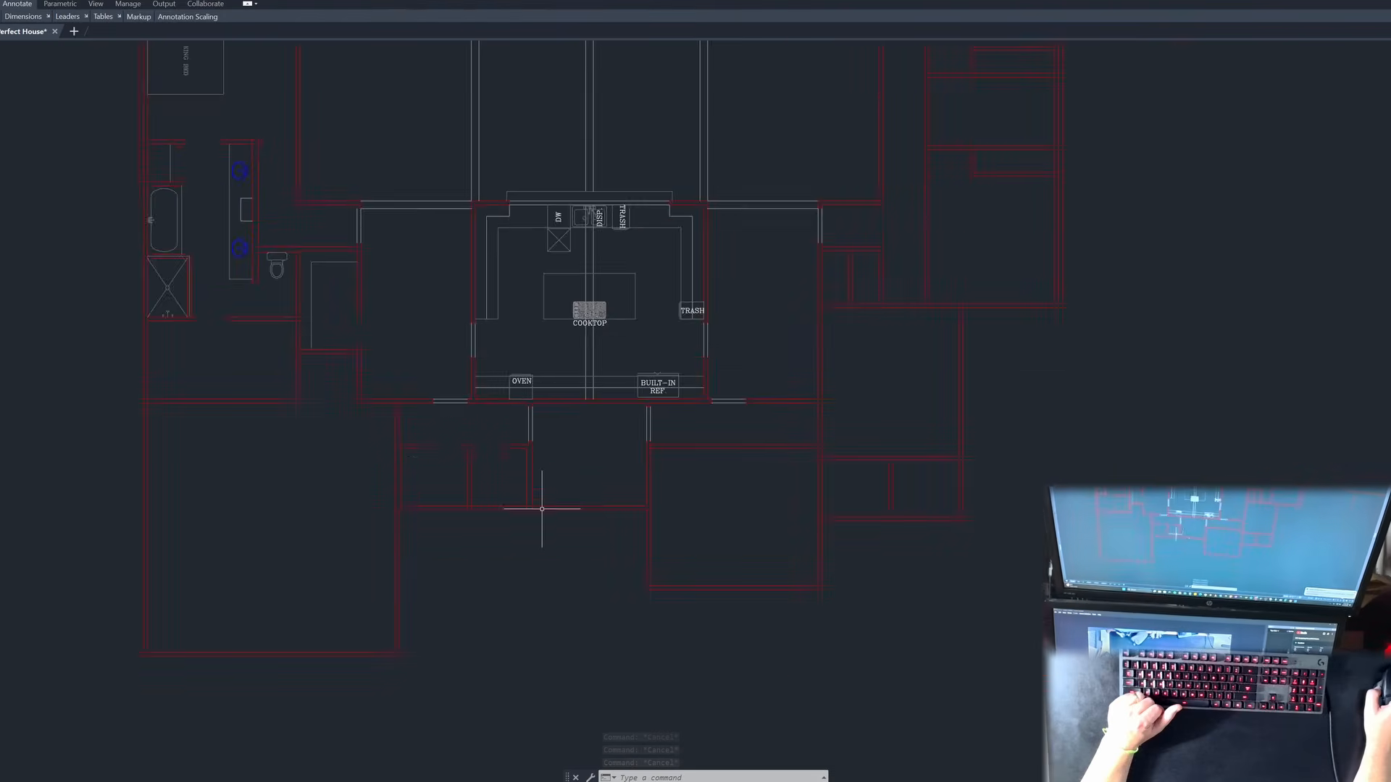
scroll(624, 514, up, 4)
text(l)
key(space)
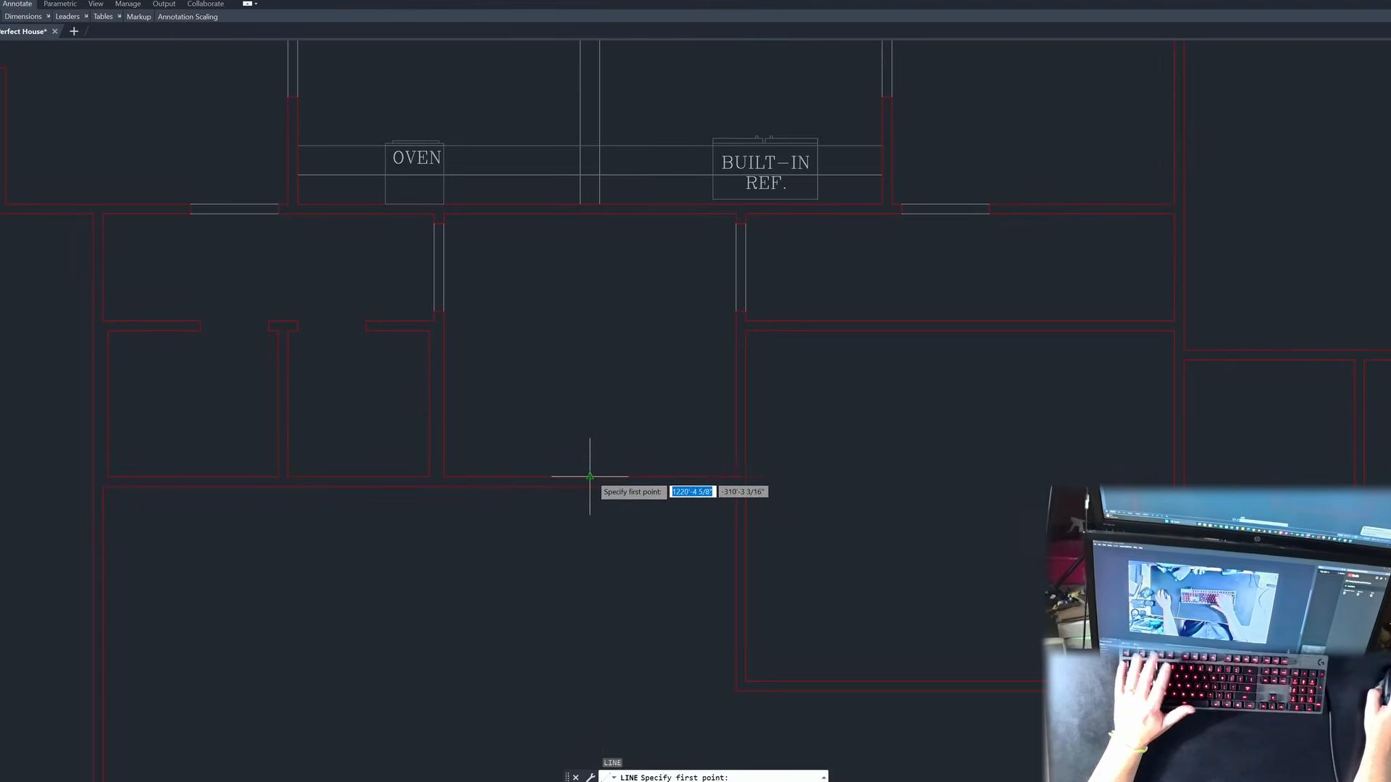
click(590, 476)
click(590, 535)
key(space)
key(Escape)
key(Escape)
Step: Offset the vertical guide line 1'6" to each side
text(o)
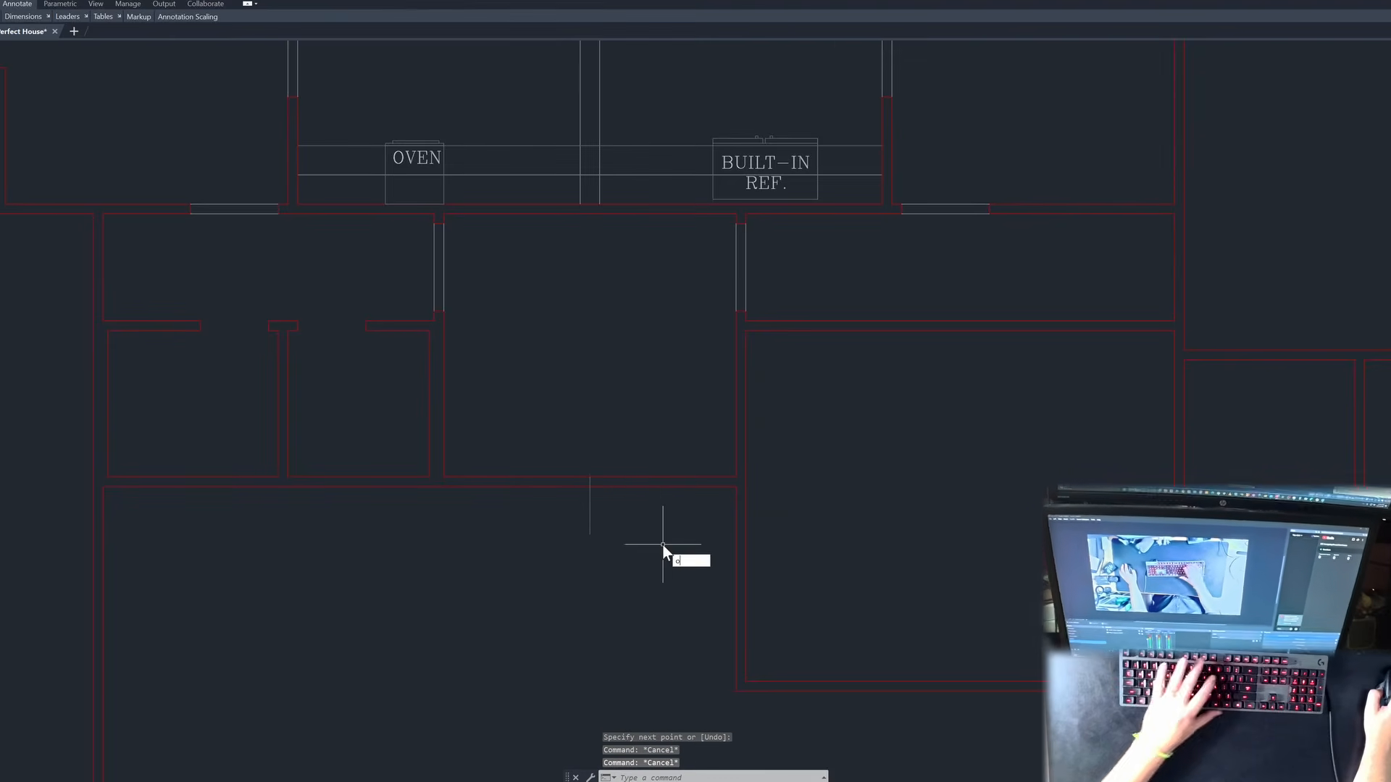
key(space)
text(1)
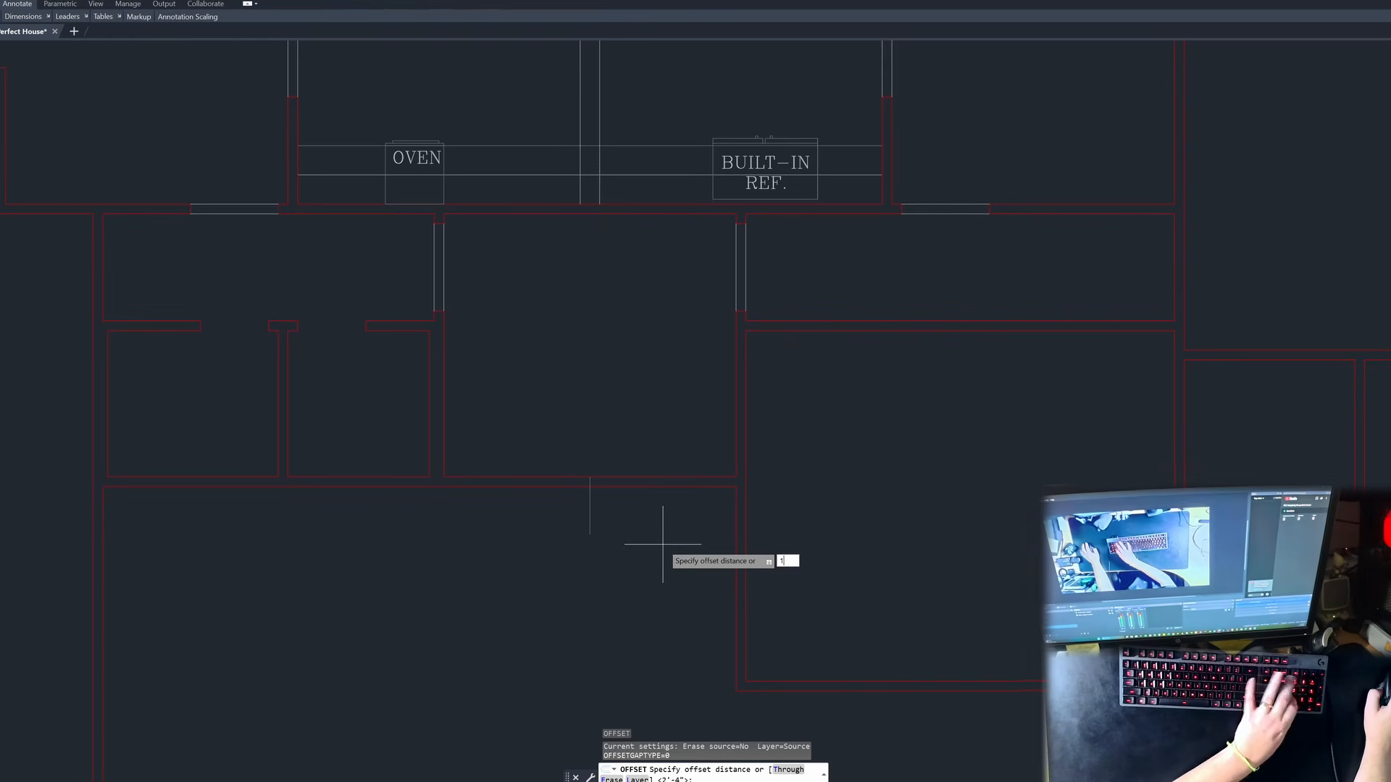
text('6)
key(space)
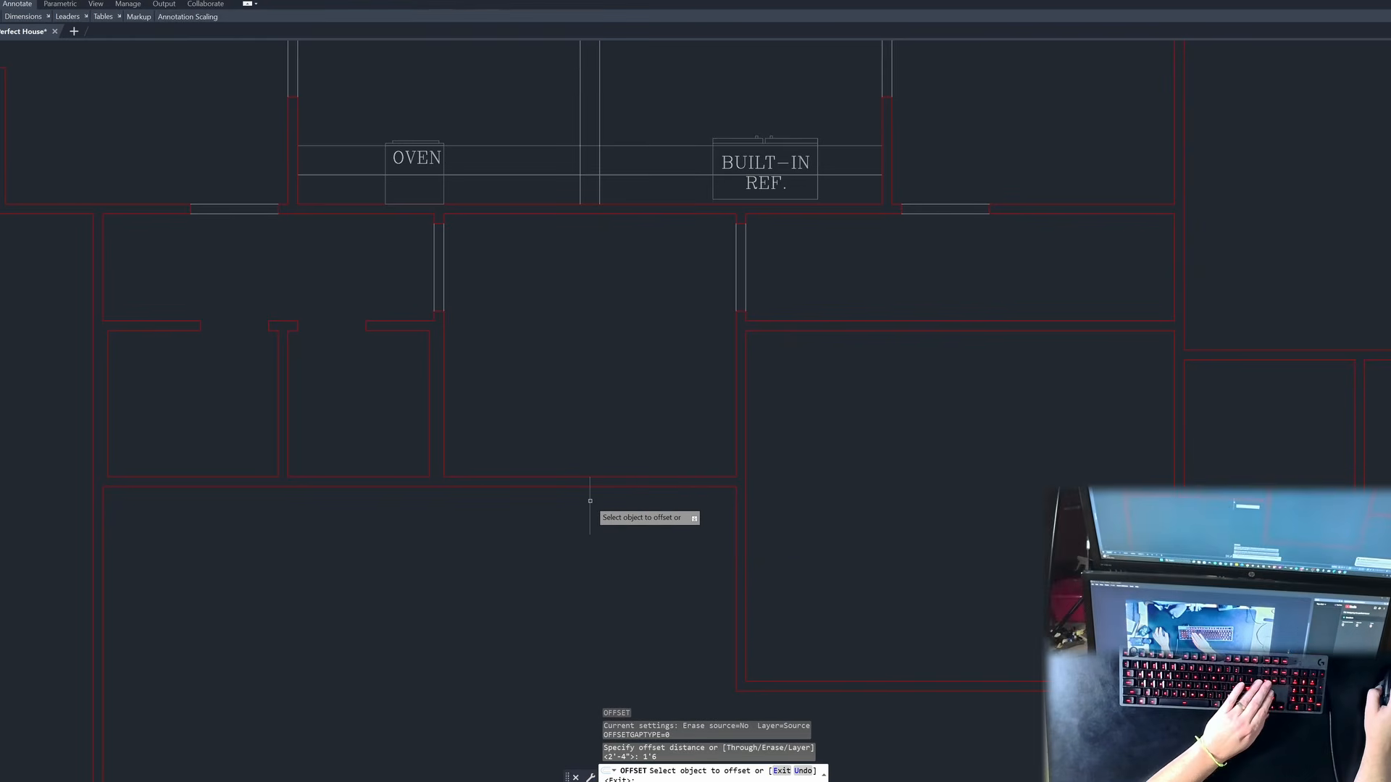
click(590, 501)
click(551, 522)
click(592, 511)
click(591, 509)
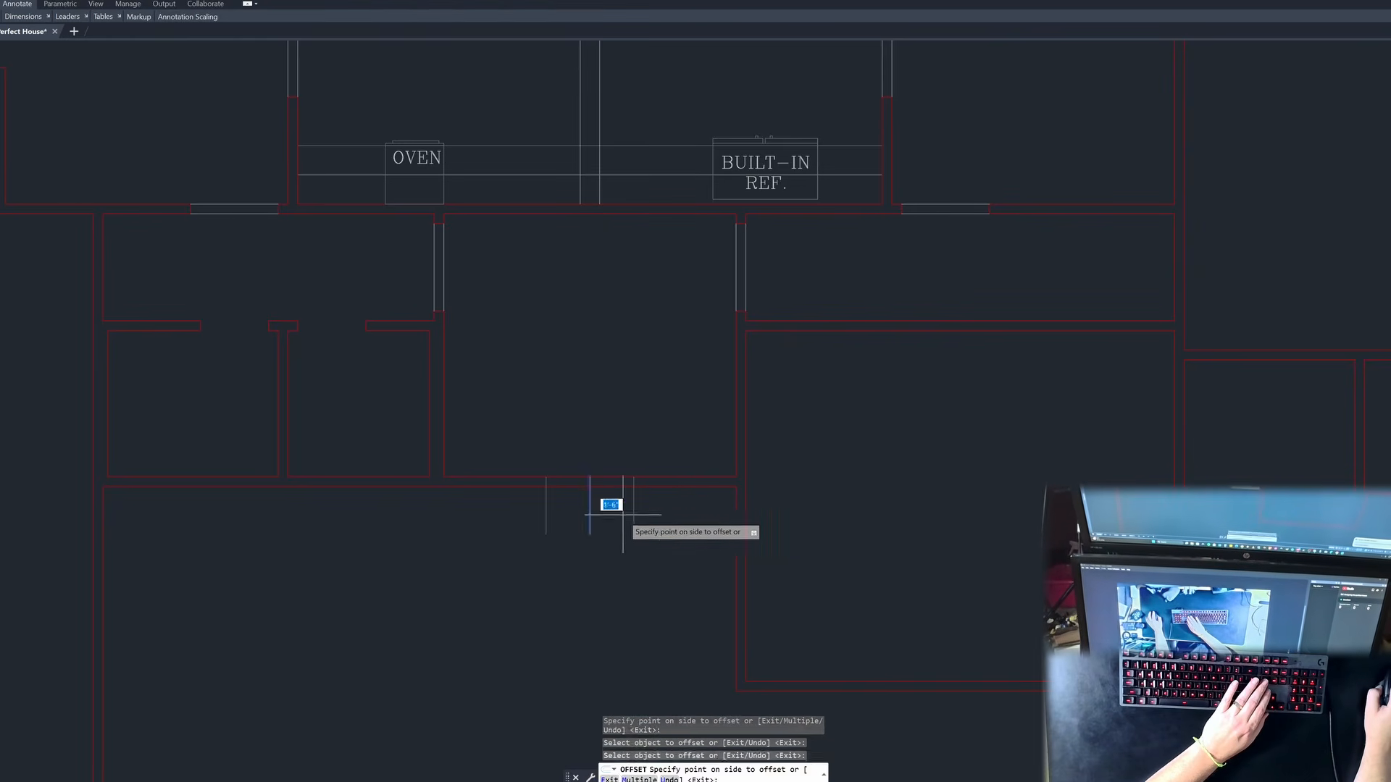
click(623, 515)
key(Return)
Step: Erase the middle guide line between the two offset lines
click(607, 503)
click(562, 529)
key(Delete)
key(Escape)
key(Escape)
Step: Trim the wall lines between the offset lines and their overhanging ends to form the opening in the central space's lower wall
text(tr)
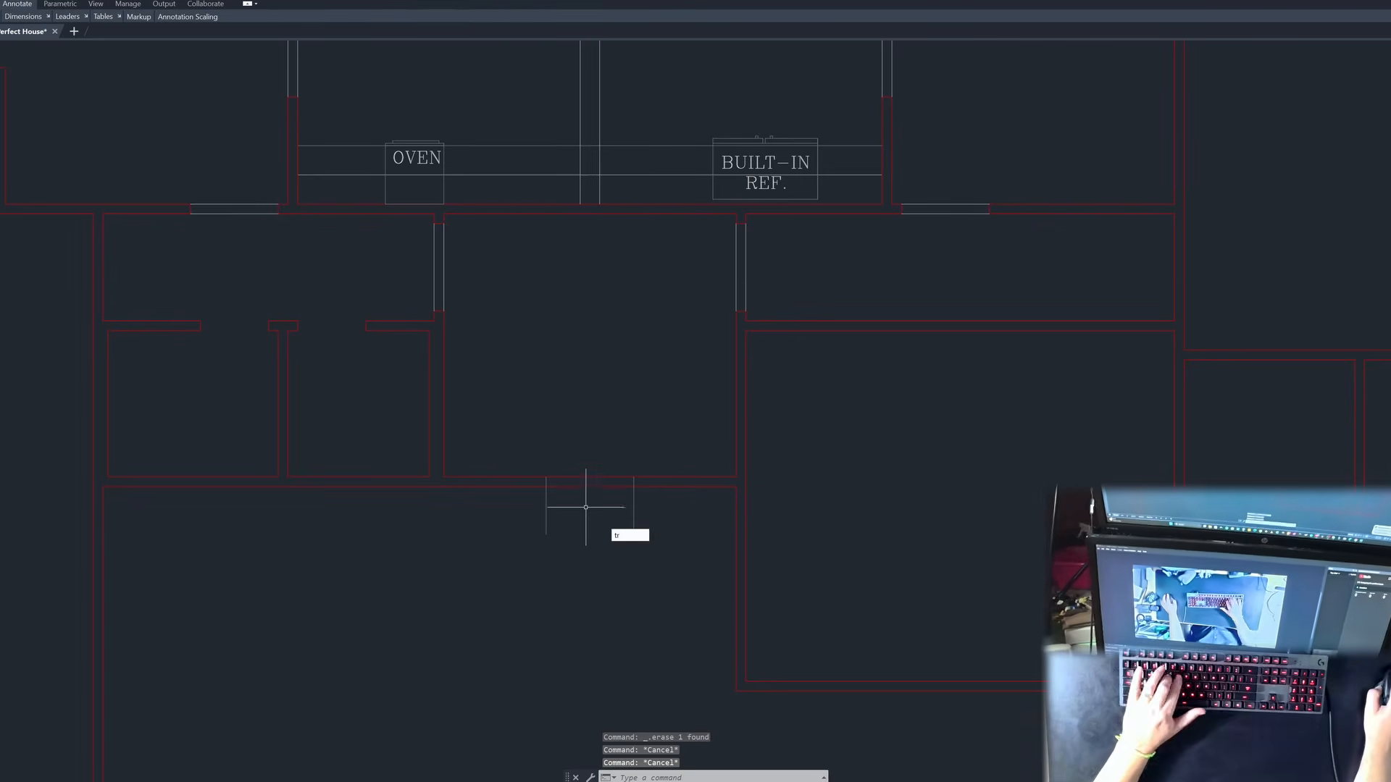
key(space)
mouse_move(587, 507)
mouse_down()
mouse_move(571, 457)
mouse_move(655, 508)
mouse_move(508, 519)
mouse_up()
key(Escape)
key(Escape)
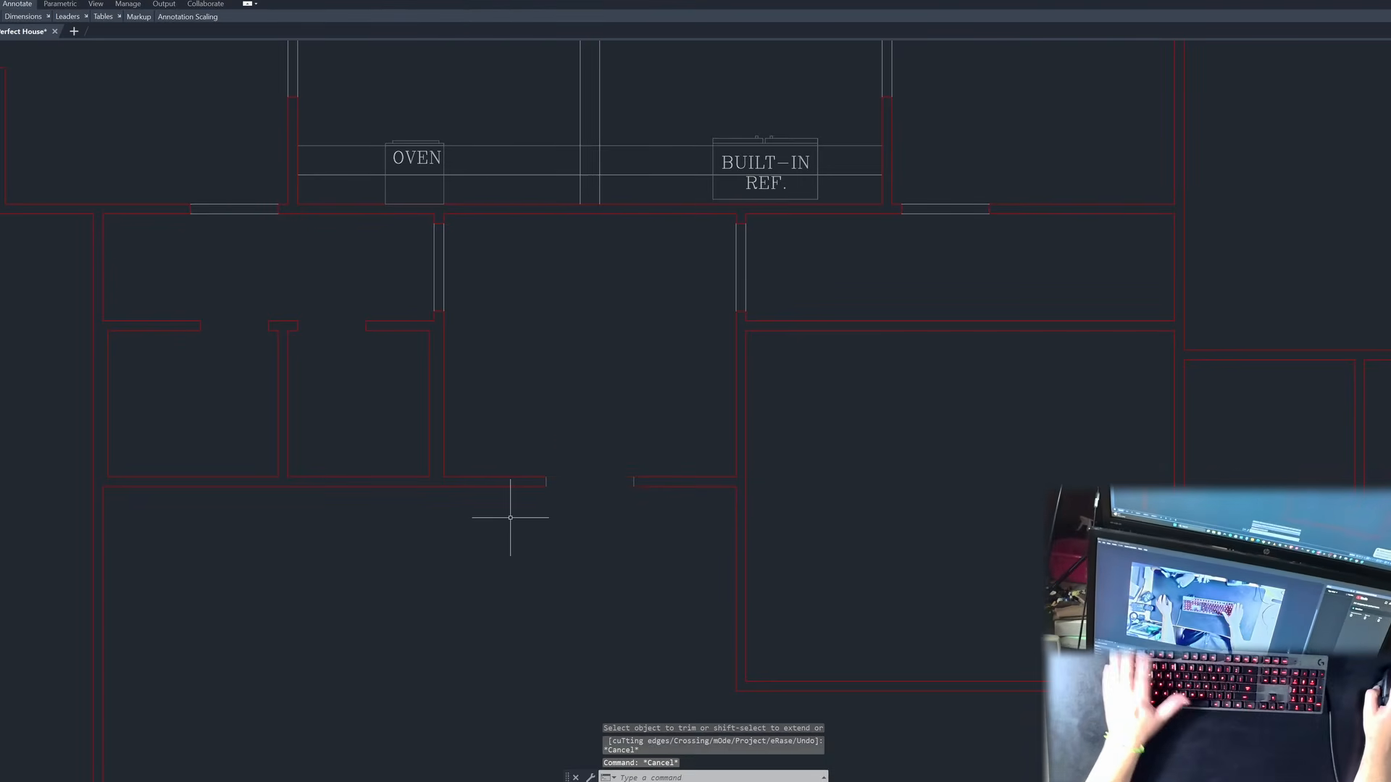
text(ma)
key(space)
drag(518, 419, 645, 524)
key(space)
key(Escape)
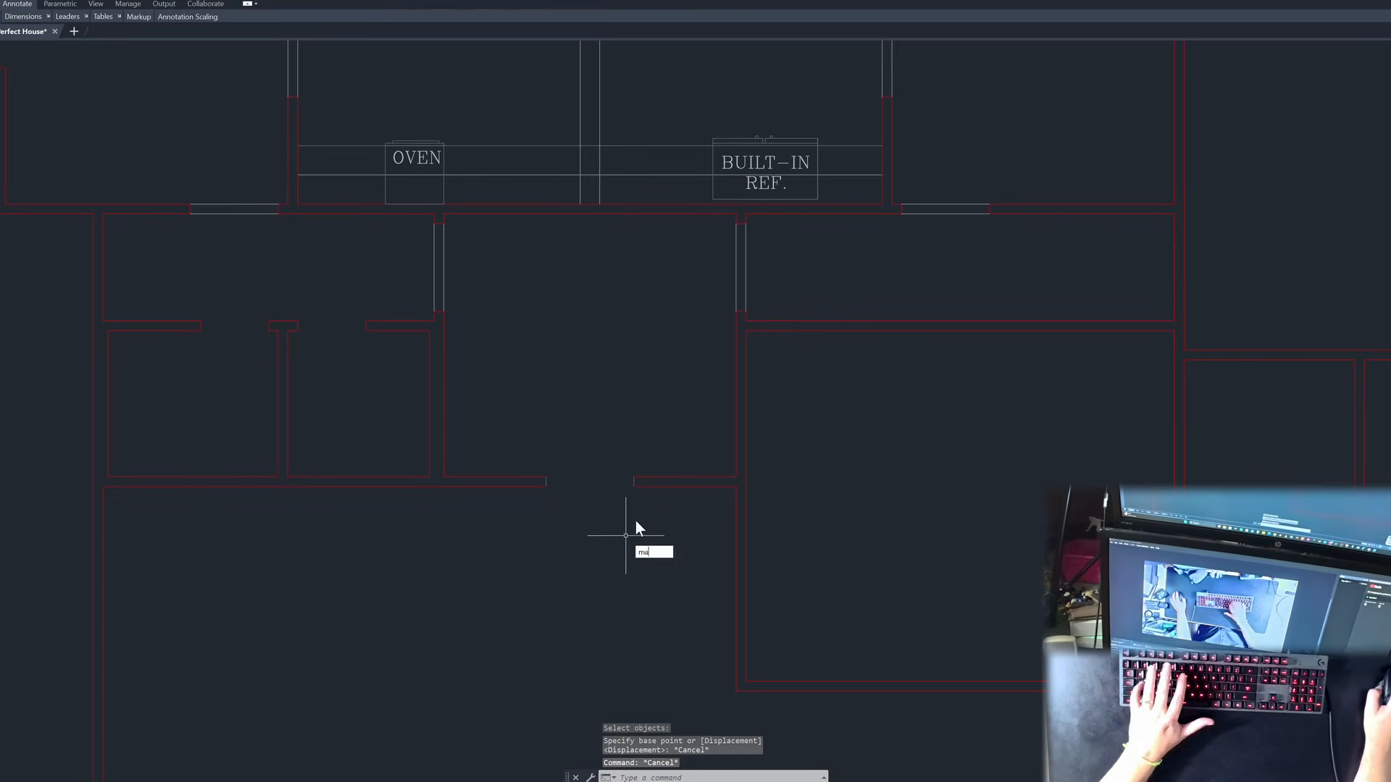
Step: Match the two jamb lines of the central space's lower opening to the properties of the adjacent red wall line
text(ma)
key(space)
click(644, 490)
drag(497, 441, 652, 534)
scroll(635, 475, down, 5)
key(Escape)
key(Escape)
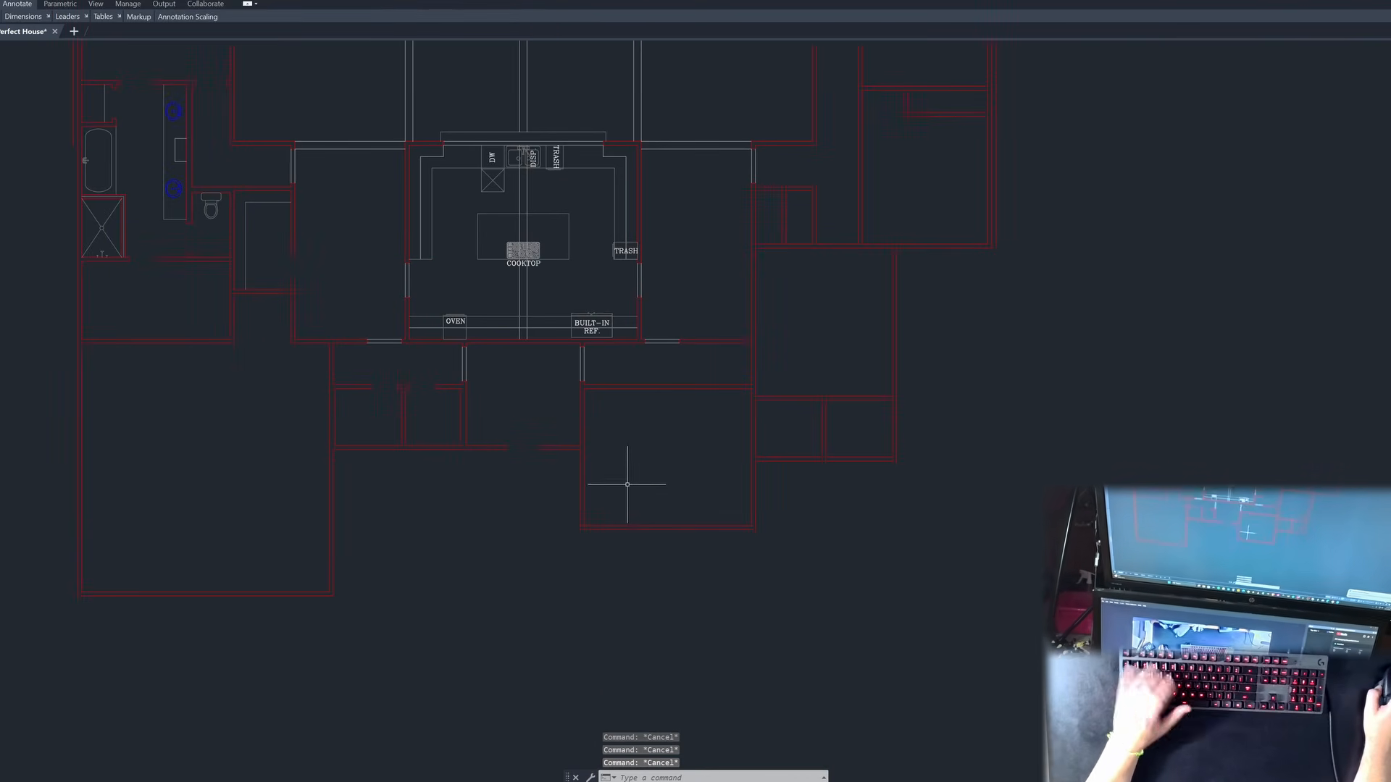
scroll(431, 443, up, 4)
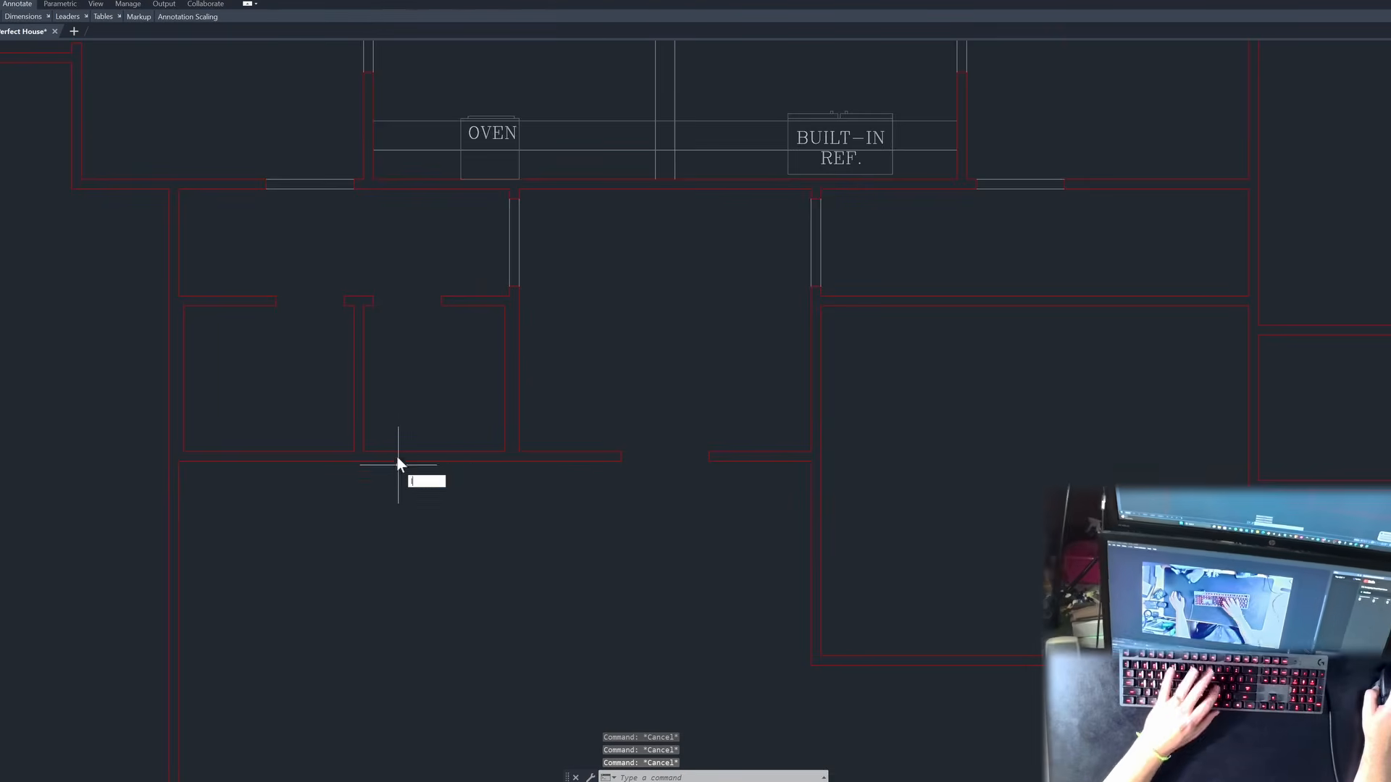
Step: Draw a short vertical guide line down from the base of the two small rooms' partition and match it to the red wall lines
text(l)
key(Return)
scroll(384, 453, up, 2)
click(350, 451)
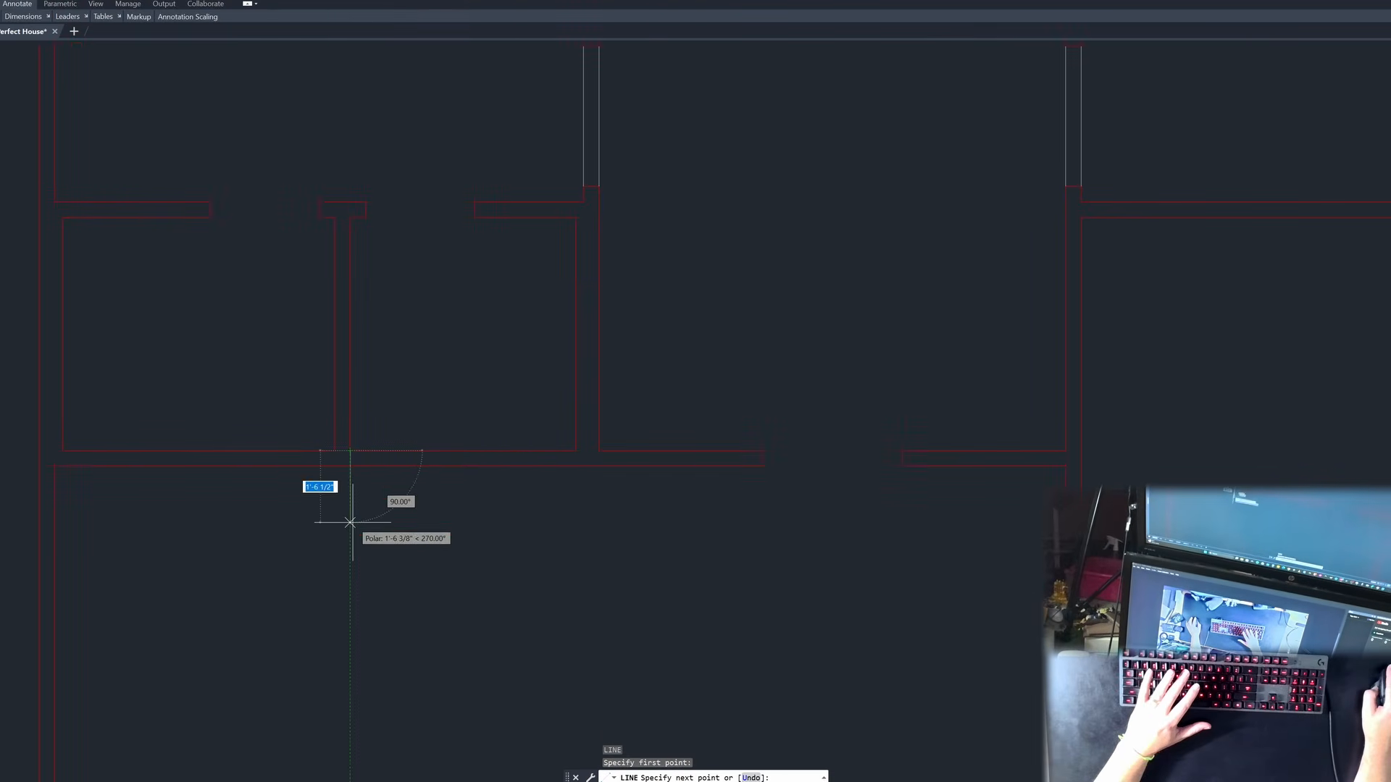
click(350, 529)
key(Escape)
key(Escape)
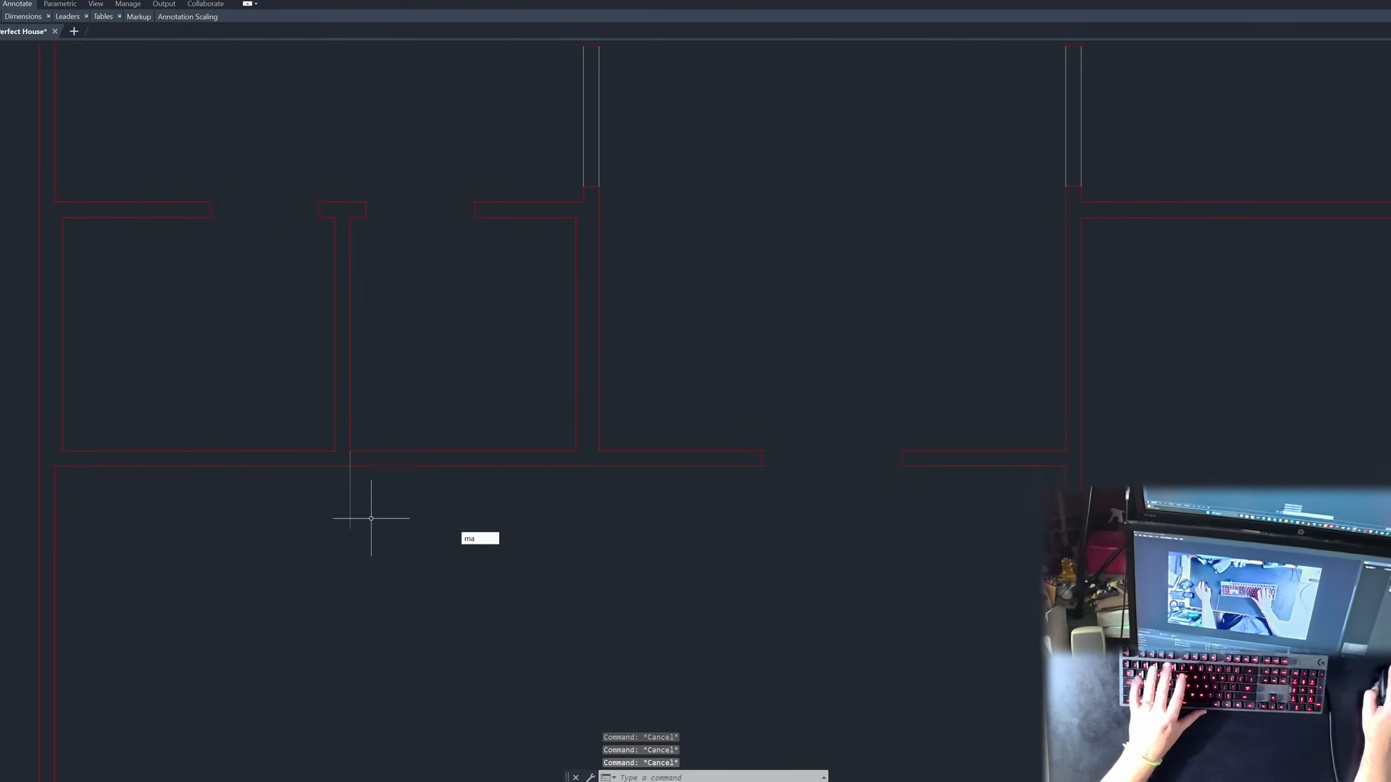
key(Return)
key(Escape)
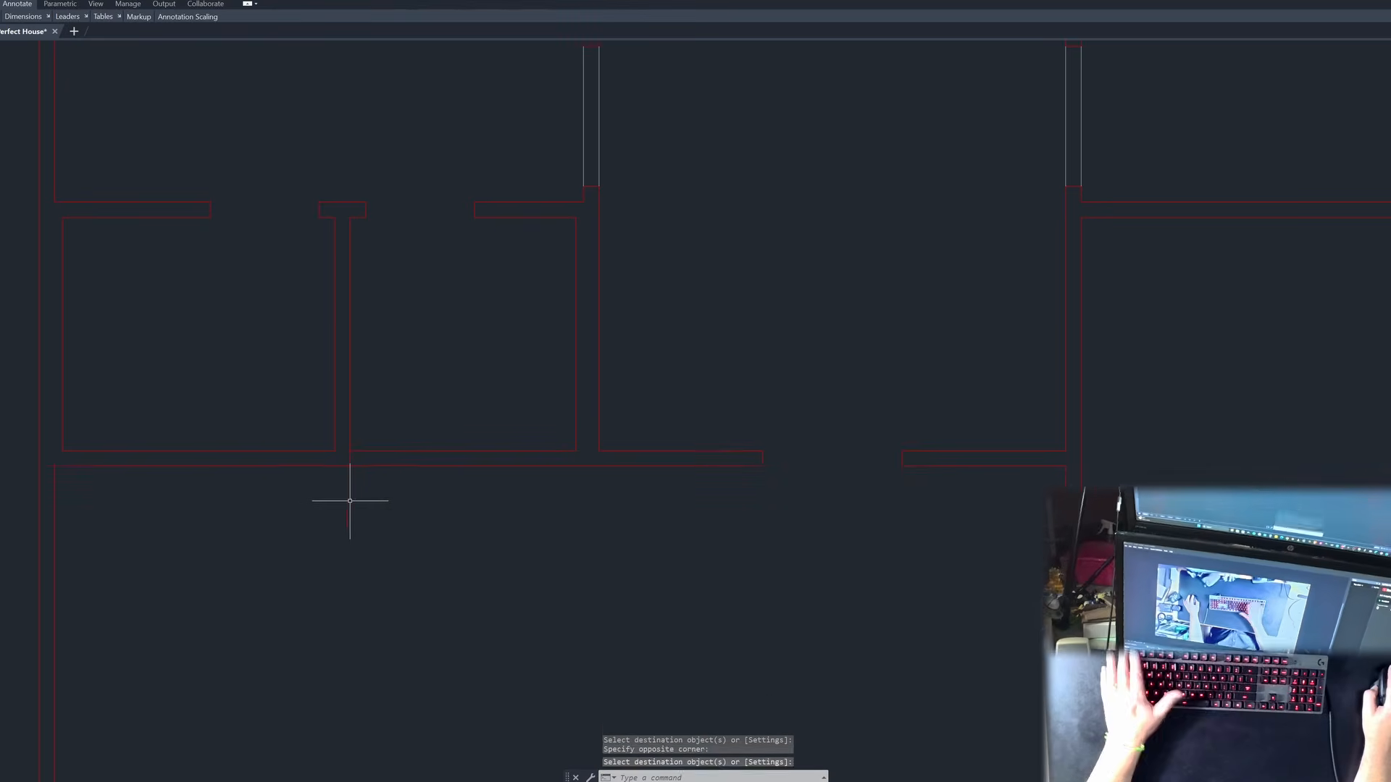
Step: Offset the vertical guide line 4" toward the right-hand small room
text(o)
key(Return)
text(4)
key(Return)
click(350, 489)
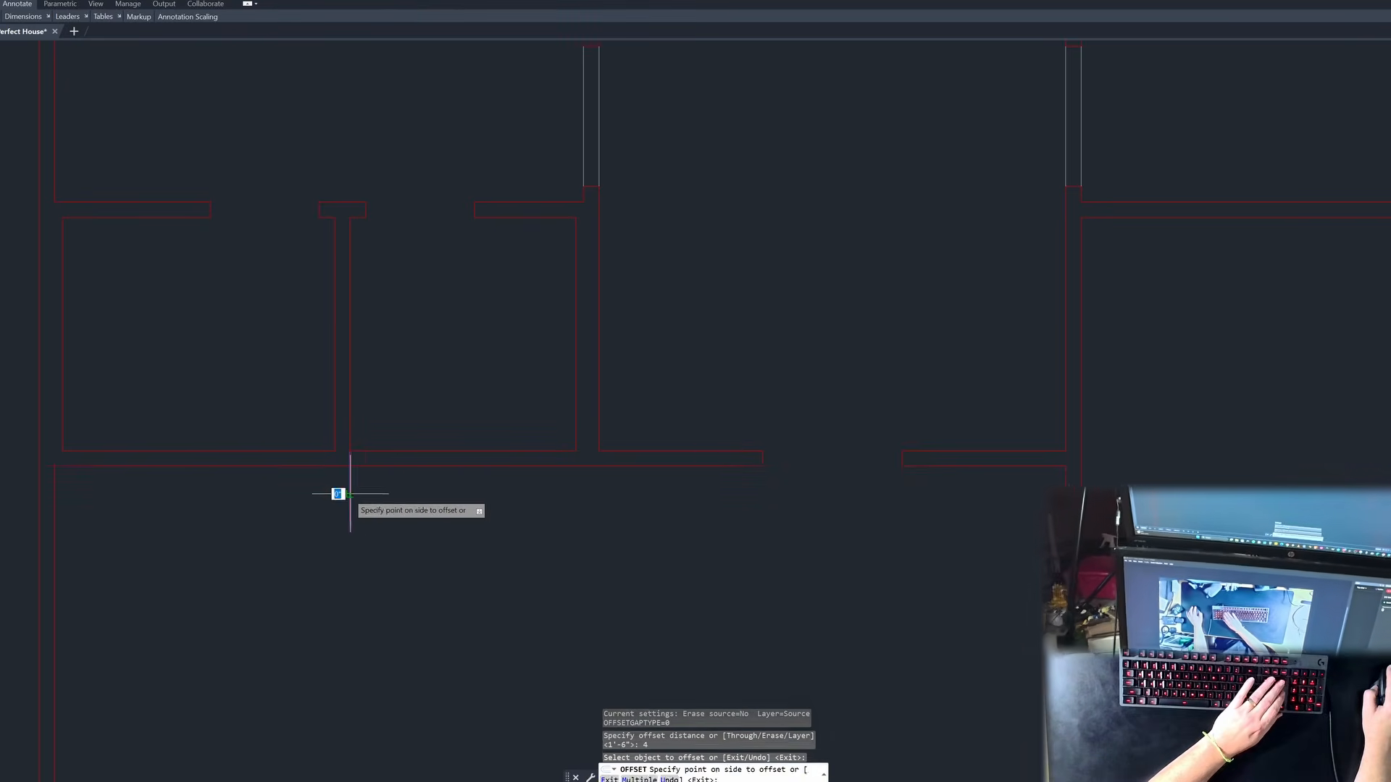
click(366, 495)
key(Return)
Step: Offset the new jamb line 2' further right along the small room's lower wall
key(Return)
text(2')
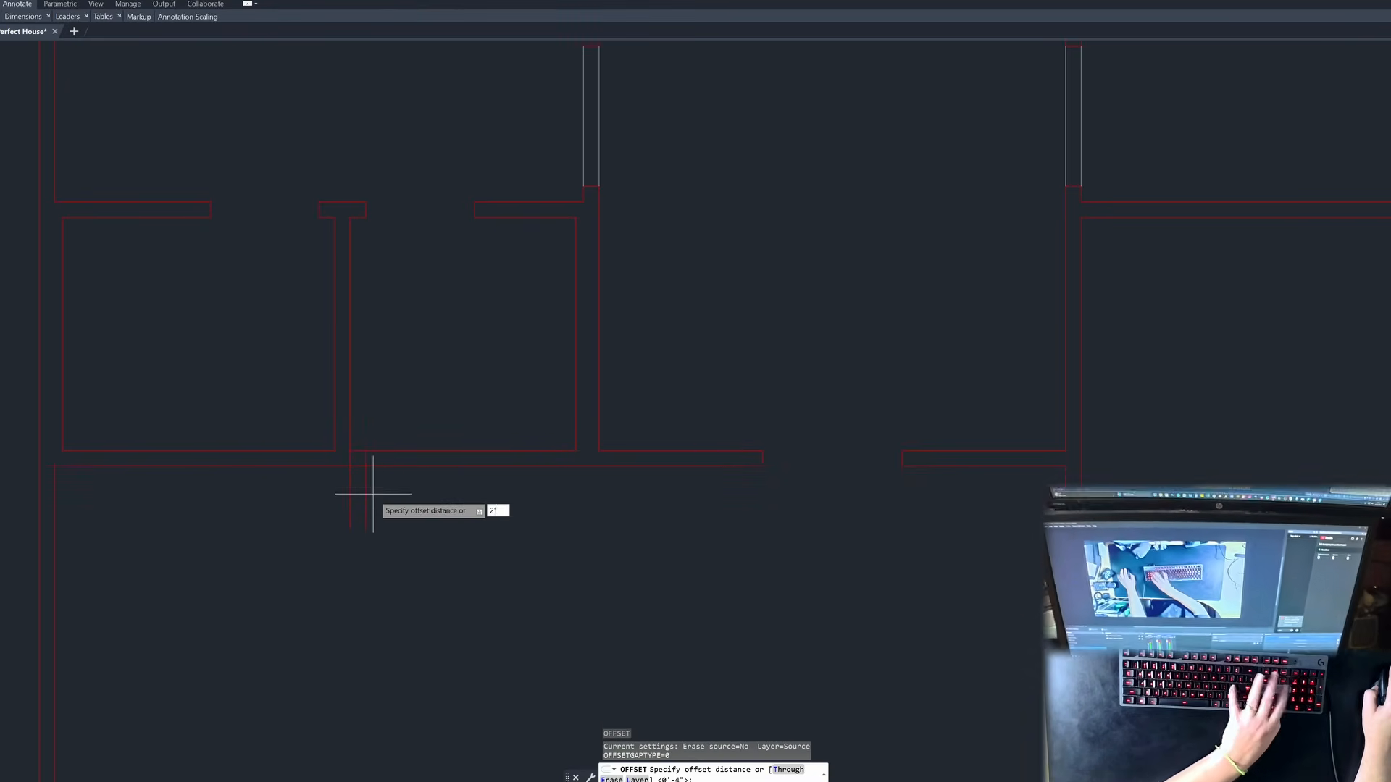
key(Return)
click(371, 494)
click(371, 492)
key(Return)
Step: Erase the original guide line aligned with the partition's face, keeping the two offset jamb lines
click(366, 498)
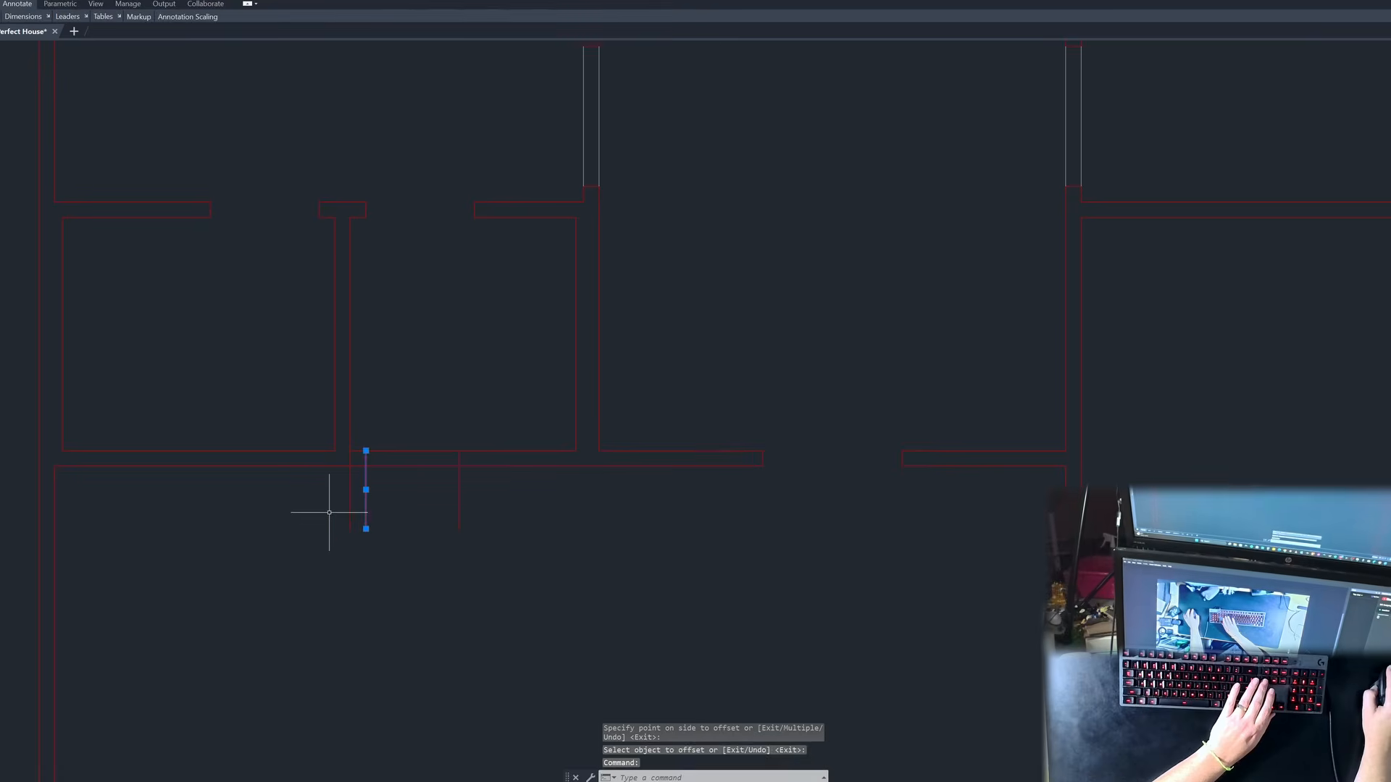
key(Delete)
key(Escape)
key(Escape)
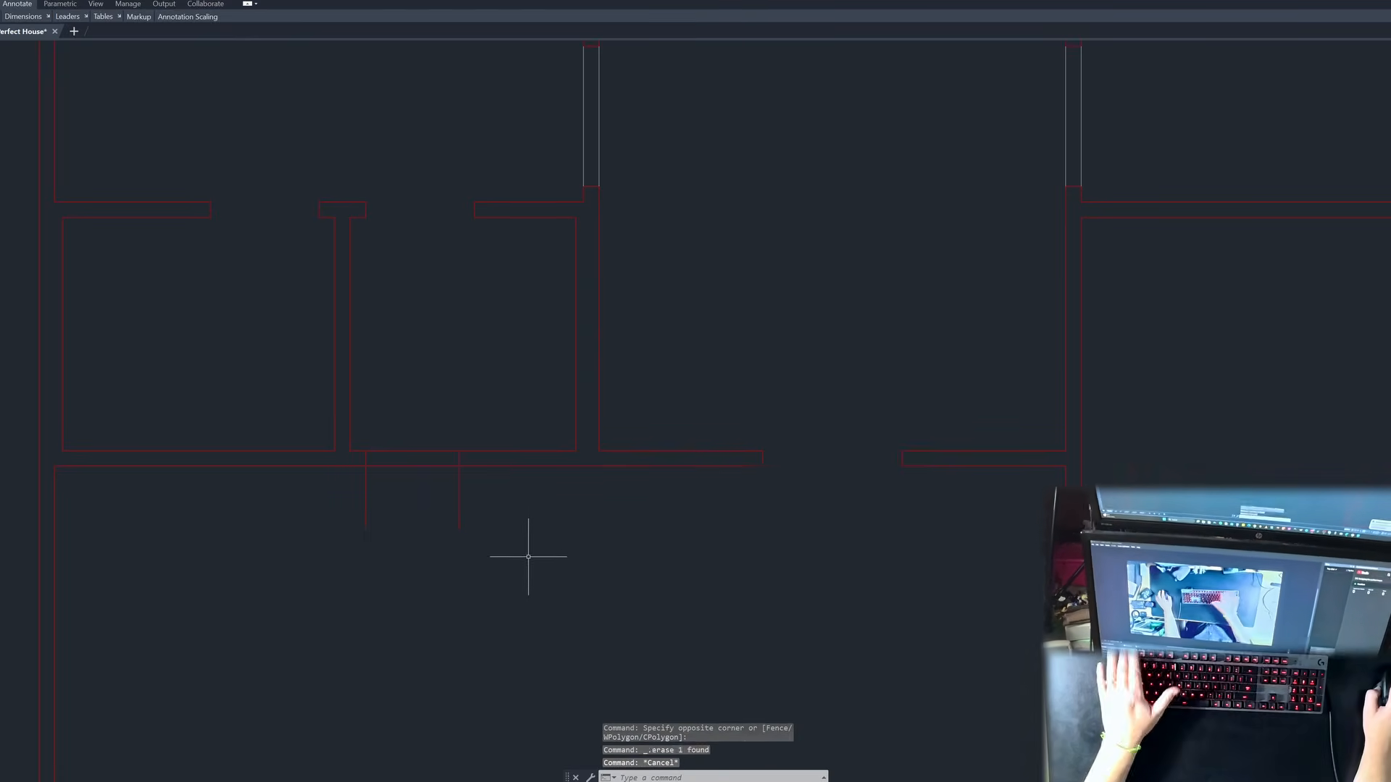
text(mi)
key(Return)
click(511, 551)
click(321, 472)
key(Return)
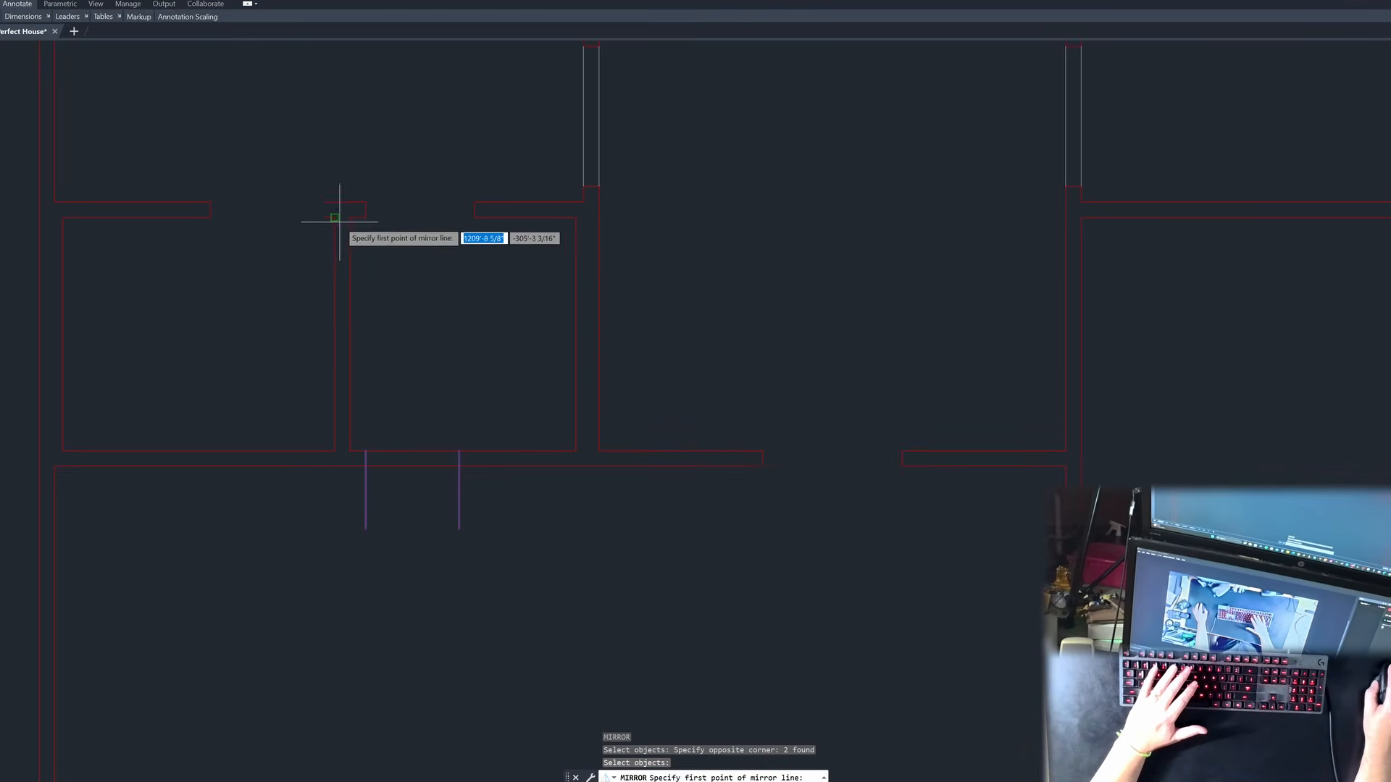
key(Escape)
Step: Mirror the two jamb lines about the partition's vertical centerline onto the left small room's lower wall, keeping the originals
text(mi)
key(Return)
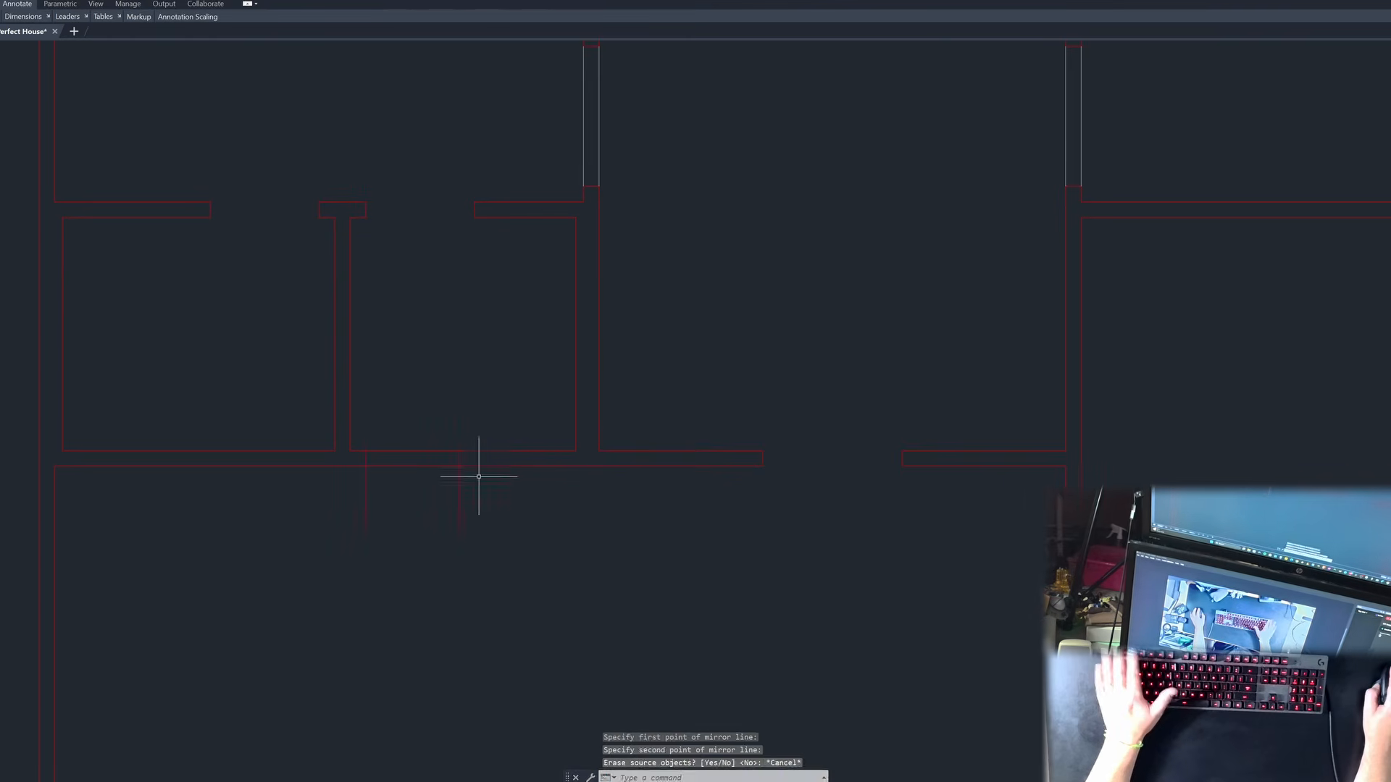
click(493, 492)
click(355, 508)
key(Return)
click(341, 210)
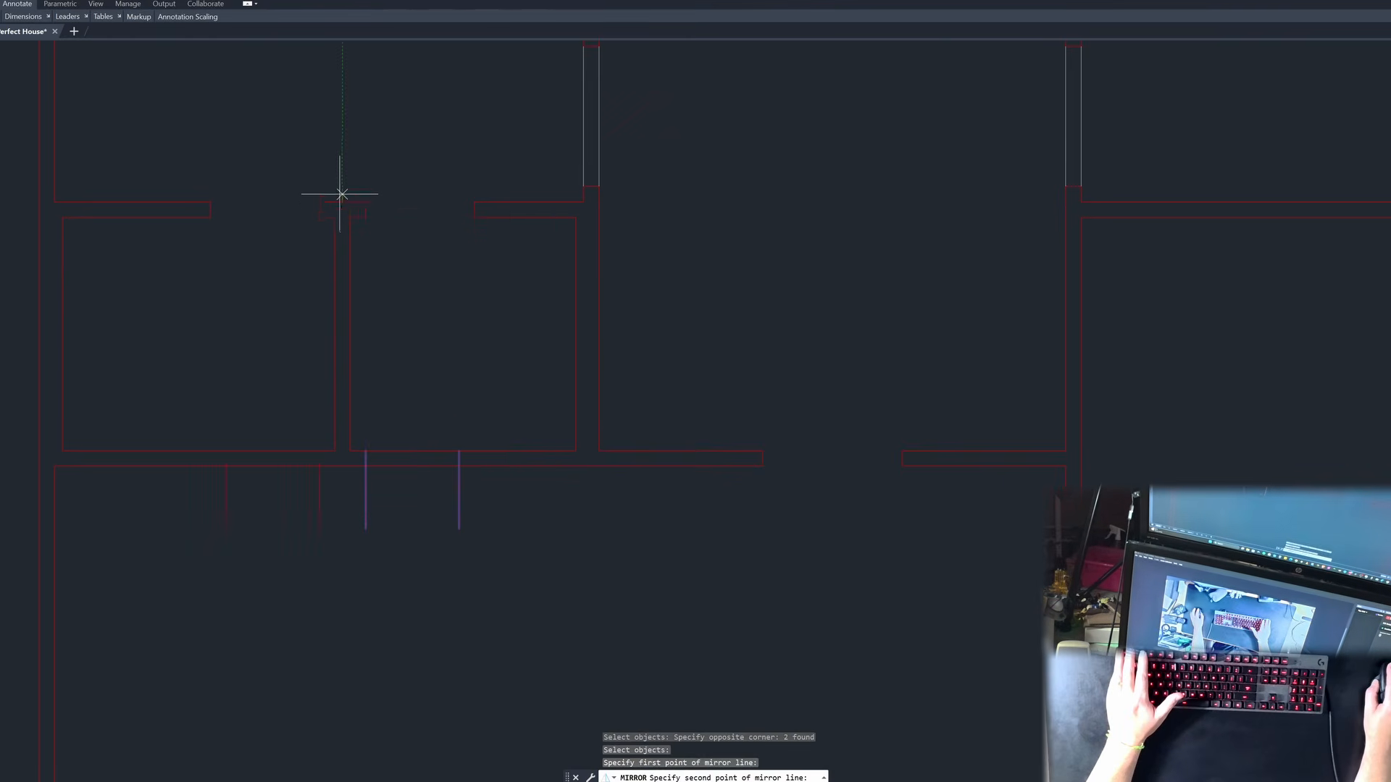
click(342, 187)
key(space)
scroll(580, 424, down, 2)
key(Escape)
key(Escape)
key(Escape)
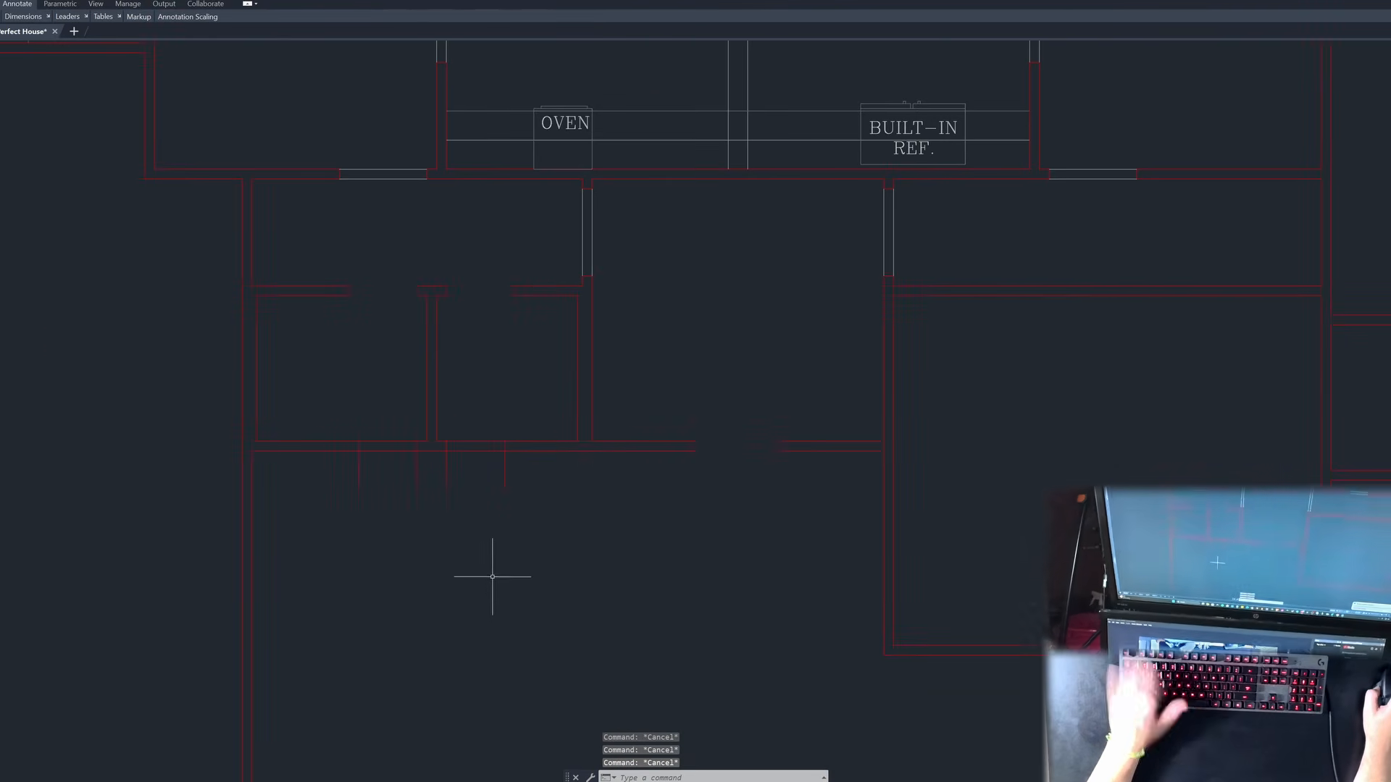
Step: Examine the exterior walls around the lower rooms and the right wing of the house plan
scroll(494, 558, down, 3)
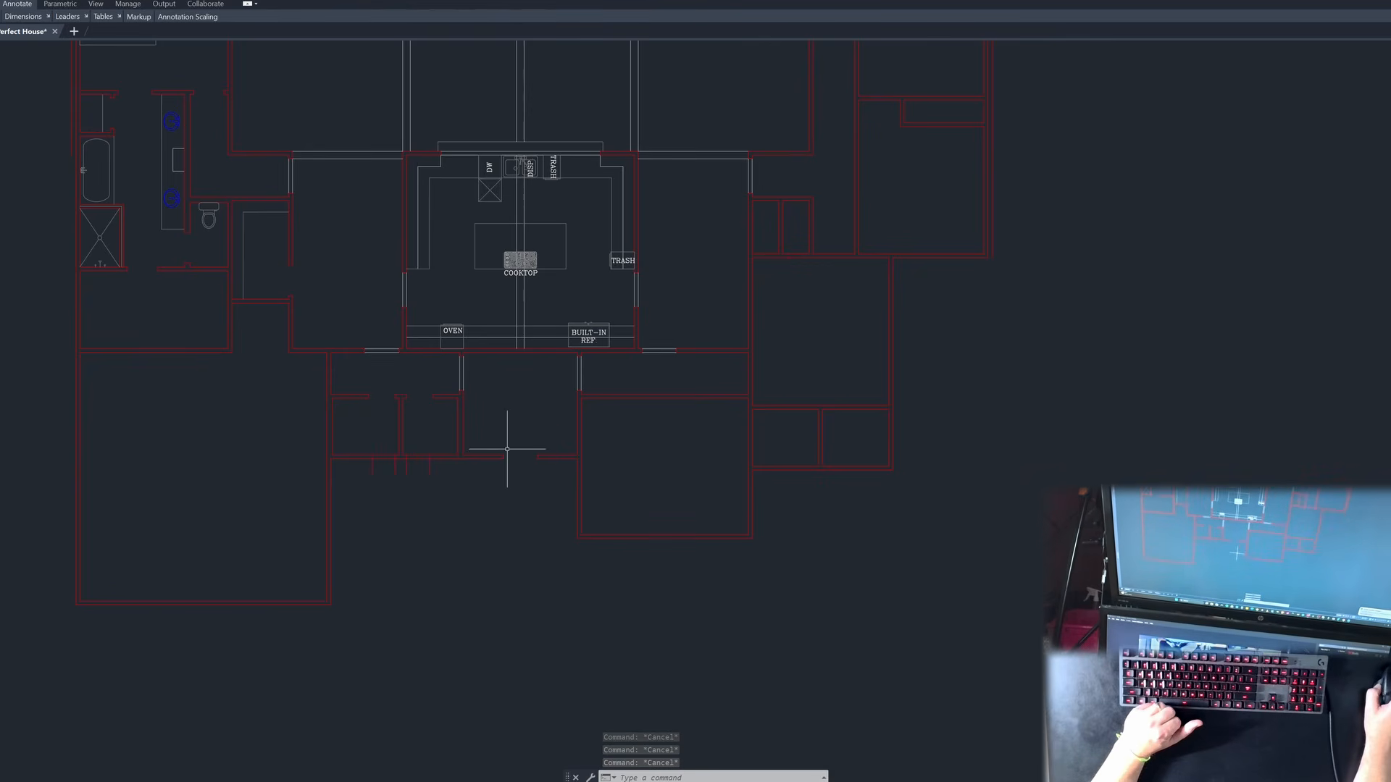
scroll(506, 456, up, 4)
scroll(449, 446, down, 4)
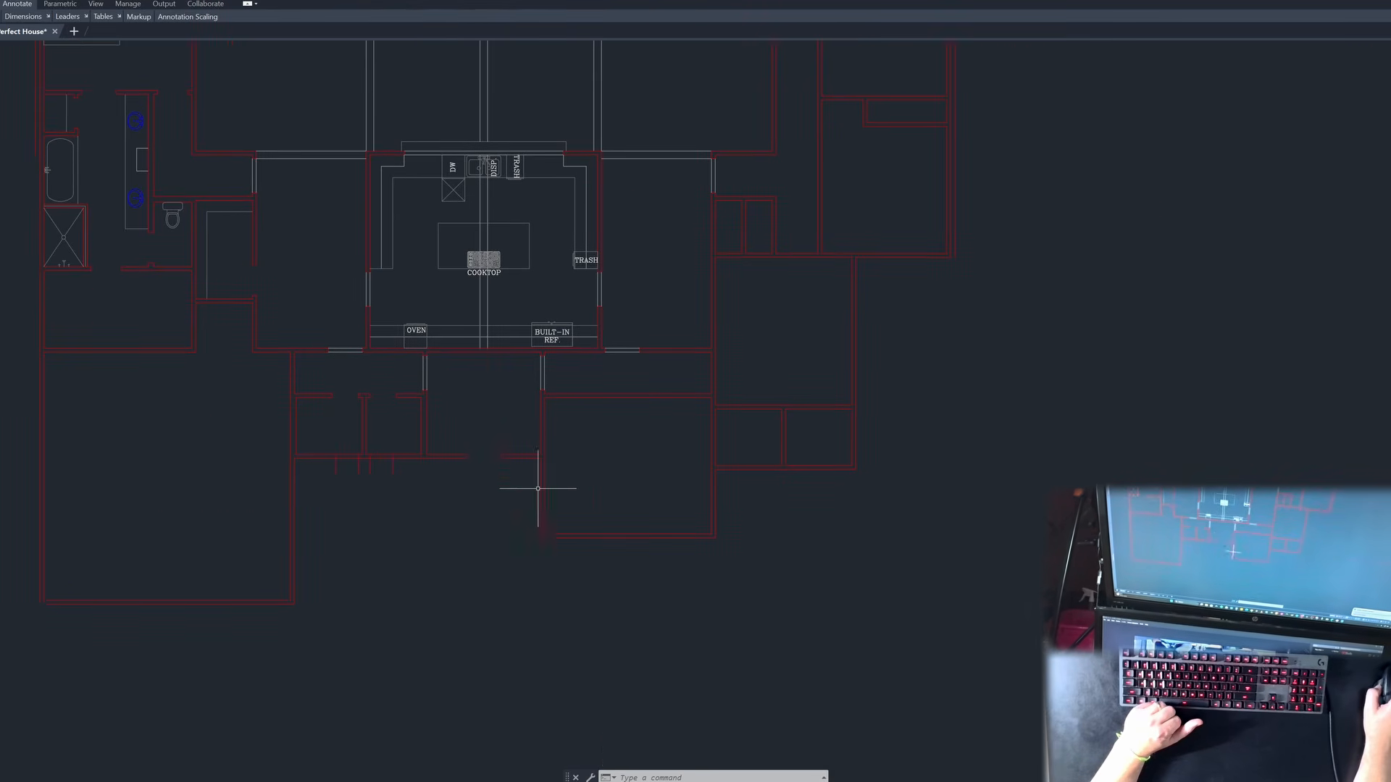
scroll(522, 479, up, 4)
scroll(551, 478, down, 2)
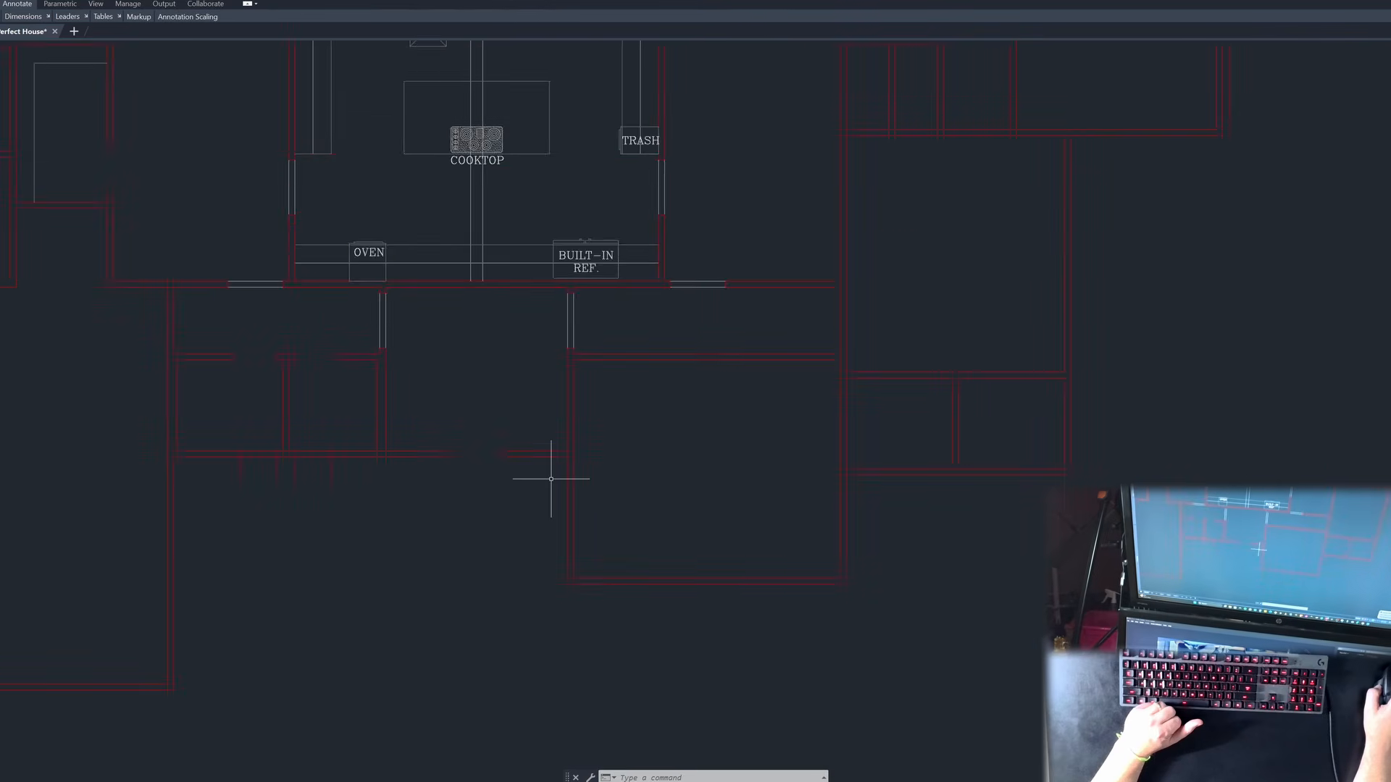
scroll(536, 487, down, 2)
scroll(555, 521, up, 4)
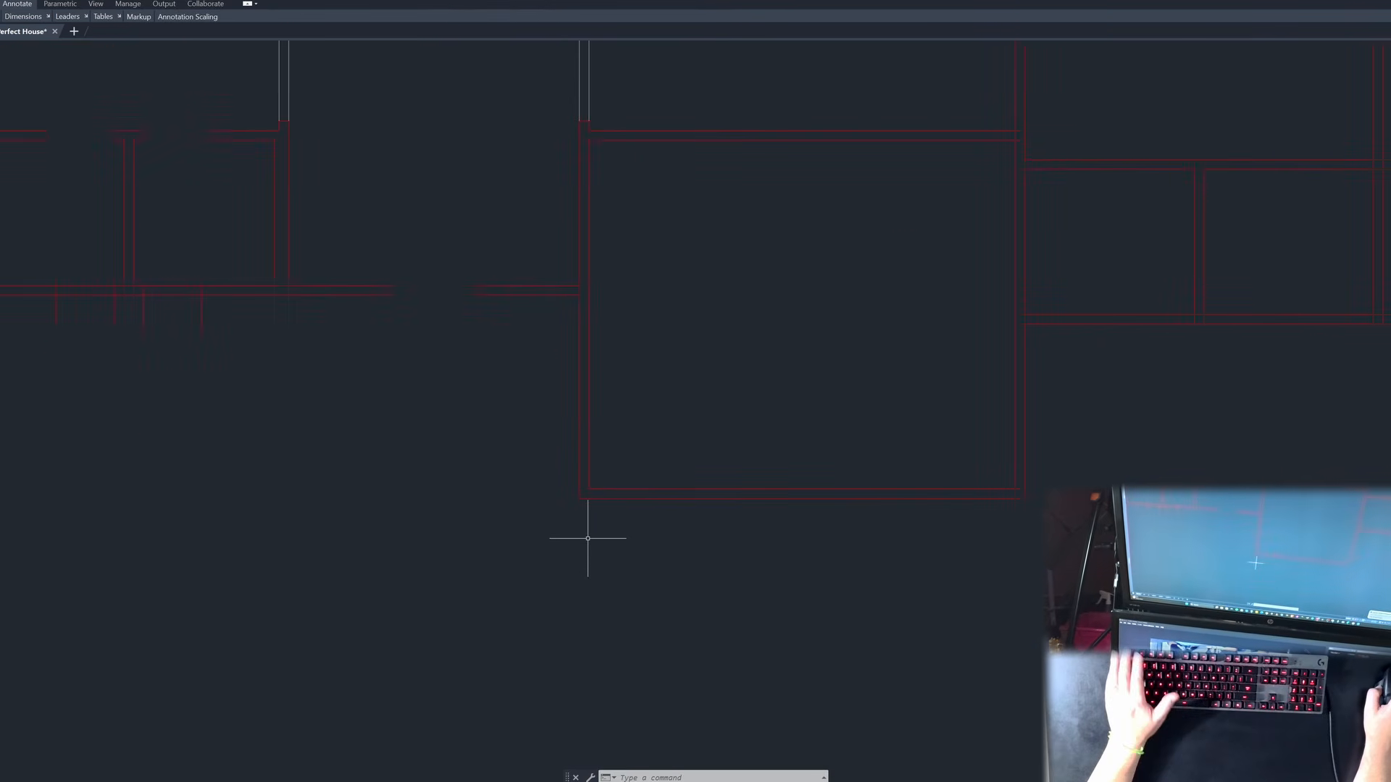
key(Escape)
key(Escape)
scroll(551, 514, down, 4)
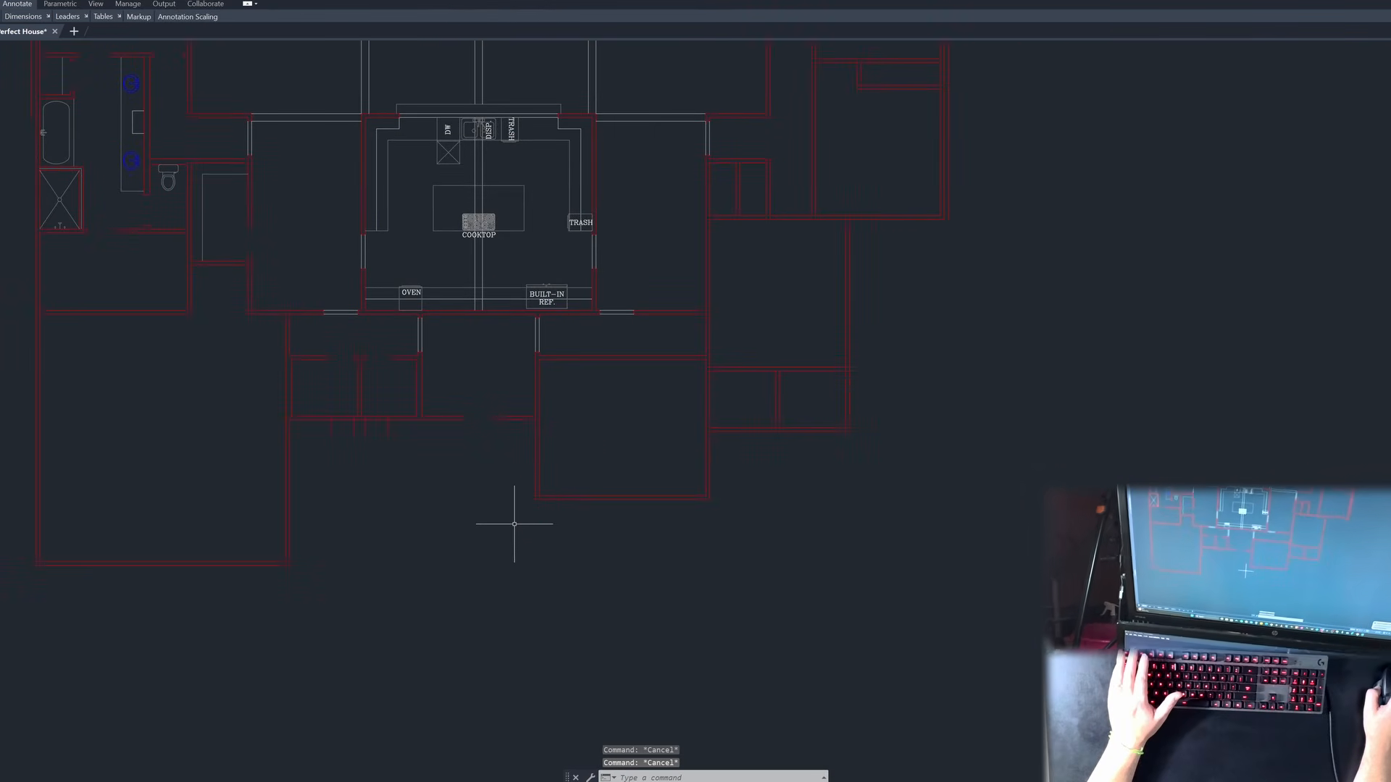
scroll(685, 403, down, 2)
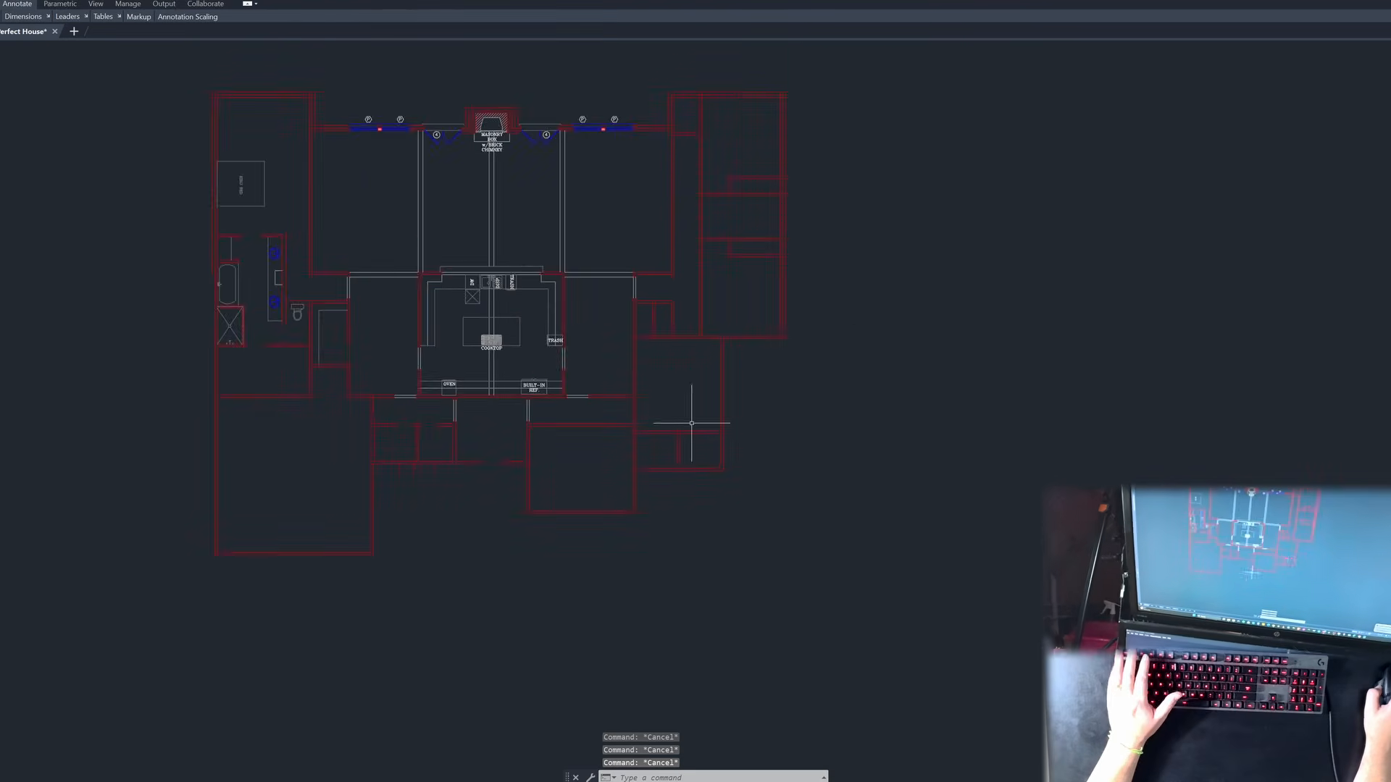
Step: Mirror the right wing's outermost vertical line about a 45° diagonal at its lower-right wall corner, keeping the original
scroll(781, 360, up, 5)
key(space)
click(996, 256)
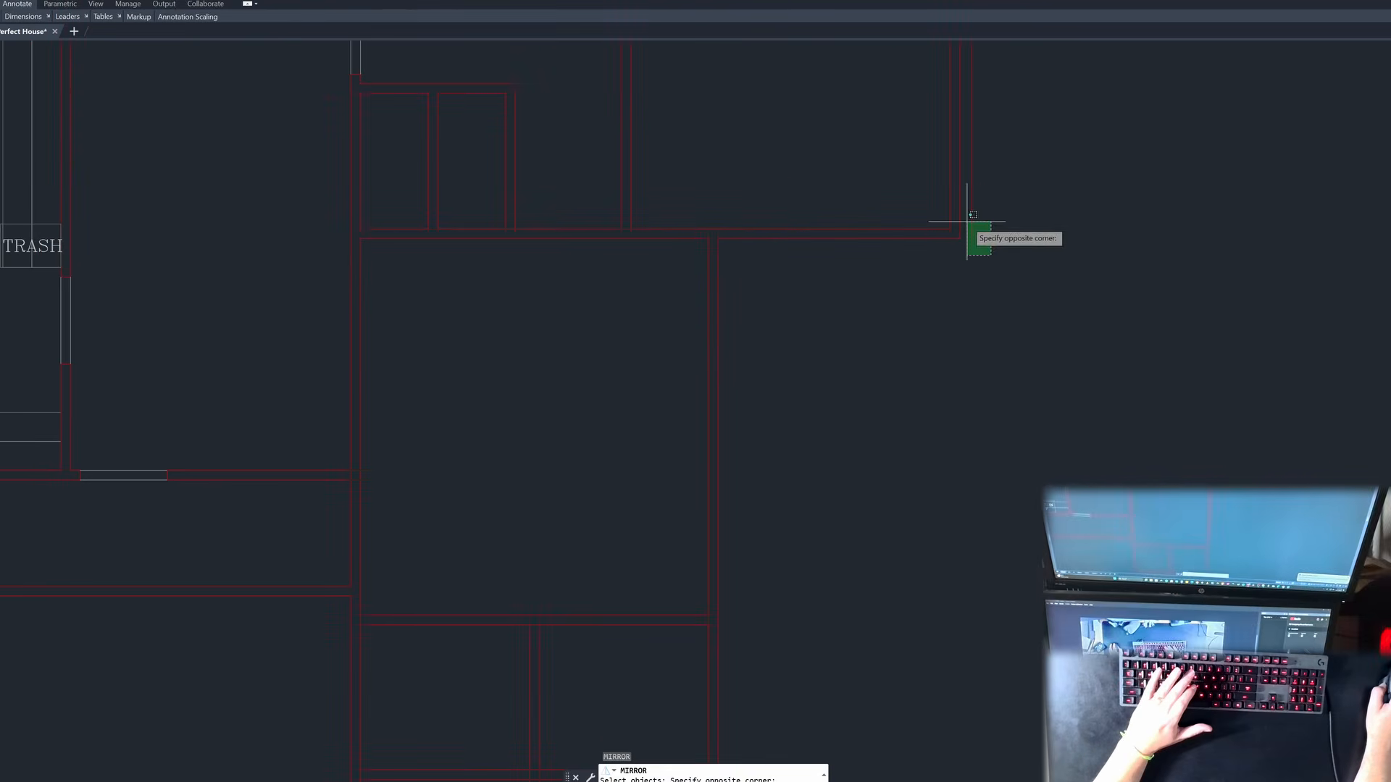
click(966, 221)
key(space)
click(960, 239)
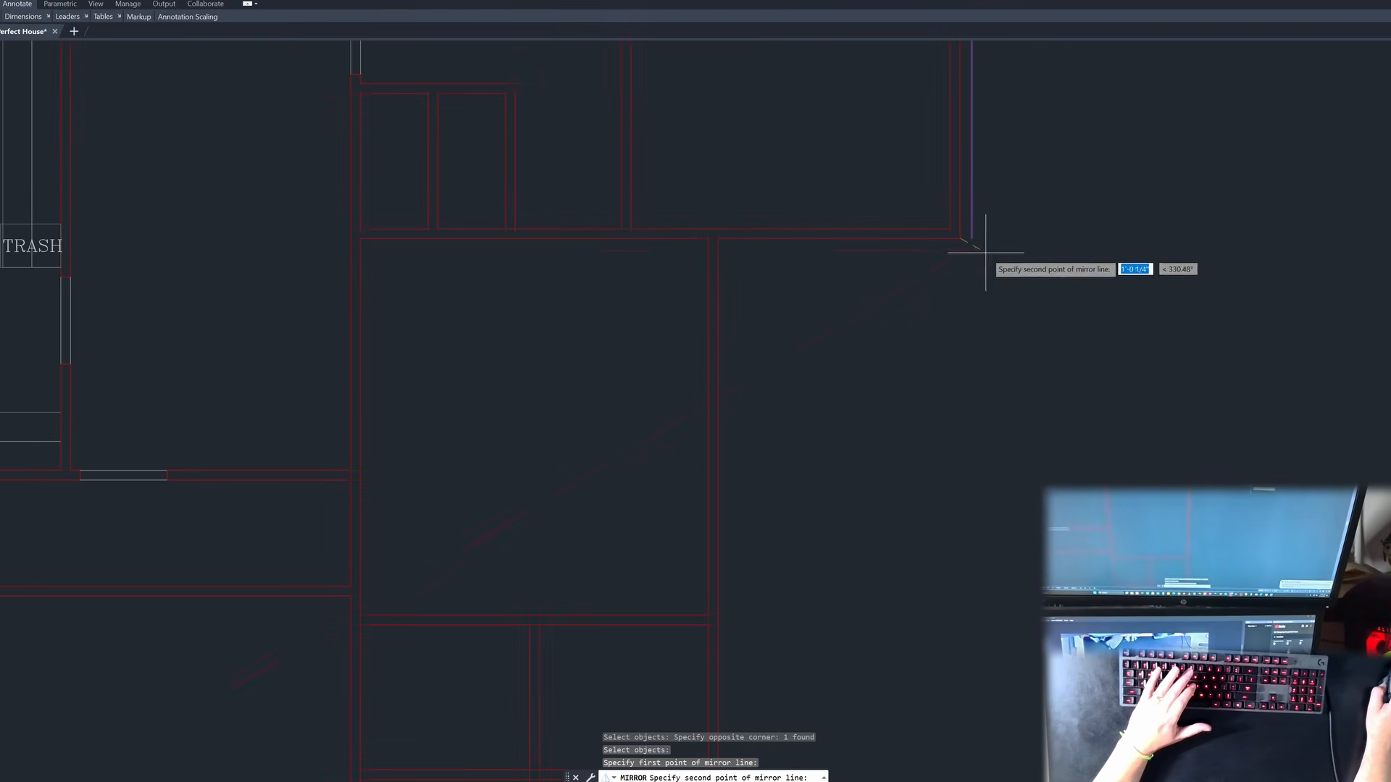
click(982, 258)
key(space)
key(Escape)
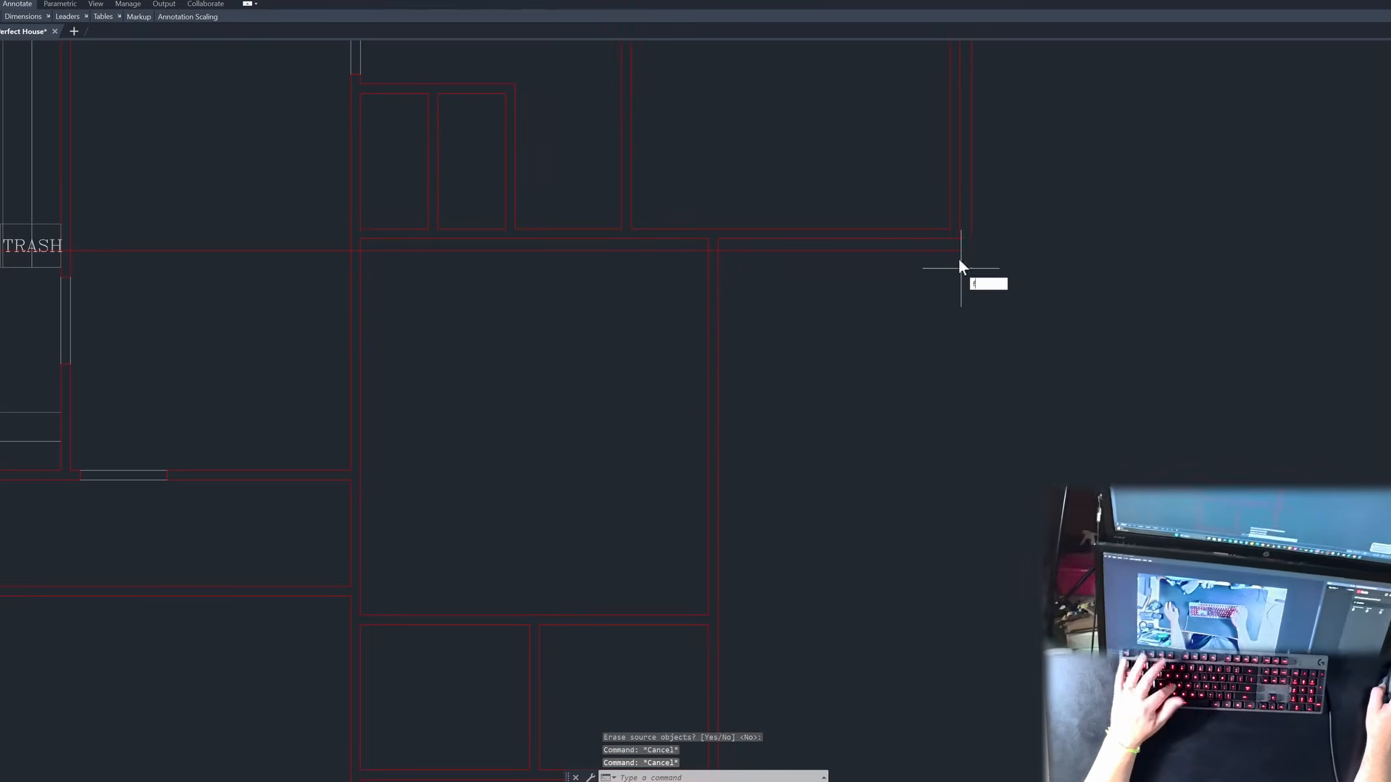
Step: Fillet the mirrored horizontal line with the outermost vertical line to close the right wing's lower-right corner
text(f)
key(space)
click(955, 250)
click(971, 234)
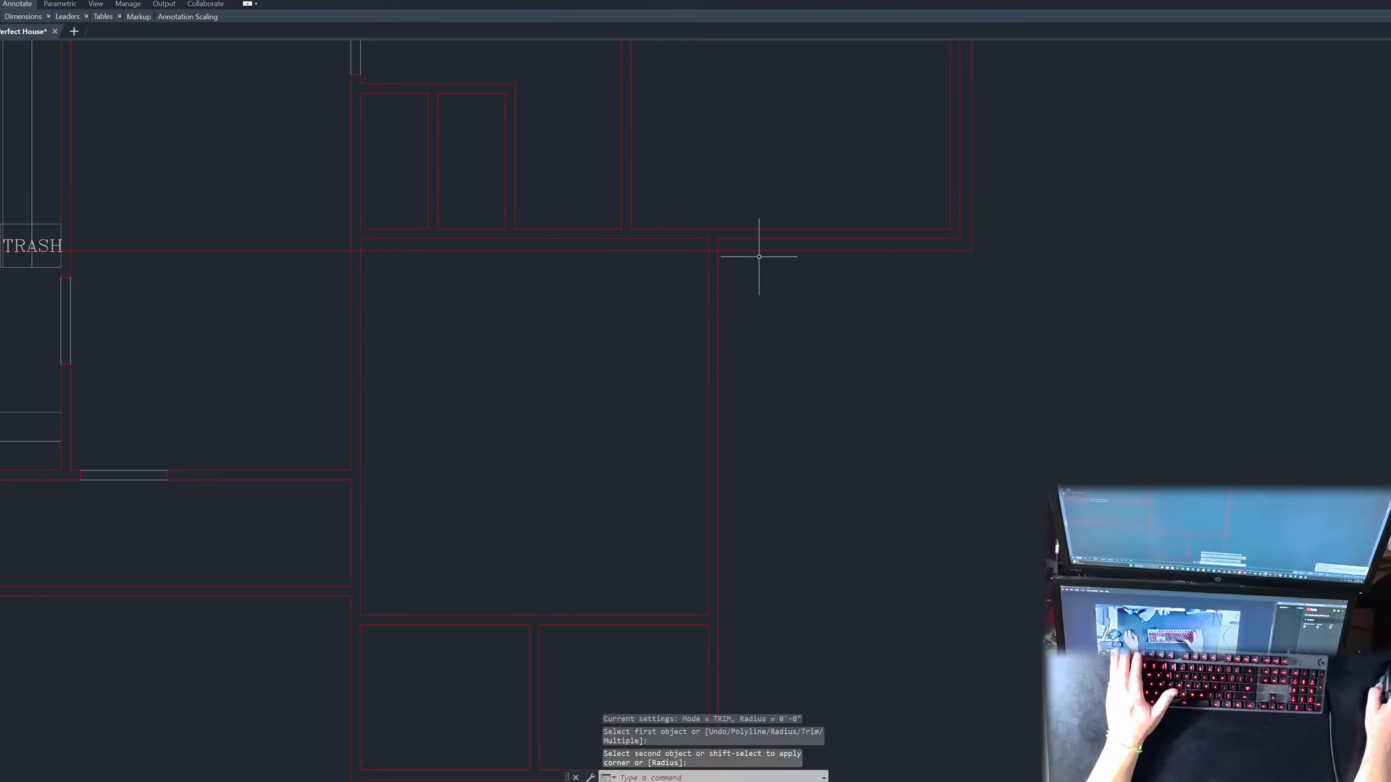
key(Escape)
key(Escape)
Step: Mirror the horizontal outer line about a 45° diagonal through the inside corner where the lower room meets the right wing, keeping the original
text(mi)
key(space)
click(735, 250)
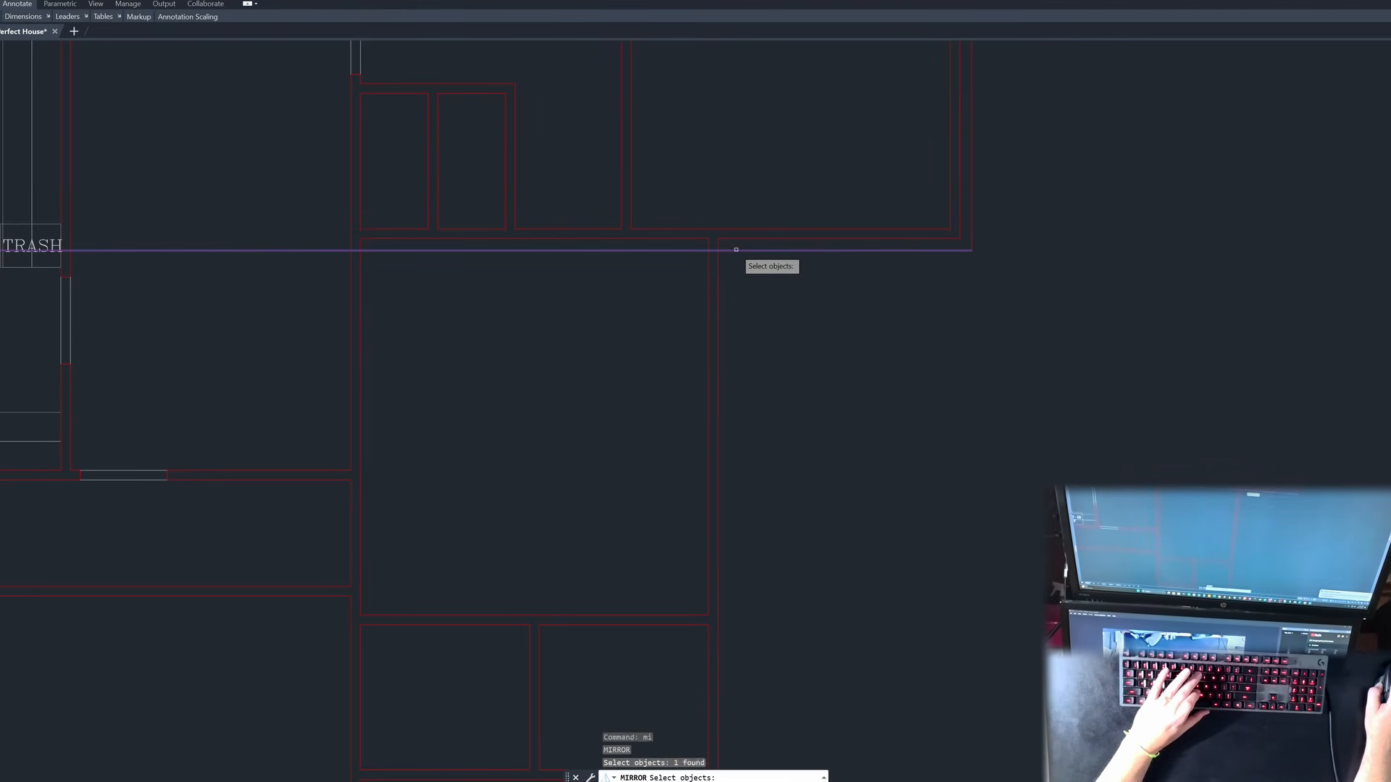
key(space)
click(717, 238)
click(681, 206)
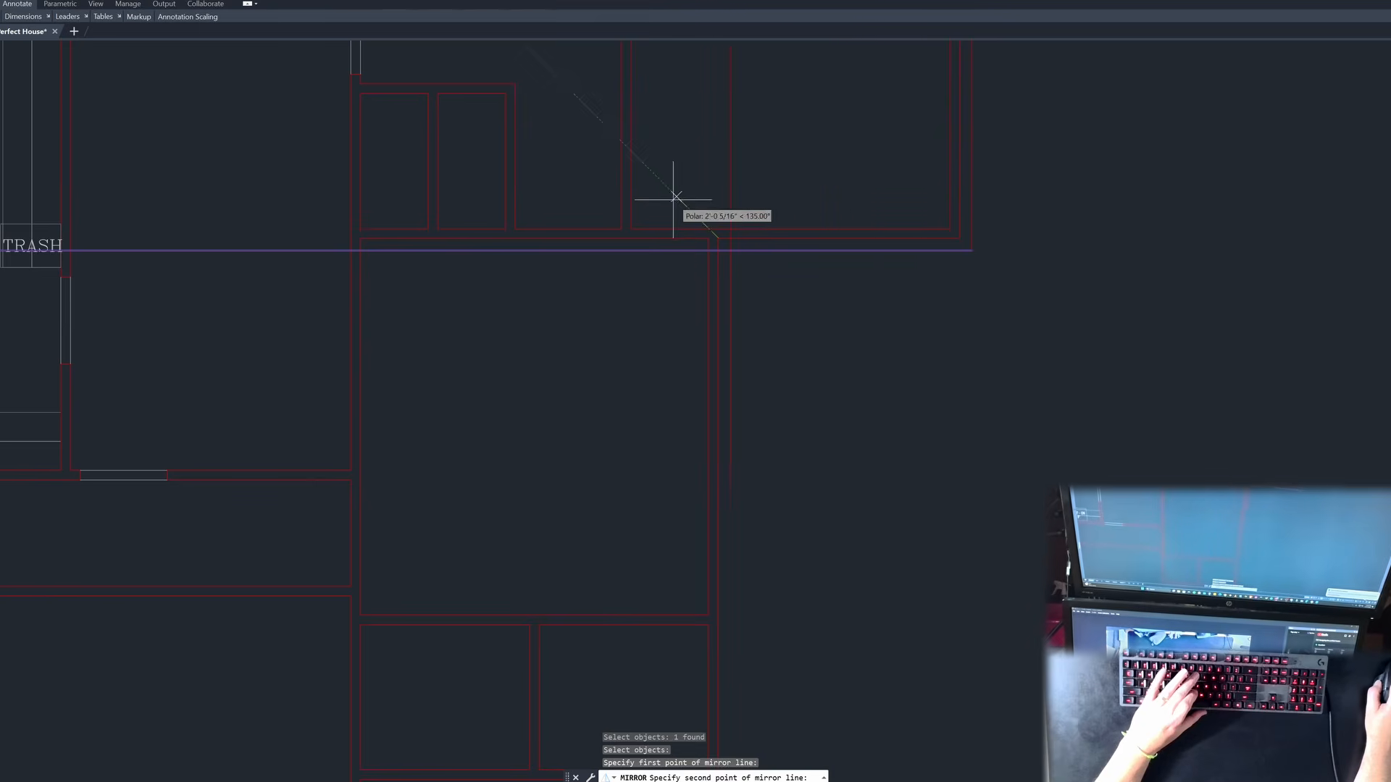
key(space)
key(Escape)
Step: Fillet the horizontal and vertical outer lines at the inside corner between the right wing and the lower room
text(f)
key(space)
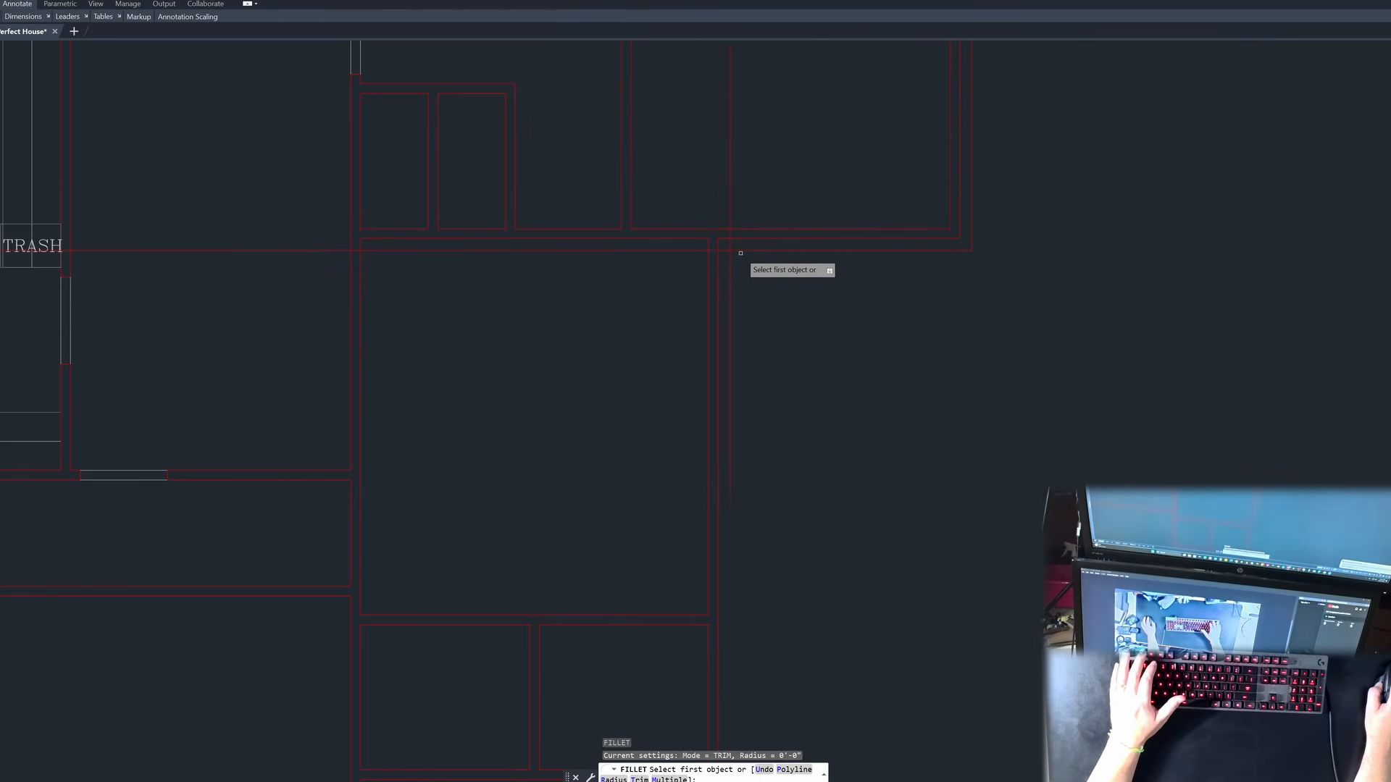
click(740, 255)
click(739, 251)
click(731, 259)
scroll(865, 259, down, 4)
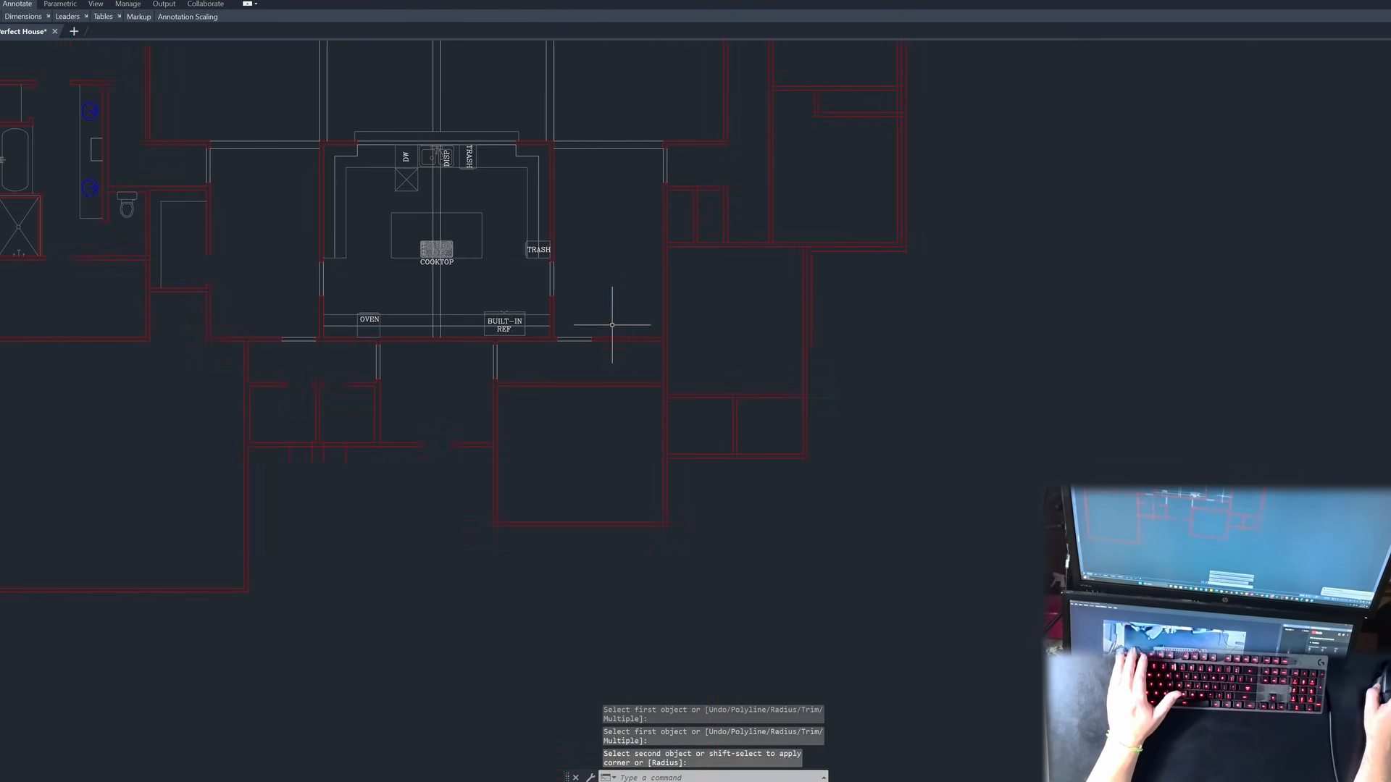
key(Escape)
key(Escape)
key(Escape)
Step: Offset the exterior wall lines along the lower side of the house 5" outward
key(Return)
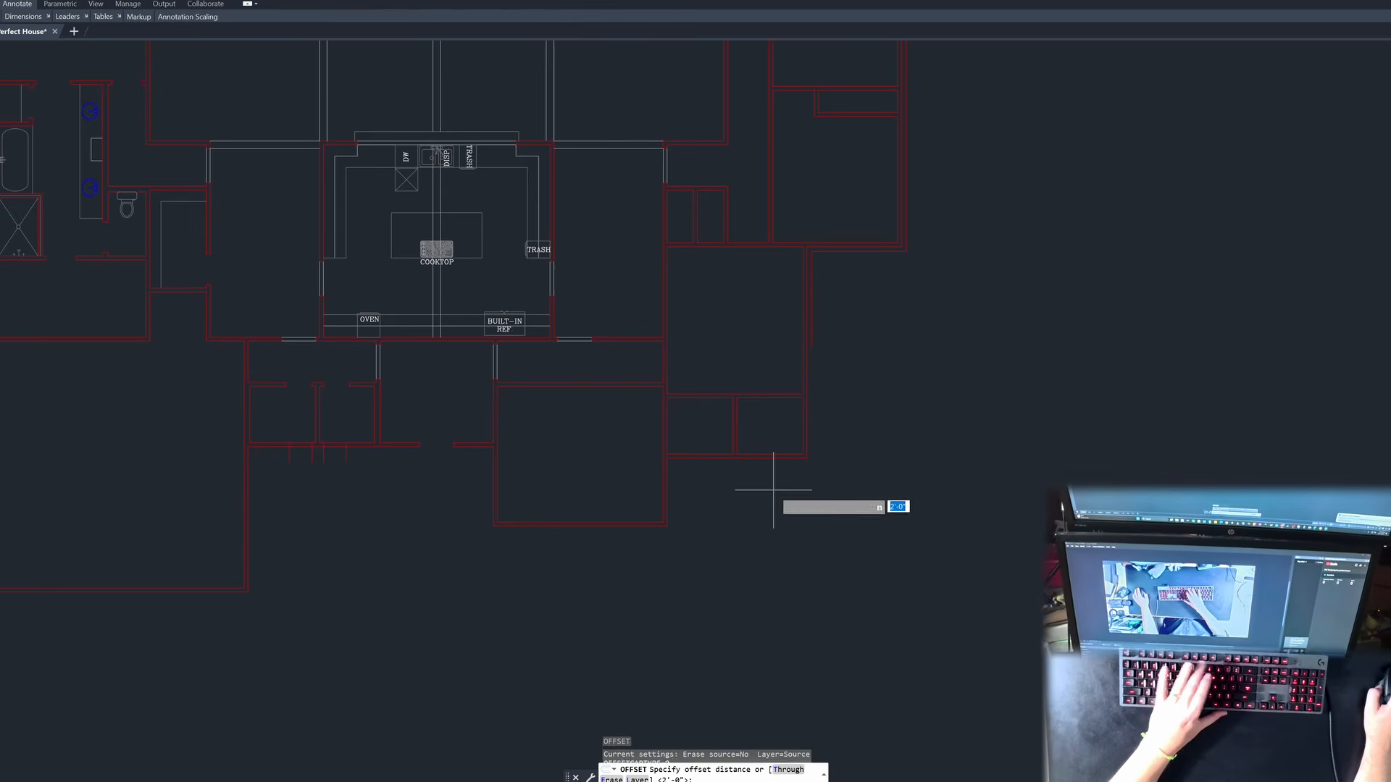
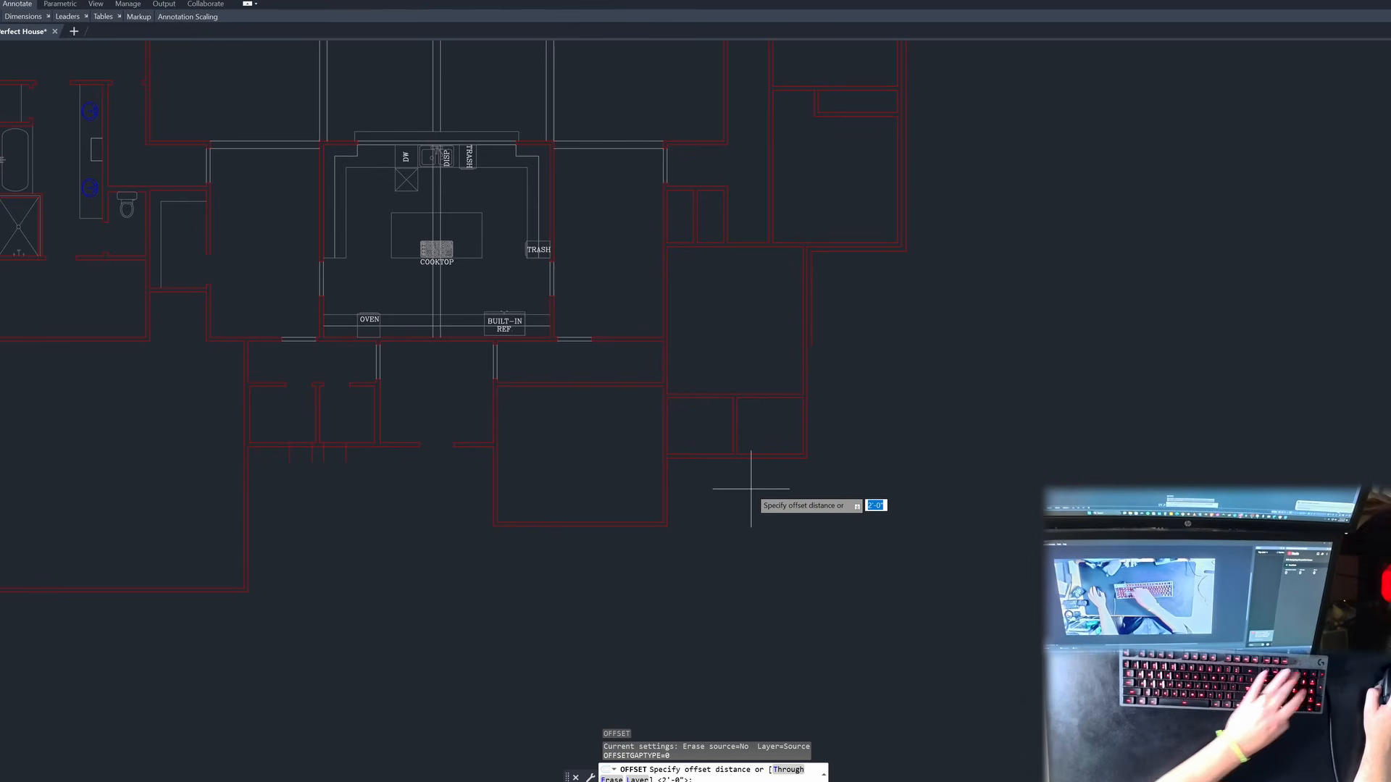
key(Return)
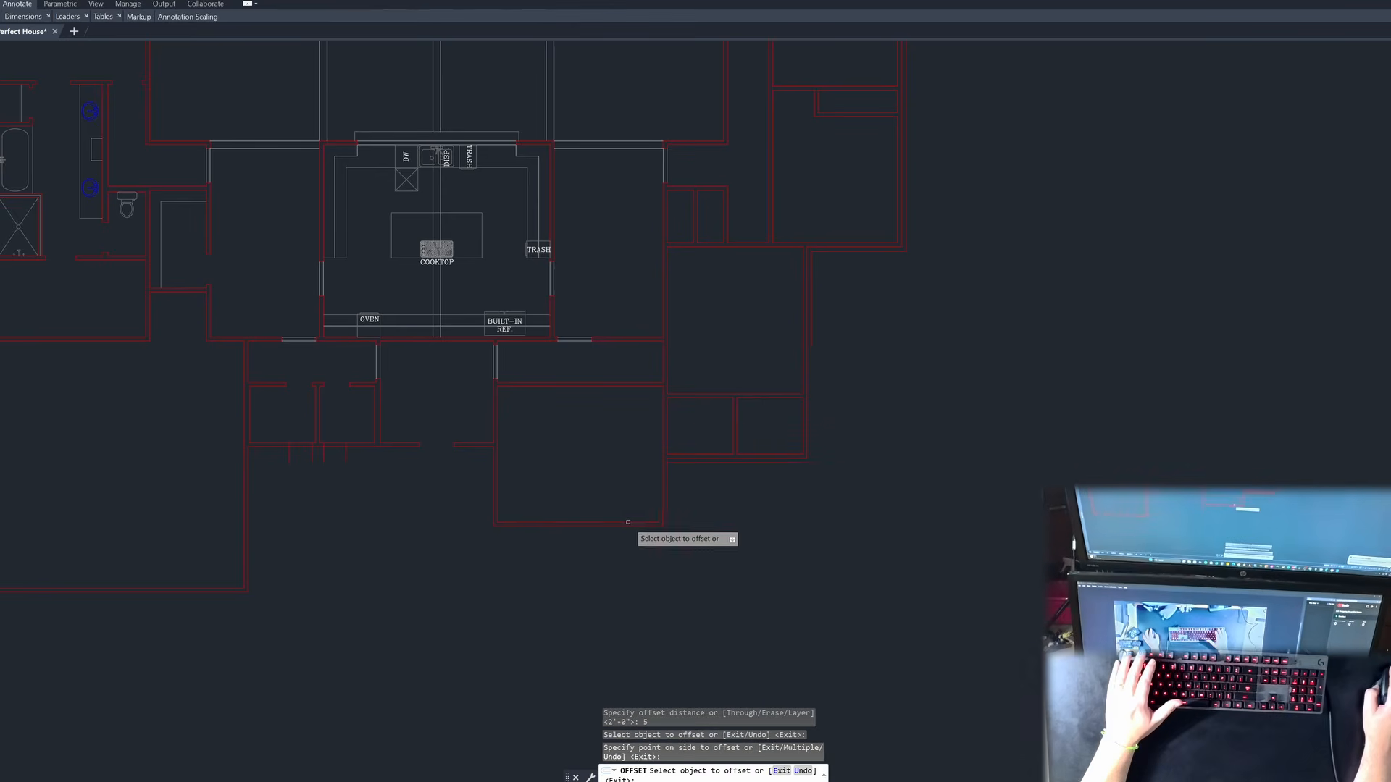
click(630, 521)
click(632, 533)
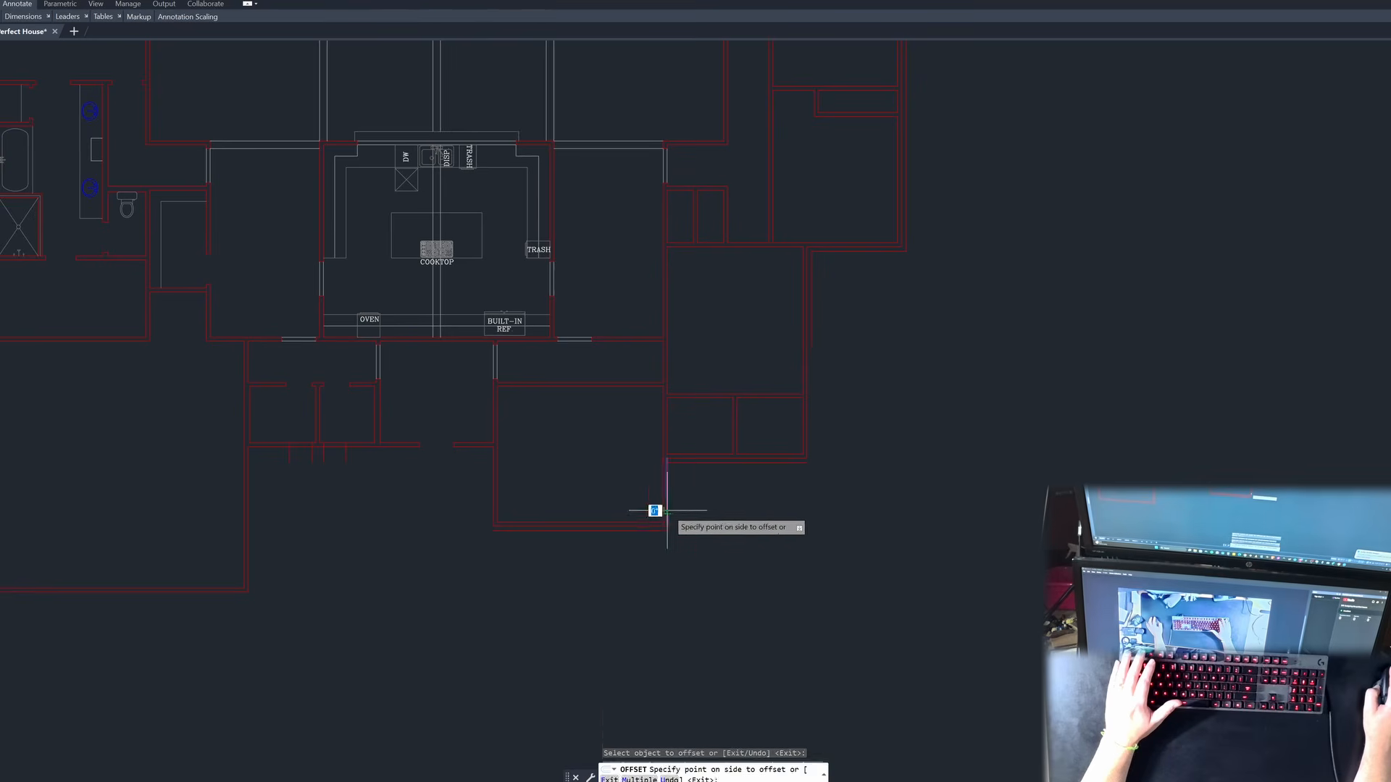
click(491, 481)
click(484, 492)
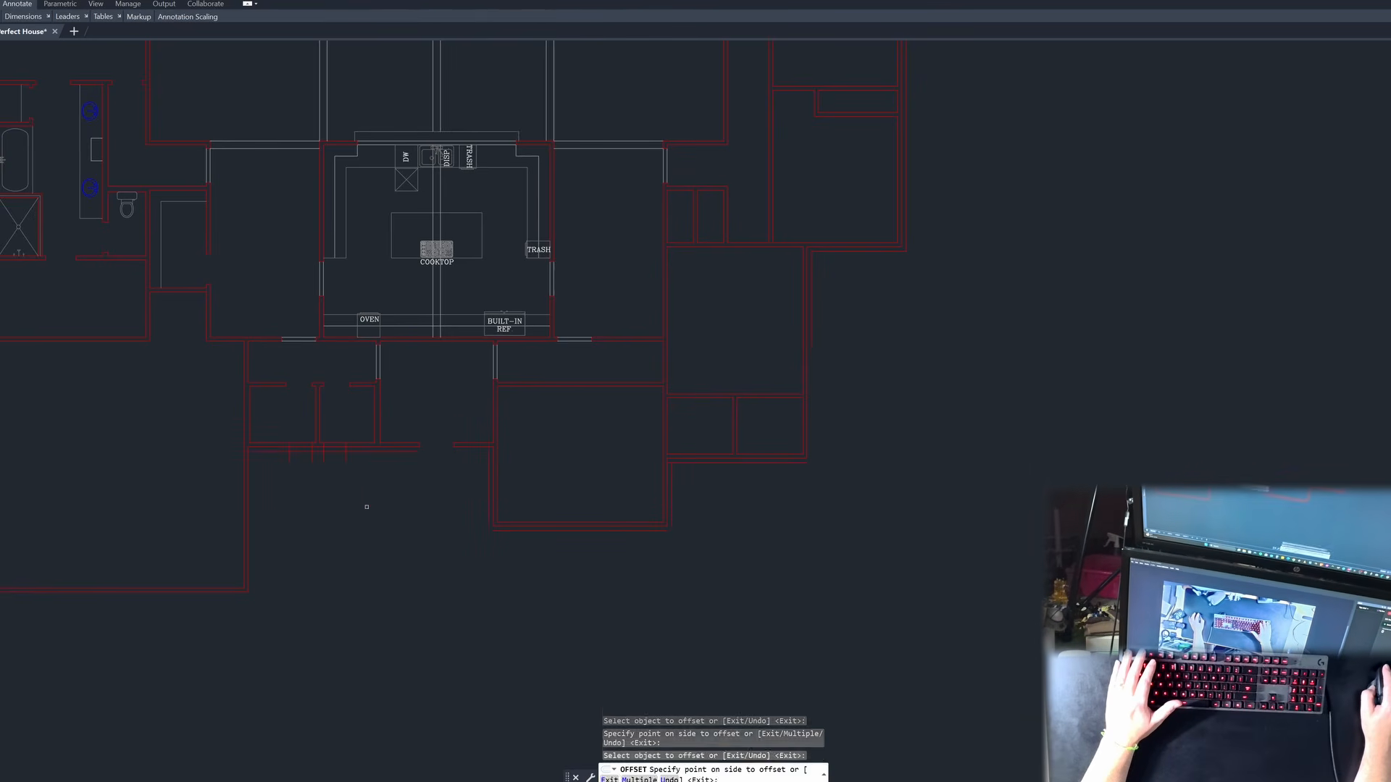
click(246, 499)
click(206, 598)
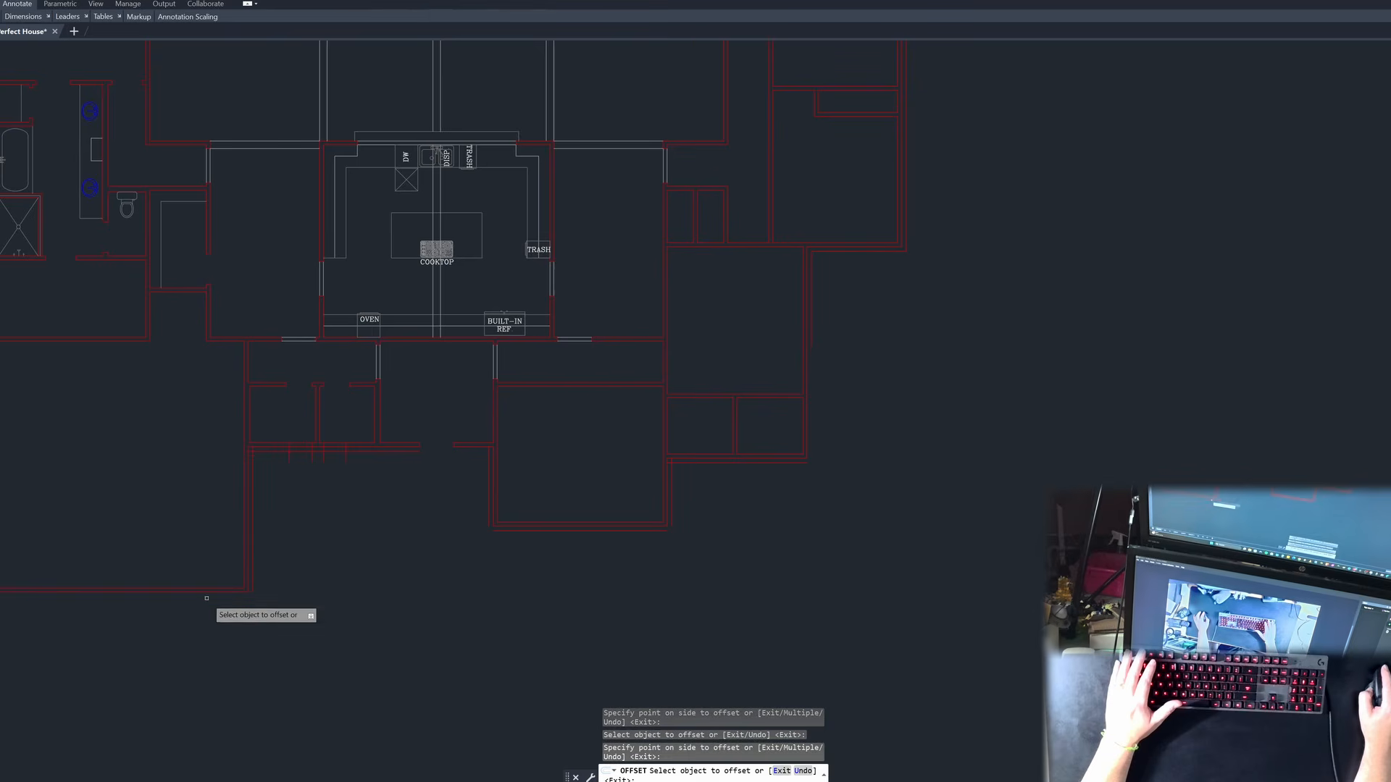
key(Escape)
Step: Fillet the outer offset lines at both lower corners of the large lower-left room with a zero radius
text(f)
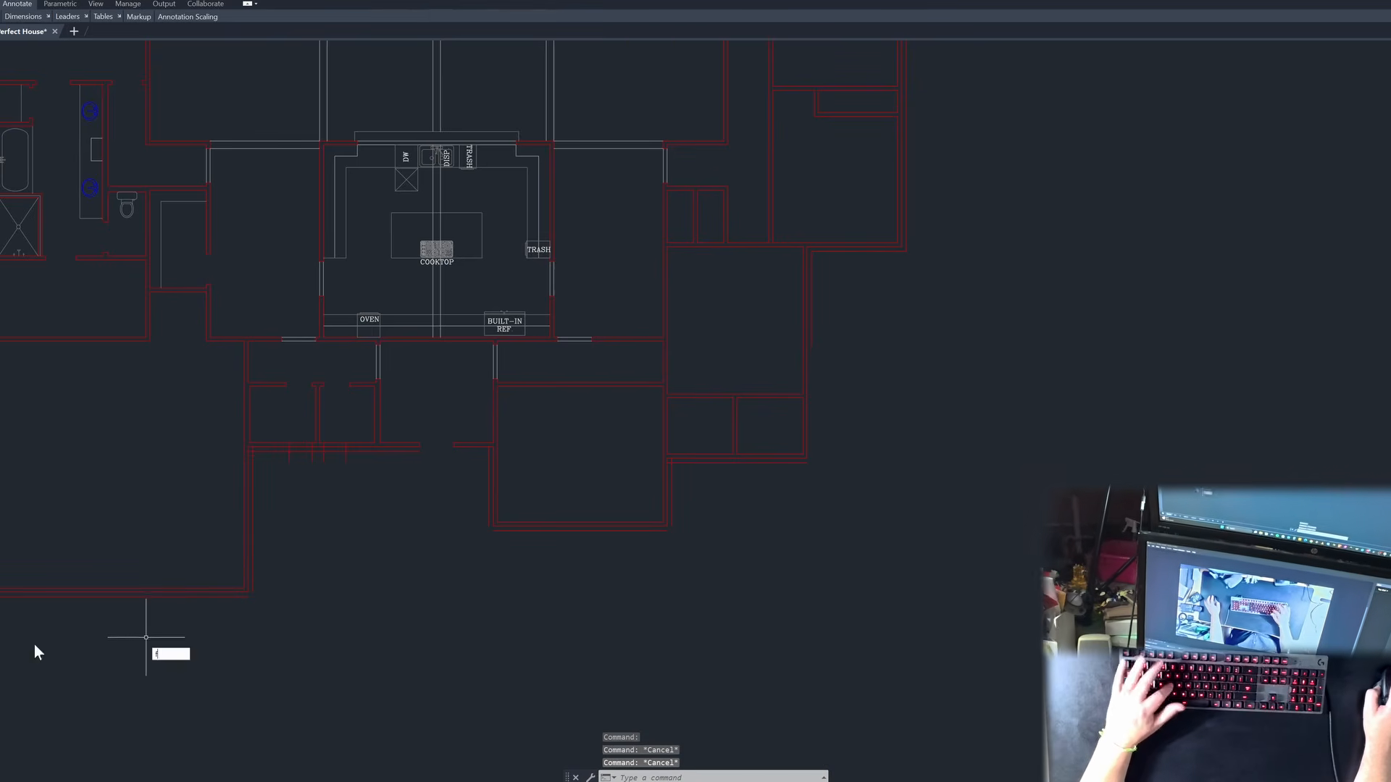
key(Return)
click(5, 596)
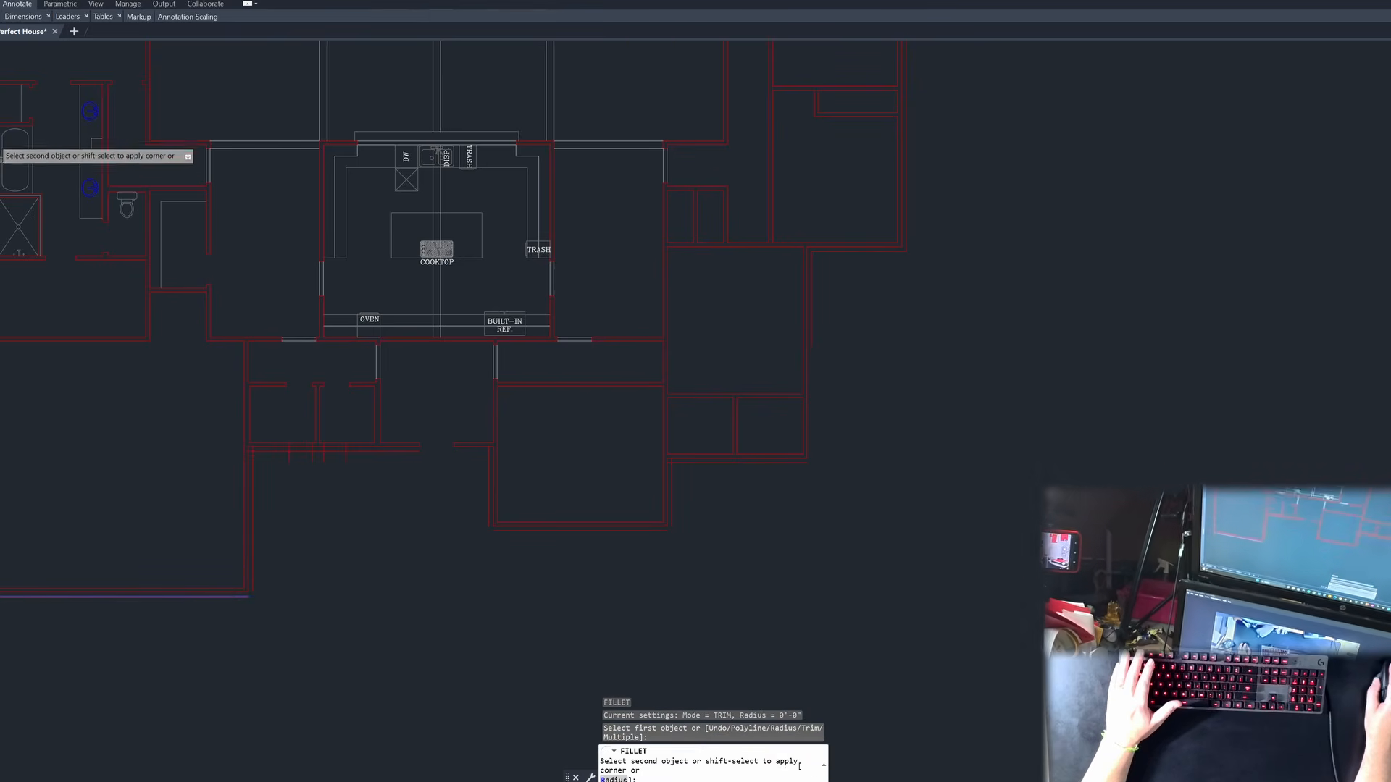
click(0, 132)
key(Return)
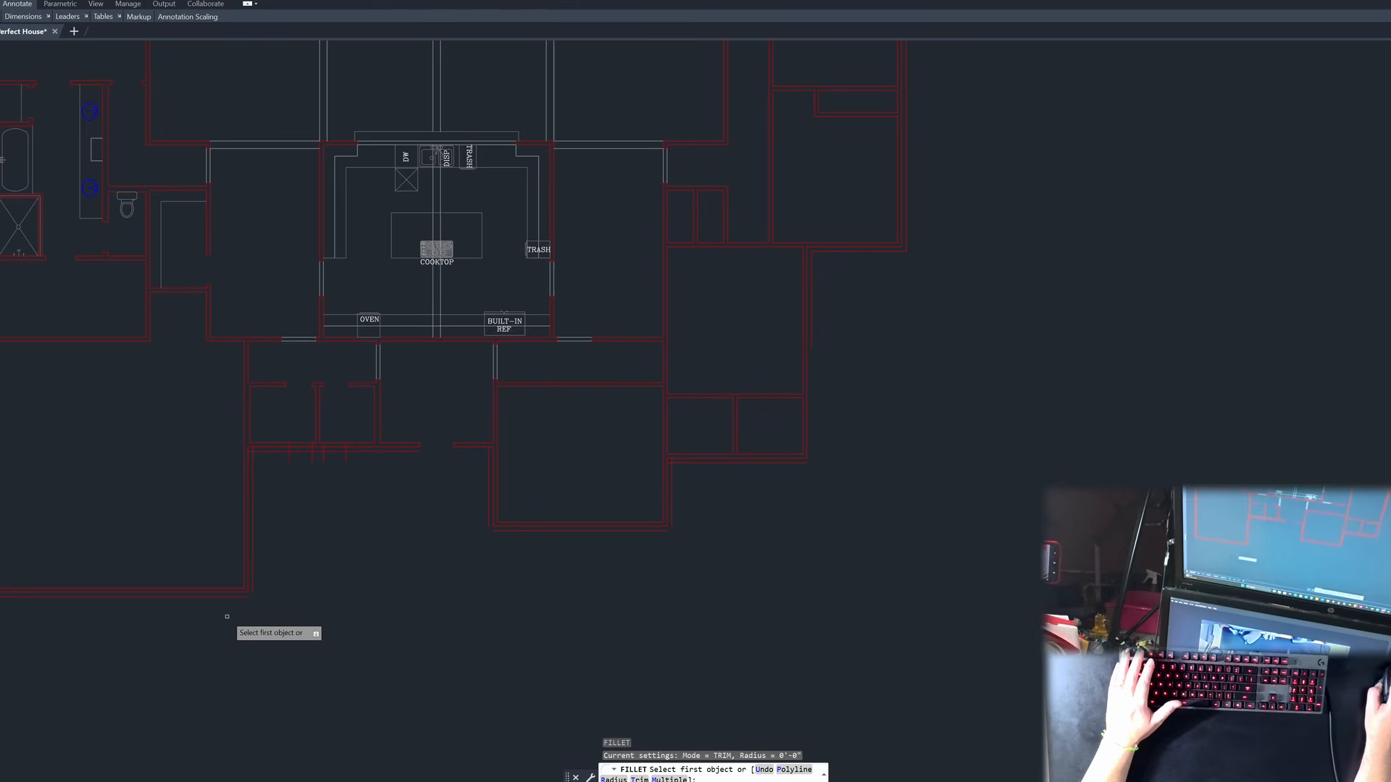
click(252, 588)
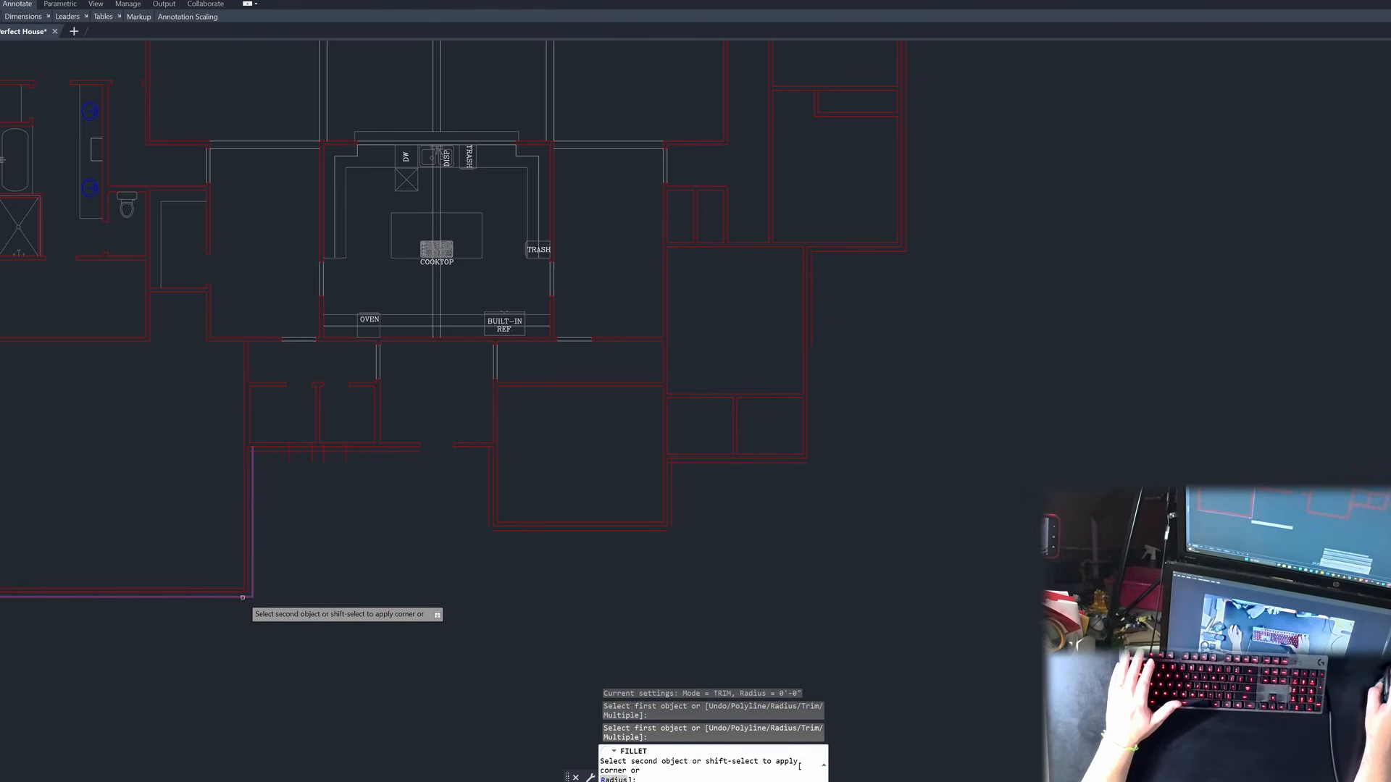
click(245, 597)
Step: Fillet the outer lines at both inside corners where the recessed entry wall meets the projecting rooms on either side
key(Return)
click(251, 465)
click(260, 452)
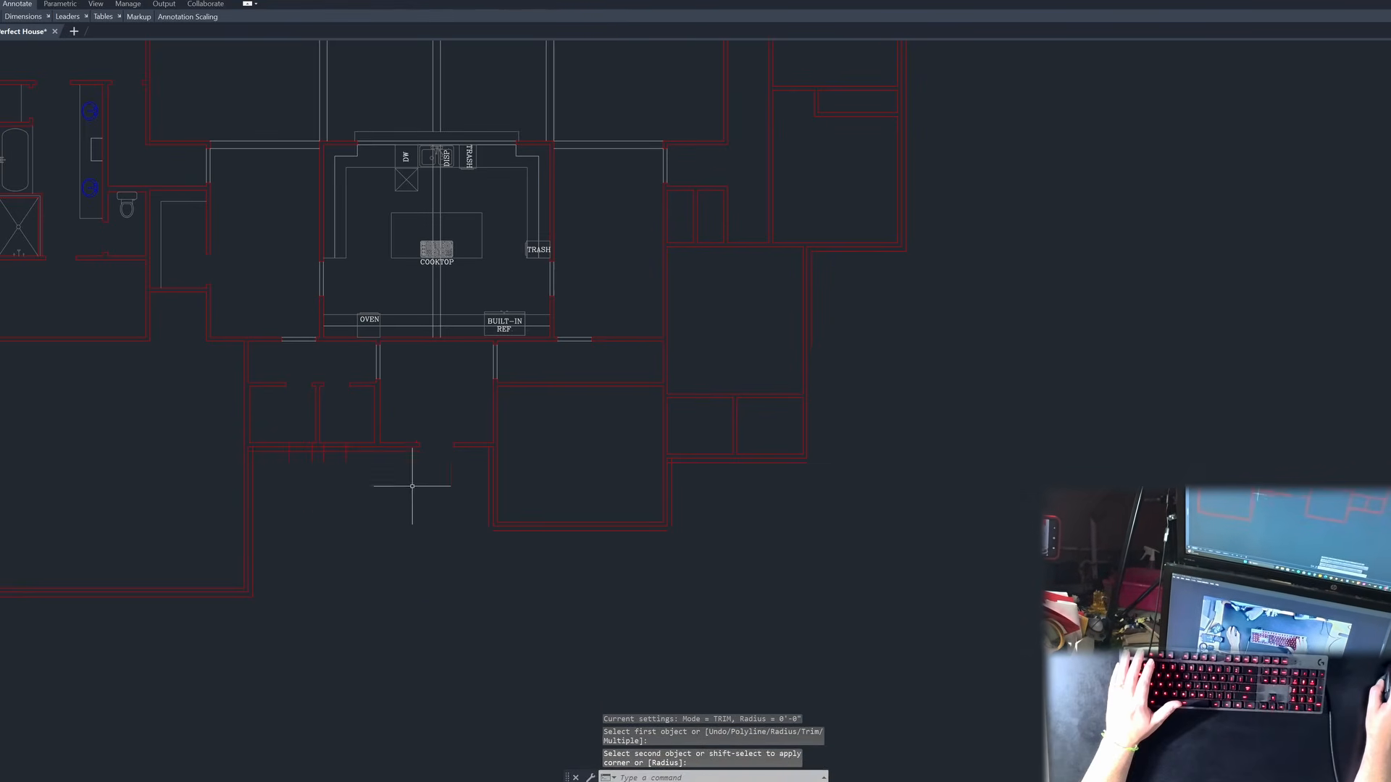
key(space)
click(408, 451)
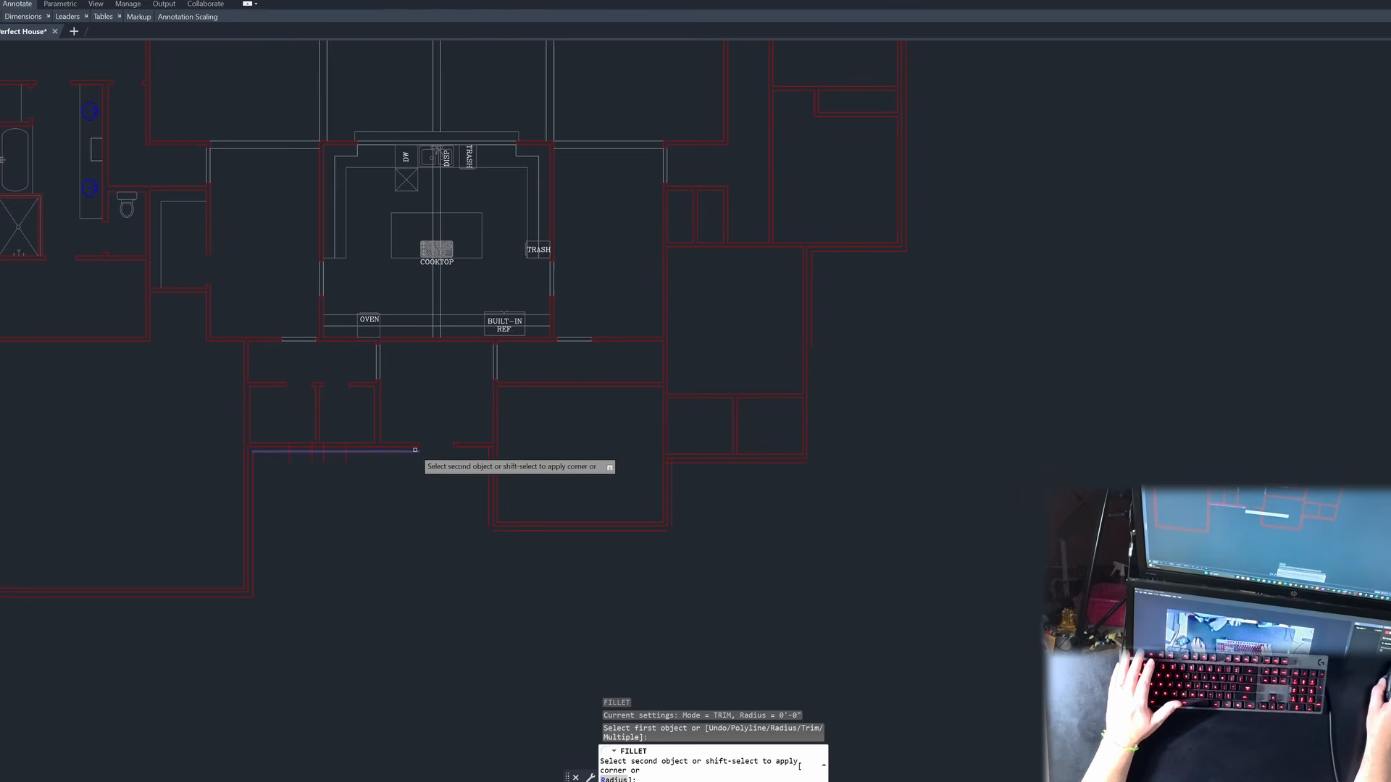
click(487, 474)
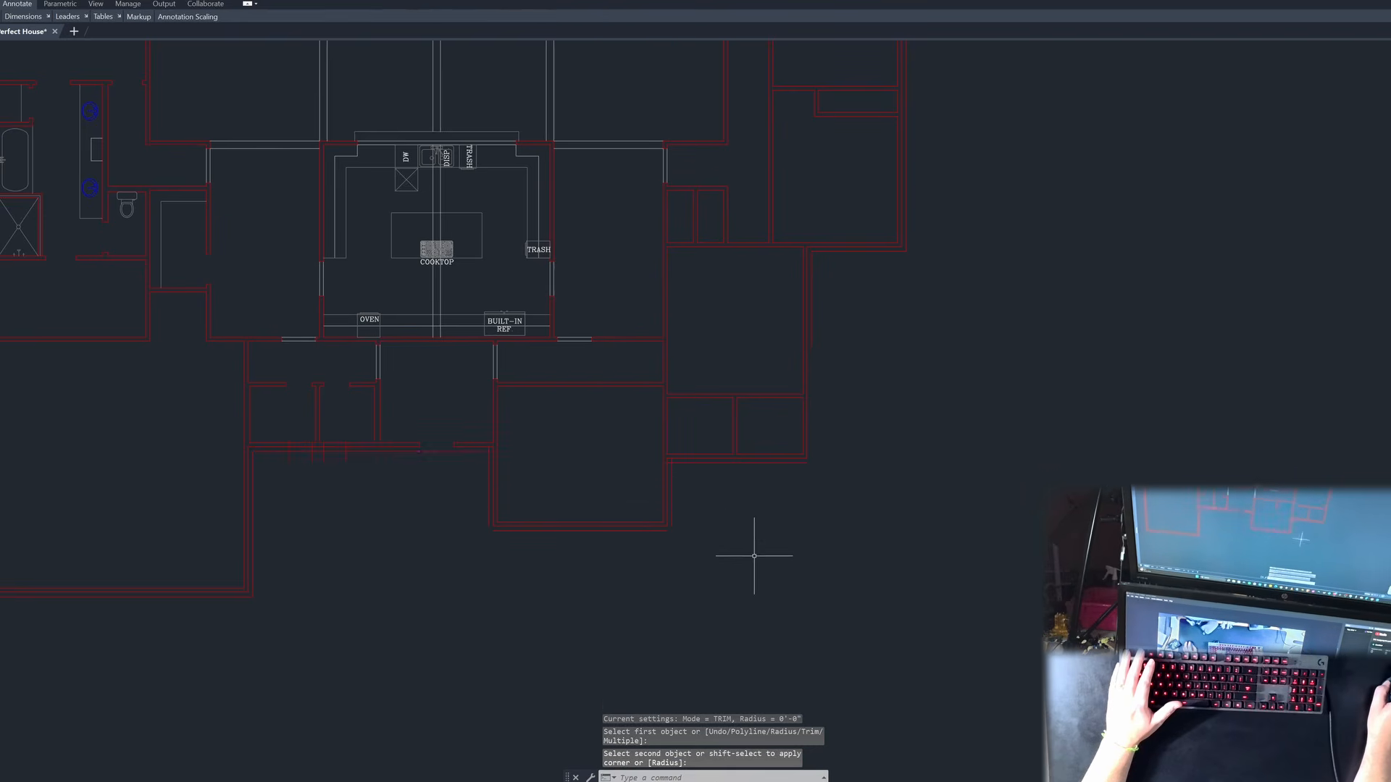
Step: Fillet the outer lines at both lower corners of the projecting room beside the entry
scroll(755, 559, up, 2)
key(space)
click(330, 500)
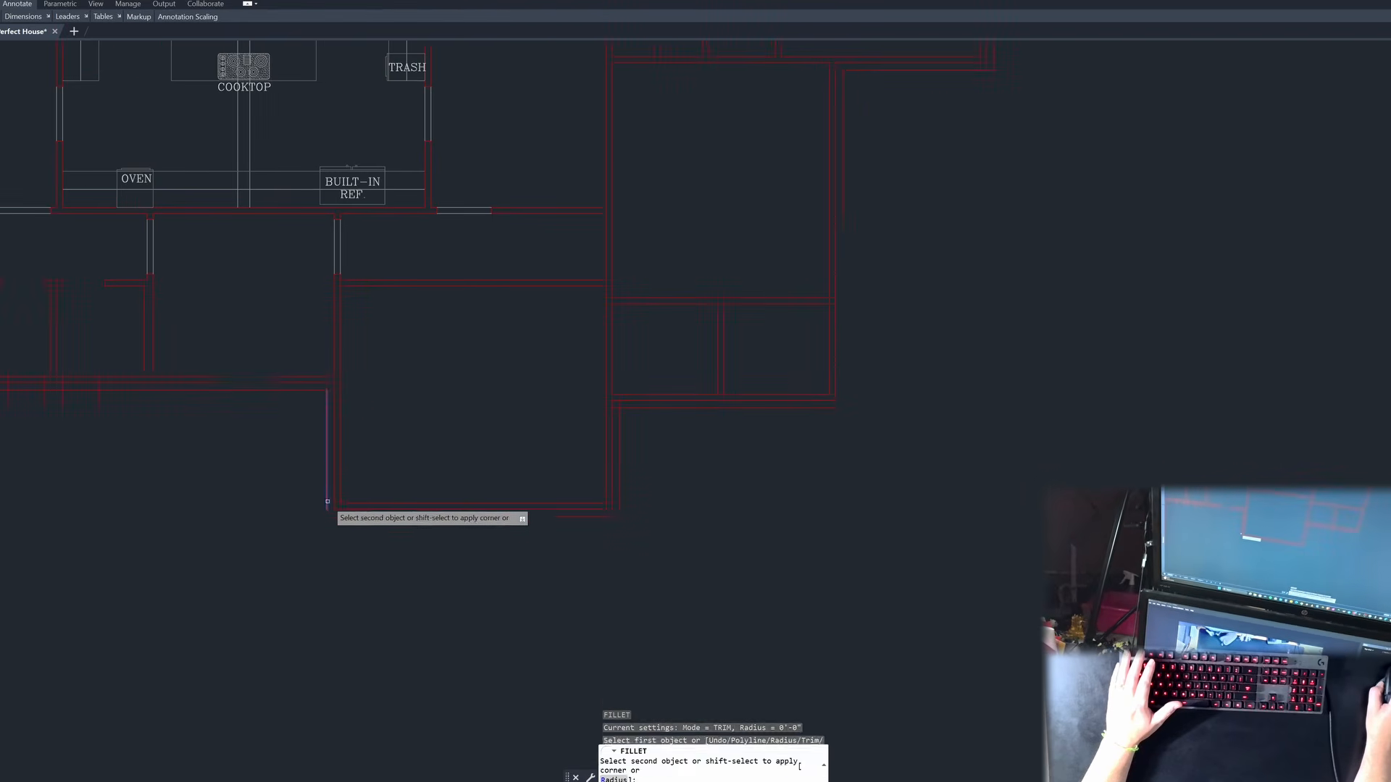
click(332, 516)
key(space)
click(603, 514)
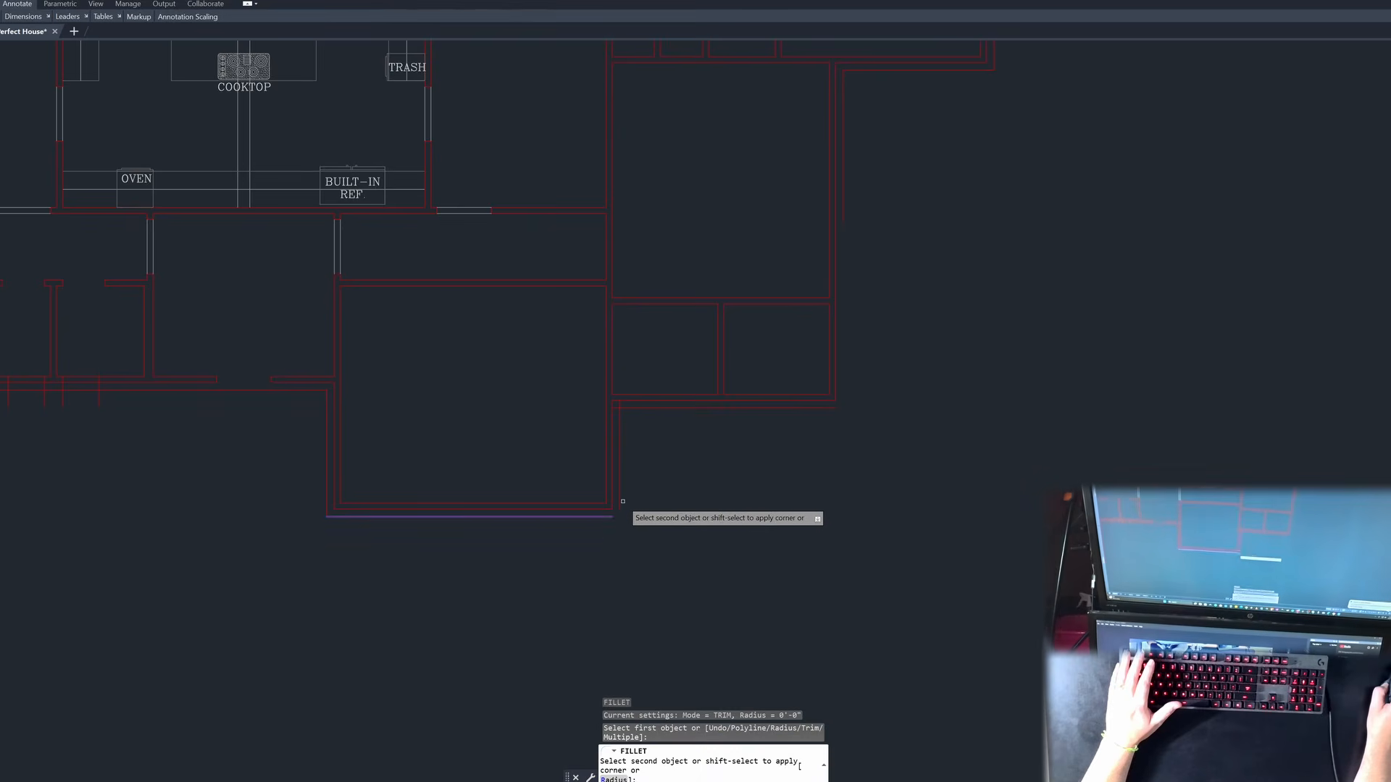
click(620, 500)
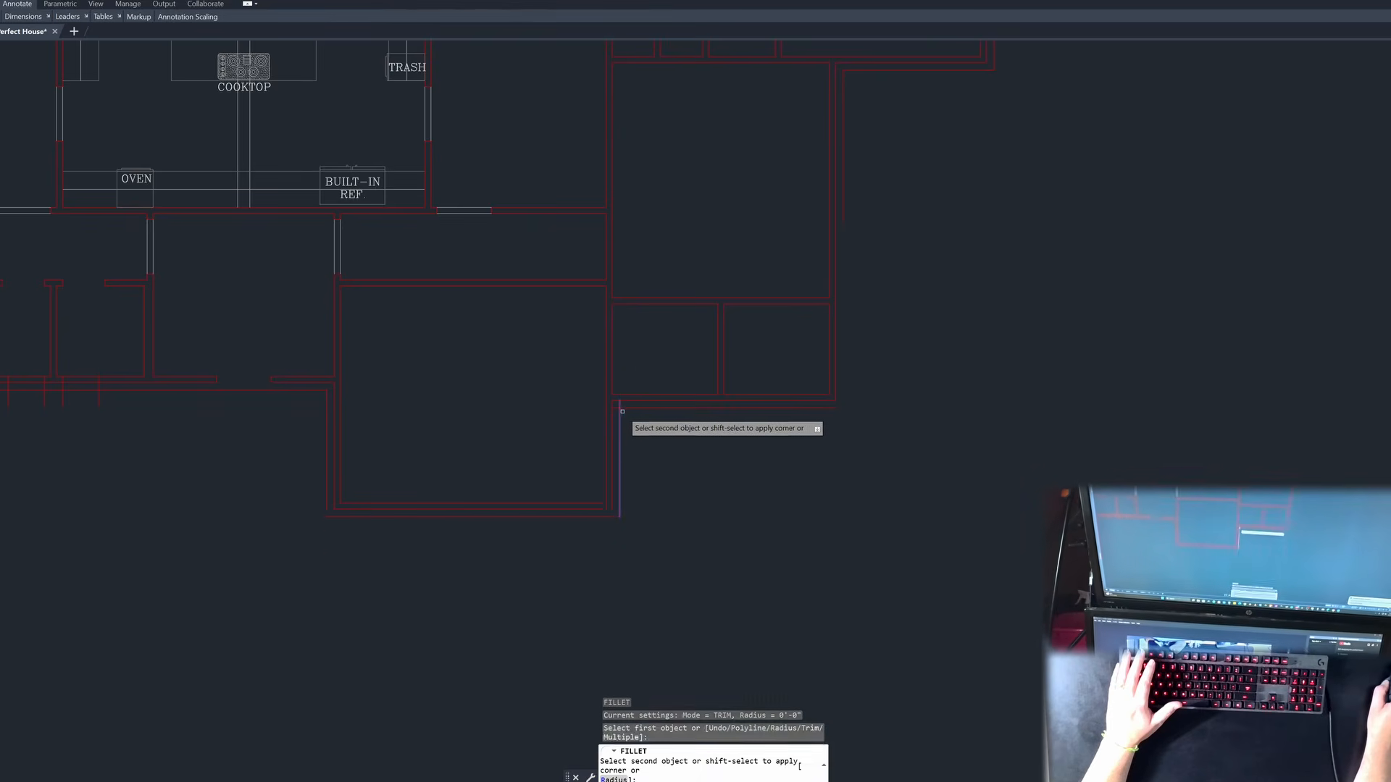
Step: Fillet the outer lines at the inside and lower-right corners of the two small rooms in the right wing
key(space)
click(833, 409)
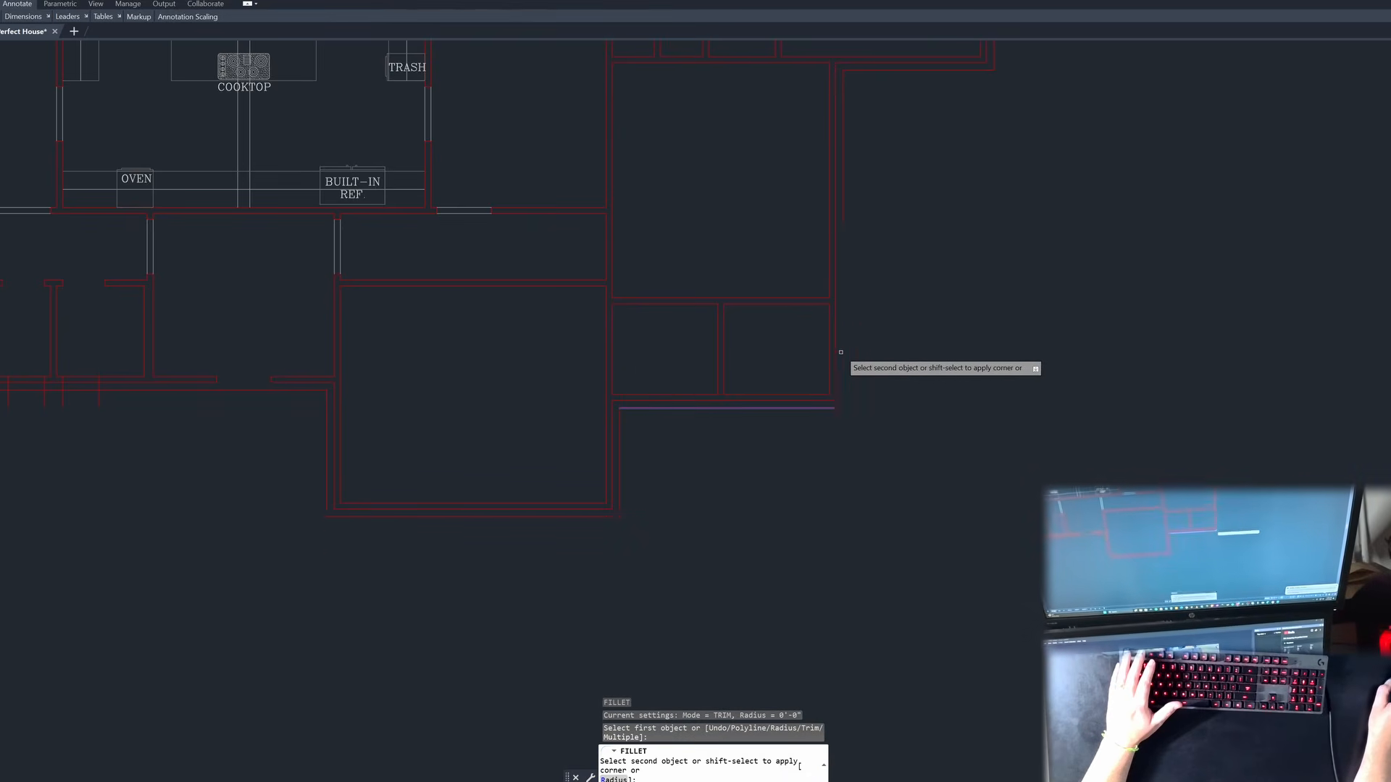
click(843, 204)
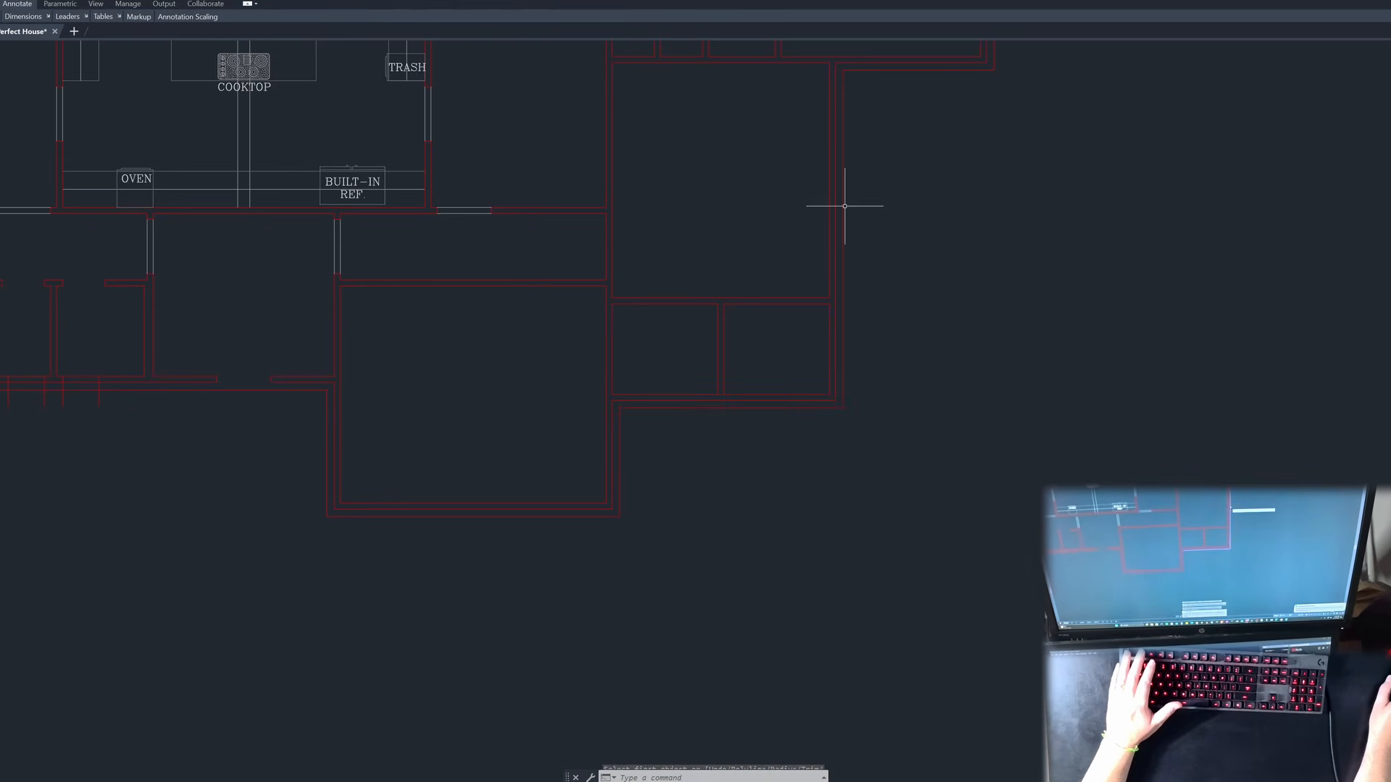
scroll(711, 356, down, 4)
key(Escape)
key(Escape)
key(Escape)
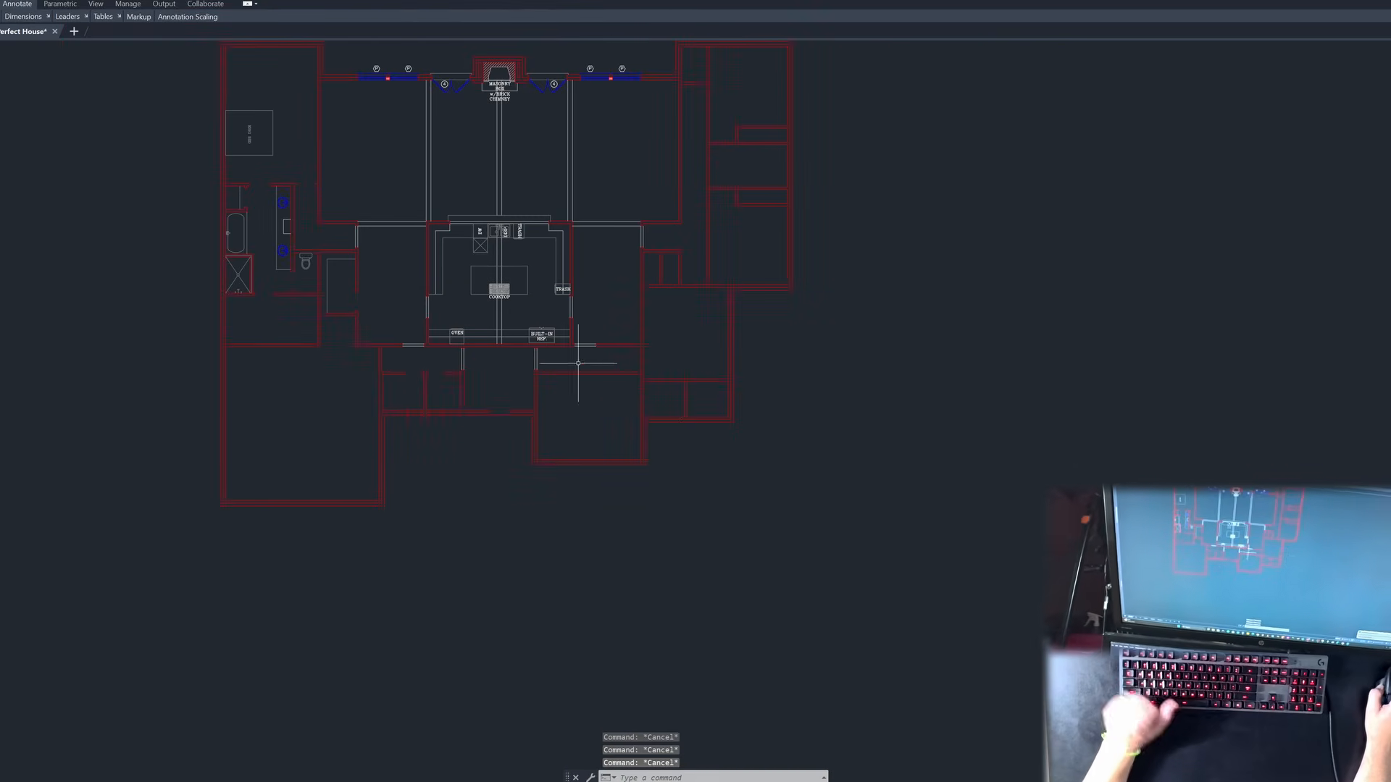
Step: Copy the inner and outer exterior lines meeting at the projecting room's lower-left corner 1' straight down
scroll(417, 445, up, 5)
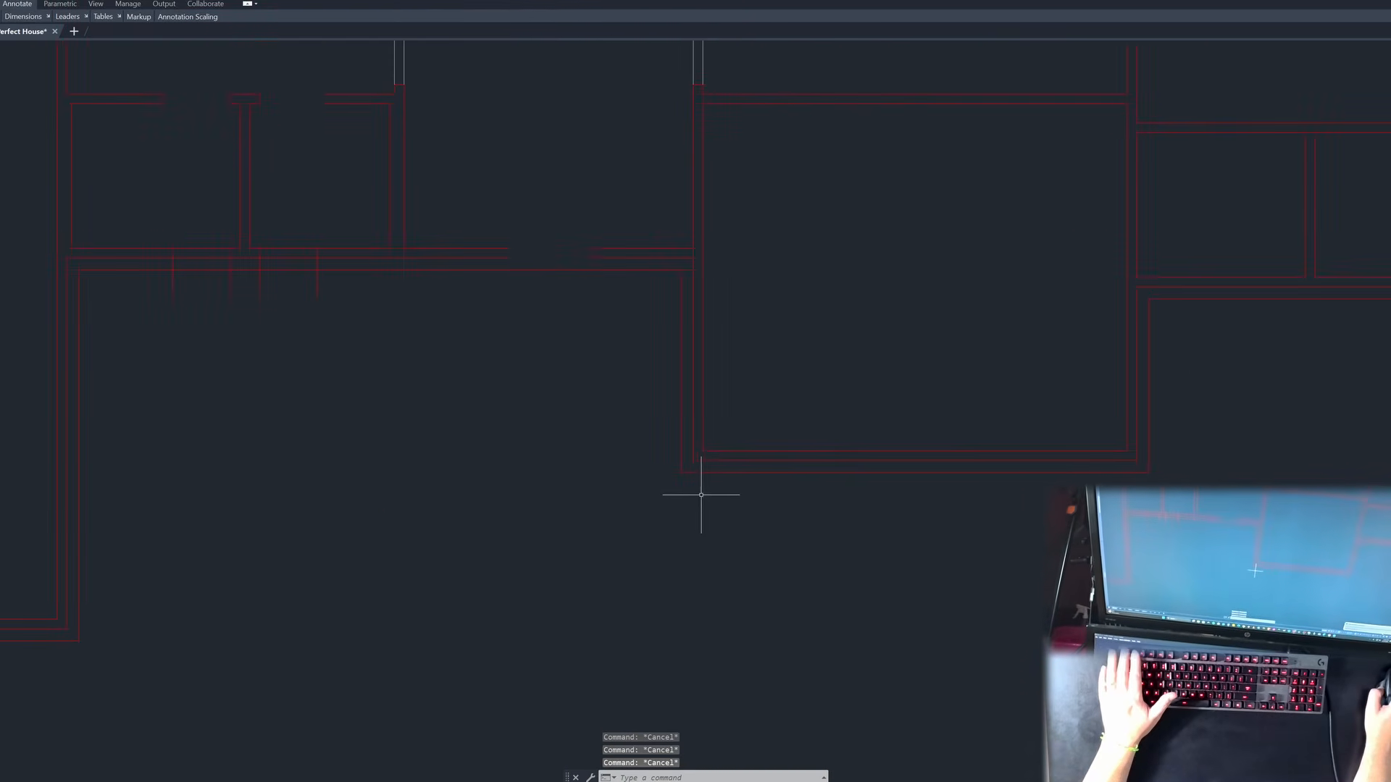
click(691, 498)
key(Escape)
key(Escape)
click(689, 497)
click(629, 455)
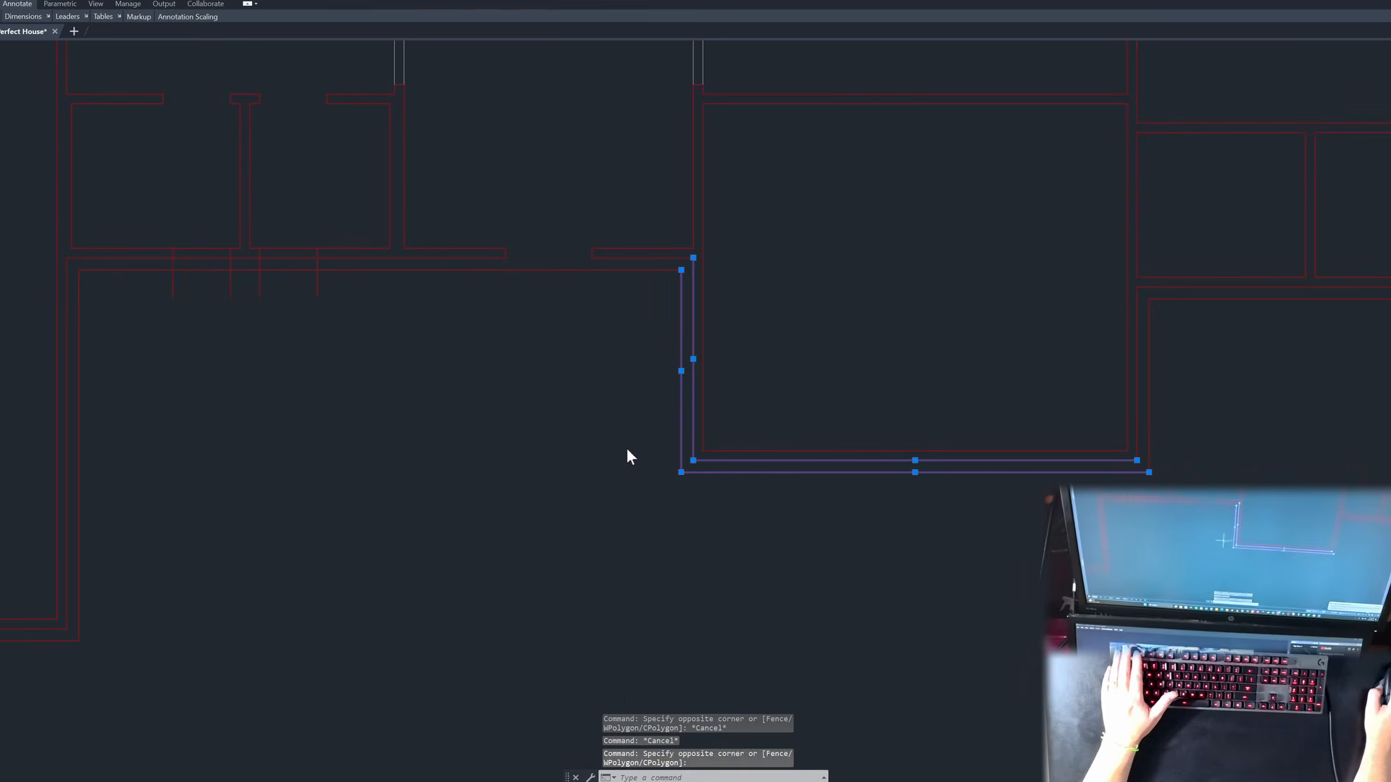
right_click(628, 449)
click(695, 546)
click(697, 541)
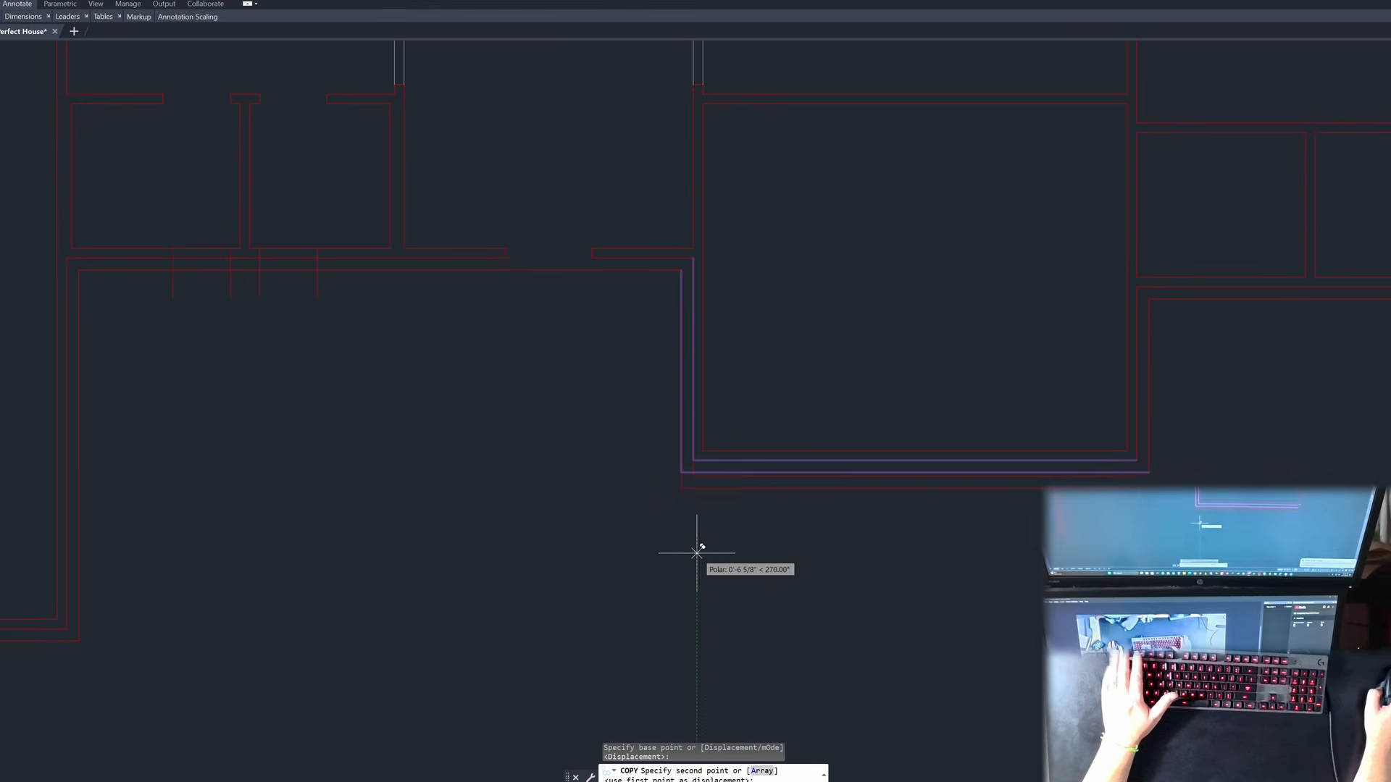
text(1')
key(Return)
key(Escape)
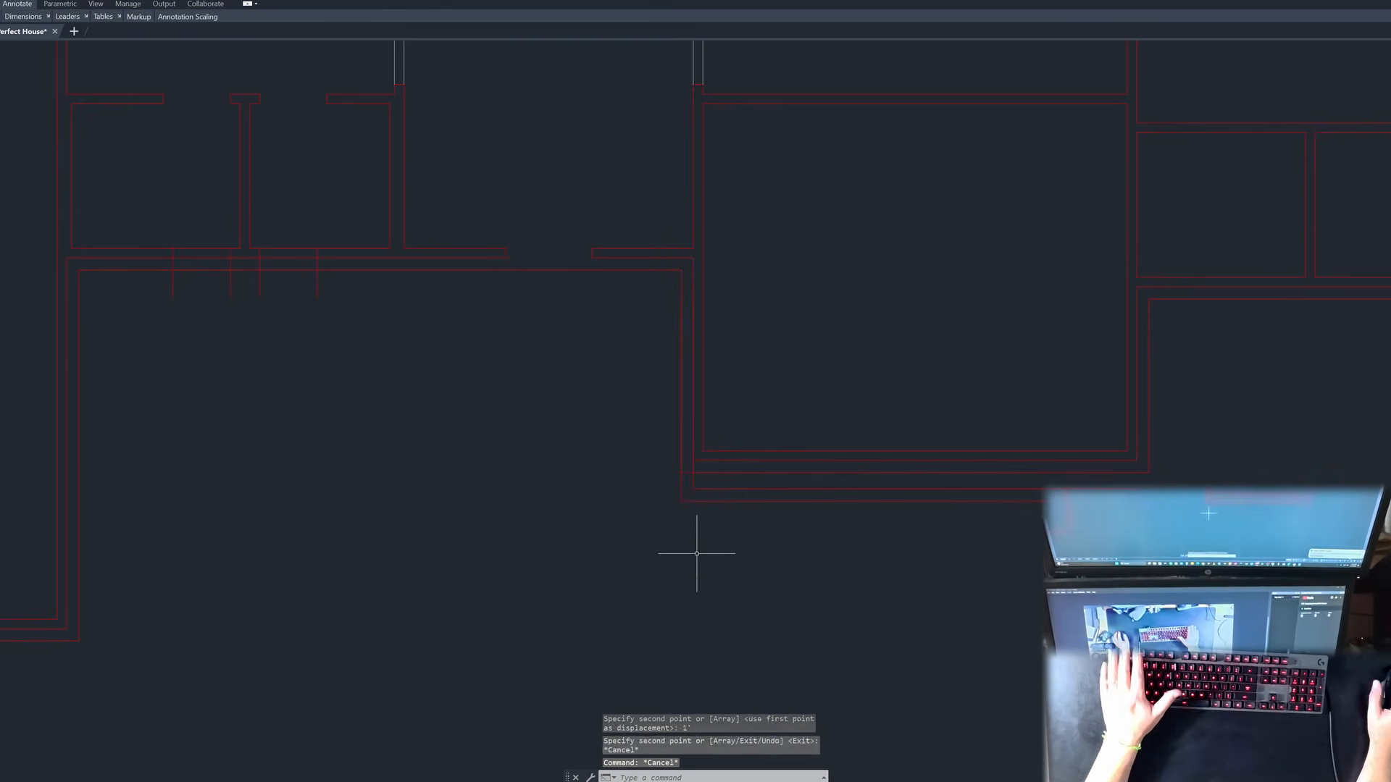
key(Escape)
key(Escape)
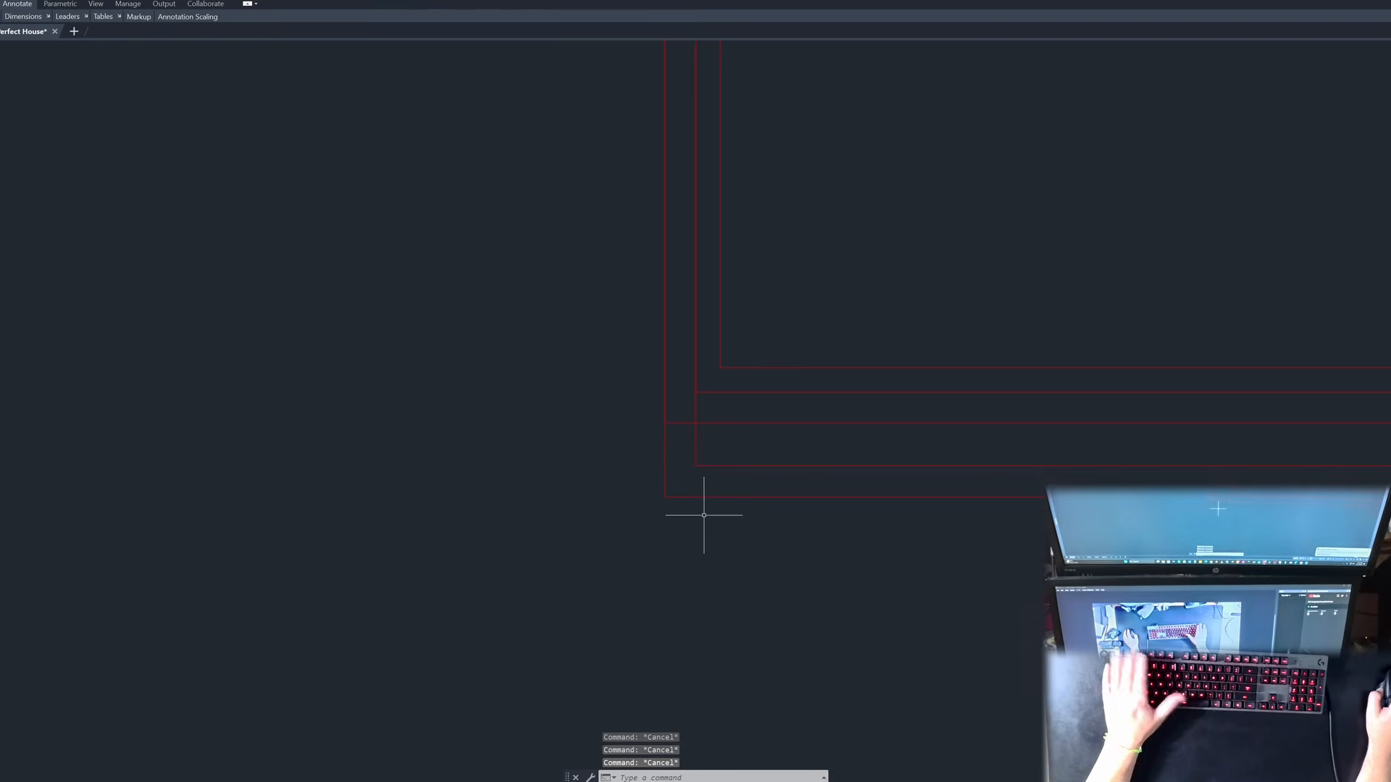
Step: Mirror the two vertical exterior lines about a vertical axis 7" in from the outer corner, keeping the originals
text(mi)
key(space)
click(720, 450)
click(636, 453)
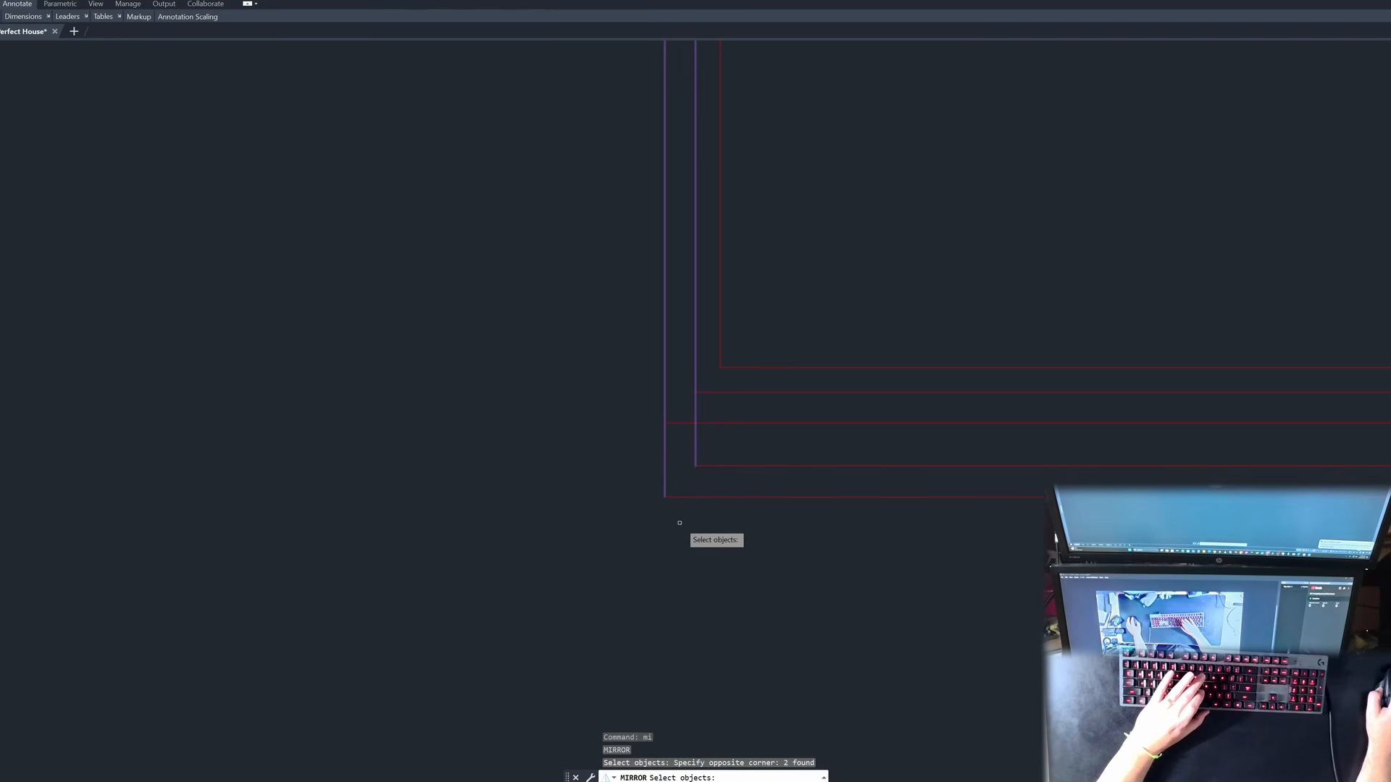
key(space)
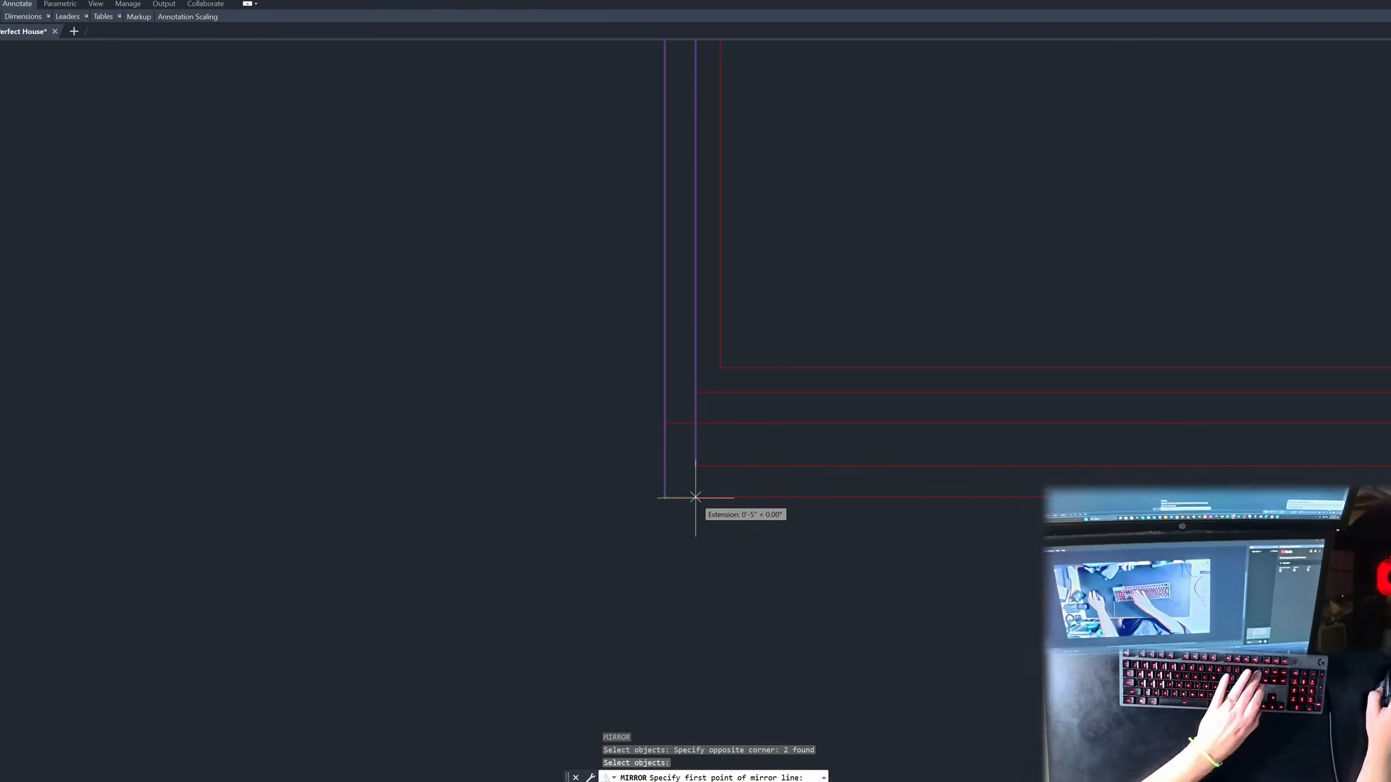
text(7)
key(Return)
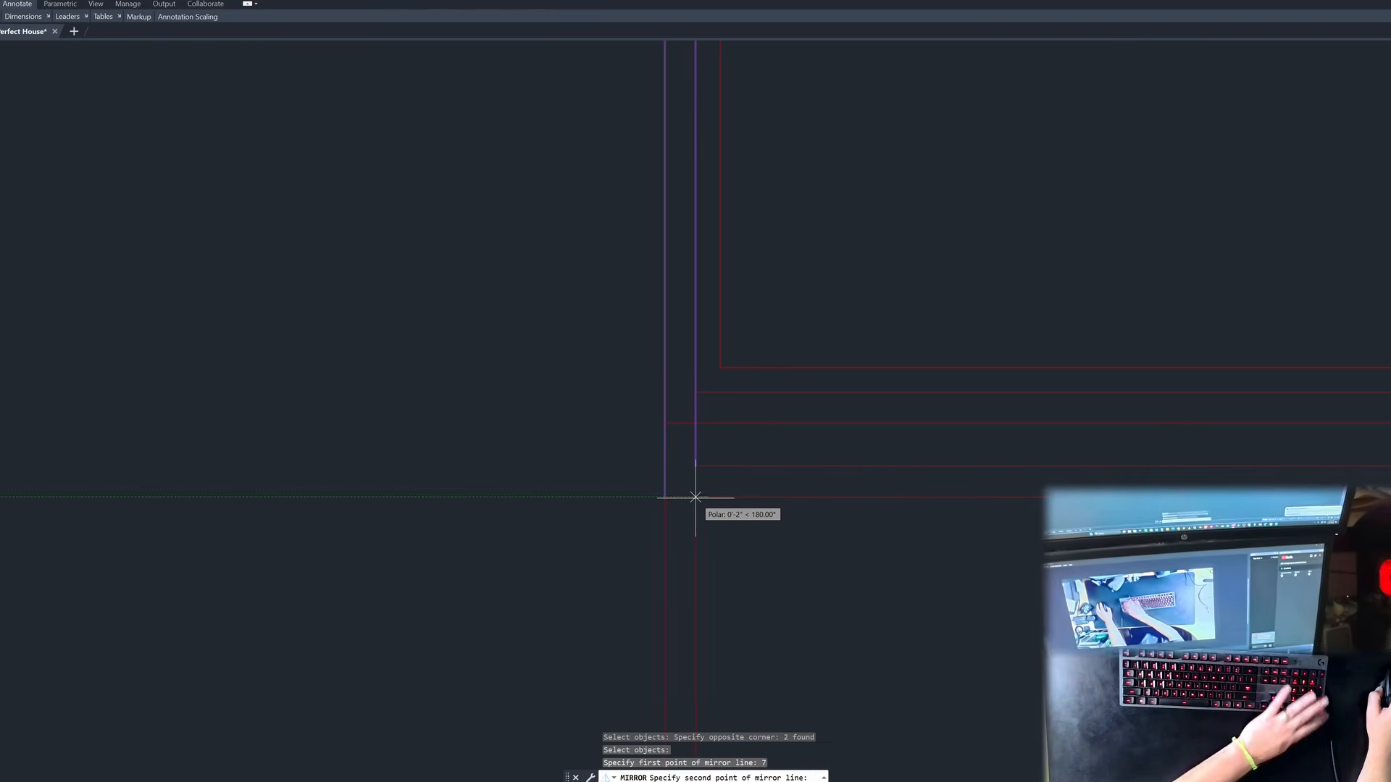
click(708, 460)
key(Escape)
Step: Fillet the copied horizontal lines with the mirrored vertical lines to close the end of the short wall extension
text(f)
key(Return)
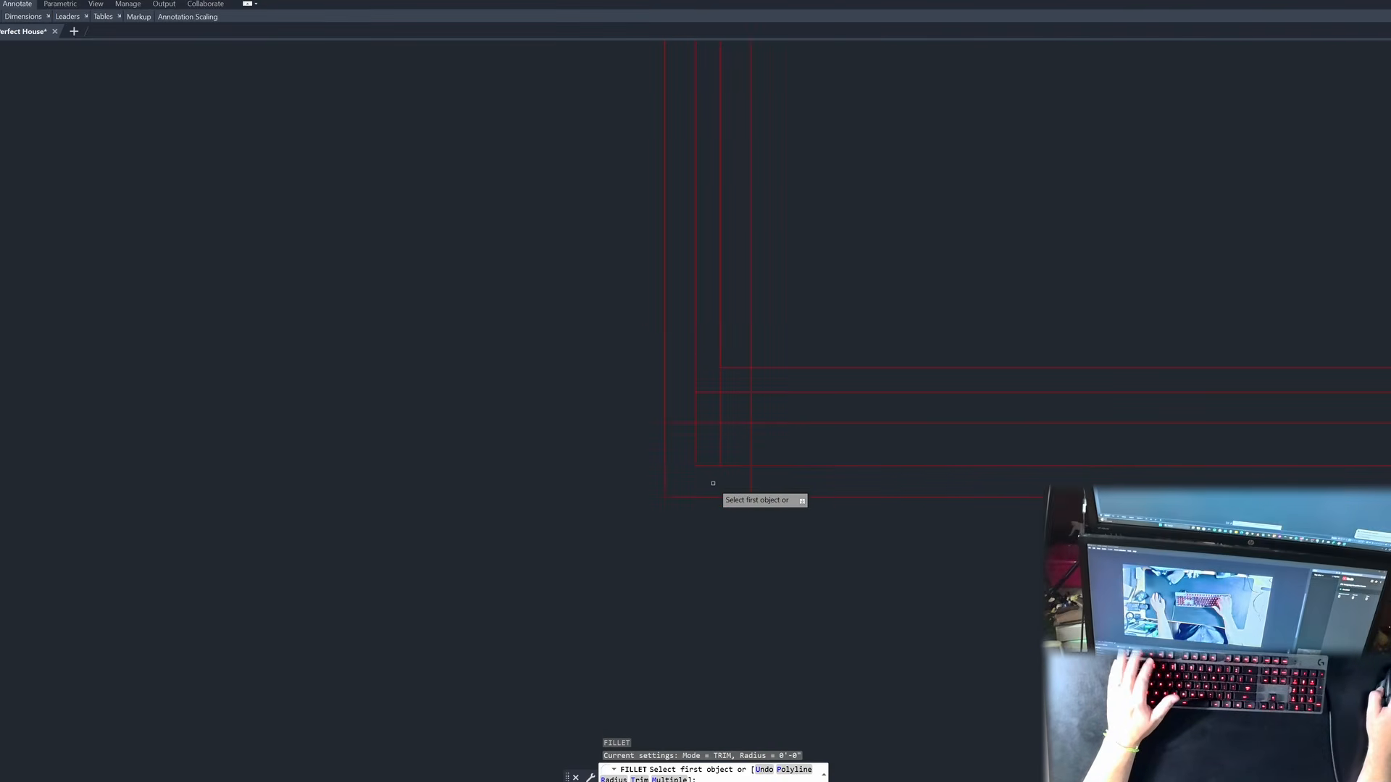
click(710, 465)
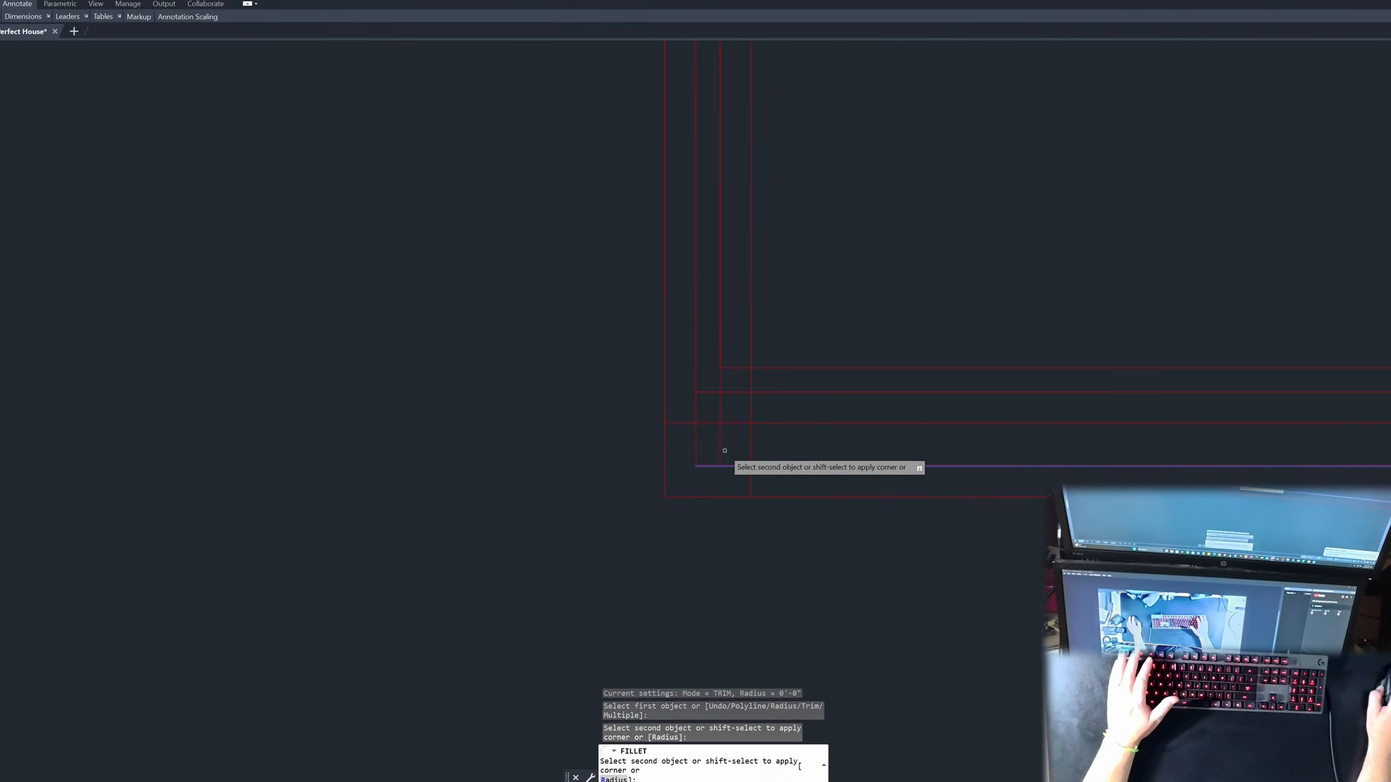
click(719, 449)
text(f)
key(Return)
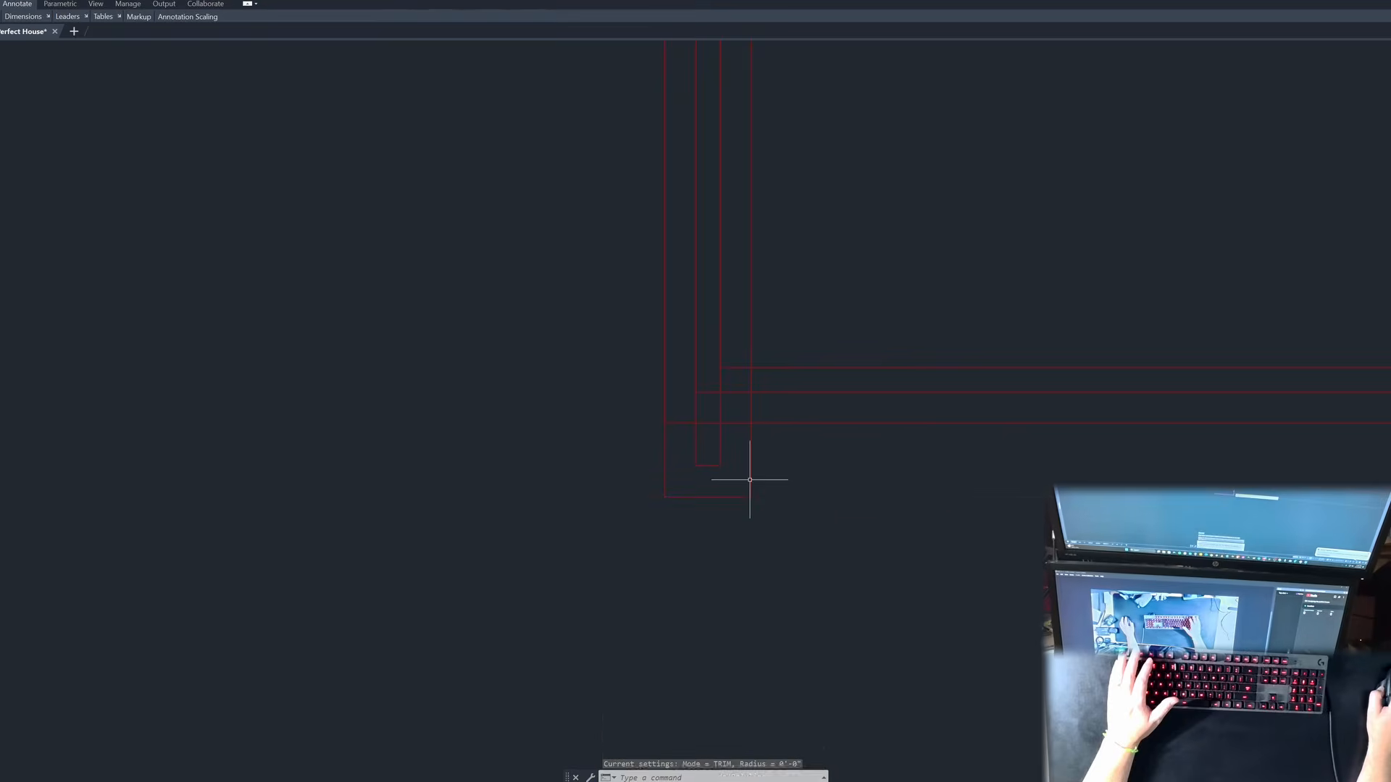
Step: Fillet the mirrored vertical lines with the room's original inner and outer horizontal exterior lines
click(751, 444)
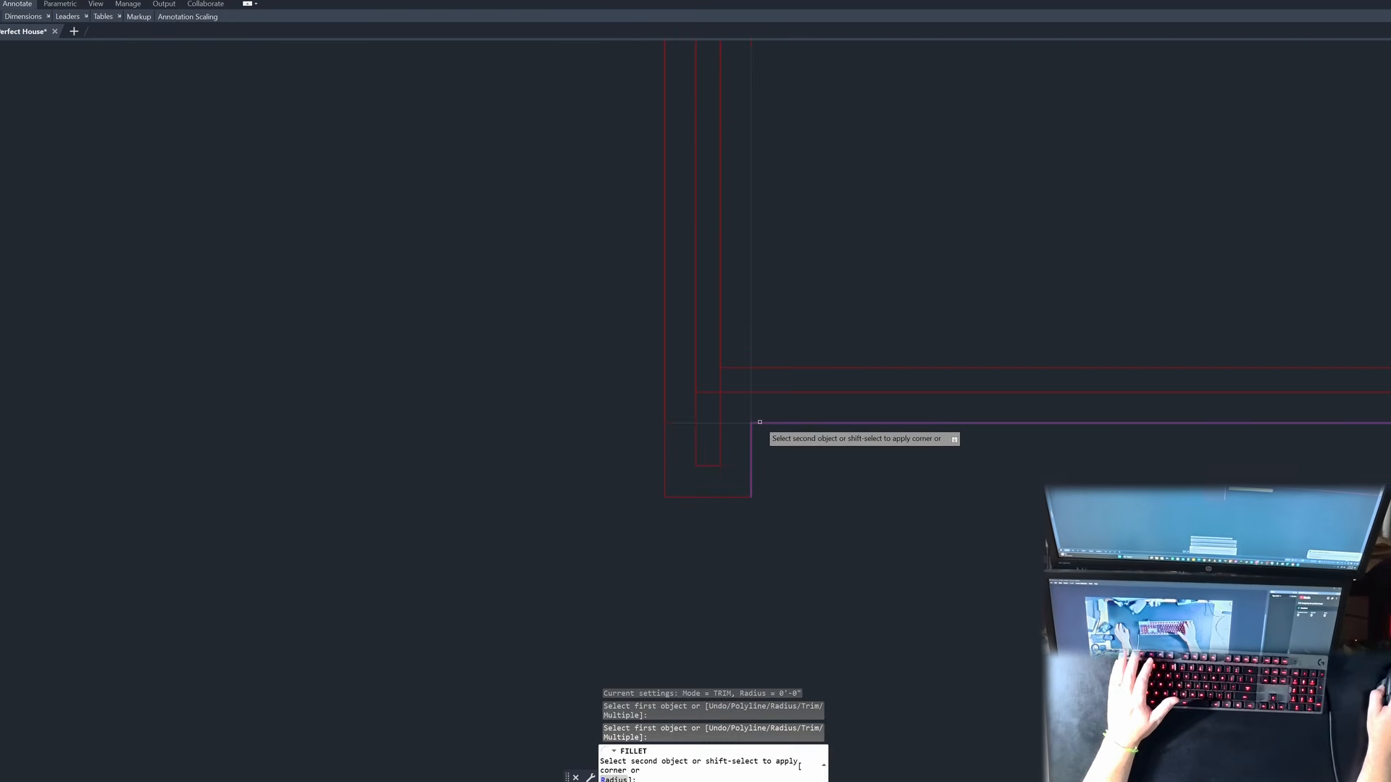
click(760, 424)
text(f)
key(Return)
click(723, 394)
key(Escape)
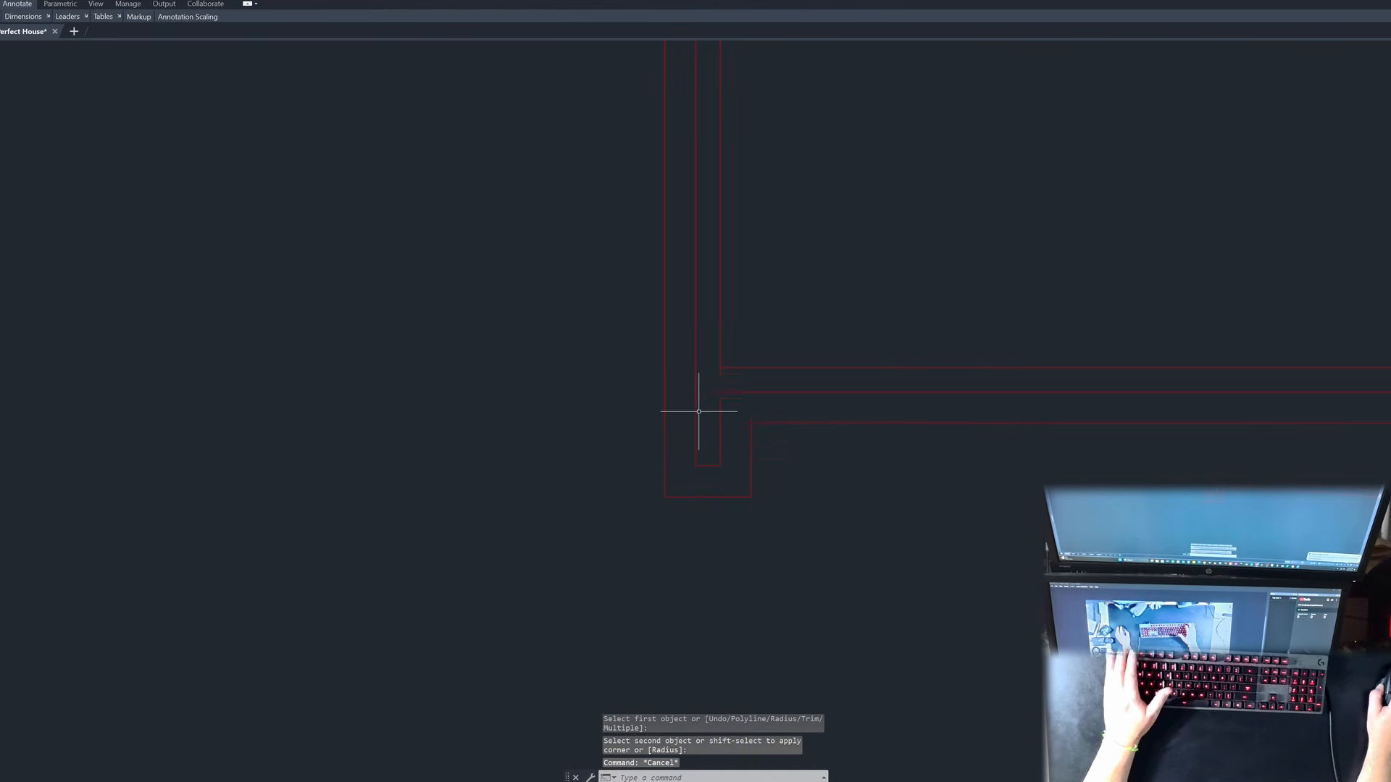
Step: Erase the two copied vertical lines on the entry side of the short wall extension
click(703, 444)
click(622, 462)
key(Delete)
key(Escape)
key(Escape)
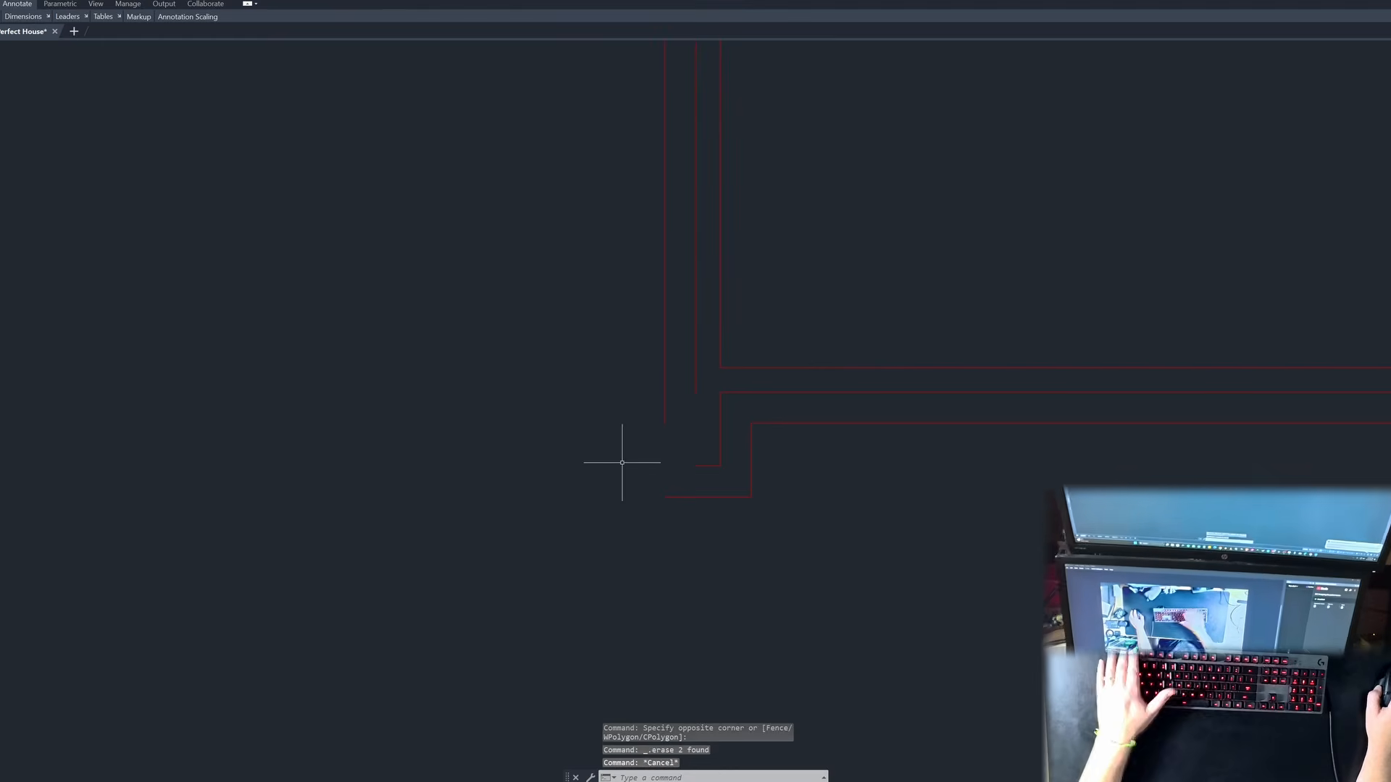
Step: Try erasing the two remaining vertical exterior lines on the entry side above the wall extension
text(e)
key(space)
click(701, 382)
click(629, 391)
key(space)
key(Escape)
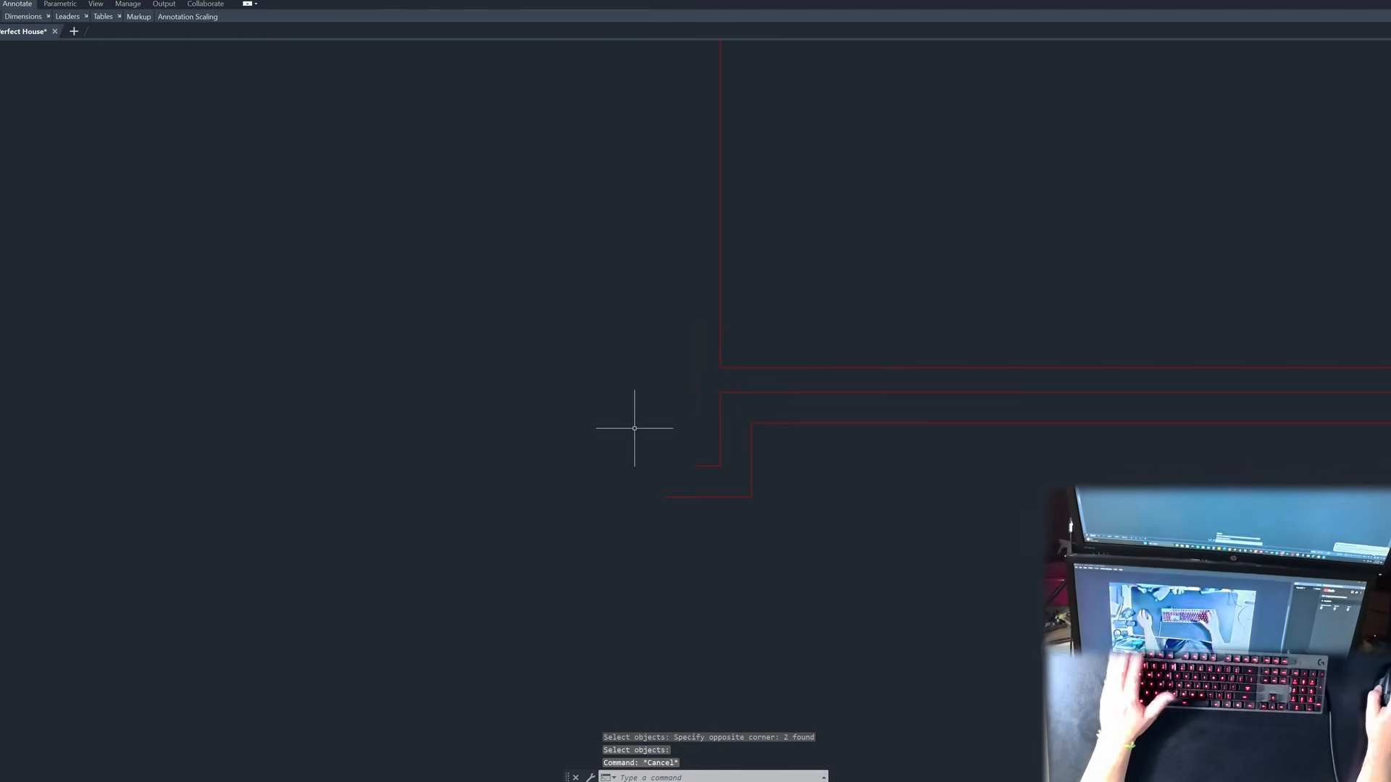
Step: Extend the two vertical exterior lines on the entry side down to the closing lines of the short wall extension
text(e)
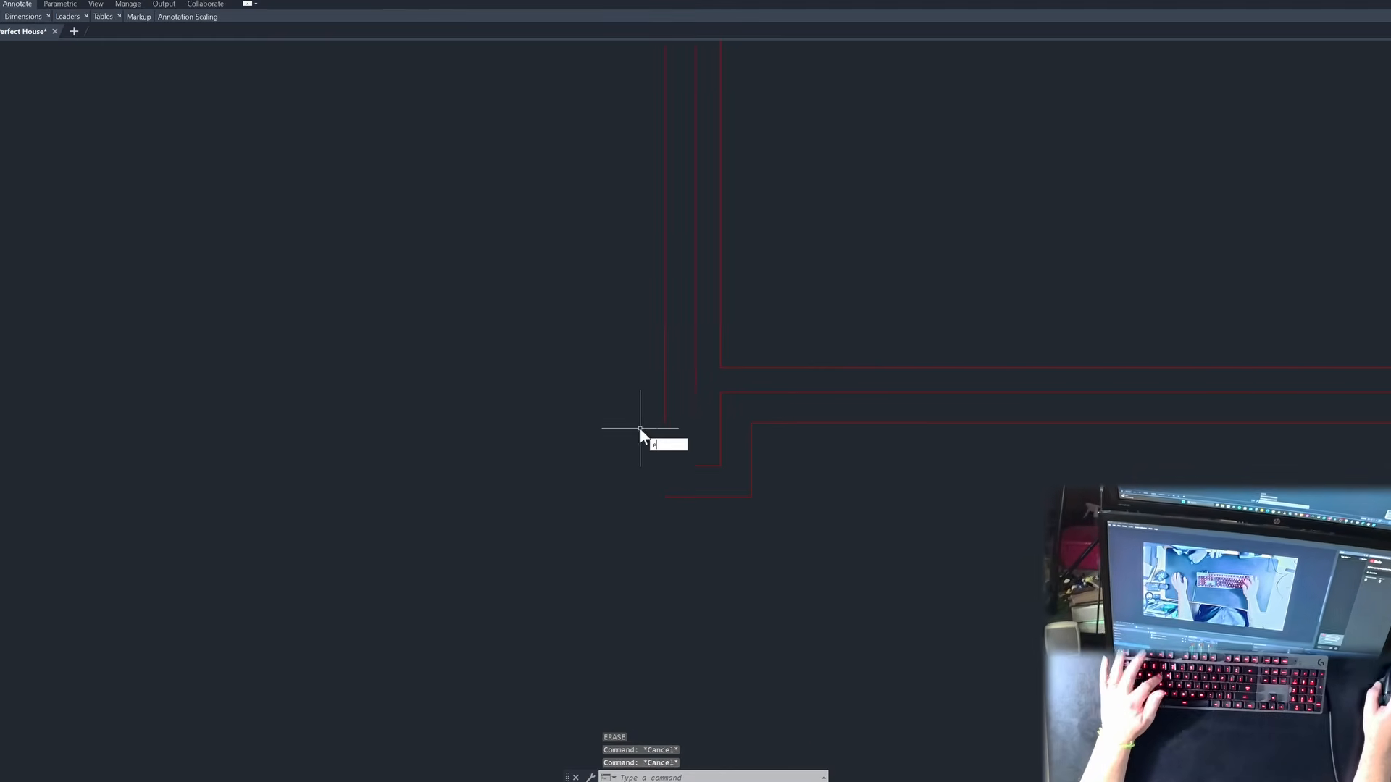
text(x)
key(space)
drag(708, 368, 642, 383)
key(space)
scroll(674, 516, down, 4)
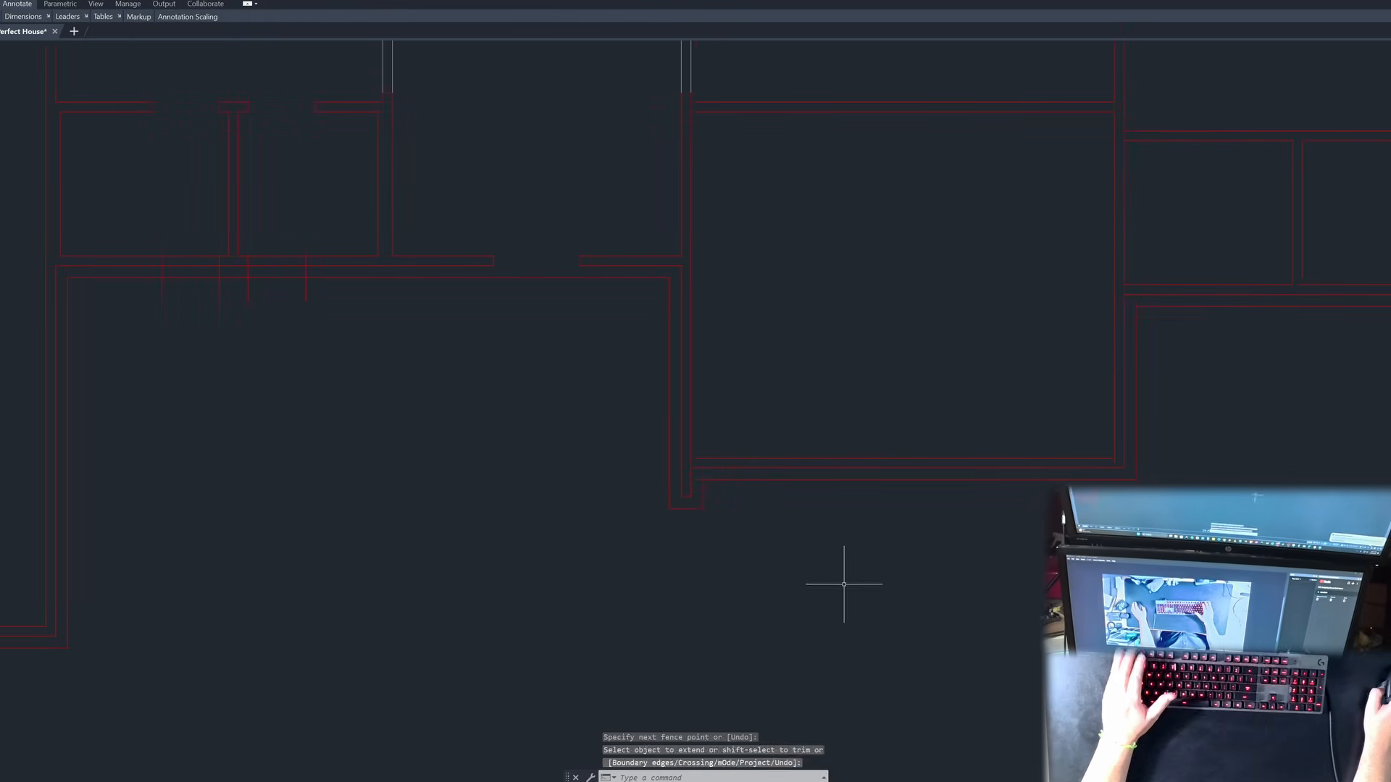
key(Escape)
key(Escape)
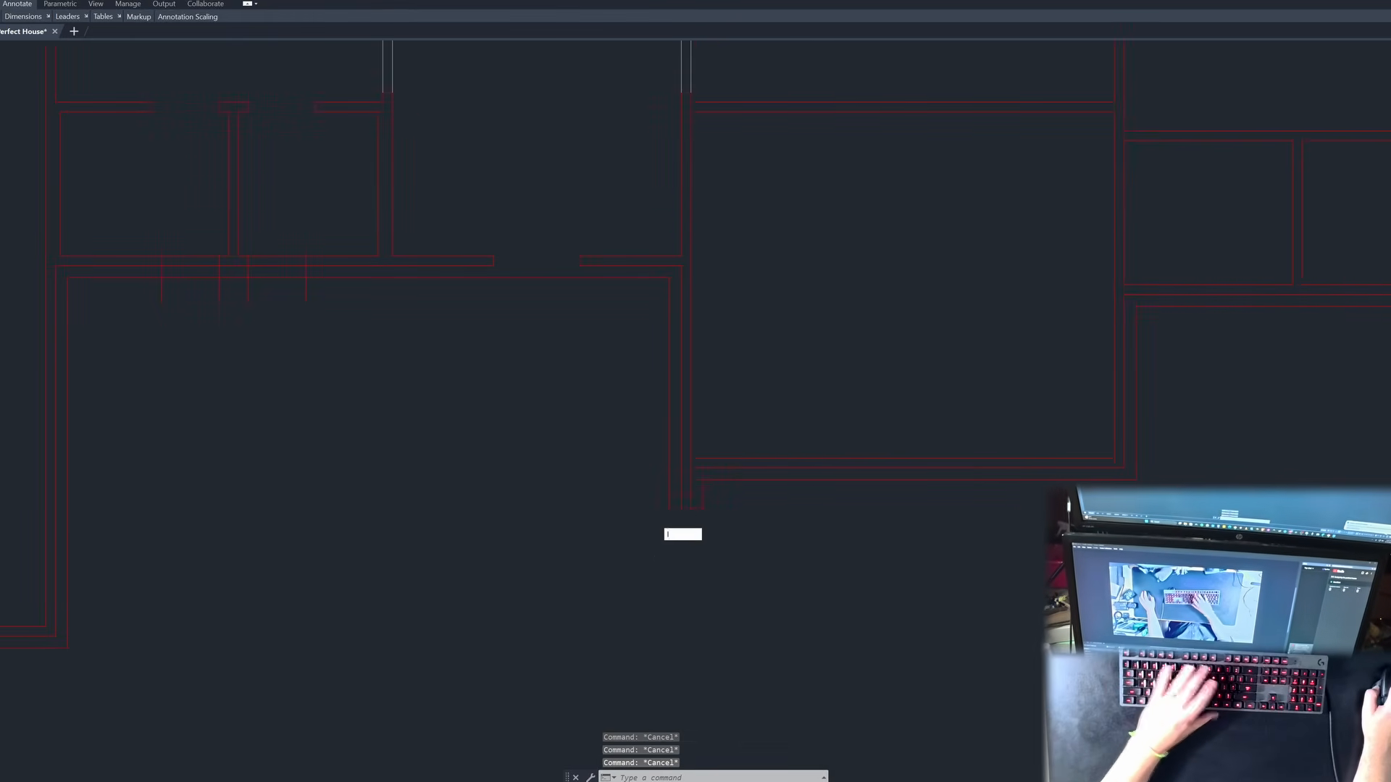
Step: Draw a horizontal line from the wall extension's lower outer corner toward the lower-left room, across the front of the entry
key(space)
click(663, 509)
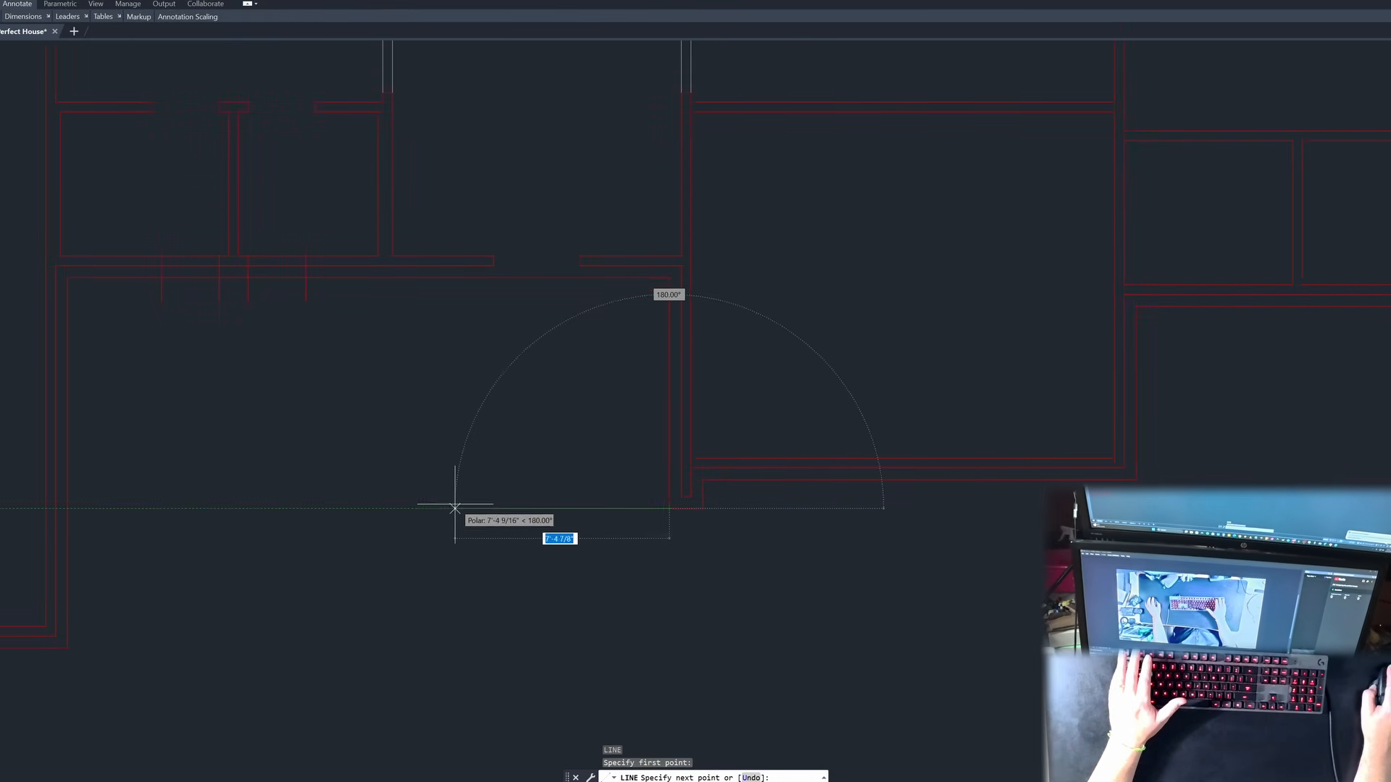
click(428, 508)
key(space)
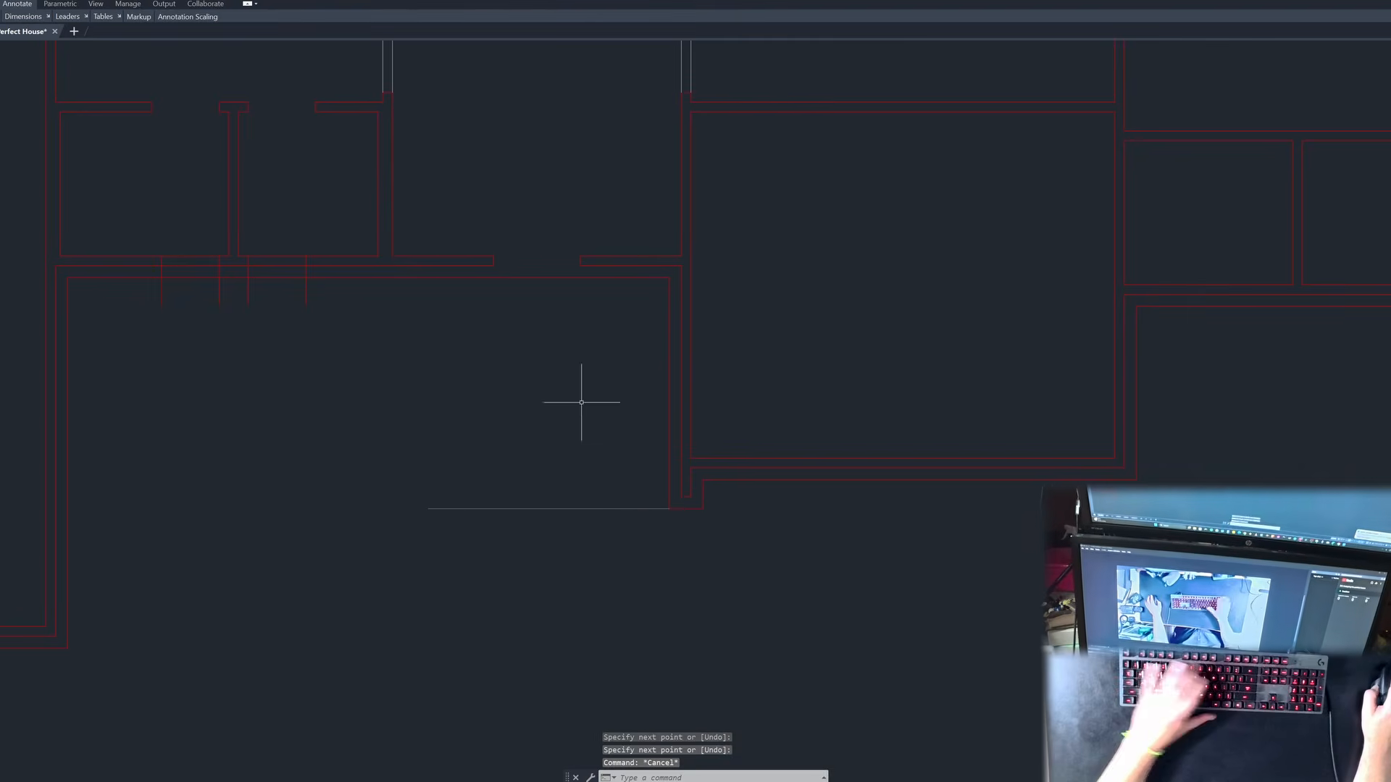
Step: Draw a horizontal line across the front door opening, between the upper ends of its two wall jambs
key(space)
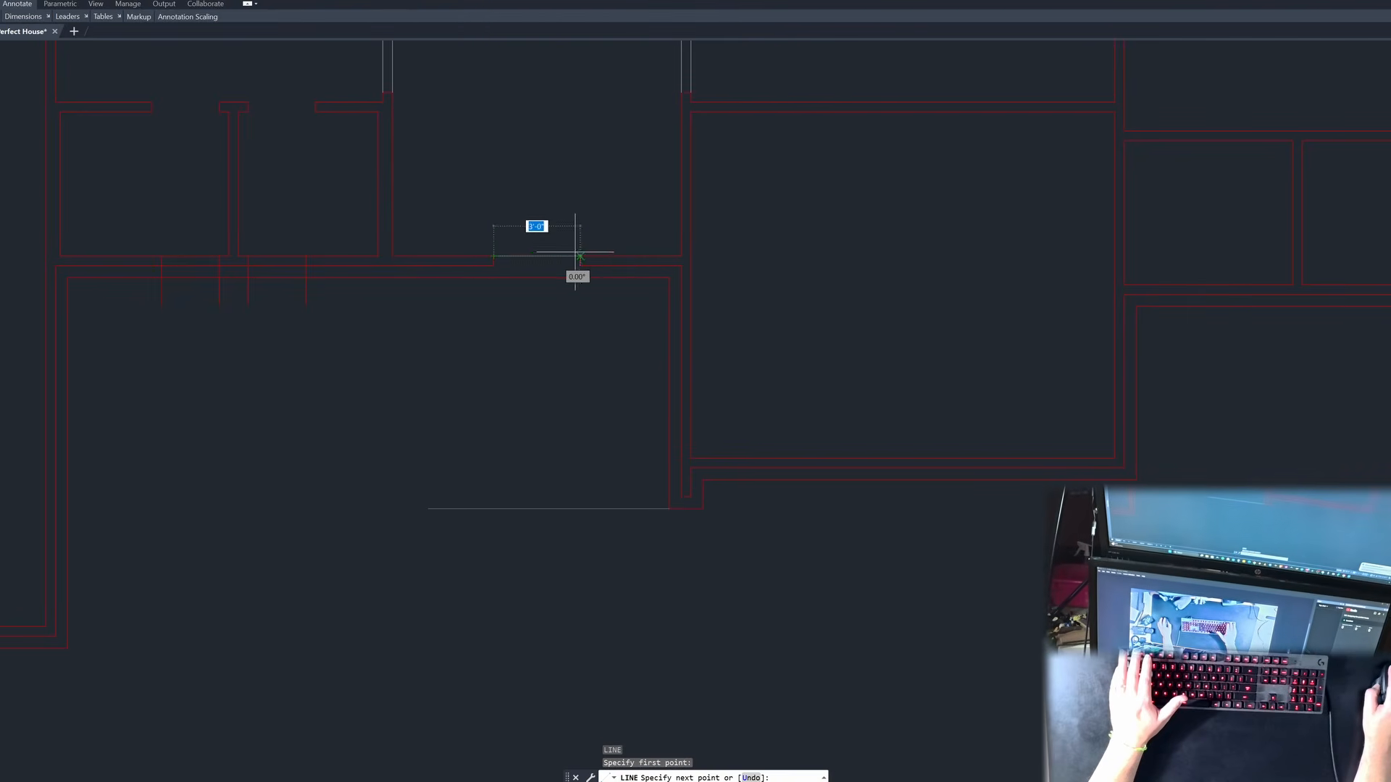
click(581, 256)
click(580, 256)
key(Escape)
Step: Mirror the short wall extension's end lines about a vertical axis through the door line's midpoint, keeping the originals
key(space)
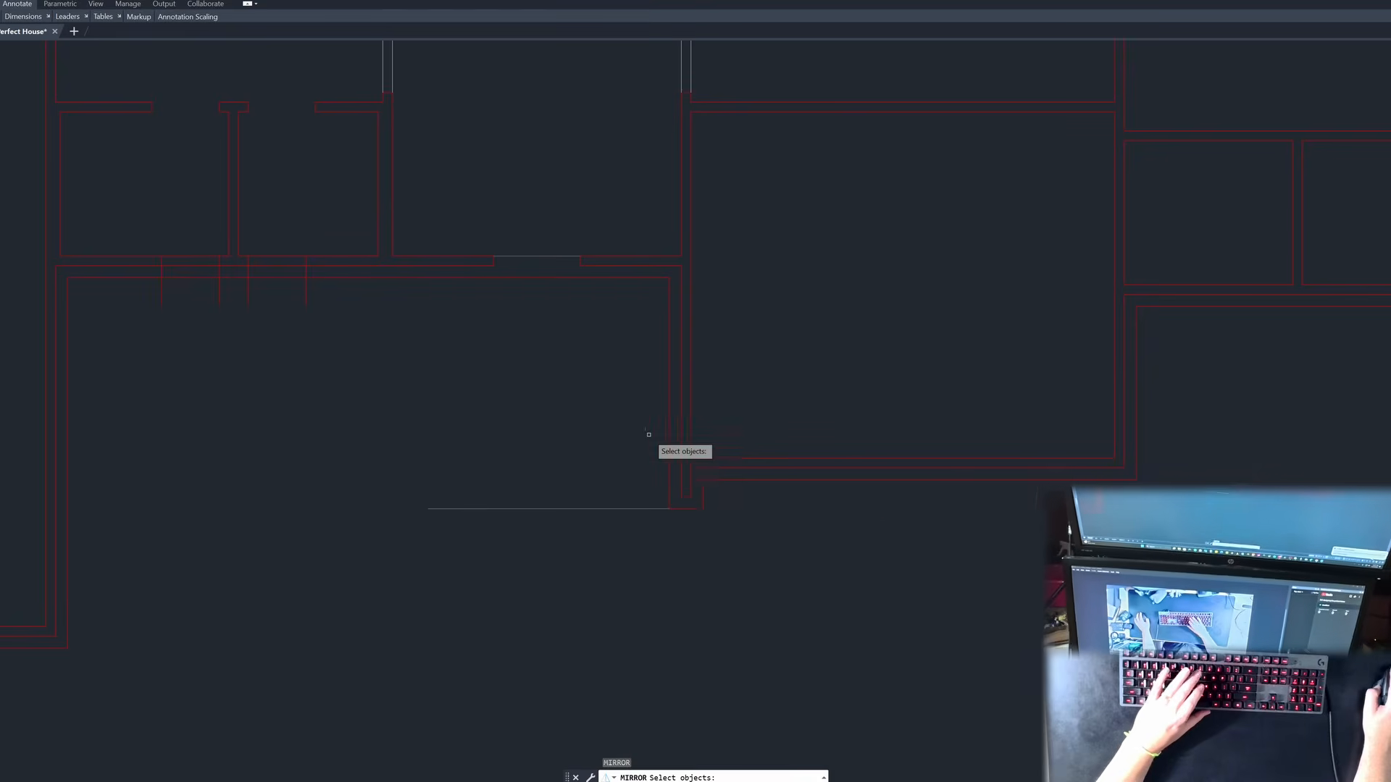
click(649, 436)
click(713, 561)
key(space)
click(537, 255)
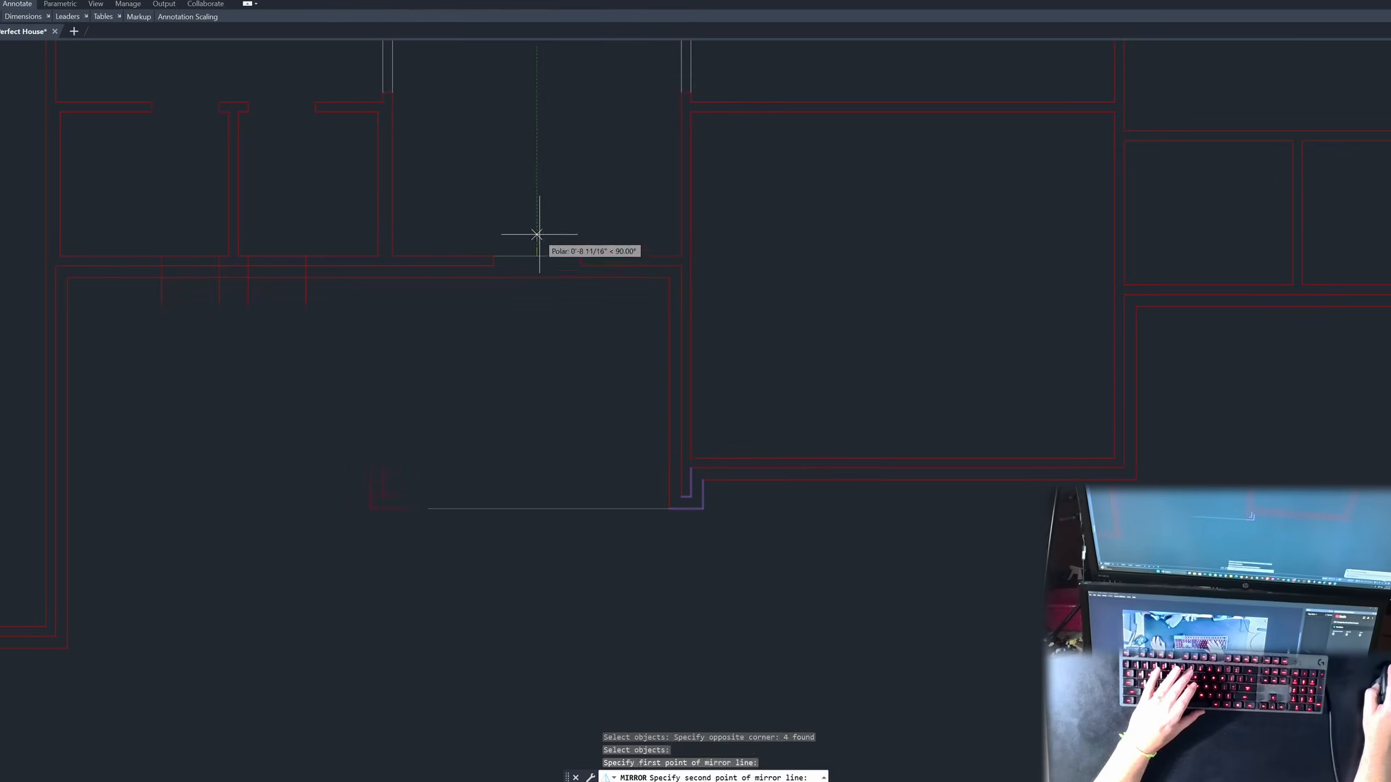
click(541, 236)
key(Escape)
Step: Mirror the copied extension's two vertical lines about a vertical axis through its bottom line's midpoint, keeping the originals
scroll(403, 529, up, 3)
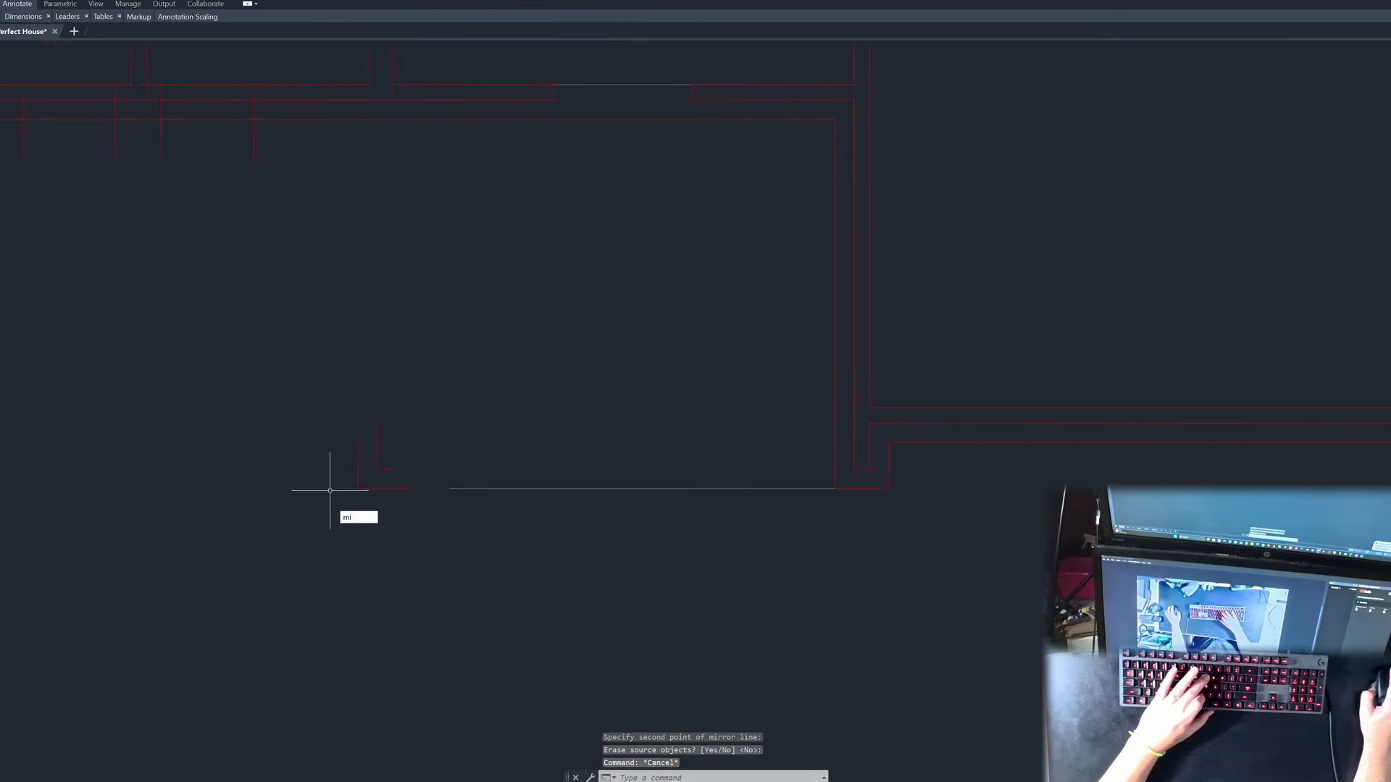
key(space)
scroll(337, 487, up, 4)
click(497, 406)
click(320, 380)
key(space)
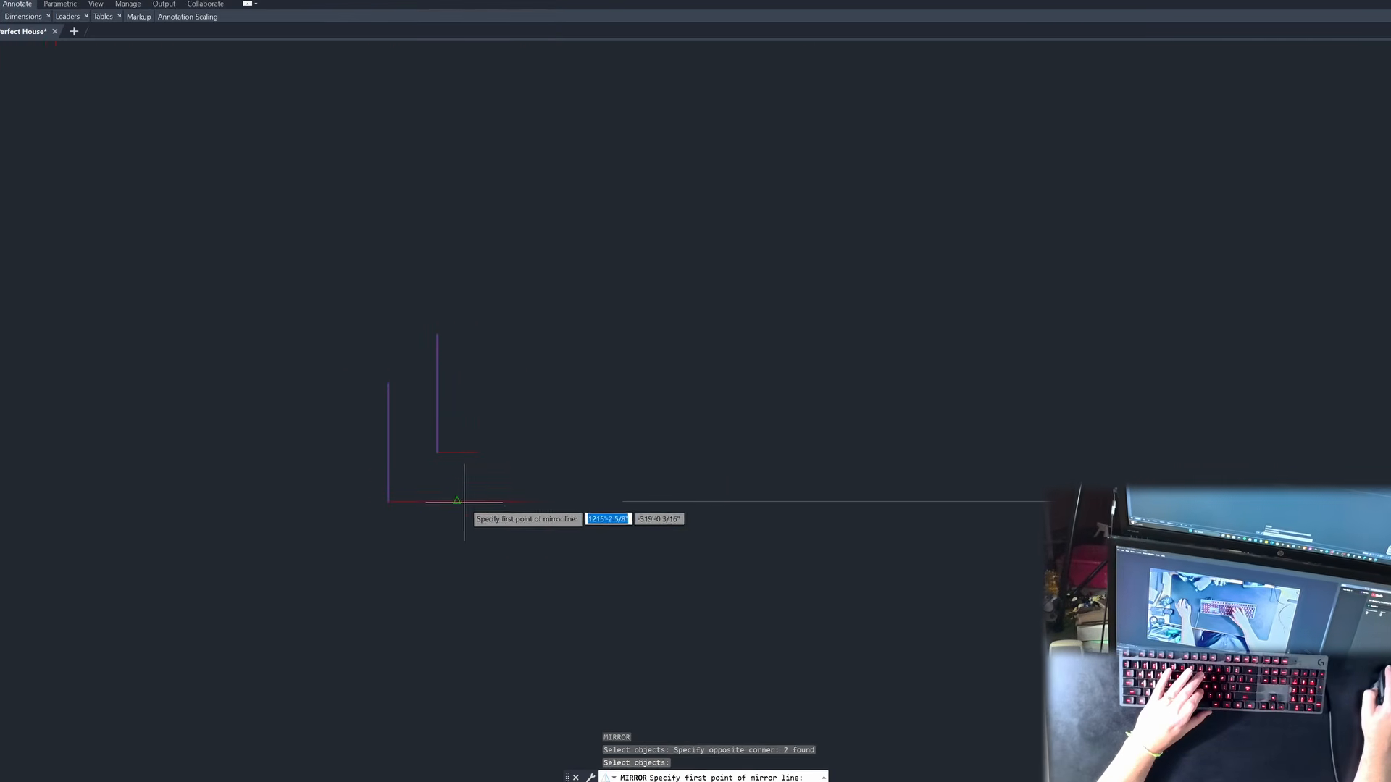
click(457, 501)
click(512, 419)
key(space)
key(Escape)
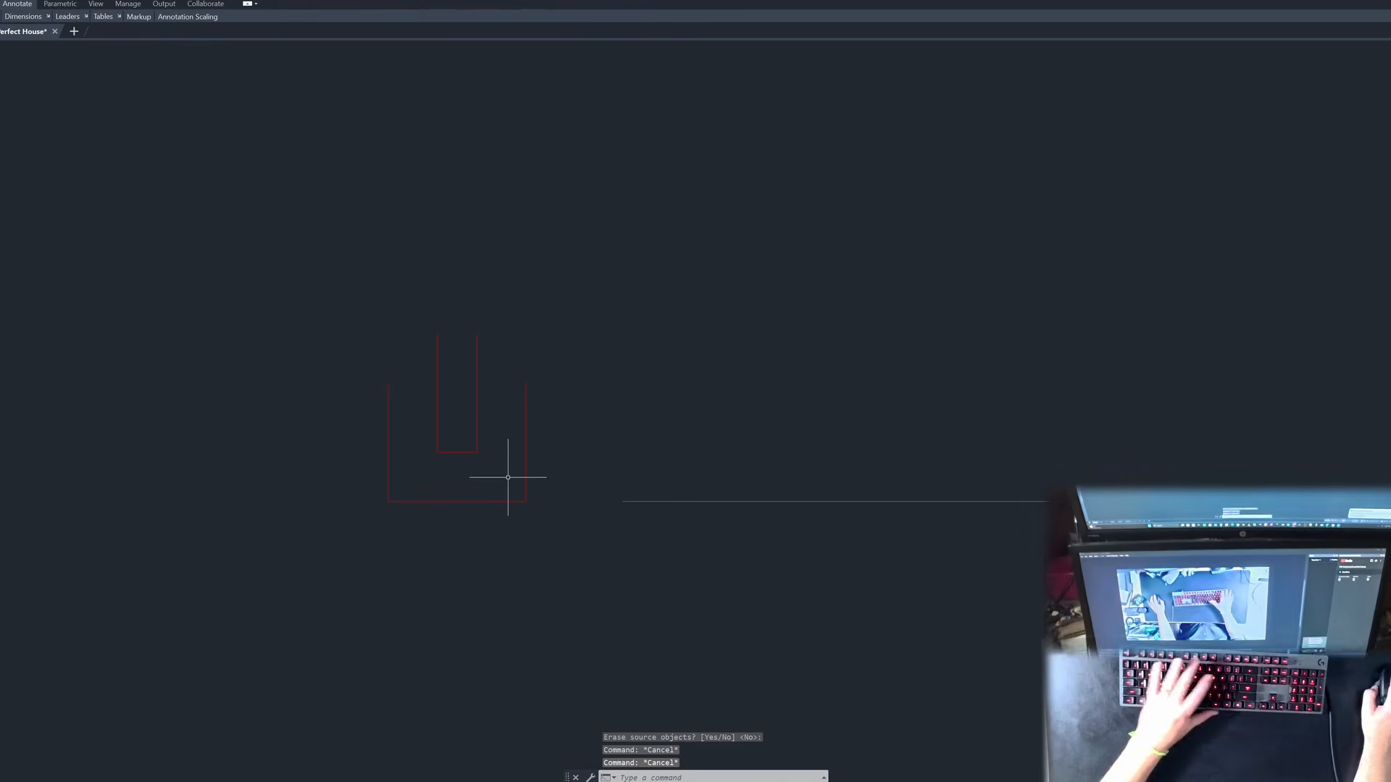
Step: Offset the bottom line of the mirrored entry column upward by 1'2"
text(o)
key(space)
text(1'2)
key(space)
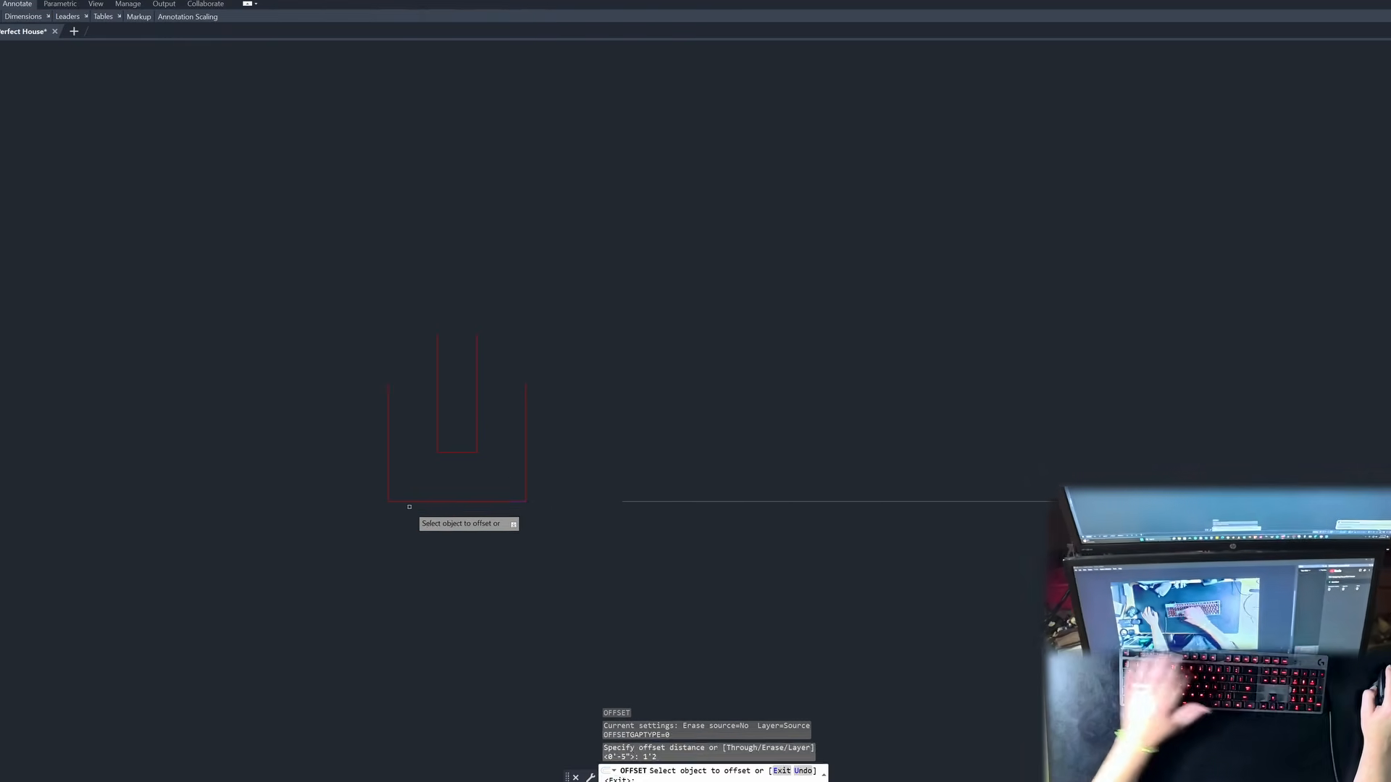
click(413, 501)
click(420, 403)
key(Escape)
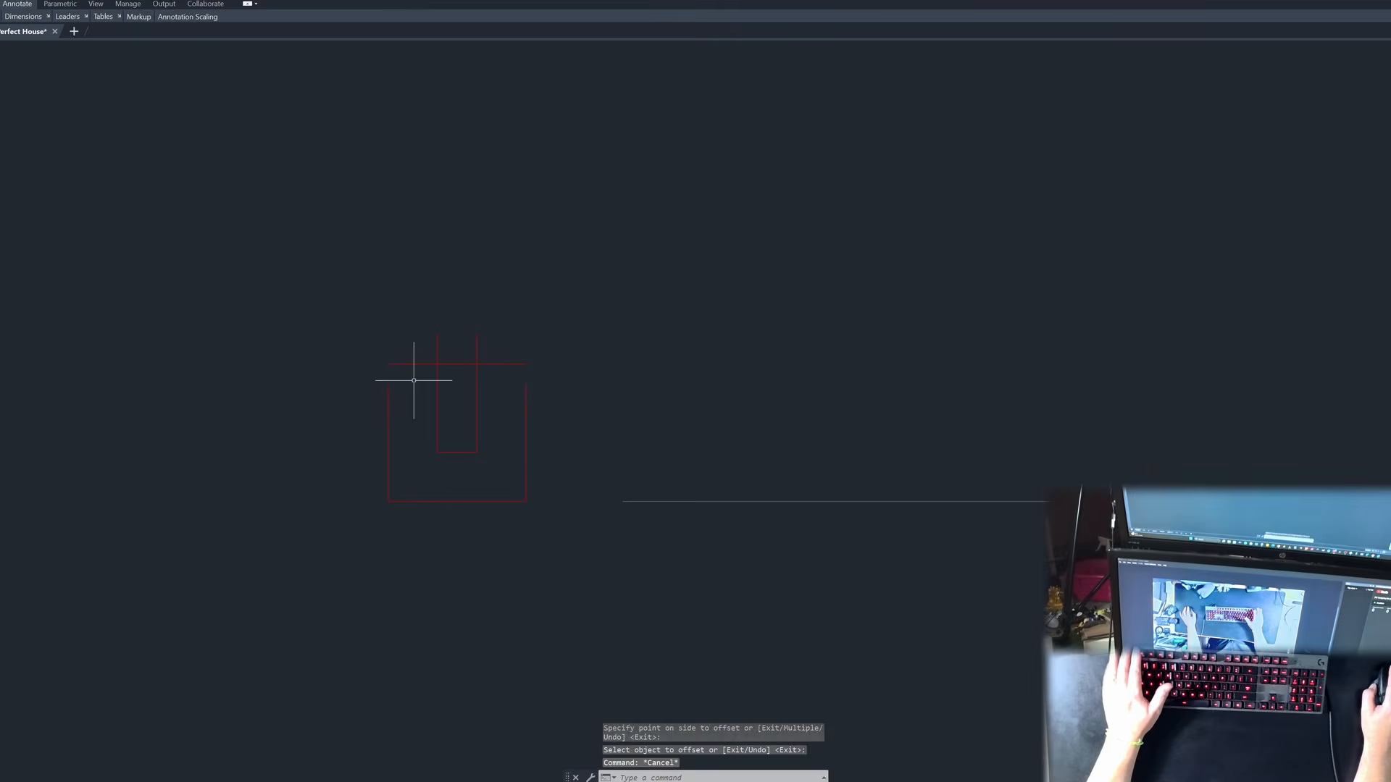
Step: Fillet the offset line with both outer vertical lines at zero radius to close the column's outer square
key(space)
click(406, 363)
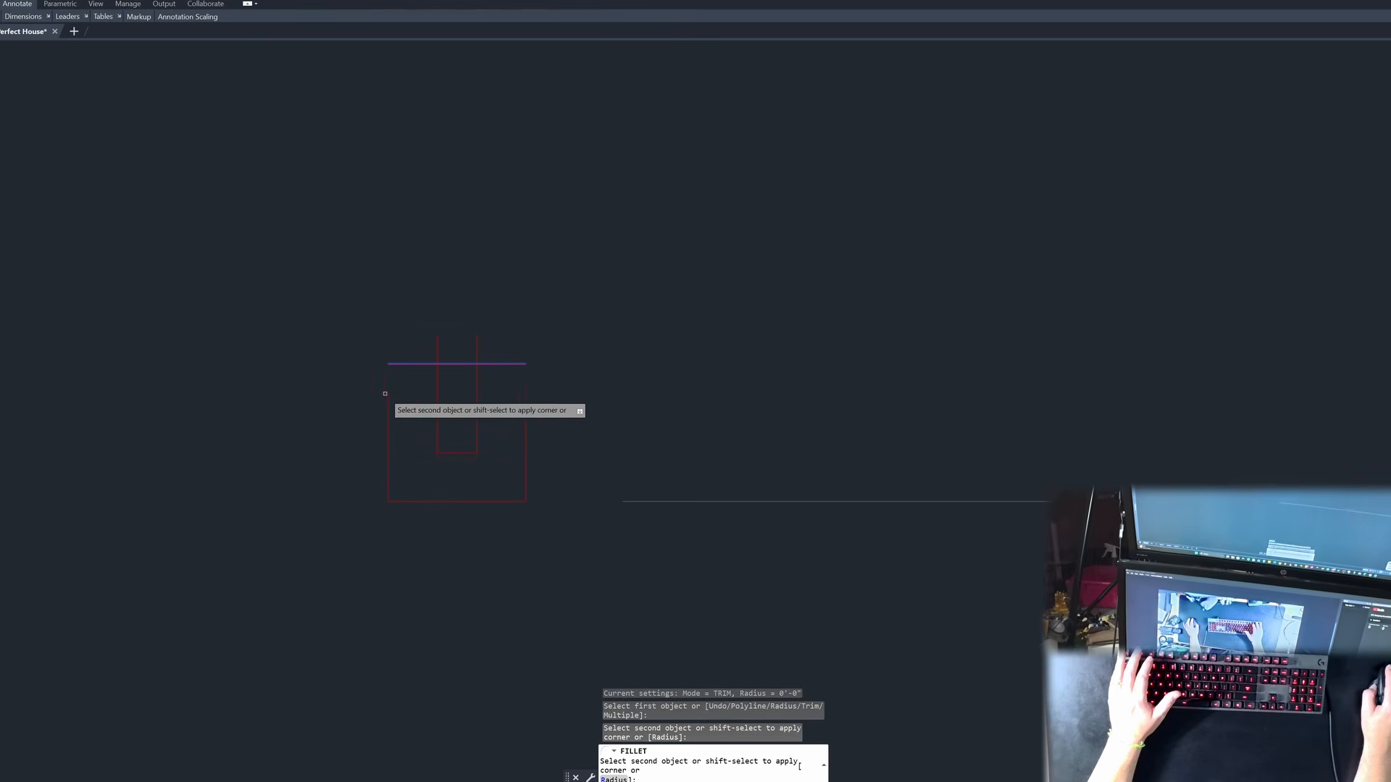
click(396, 386)
key(space)
click(511, 364)
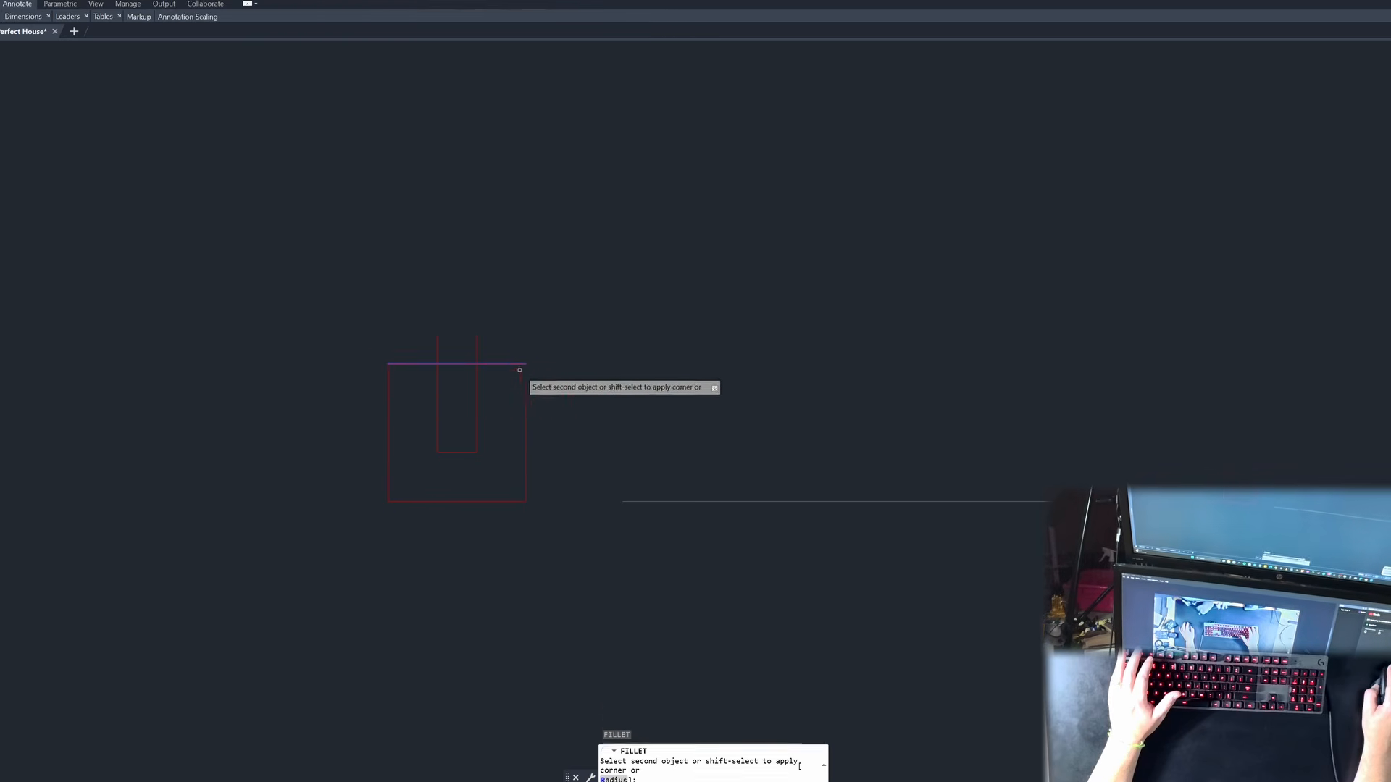
click(526, 389)
key(Escape)
key(Escape)
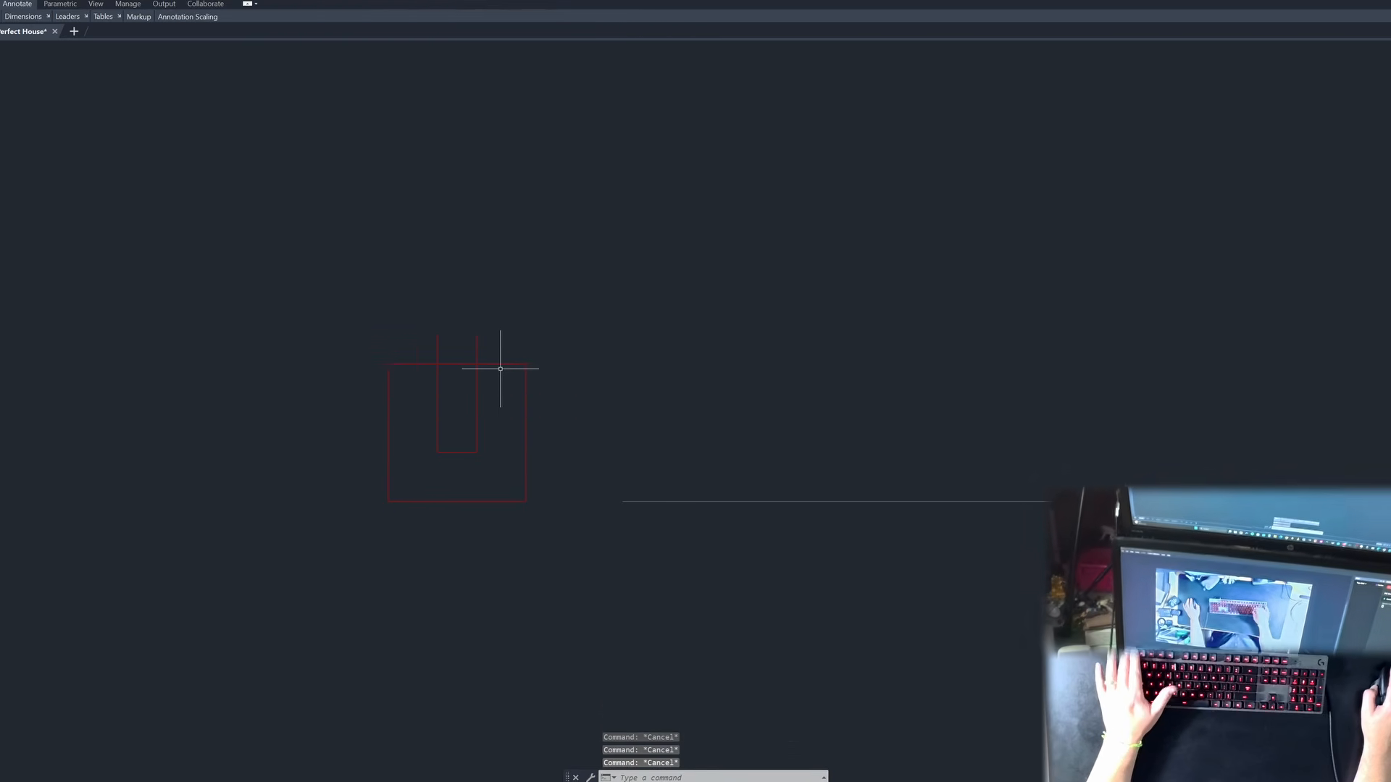
Step: Offset the column's top line inward by 5" and fillet it with the inner vertical lines to close the inner square
key(space)
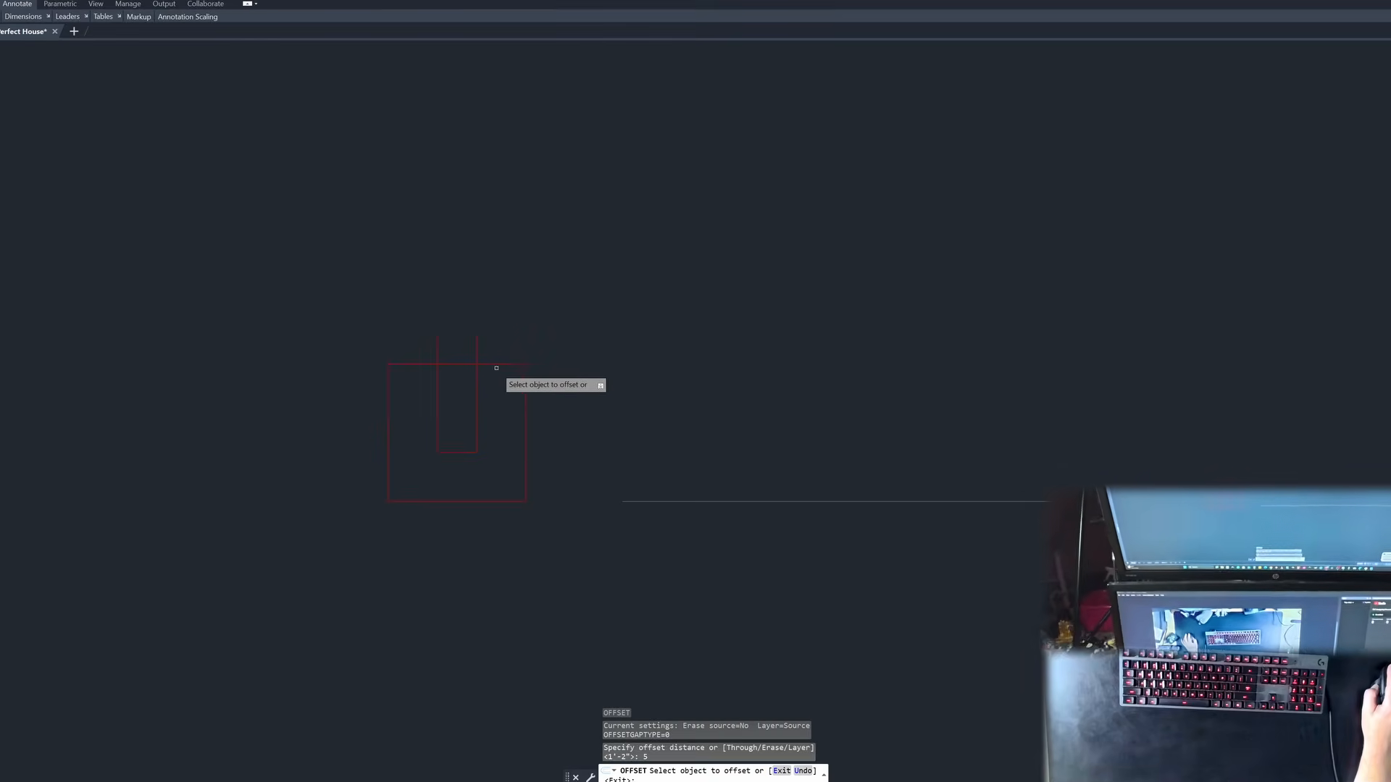
click(477, 421)
click(462, 414)
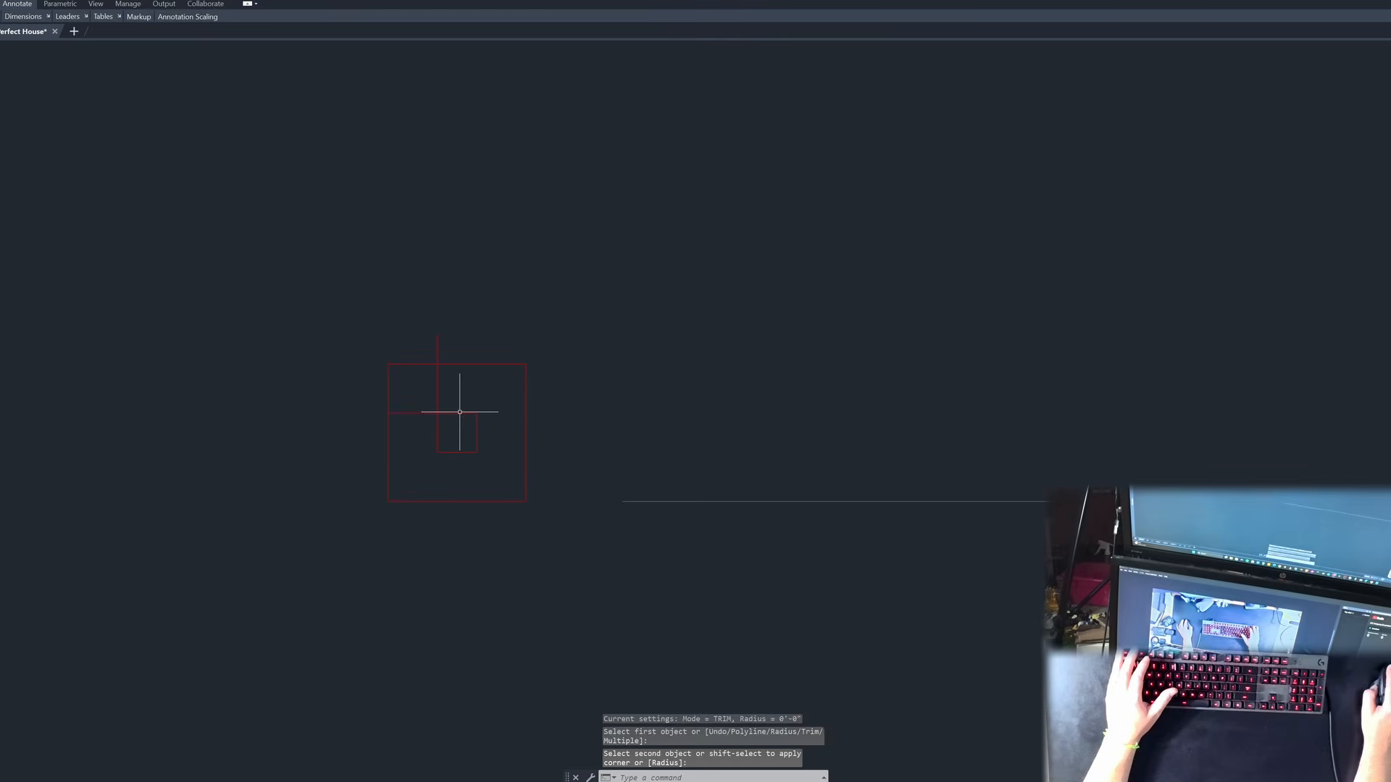
key(space)
click(458, 413)
click(439, 426)
scroll(527, 452, down, 2)
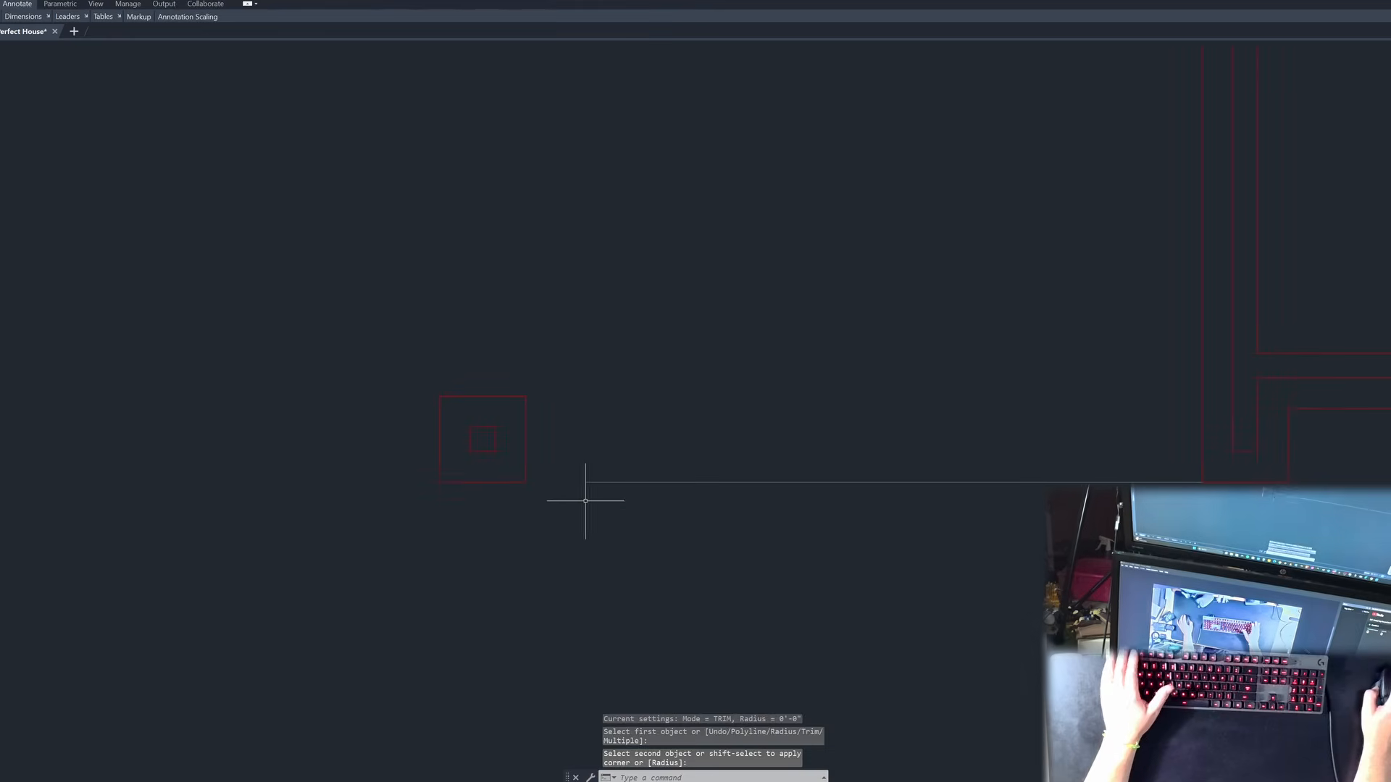
Step: Extend the horizontal front entry line to the side of the new column
text(ex)
key(space)
scroll(600, 515, down, 4)
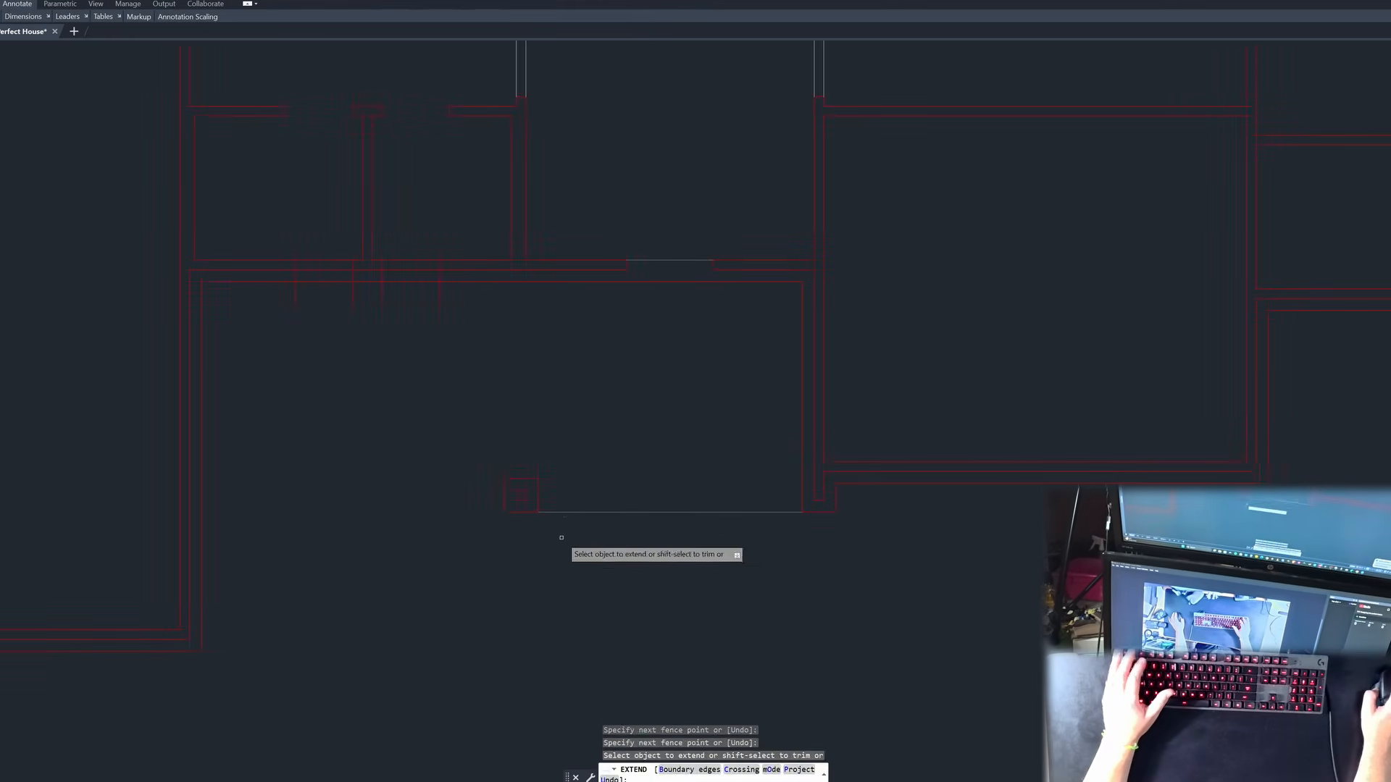
Step: Mirror the horizontal entry line about the column's 45-degree diagonal to create a vertical line running from the column toward the house
key(space)
click(584, 518)
click(577, 506)
key(space)
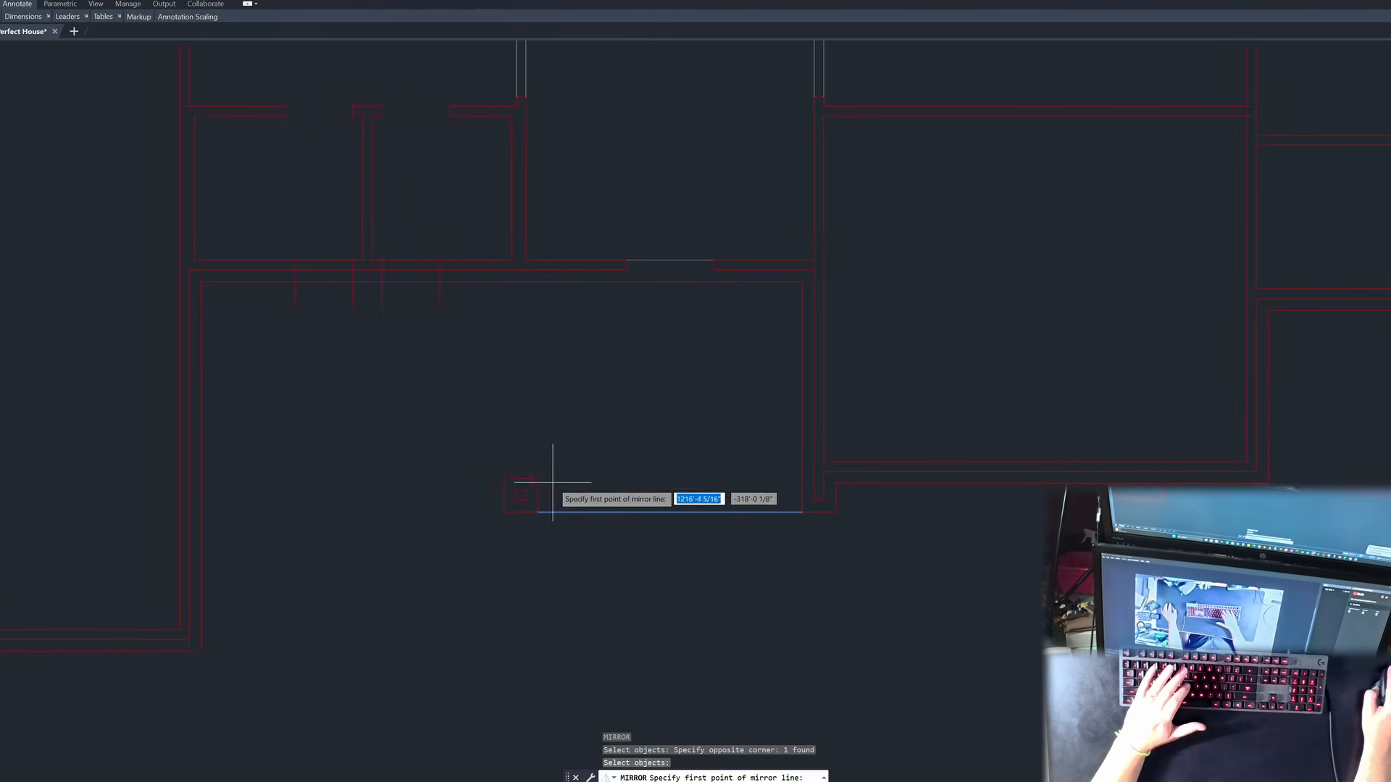
click(538, 478)
click(551, 466)
key(Escape)
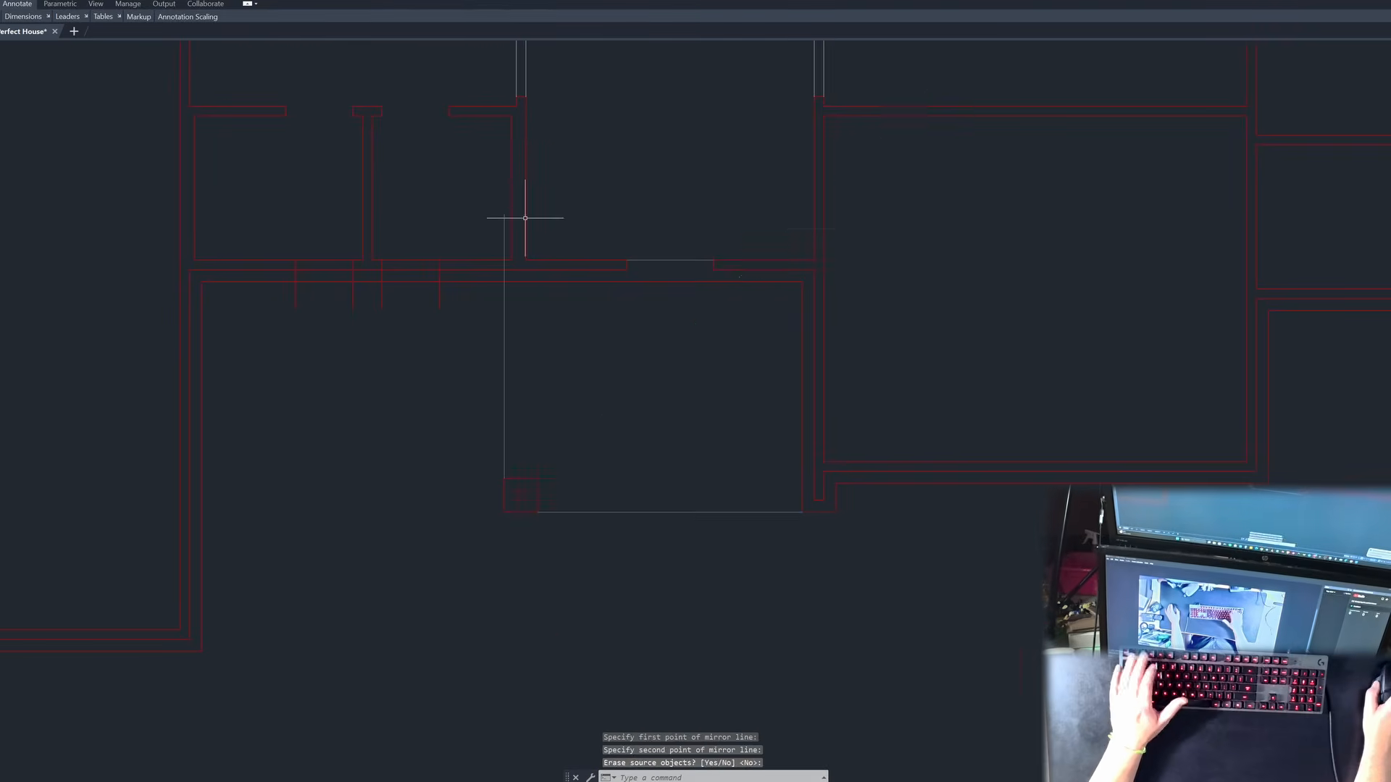
Step: Trim the vertical porch line at the house's outer wall line and erase the leftover piece inside the house
scroll(517, 224, up, 2)
key(space)
drag(476, 363, 435, 371)
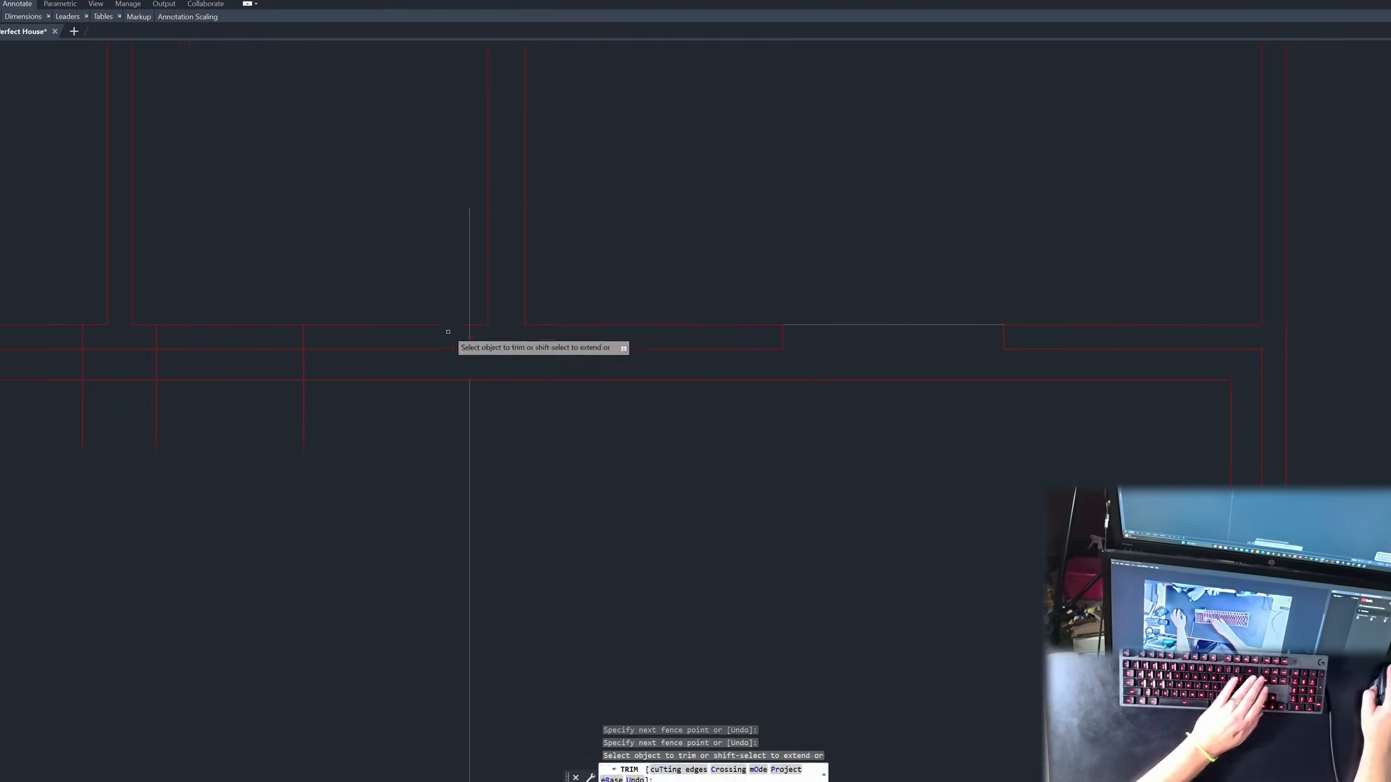
key(space)
click(469, 280)
key(Delete)
scroll(447, 266, down, 3)
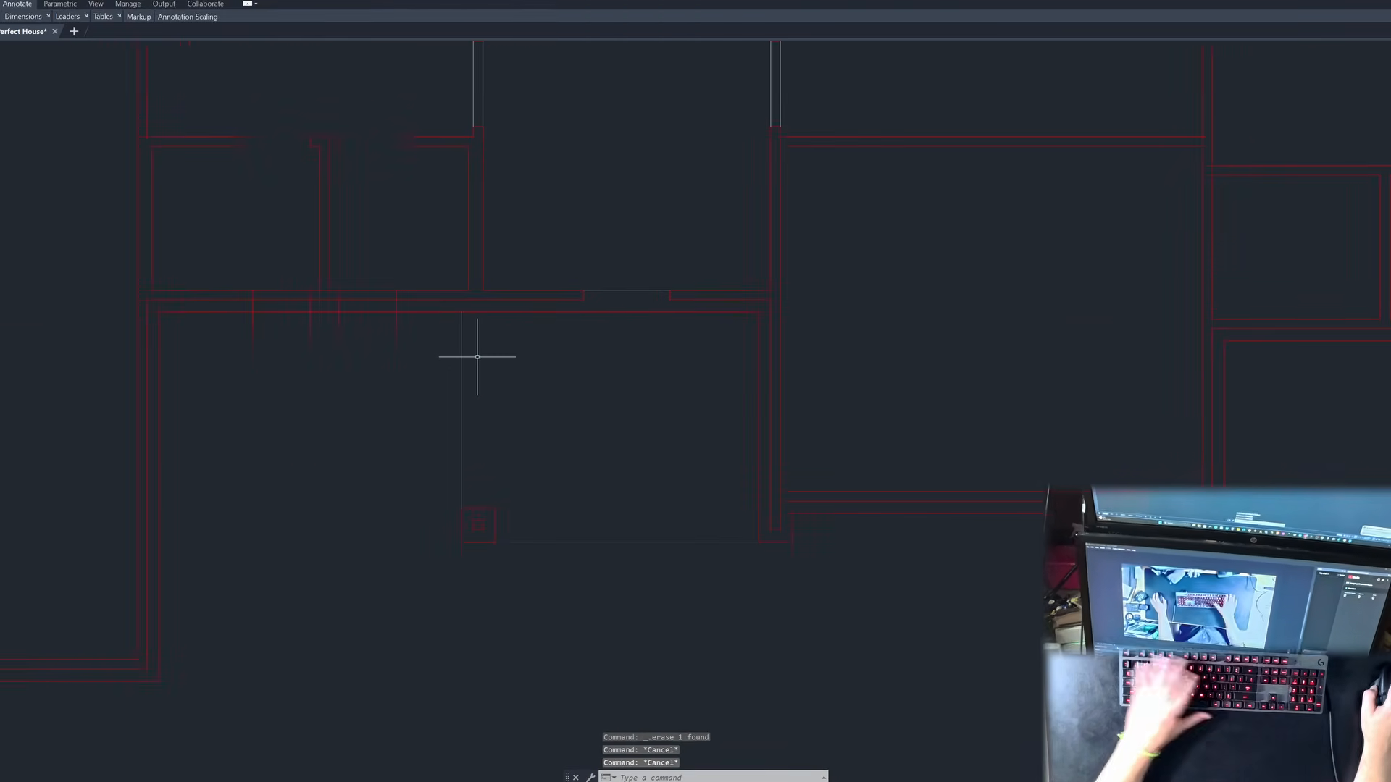
Step: Offset the vertical and horizontal porch edge lines 8" toward the inside of the porch
text(o)
key(space)
text(8)
key(Return)
click(462, 378)
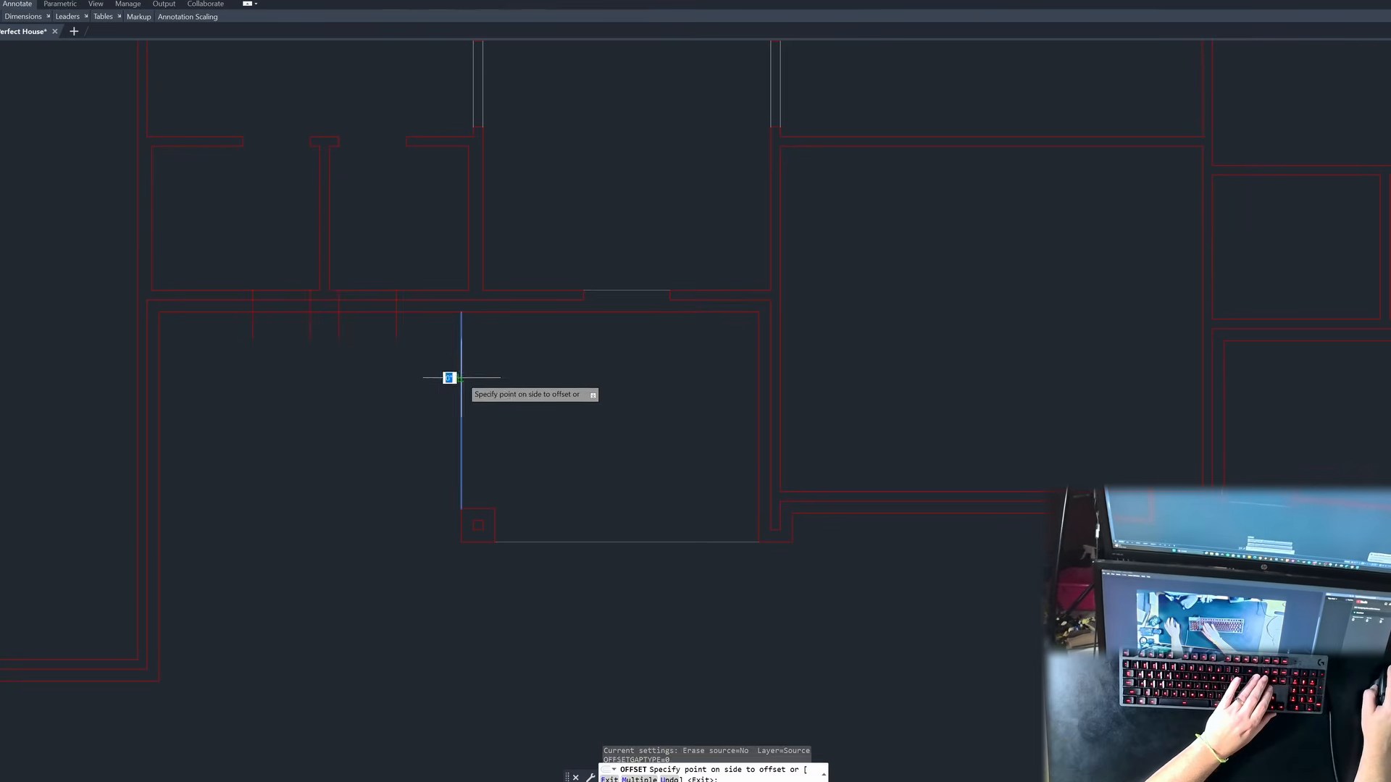
click(449, 377)
scroll(549, 434, down, 2)
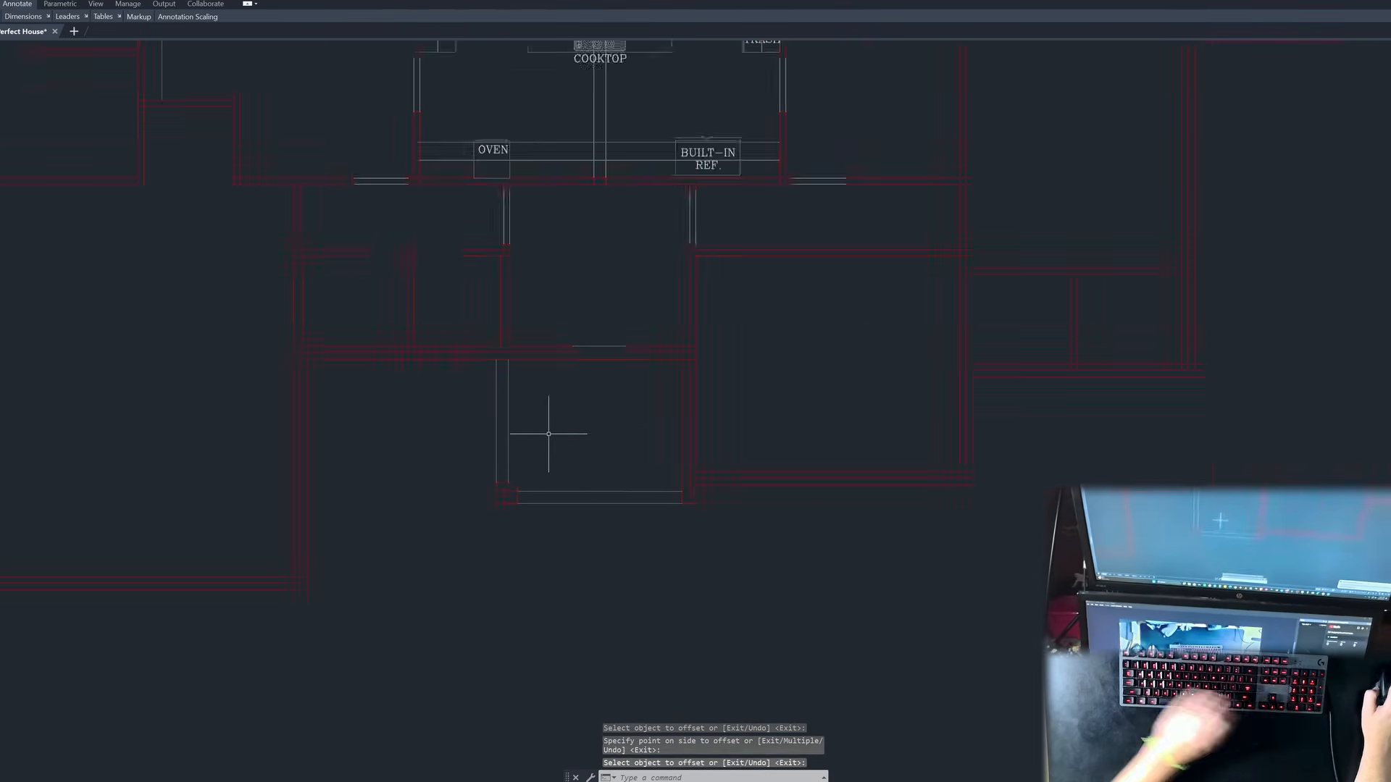
scroll(549, 433, down, 3)
key(Escape)
key(Escape)
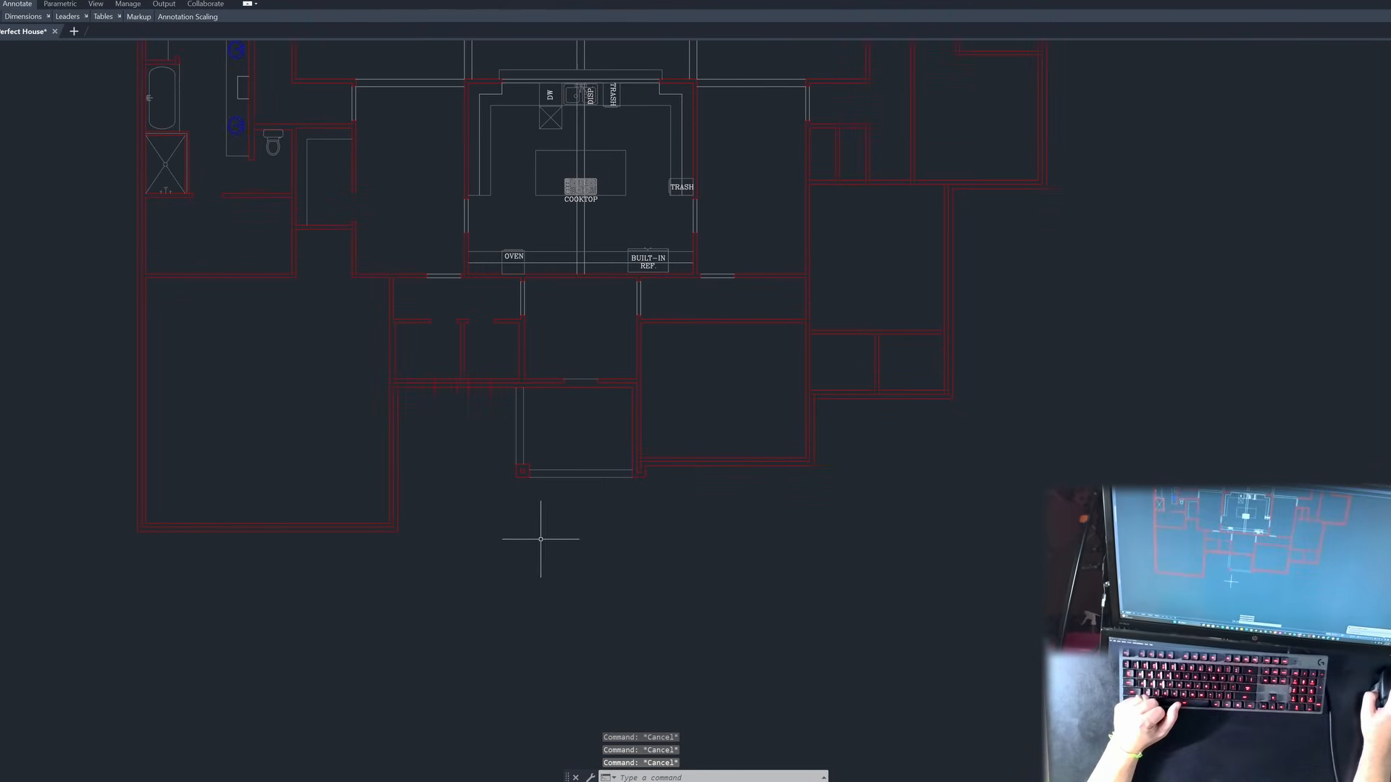
scroll(591, 466, down, 3)
scroll(600, 461, up, 3)
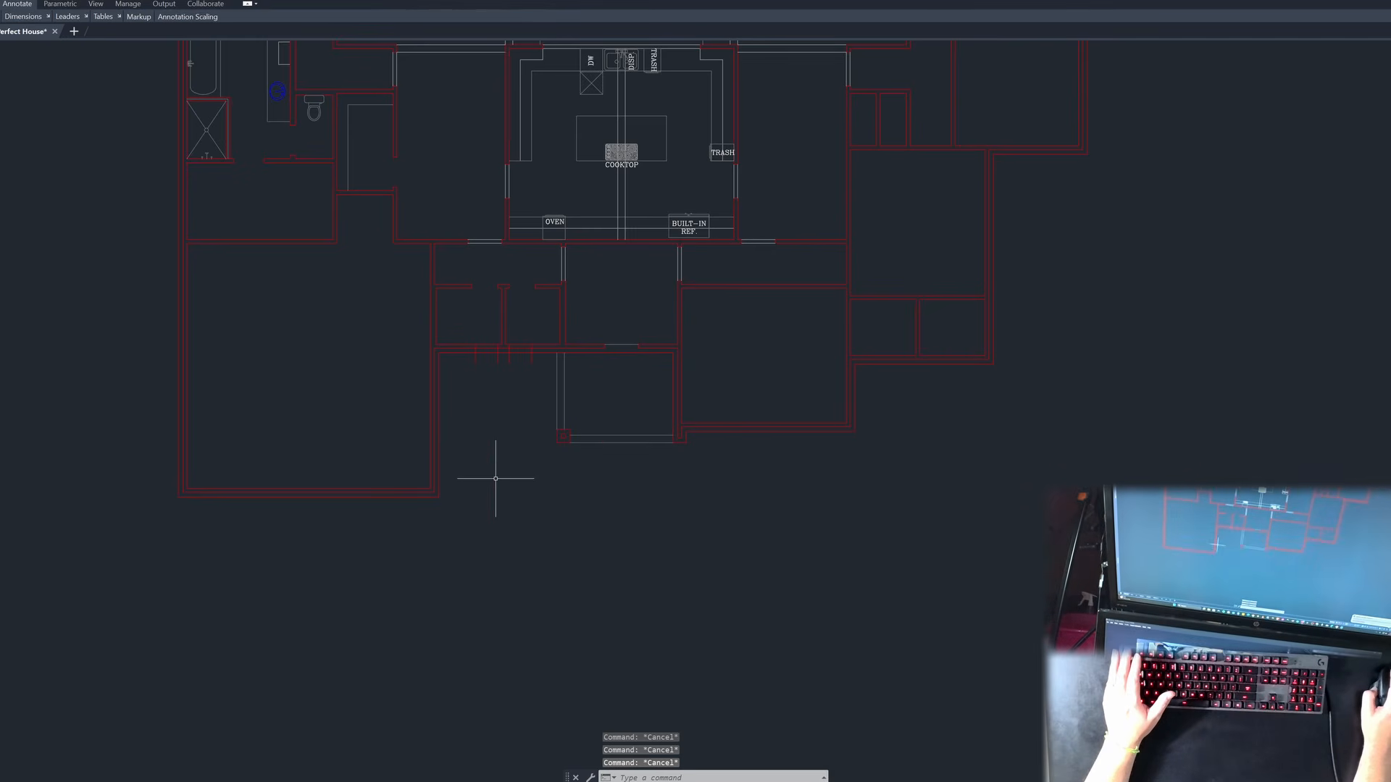
scroll(535, 478, down, 3)
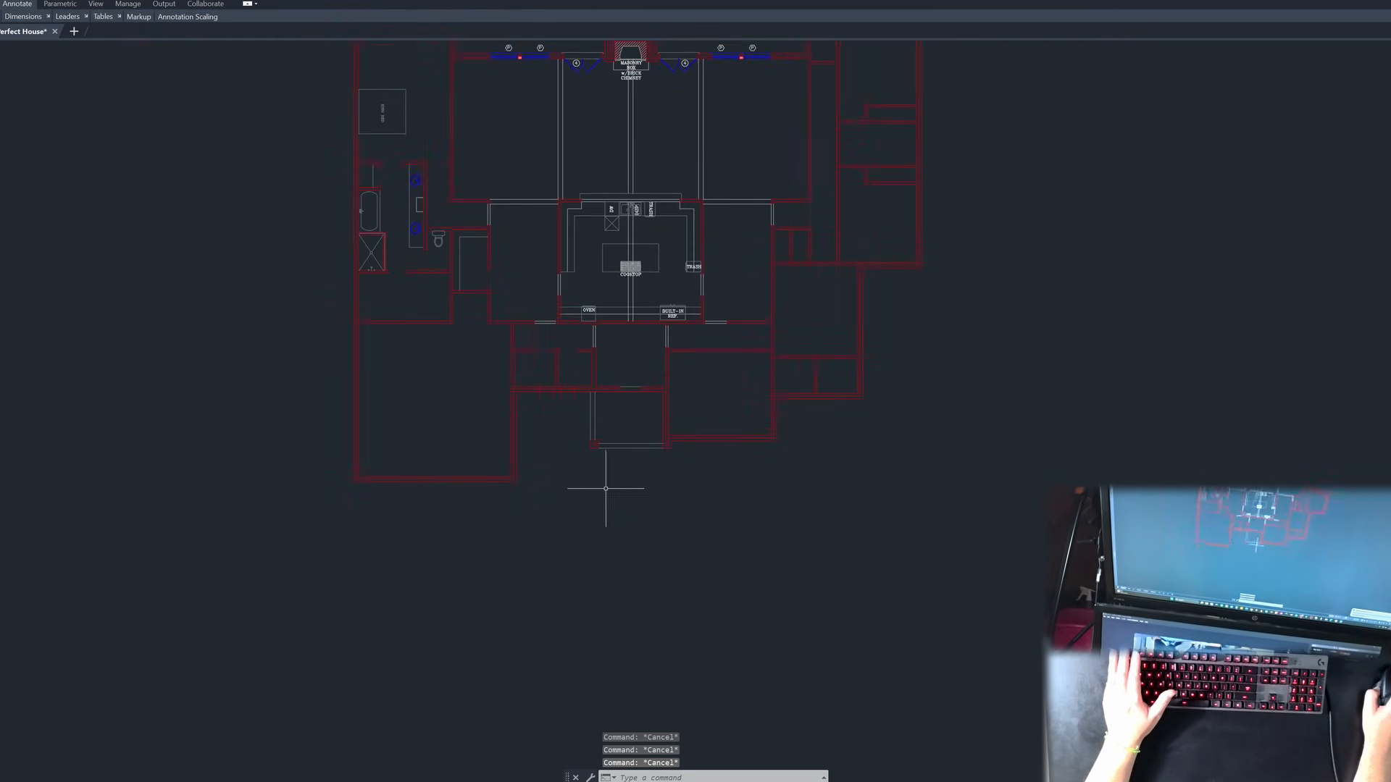
scroll(475, 493, up, 4)
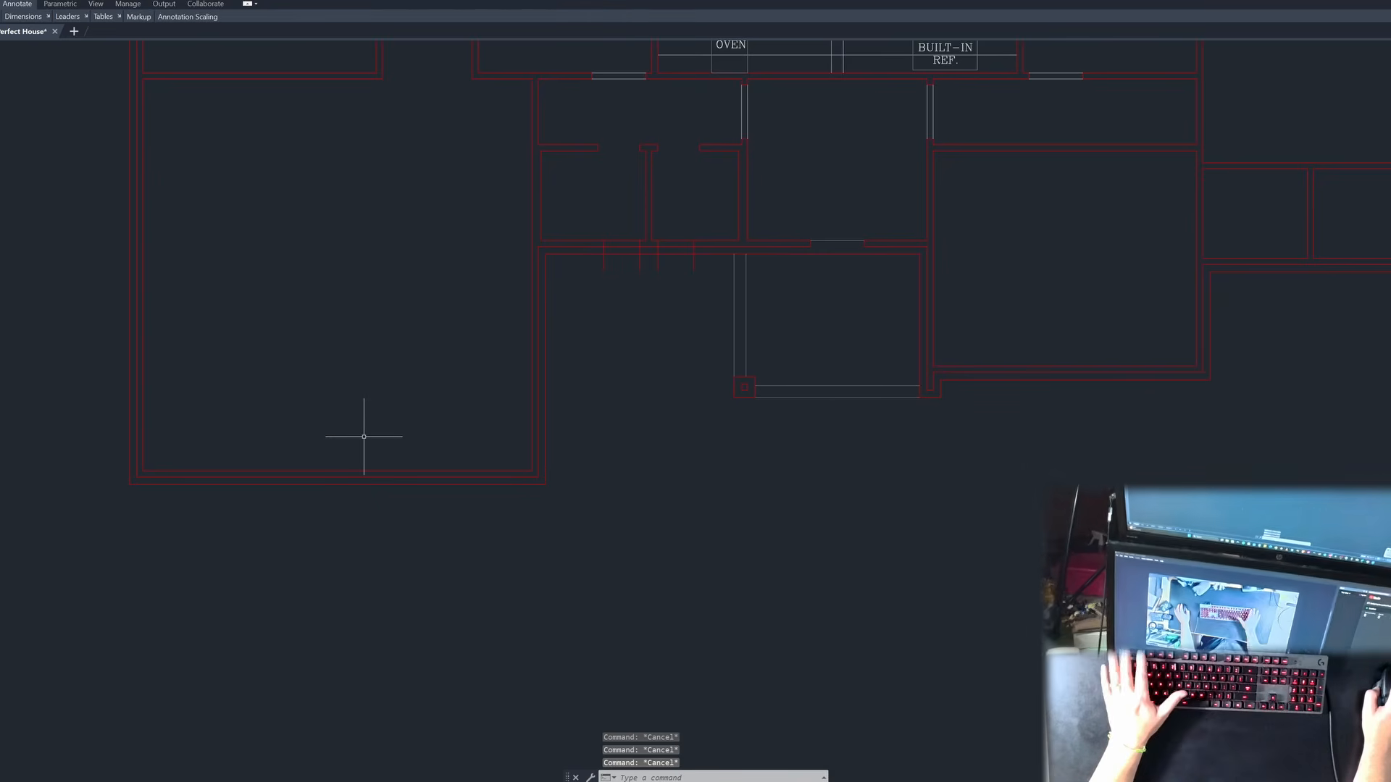
click(159, 2)
click(137, 14)
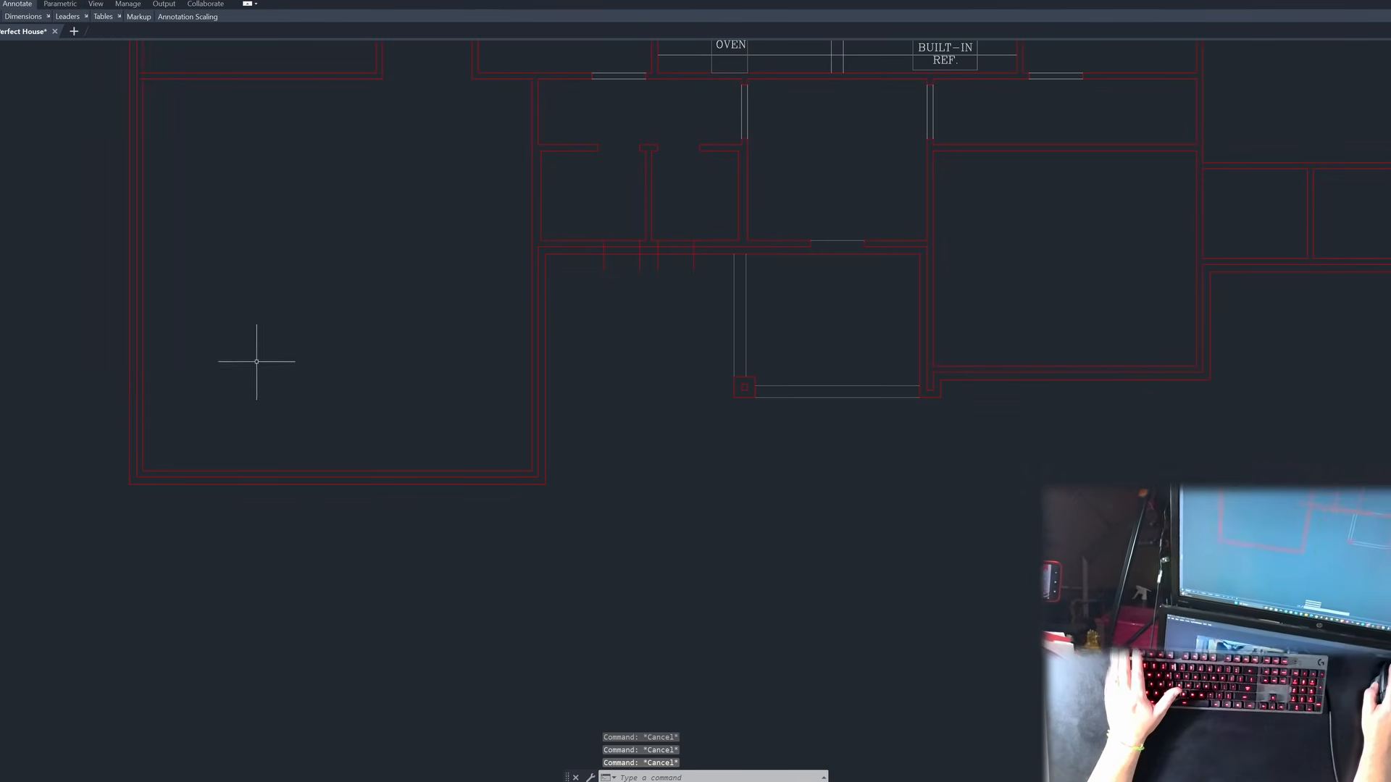
Step: Draw a short vertical line downward from the midpoint of the lower-left room's front wall
text(l)
right_click(325, 471)
right_click(318, 460)
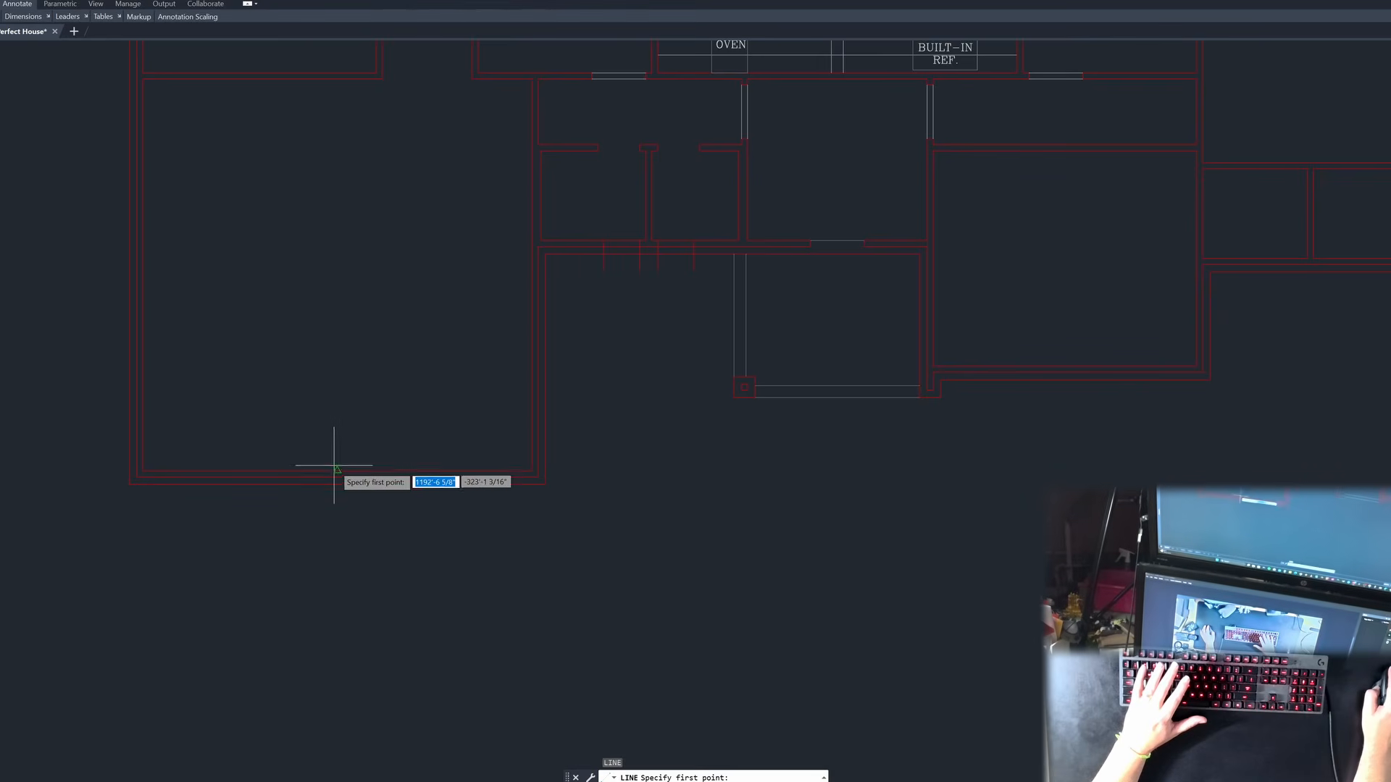
click(336, 477)
key(Escape)
key(Escape)
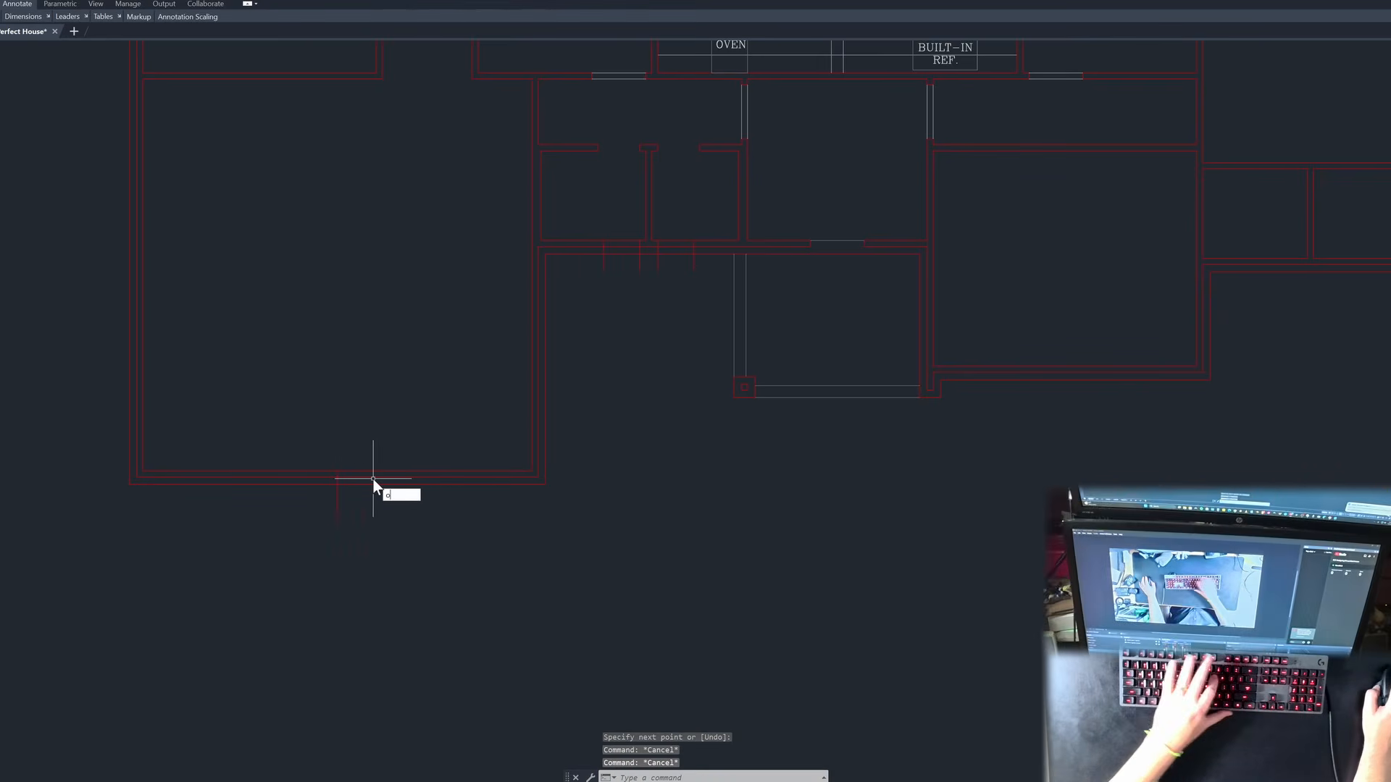
Step: Offset the front wall's centre line 8' to both sides and erase the original centre line
key(Return)
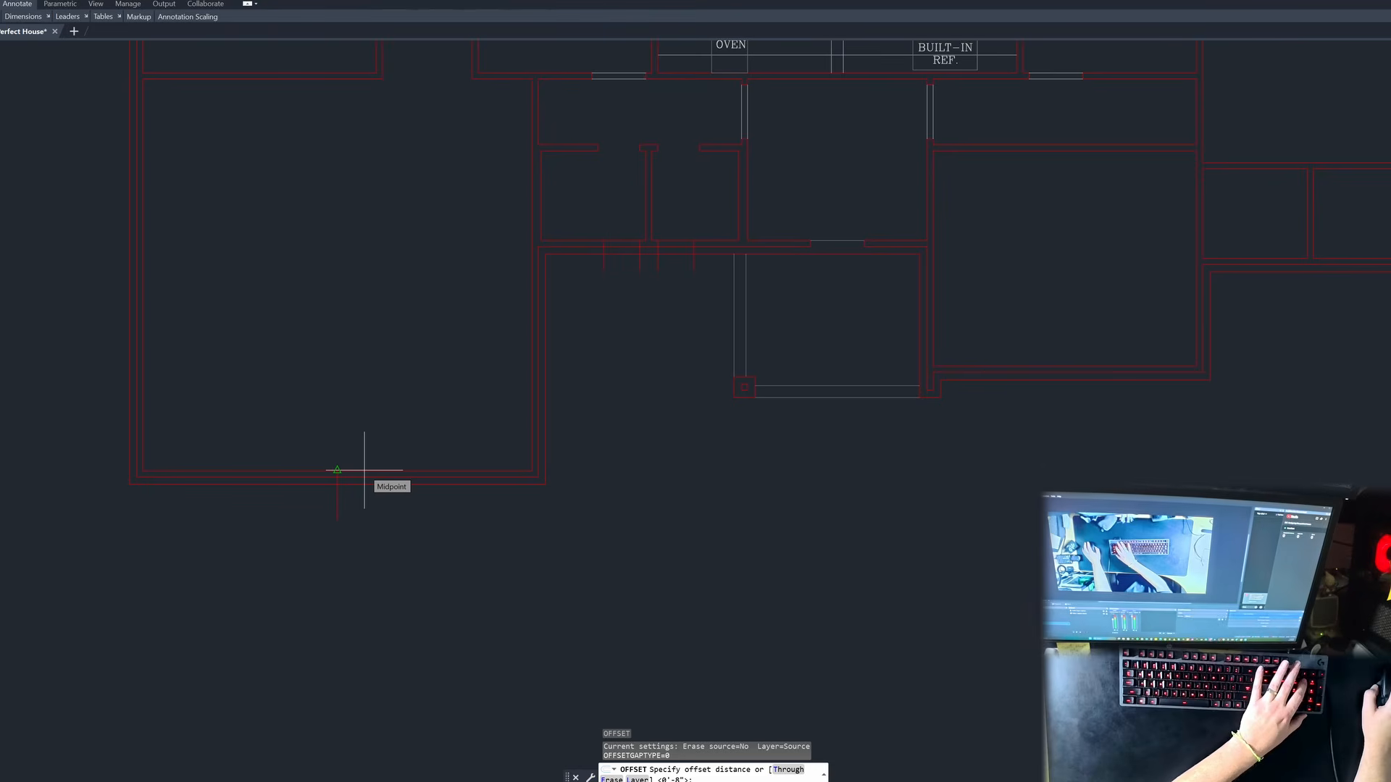
text(8)
key(Return)
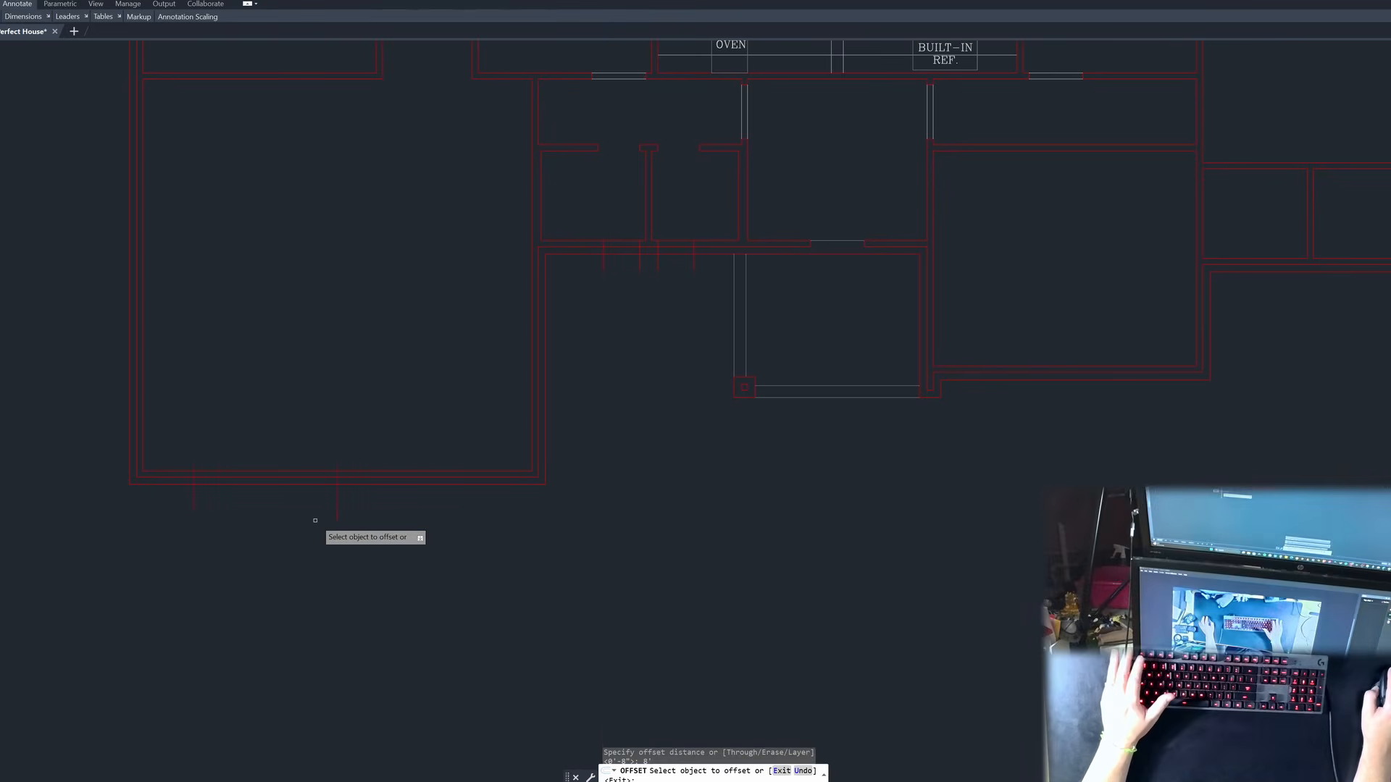
click(337, 507)
click(378, 534)
key(Escape)
click(337, 518)
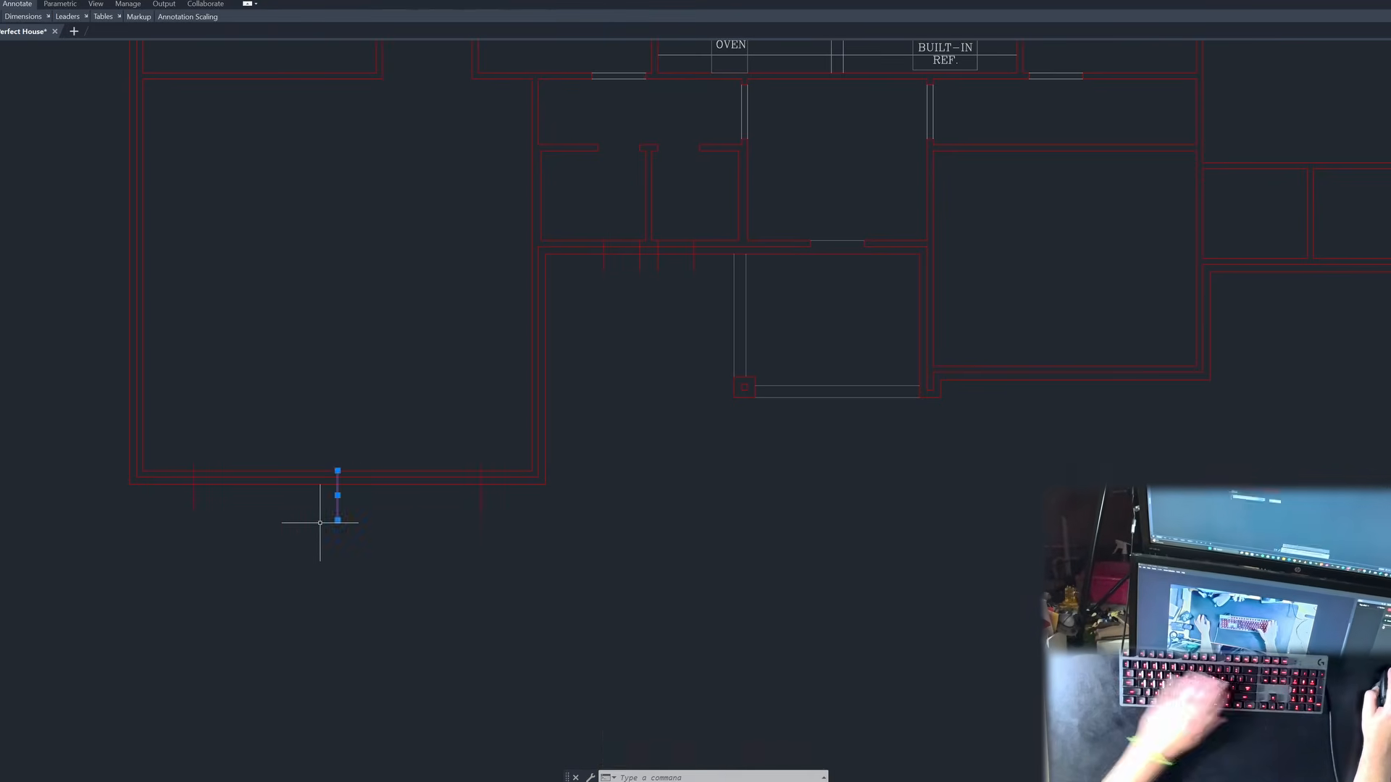
key(Delete)
key(Escape)
key(Escape)
Step: Trim the lower-left room's front wall lines between the two offset lines, and erase both offset lines
key(space)
click(320, 520)
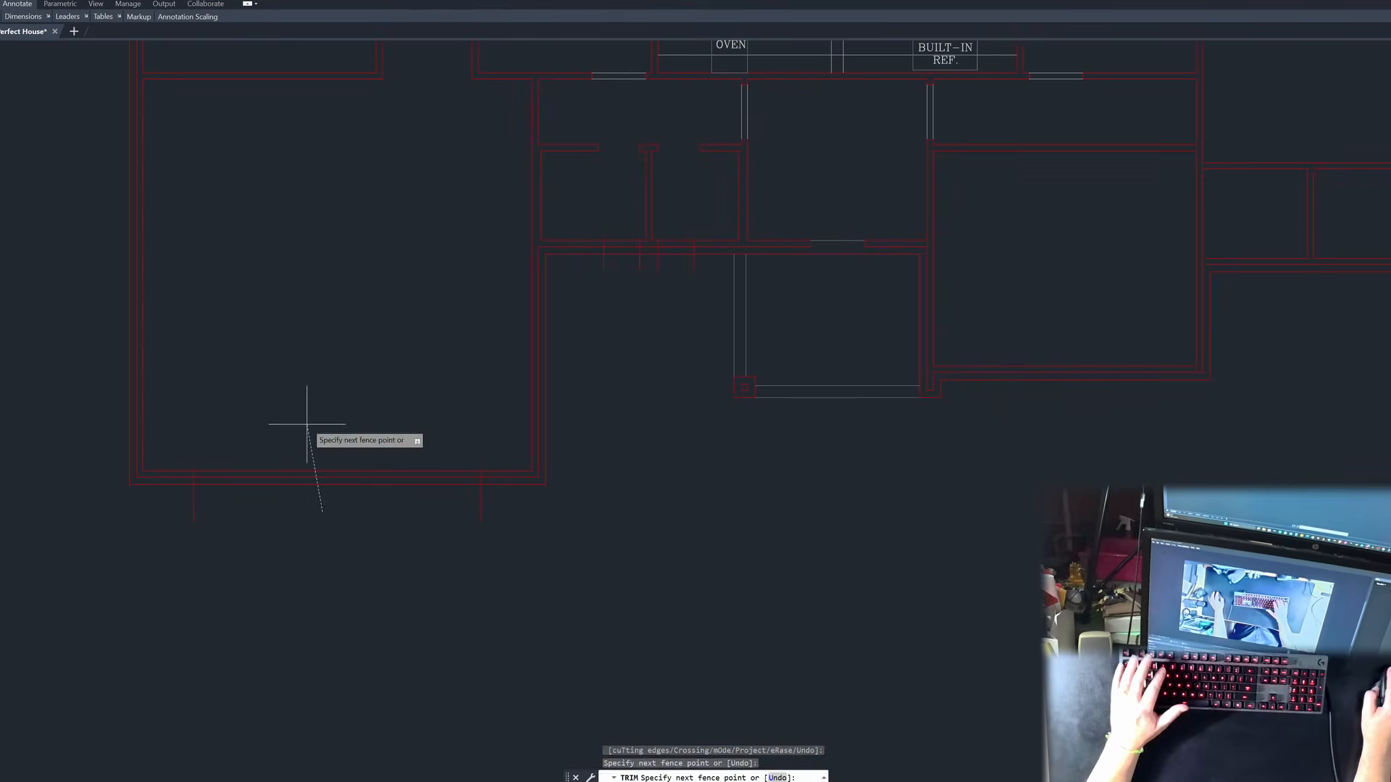
click(307, 424)
key(Escape)
click(510, 498)
click(161, 536)
key(Delete)
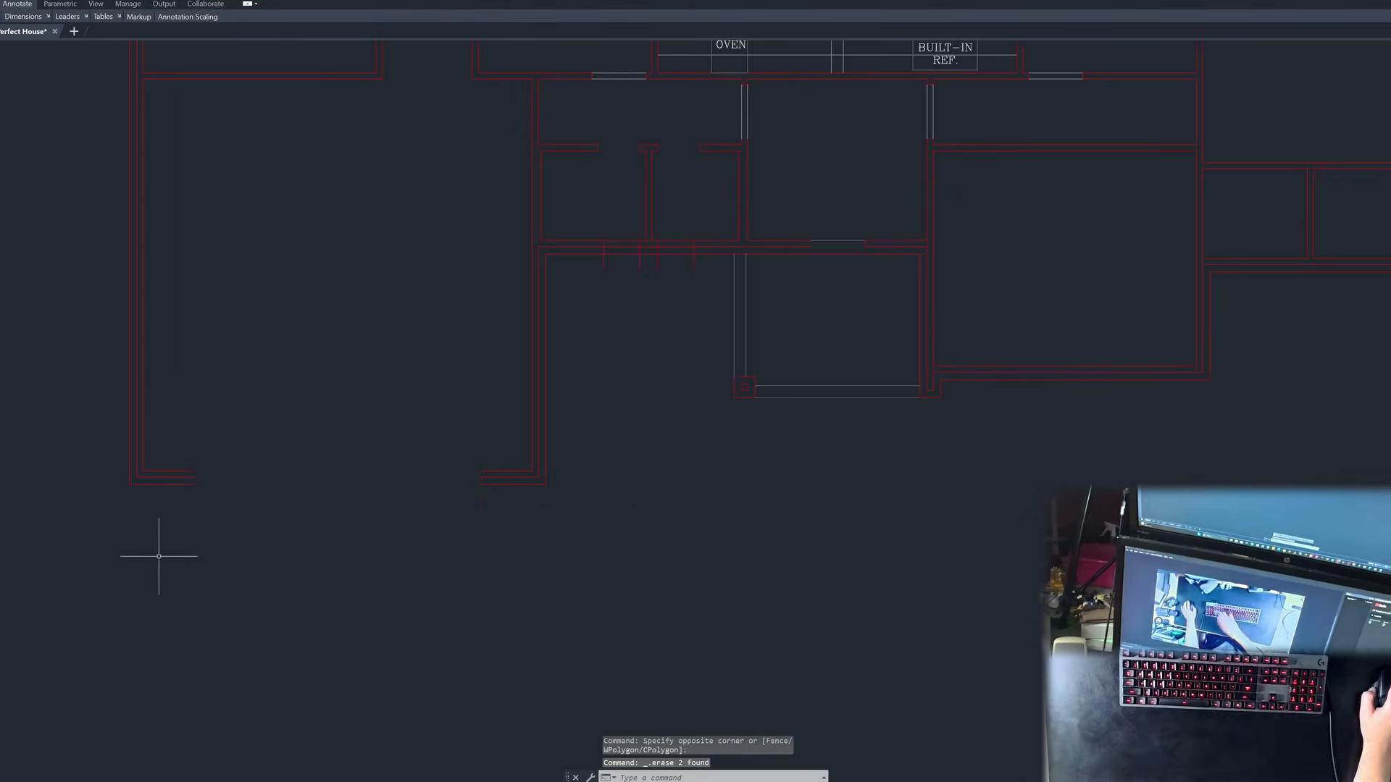
scroll(193, 541, down, 6)
scroll(521, 428, up, 6)
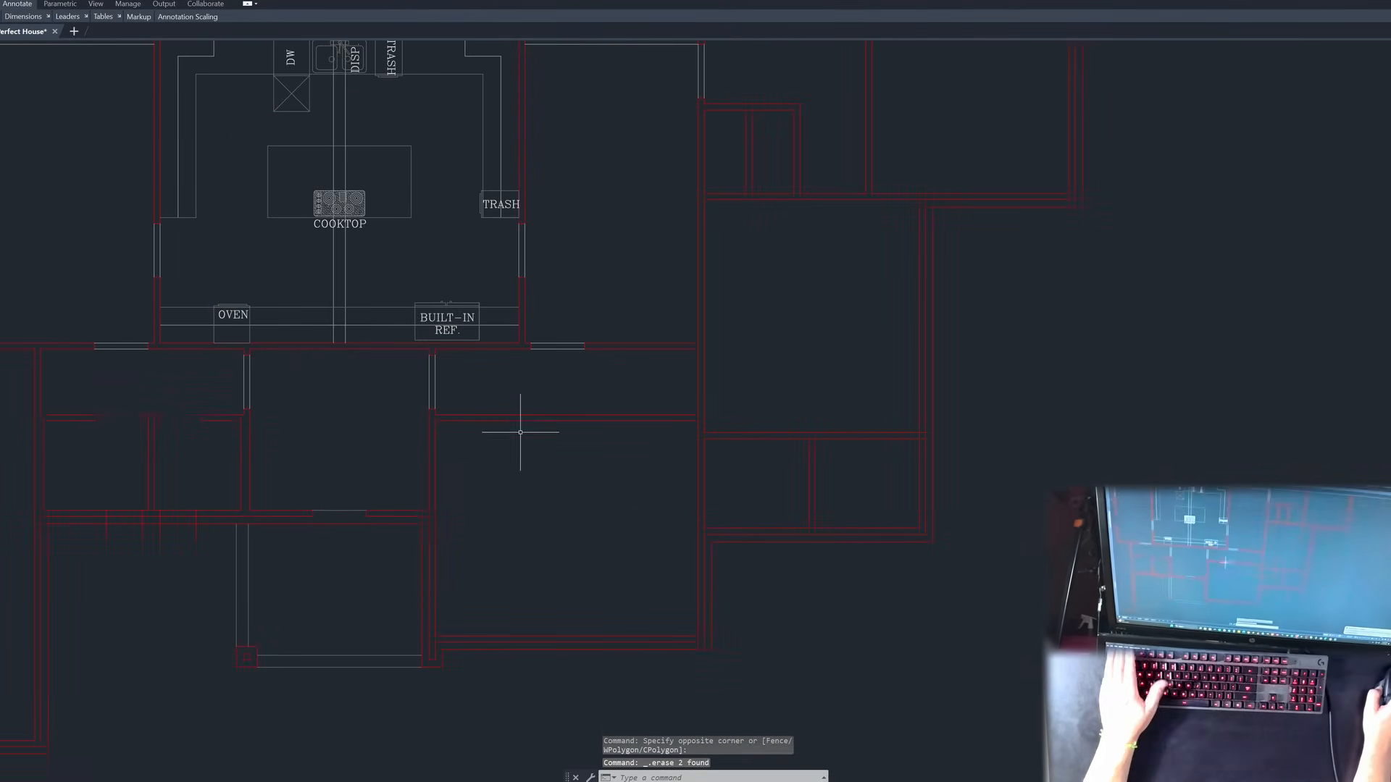
key(Escape)
key(Escape)
key(Escape)
scroll(497, 482, up, 3)
scroll(590, 444, down, 3)
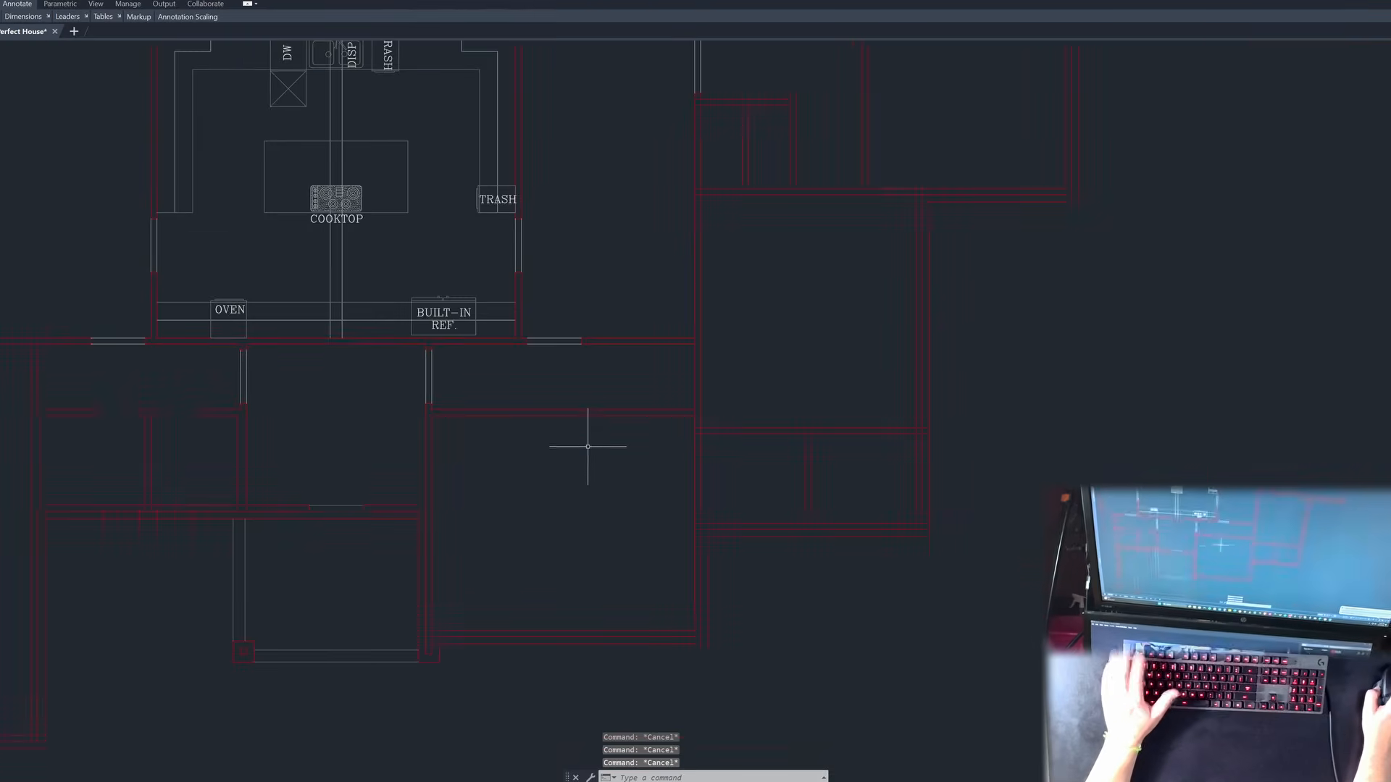
Step: Draw a short vertical line across the upper wall of the room beside the porch, at the wall's midpoint
scroll(588, 439, up, 3)
key(Return)
click(534, 400)
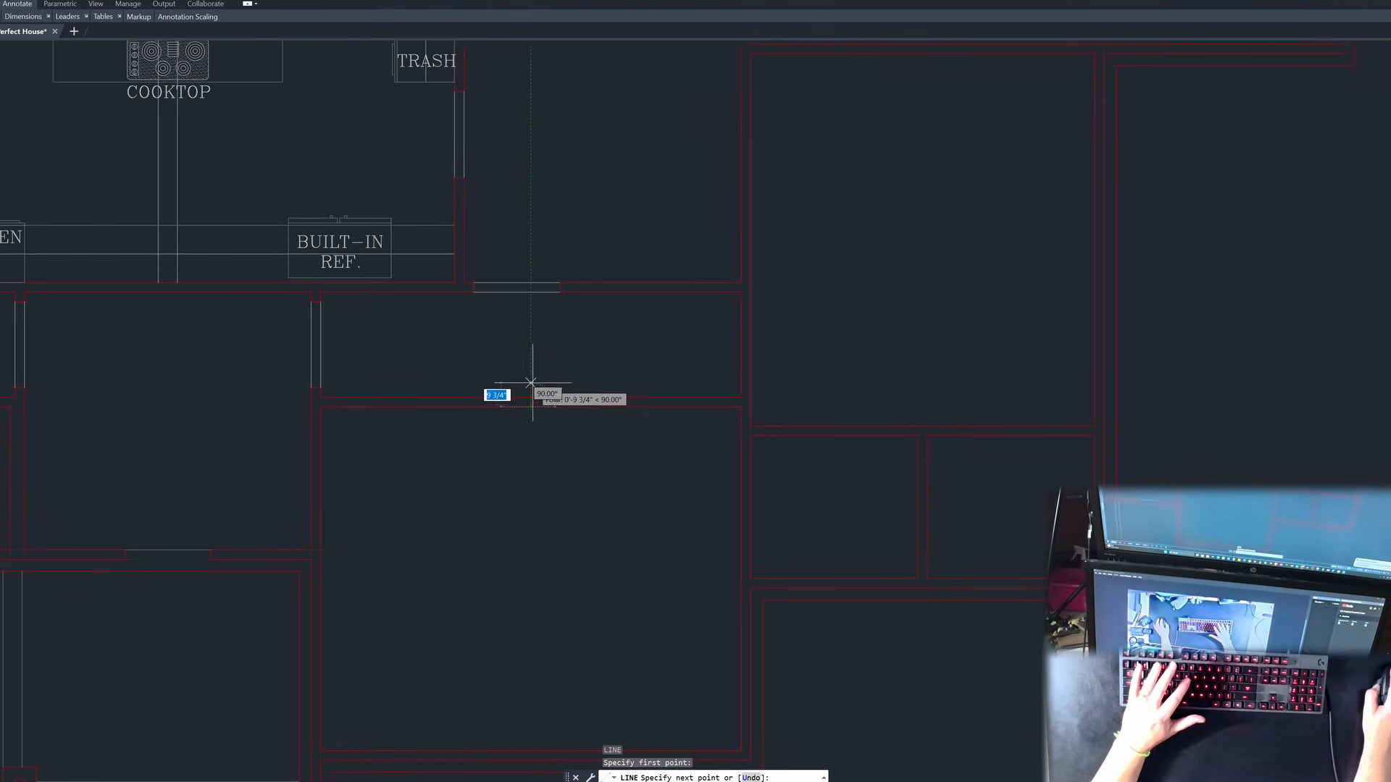
key(Escape)
key(Escape)
scroll(515, 415, up, 2)
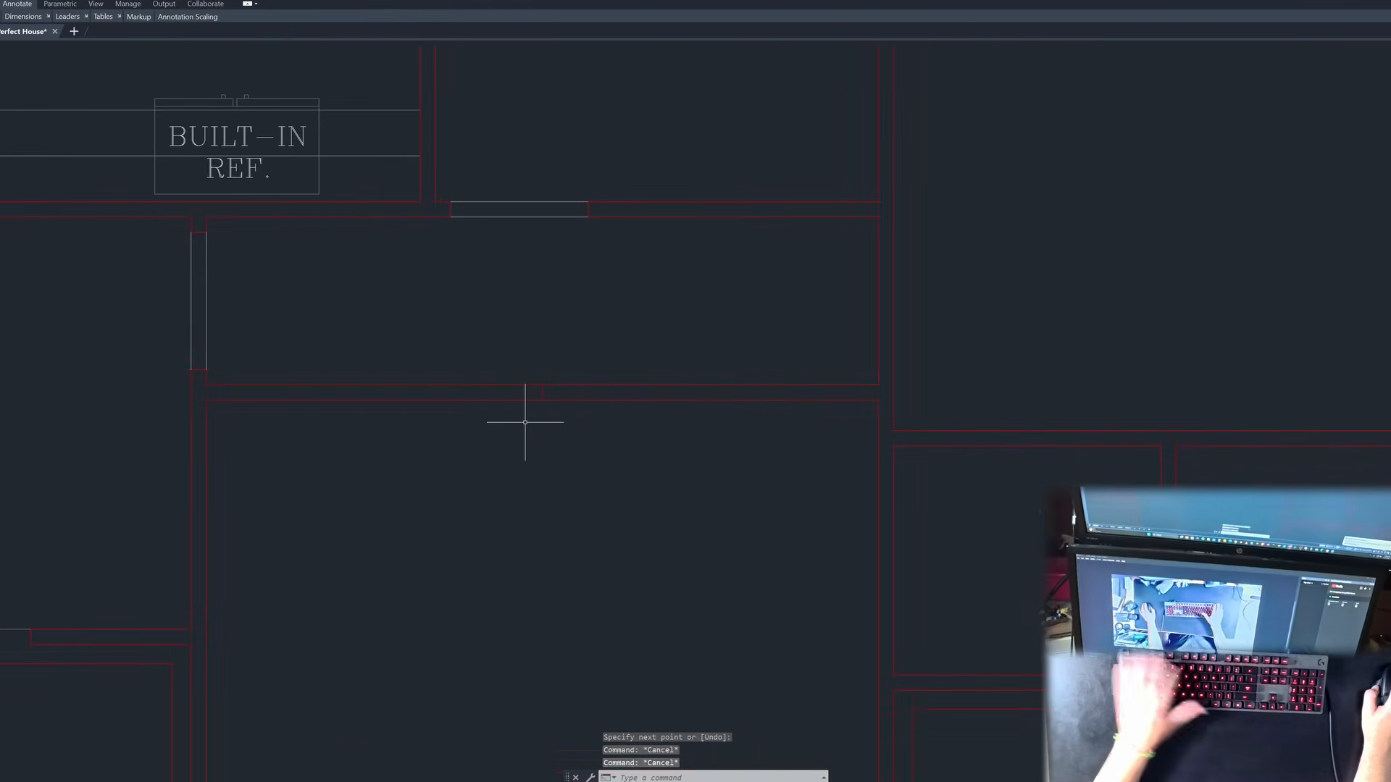
text(o)
key(Return)
text(1)
key(Escape)
key(Escape)
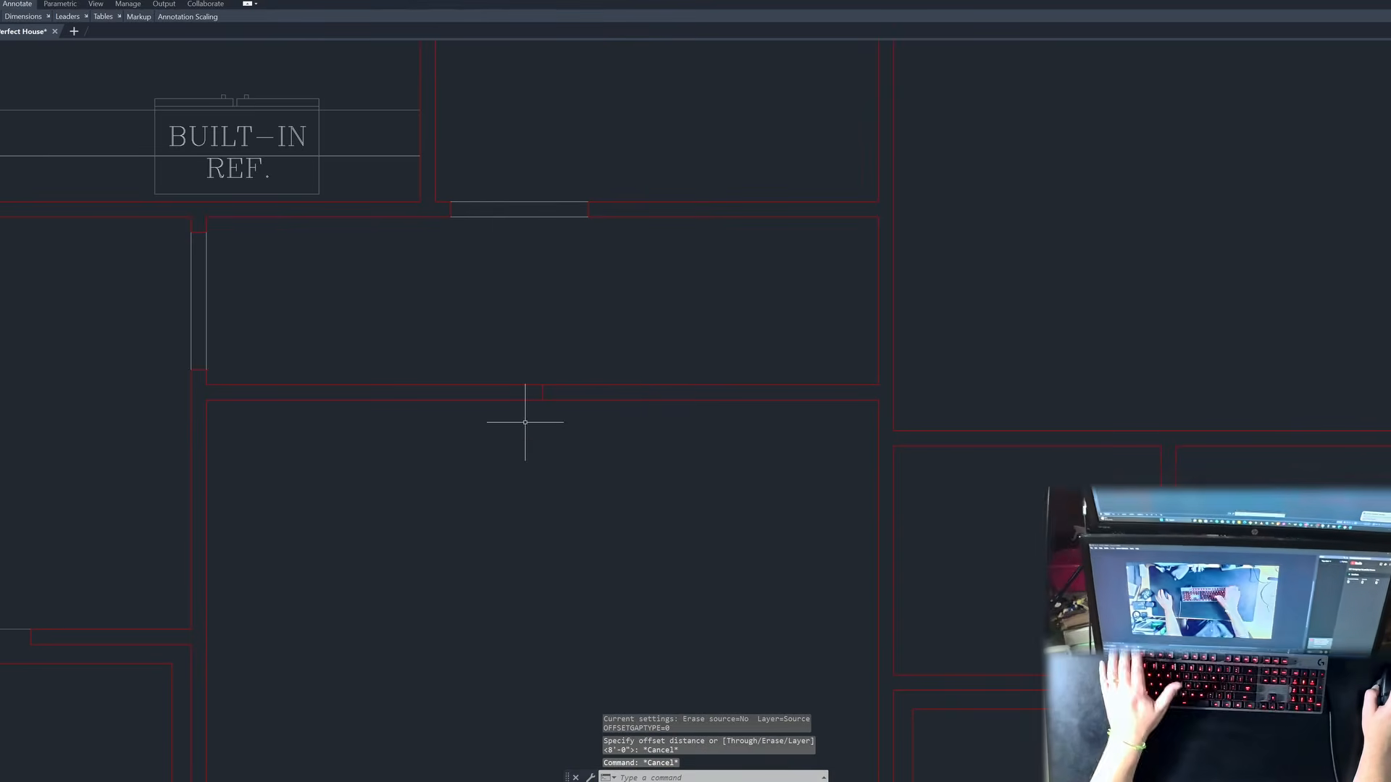
Step: Offset the upper wall's short centre line 2' to the left and erase the original centre line
text(o)
key(Return)
text(2')
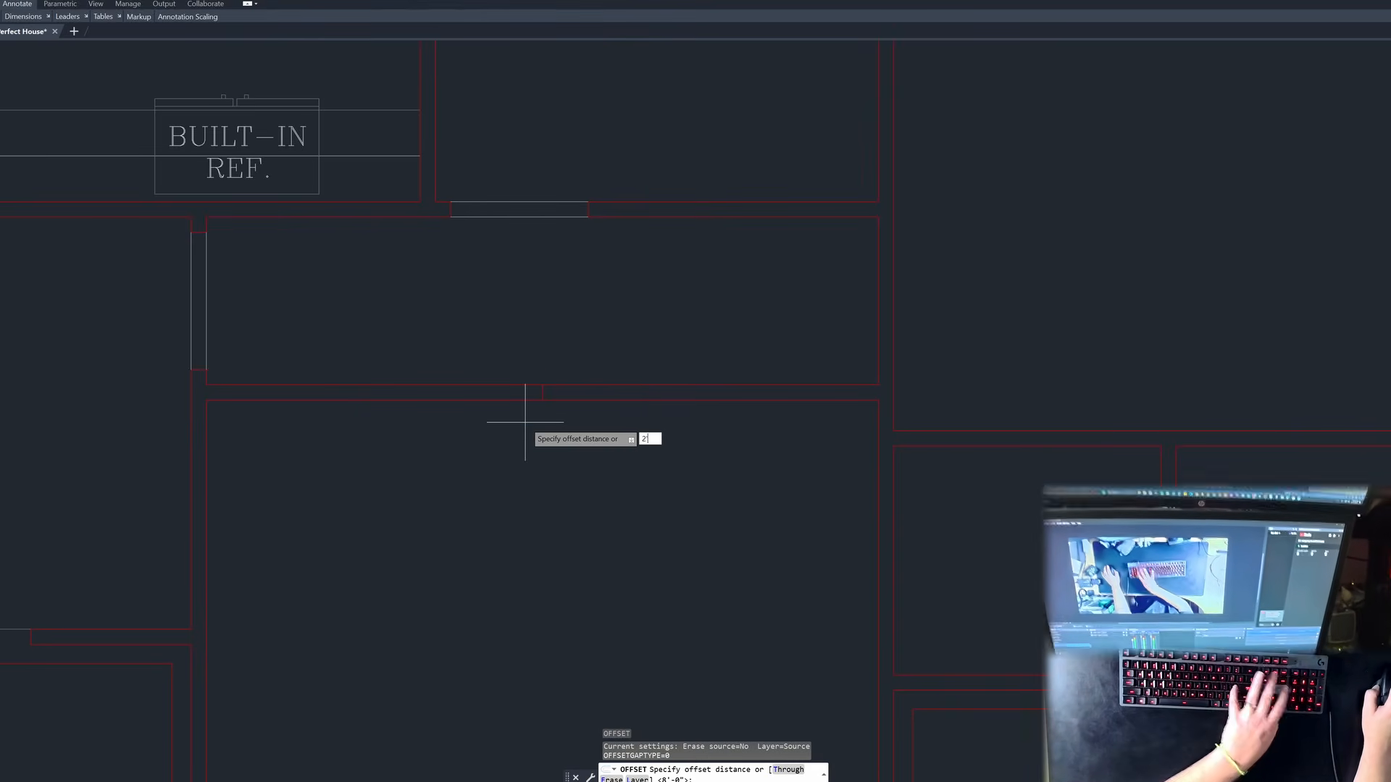
key(Return)
click(542, 392)
click(534, 394)
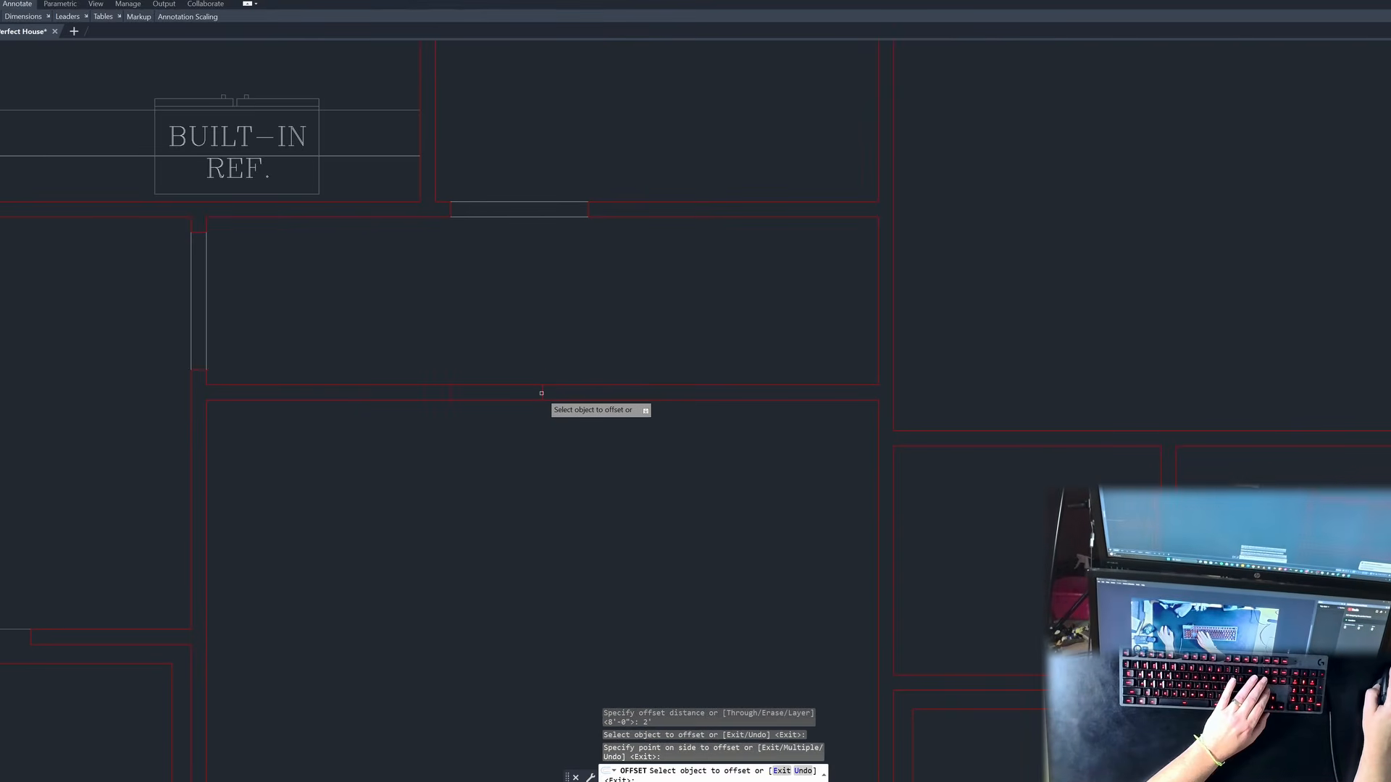
key(Escape)
click(537, 357)
click(575, 449)
key(Delete)
key(Escape)
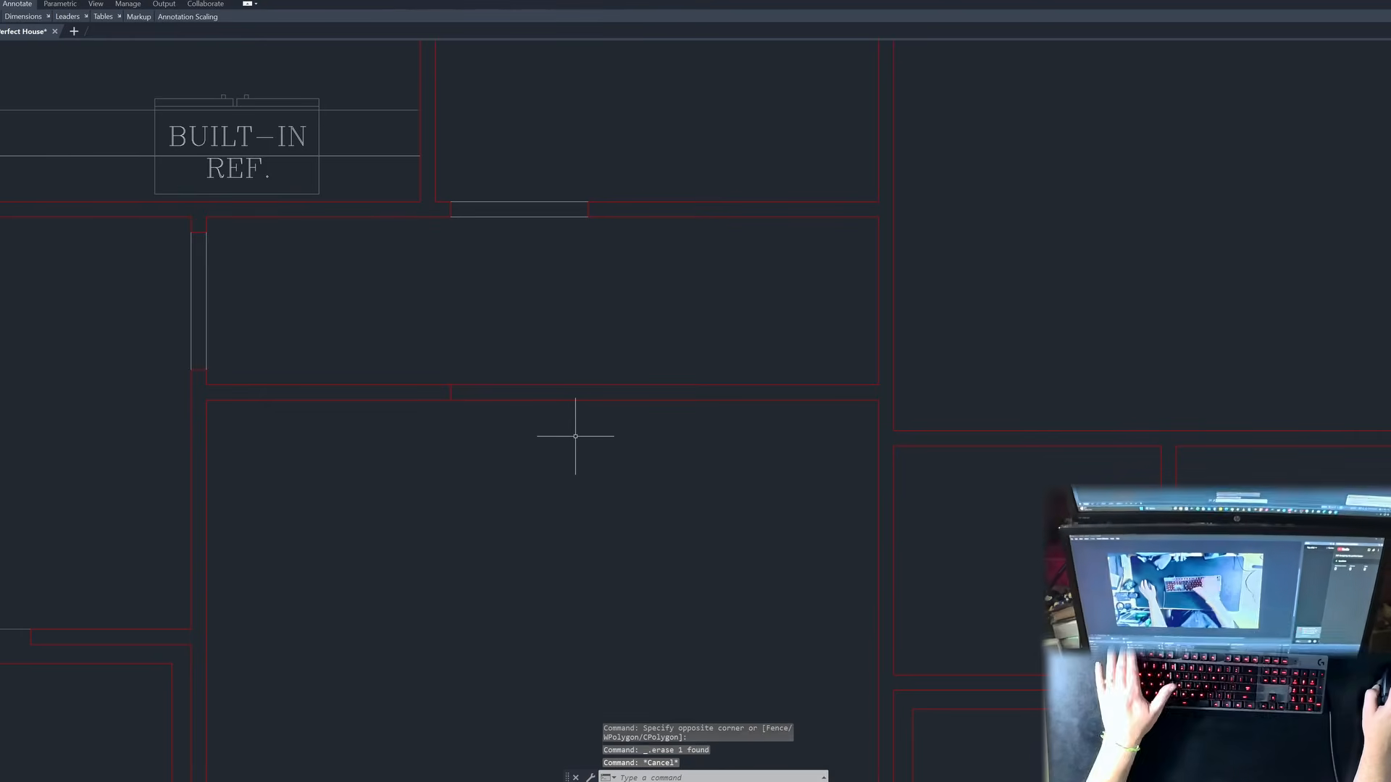
text(o)
key(Return)
key(Return)
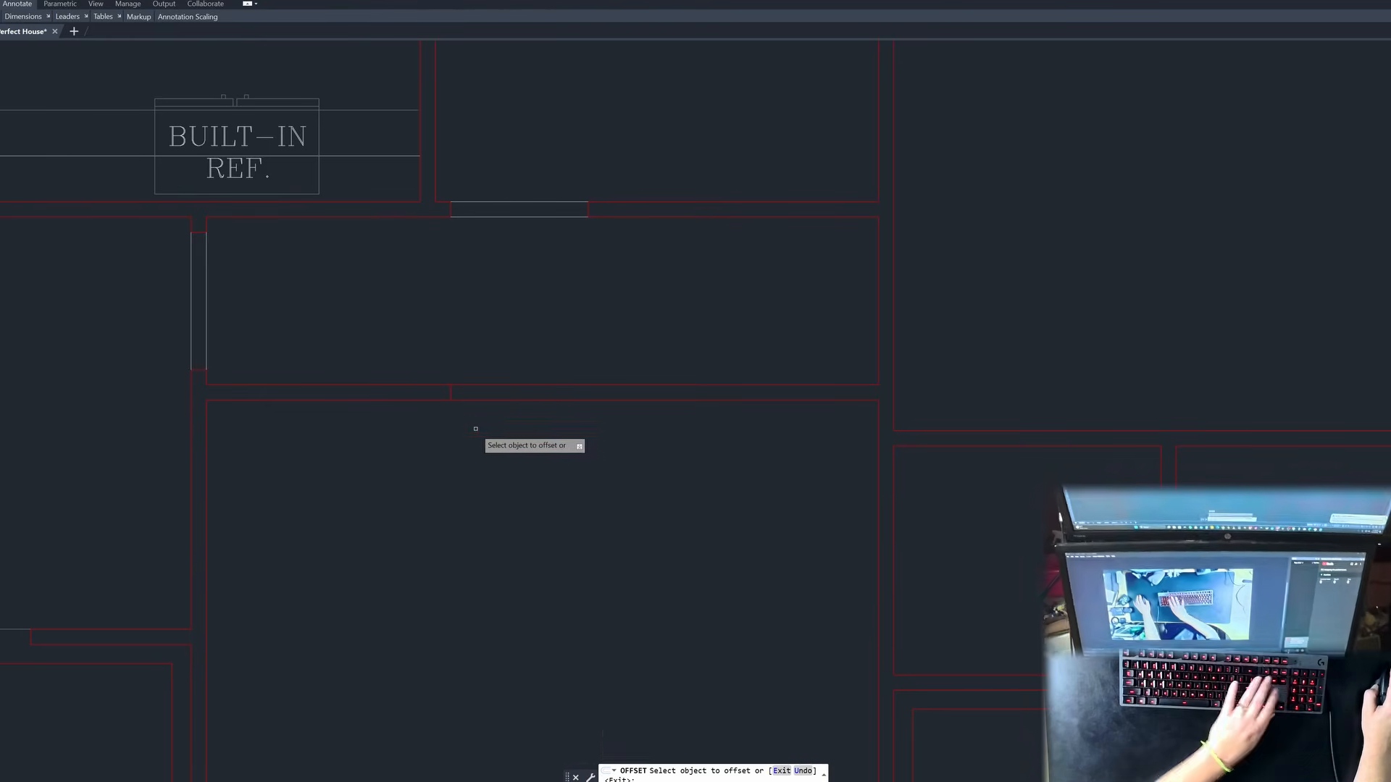
key(Escape)
key(Escape)
Step: Offset the remaining short line 4' to the right and trim the upper wall lines between the two short lines
text(o)
key(Return)
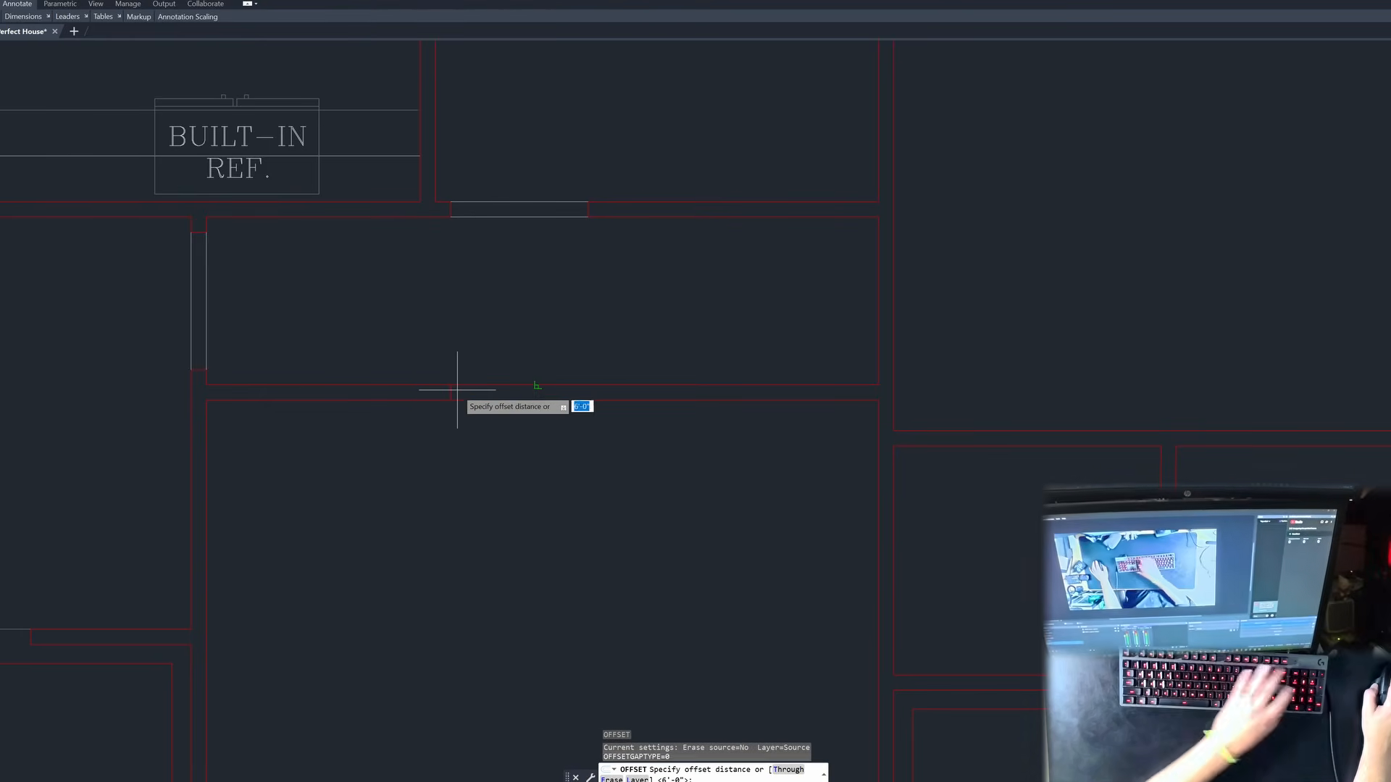
text(4')
key(Return)
key(Escape)
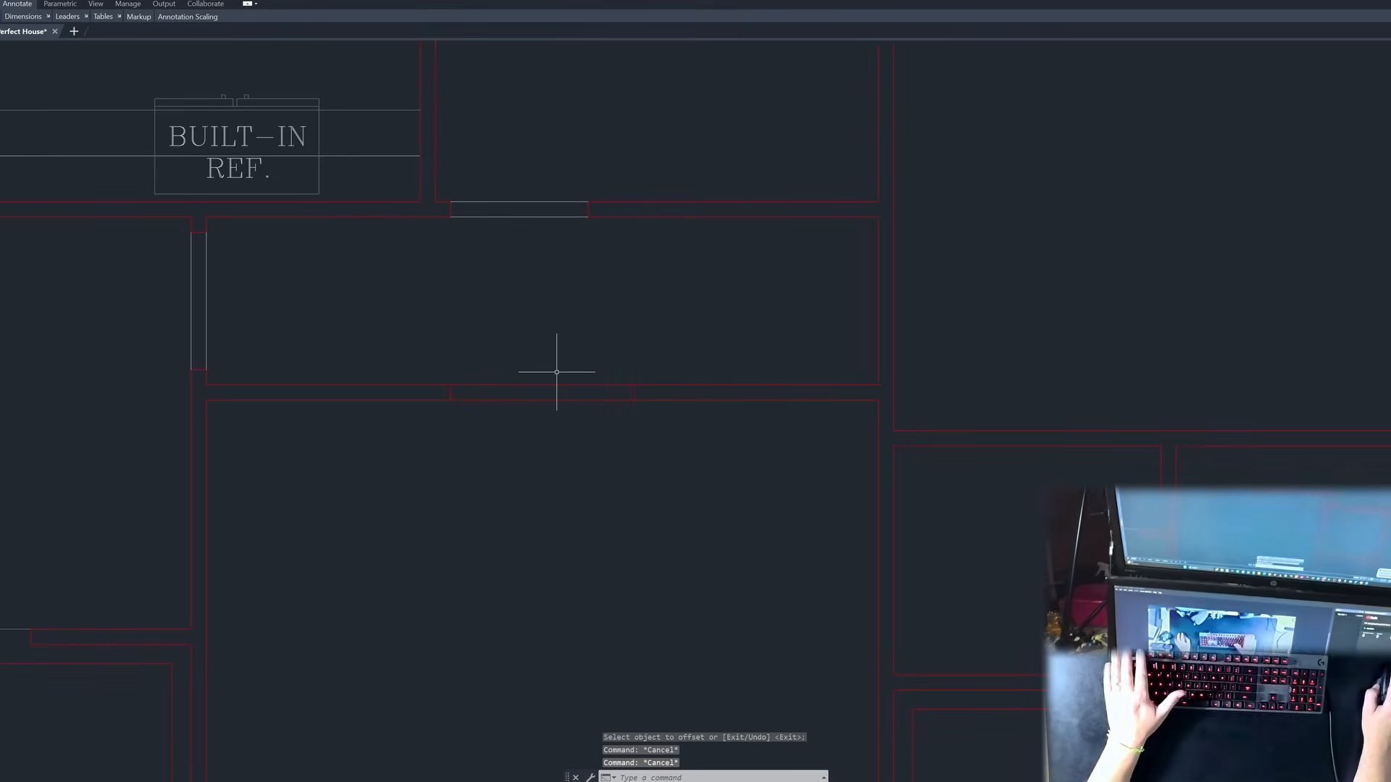
text(tr)
key(Return)
key(Escape)
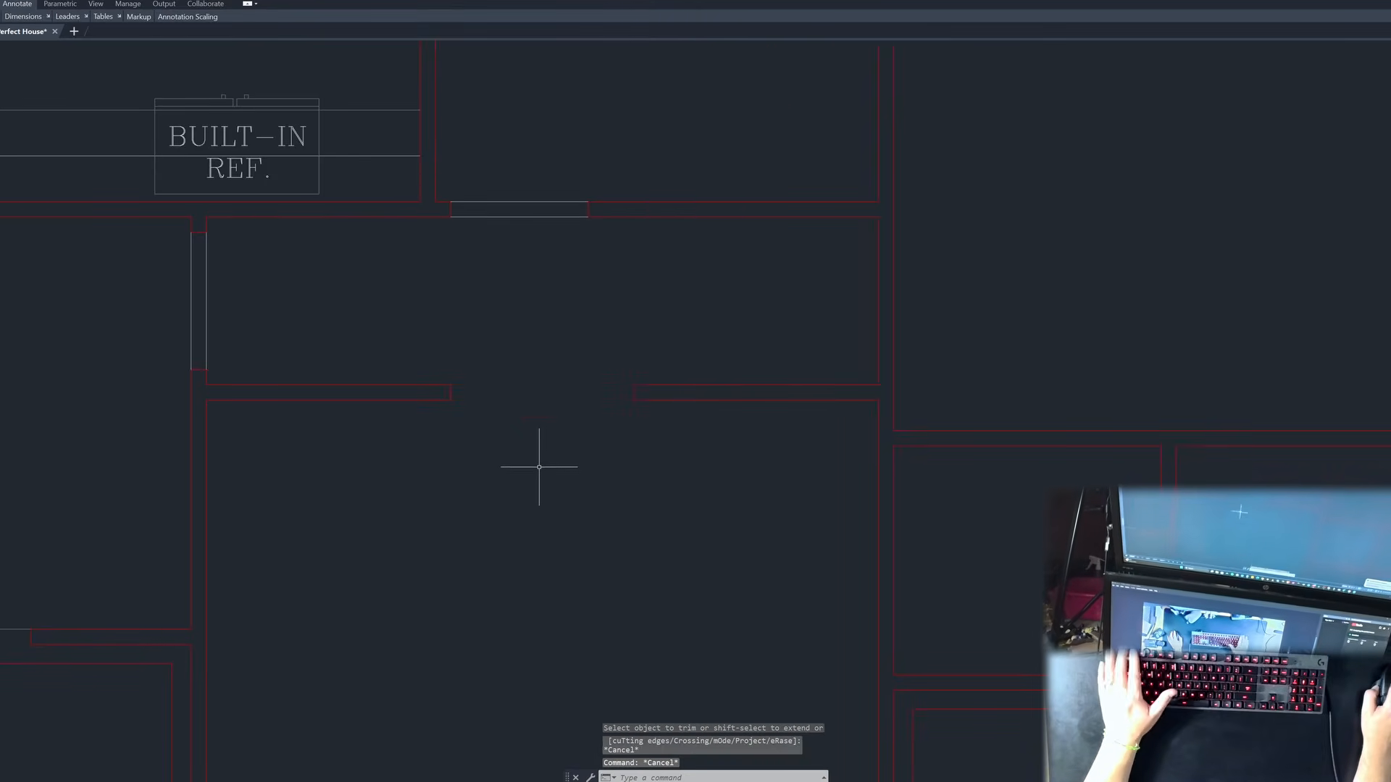
Step: Examine the whole first-floor plan, from the bathroom and kitchen to the porch and right-hand rooms, for walls still lacking openings
scroll(543, 467, down, 3)
scroll(655, 536, down, 2)
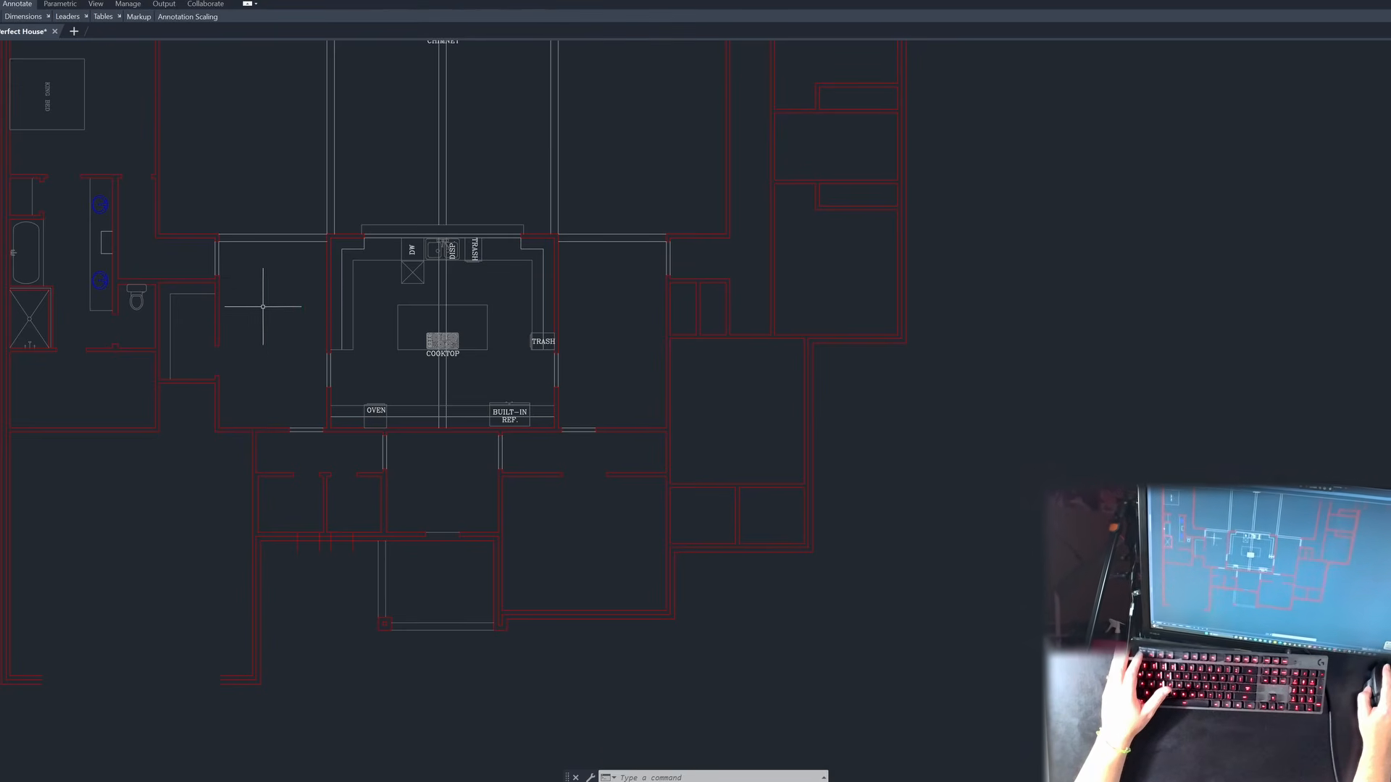
key(Escape)
key(Escape)
key(Escape)
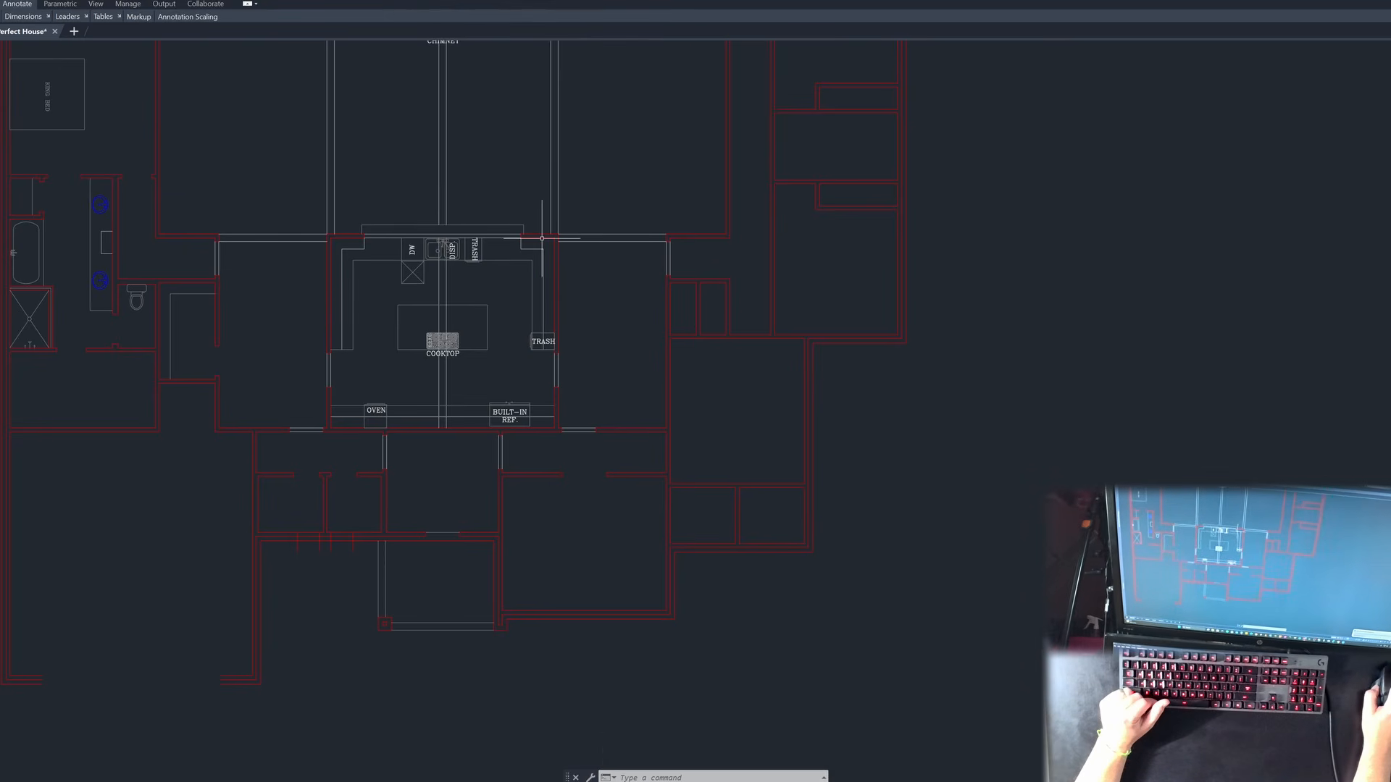
mouse_move(543, 252)
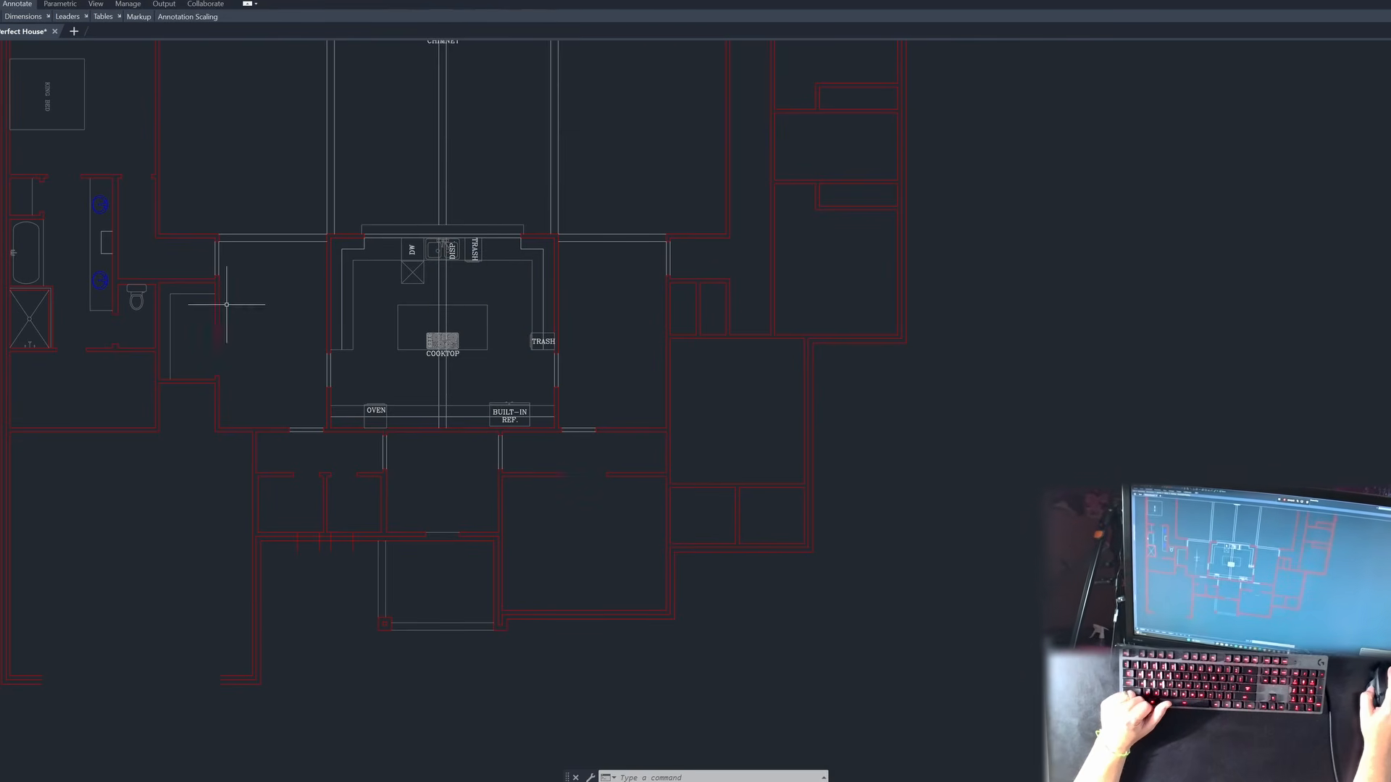
scroll(379, 407, down, 3)
scroll(355, 439, up, 3)
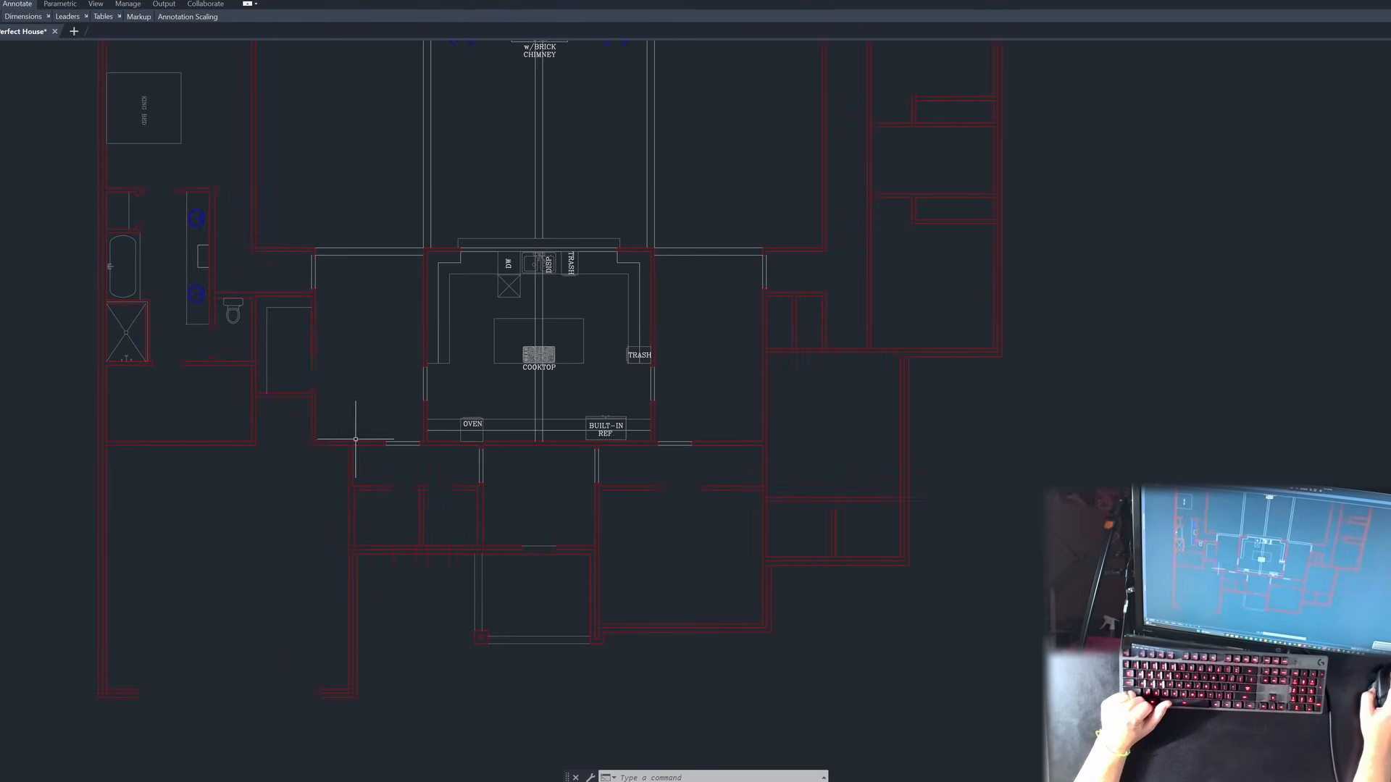
scroll(308, 397, down, 2)
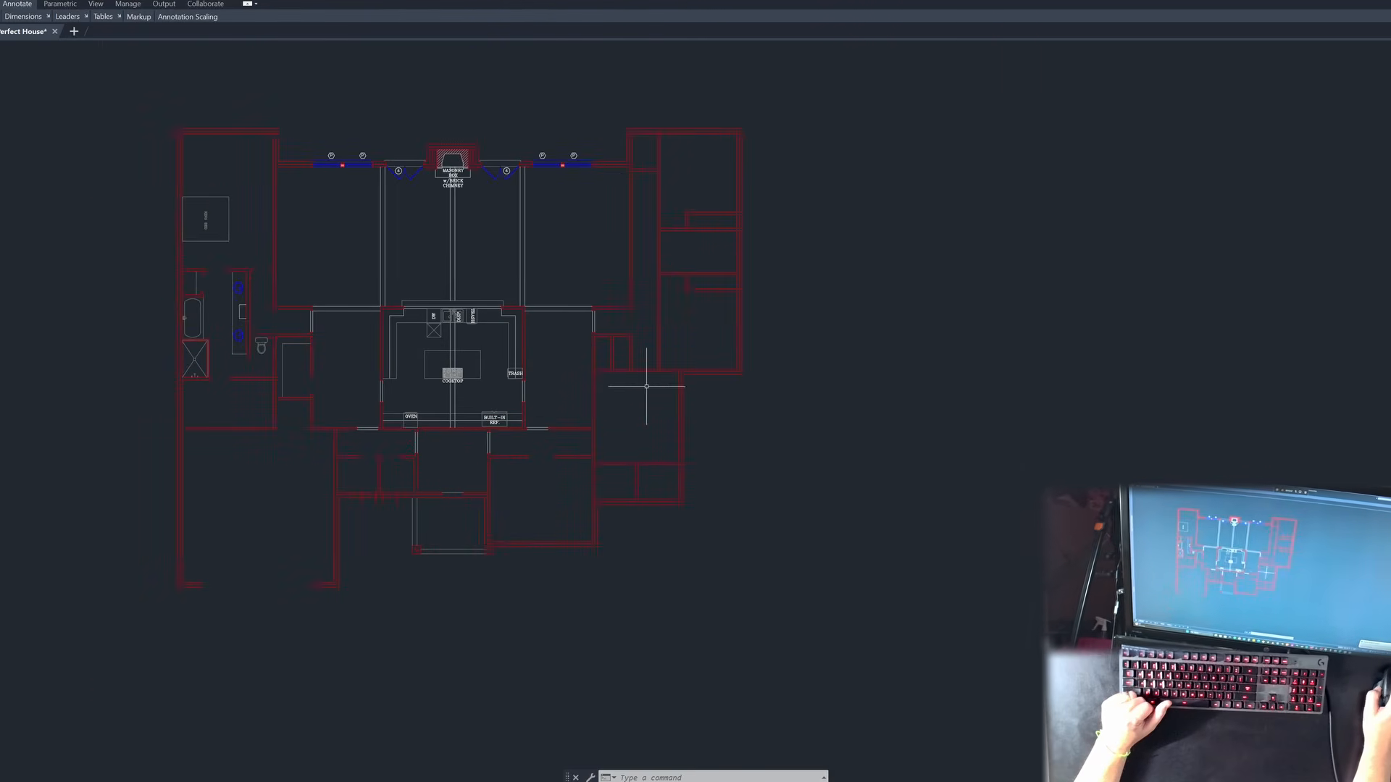
scroll(580, 375, up, 2)
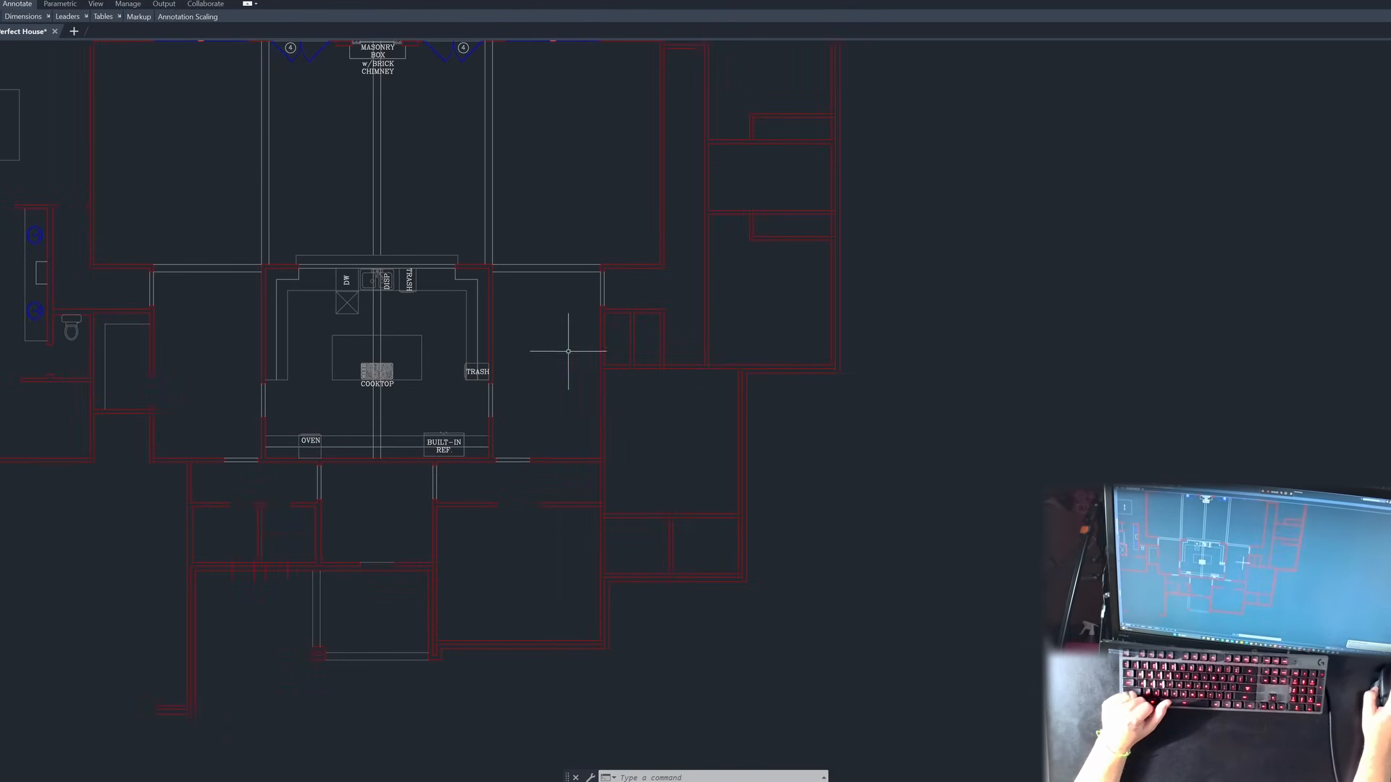
scroll(585, 405, down, 3)
scroll(540, 344, up, 3)
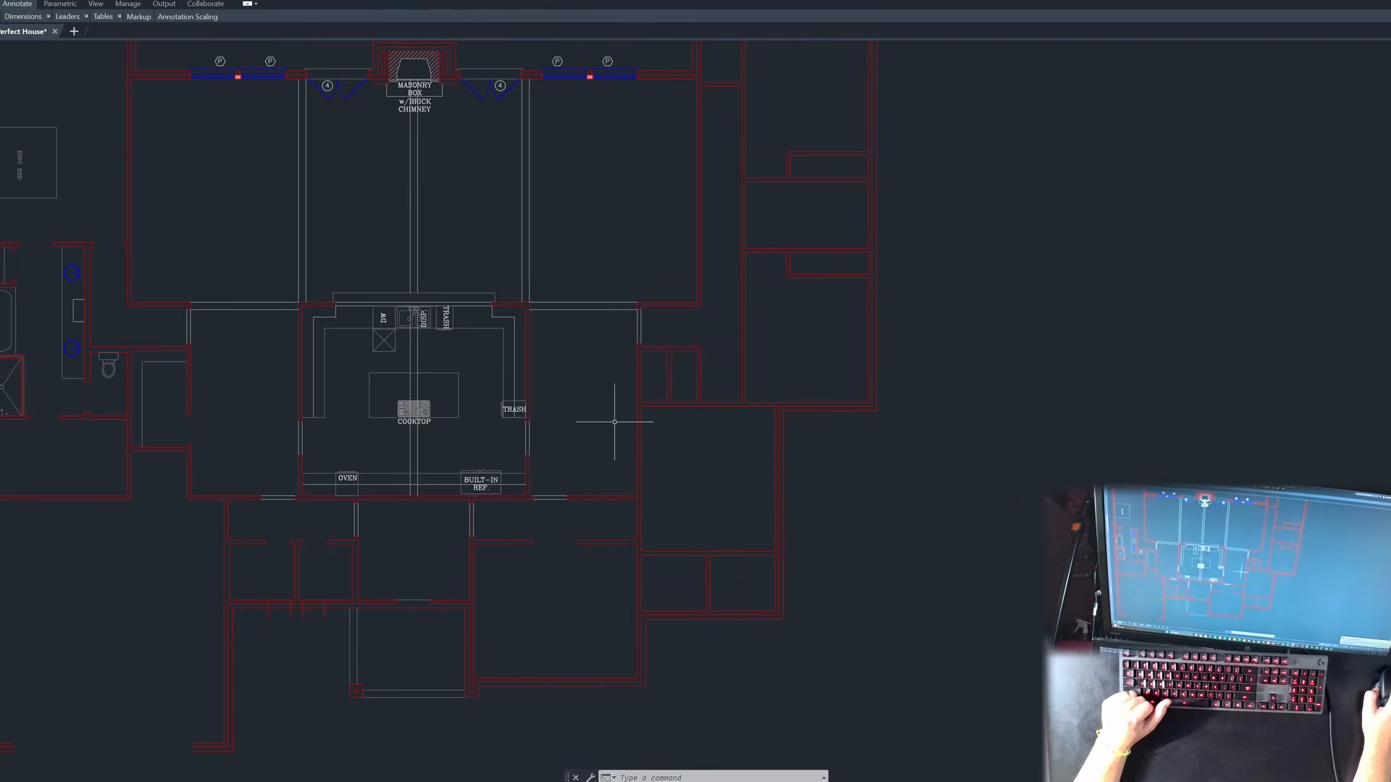
scroll(592, 369, down, 2)
scroll(568, 372, up, 2)
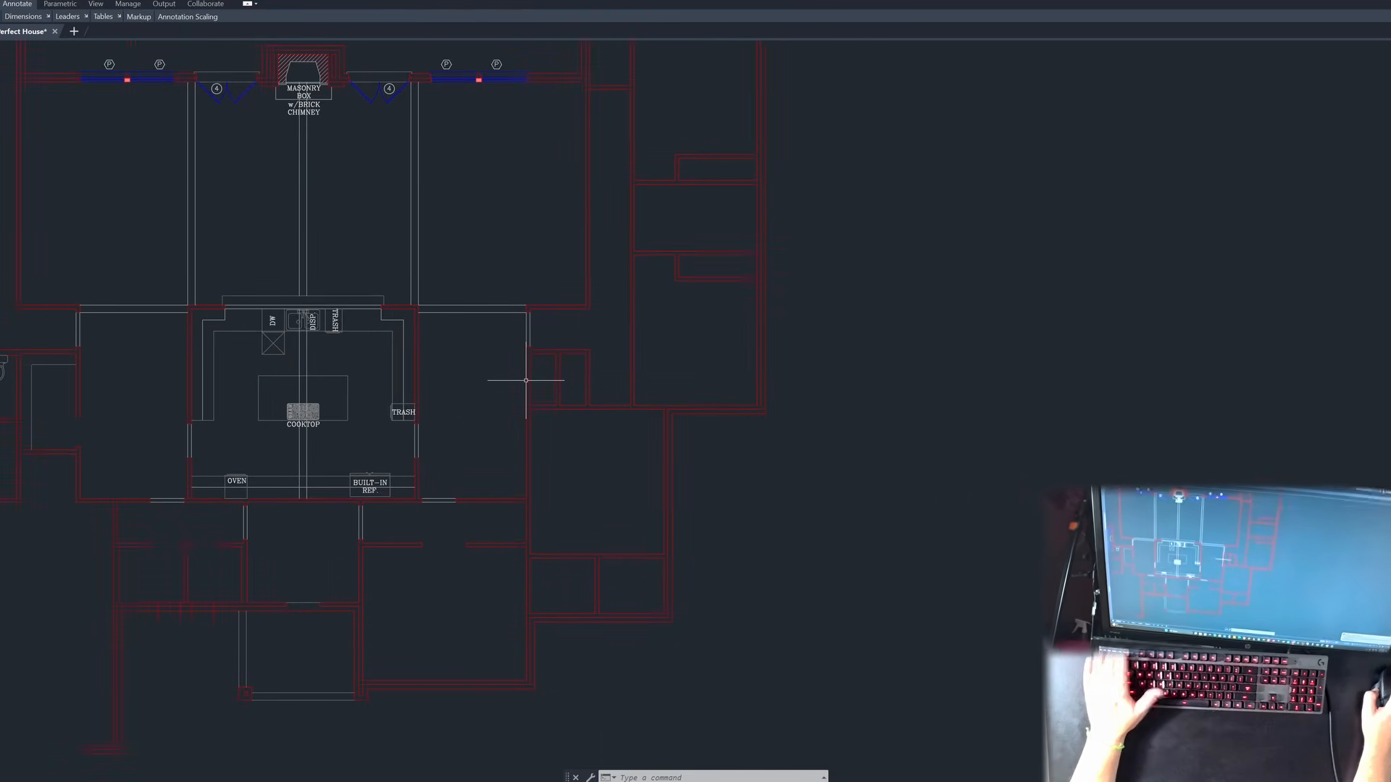
key(Escape)
key(Escape)
key(Escape)
scroll(539, 424, down, 2)
scroll(386, 551, up, 6)
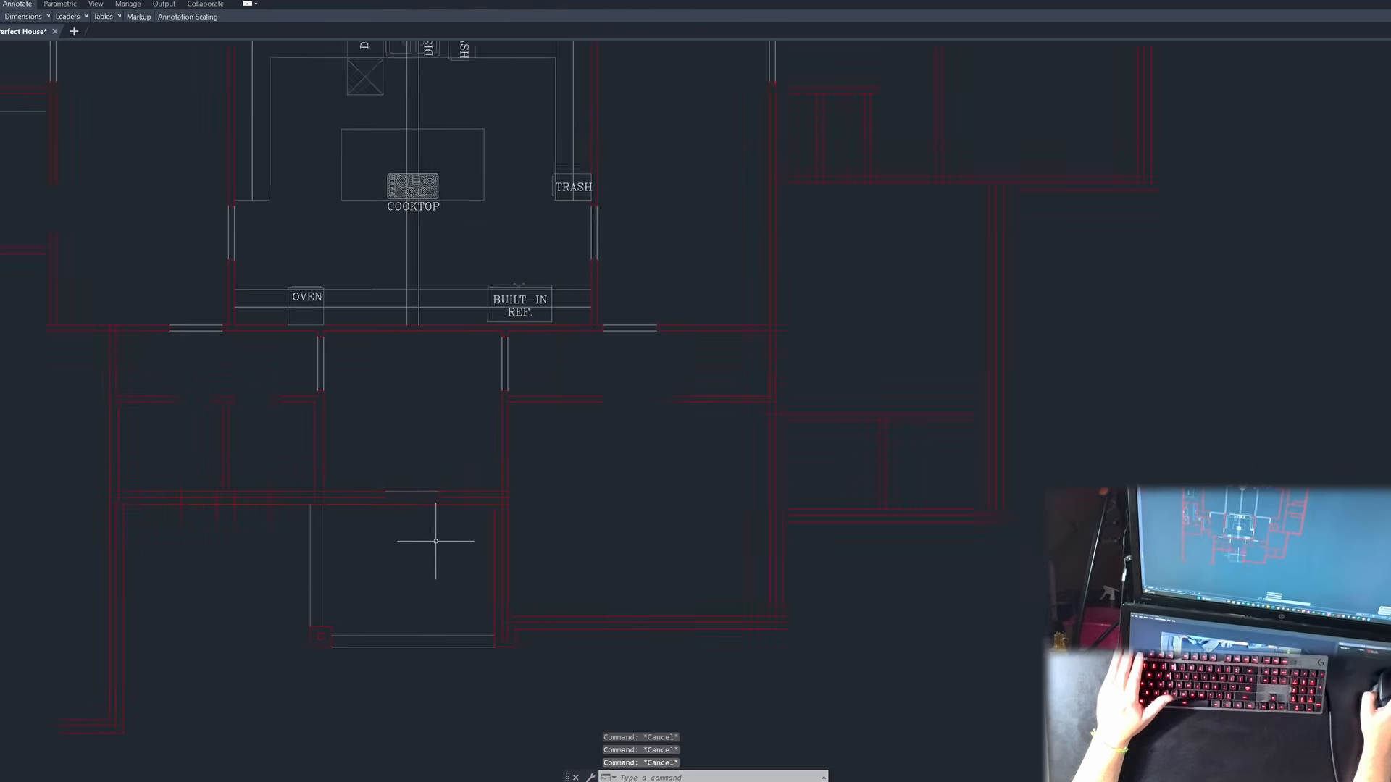
scroll(434, 503, down, 4)
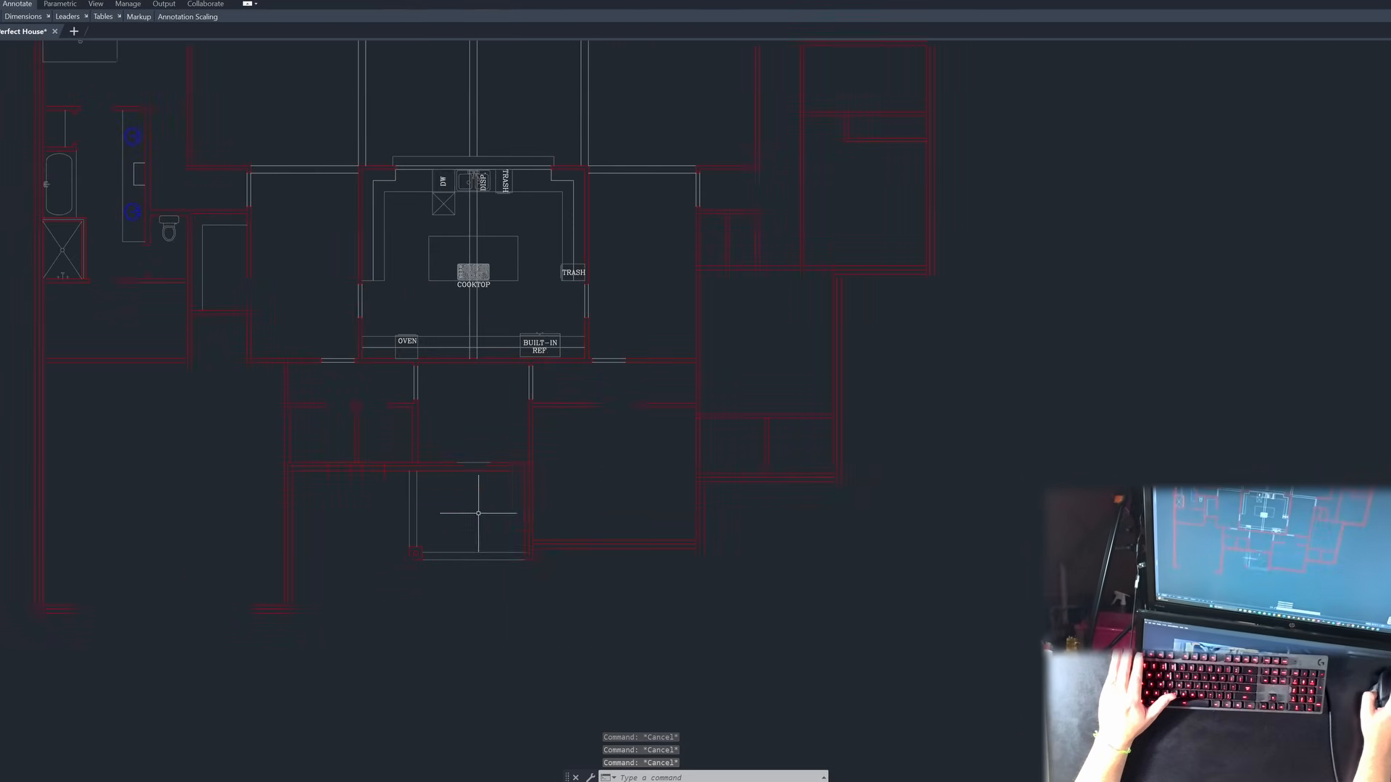
Step: Draw a short horizontal line across the left wall of the small closet pair right of the kitchen, at the wall's midpoint
scroll(479, 513, down, 2)
scroll(621, 386, up, 4)
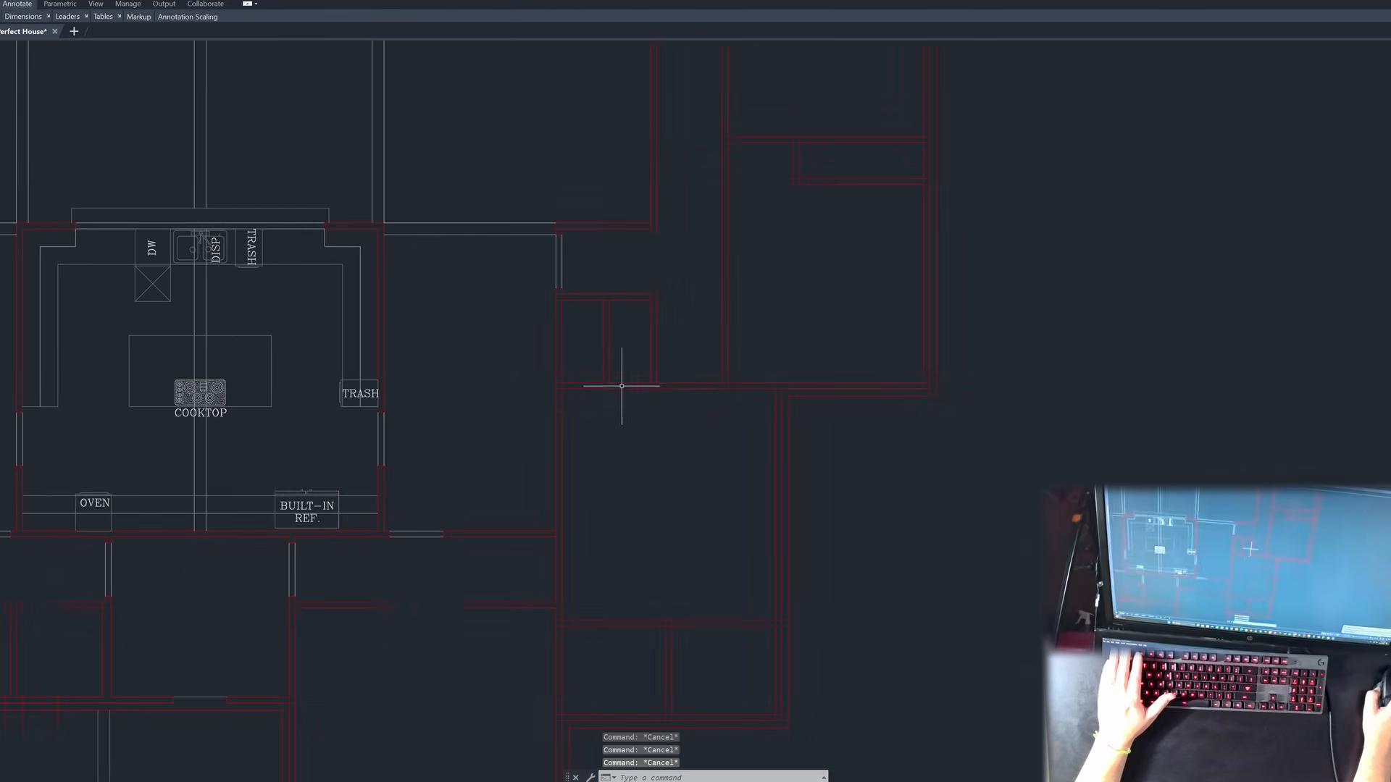
scroll(572, 329, up, 2)
text(l)
key(Return)
click(555, 347)
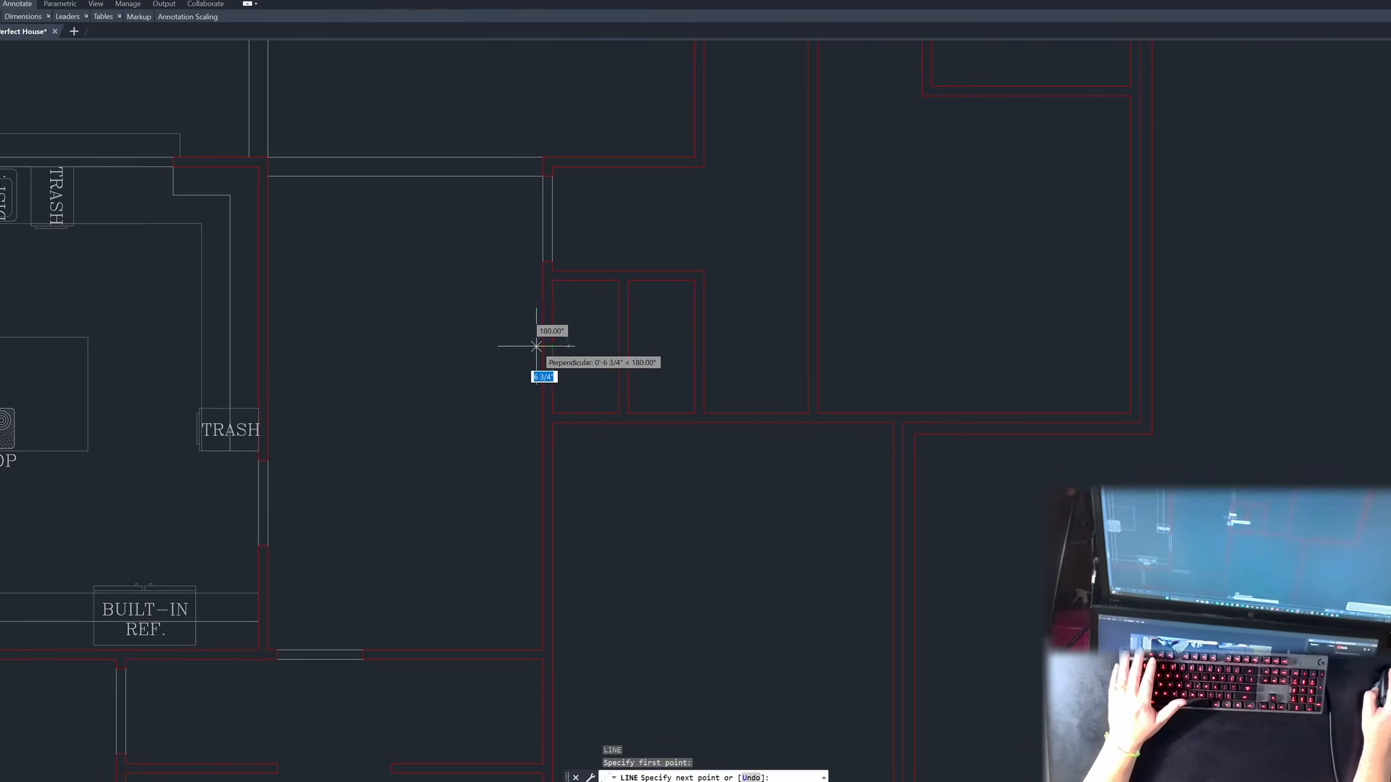
key(Escape)
Step: Offset the closet wall's centre line 2' upward and downward, and erase the original centre line
text(o)
key(Return)
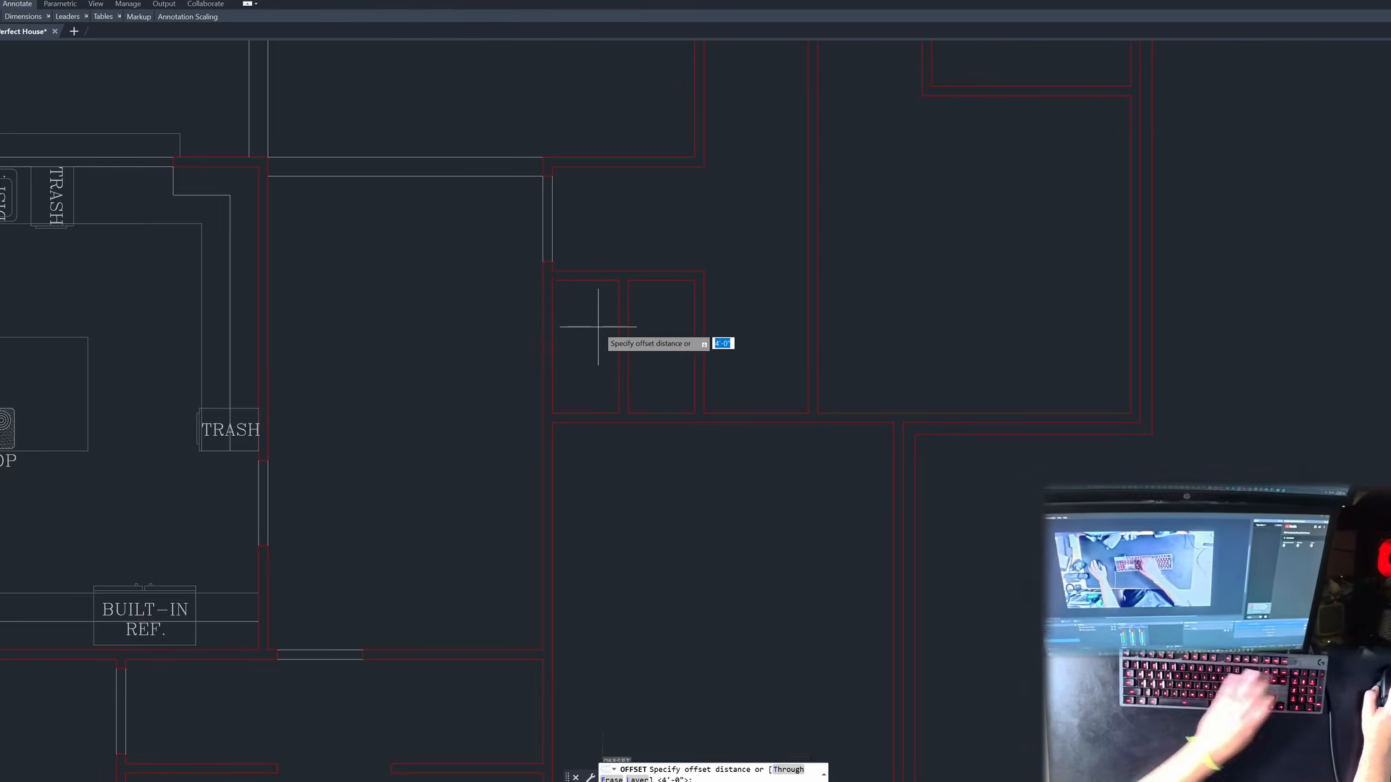
key(Return)
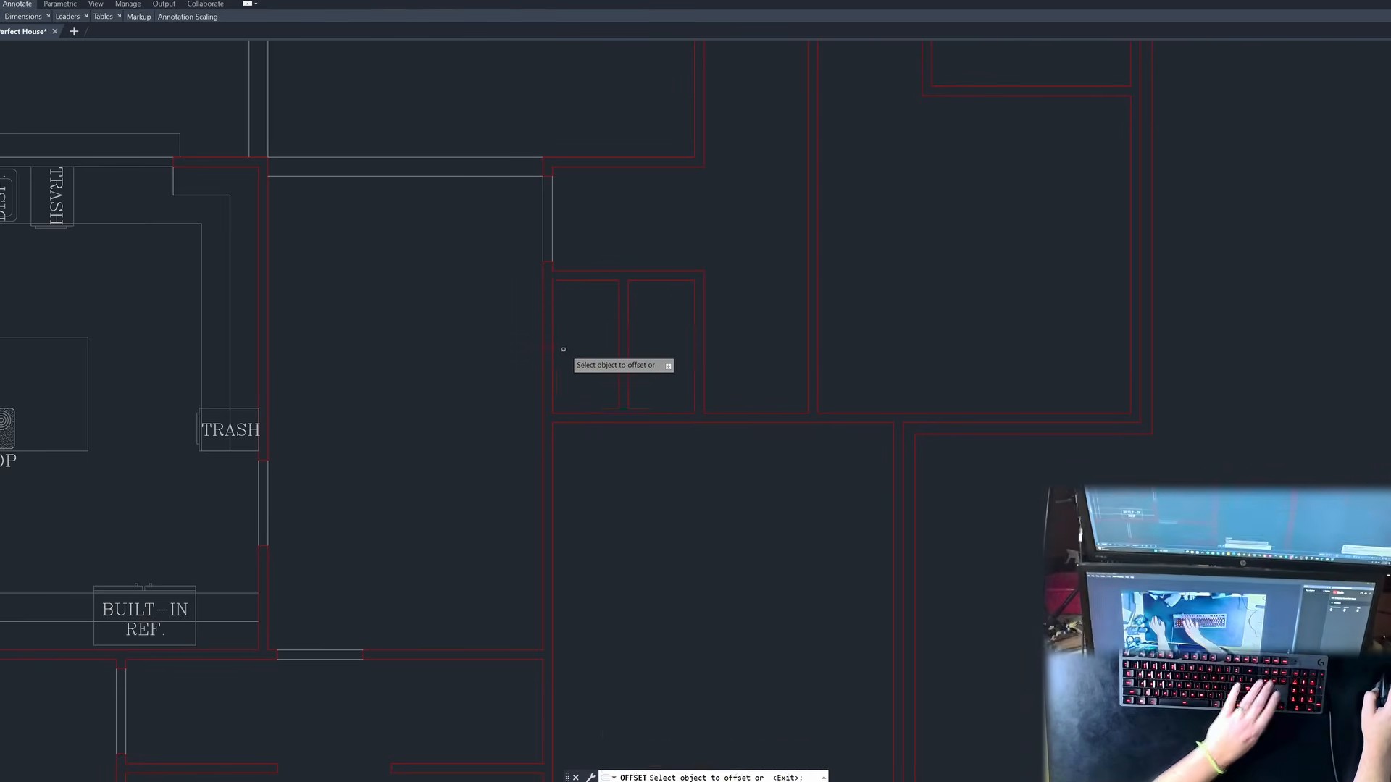
click(546, 347)
click(547, 340)
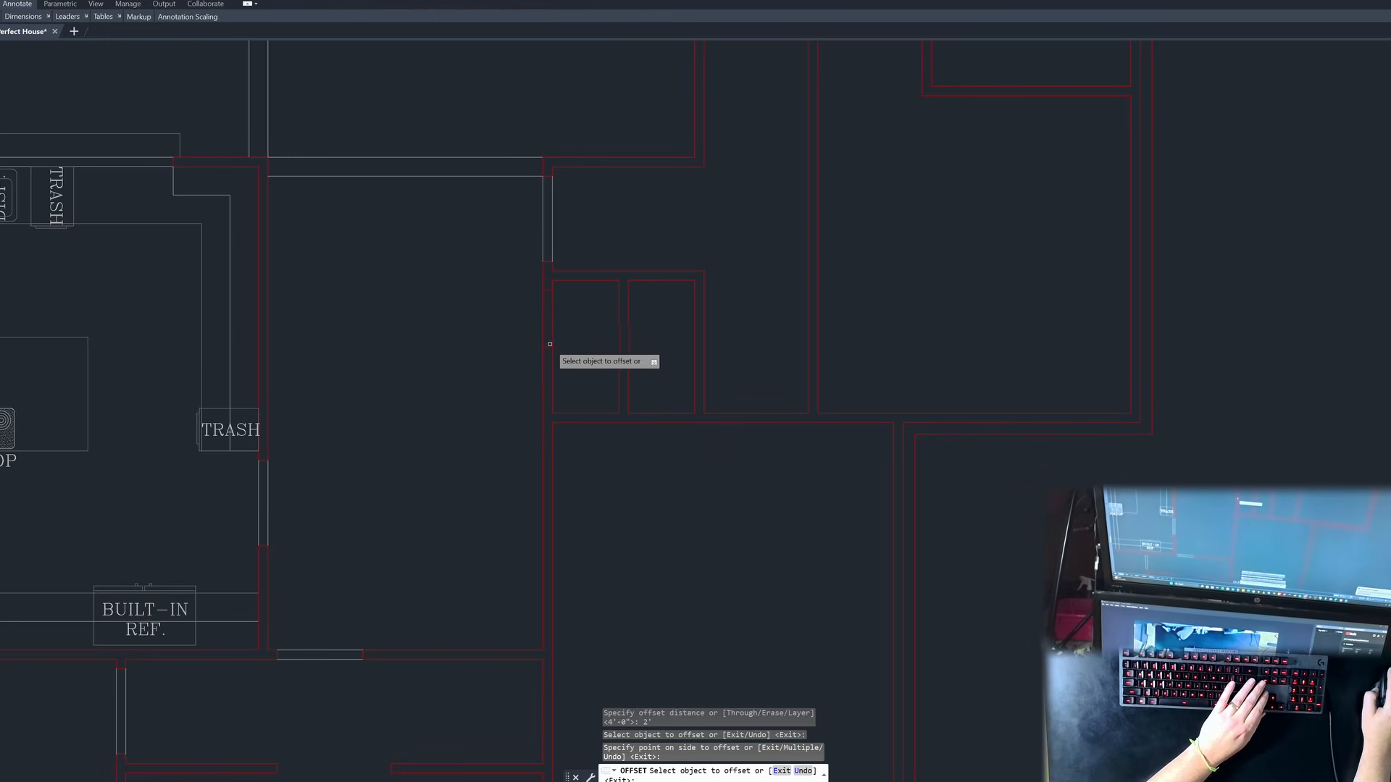
key(Escape)
click(529, 330)
click(598, 371)
key(Delete)
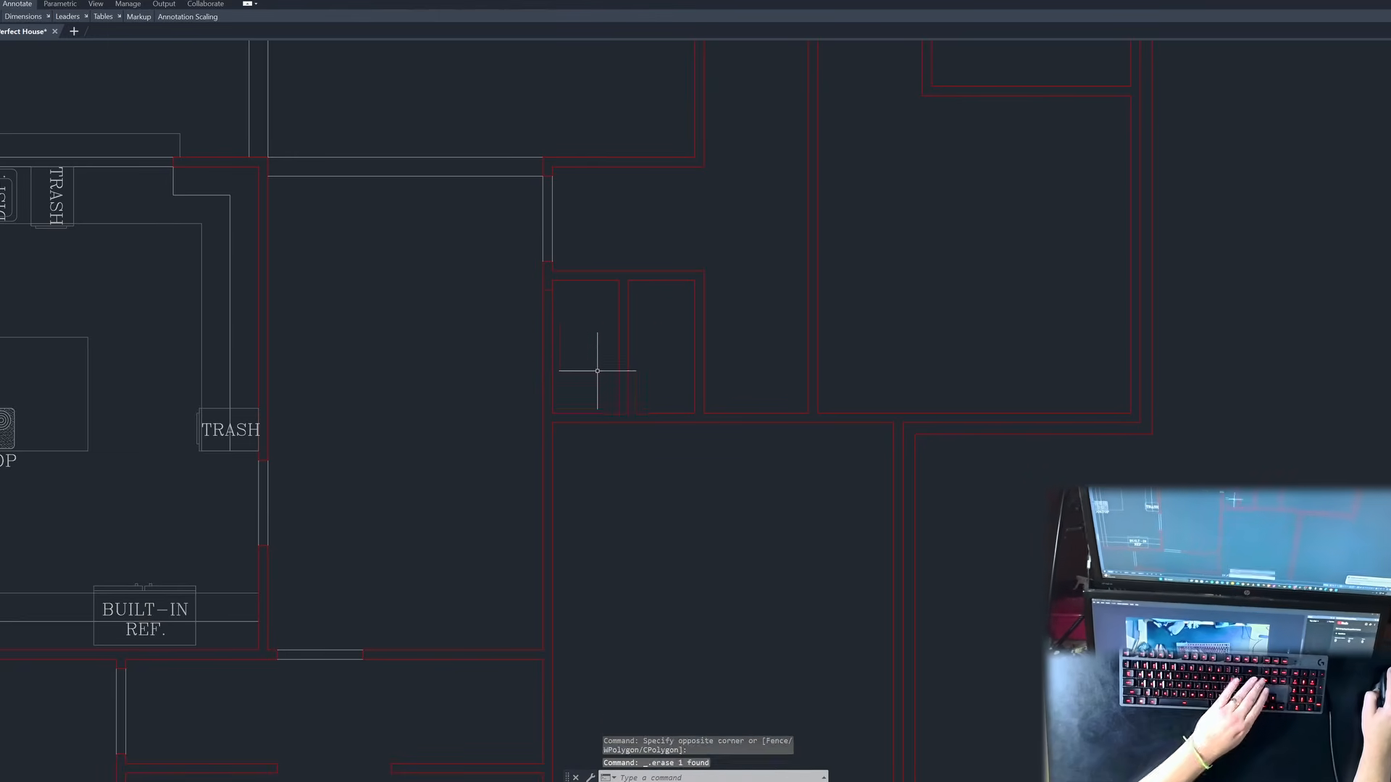
Step: Trim the left closet's outer wall lines between the two offset lines
key(Escape)
key(Escape)
text(tr)
key(space)
click(572, 352)
click(517, 351)
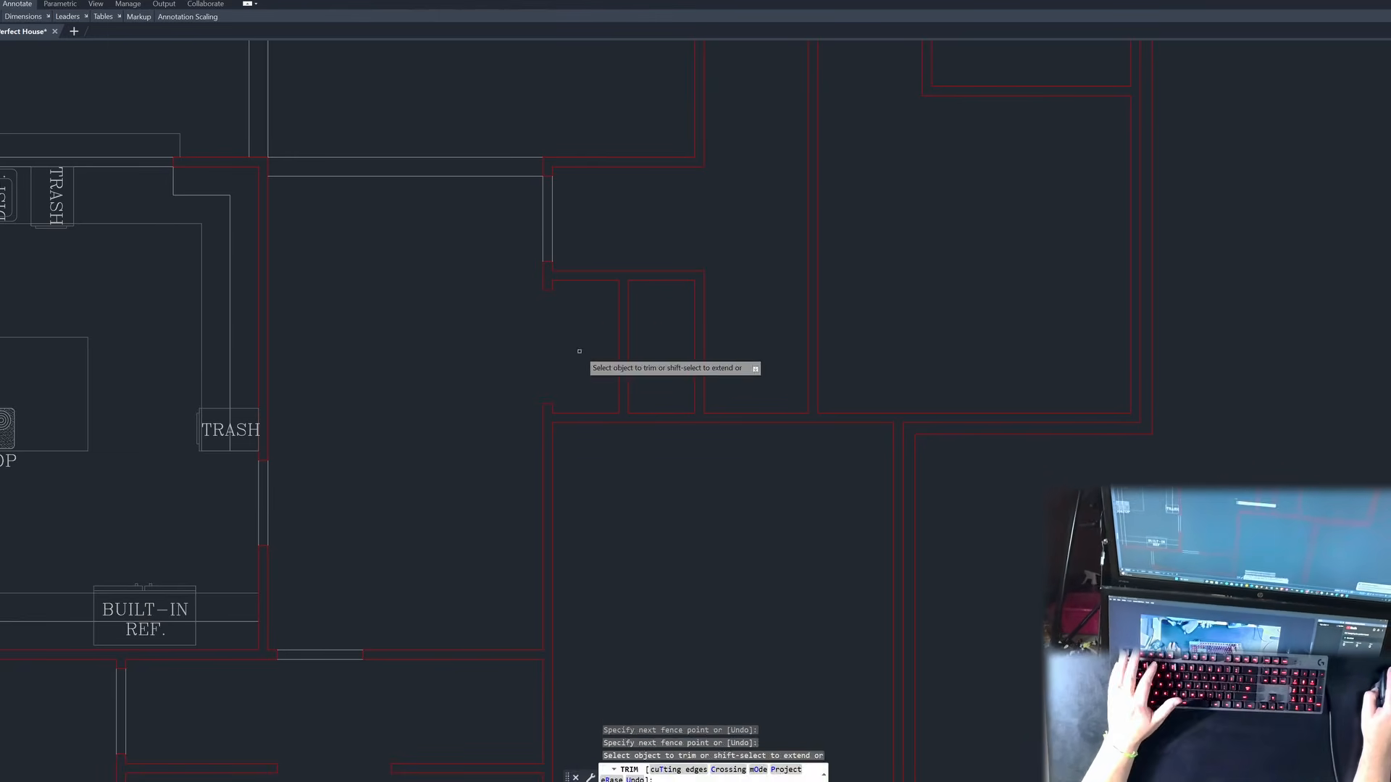
key(Escape)
Step: Mirror the left closet's two opening end lines to the right closet about the vertical centre line of the dividing wall, keeping the originals
text(mi)
key(space)
click(531, 290)
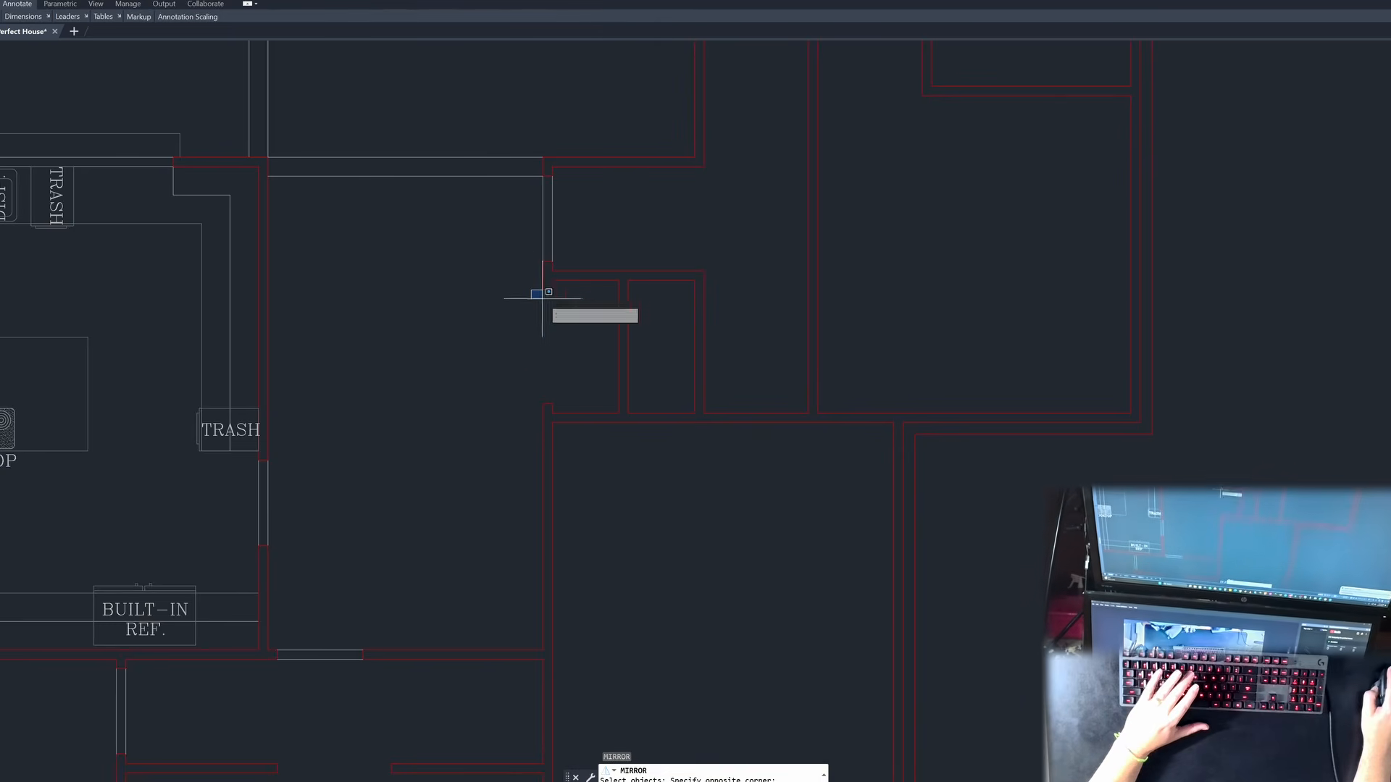
click(574, 404)
click(522, 282)
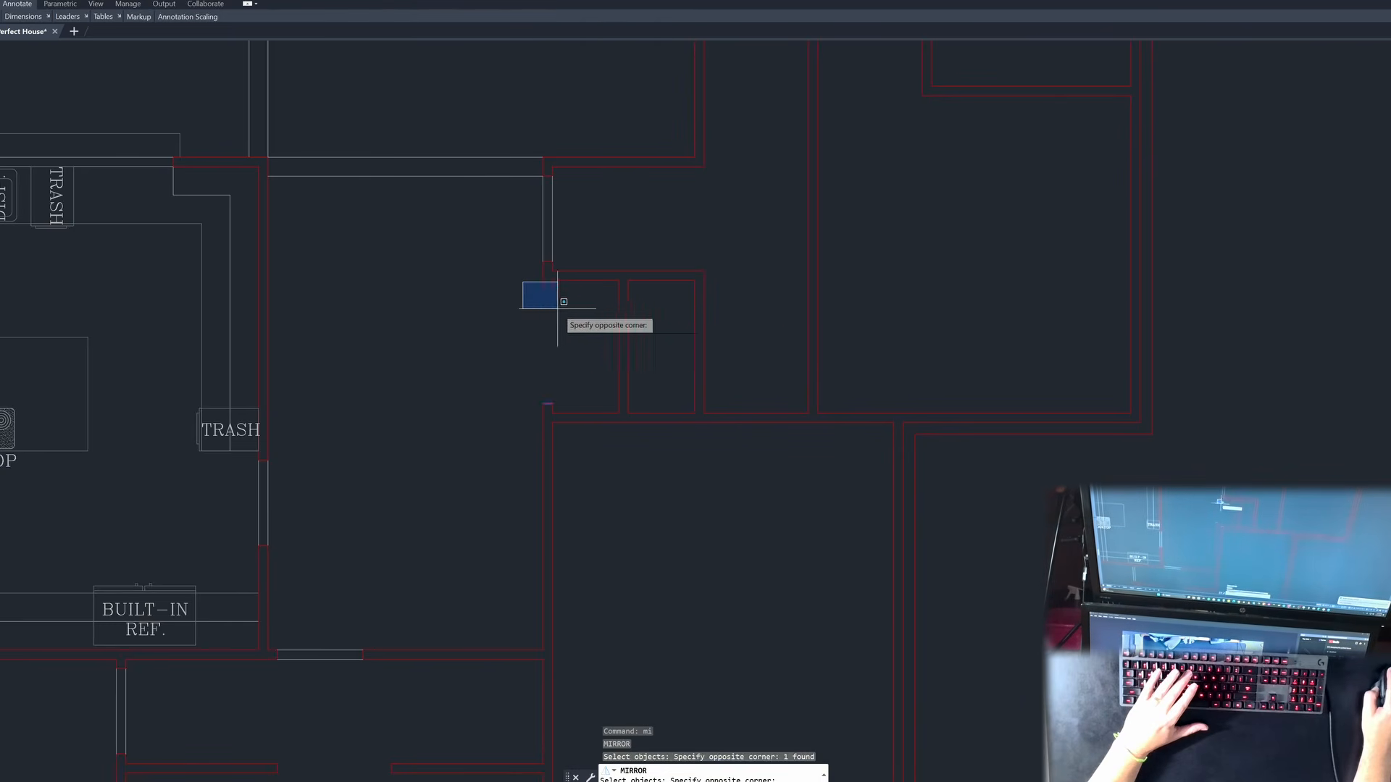
click(558, 309)
key(space)
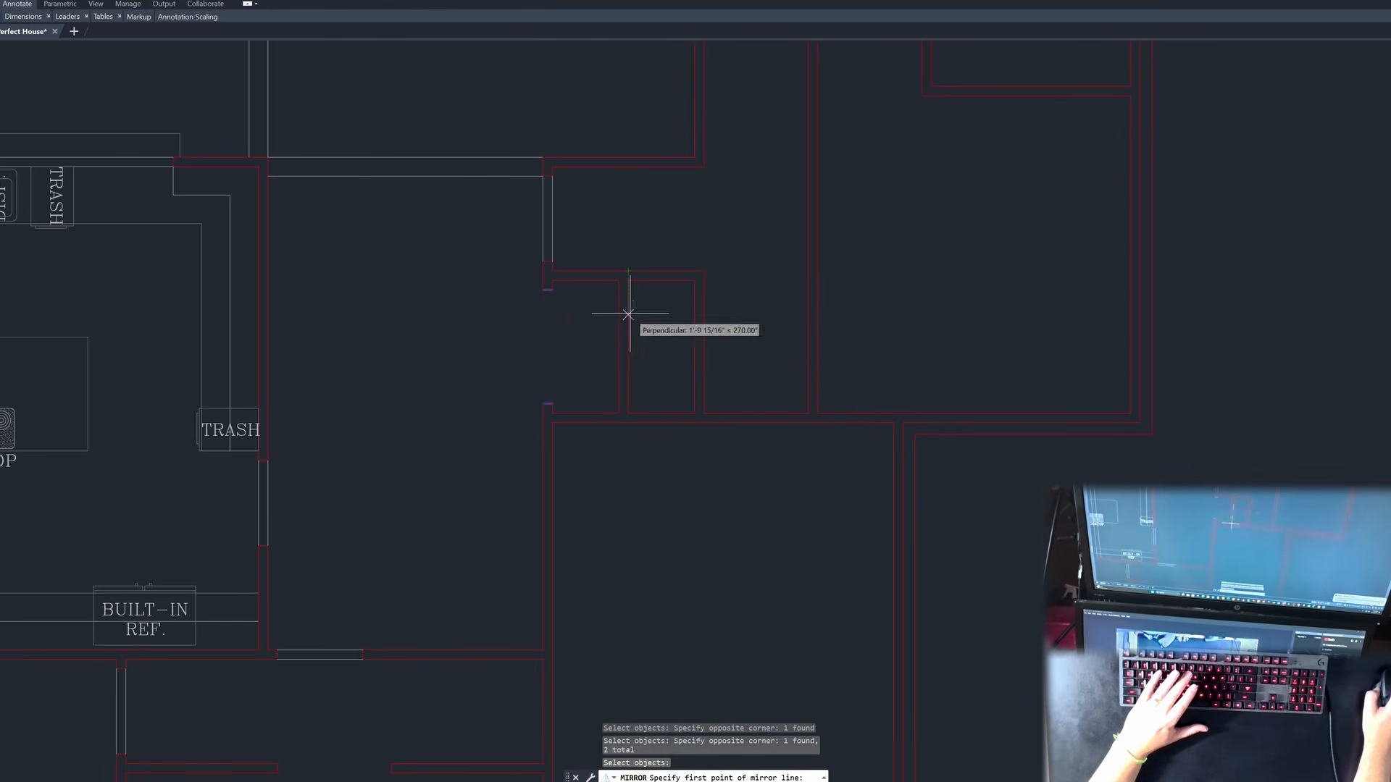
scroll(627, 319, up, 2)
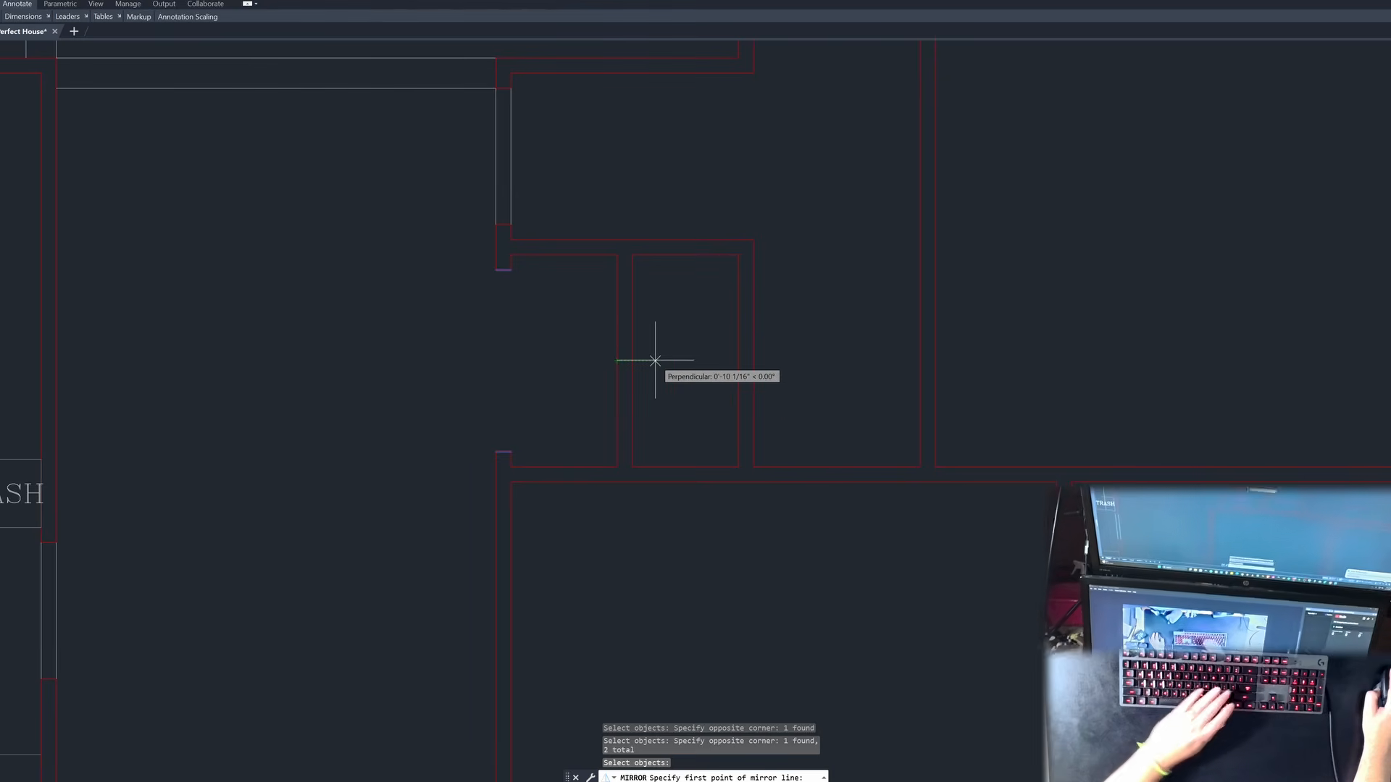
text(2)
key(Return)
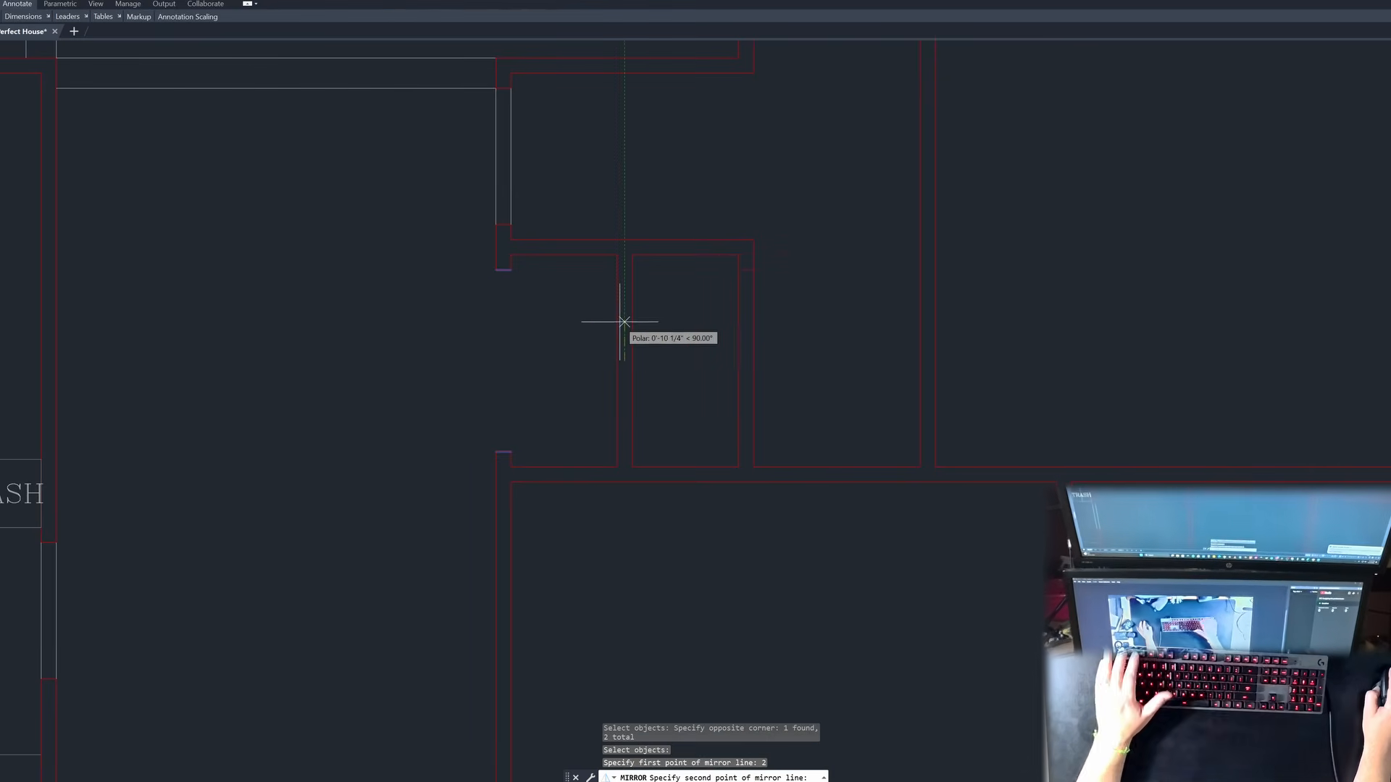
click(625, 322)
key(space)
key(Escape)
key(Escape)
Step: Trim the right closet's outer wall lines between the two mirrored end lines
text(tr)
key(space)
click(809, 323)
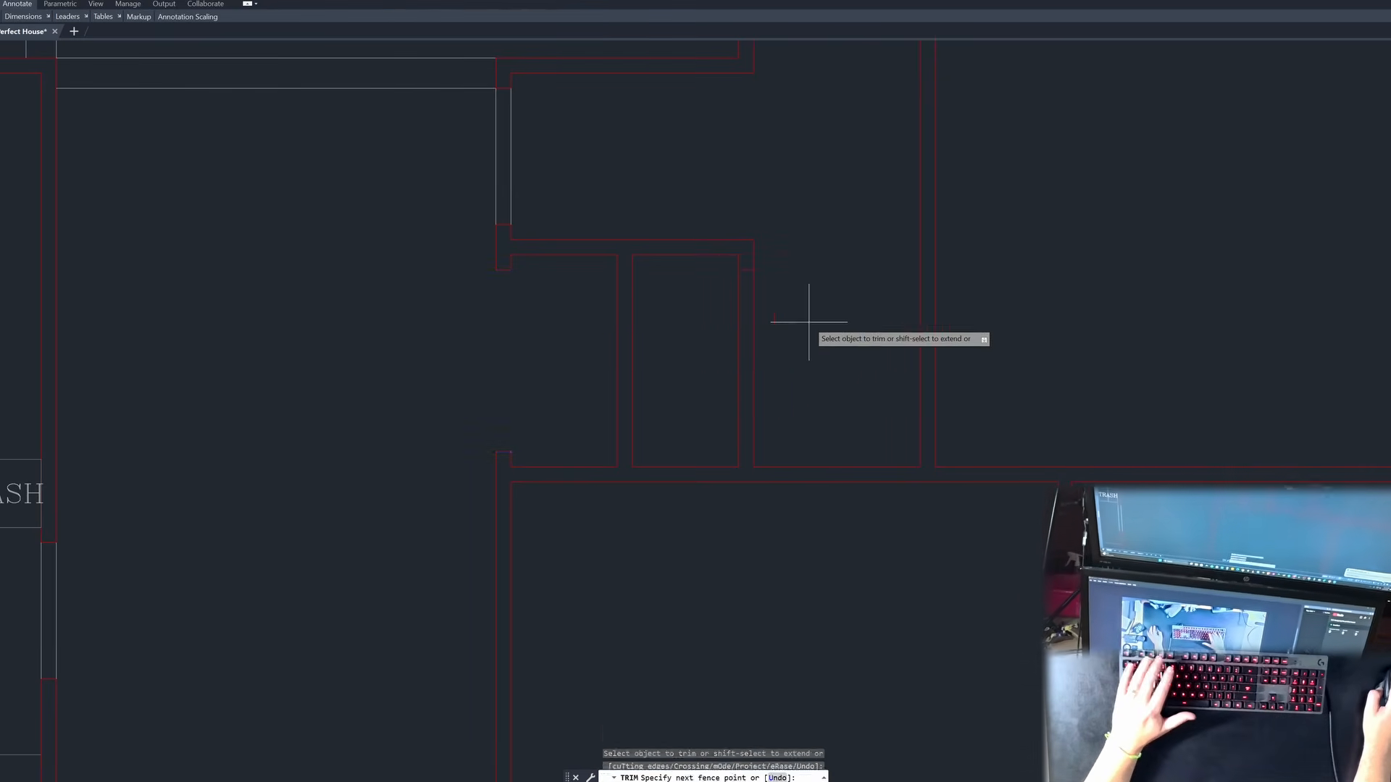
drag(809, 322, 729, 353)
key(space)
Step: Offset both faces of the wall dividing the two closets by 1' outward, one line into each closet
scroll(616, 391, down, 4)
scroll(655, 362, up, 4)
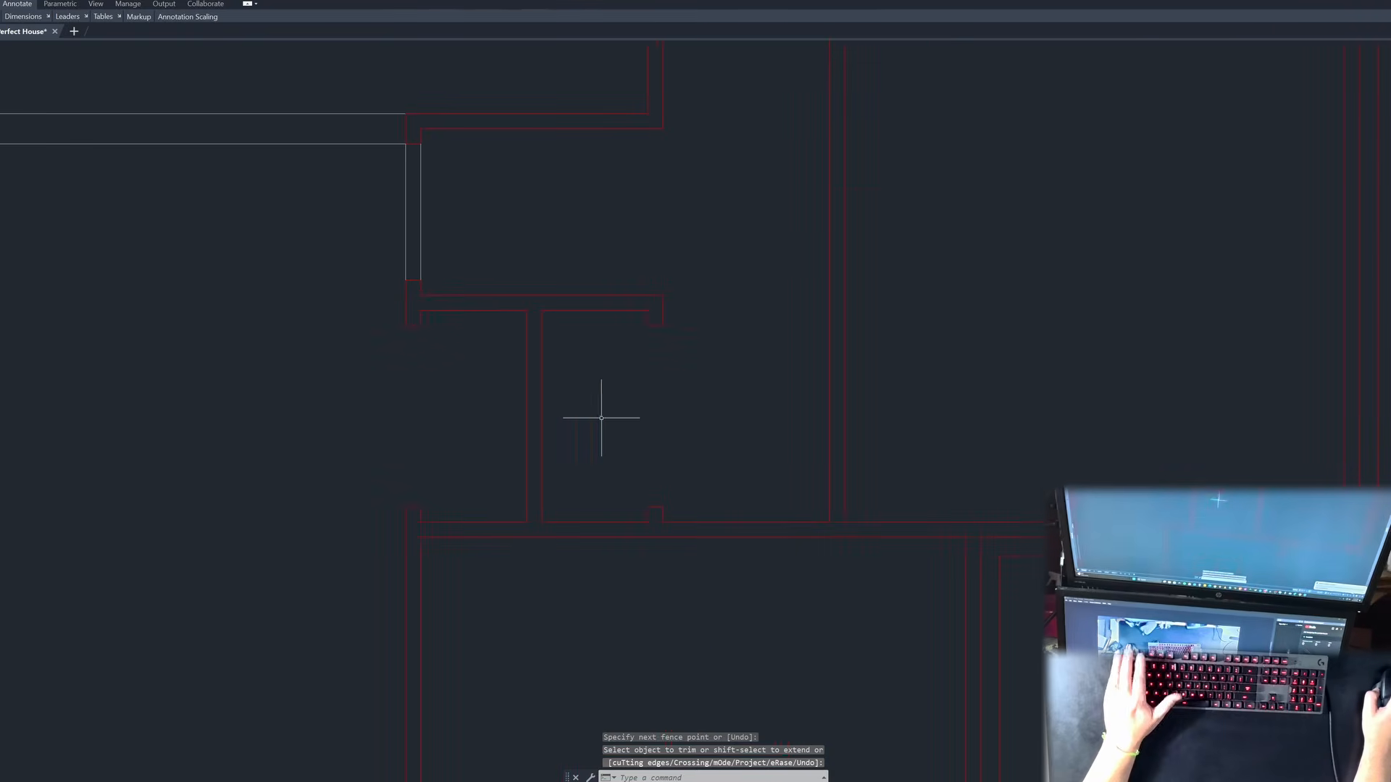
text(o)
key(space)
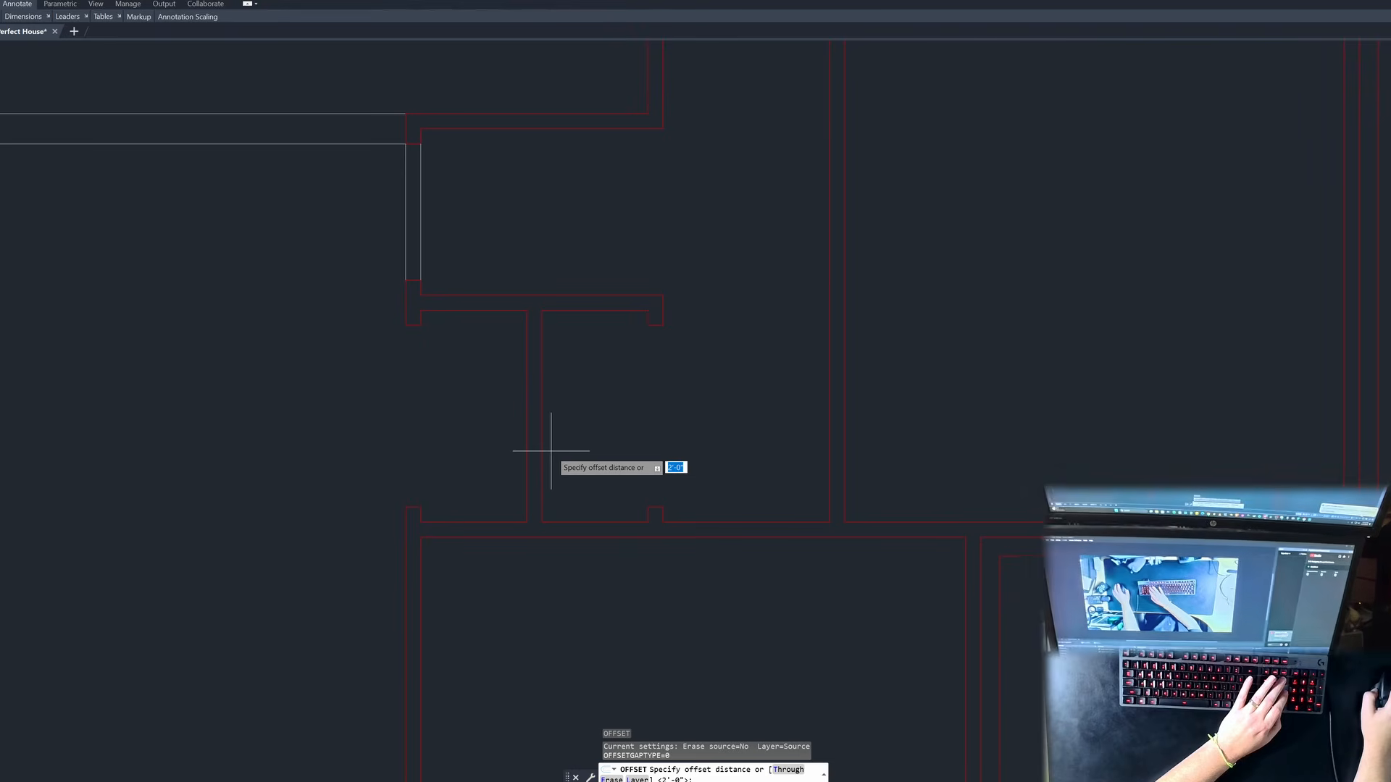
text(12)
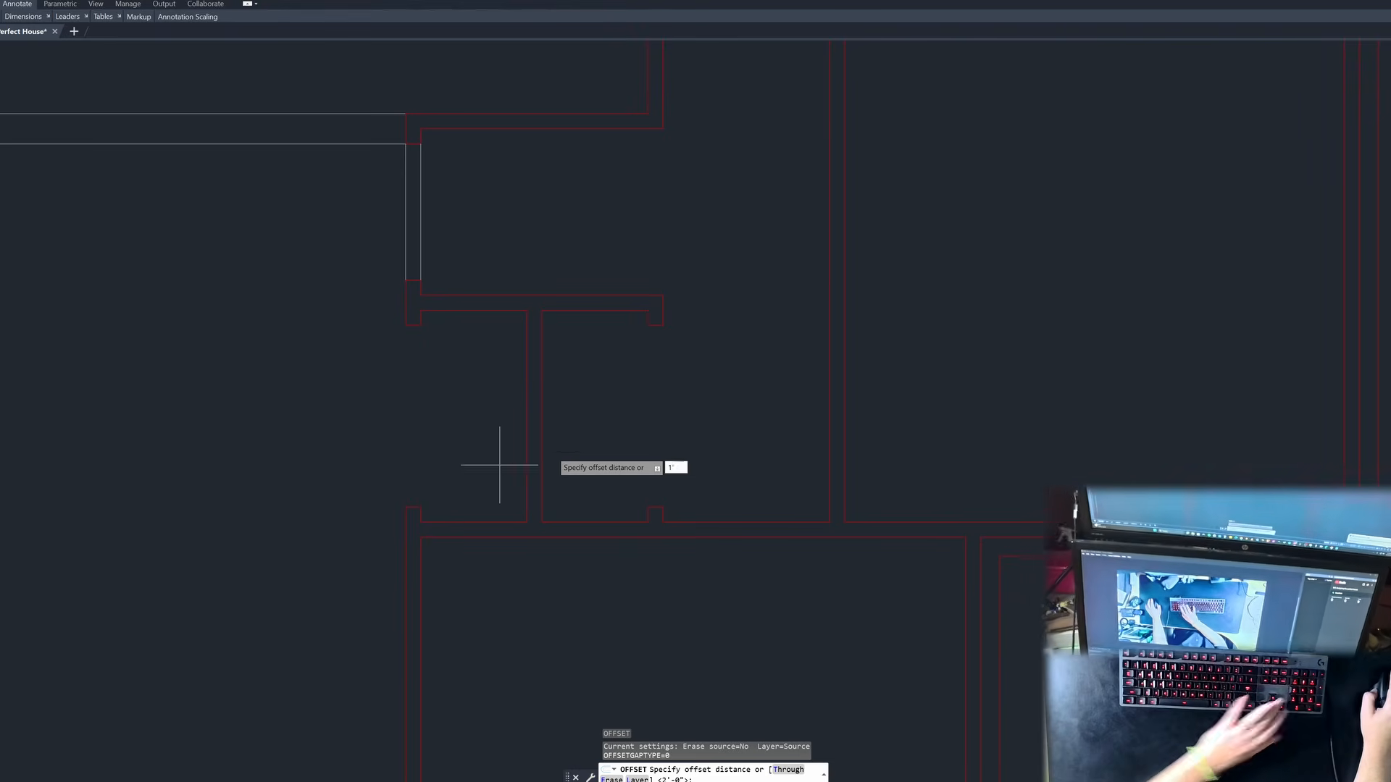
key(space)
click(526, 417)
click(473, 417)
click(543, 419)
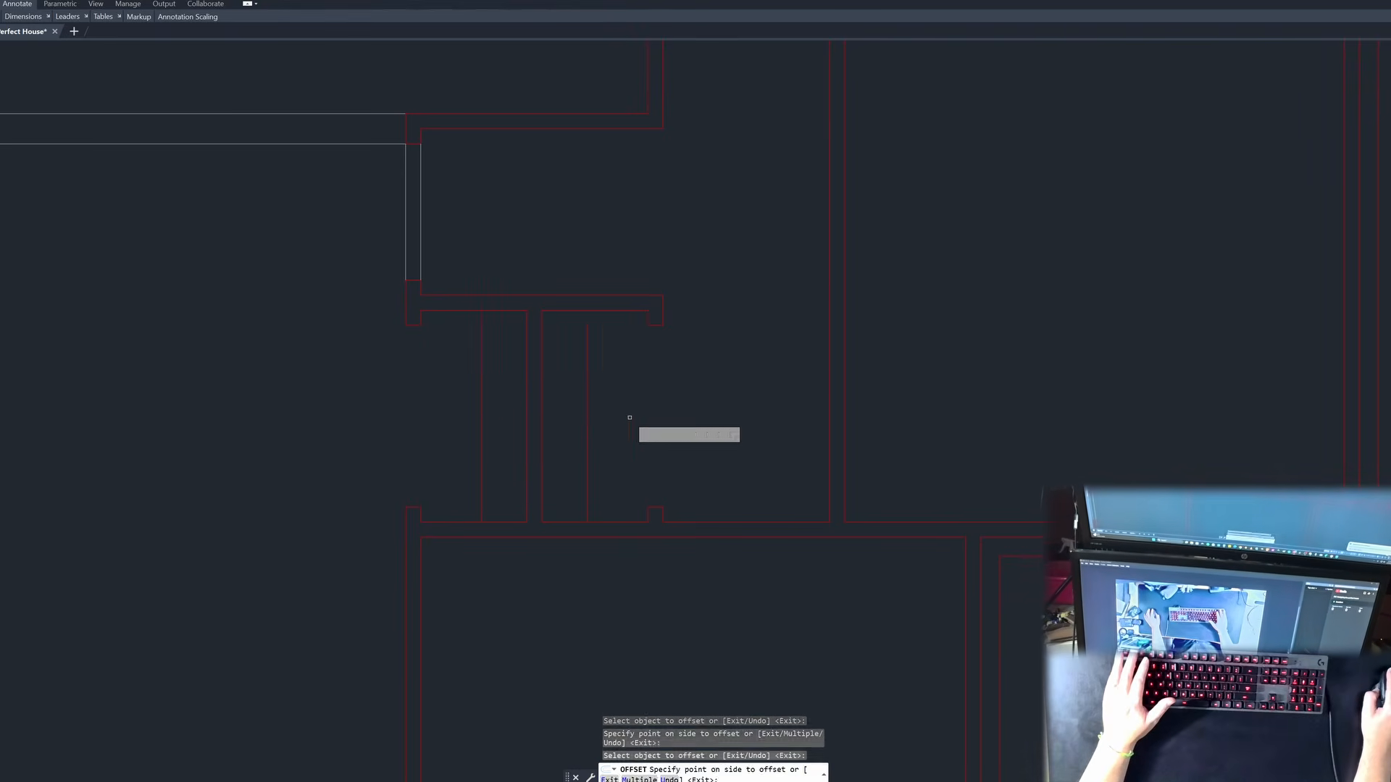
click(630, 419)
key(Escape)
key(Escape)
key(Escape)
Step: Offset the new line in each closet by 2" back toward the dividing wall
text(o)
key(space)
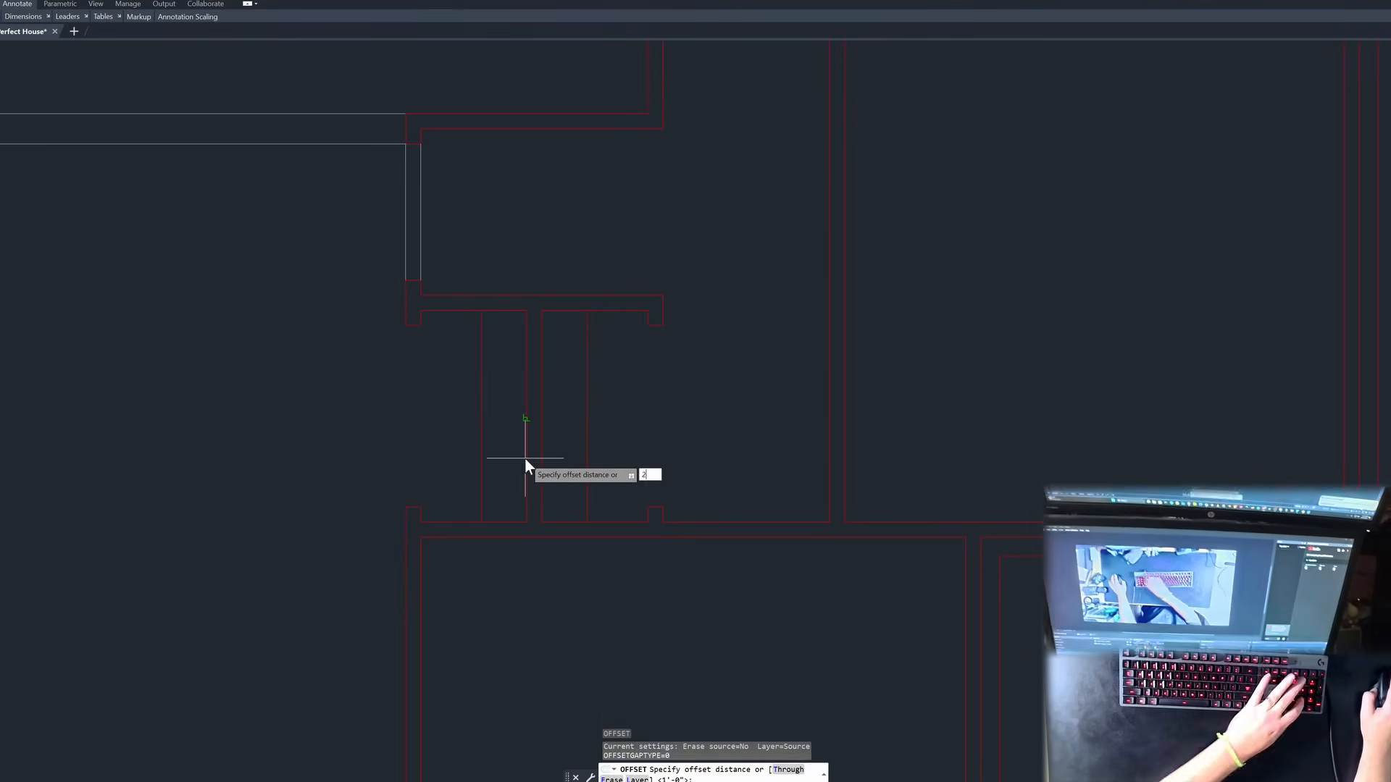
key(space)
click(481, 430)
click(514, 432)
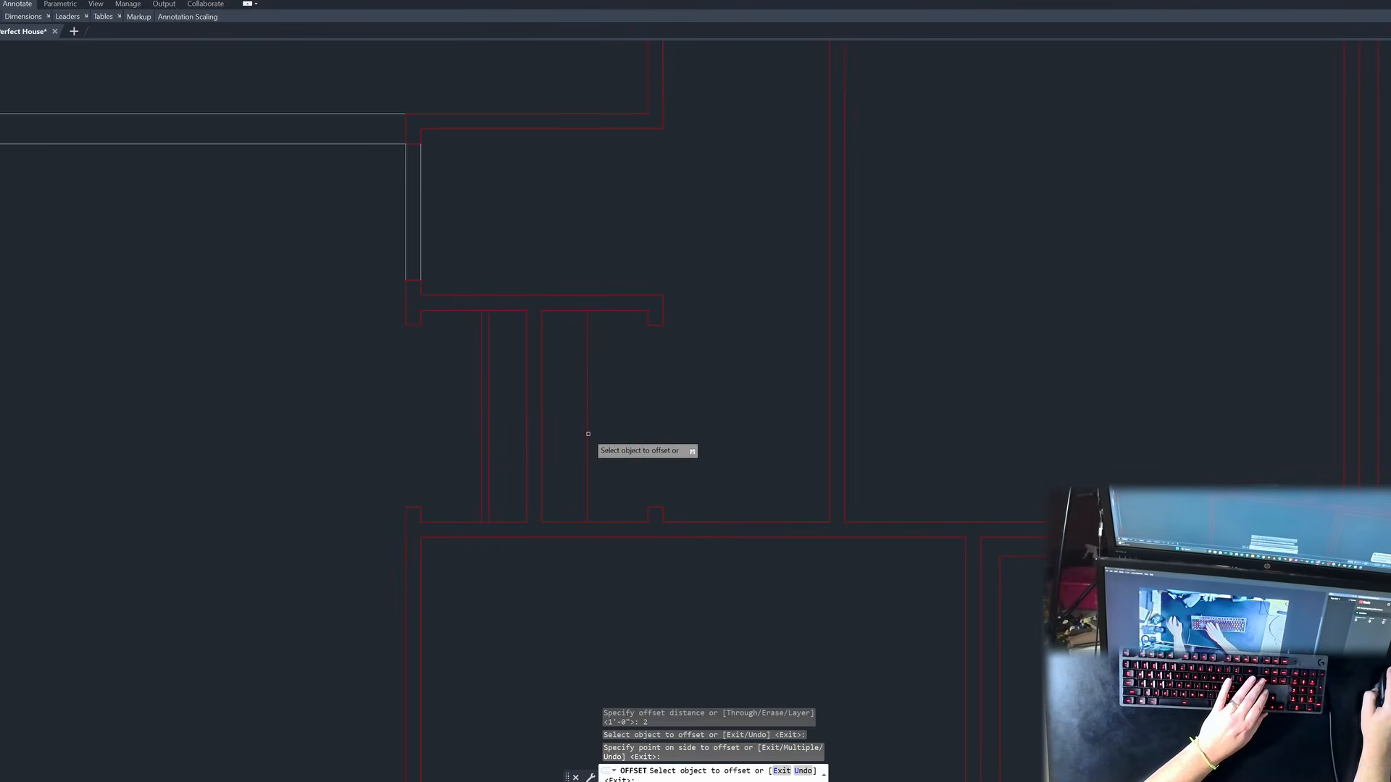
click(588, 436)
click(562, 432)
key(Escape)
key(Escape)
key(Escape)
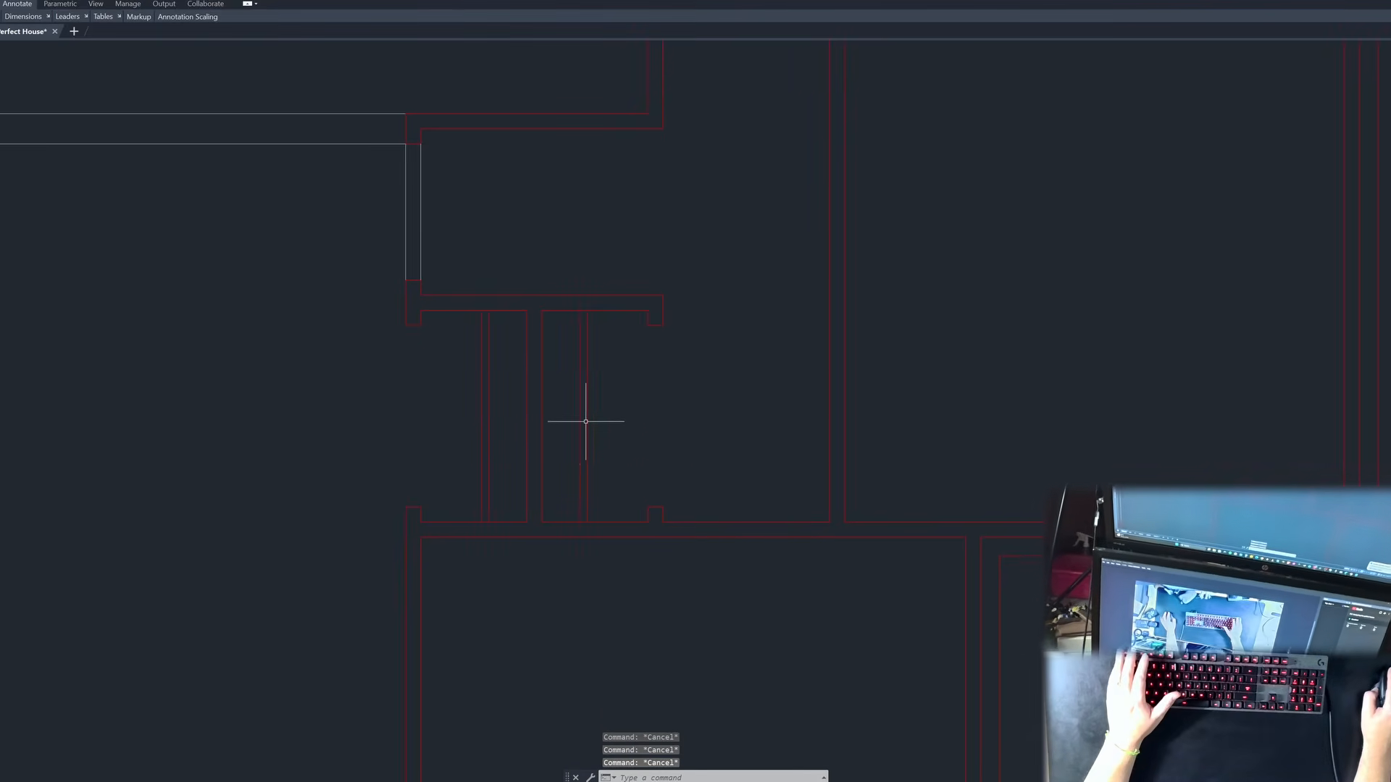
Step: Move the line farther from the dividing wall in each closet to the 1F-COUNTERS layer
click(586, 421)
click(482, 405)
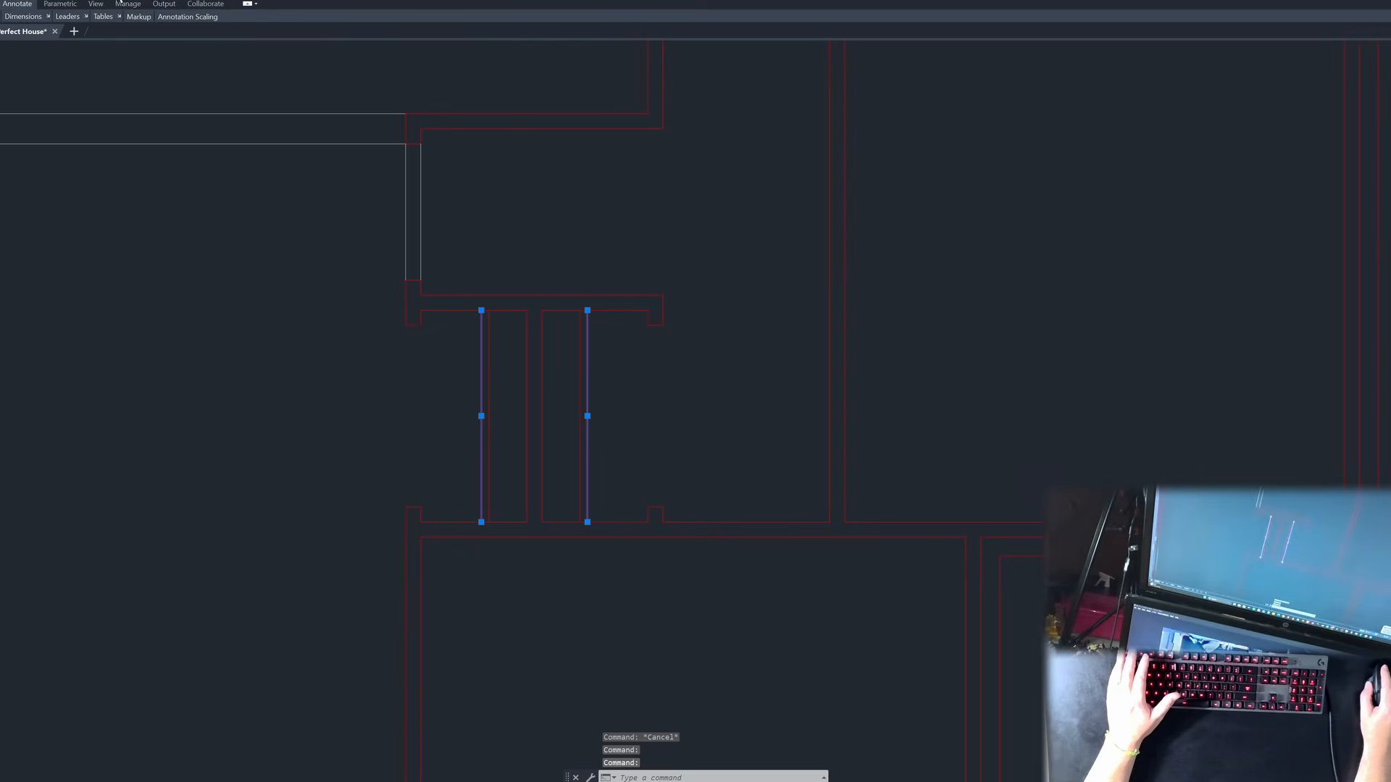
click(121, 2)
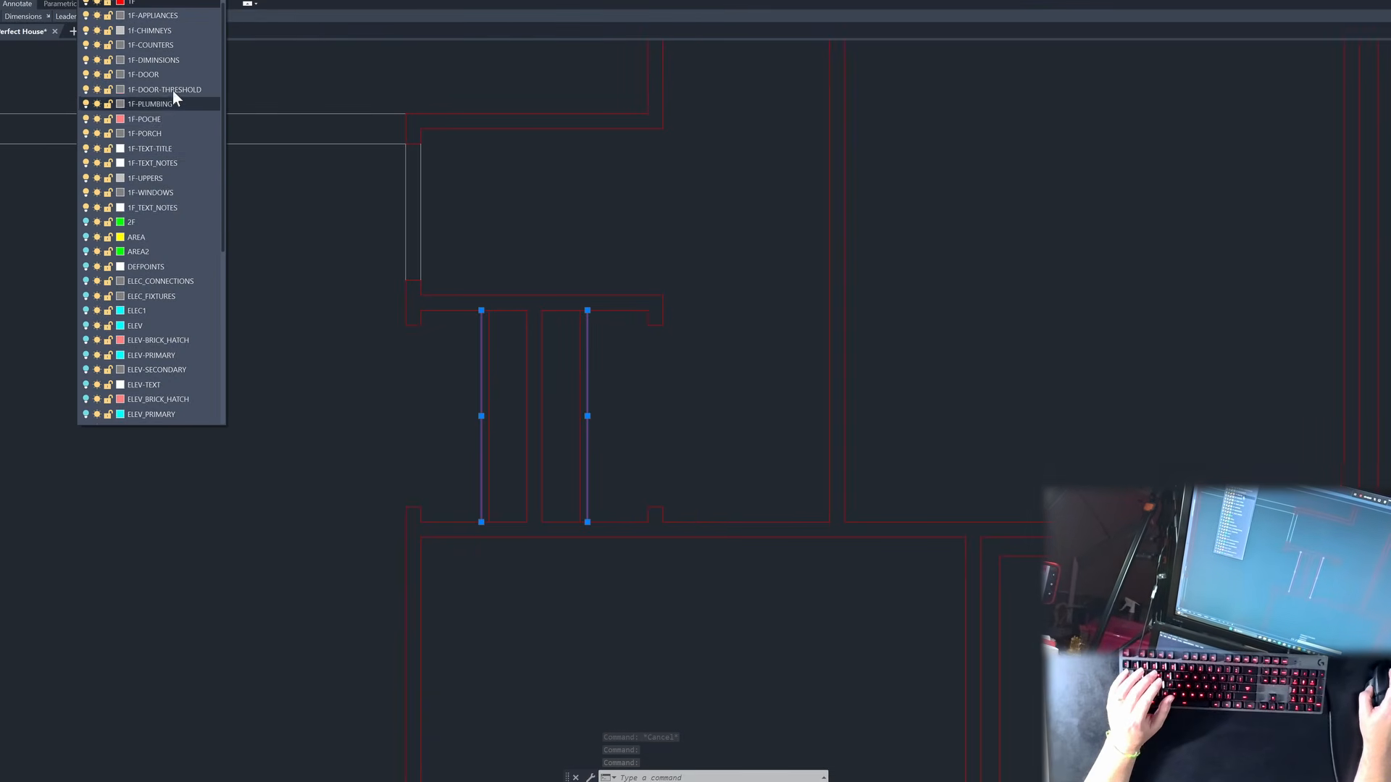
click(168, 45)
key(Escape)
key(Escape)
key(Escape)
Step: Move the line nearer the dividing wall in each closet to the 1F-UPPERS layer
click(583, 417)
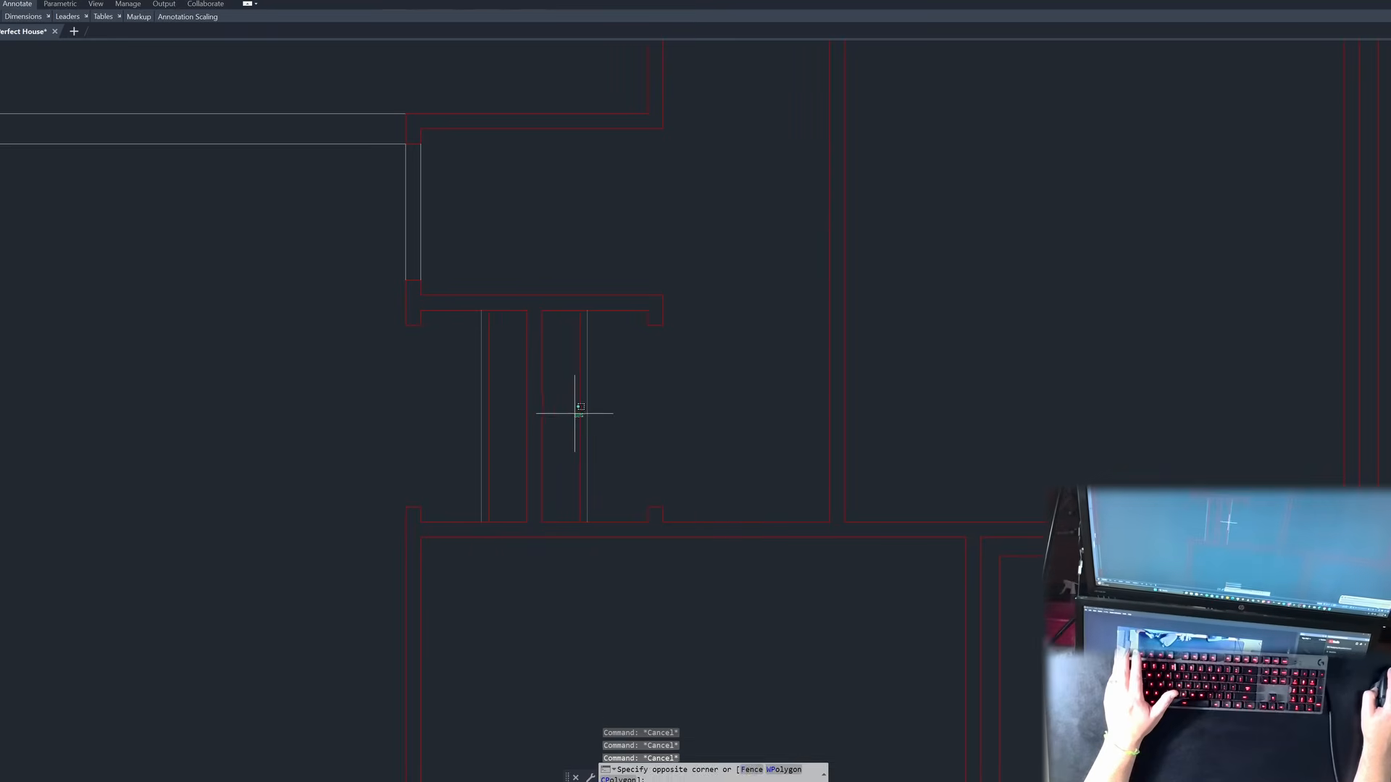
click(573, 413)
click(487, 392)
click(475, 319)
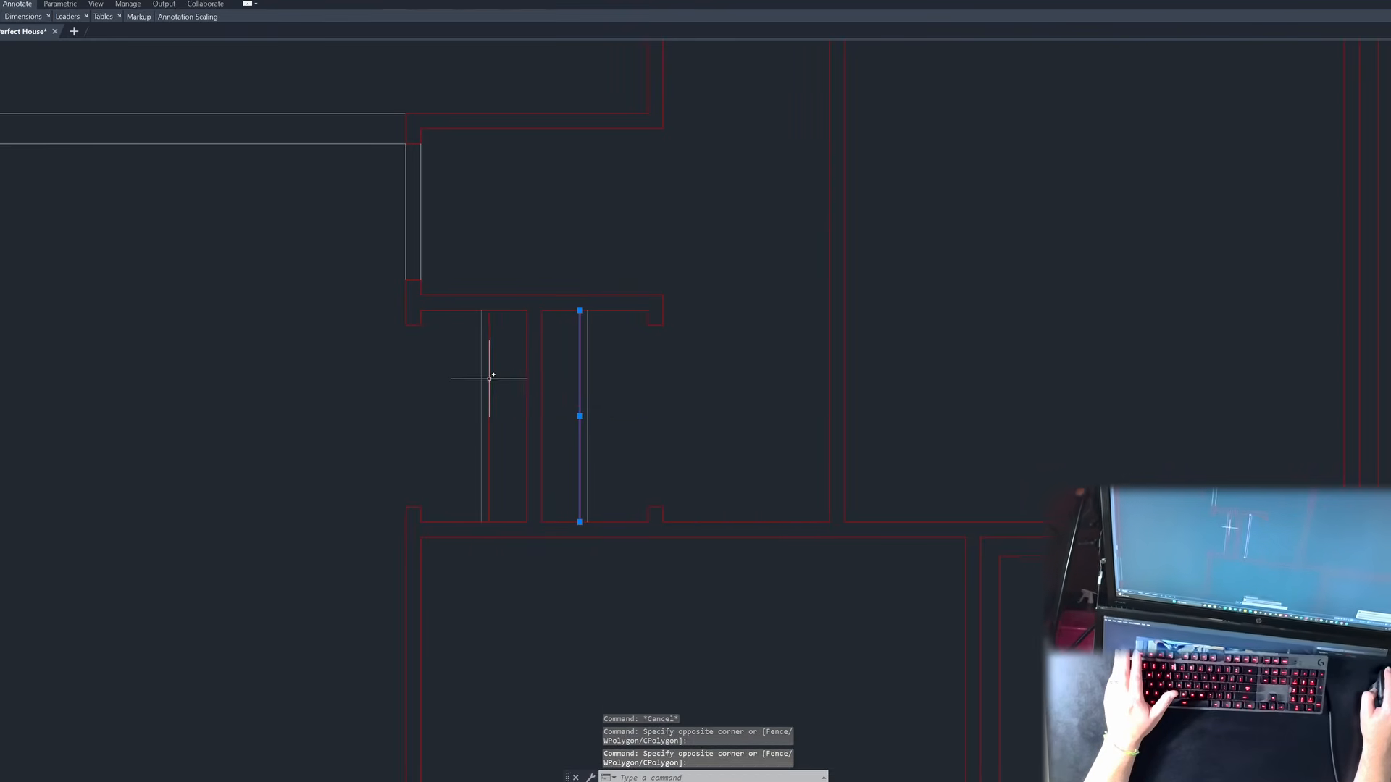
click(168, 2)
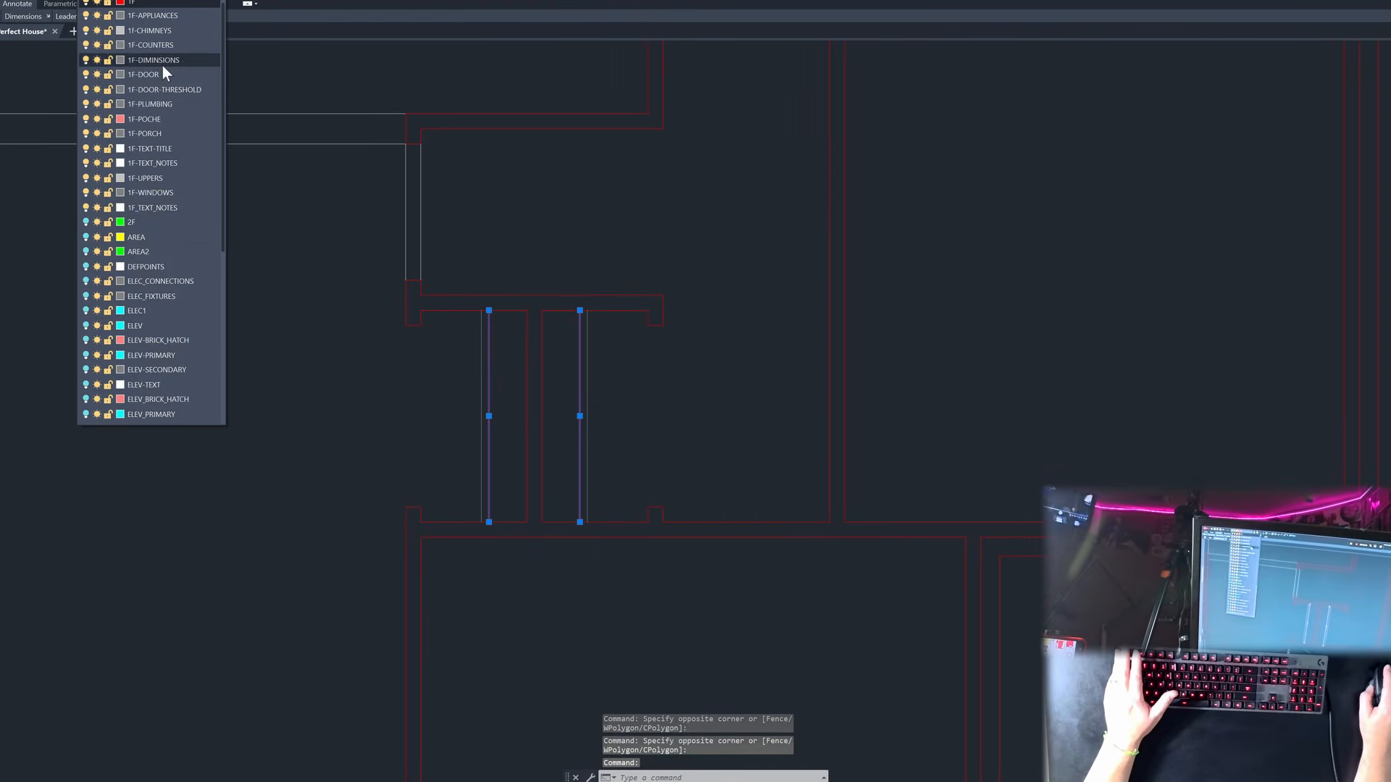
click(151, 179)
key(Escape)
key(Escape)
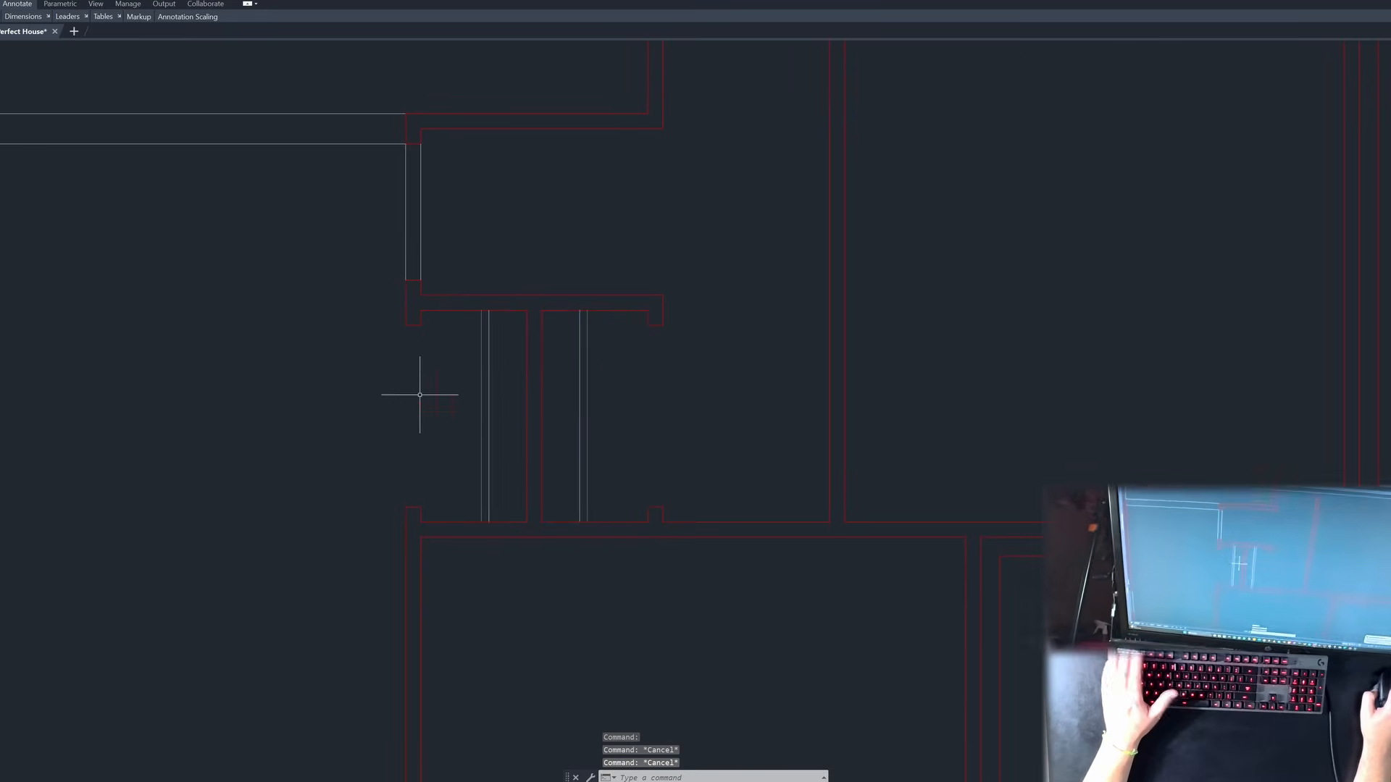
Step: Draw a short centre line across the thickness of the wall closing the hallway's lower end, beside the right closet
scroll(419, 394, down, 2)
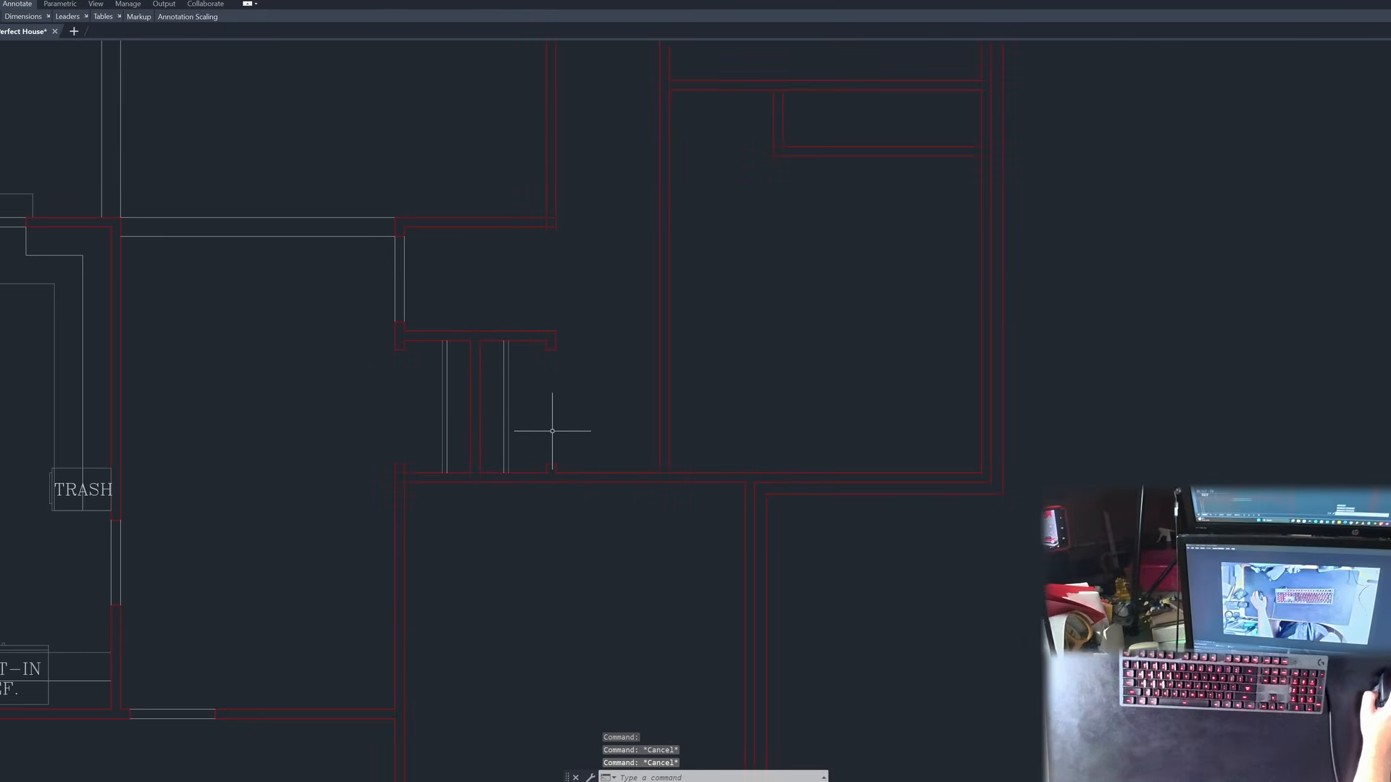
scroll(474, 333, down, 2)
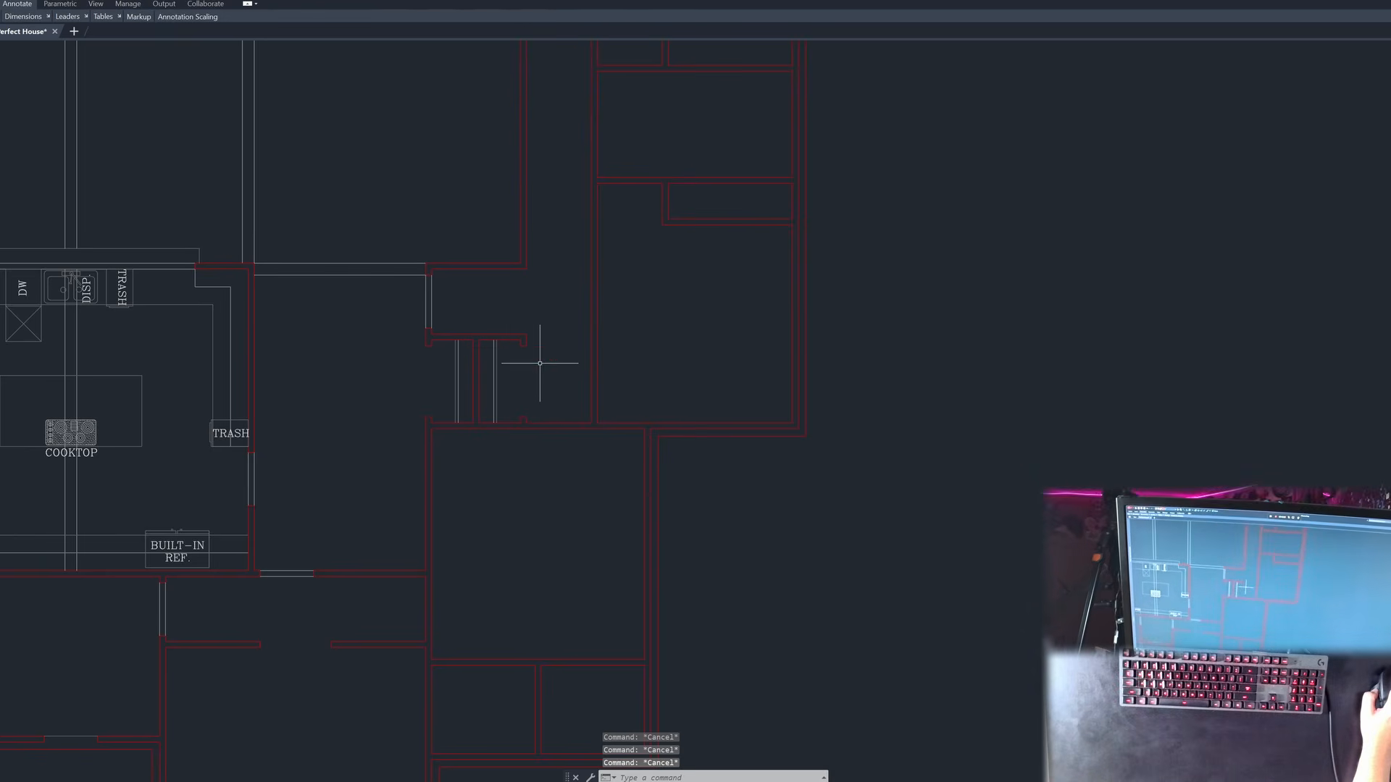
scroll(554, 438, up, 4)
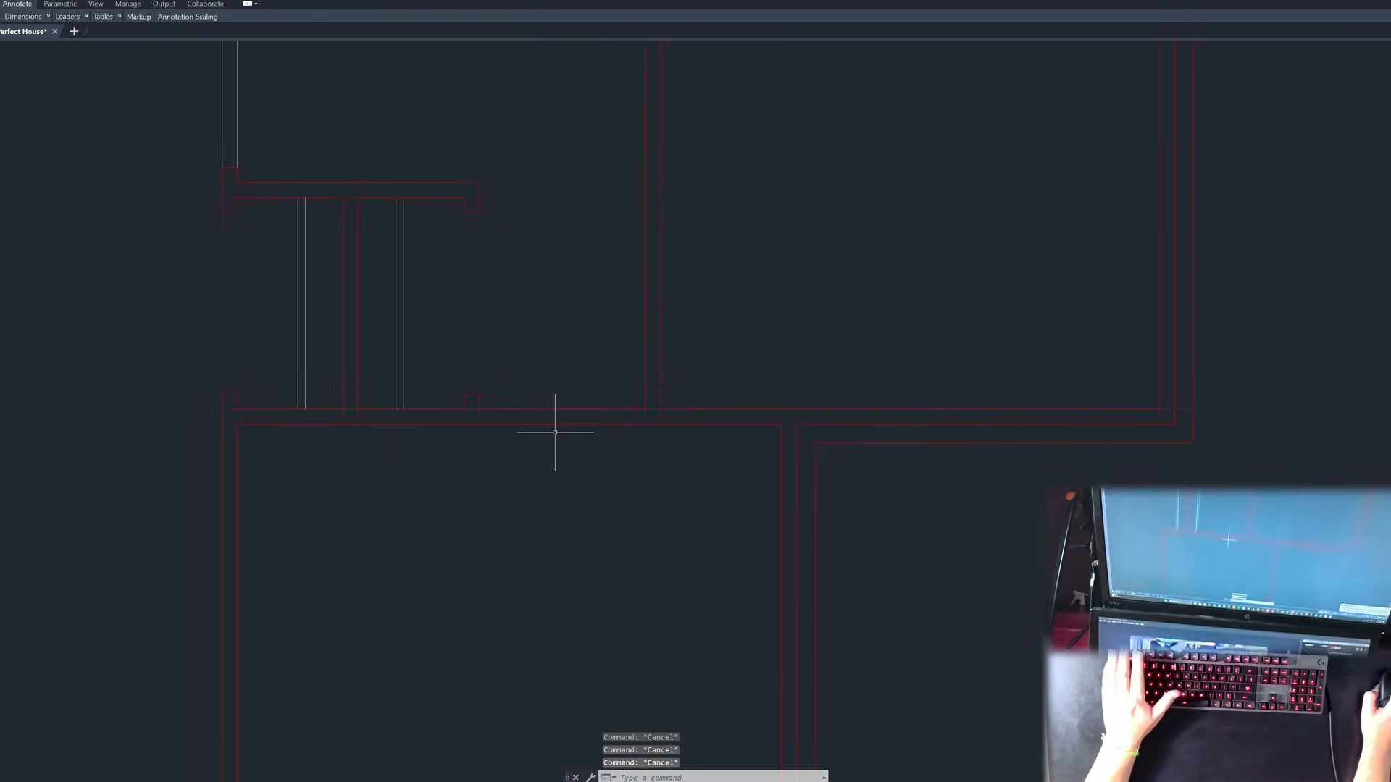
text(l)
key(Return)
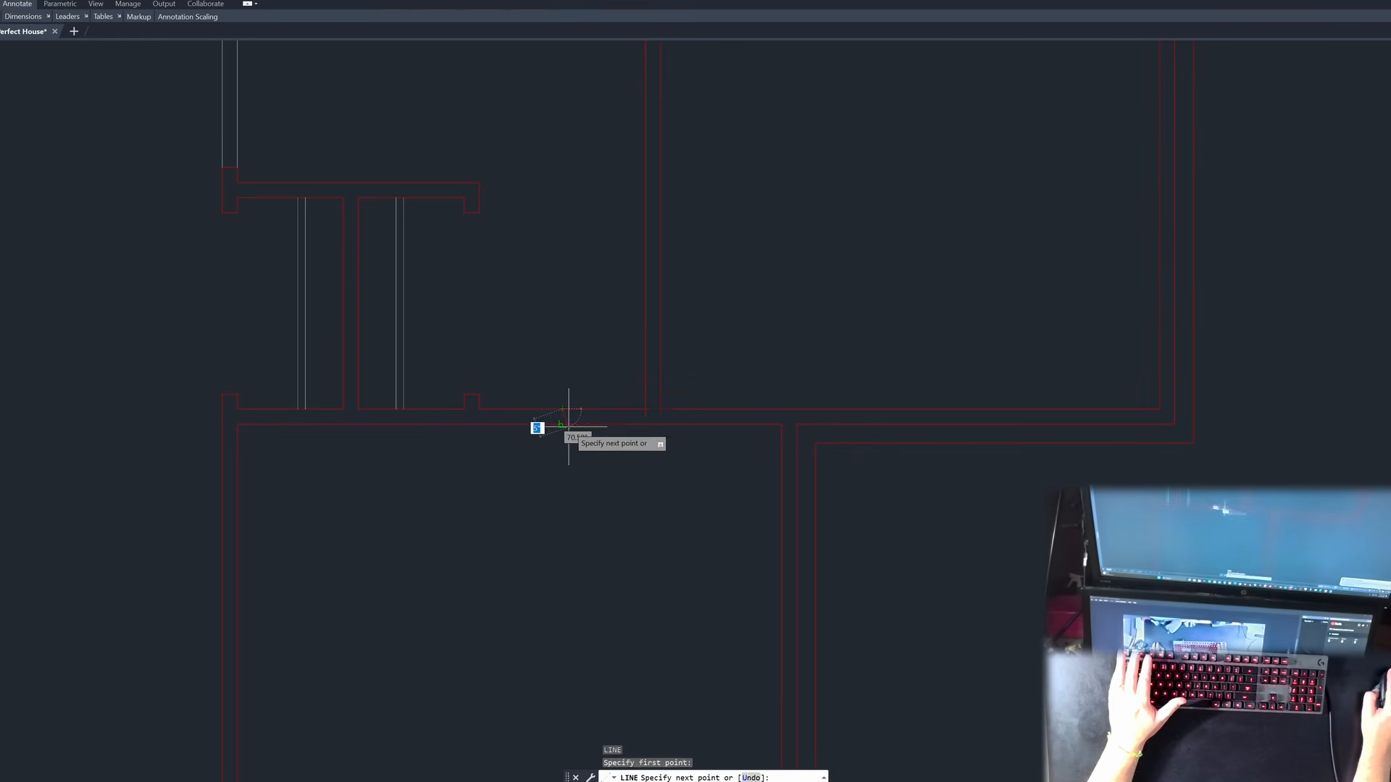
click(564, 425)
key(Escape)
key(Escape)
Step: Offset the hallway wall's centre line 1'4" to both sides and erase the original centre line
text(o)
key(space)
text(15)
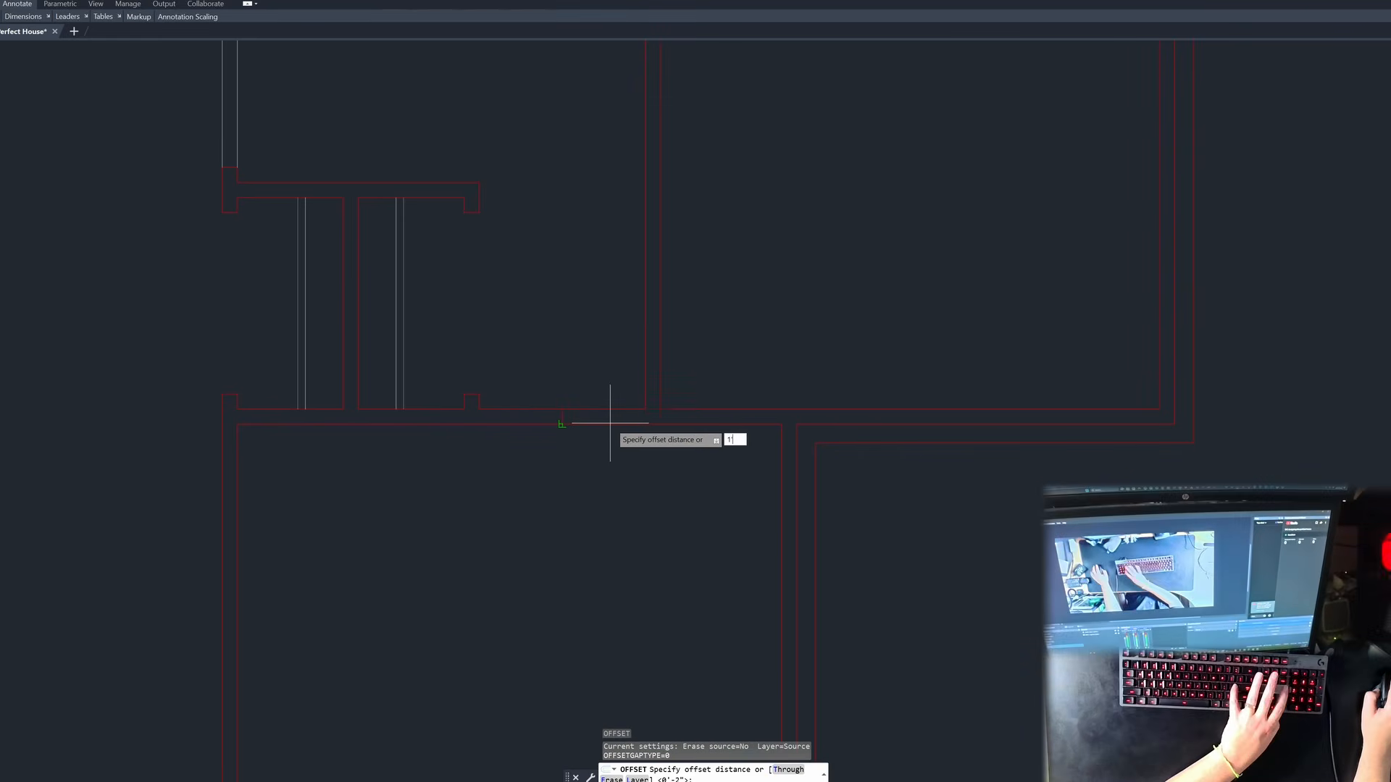
key(Return)
click(562, 416)
click(584, 392)
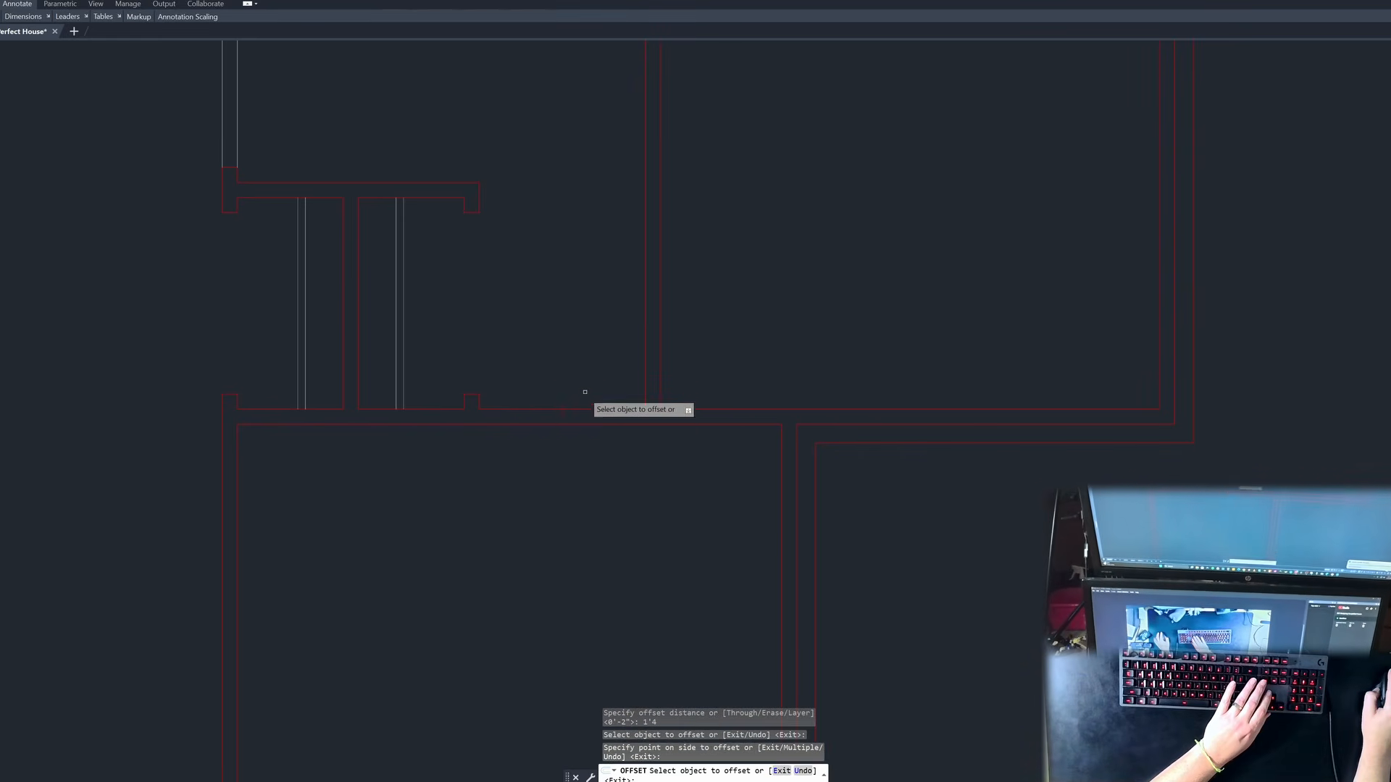
click(559, 417)
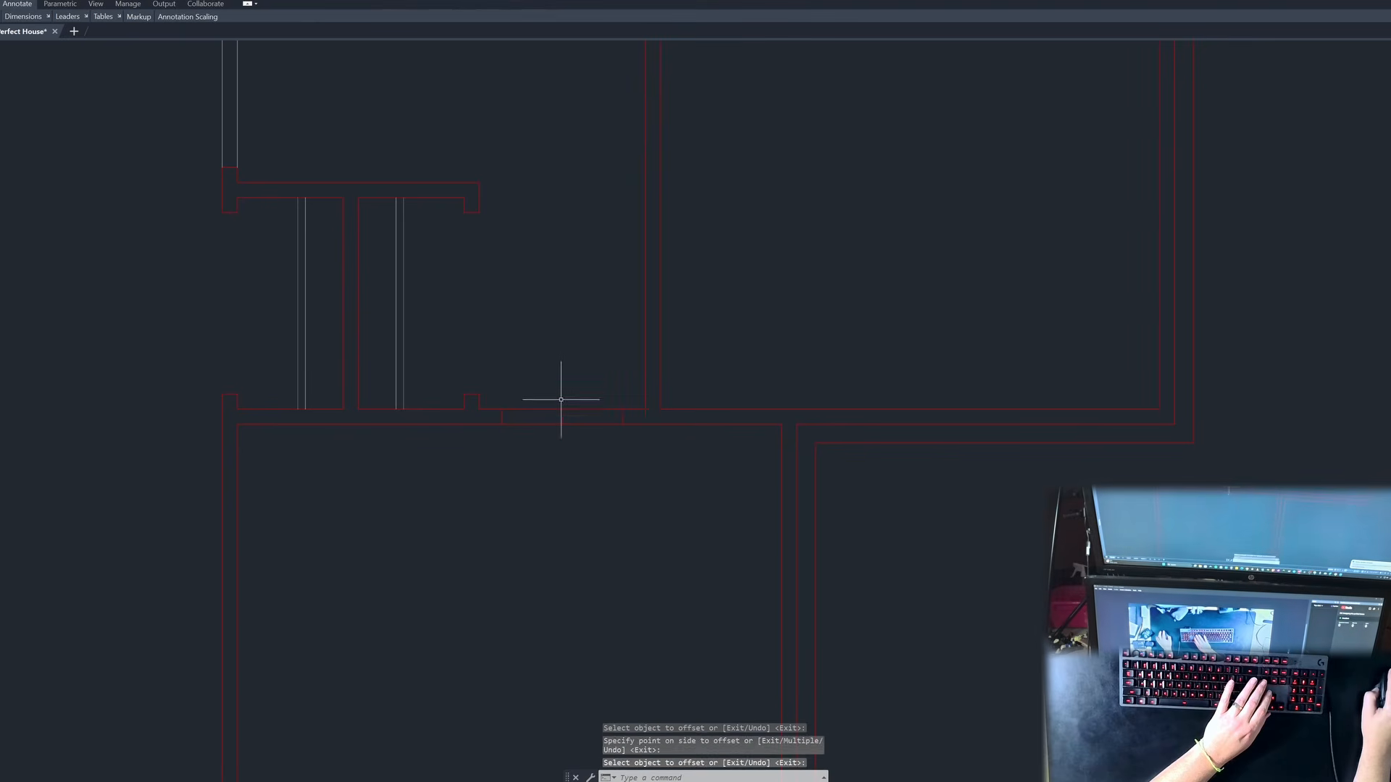
key(Escape)
click(560, 417)
key(Delete)
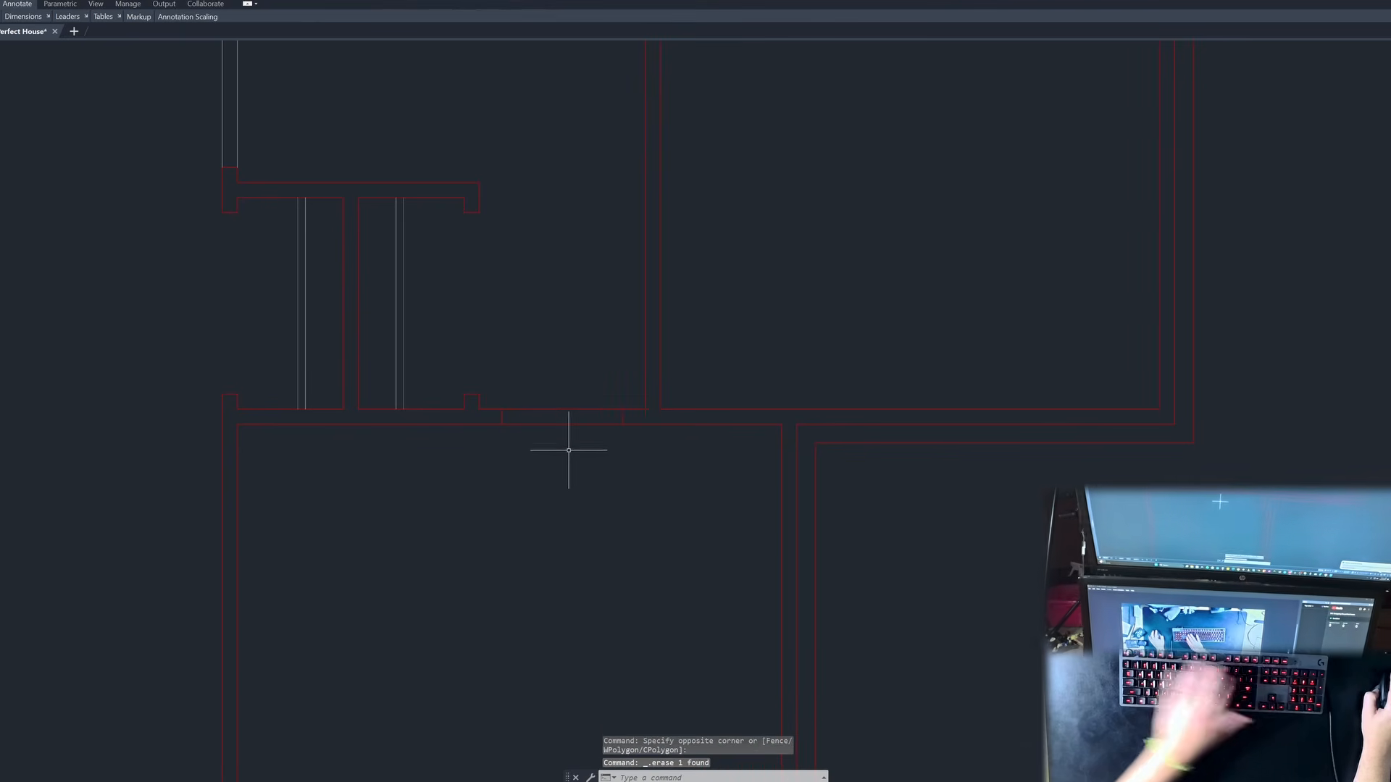
Step: Trim the hallway's lower wall lines between the two offset lines to cut the opening
key(Escape)
key(Escape)
text(tr)
key(Return)
scroll(559, 406, down, 4)
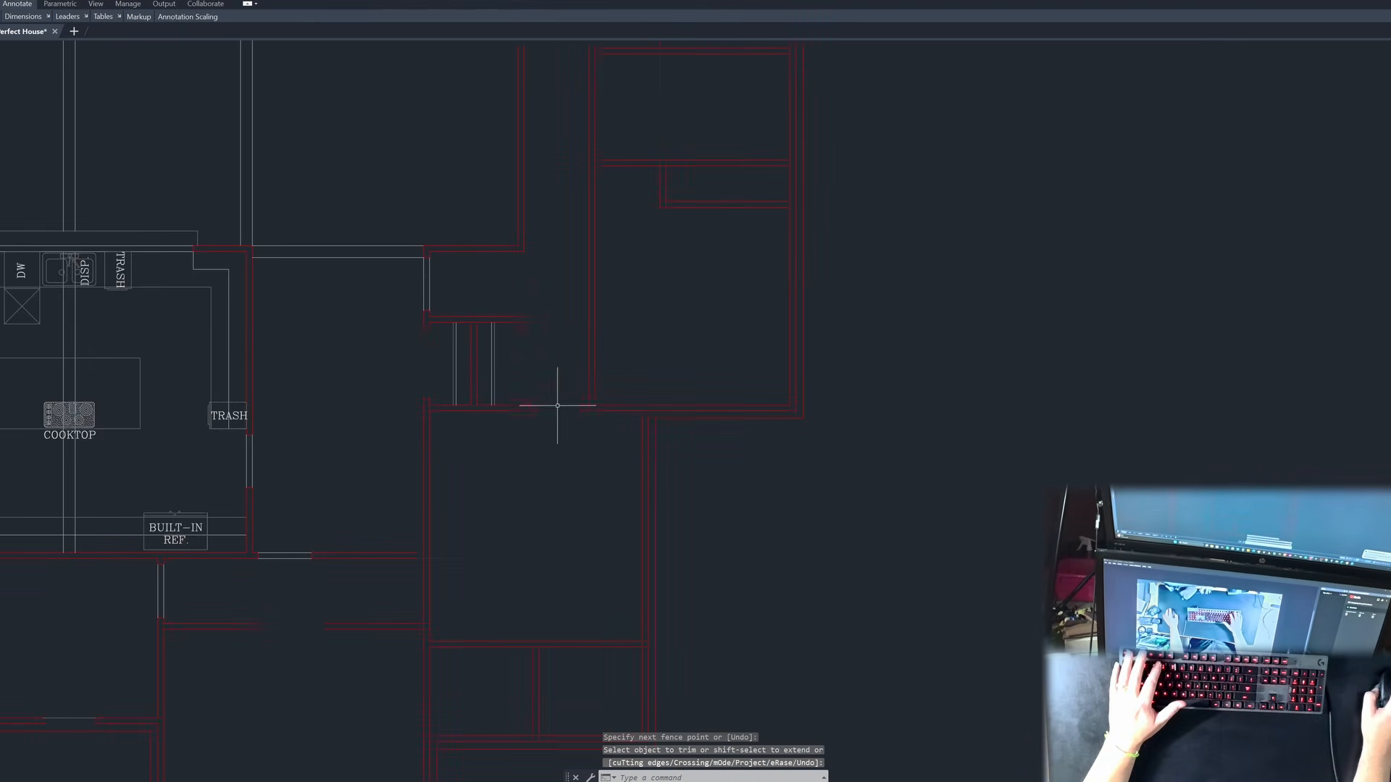
scroll(569, 482, down, 2)
key(Escape)
key(Escape)
key(Escape)
Step: Copy the two opening end lines from the hallway's lower wall onto the cross wall near the hallway's upper end
scroll(558, 445, up, 8)
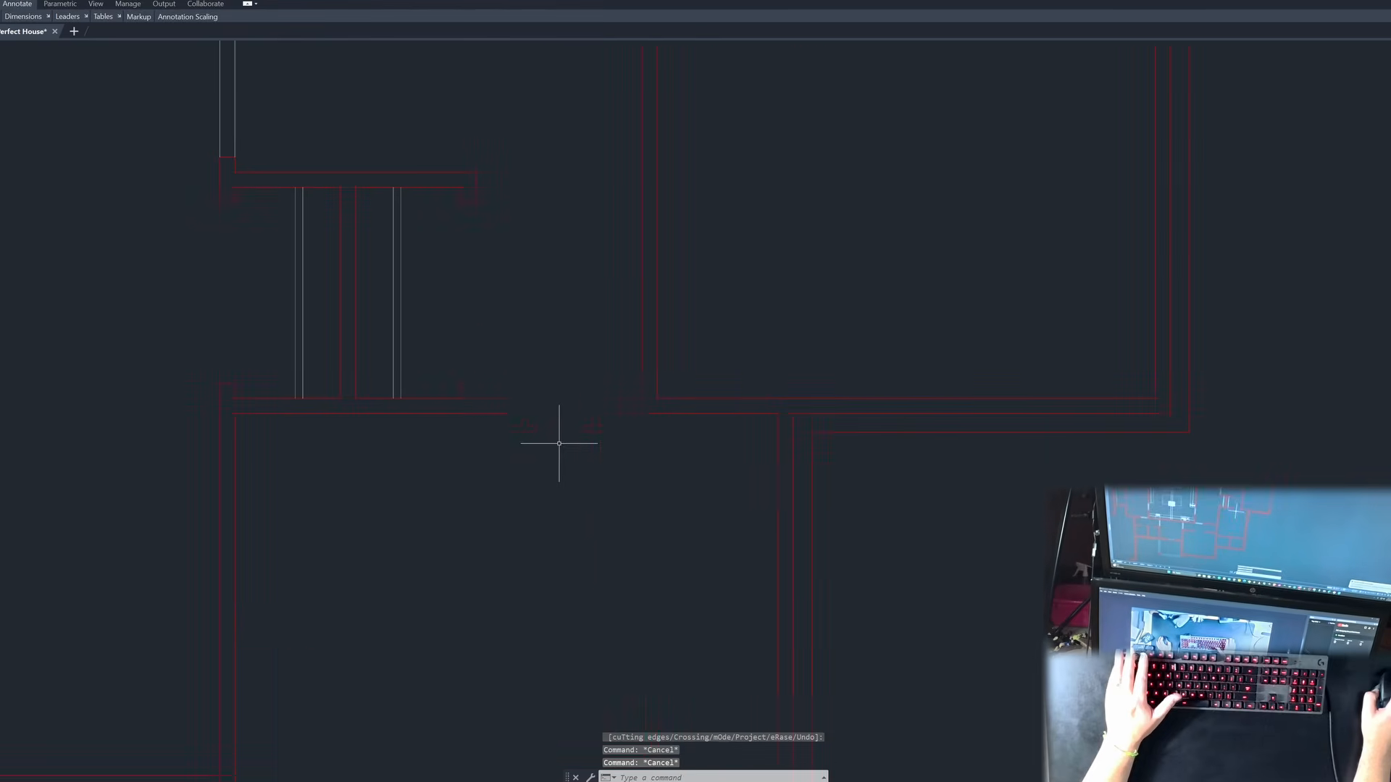
click(489, 381)
click(639, 477)
right_click(611, 296)
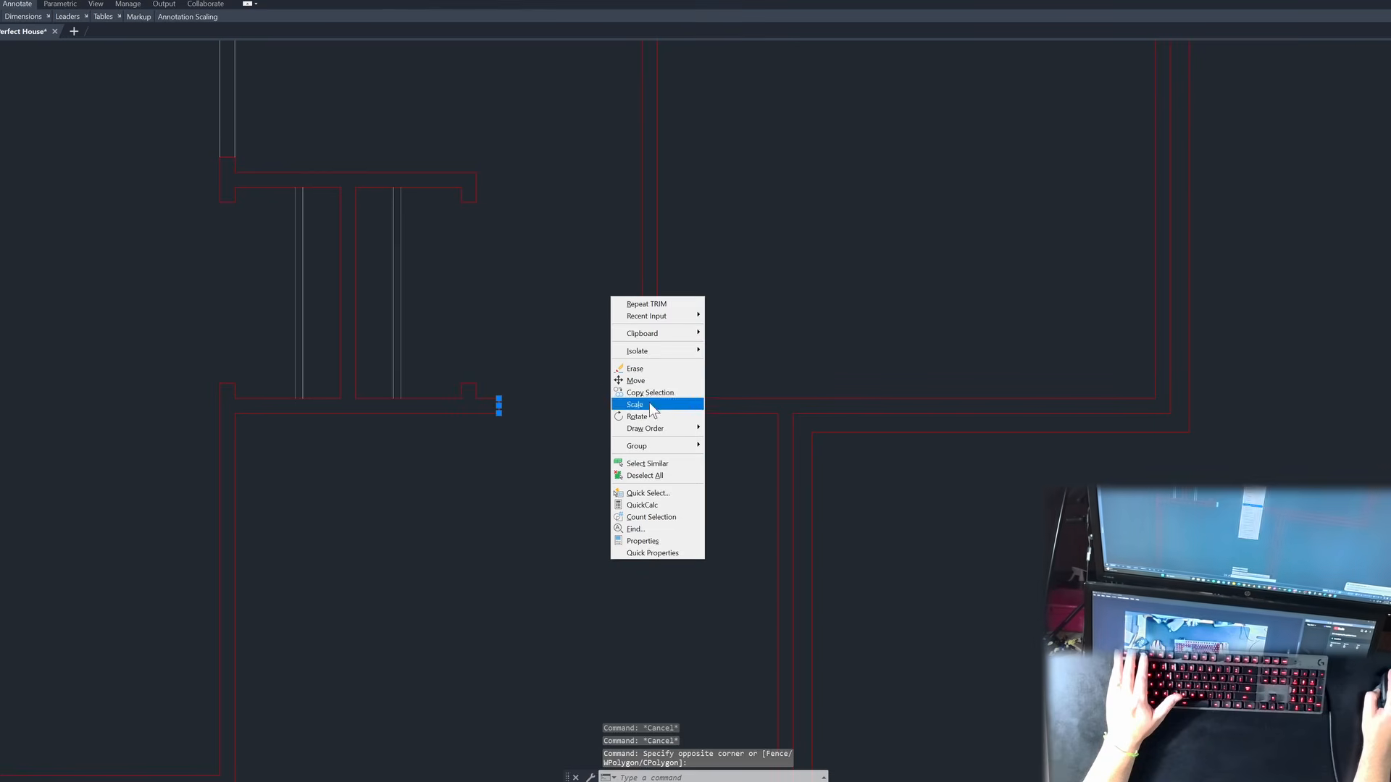
click(651, 393)
click(599, 466)
scroll(621, 333, down, 5)
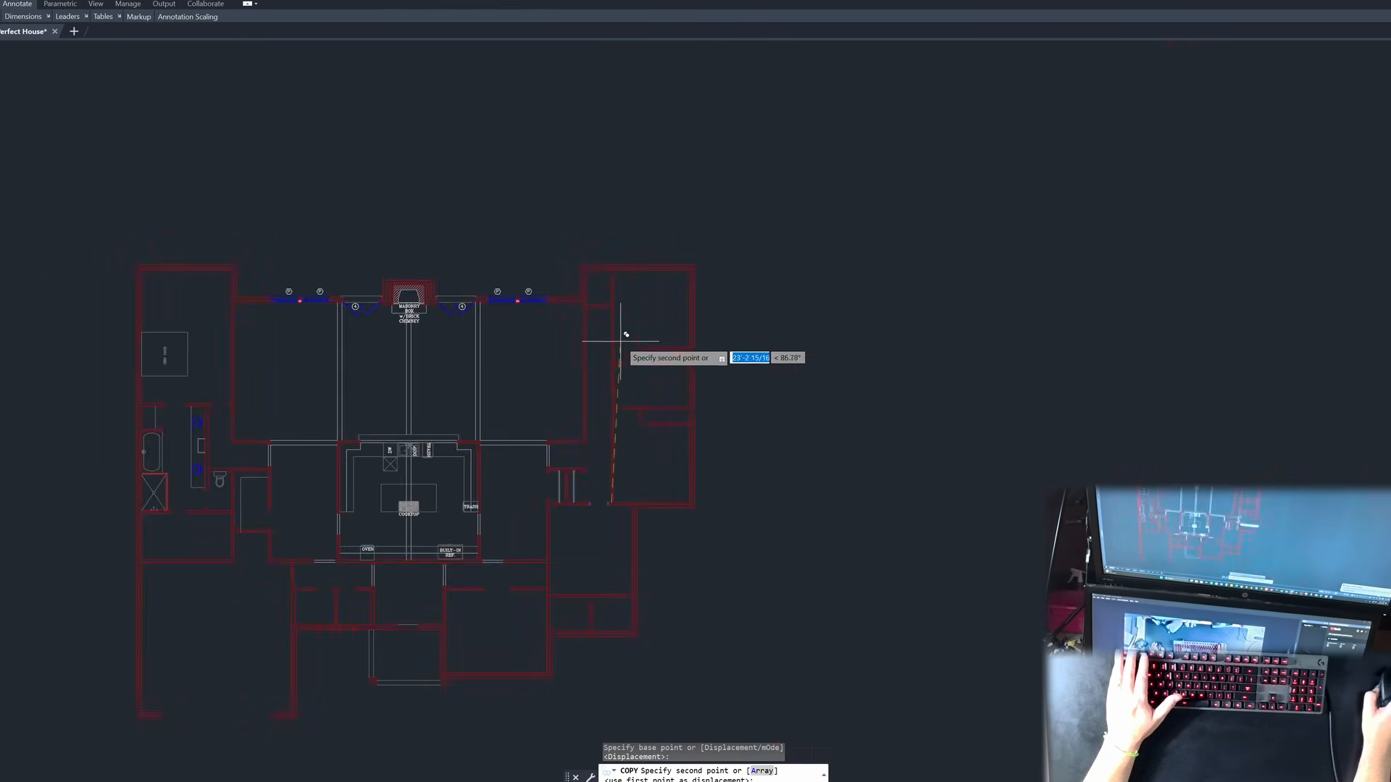
scroll(614, 354, up, 8)
click(632, 362)
key(Escape)
key(Escape)
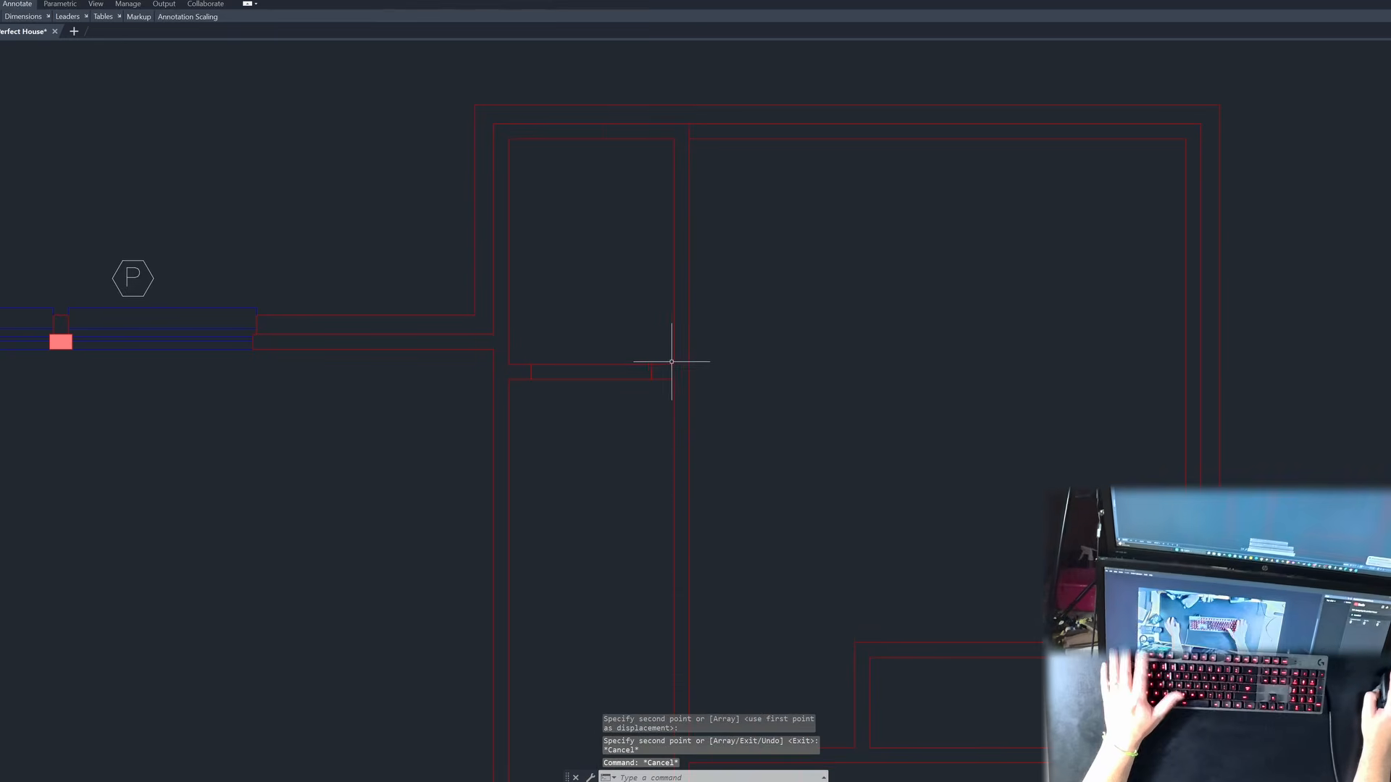
Step: Trim the upper hallway cross wall's lines between the two copied end lines
text(tr)
key(Return)
key(Escape)
key(Escape)
scroll(579, 362, down, 4)
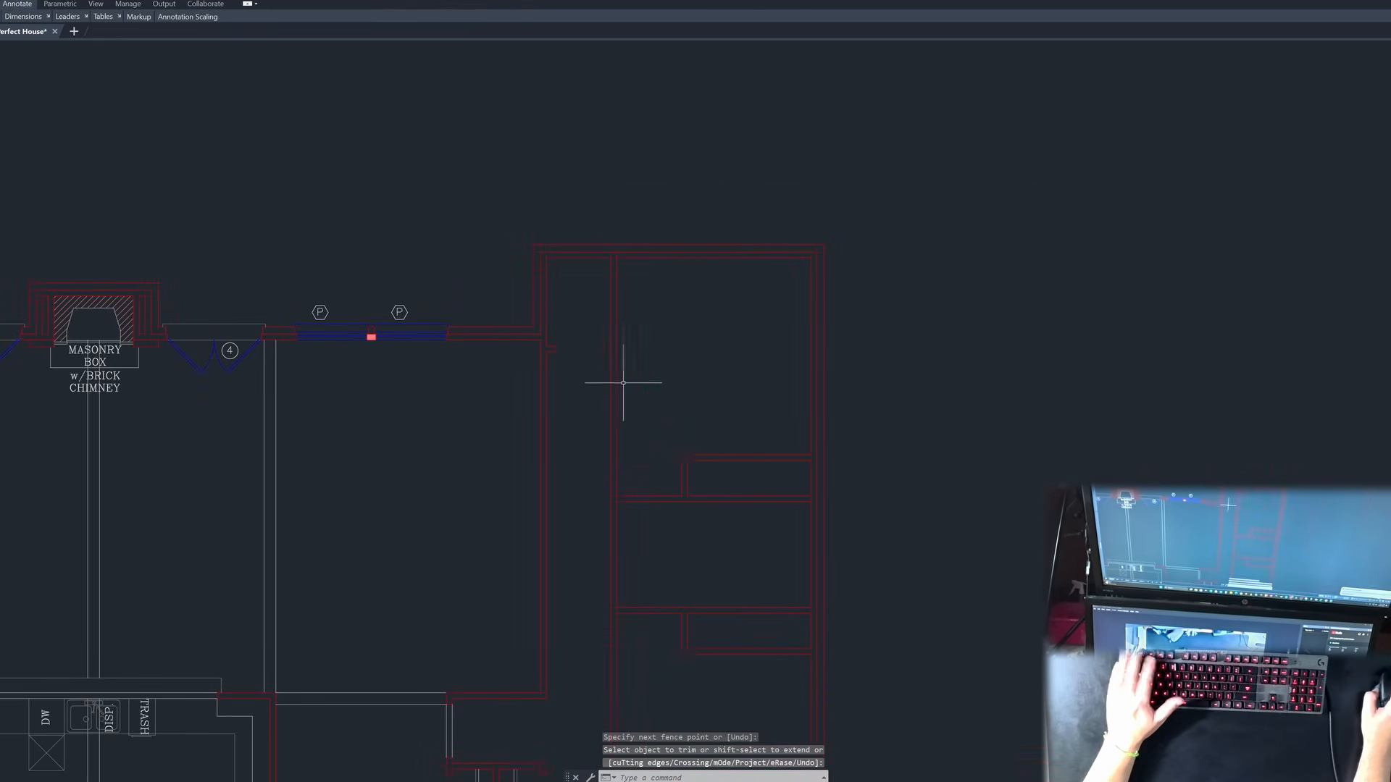
Step: Examine the right wing's rooms, closets and hallway in relation to the rest of the floor plan
scroll(470, 282, down, 2)
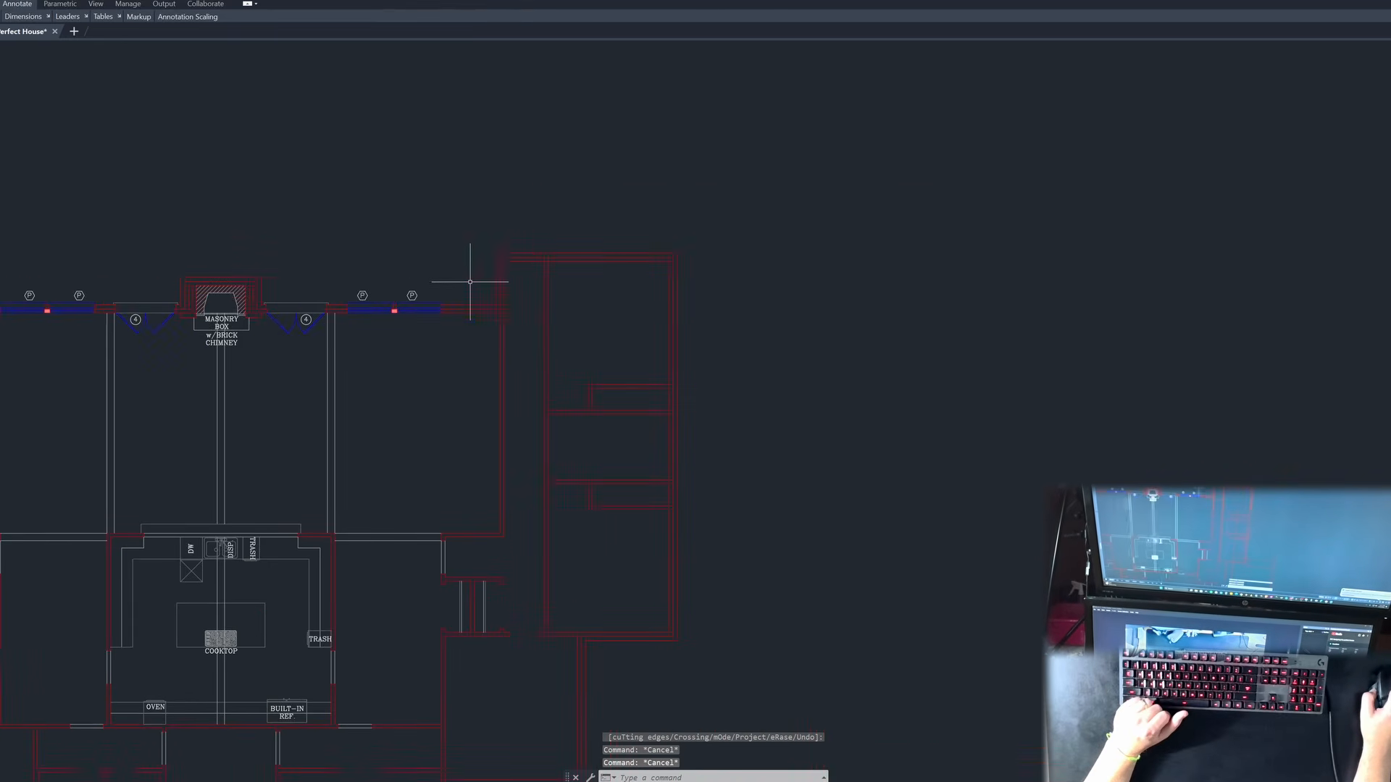
scroll(532, 321, up, 4)
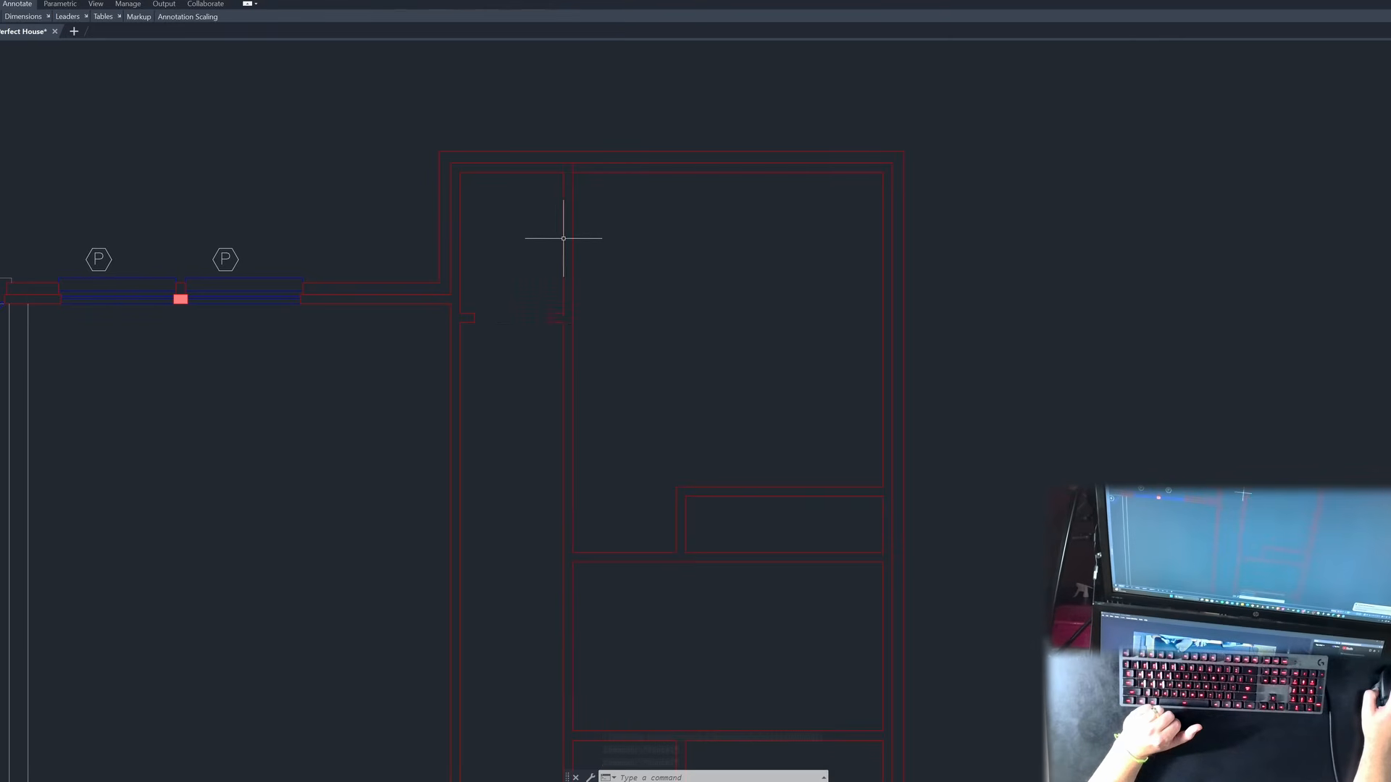
scroll(670, 299, down, 2)
scroll(582, 186, down, 2)
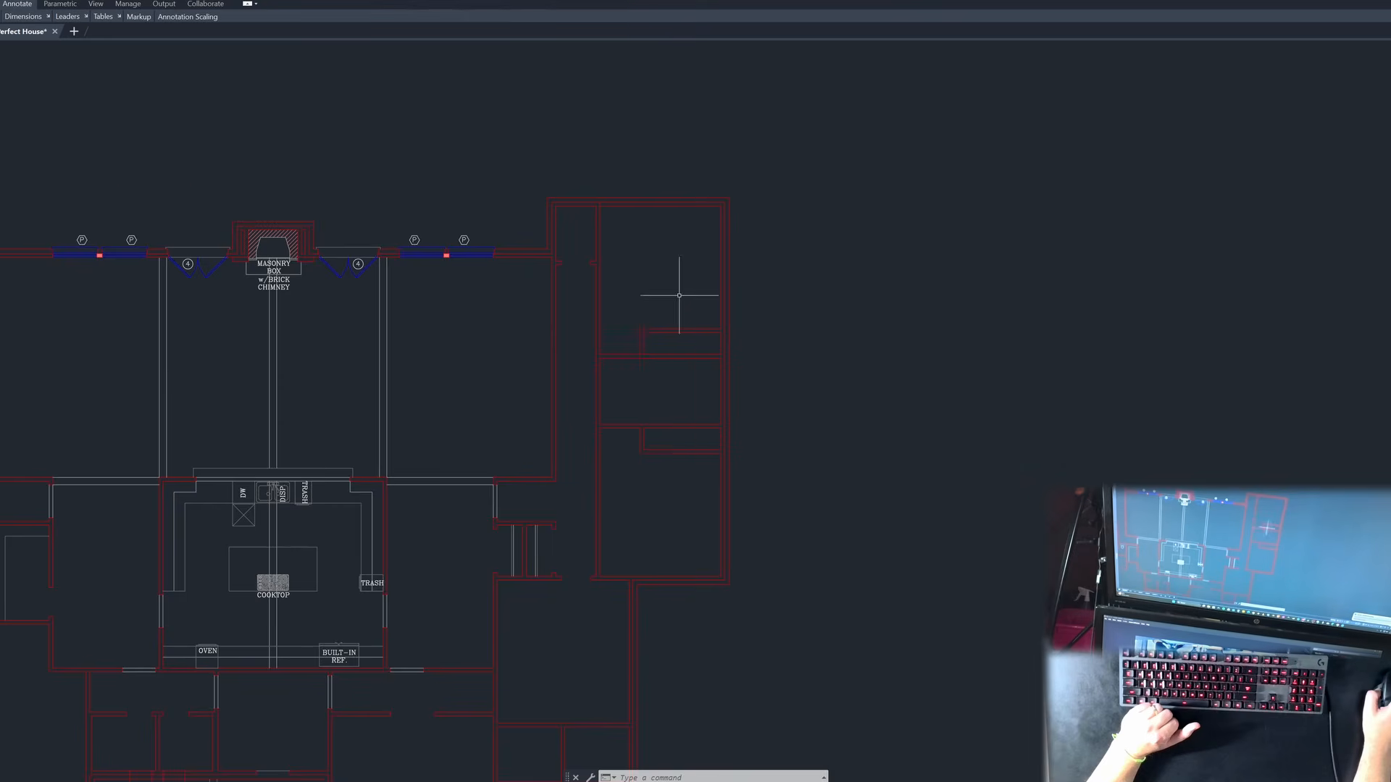
scroll(574, 202, down, 2)
scroll(544, 169, up, 2)
scroll(591, 206, down, 4)
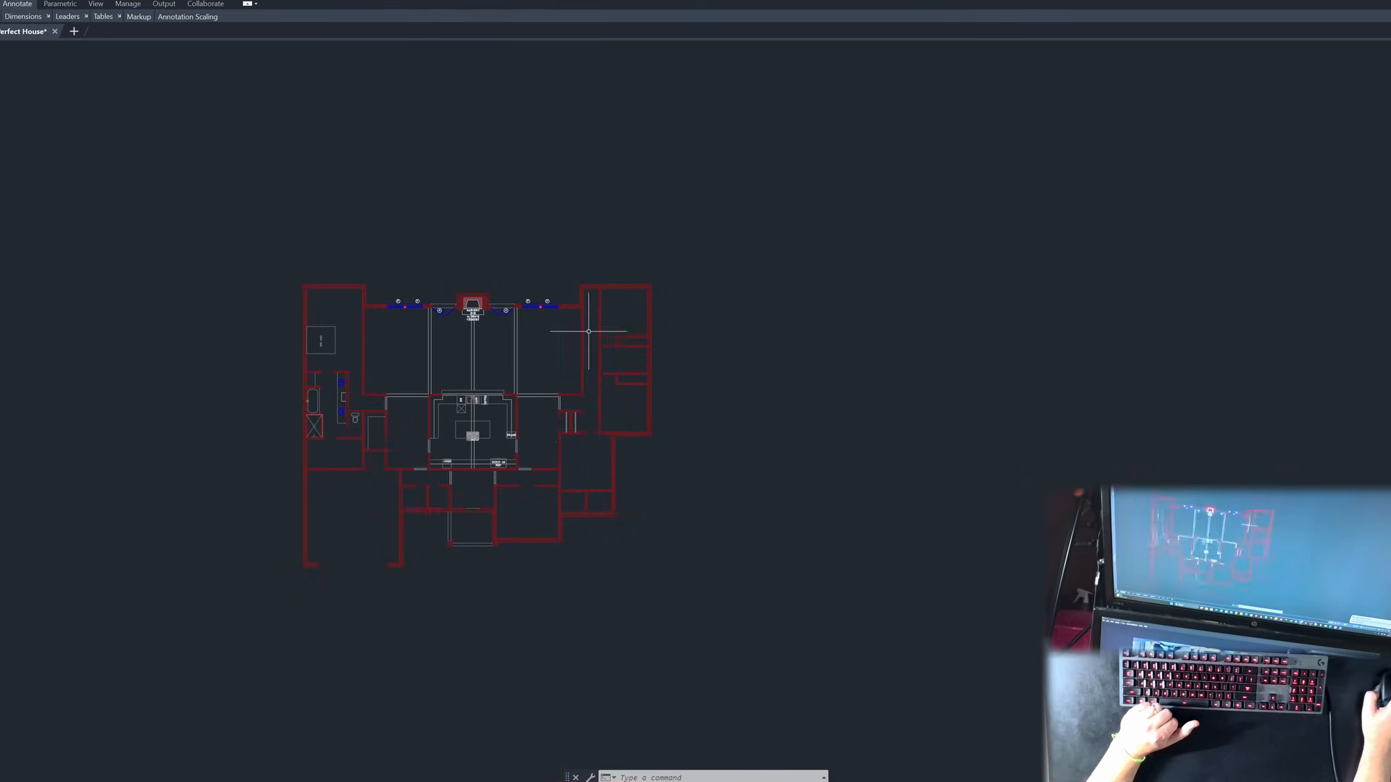
scroll(579, 311, up, 4)
scroll(394, 533, down, 4)
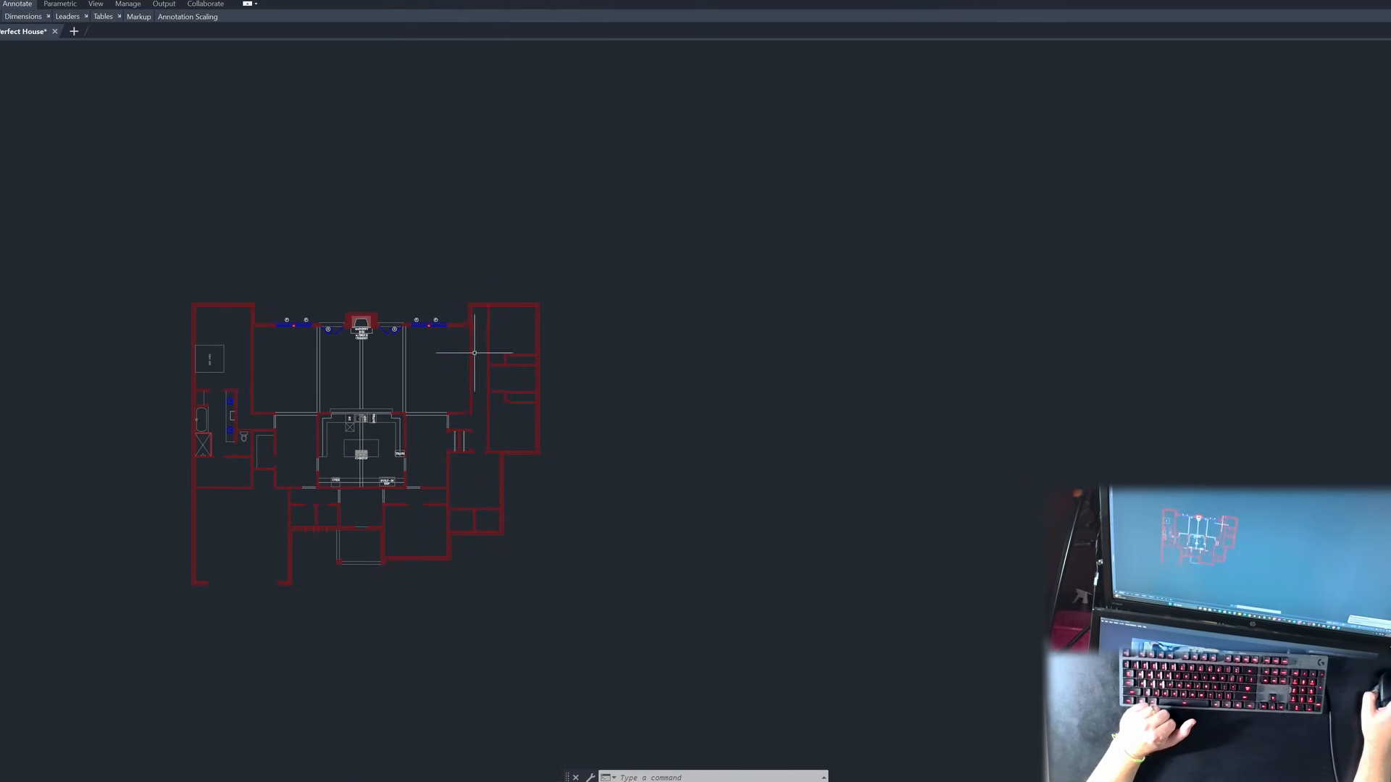
scroll(298, 531, up, 4)
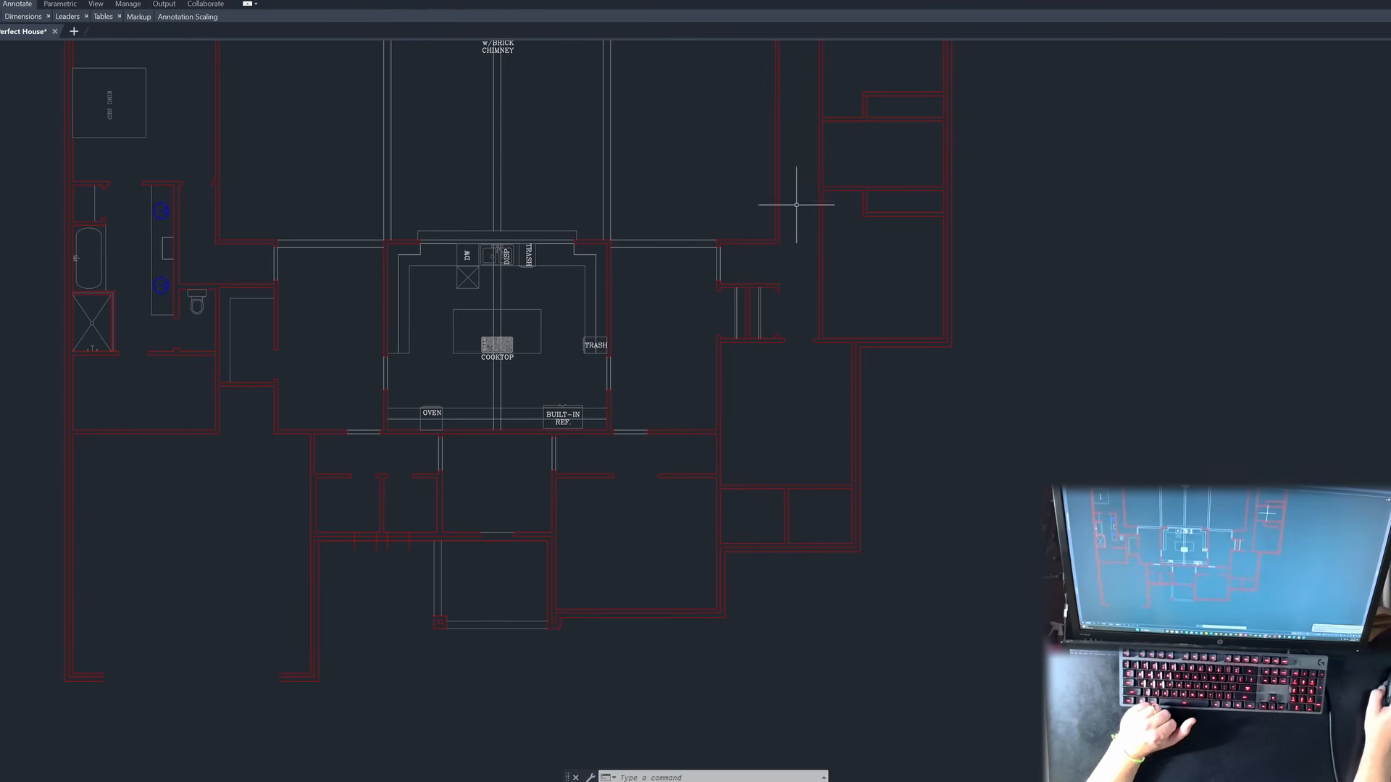
scroll(536, 410, down, 5)
scroll(689, 309, up, 5)
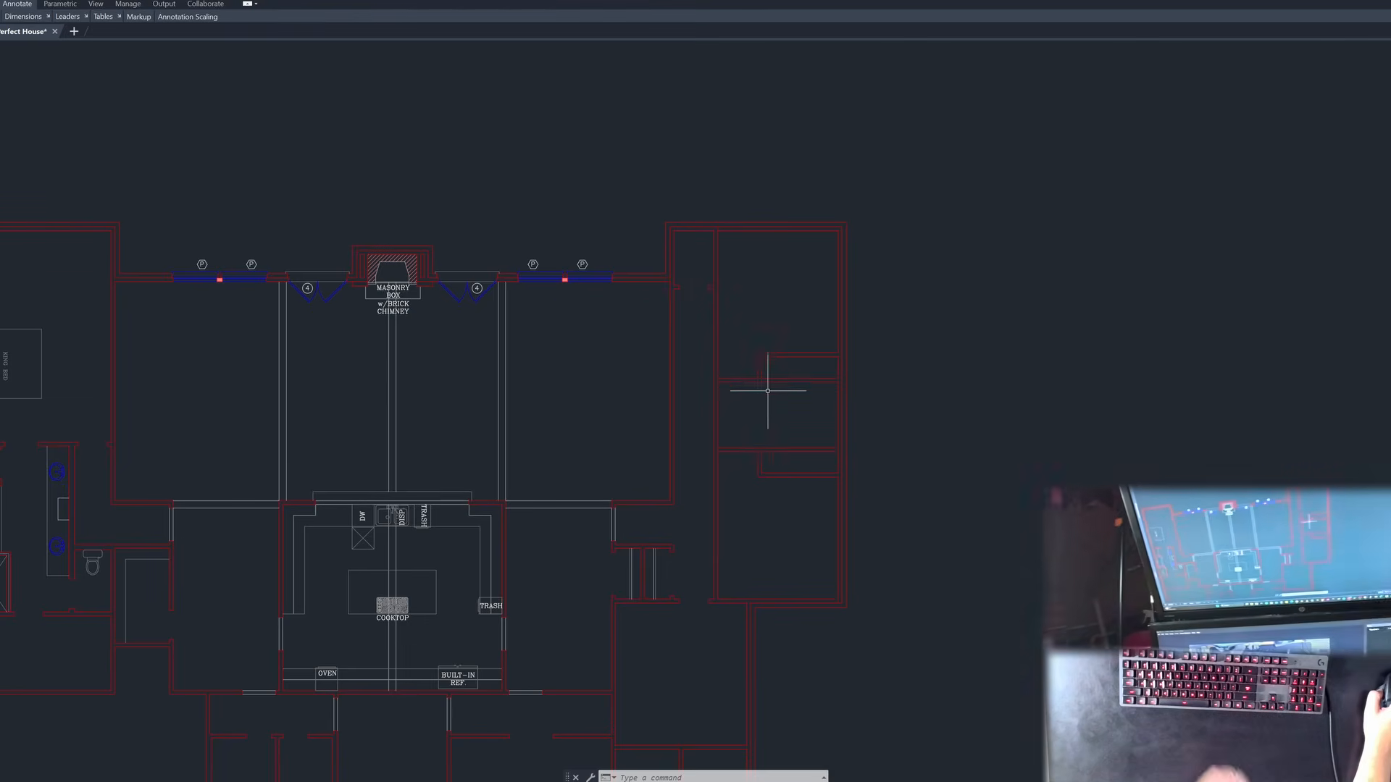
key(Escape)
key(Escape)
key(Escape)
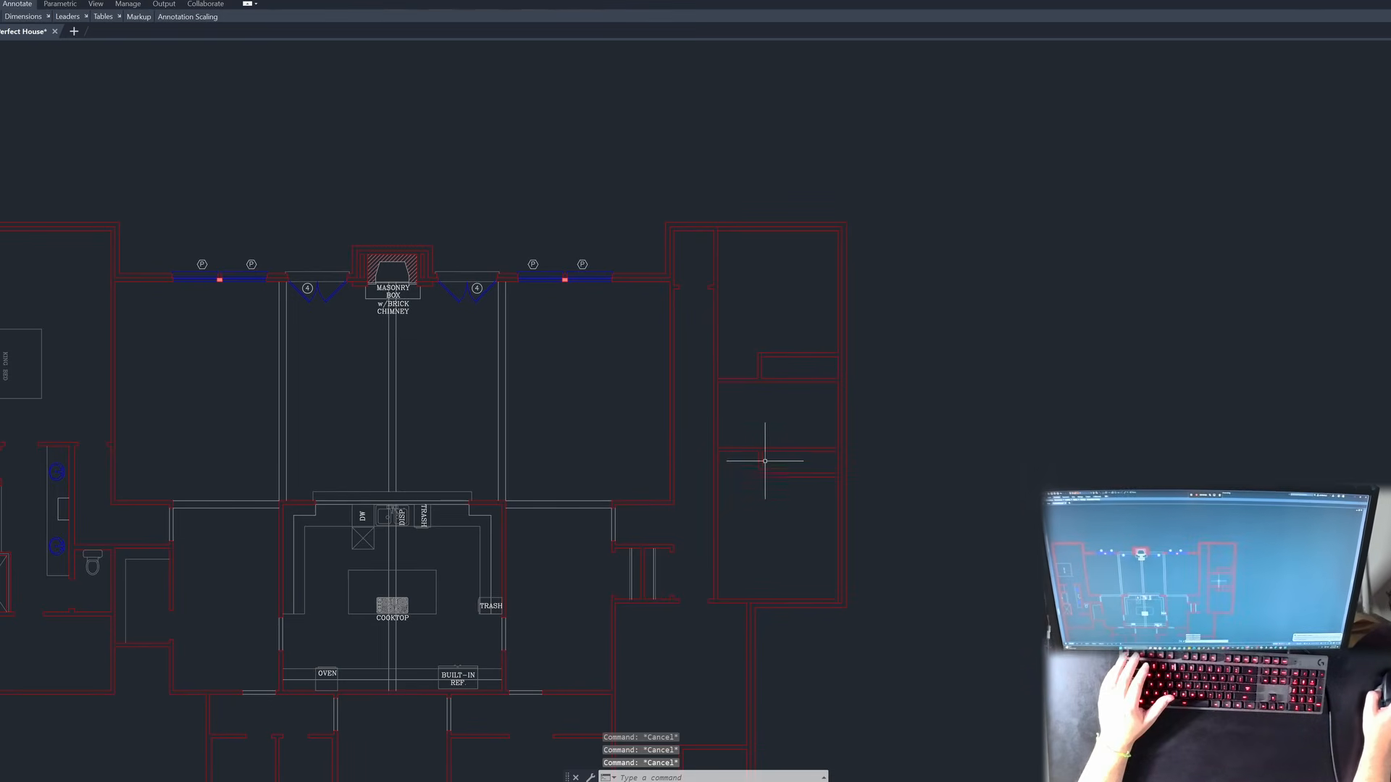
Step: Offset the lower face of the wall between the middle and lower rooms 4 inches into the lower room
scroll(714, 554, up, 4)
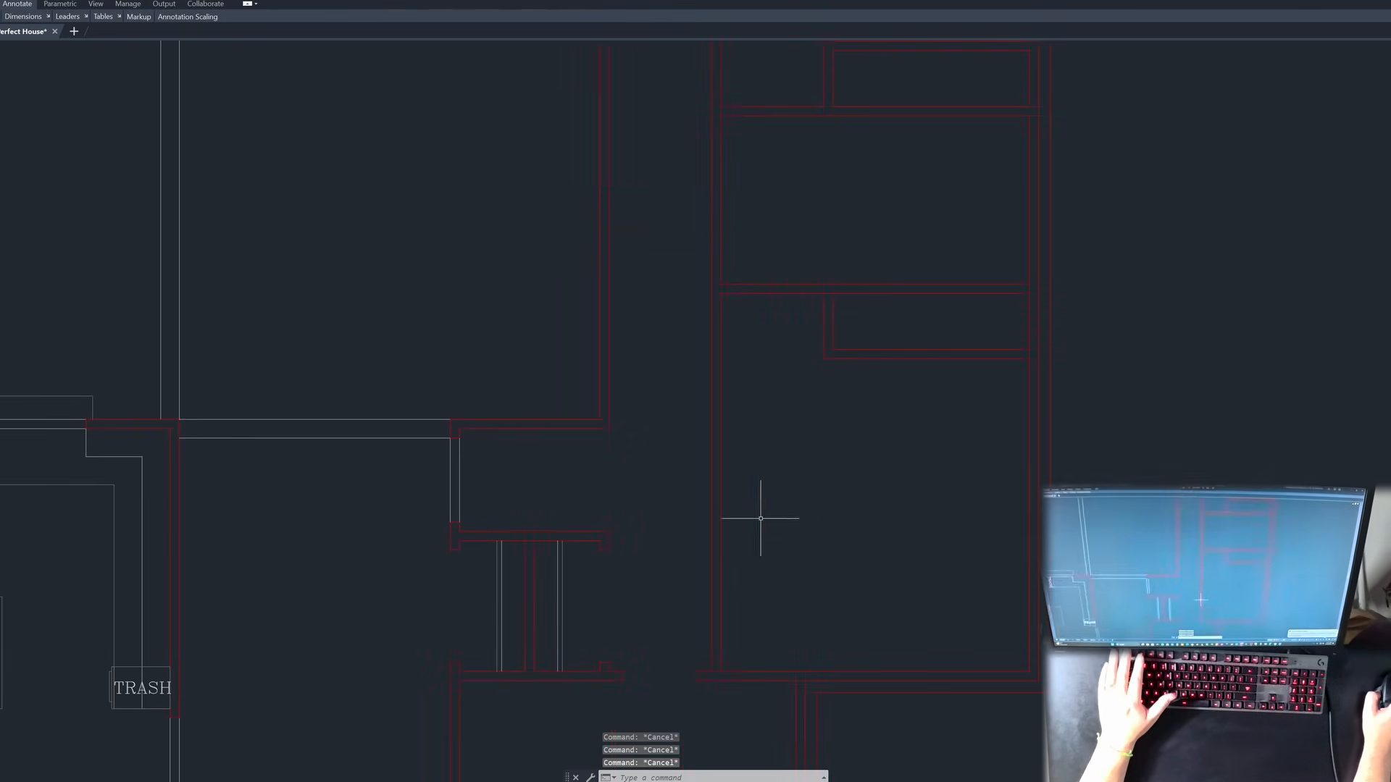
key(Return)
text(4)
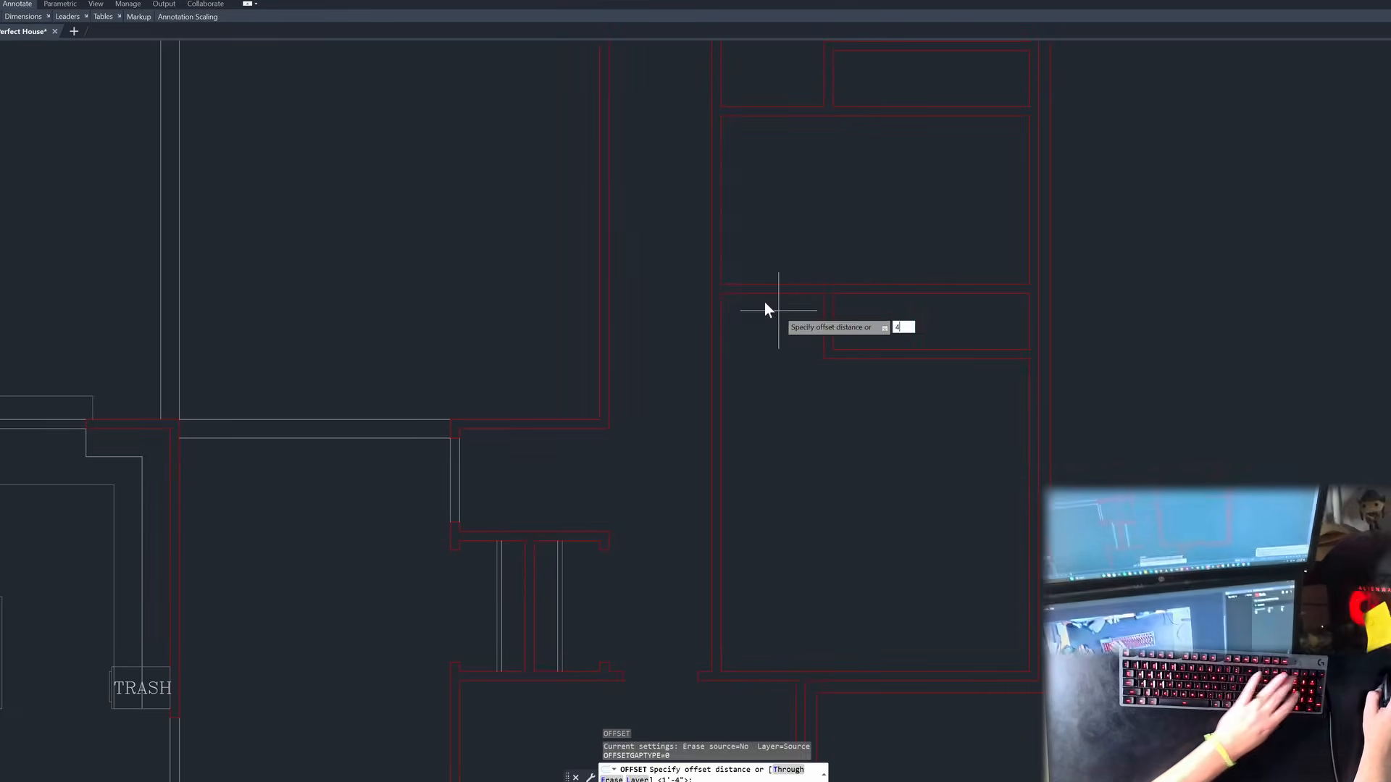
key(Return)
click(755, 293)
click(751, 324)
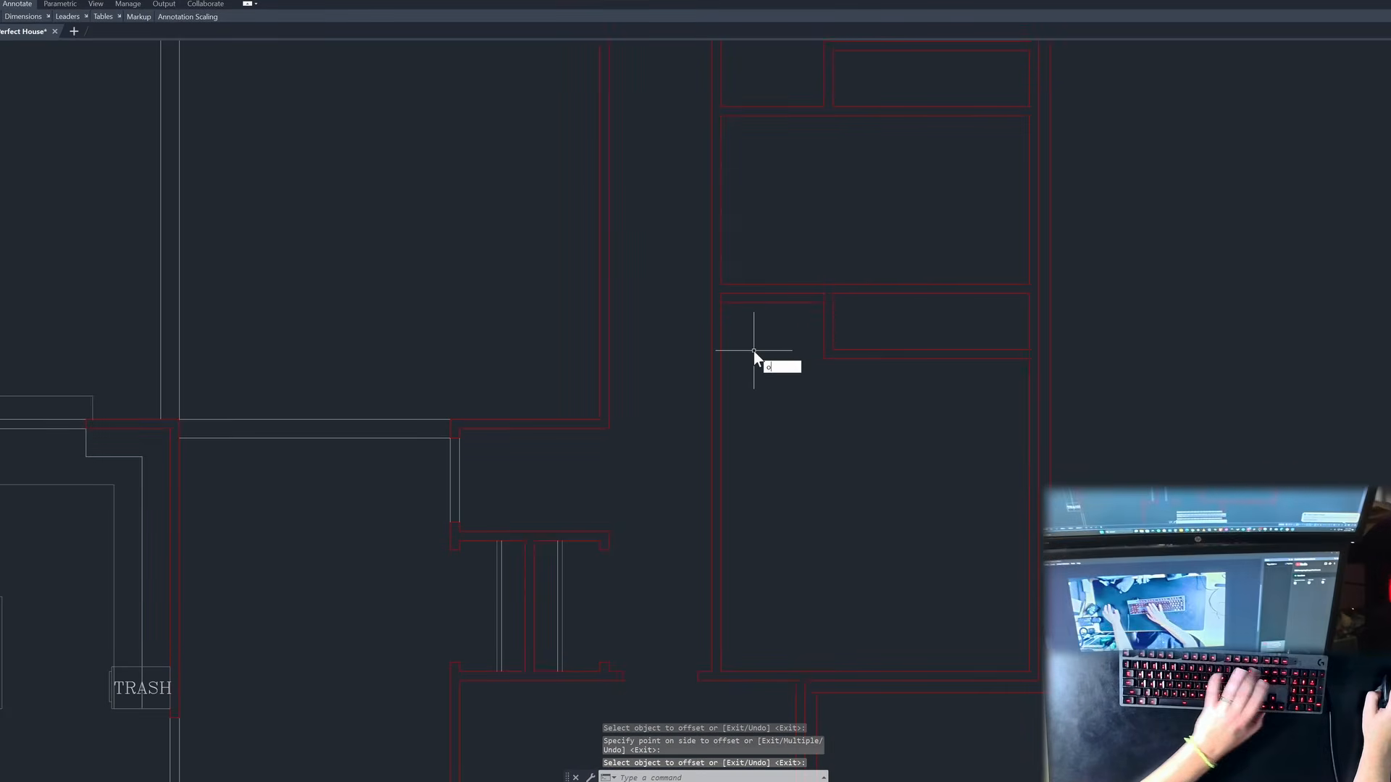
Step: Offset the new 4-inch line a further 2'8" into the lower room for the doorway's second edge
key(Return)
text(2)
key(Return)
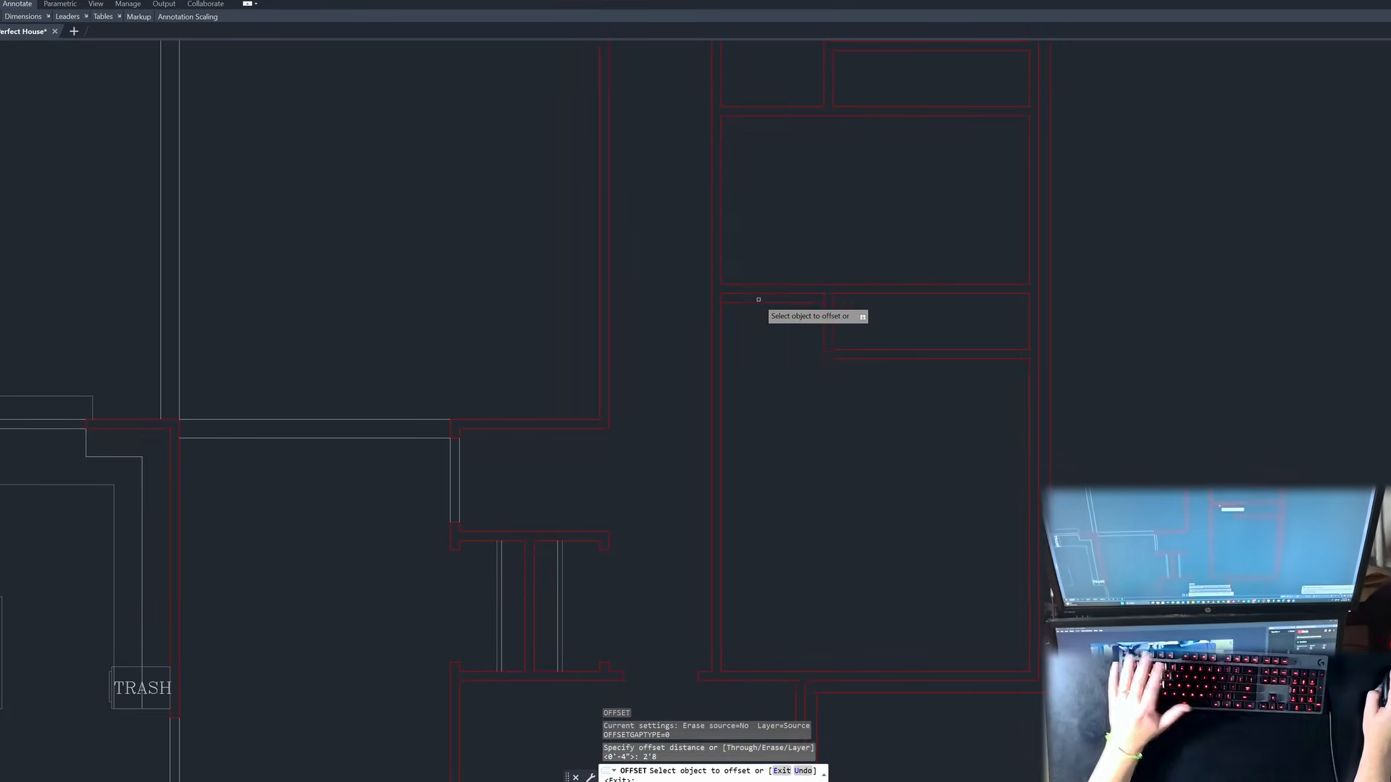
click(757, 302)
click(751, 389)
key(Escape)
key(Escape)
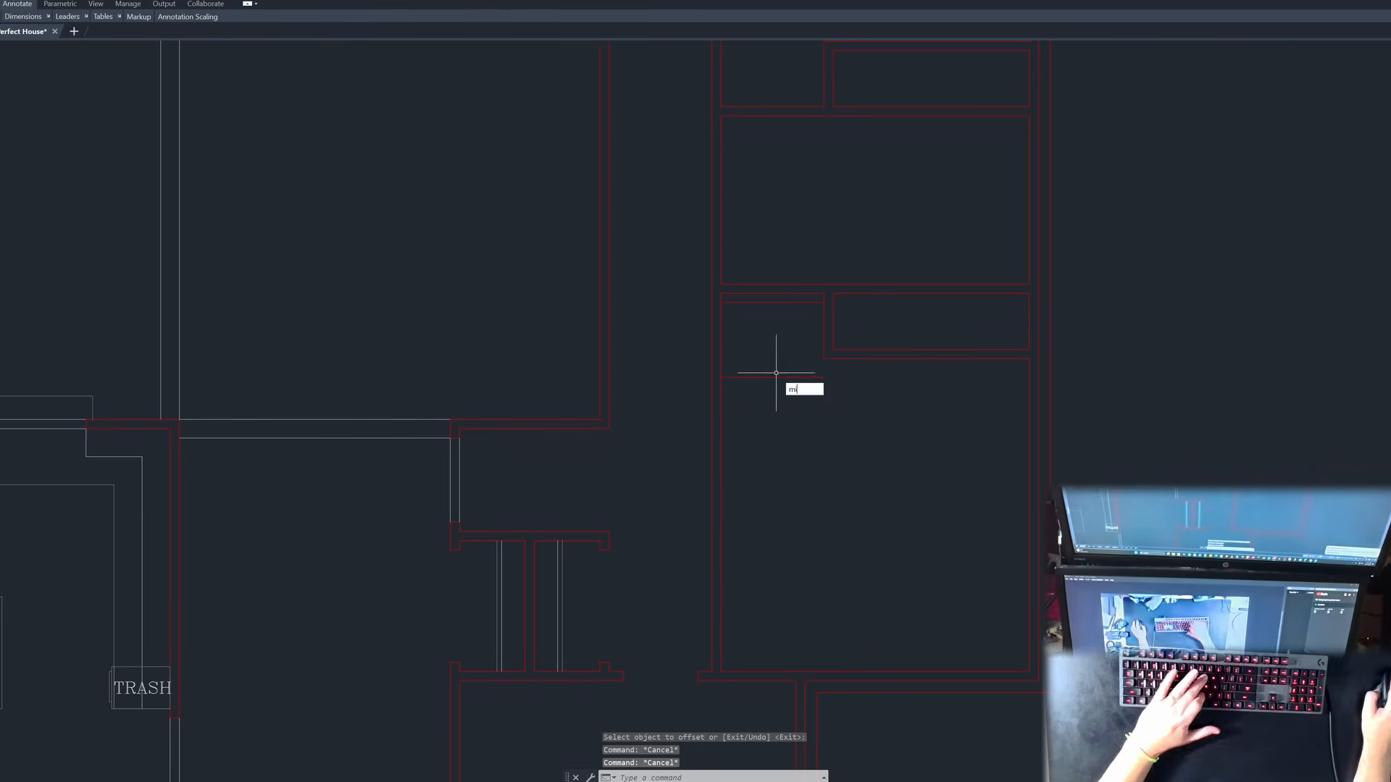
Step: Mirror both doorway edge lines across the hallway wall's room-side face and erase the originals
text(mi)
key(Return)
click(794, 415)
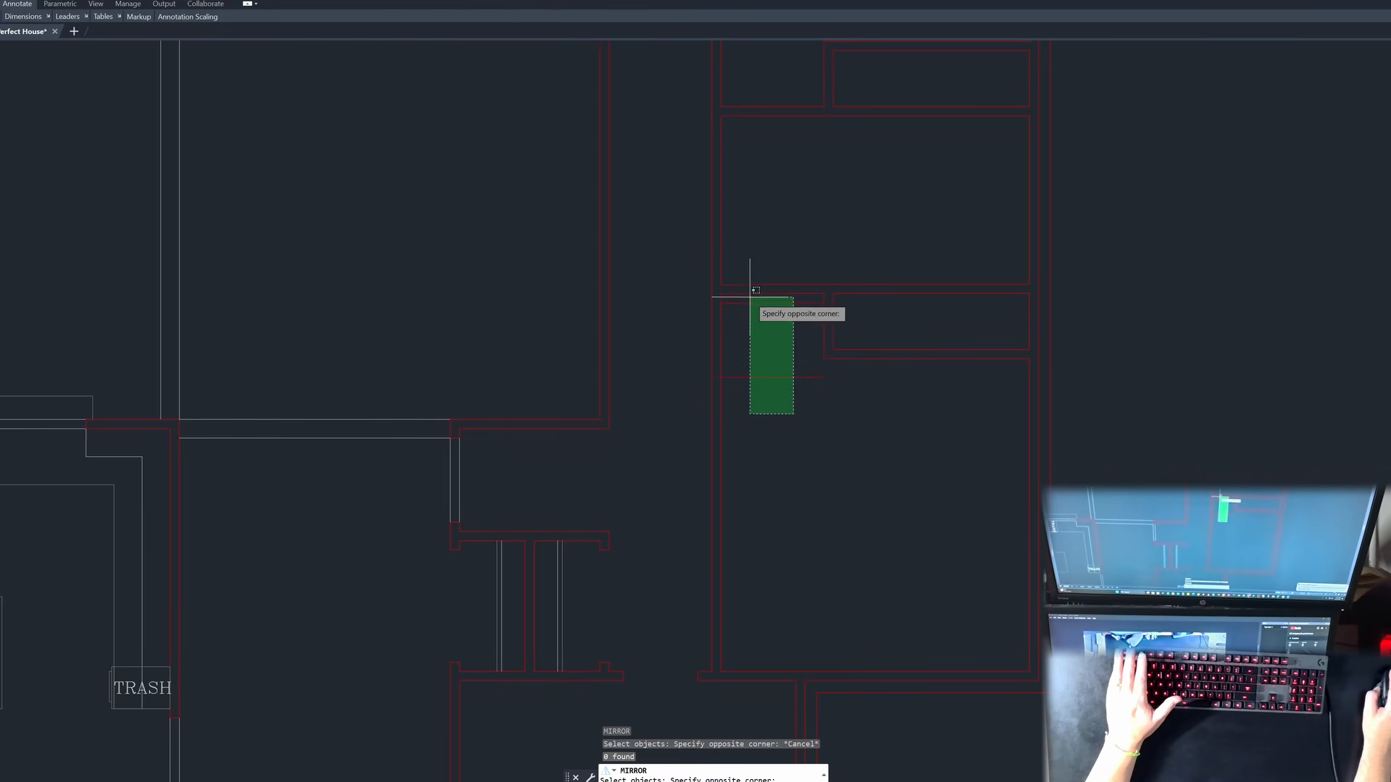
click(749, 297)
key(Return)
click(720, 302)
click(721, 316)
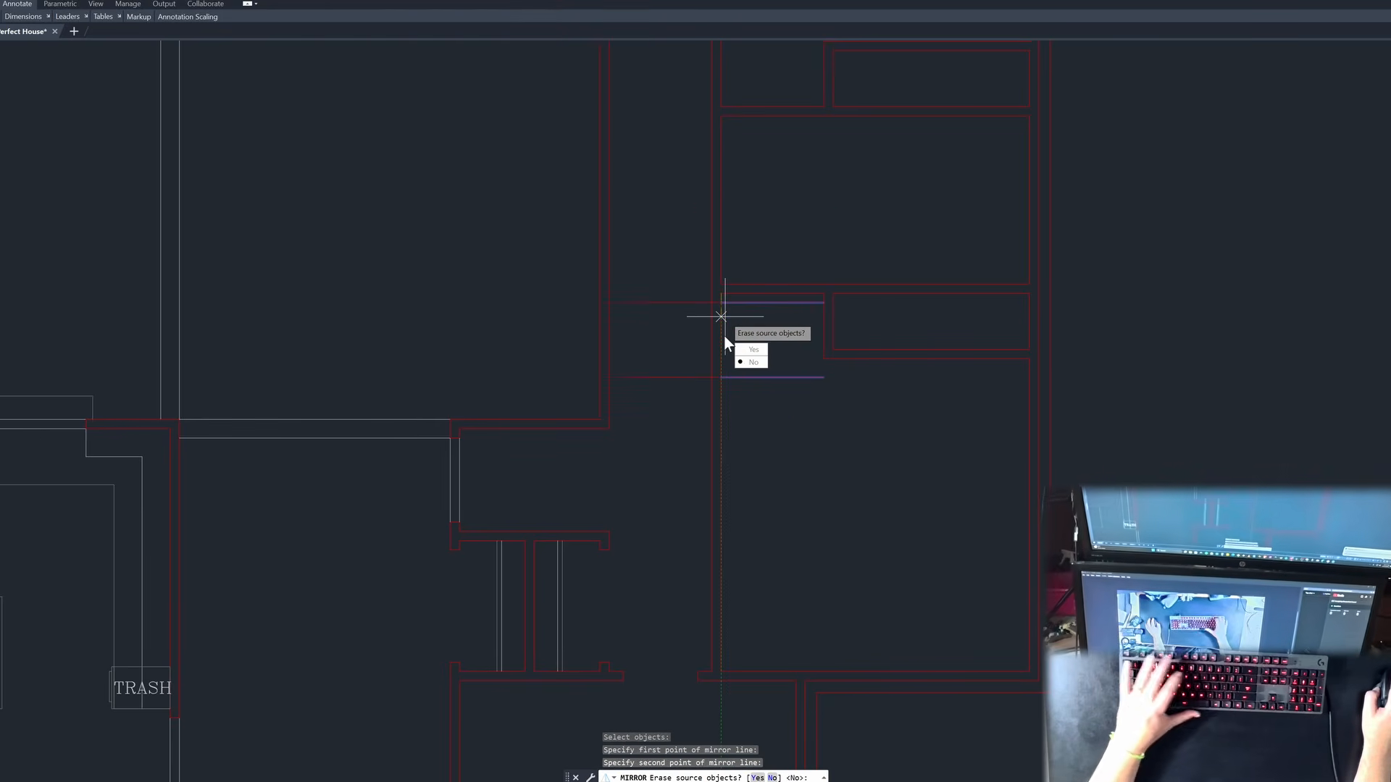
text(y)
key(Return)
Step: Trim the hallway wall between the two mirrored lines and cut off their excess lengths to open the lower room's doorway
text(tr)
key(Return)
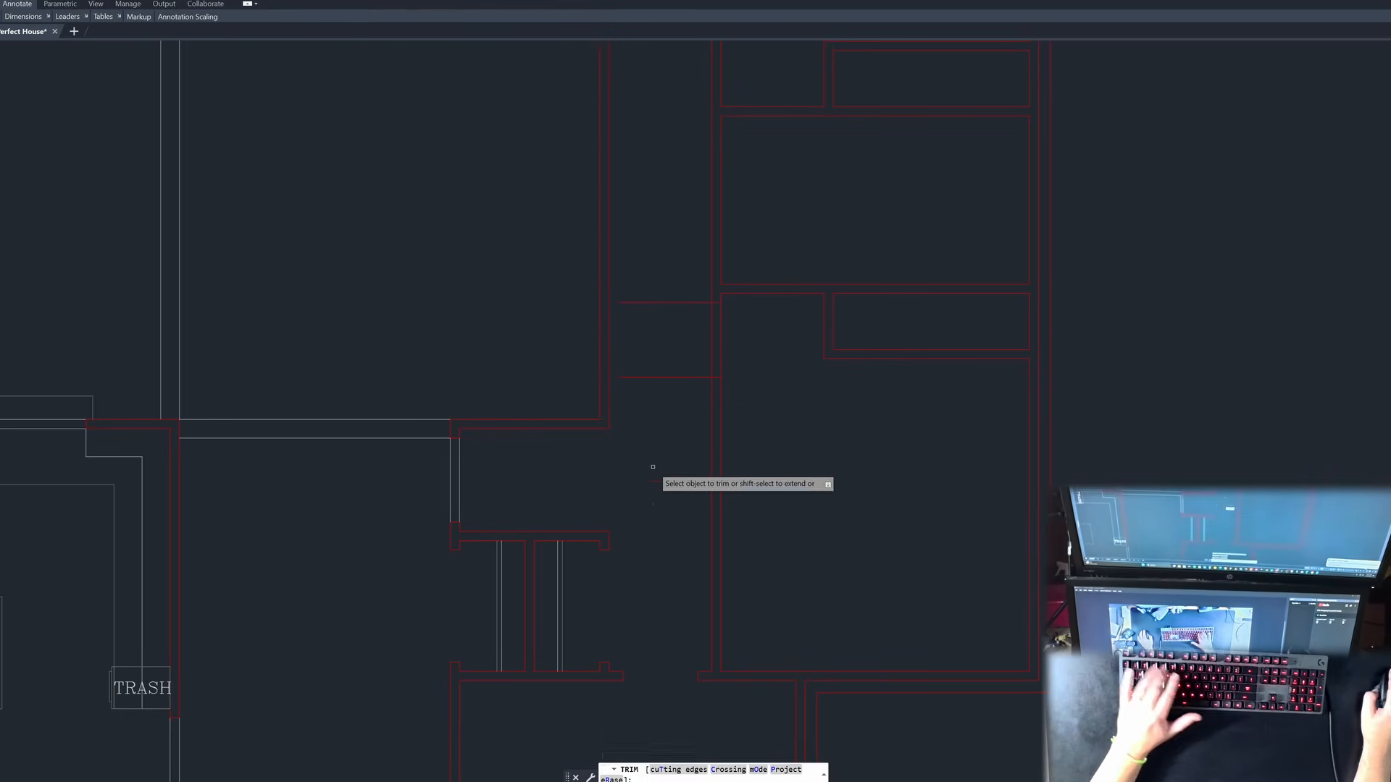
click(681, 311)
key(Escape)
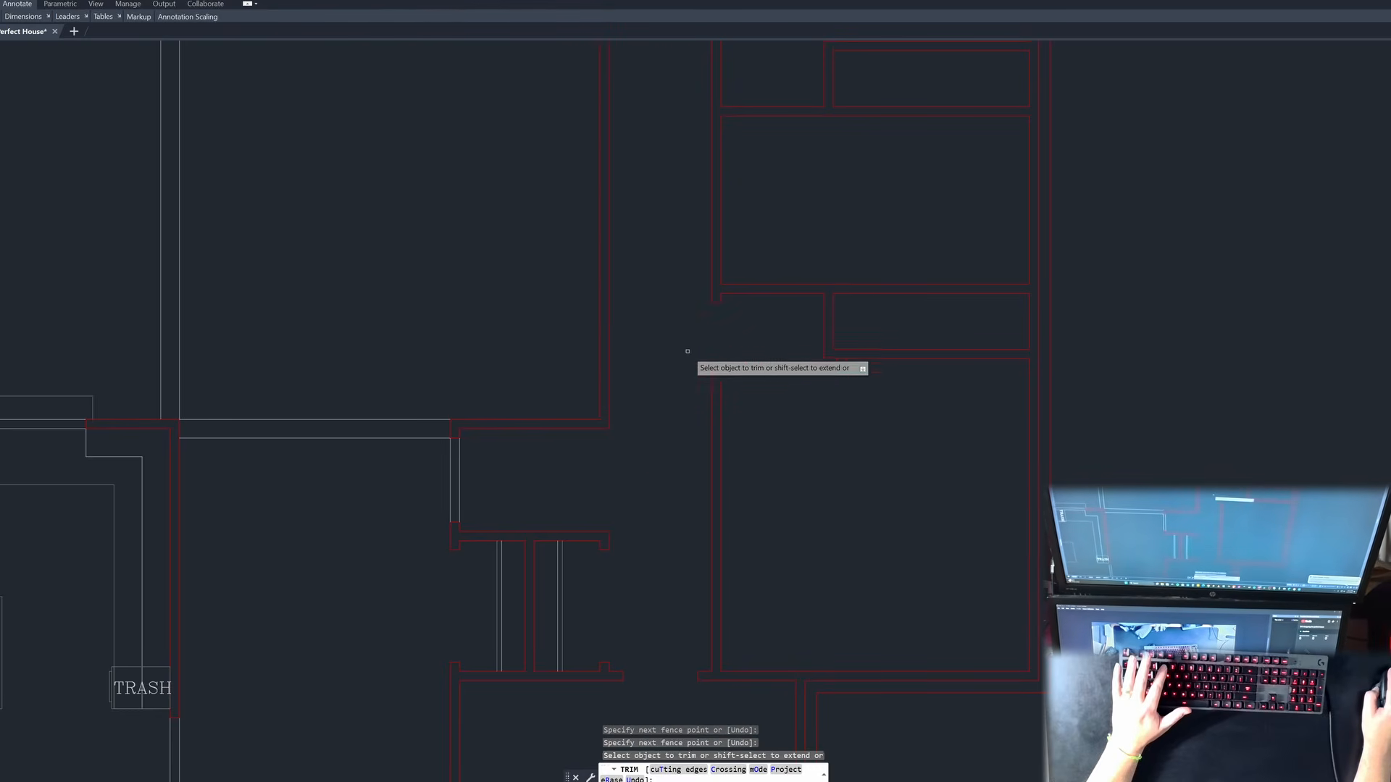
Step: Draw a short line across the lower closet's front wall at its midpoint
scroll(726, 394, down, 3)
scroll(802, 386, up, 3)
text(l)
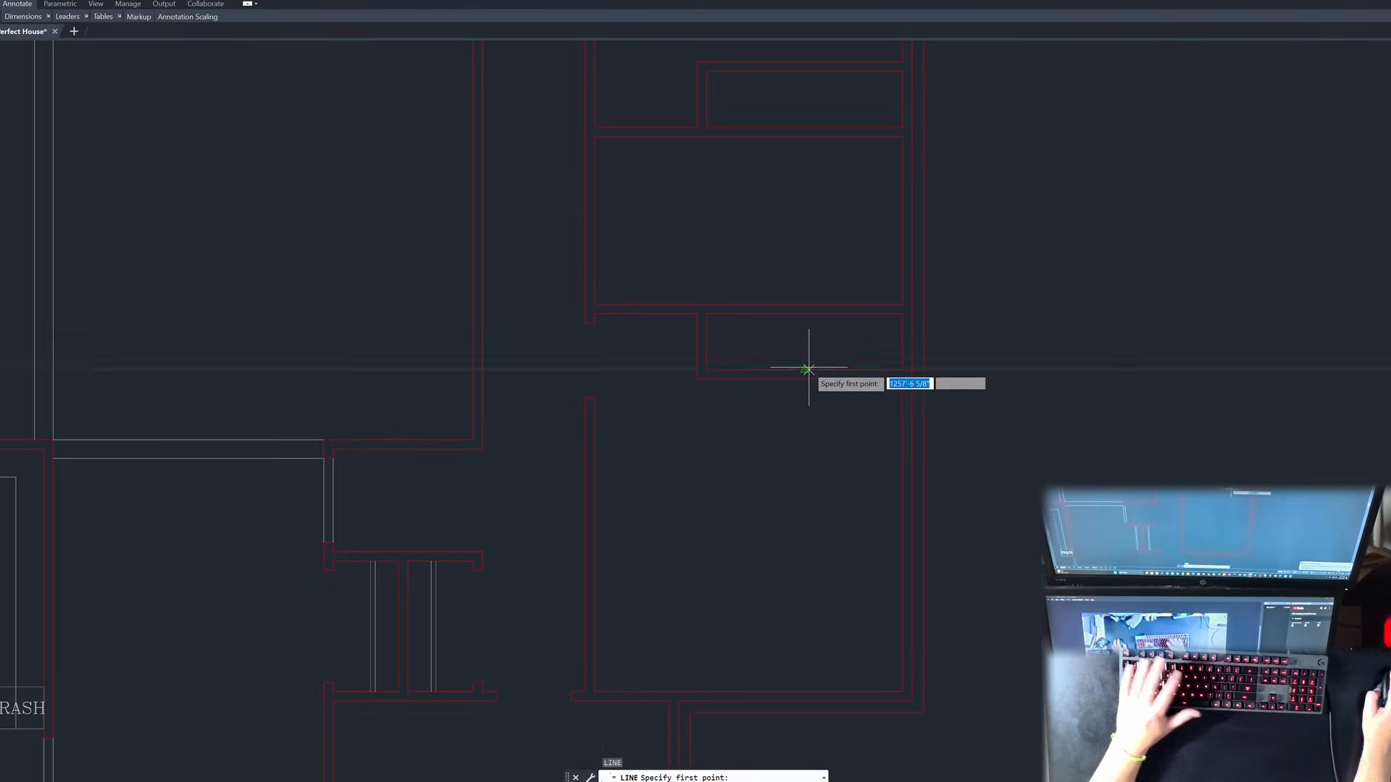
key(Return)
click(805, 371)
Step: Offset the closet wall's centre line 2' to each side and delete the centre line
text(o)
key(Return)
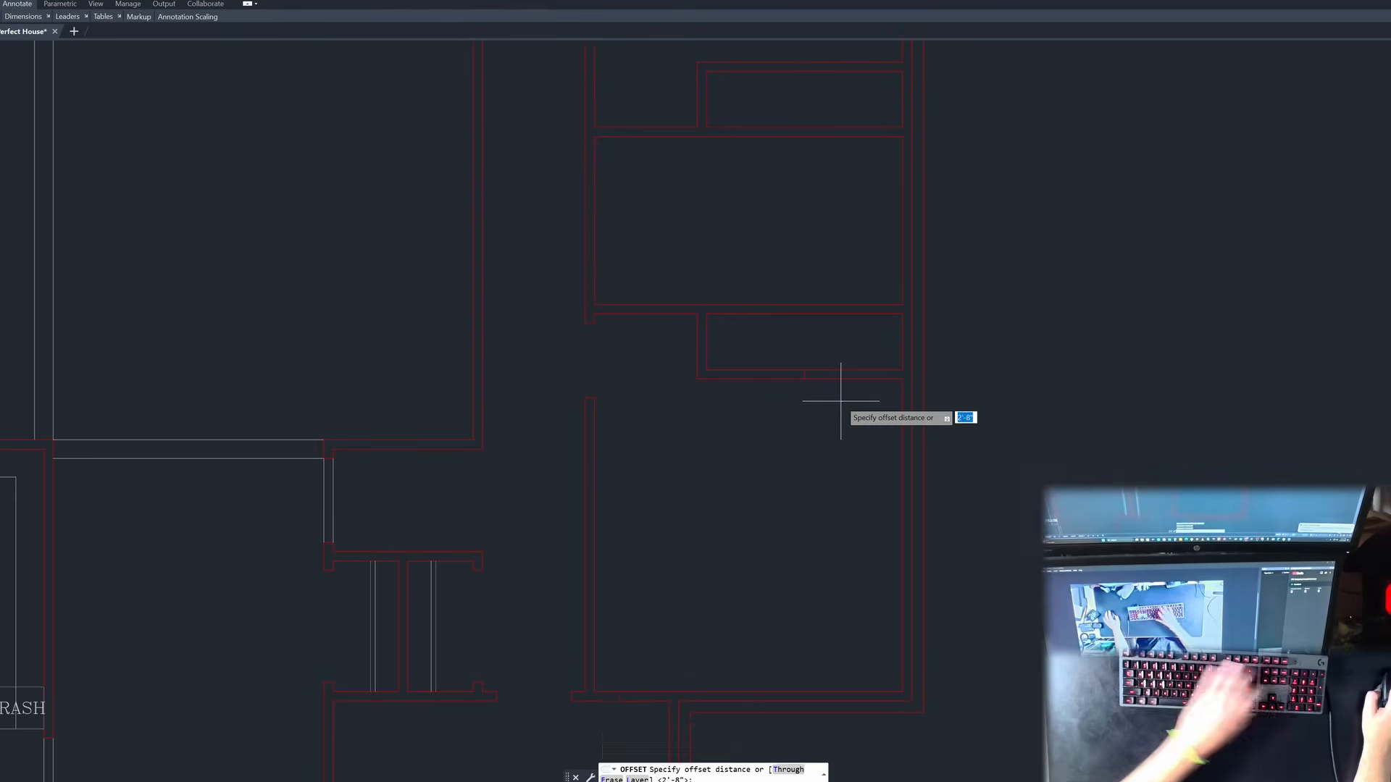
text(2')
key(Return)
scroll(804, 384, up, 2)
click(804, 369)
click(765, 338)
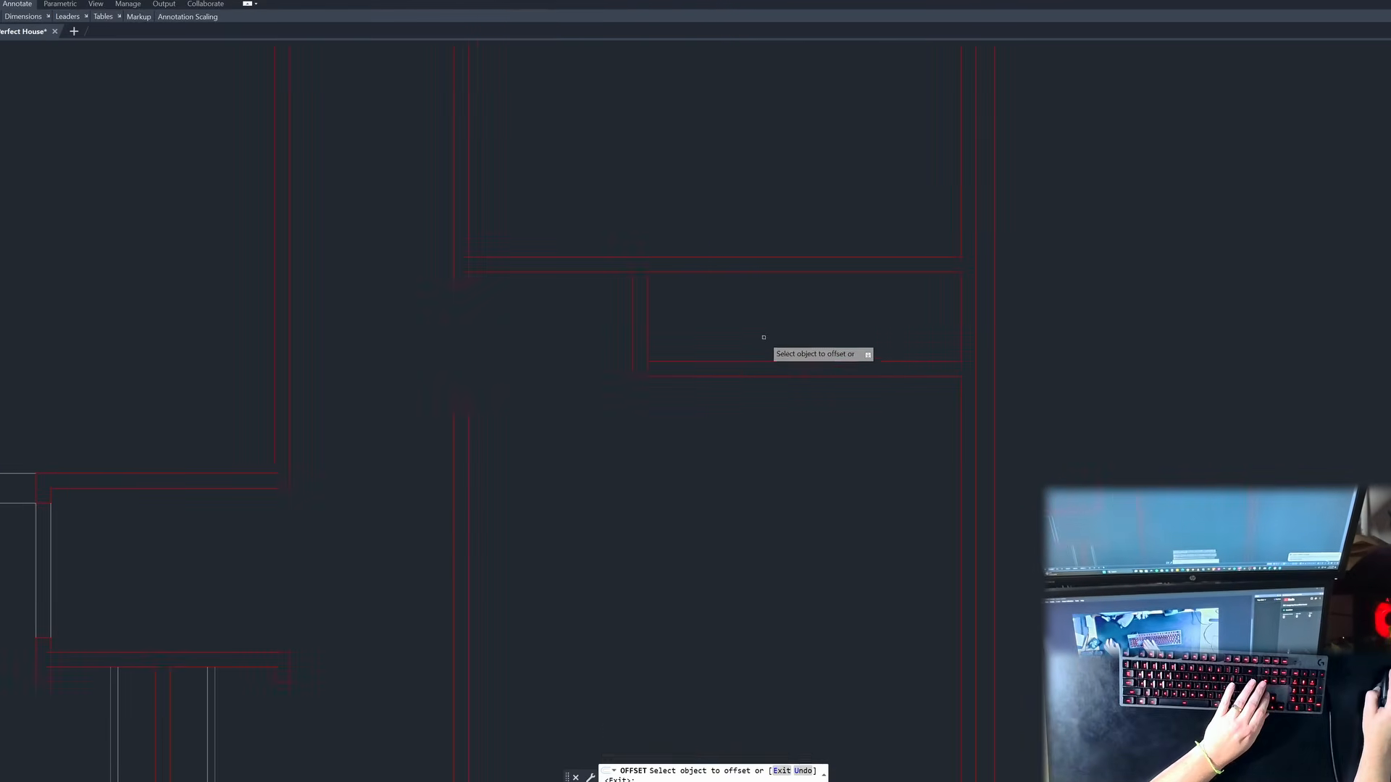
click(804, 368)
click(870, 347)
key(Return)
click(793, 330)
click(826, 435)
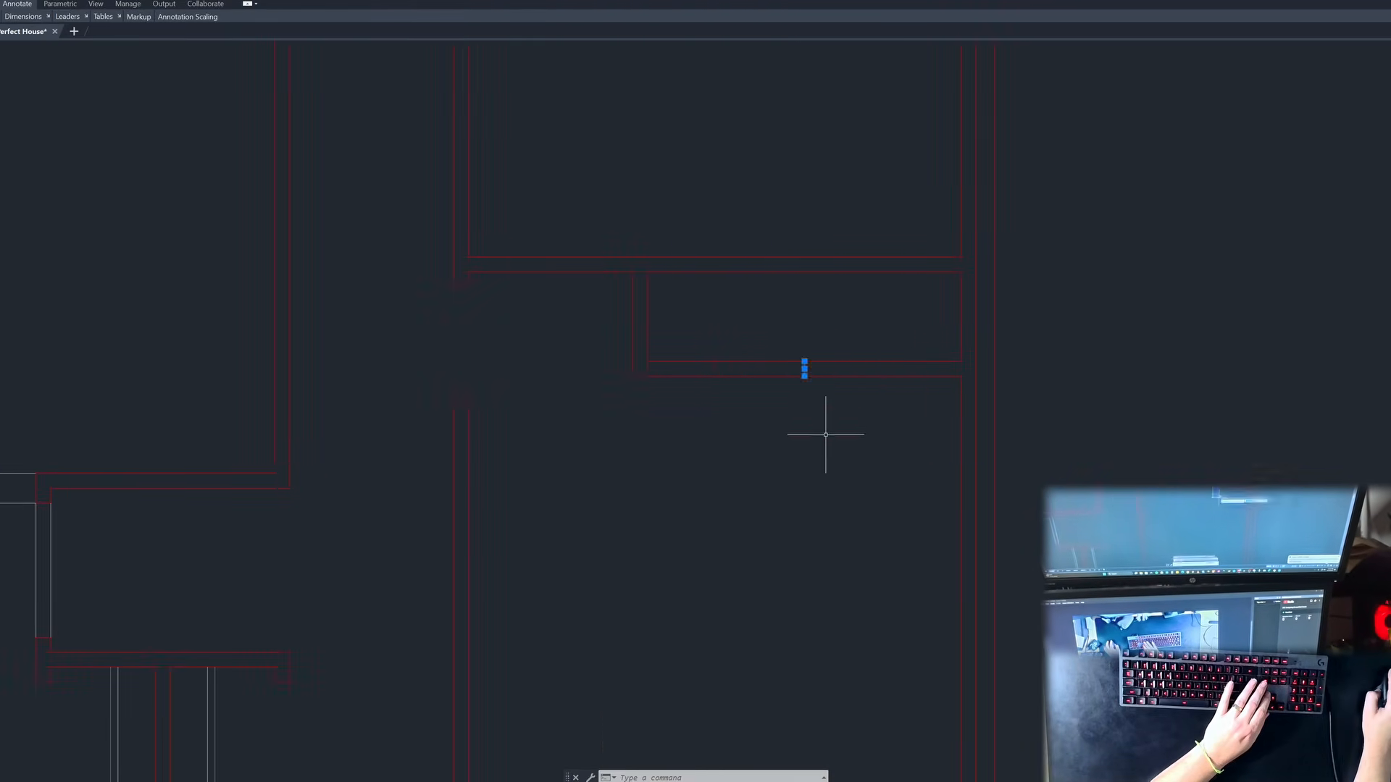
key(Delete)
Step: Trim the lower closet's front wall between the two offset lines to cut its opening
scroll(747, 447, down, 2)
key(space)
drag(789, 418, 776, 358)
key(space)
key(Escape)
Step: Mirror the closet opening's two end lines across the middle room's horizontal centreline onto the upper closet's front wall, keeping the originals
click(713, 384)
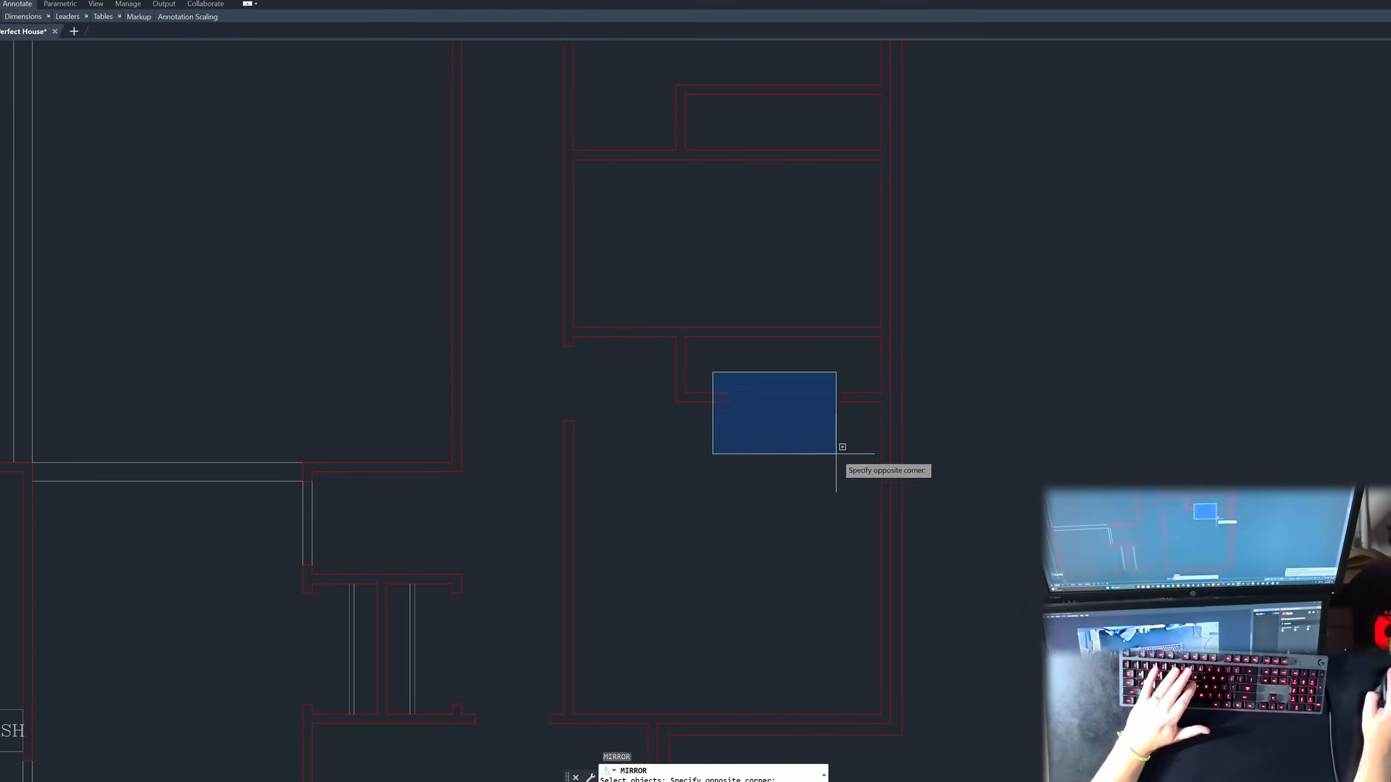
click(838, 453)
key(Return)
click(881, 244)
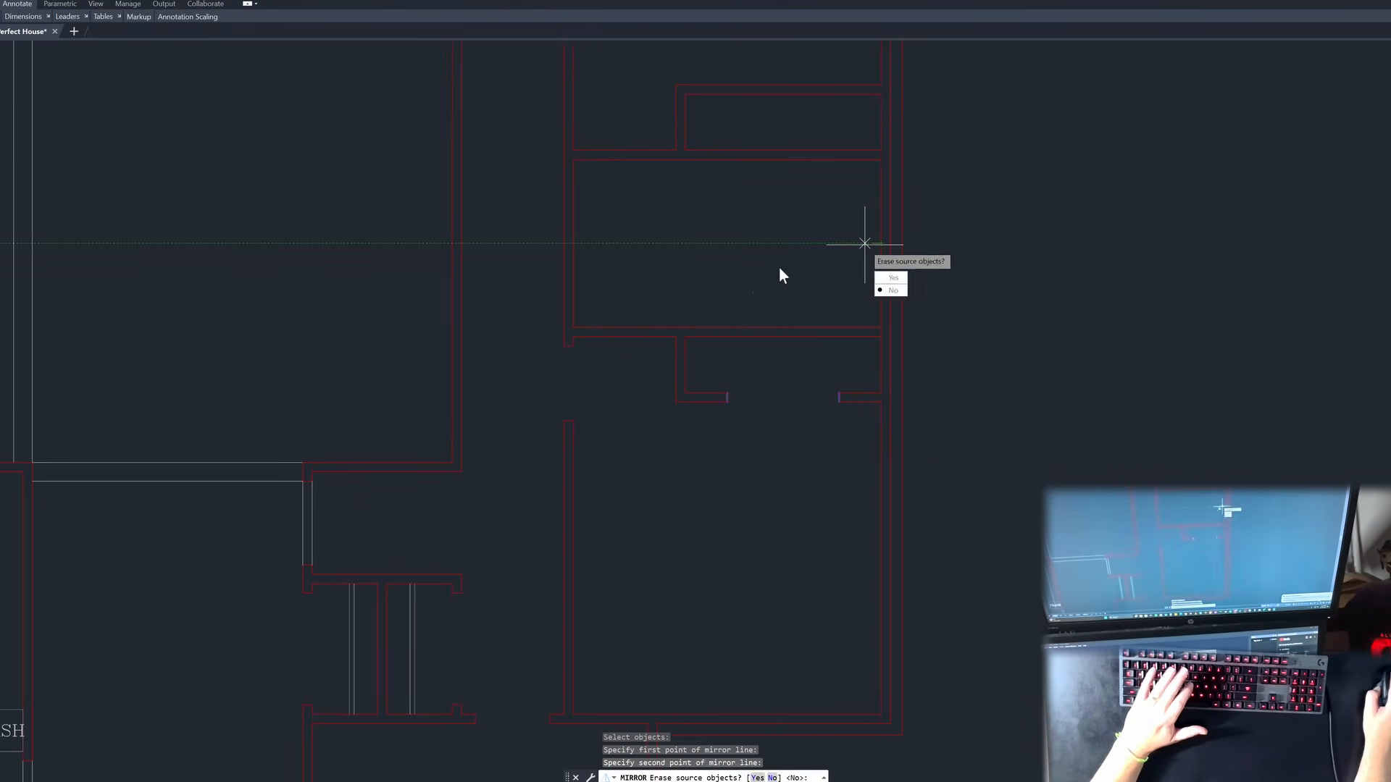
key(space)
scroll(730, 397, down, 4)
scroll(752, 272, up, 4)
key(Escape)
key(Escape)
Step: Trim the upper closet's front wall between the mirrored end lines
text(tr)
key(space)
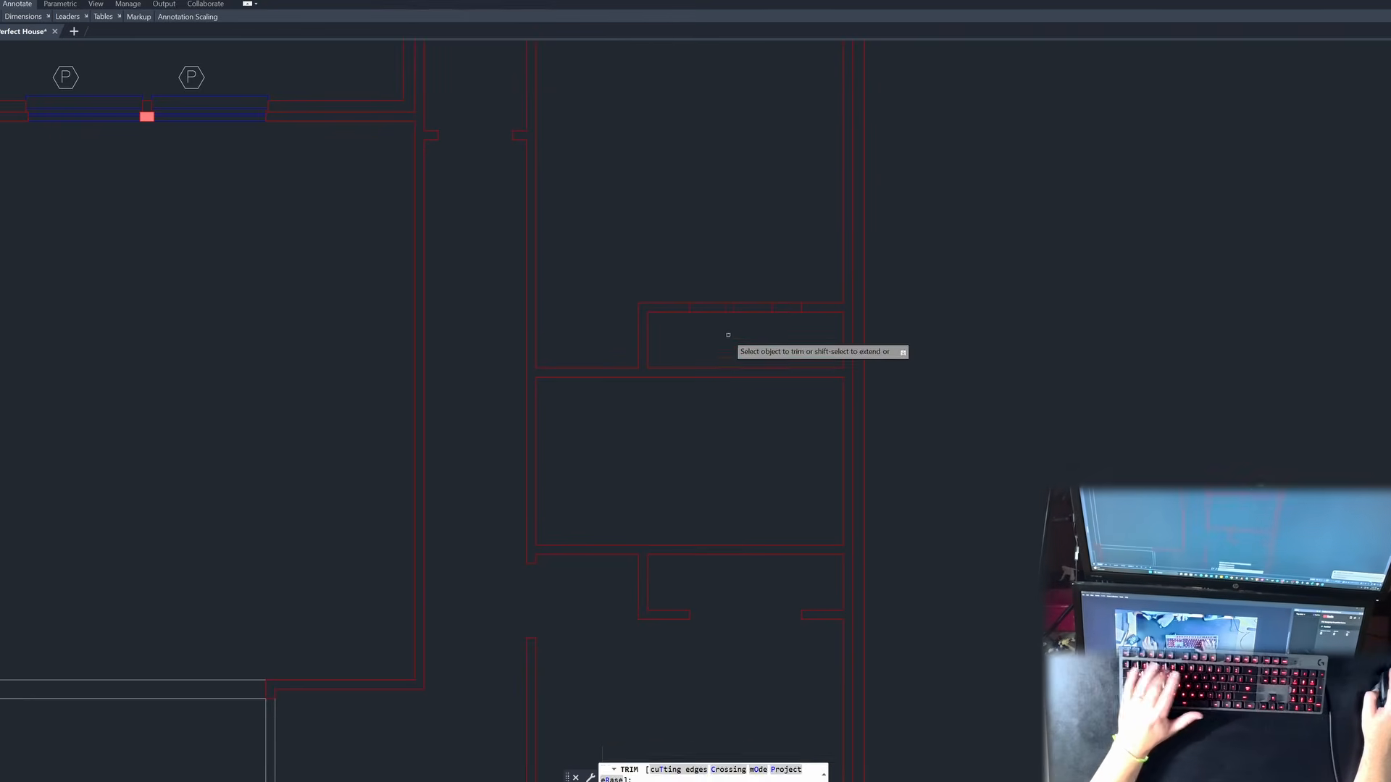
drag(714, 264, 726, 360)
scroll(721, 285, down, 3)
scroll(612, 478, up, 5)
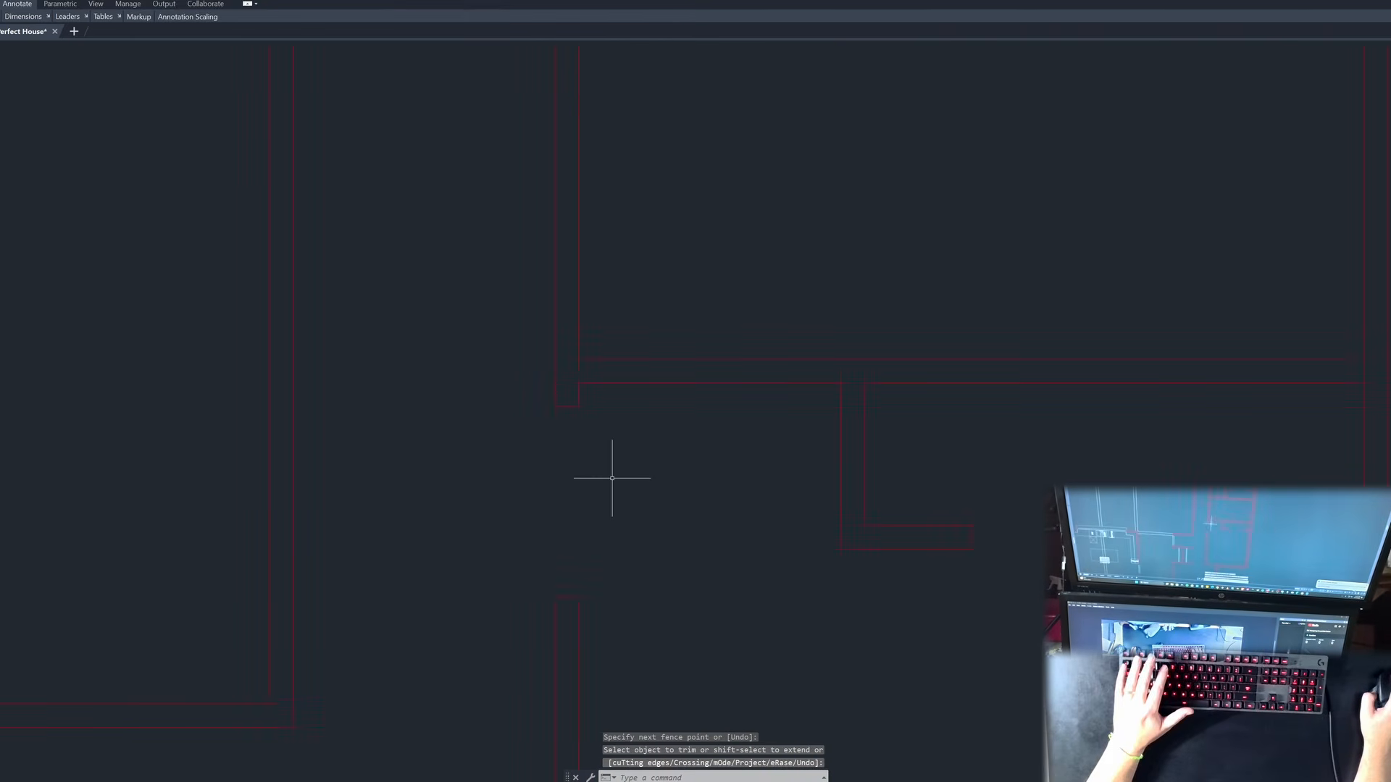
text(mi)
click(544, 403)
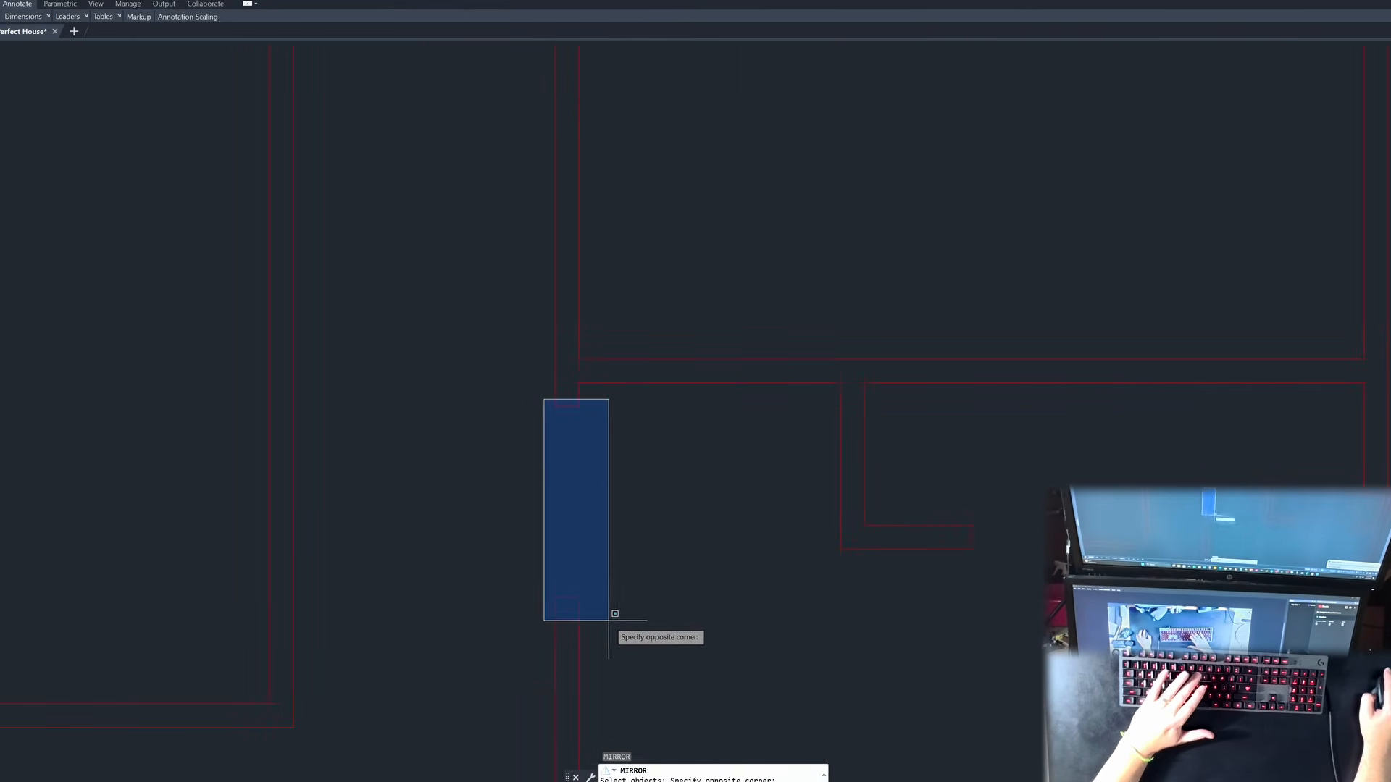
click(612, 618)
key(Return)
click(579, 384)
click(608, 422)
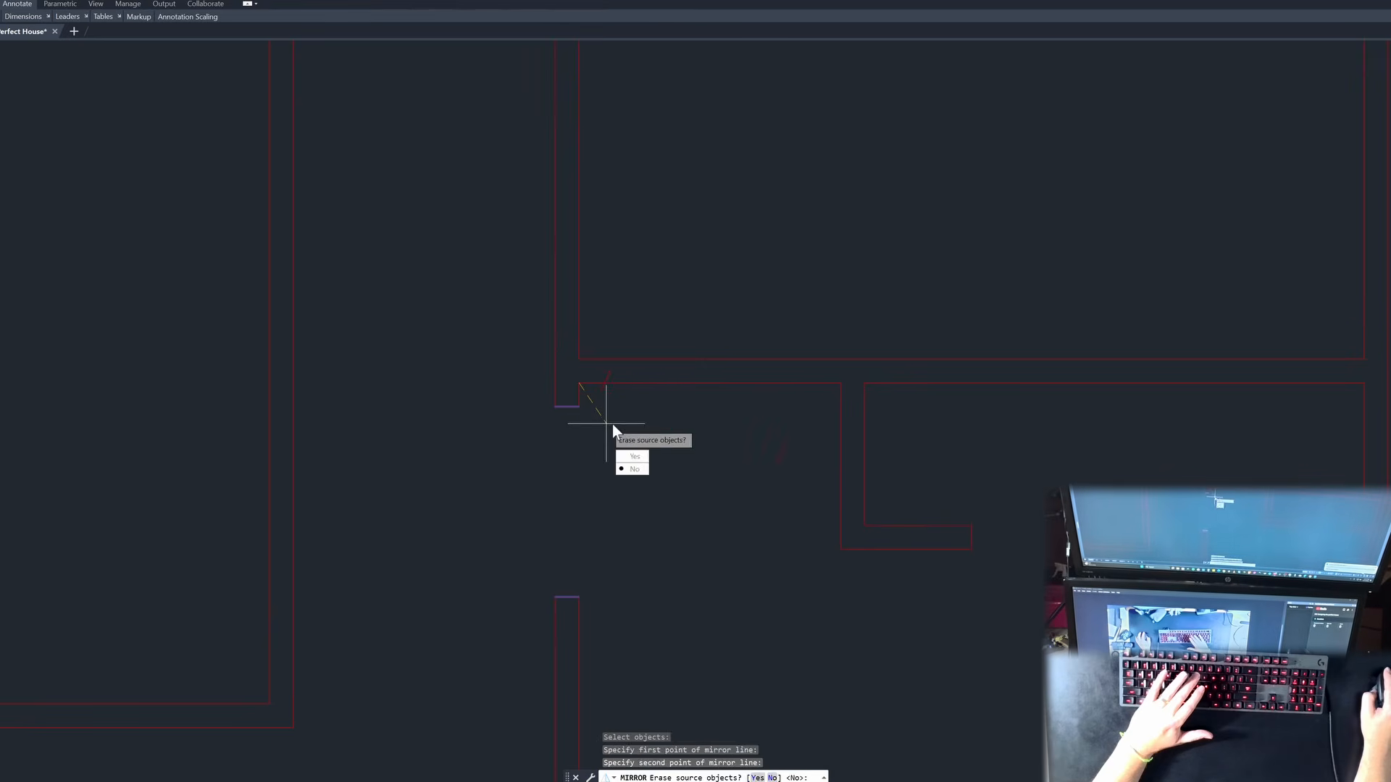
key(Return)
Step: Mirror the lower room's doorway end lines diagonally about the wall corner onto the wall between the middle and lower rooms, keeping the originals
key(Return)
key(Return)
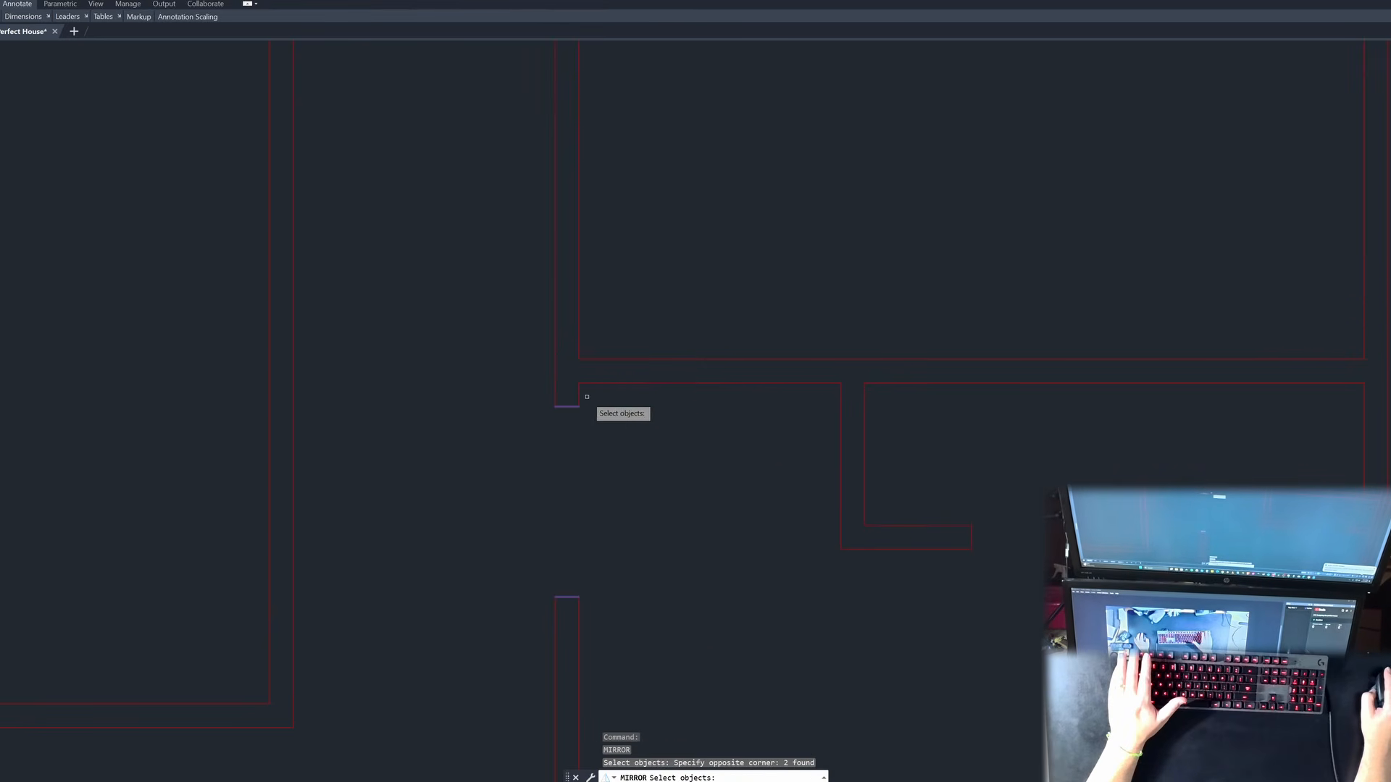
click(579, 384)
click(611, 413)
key(Return)
scroll(497, 472, down, 3)
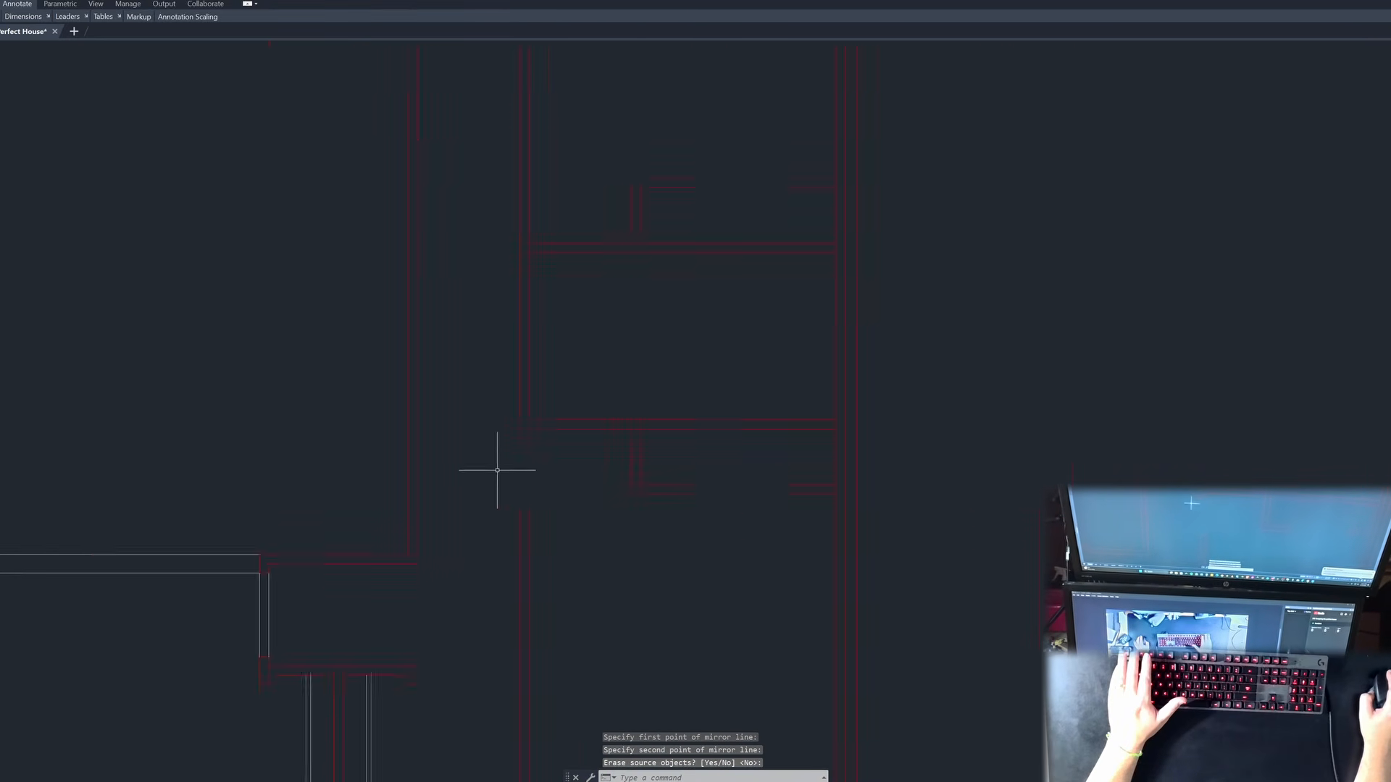
key(Escape)
key(Escape)
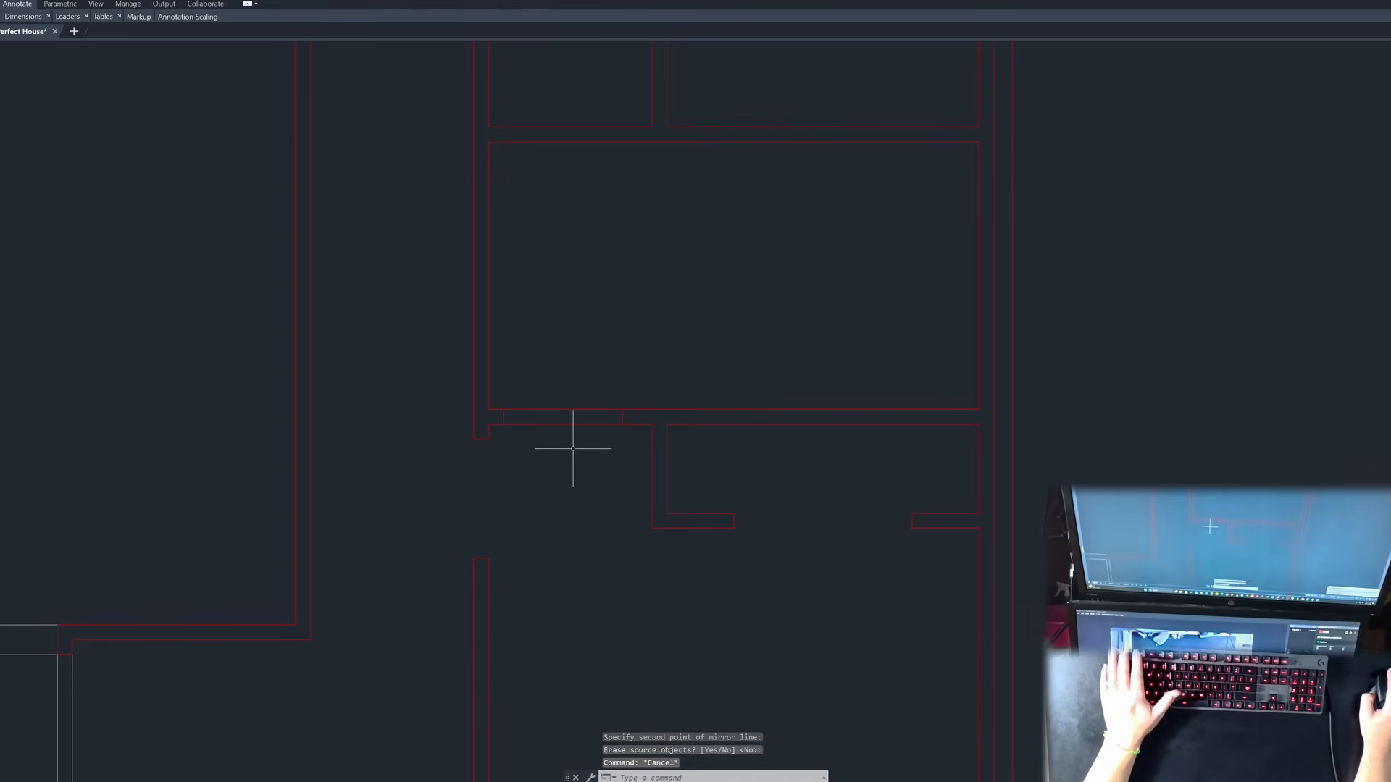
Step: Trim the wall between the middle and lower rooms between the two mirrored lines to cut the doorway
text(tr)
key(space)
click(579, 443)
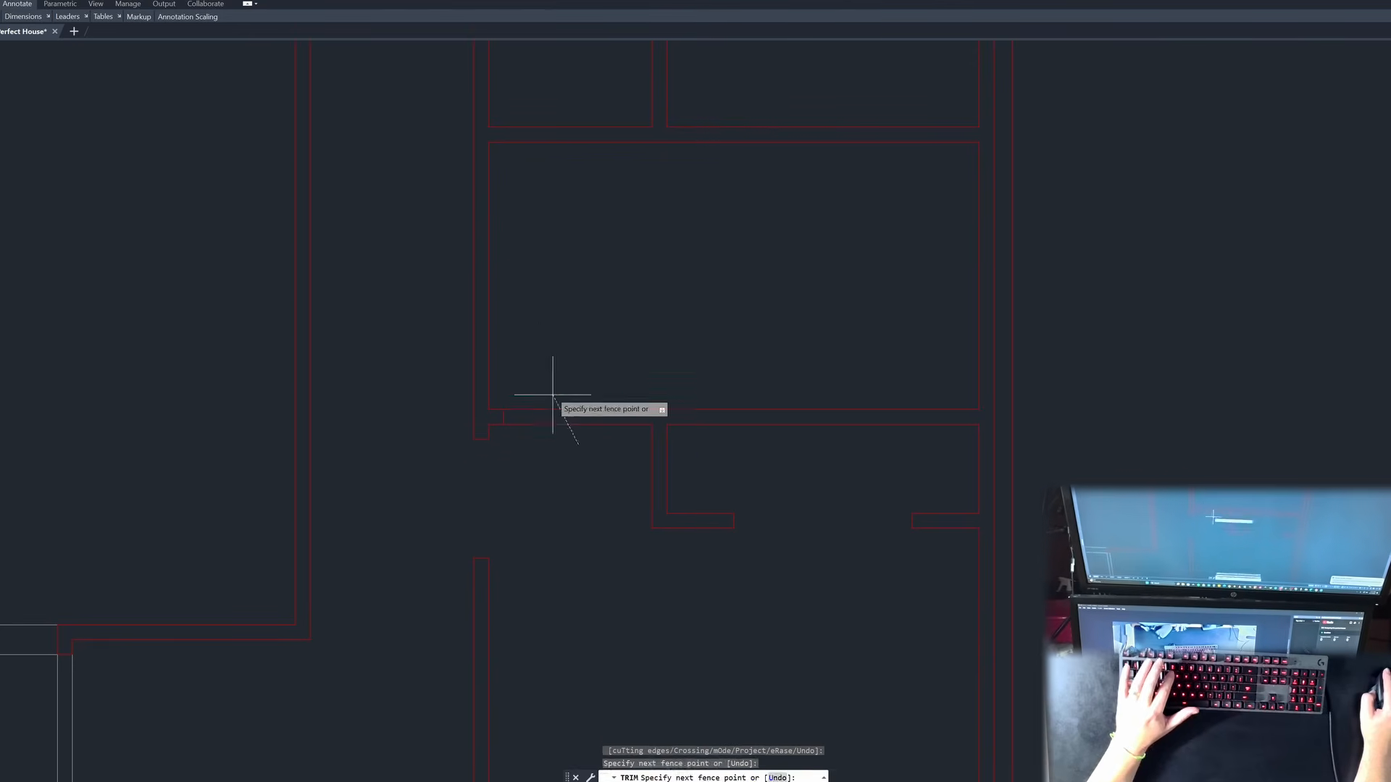
click(554, 395)
key(space)
key(Escape)
key(Escape)
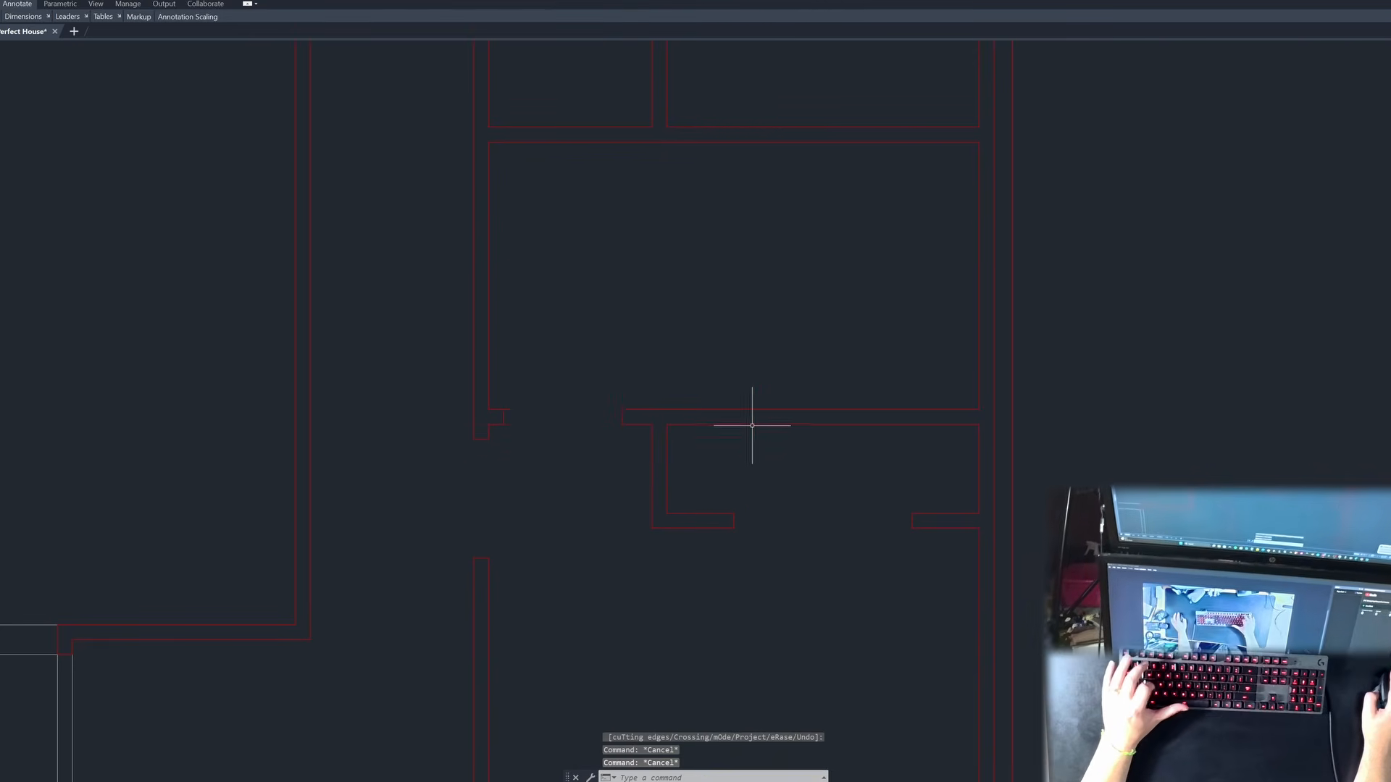
Step: Stretch the closet-side end of the doorway between the middle and lower rooms 4 inches toward the hallway
scroll(611, 502, down, 4)
scroll(636, 497, up, 3)
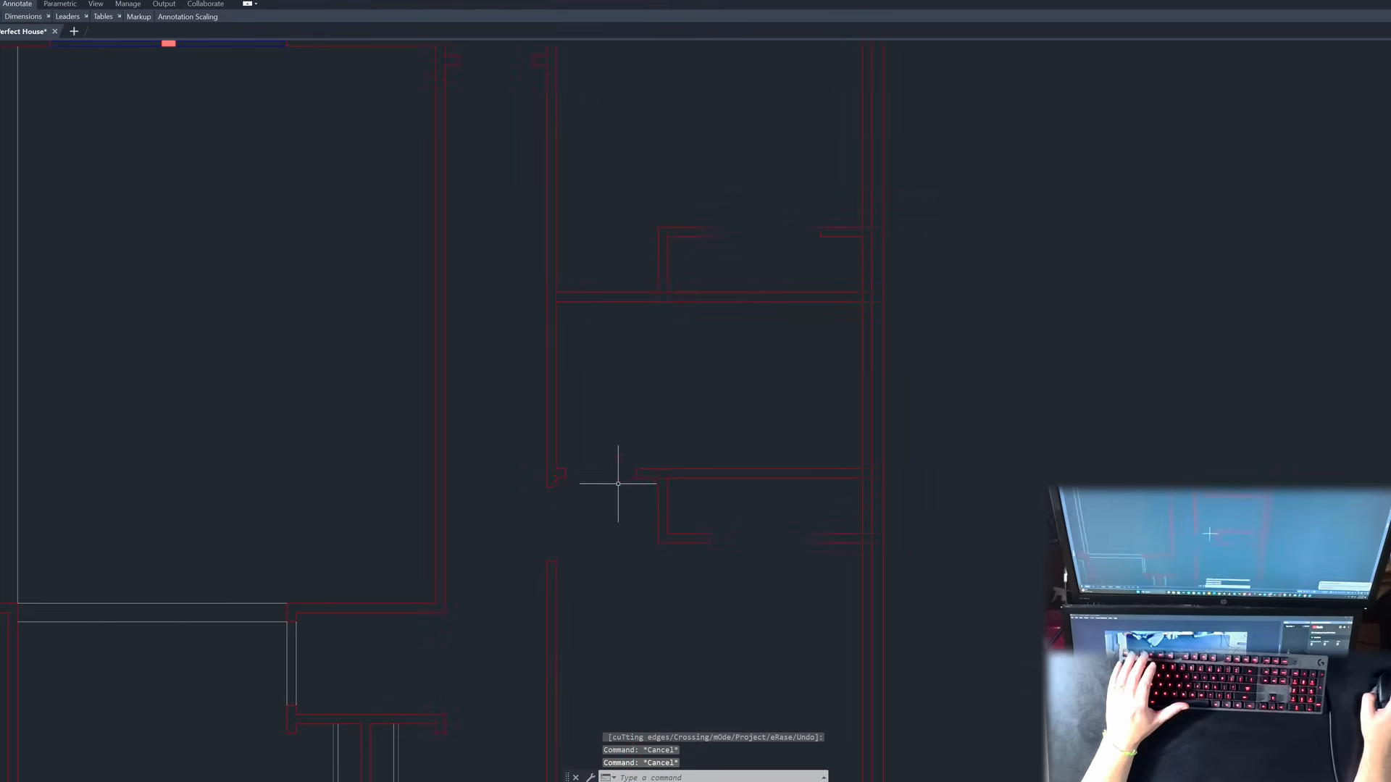
text(s)
key(space)
click(660, 439)
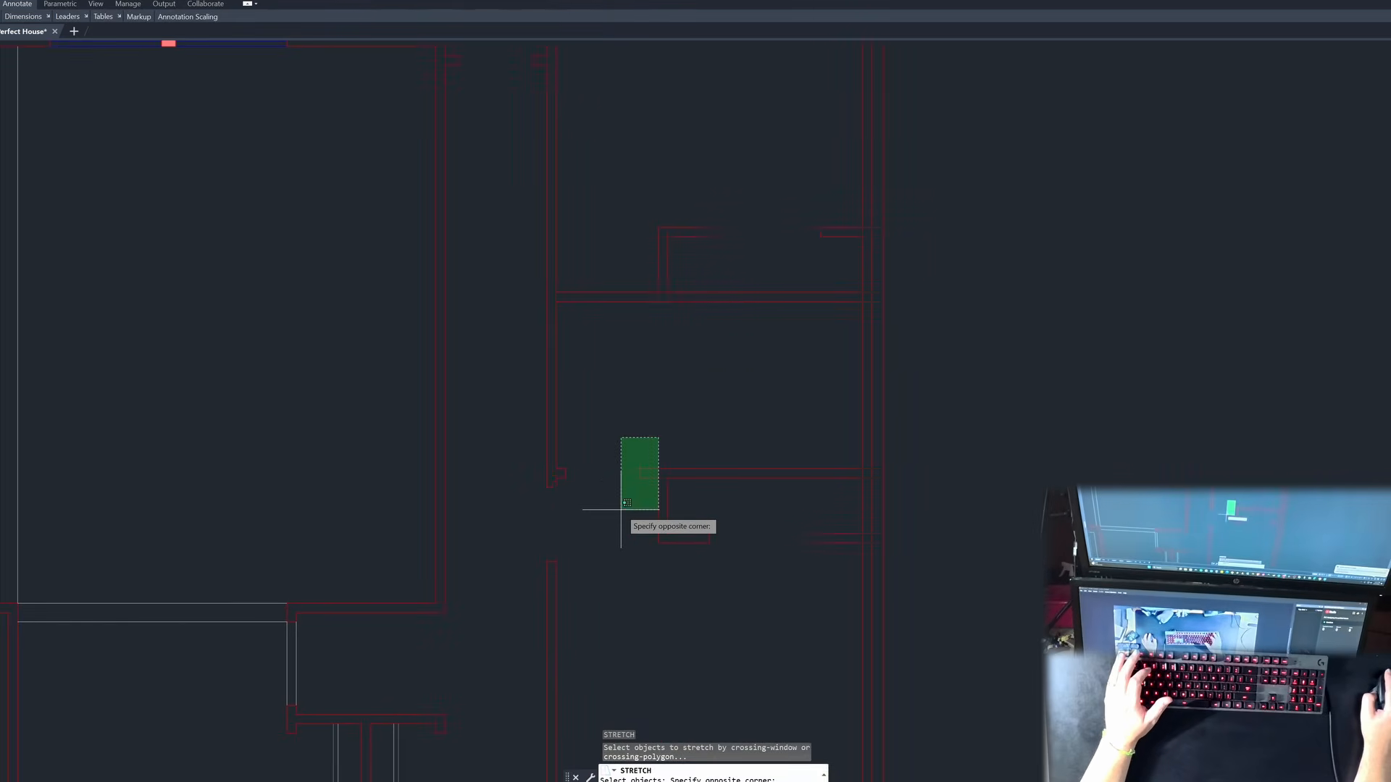
click(618, 493)
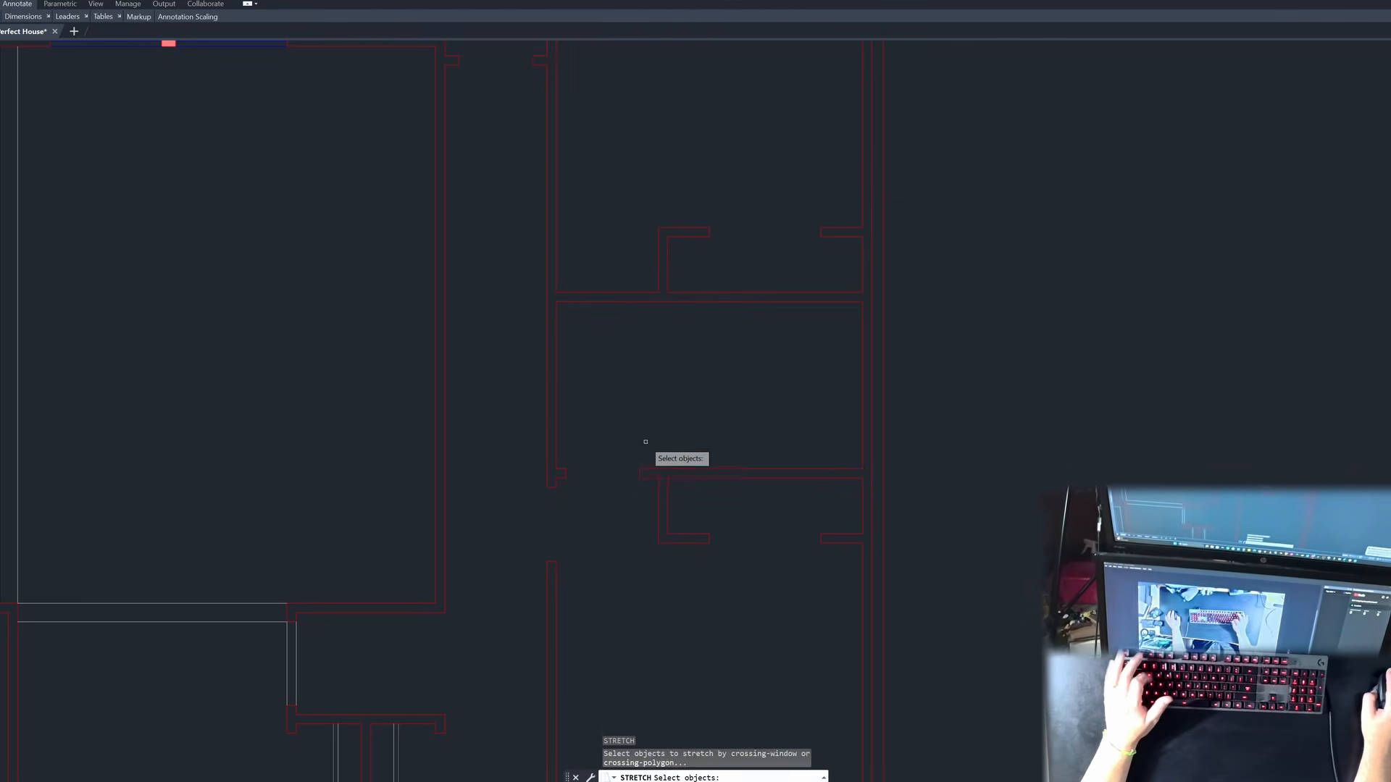
click(619, 517)
key(space)
click(629, 495)
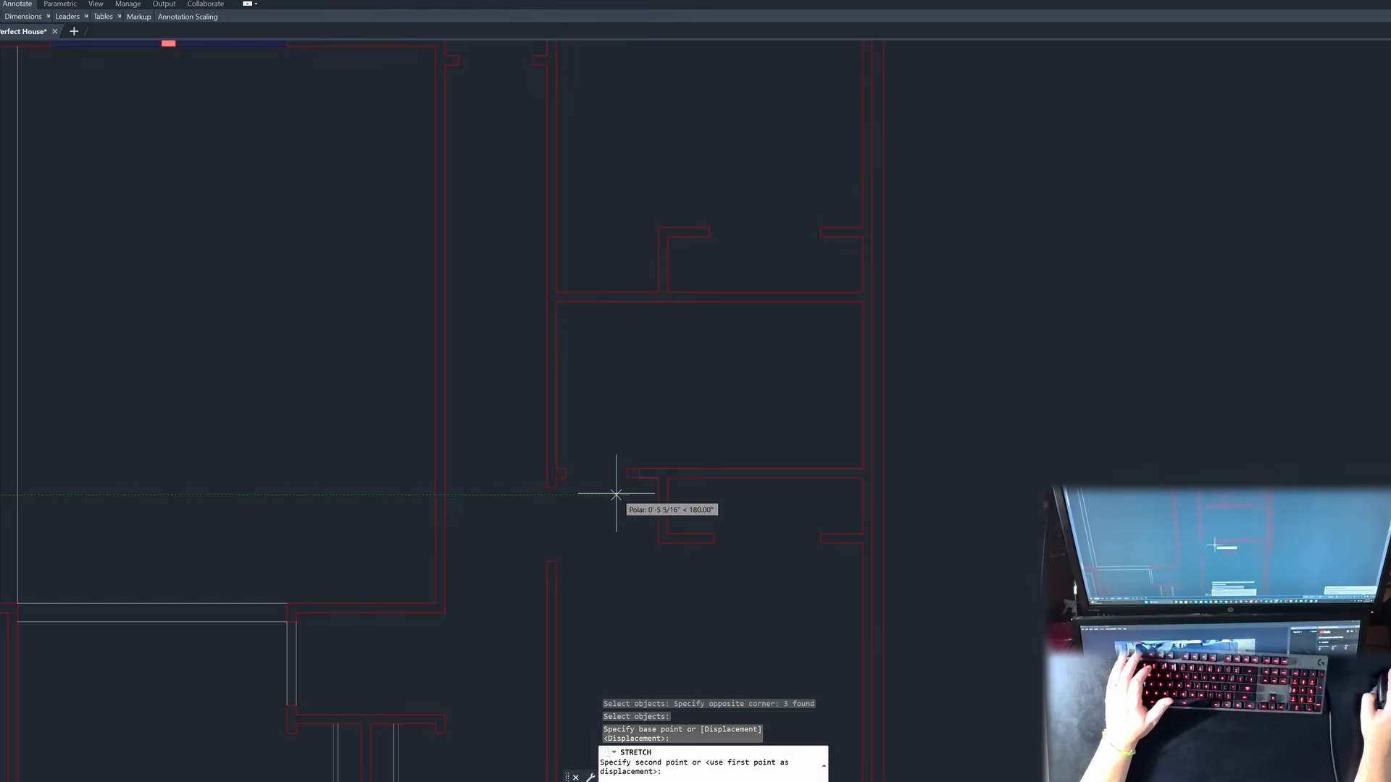
text(4)
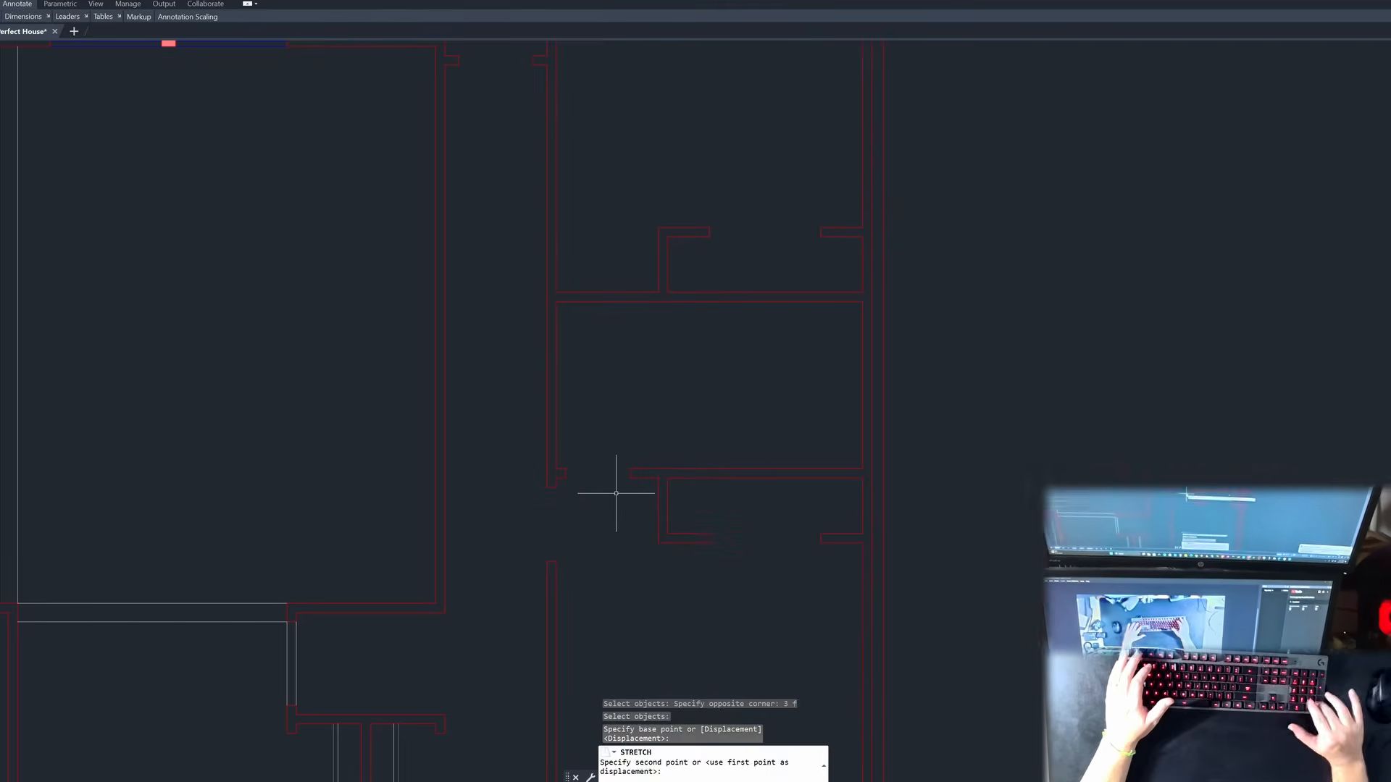
key(Return)
key(Escape)
key(Escape)
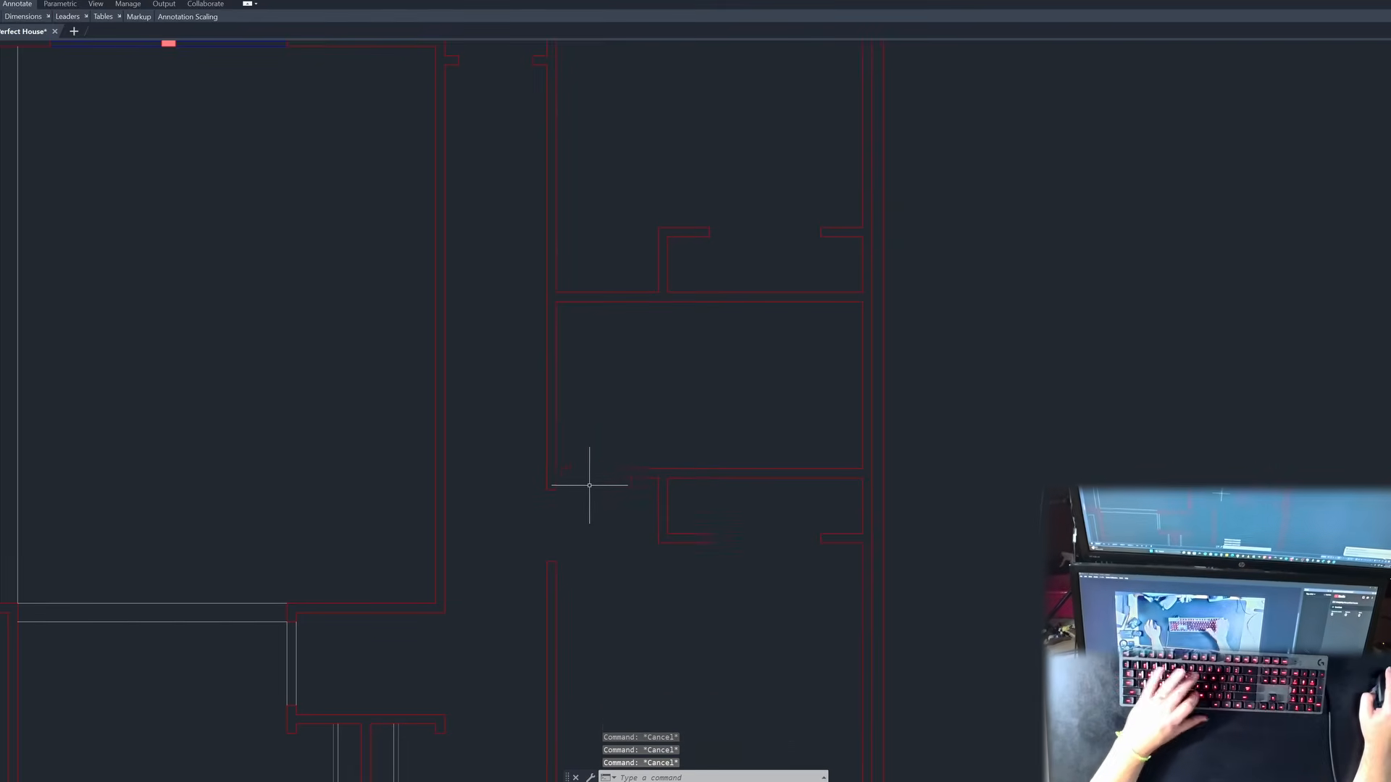
Step: Mirror the narrowed doorway's two end lines across the middle room's horizontal centreline onto its upper wall, keeping the originals
text(mi)
key(space)
scroll(580, 475, up, 3)
click(524, 456)
click(671, 542)
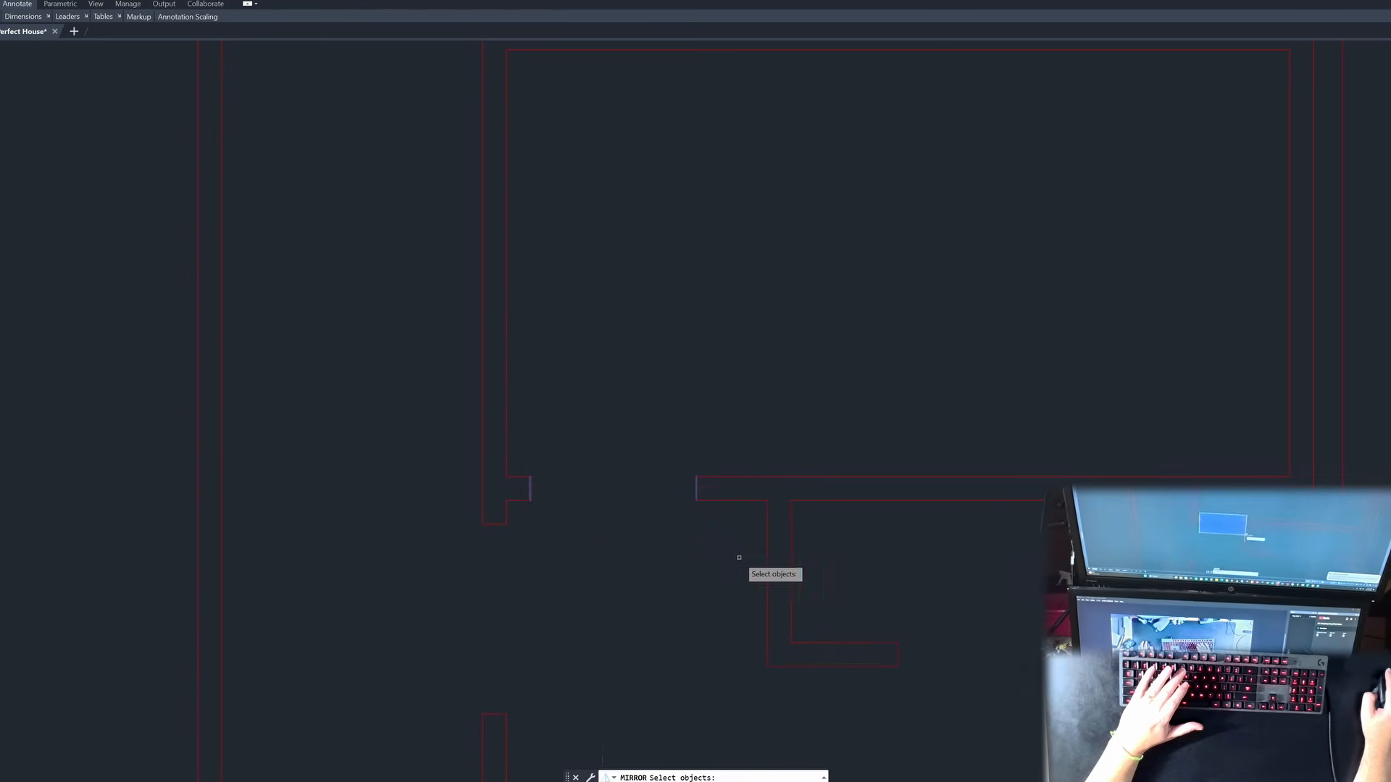
scroll(797, 521, down, 3)
key(space)
click(931, 442)
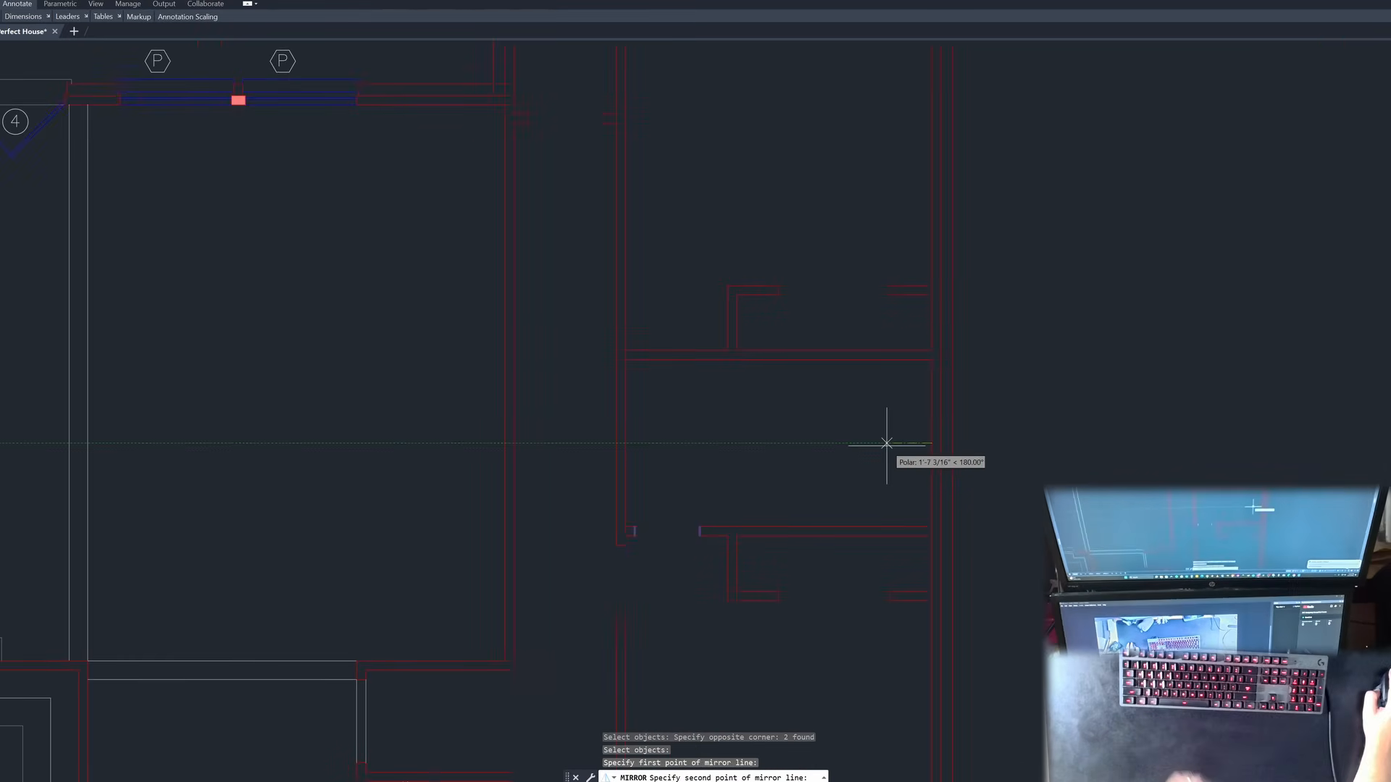
click(899, 434)
key(Return)
key(Escape)
key(Escape)
Step: Trim the middle room's upper wall between the mirrored end lines to cut the doorway
text(tr)
key(space)
click(673, 376)
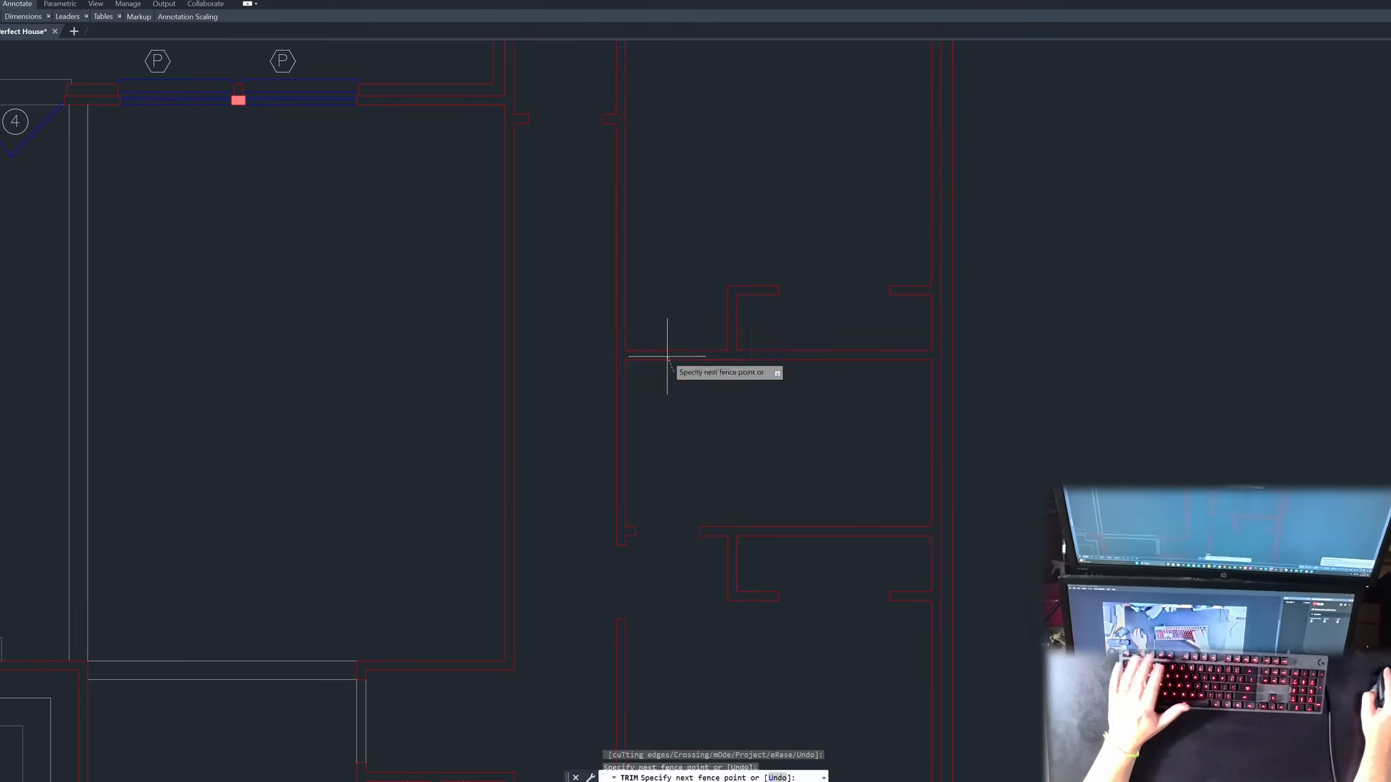
click(650, 334)
key(Escape)
key(Escape)
key(Escape)
key(Escape)
key(space)
scroll(648, 380, down, 2)
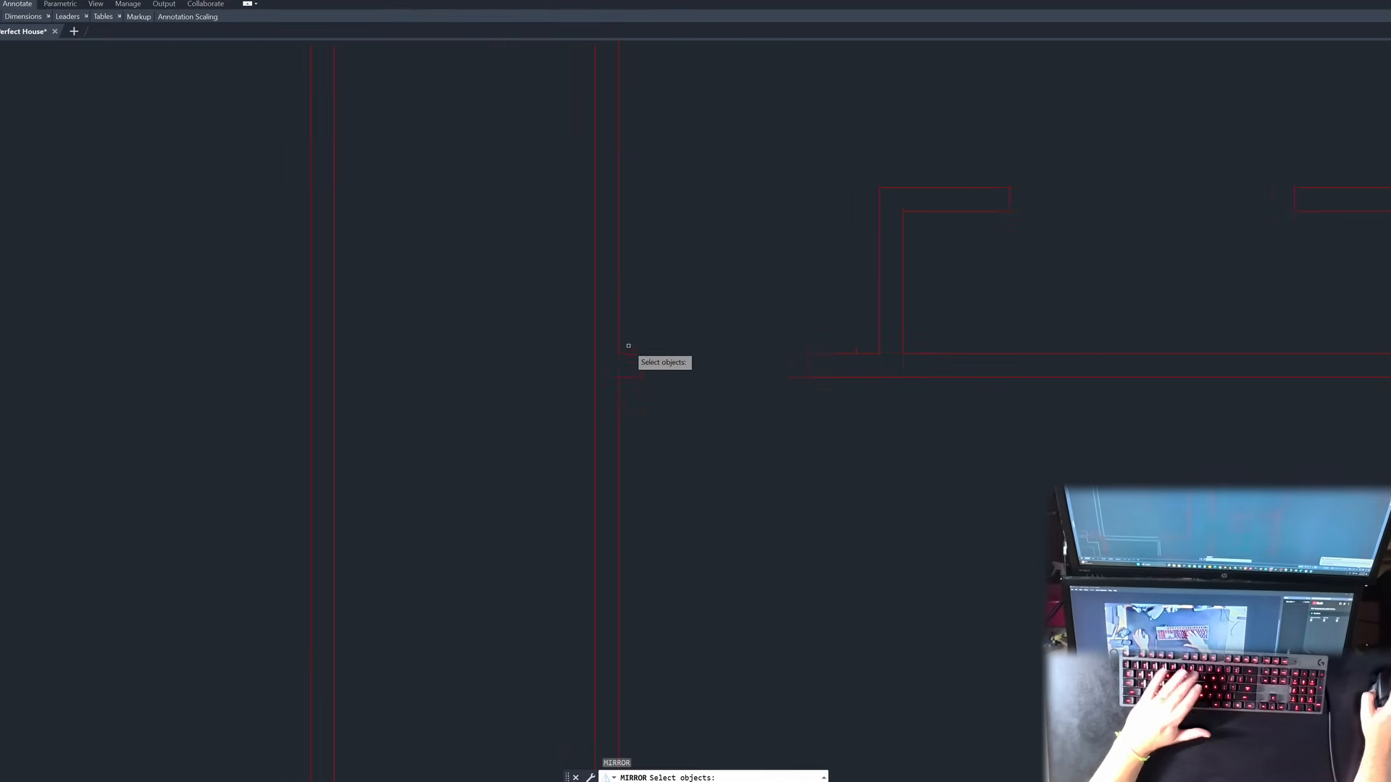
click(637, 323)
click(774, 435)
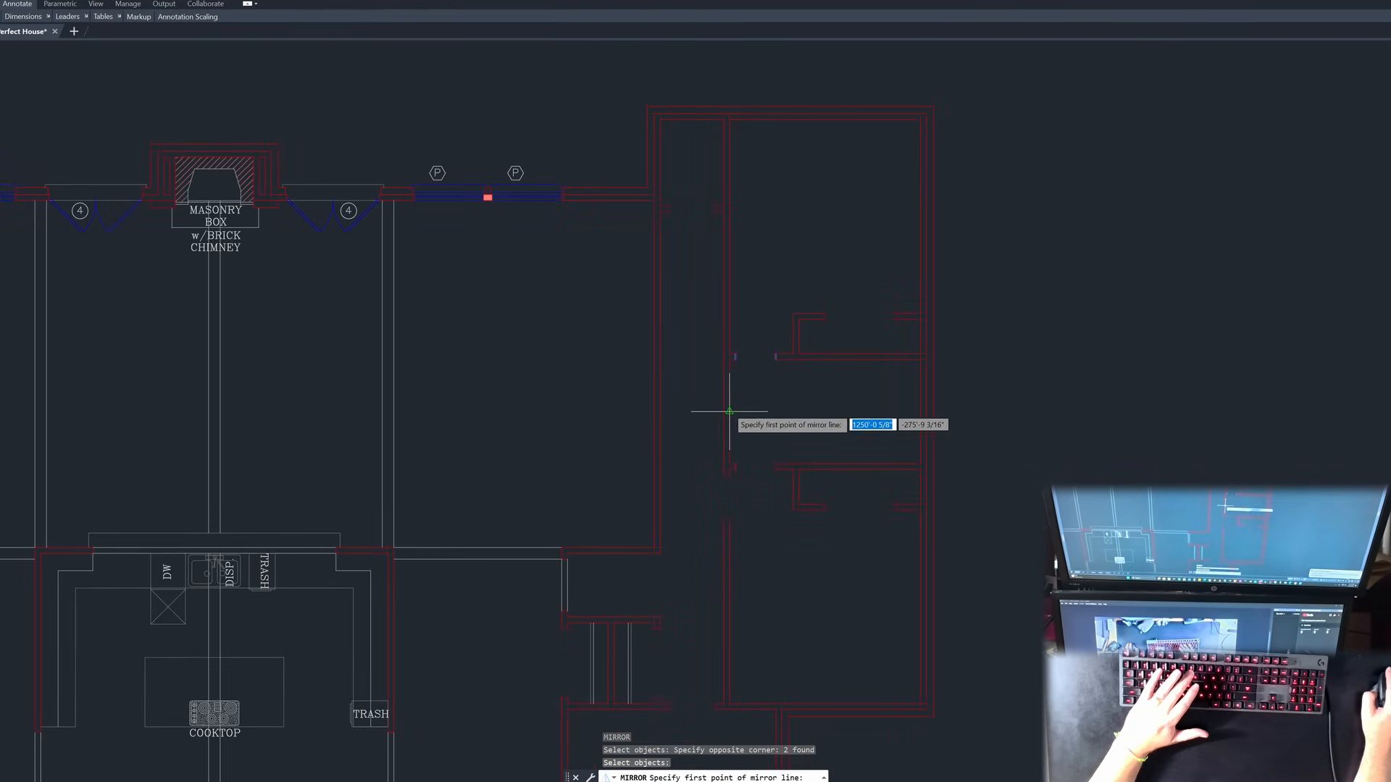
key(space)
click(731, 413)
click(776, 417)
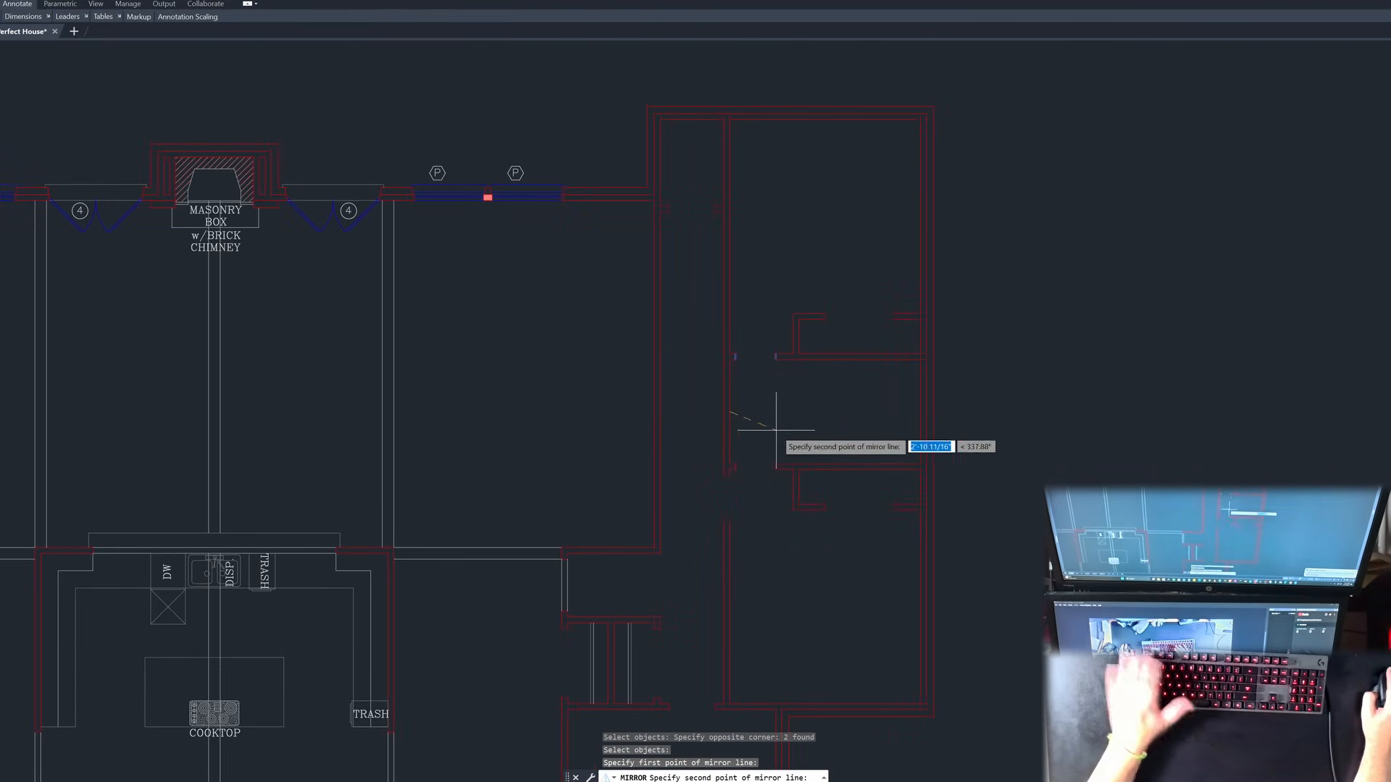
key(Return)
scroll(767, 381, up, 3)
Step: Mirror the two end lines of the middle room's upper doorway diagonally about the wall corner onto the hallway wall, keeping the originals
key(space)
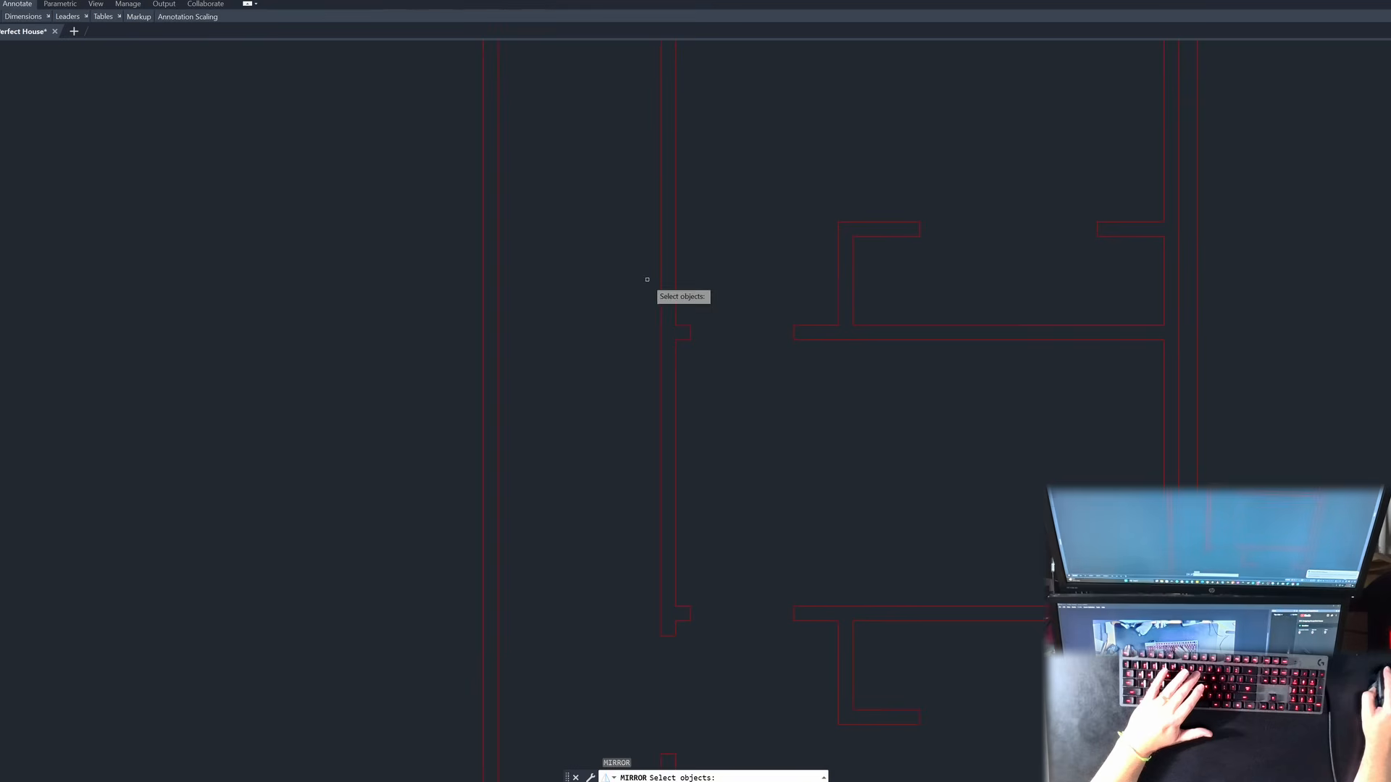
click(683, 301)
click(807, 404)
key(space)
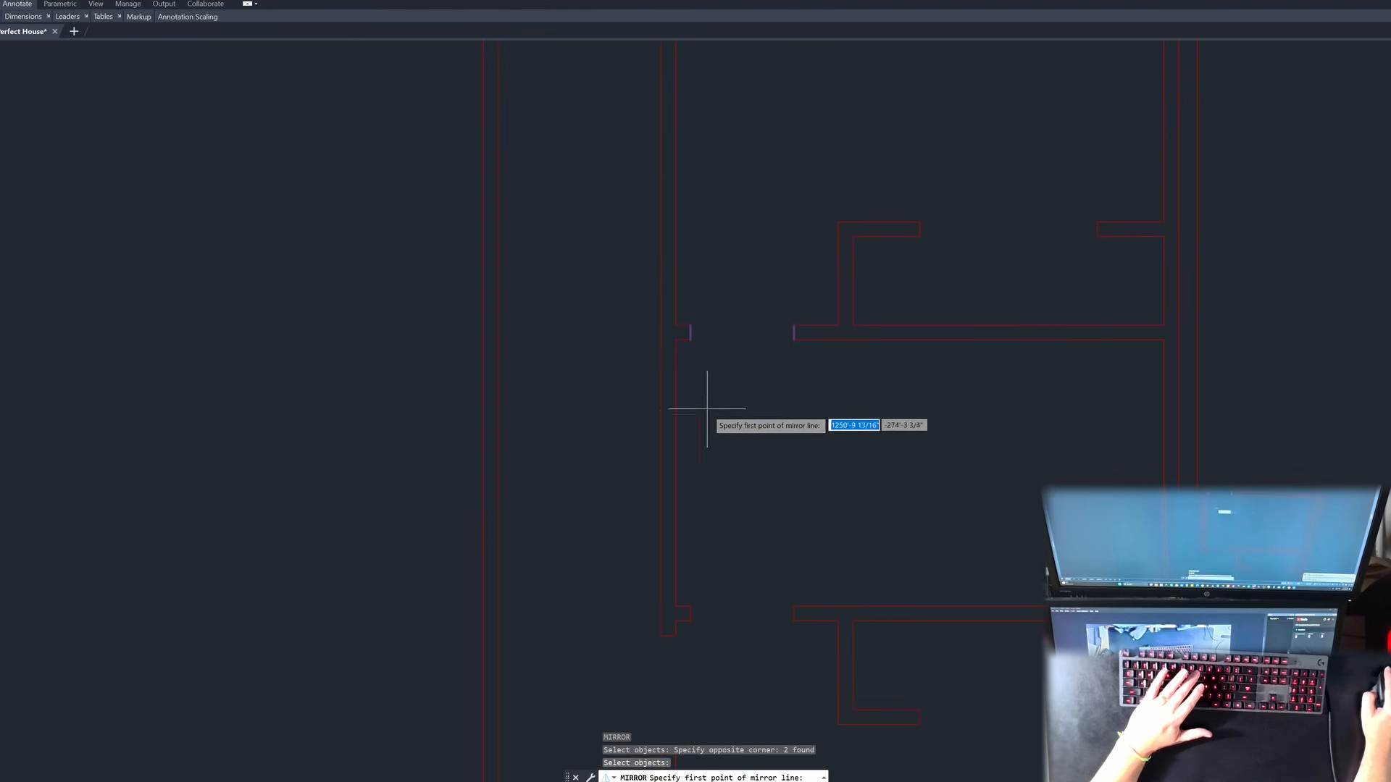
click(668, 343)
click(692, 362)
key(Return)
scroll(598, 468, down, 2)
scroll(826, 467, up, 2)
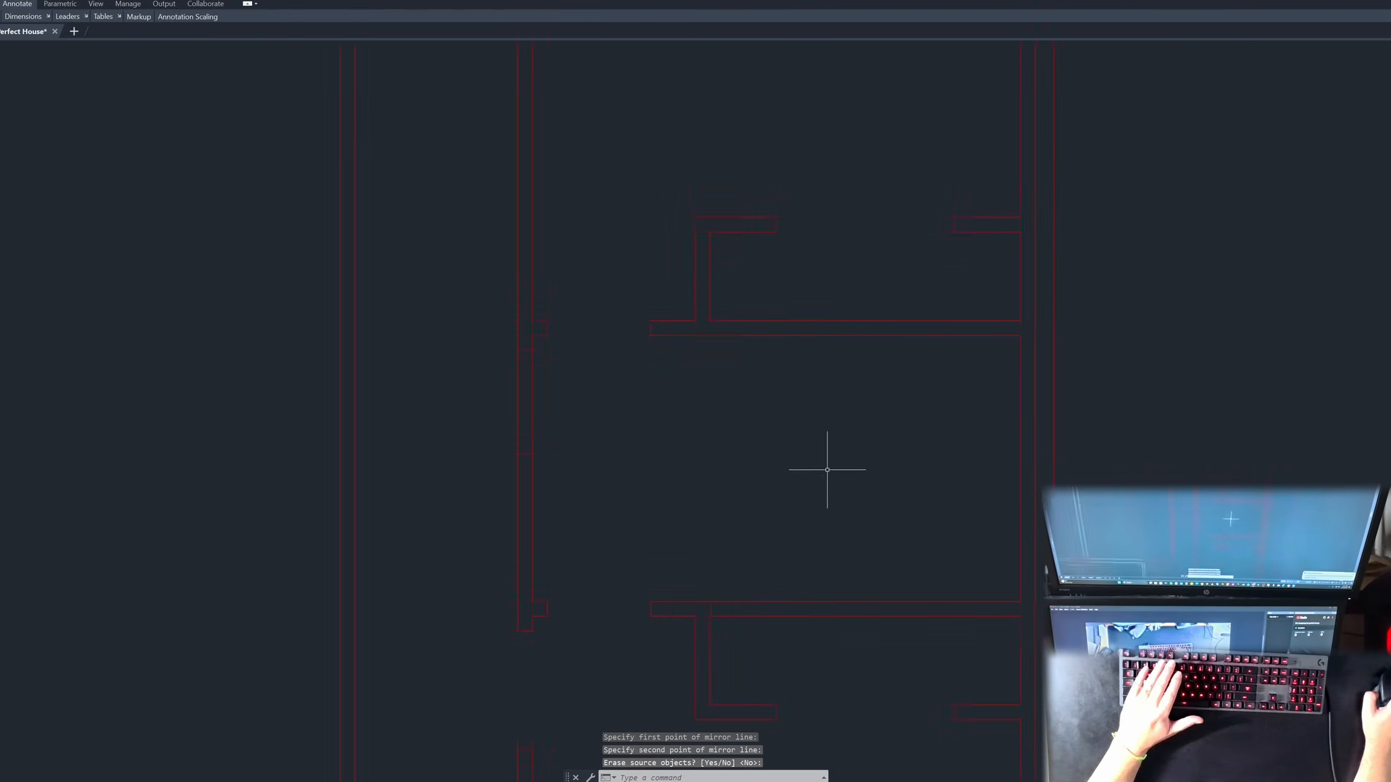
key(Escape)
key(Escape)
scroll(446, 461, down, 2)
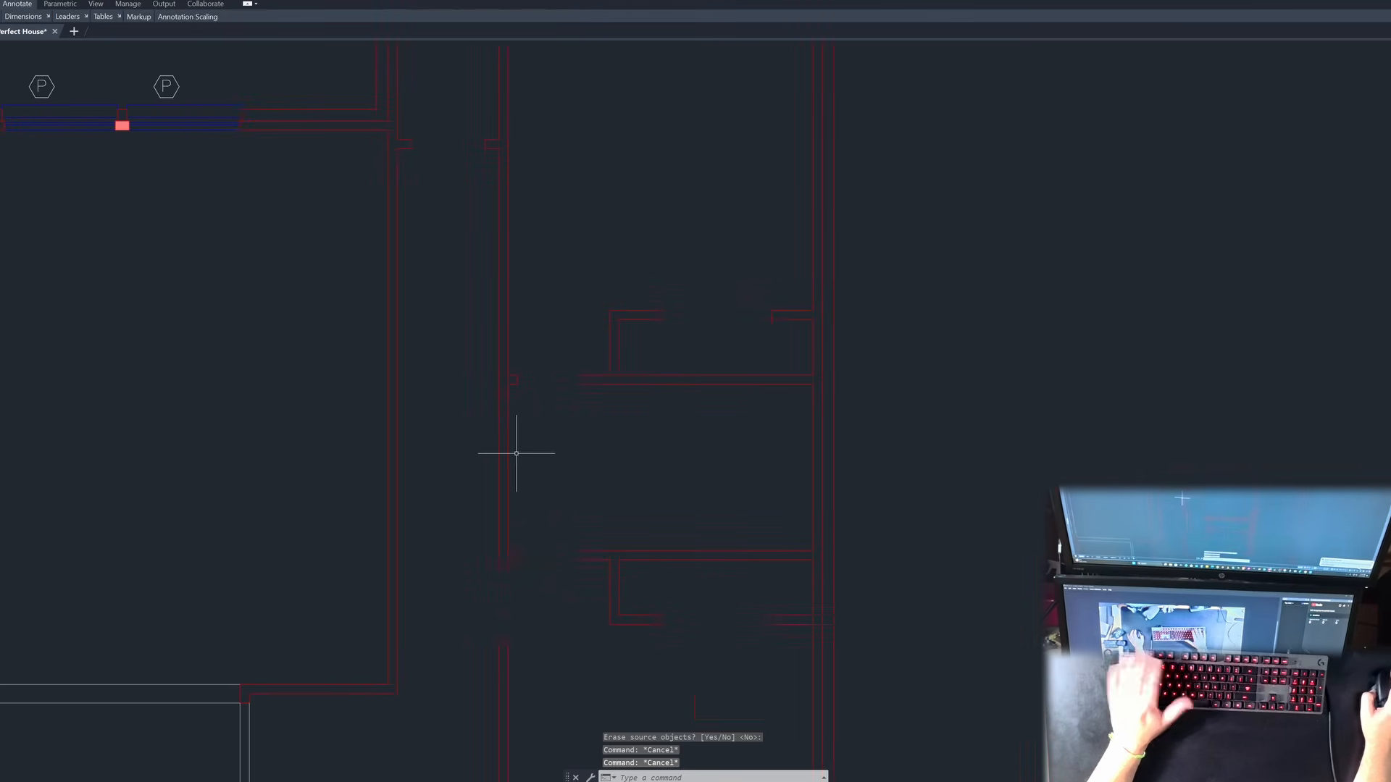
Step: Trim the hallway wall between the two mirrored lines to cut the middle room's doorway
key(Escape)
key(space)
drag(512, 443, 464, 439)
key(space)
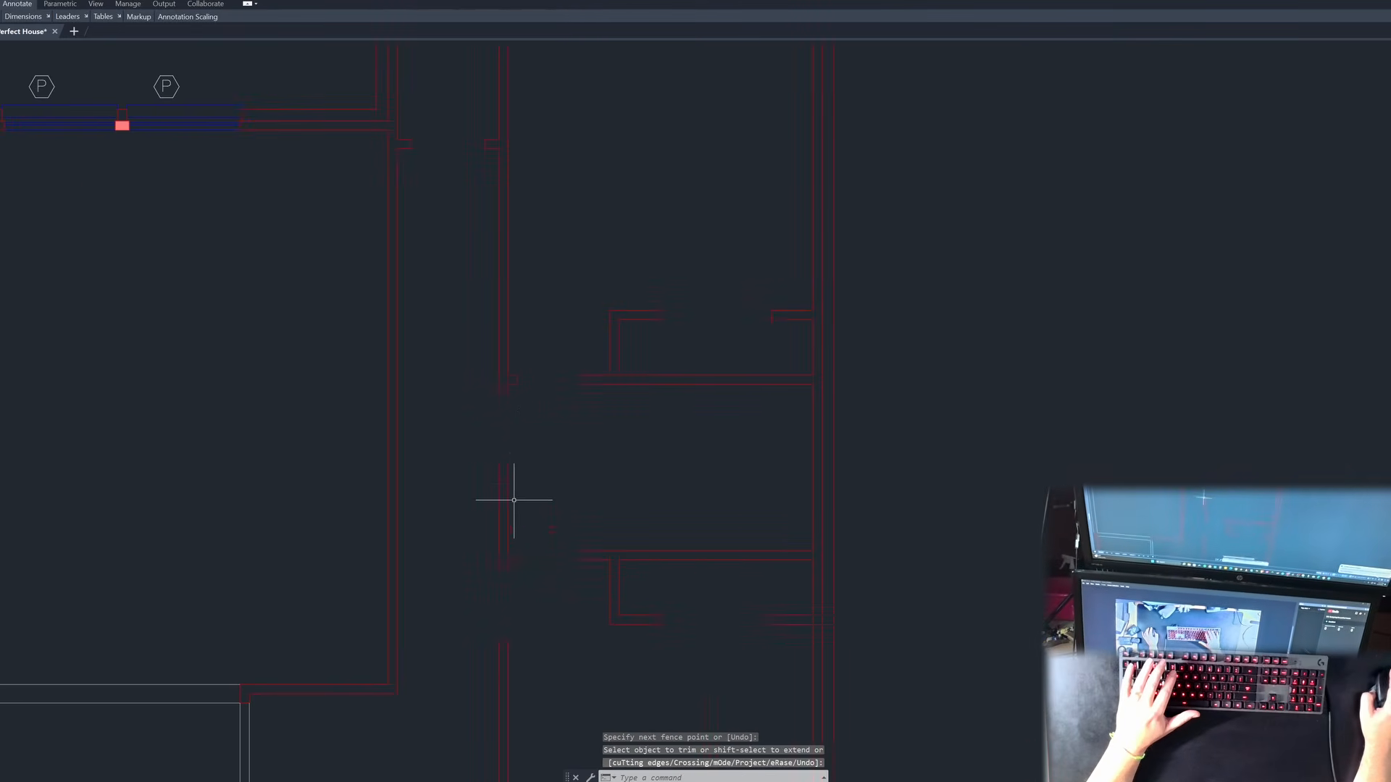
scroll(520, 506, down, 2)
scroll(575, 445, down, 2)
scroll(583, 585, up, 2)
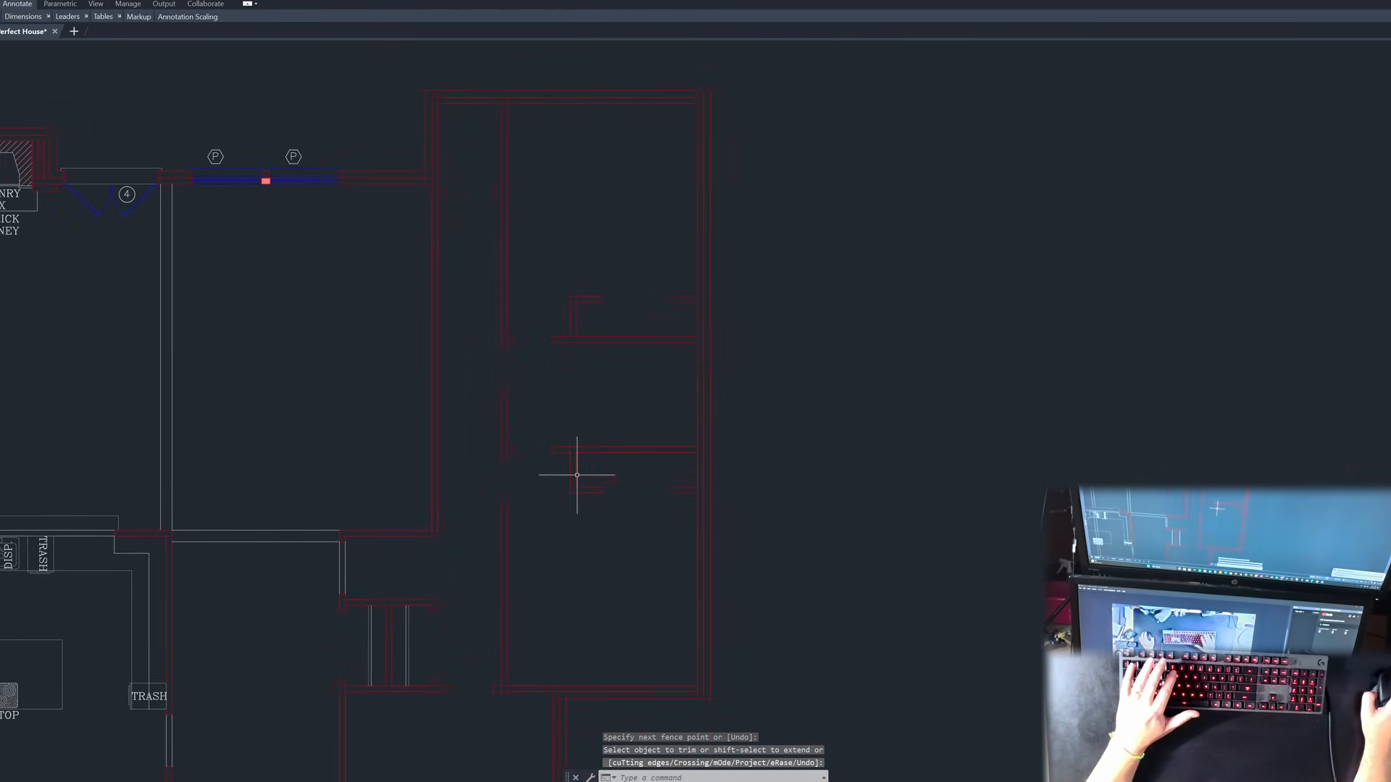
scroll(569, 480, up, 1)
scroll(609, 444, down, 3)
scroll(628, 444, up, 3)
key(Escape)
key(Escape)
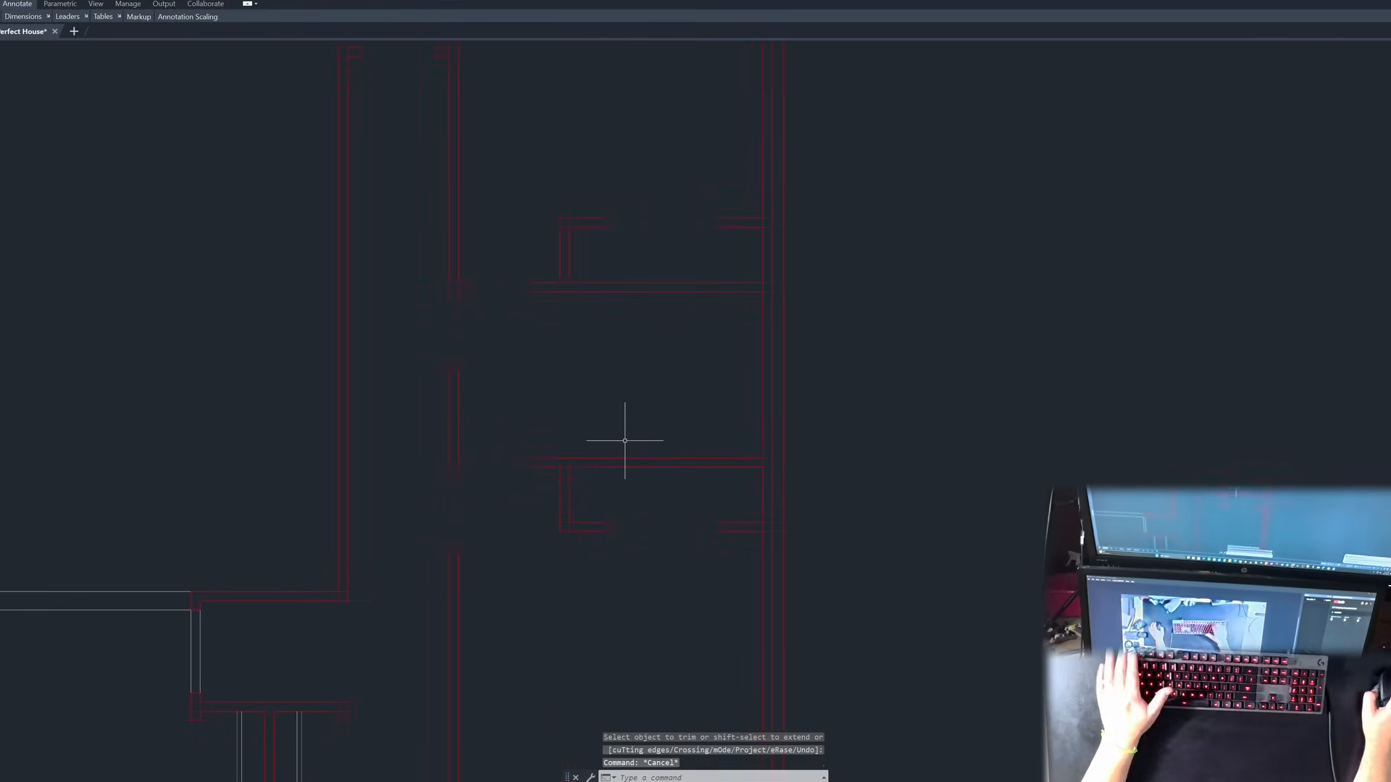
Step: Measure the distance between the middle room's upper and lower walls with a linear dimension and delete the dimension
text(dli)
key(Return)
click(619, 458)
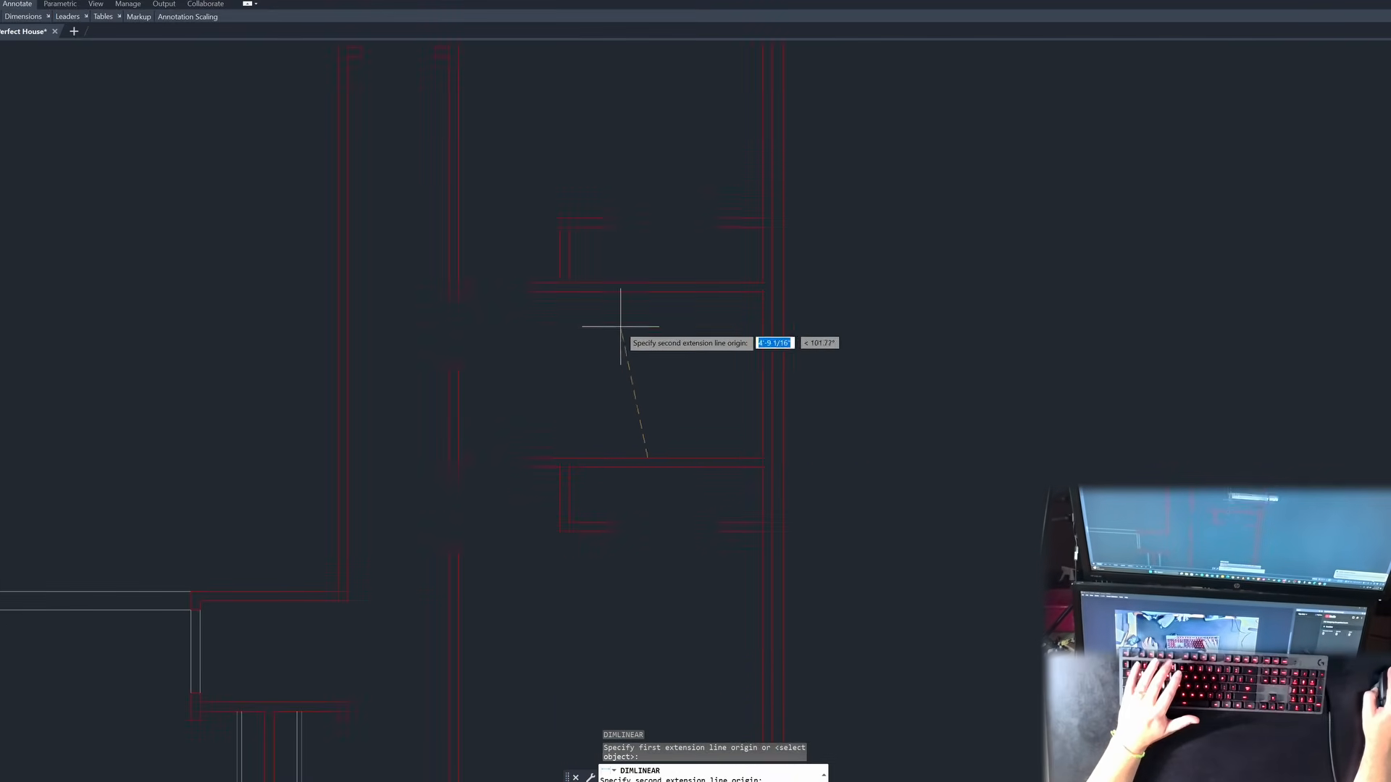
click(620, 292)
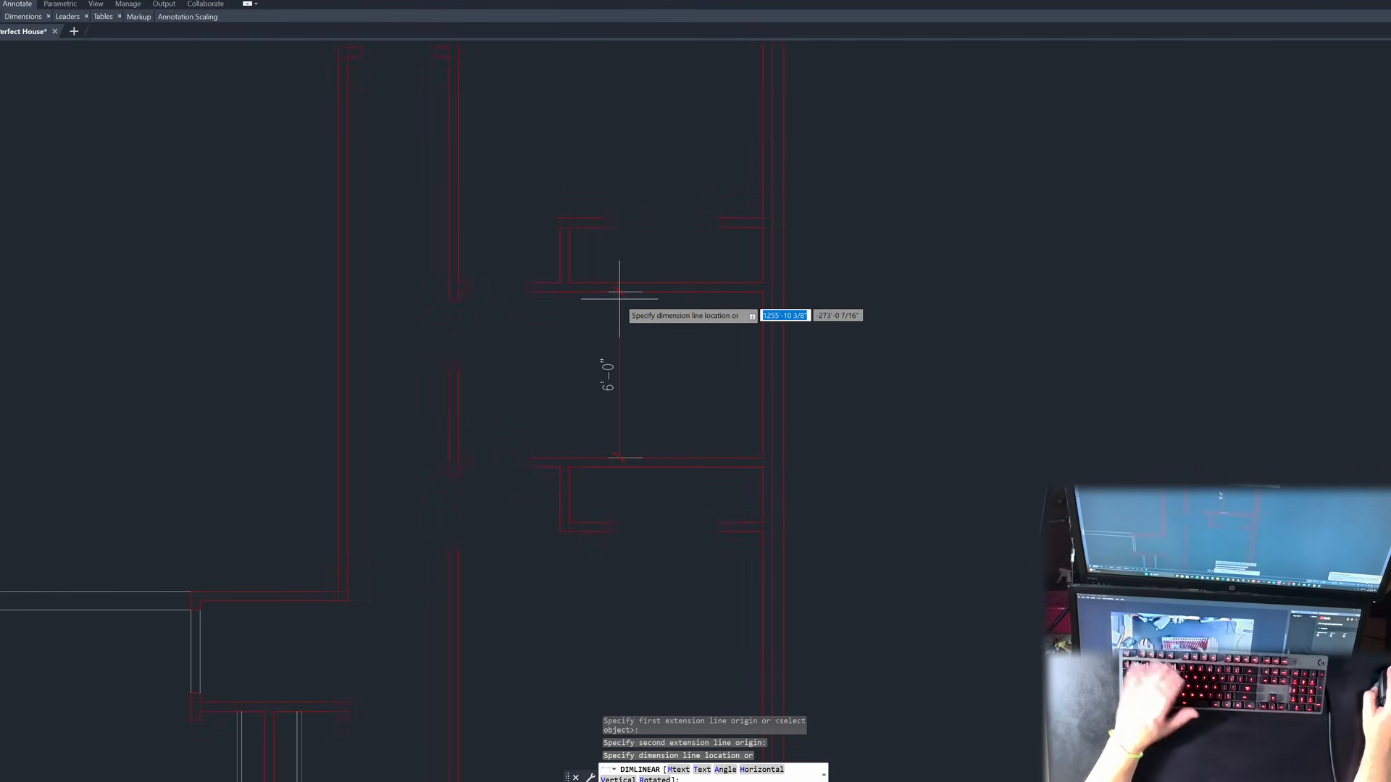
click(619, 297)
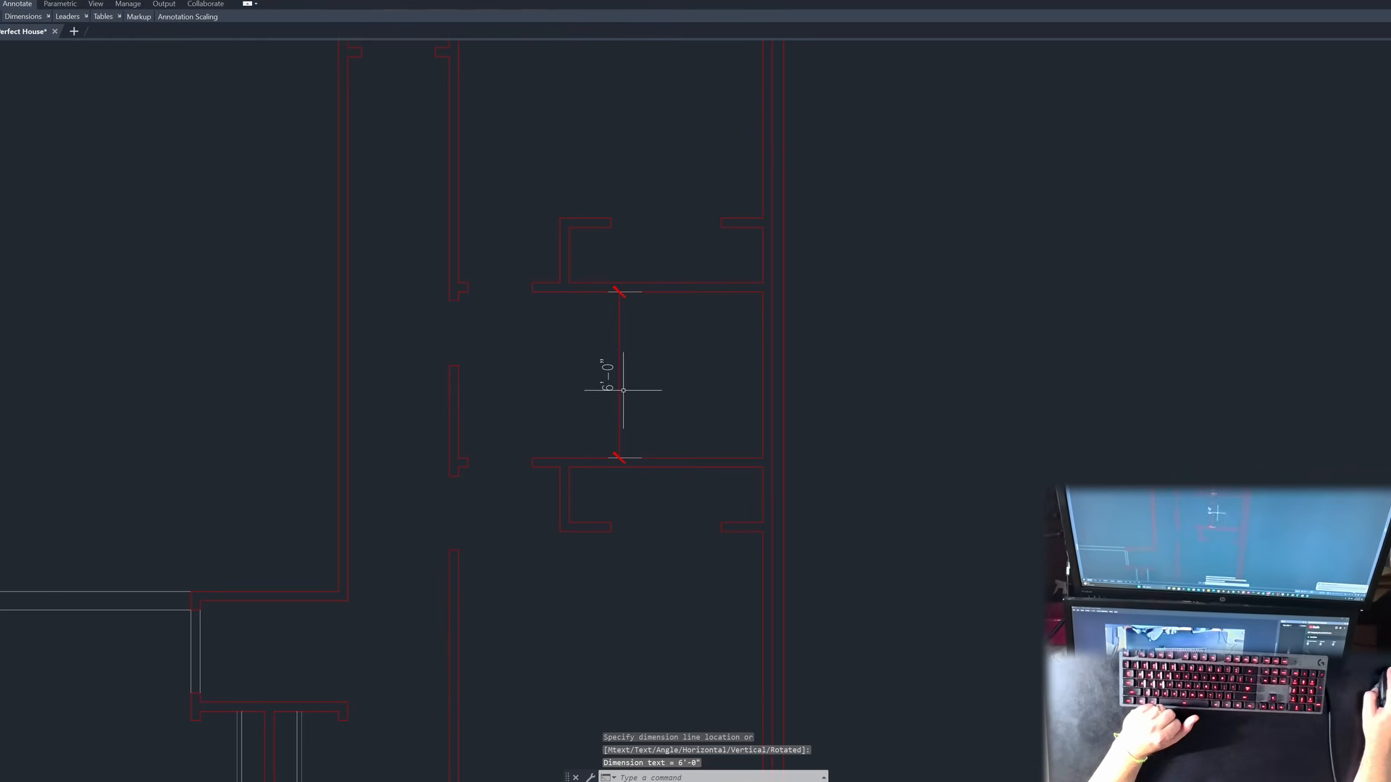
click(607, 368)
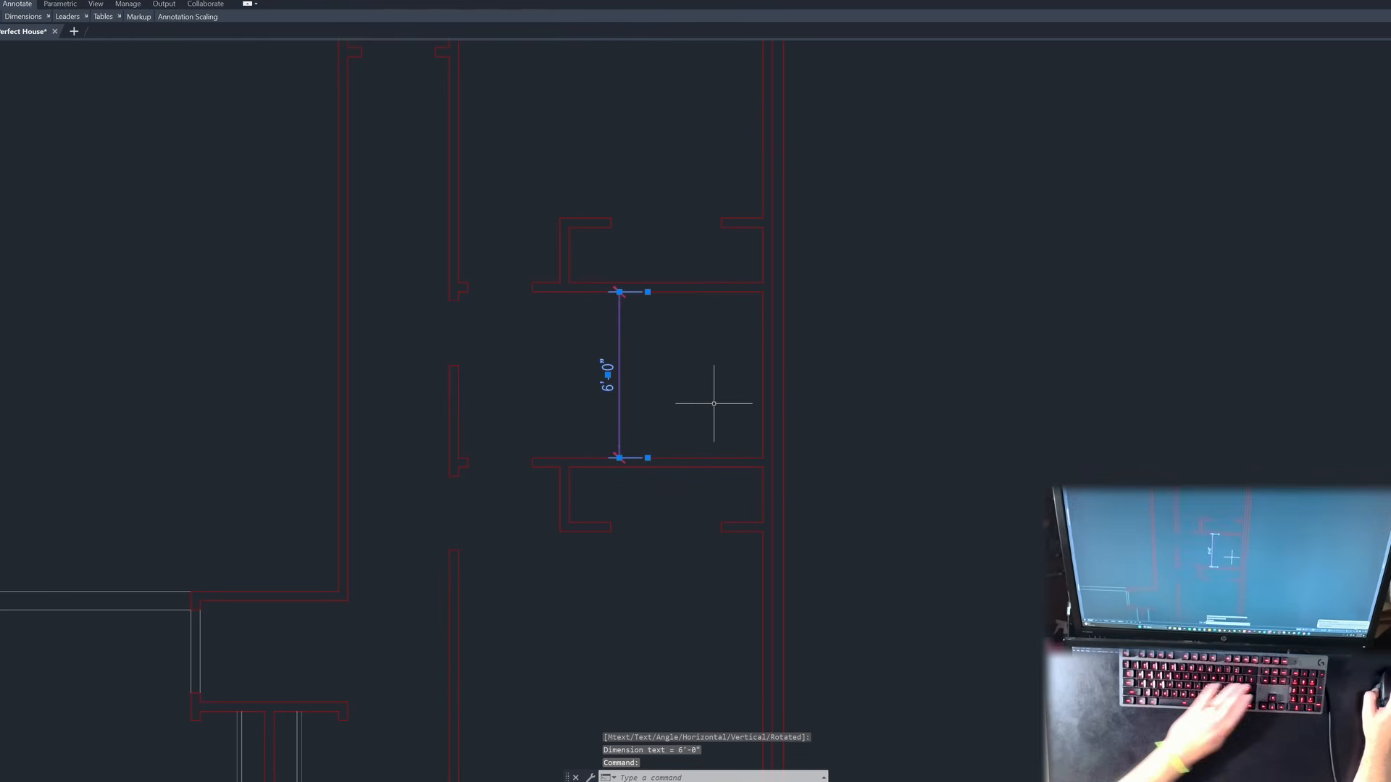
key(Delete)
scroll(639, 382, down, 2)
key(Escape)
key(Escape)
key(Escape)
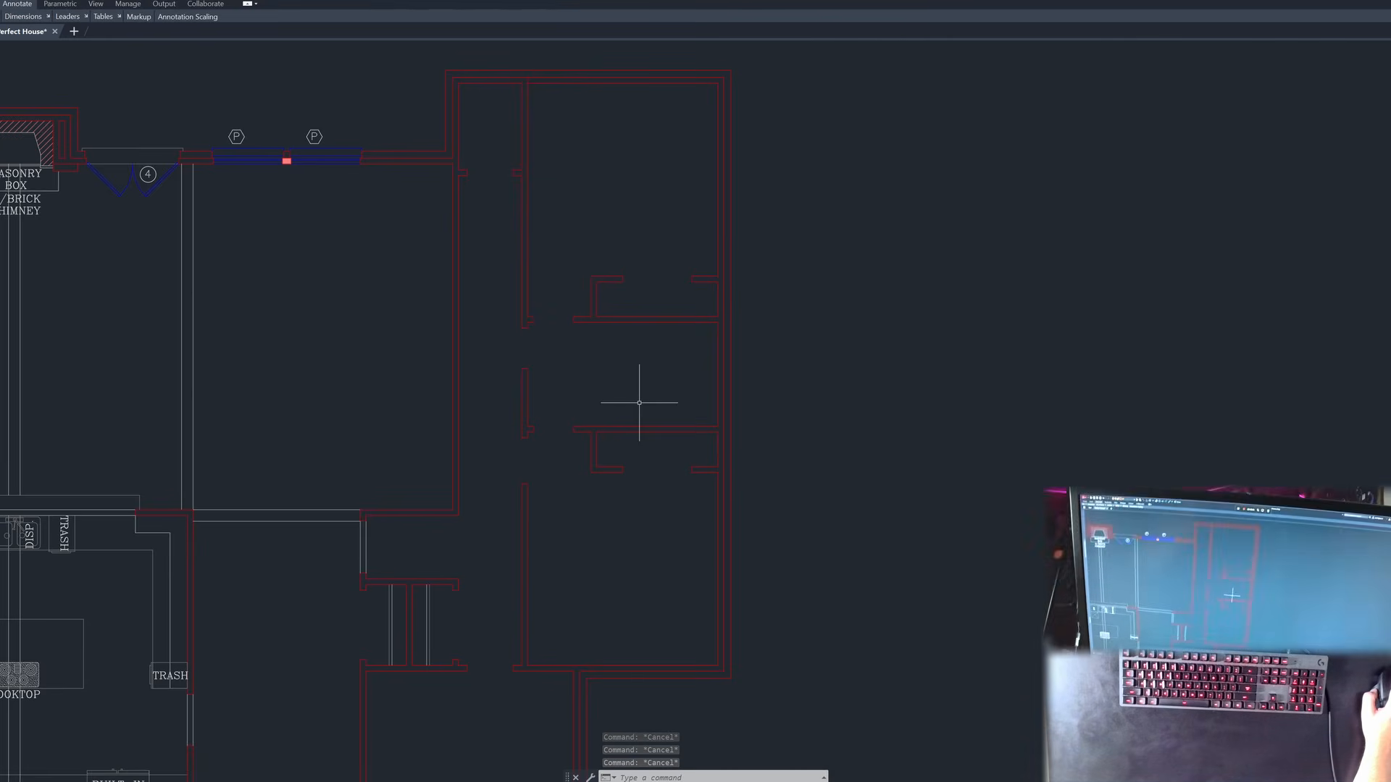
Step: Offset the inner line of the middle room's lower wall 2 feet into the room
key(Escape)
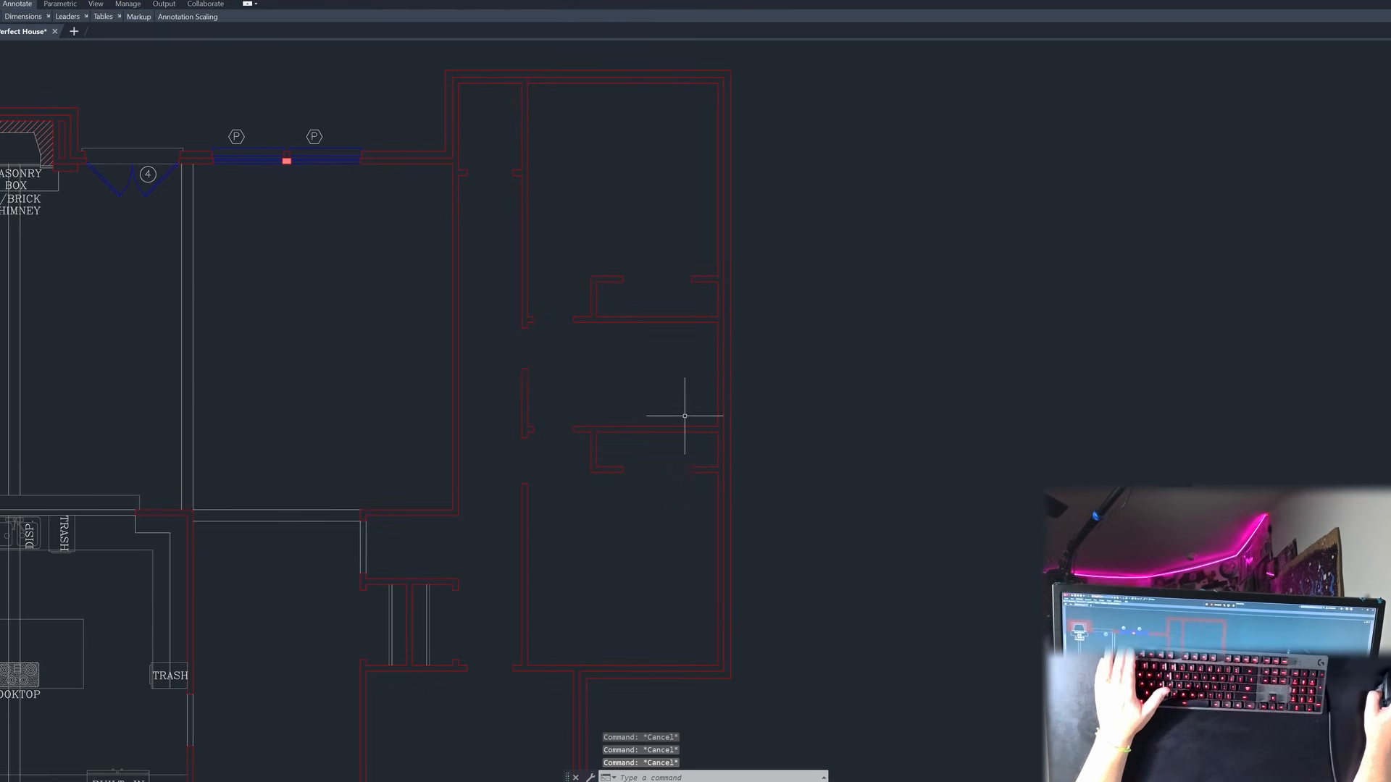
scroll(633, 401, up, 2)
key(Return)
text(3)
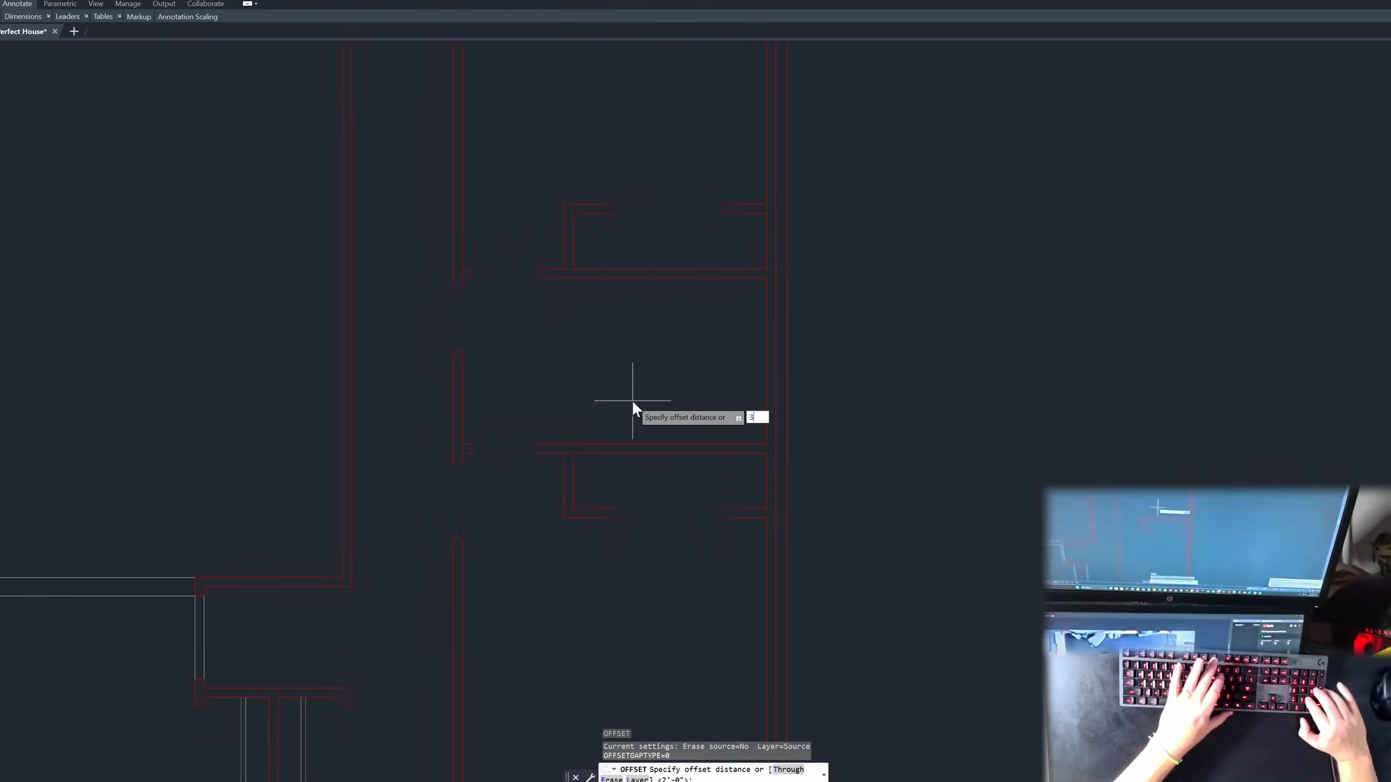
text(')
key(Return)
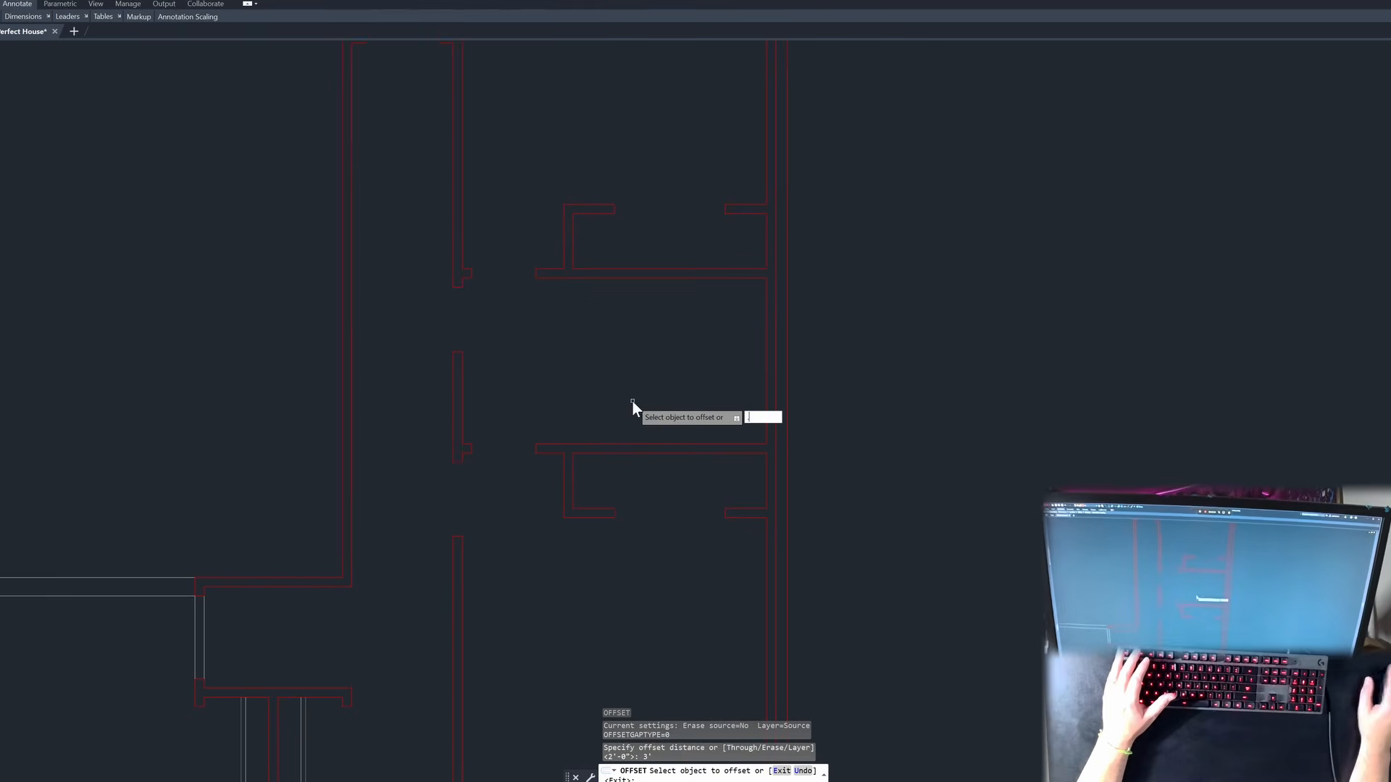
click(575, 444)
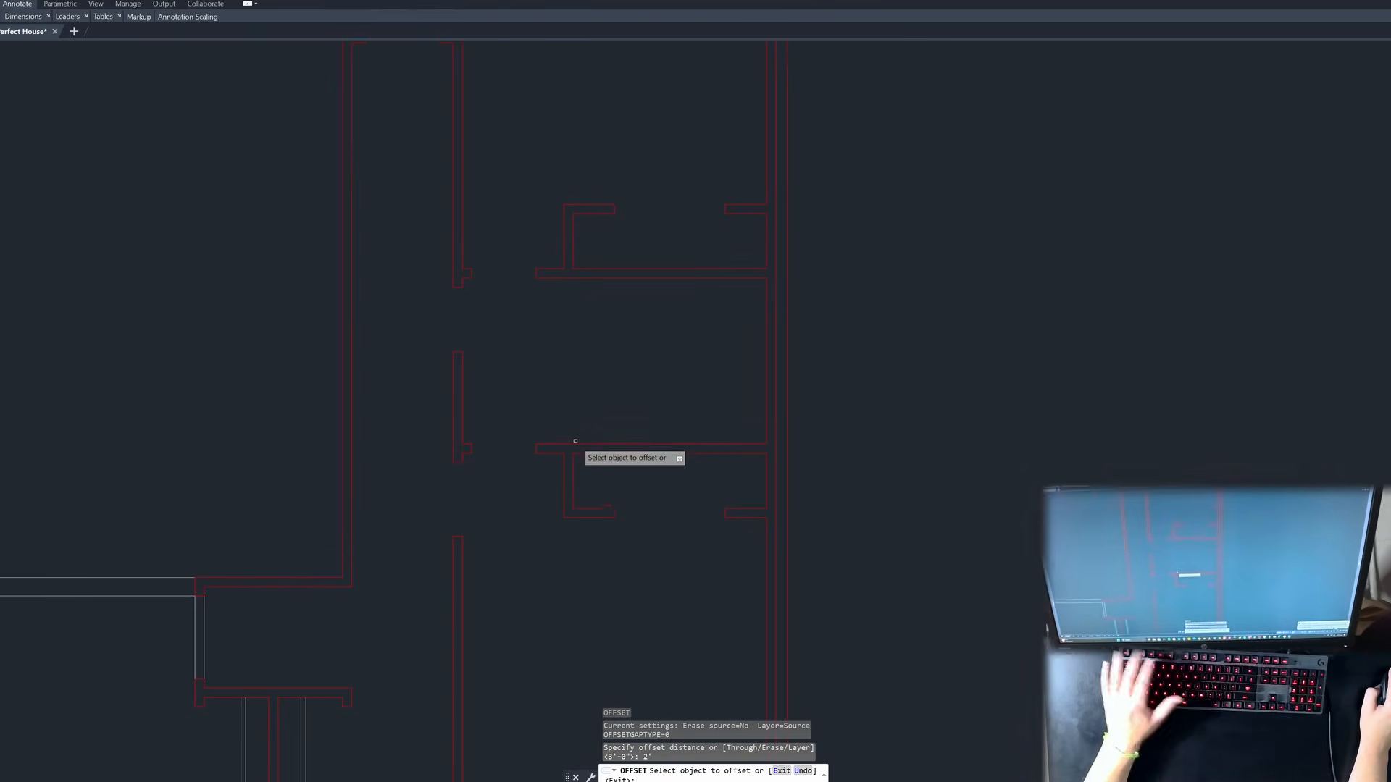
click(575, 400)
key(Escape)
Step: Draw a vertical line from the lower closet's outer wall corner up to the offset line in the middle room
text(l)
key(Return)
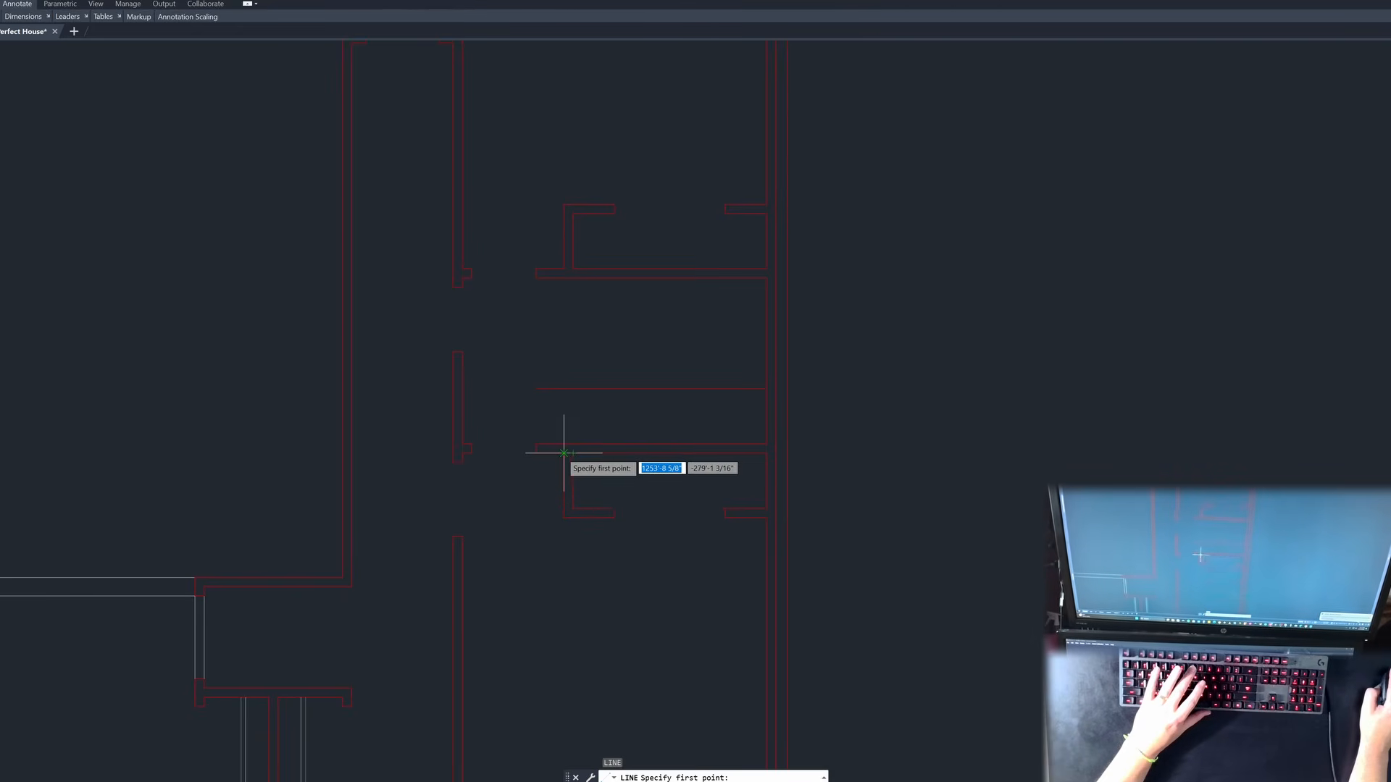
click(563, 453)
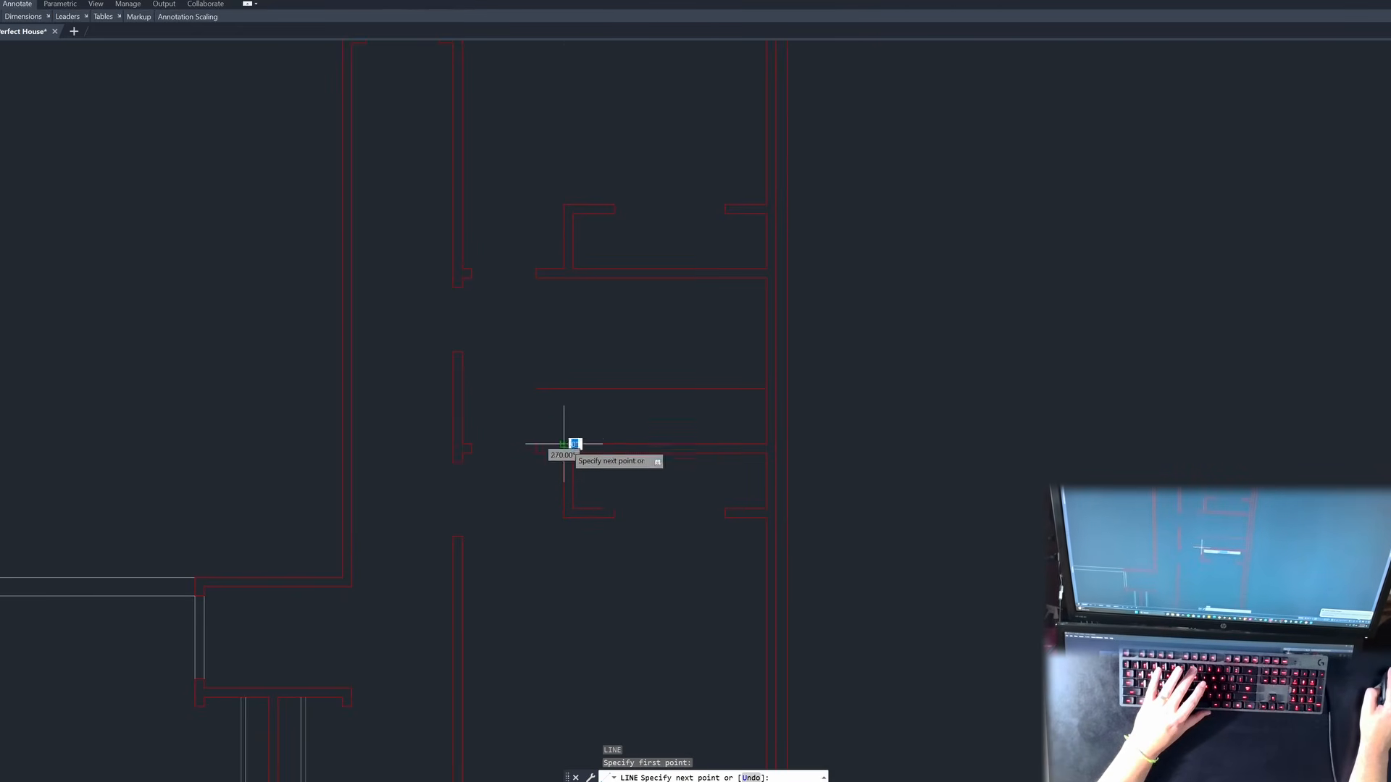
click(563, 389)
key(Return)
Step: Fillet the offset line and the new vertical line into a square corner
text(f)
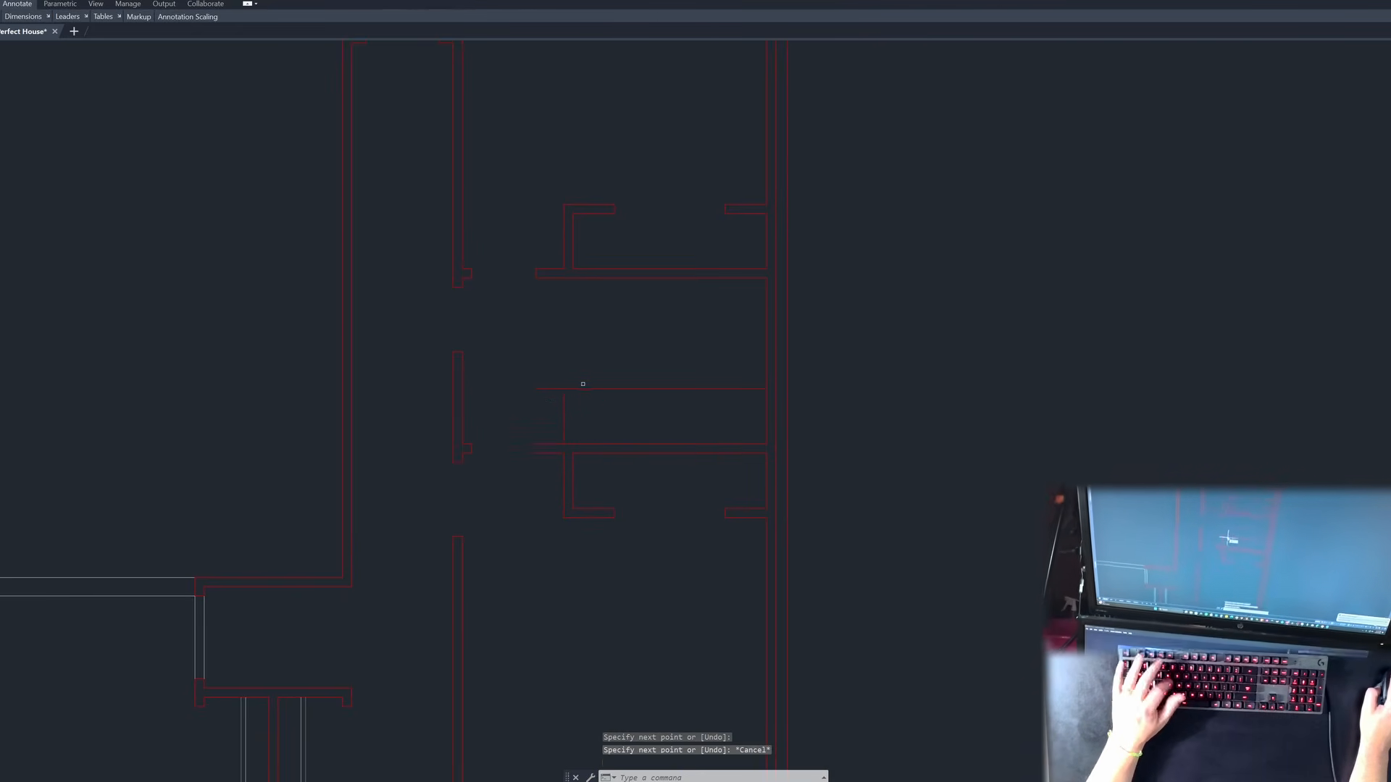
key(Return)
click(577, 388)
click(564, 409)
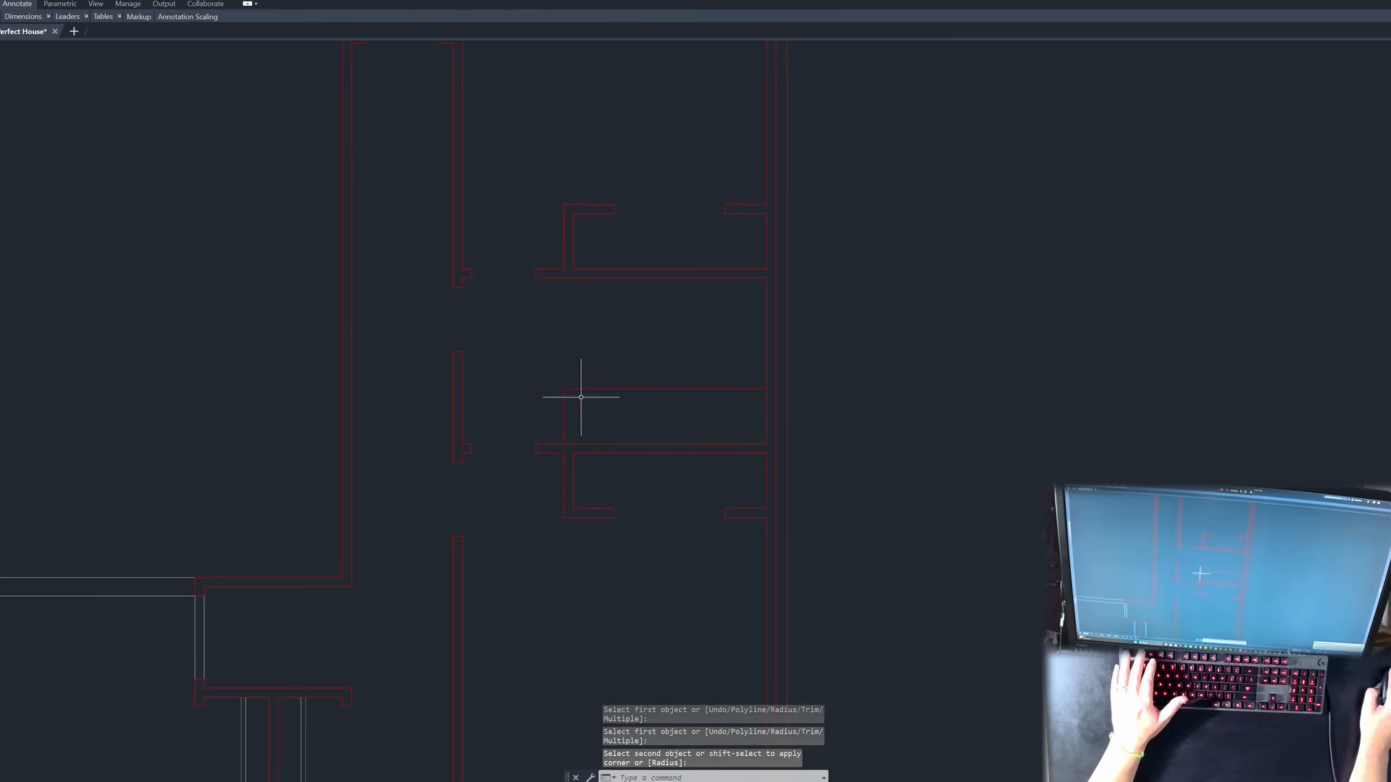
key(Escape)
key(Escape)
Step: Offset the exterior wall's inner line 2'8" into the middle room, and offset the resulting line another 2'8" toward the hallway
text(o)
key(Return)
text(2'8)
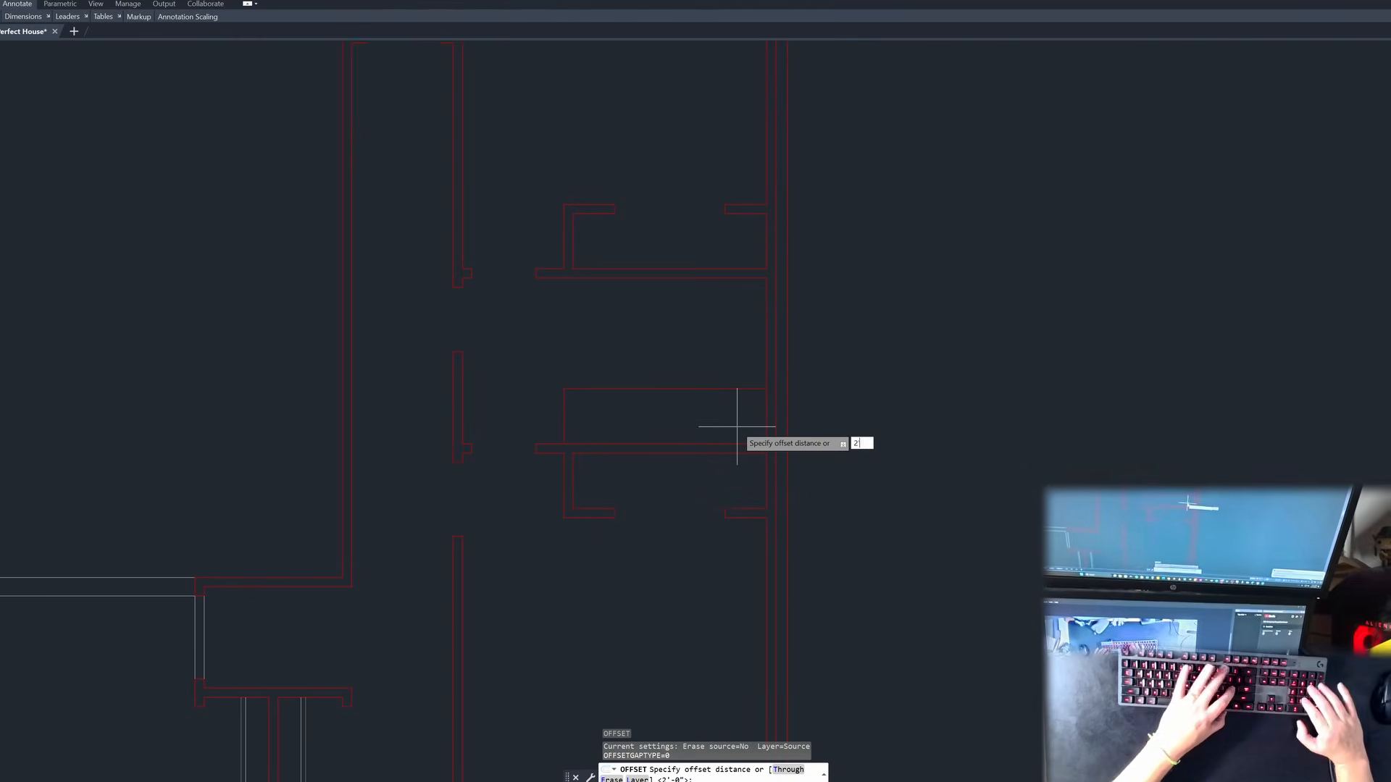
key(Return)
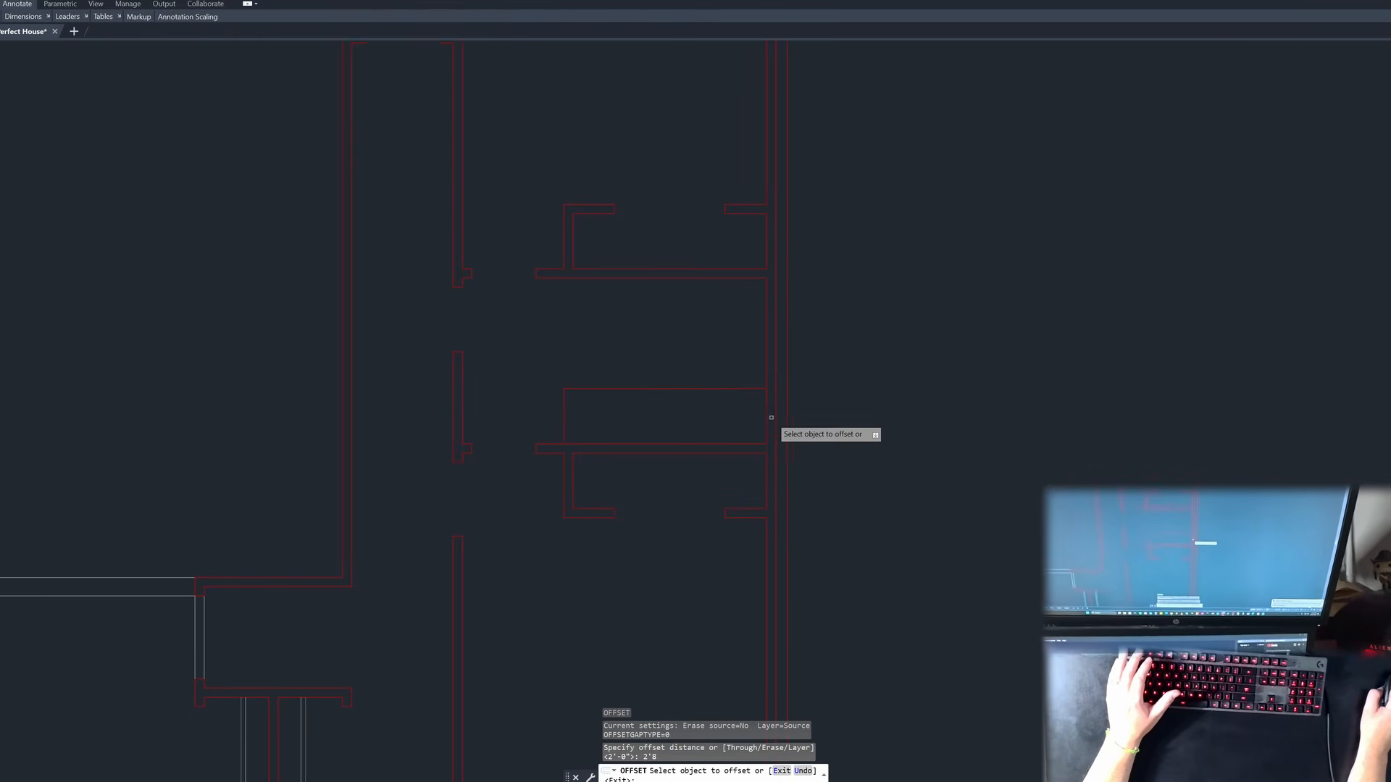
click(766, 407)
click(733, 410)
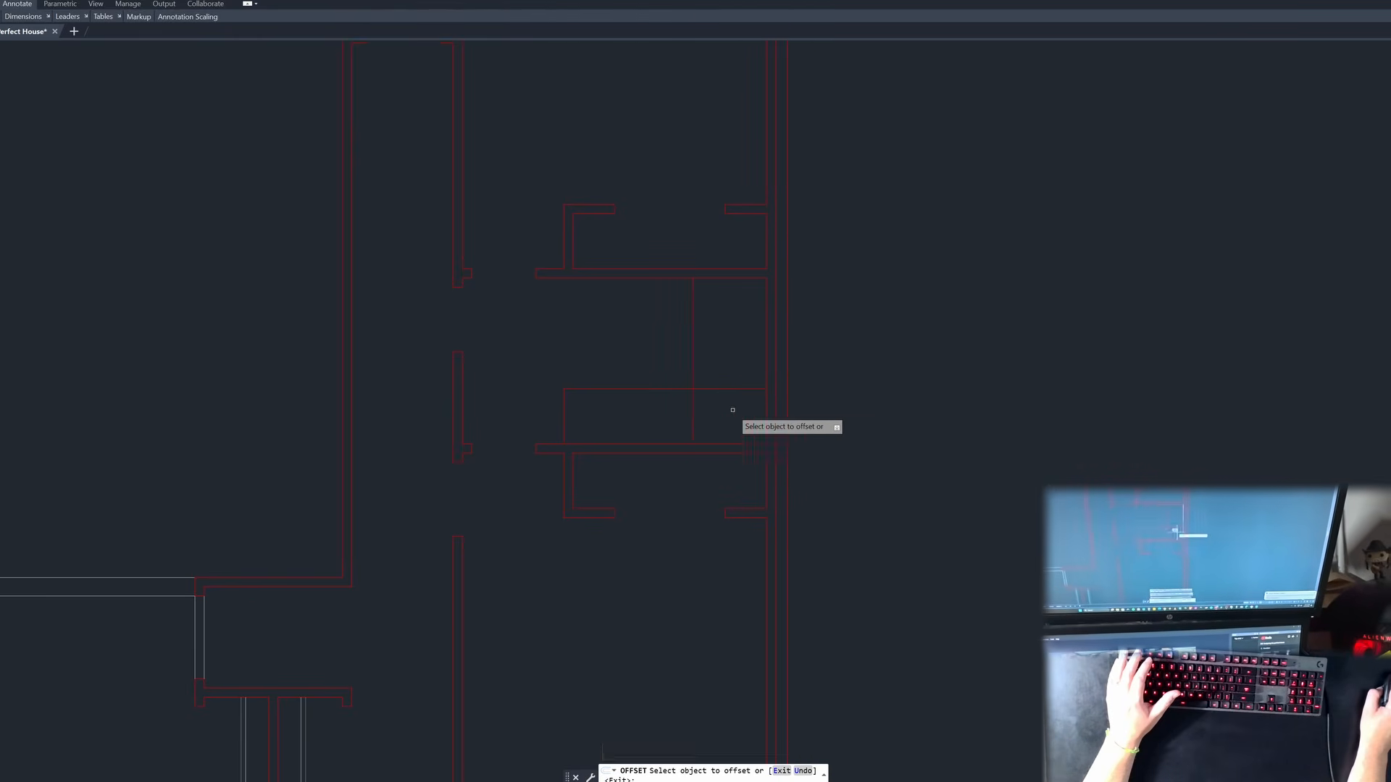
click(692, 406)
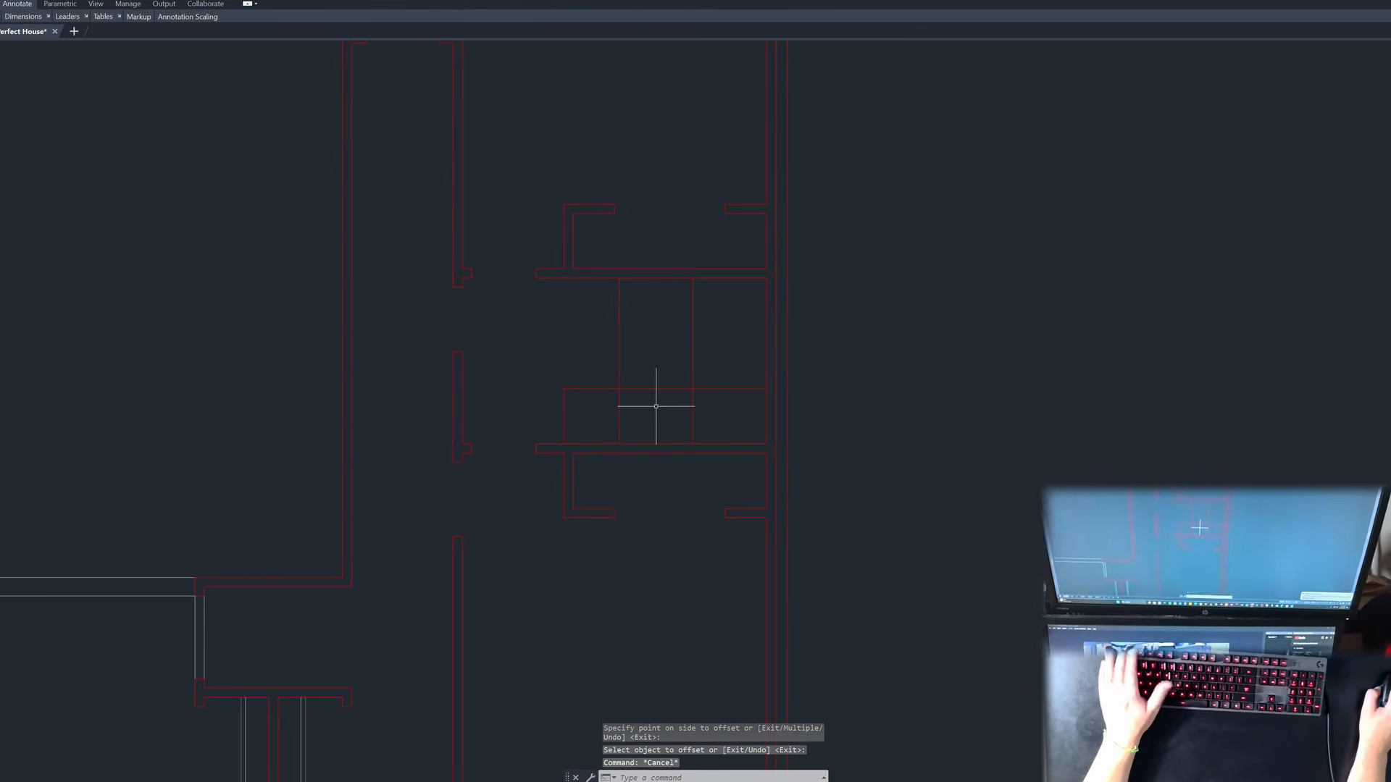
click(620, 405)
key(Escape)
Step: Fillet the second offset vertical line with the horizontal line to close the small rectangle against the lower wall
text(f)
key(Return)
click(617, 399)
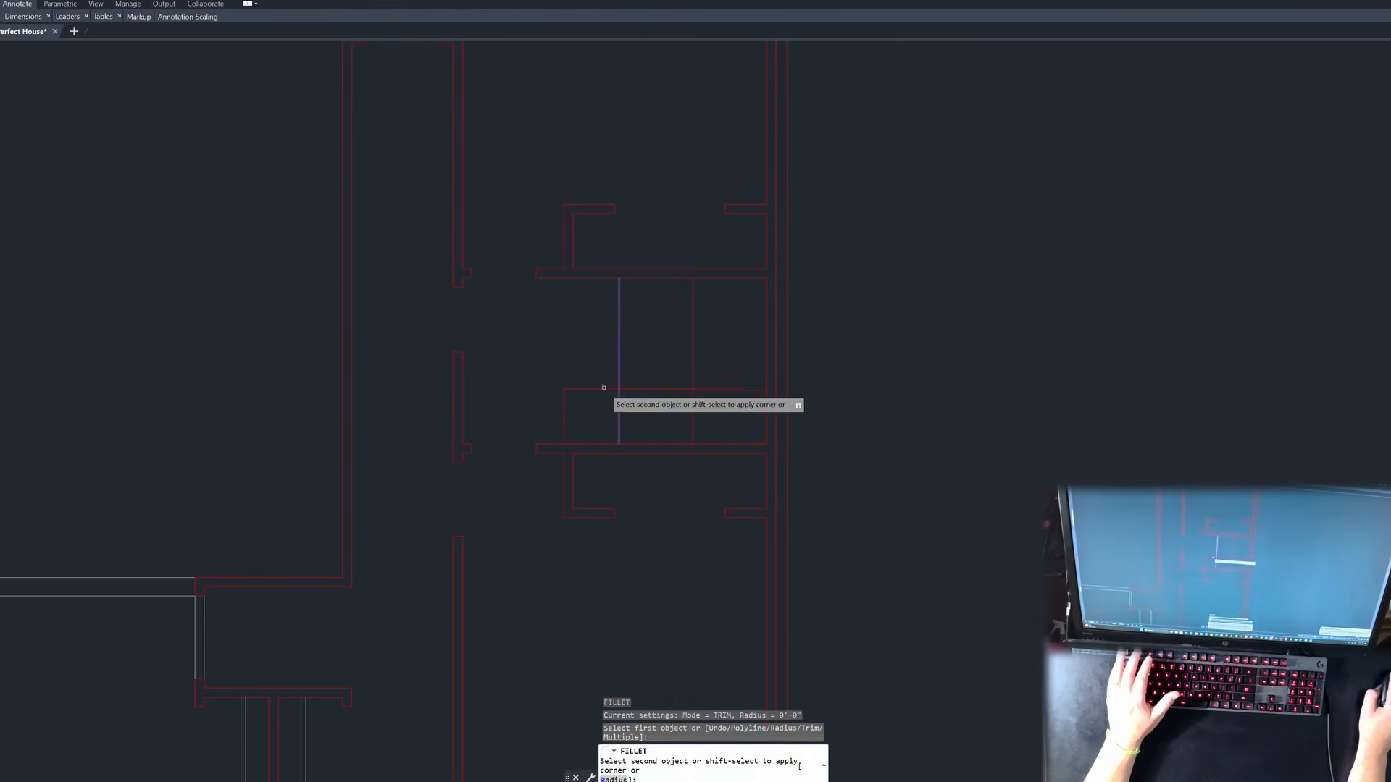
click(606, 389)
key(Escape)
key(Escape)
Step: Delete the leftover vertical offset line between the small rectangle and the exterior wall
click(689, 379)
click(696, 366)
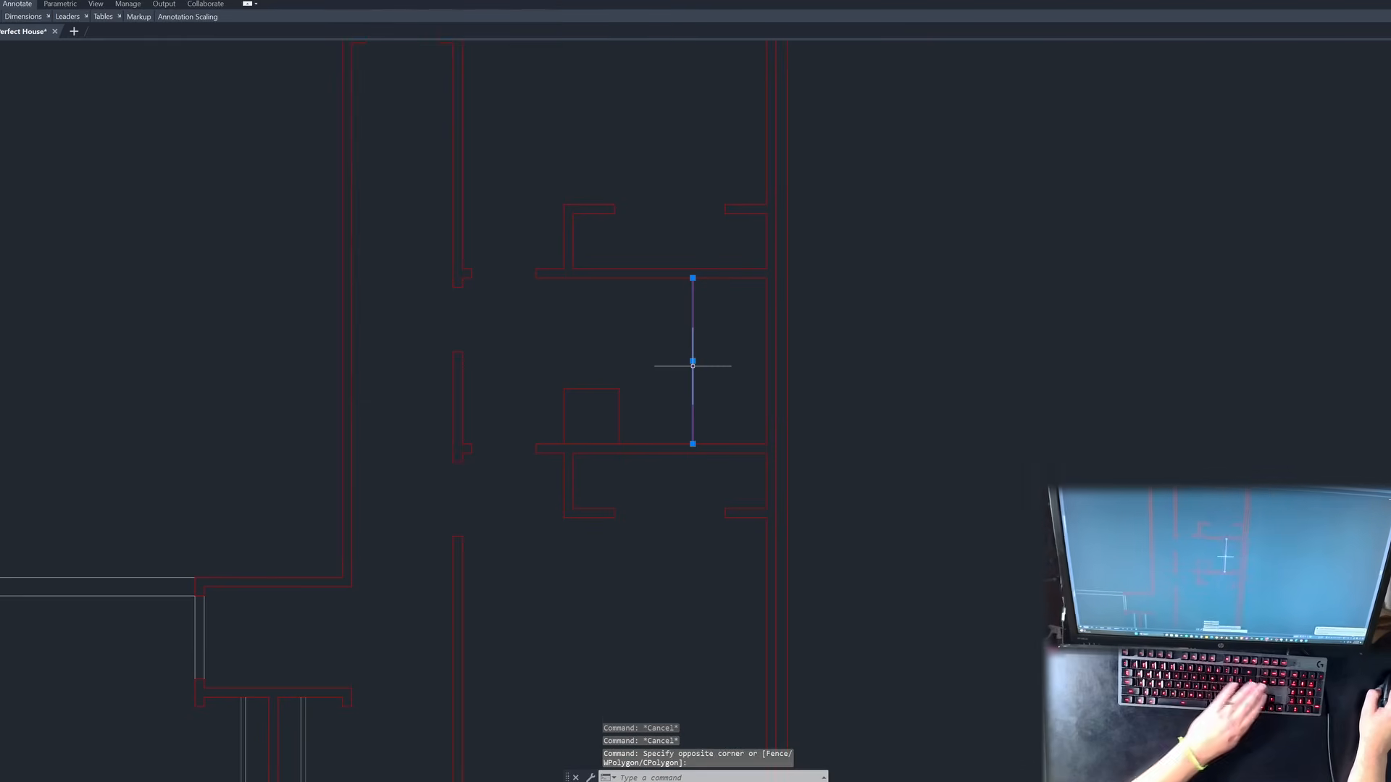
key(Delete)
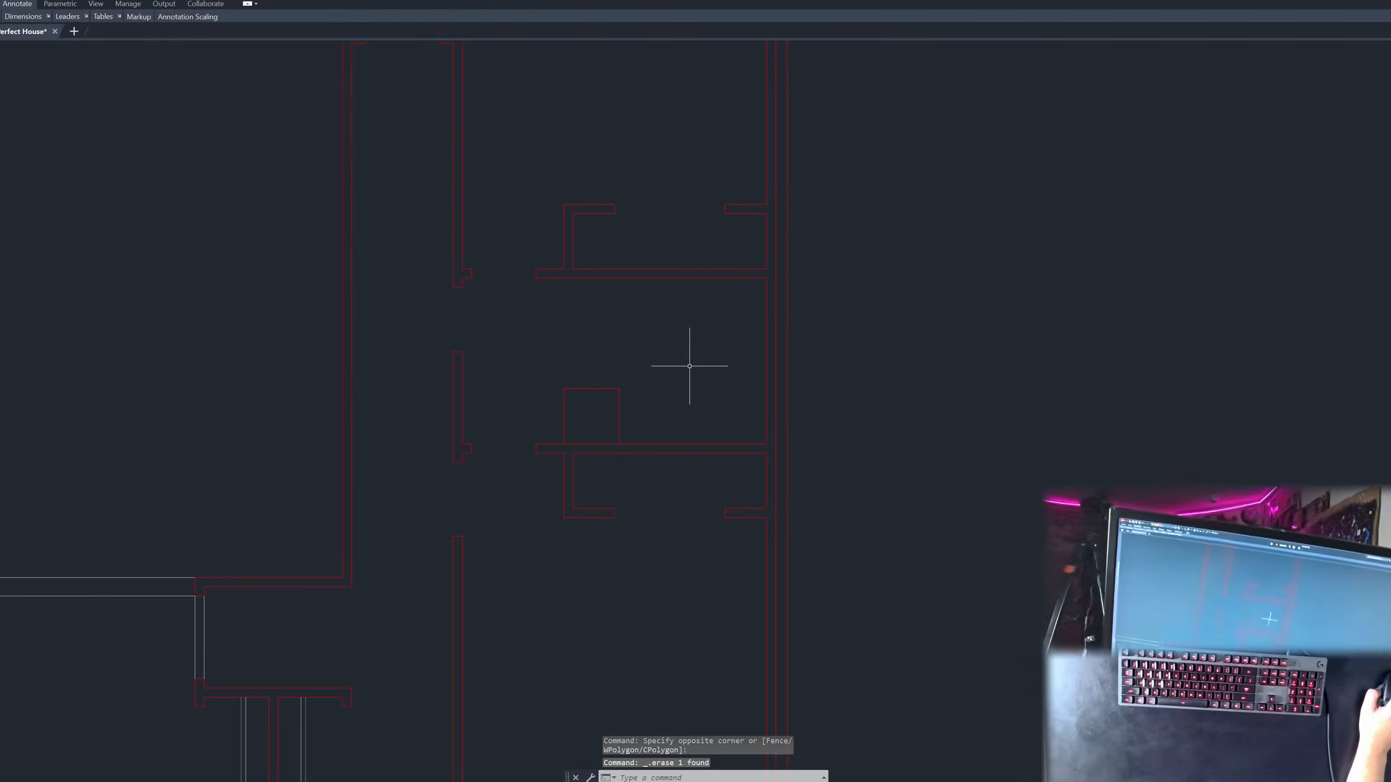
Step: Stretch the hallway-side edge of the small rectangle 8 inches toward the hallway
scroll(577, 449, up, 2)
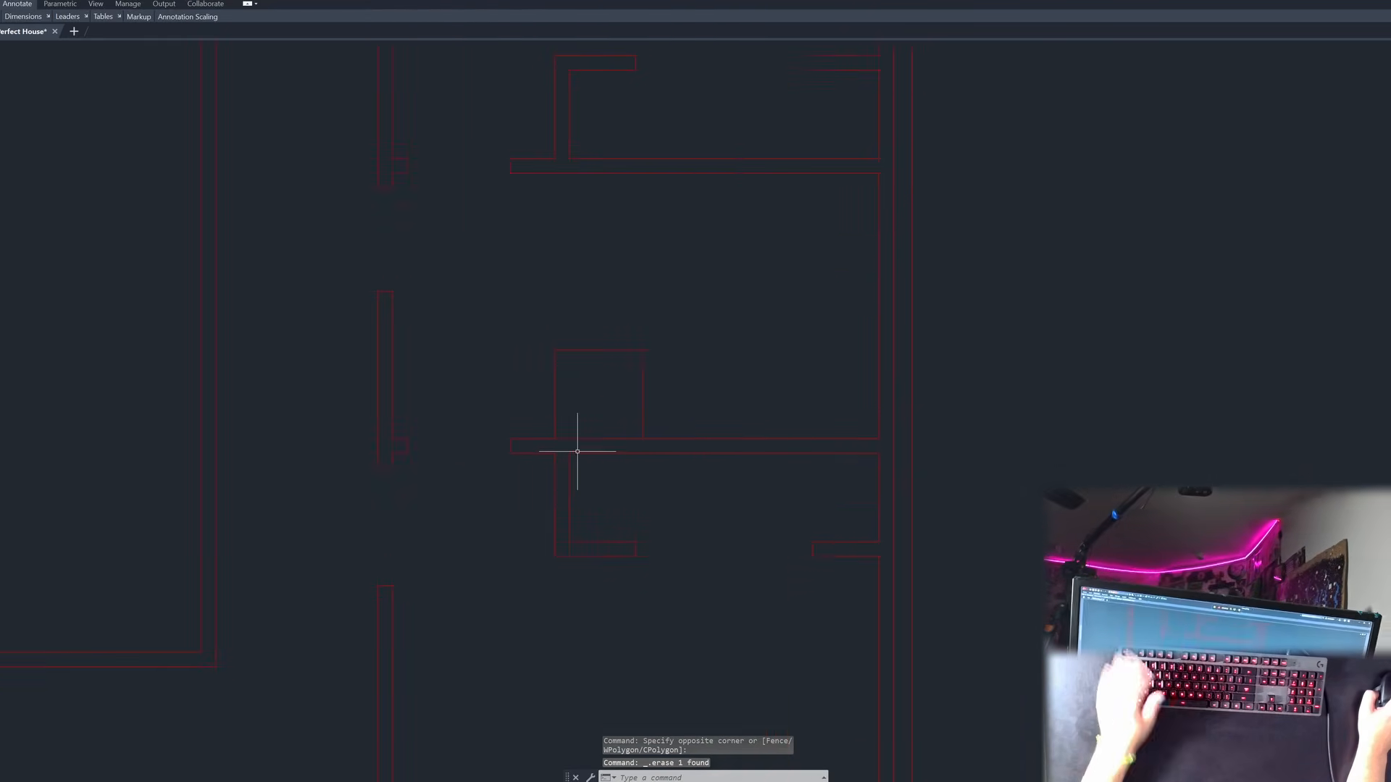
text(s)
key(Return)
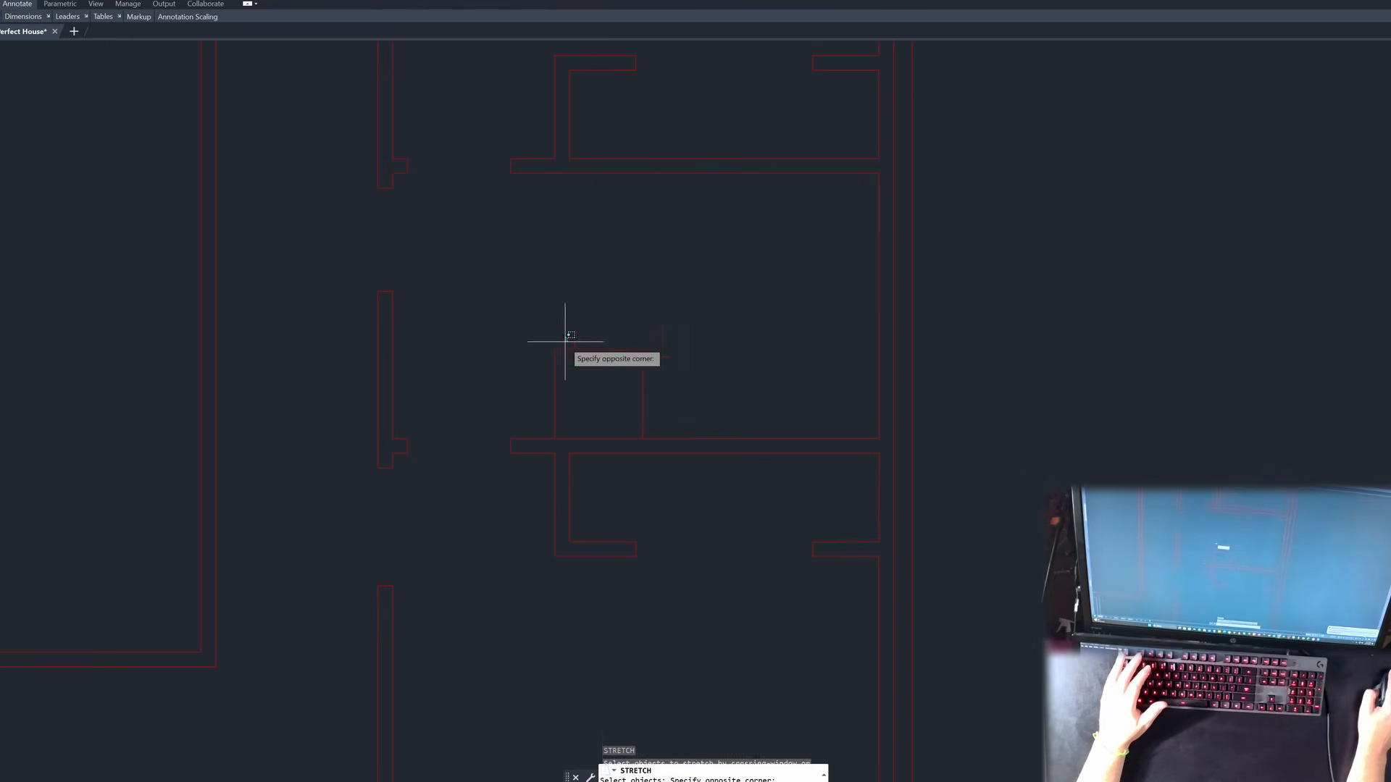
click(566, 335)
click(532, 434)
key(Return)
click(508, 367)
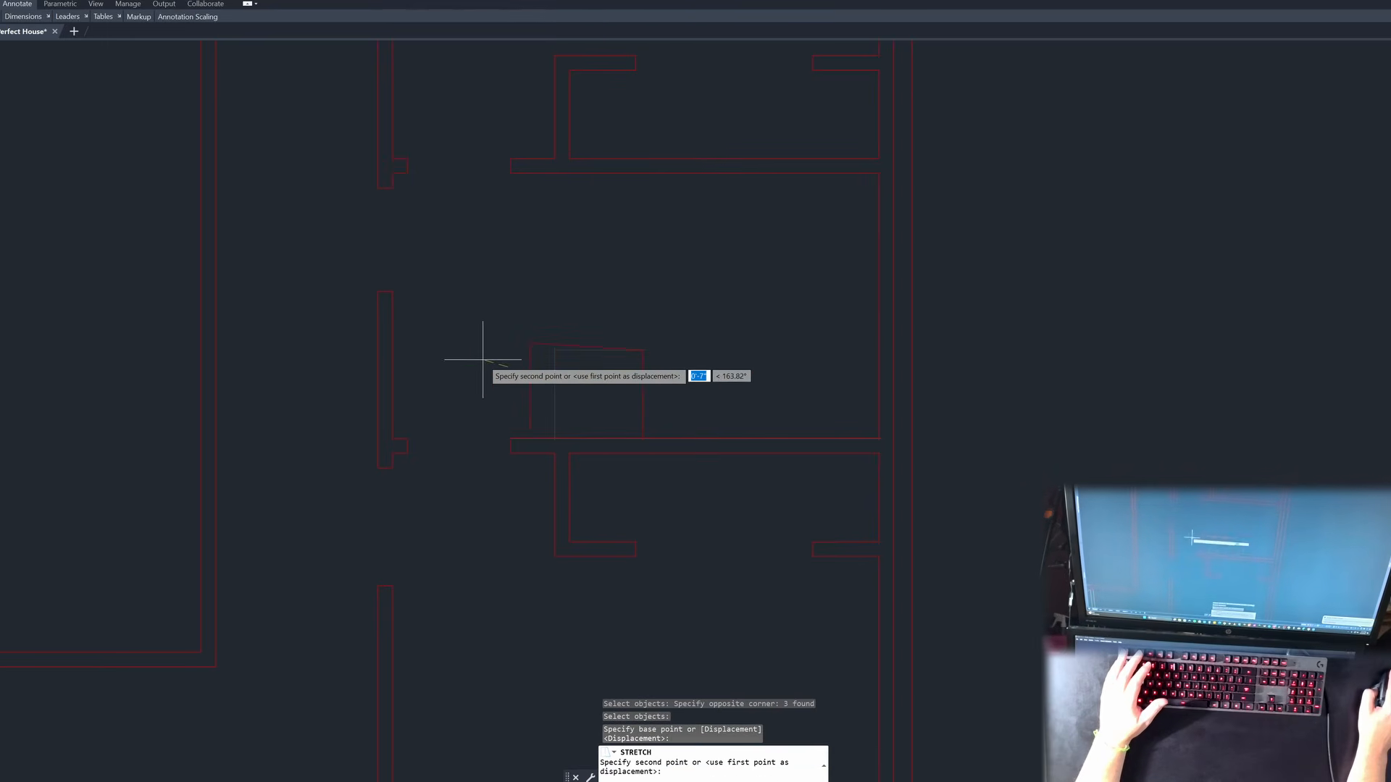
text(8)
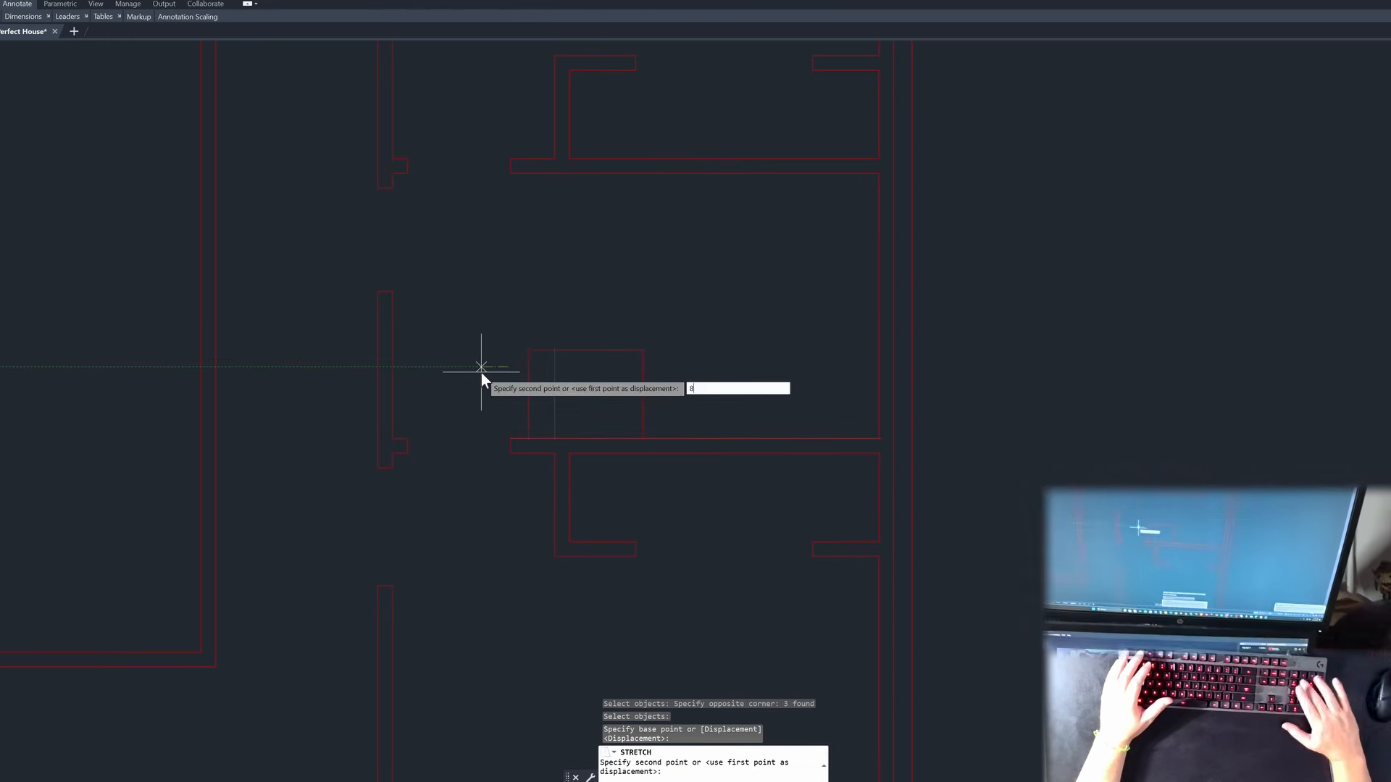
key(Return)
key(Escape)
key(Escape)
key(Escape)
Step: Assign the three lines of the small rectangle in the middle room to the 1F-COUNTERS layer
click(670, 295)
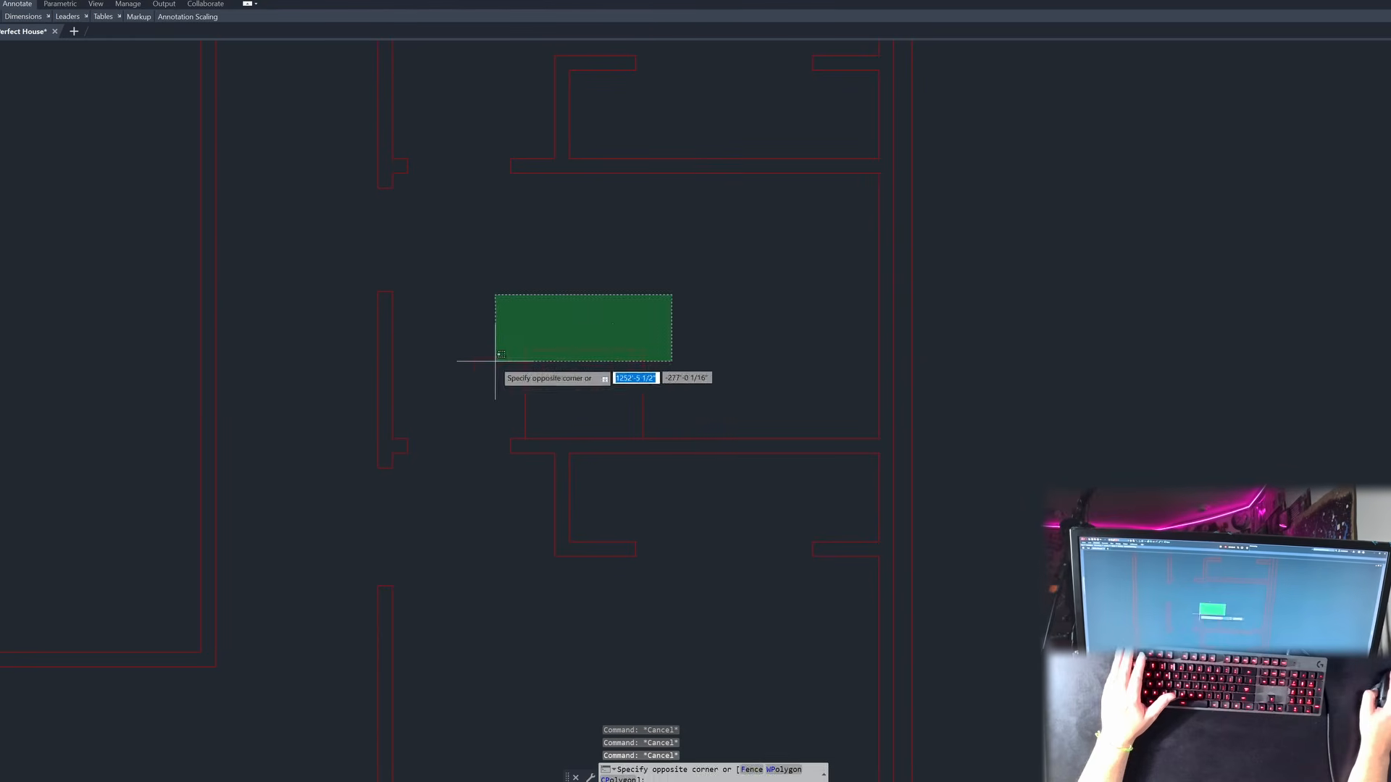
click(495, 365)
click(144, 3)
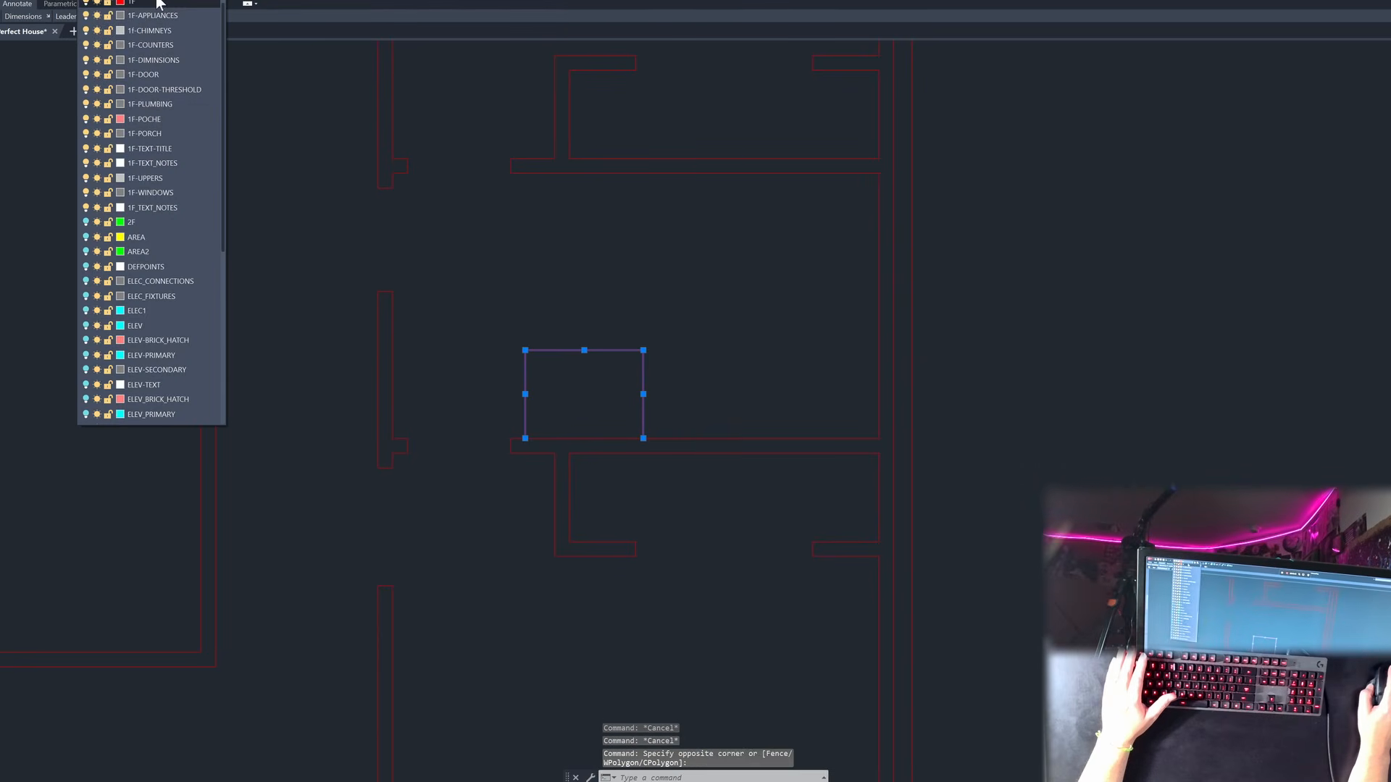
click(159, 48)
key(Escape)
key(Escape)
Step: Stretch the right wing's outer wall, both closets and the counter's outer edge 1' outward using a crossing-polygon selection
scroll(497, 465, down, 4)
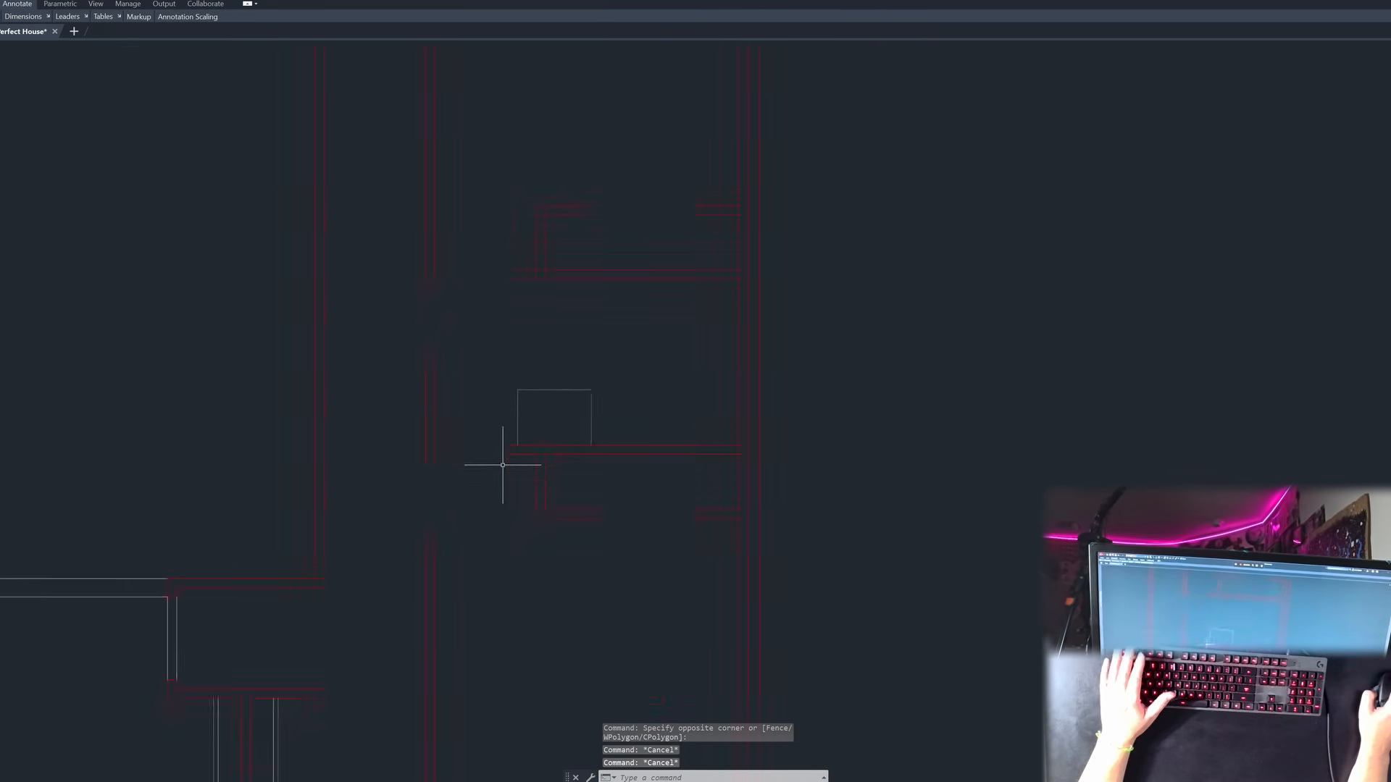
scroll(617, 427, up, 2)
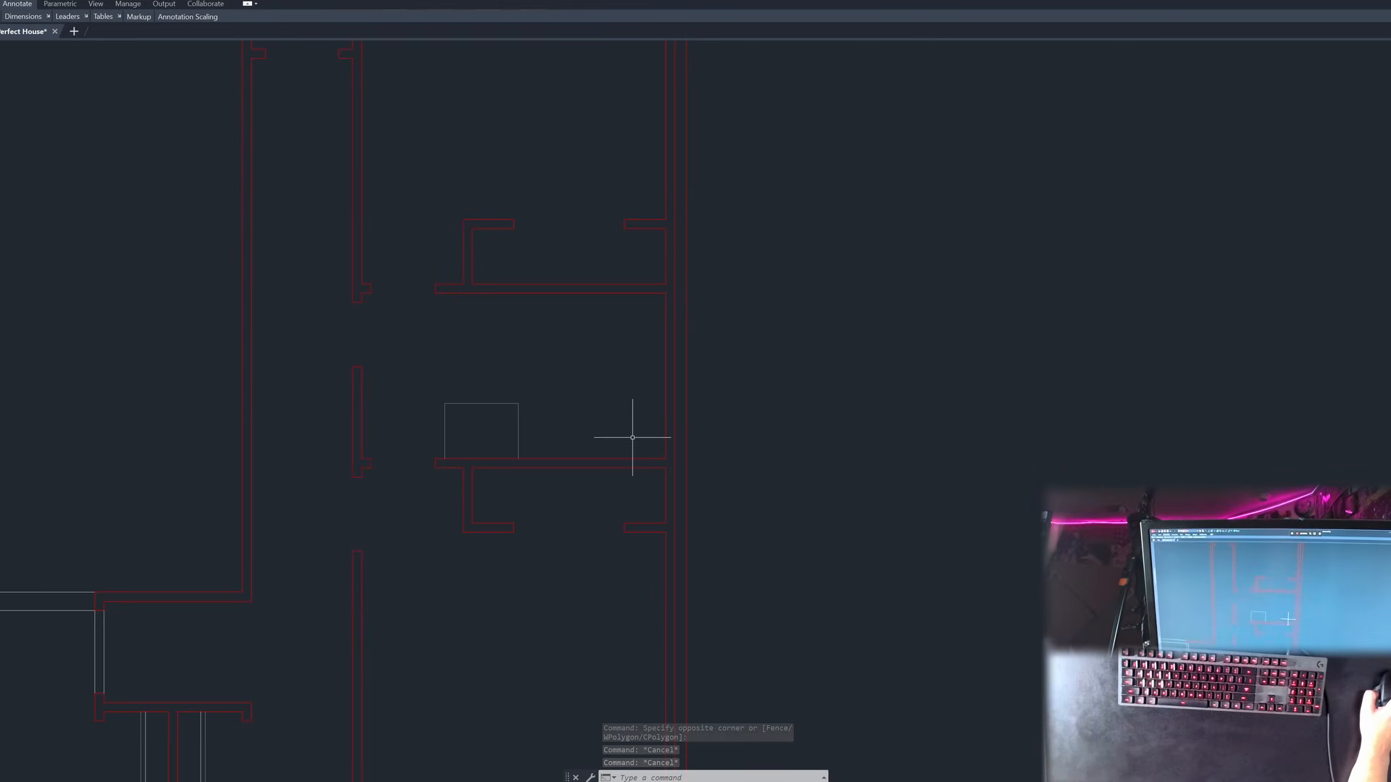
scroll(632, 438, down, 2)
key(Escape)
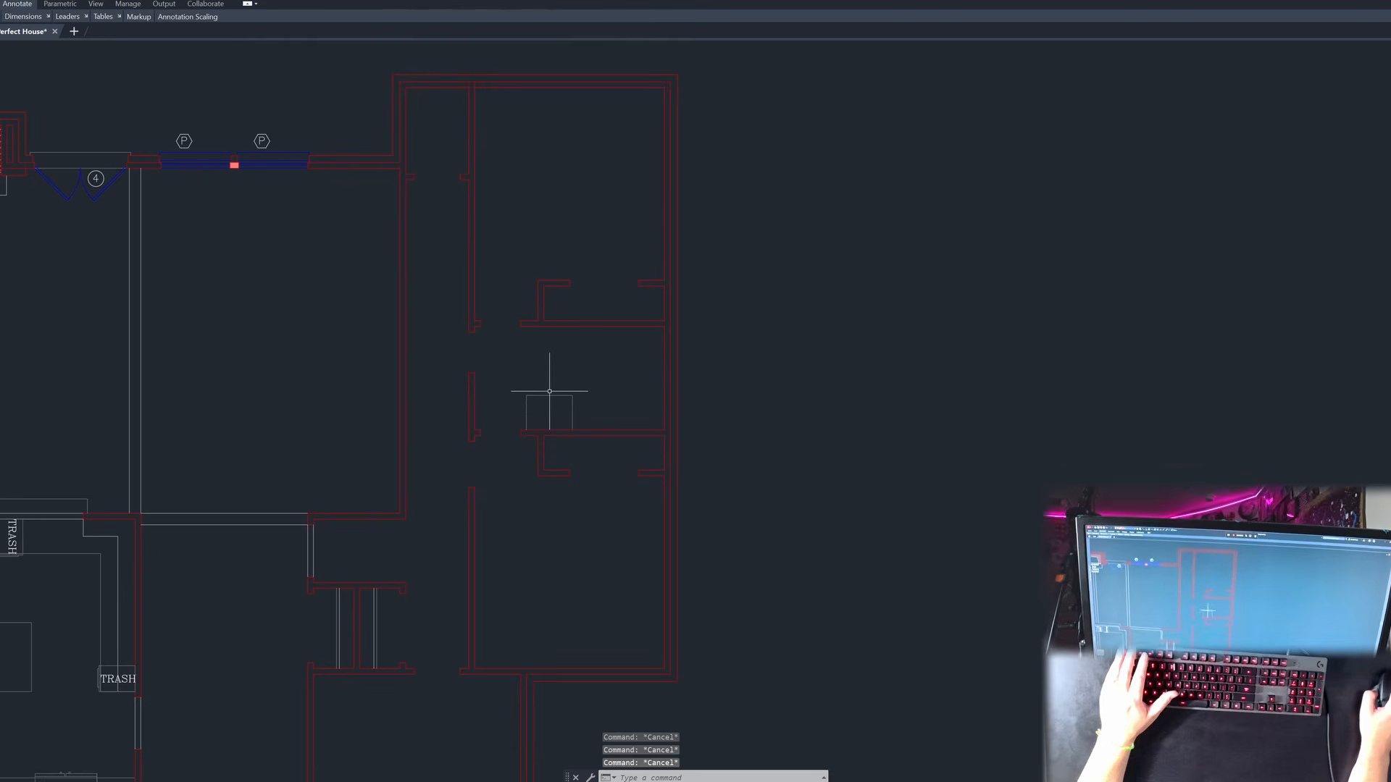
text(s)
key(Return)
text(cp)
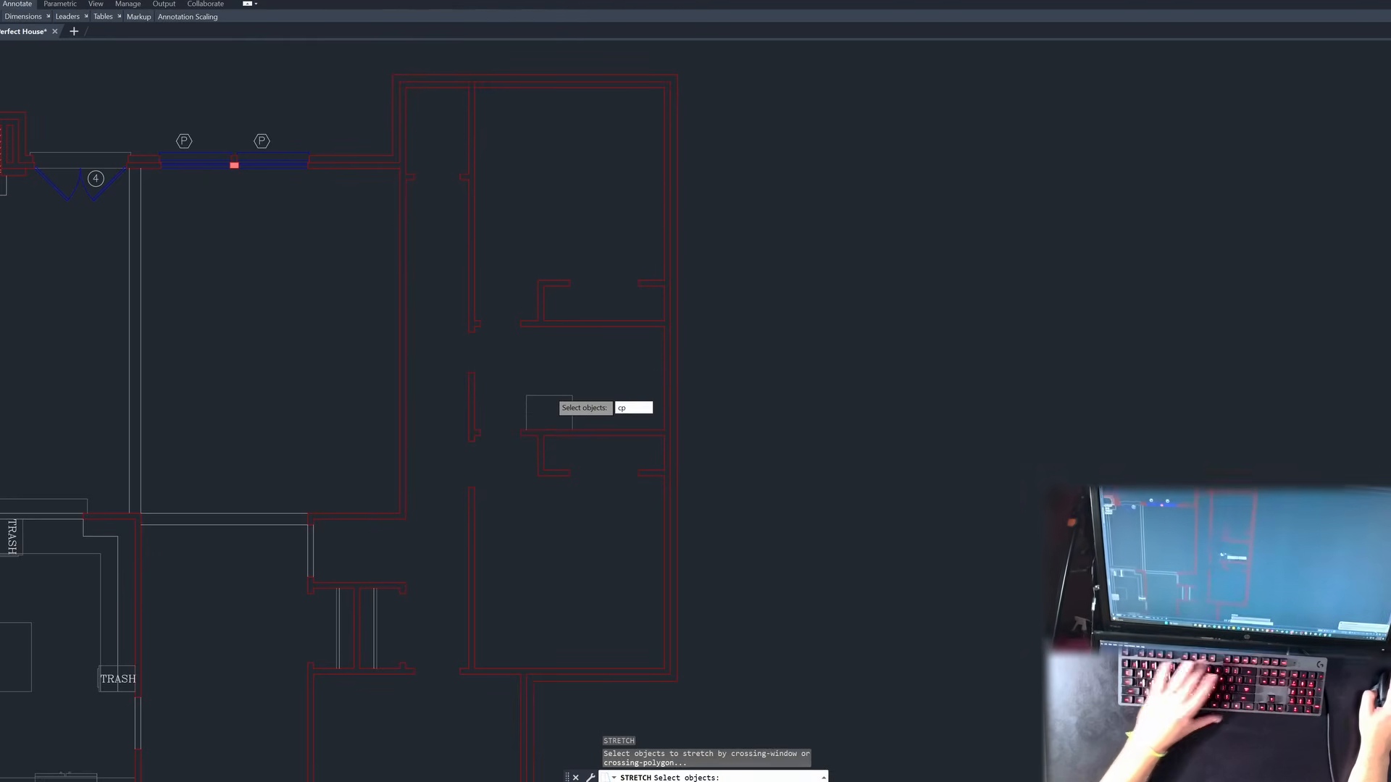
key(Return)
click(530, 63)
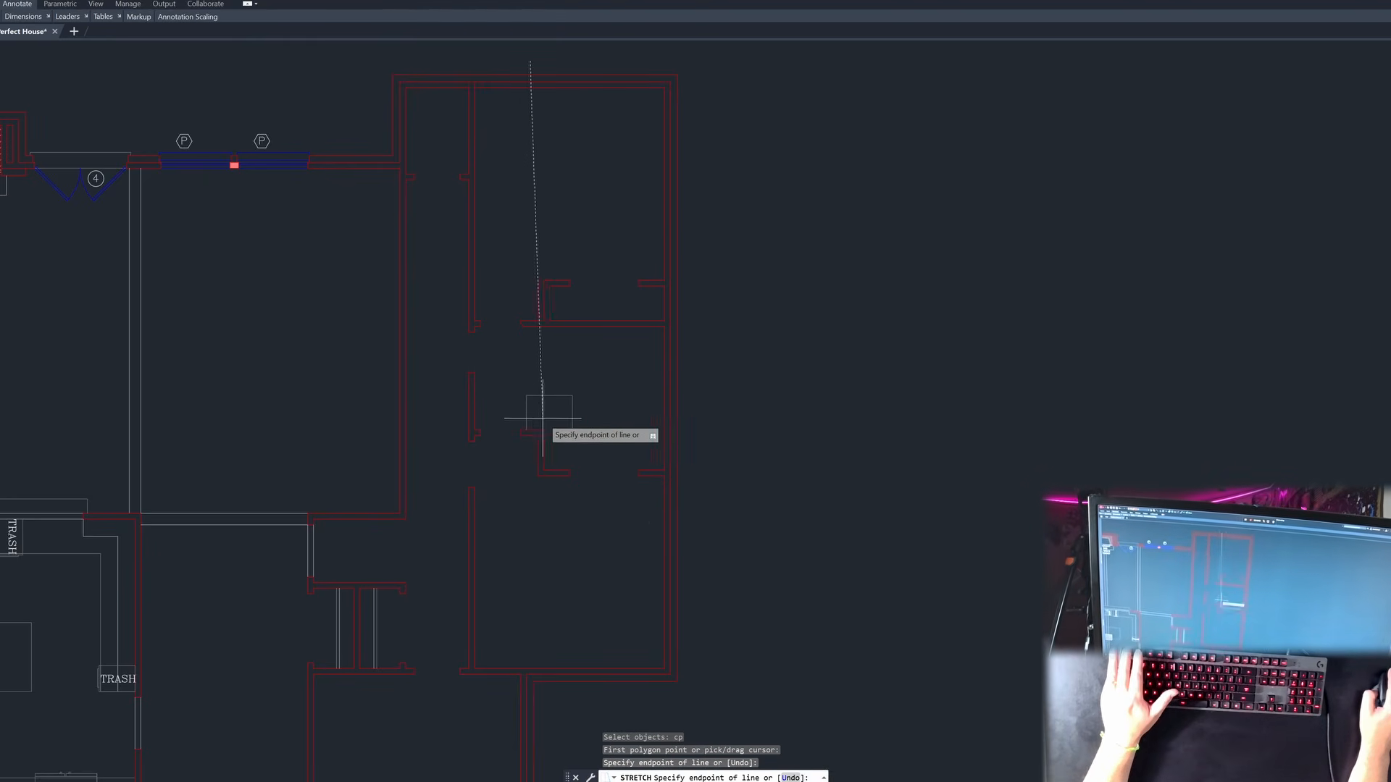
click(533, 519)
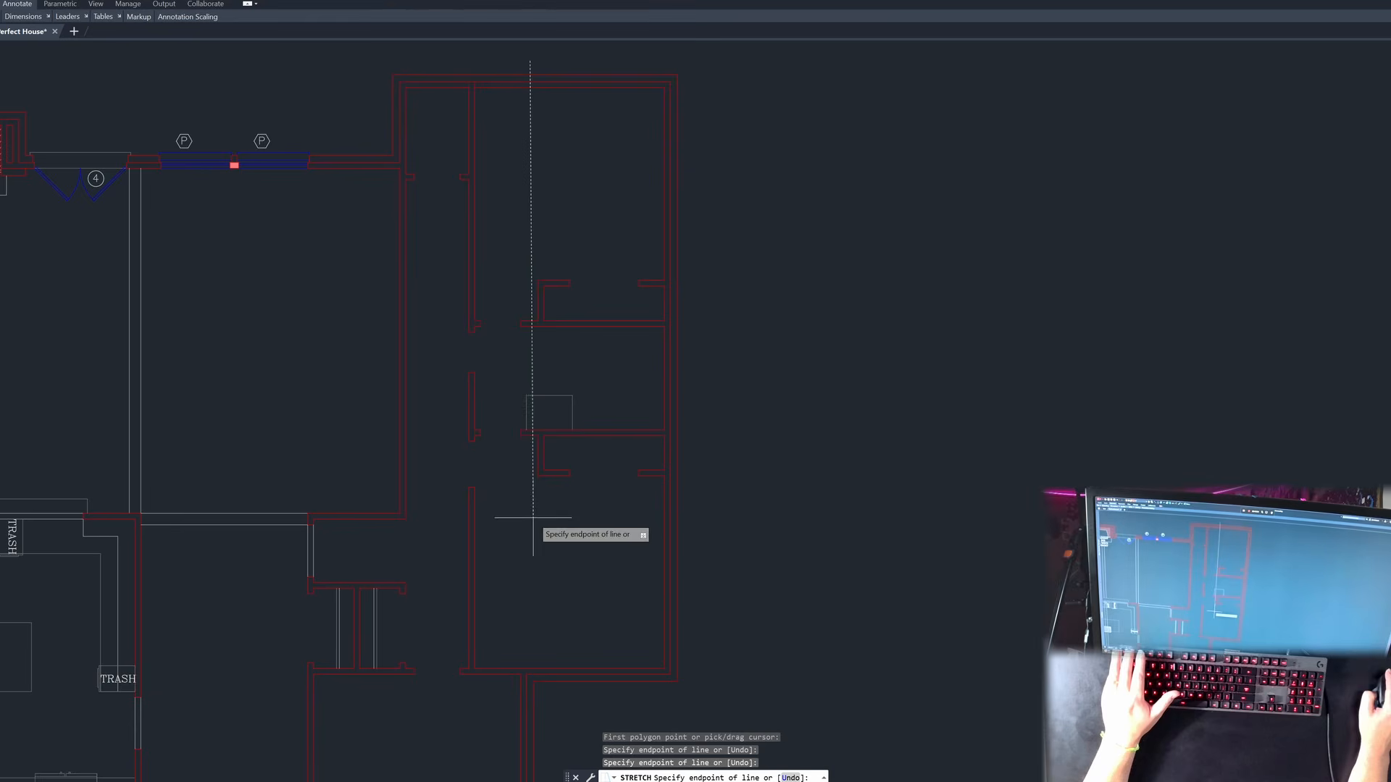
click(568, 712)
click(684, 707)
click(748, 52)
key(Return)
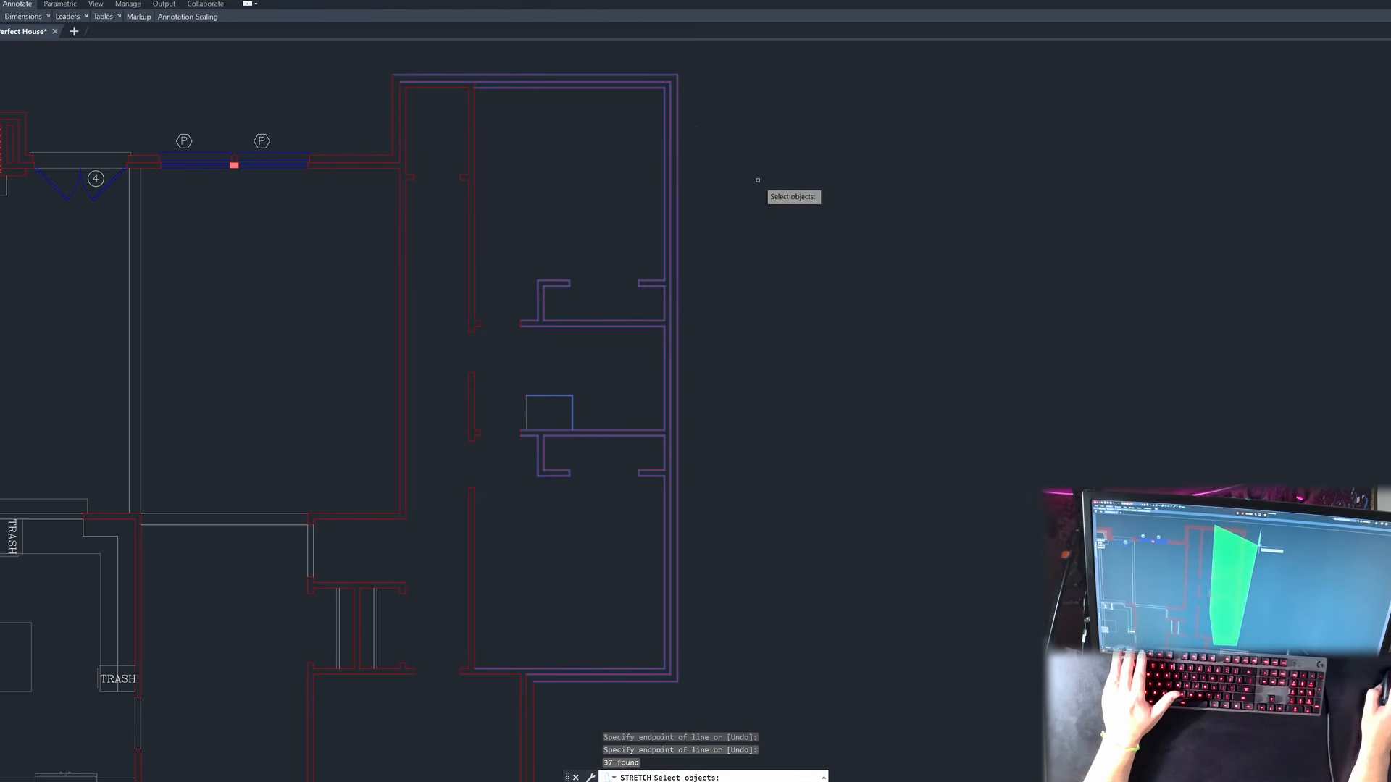
key(Return)
click(732, 123)
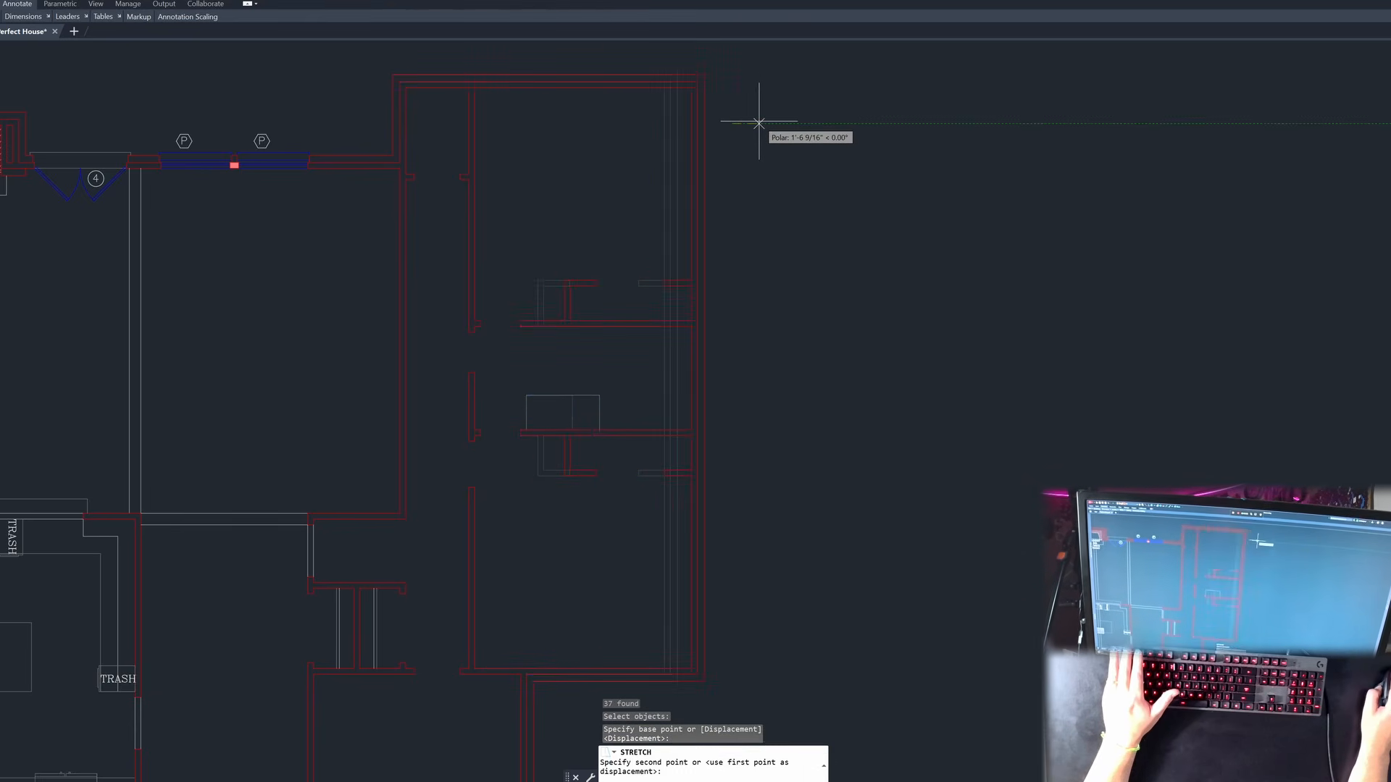
text(12)
key(Return)
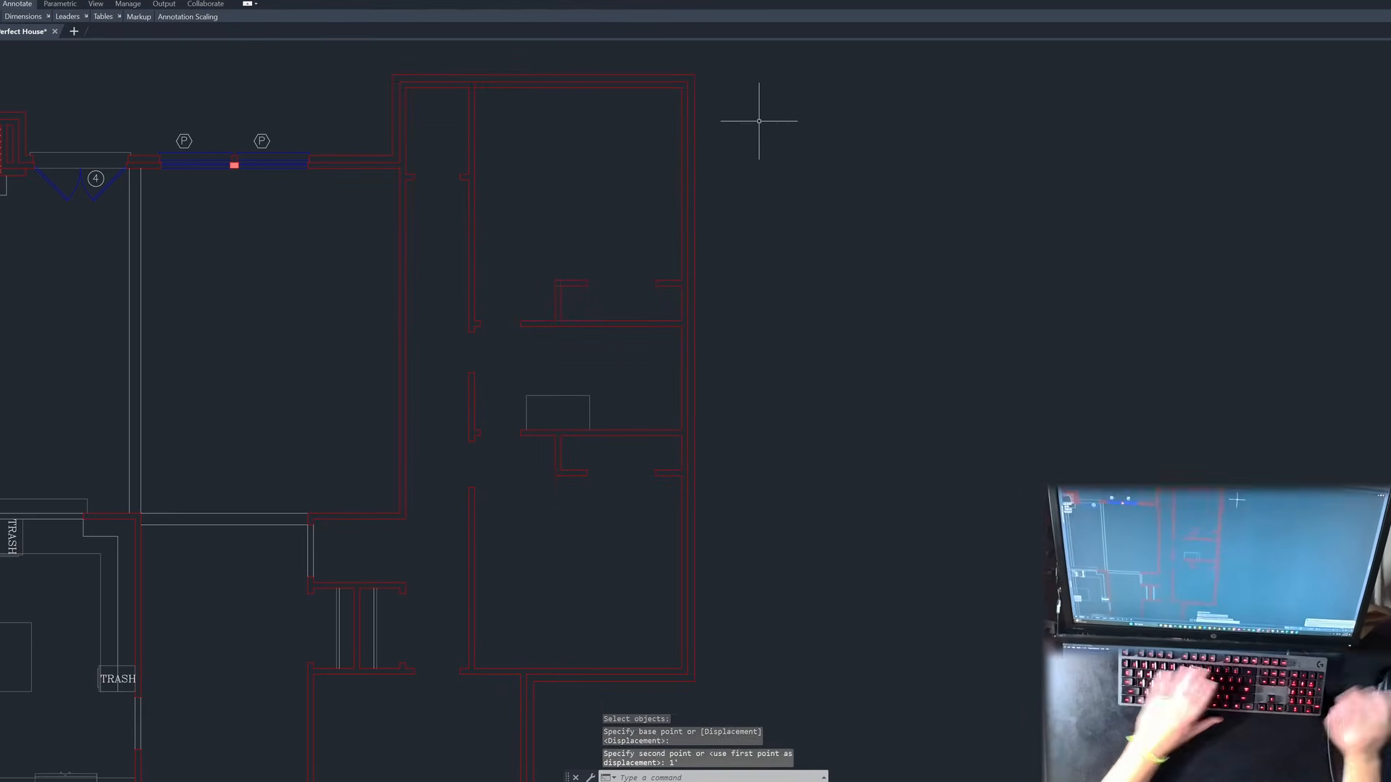
key(Escape)
key(Escape)
key(Escape)
Step: Check the clearance between the counter's outer edge and the exterior wall's inner face with a temporary linear dimension
scroll(616, 434, up, 2)
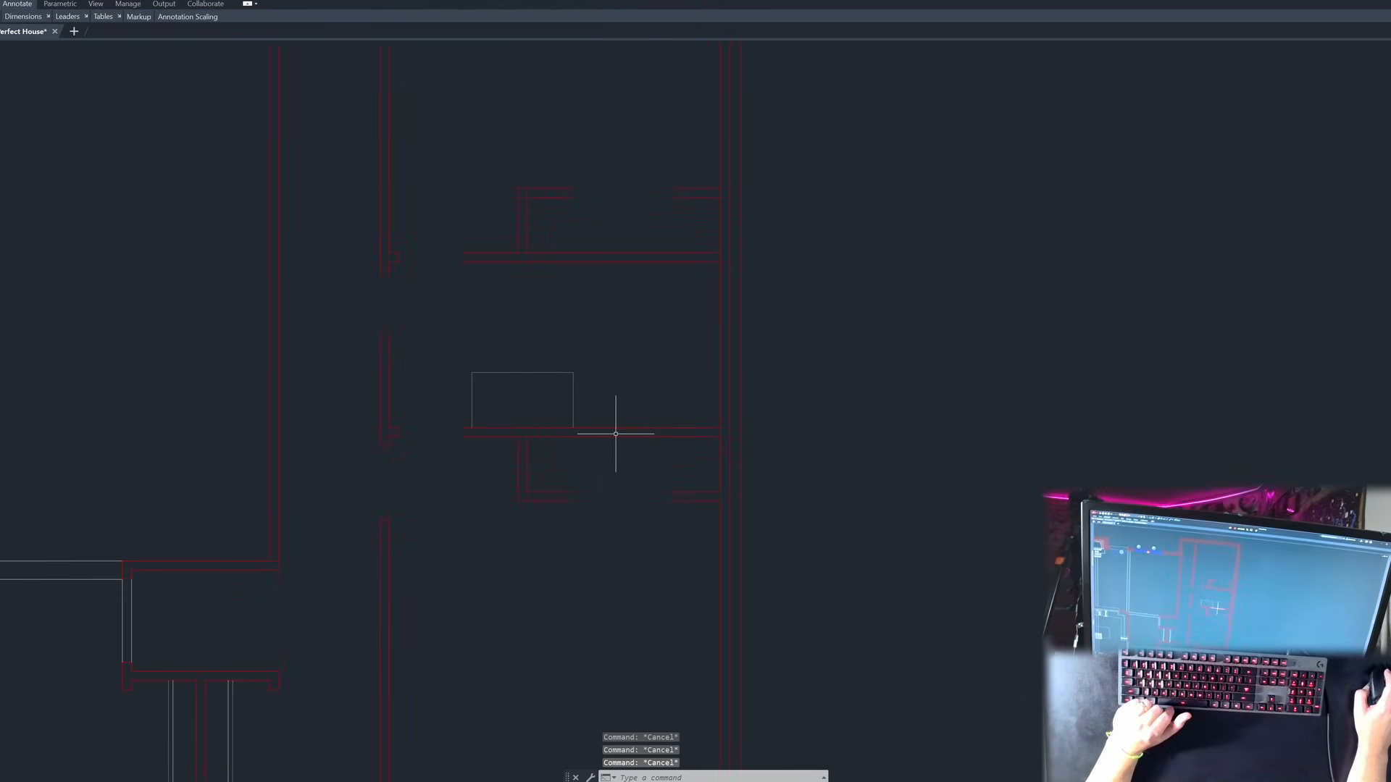
scroll(455, 492, down, 2)
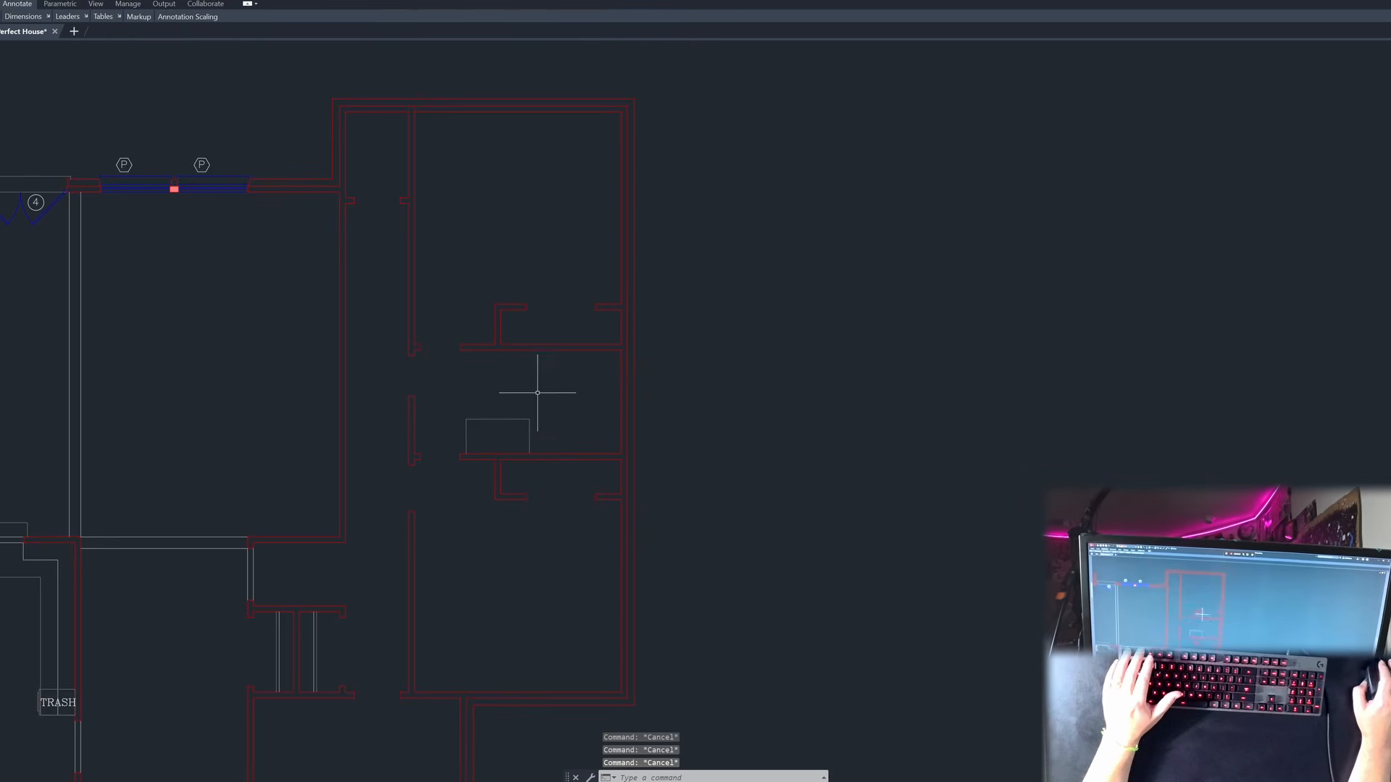
scroll(538, 406, up, 2)
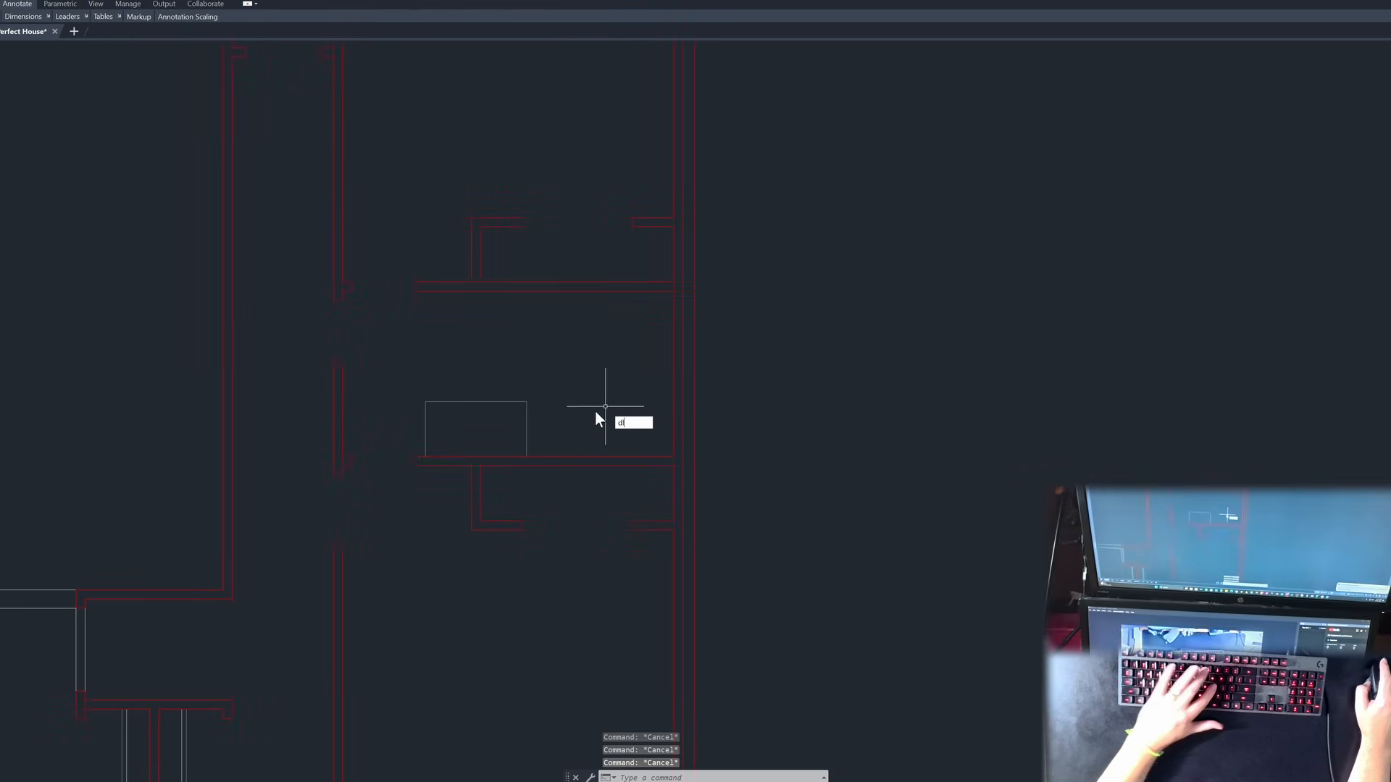
text(li)
key(Return)
click(527, 457)
click(674, 458)
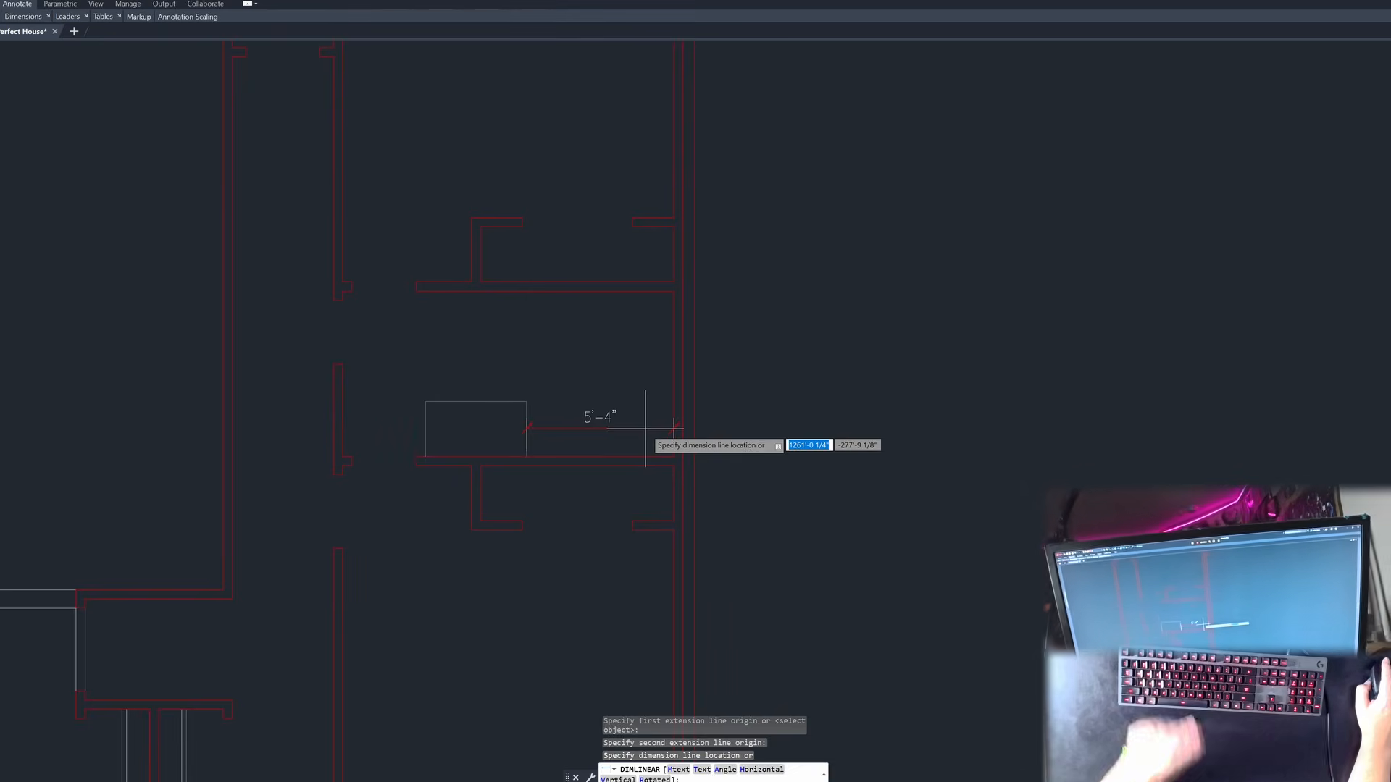
key(Escape)
Step: Trim the stray line stub where the hallway partition meets the right wing's upper exterior wall
scroll(620, 444, down, 2)
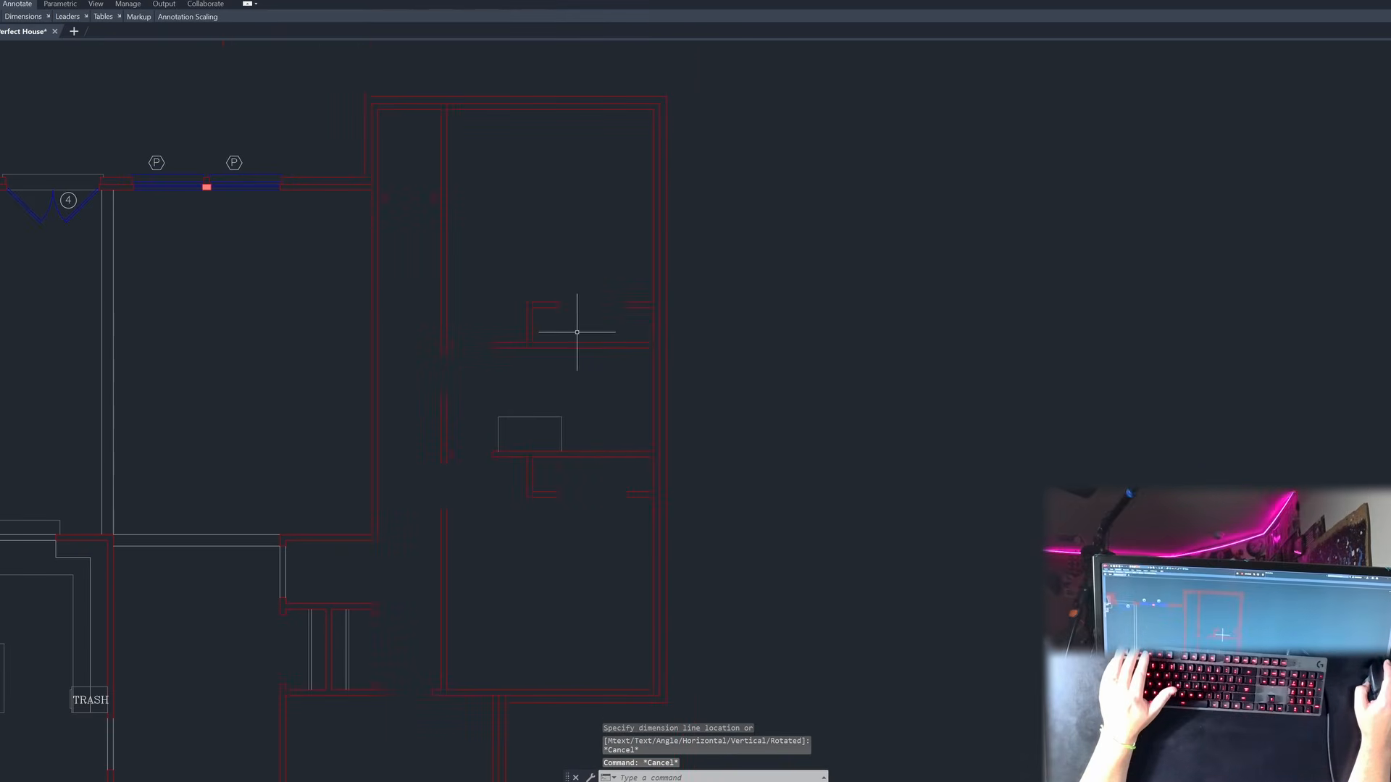
scroll(421, 100, up, 4)
text(tr)
key(Return)
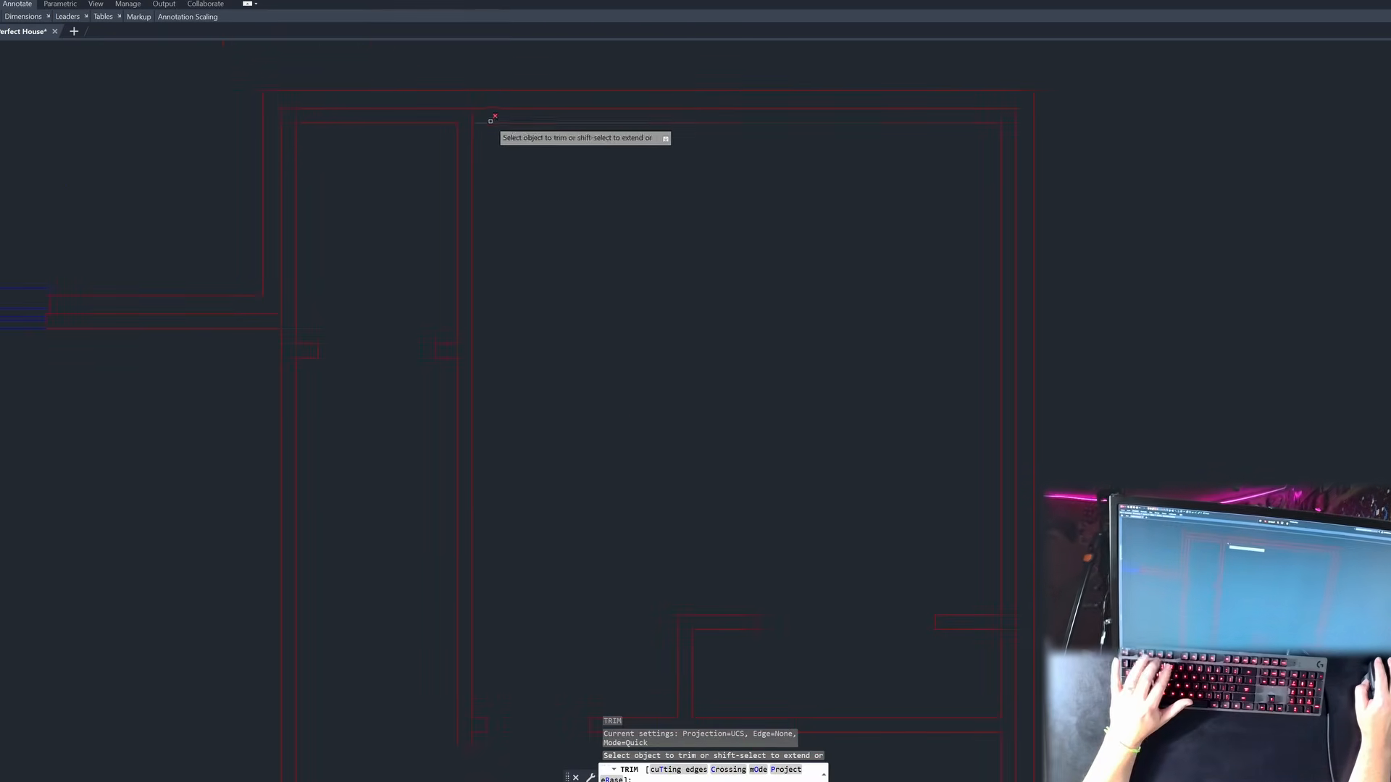
click(469, 114)
key(Escape)
key(Escape)
key(Escape)
Step: Delete the labelled rectangular furniture block beside the exterior wall in the left wing's upper room
scroll(496, 205, down, 5)
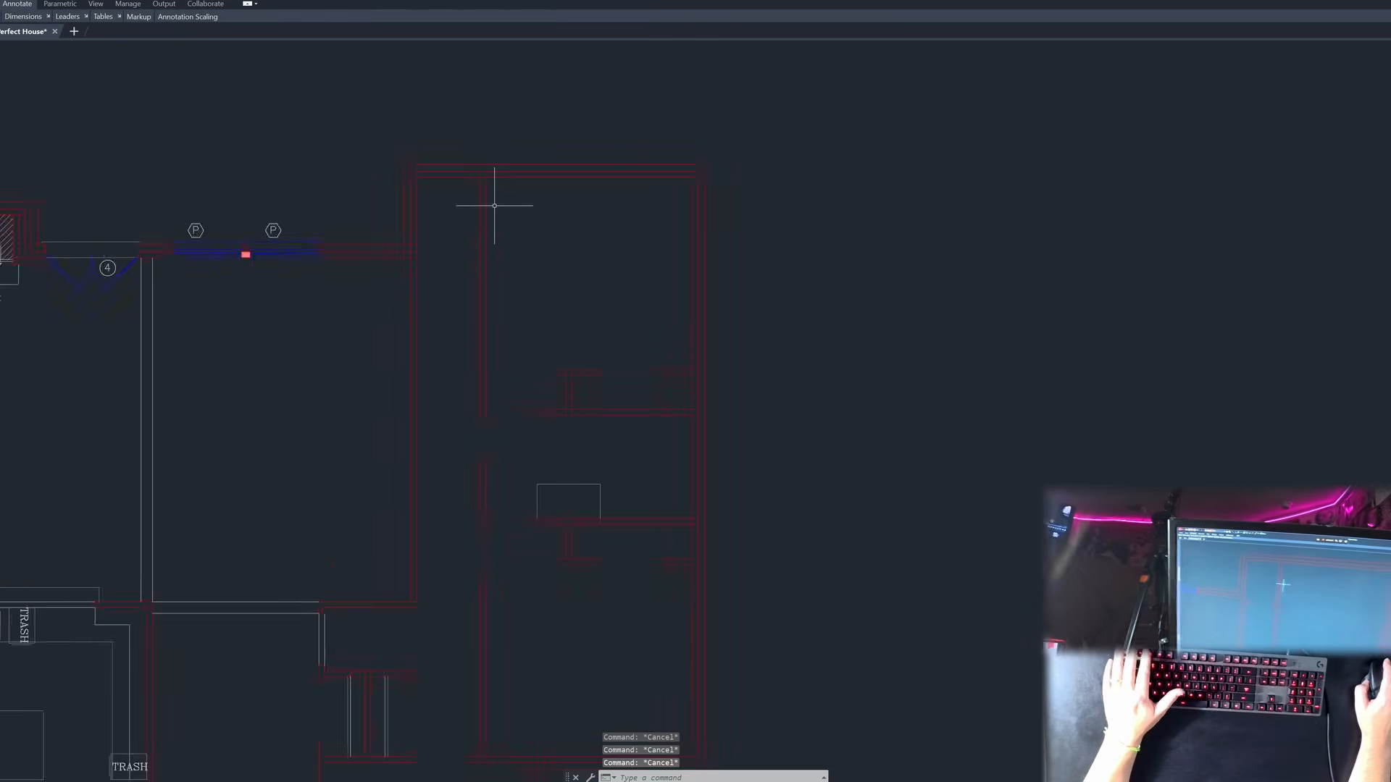
scroll(739, 356, down, 2)
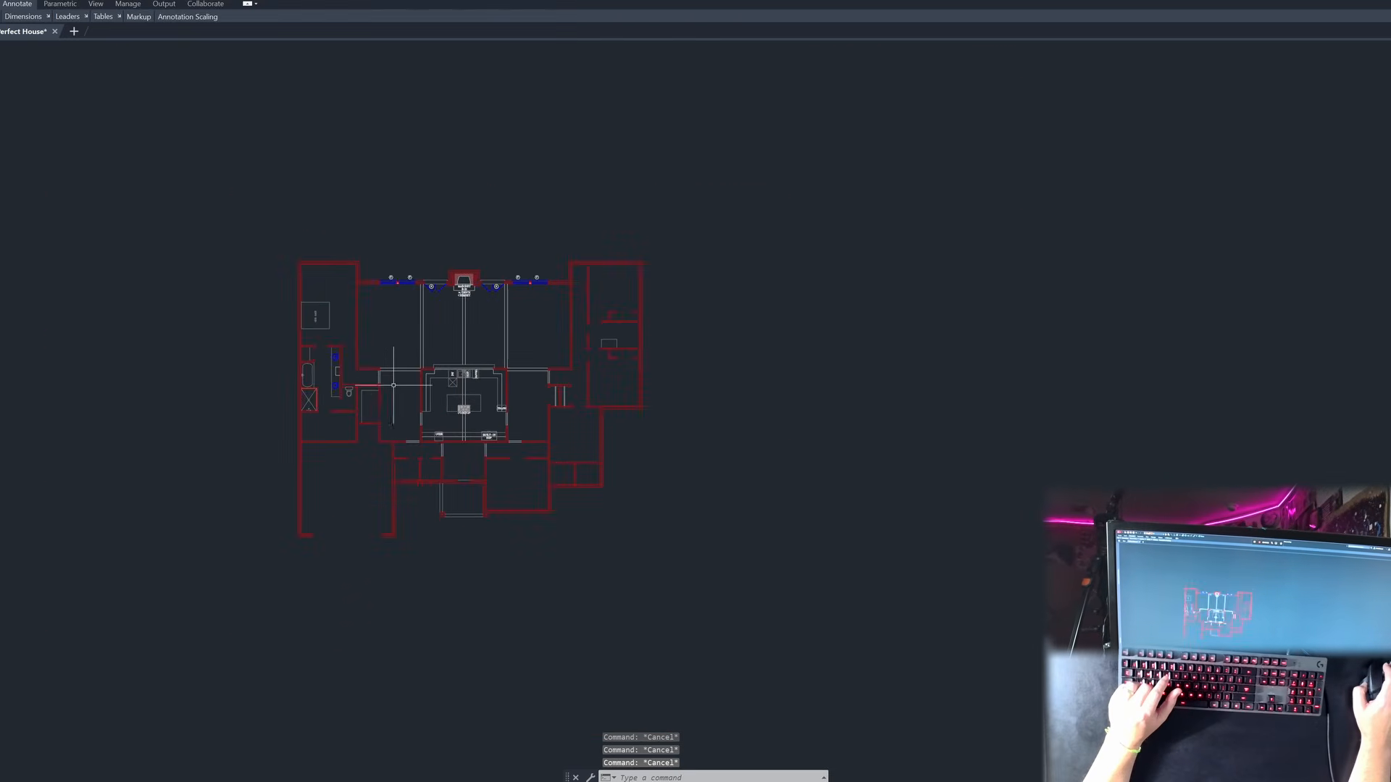
scroll(415, 376, up, 4)
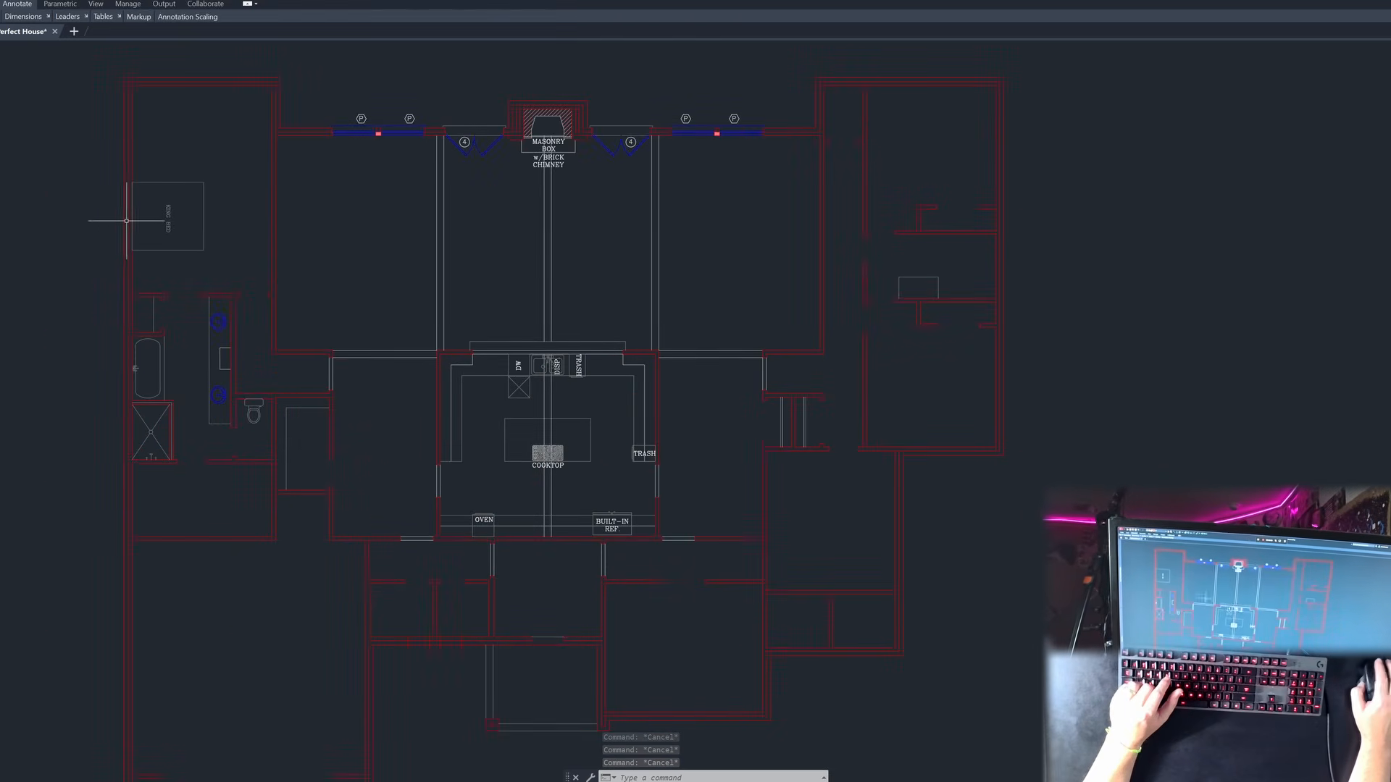
click(133, 218)
key(Delete)
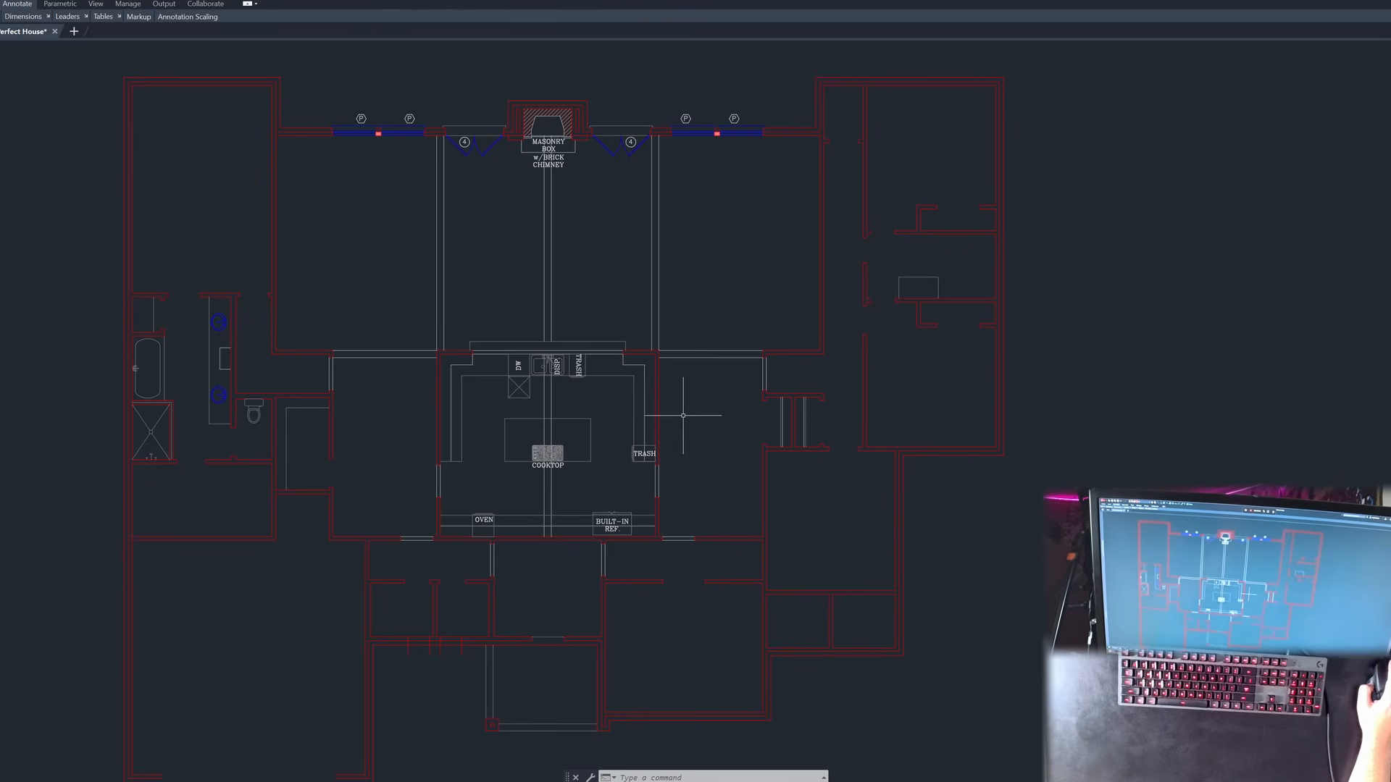
scroll(617, 446, down, 2)
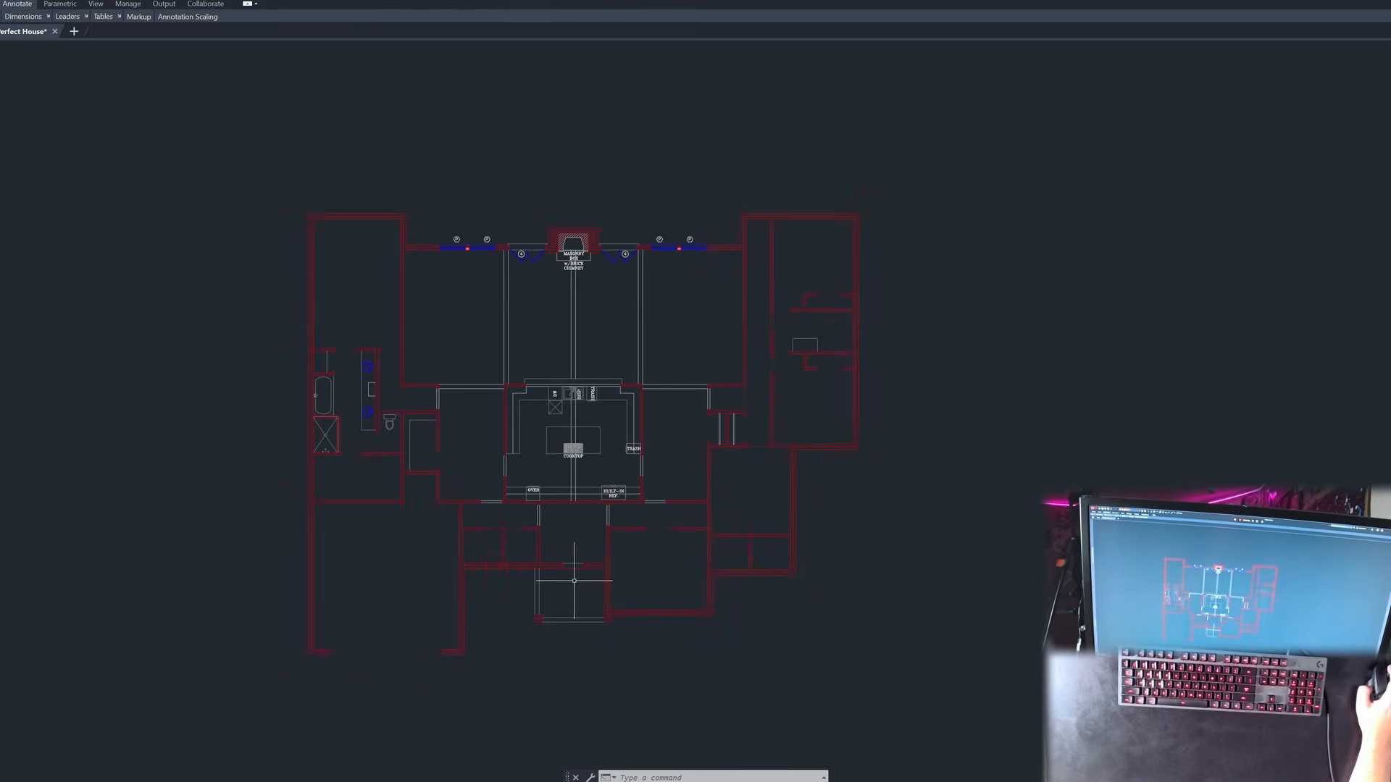
scroll(574, 580, up, 2)
scroll(600, 610, down, 2)
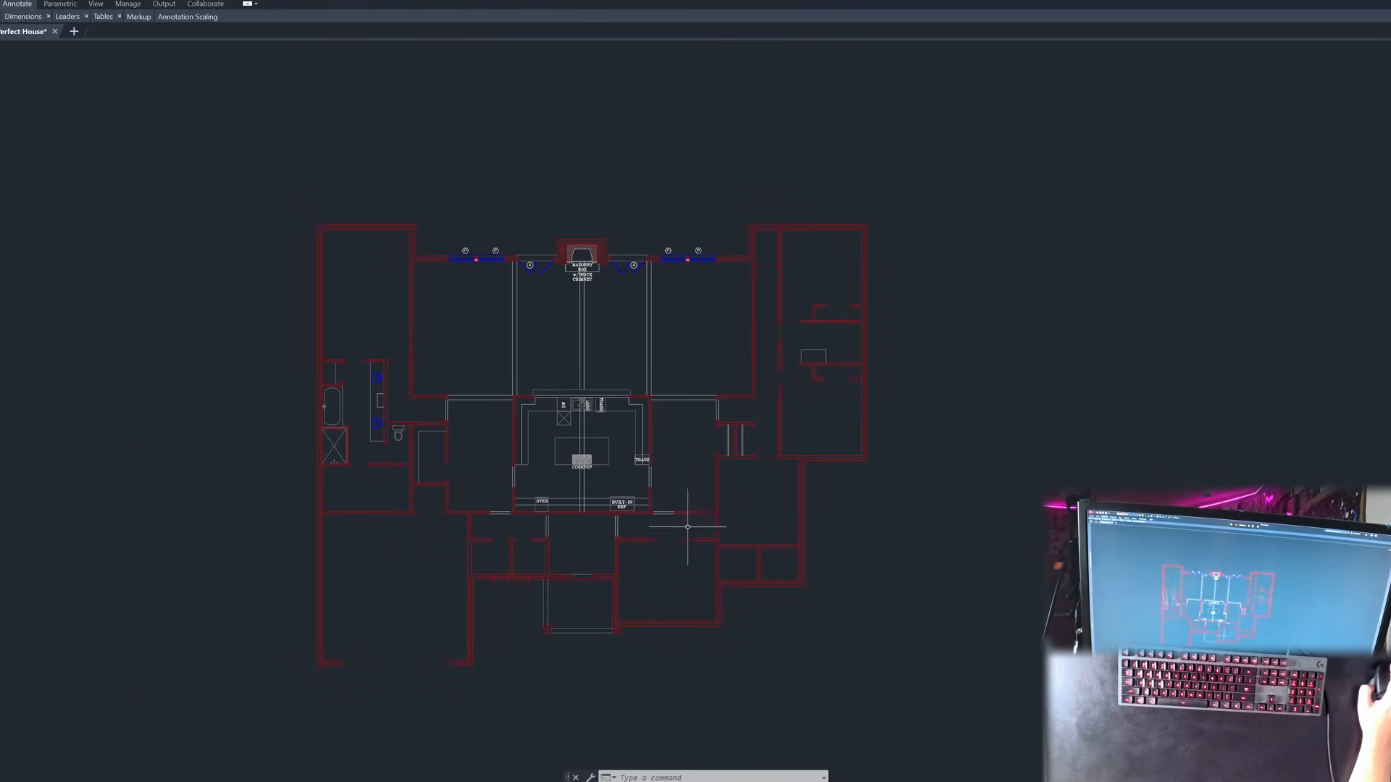